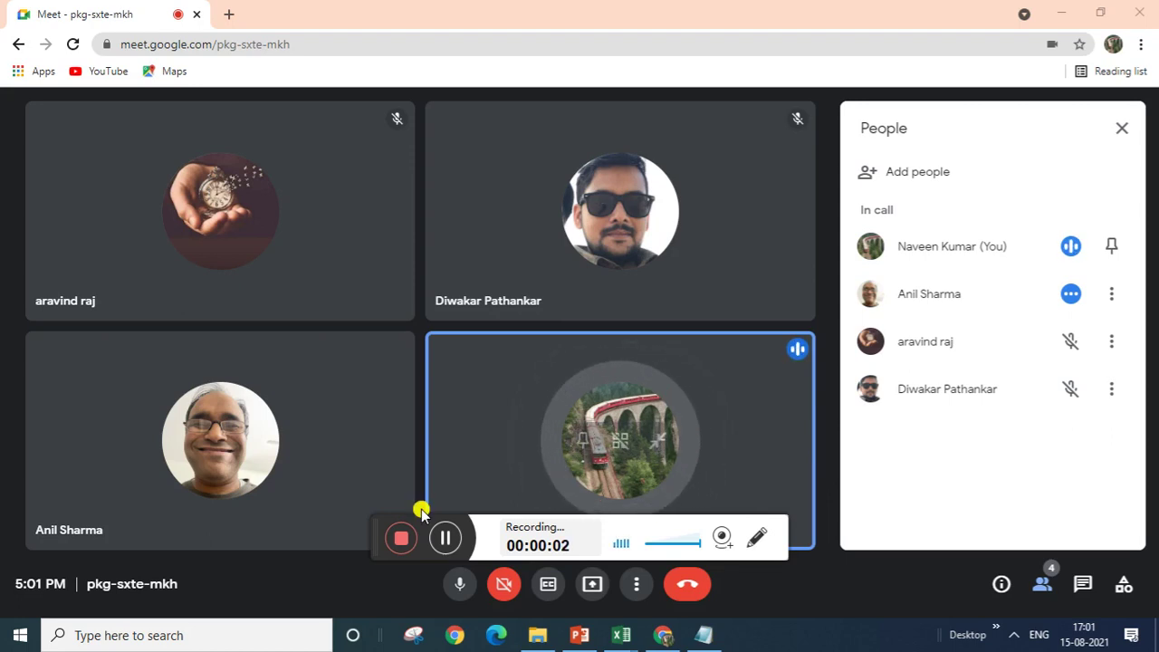
Mute one participant for everyone in the Google Meet call
drag(380, 518, 530, 641)
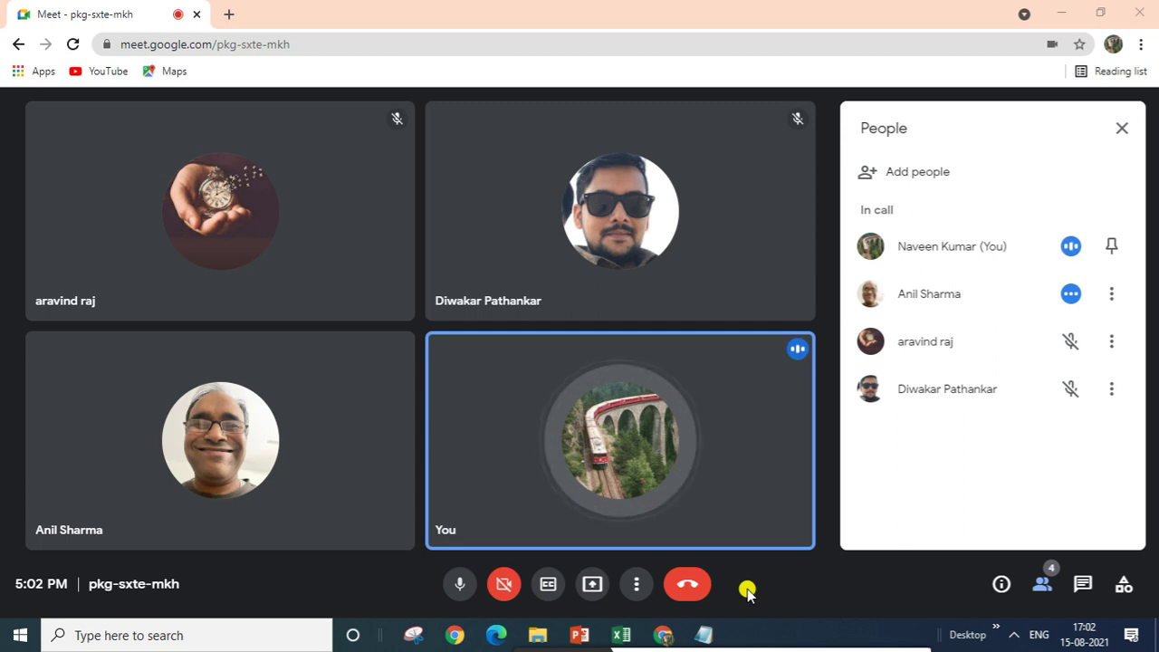
click(1113, 295)
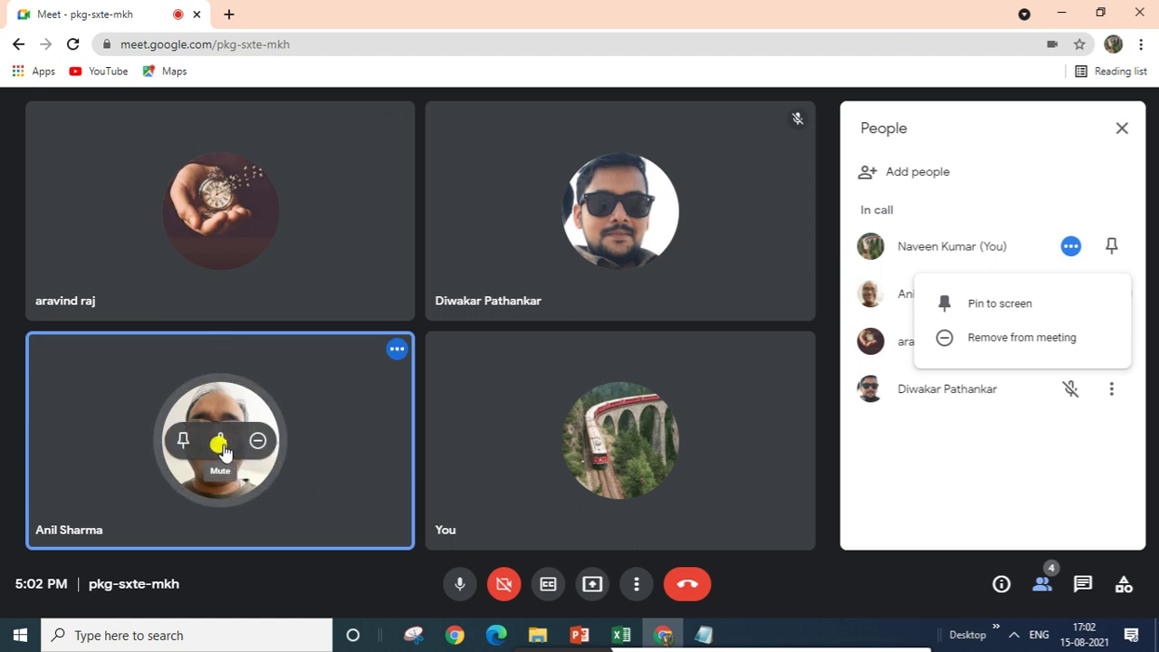
click(228, 451)
click(225, 442)
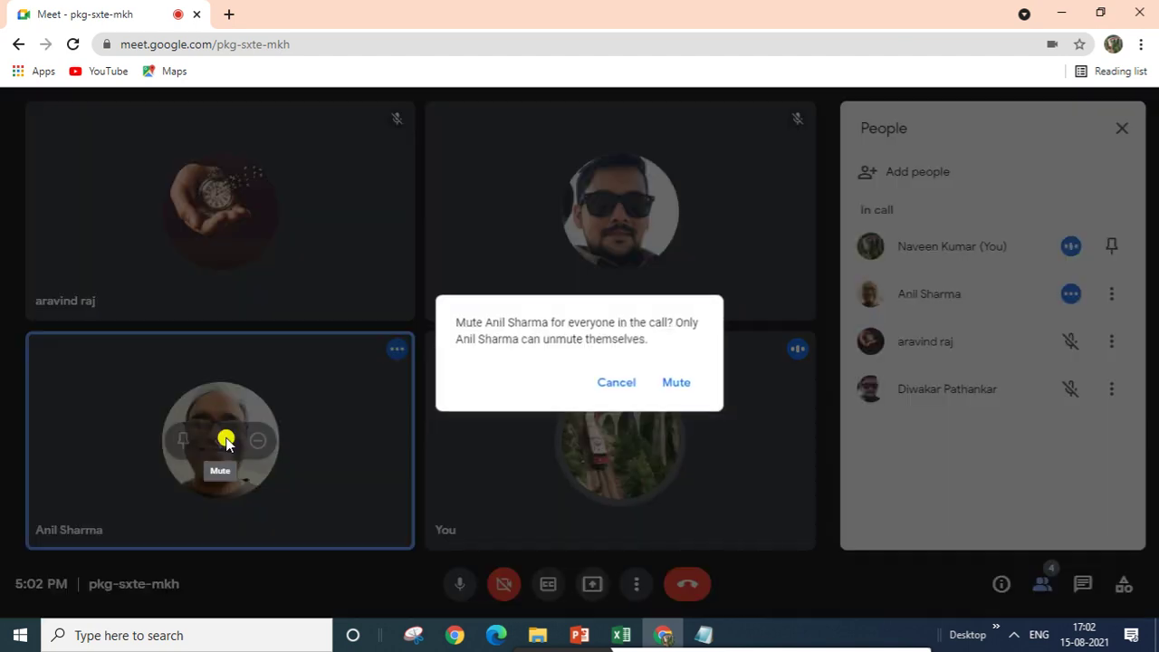
click(675, 384)
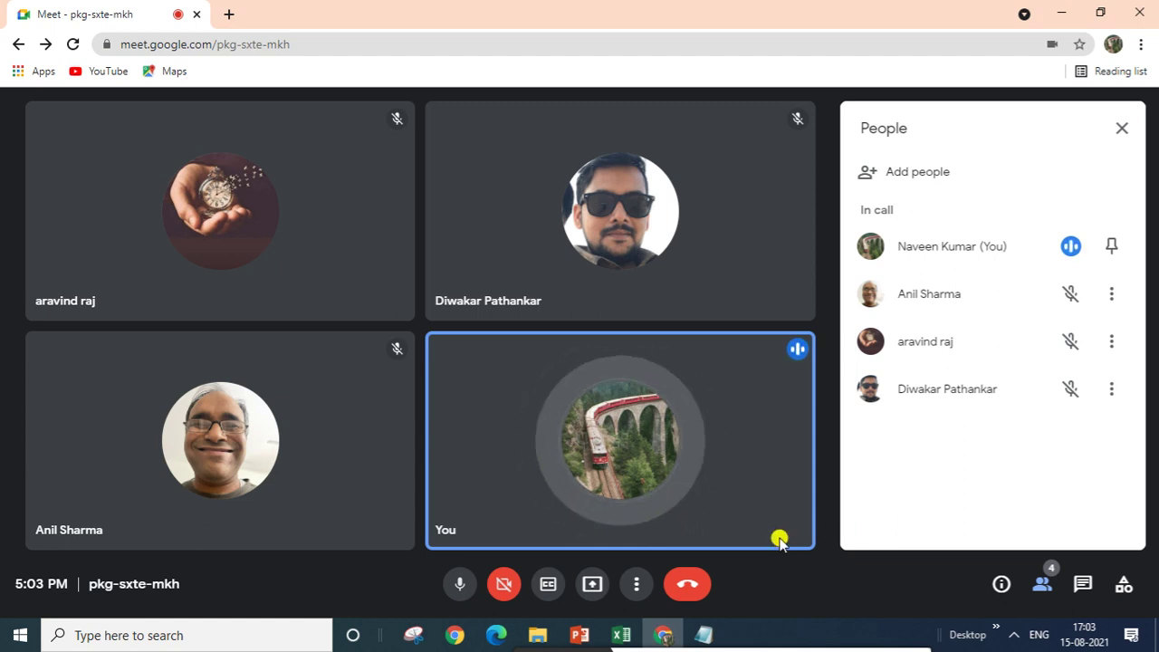
Present the entire screen, then bring the Adv Excel Content.txt notes forward
click(585, 595)
click(642, 467)
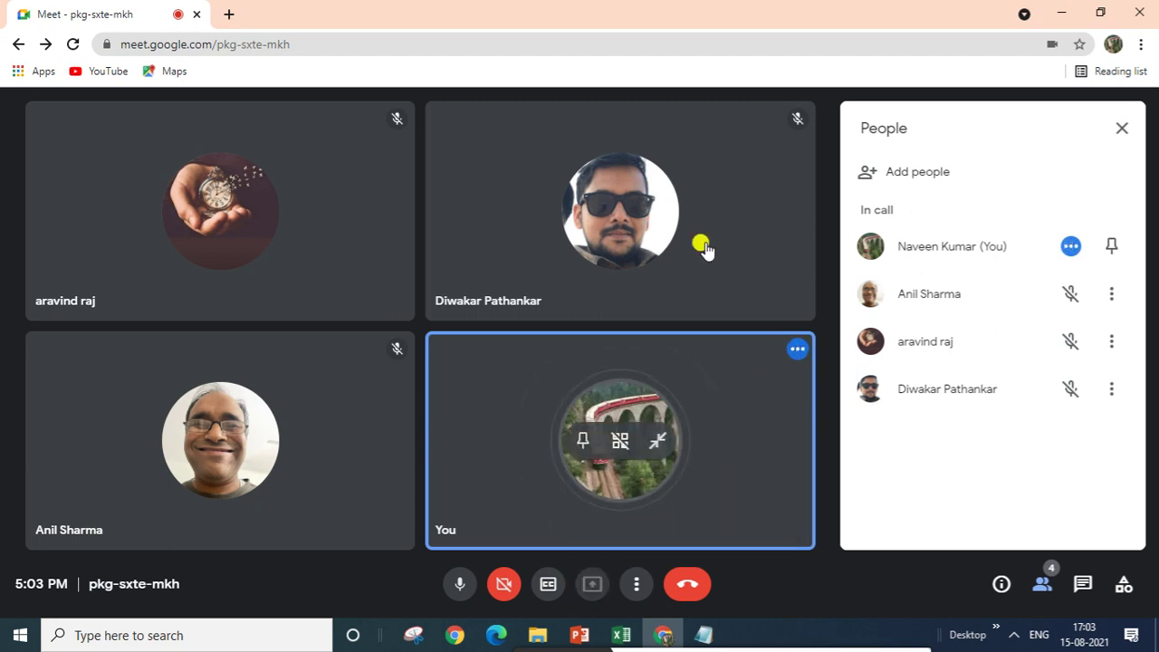
click(533, 264)
click(725, 393)
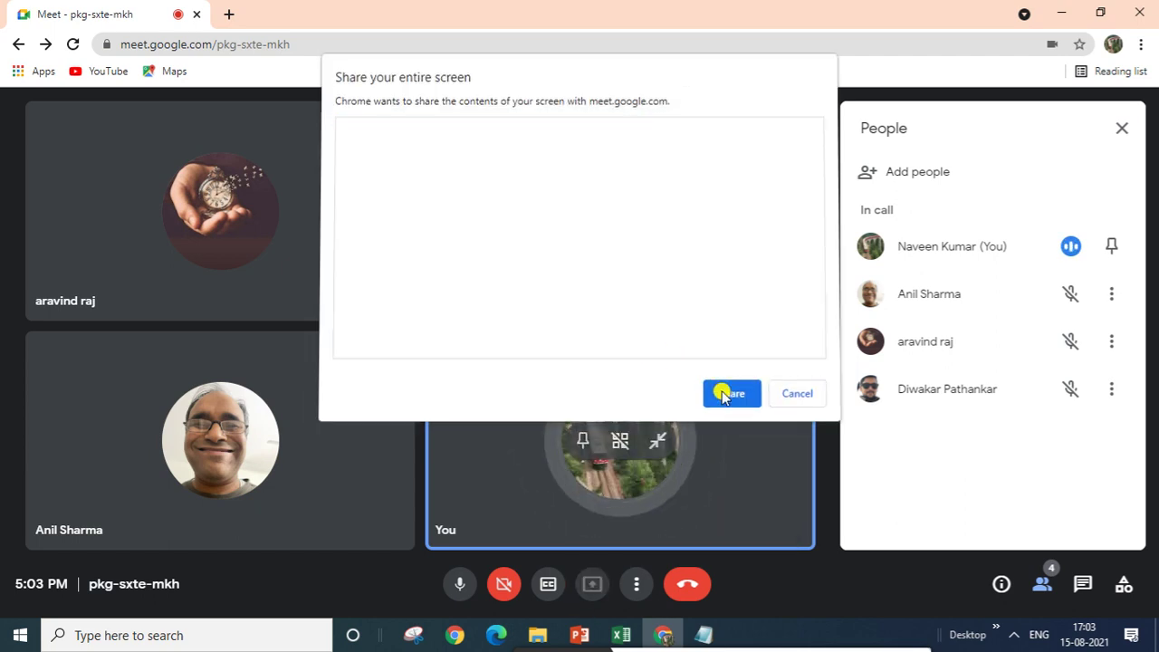
click(728, 592)
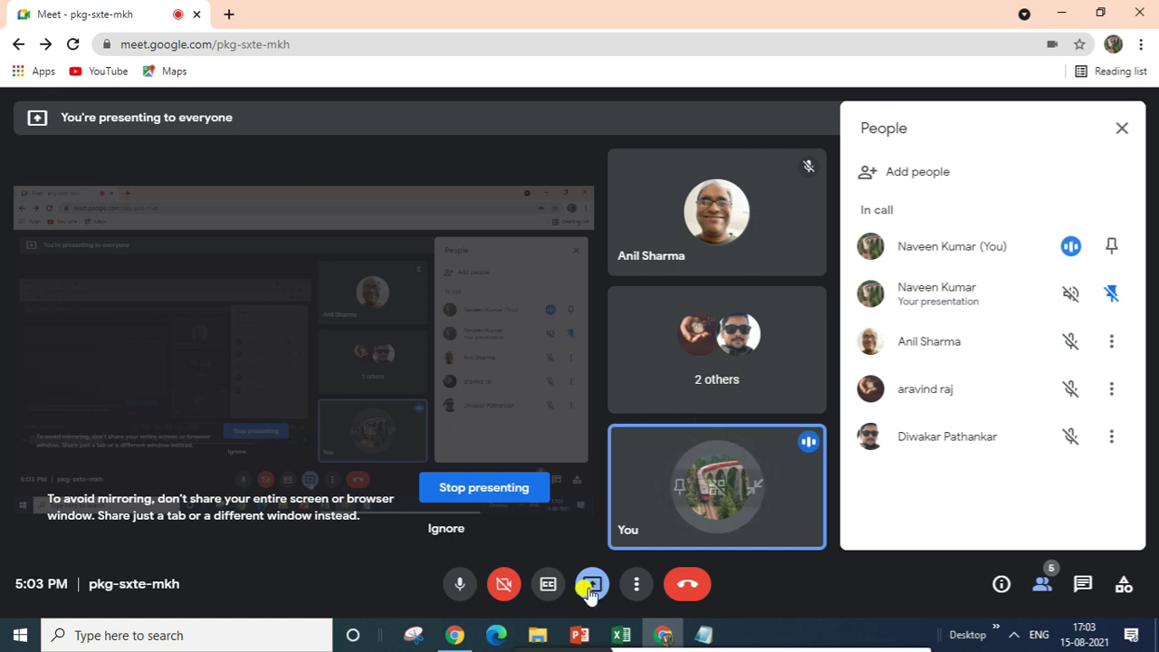
click(707, 636)
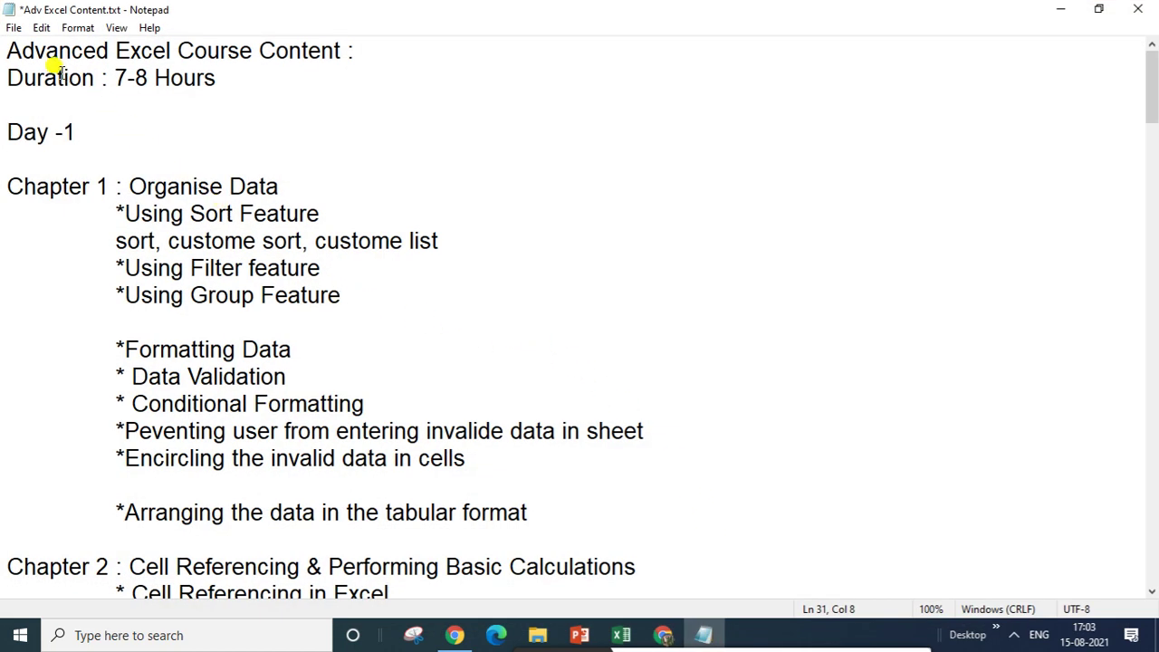
Highlight the course title, the Day -1 heading and the 7-8 Hours duration
click(5, 52)
drag(4, 52, 361, 51)
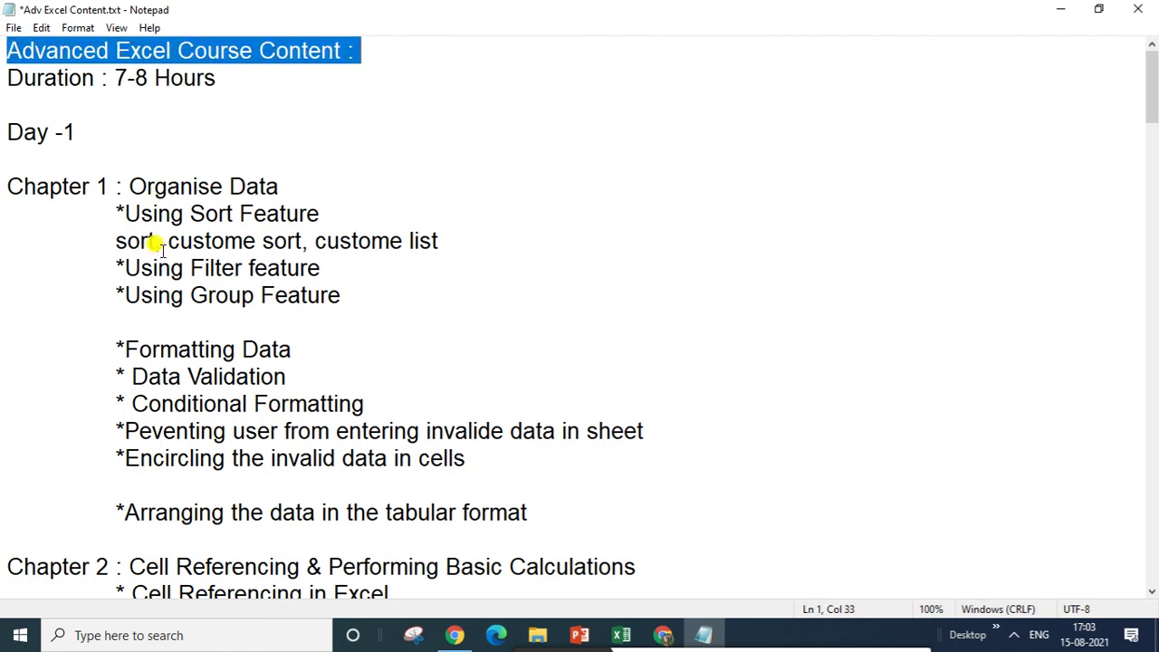
drag(5, 132, 75, 133)
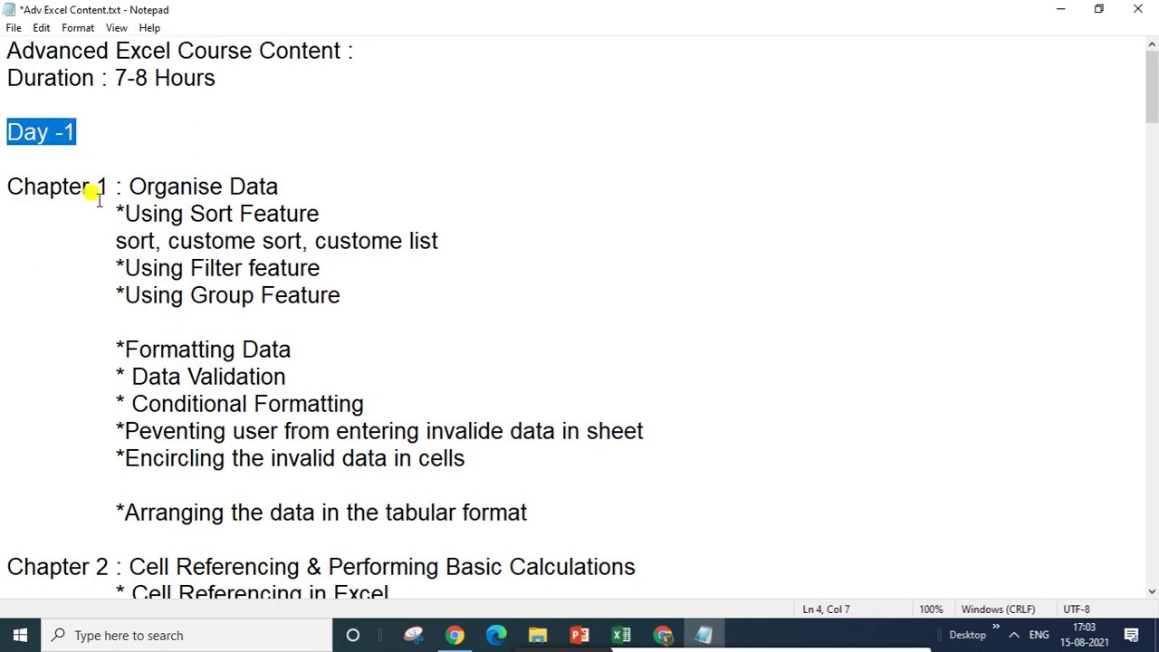
scroll(94, 234, down, 1)
scroll(103, 378, down, 1)
scroll(103, 381, down, 2)
scroll(136, 399, up, 4)
drag(115, 78, 253, 79)
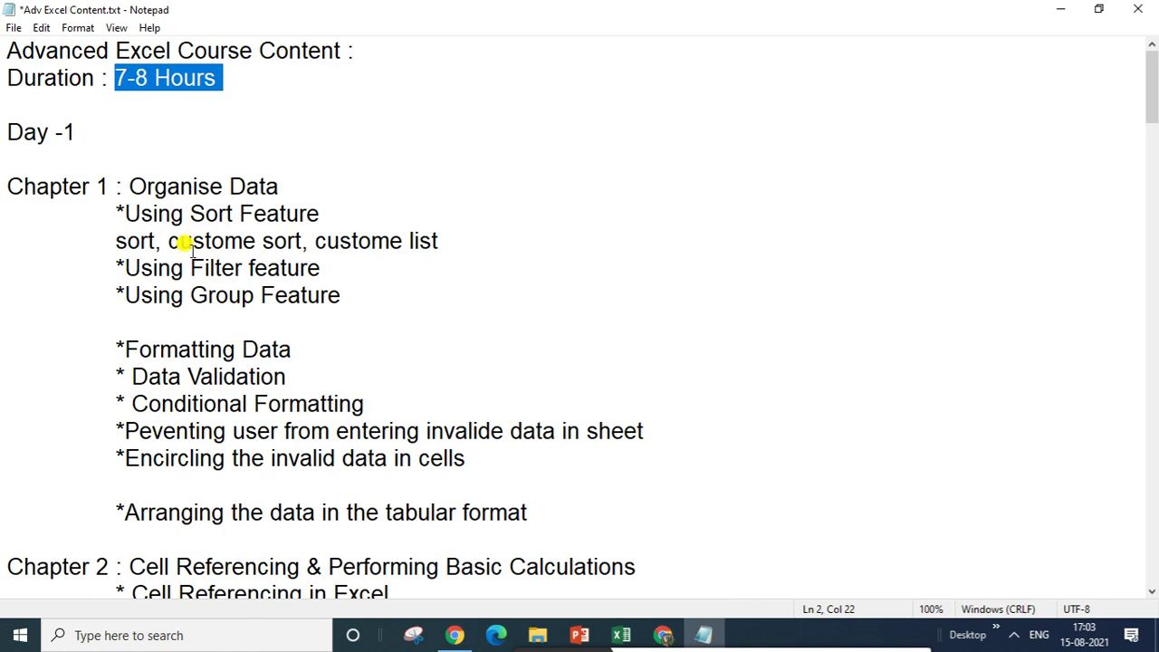
Highlight Organise Data, Using Sort Feature and the sort lines, then the Chapter 1 topics
drag(129, 184, 307, 187)
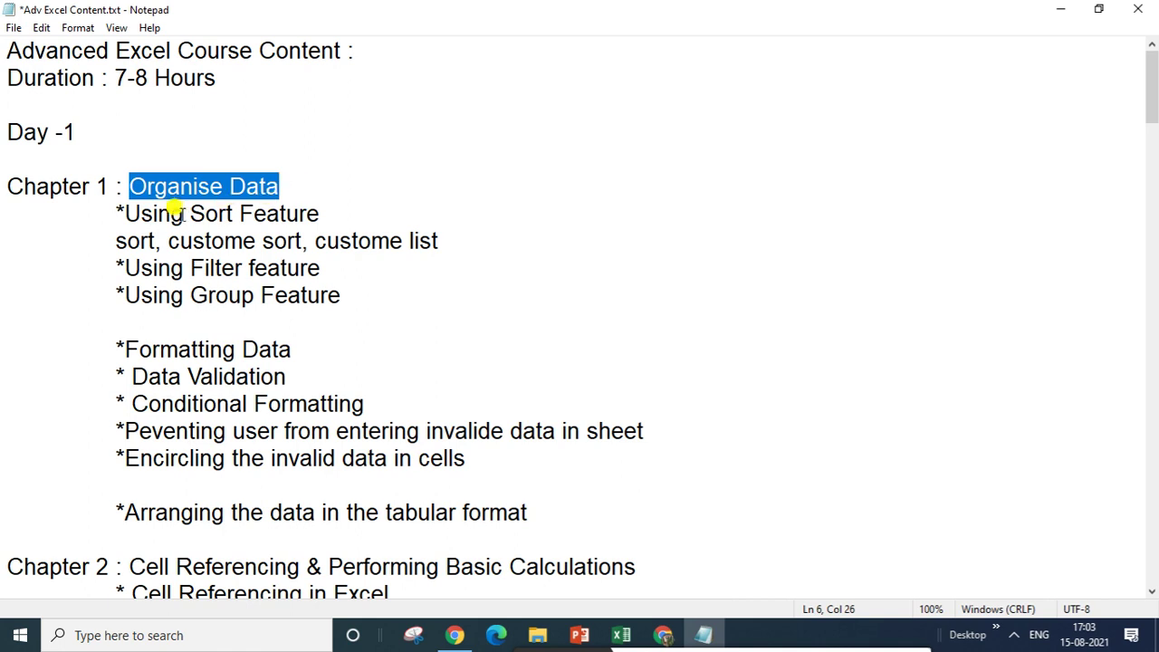
click(123, 211)
drag(124, 215, 329, 216)
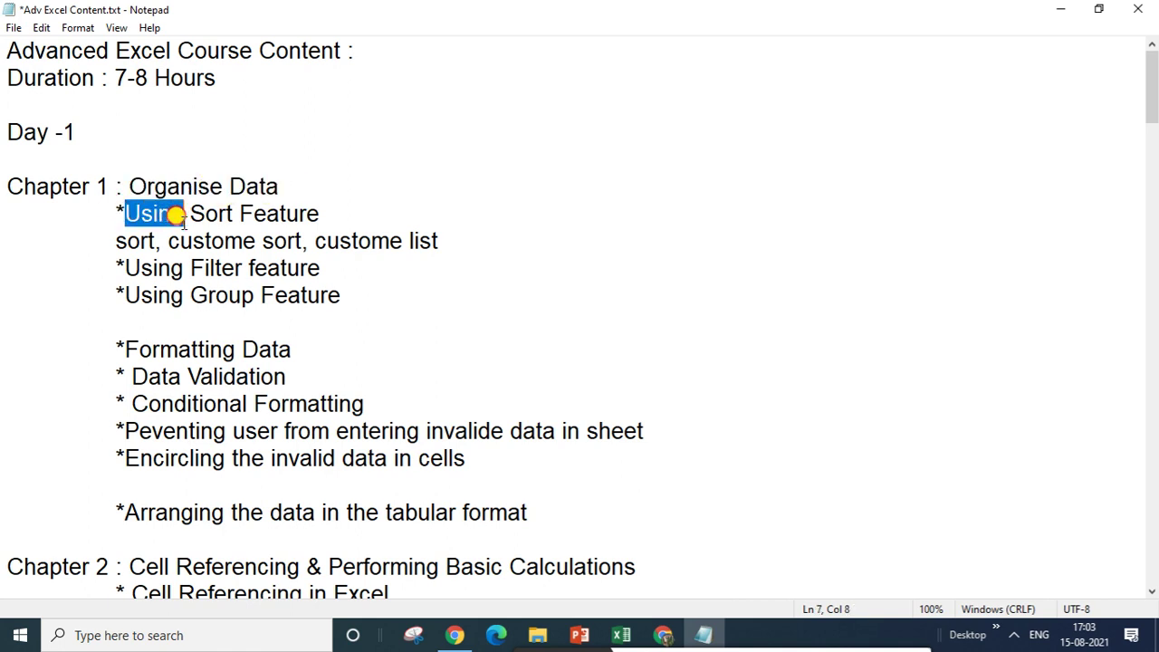
drag(94, 239, 433, 239)
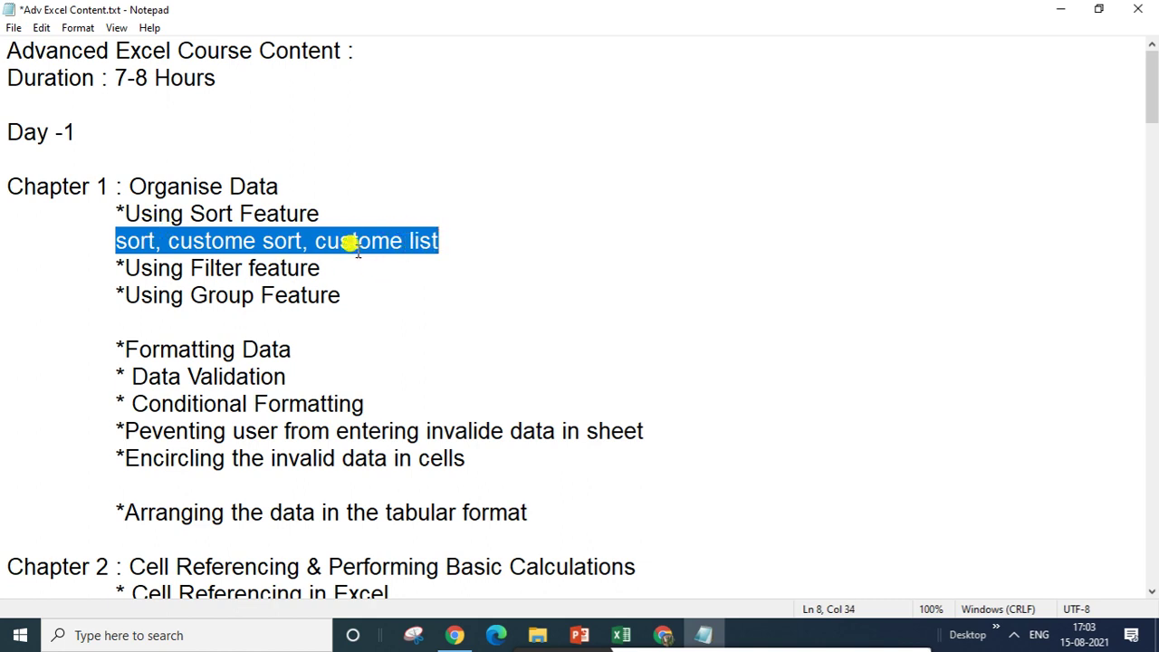
click(303, 264)
mouse_move(339, 295)
mouse_down()
mouse_move(299, 296)
mouse_move(124, 187)
mouse_up()
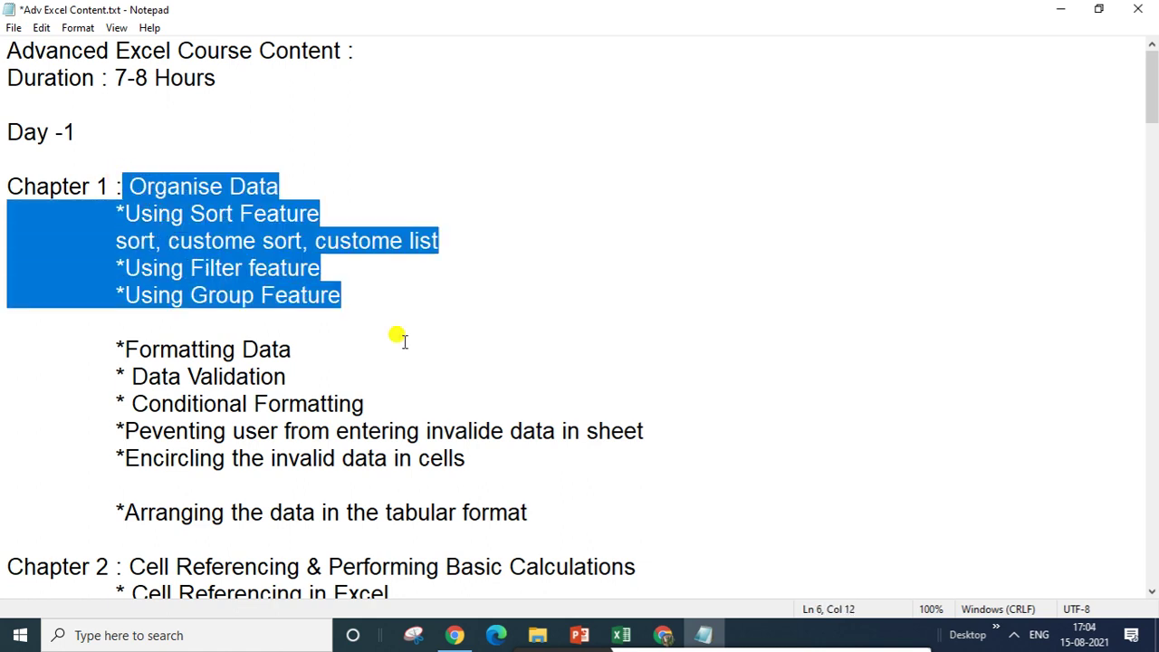
click(580, 634)
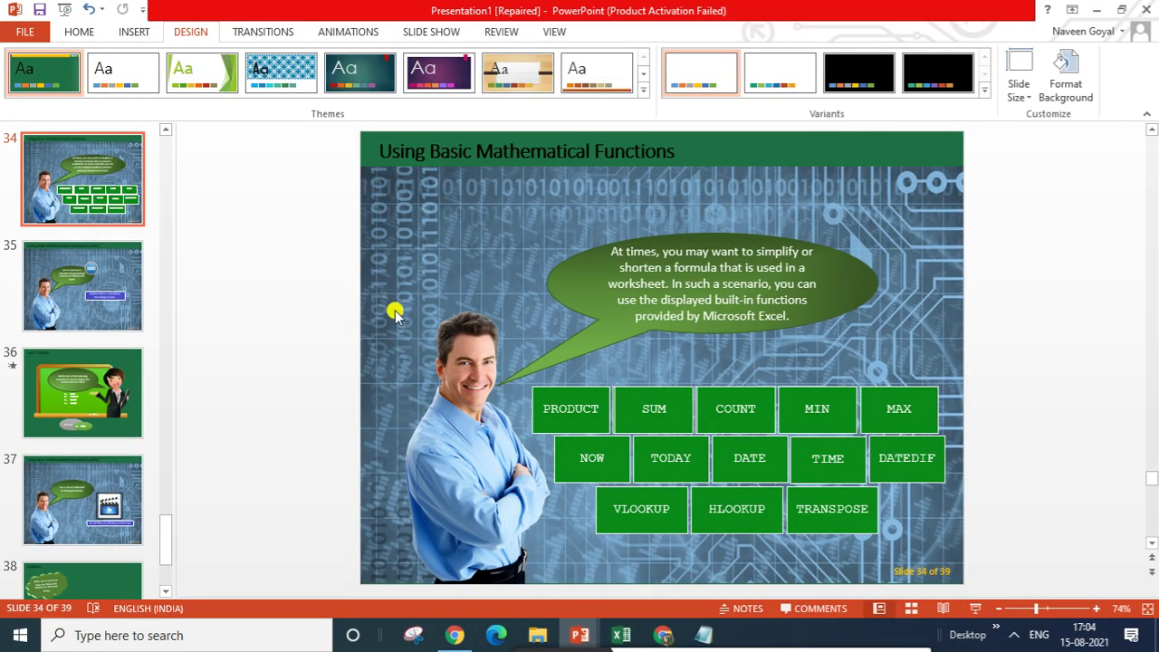
Run the slide show from the beginning and advance to slide 5, Sorting Data
key(F5)
click(395, 310)
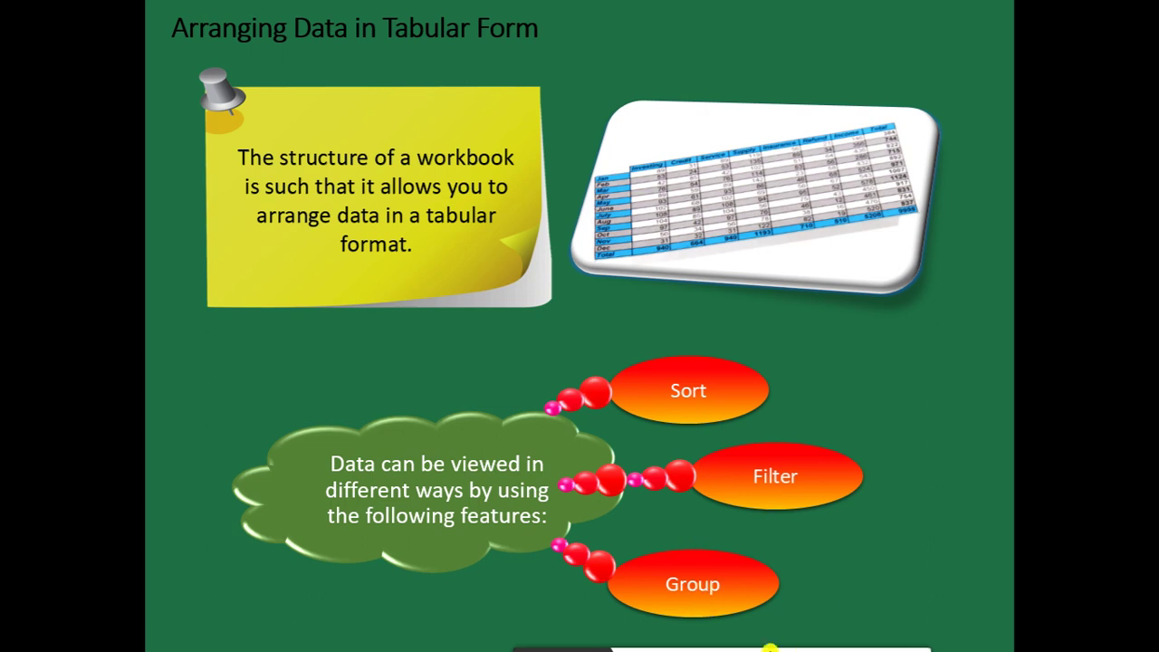
click(711, 494)
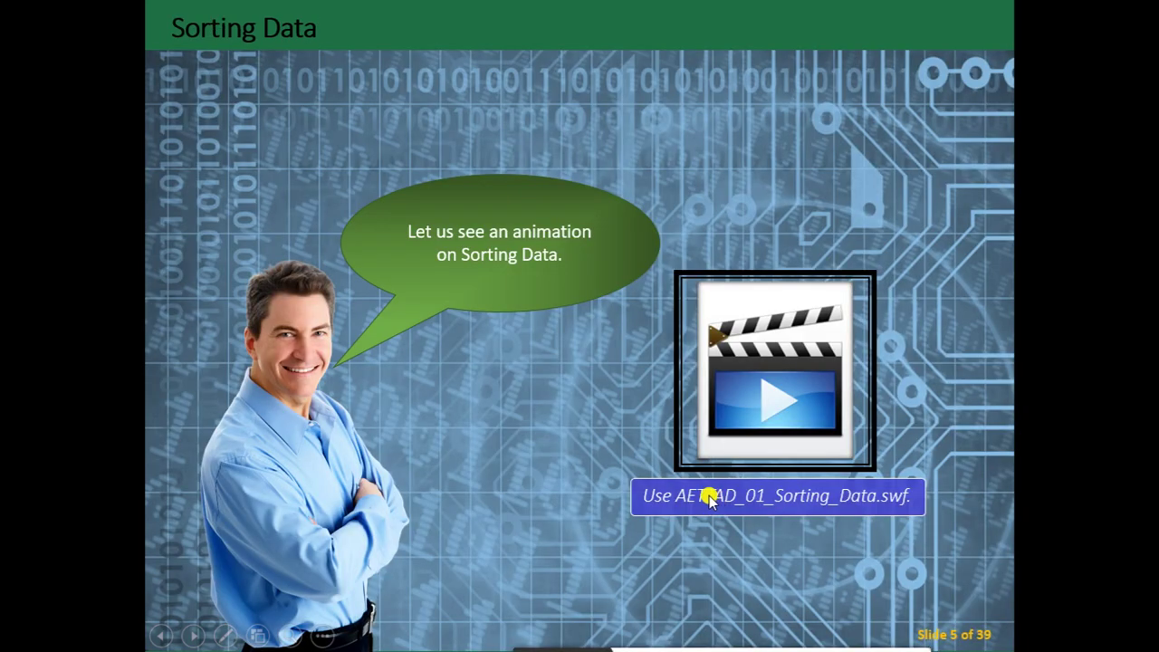
Advance to slide 6, Sorting Data (Contd.), then open SupplierDetails.xlsx in Excel
click(698, 468)
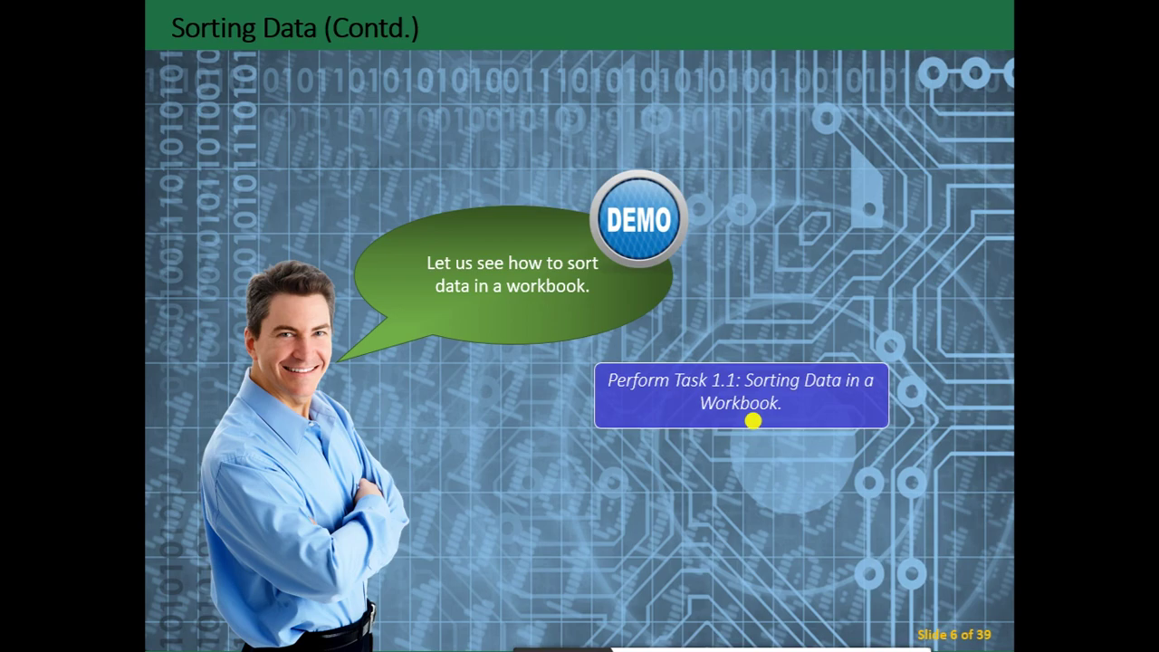
key(super+d)
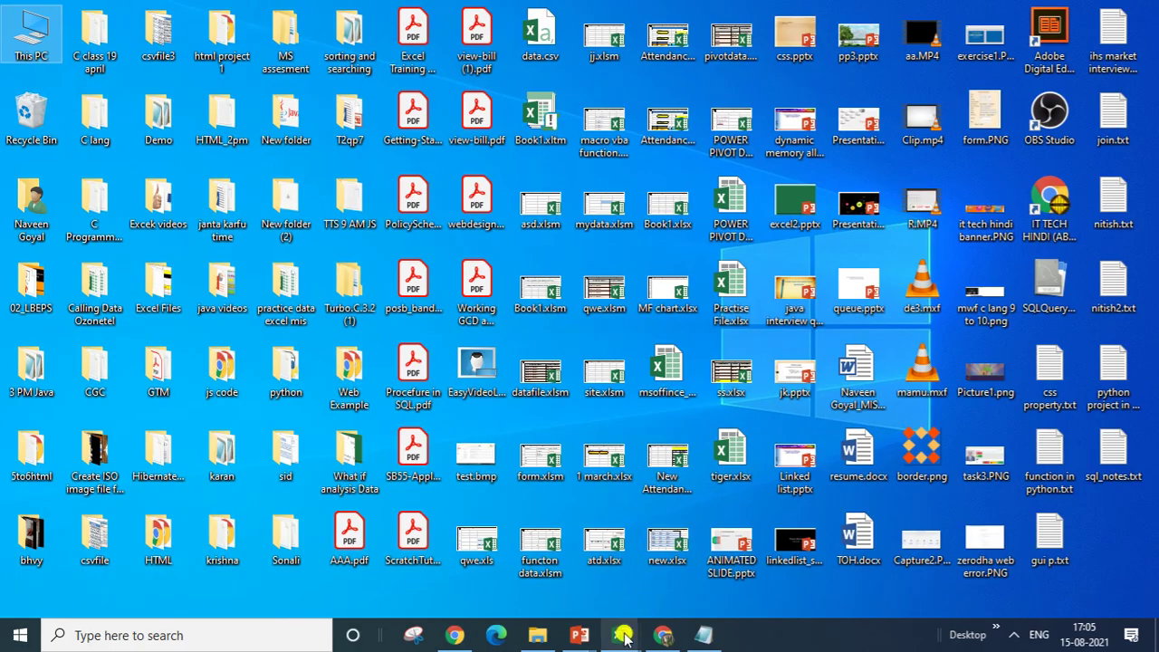
click(665, 637)
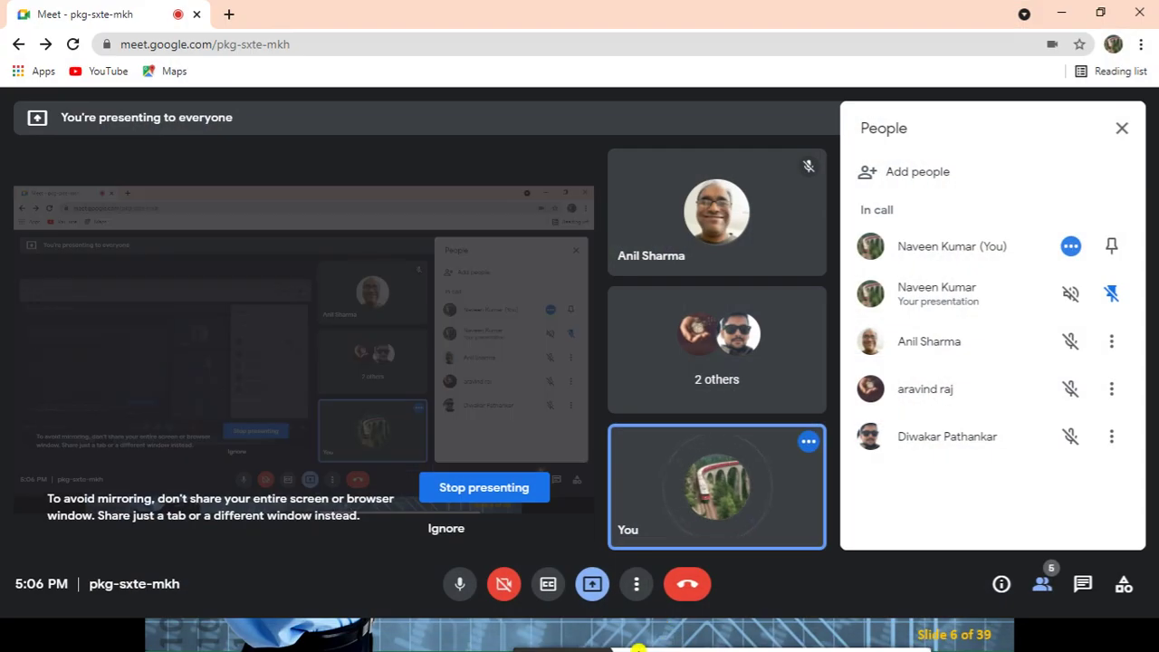
key(alt+Tab)
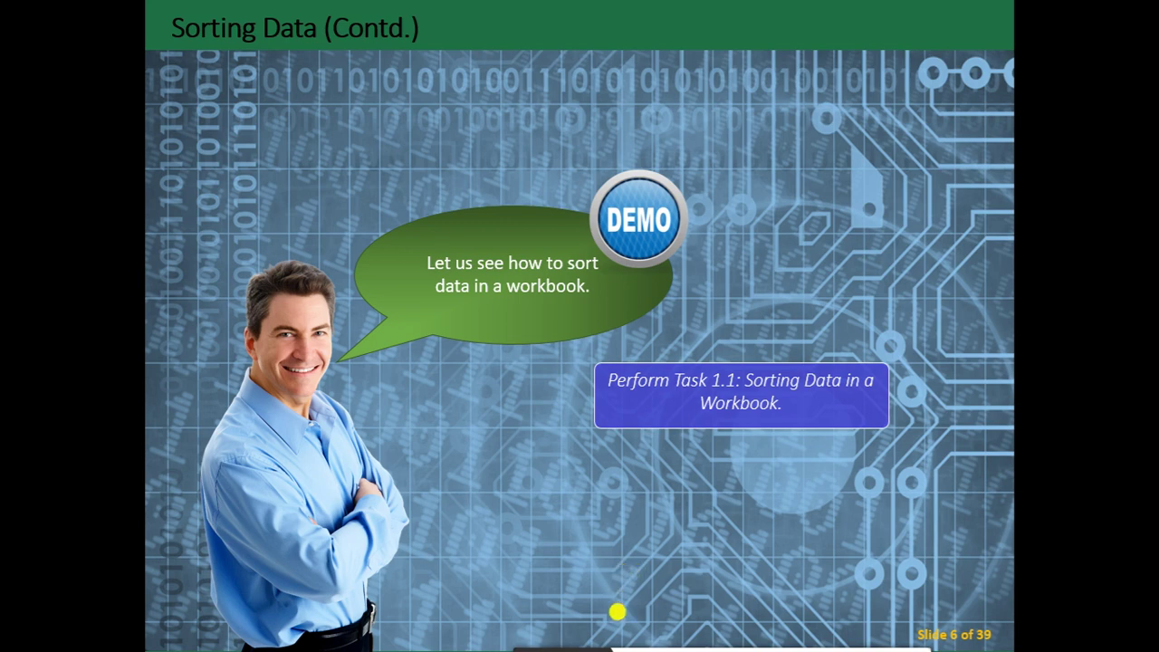
key(super+d)
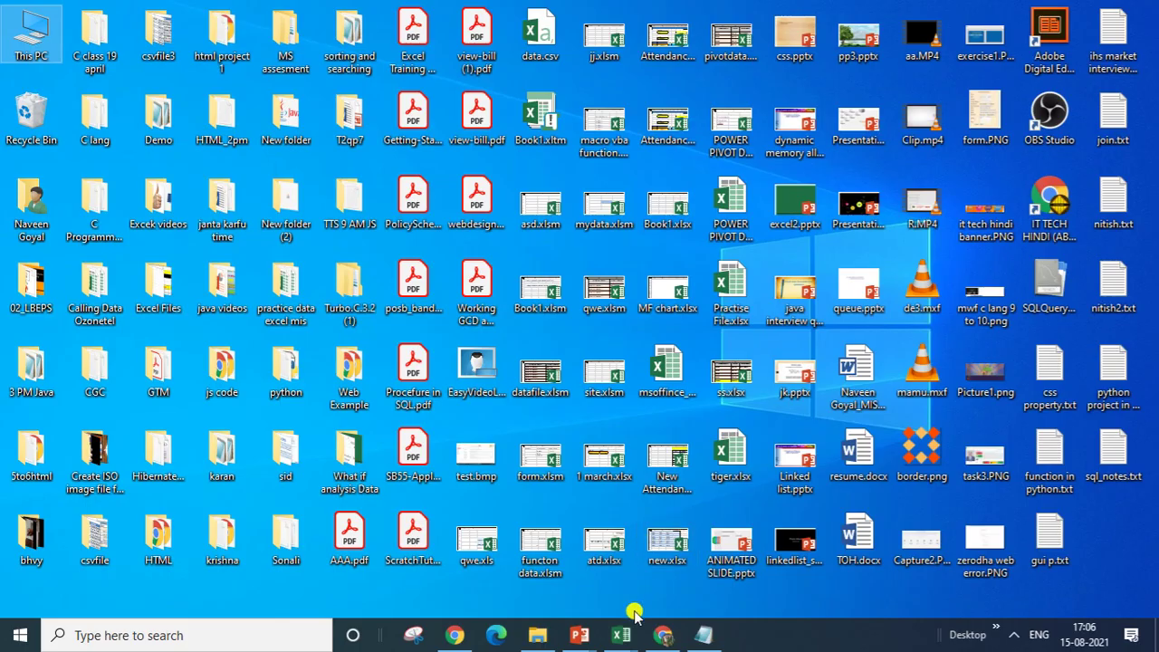
mouse_move(622, 635)
click(118, 563)
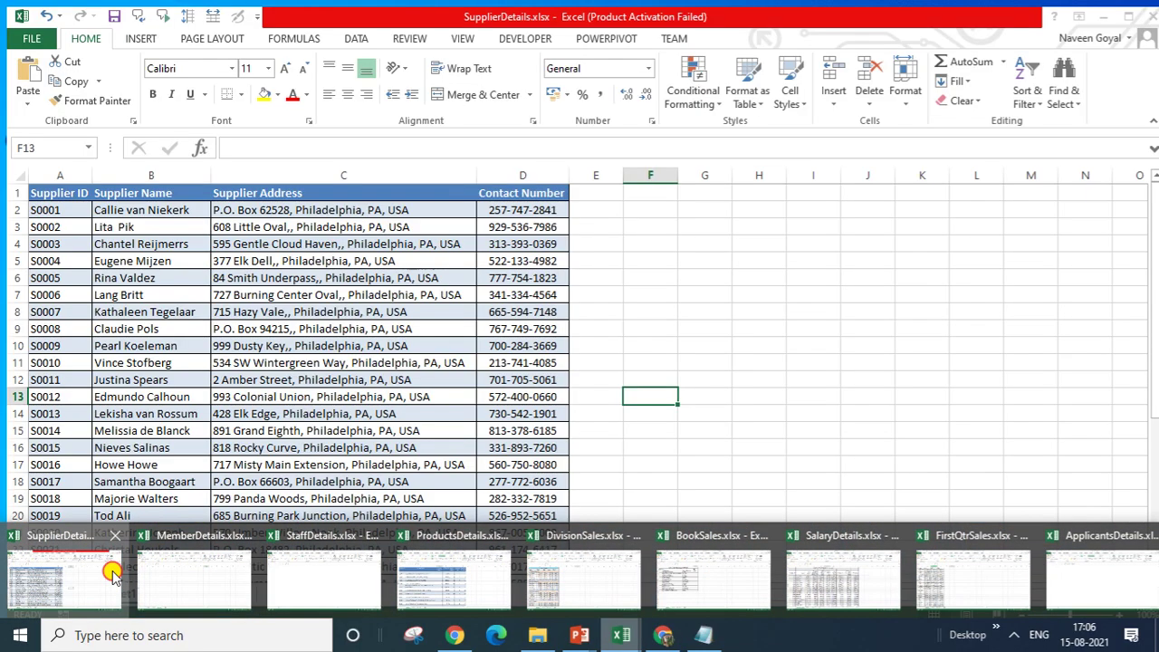
Zoom the supplier sheet to 130%
click(330, 356)
click(339, 234)
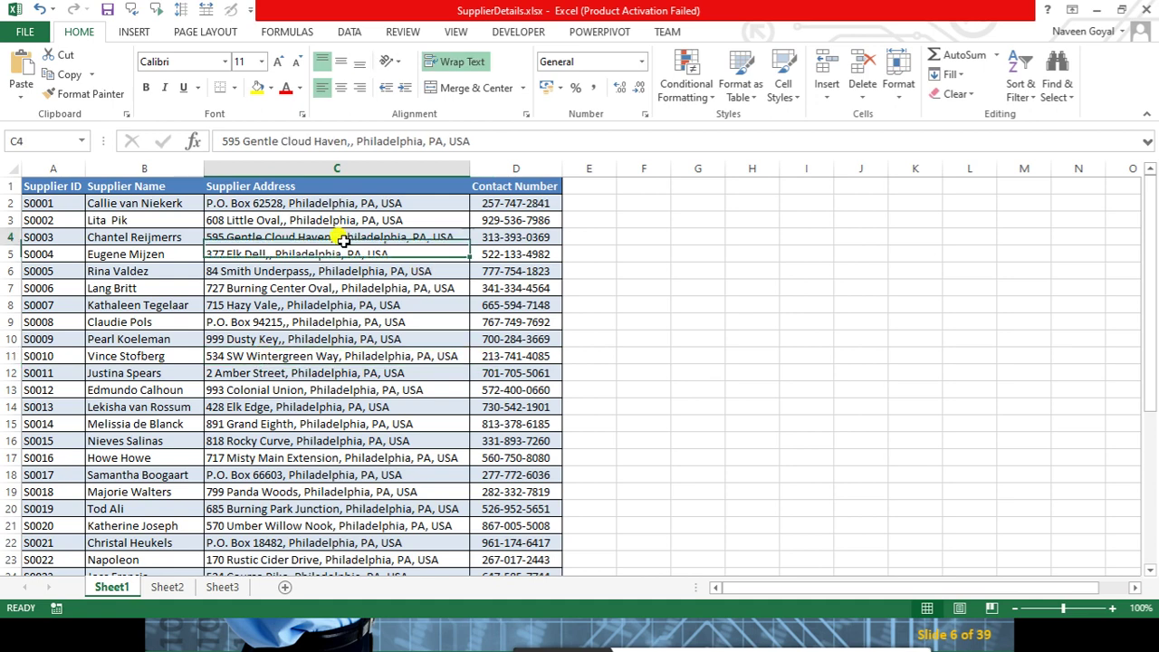
click(1112, 608)
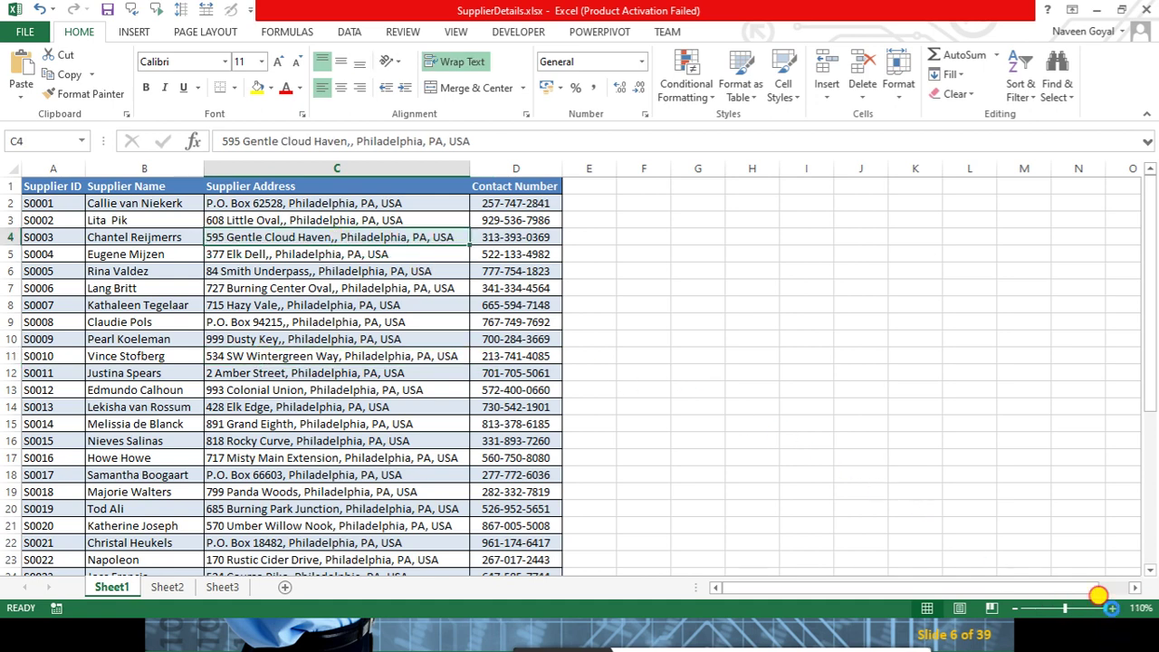
click(1112, 607)
click(1113, 608)
scroll(680, 503, up, 1)
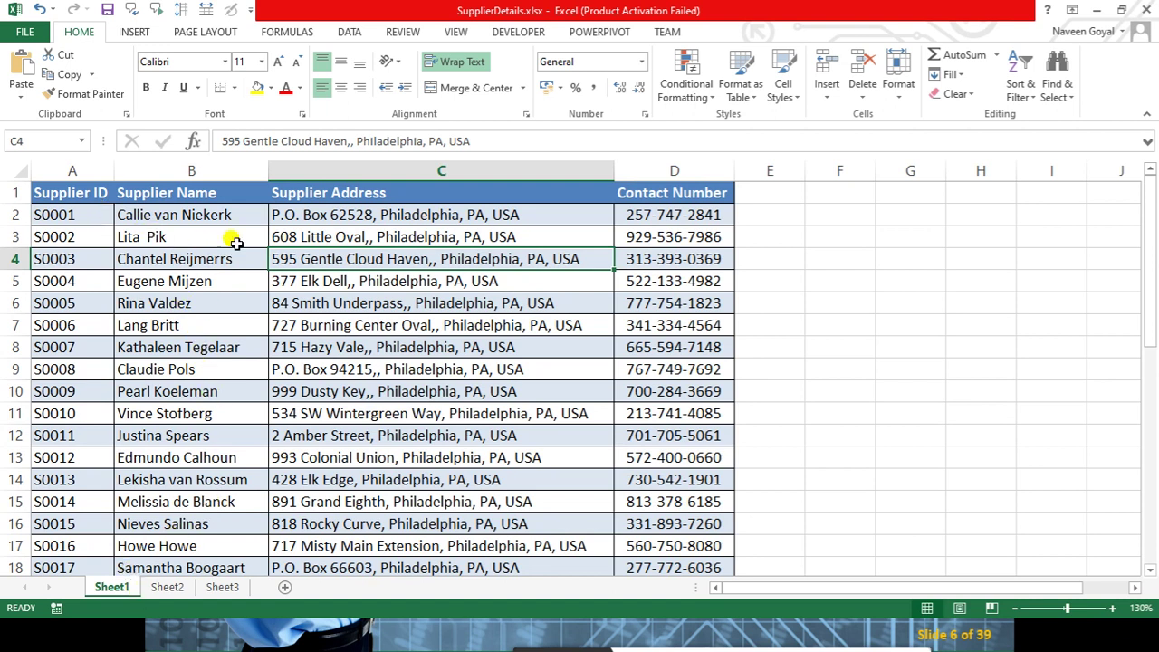
Point out the Supplier ID, Supplier Name, Supplier Address and Contact Number headings
click(83, 193)
click(186, 194)
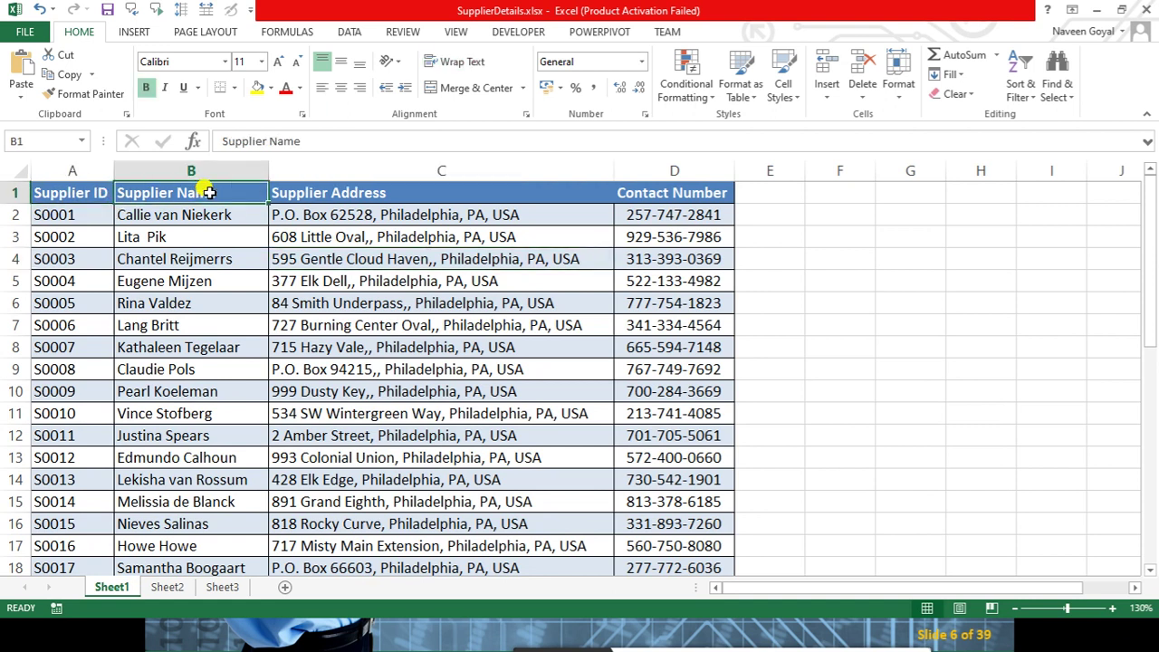
click(371, 197)
click(692, 192)
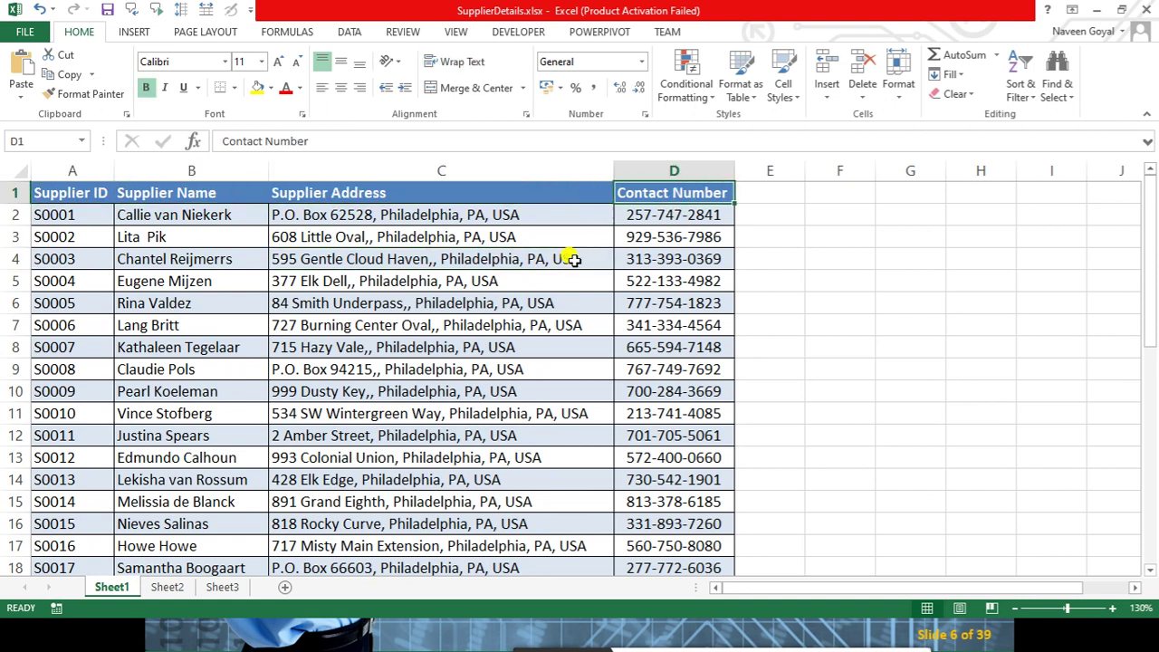
click(454, 286)
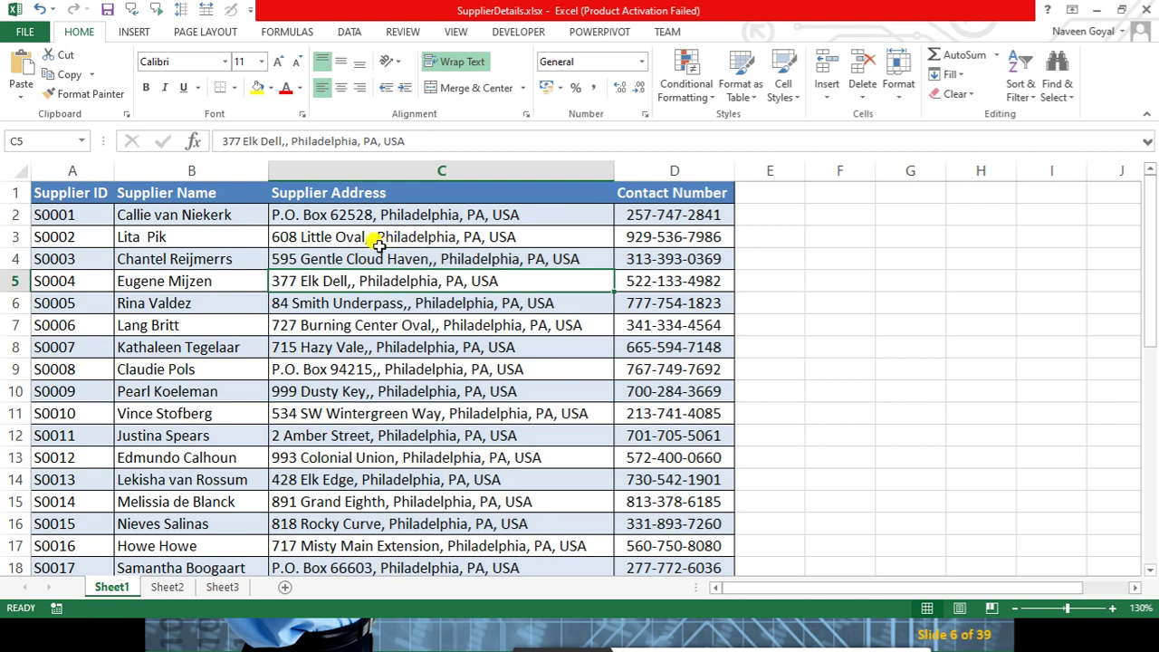
click(82, 199)
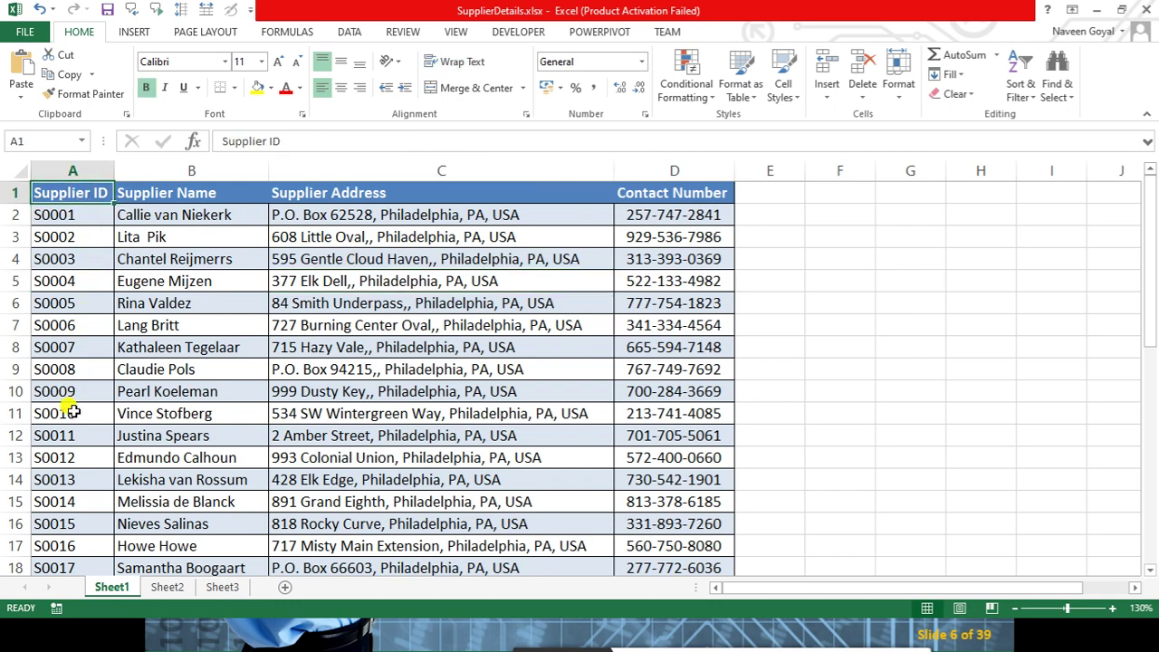
scroll(84, 412, down, 2)
scroll(84, 412, up, 2)
Sort Supplier ID Z to A so S0035 tops the table
click(1021, 89)
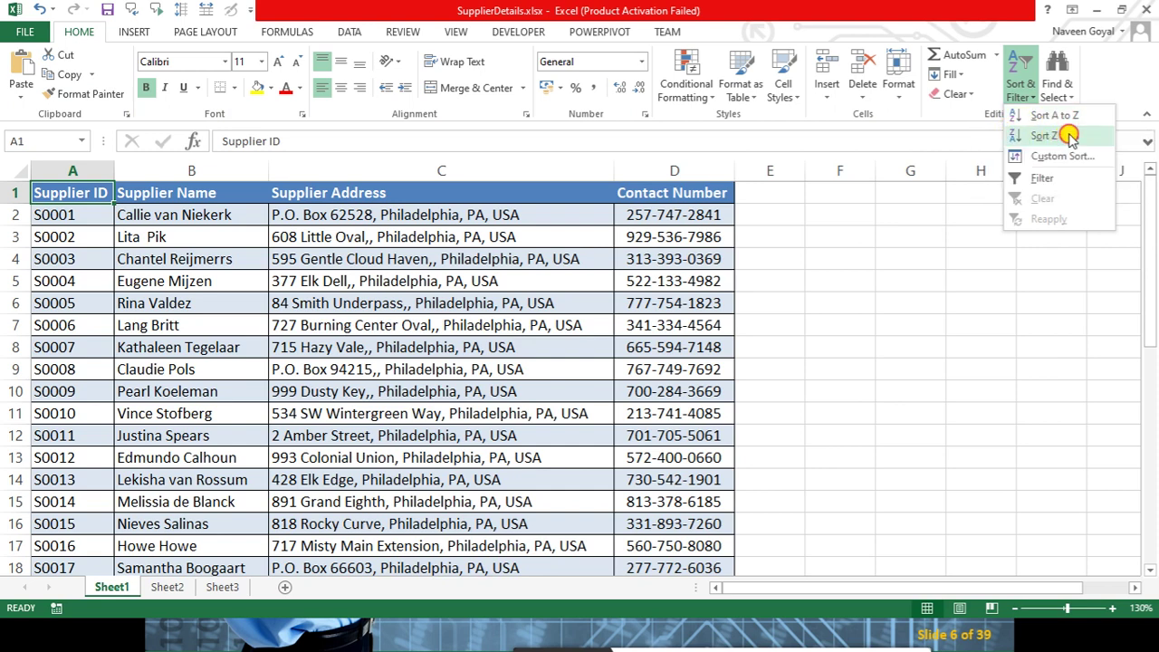
click(1054, 136)
click(101, 215)
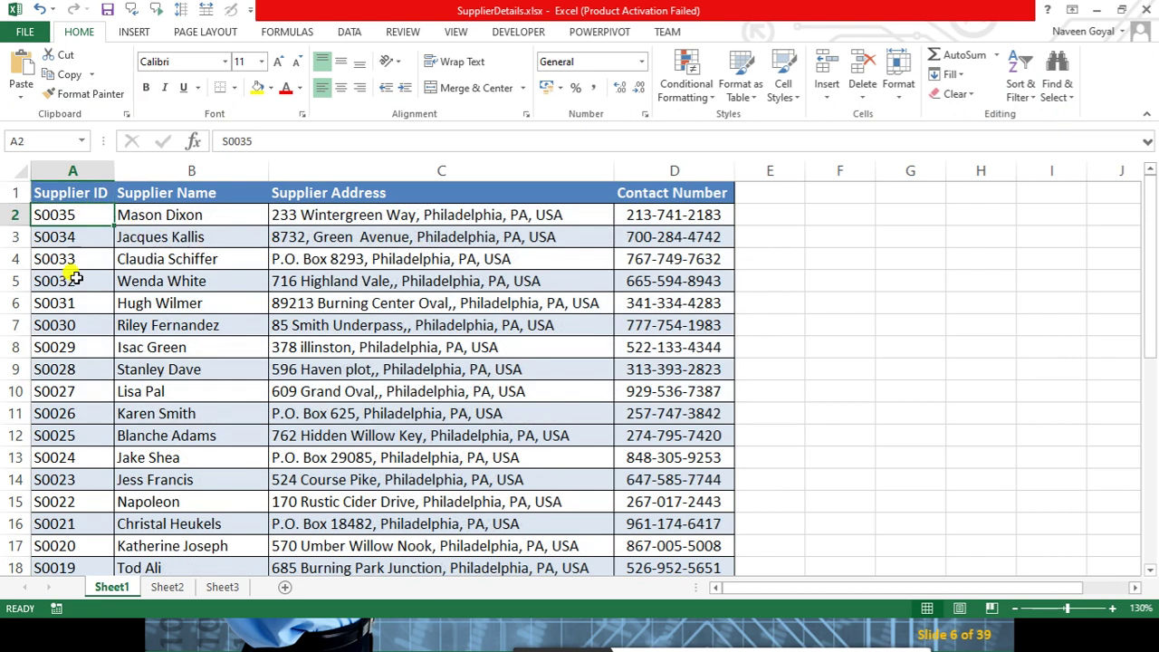
click(69, 306)
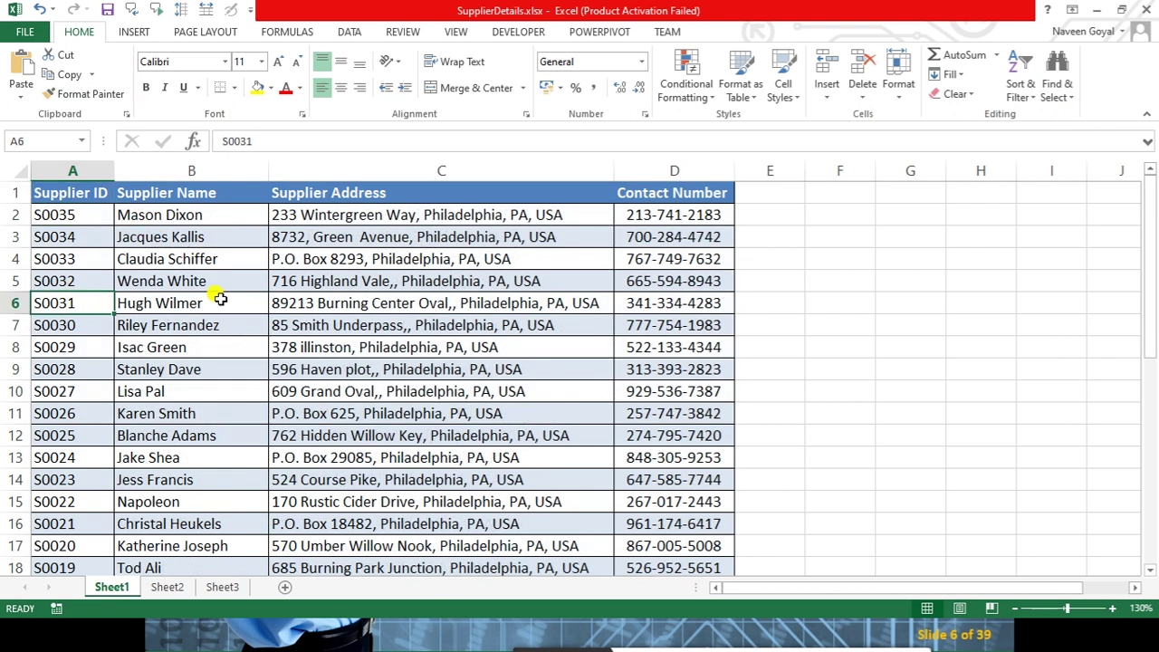
click(211, 192)
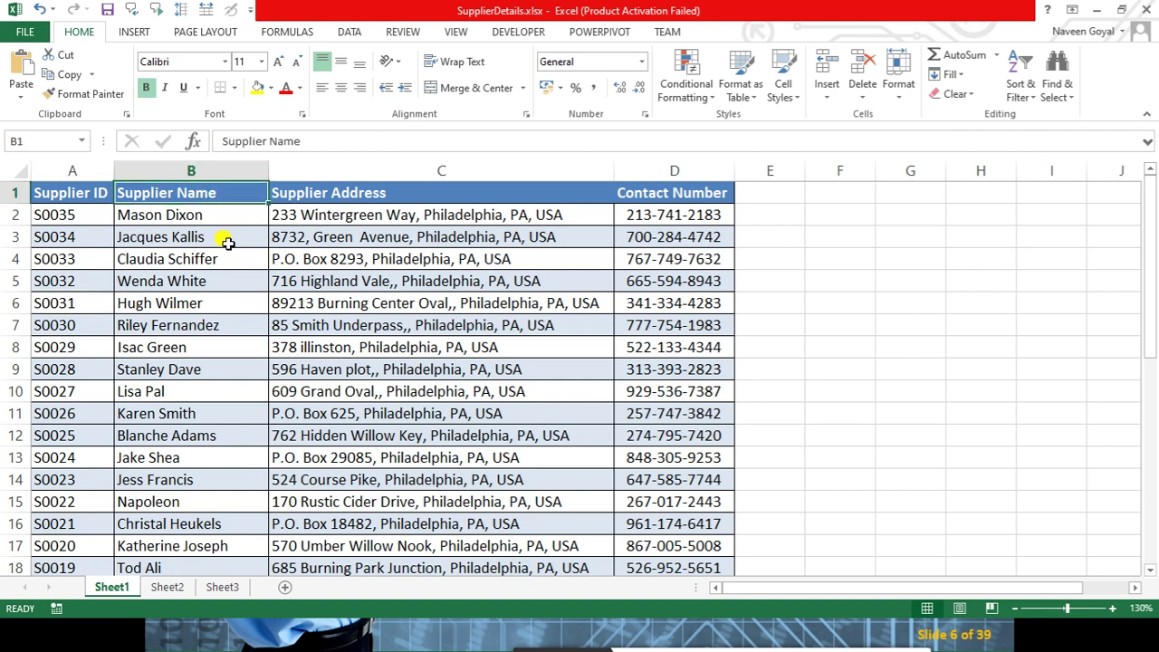
Sort the table by Supplier Name, A to Z, from the Data tab's Sort dialog
click(348, 32)
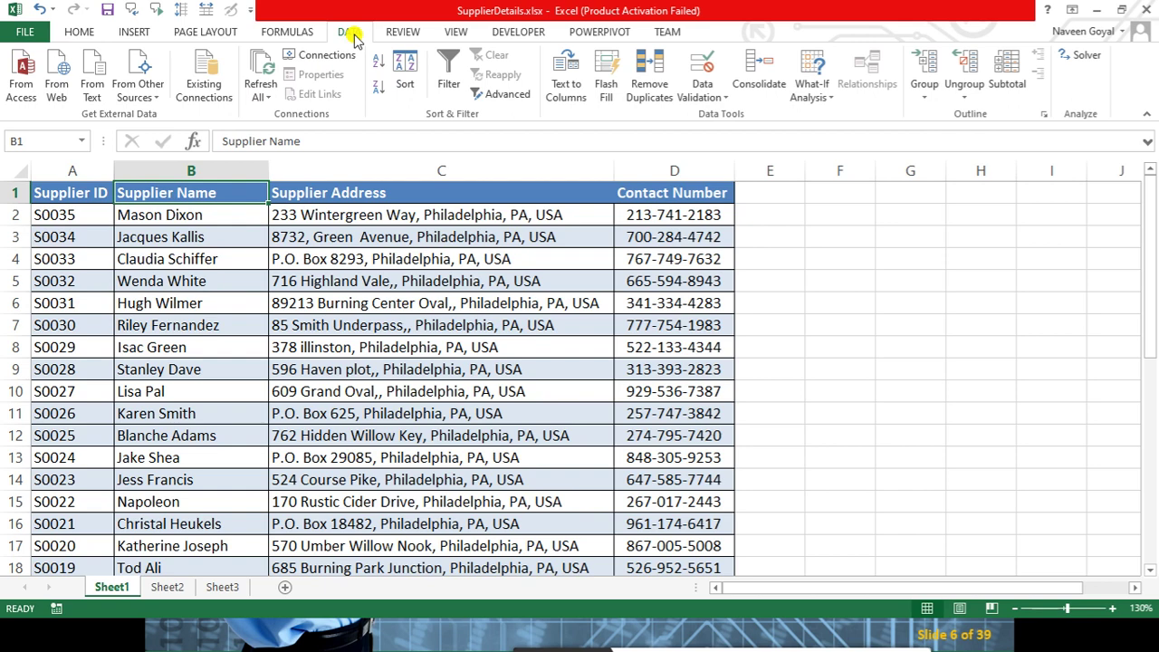
click(406, 72)
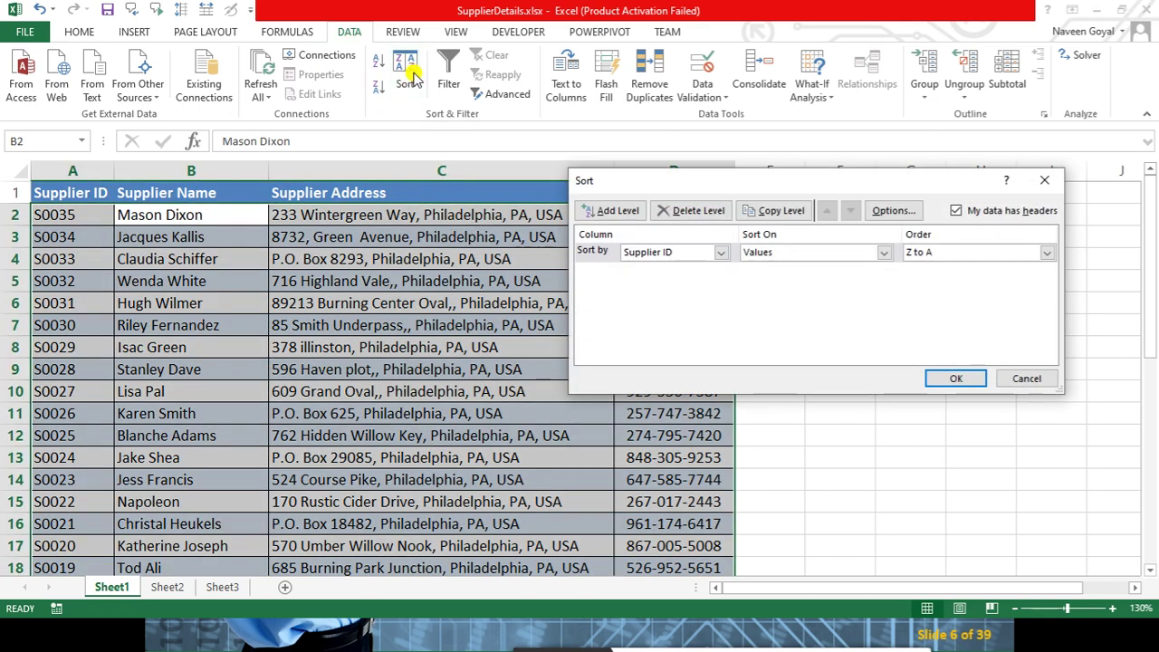
click(683, 253)
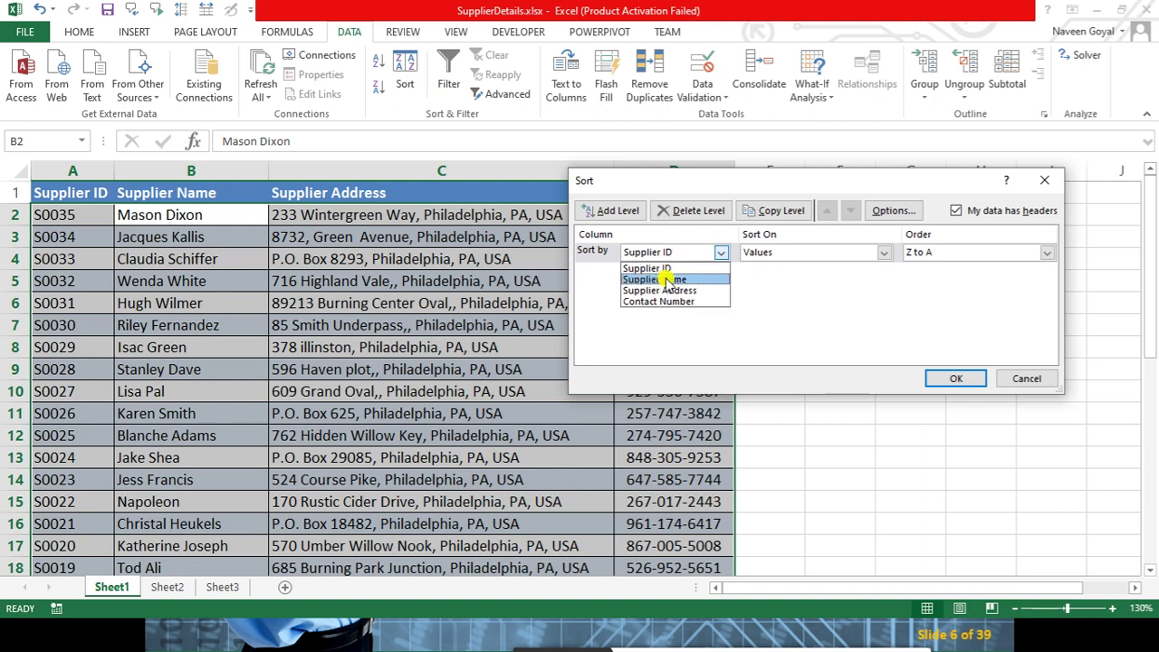
click(666, 281)
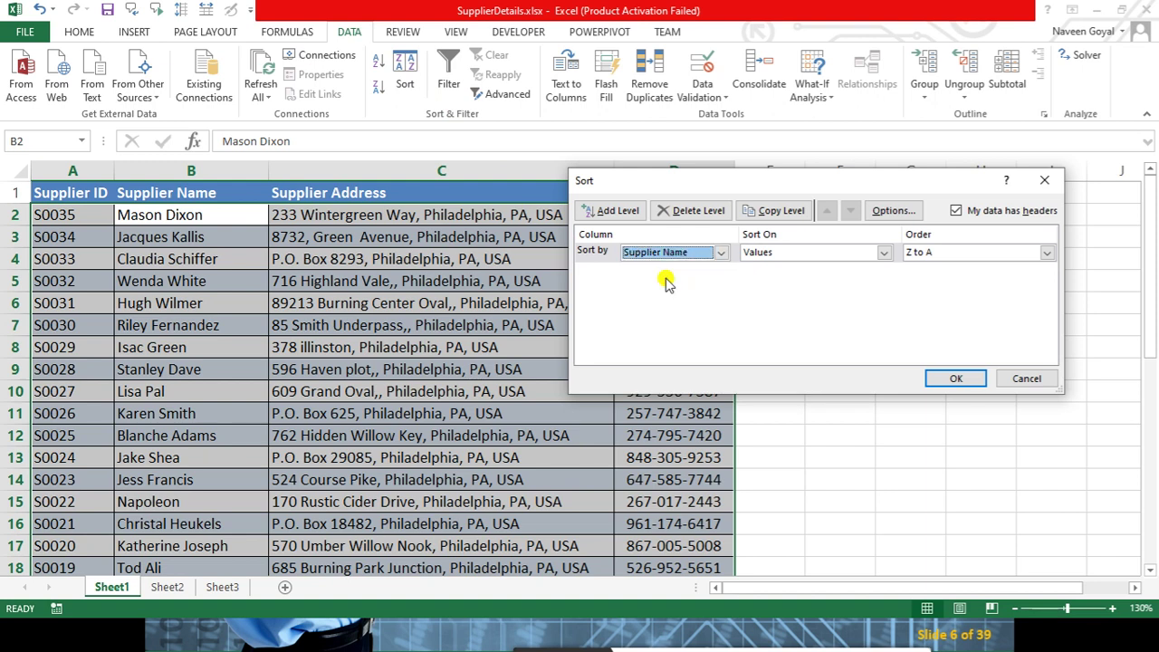
click(938, 260)
click(933, 265)
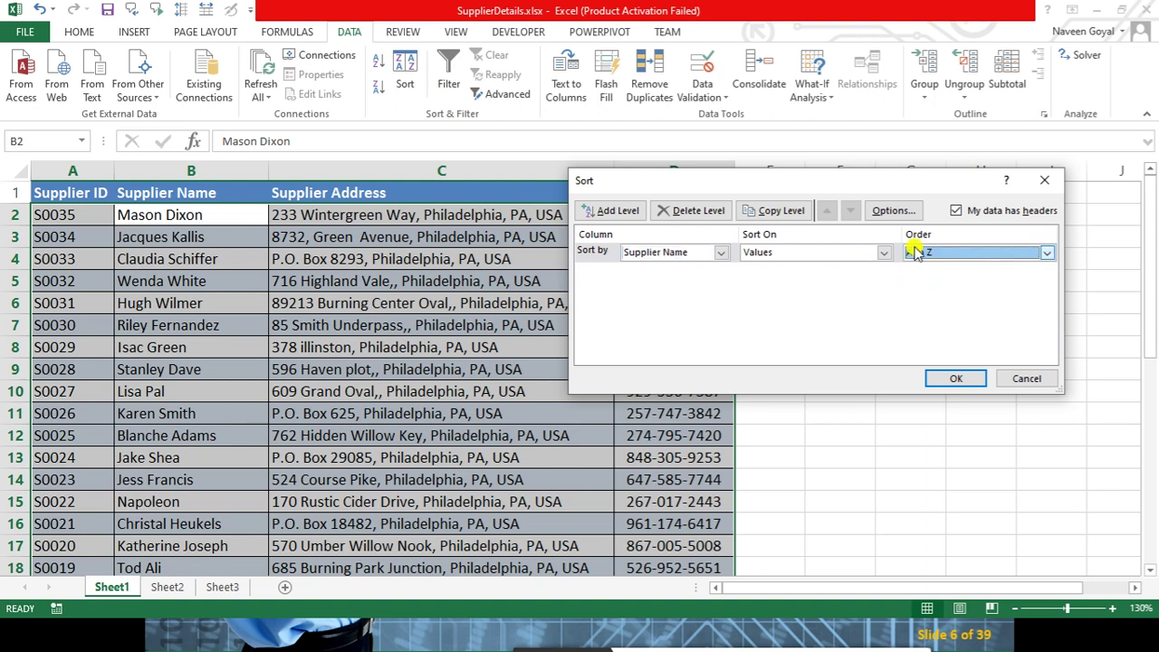
click(951, 378)
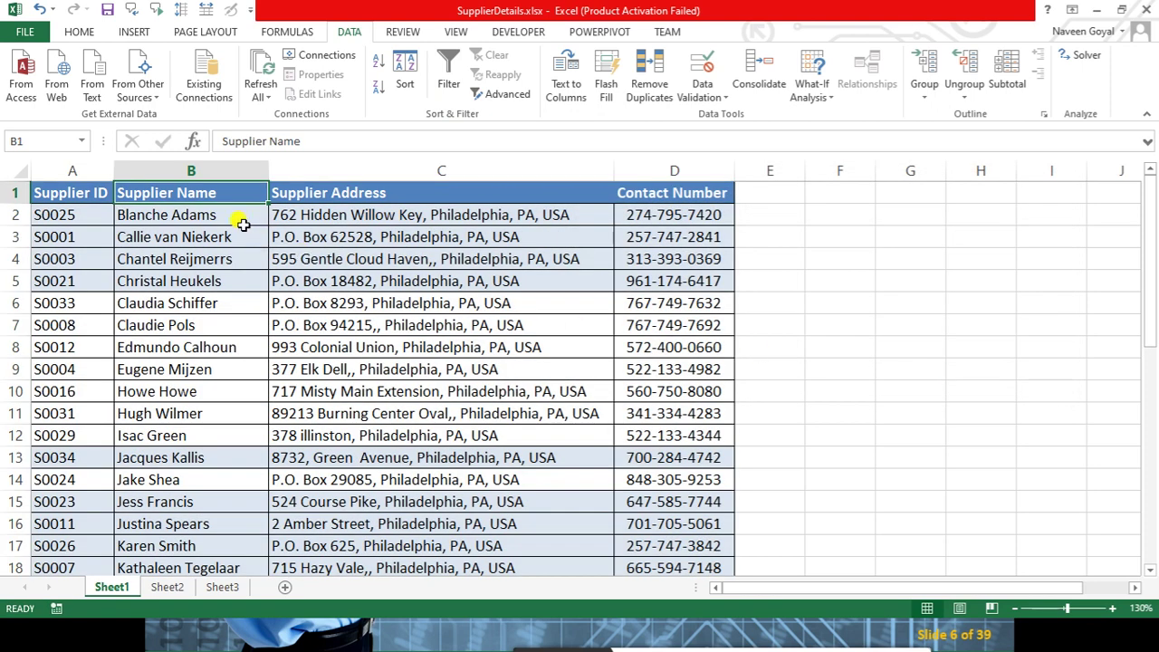
Review the first sorted supplier names, then select the whole table with Ctrl+A
drag(242, 225, 238, 362)
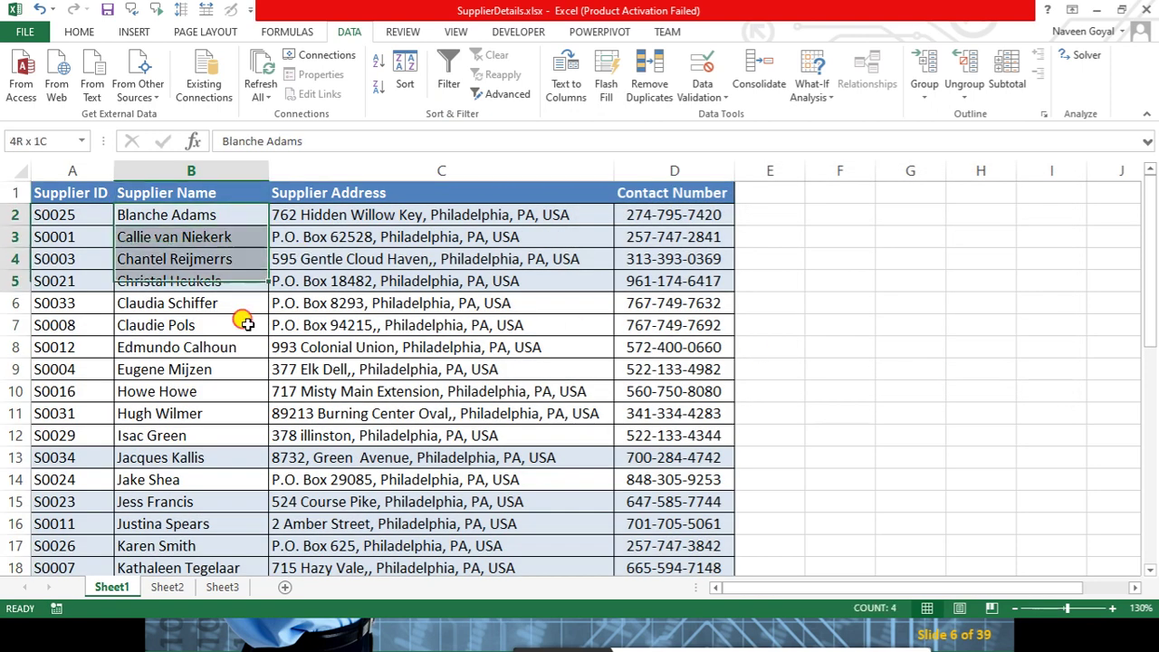
click(333, 302)
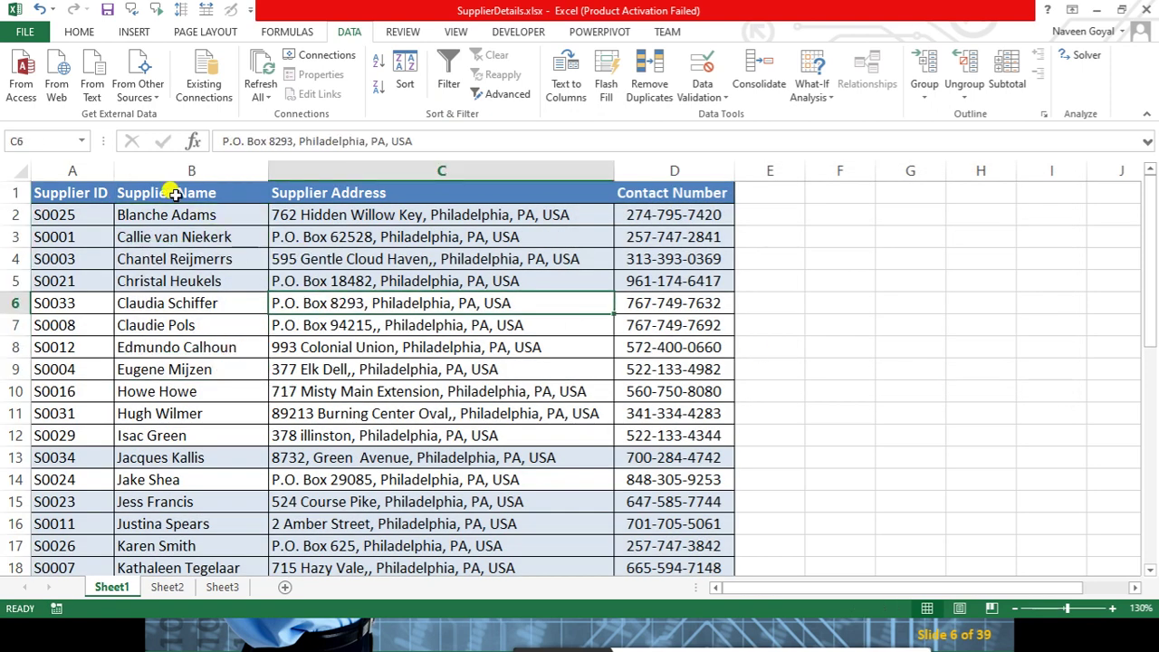
click(83, 30)
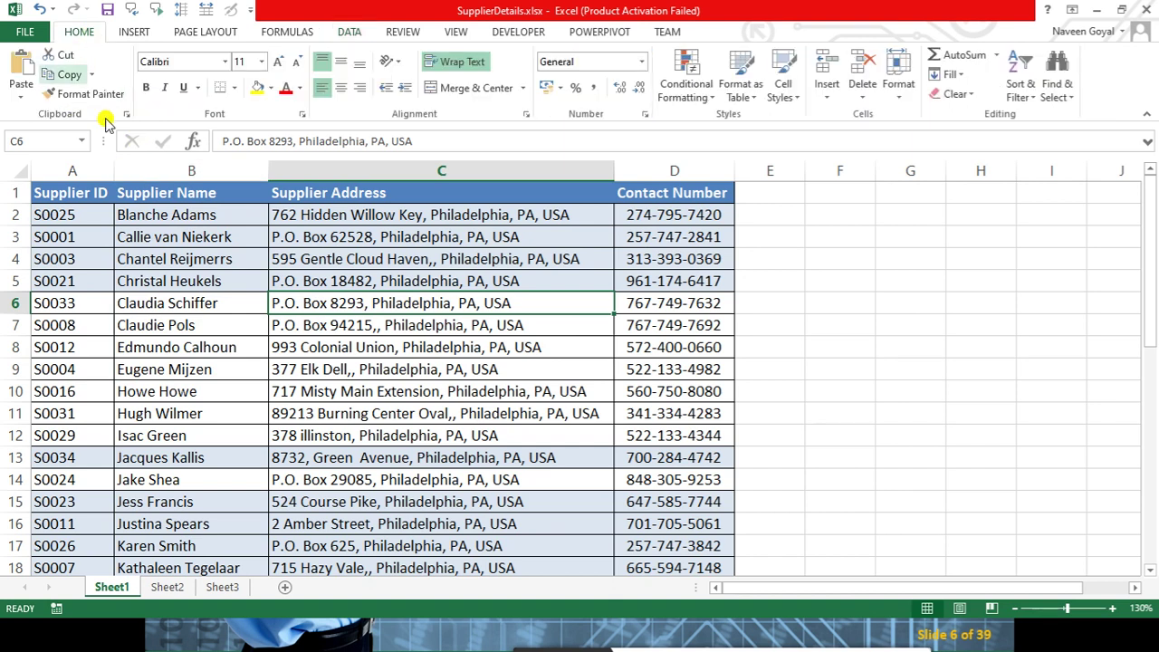
click(182, 216)
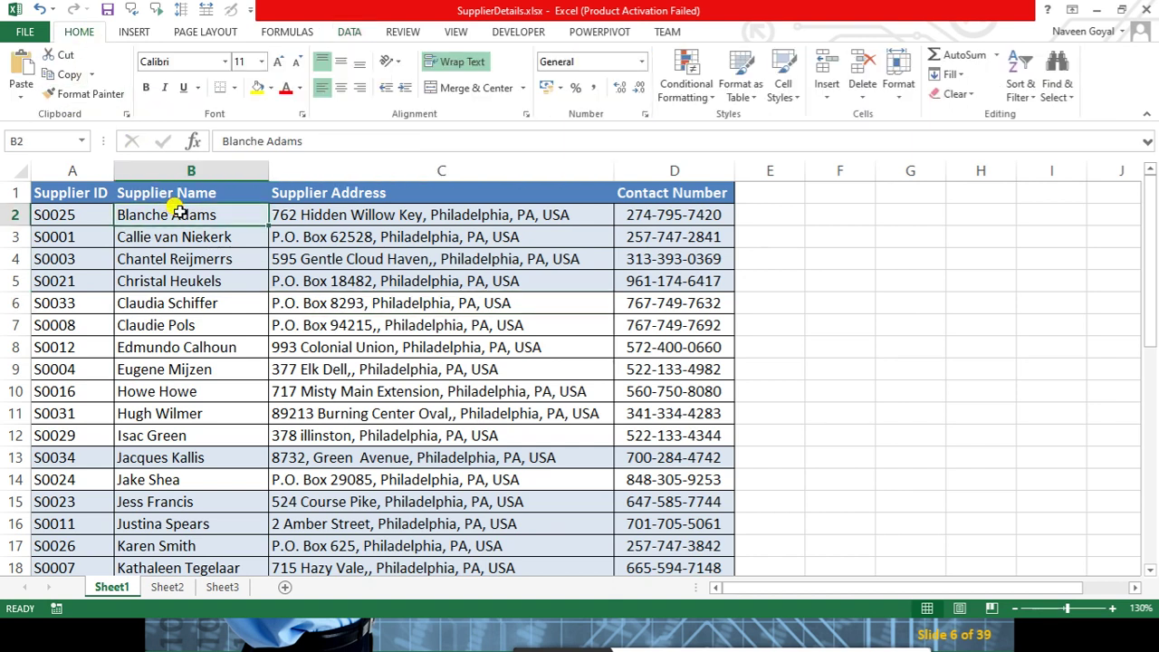
click(349, 31)
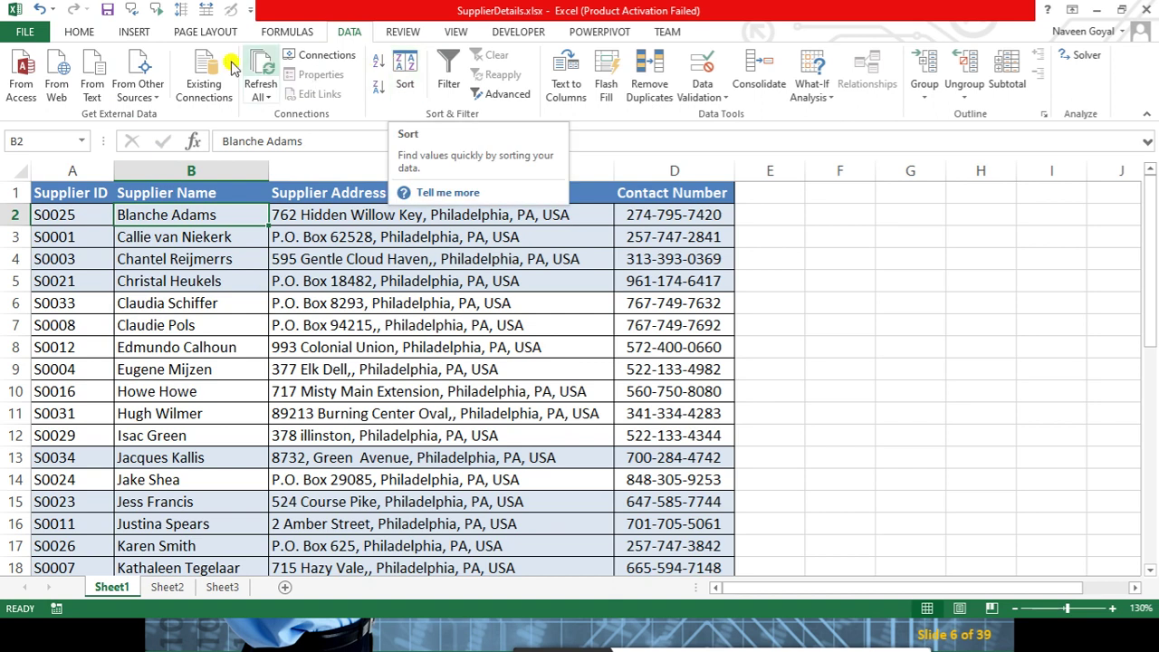
click(78, 32)
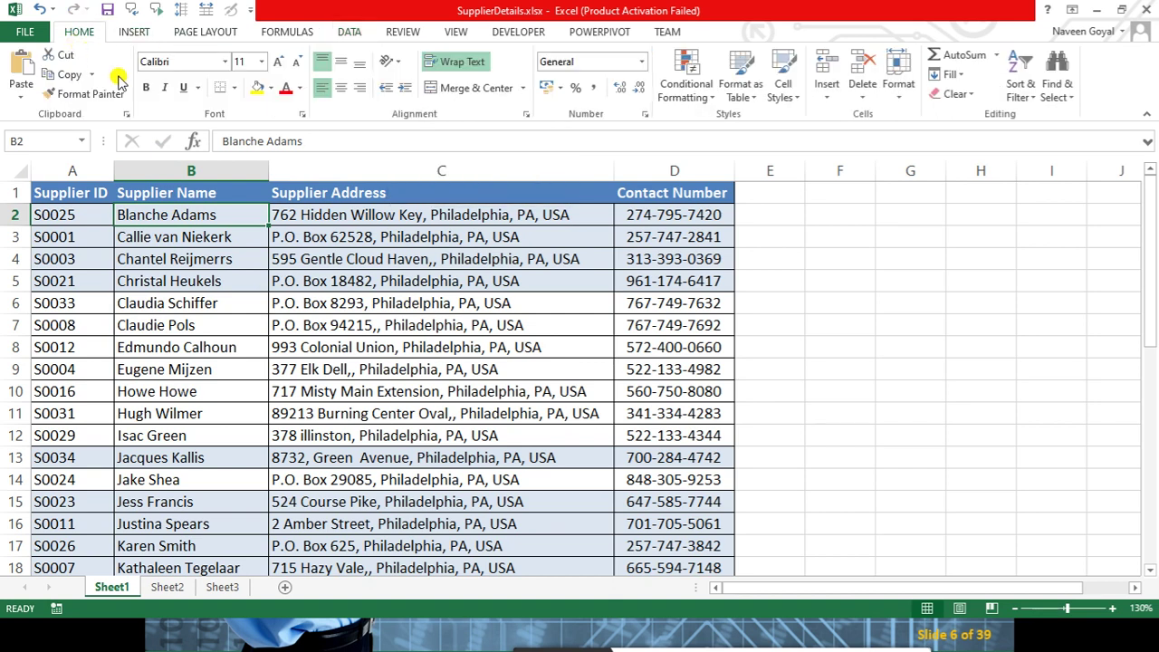
click(313, 325)
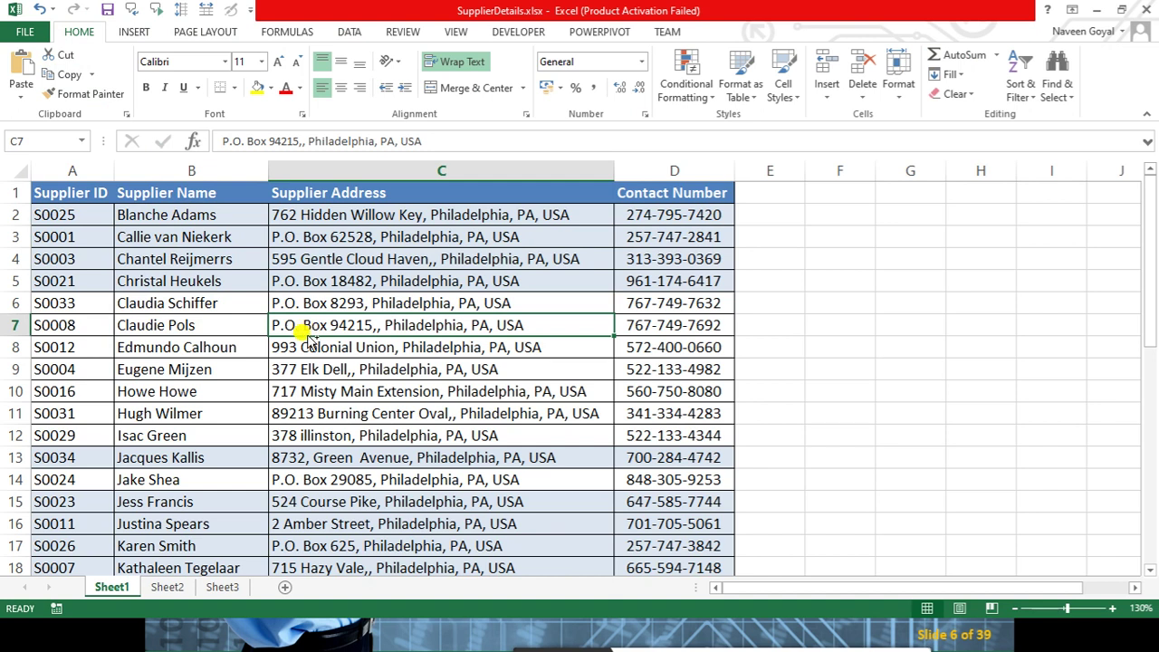
key(ctrl+a)
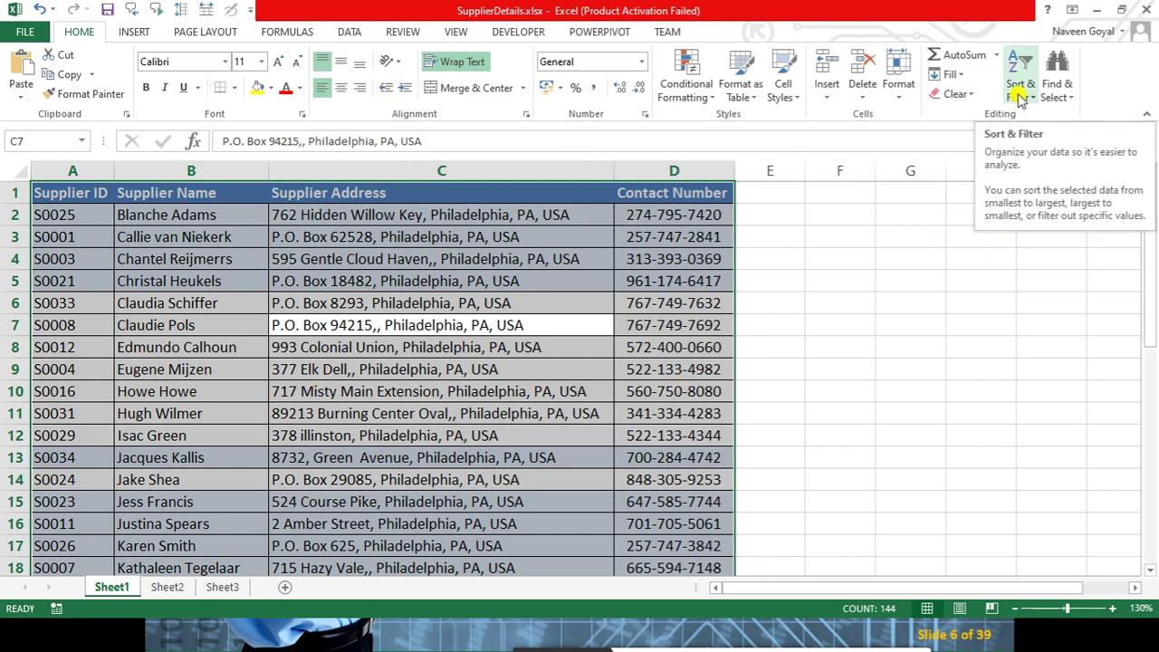
Custom sort the table by Supplier Address on cell values, Z to A
click(1021, 97)
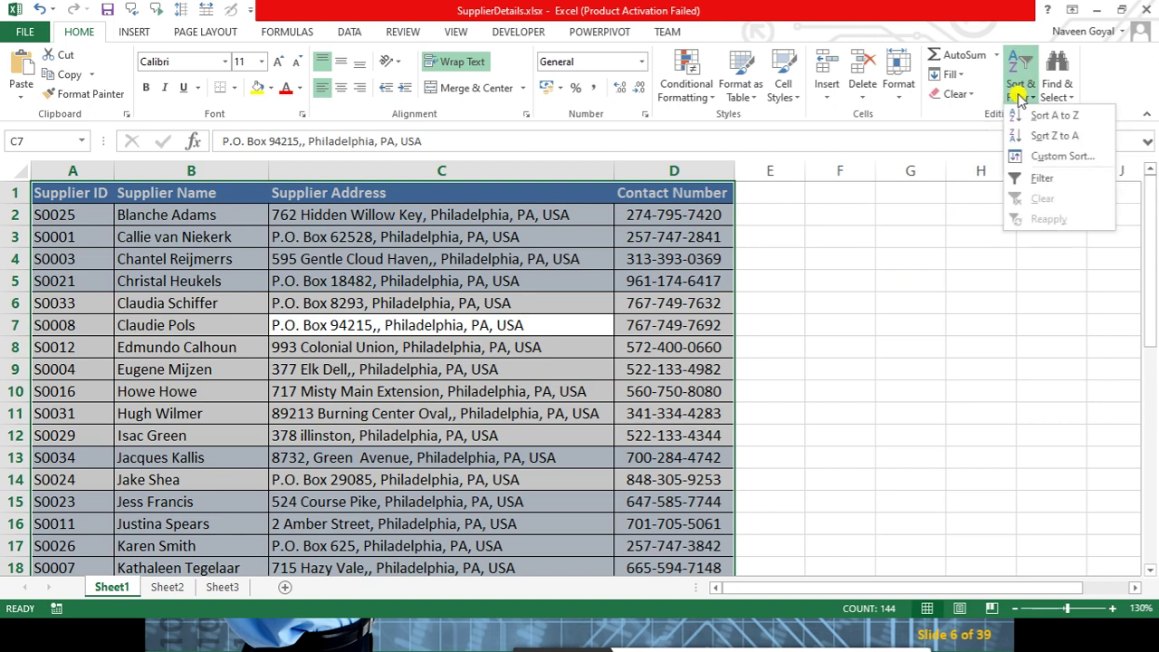
click(1046, 158)
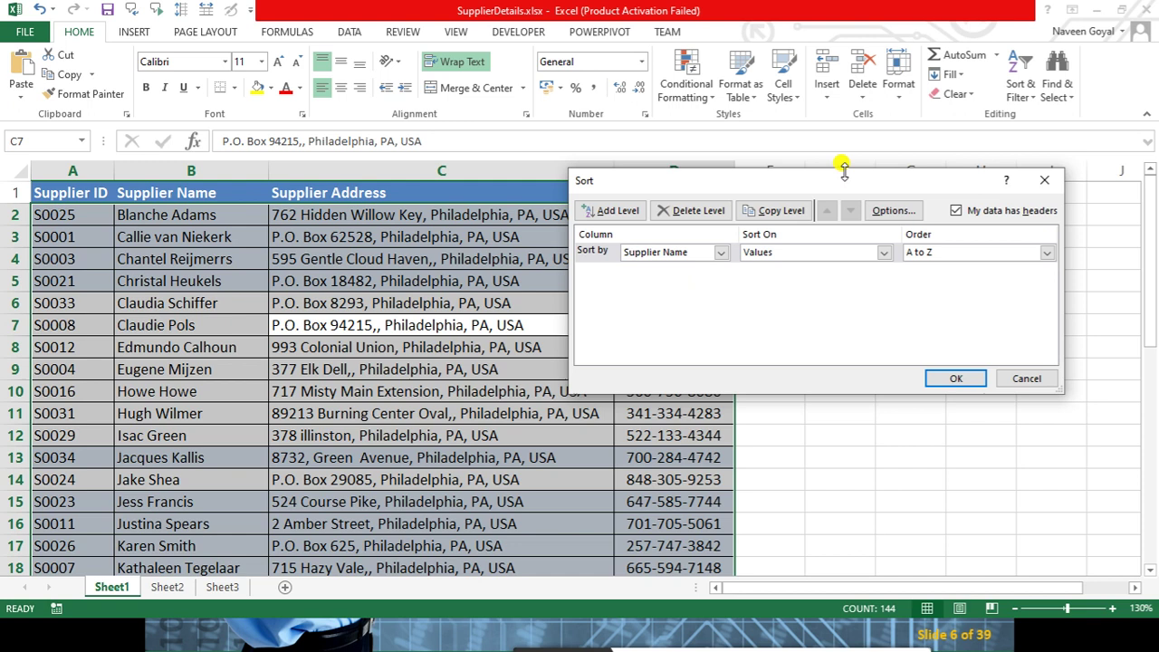
drag(828, 180, 784, 180)
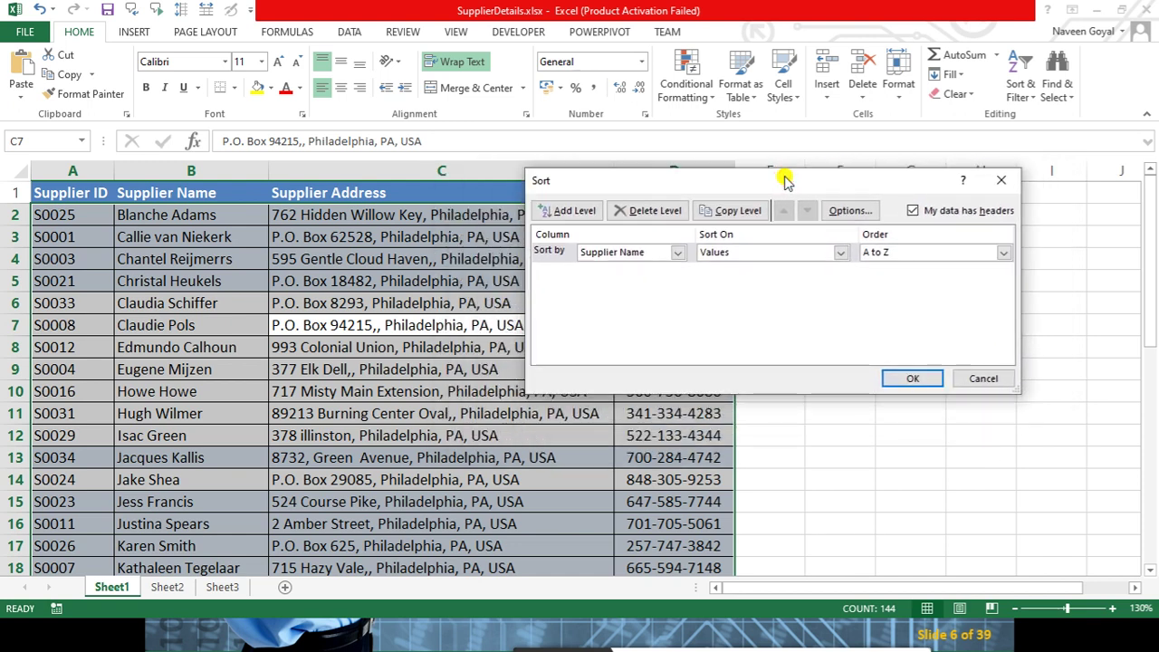
click(641, 252)
click(636, 290)
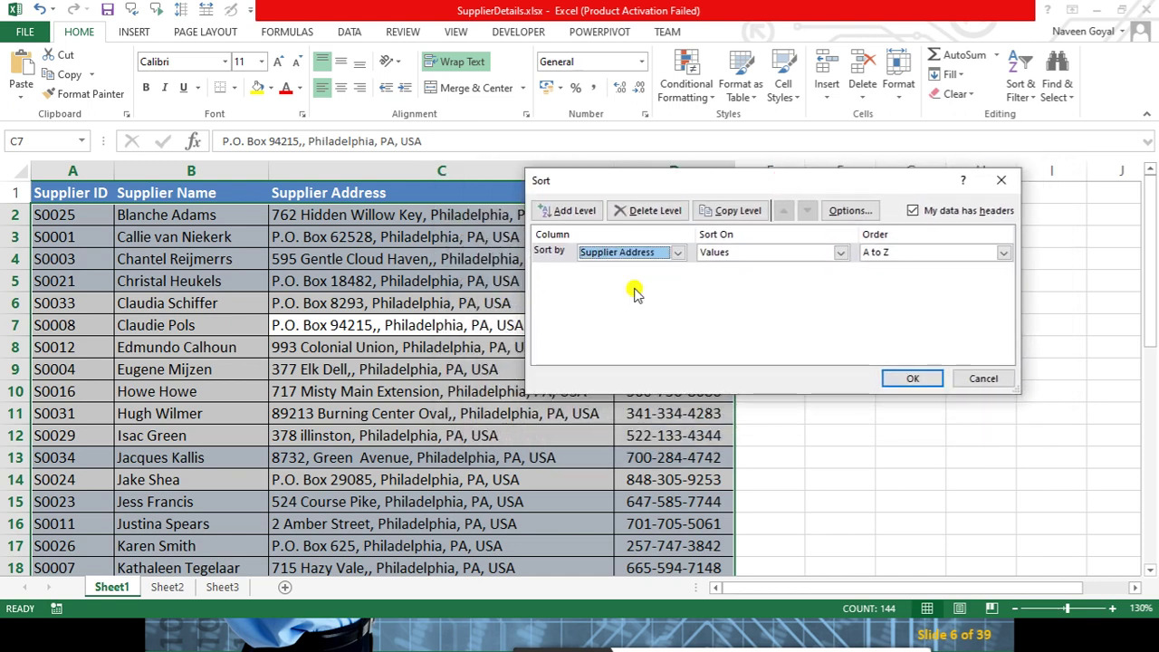
click(787, 254)
click(787, 254)
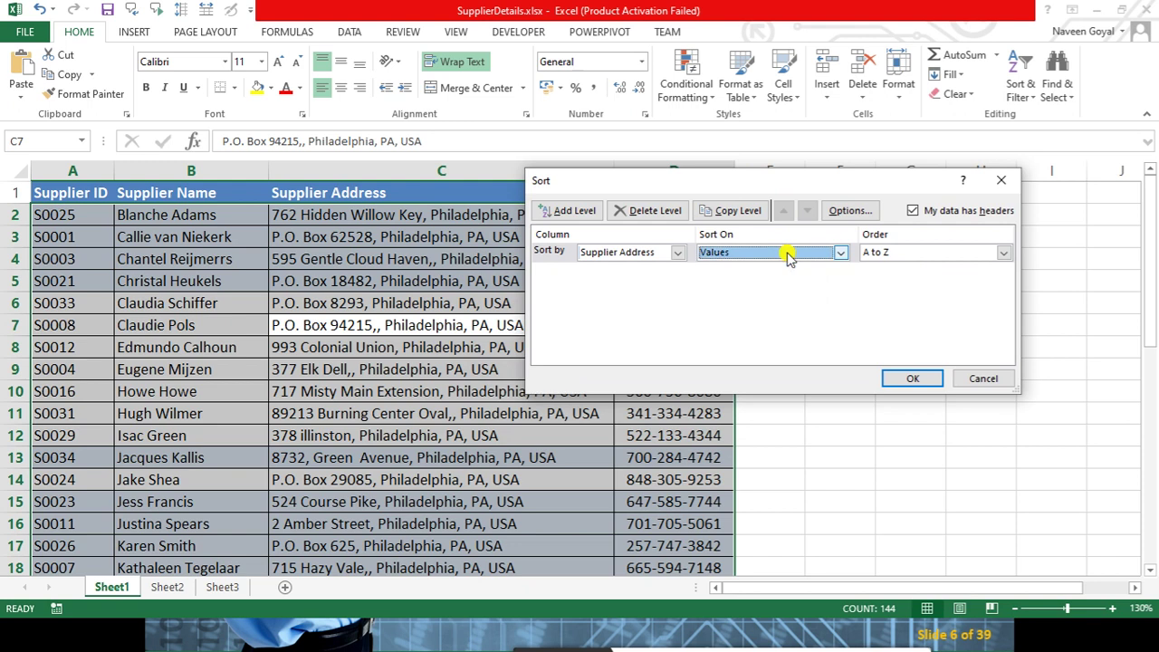
click(907, 252)
click(875, 279)
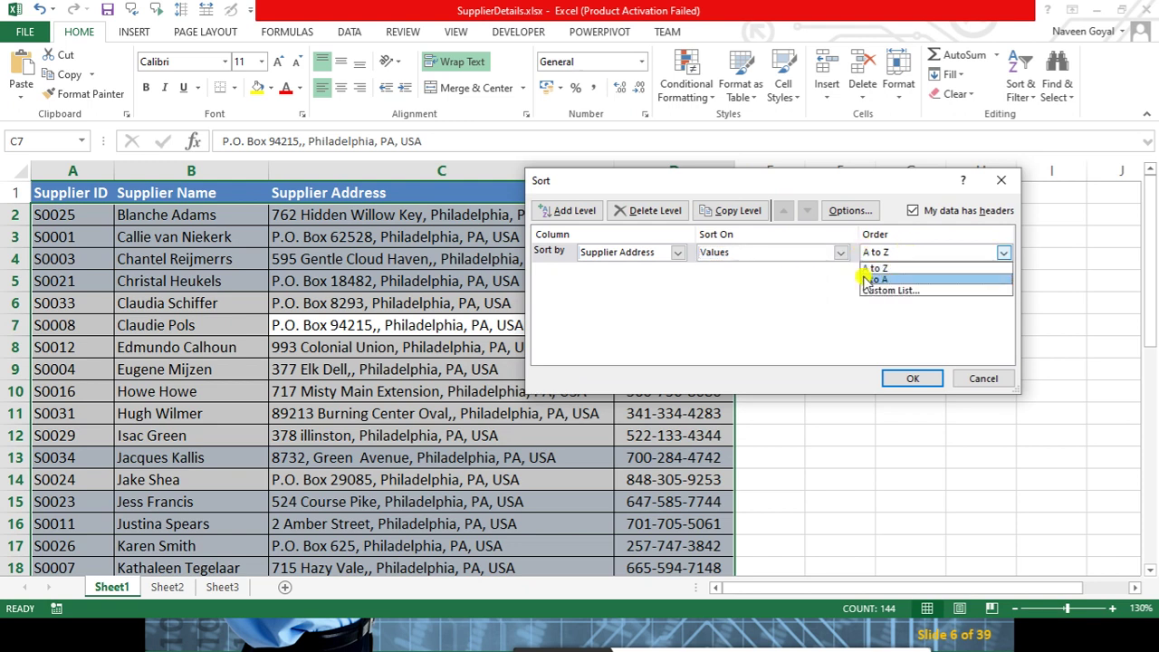
mouse_move(842, 188)
mouse_down()
mouse_move(862, 241)
mouse_move(861, 299)
mouse_up()
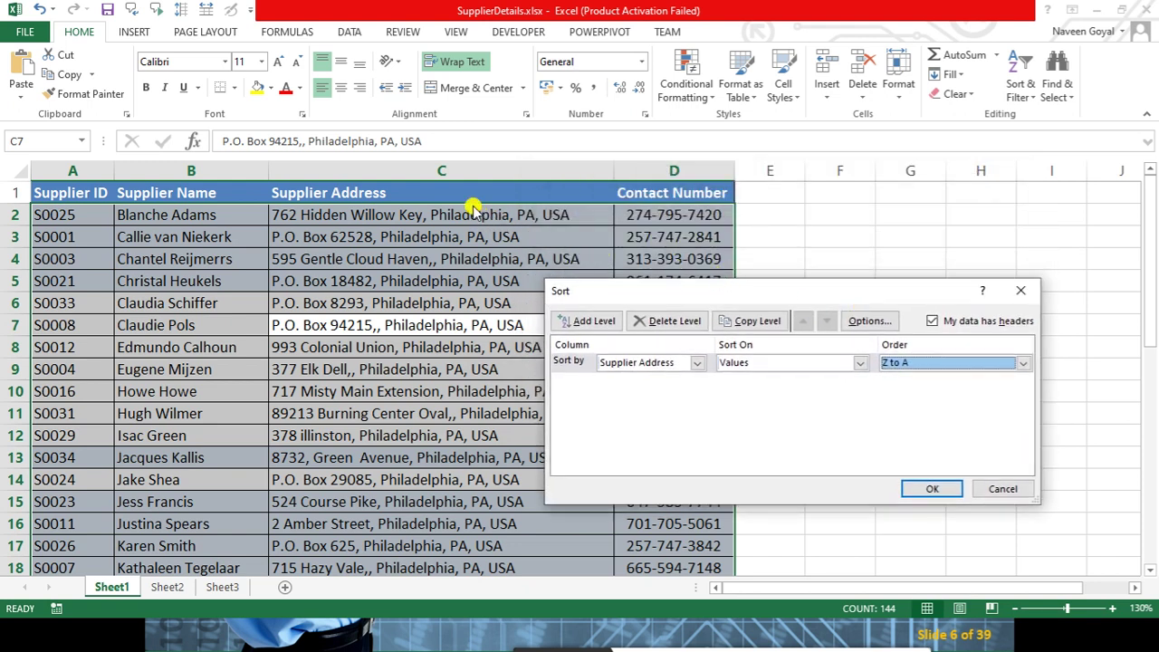
click(914, 491)
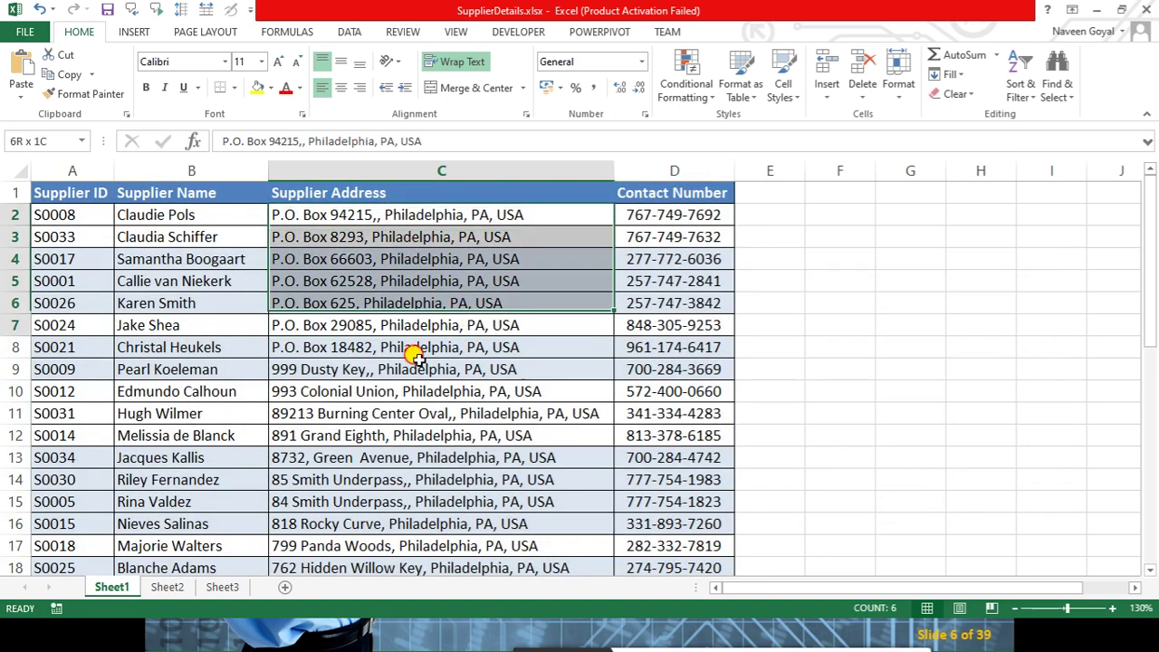
Highlight the re-sorted addresses in column C, then switch to the Meet call
drag(399, 222, 424, 448)
click(437, 360)
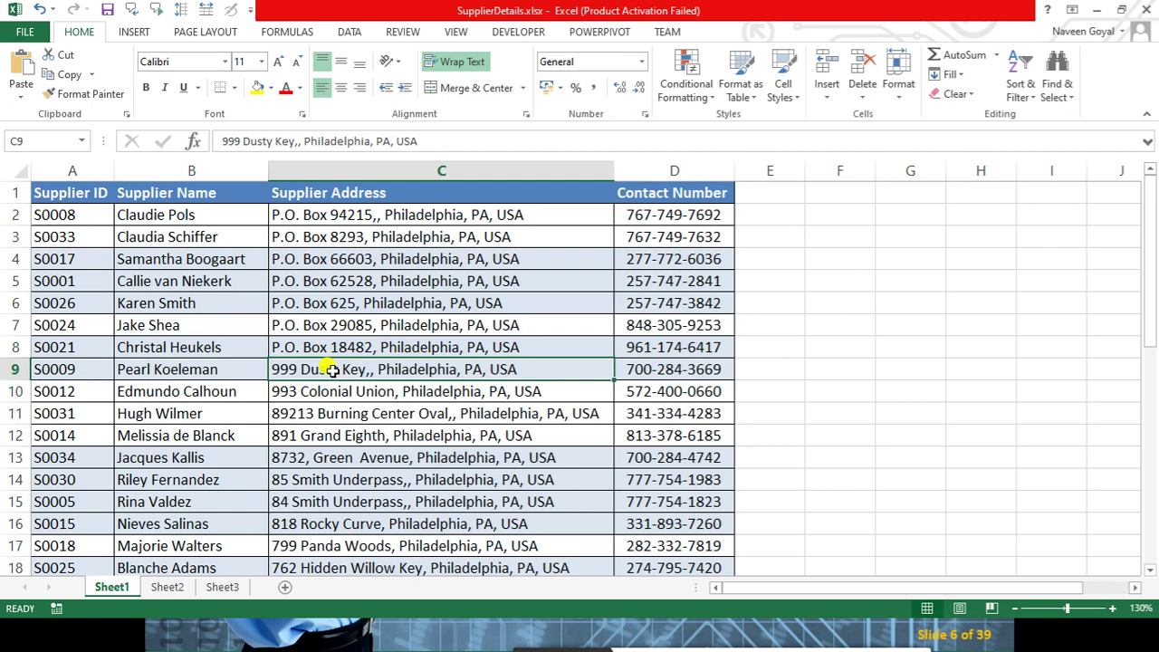
key(alt+Tab)
key(alt+Tab)
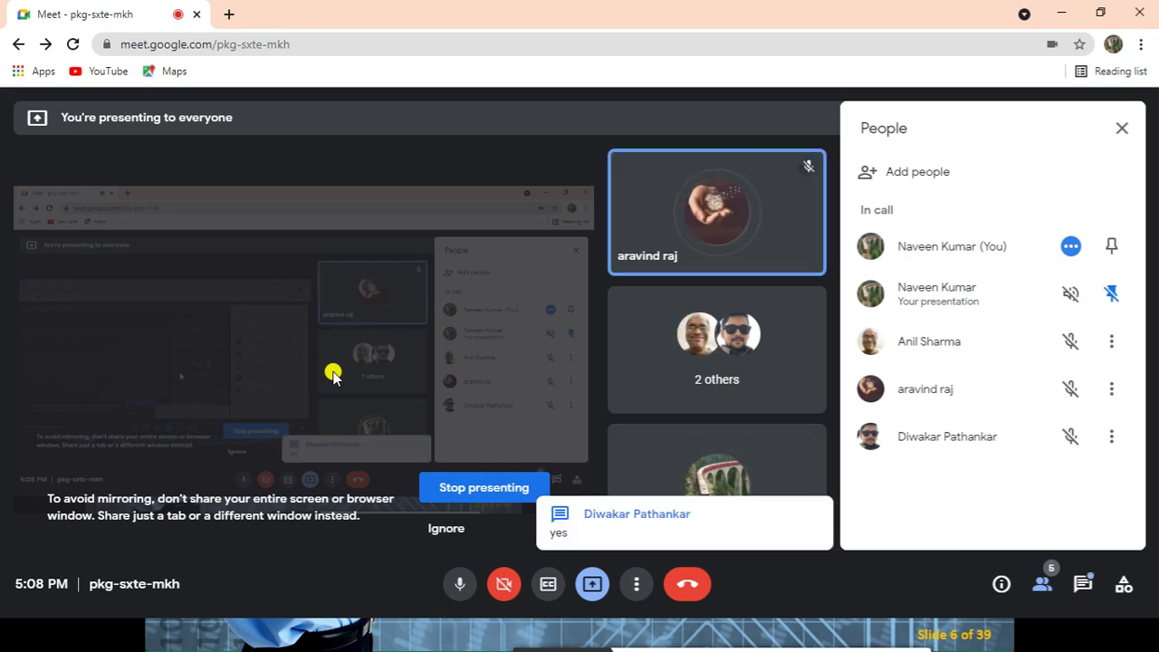
key(alt+Tab)
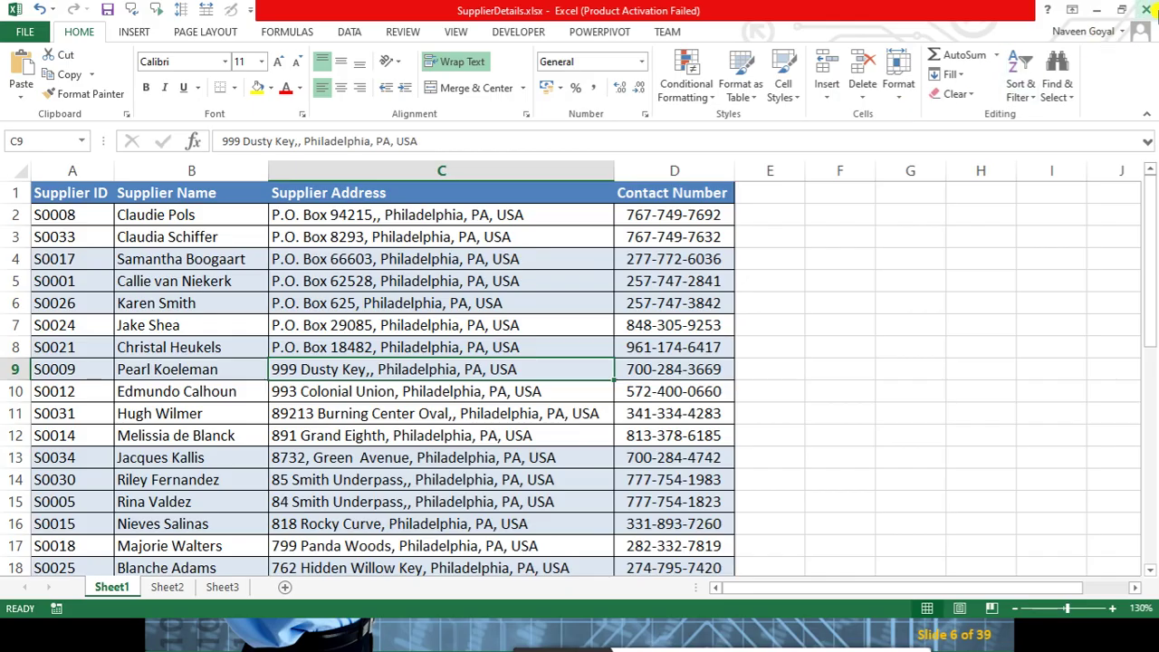
click(1120, 11)
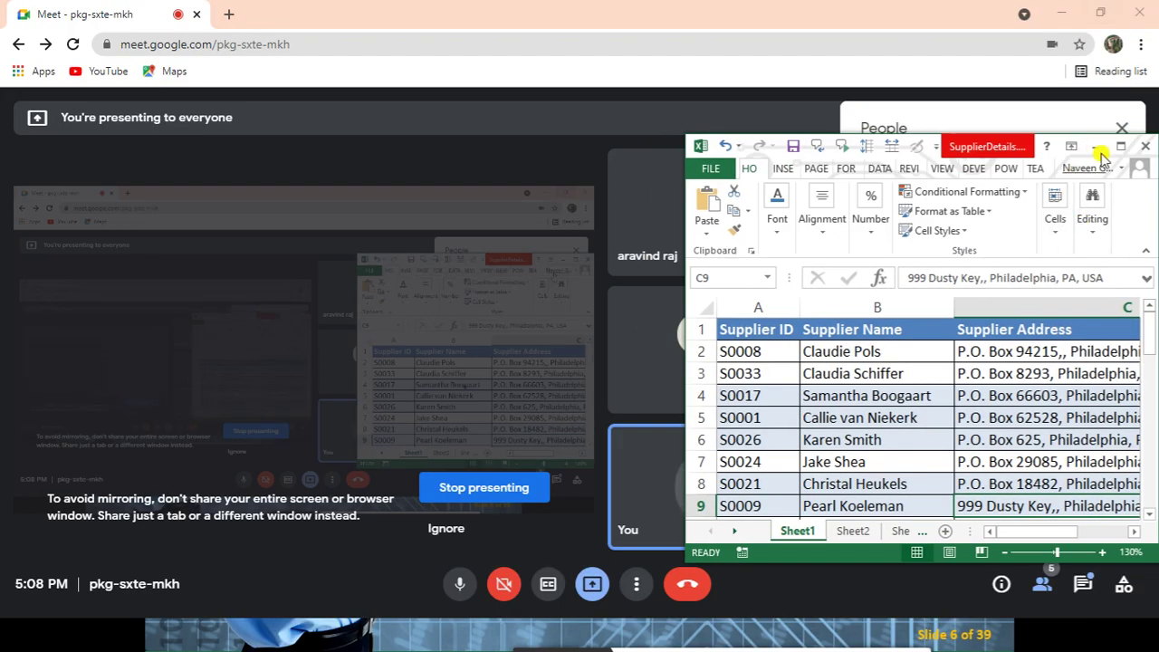
click(1097, 143)
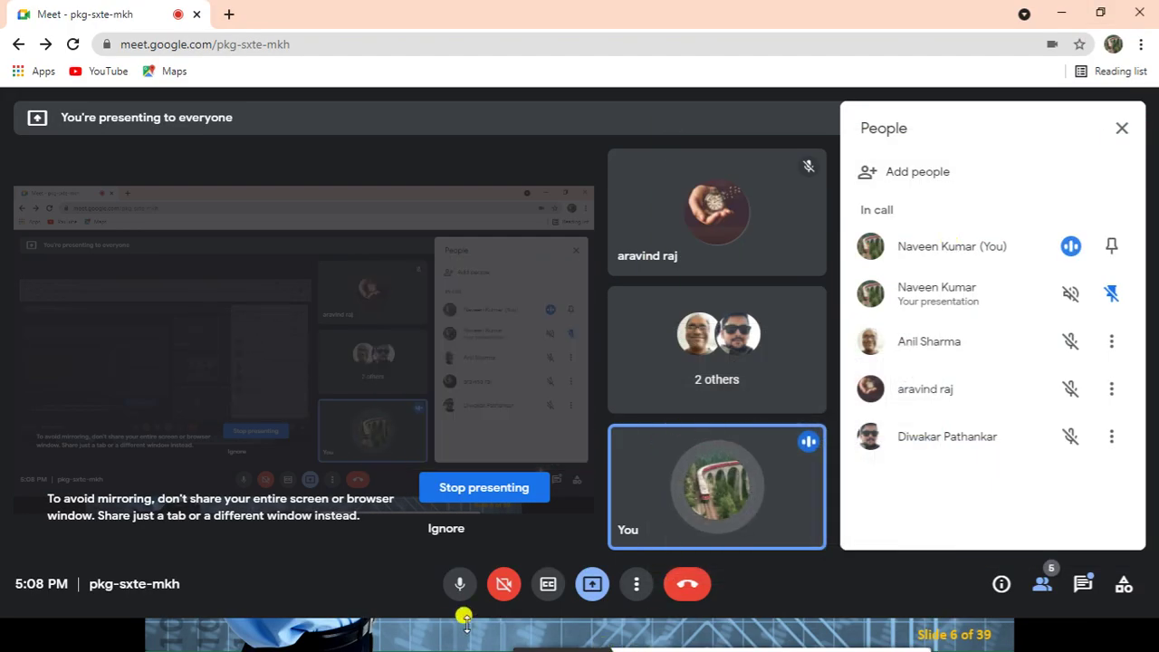
click(444, 647)
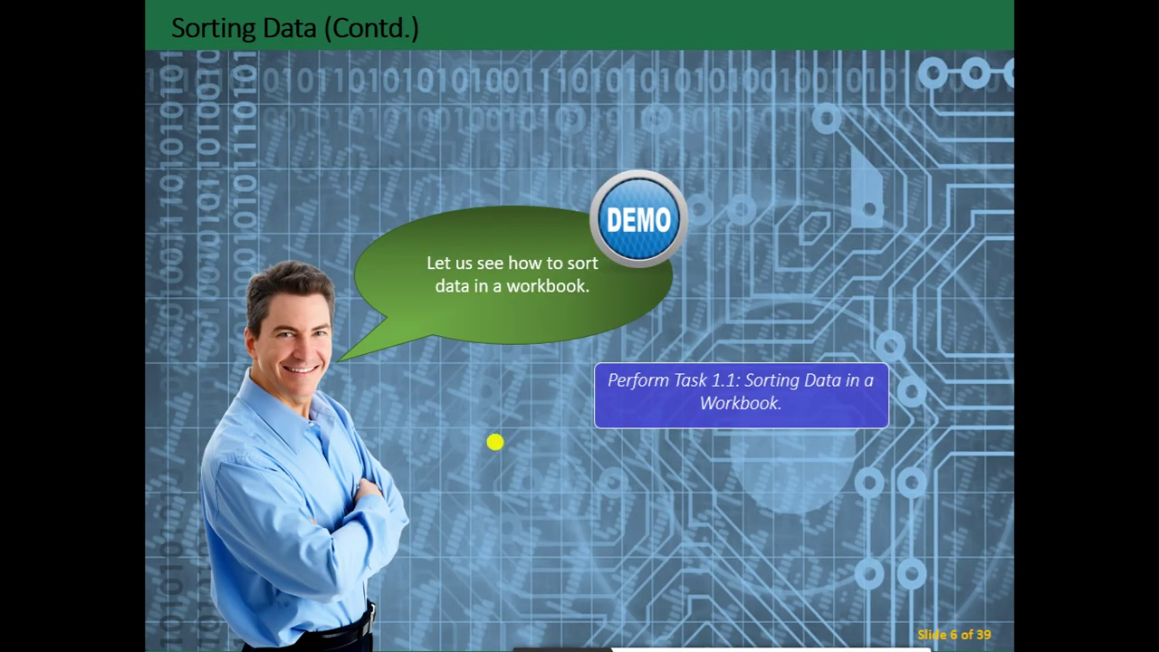
Advance to slide 7, the Task 1.2 custom sort prompt, and exit to the desktop
click(494, 442)
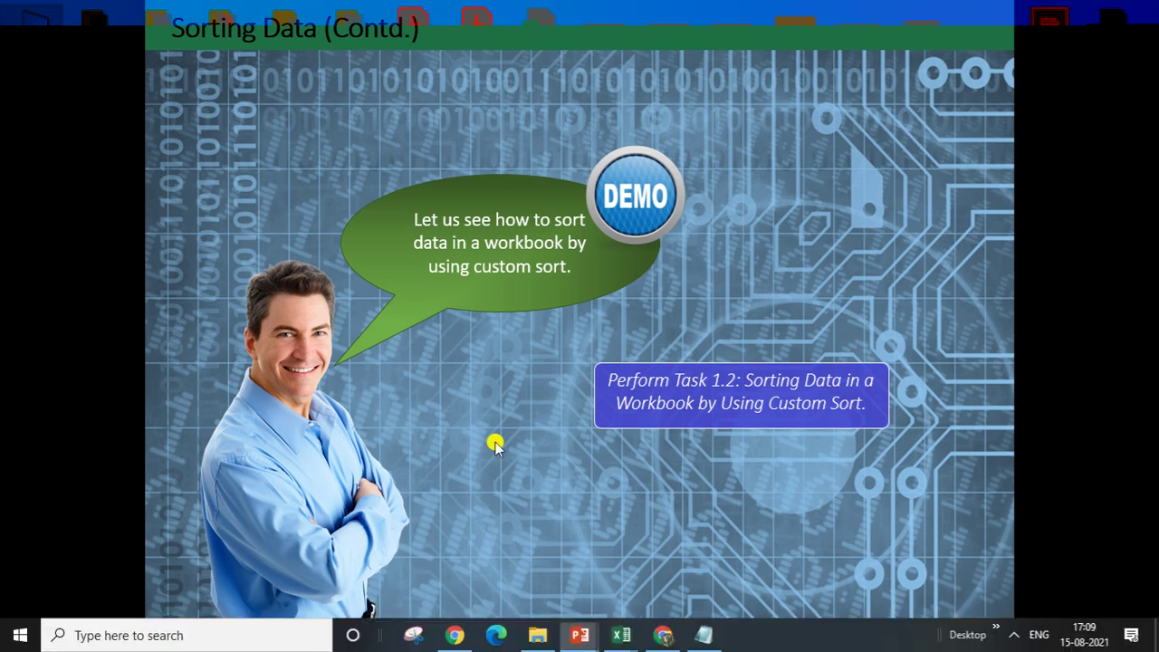
key(super+d)
mouse_move(621, 635)
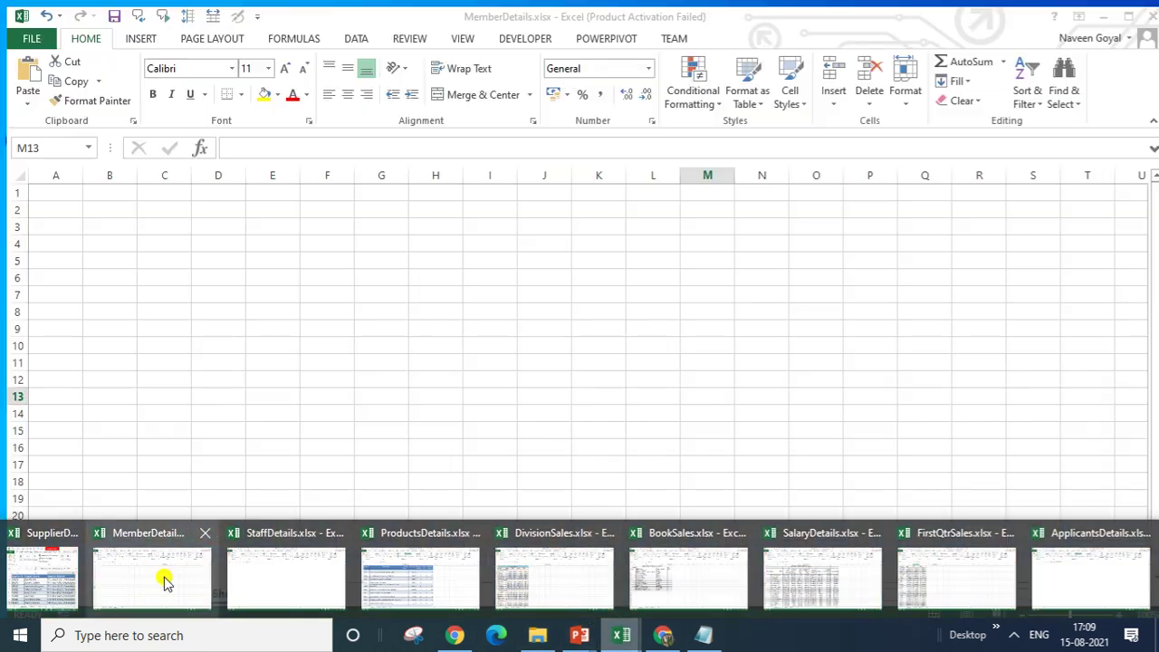
Open MemberDetails.xlsx on Sheet1 and zoom the member table to 130%
click(163, 578)
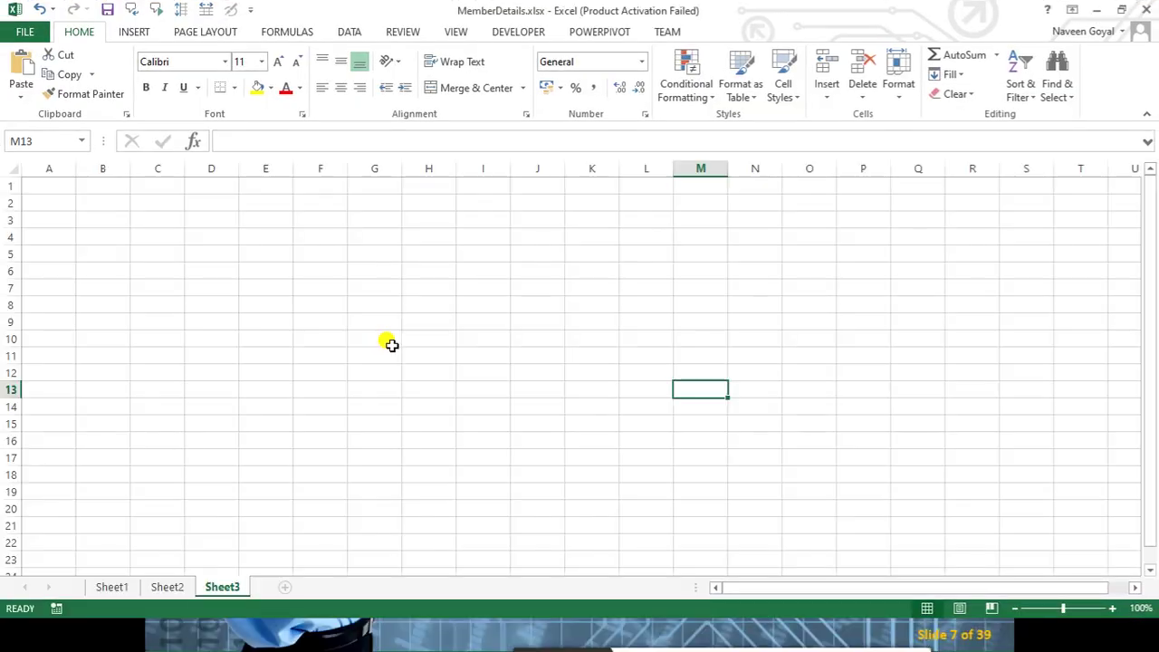
click(102, 587)
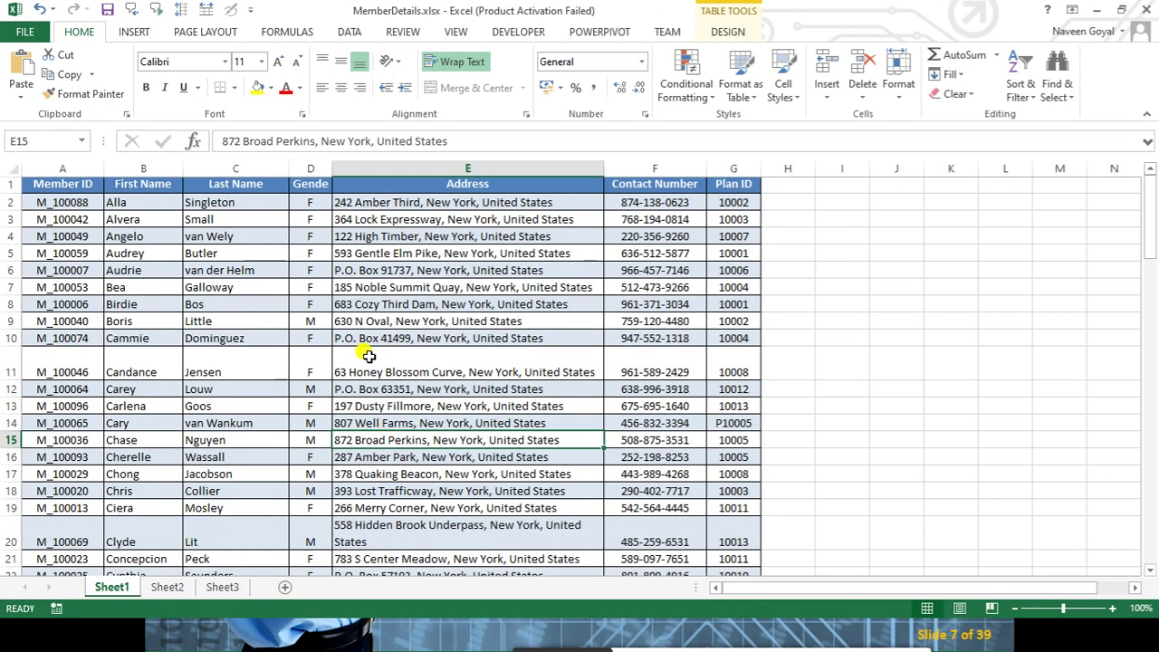
click(1113, 608)
click(1112, 608)
click(1112, 608)
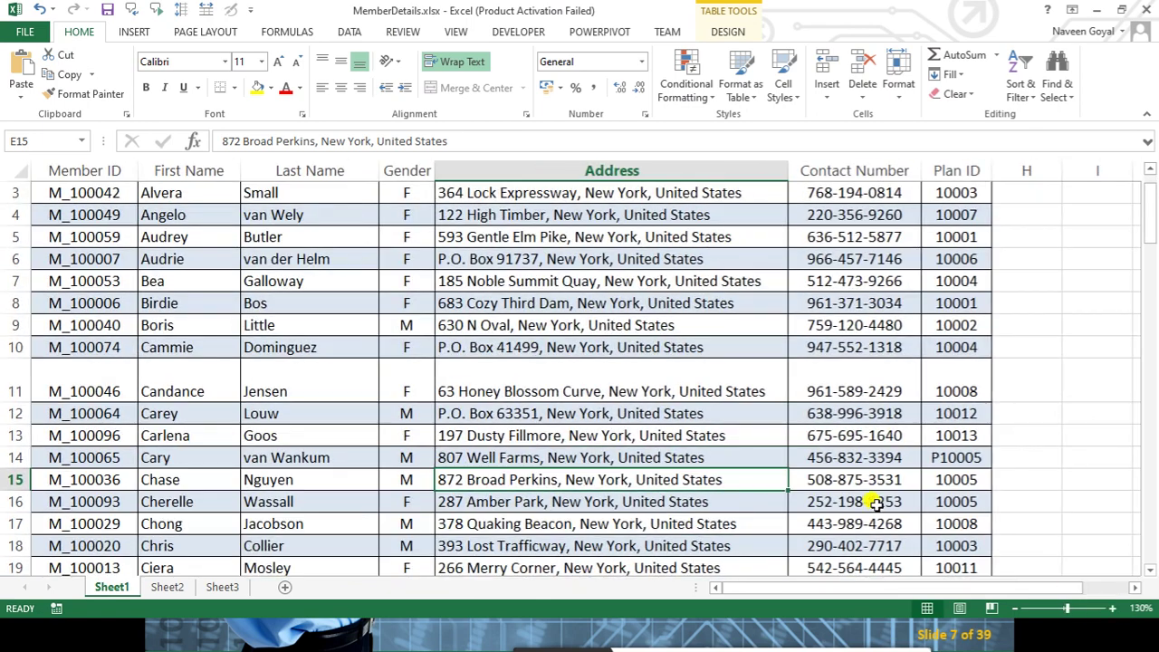
scroll(634, 362, up, 1)
click(598, 346)
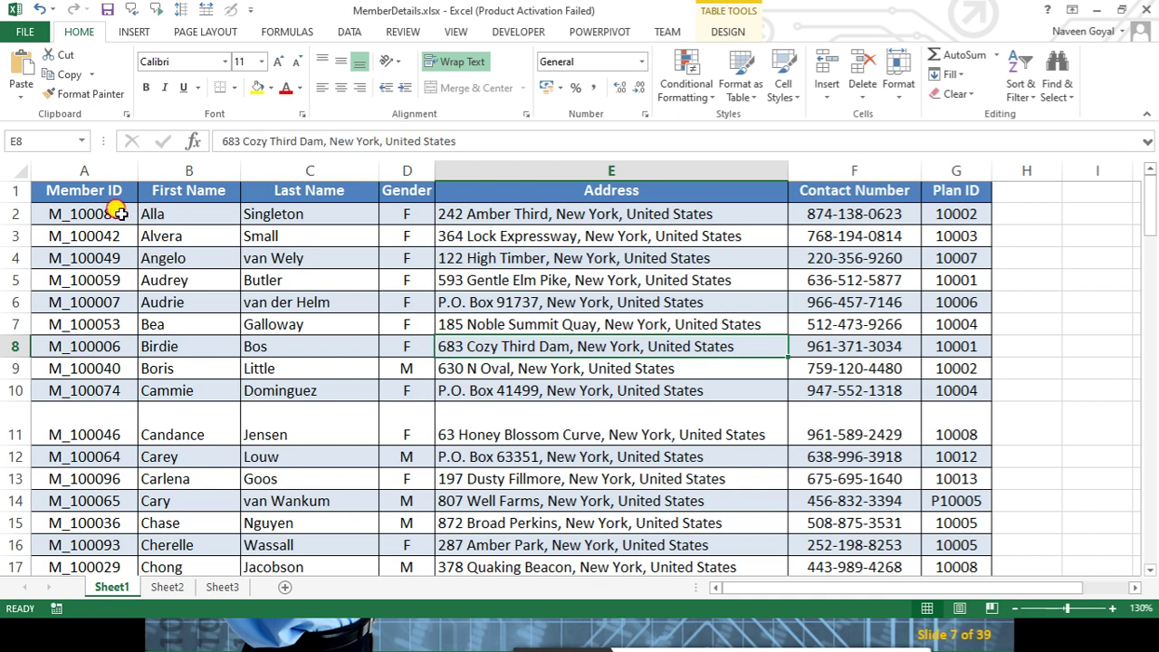
Highlight the first ten member records and their Plan IDs, then select the Plan ID header
drag(113, 214, 530, 425)
click(526, 351)
drag(957, 210, 964, 426)
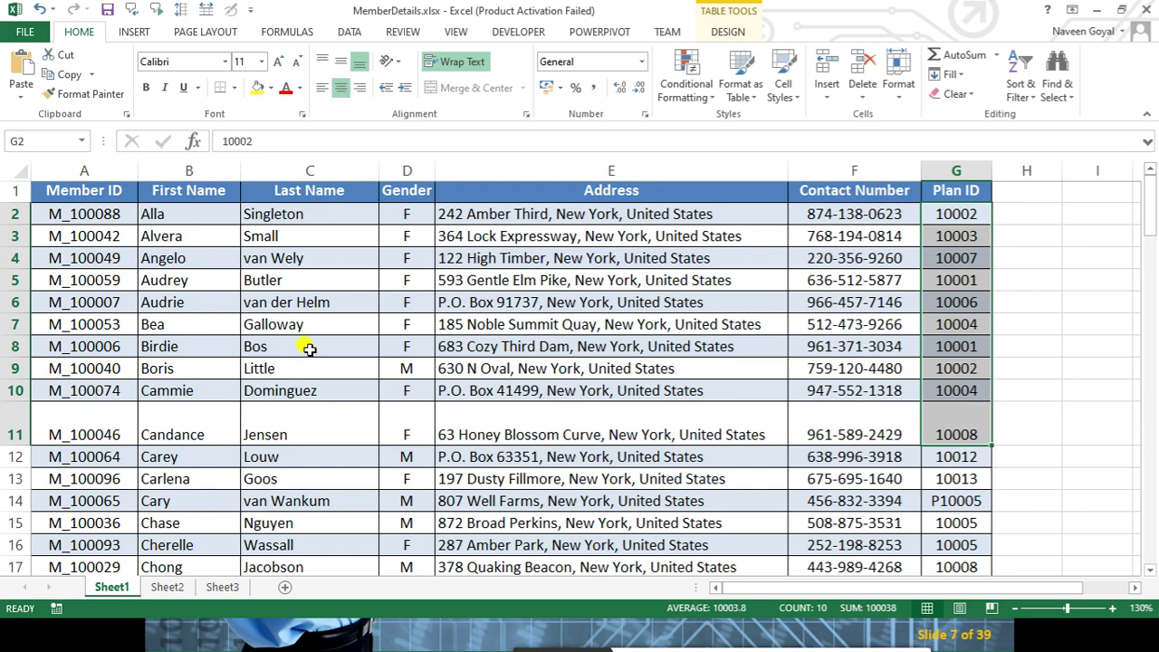
click(644, 411)
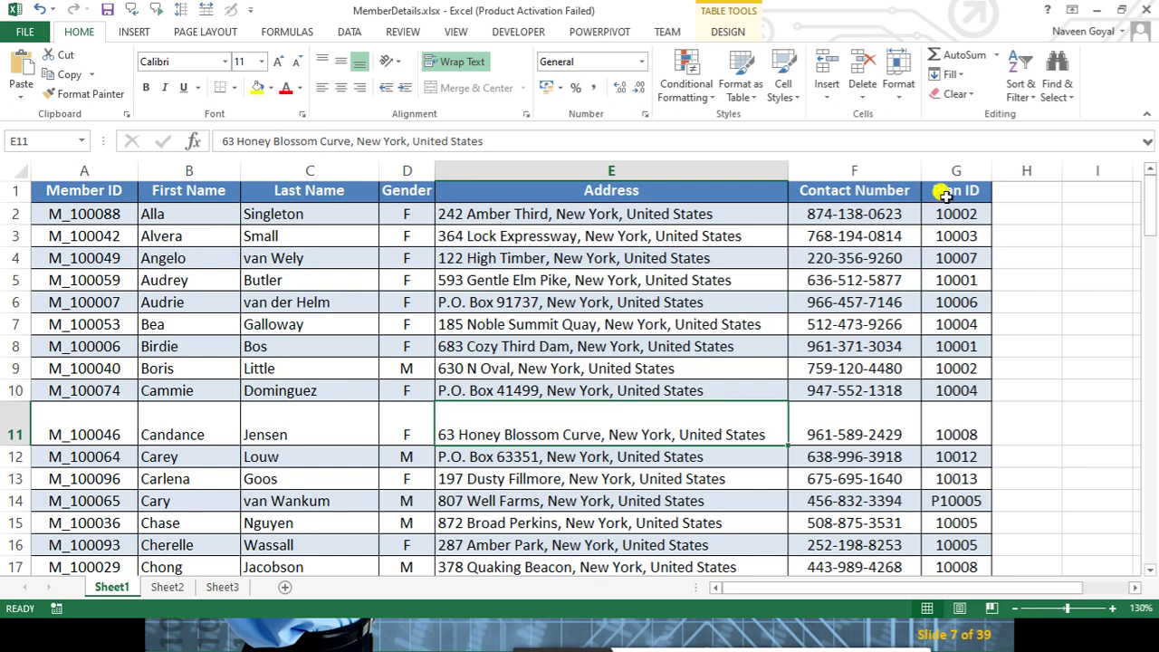
click(944, 195)
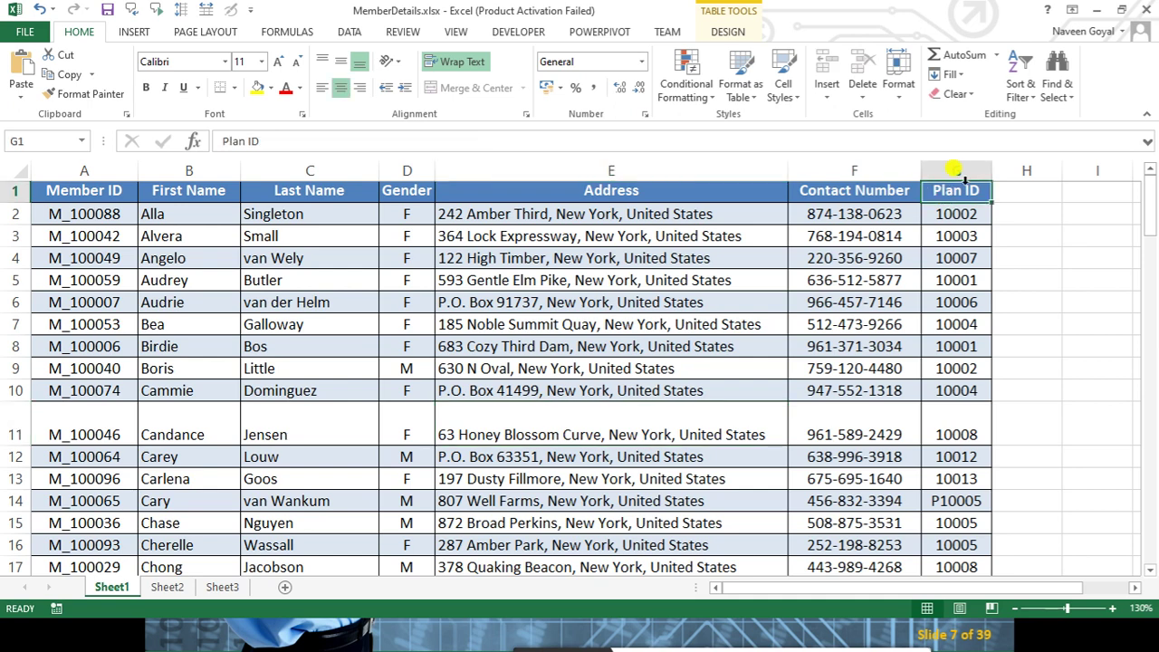
Sort the member table by Plan ID, smallest to largest
click(1022, 99)
click(1042, 115)
click(1009, 317)
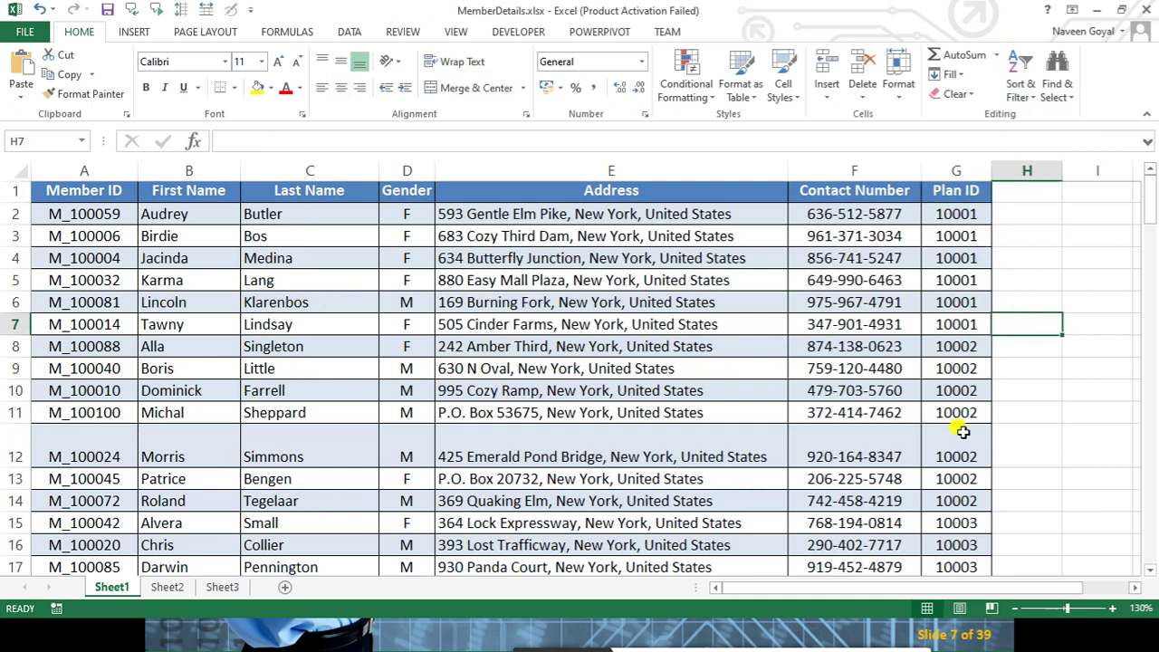
Highlight the six Plan 10001 member rows and their last names
drag(958, 214, 879, 326)
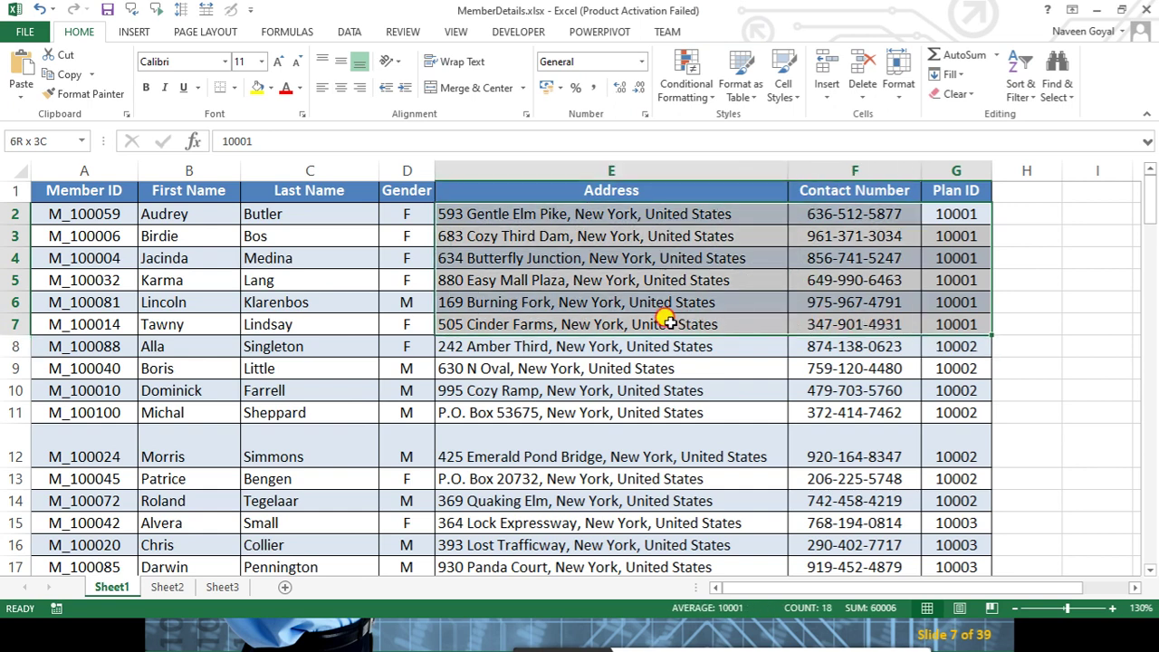
mouse_move(879, 326)
mouse_down()
mouse_move(145, 340)
mouse_move(181, 317)
mouse_up()
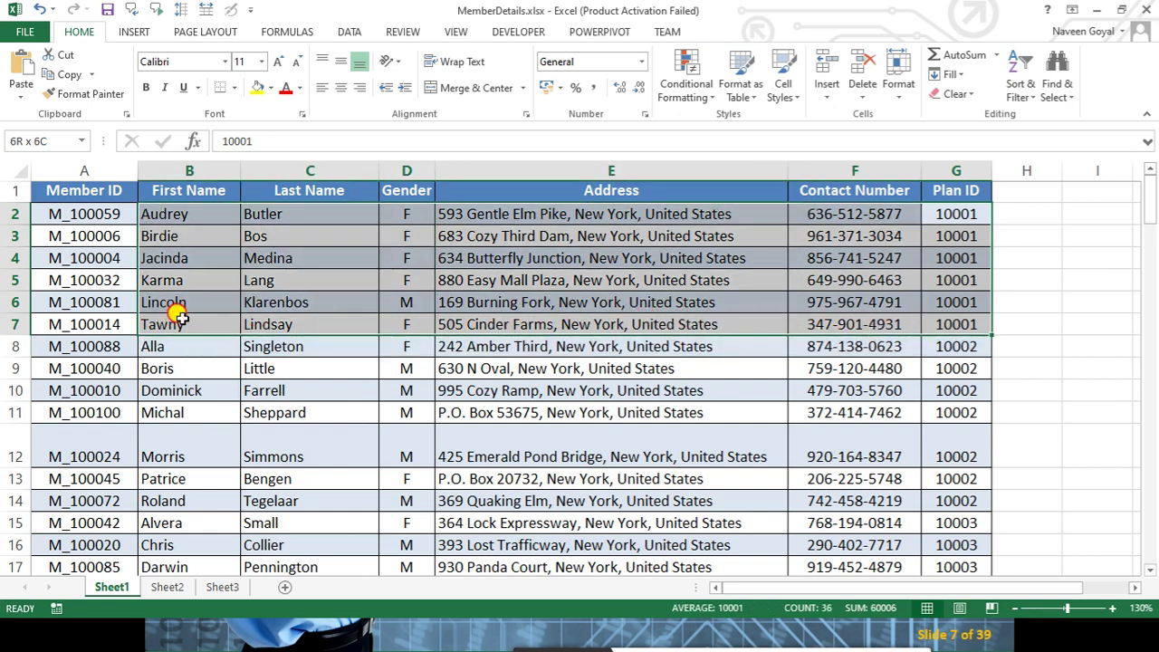
drag(181, 317, 181, 313)
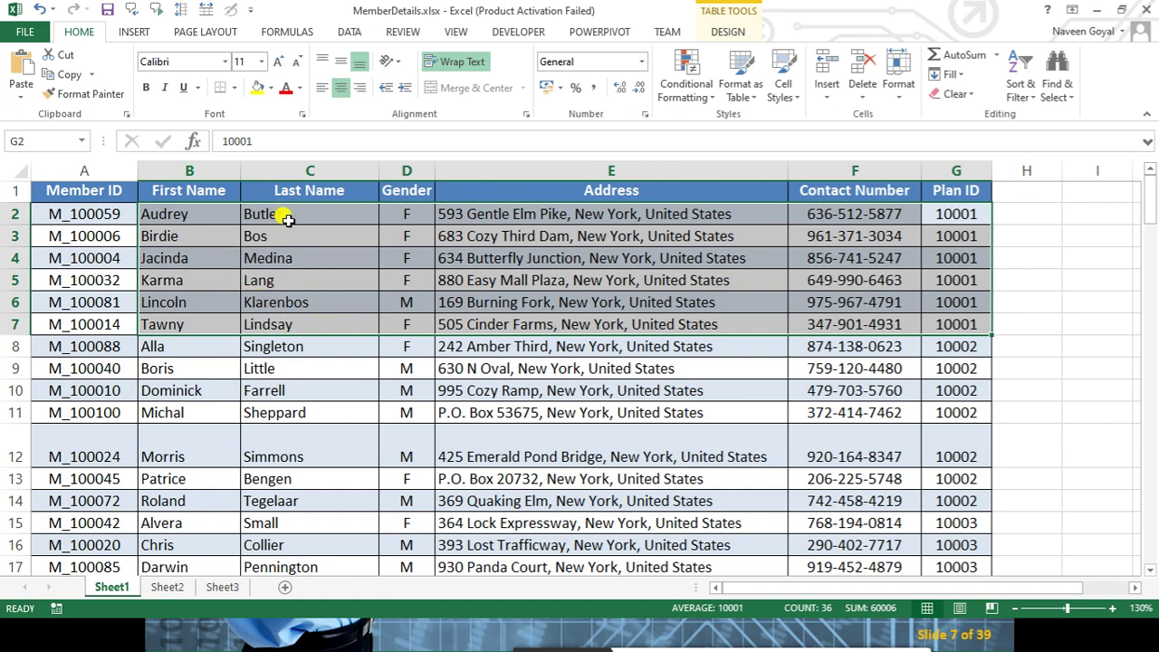
drag(284, 217, 287, 325)
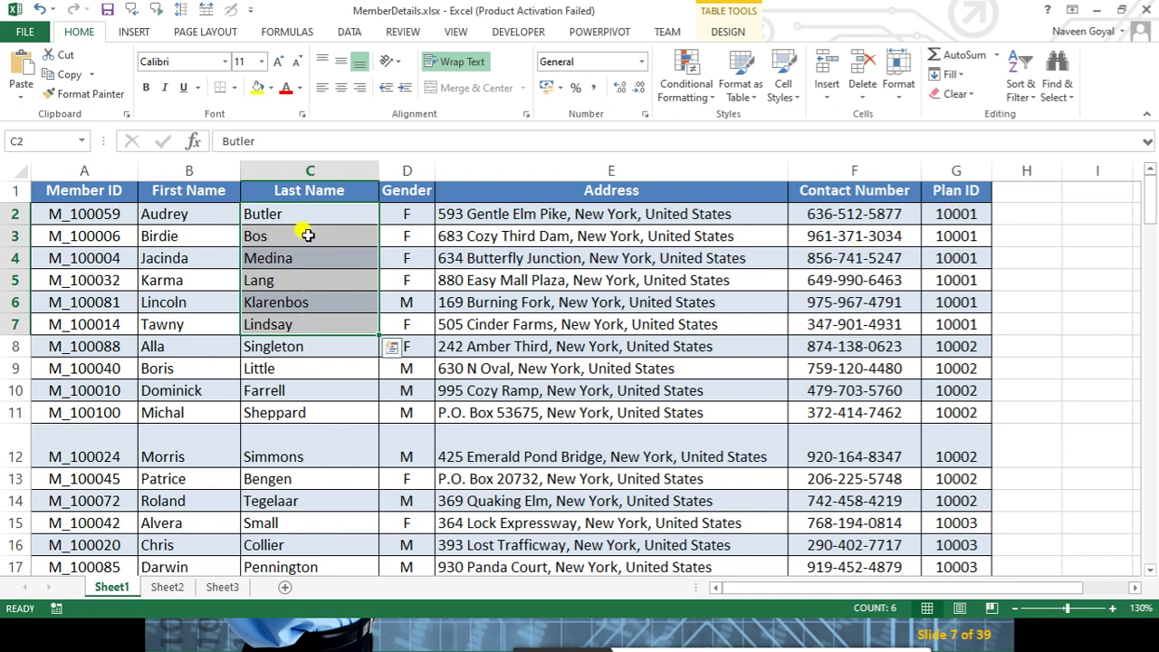
Sort the member table by Last Name, A to Z
click(319, 189)
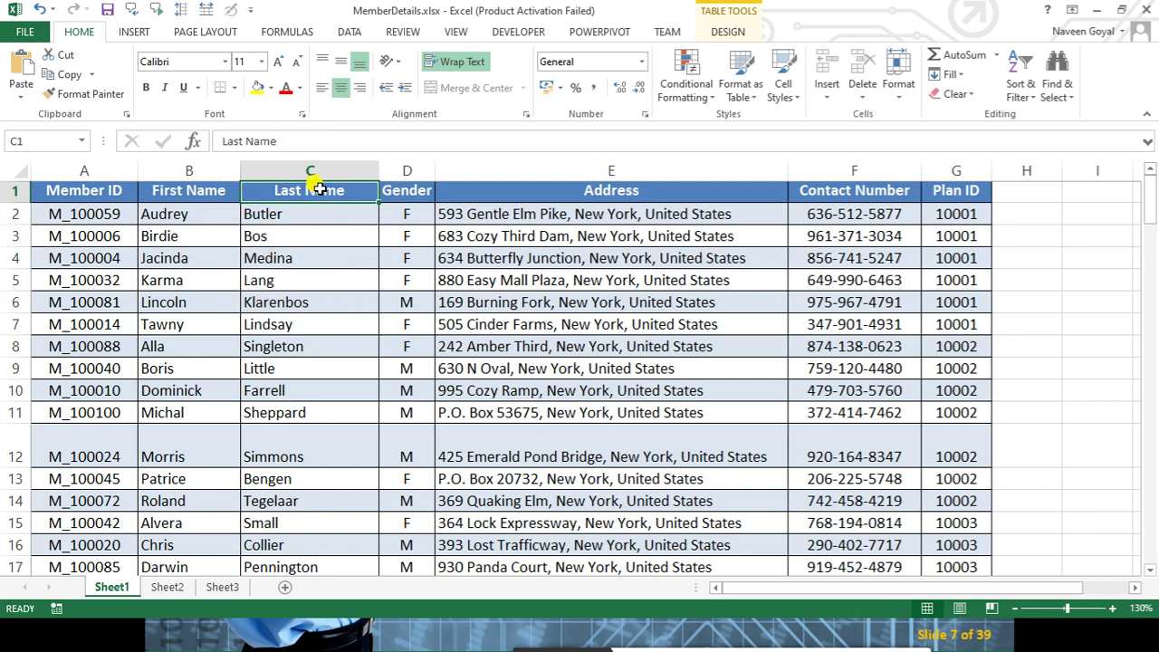
click(1019, 83)
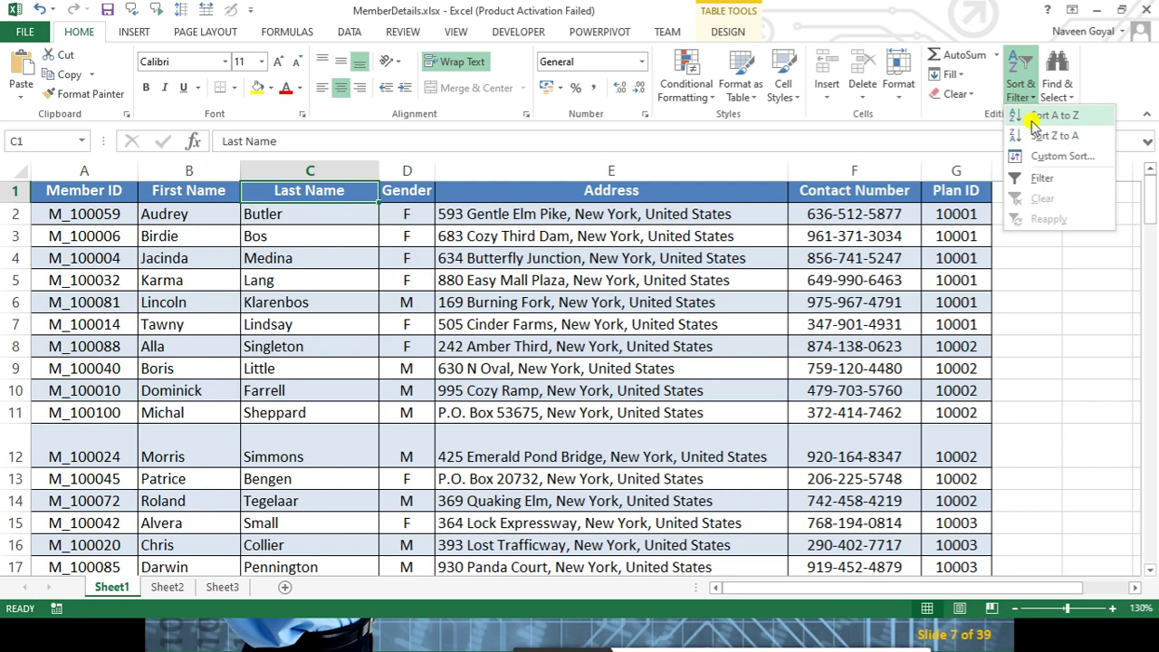
click(1041, 116)
Highlight the sorted last names and unordered Plan IDs, then select the whole member table
drag(313, 214, 322, 297)
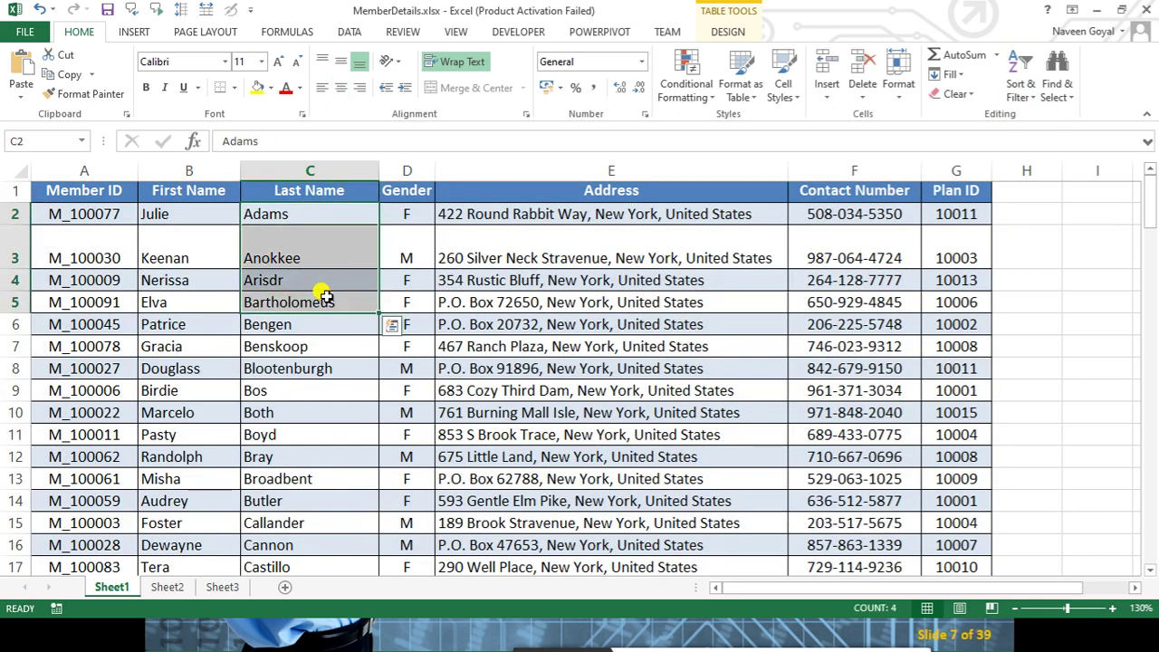
drag(961, 214, 960, 363)
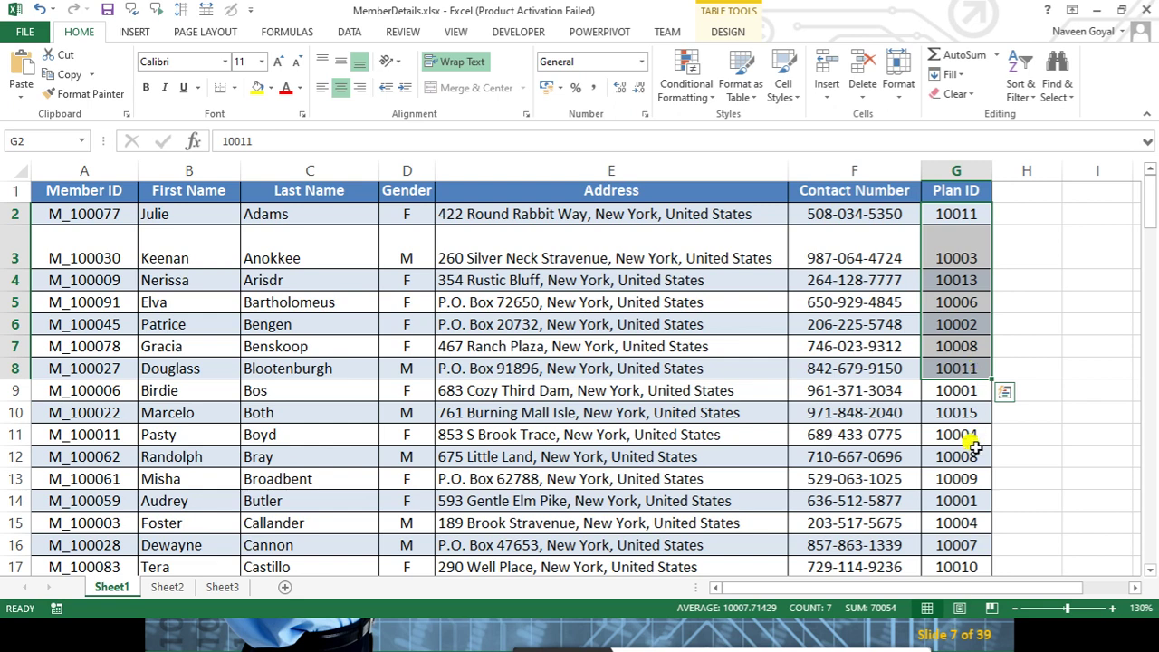
click(560, 412)
key(ctrl+a)
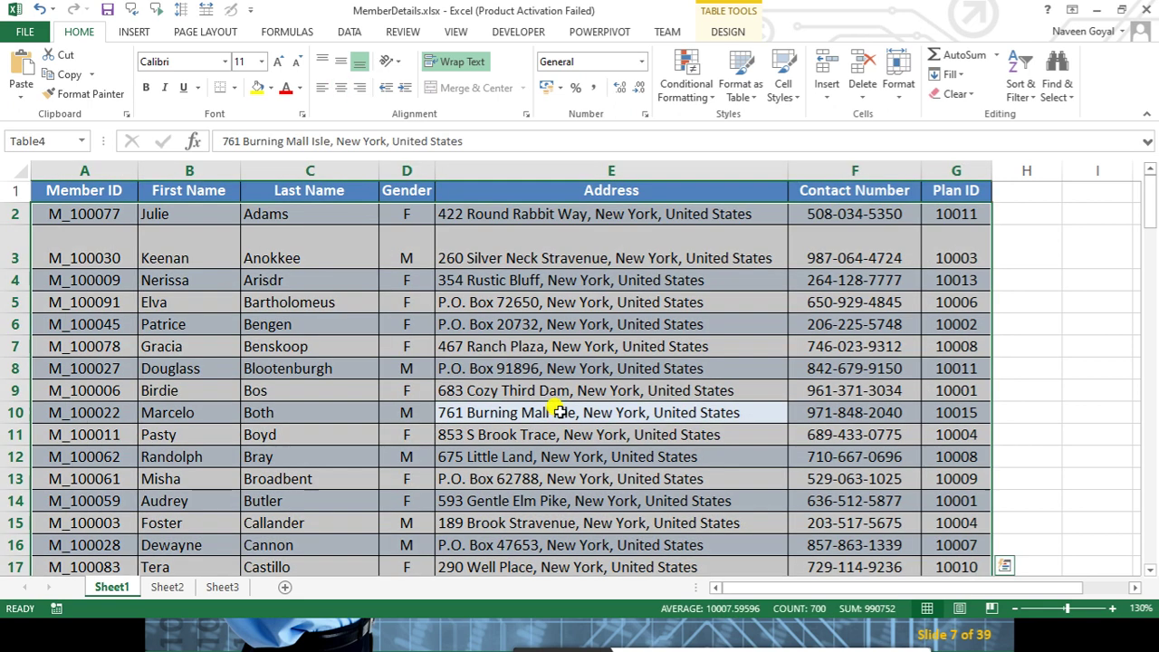
In Custom Sort, make Plan ID, smallest to largest, the first sort level
click(1022, 91)
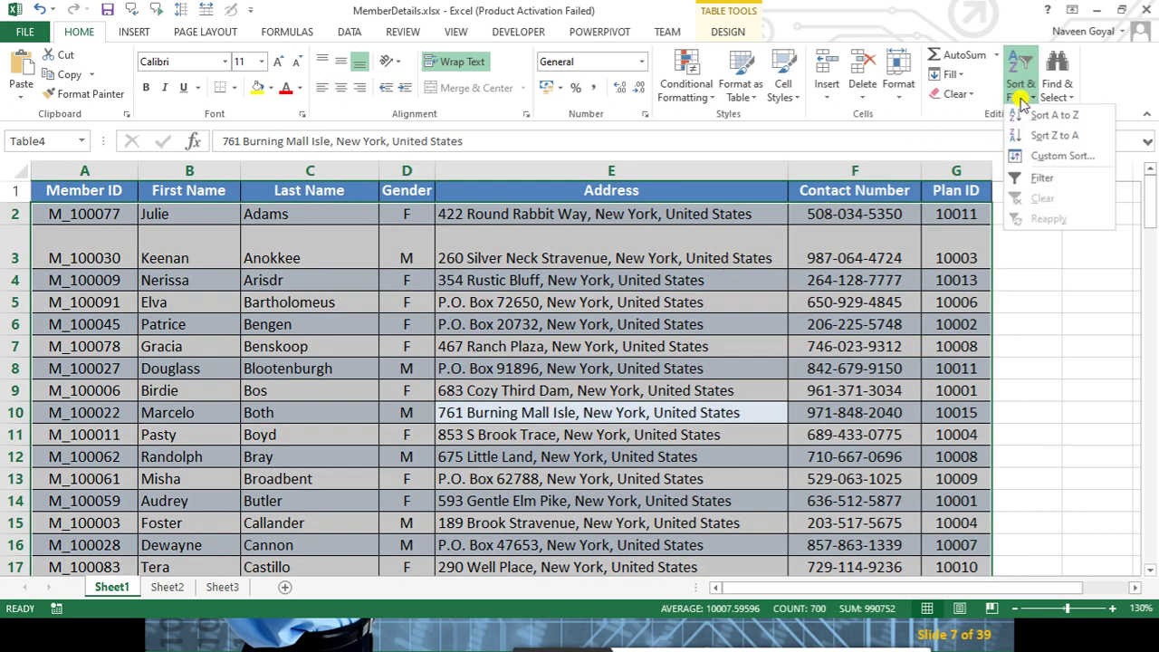
click(1048, 158)
drag(777, 292, 586, 337)
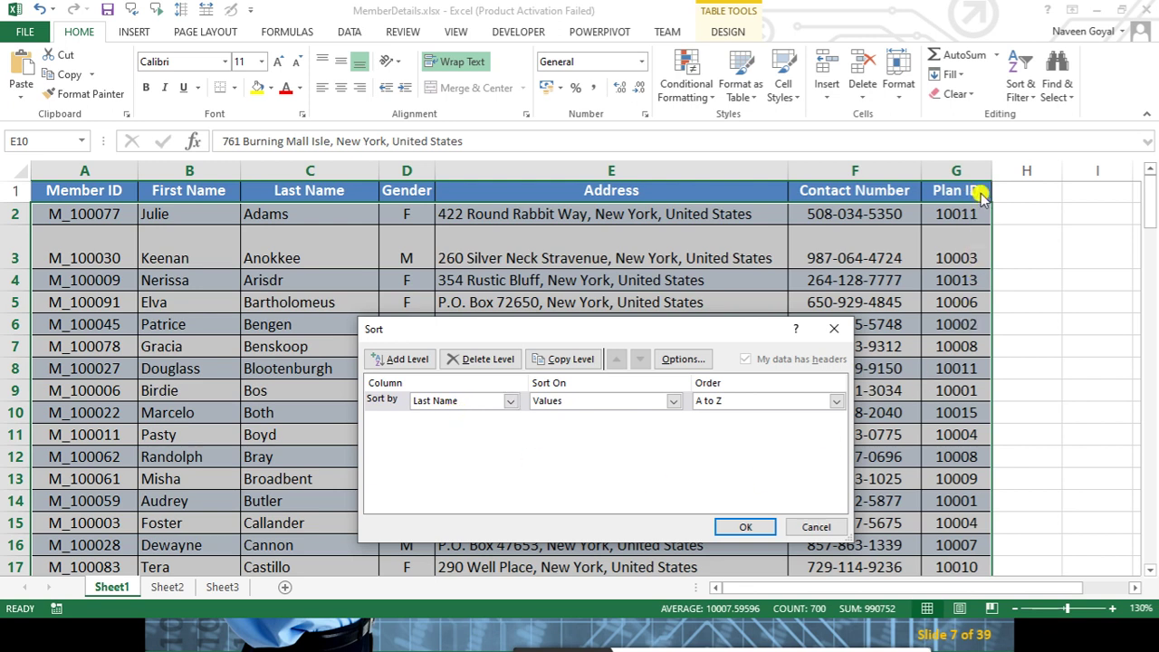
click(500, 400)
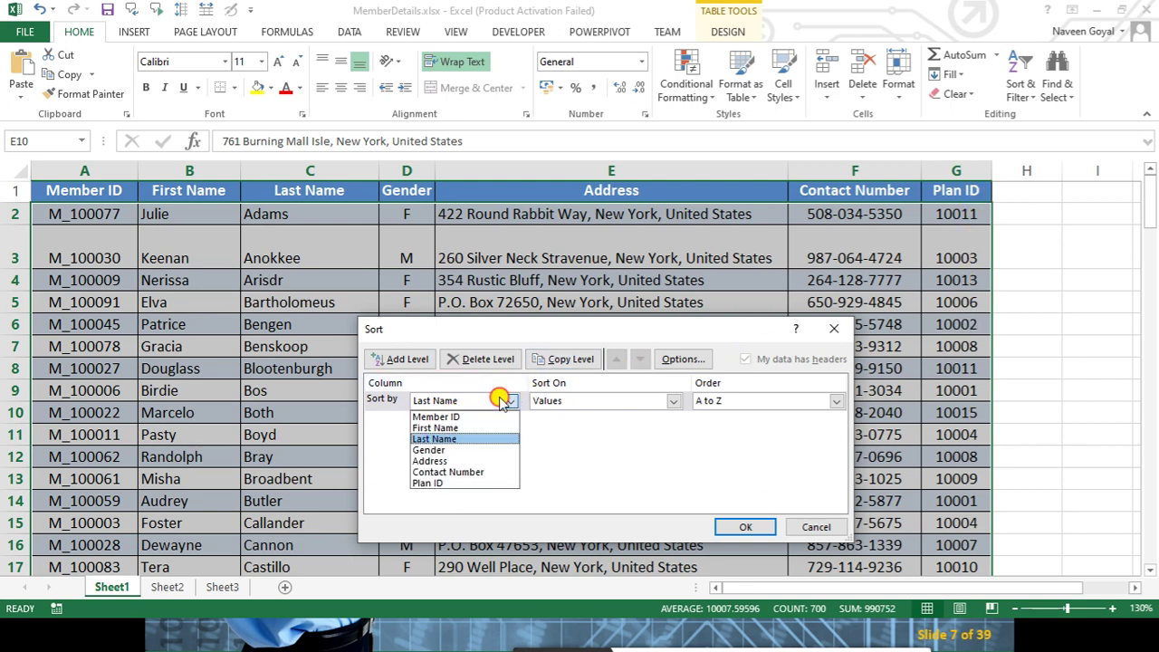
click(441, 483)
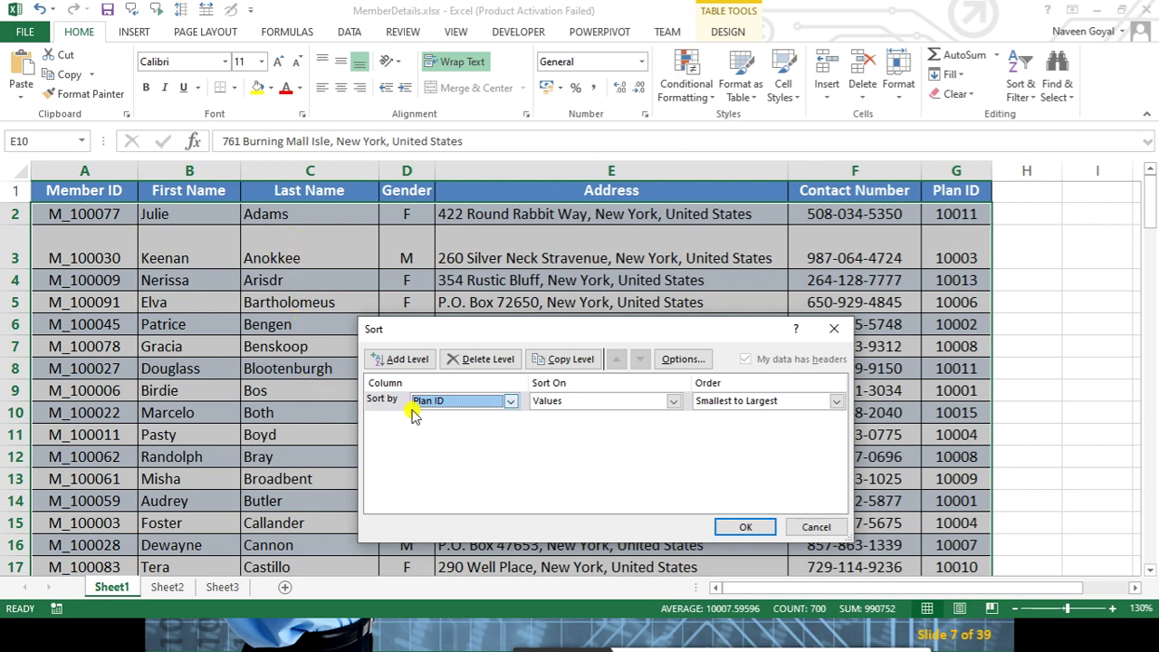
Add a second level by Last Name A to Z and apply the sort
click(404, 359)
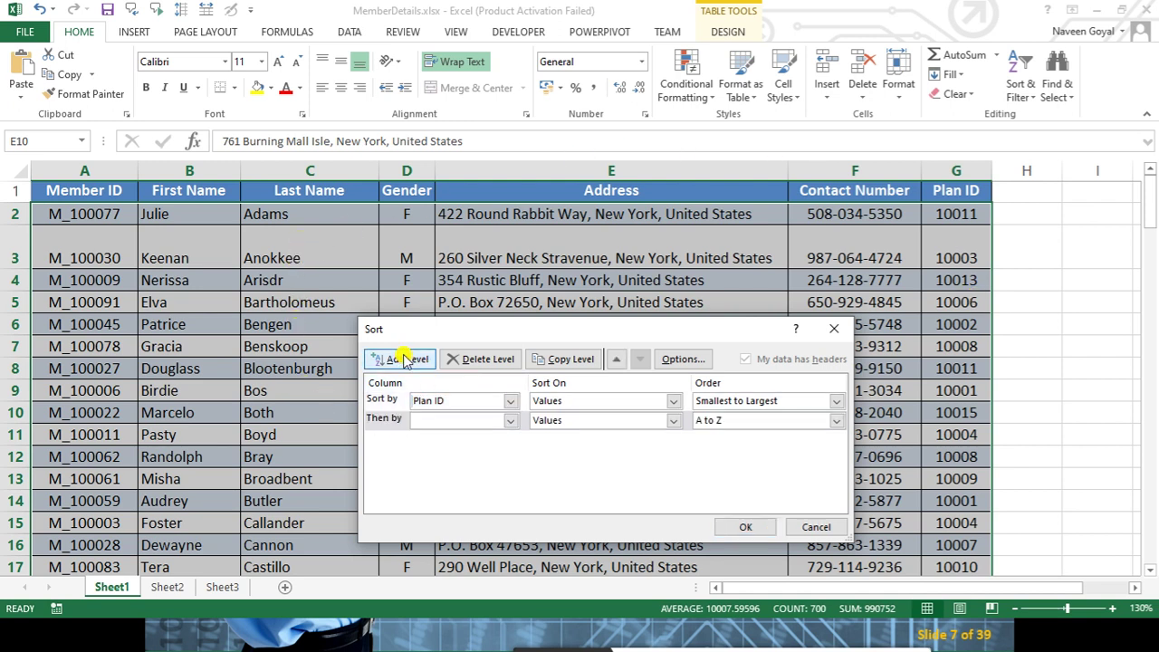
click(448, 422)
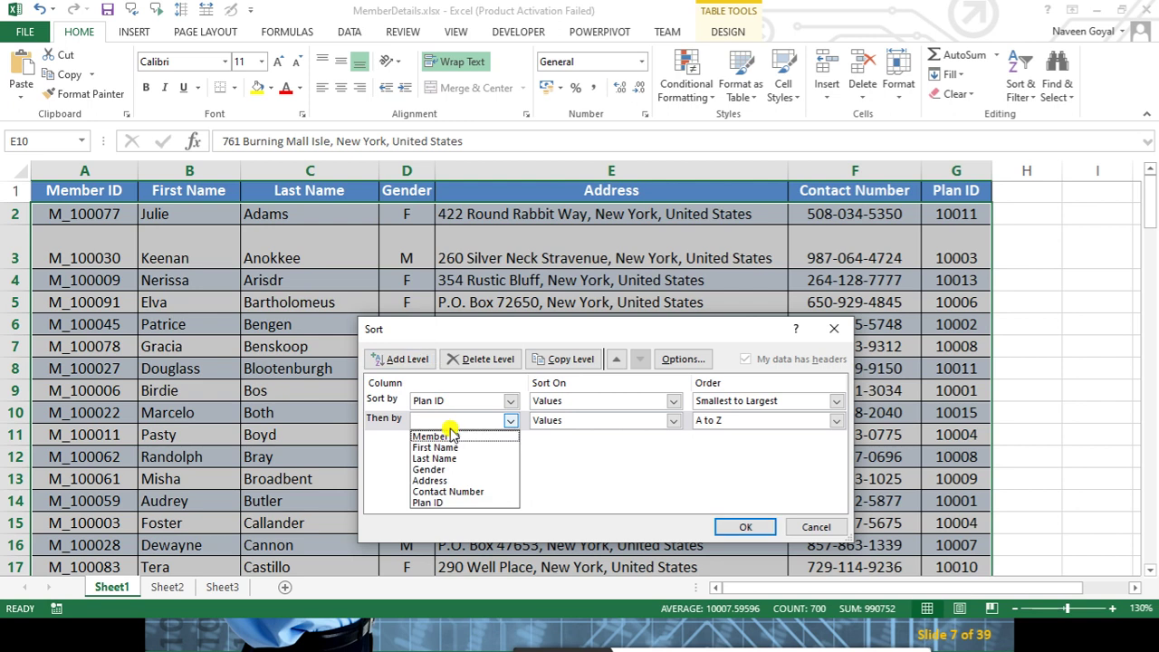
click(434, 459)
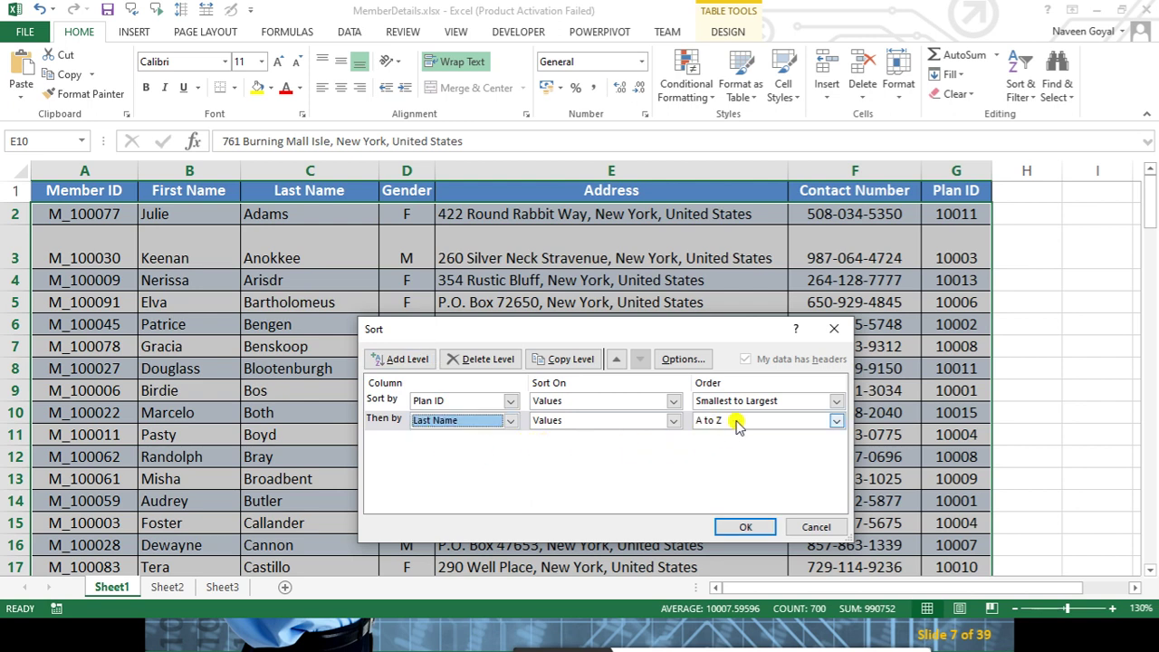
click(740, 527)
click(854, 367)
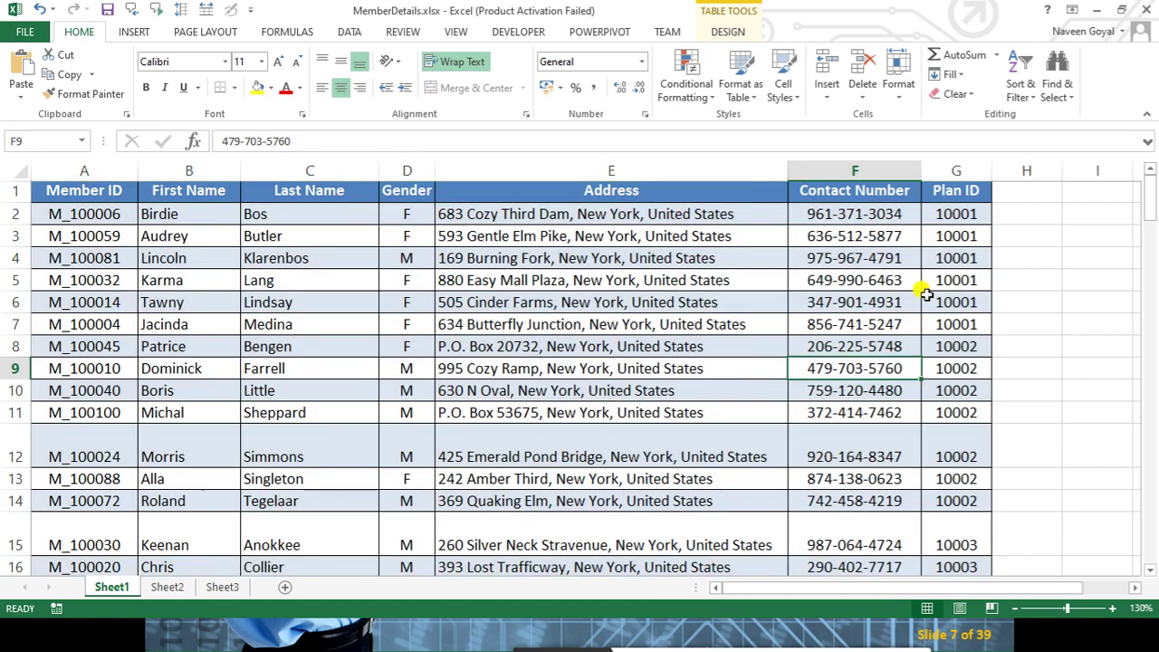
drag(958, 216, 964, 328)
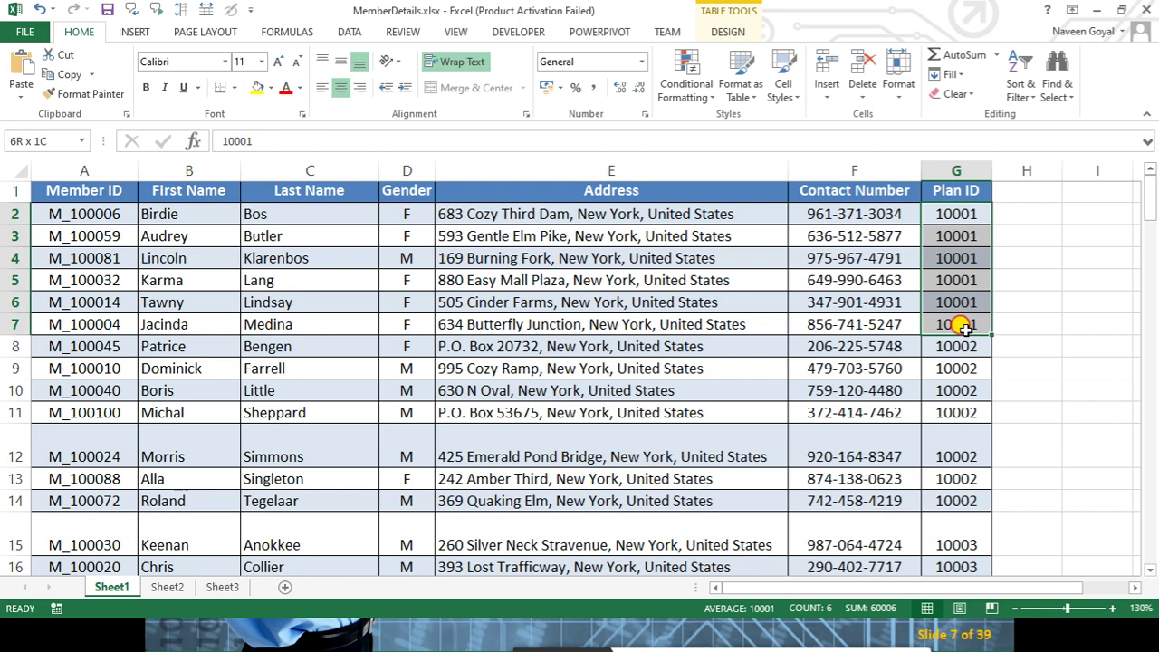
drag(965, 328, 503, 314)
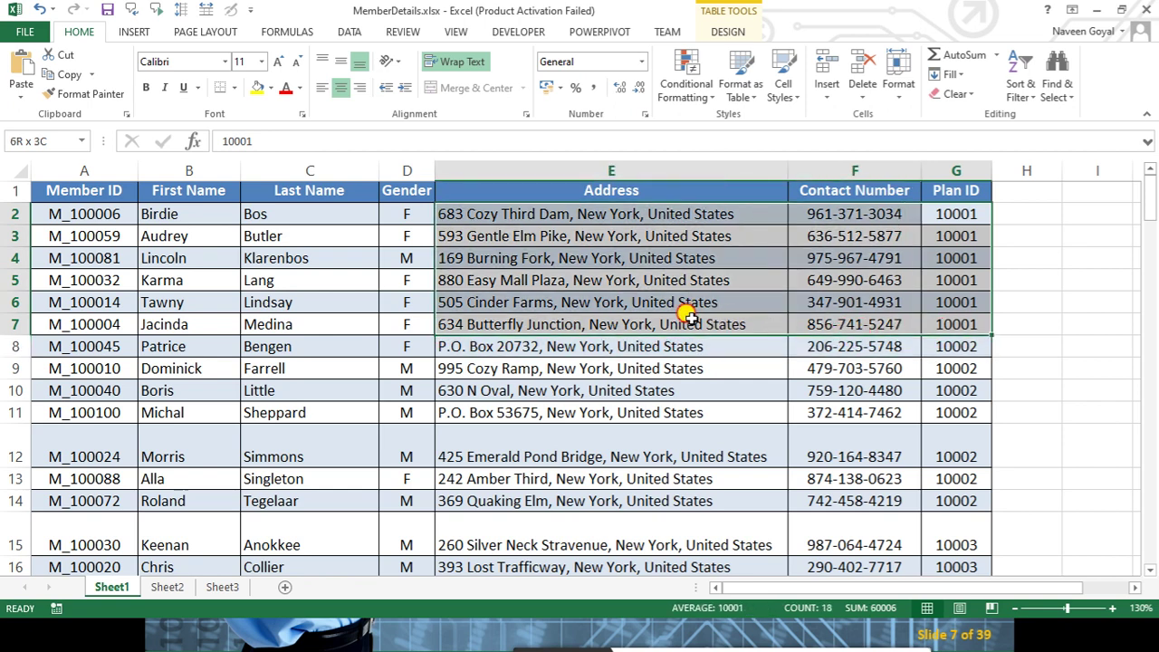
drag(502, 314, 278, 313)
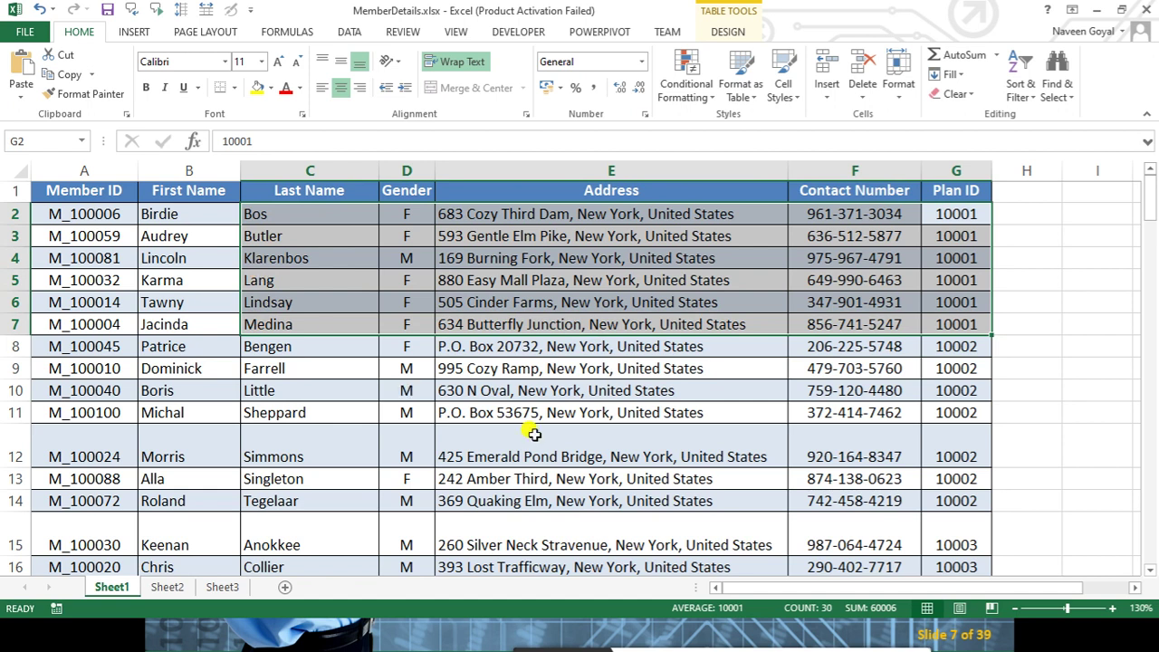
mouse_move(951, 346)
mouse_down()
mouse_move(959, 490)
mouse_move(408, 497)
mouse_move(318, 483)
mouse_up()
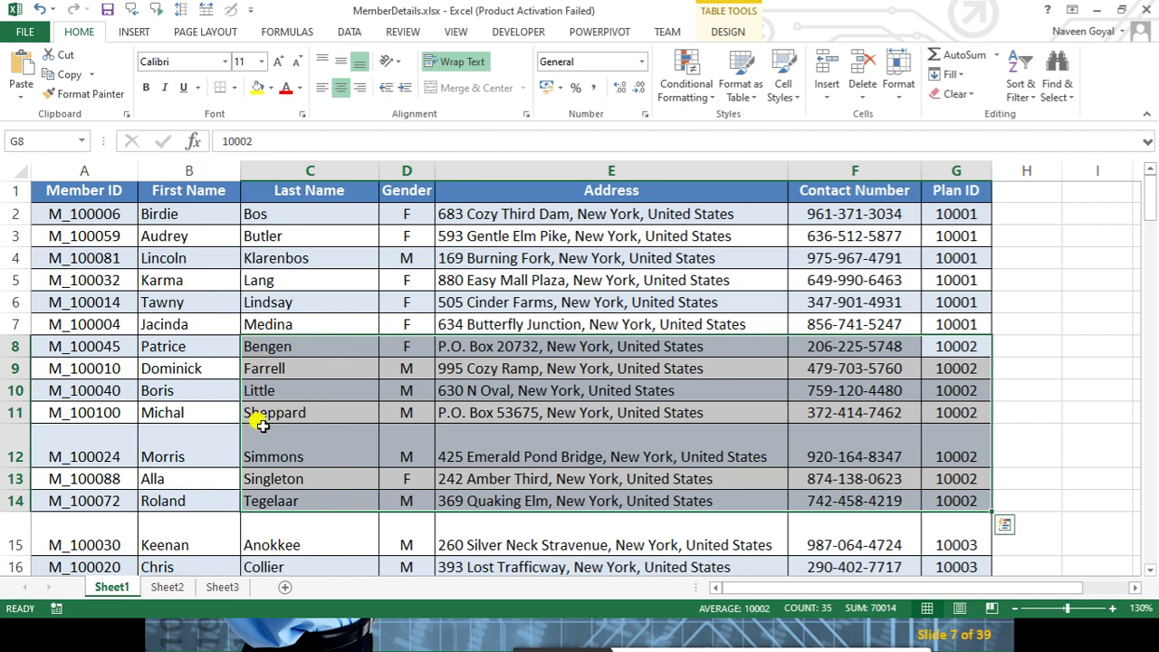
click(321, 440)
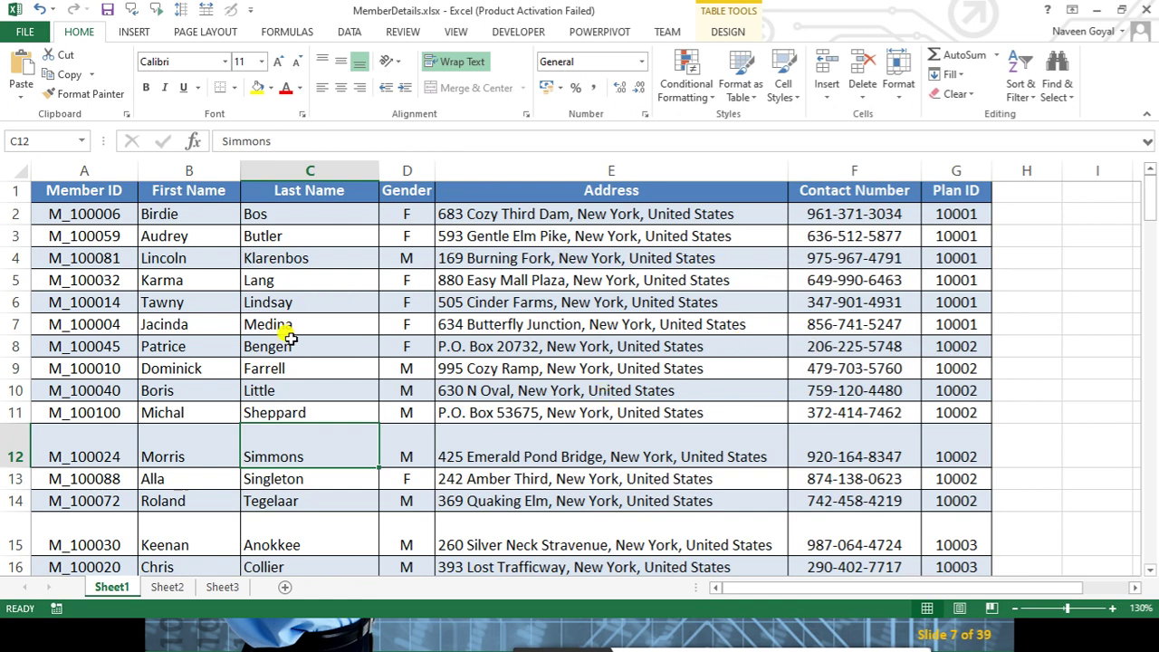
drag(958, 222, 952, 324)
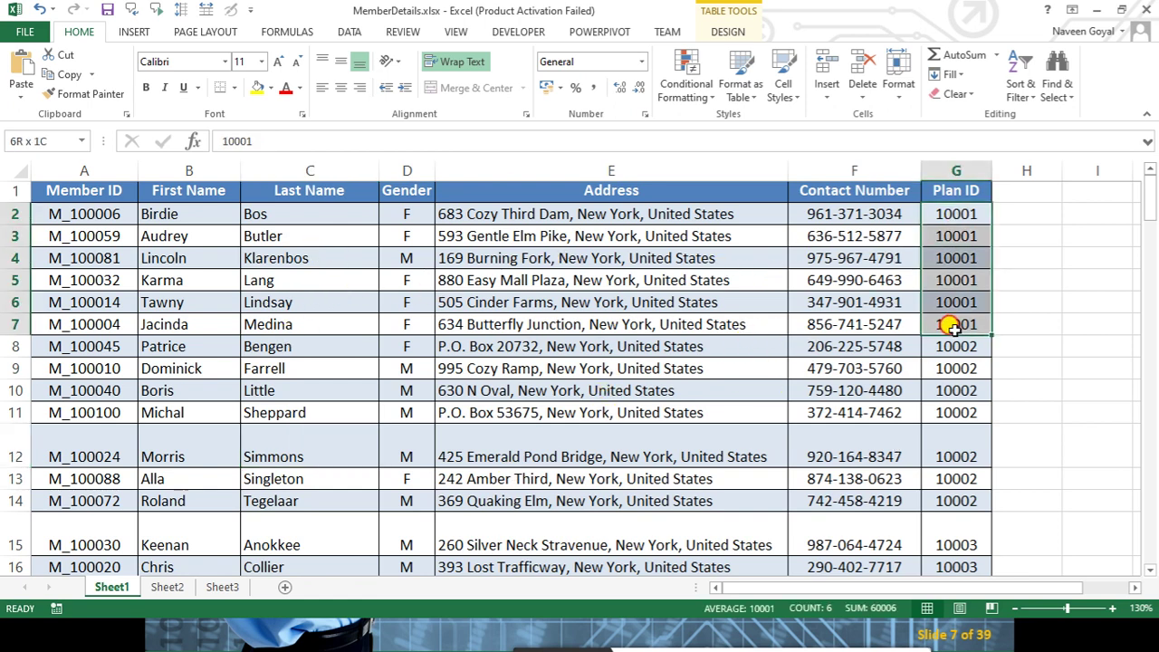
mouse_move(298, 236)
mouse_down()
mouse_move(323, 272)
mouse_move(318, 424)
mouse_up()
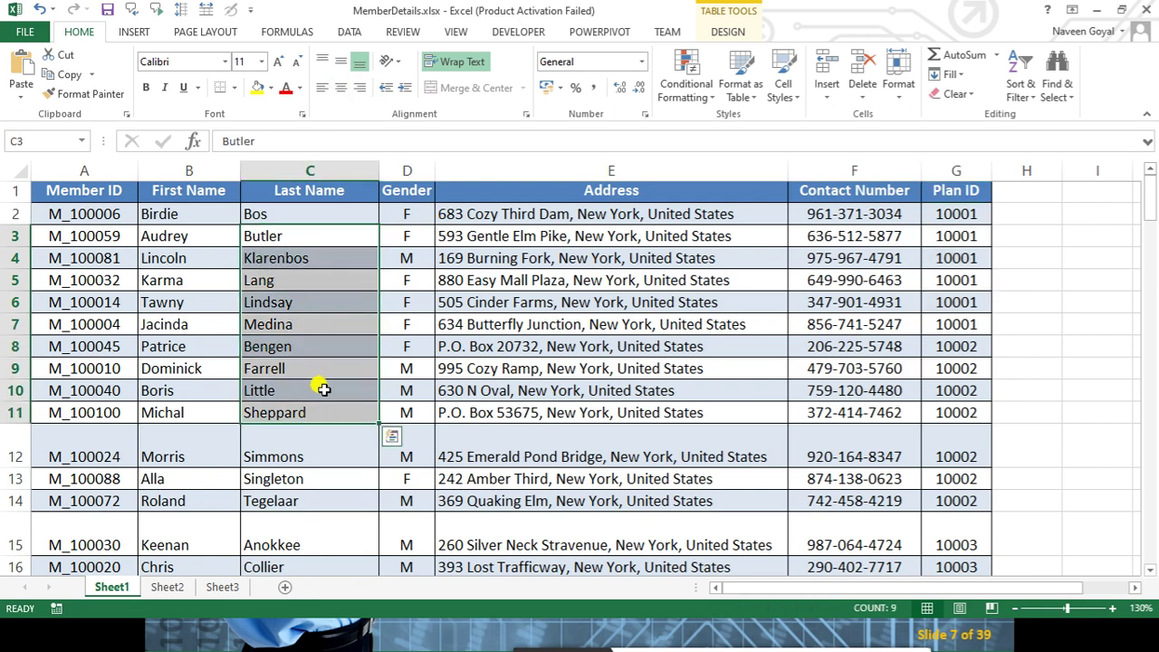
drag(168, 258, 181, 447)
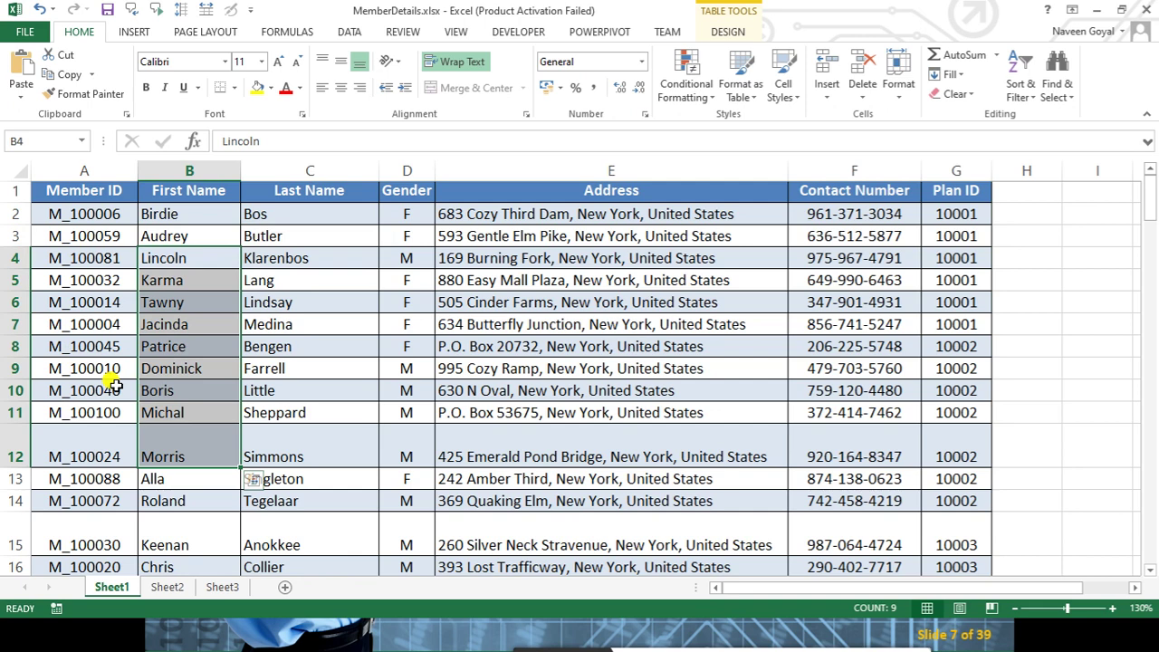
click(552, 349)
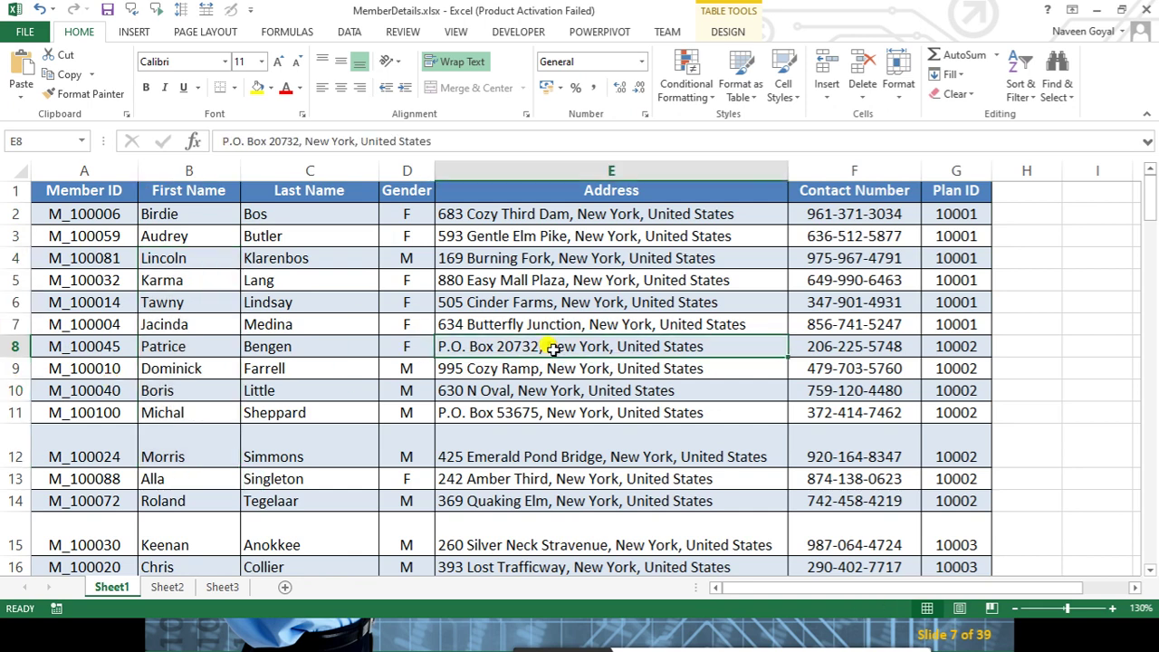
drag(955, 213, 956, 478)
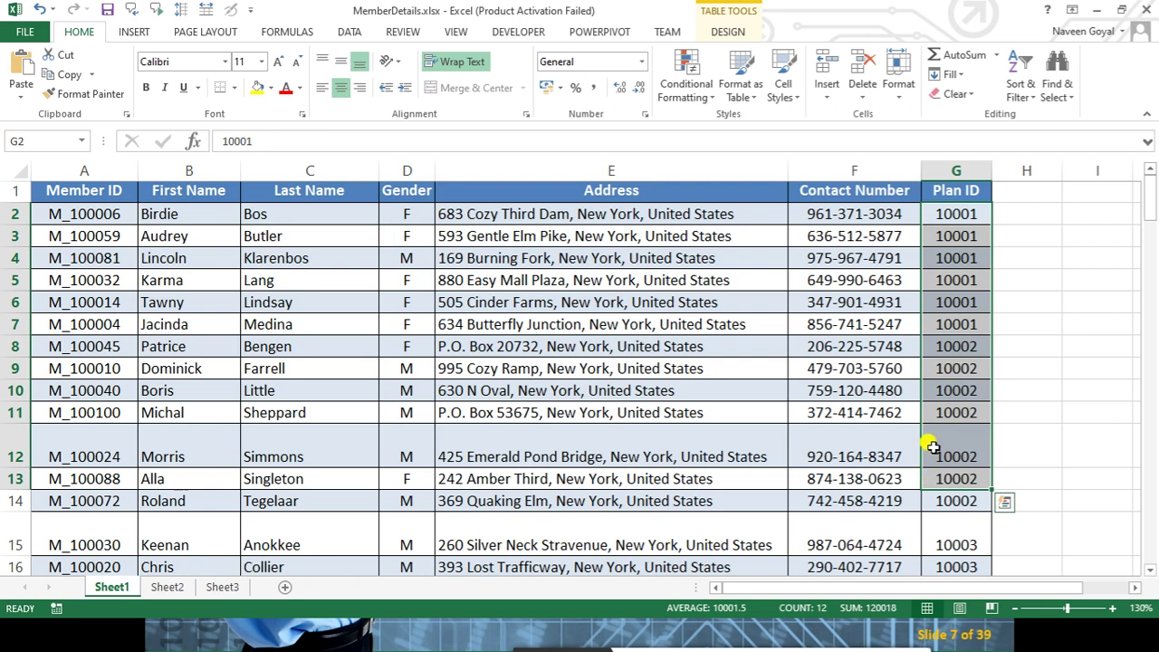
drag(847, 214, 831, 501)
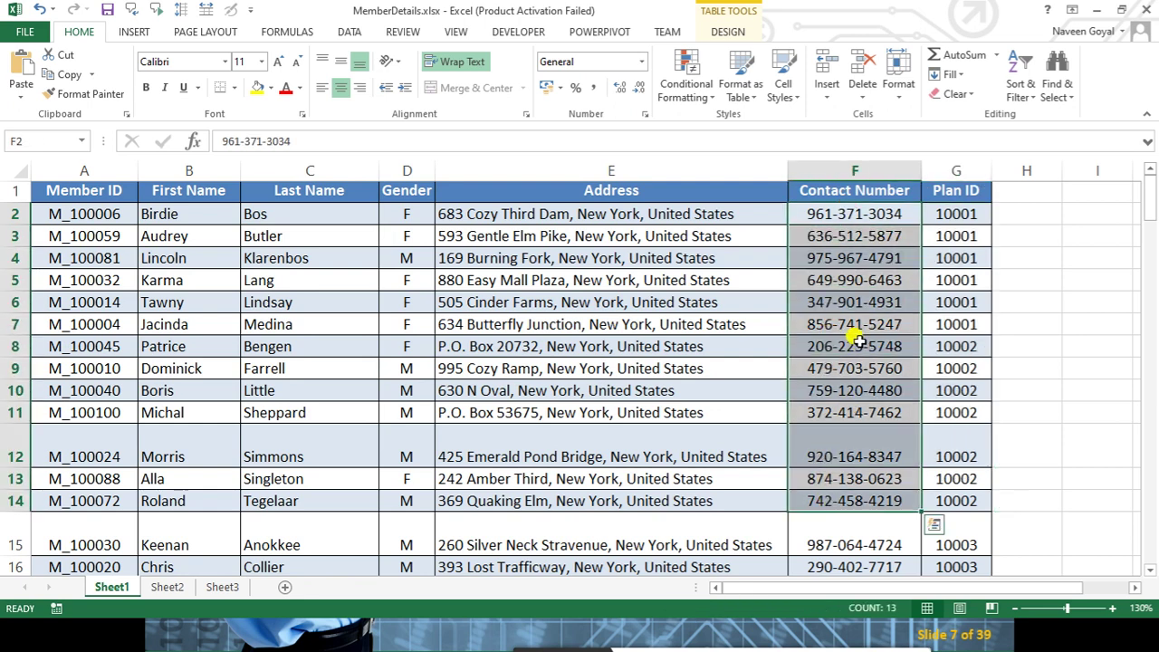
drag(626, 215, 604, 479)
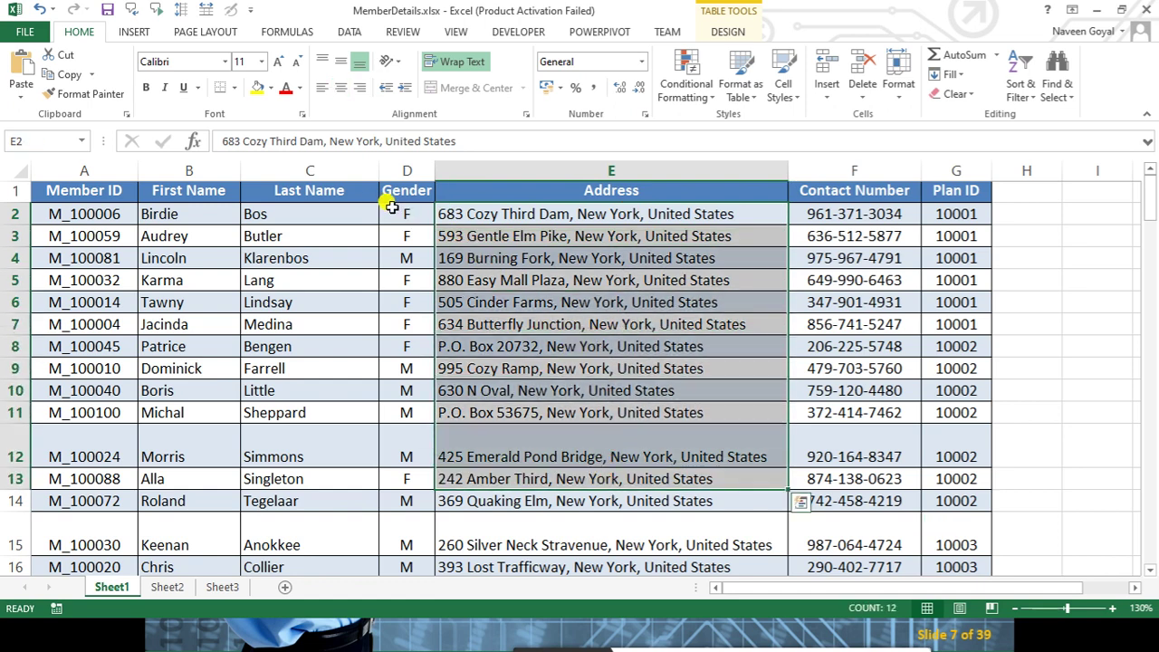
drag(397, 214, 406, 456)
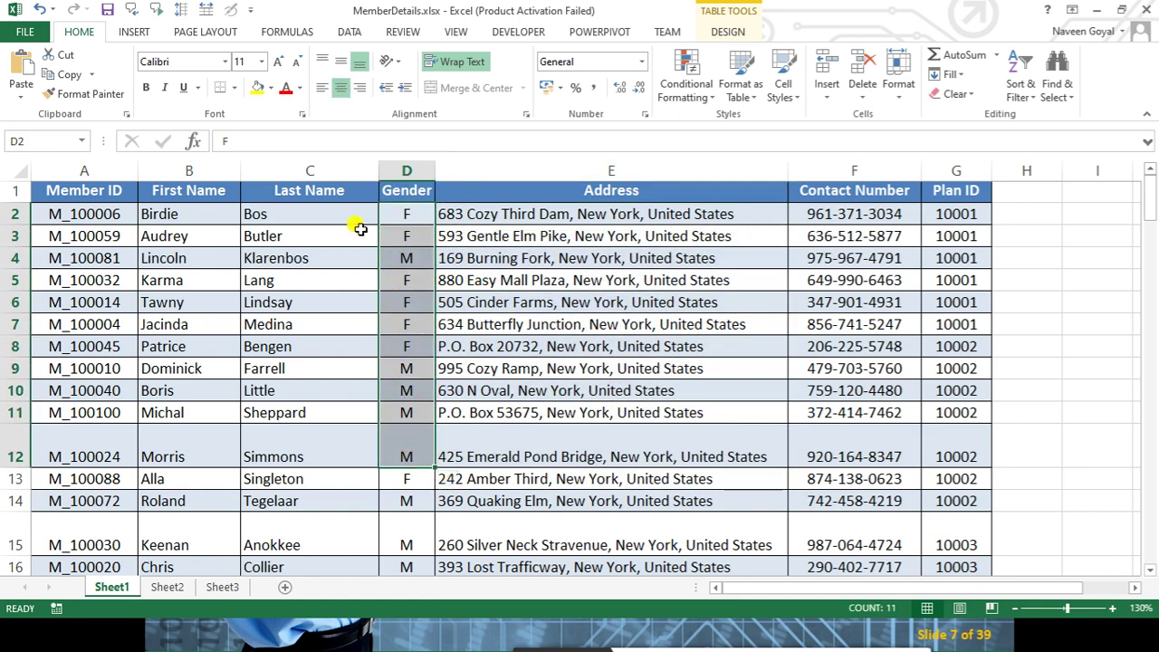
drag(318, 213, 294, 481)
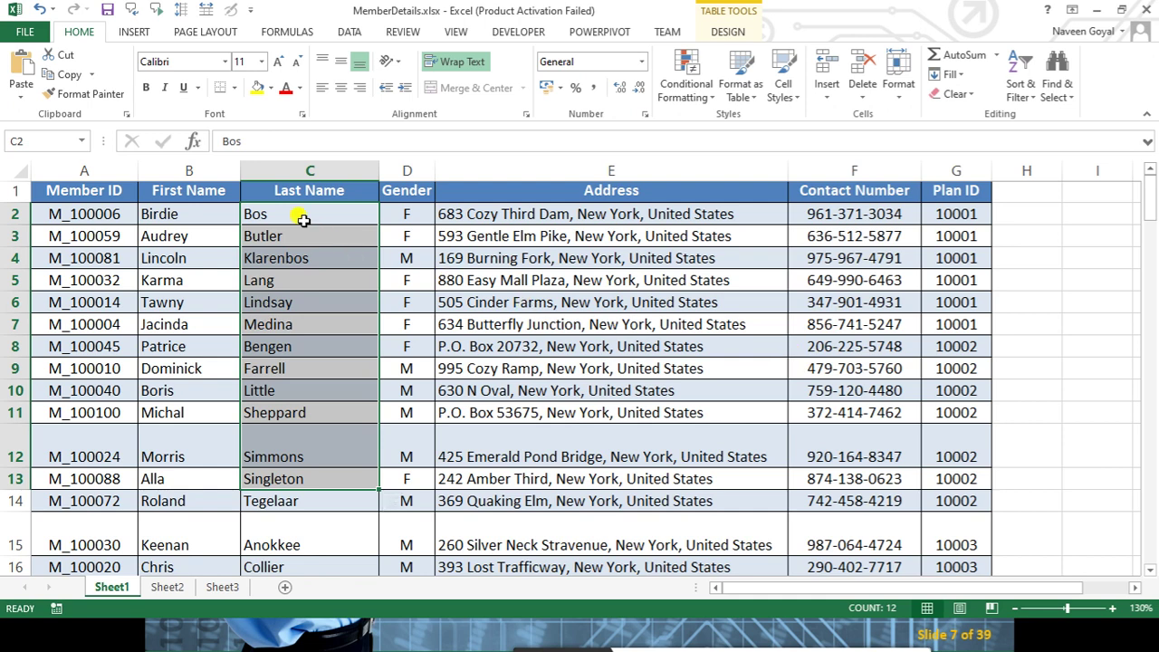
click(953, 215)
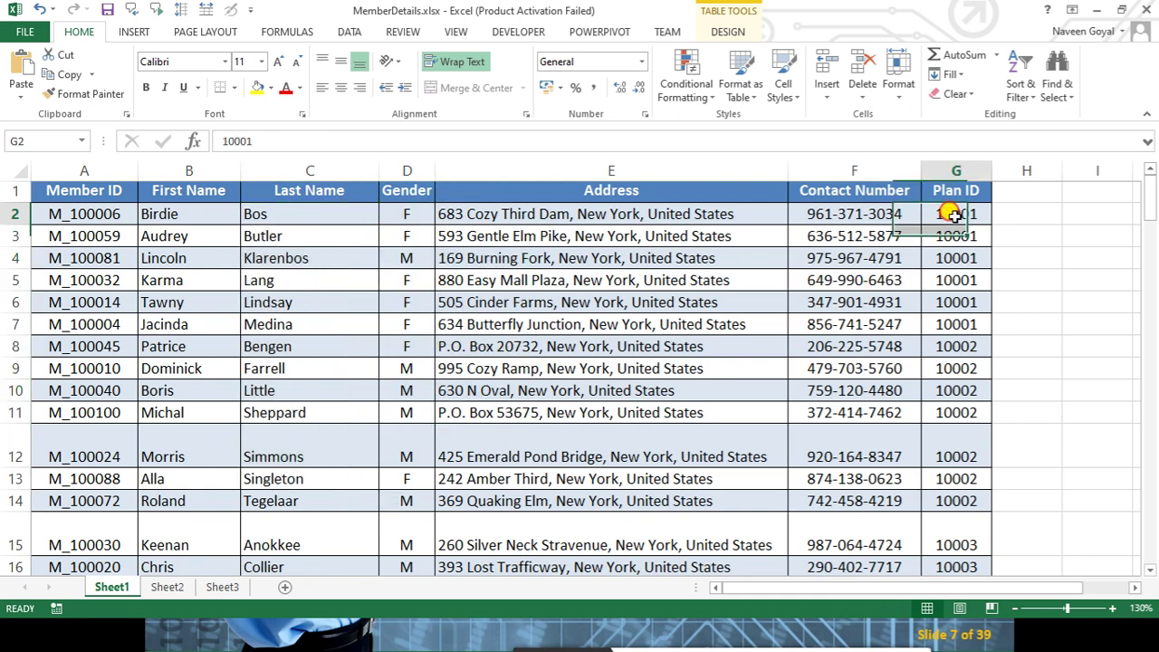
Highlight the Plan ID and contact number values, then switch to the Google Meet window
drag(955, 216, 969, 463)
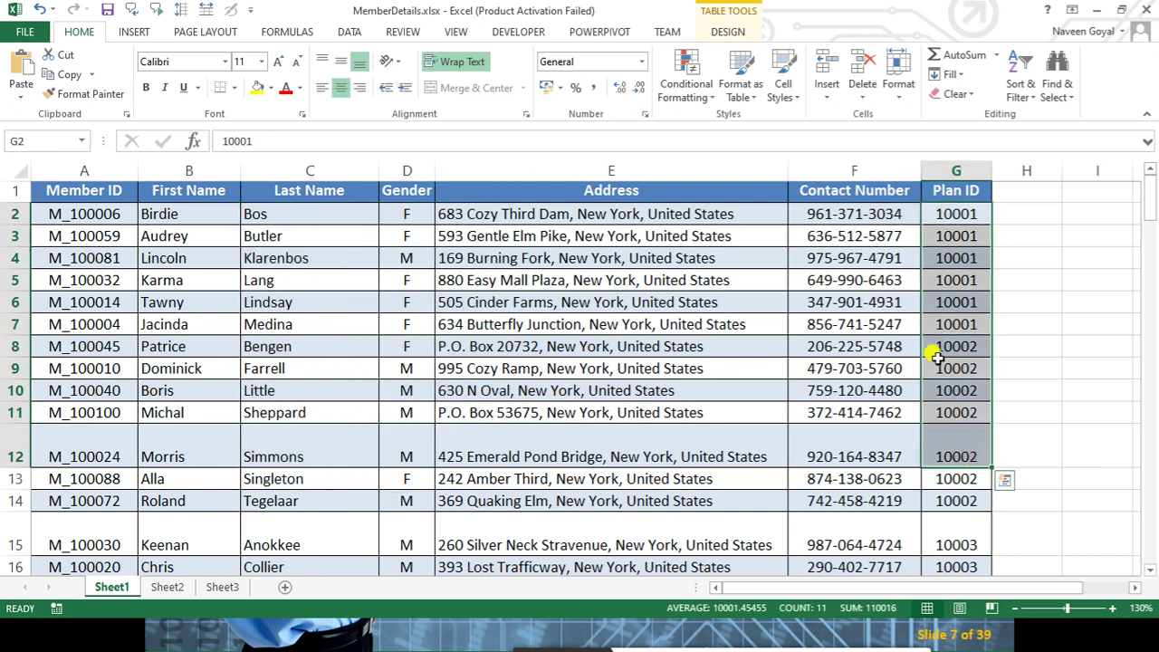
drag(874, 218, 875, 458)
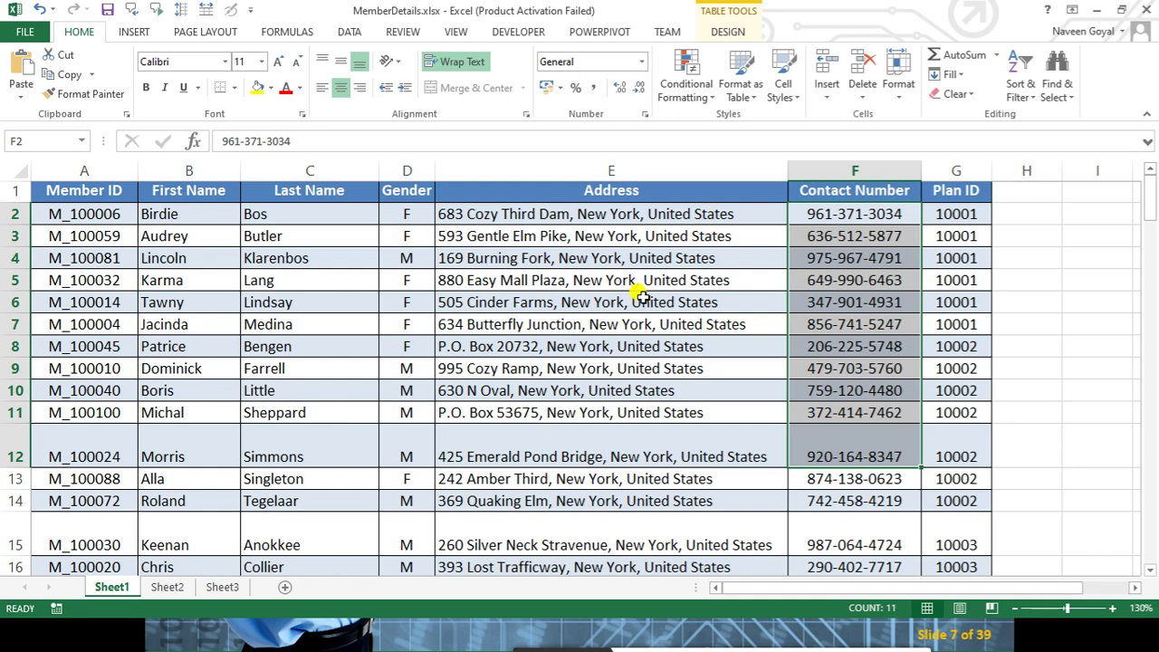
click(595, 390)
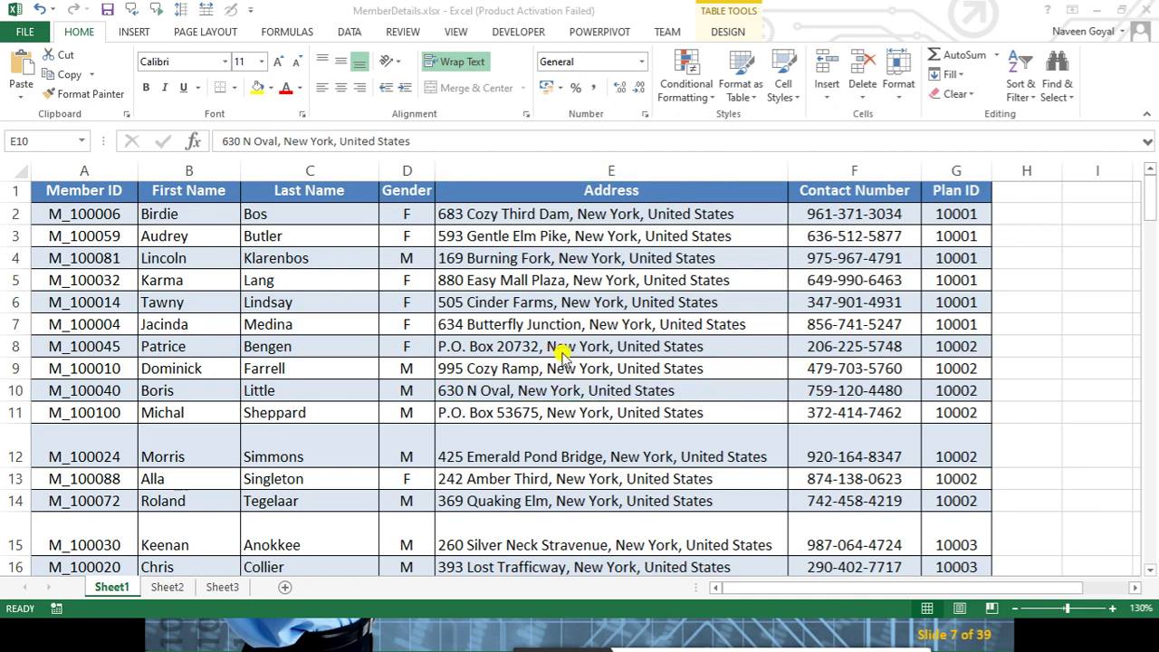
key(alt+Tab)
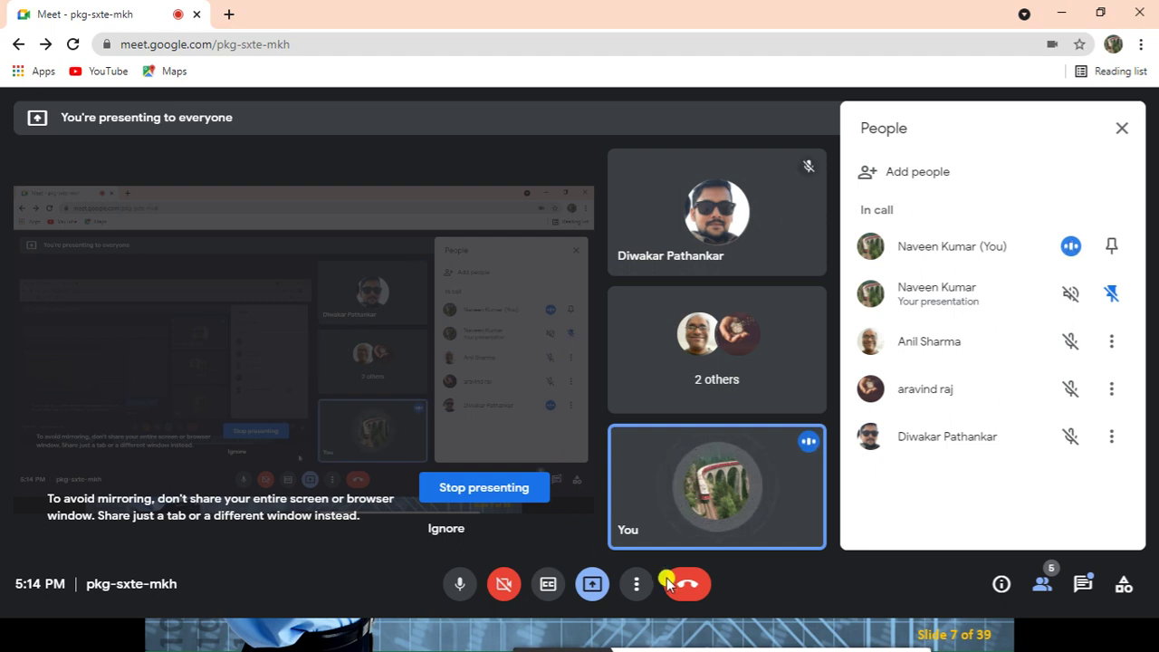
Advance the PowerPoint slide show to slide 8 on custom lists, then return to the desktop's Excel workbooks
key(alt+Tab)
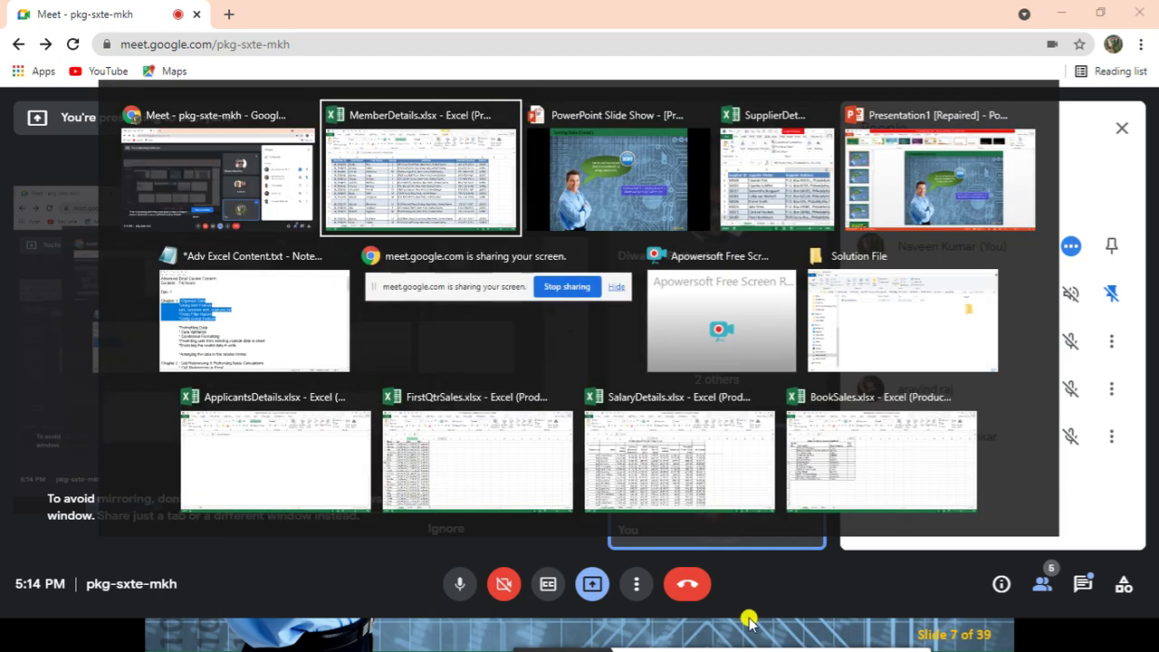
key(Tab)
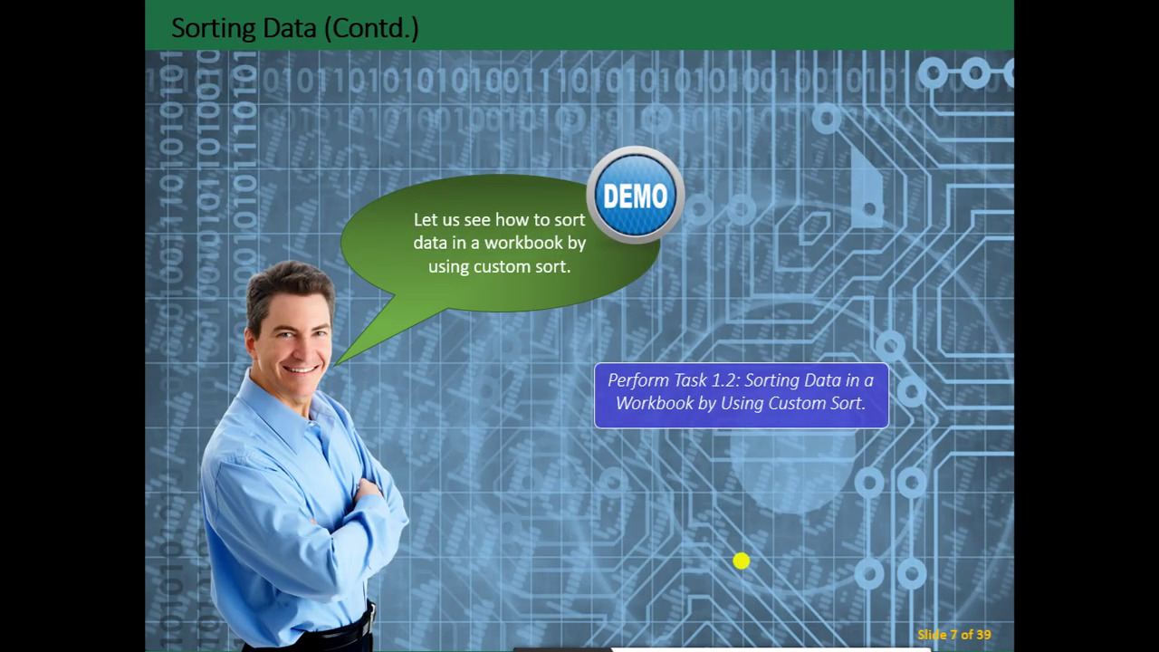
key(Right)
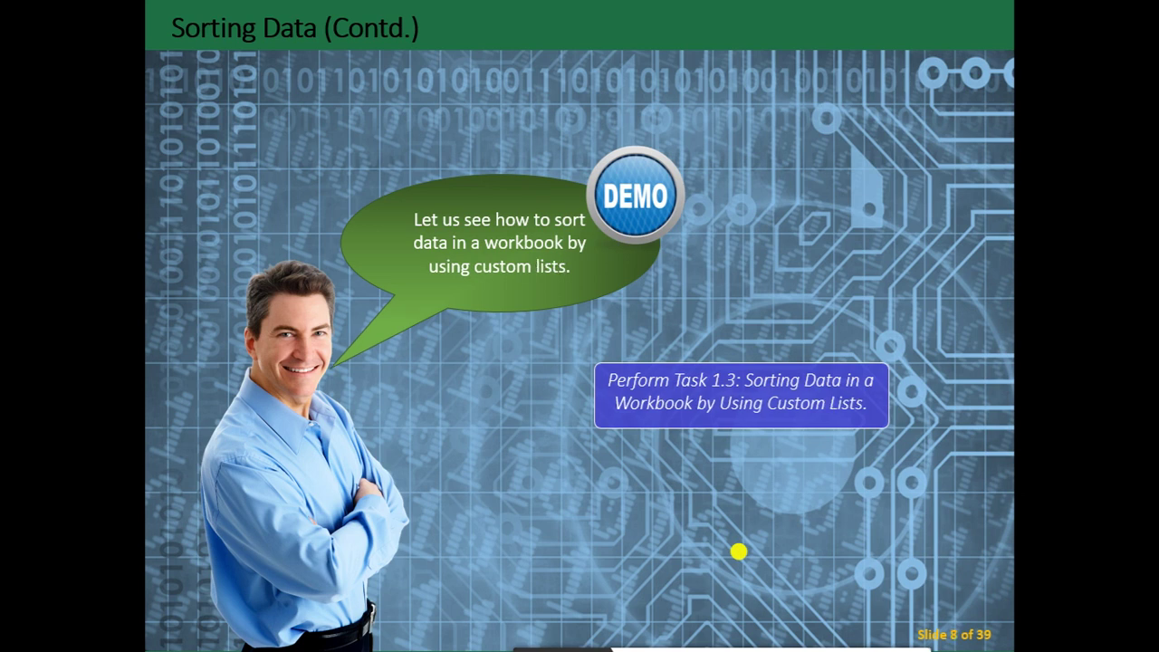
key(super+d)
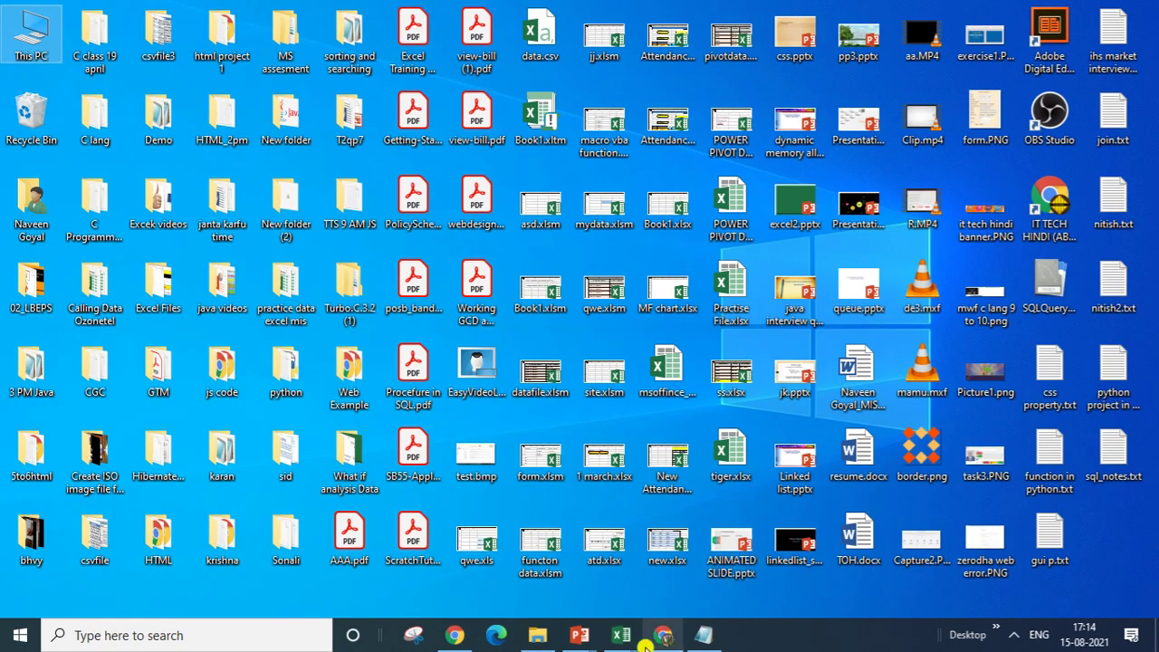
click(622, 635)
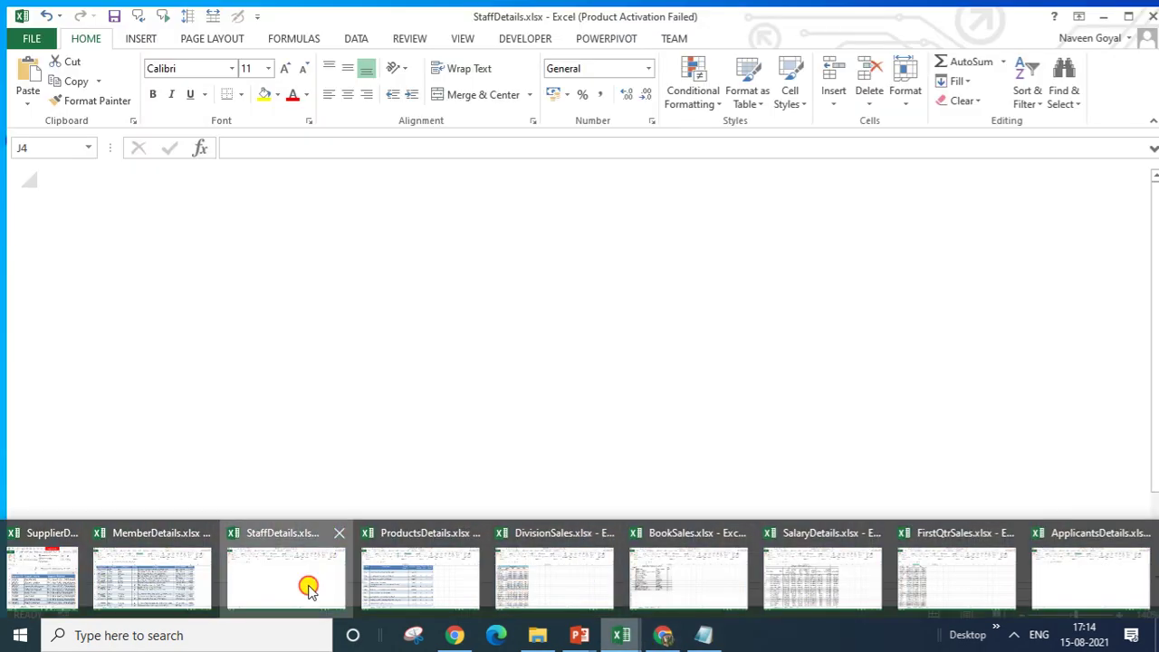
Bring up StaffDetails.xlsx on Sheet1 and point out entries in the employee table
click(306, 583)
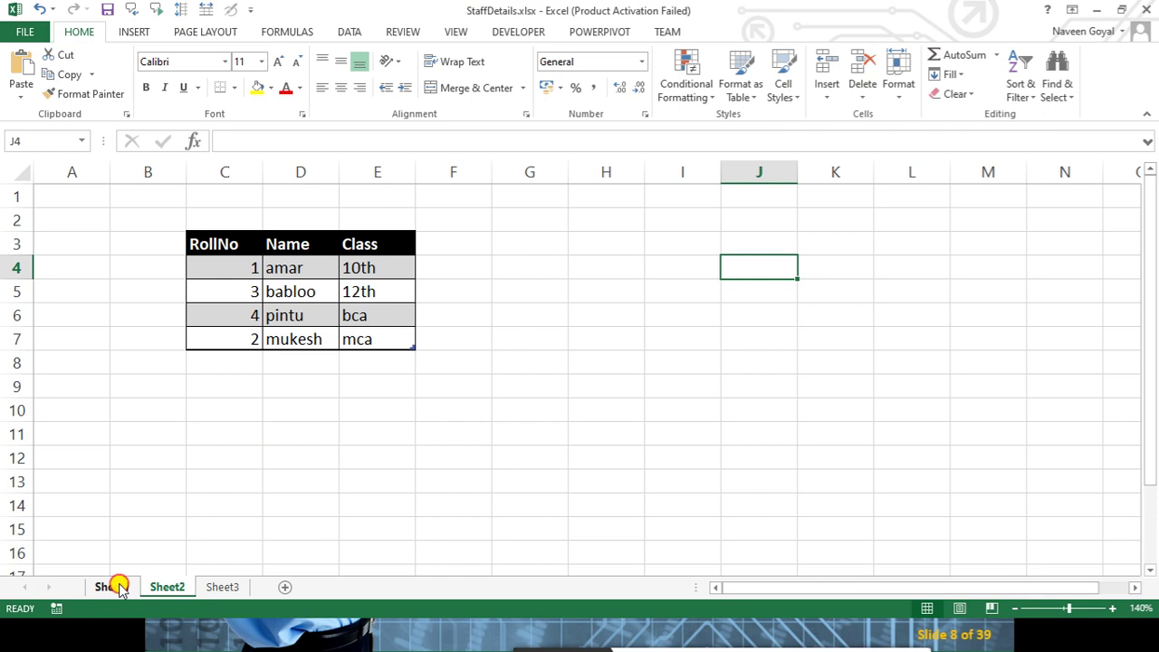
click(112, 587)
click(357, 317)
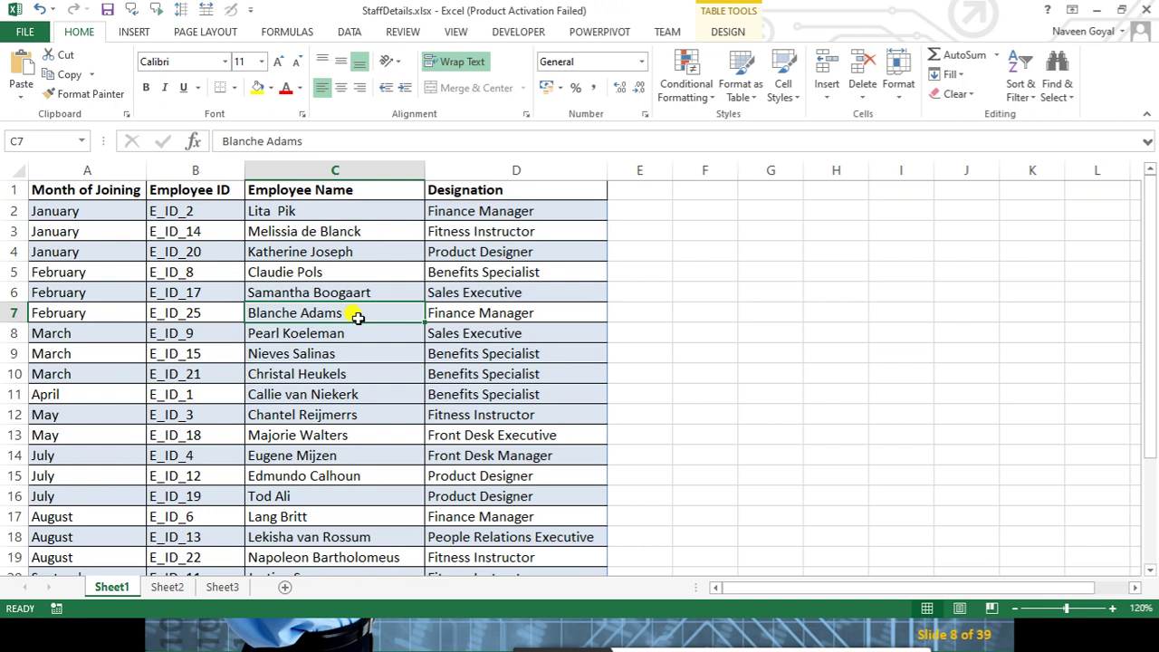
click(116, 248)
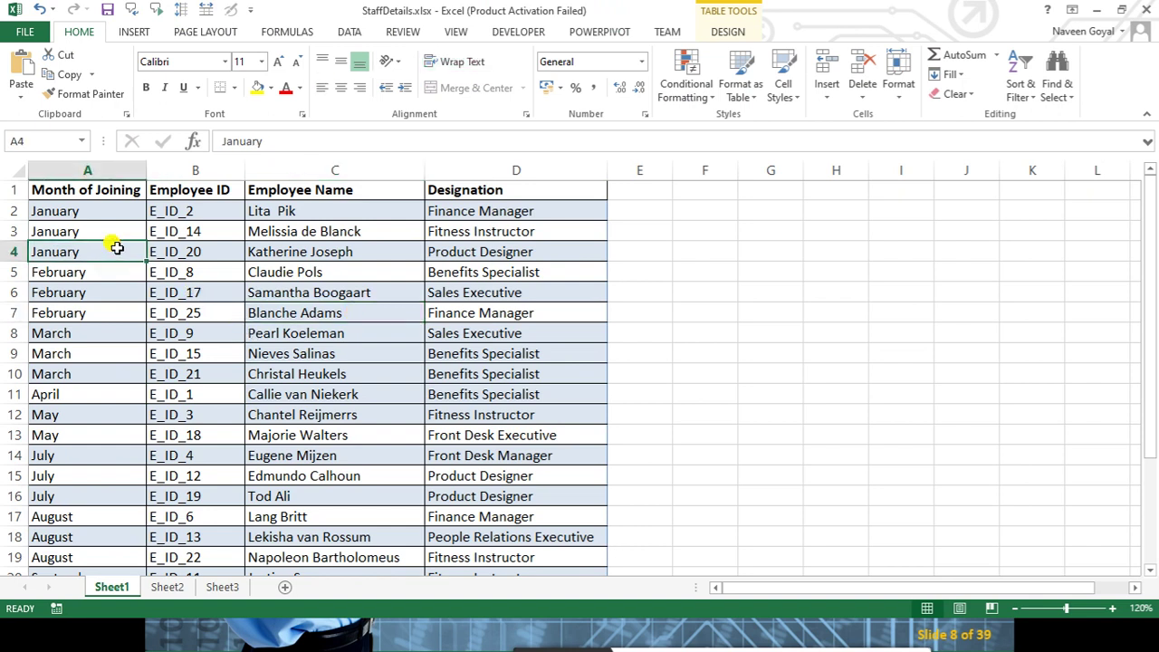
click(169, 230)
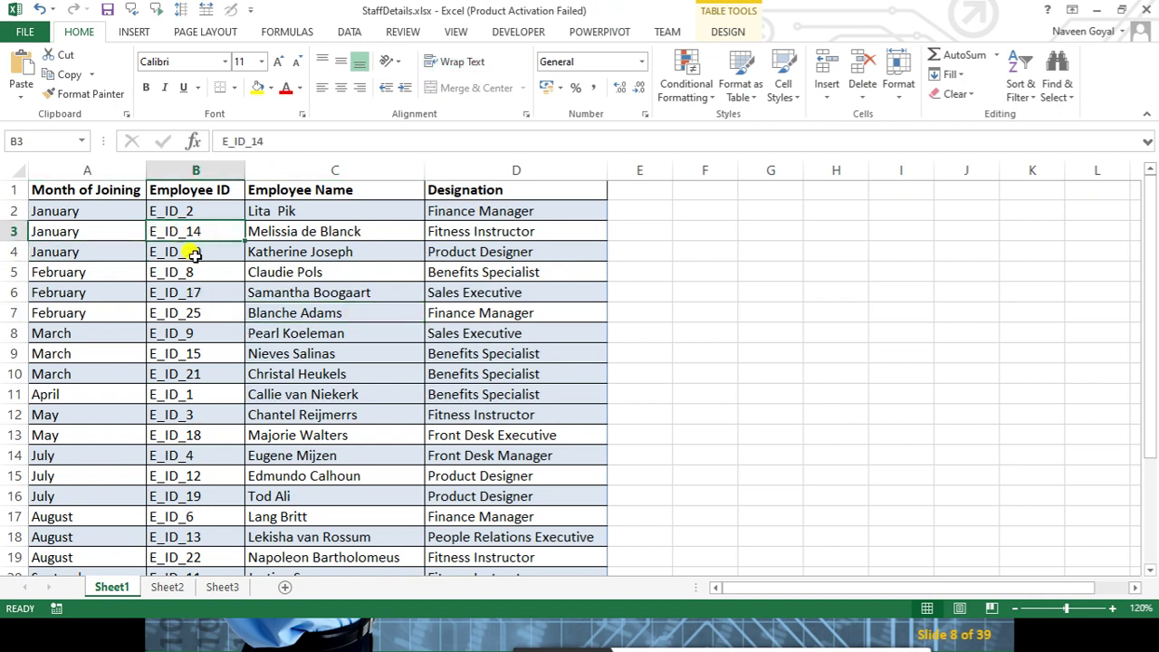
click(288, 232)
click(492, 254)
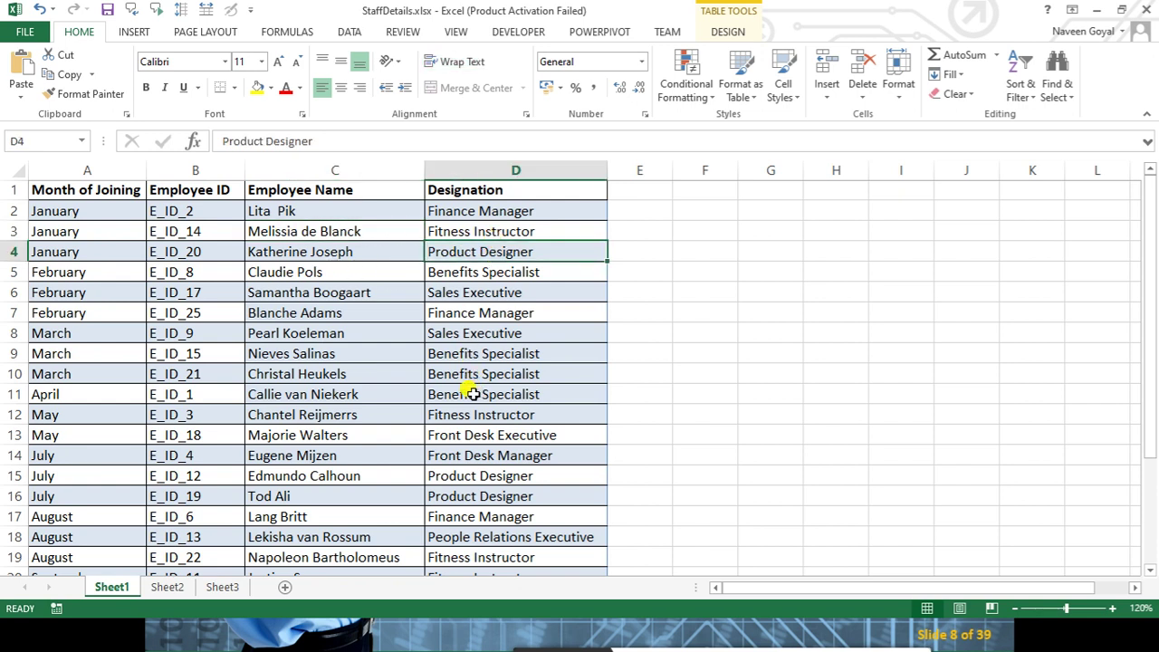
click(319, 355)
Select the Month of Joining values in column A and review the table, ending on A2
scroll(235, 435, down, 3)
scroll(209, 457, up, 3)
click(120, 271)
drag(103, 212, 87, 538)
click(258, 412)
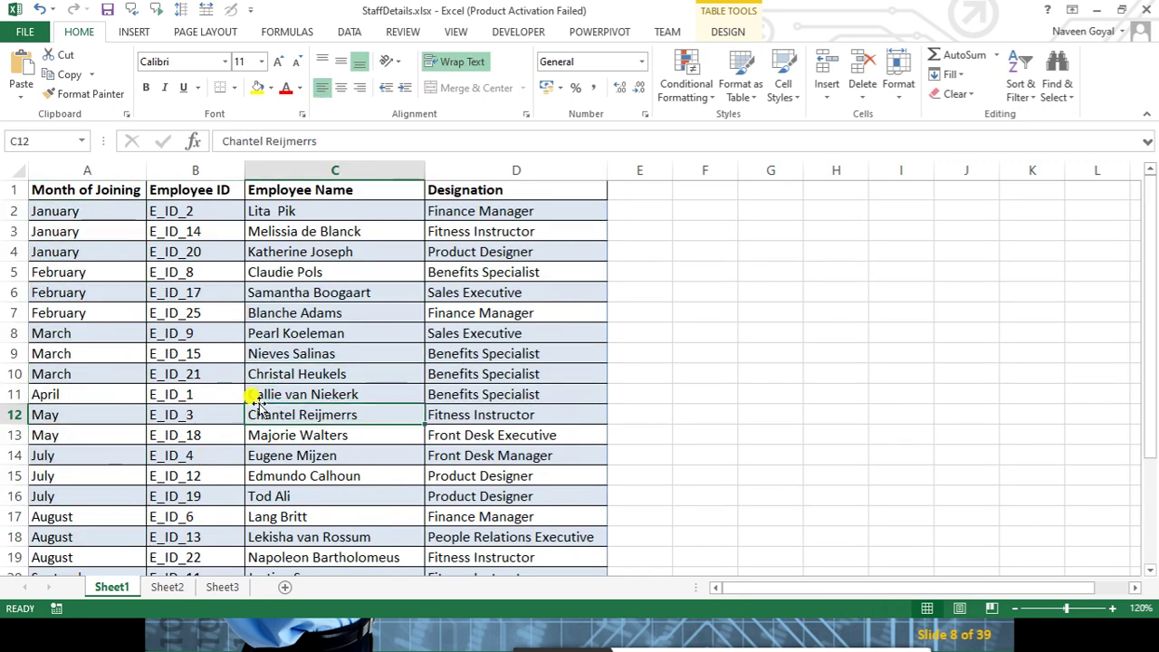
scroll(114, 395, down, 2)
scroll(114, 399, down, 3)
scroll(95, 457, up, 3)
scroll(99, 457, up, 2)
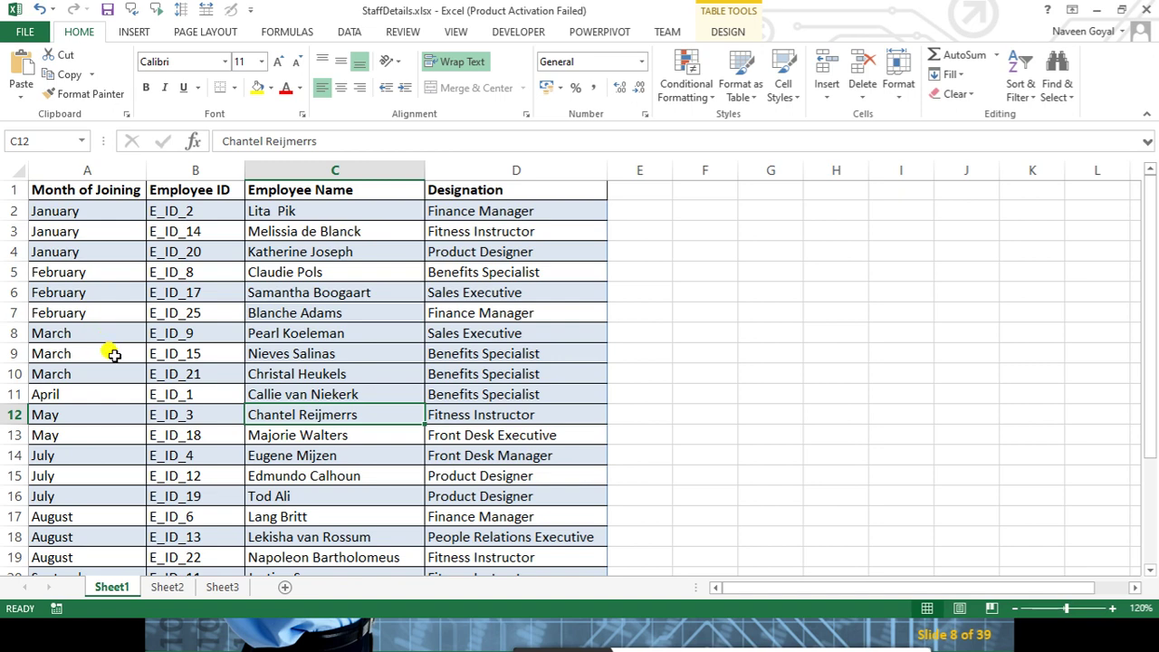
scroll(119, 391, down, 1)
scroll(120, 391, down, 1)
scroll(116, 387, down, 2)
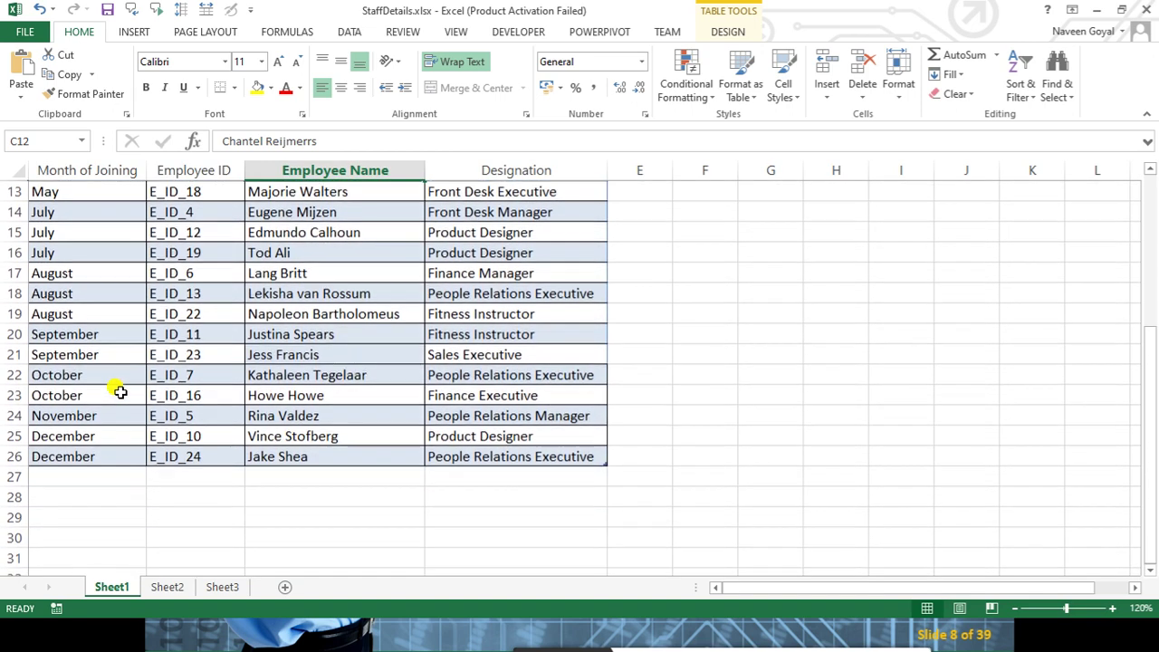
scroll(117, 386, up, 2)
scroll(117, 386, up, 1)
scroll(116, 385, up, 1)
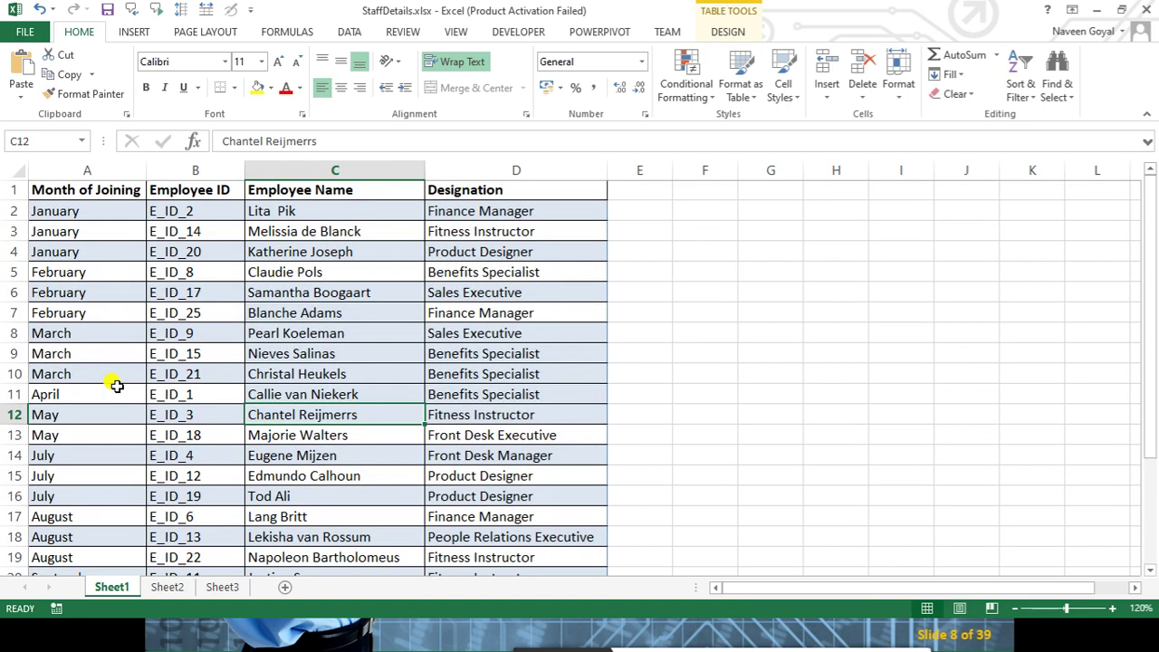
scroll(116, 390, down, 2)
scroll(108, 378, up, 2)
scroll(93, 299, down, 2)
scroll(90, 507, down, 1)
scroll(95, 533, up, 1)
scroll(91, 520, up, 2)
click(56, 208)
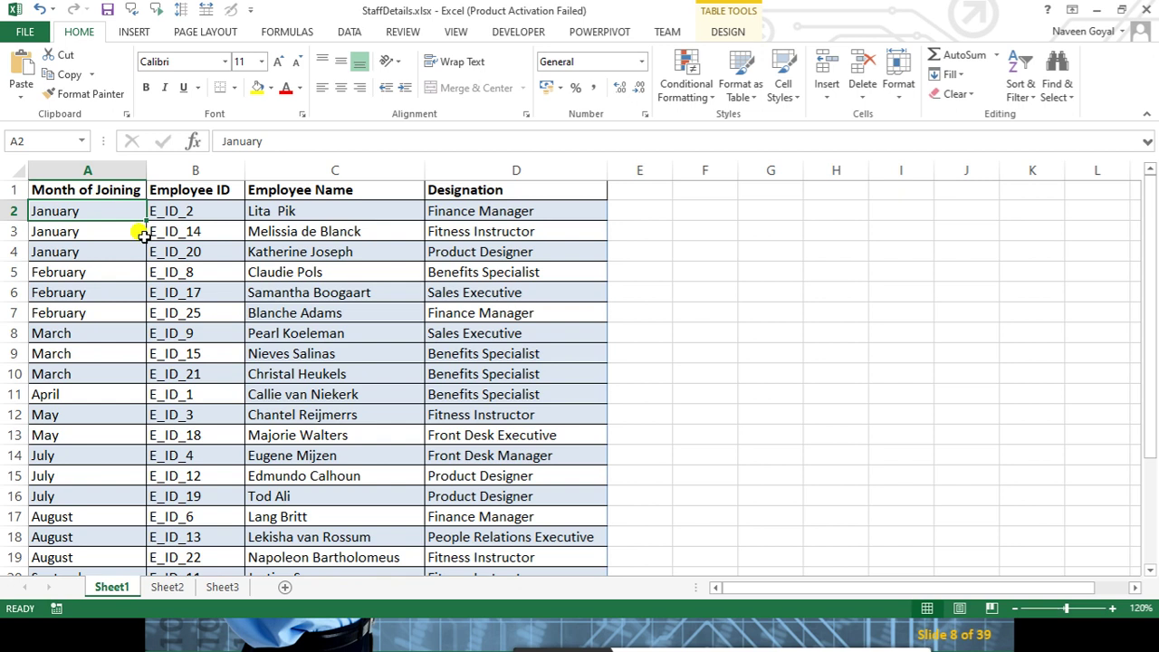
Point out the January, February and March entries, then select the whole staff table with Ctrl+A
click(120, 253)
click(112, 313)
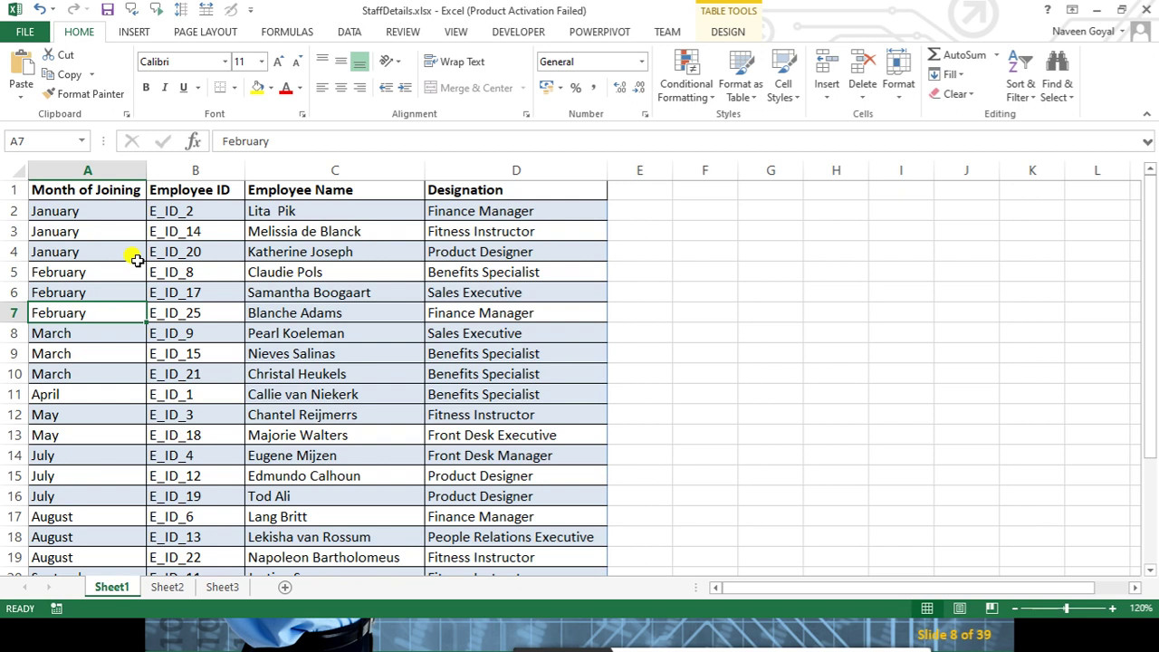
click(80, 207)
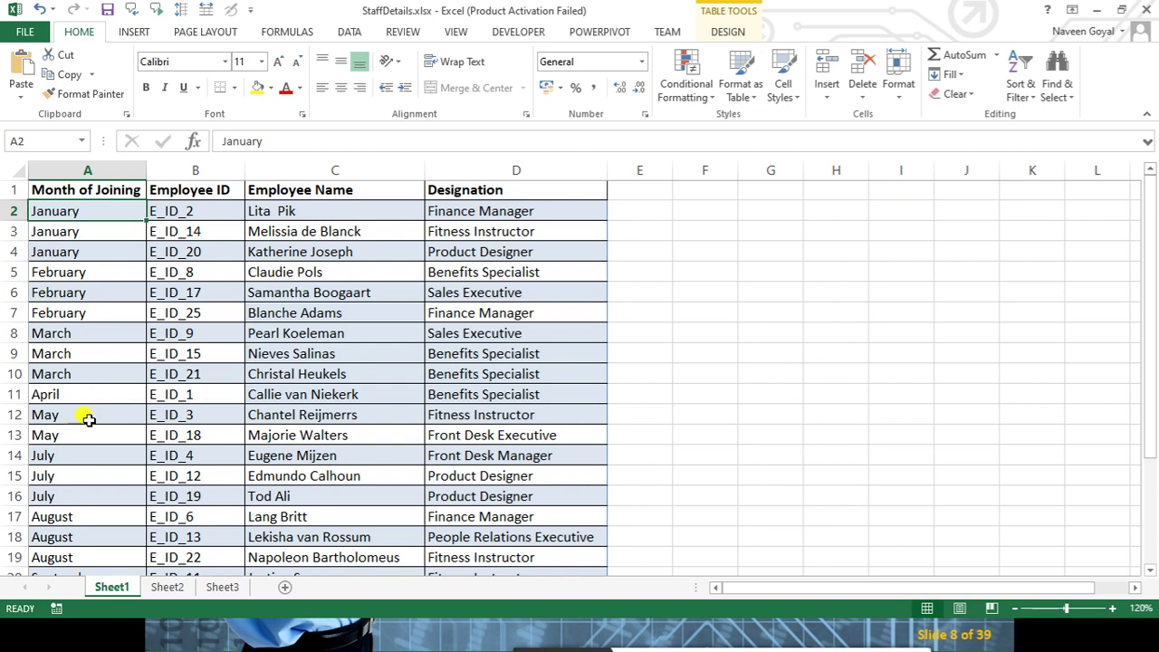
click(95, 367)
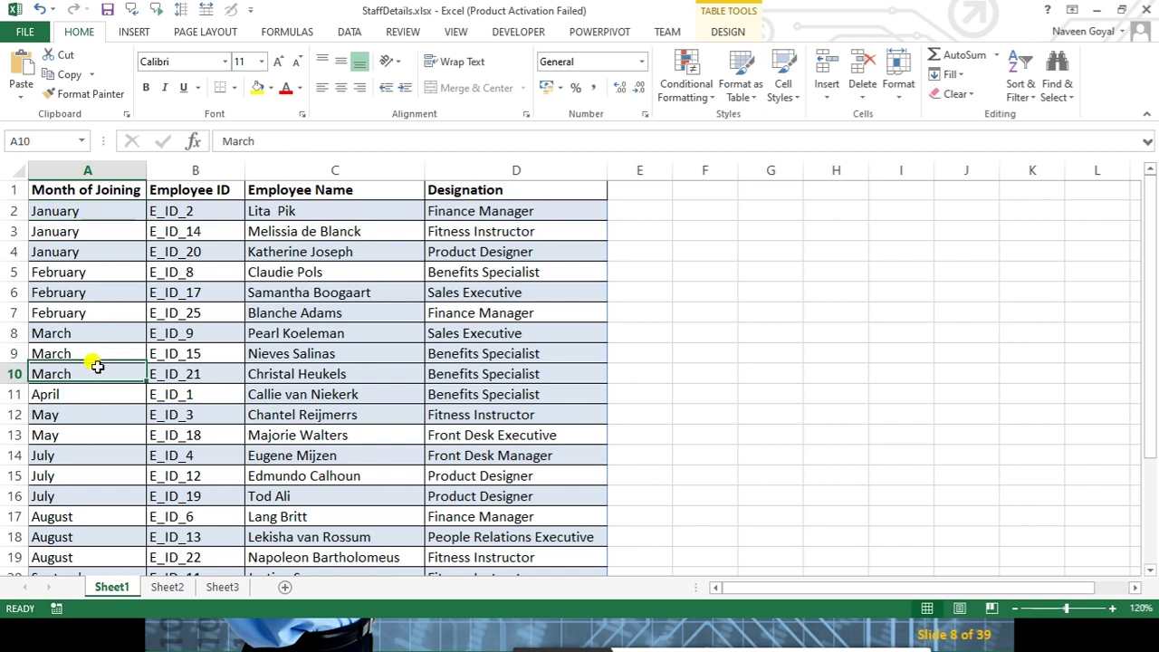
click(110, 290)
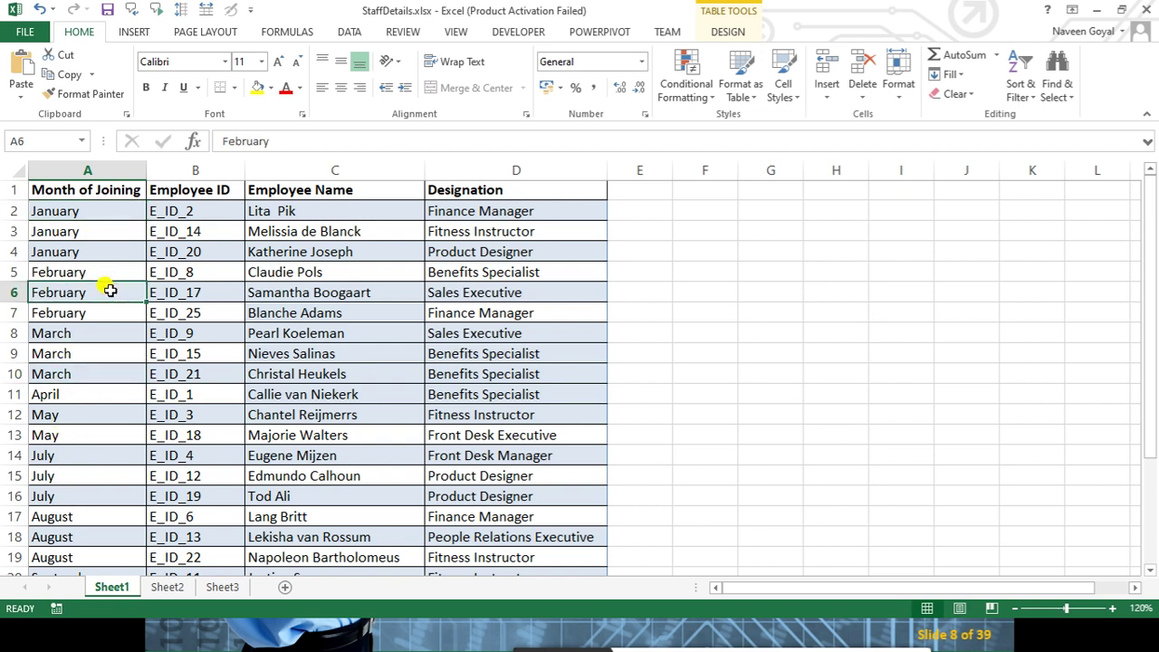
key(ctrl+a)
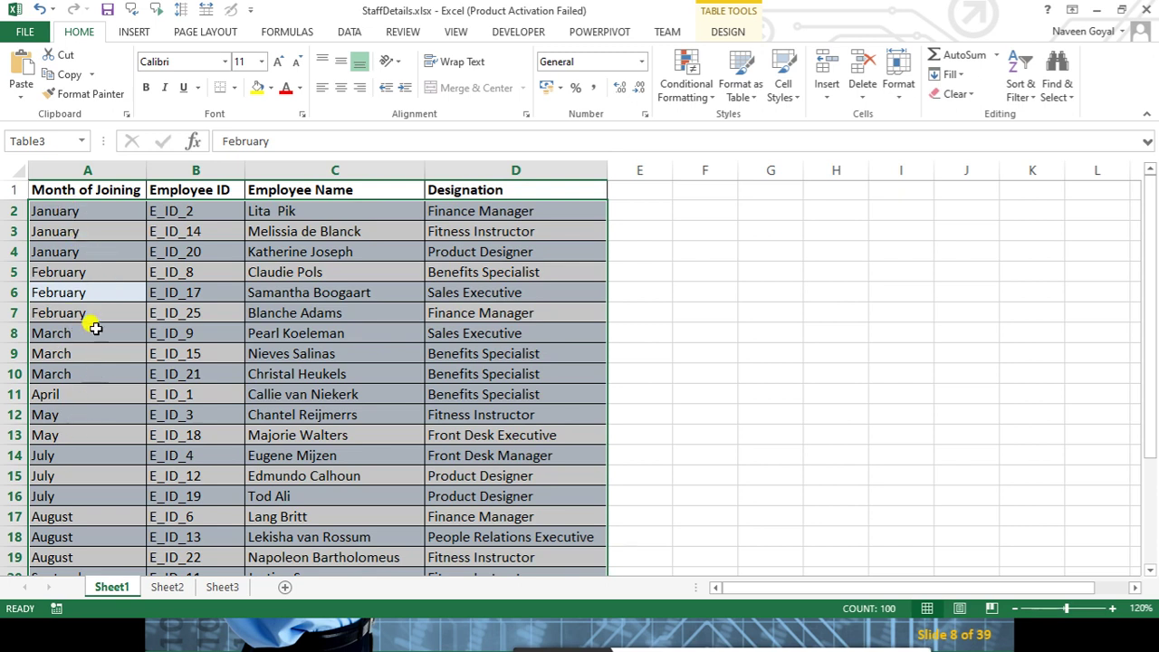
Sort the staff table by Employee Name, A to Z
click(181, 272)
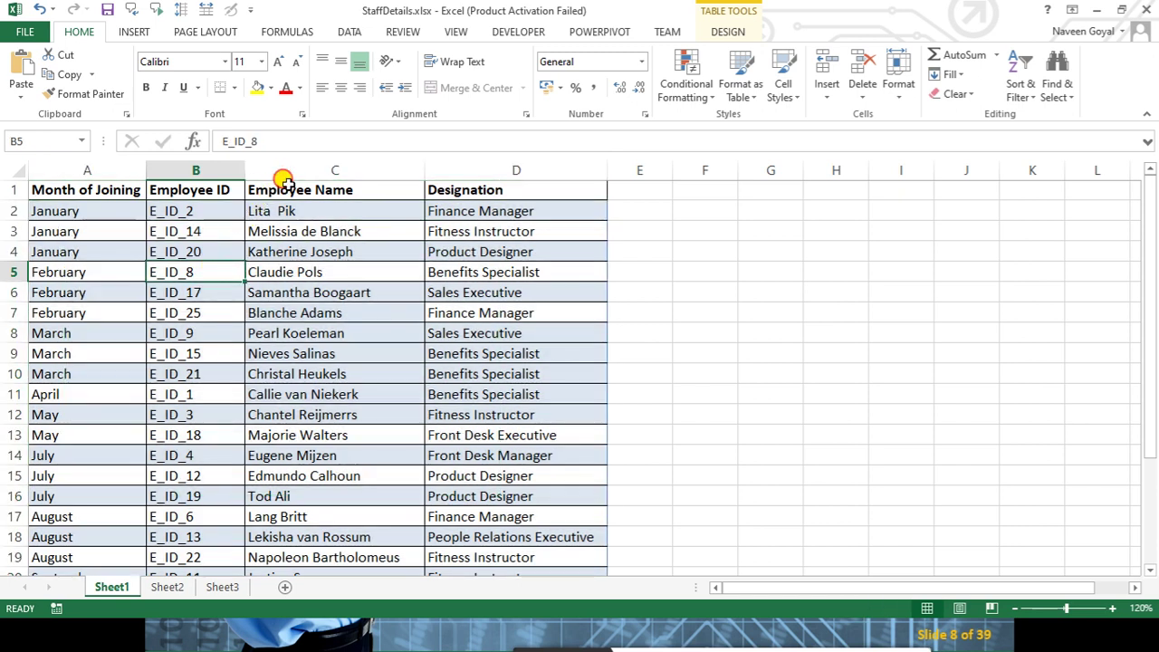
click(277, 185)
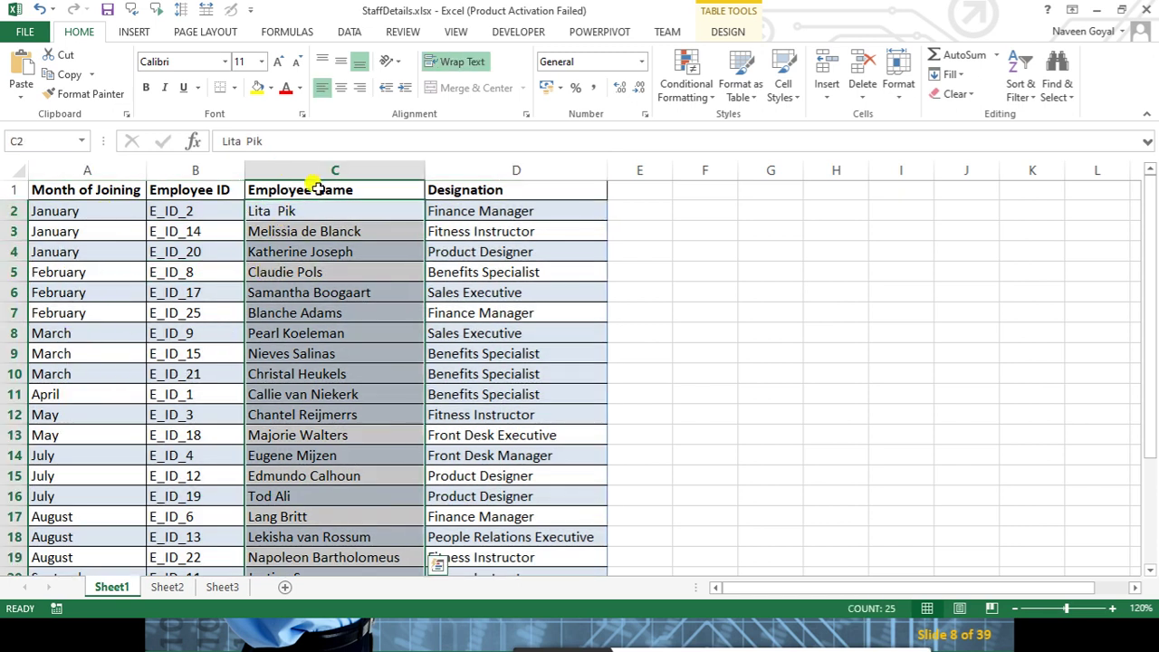
click(312, 185)
click(1016, 91)
click(1073, 115)
Sort the staff table by Month of Joining, A to Z
drag(80, 210, 73, 548)
click(134, 355)
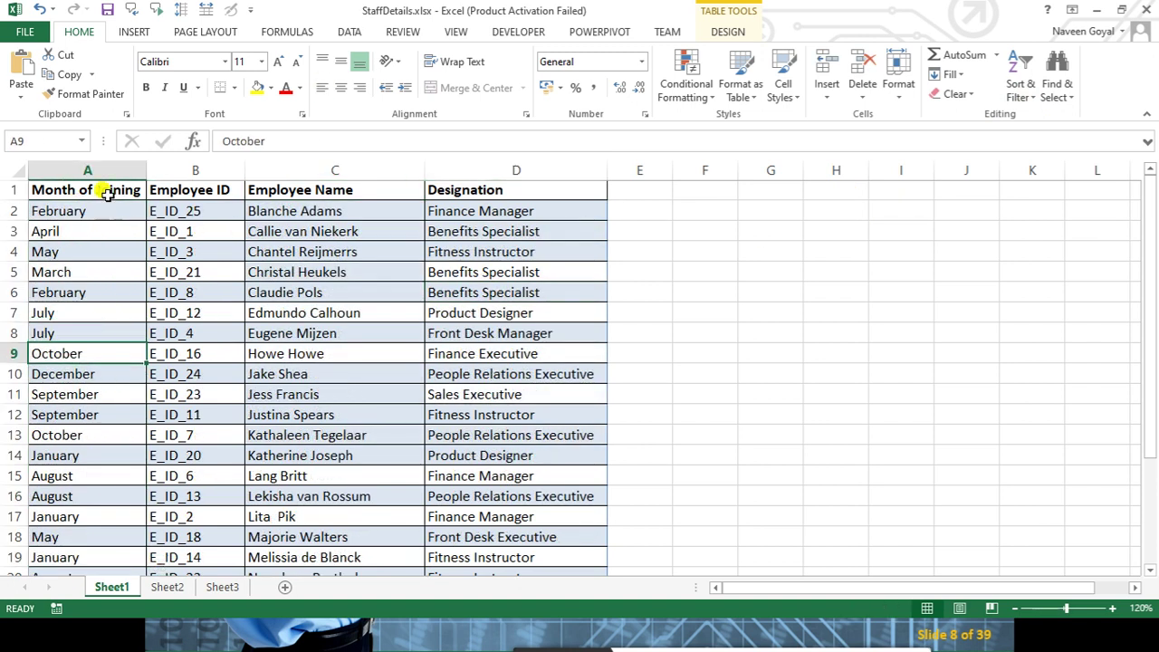
click(120, 188)
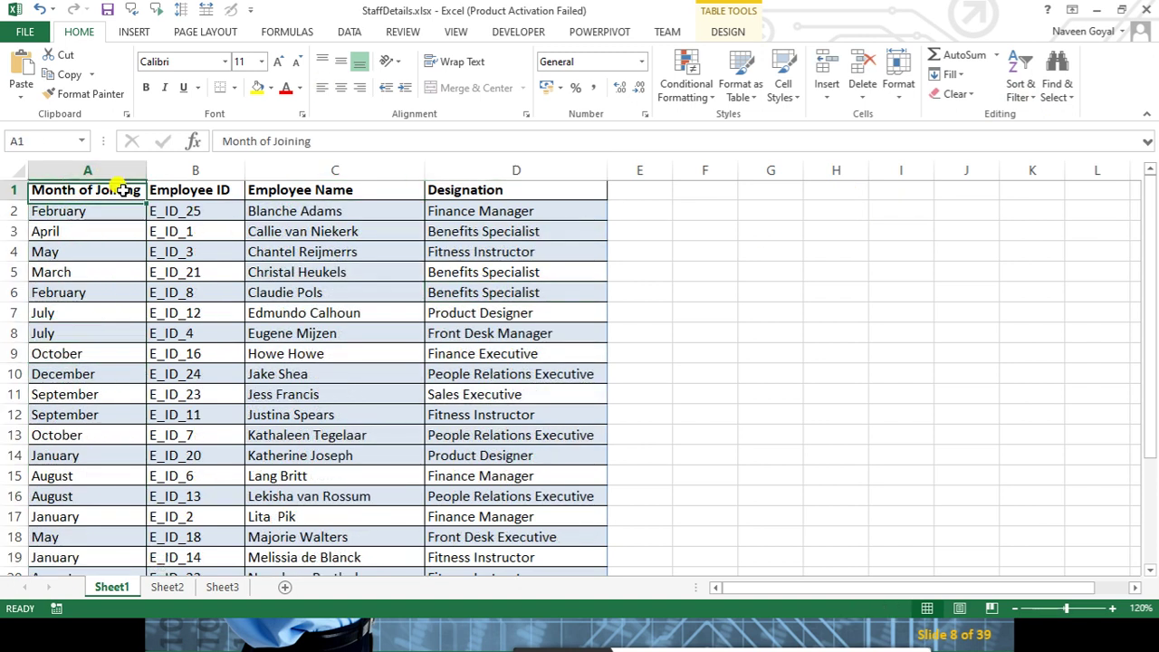
click(1020, 91)
click(1037, 115)
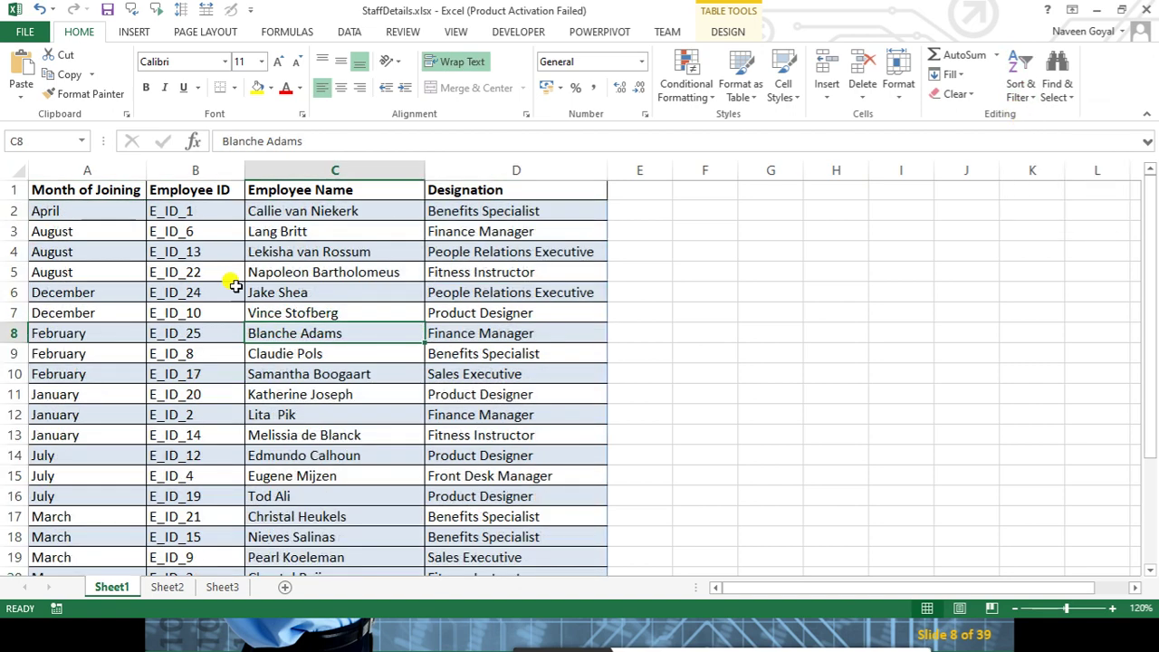
Select the whole staff table from A2 with Ctrl+Shift+End
drag(94, 210, 34, 414)
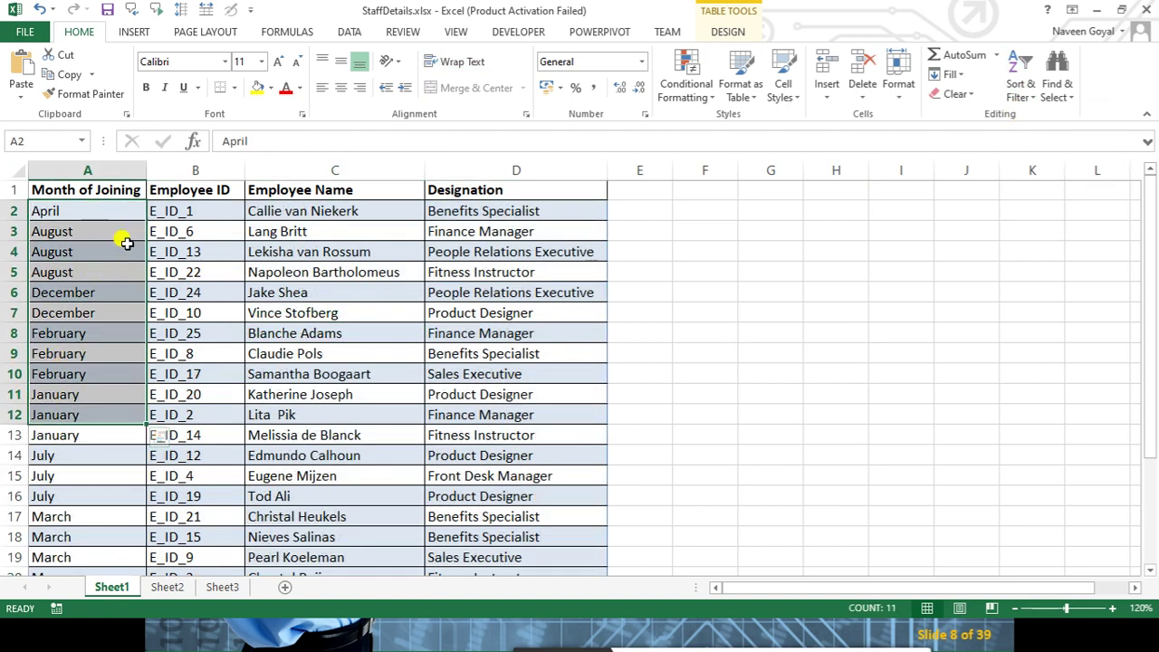
click(100, 467)
click(91, 212)
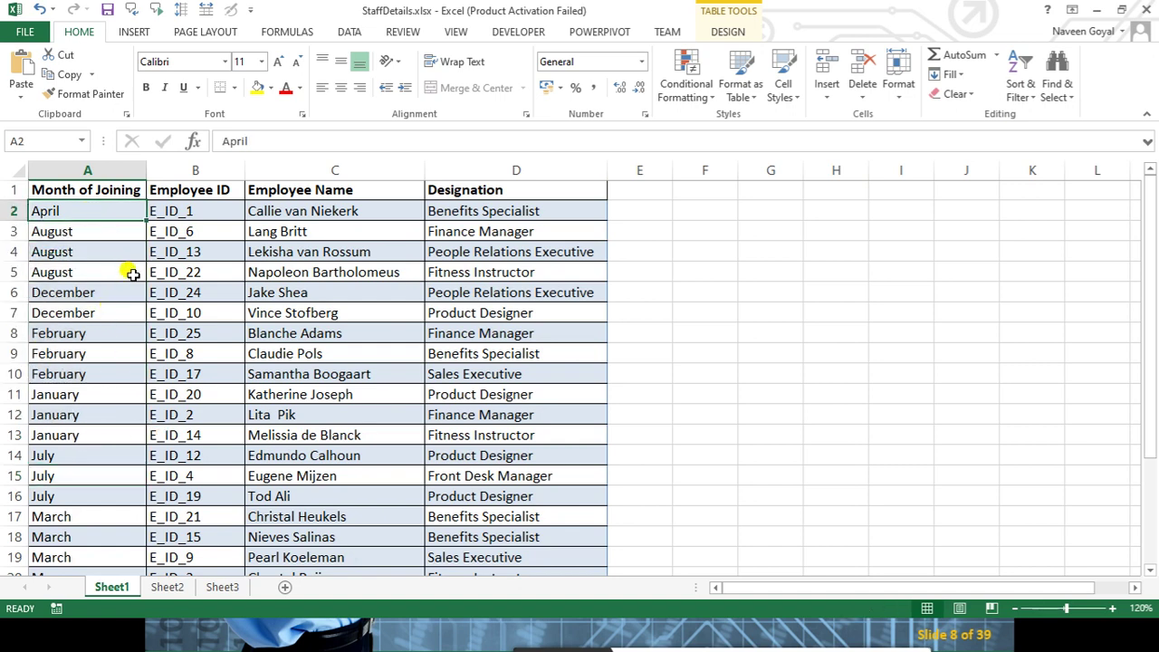
key(ctrl+shift+End)
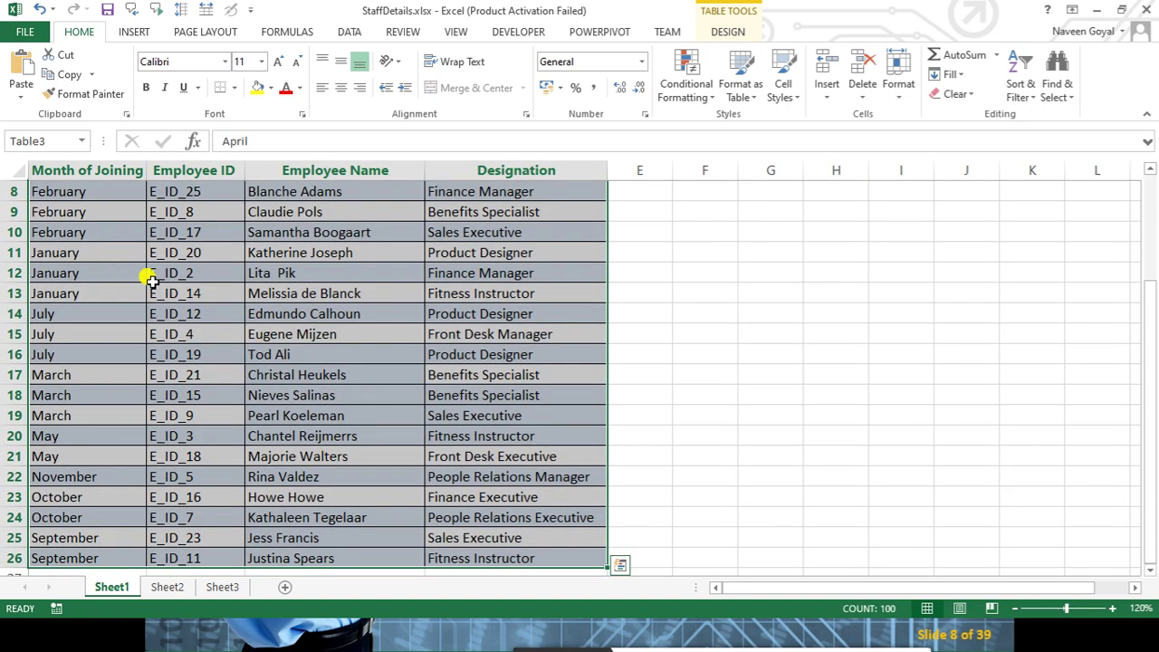
scroll(393, 380, up, 2)
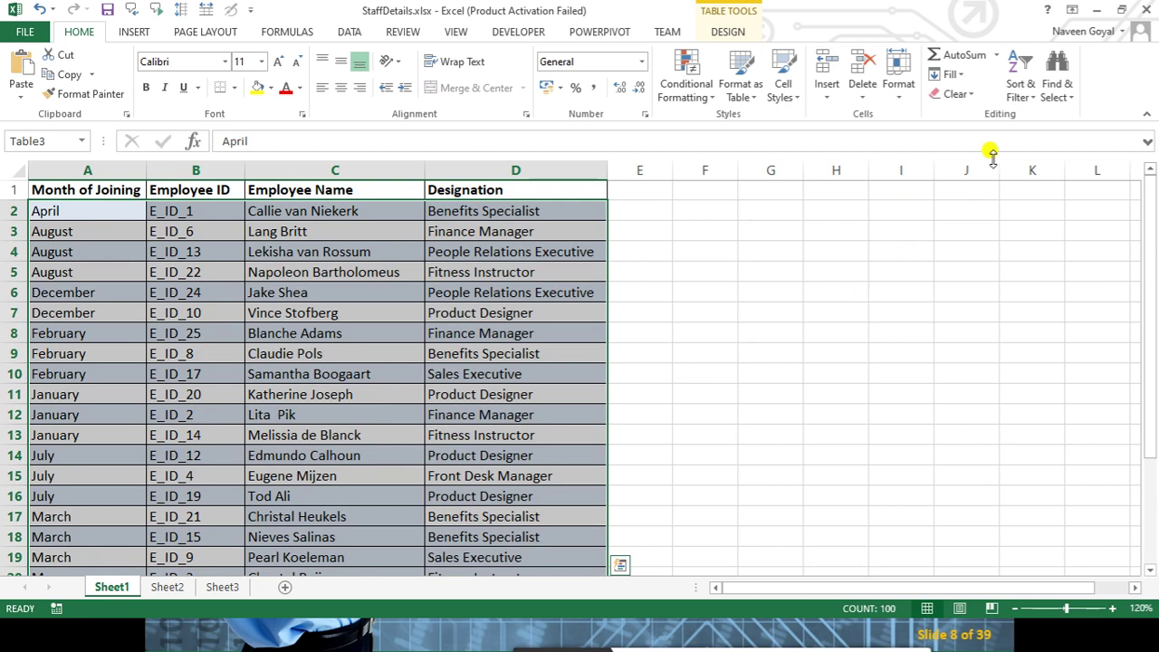
In Custom Sort, keep Month of Joining as the sort column and choose Custom List as the order
click(1028, 98)
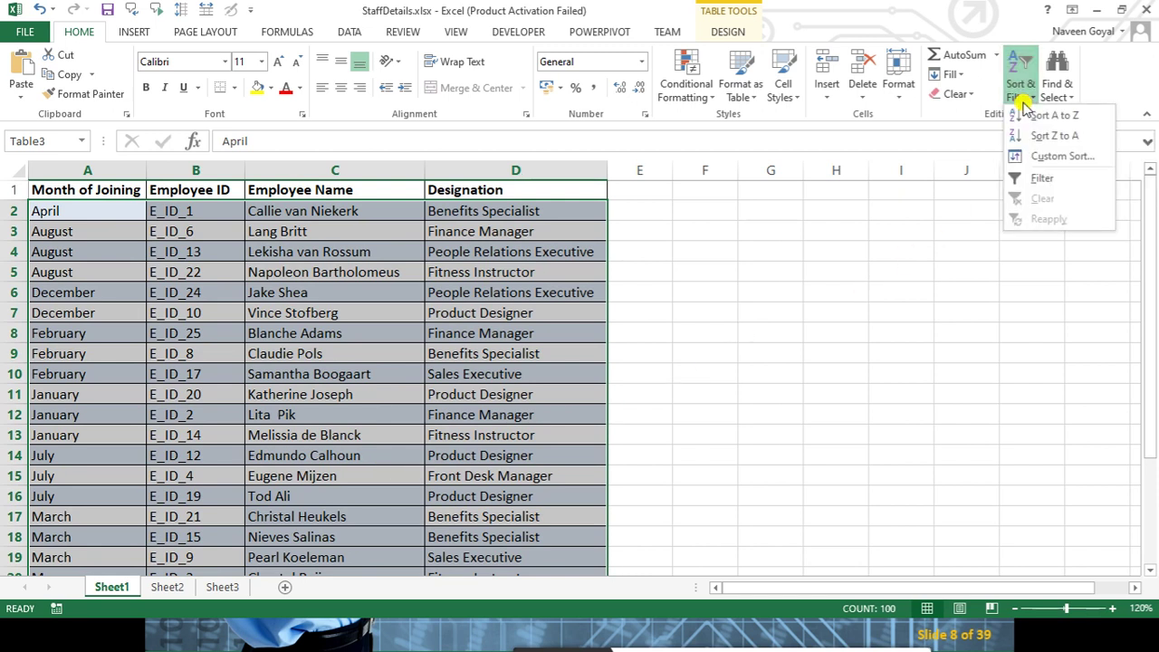
click(1053, 158)
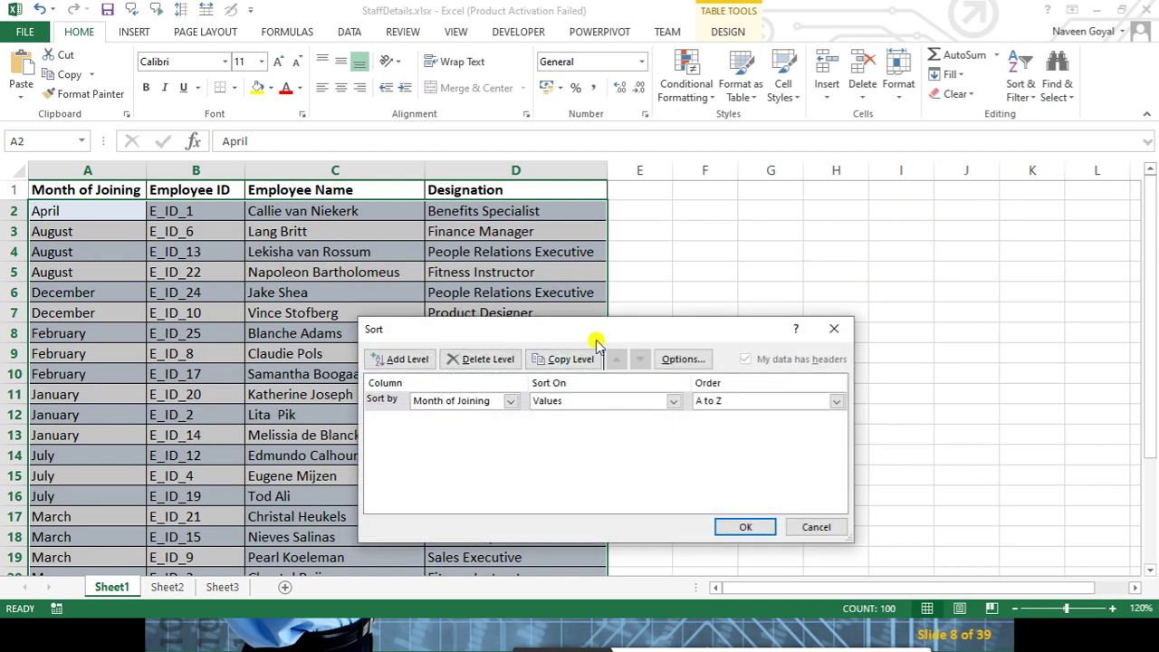
drag(602, 329, 653, 310)
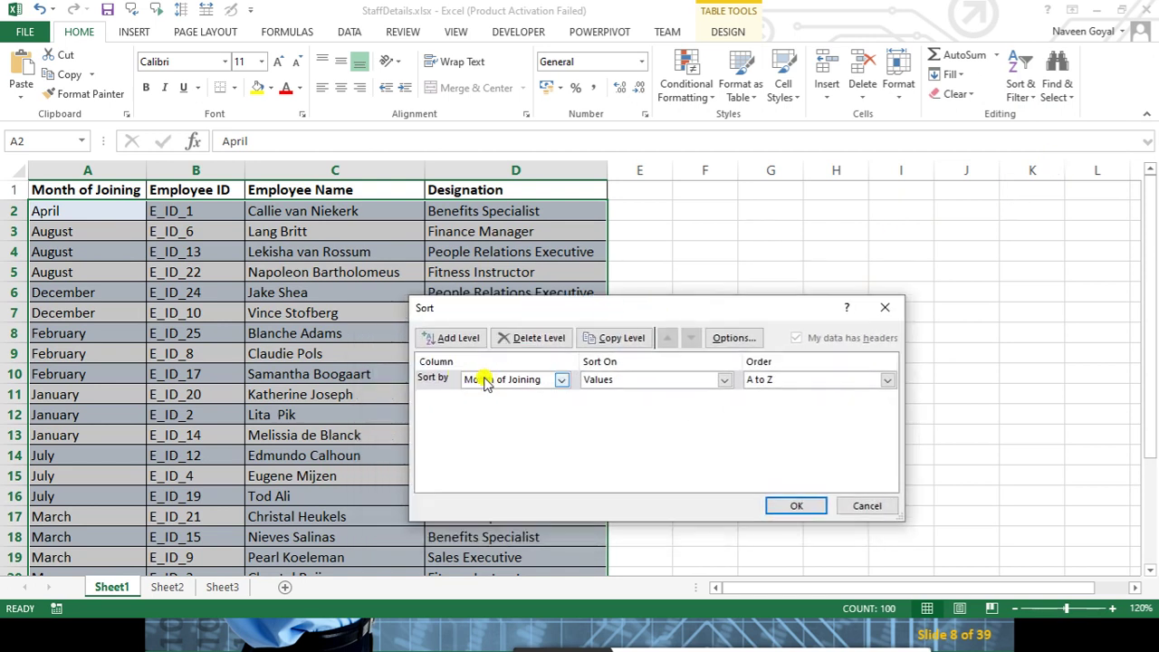
click(484, 380)
click(489, 397)
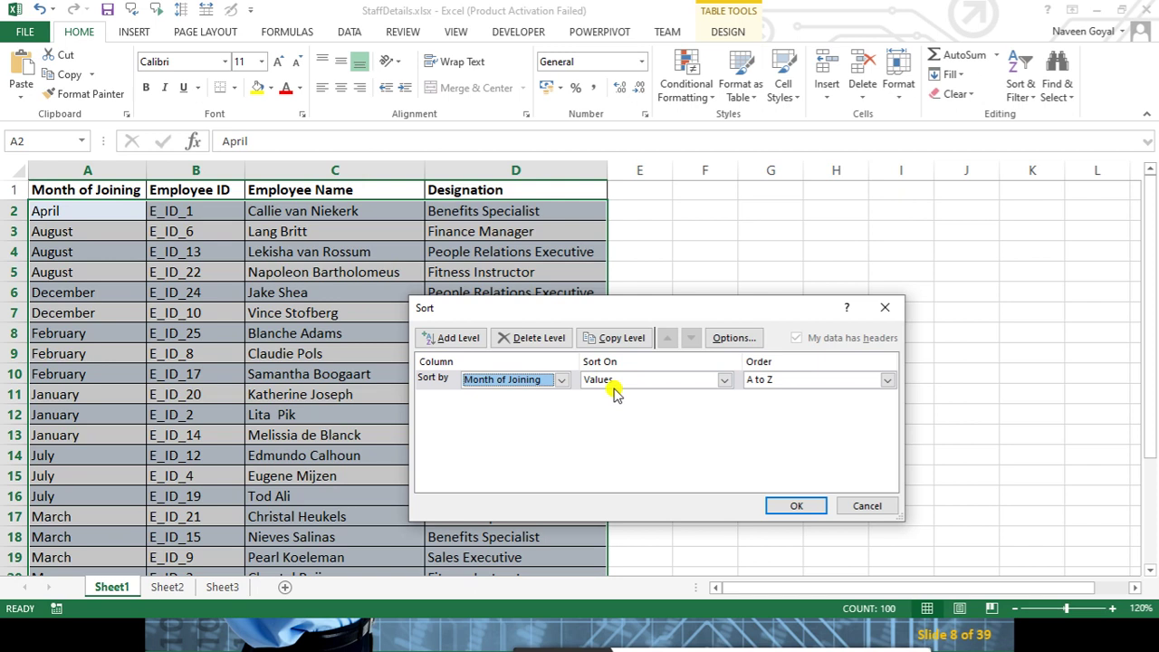
click(778, 382)
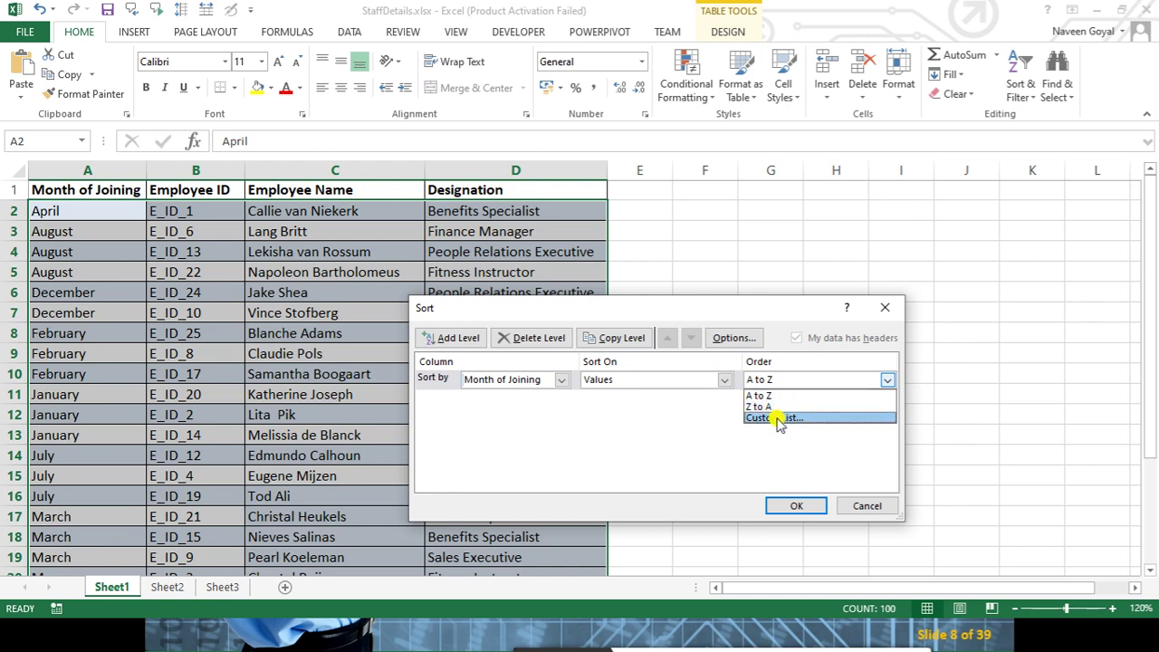
click(777, 419)
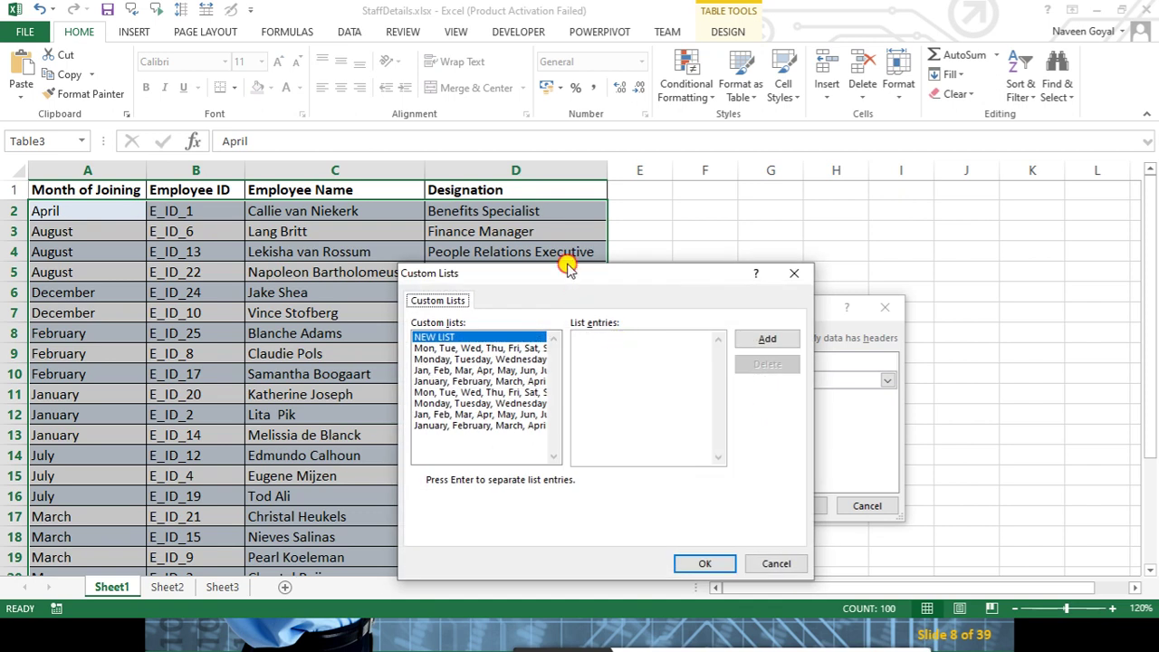
Apply the January–December custom list as the Month of Joining sort order
drag(584, 279, 751, 262)
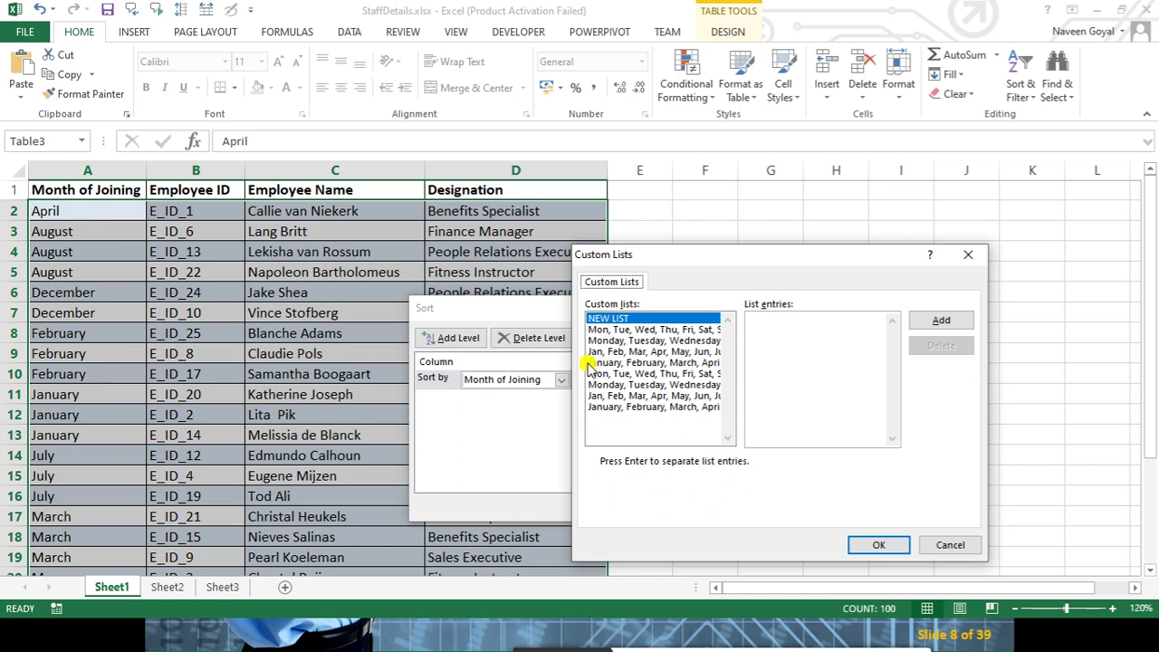
click(613, 364)
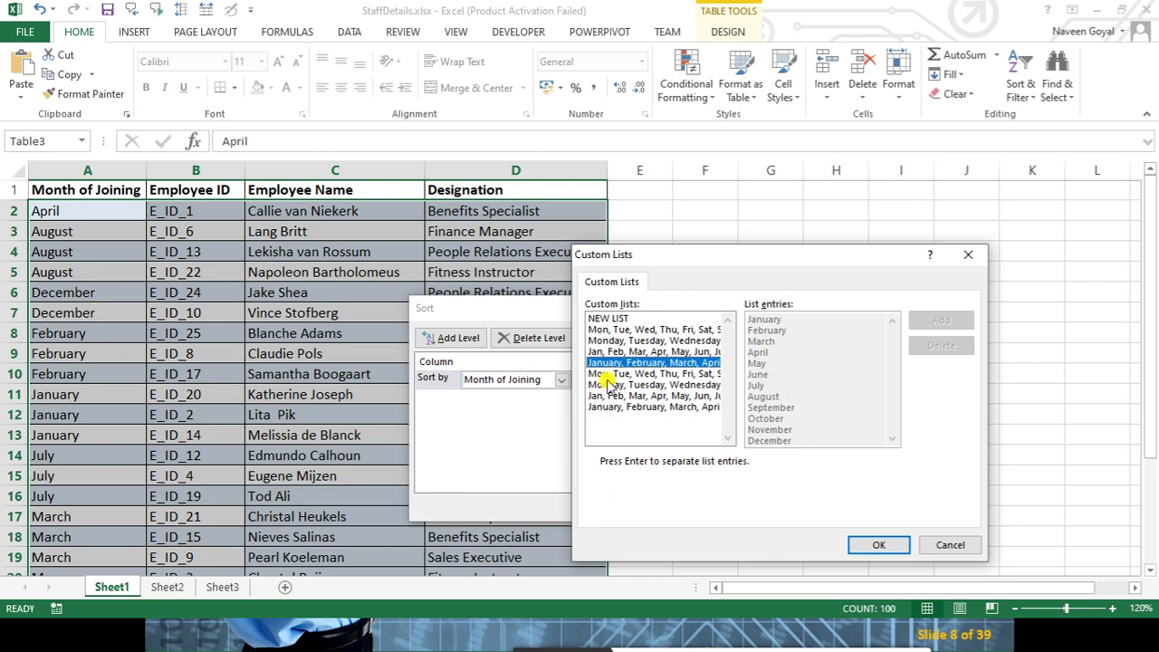
click(879, 545)
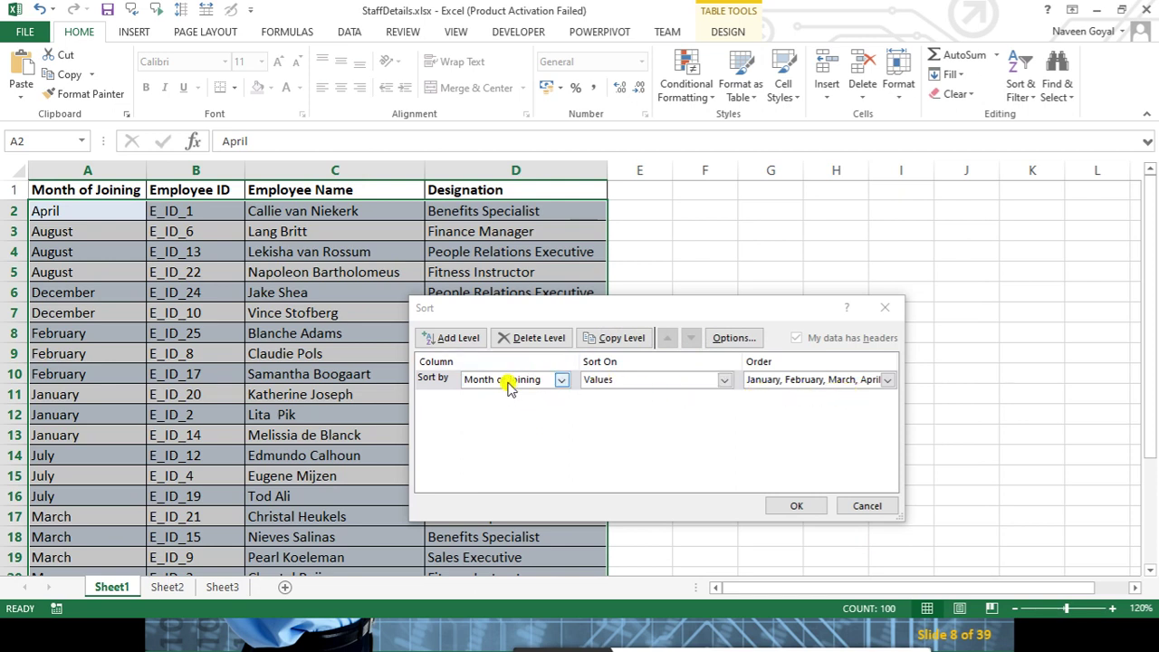
click(793, 506)
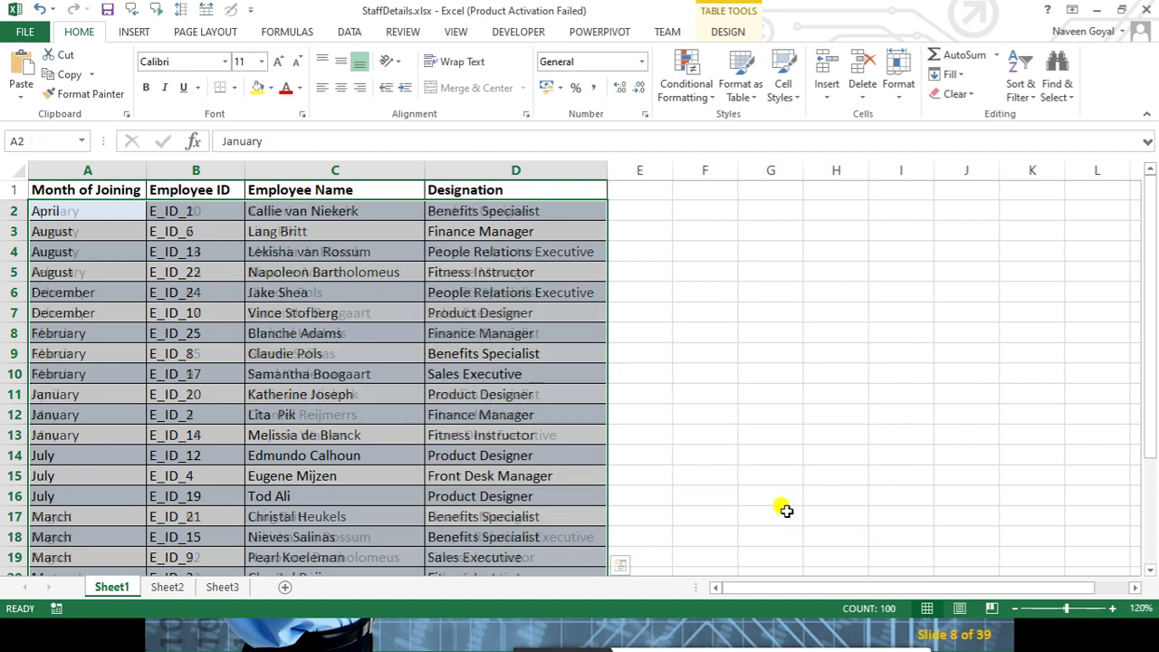
drag(87, 218, 84, 475)
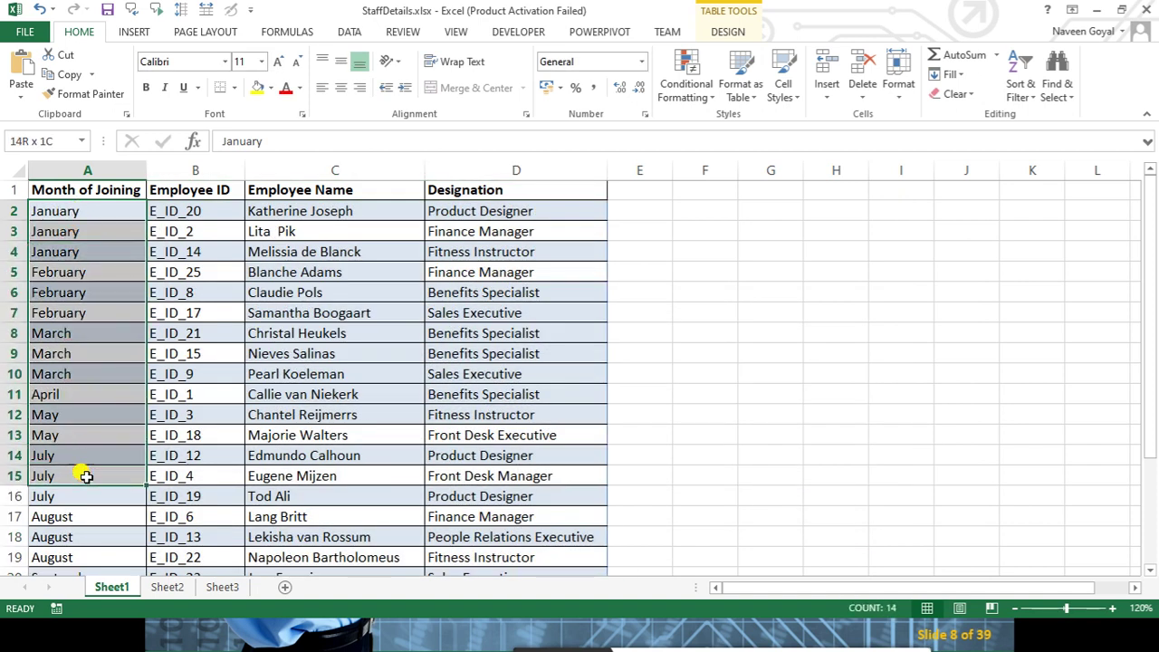
click(226, 409)
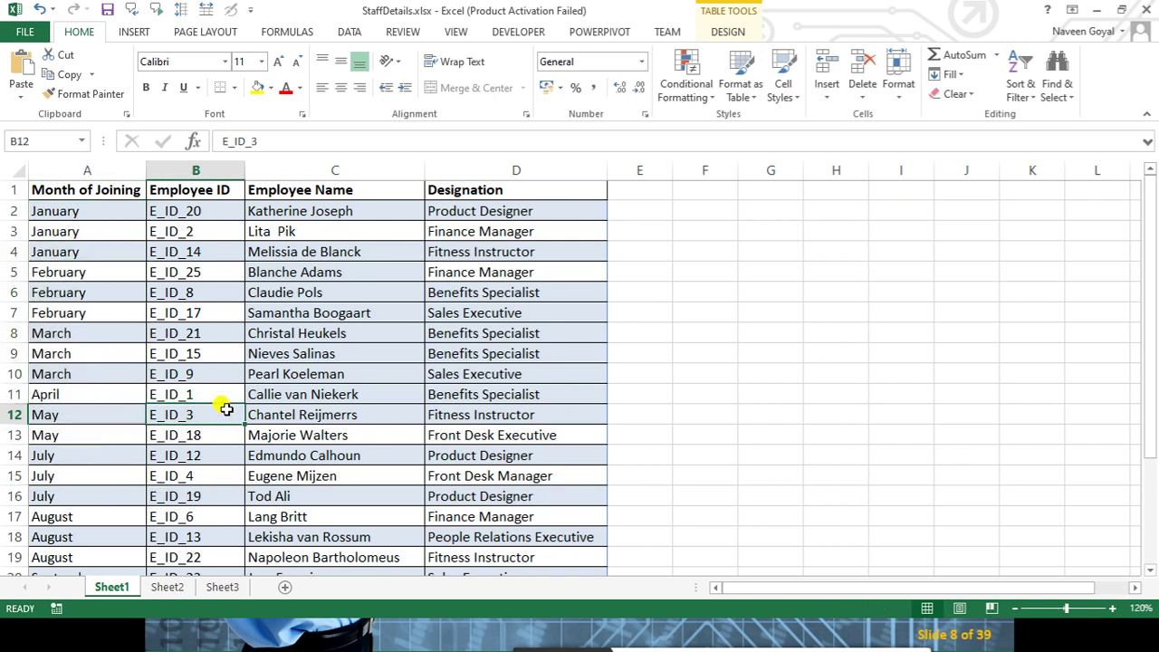
On Sheet2, sort the student table by RollNo ascending
click(172, 589)
click(300, 504)
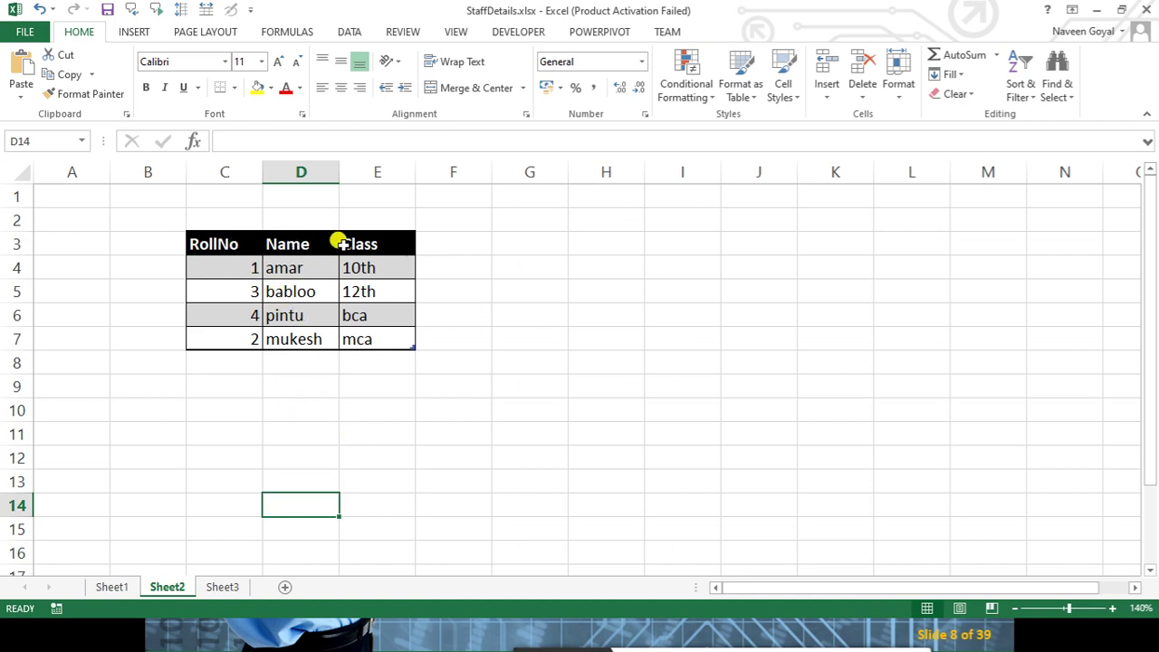
drag(220, 269, 350, 339)
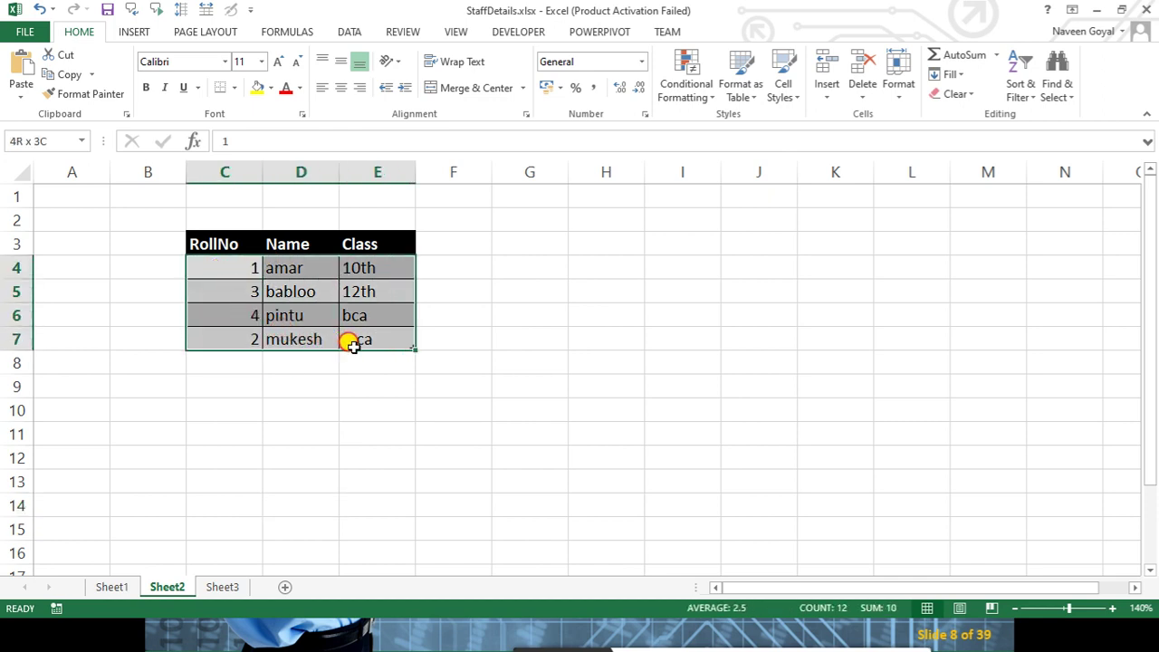
click(371, 413)
click(225, 244)
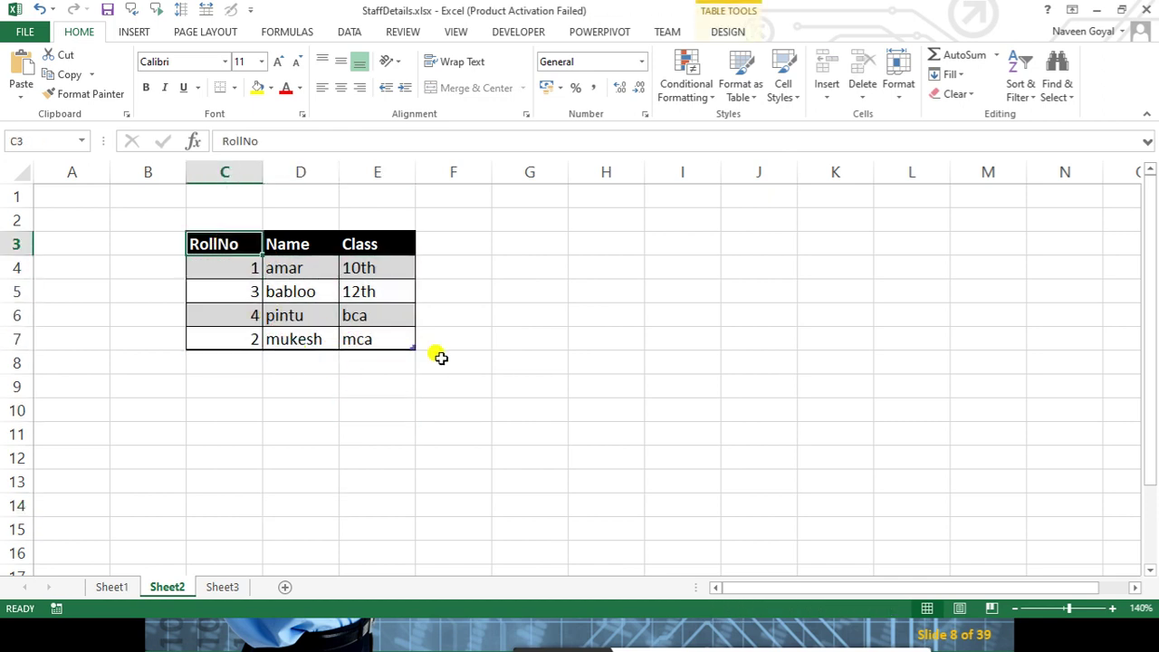
click(1019, 90)
click(1041, 114)
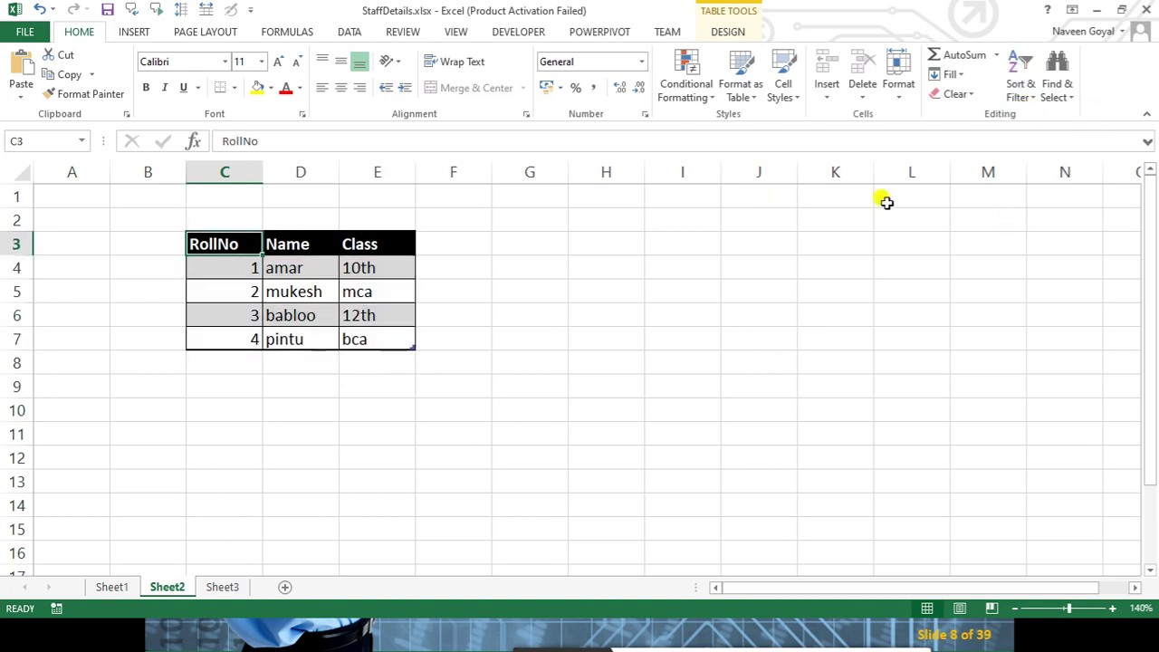
Sort the students by Name A to Z, then point out the Class values
click(311, 247)
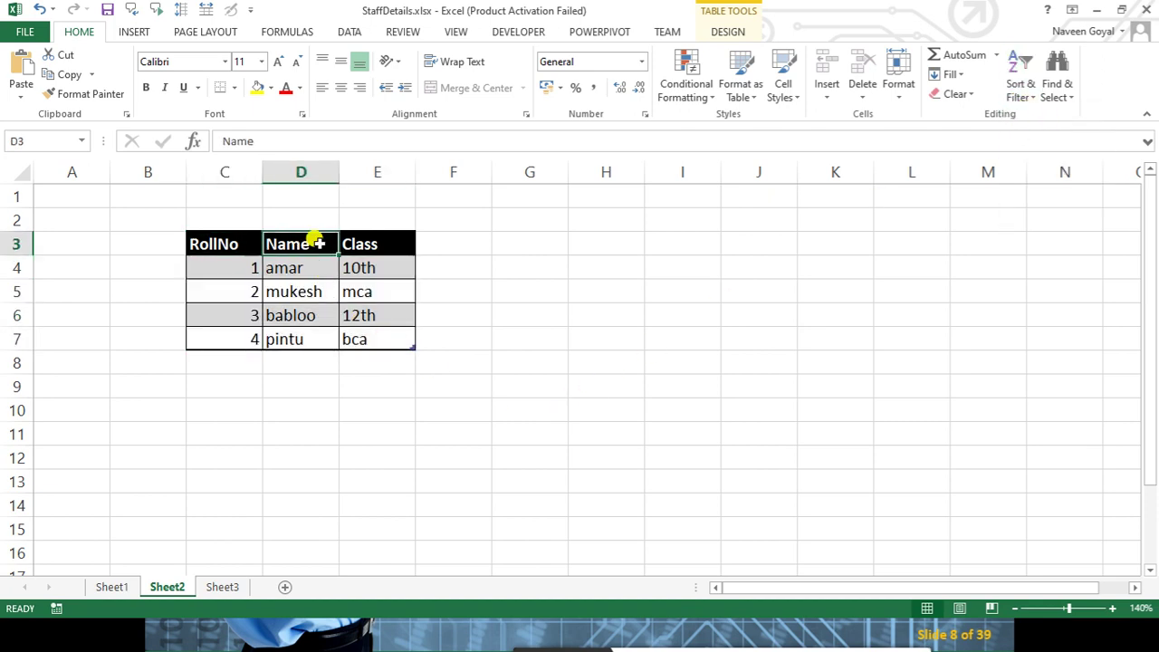
click(1019, 106)
click(1024, 115)
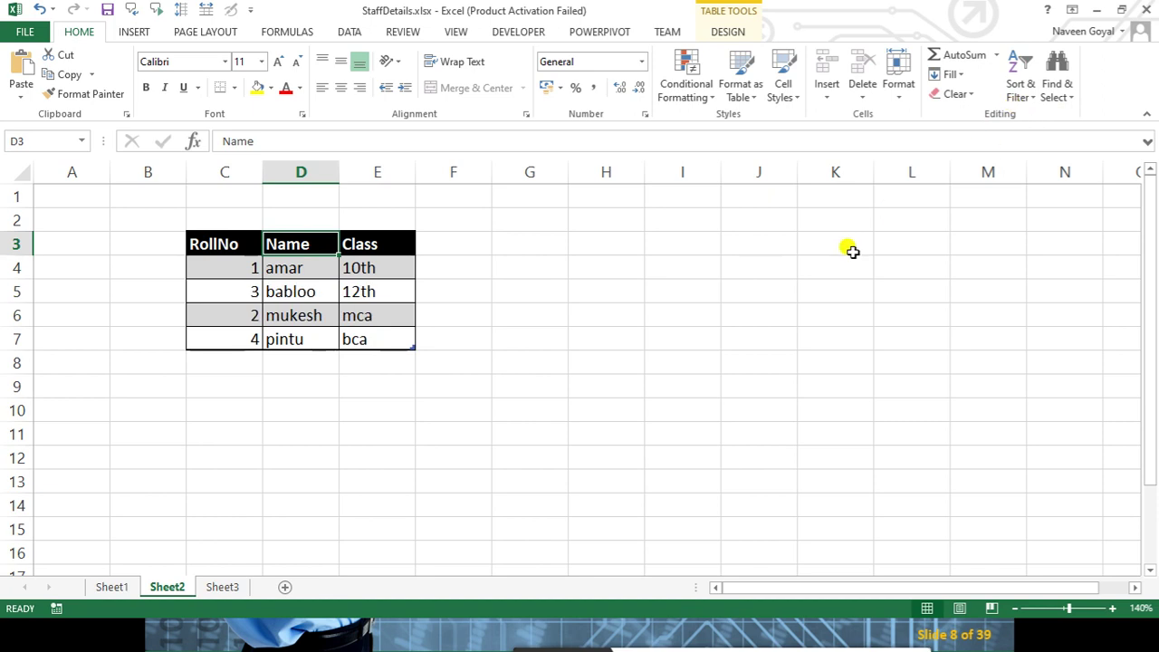
click(658, 359)
click(385, 235)
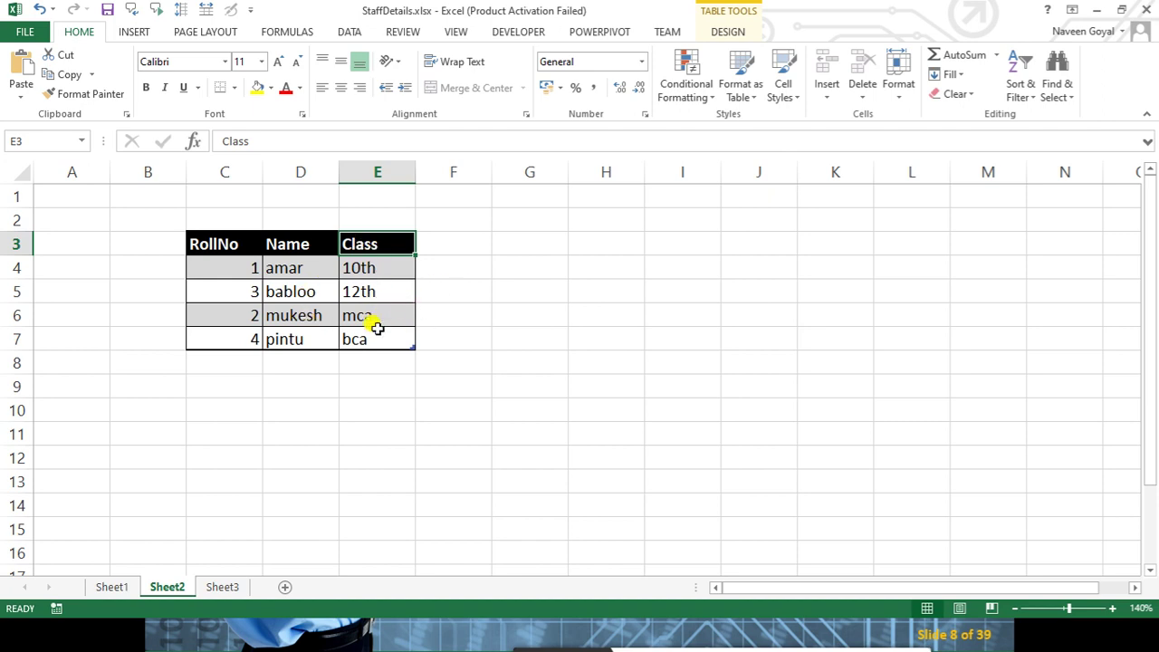
click(386, 268)
Point out the 12th, mca and bca values in the Class column
click(389, 300)
click(384, 311)
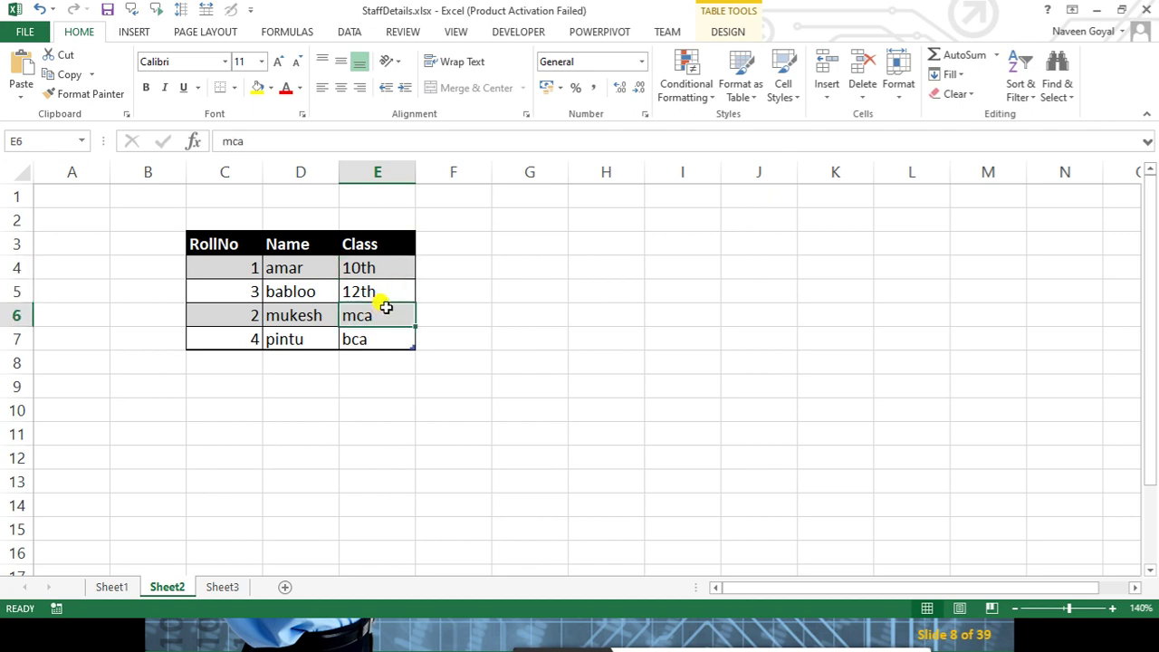
click(395, 337)
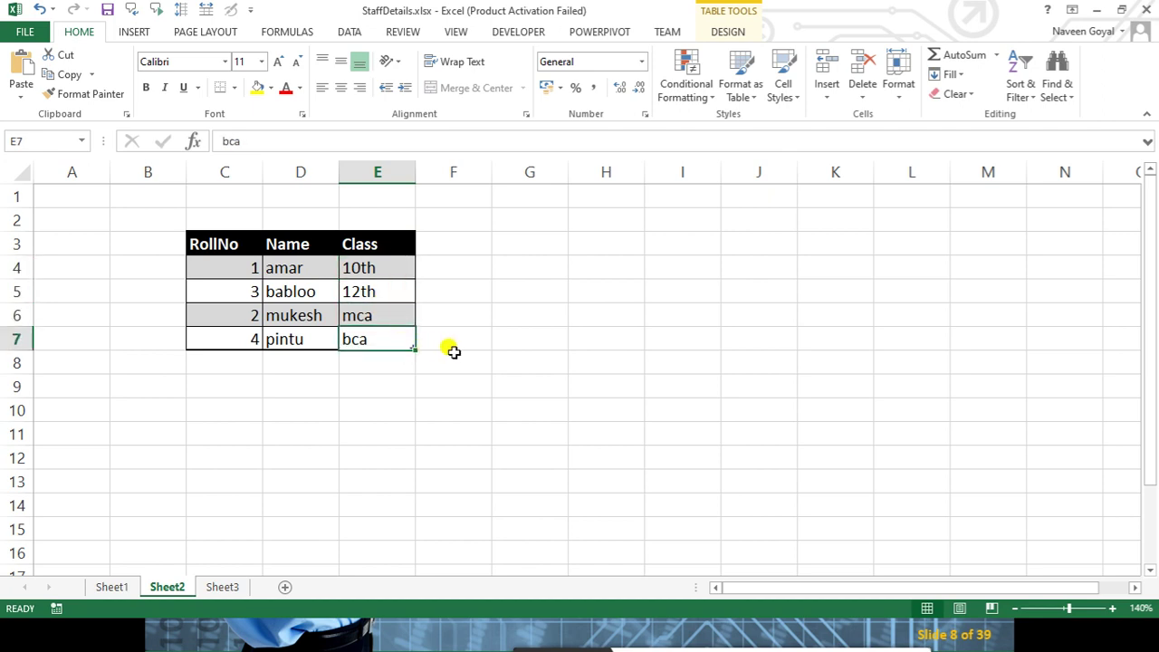
Replace mukesh's Class entry mca with 6th
click(402, 308)
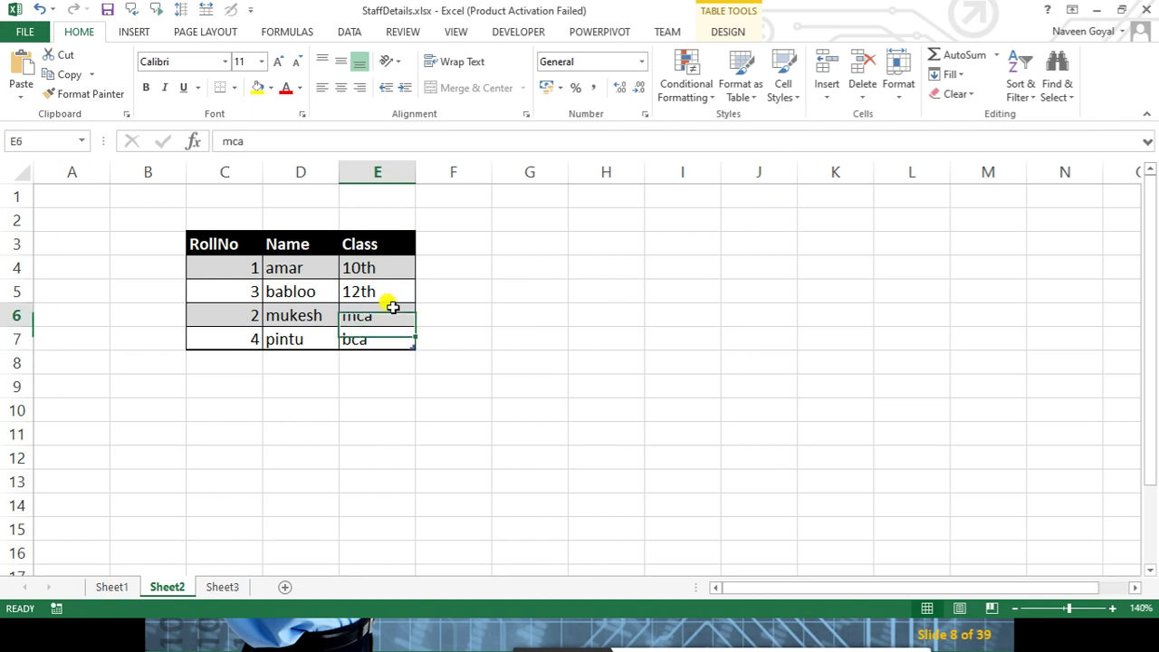
text(6)
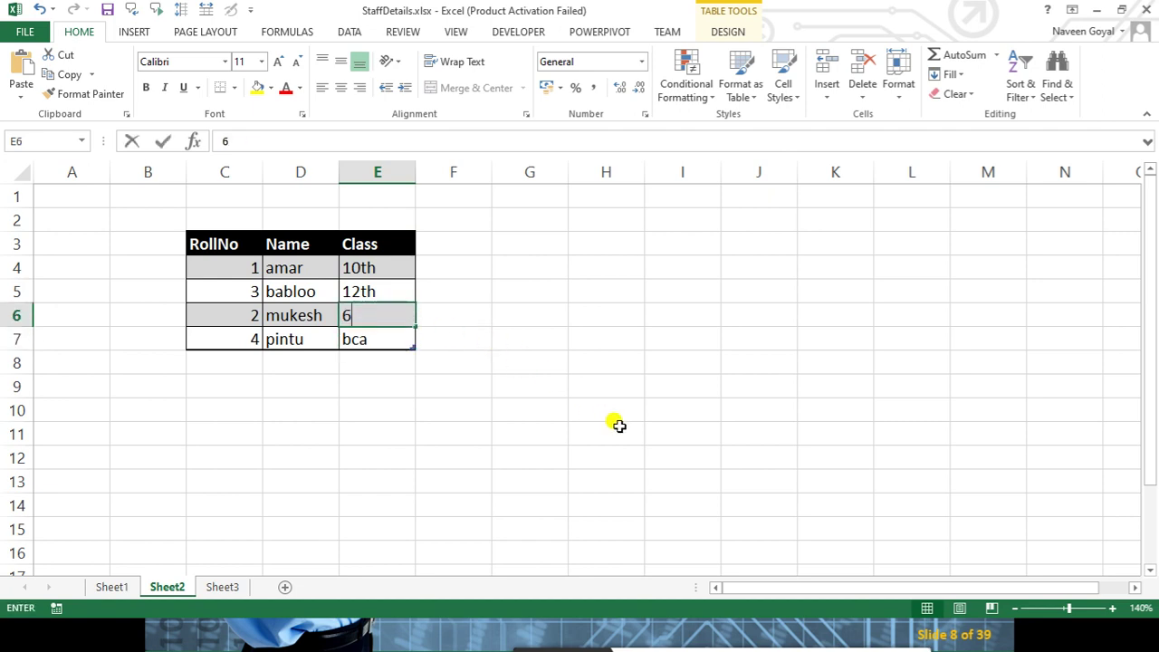
key(Return)
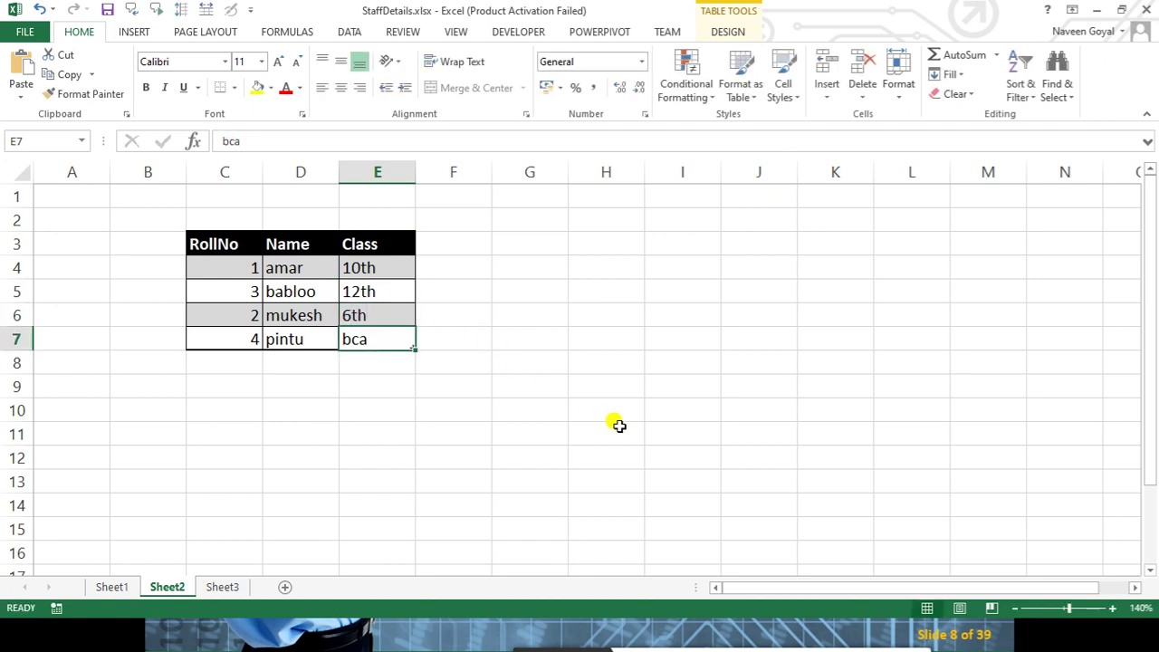
key(Return)
key(Up)
key(Down)
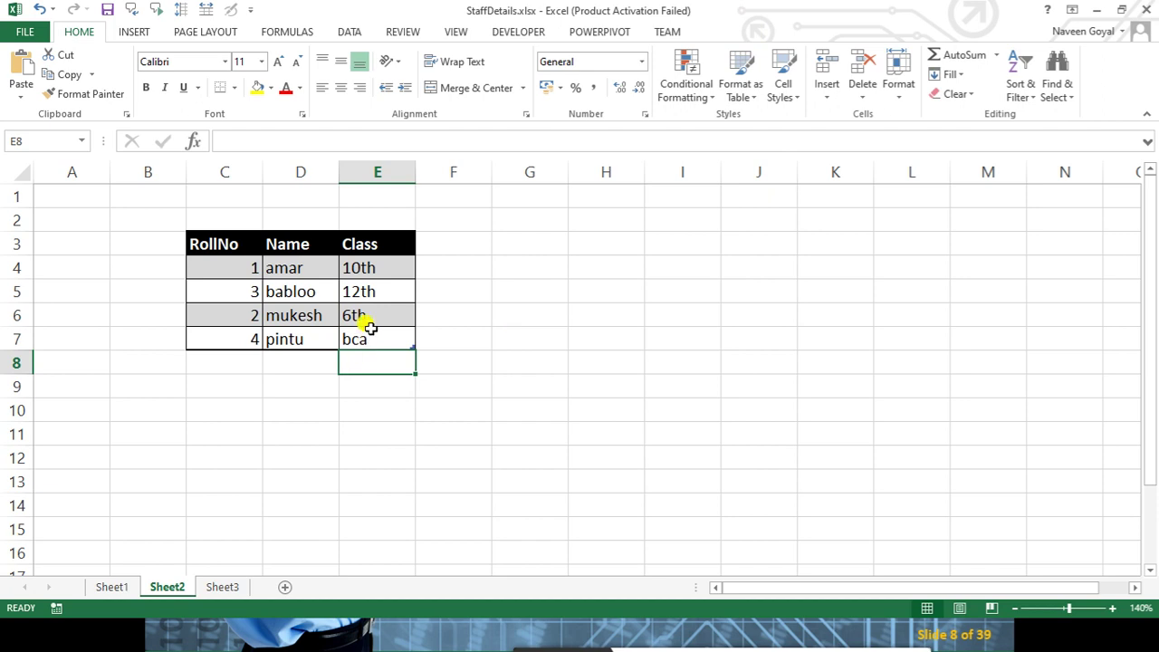
click(387, 254)
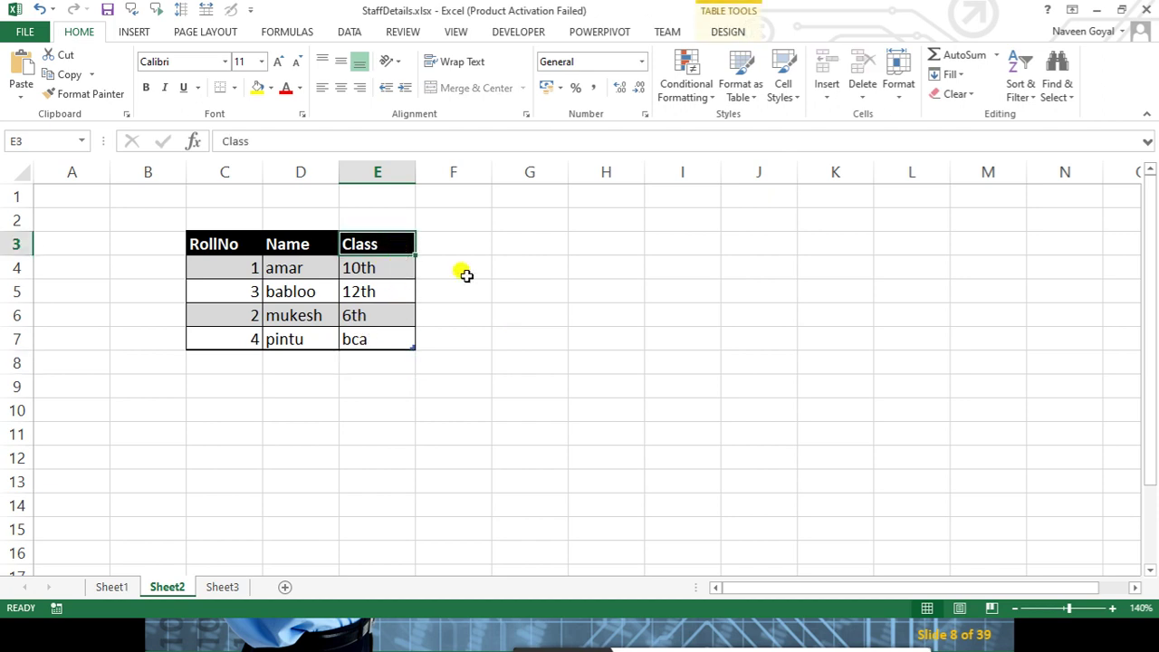
Sort the Class column alphabetically A to Z
click(1020, 86)
click(1033, 116)
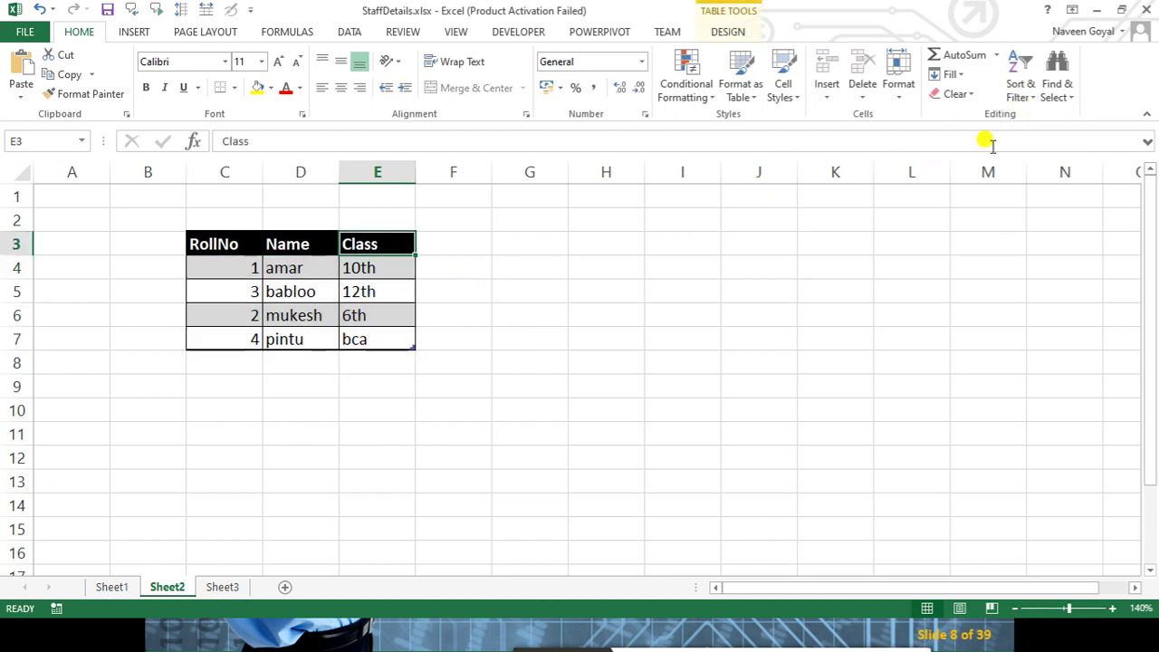
click(505, 311)
Re-sort the student table by Class Z to A and highlight the four Class values
click(374, 267)
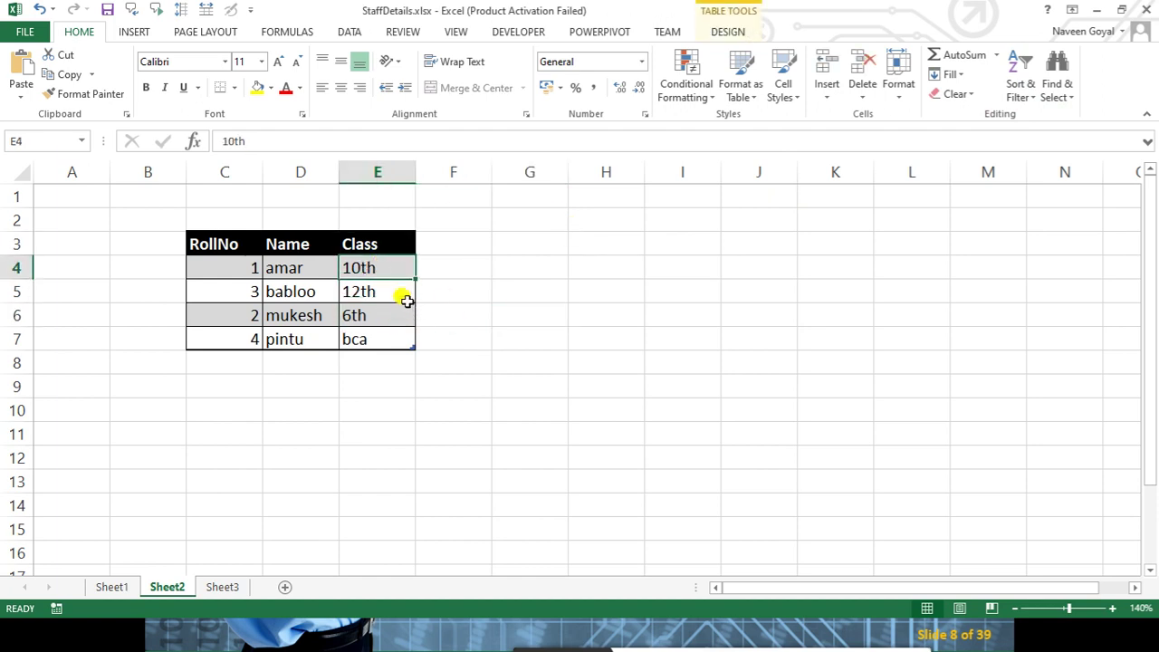
click(1021, 68)
click(1035, 135)
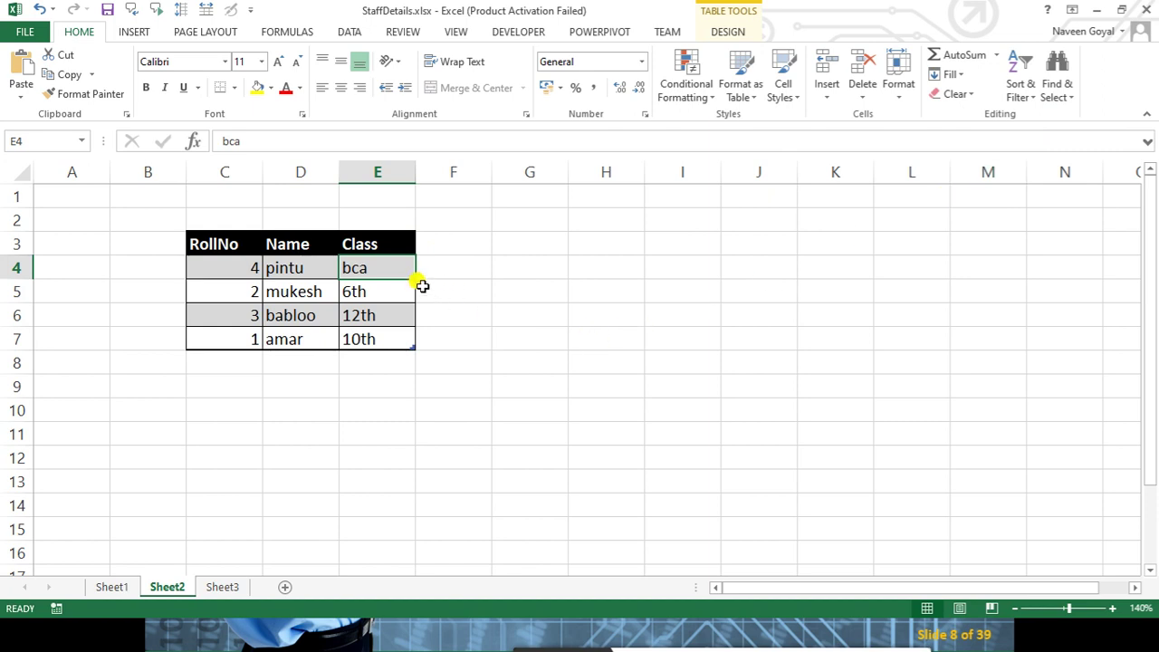
click(384, 293)
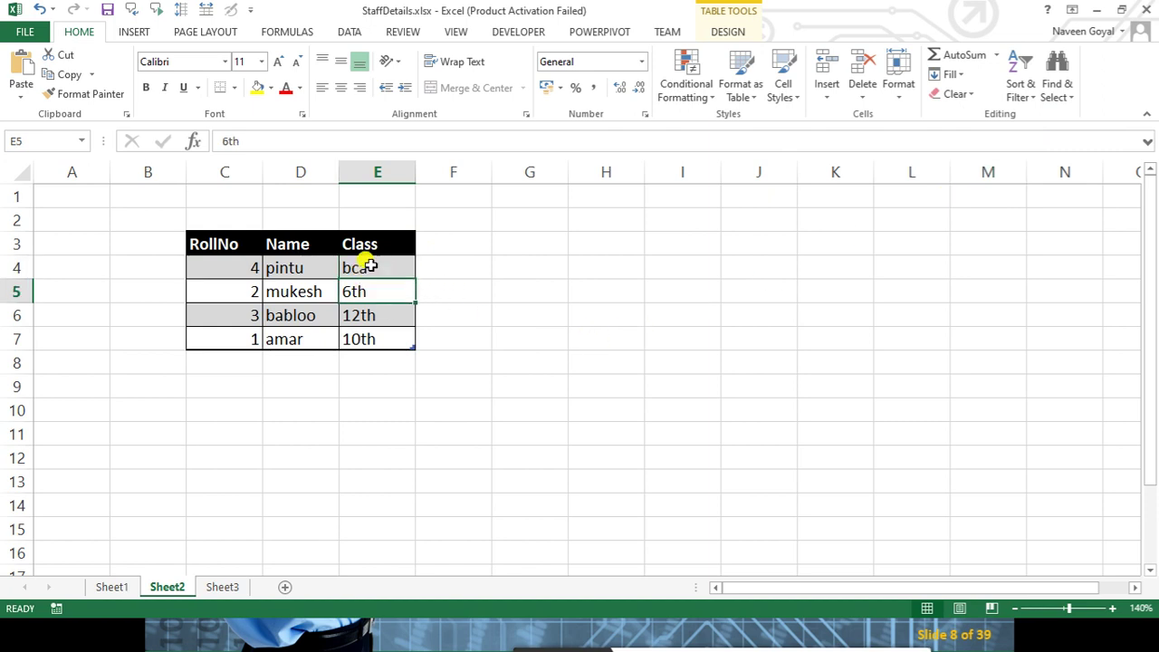
click(377, 319)
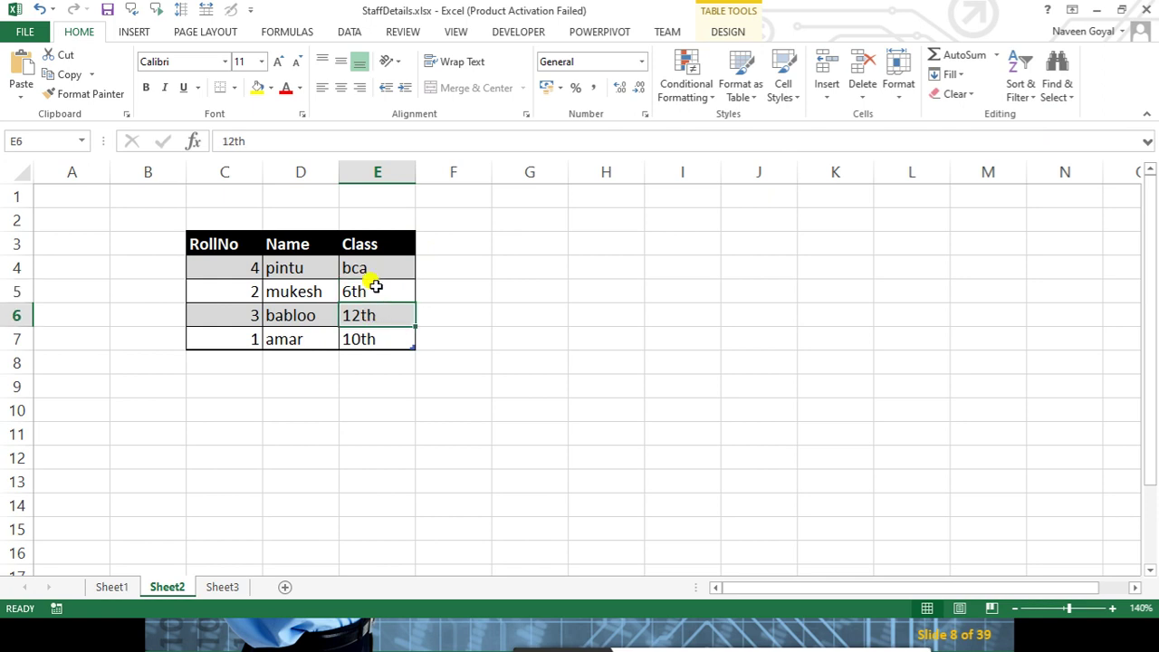
drag(380, 263, 387, 332)
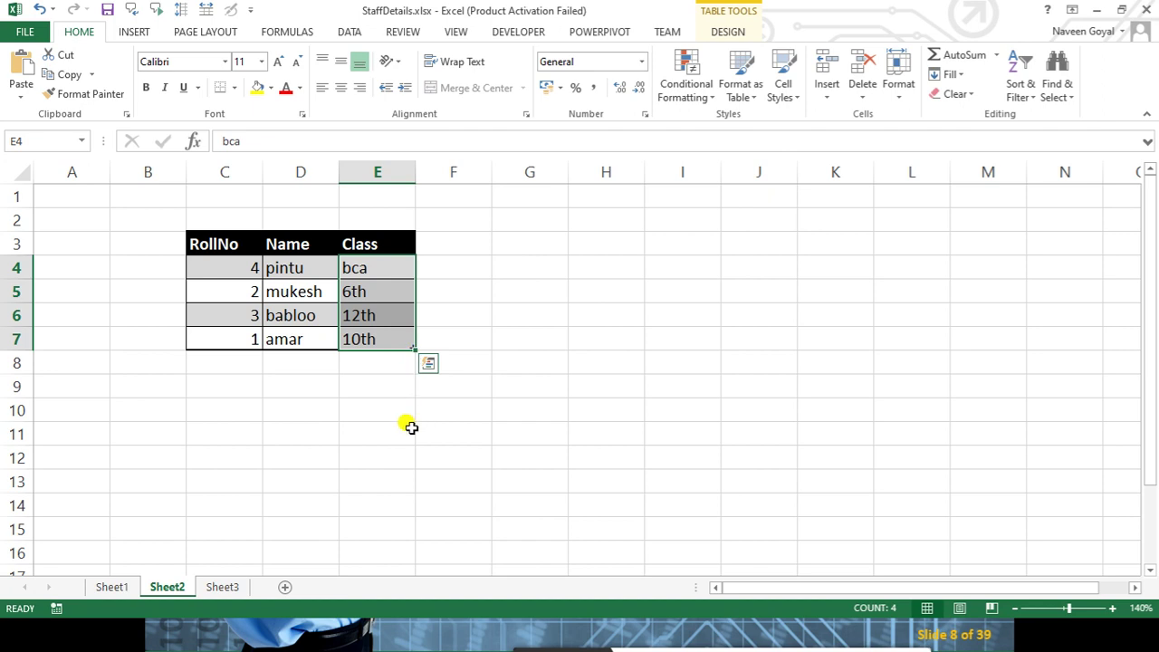
Select the whole student table and choose Class as the Custom Sort column
click(390, 426)
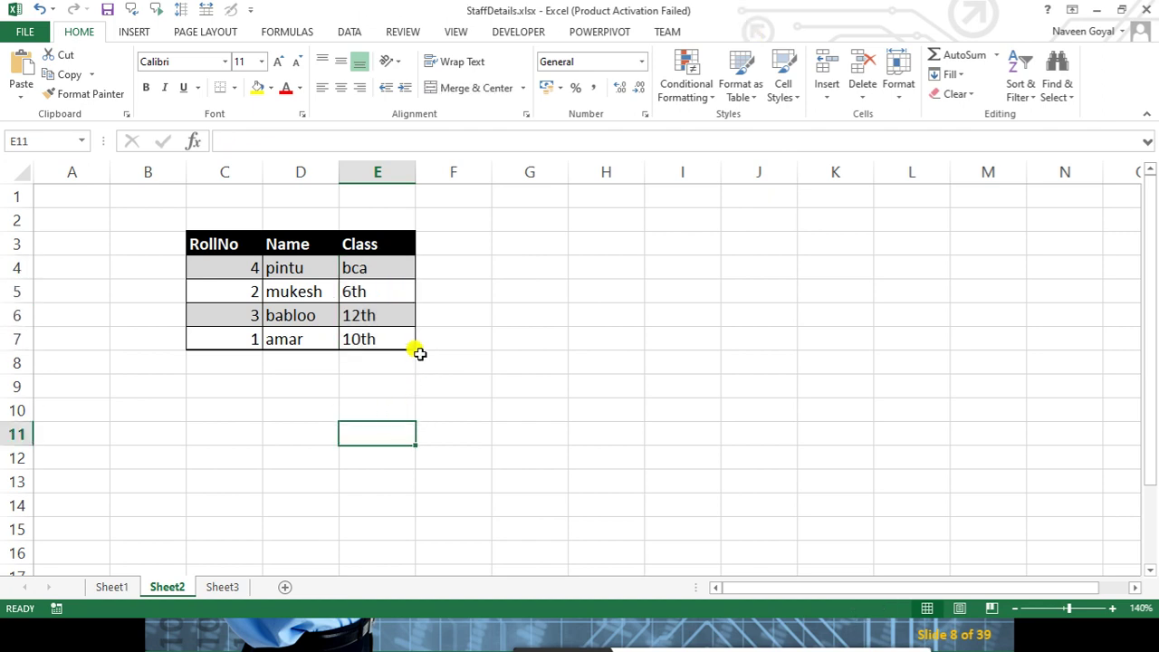
click(388, 263)
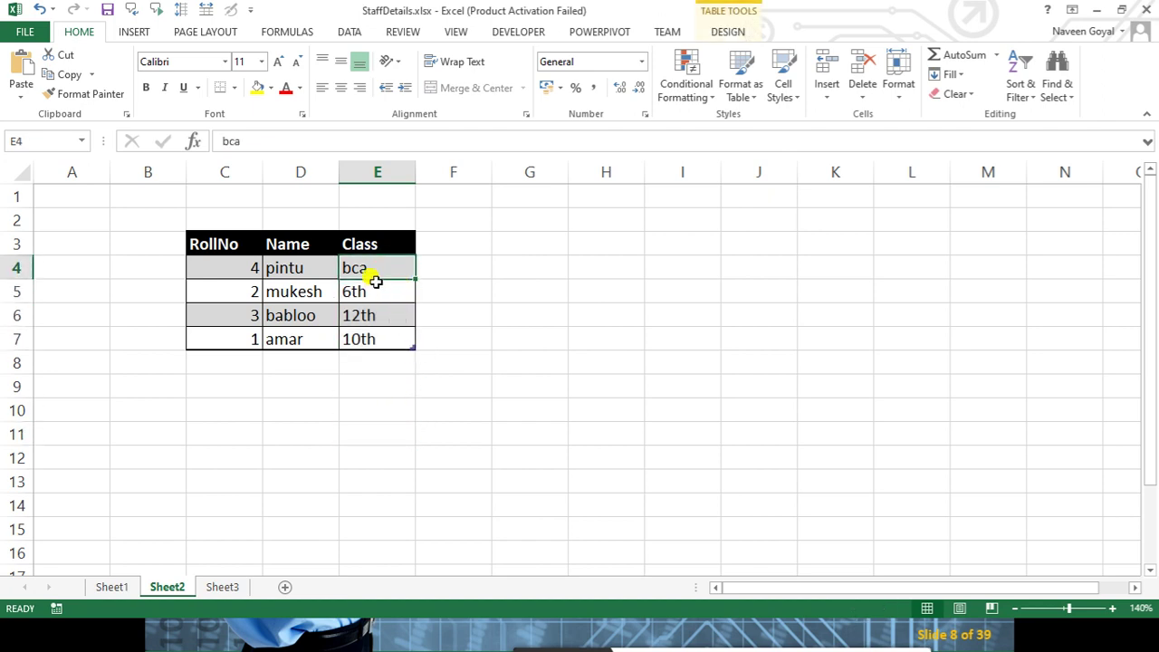
click(296, 286)
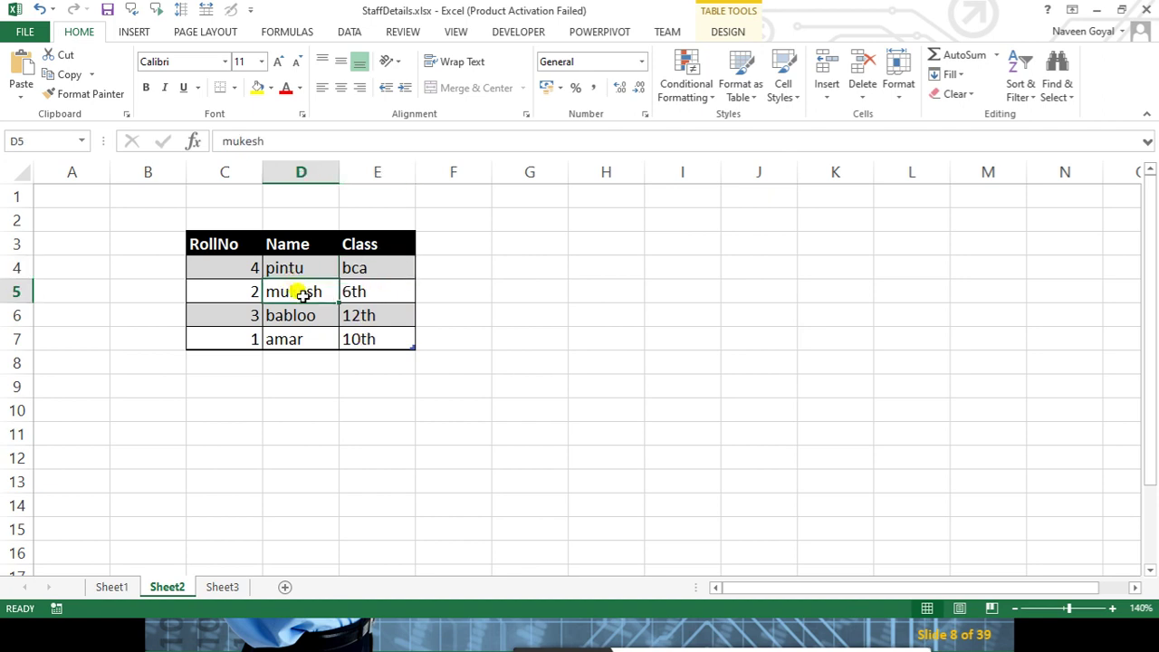
key(ctrl+a)
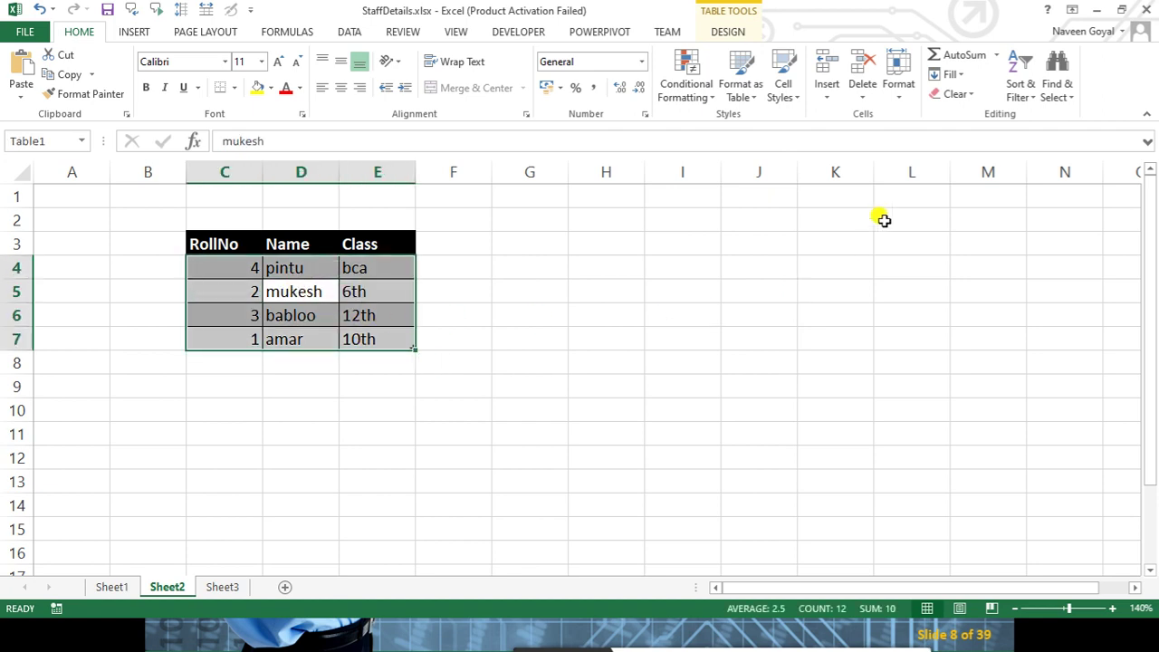
click(1028, 87)
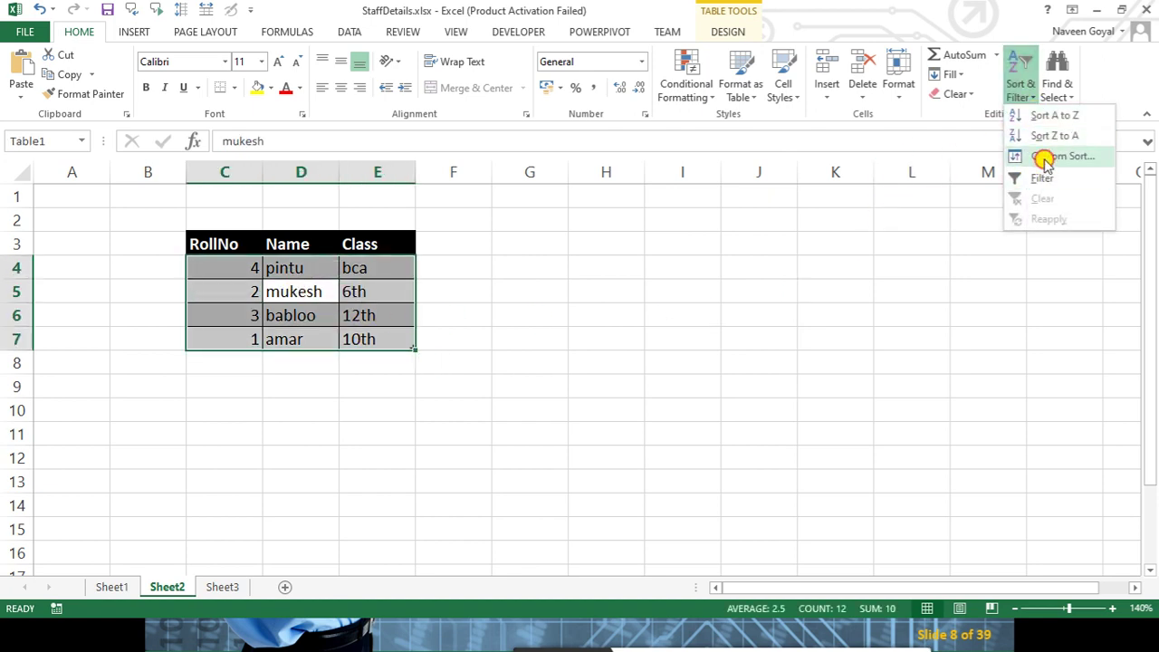
click(1046, 158)
click(482, 387)
click(498, 417)
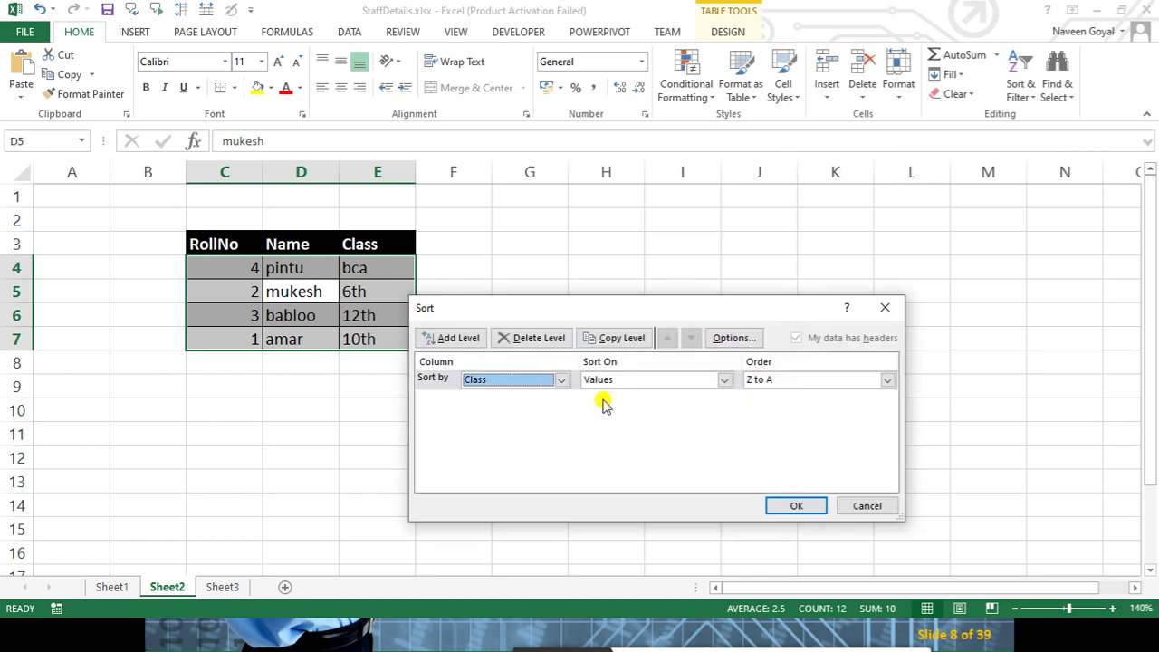
Create a new custom list 6th, 10th, 12th, bca
click(766, 384)
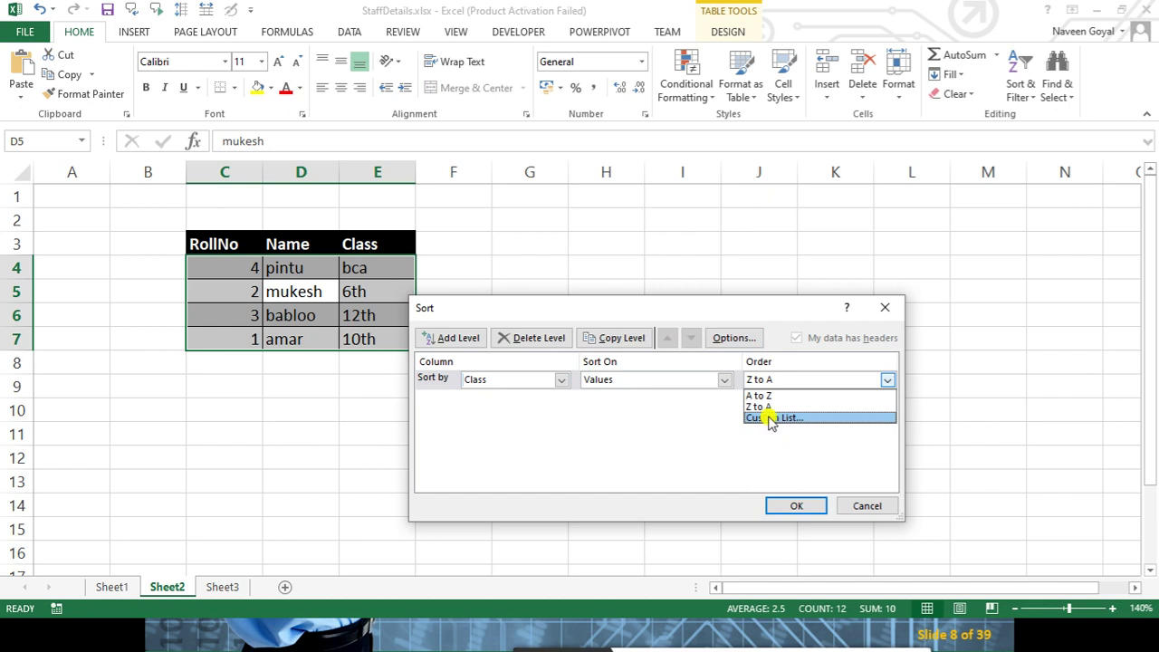
click(769, 419)
drag(701, 250, 842, 223)
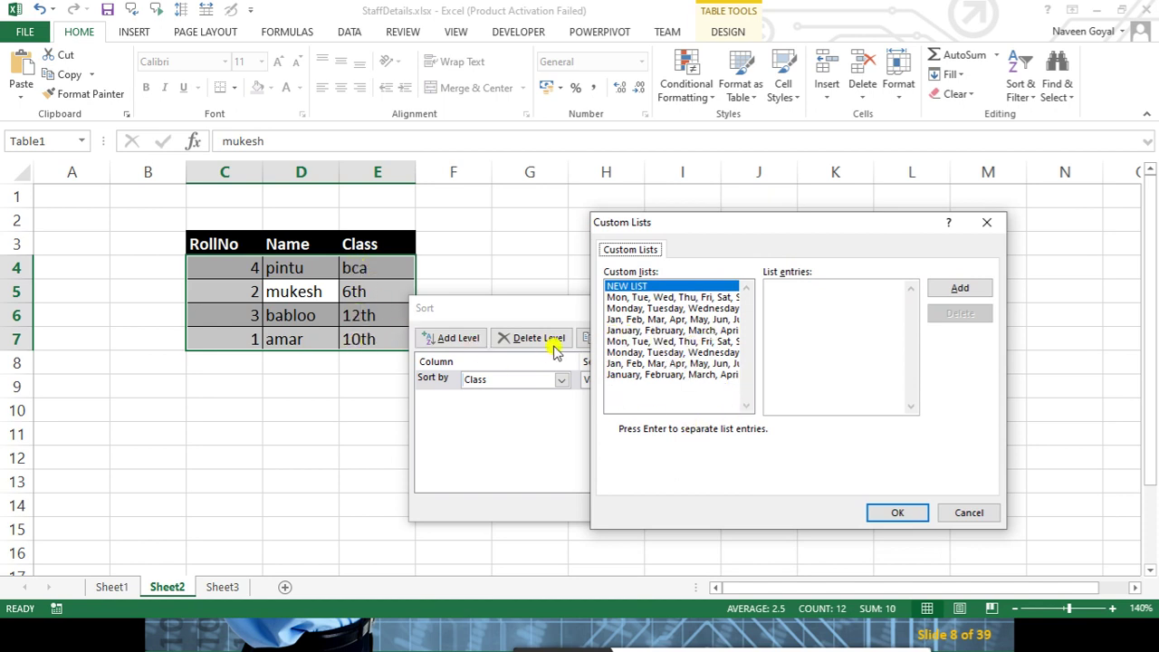
click(634, 286)
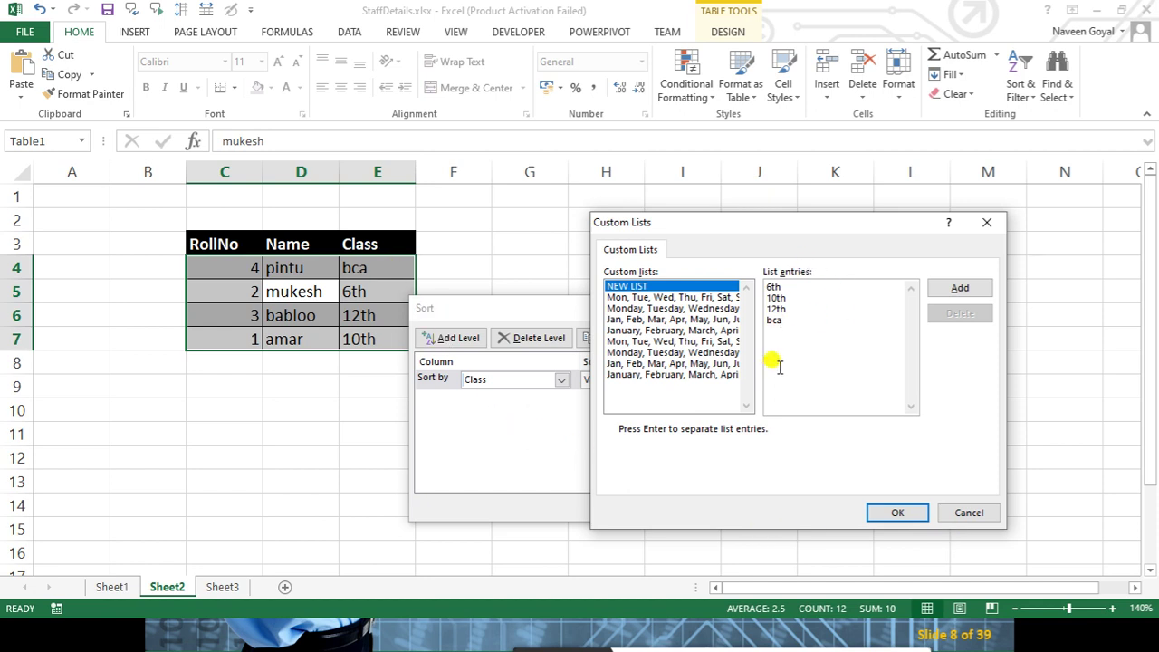
click(964, 288)
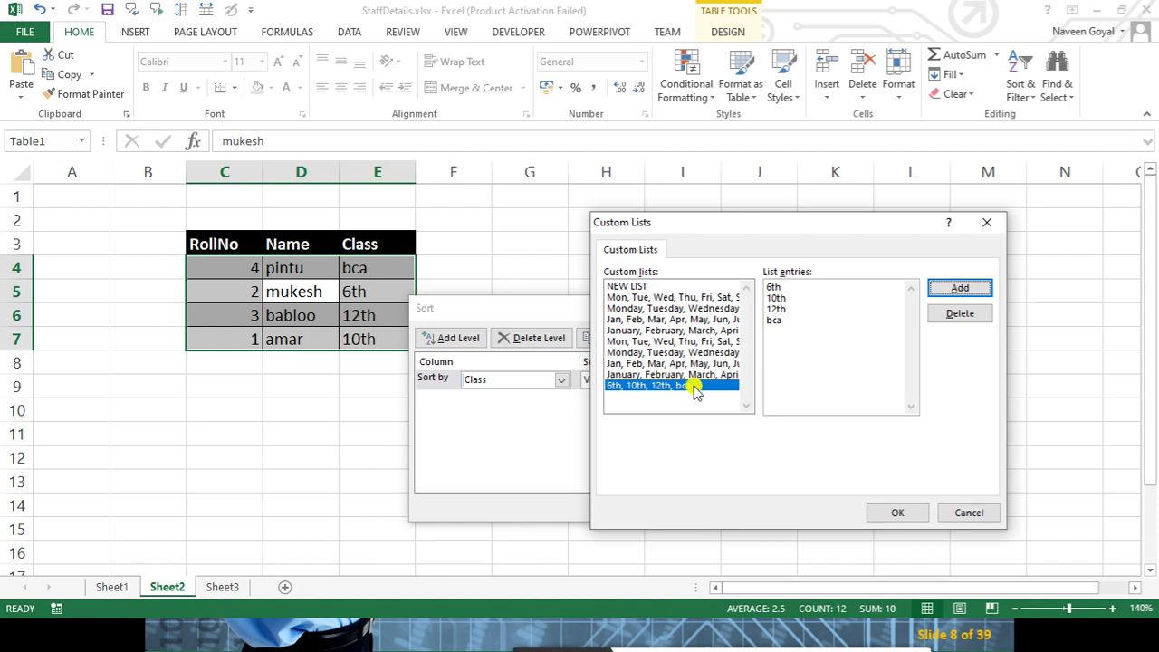
Apply the 6th, 10th, 12th, bca list as the Class order and check the sorted values
click(693, 388)
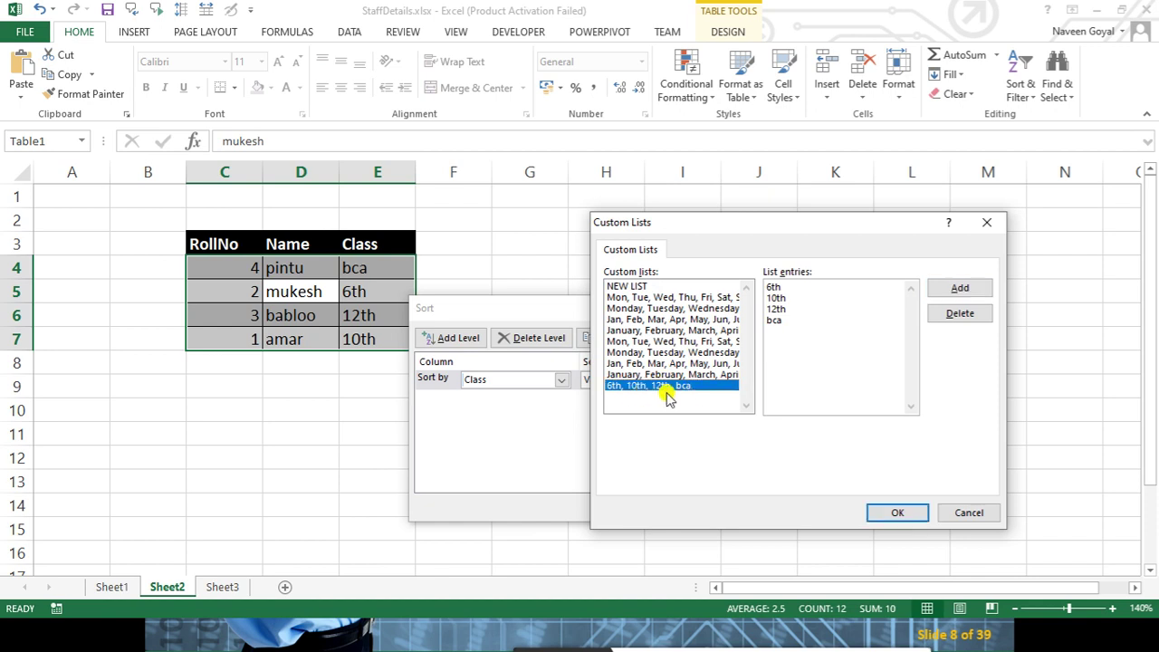
click(877, 511)
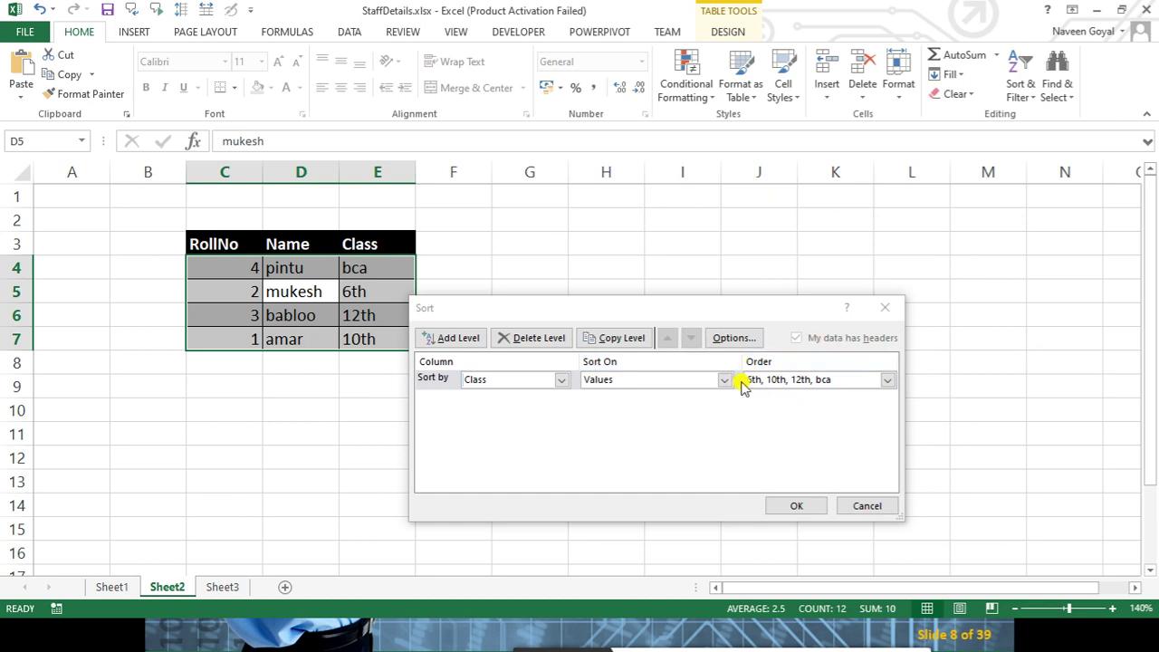
click(791, 506)
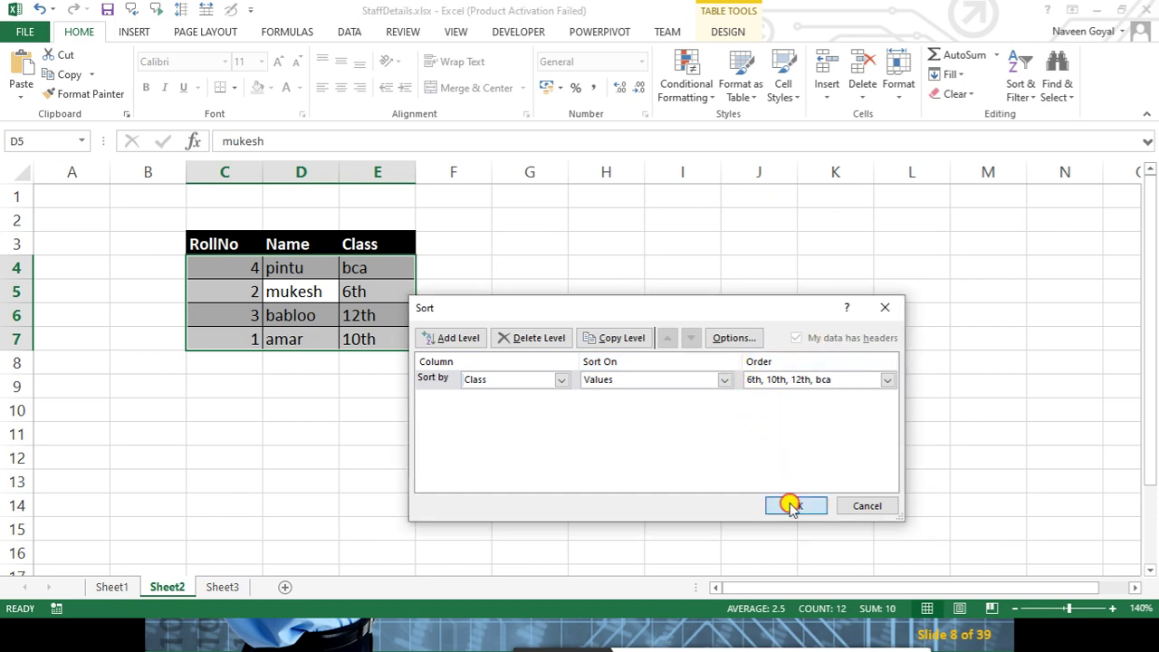
click(543, 317)
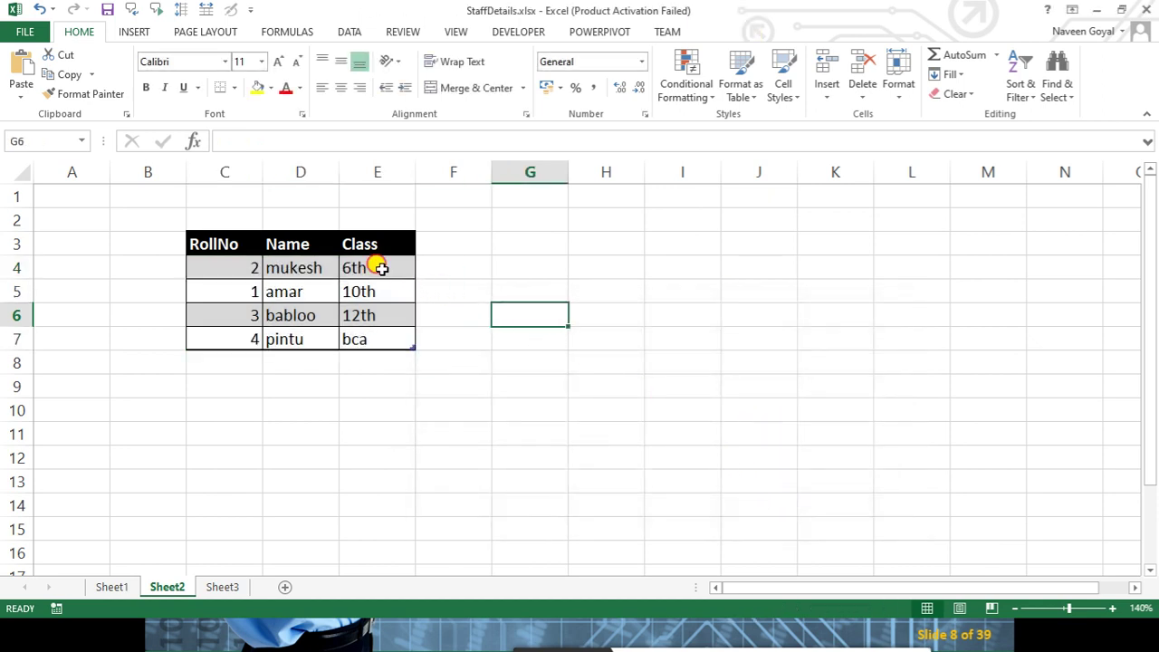
drag(373, 266, 380, 340)
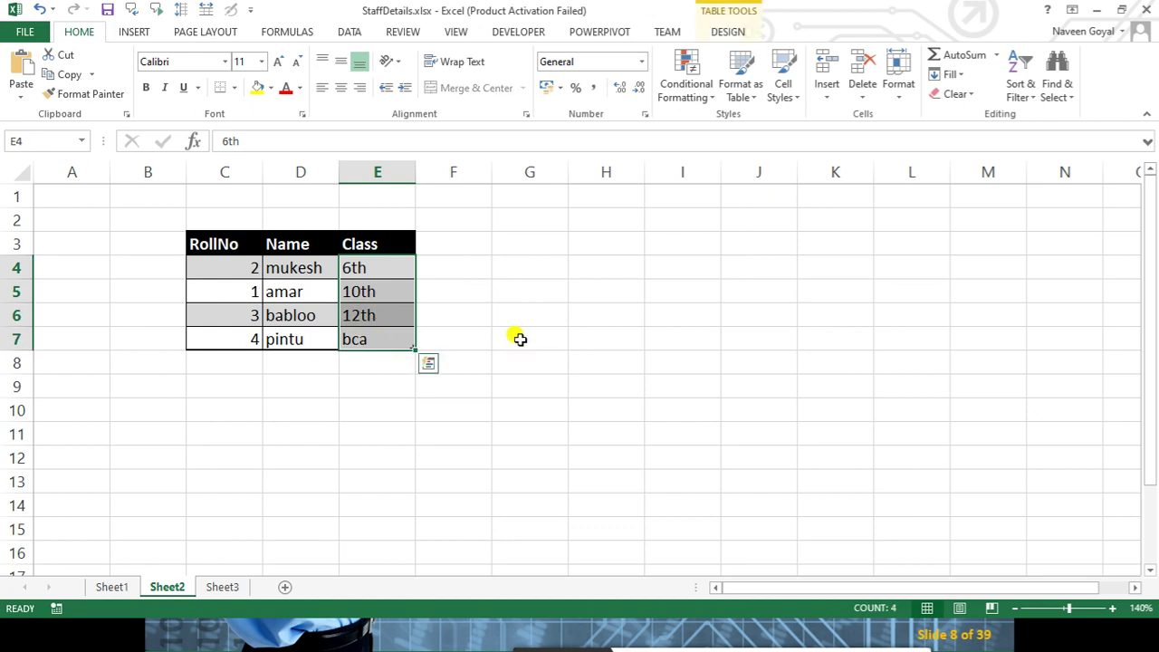
Switch to Sheet1 and highlight the Designation entries of the staff table
click(112, 587)
click(349, 414)
drag(517, 214, 532, 502)
click(666, 431)
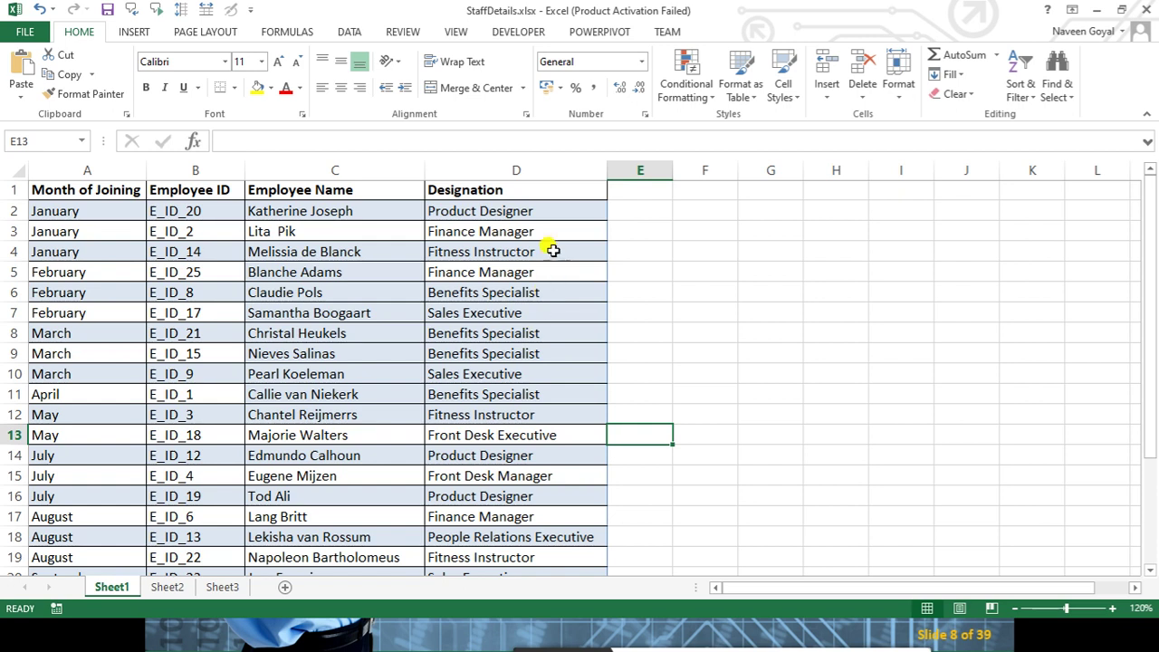
click(526, 251)
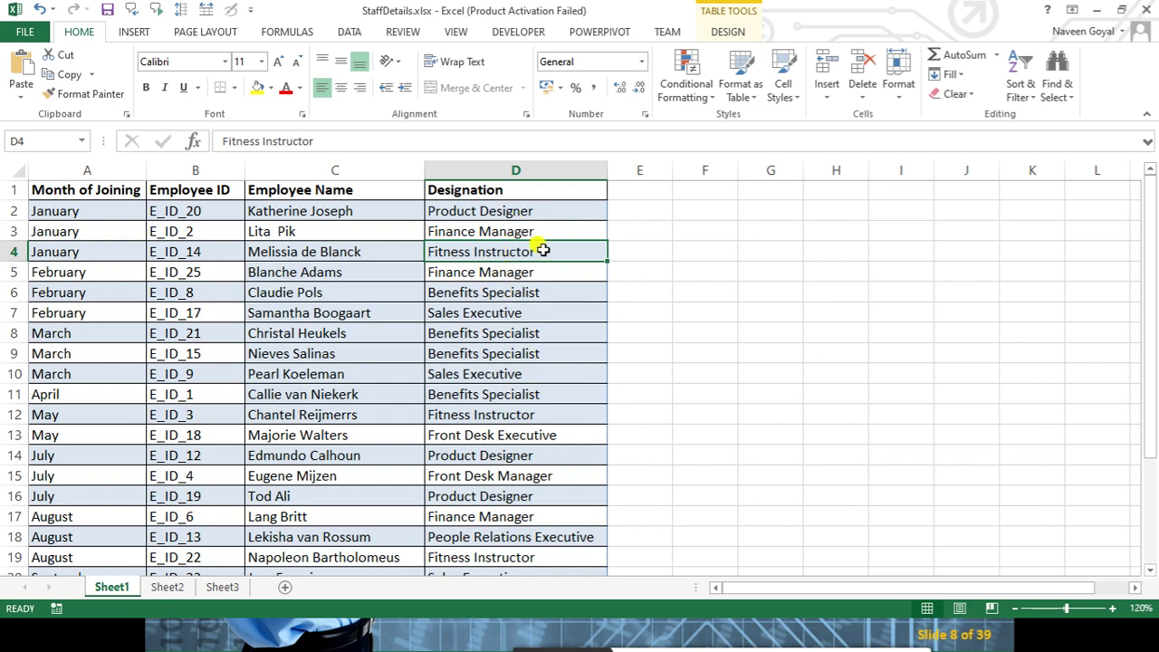
Enter instructor, executive, Designer, manager and specialist into G4:G8
click(757, 246)
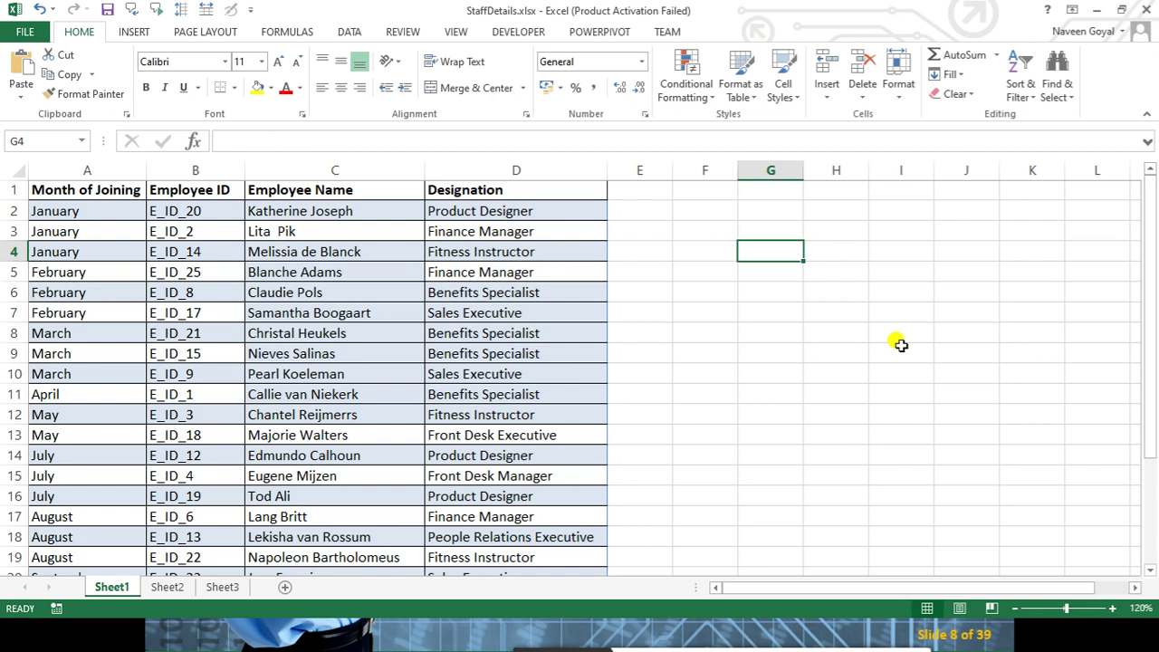
text(instructor)
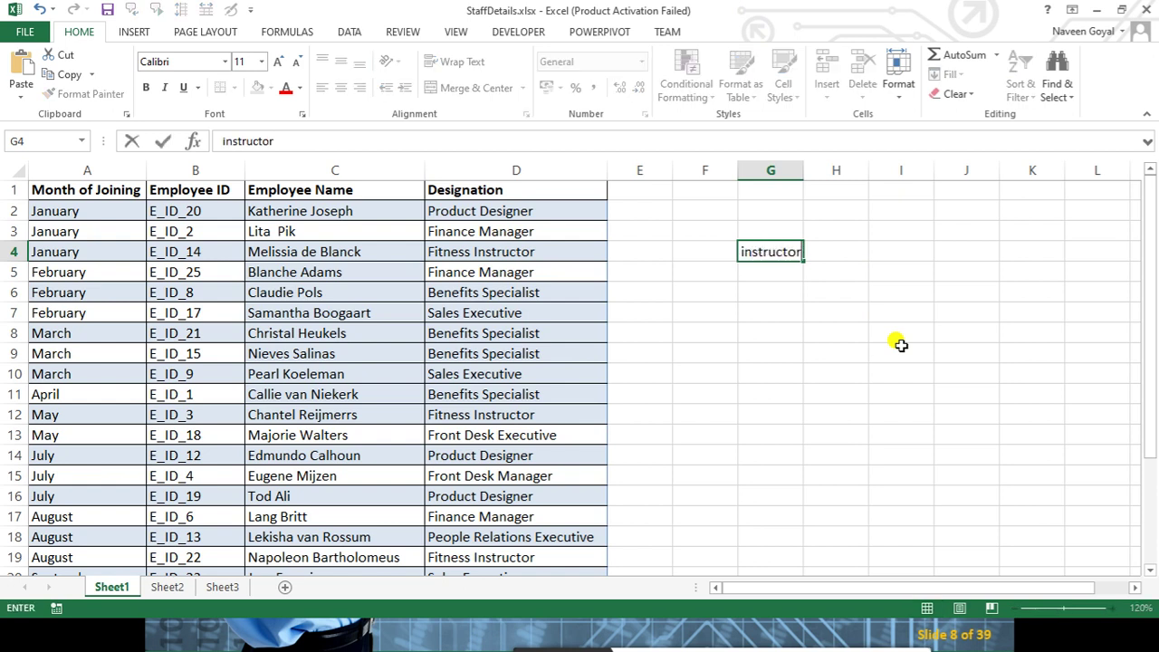
key(Return)
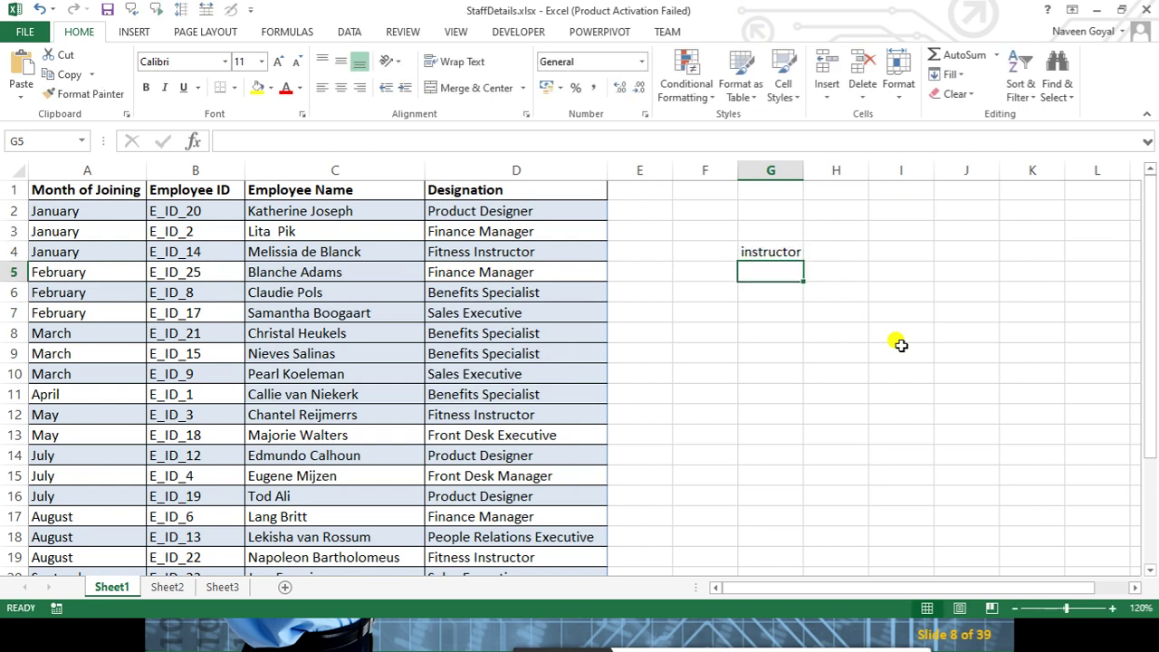
text(exe)
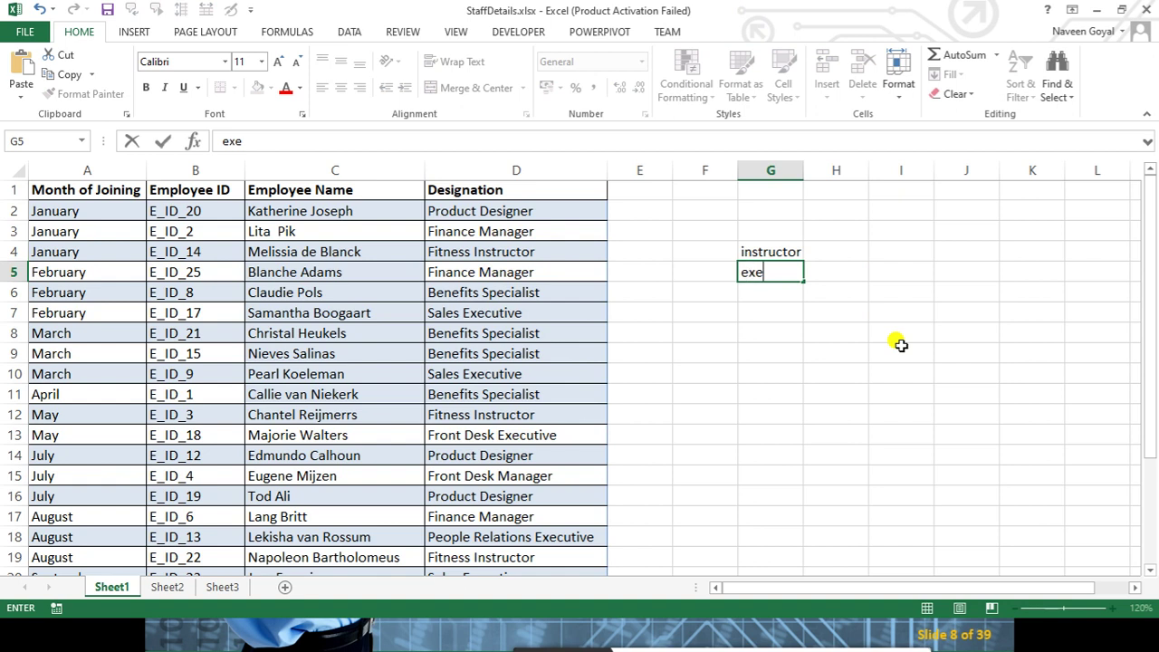
text(cutive)
key(Return)
text(man)
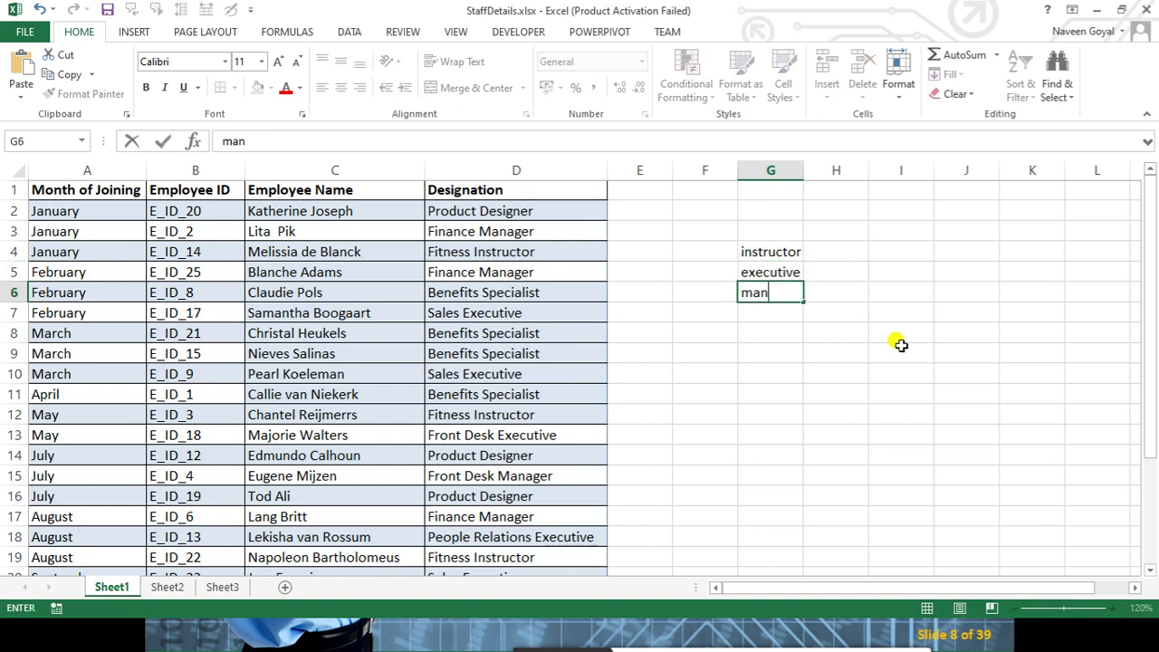
key(BackSpace)
key(BackSpace)
key(BackSpace)
text(igner)
key(Return)
text(manager)
key(Return)
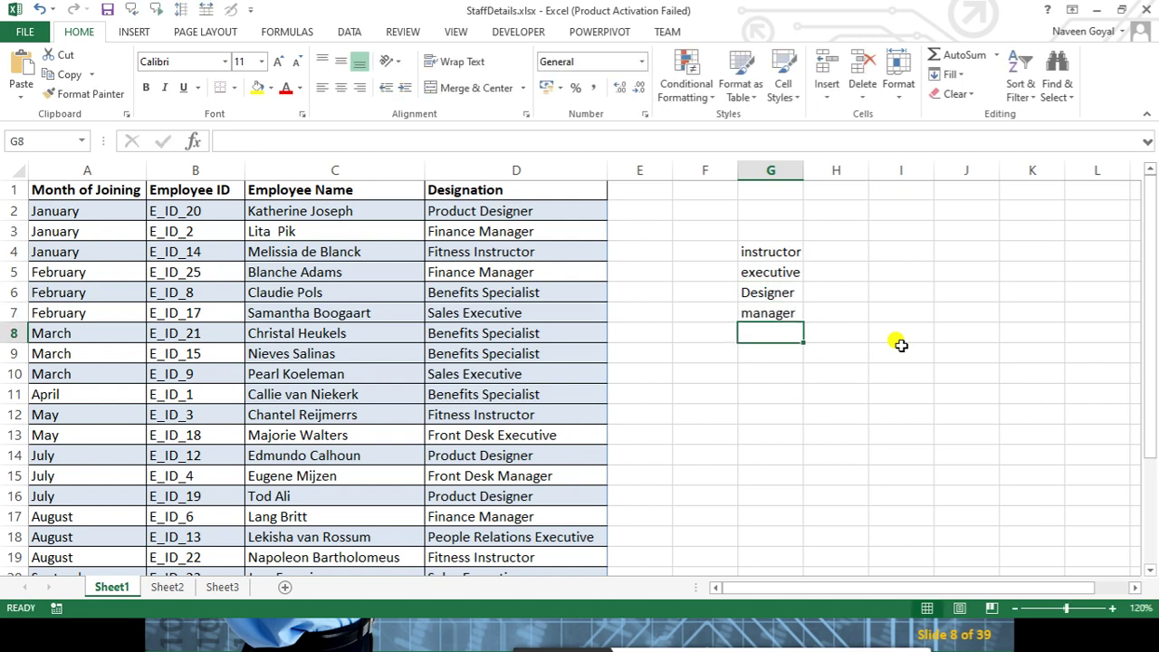
text(specia)
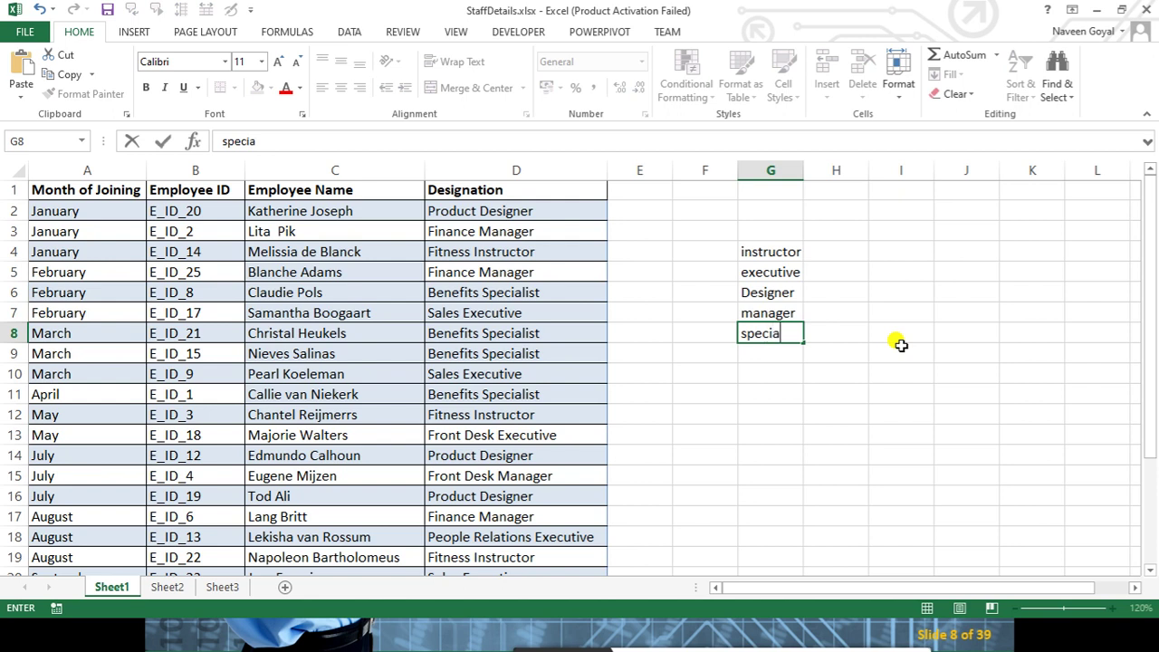
text(list)
key(Return)
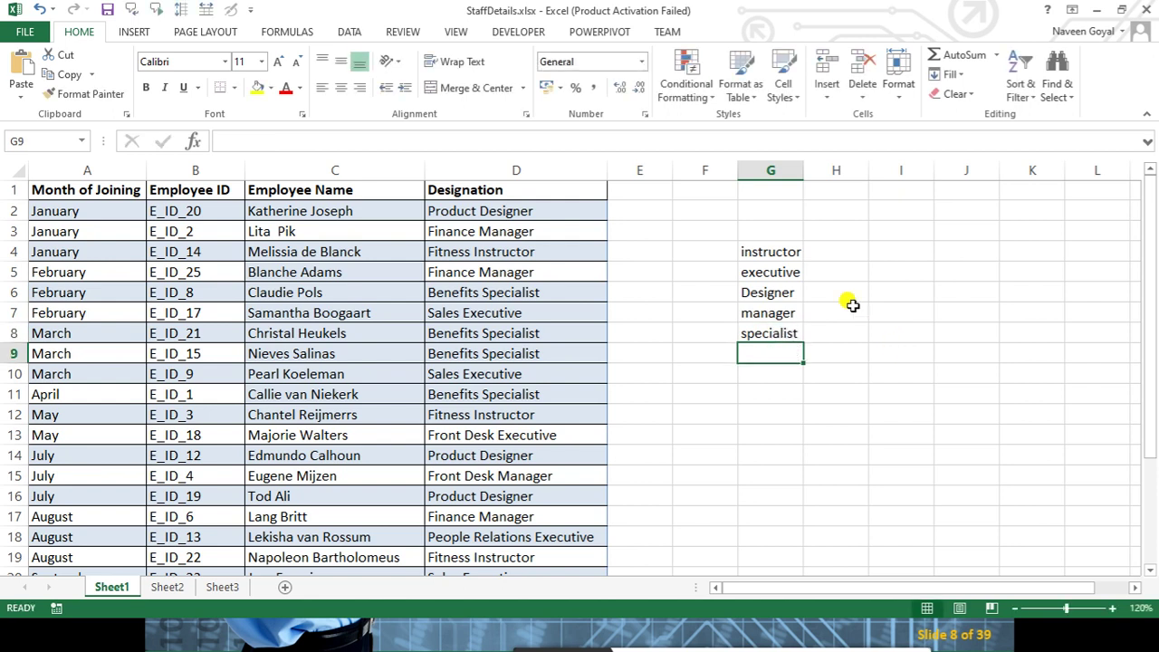
Highlight the G4:G8 keyword list alongside the Designation entries in column D
drag(777, 252, 793, 339)
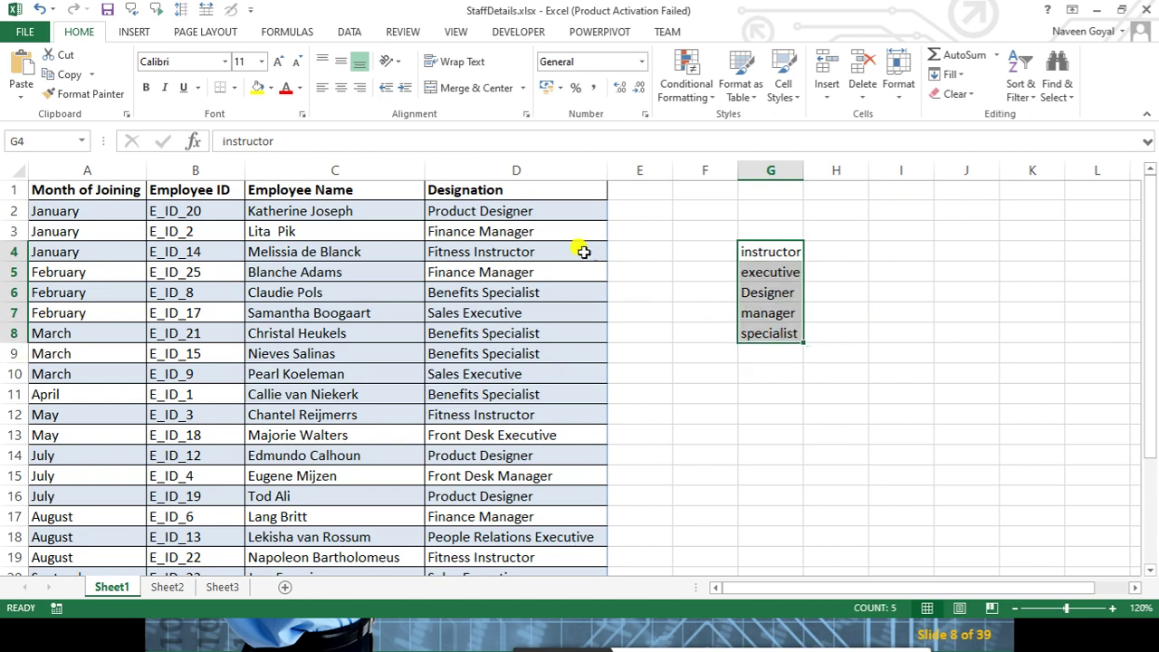
click(548, 221)
drag(548, 221, 559, 510)
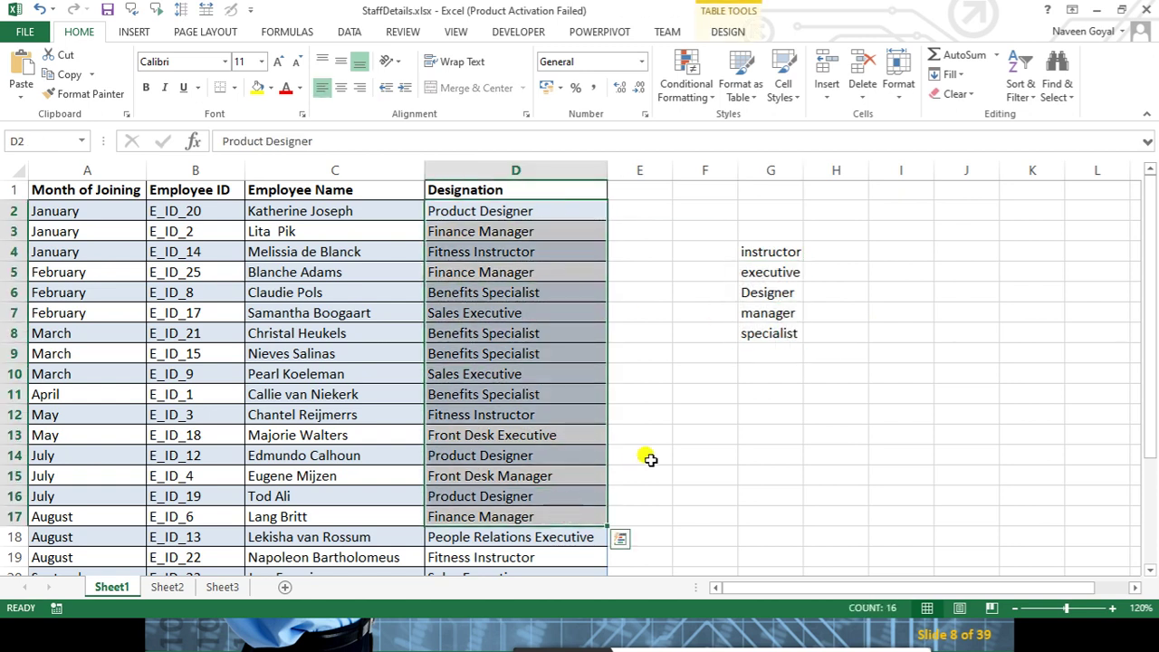
click(651, 459)
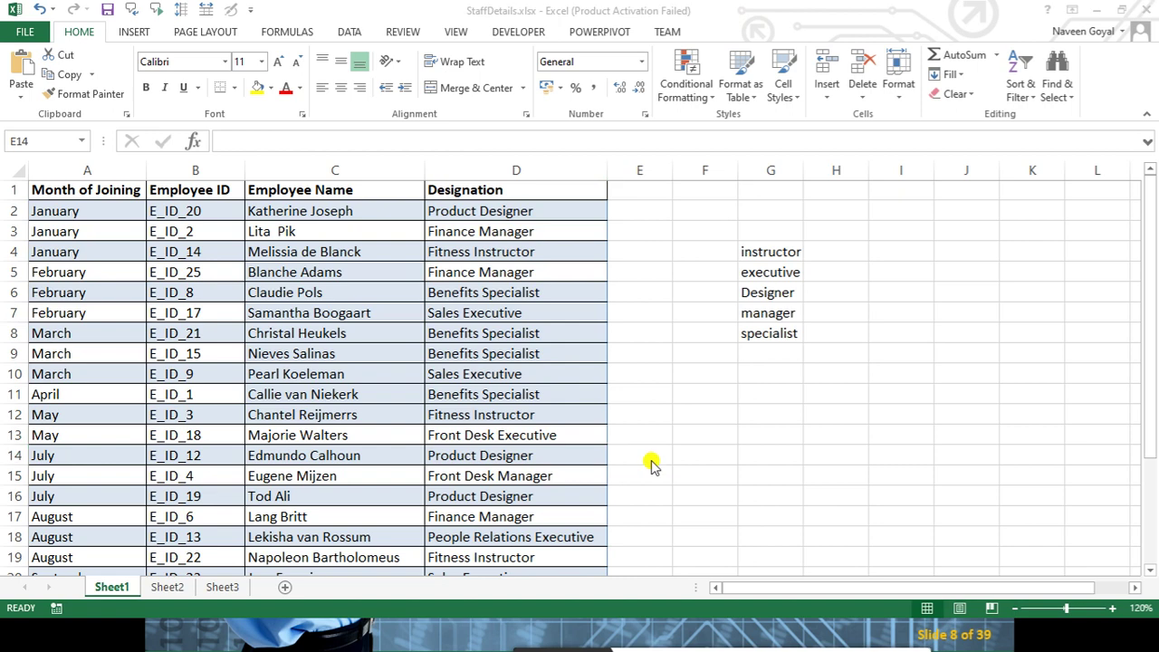
key(alt+Tab)
key(alt+Tab)
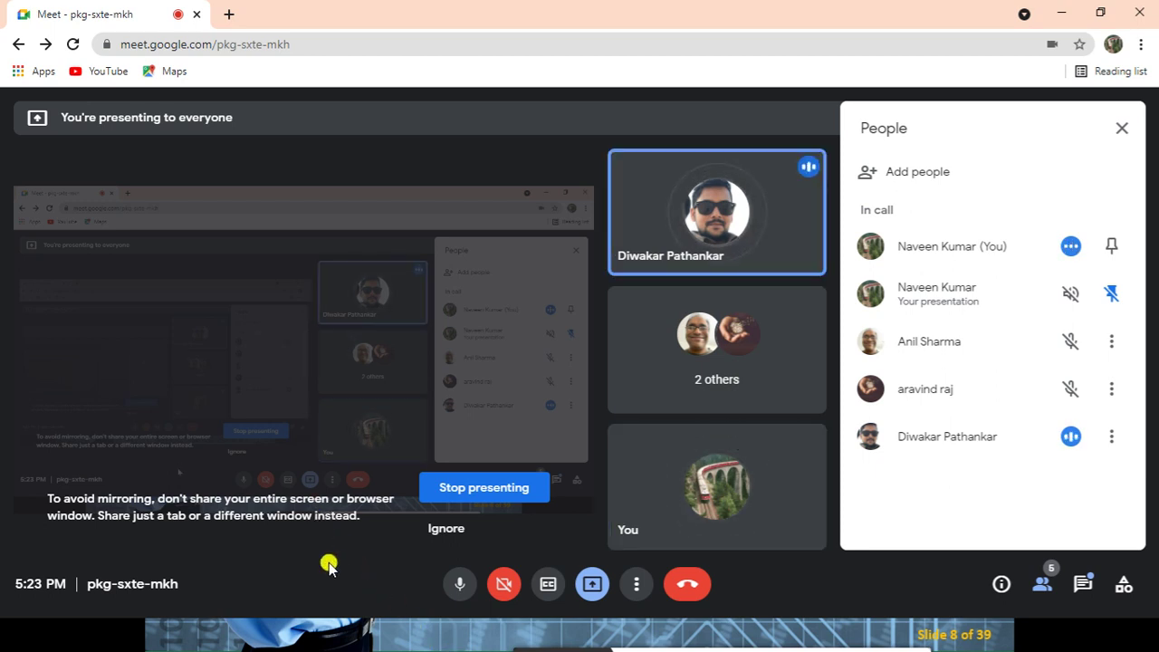
Switch back to the StaffDetails.xlsx workbook window
key(alt+Tab)
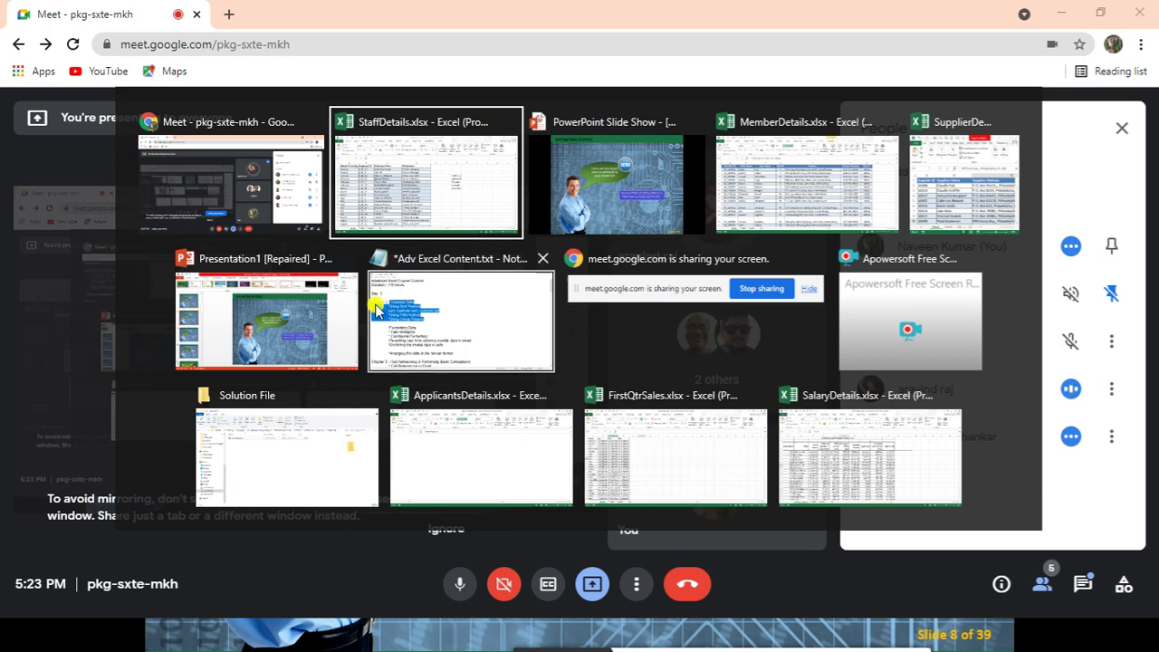
mouse_move(426, 177)
mouse_move(461, 319)
click(417, 220)
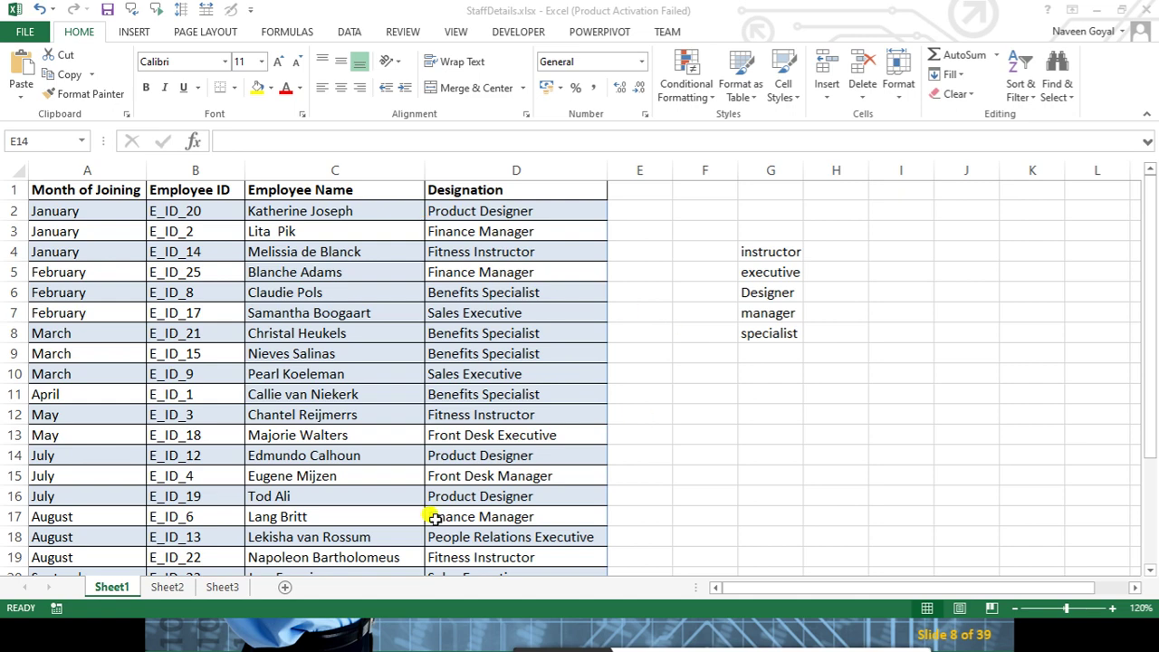
Go to Sheet2 and select a Class cell in the student table
click(225, 587)
click(265, 305)
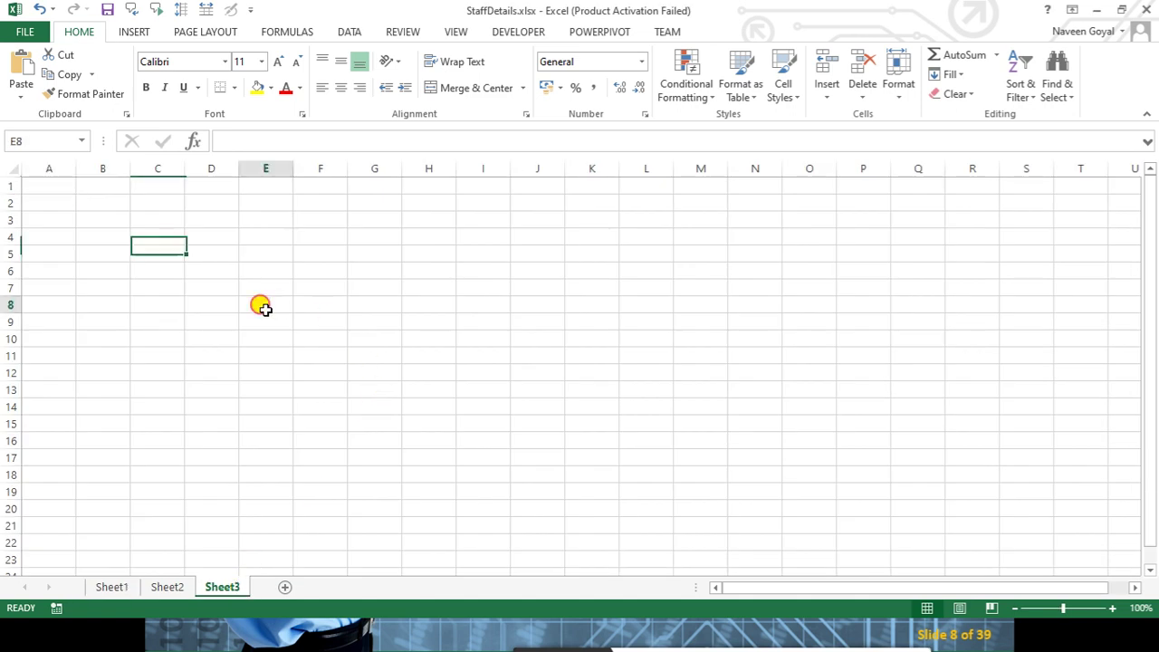
click(167, 587)
click(354, 268)
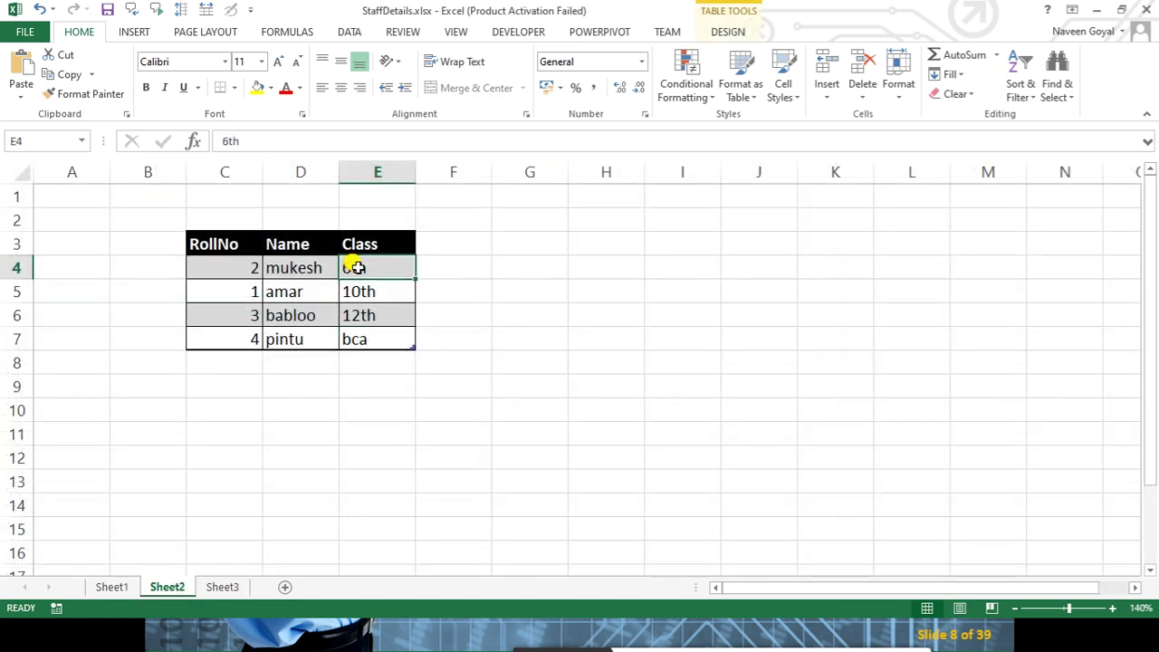
Review the 6th, 10th, 12th, bca custom list in Custom Sort, then close without sorting
click(1021, 91)
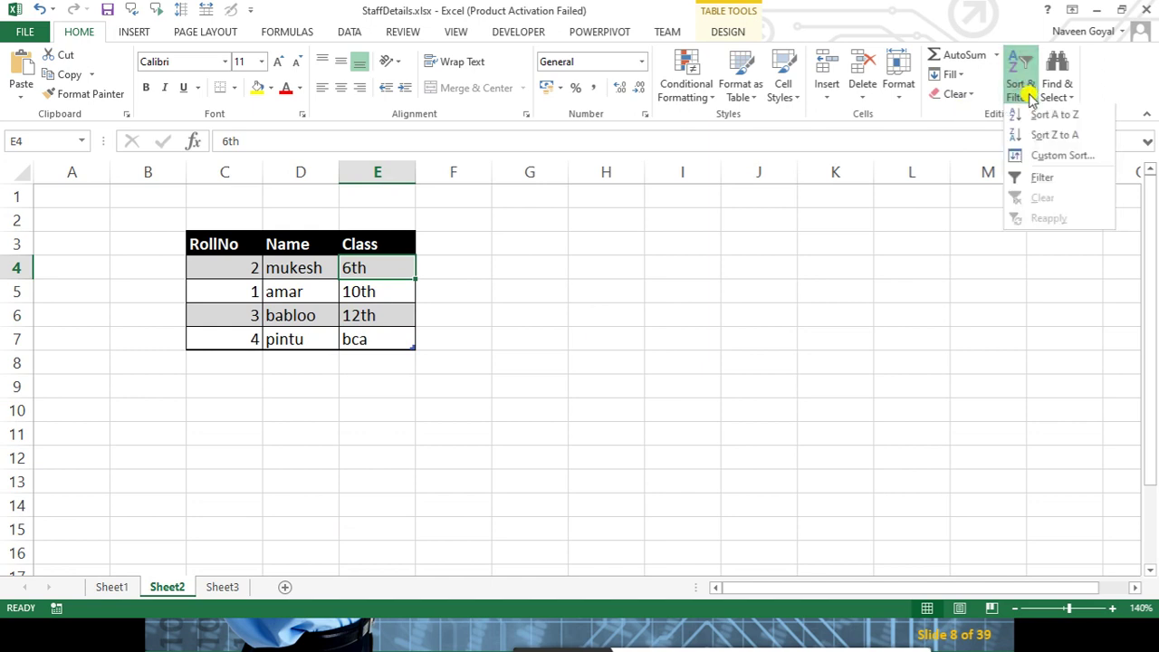
click(1042, 155)
click(772, 381)
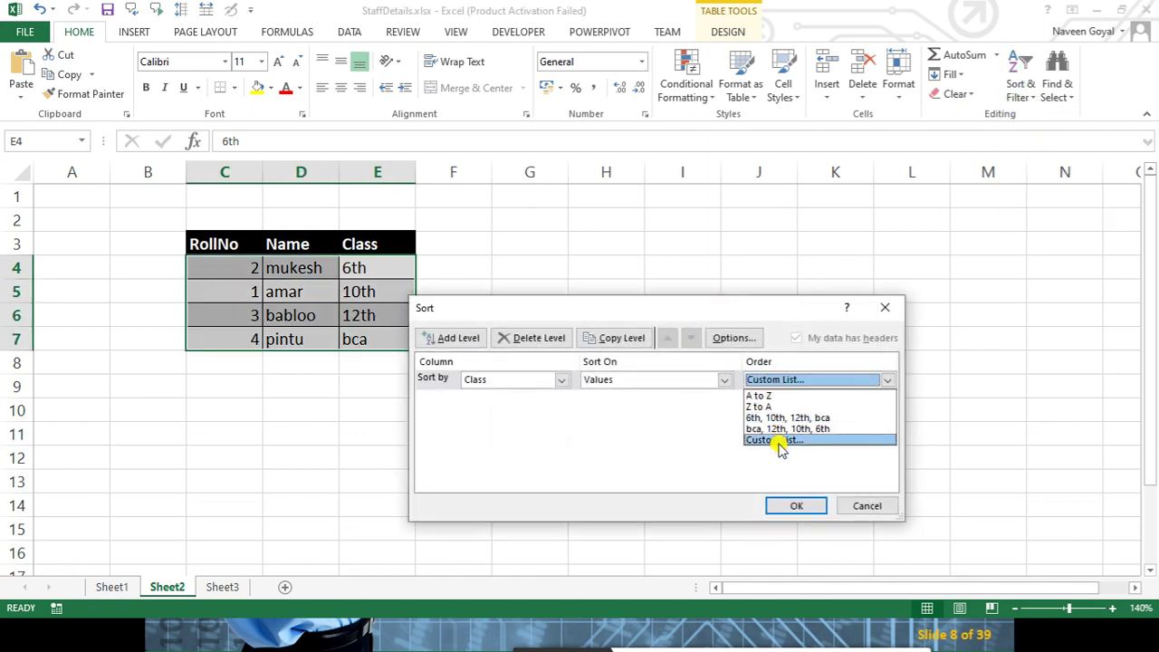
click(776, 440)
click(502, 415)
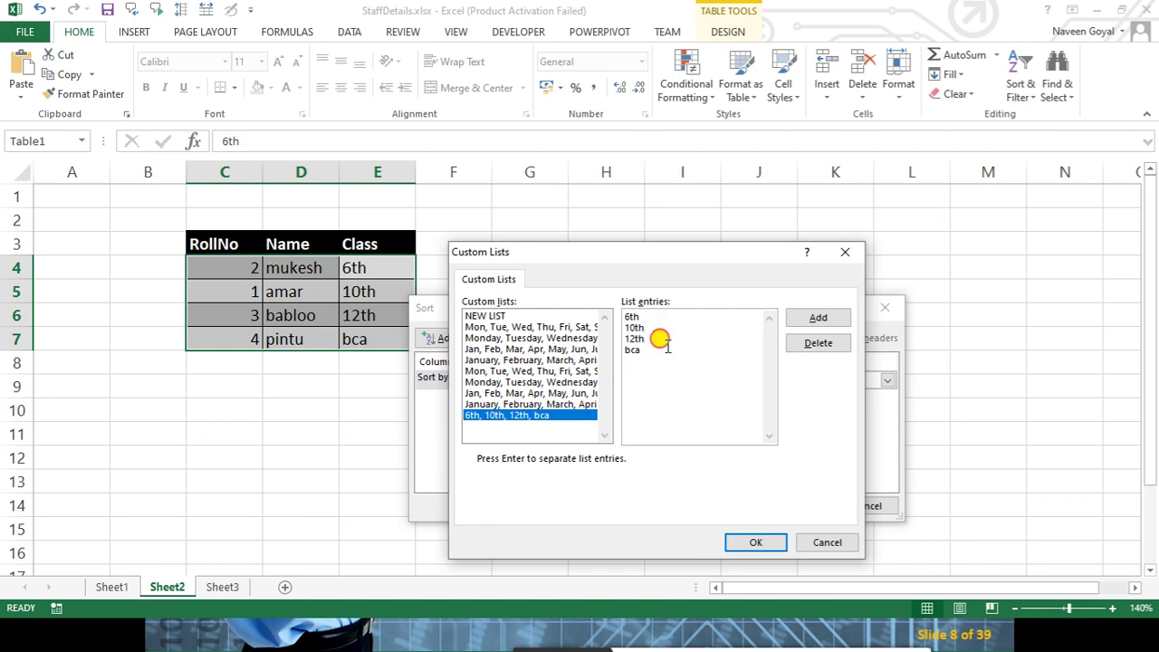
drag(648, 351, 608, 360)
key(Delete)
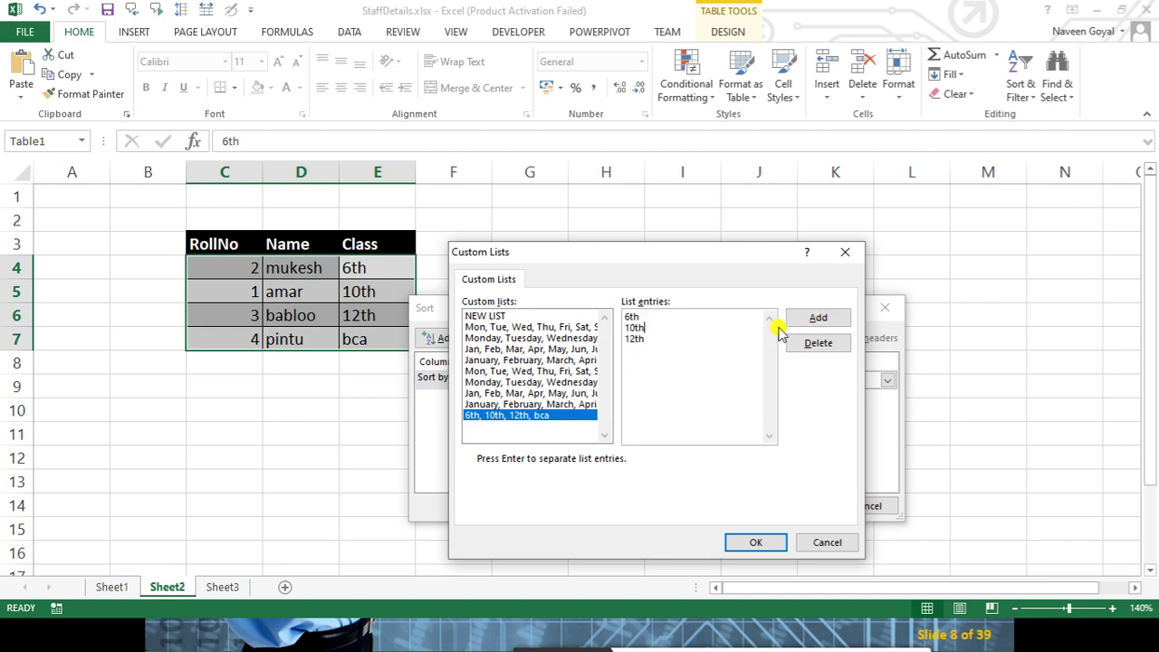
click(845, 252)
click(884, 313)
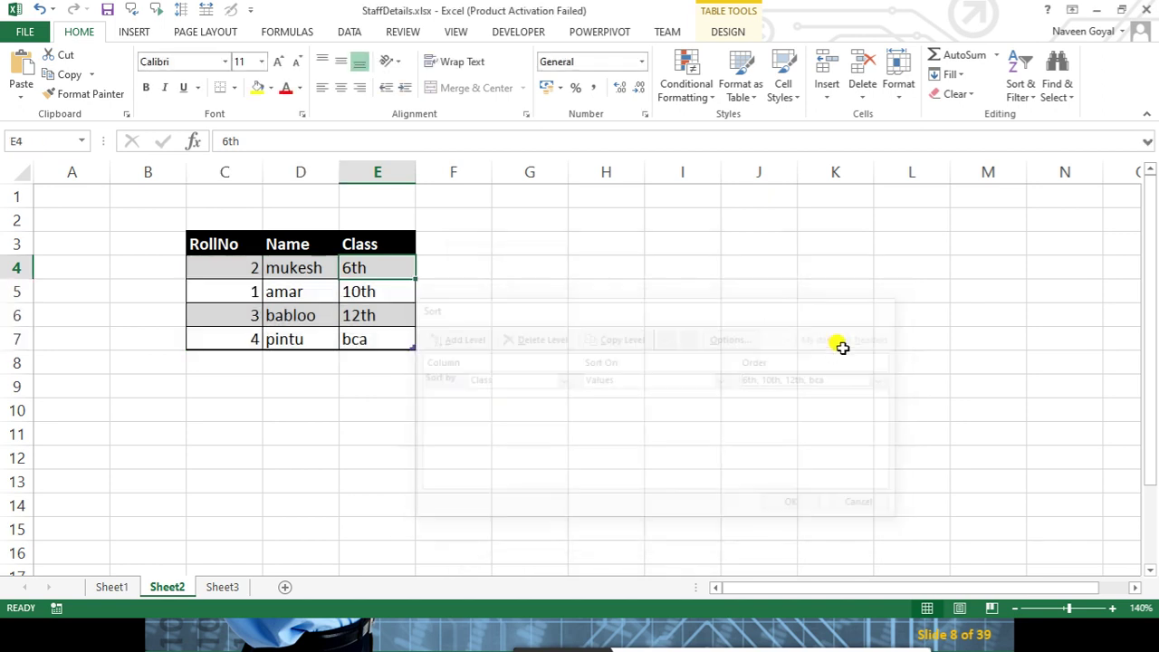
Return to the PowerPoint slideshow and advance to the Filtering Data slide
click(483, 629)
key(alt+Tab)
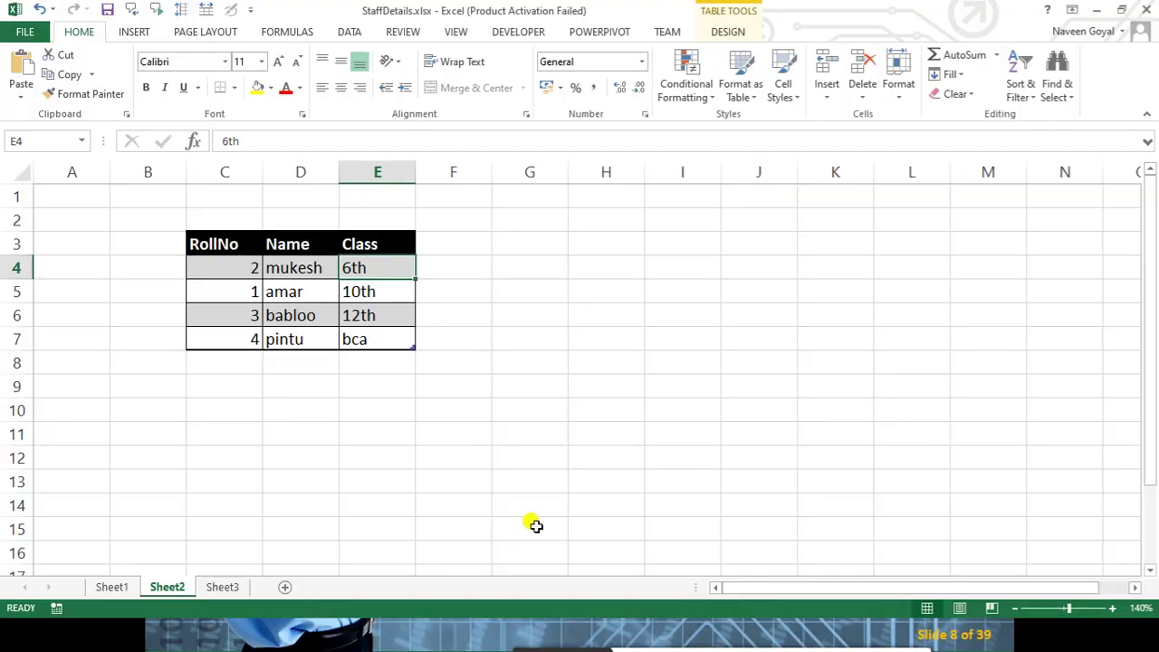
key(alt+Tab)
click(557, 539)
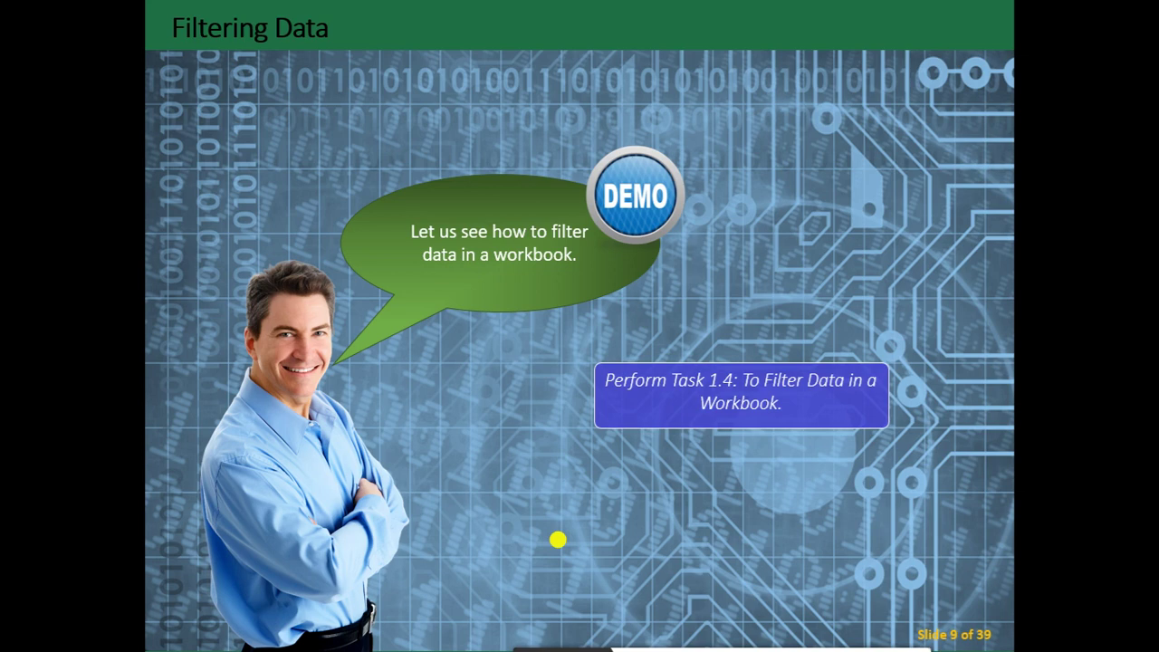
Leave the slideshow for the desktop and bring up the ProductsDetails.xlsx workbook
key(super+d)
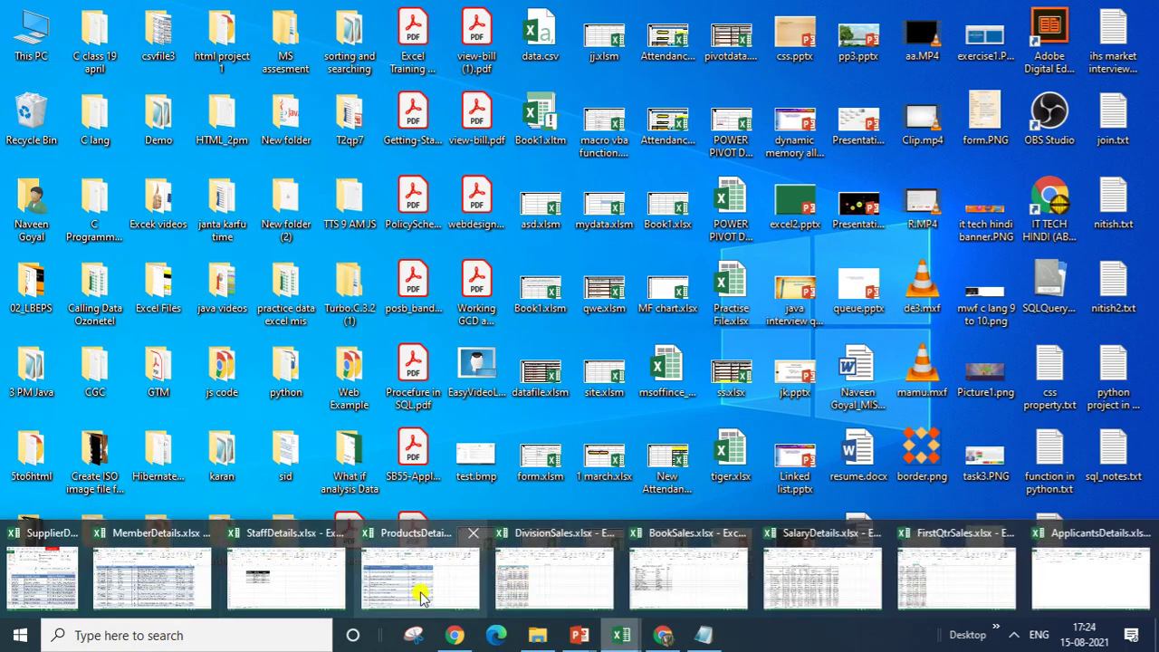
click(419, 584)
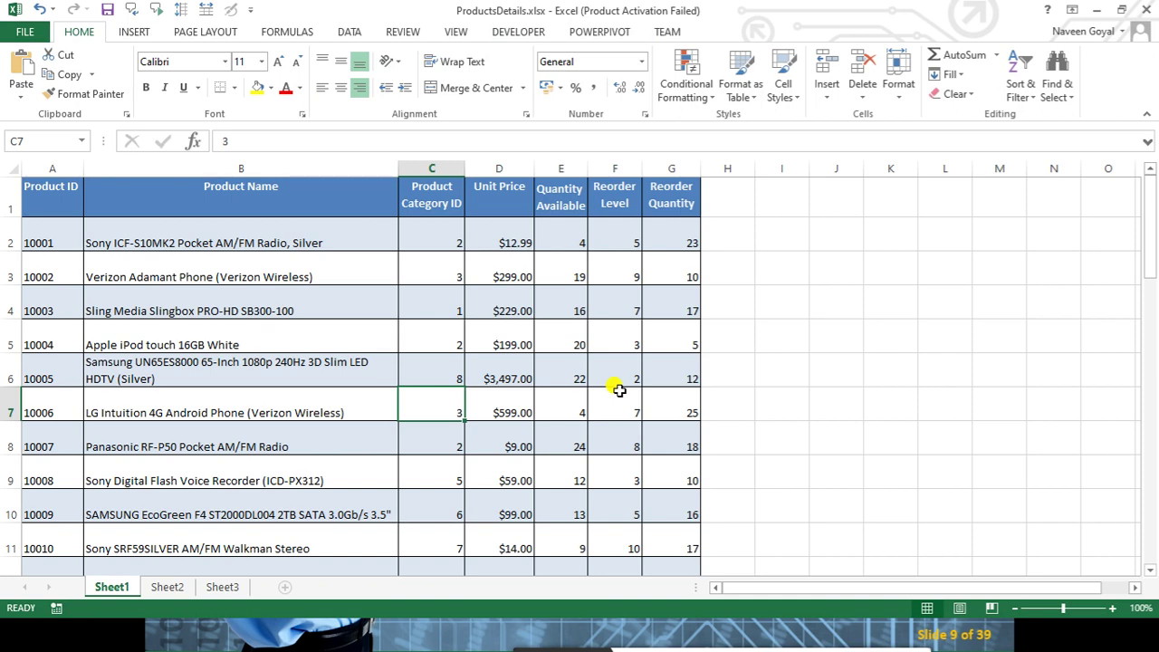
scroll(357, 327, down, 1)
scroll(361, 356, down, 1)
scroll(361, 356, down, 1)
scroll(349, 391, up, 2)
scroll(358, 392, up, 2)
click(443, 374)
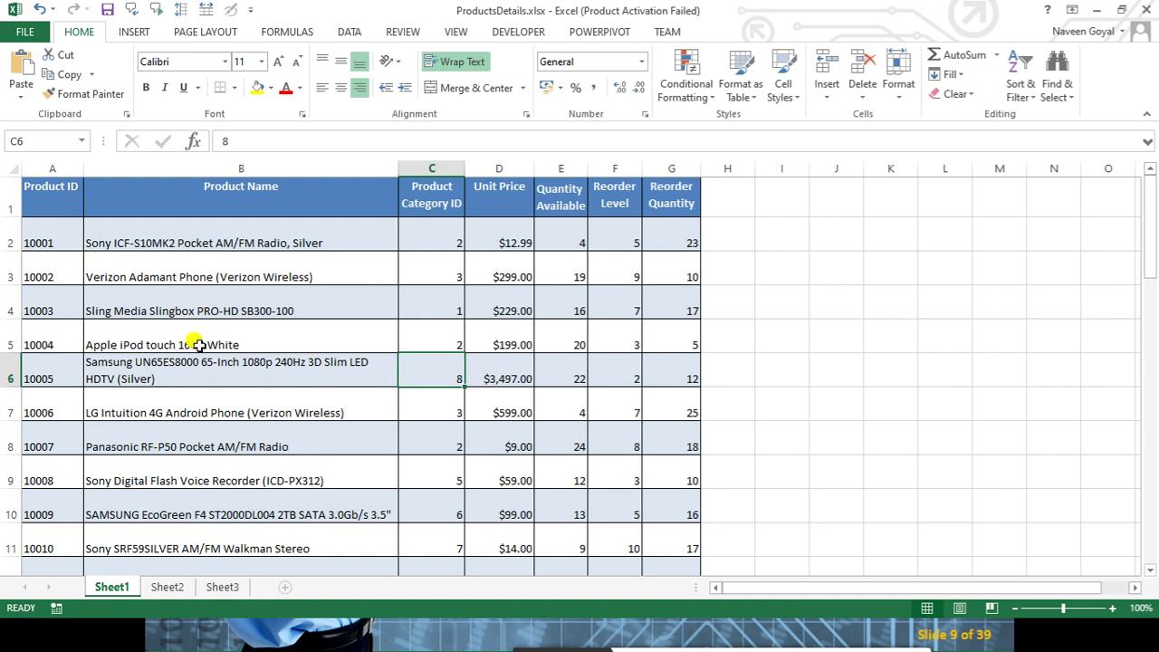
drag(47, 373, 656, 372)
click(166, 586)
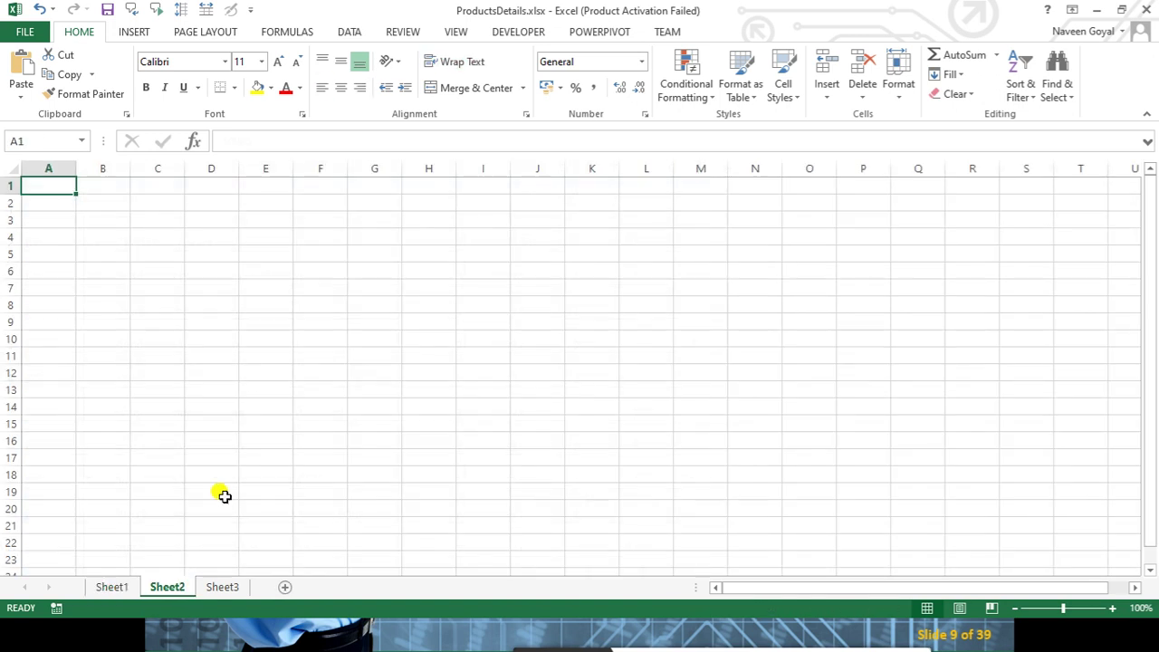
click(100, 589)
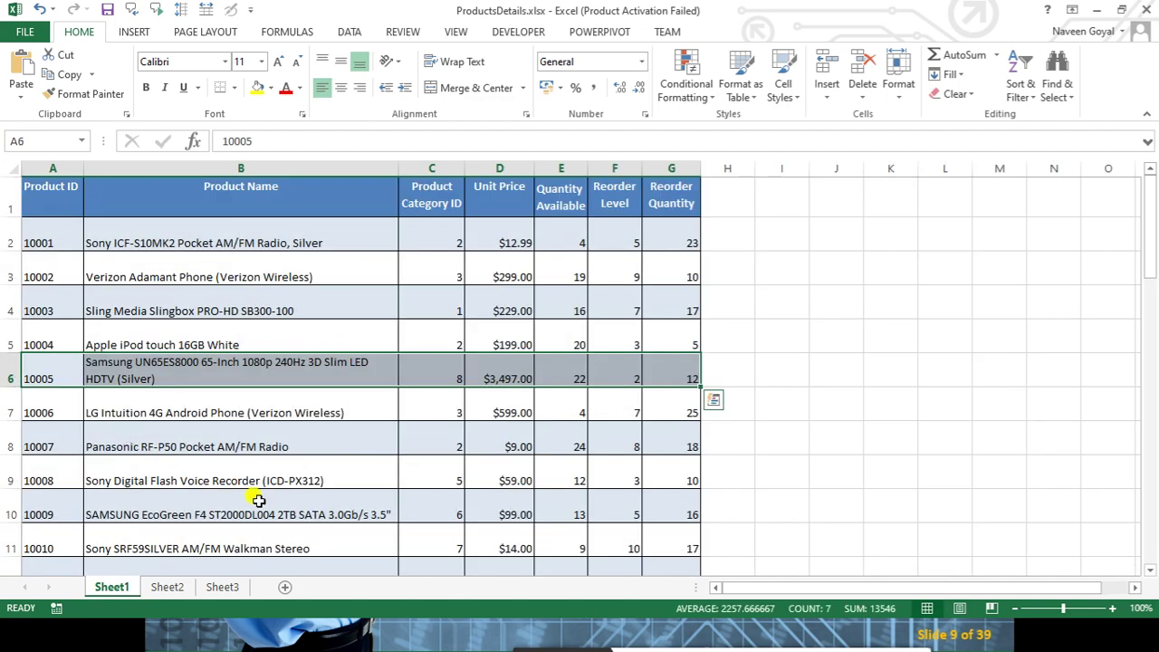
scroll(299, 462, down, 2)
scroll(376, 471, down, 2)
scroll(355, 479, up, 1)
scroll(352, 479, up, 1)
scroll(344, 466, up, 2)
click(390, 306)
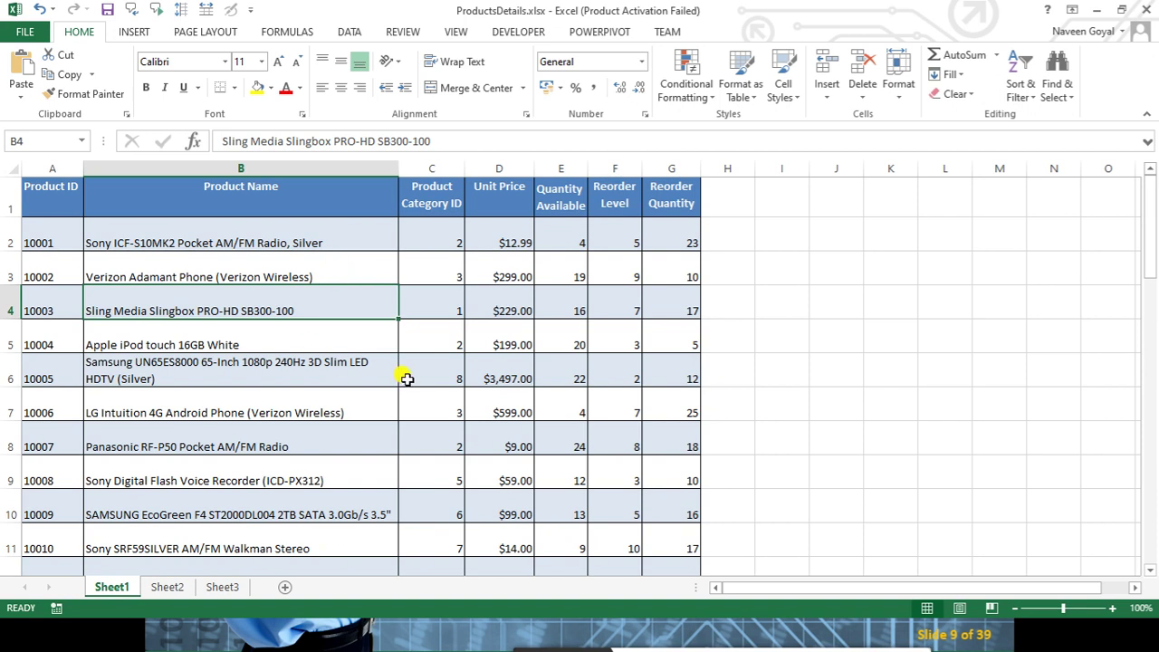
key(ctrl+shift+l)
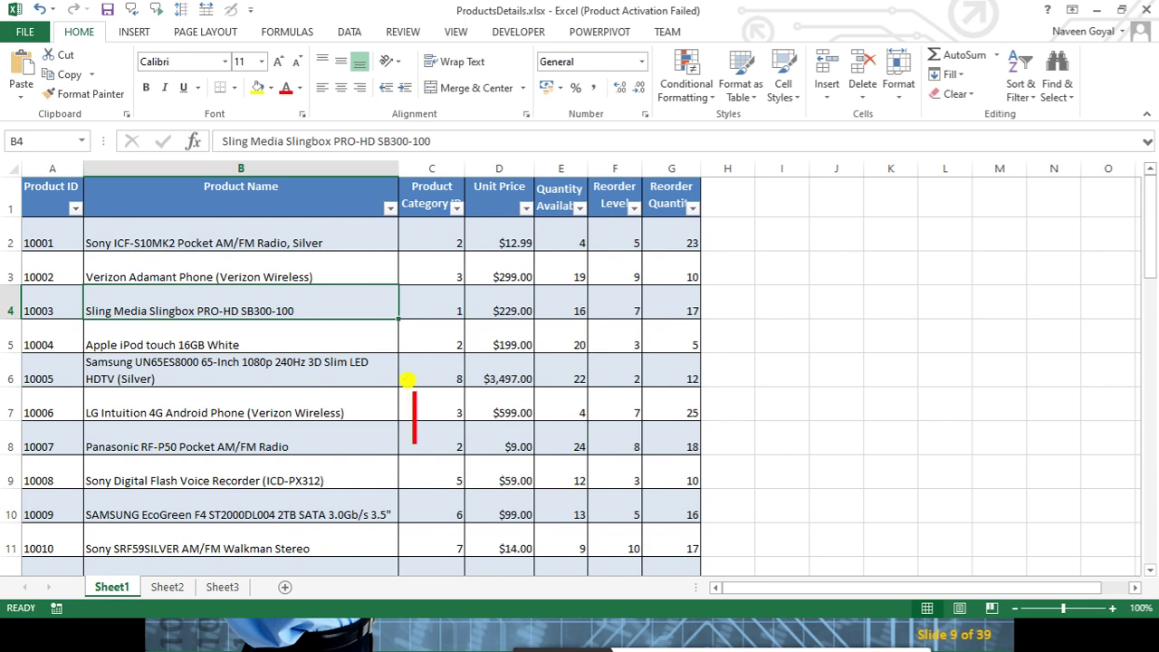
Toggle Filter on with Ctrl+Shift+L so Product ID through Reorder Quantity get arrows
text(ctr+shift+L)
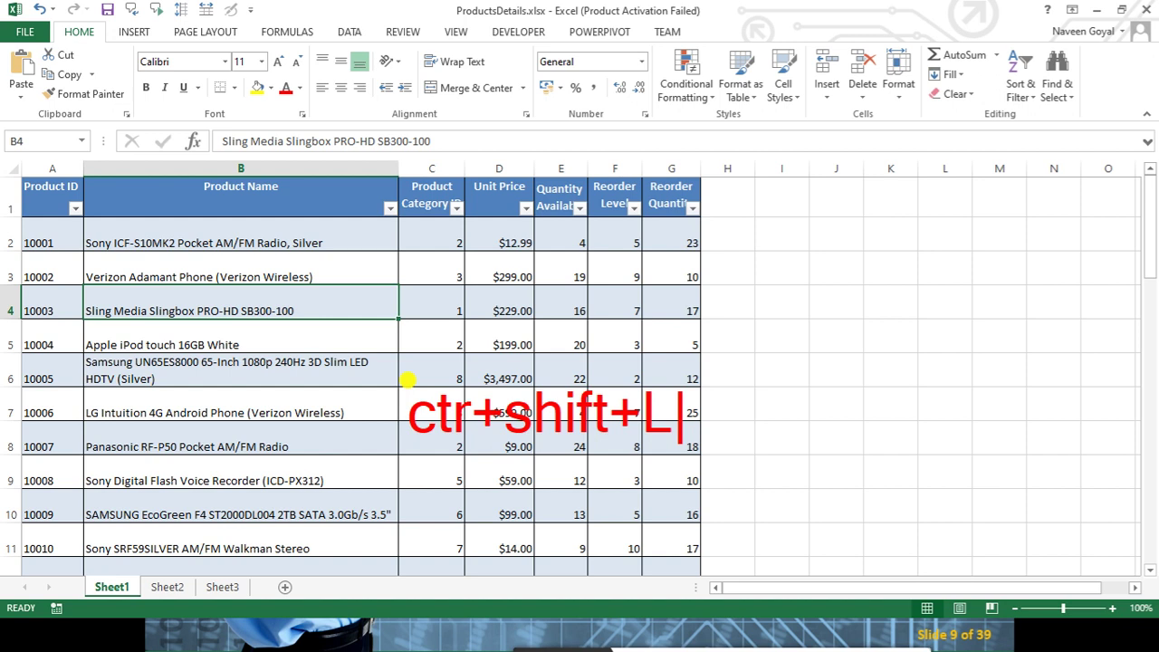
key(BackSpace)
key(BackSpace)
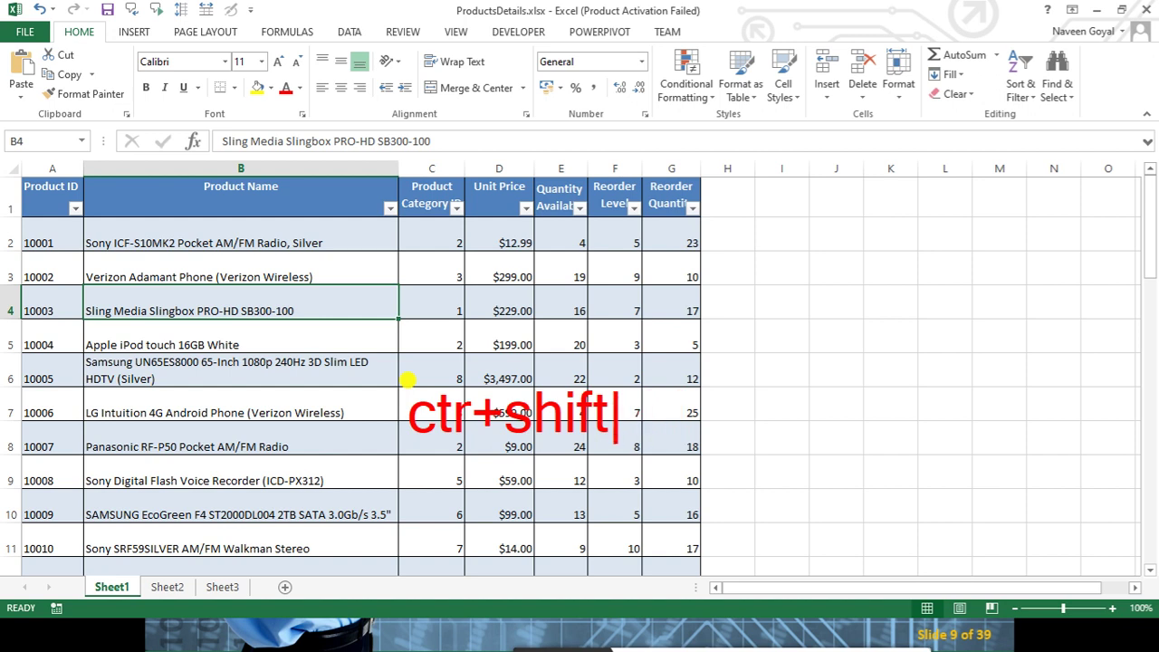
key(BackSpace)
key(BackSpace)
key(BackSpace)
key(BackSpace)
key(BackSpace)
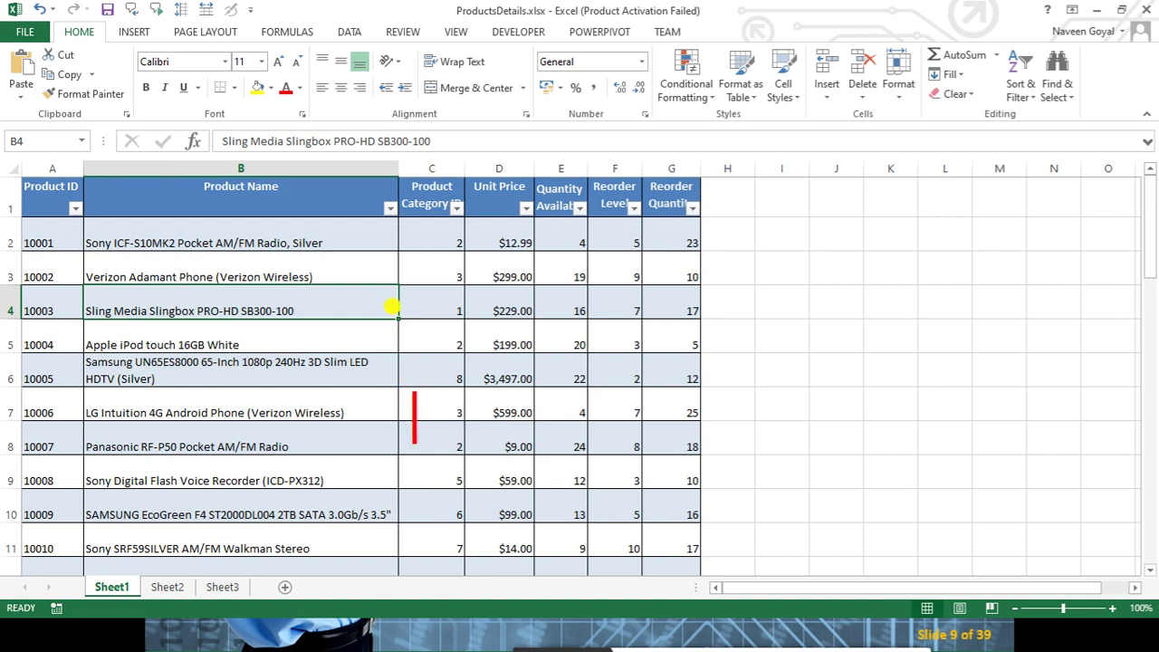
key(Escape)
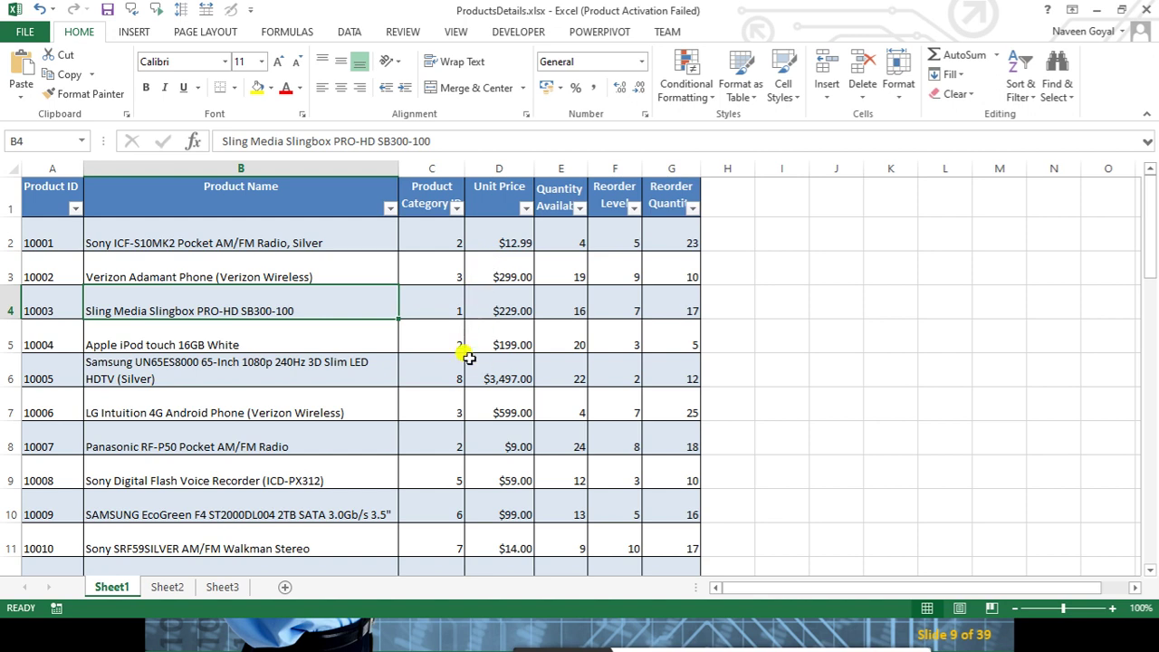
Filter Product Category ID to category 8 only, leaving 6 of 40 records visible
click(458, 208)
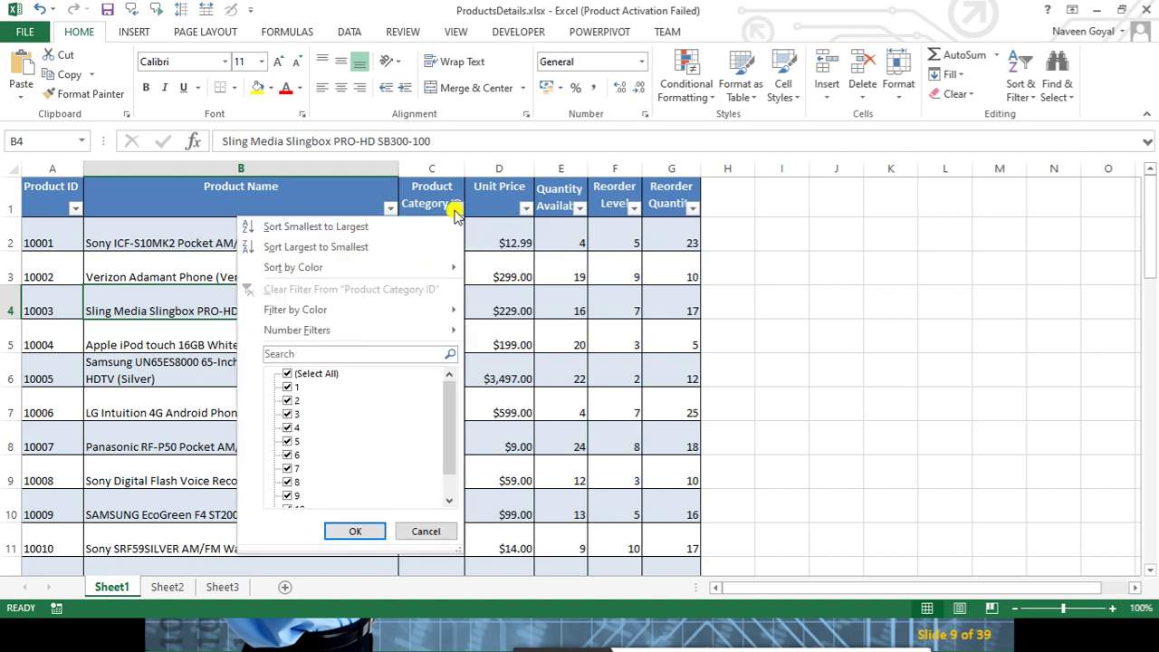
click(292, 375)
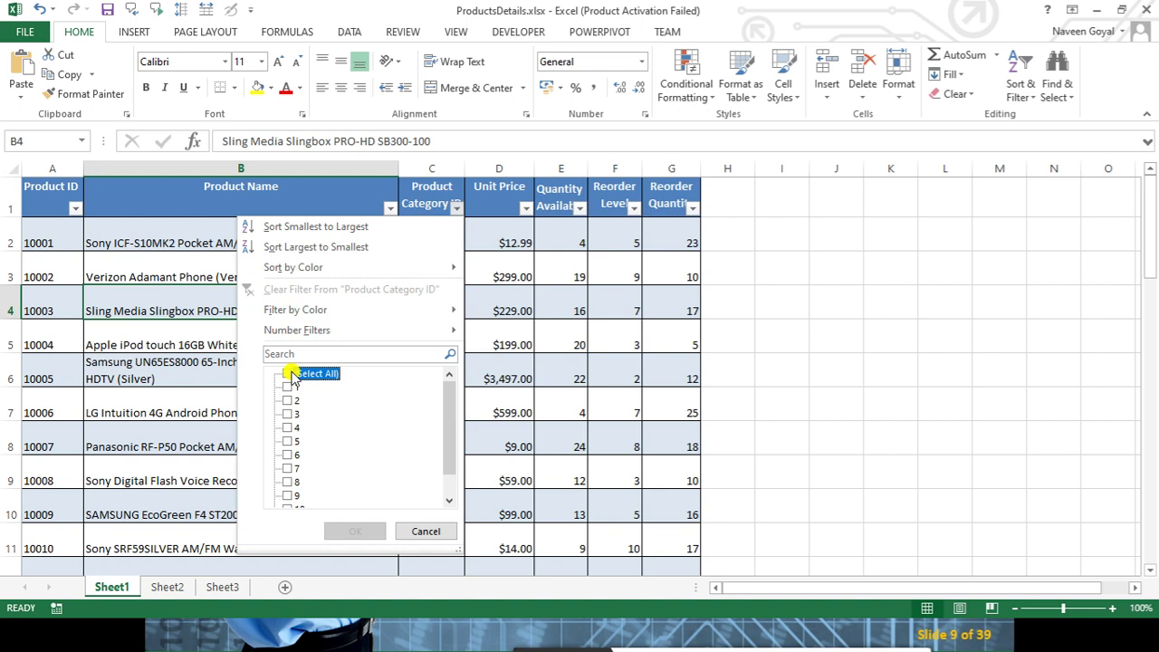
click(290, 482)
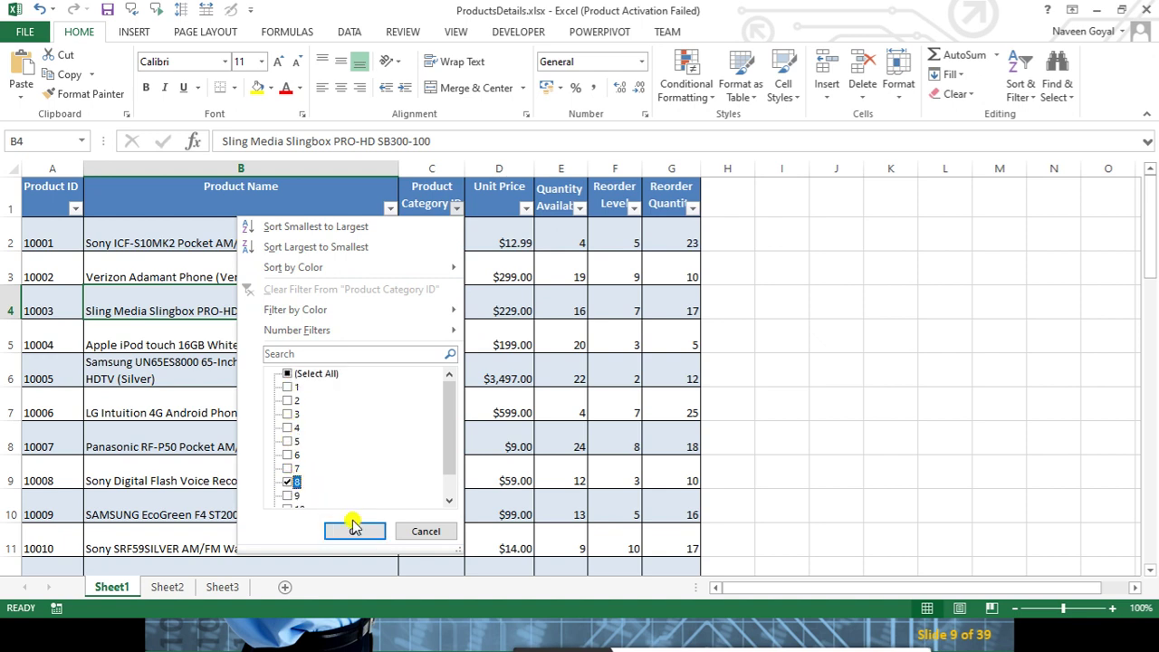
click(360, 532)
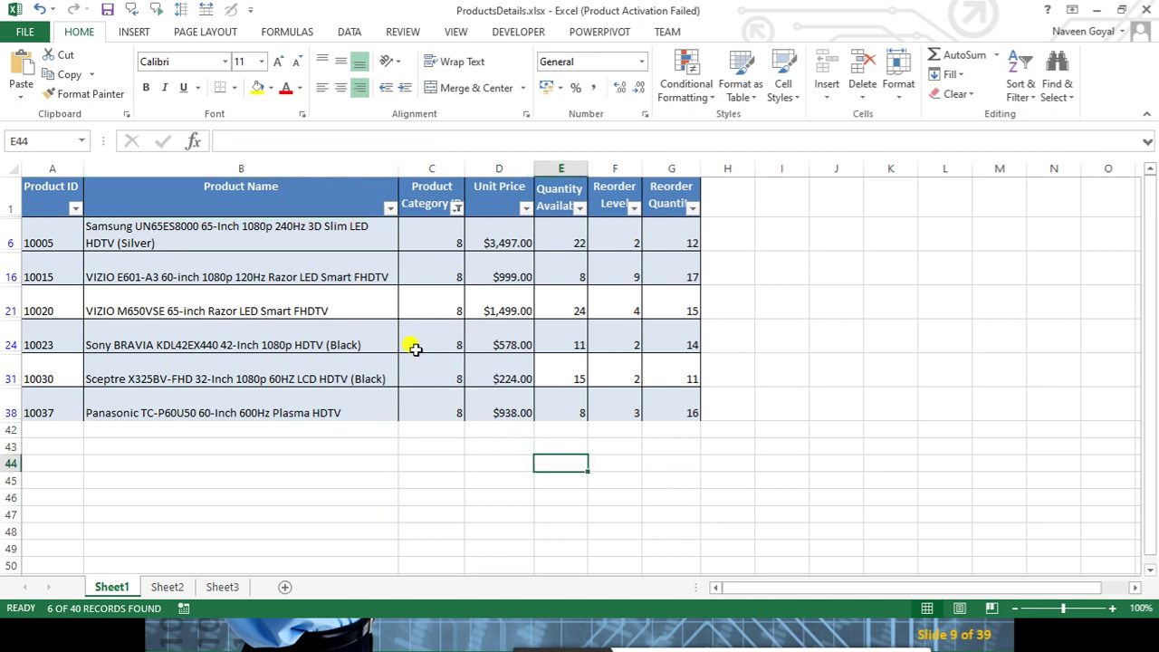
click(272, 299)
Copy the filtered category-8 table with headers and paste it into Sheet2 at A1
click(38, 220)
drag(41, 190, 667, 403)
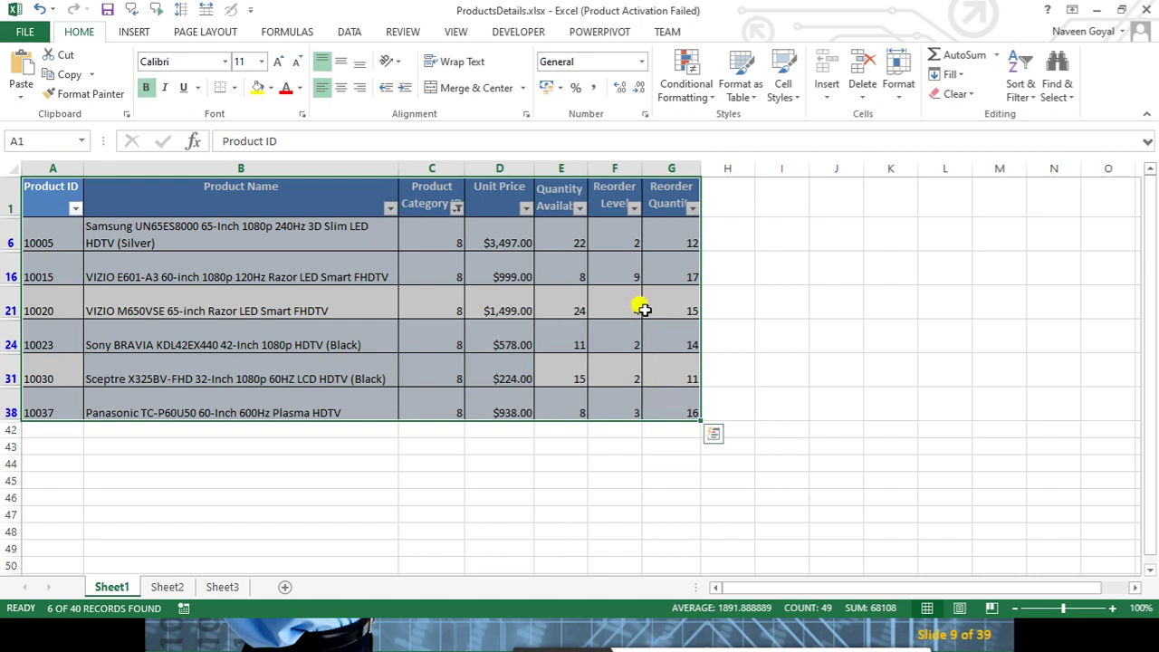
click(453, 313)
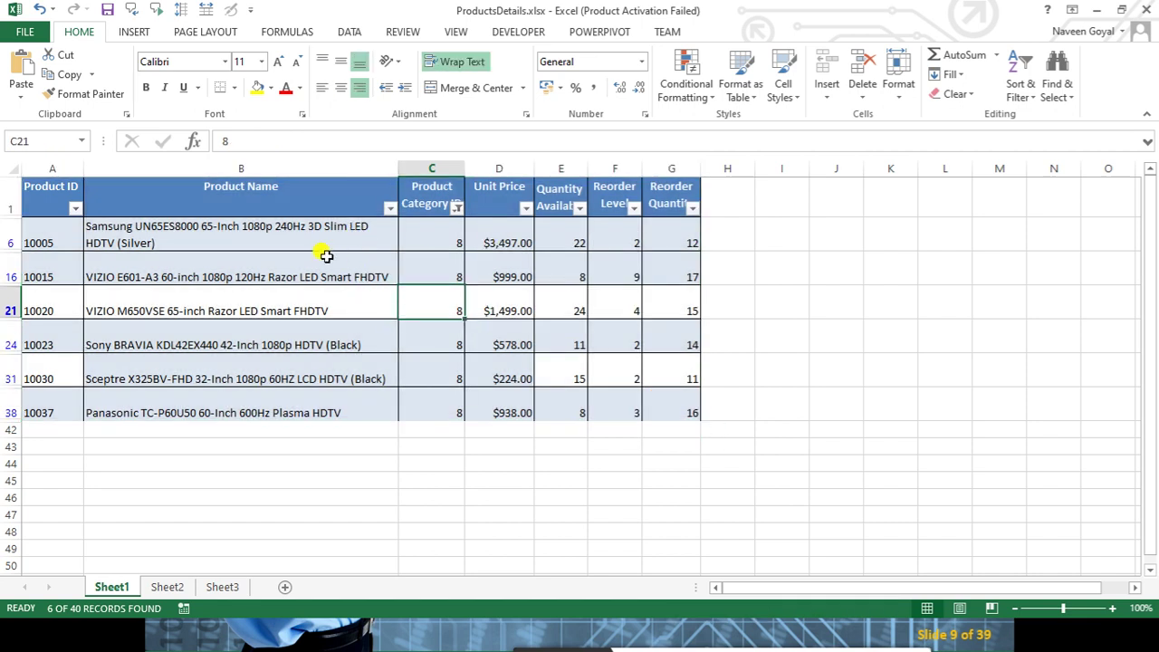
mouse_move(44, 196)
mouse_down()
mouse_move(566, 397)
mouse_move(675, 403)
mouse_up()
key(ctrl+c)
click(167, 587)
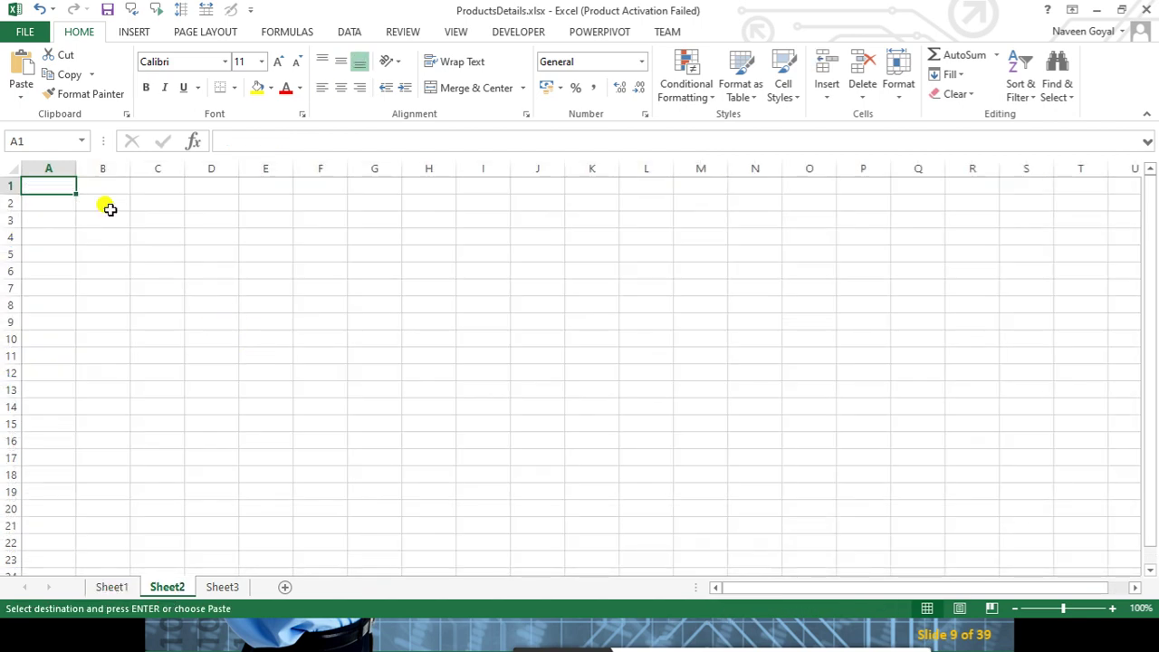
key(ctrl+v)
Shrink pasted rows 1–7 on Sheet2 to a smaller uniform height
click(496, 403)
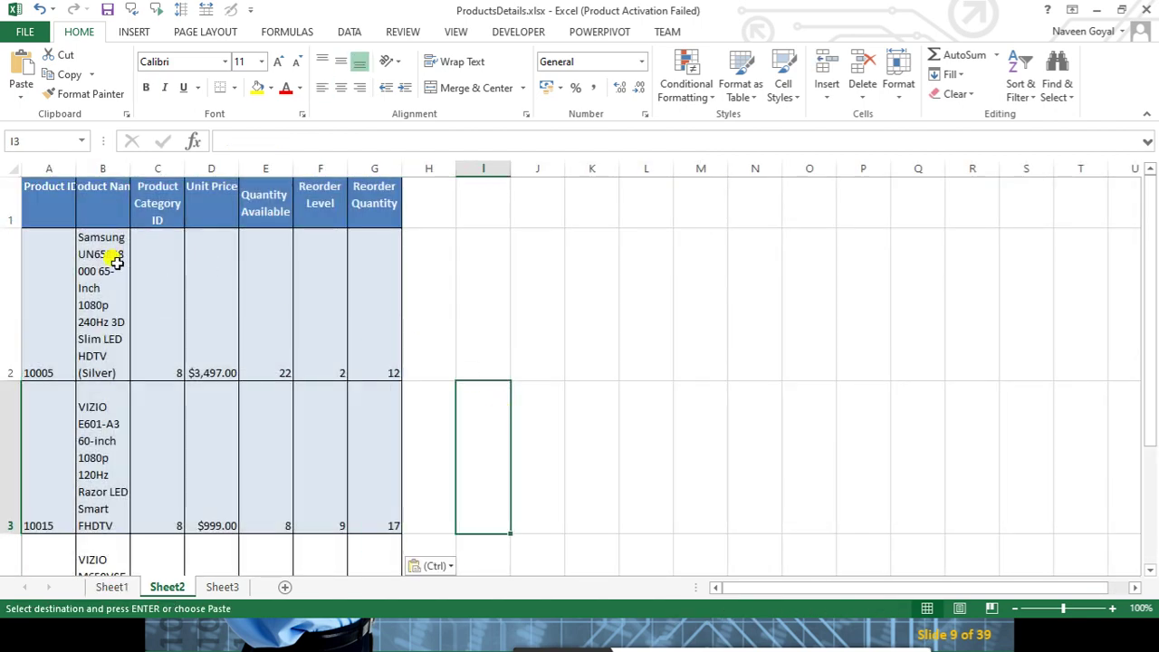
mouse_move(11, 204)
mouse_down()
mouse_move(27, 535)
mouse_move(6, 426)
mouse_up()
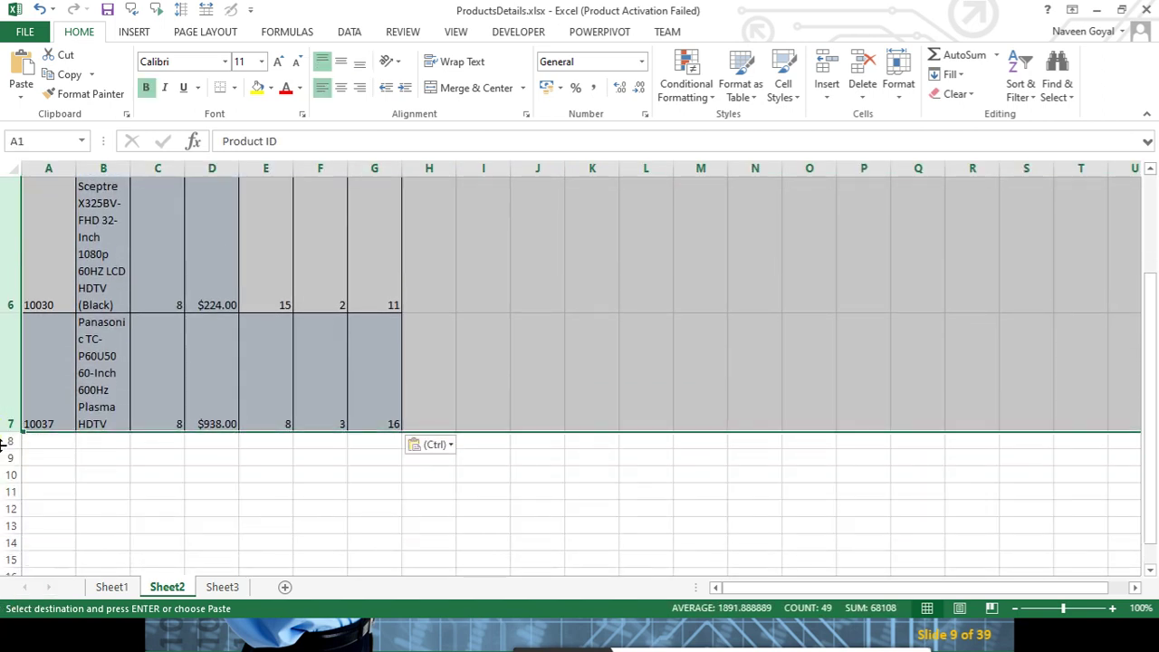
drag(5, 432, 12, 335)
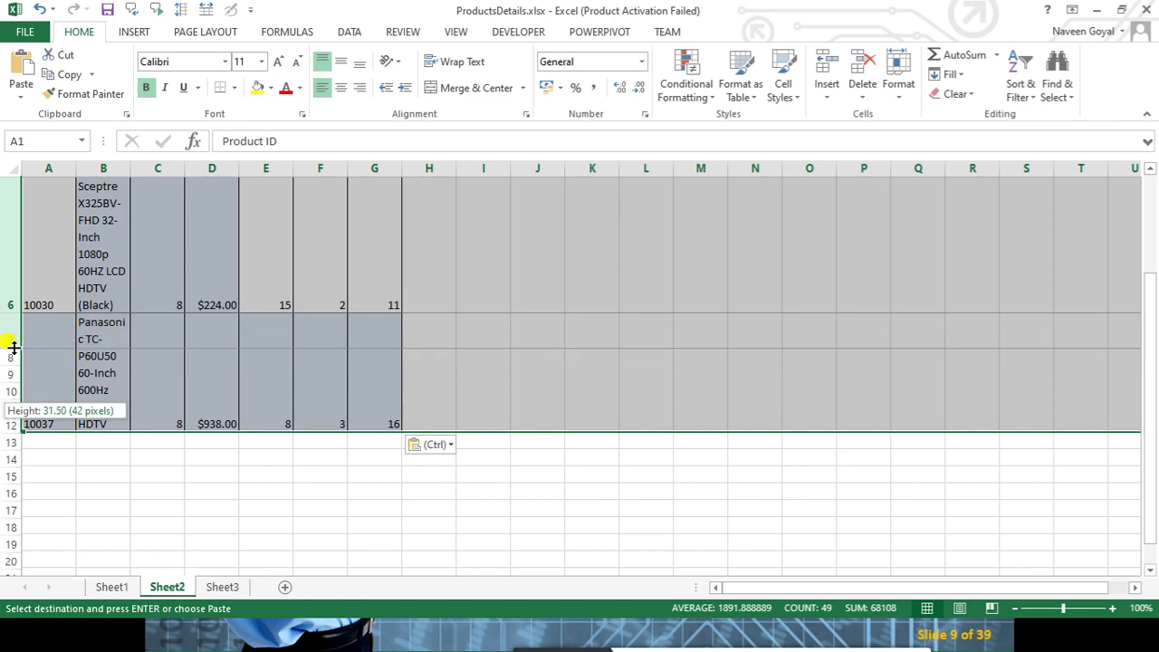
drag(12, 335, 14, 348)
click(277, 374)
scroll(277, 373, up, 2)
Widen columns A to G of the copied table, then go back to Sheet1
mouse_move(49, 169)
mouse_down()
mouse_move(367, 142)
mouse_move(415, 169)
mouse_up()
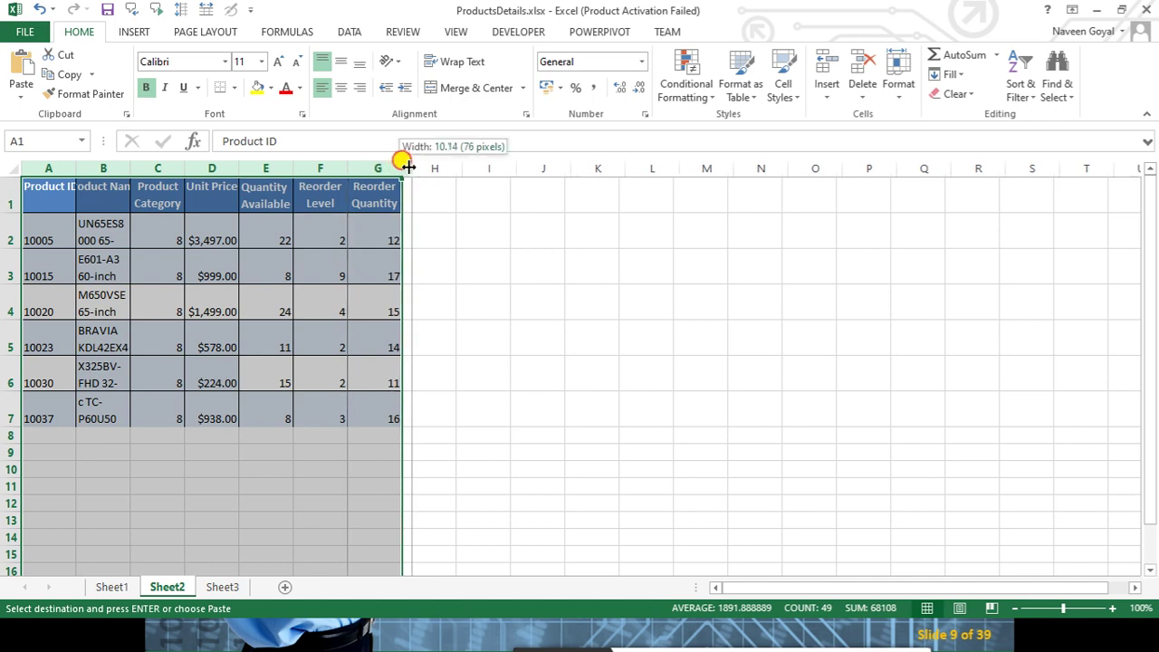
click(536, 313)
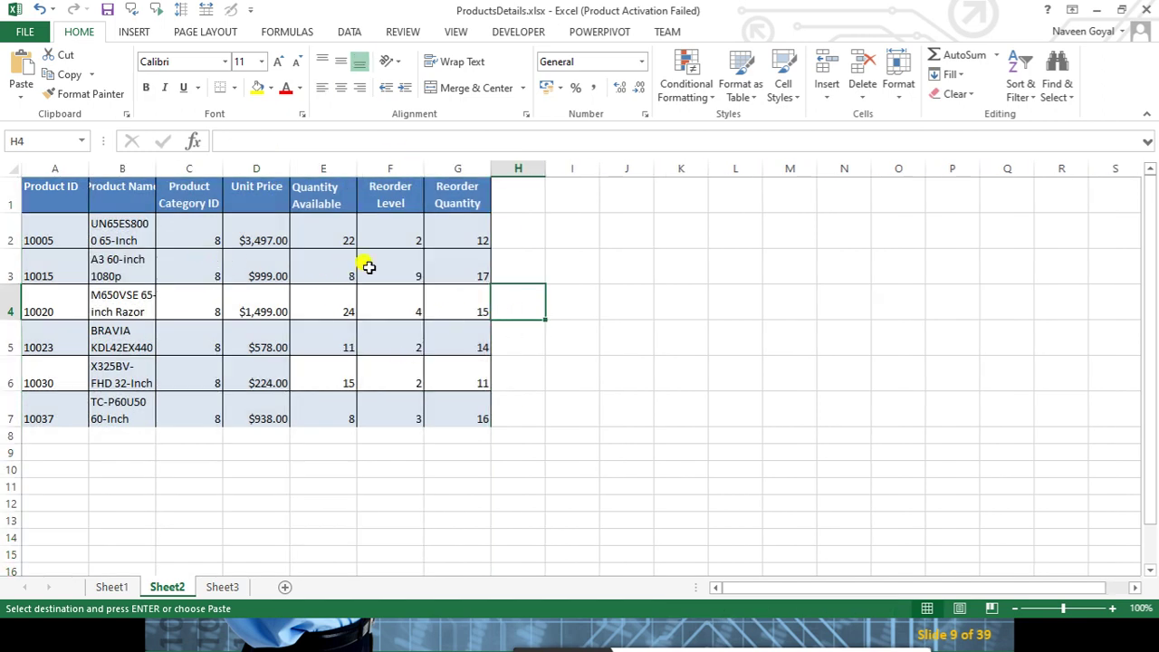
mouse_move(782, 256)
mouse_down()
mouse_move(894, 303)
mouse_move(818, 262)
mouse_up()
click(806, 335)
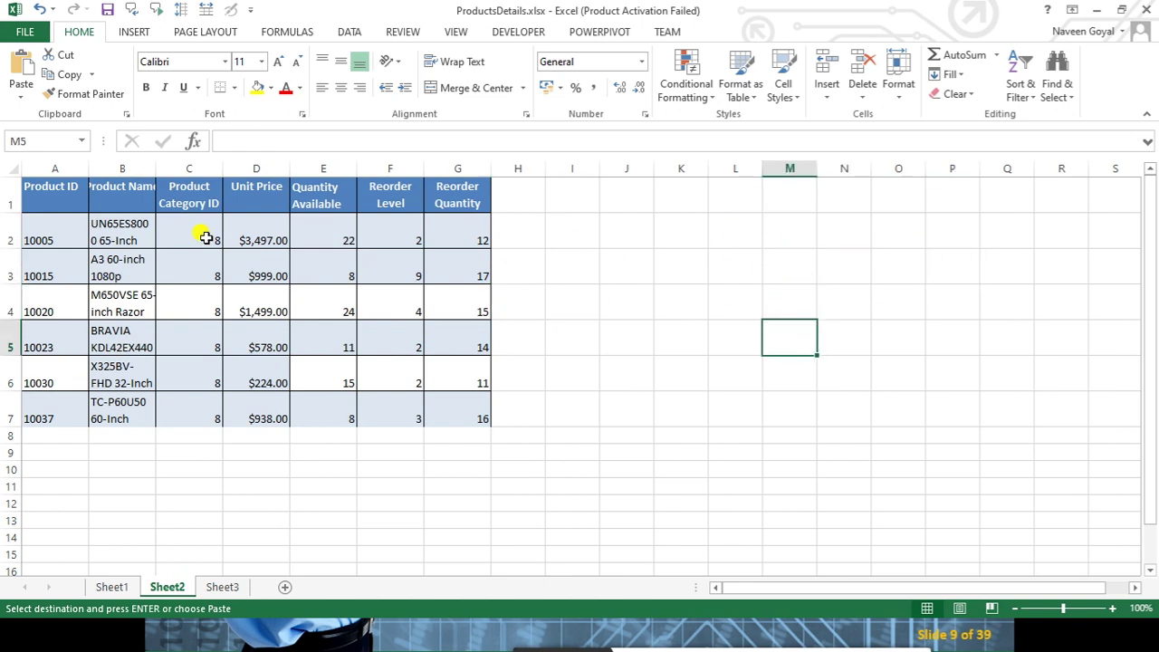
click(112, 587)
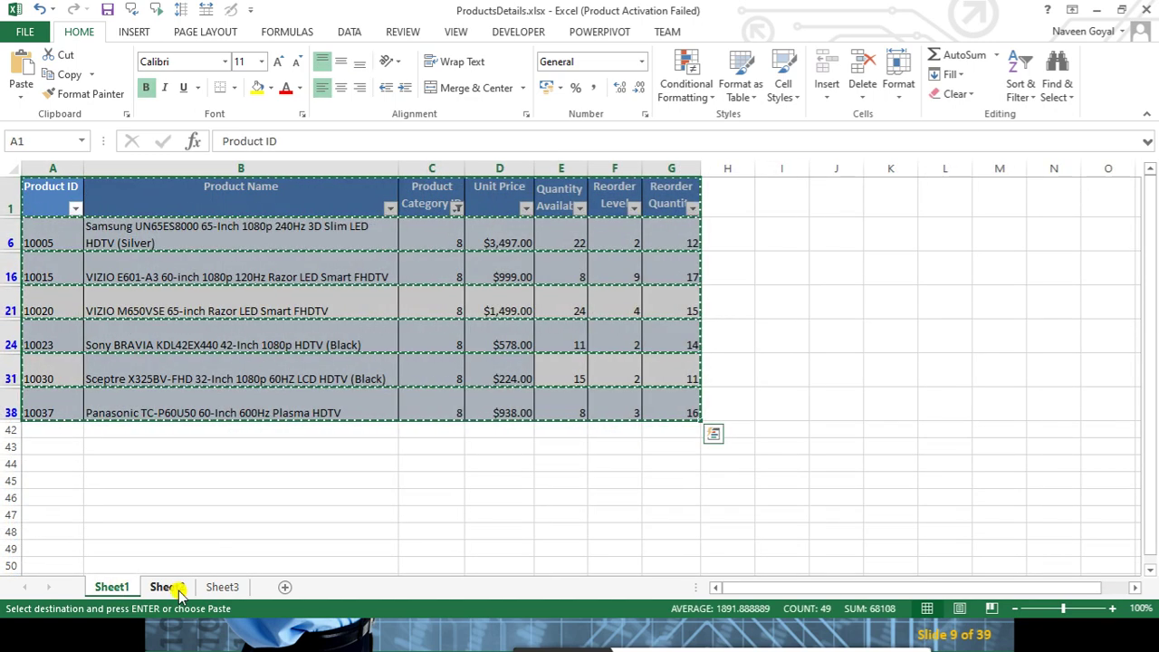
Compare both sheets and widen Sheet2's Product Name column so the names fit
click(172, 589)
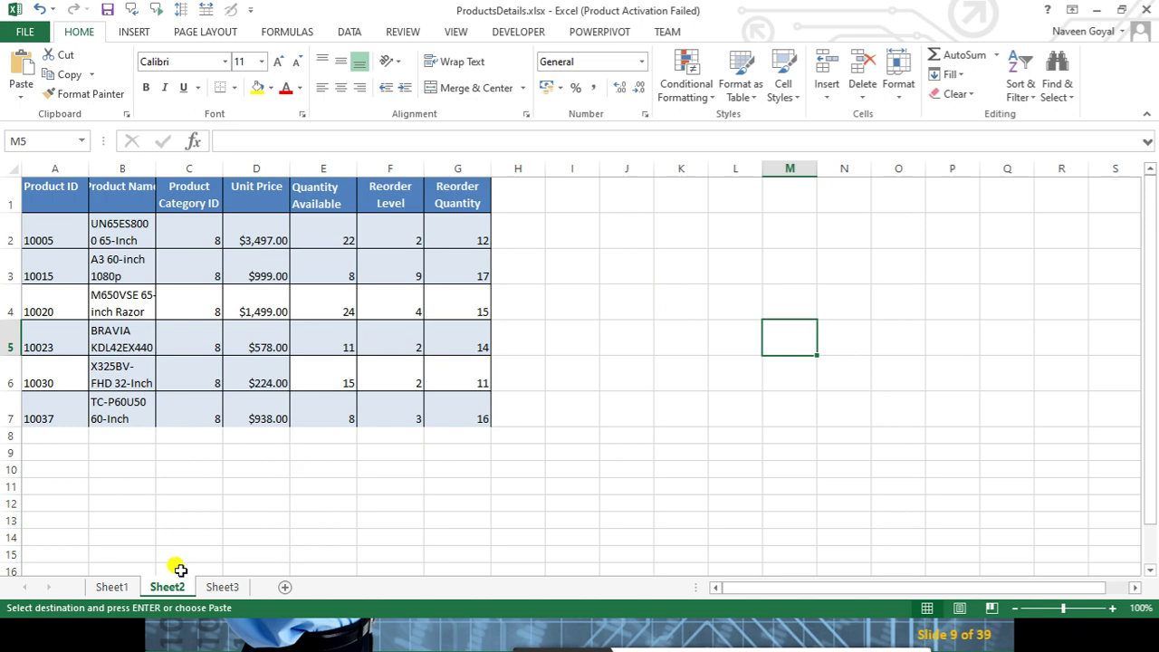
click(113, 587)
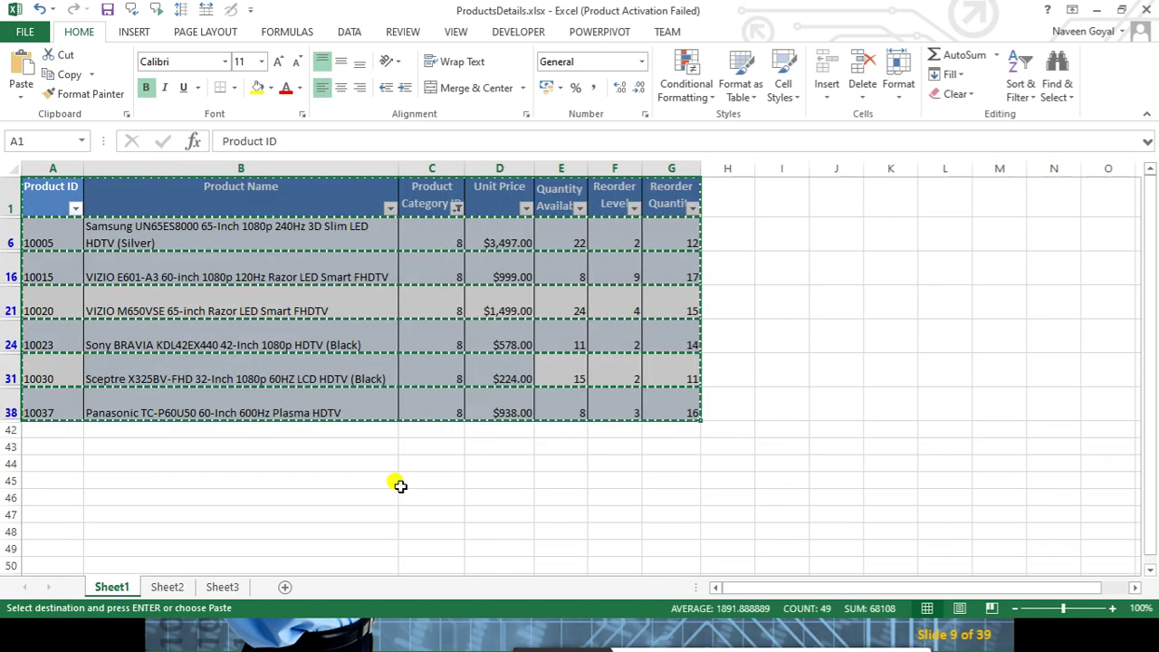
click(167, 587)
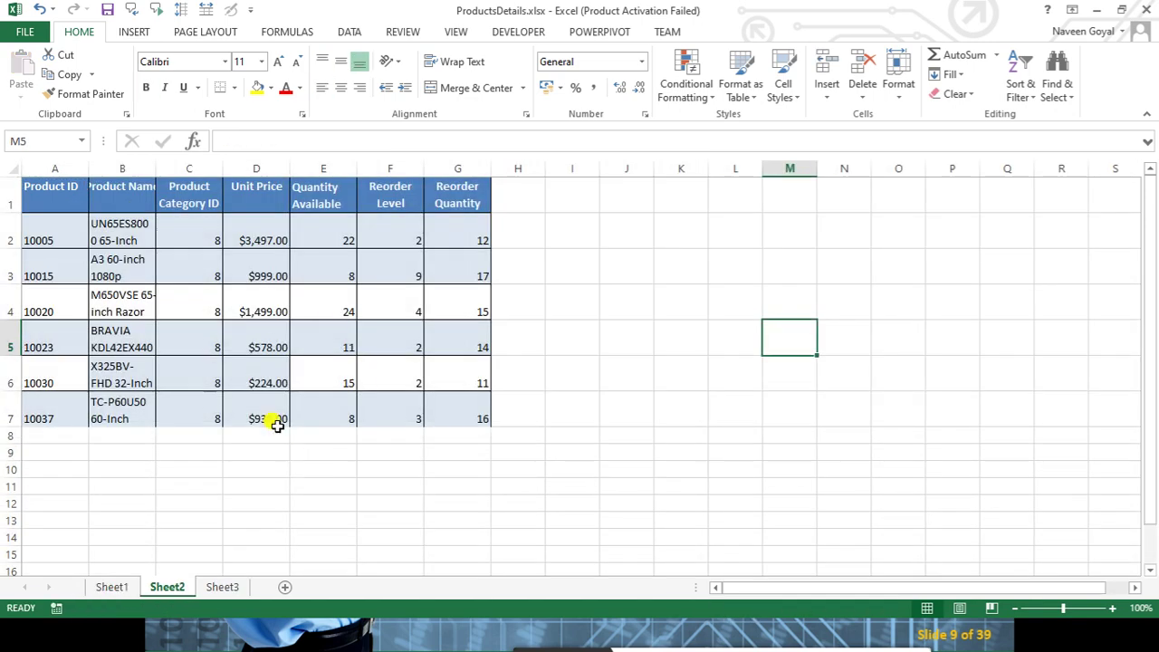
click(118, 585)
click(278, 208)
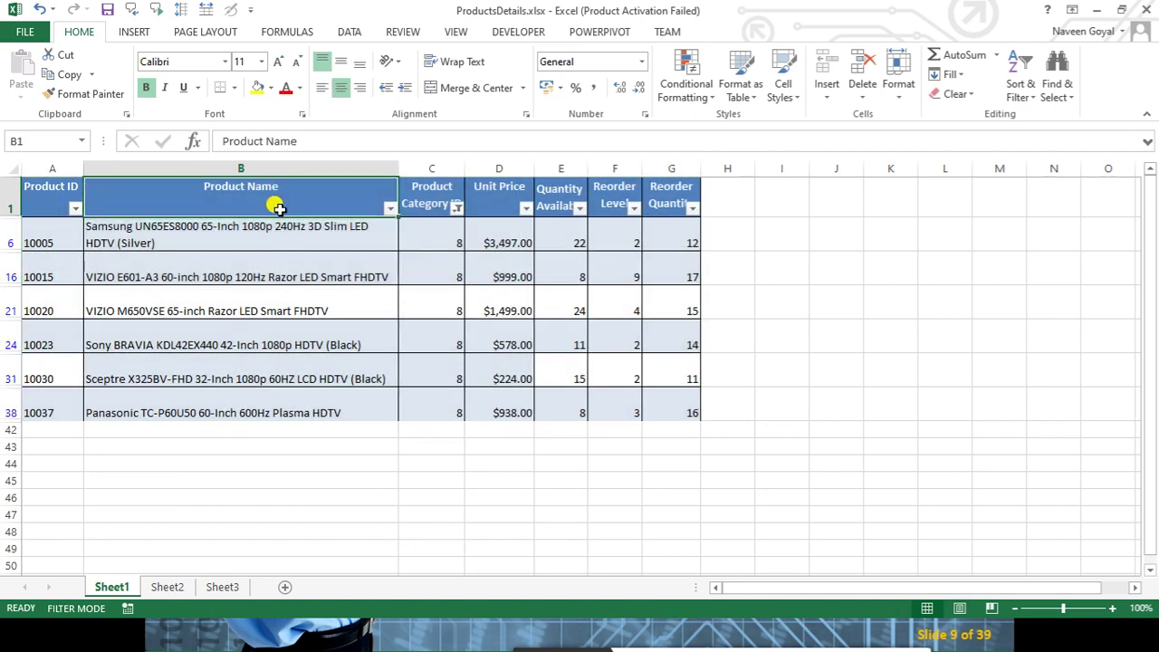
click(167, 587)
click(150, 209)
drag(155, 168, 262, 163)
click(634, 409)
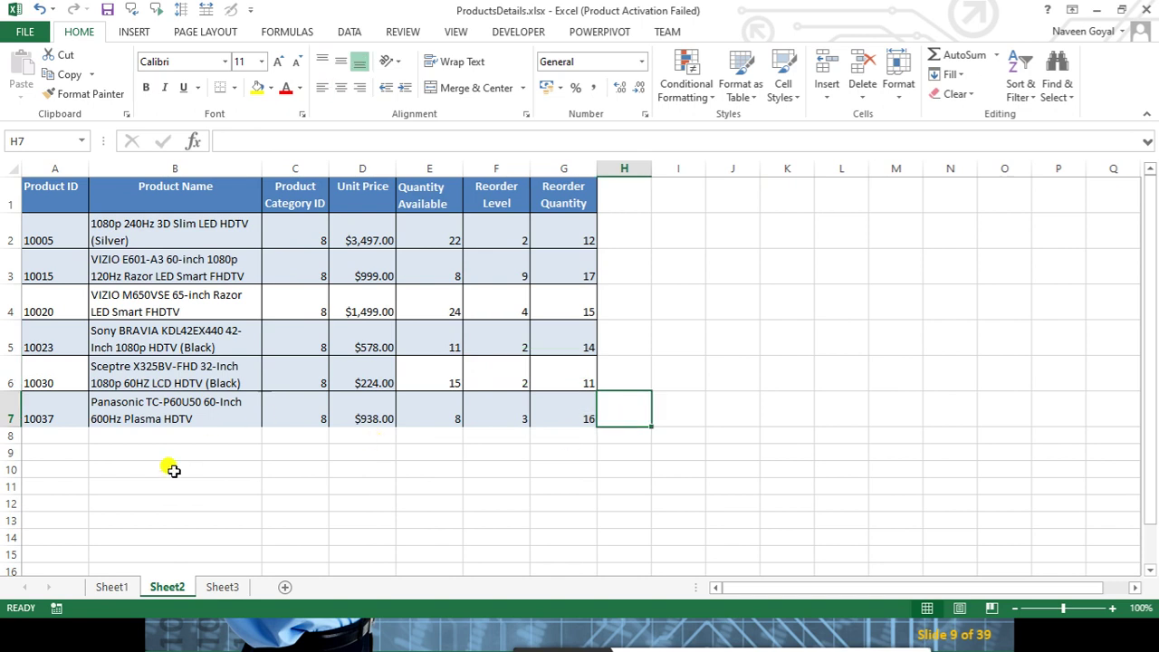
Back on Sheet1, check the VIZIO M650VSE and E601-A3 product names against the copy
click(113, 587)
click(288, 480)
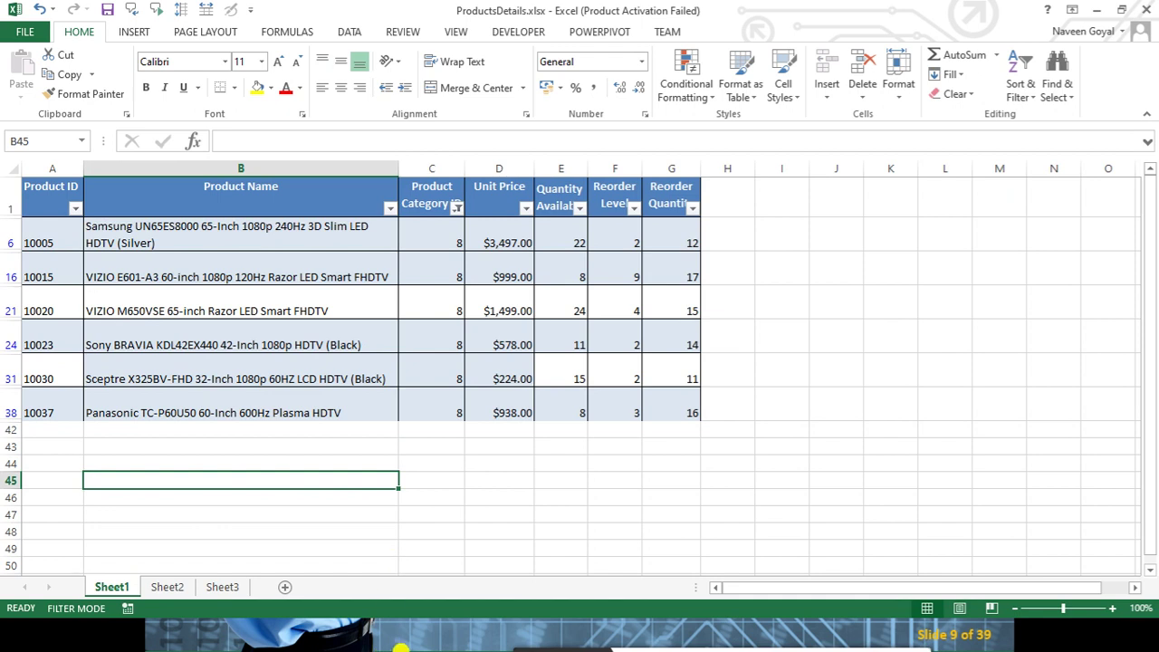
click(486, 480)
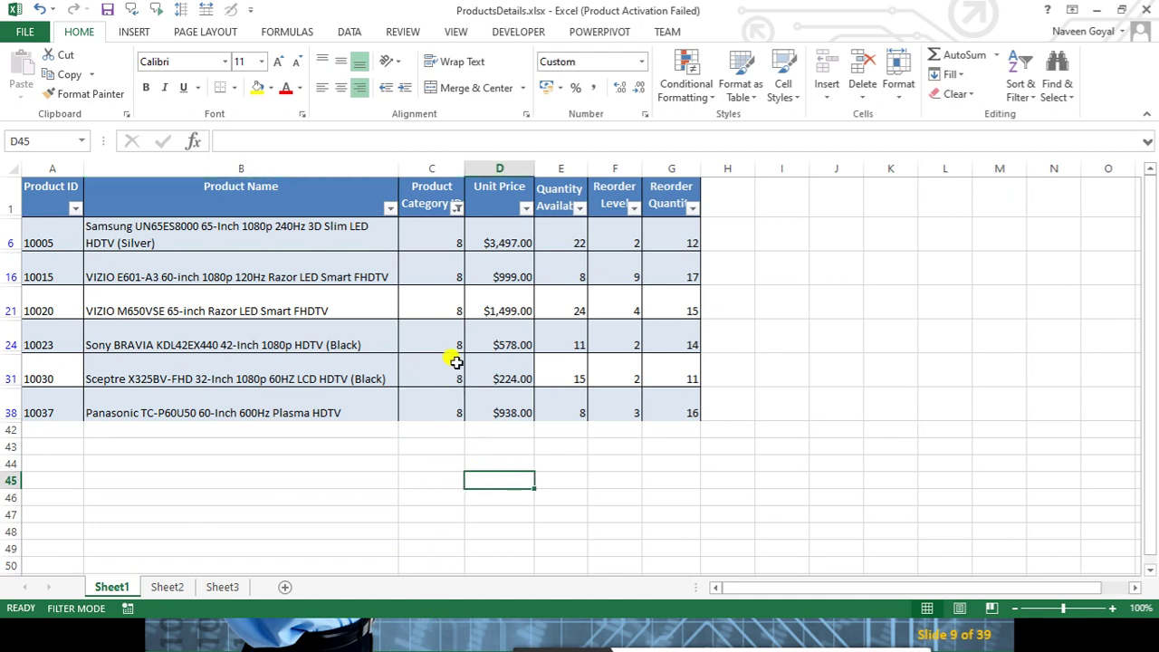
click(166, 588)
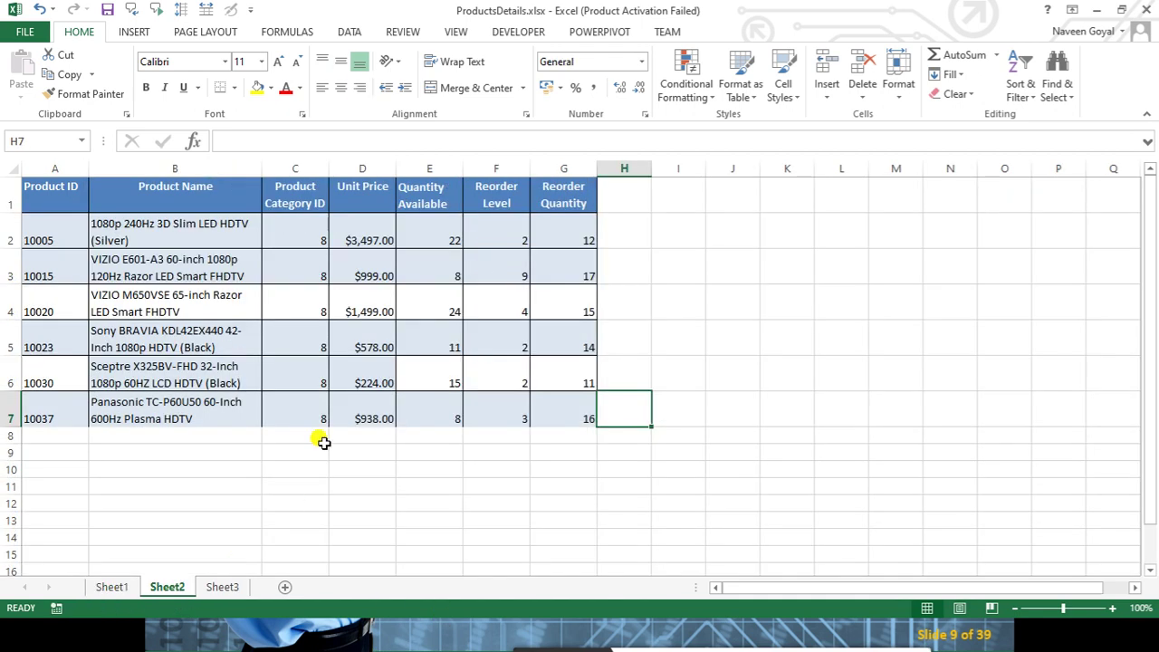
click(112, 587)
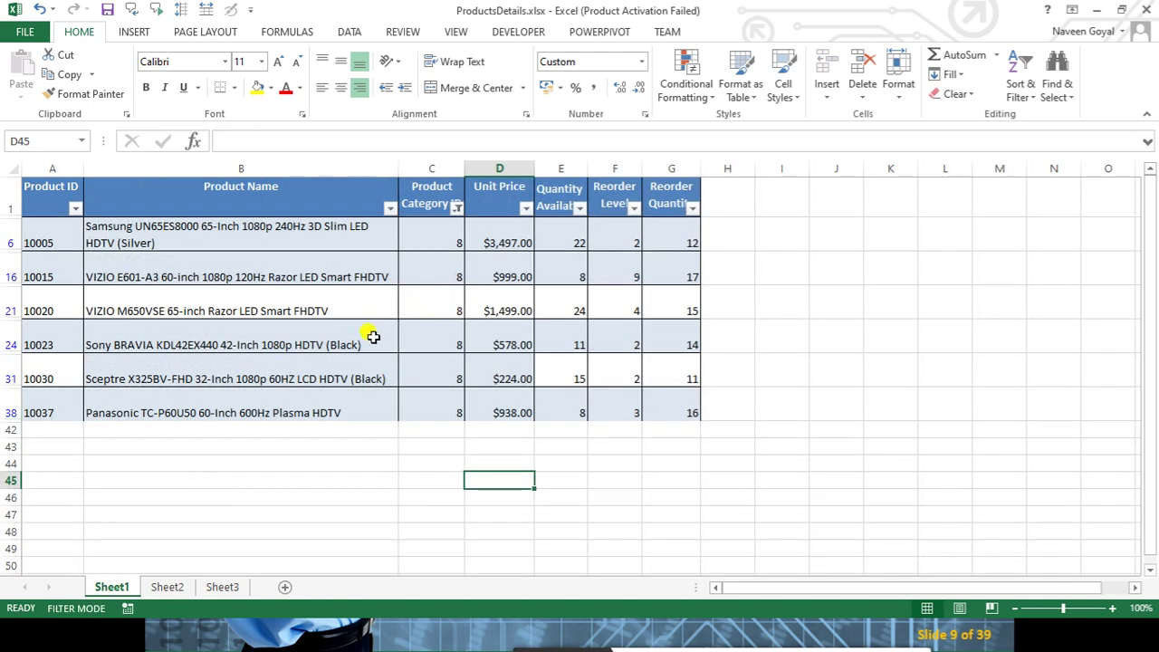
click(341, 304)
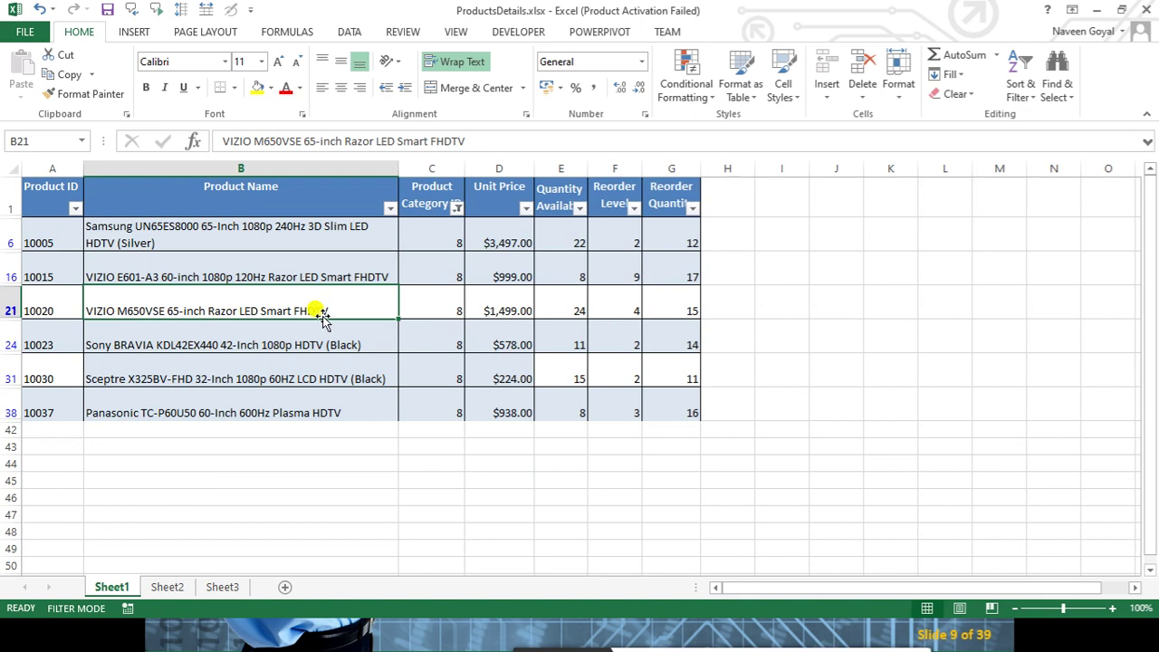
click(299, 276)
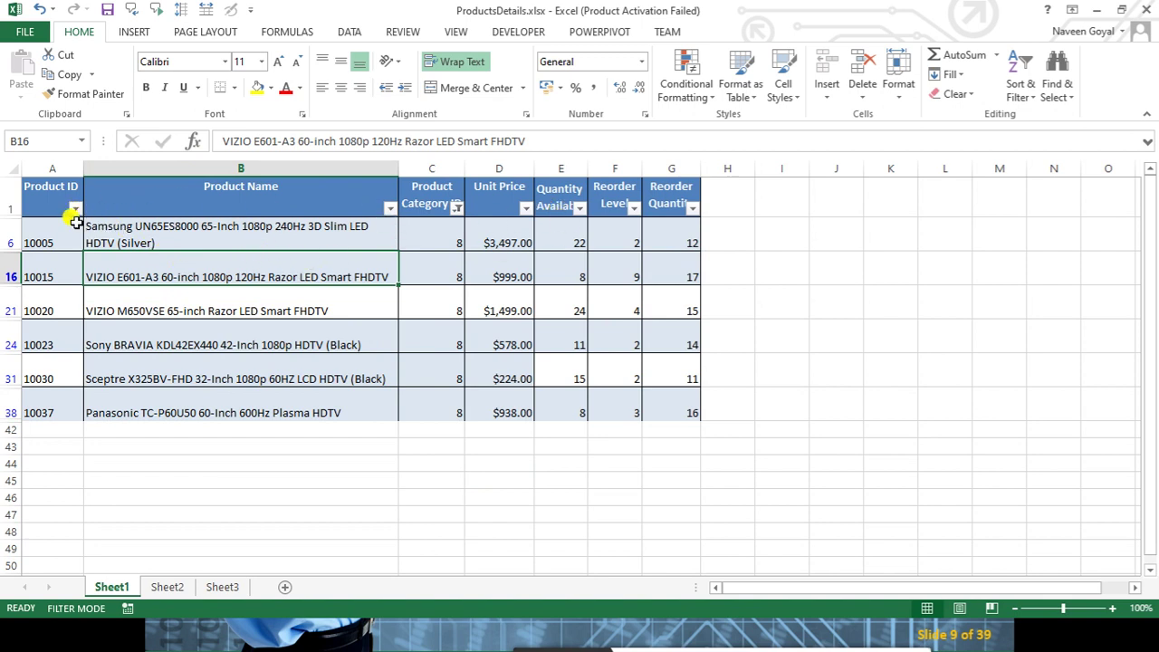
Inspect the Product ID, Product Name and Product Category ID filter lists without changing them
click(75, 209)
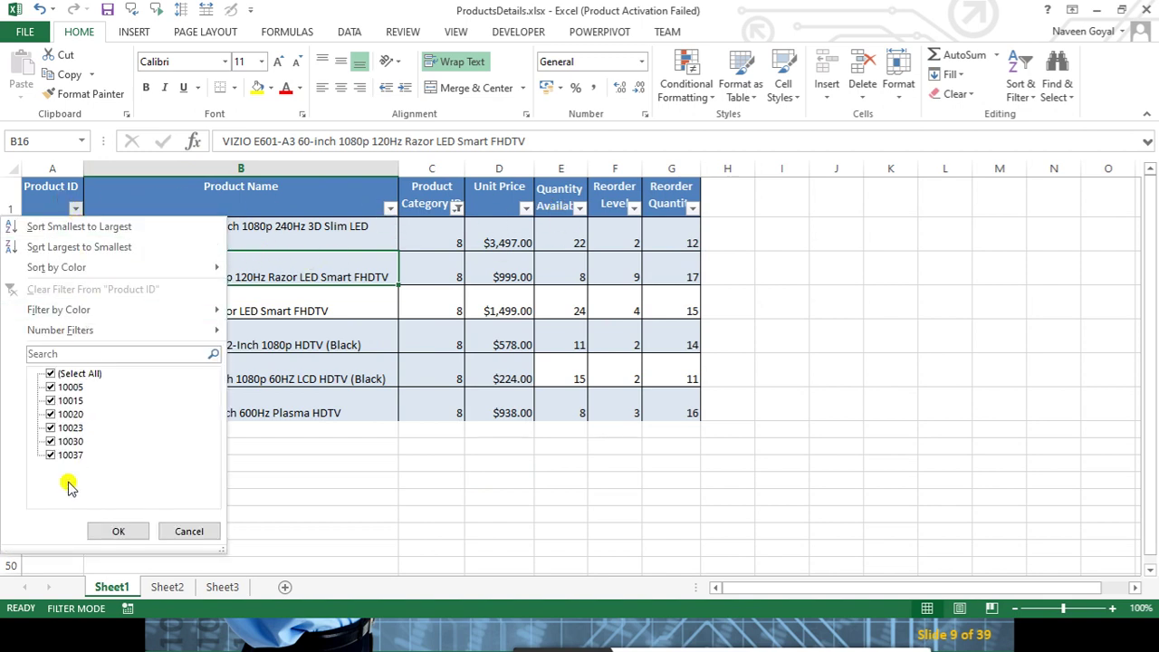
click(118, 531)
click(389, 207)
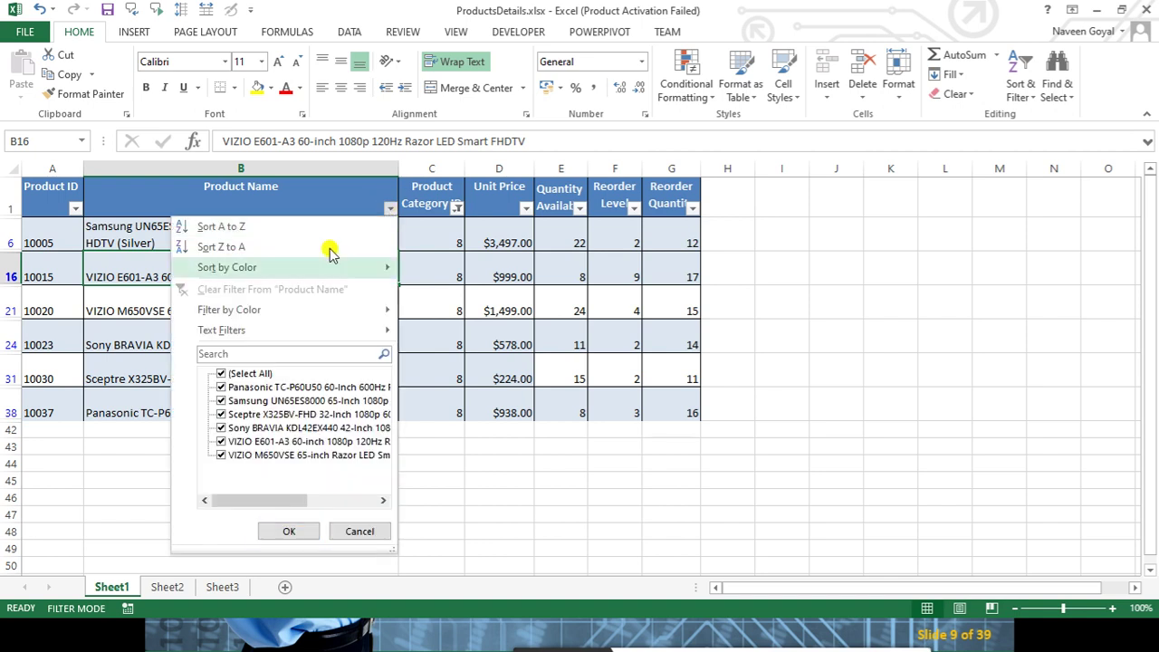
click(288, 531)
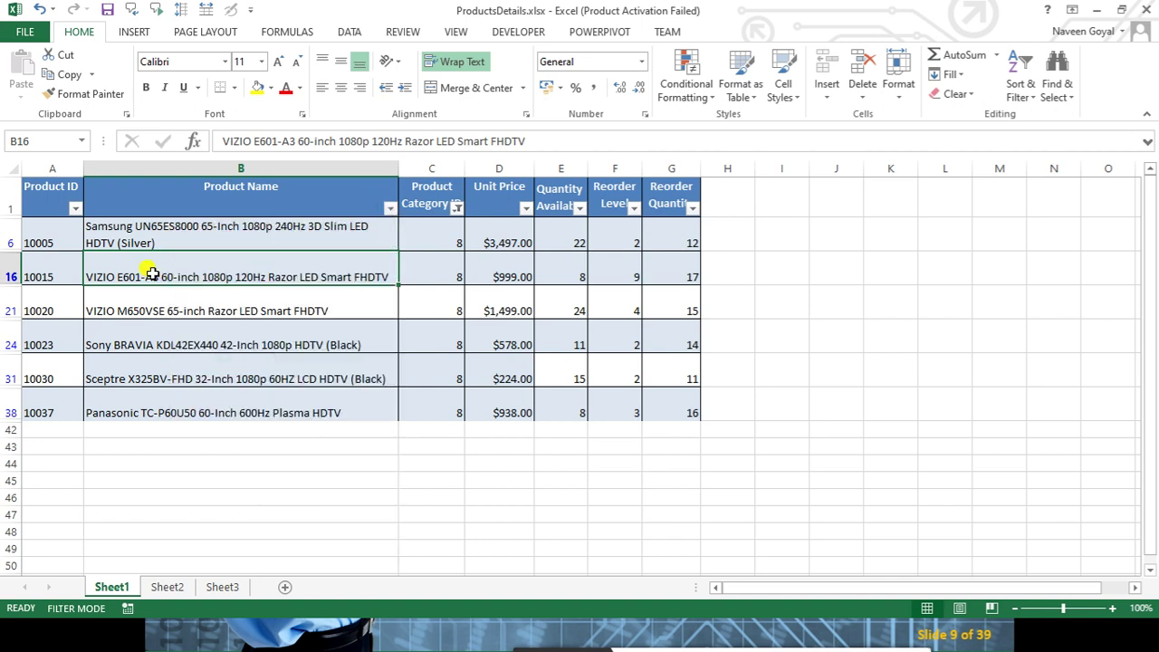
click(458, 207)
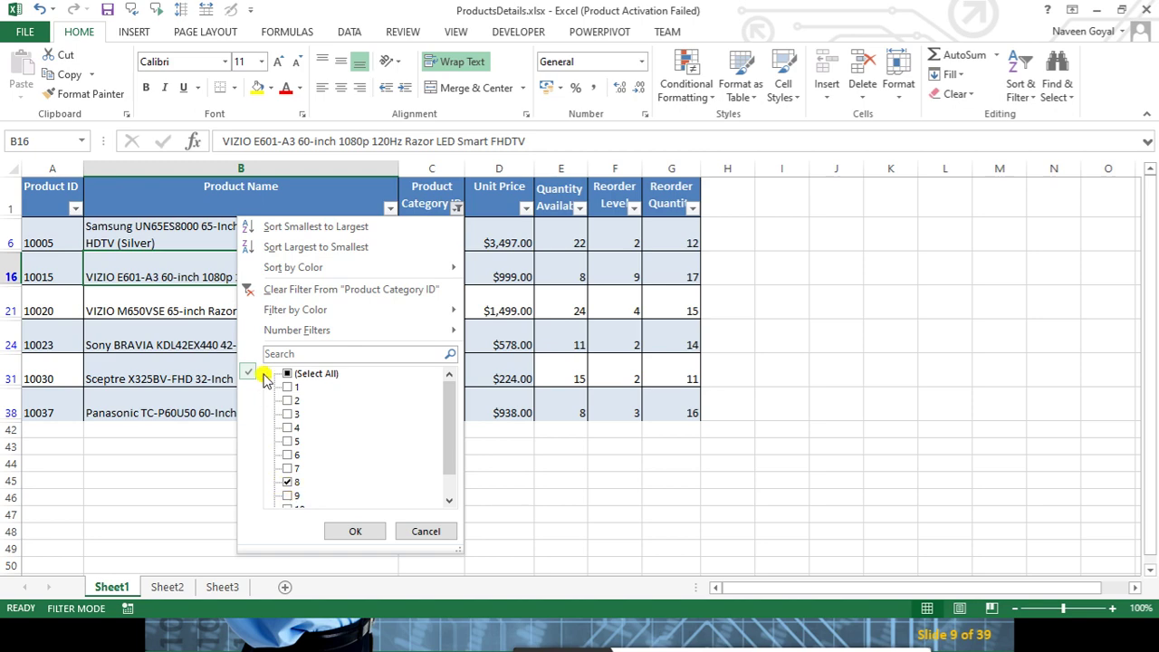
click(355, 531)
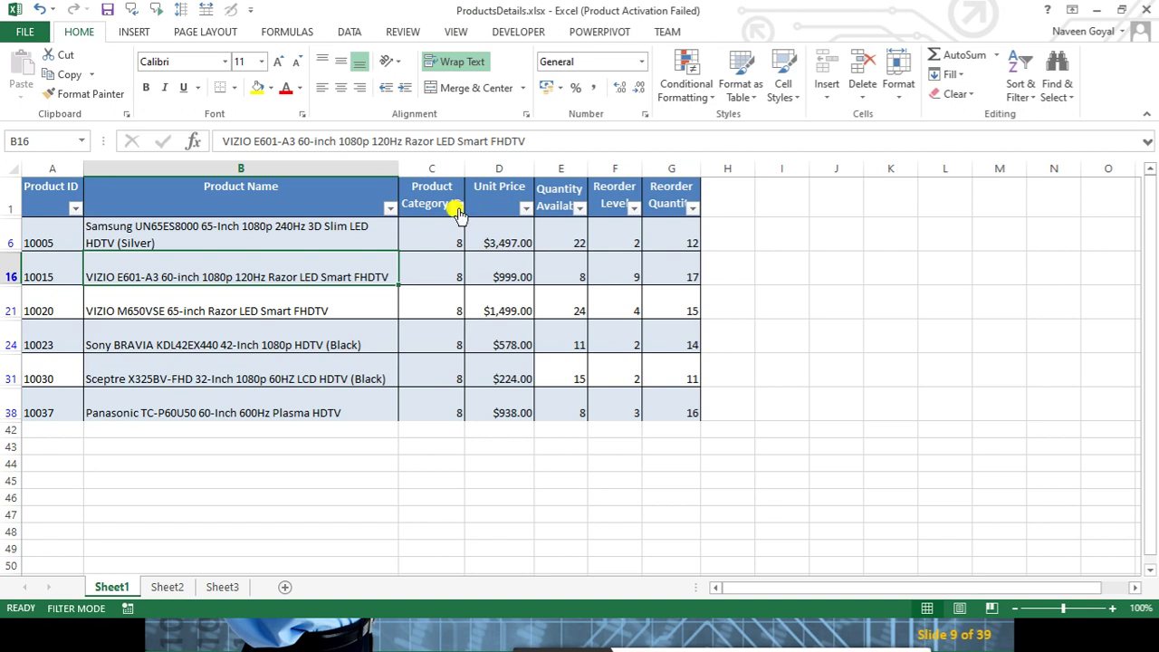
Clear the Product Category ID filter and scroll through the restored full product list
click(458, 207)
click(286, 375)
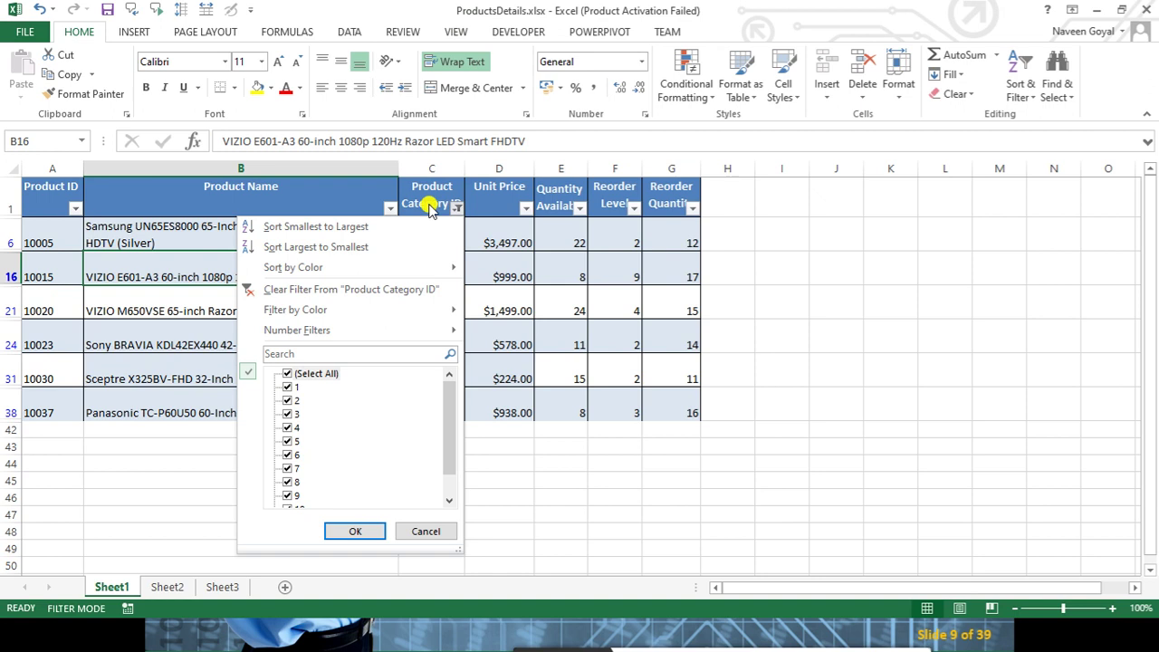
click(287, 290)
click(439, 368)
scroll(481, 401, down, 2)
scroll(480, 407, down, 1)
scroll(485, 410, up, 3)
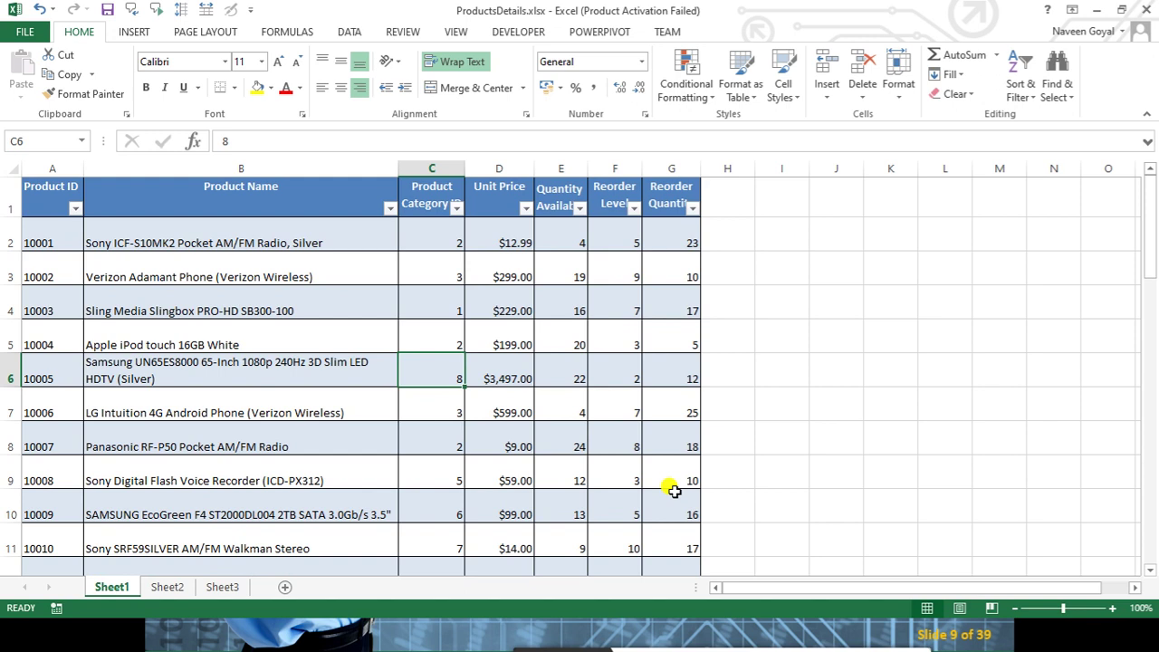
Filter Product Category ID to categories 5 and 8 only
click(487, 310)
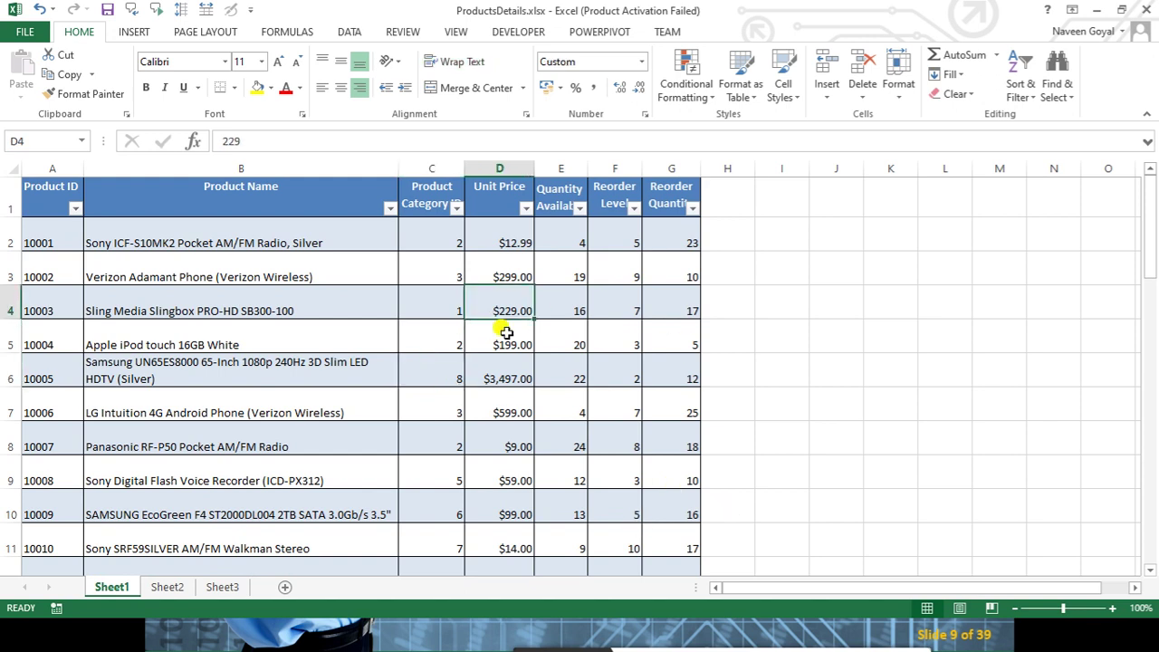
click(457, 208)
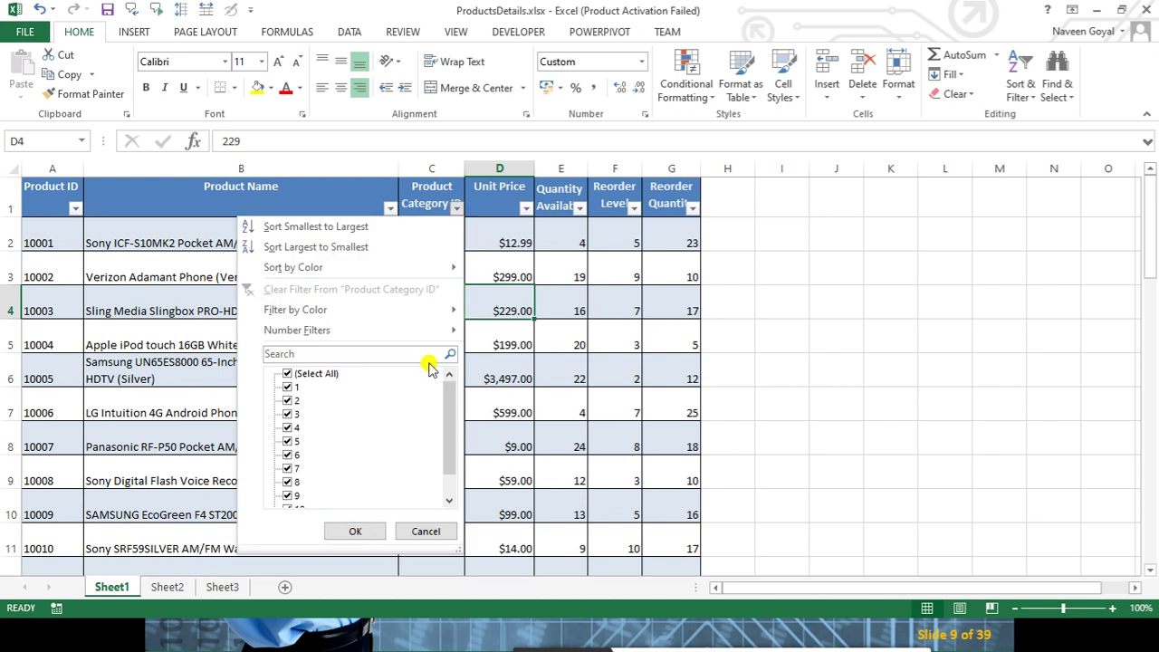
click(287, 373)
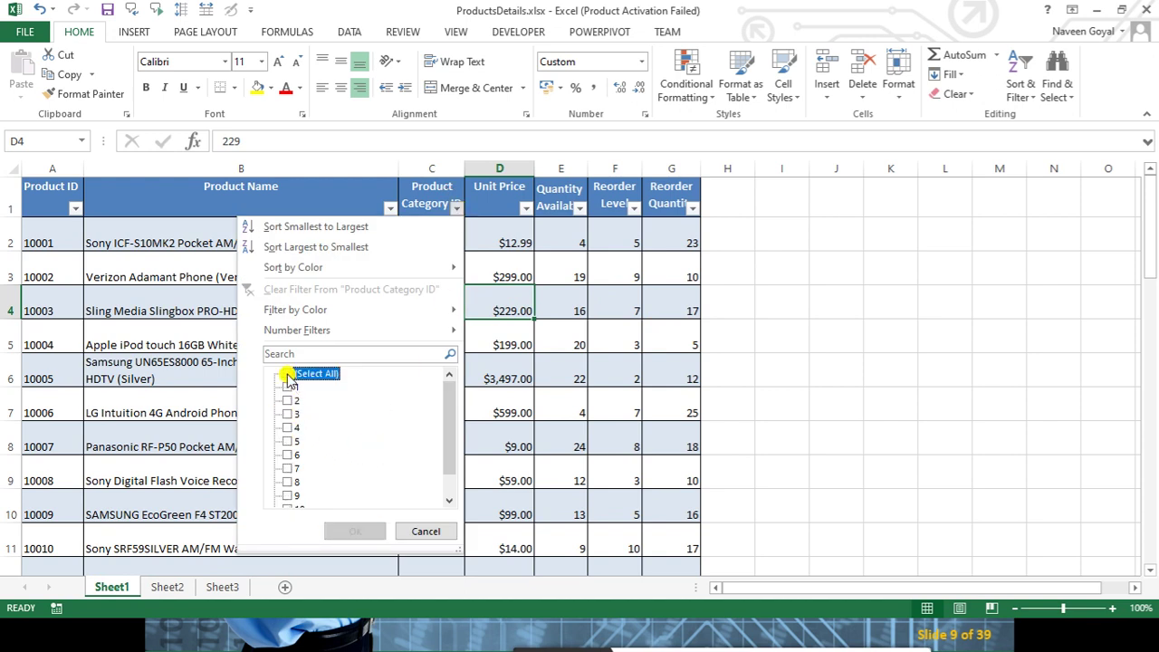
click(287, 441)
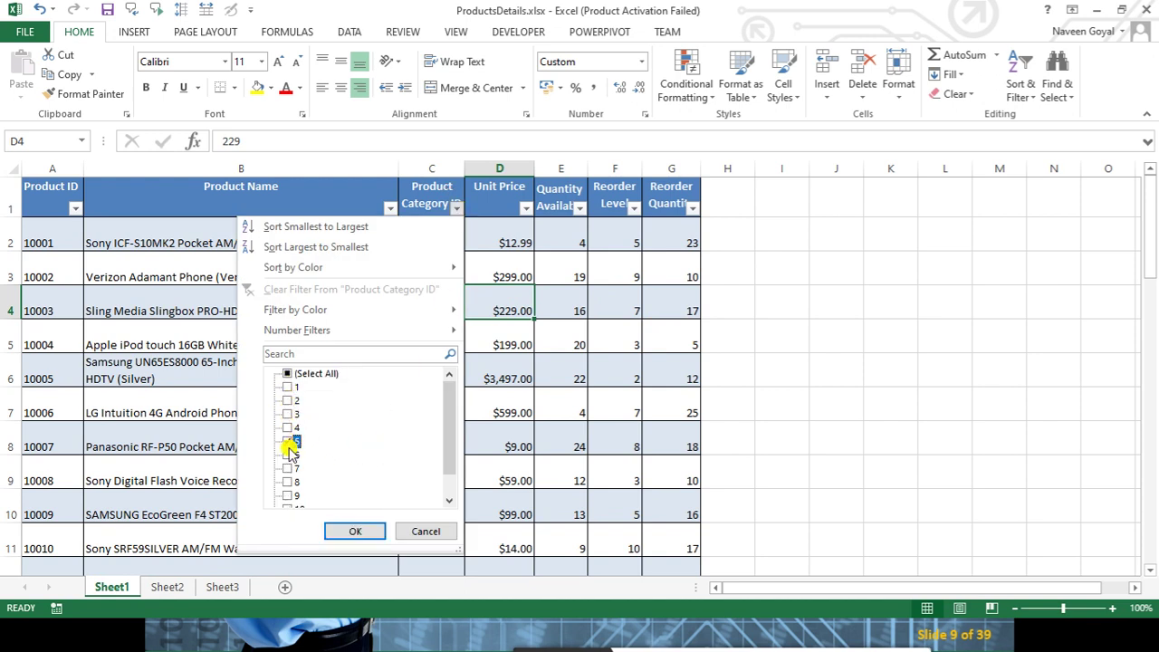
click(287, 481)
click(354, 531)
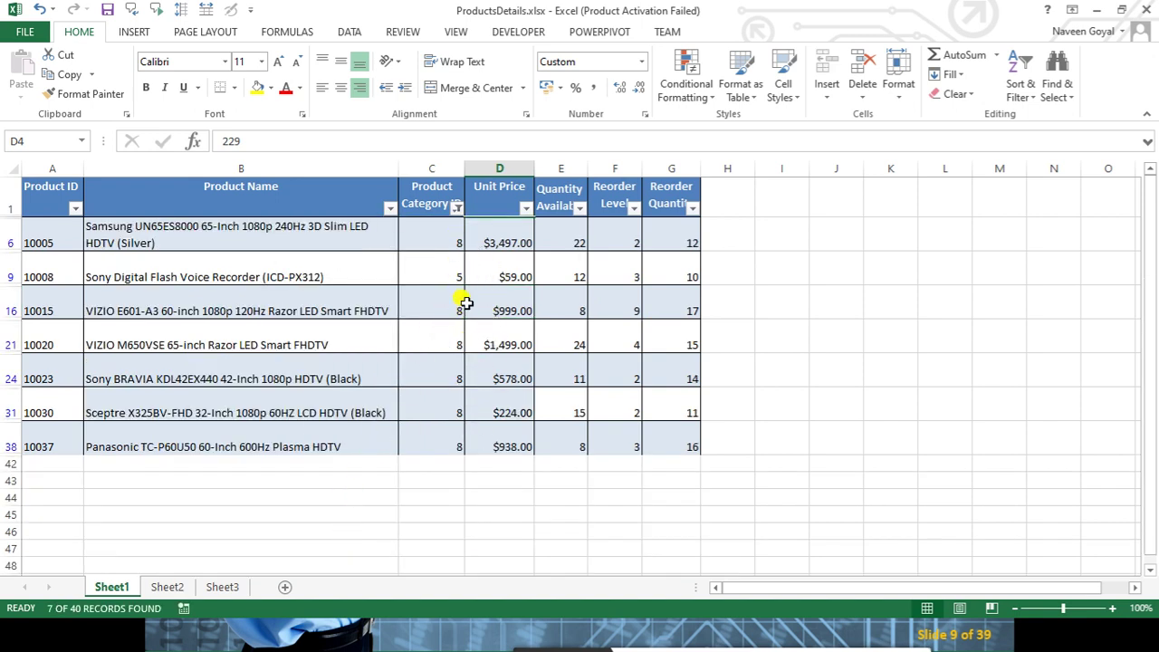
Sort the filtered rows by Product Category ID ascending so category 5 comes first
click(456, 207)
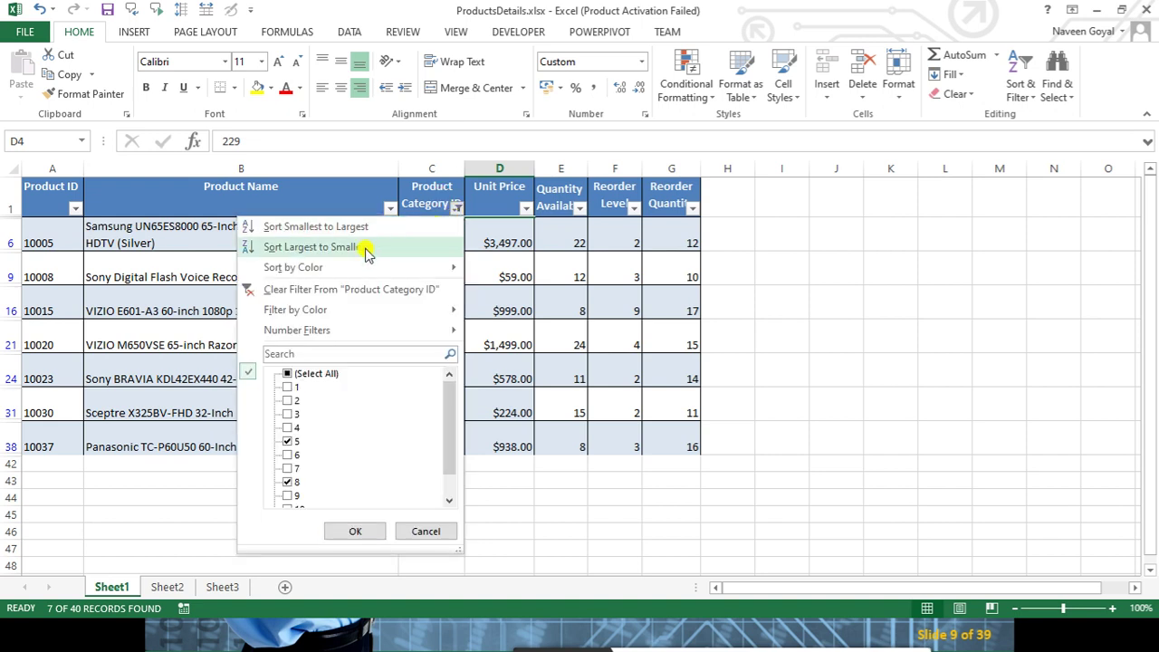
click(313, 227)
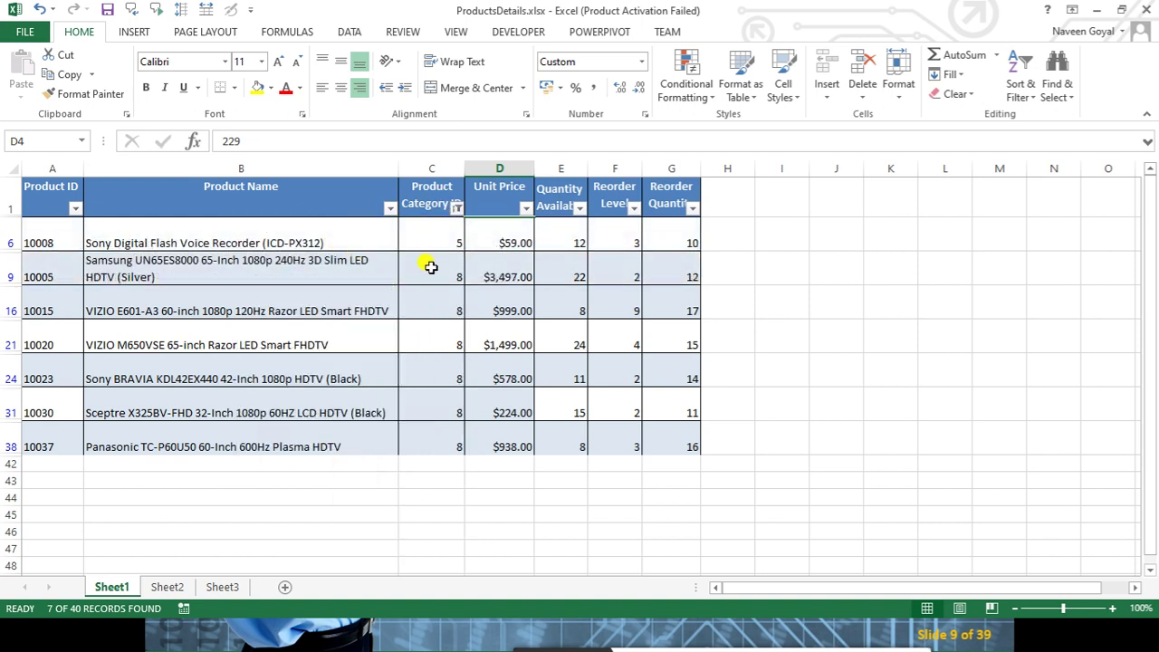
click(430, 390)
click(291, 289)
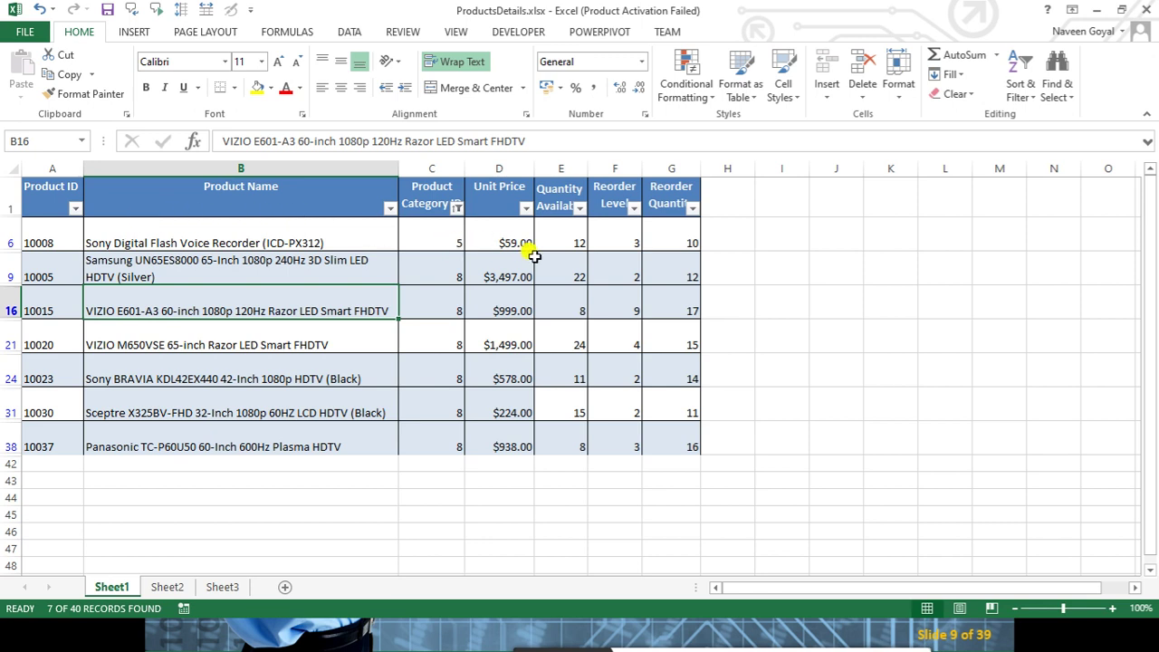
click(360, 335)
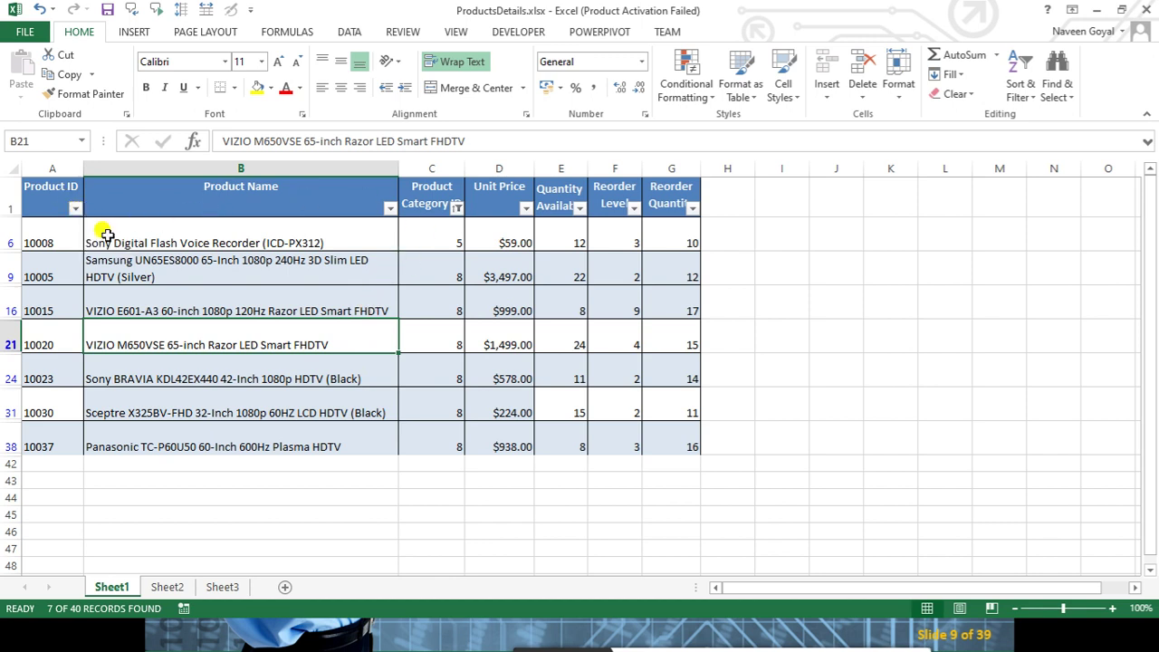
click(128, 259)
Review the sorted rows, then turn off AutoFilter with Ctrl+Shift+L
drag(82, 208, 713, 210)
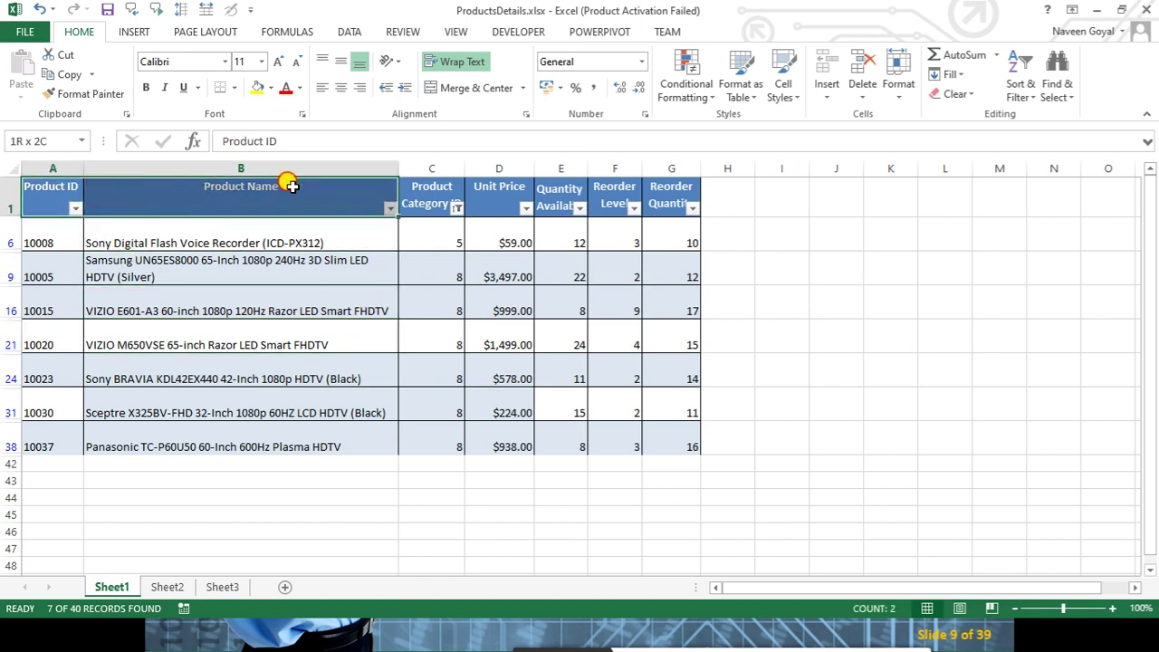
click(678, 272)
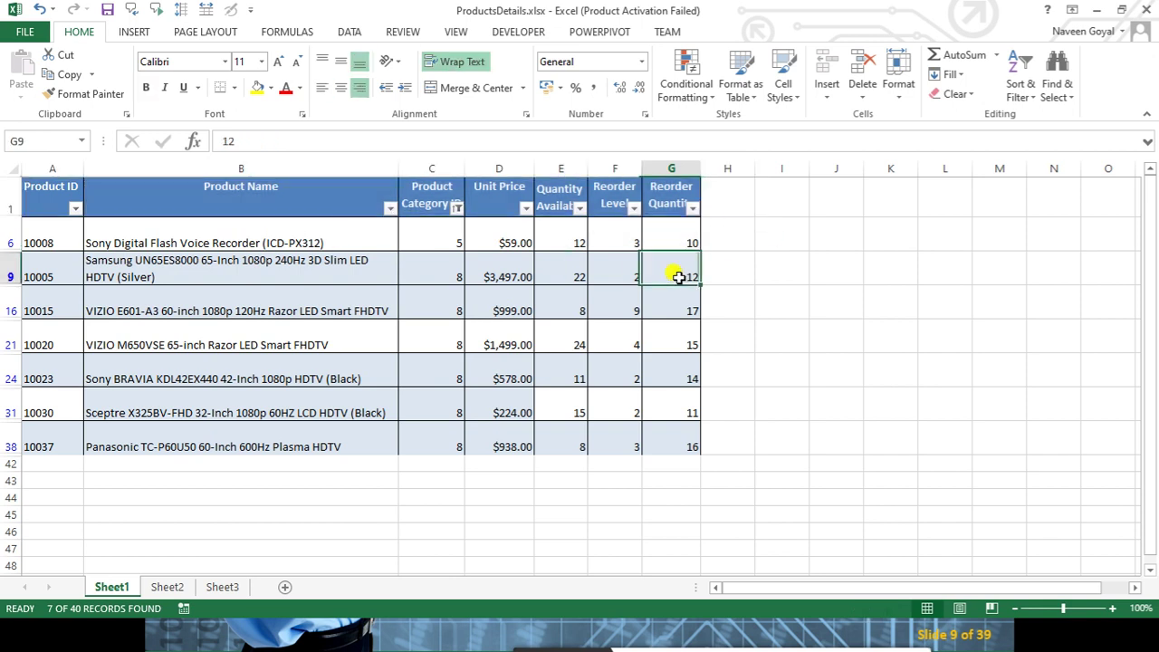
click(562, 326)
key(Left)
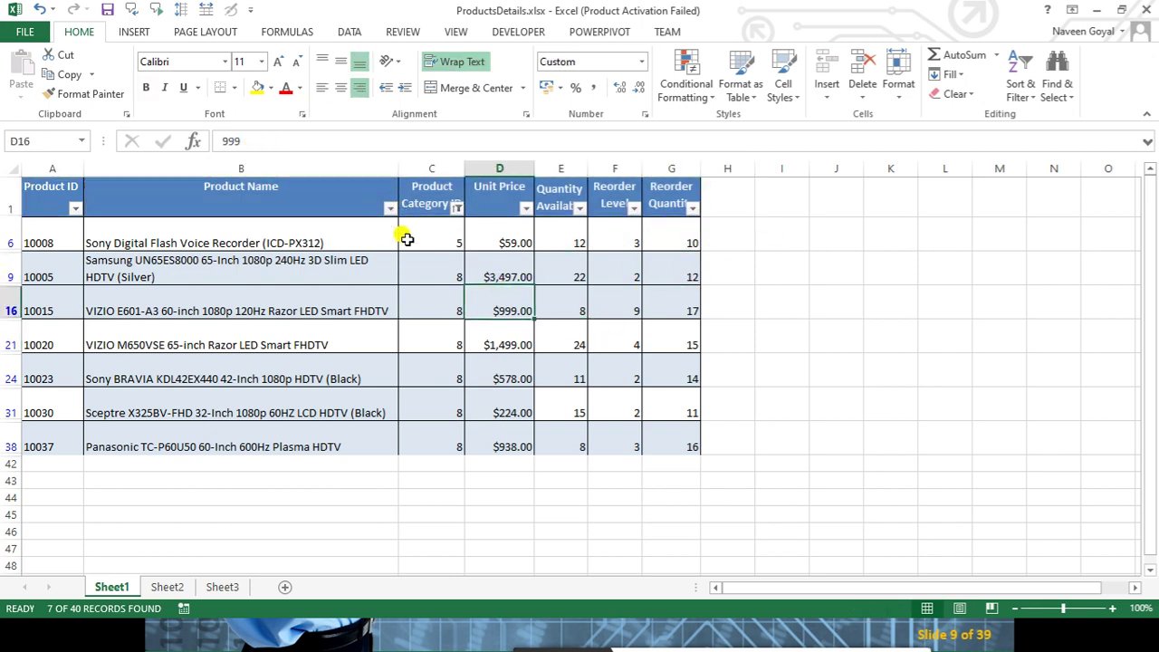
click(335, 322)
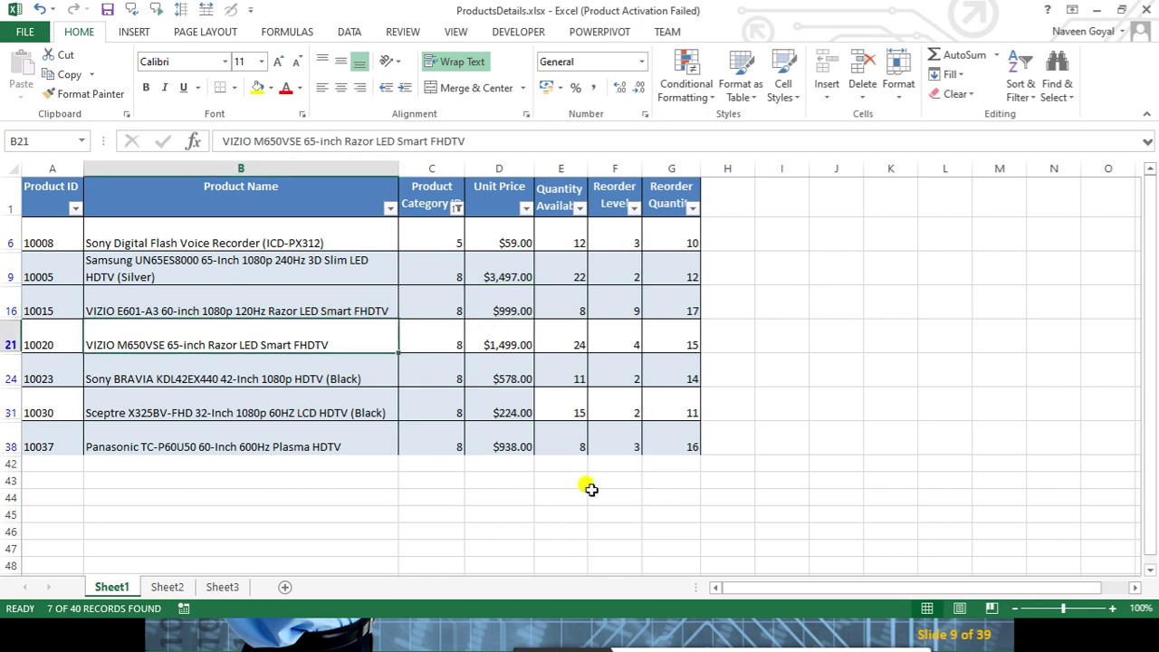
key(ctrl+shift+l)
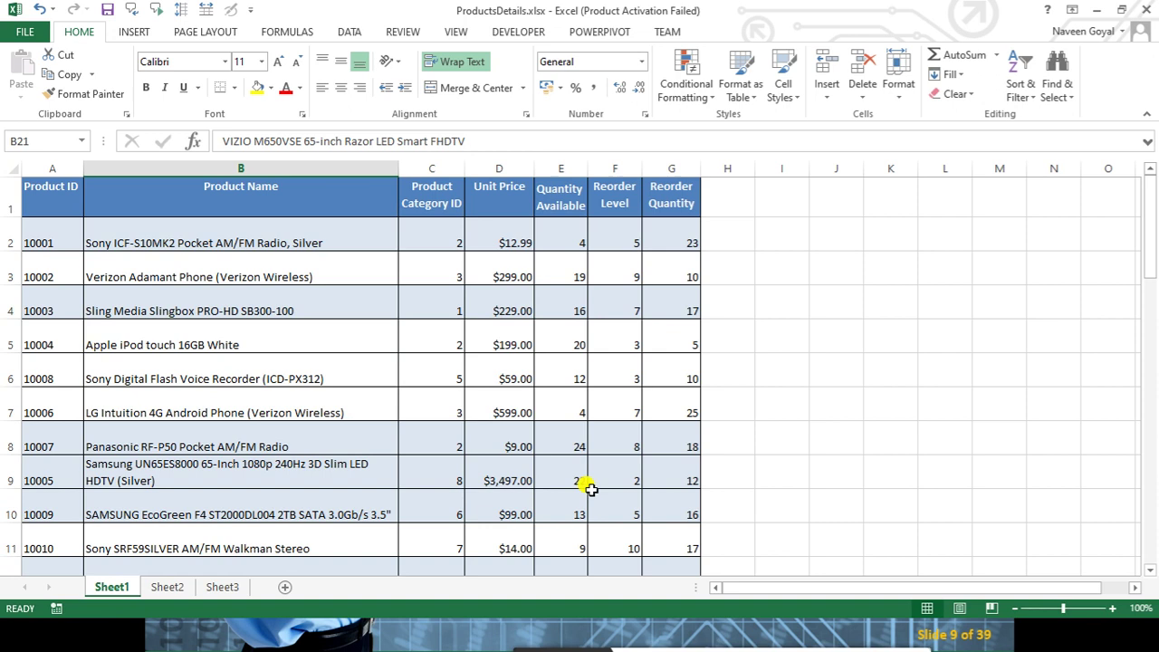
key(ctrl+shift+l)
scroll(537, 408, down, 3)
scroll(539, 409, up, 3)
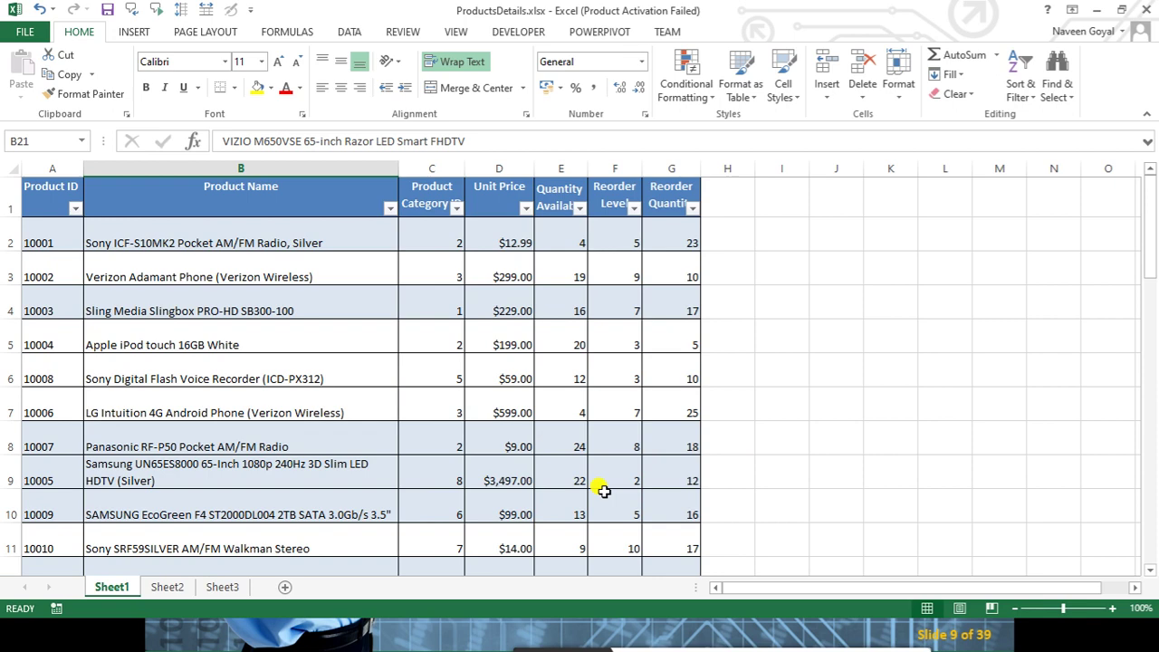
scroll(278, 269, down, 1)
scroll(277, 407, down, 3)
scroll(278, 406, down, 1)
scroll(282, 410, up, 2)
scroll(281, 410, up, 1)
scroll(282, 410, up, 2)
scroll(282, 411, down, 1)
scroll(282, 410, up, 1)
click(389, 210)
click(297, 354)
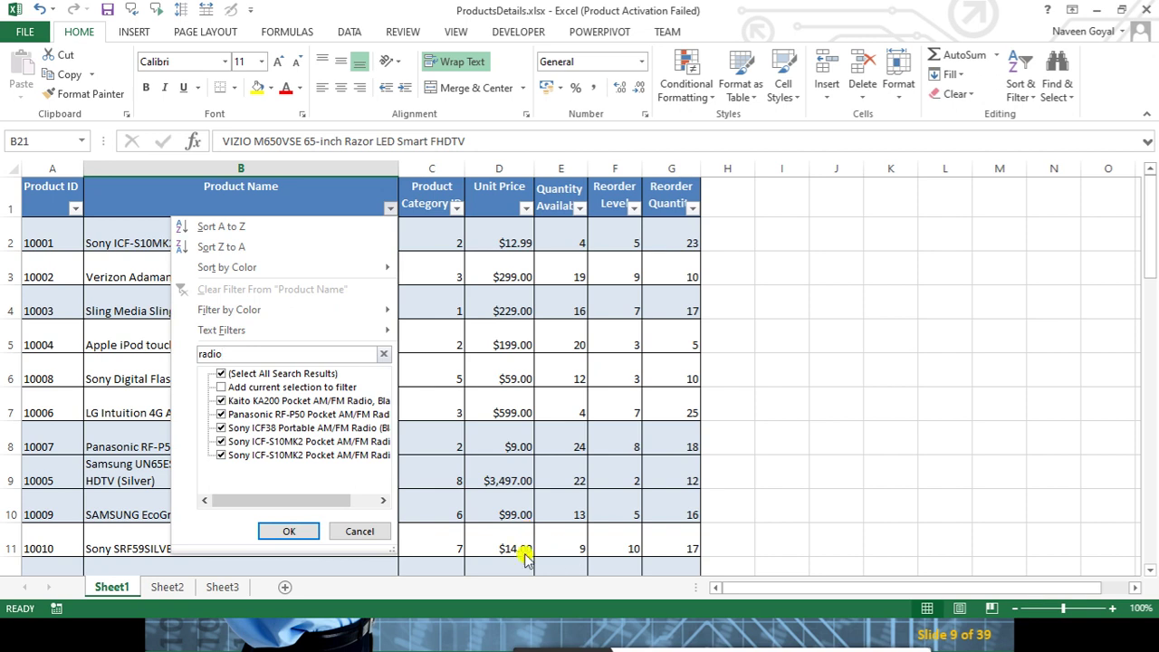
click(304, 529)
click(367, 398)
click(305, 304)
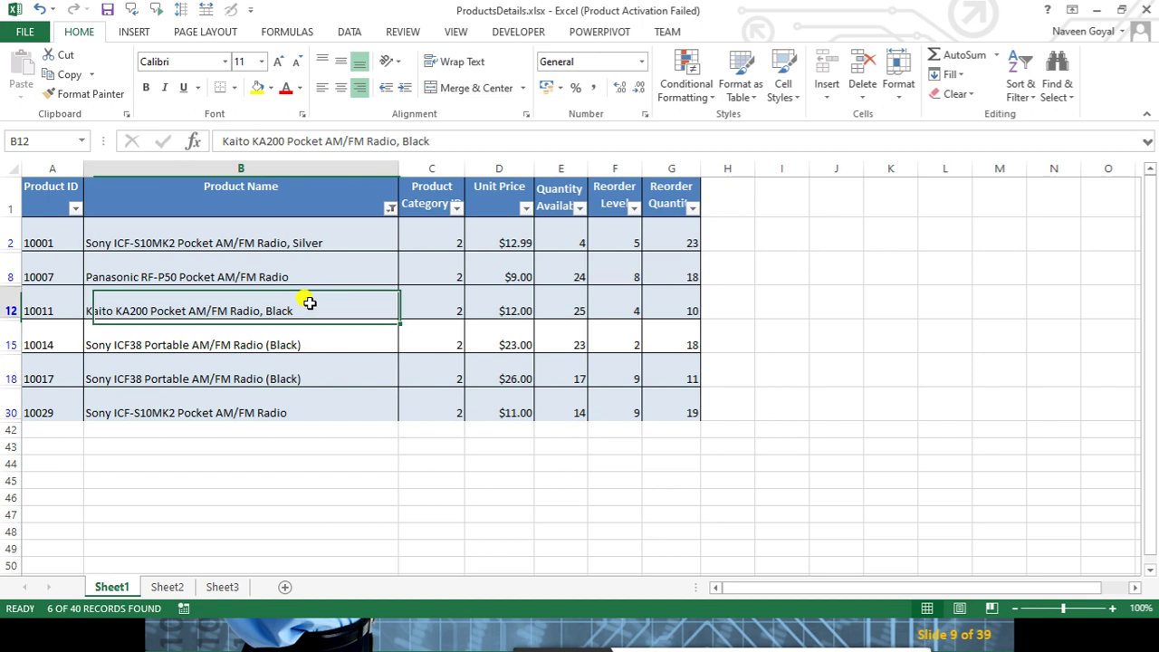
click(443, 328)
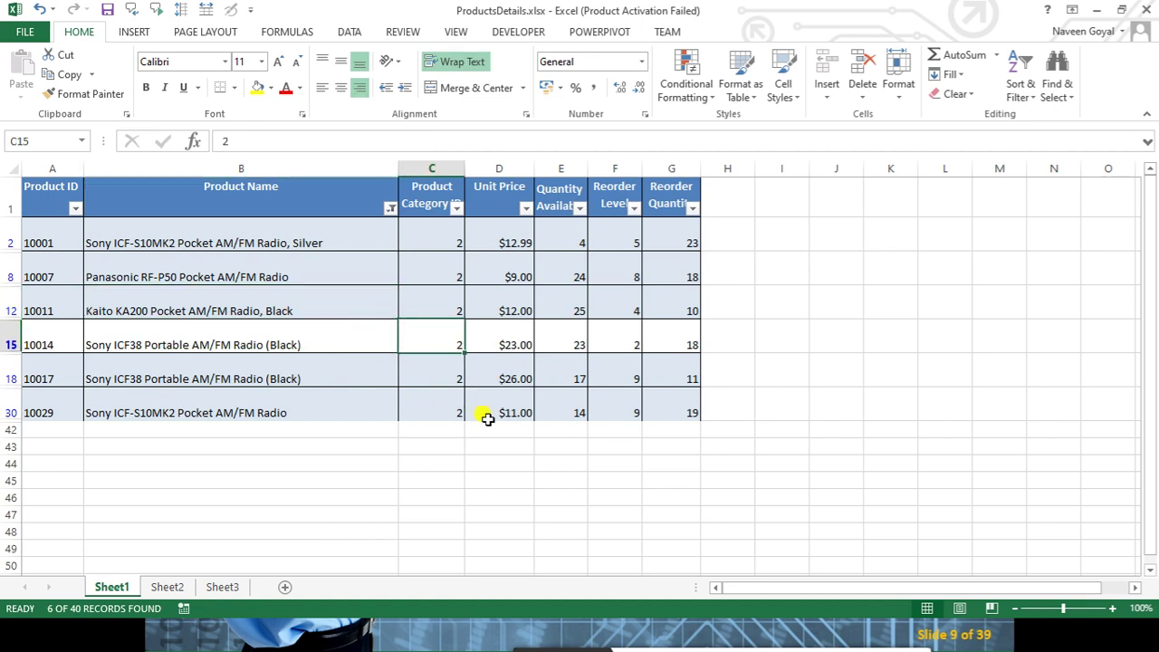
key(ctrl+shift+l)
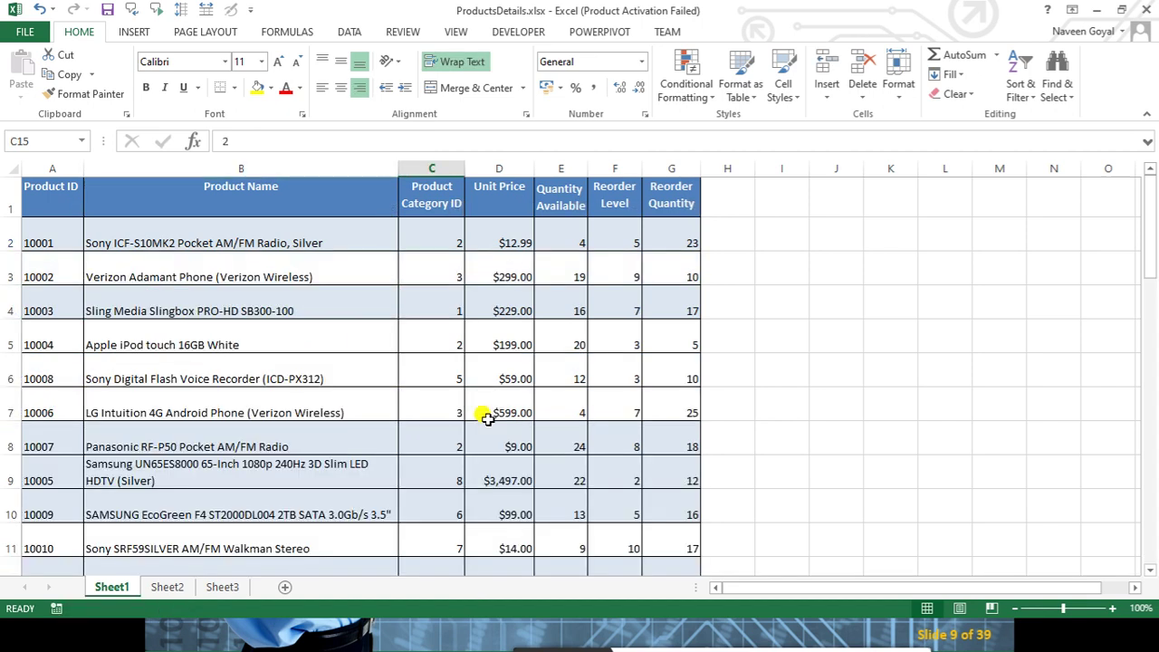
key(ctrl+shift+l)
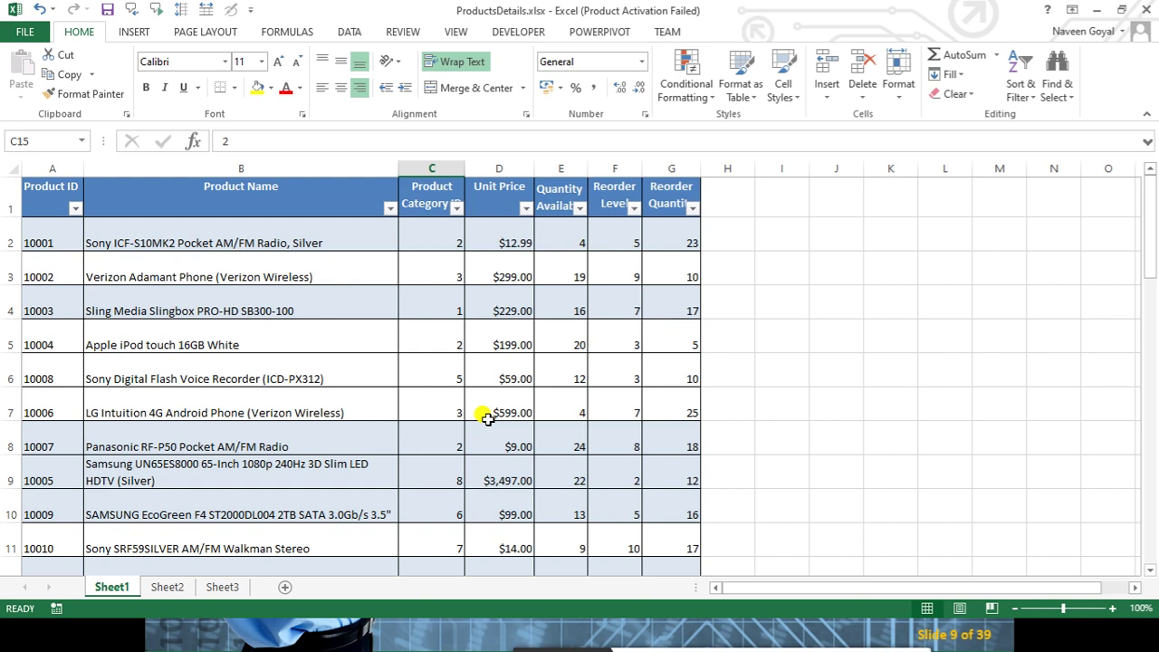
Filter Product Name to items matching 'wireless'
click(390, 209)
click(250, 354)
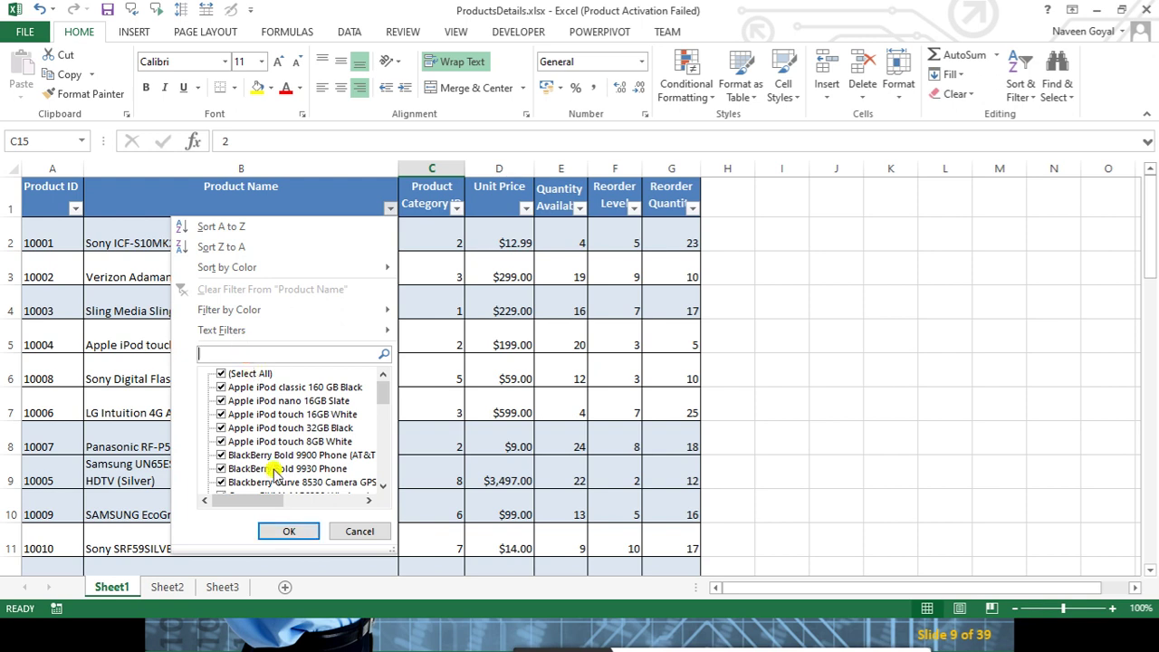
text(wireless)
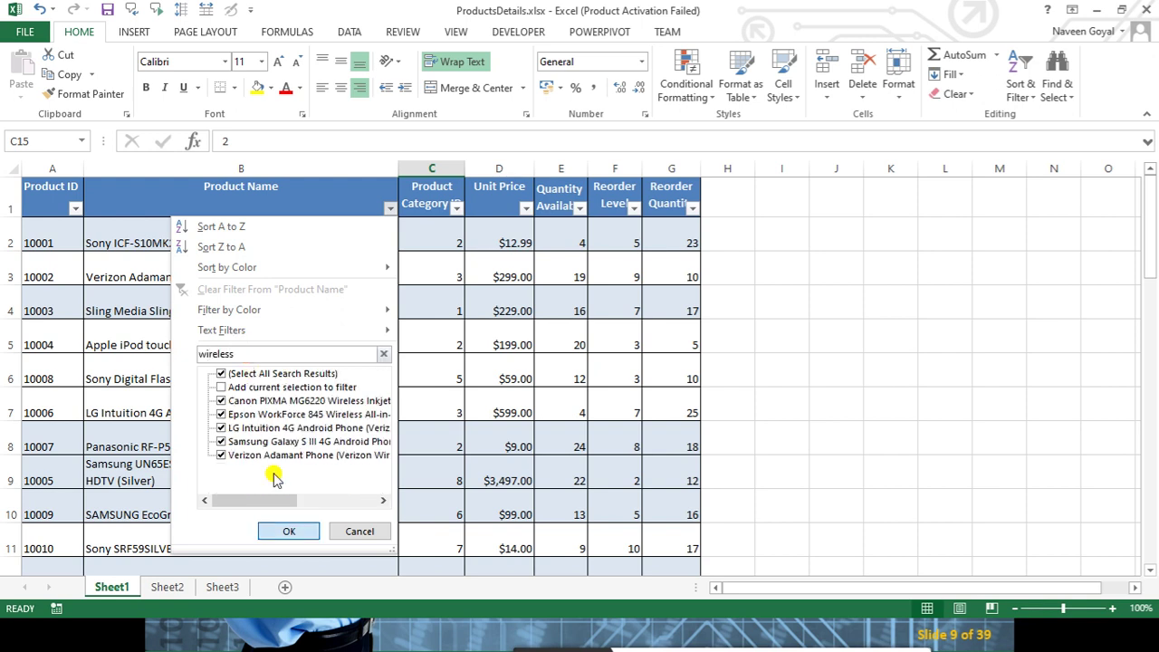
key(Return)
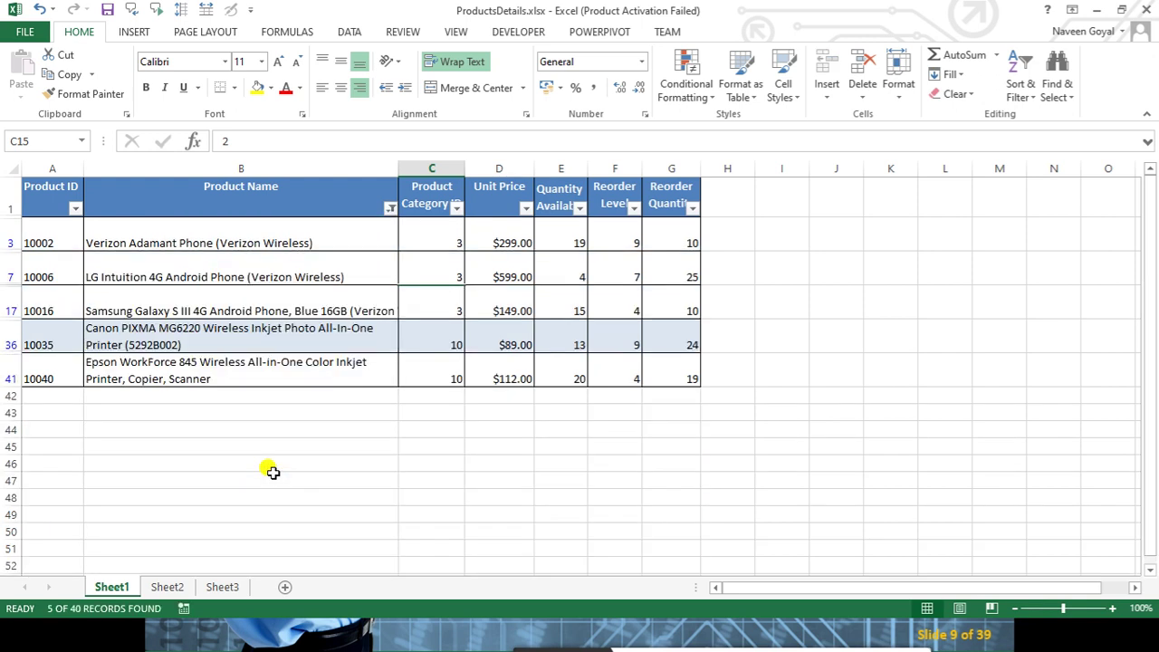
Restrict Product Category ID to 10, leaving the two wireless Canon printers
click(457, 207)
click(287, 373)
click(287, 400)
click(355, 531)
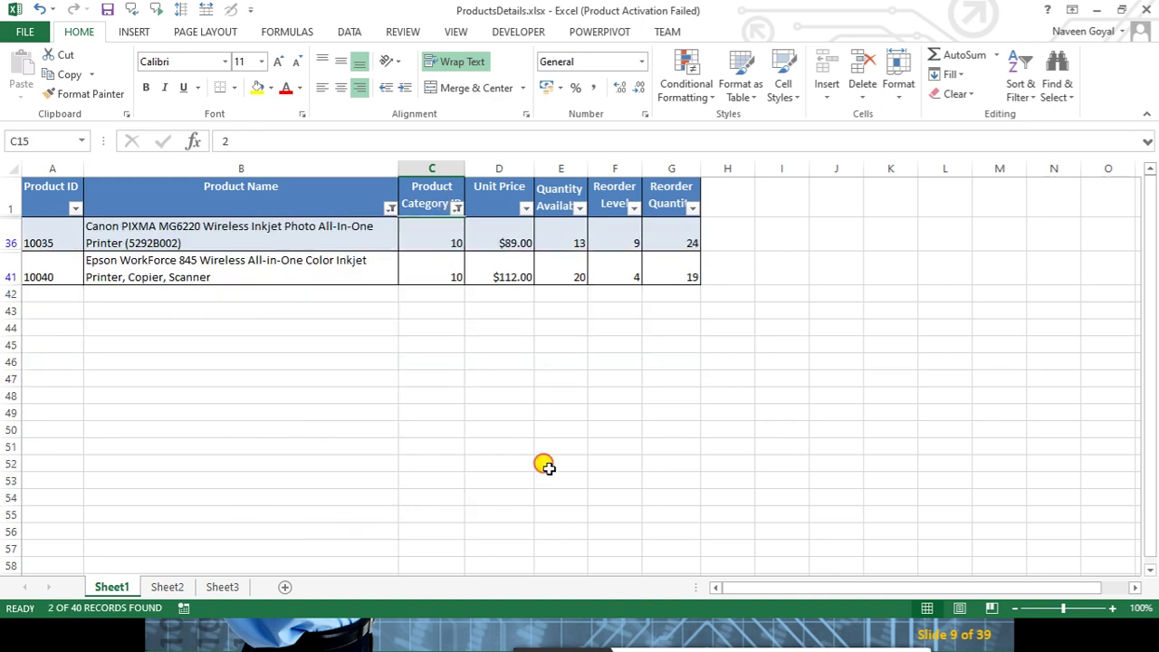
click(543, 466)
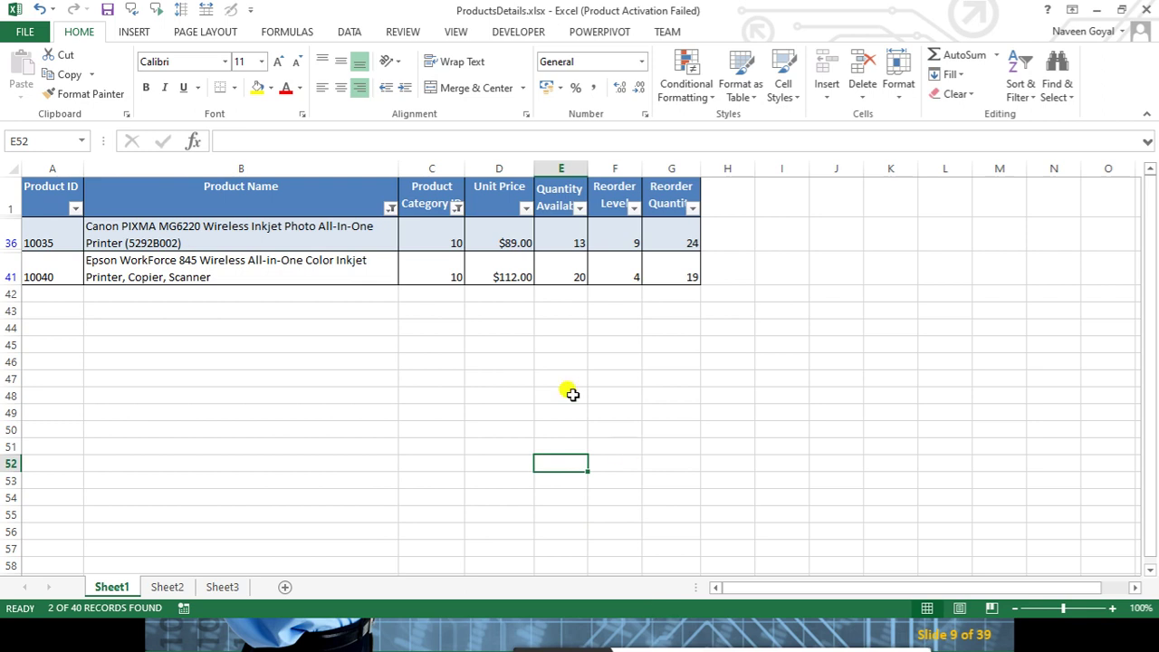
click(299, 232)
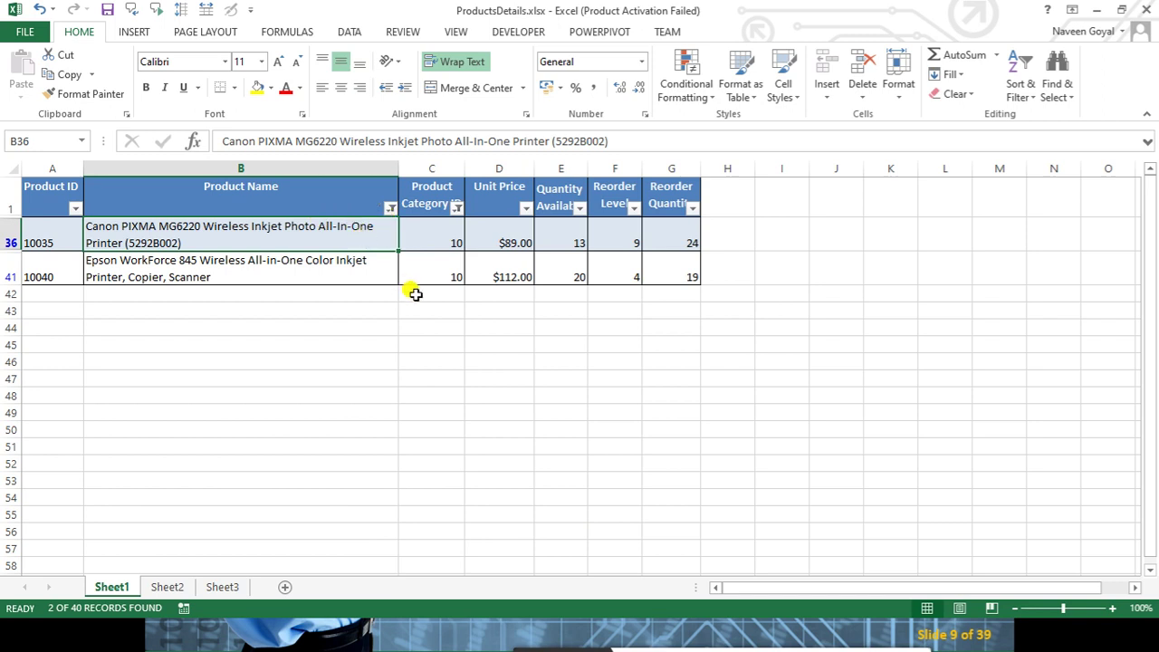
Reset the table's filters, switch to Google Meet, then back to the slide show
key(ctrl+shift+l)
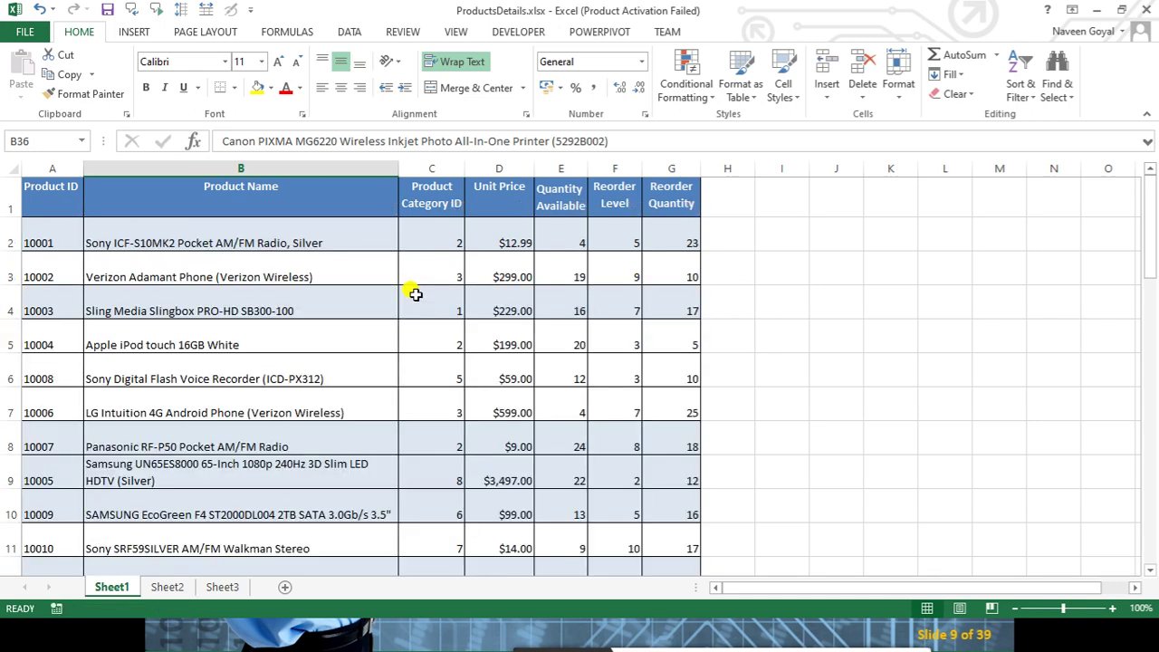
key(ctrl+shift+l)
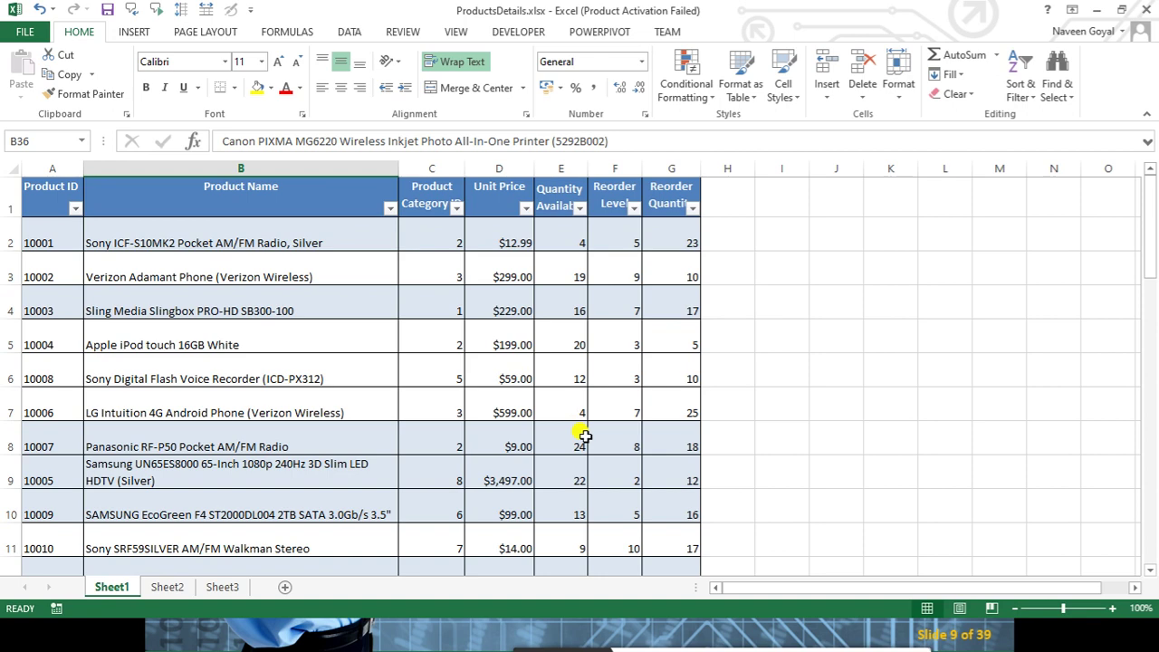
key(alt+Tab)
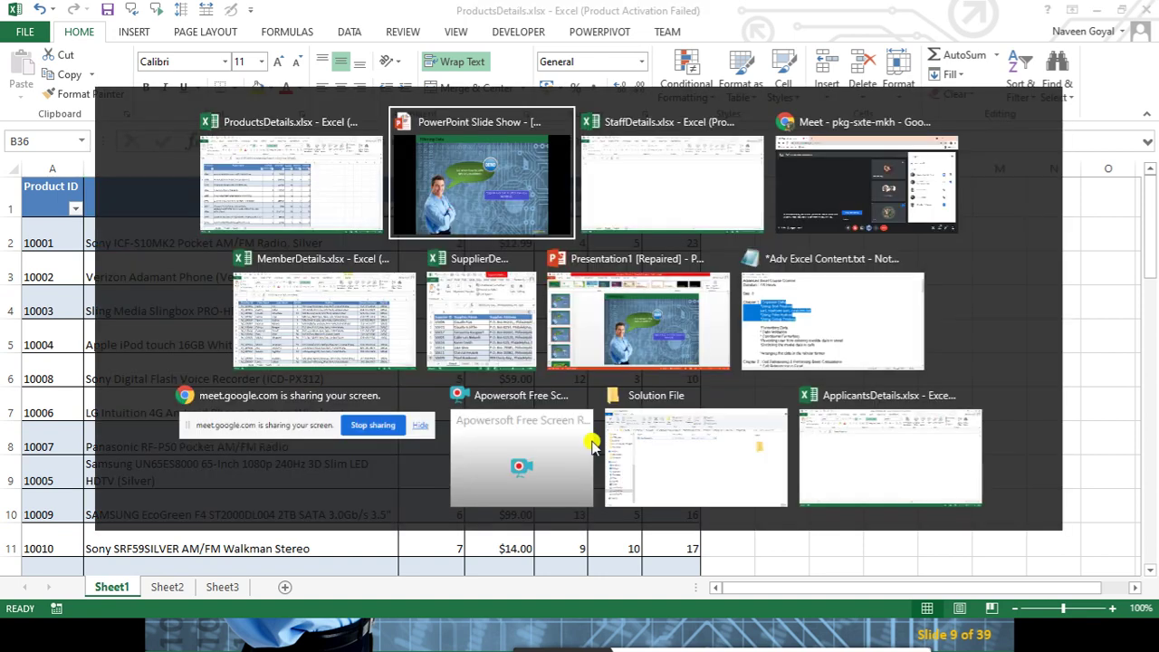
key(alt+Tab)
key(alt+Tab)
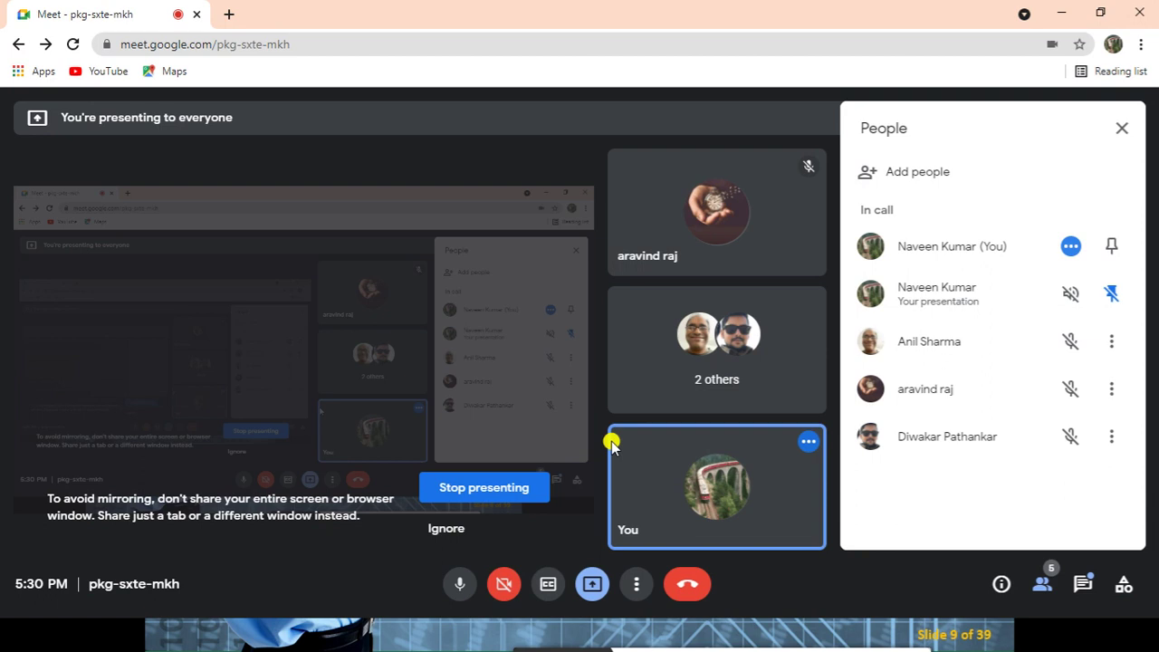
key(alt+Tab)
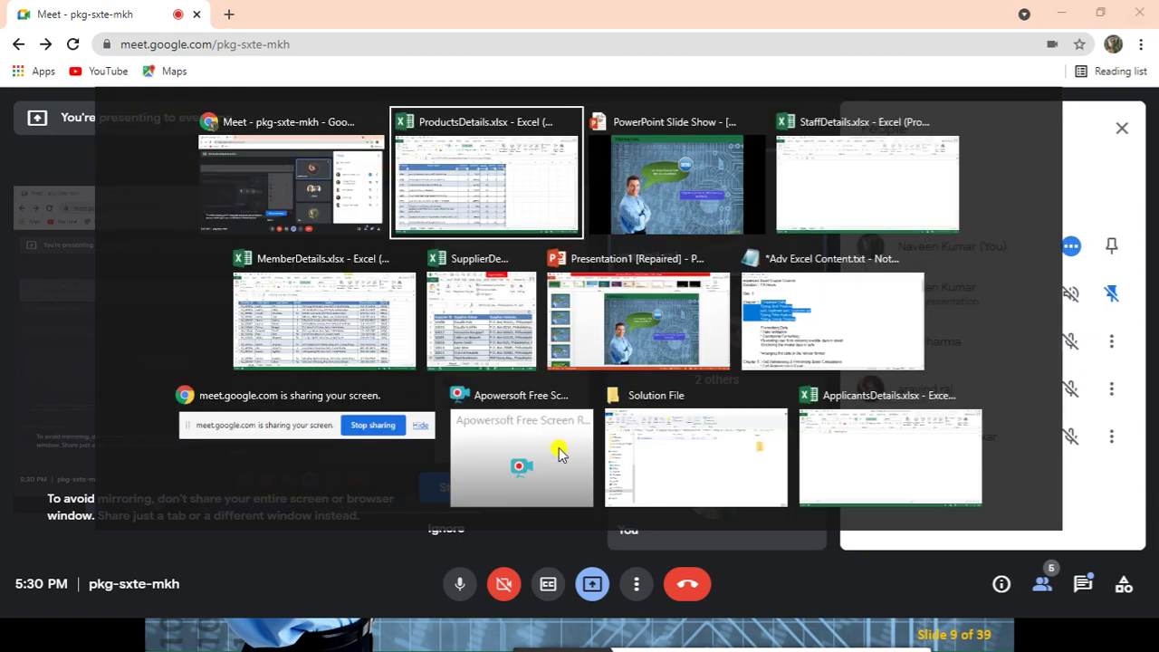
key(alt+Tab)
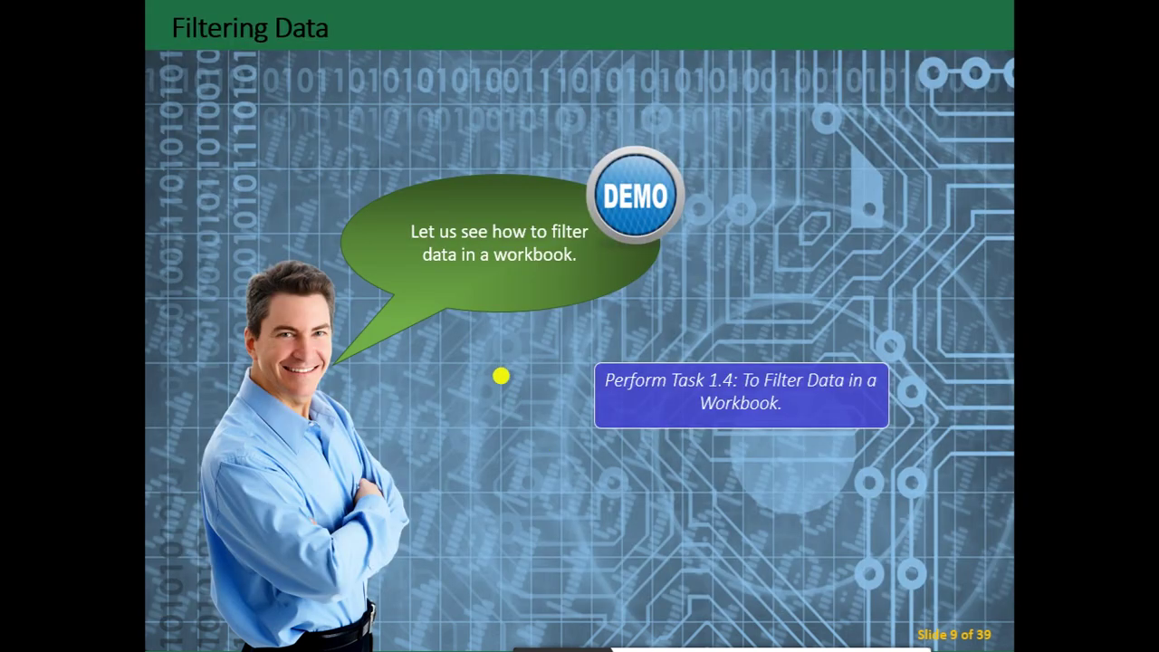
Advance the slides to 'Grouping Data' (slide 12), then leave the show for the desktop
key(Right)
key(Right)
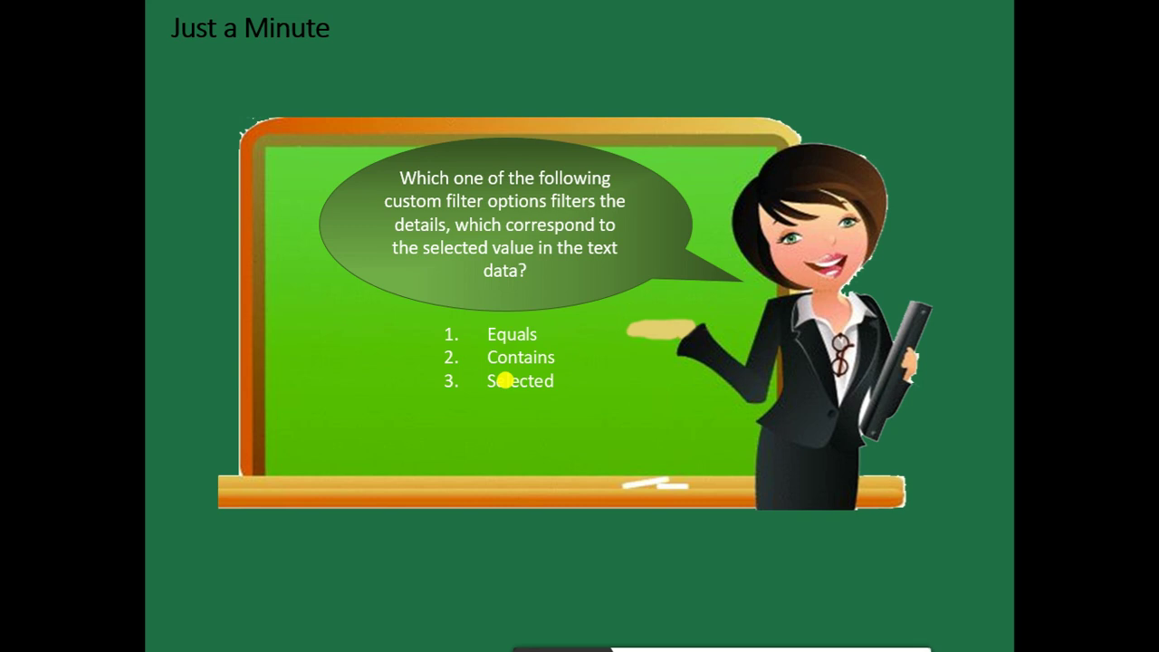
key(Right)
key(Right)
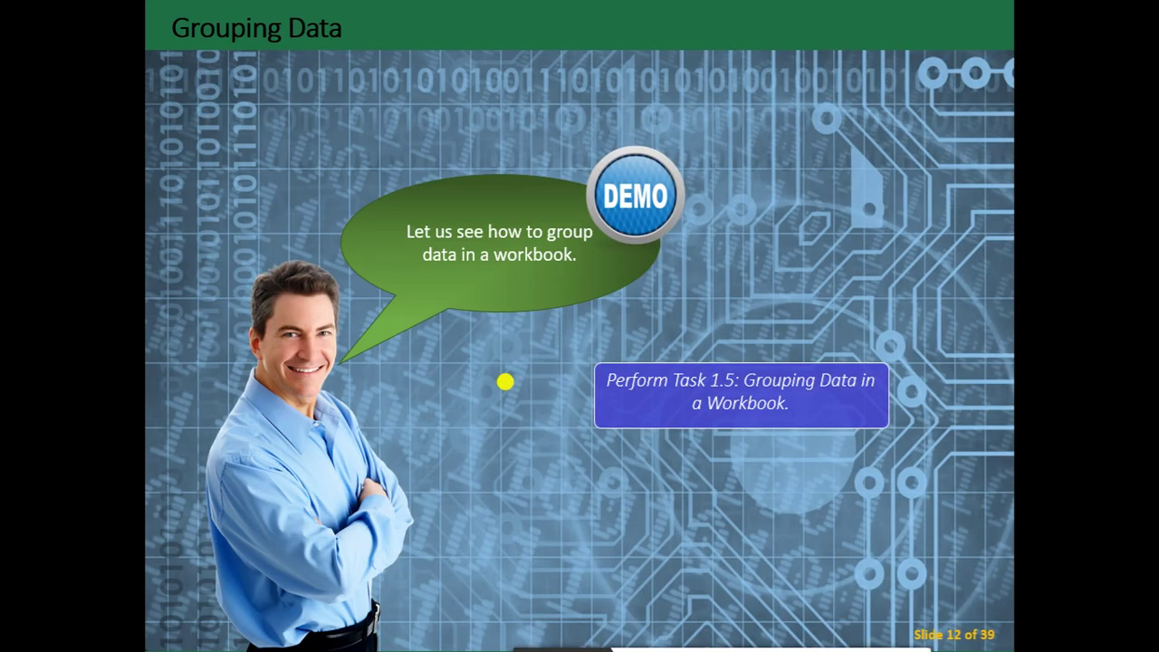
key(super+d)
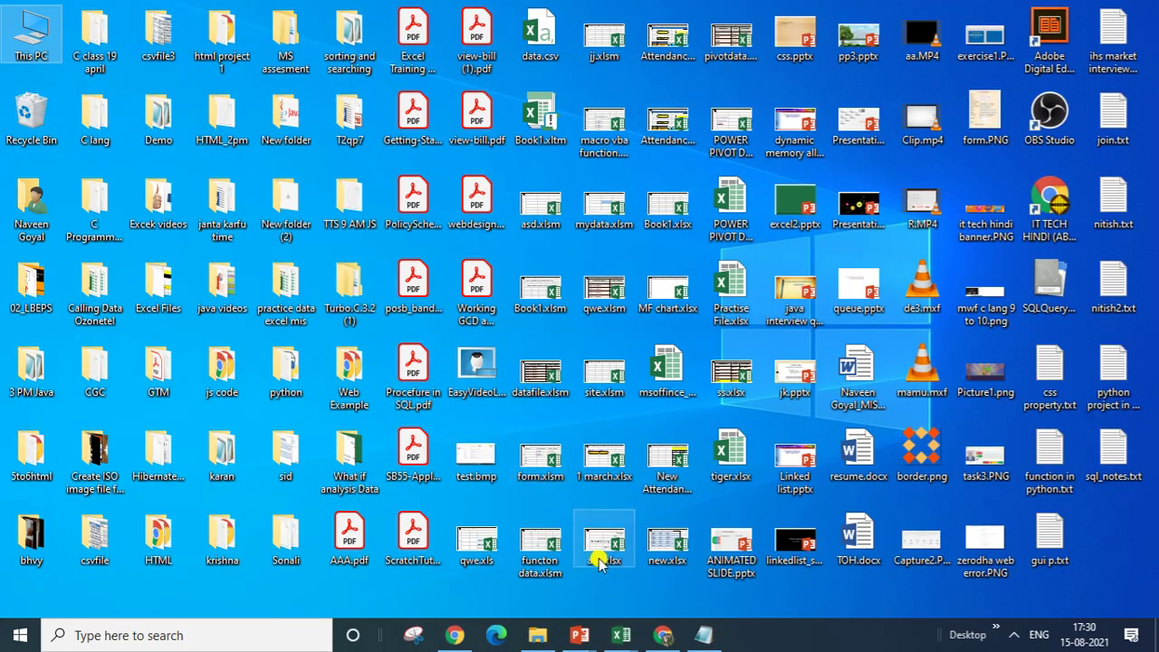
mouse_move(620, 635)
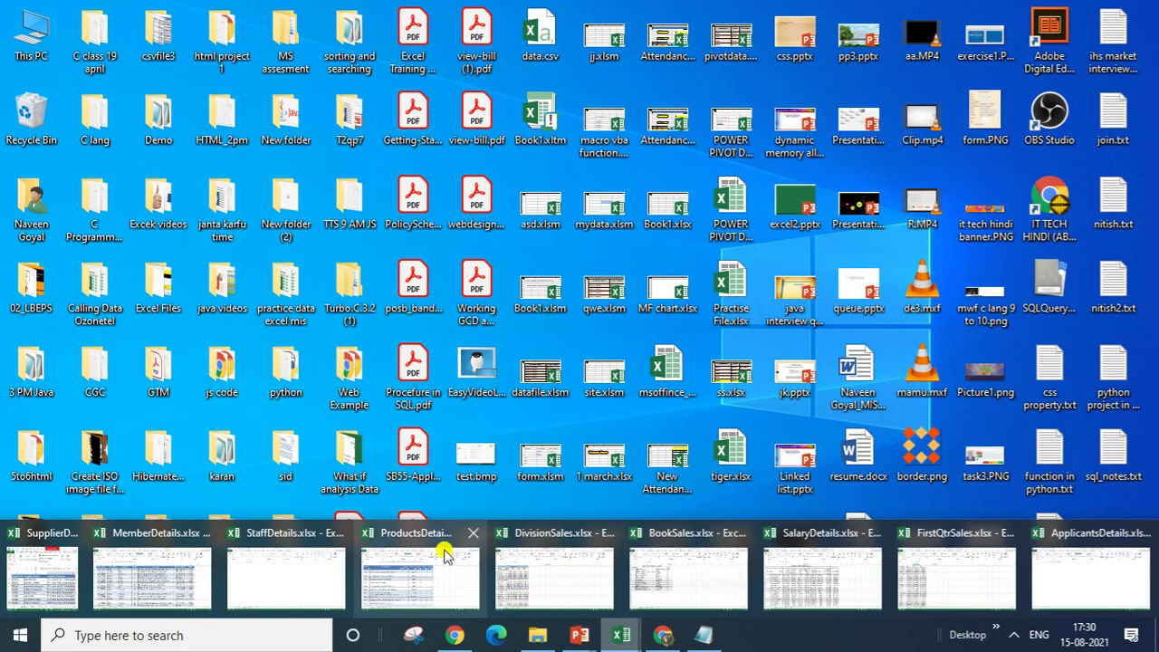
Open the DivisionSales workbook and zoom the sheet to 140%
click(537, 584)
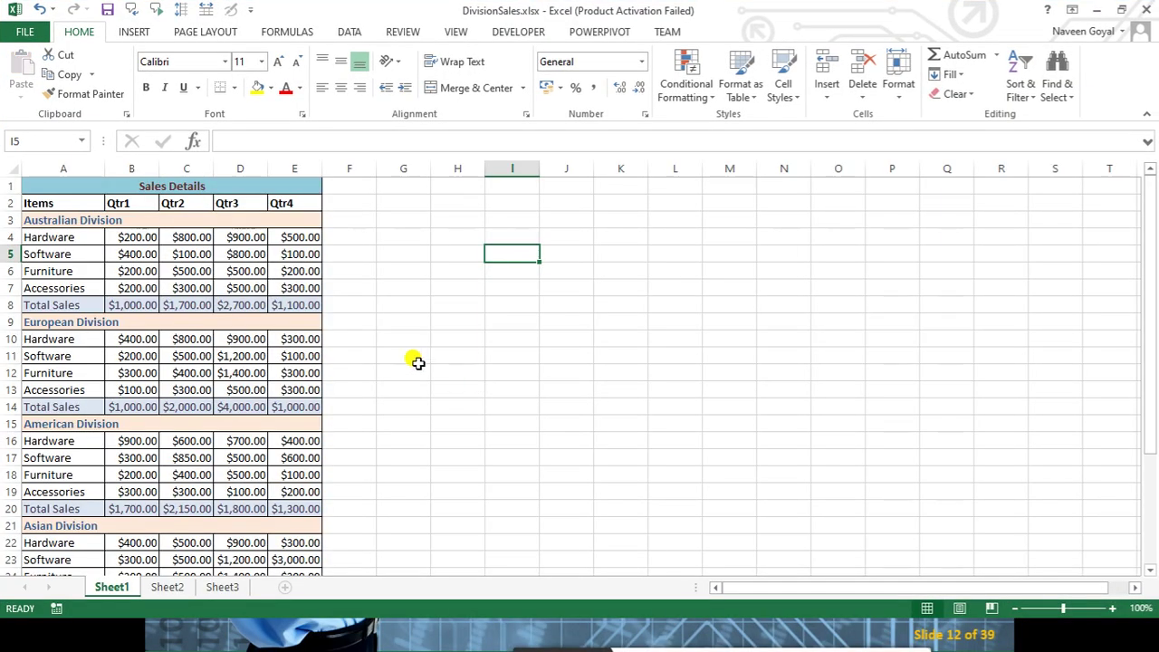
click(408, 358)
click(1112, 609)
click(1112, 608)
click(1112, 609)
click(1112, 608)
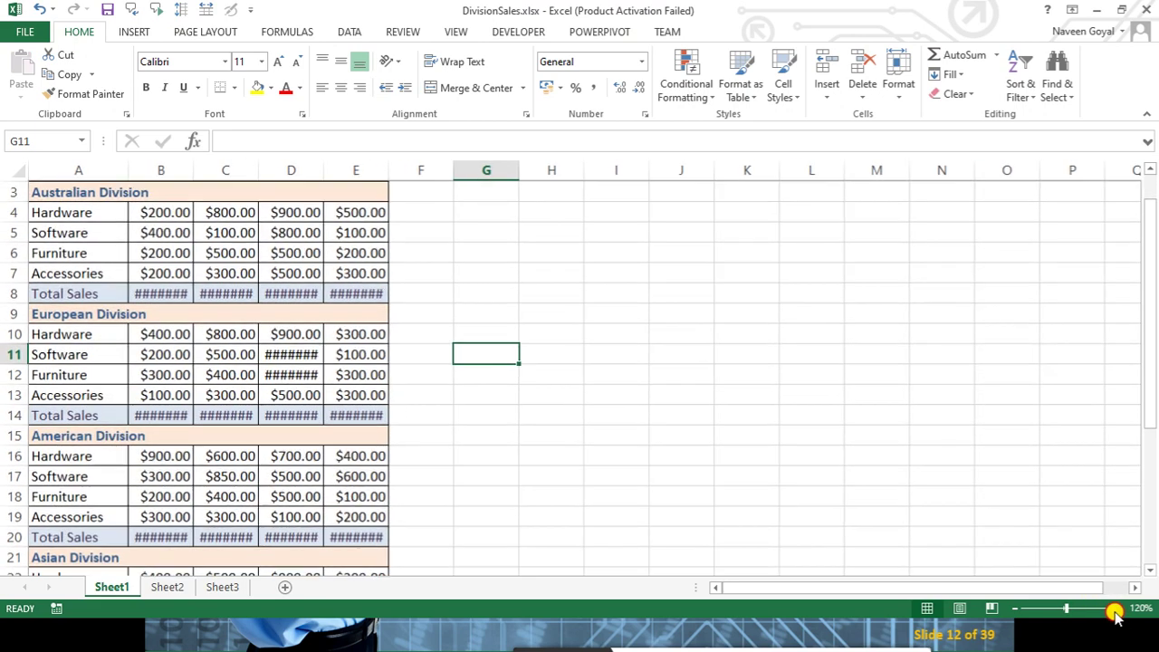
drag(191, 161, 491, 168)
click(623, 294)
click(530, 292)
scroll(426, 385, down, 1)
scroll(273, 356, up, 1)
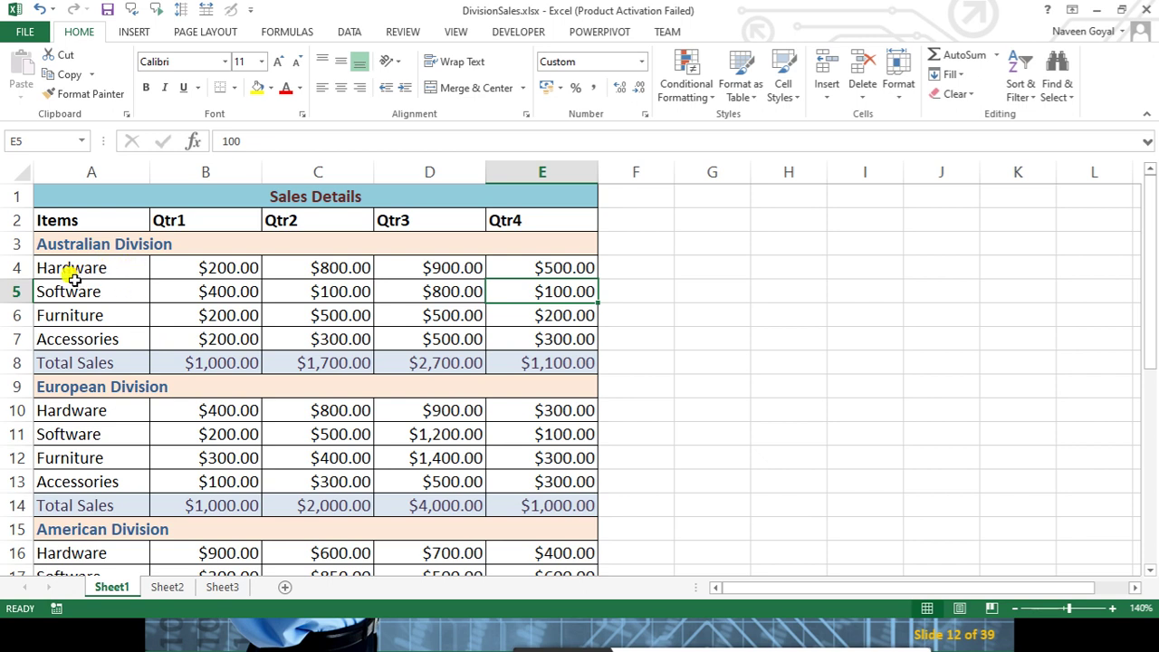
Group Australian Division rows 4–8 and collapse them
drag(16, 267, 18, 362)
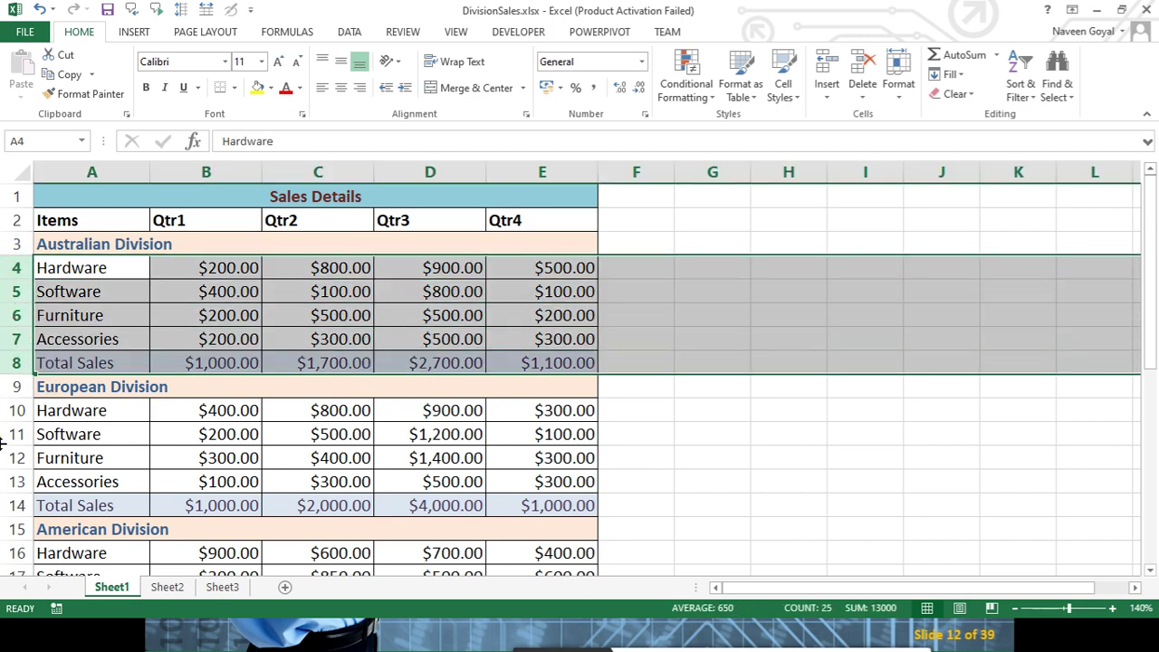
drag(6, 410, 15, 505)
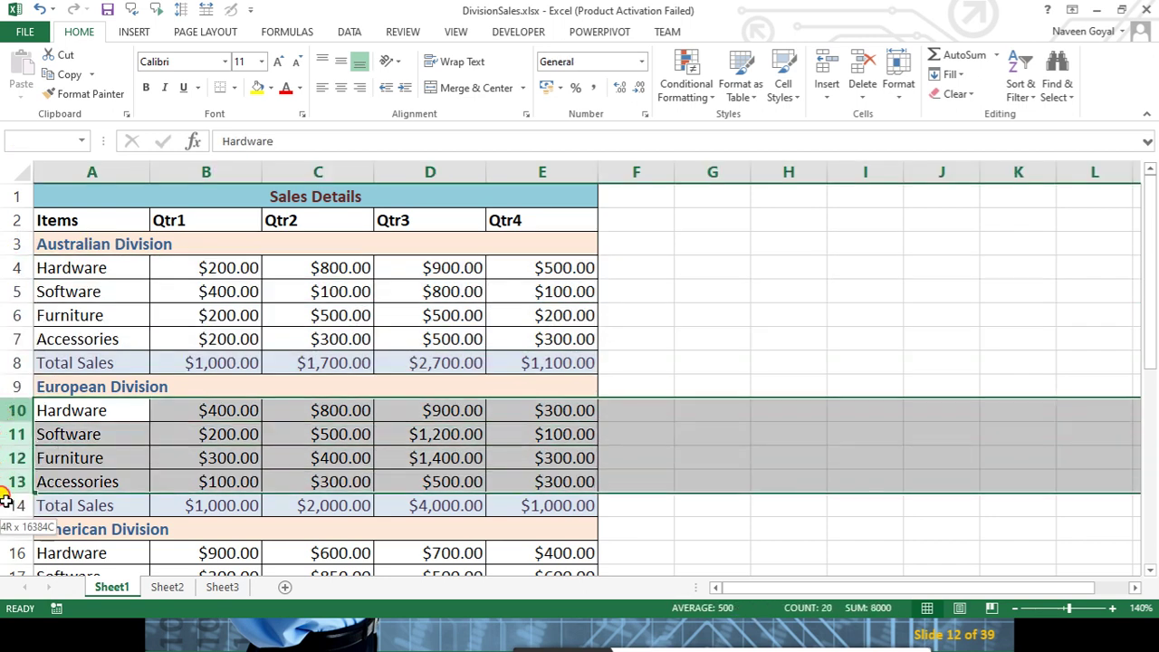
click(163, 455)
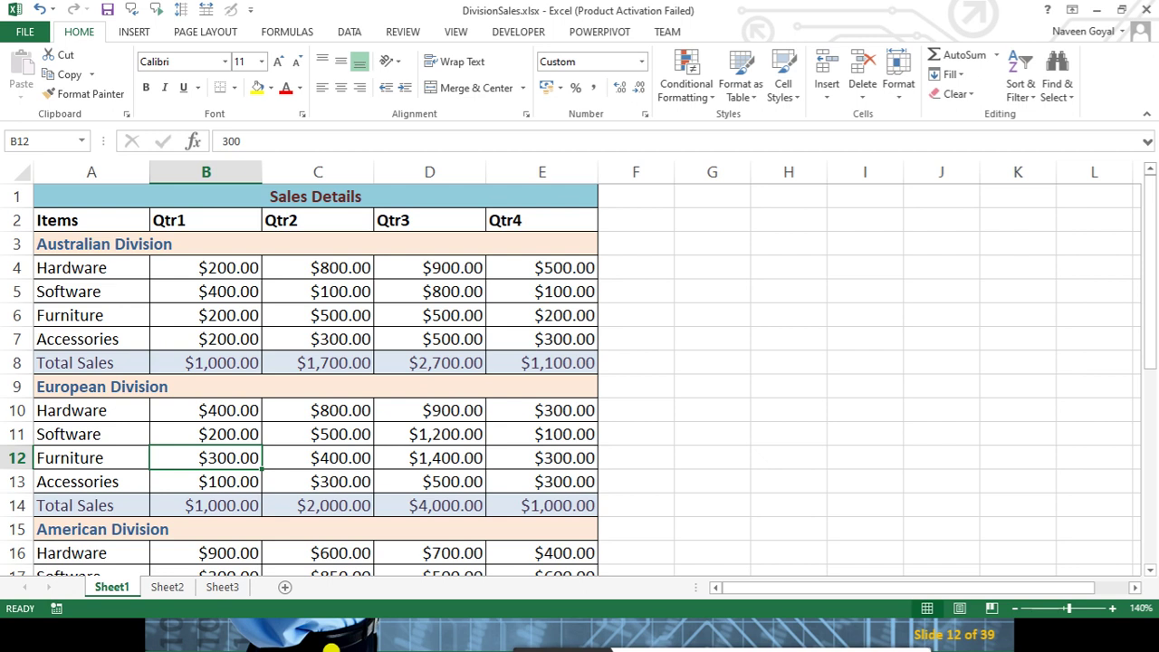
click(13, 264)
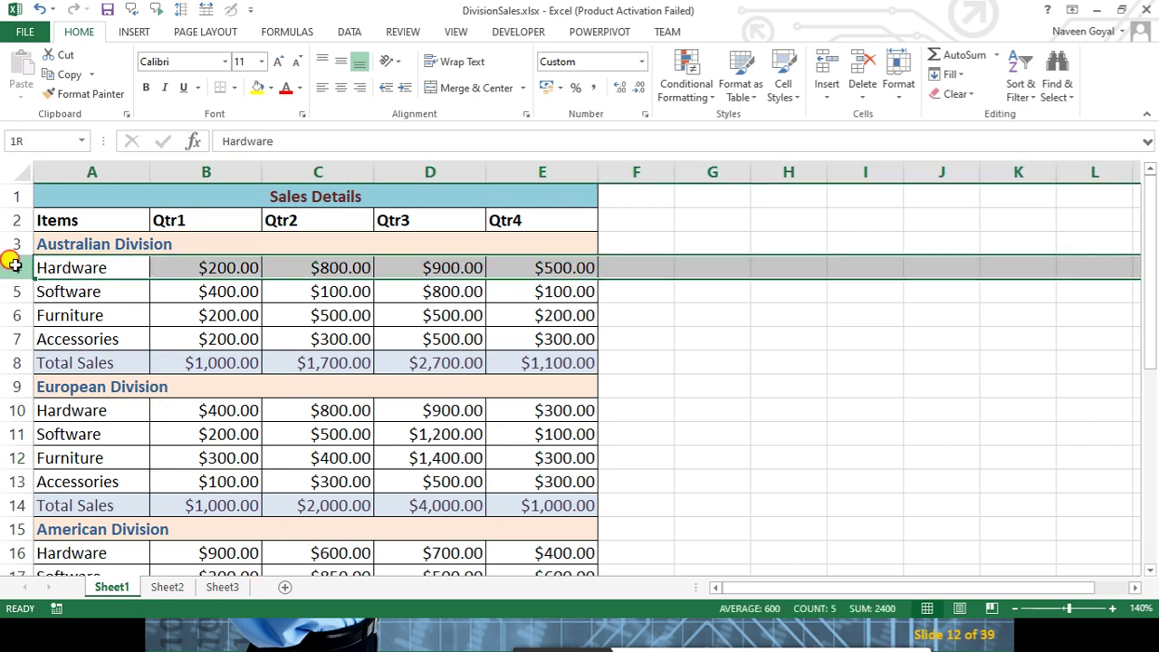
drag(14, 264, 14, 363)
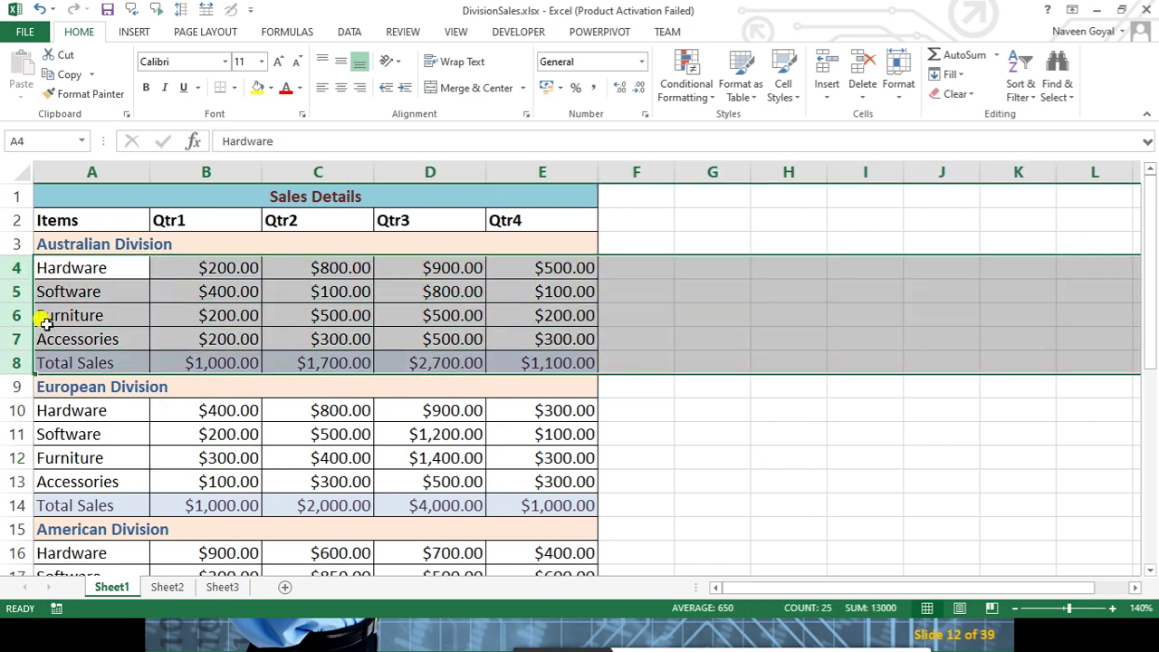
click(353, 33)
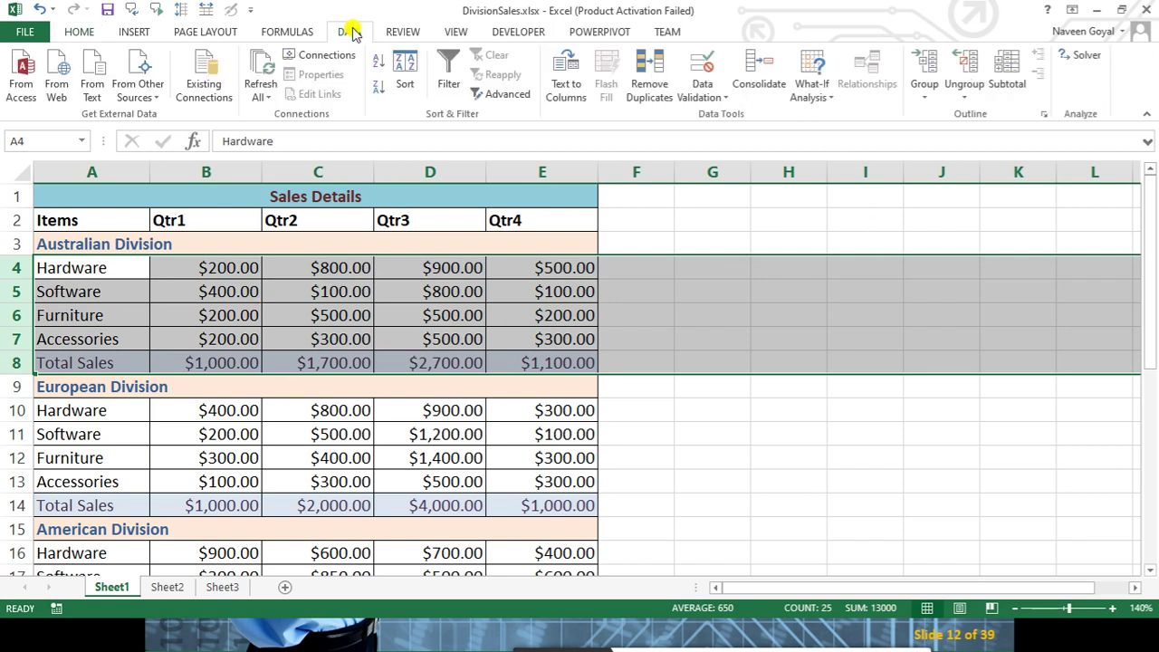
click(926, 63)
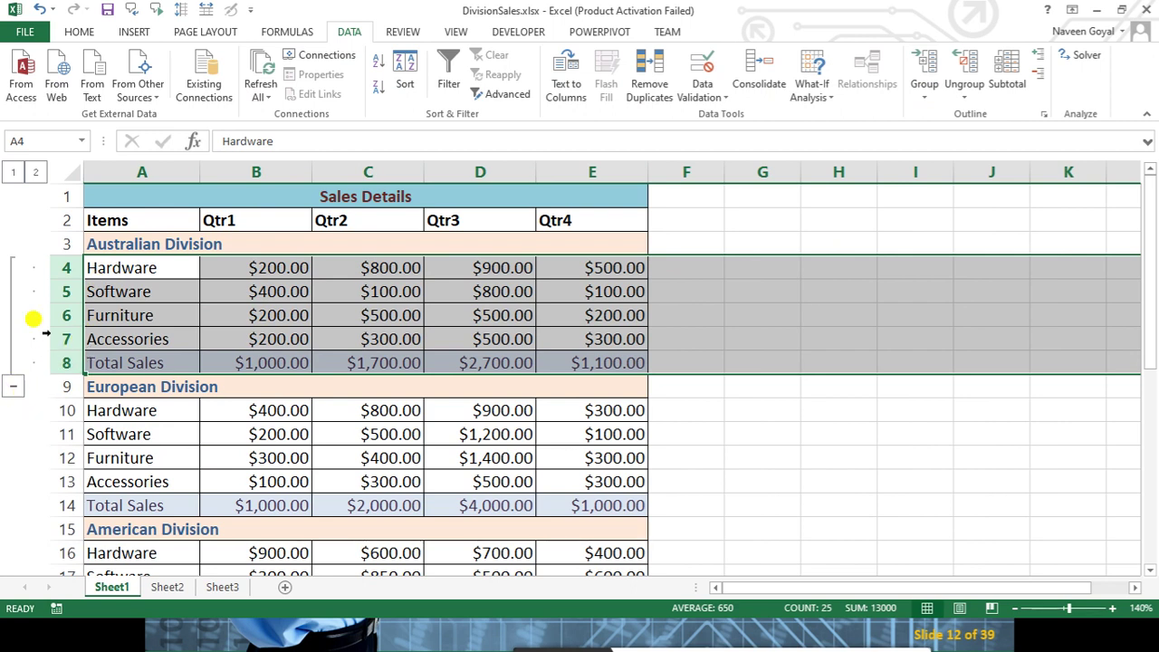
click(14, 387)
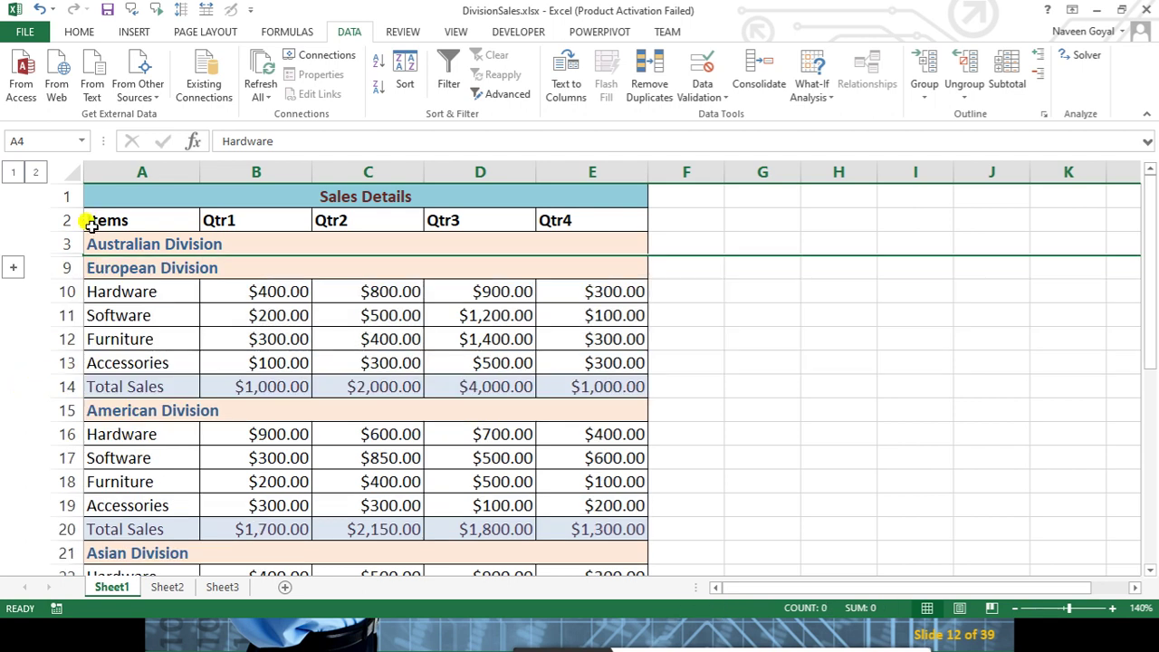
Group European rows 10–14 and American rows 16–20, then collapse both
drag(51, 290, 42, 386)
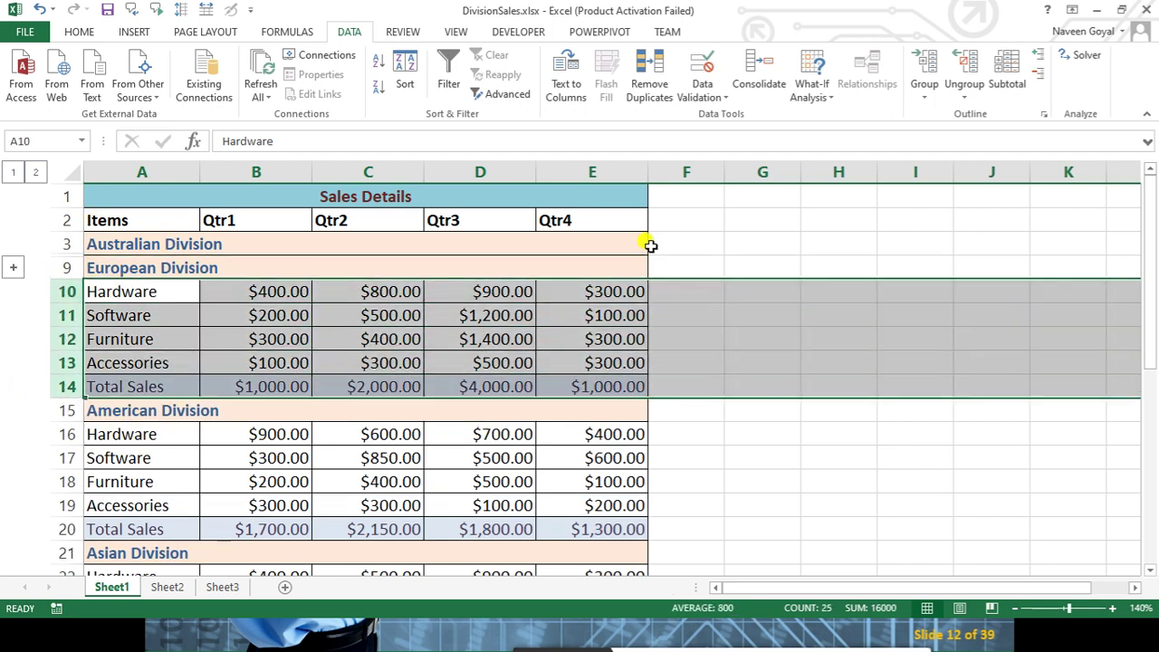
click(922, 72)
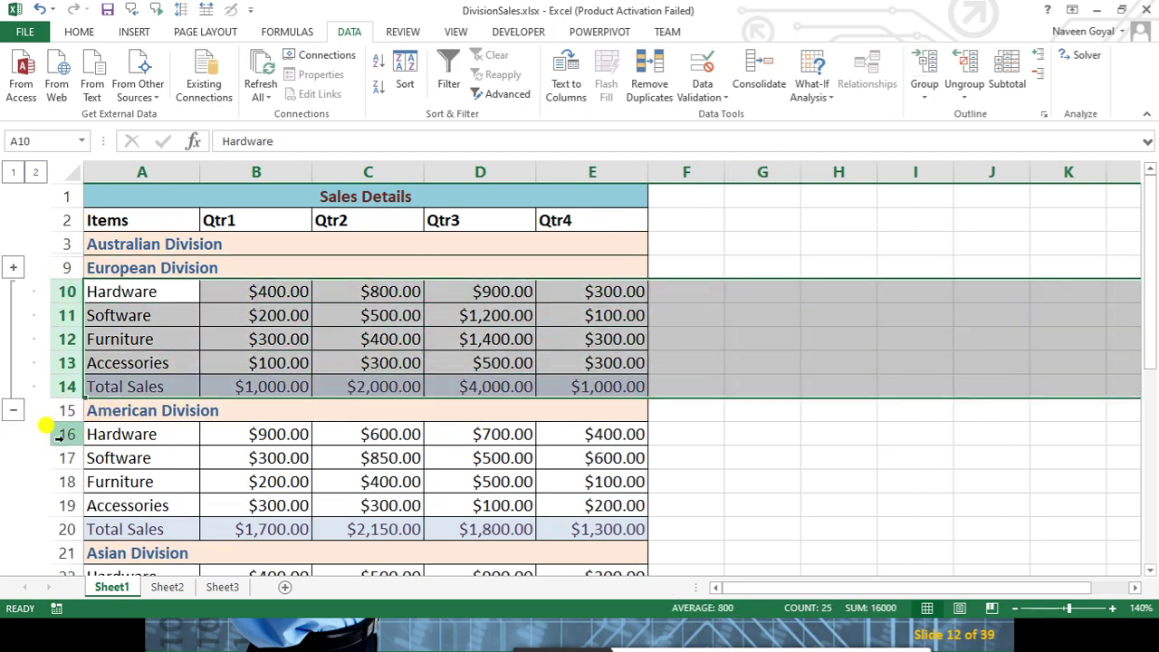
drag(56, 434, 40, 527)
click(925, 63)
click(15, 409)
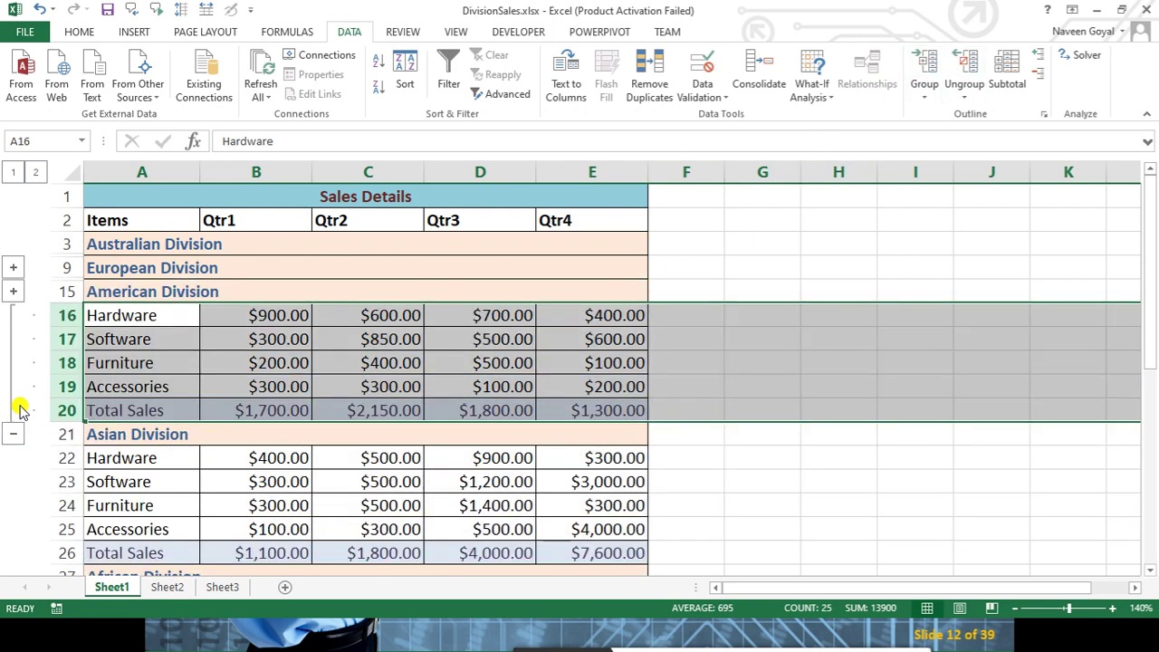
click(14, 437)
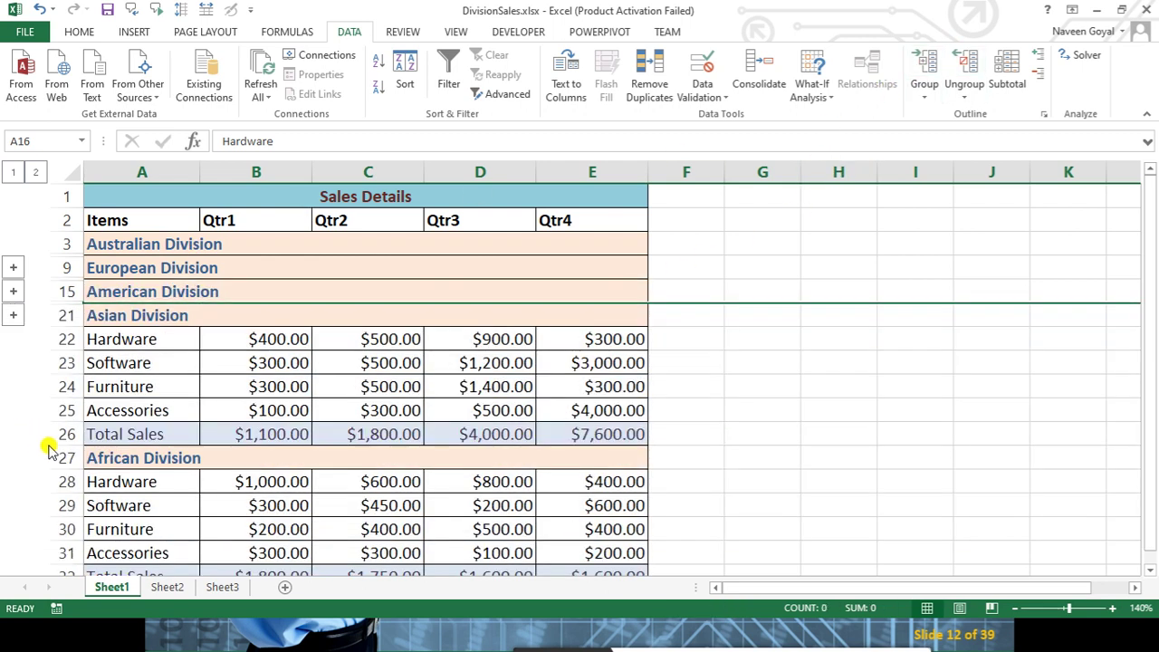
Group and collapse Asian rows 22–26 and African rows 28–32, re-expanding the American group
click(60, 341)
drag(60, 342, 60, 435)
click(925, 63)
mouse_move(58, 480)
mouse_down()
mouse_move(56, 557)
mouse_move(57, 529)
mouse_up()
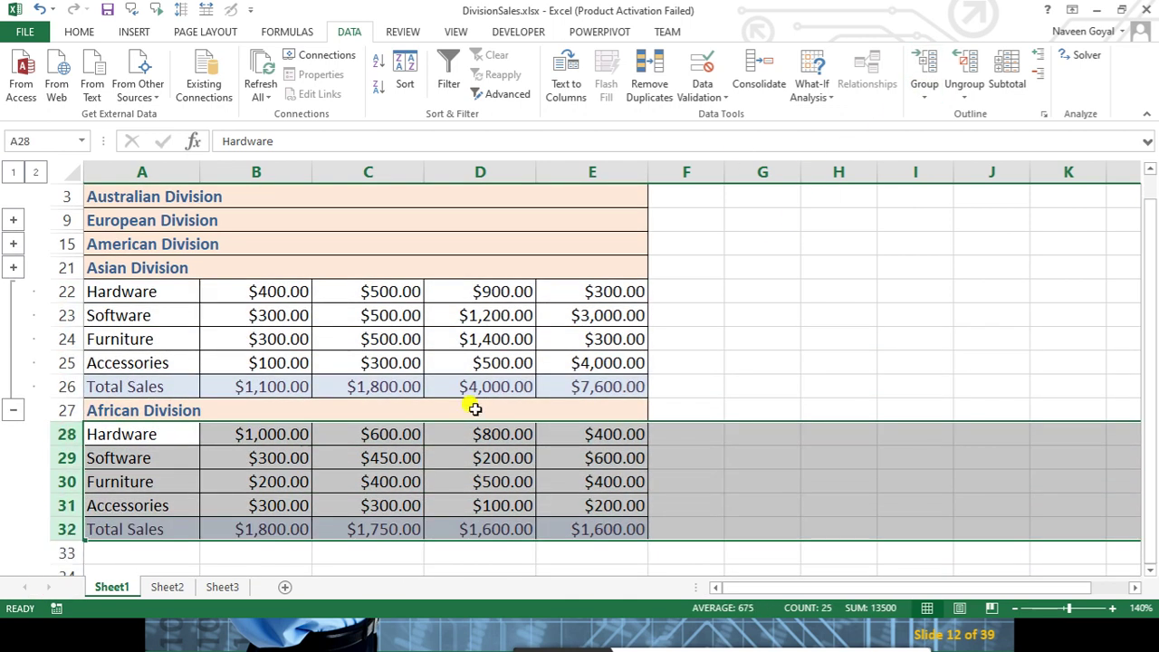
click(926, 65)
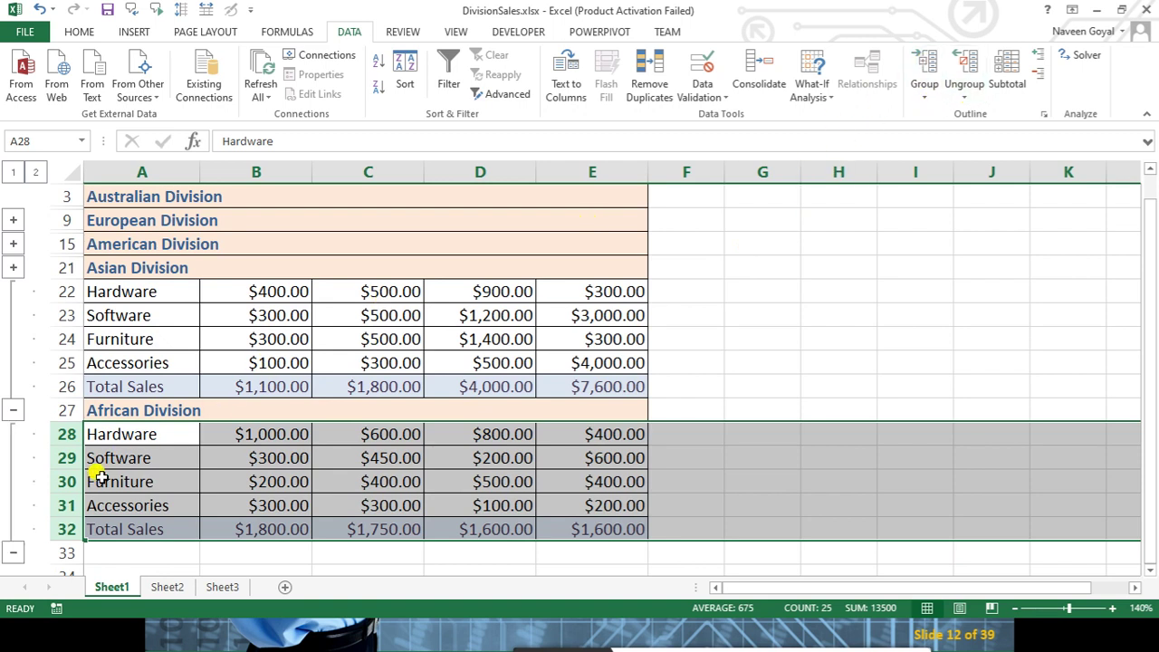
click(13, 551)
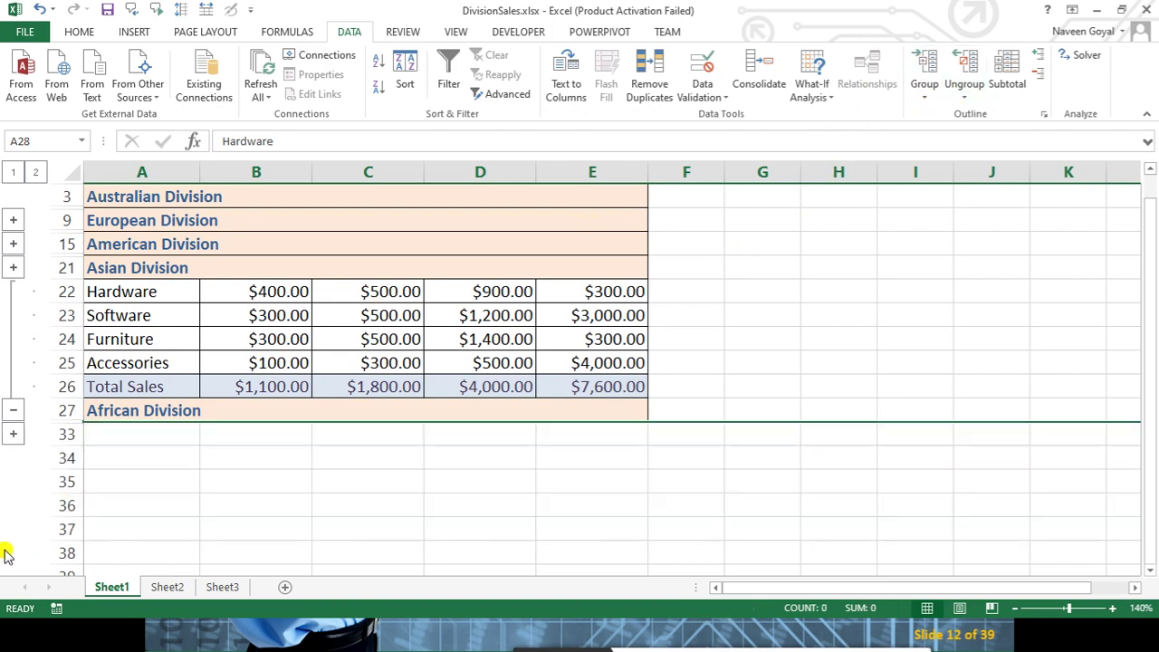
click(14, 410)
scroll(218, 362, up, 1)
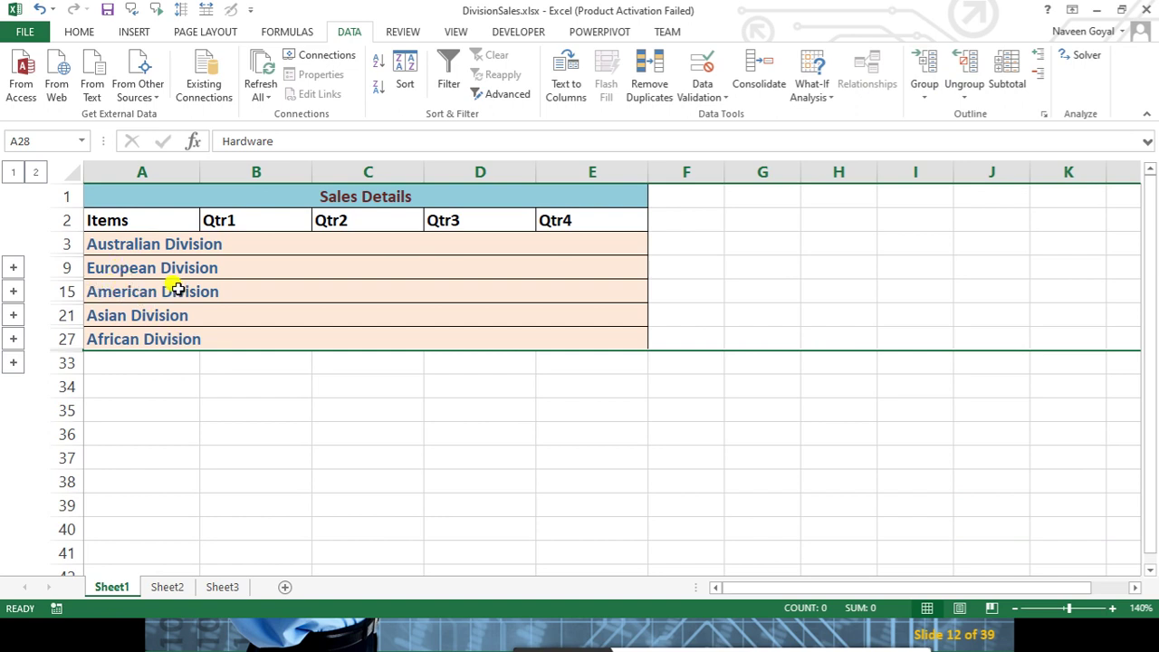
click(16, 315)
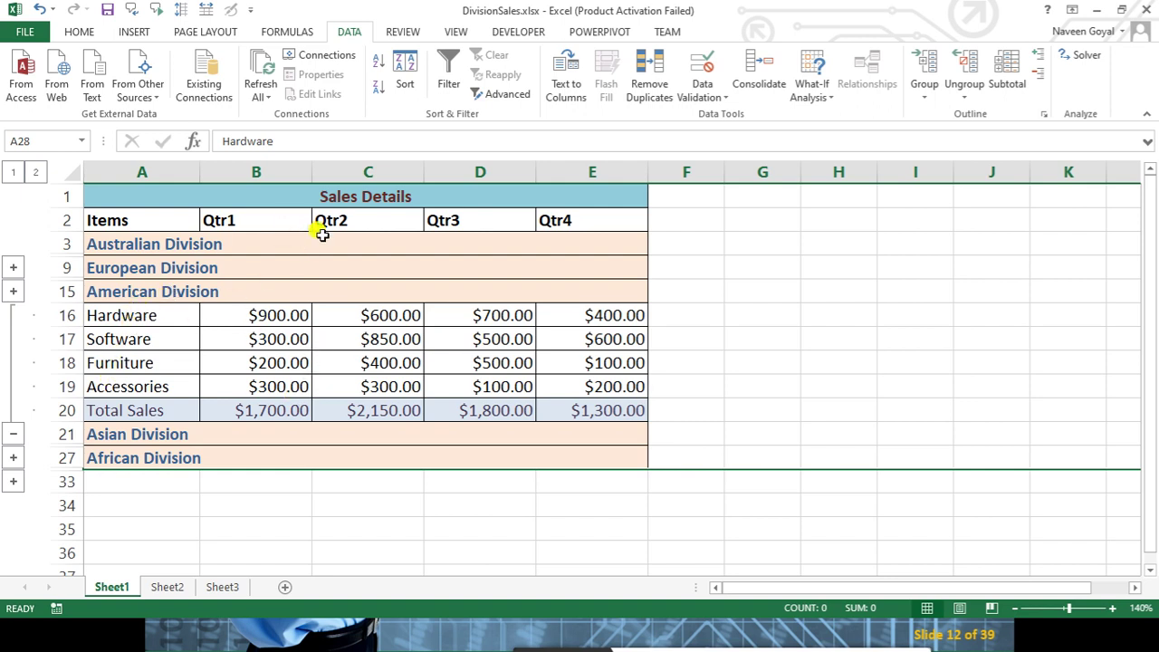
Group the Qtr1–Qtr4 columns B to E and collapse them, plus the American rows
drag(272, 171, 594, 171)
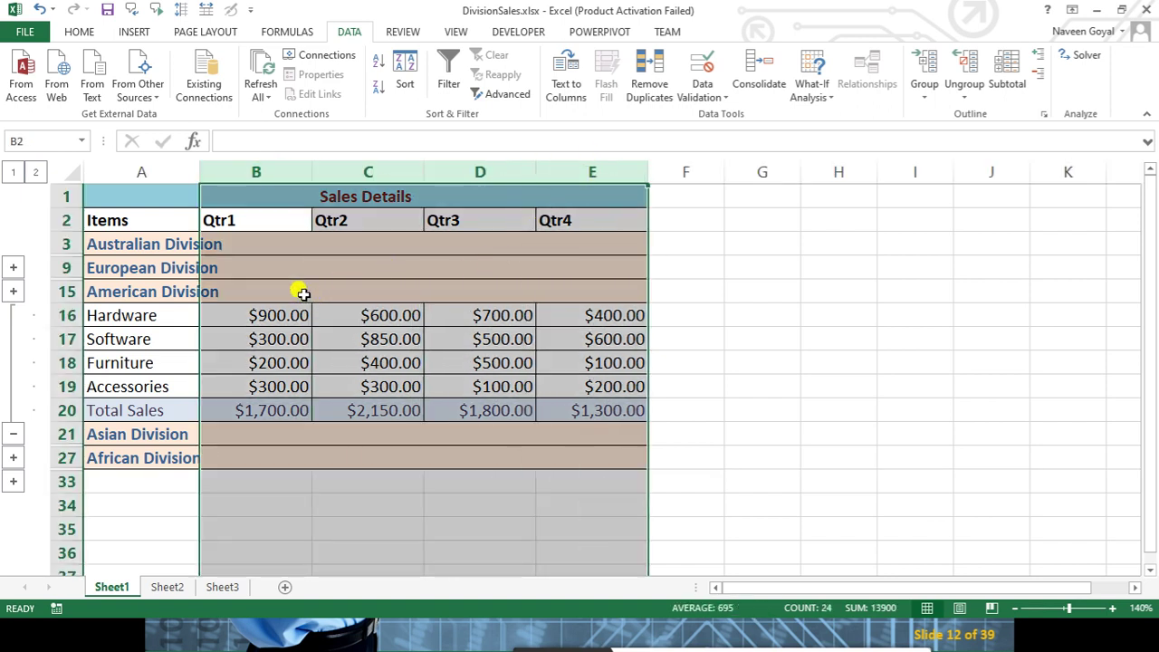
drag(289, 171, 619, 163)
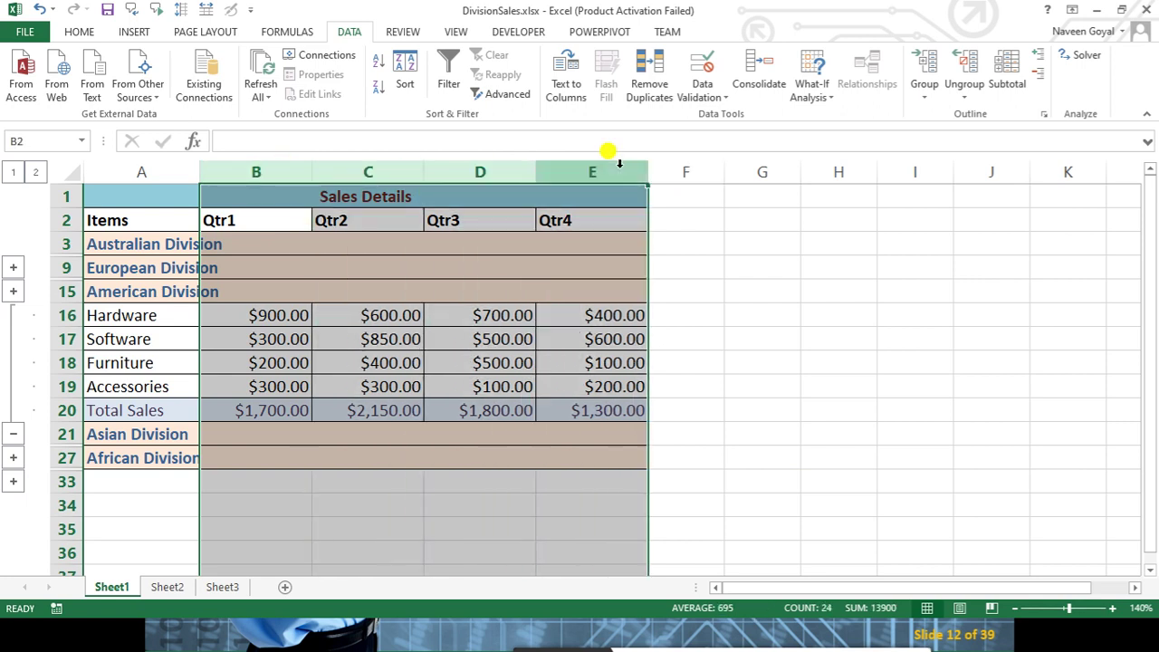
click(925, 68)
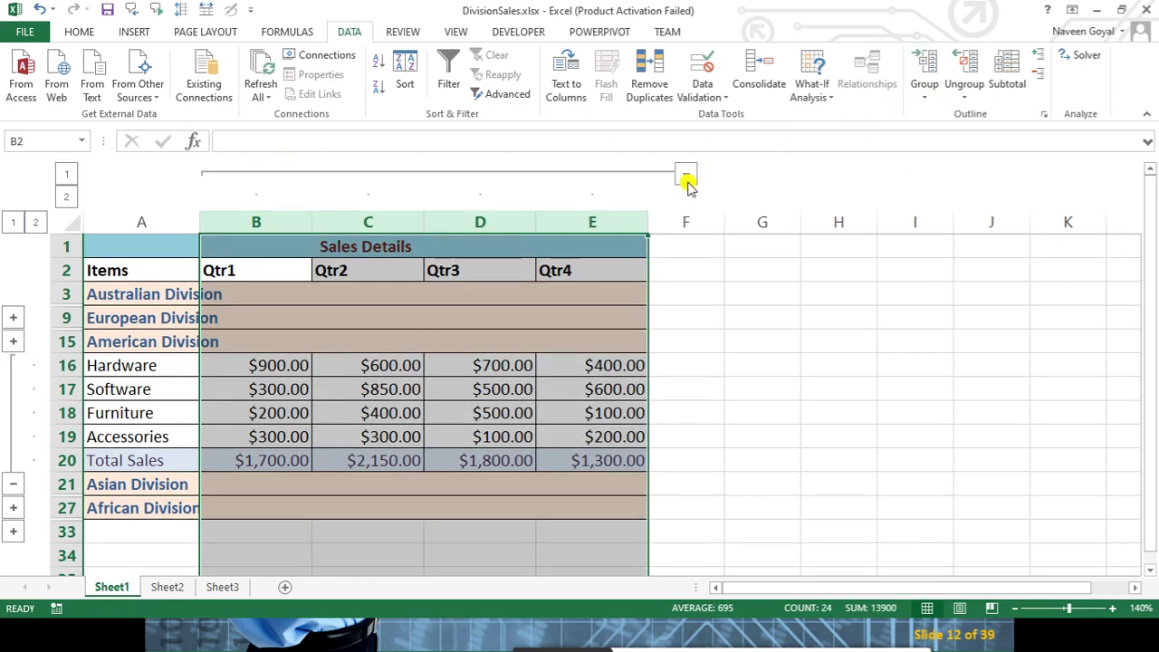
click(687, 182)
click(690, 366)
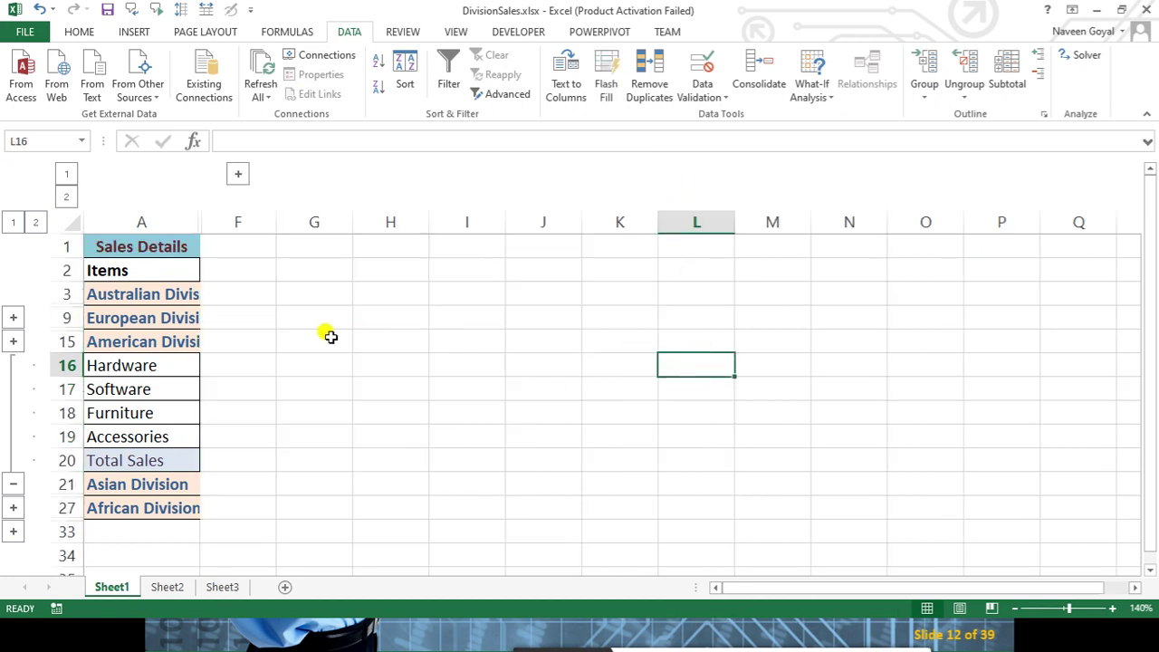
click(13, 484)
click(254, 363)
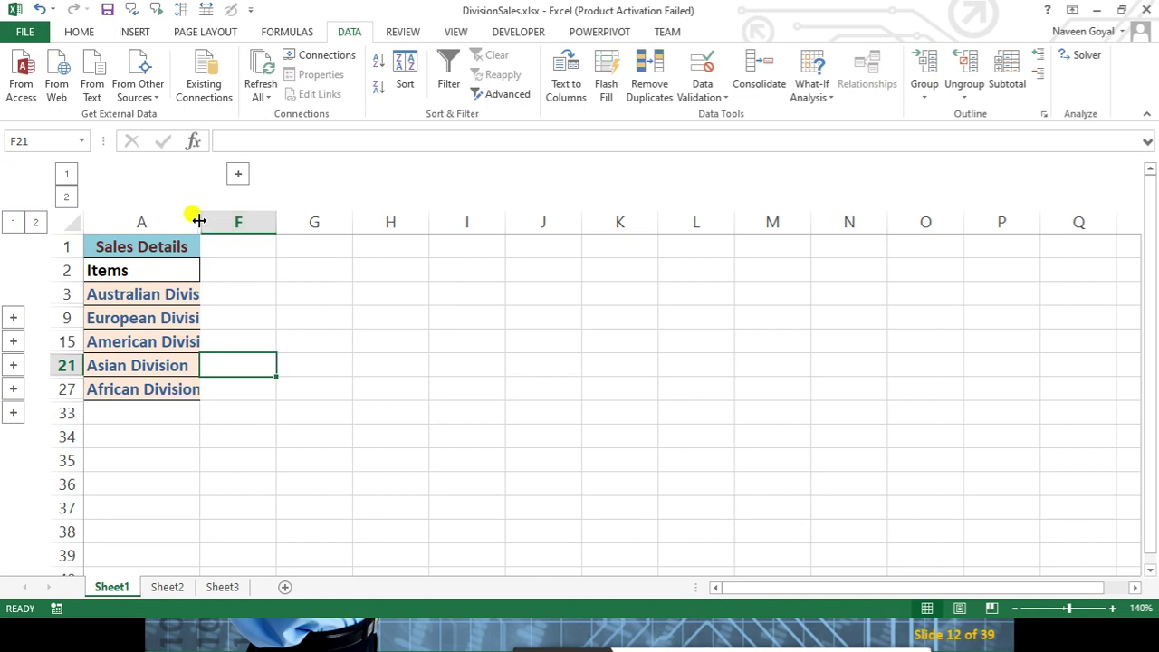
Widen column A for the division names and re-expand the American rows and quarter columns
drag(201, 221, 235, 221)
click(428, 358)
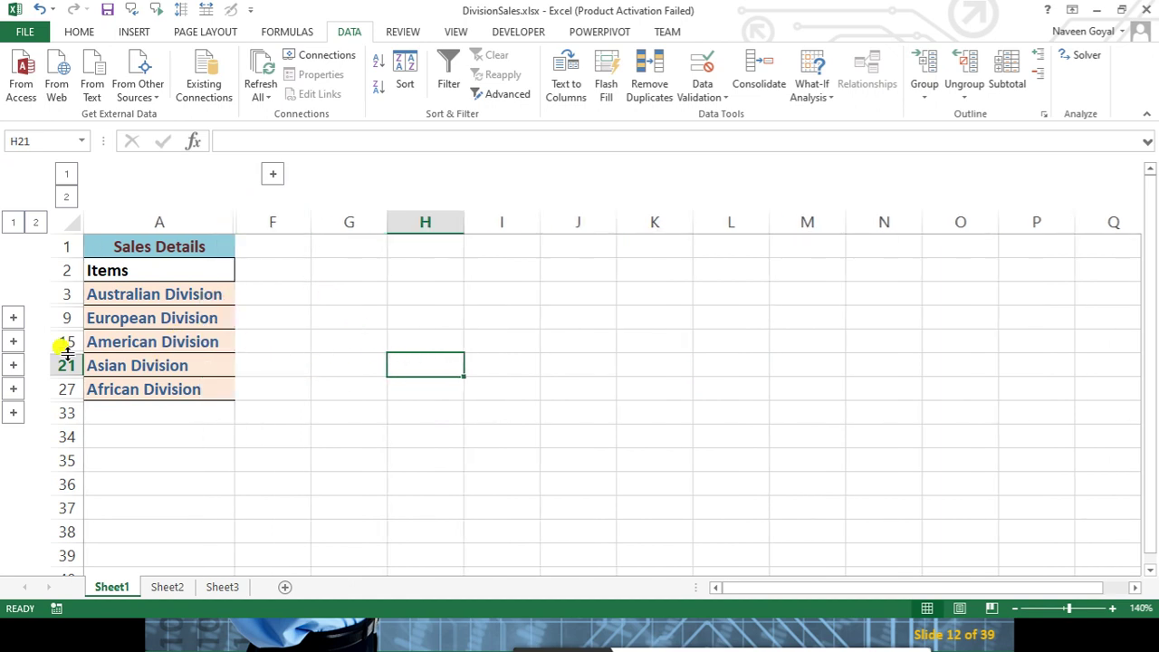
click(14, 368)
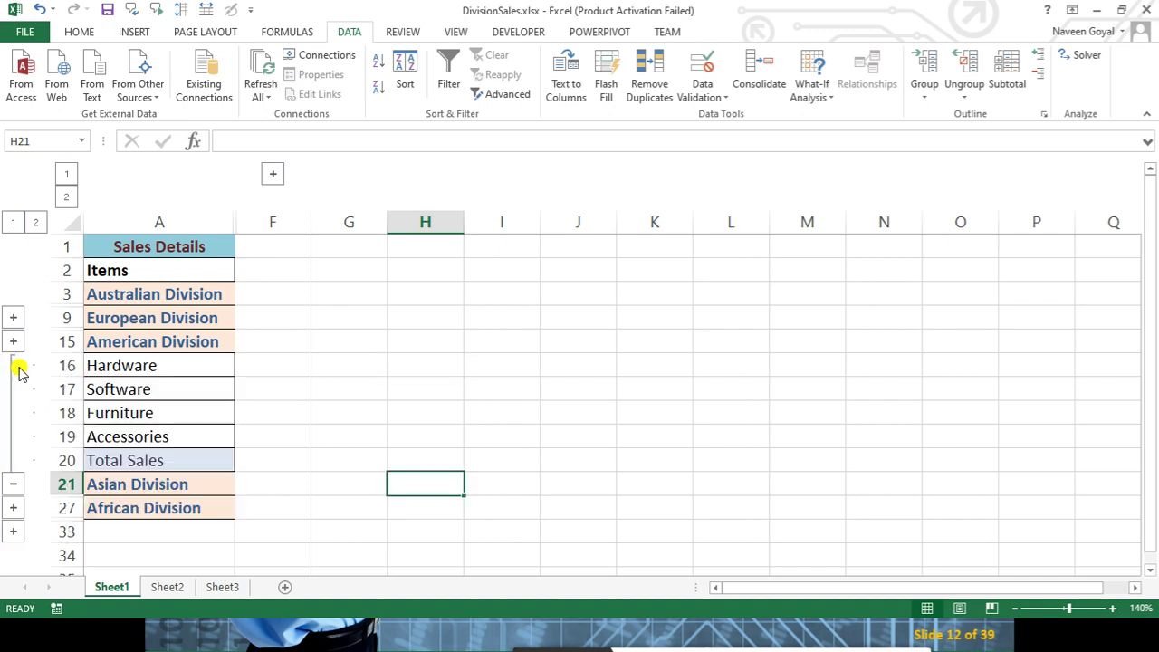
drag(116, 366, 114, 434)
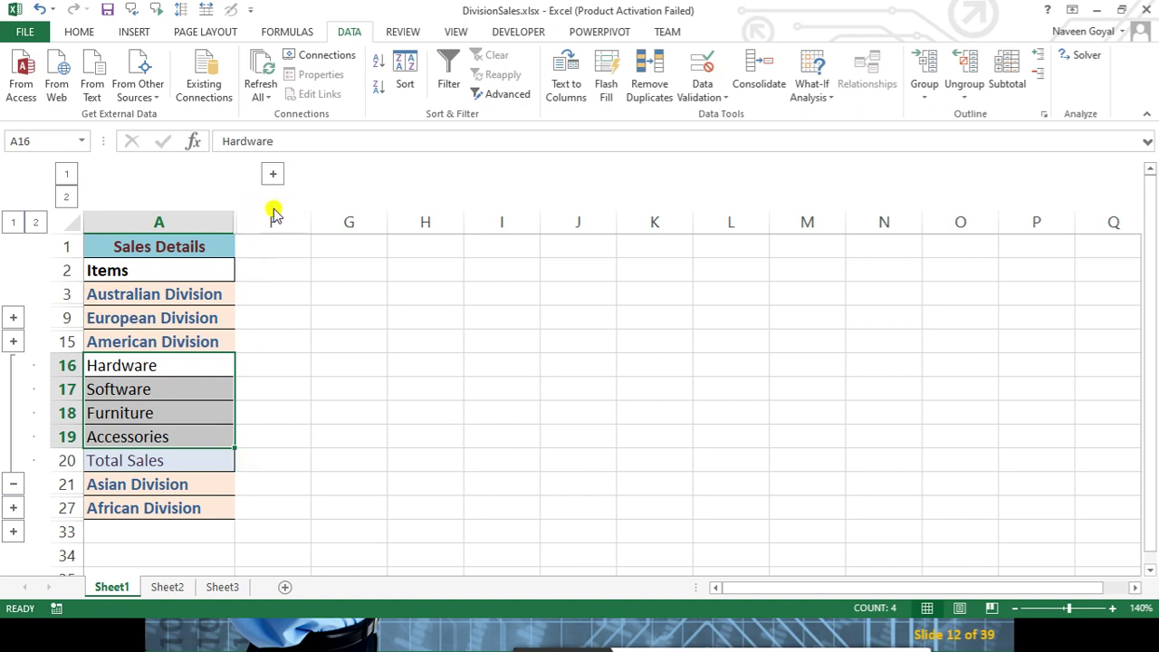
click(273, 173)
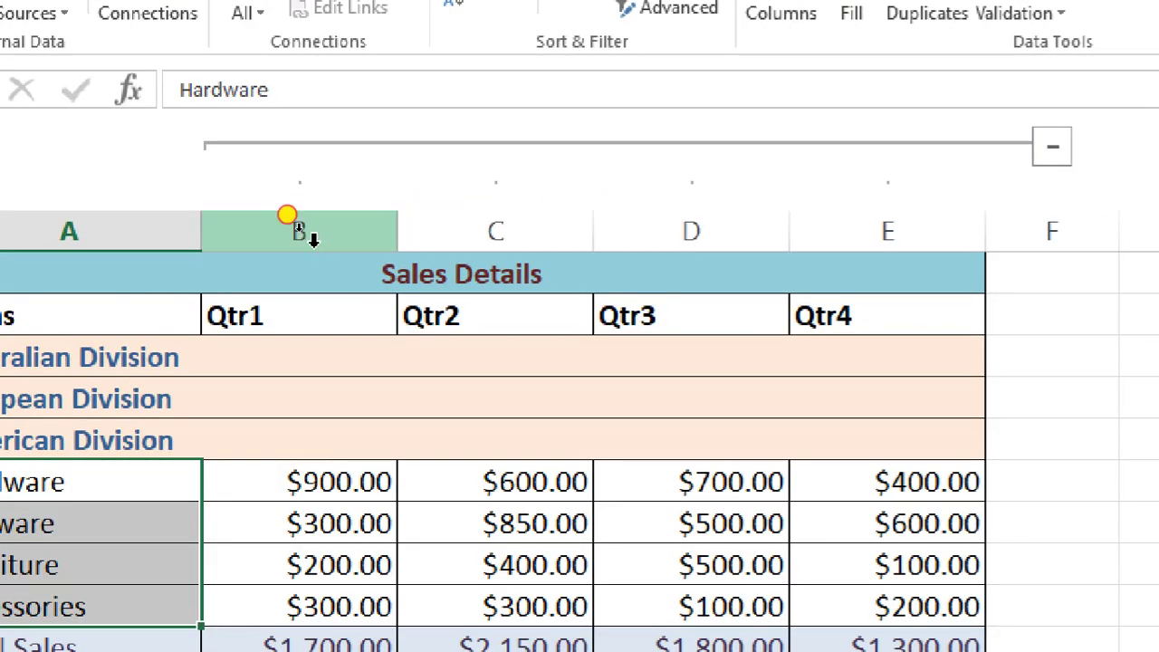
Ungroup the Qtr1–Qtr4 columns B through E
drag(294, 229, 899, 250)
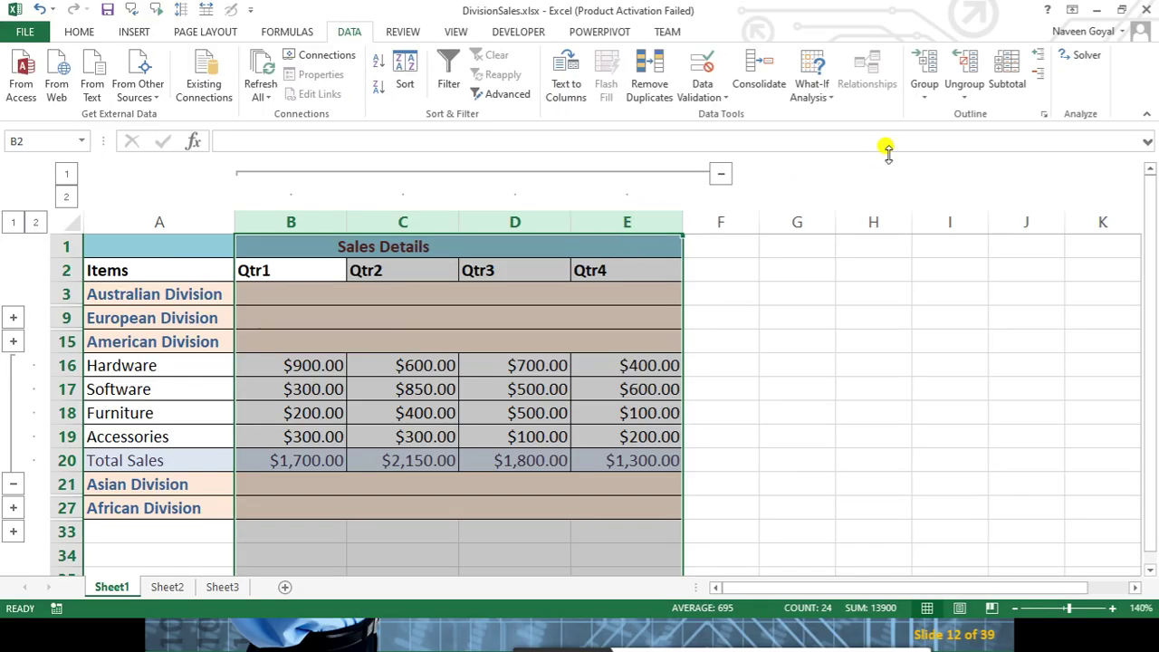
click(952, 83)
click(852, 288)
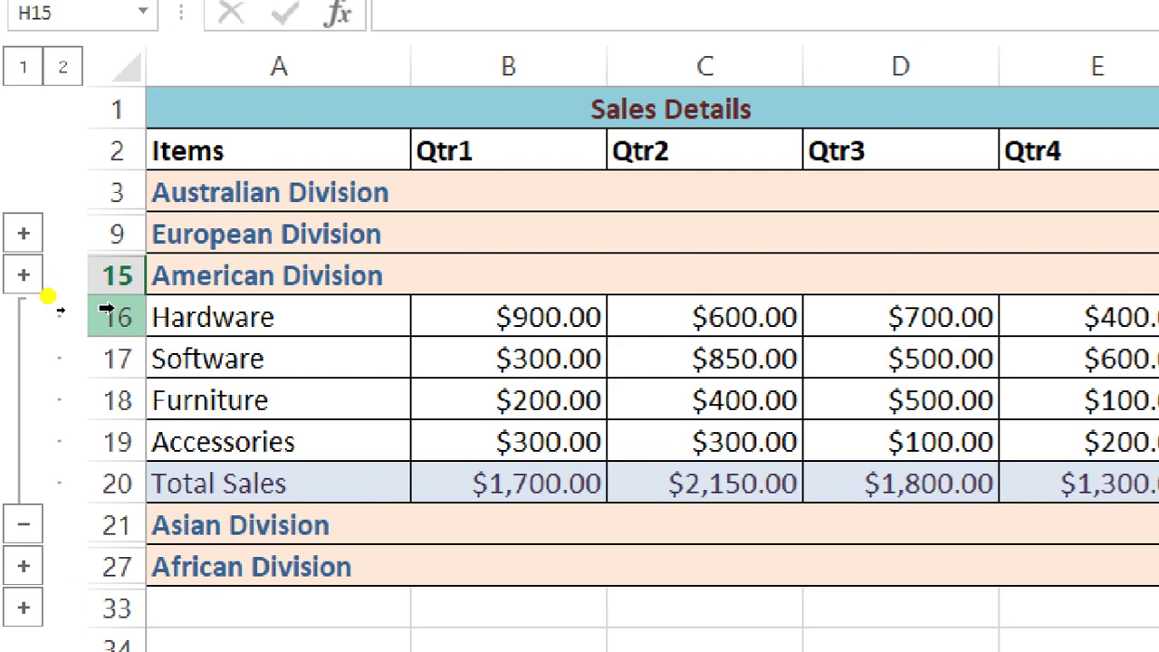
Ungroup the American Division rows 16–20
drag(91, 317, 91, 483)
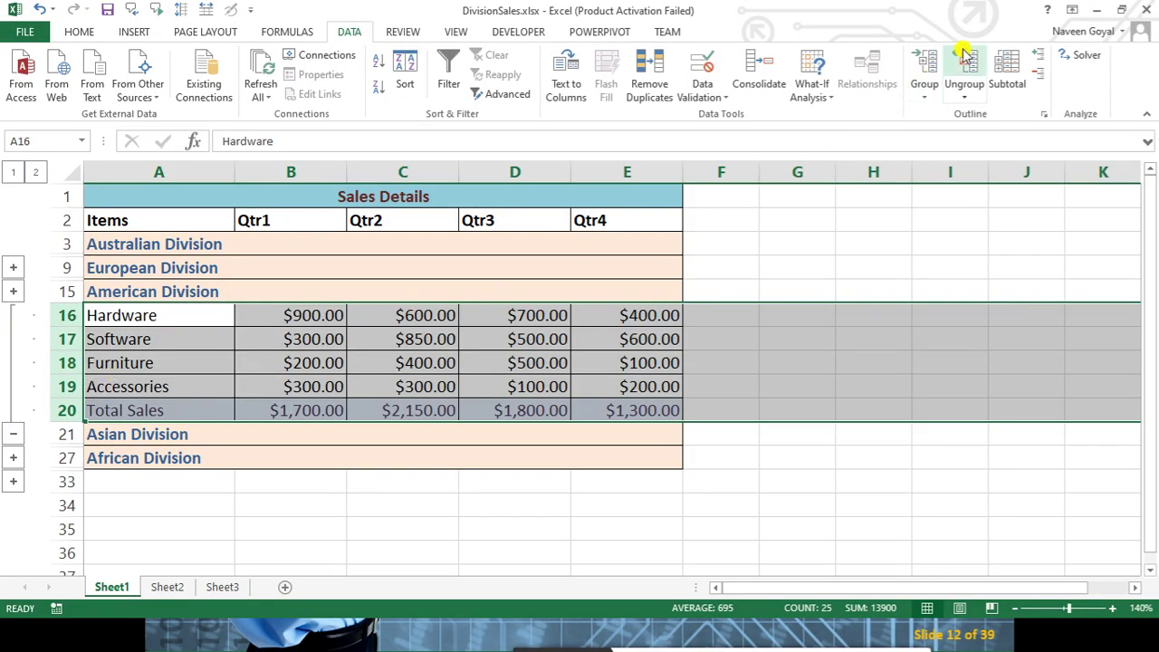
click(968, 59)
click(849, 378)
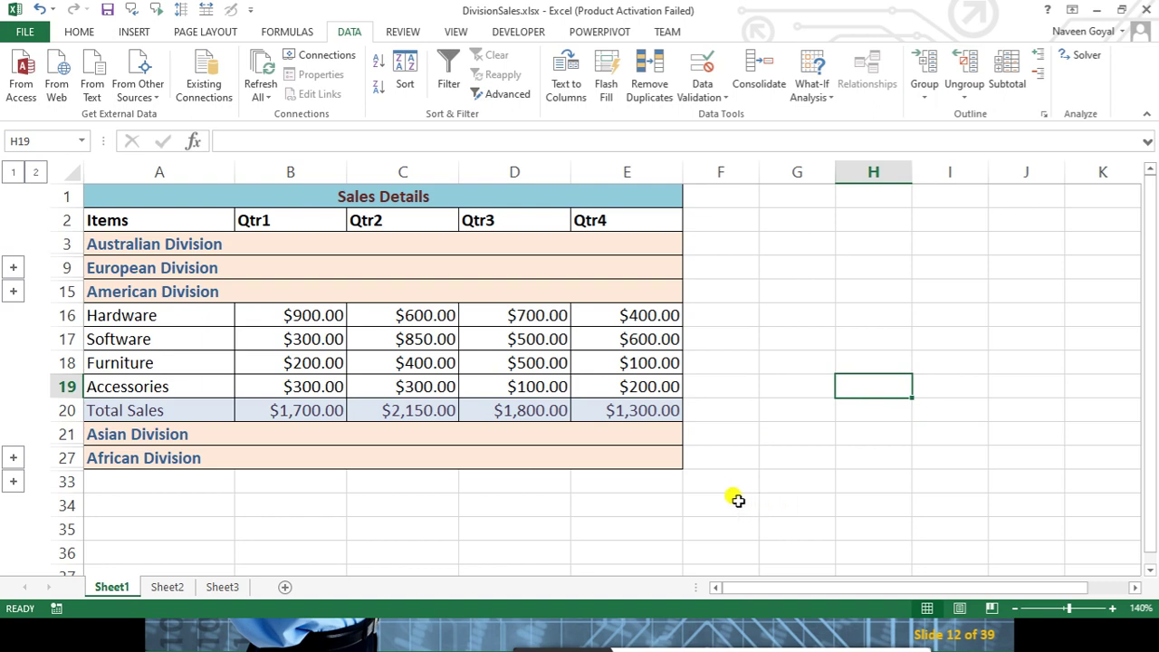
key(alt+Tab)
key(alt+Tab)
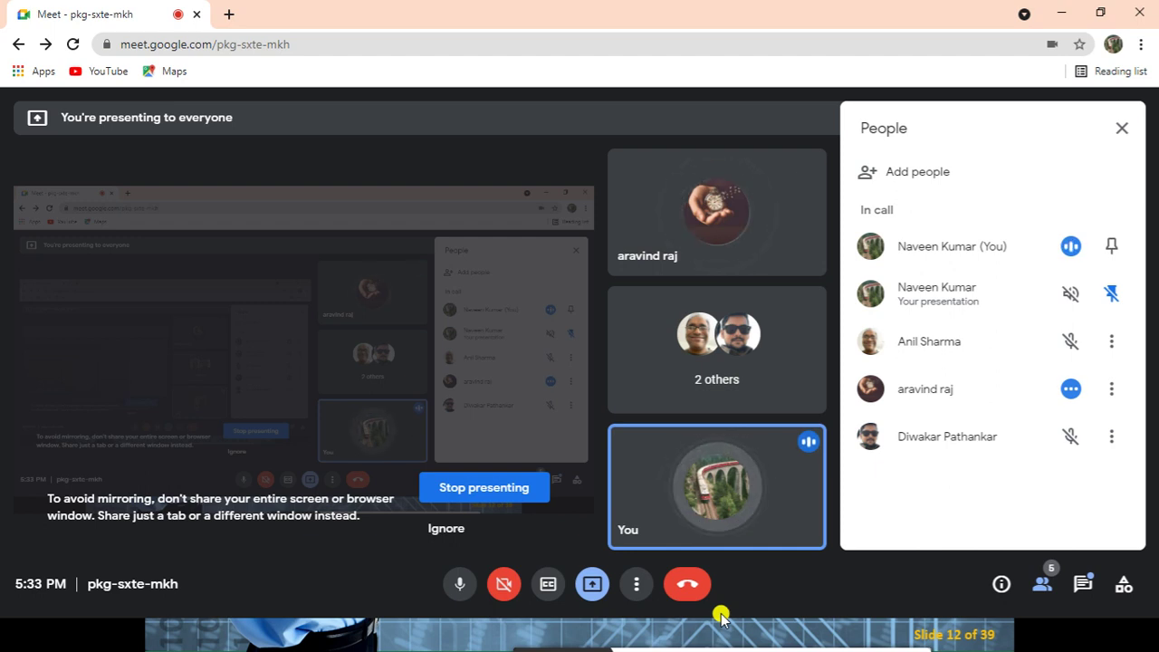
key(alt+Tab)
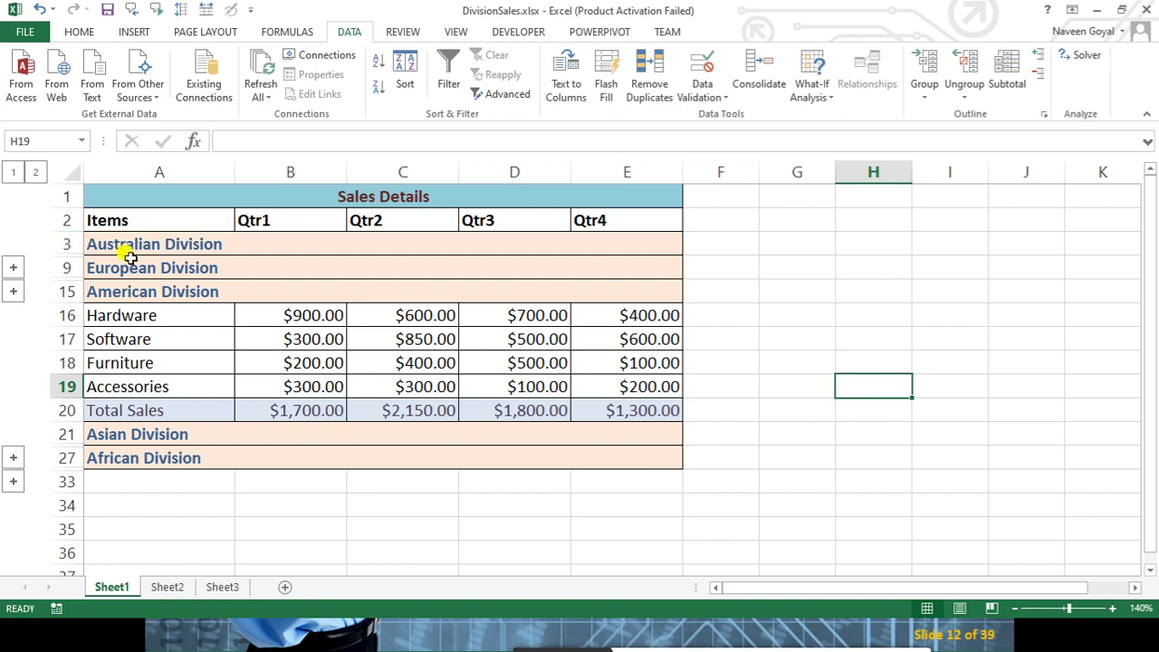
Practise a few selections, then expand the European Division group to show rows 10–14
drag(145, 243, 163, 503)
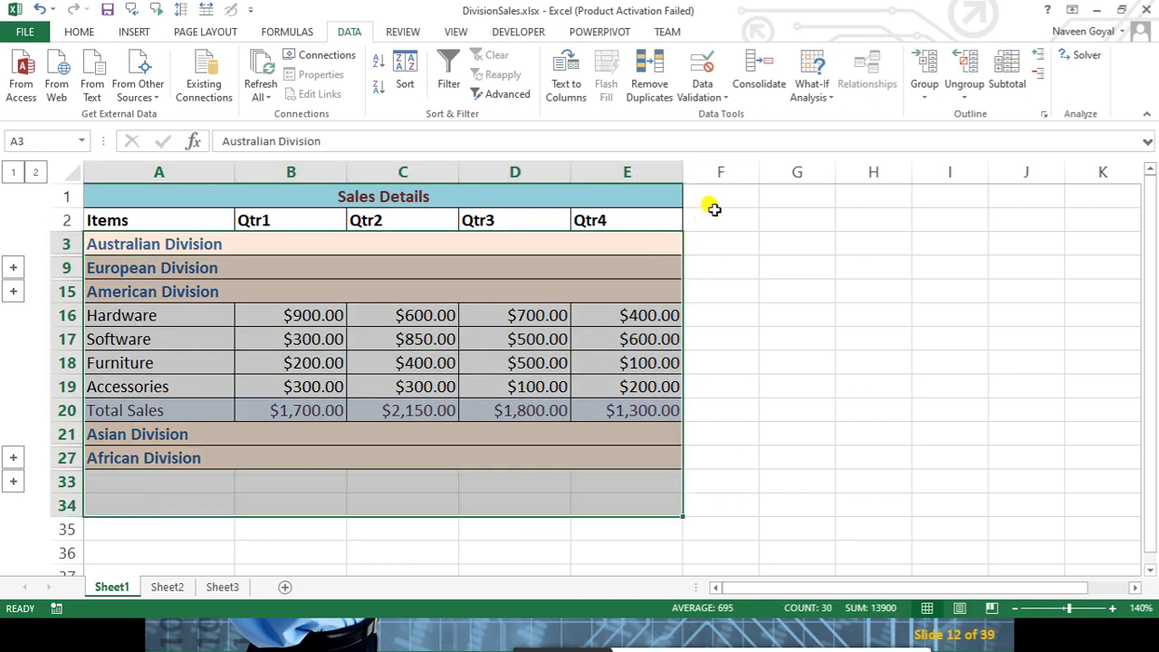
drag(711, 237, 715, 530)
click(433, 488)
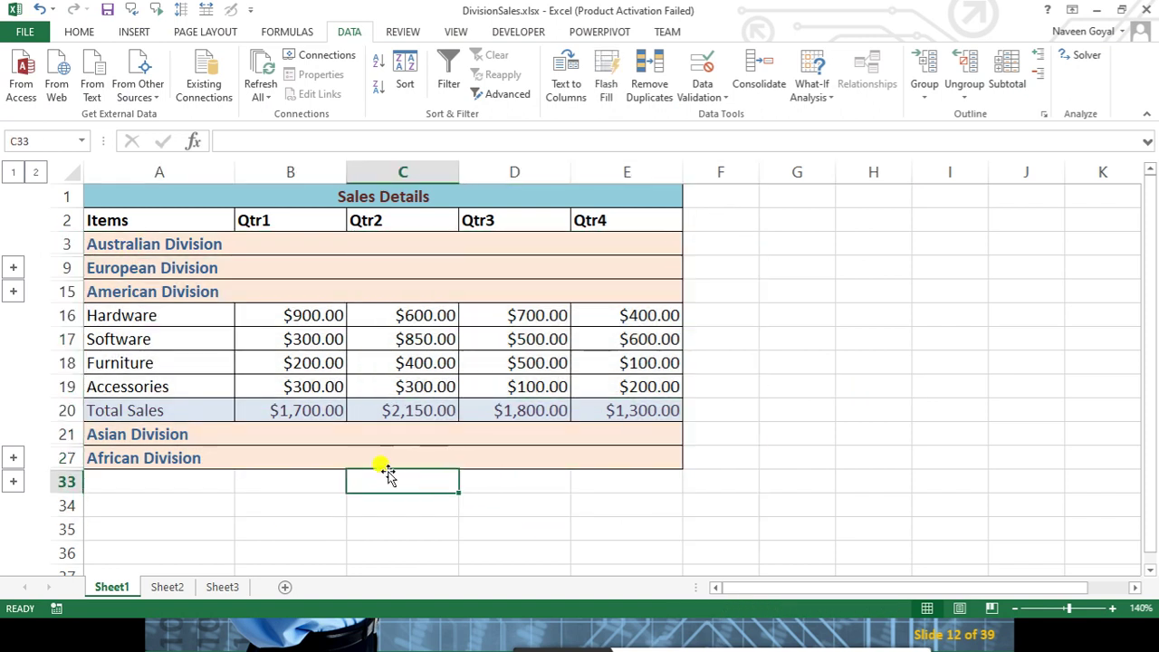
drag(748, 245, 738, 367)
drag(65, 268, 67, 482)
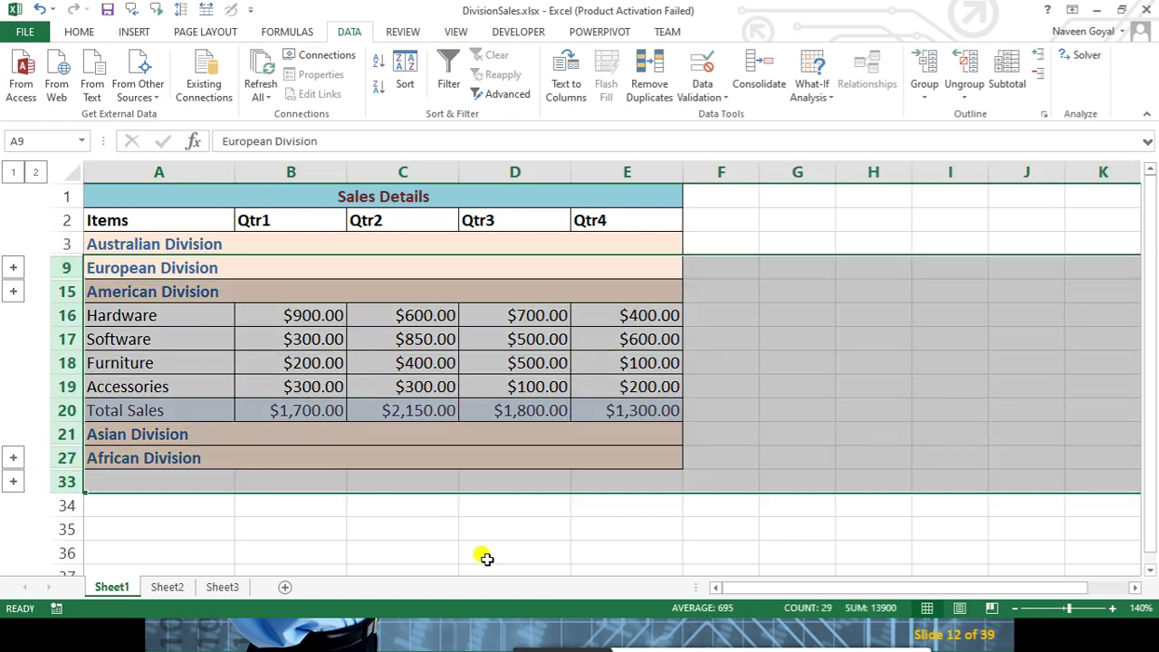
mouse_move(772, 263)
mouse_down()
mouse_move(793, 426)
mouse_move(810, 281)
mouse_up()
drag(781, 395, 789, 459)
click(873, 362)
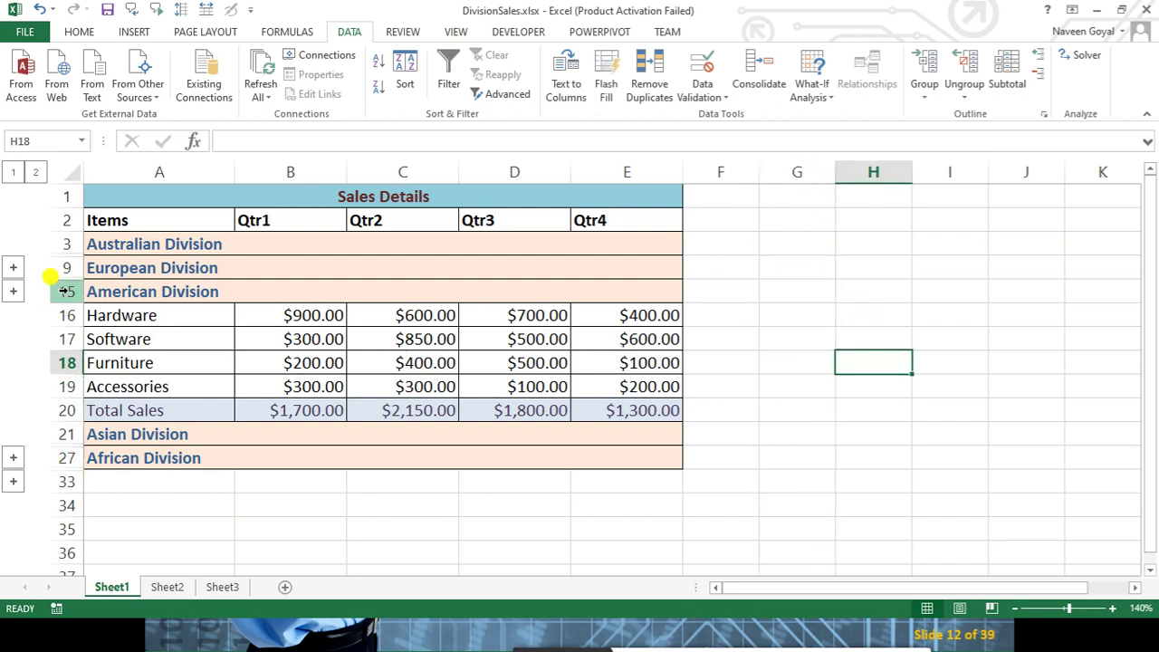
drag(62, 267, 46, 458)
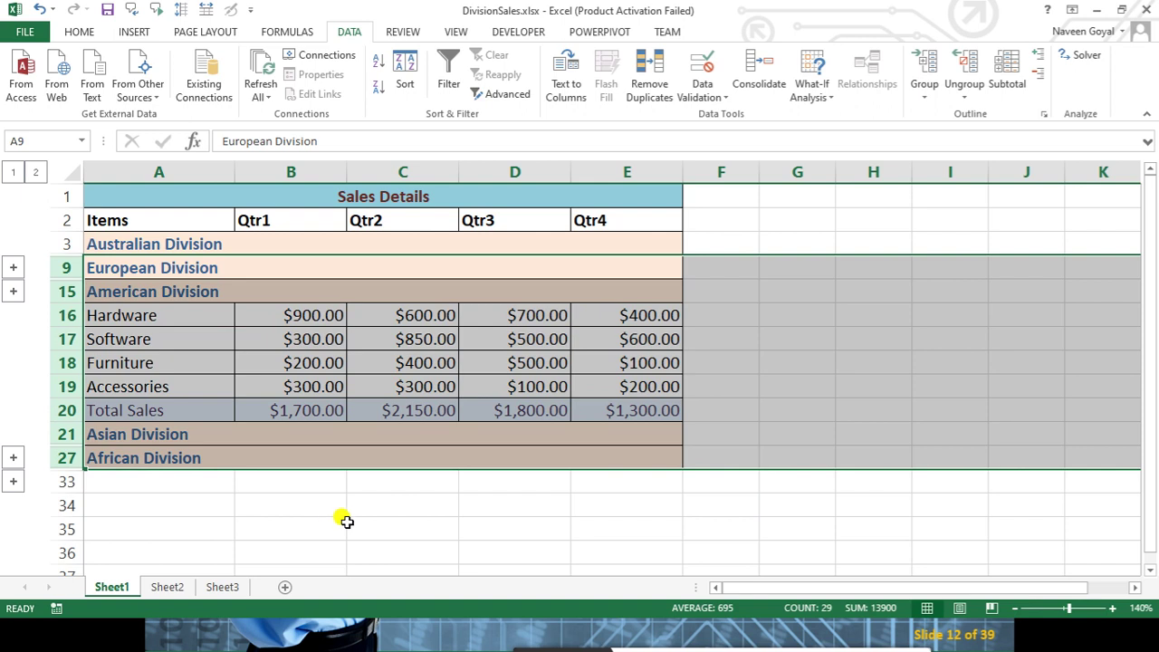
click(355, 509)
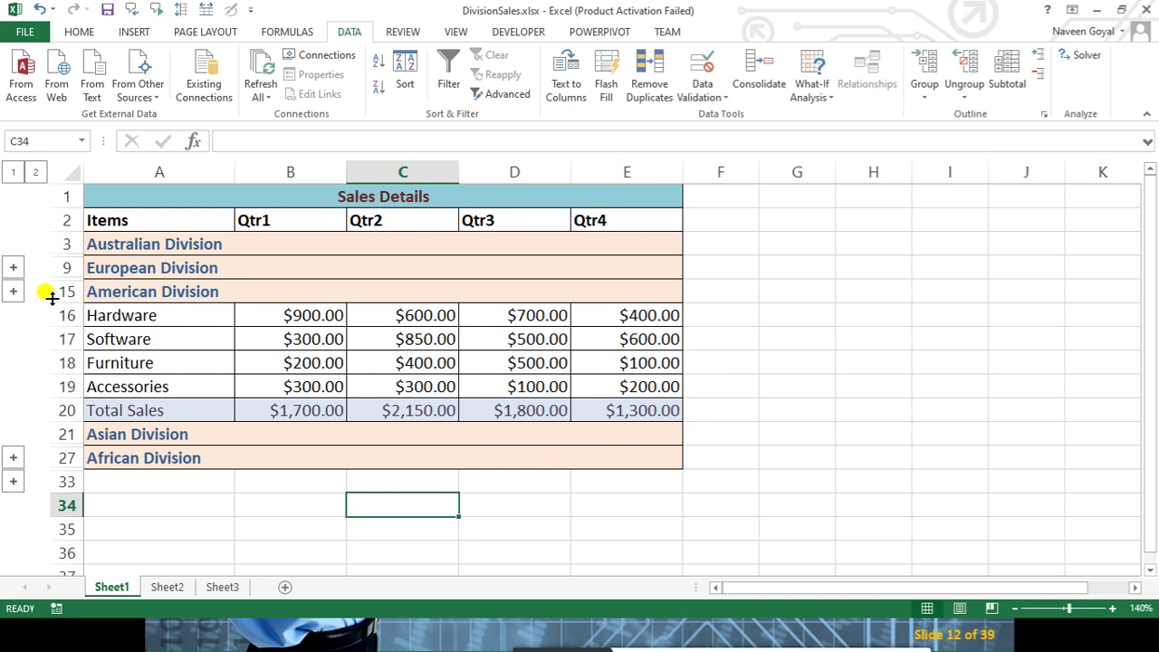
click(11, 293)
Ungroup the European rows 10–14 and the Australian rows 4–8
mouse_move(27, 290)
mouse_down()
mouse_move(28, 411)
mouse_move(29, 389)
mouse_up()
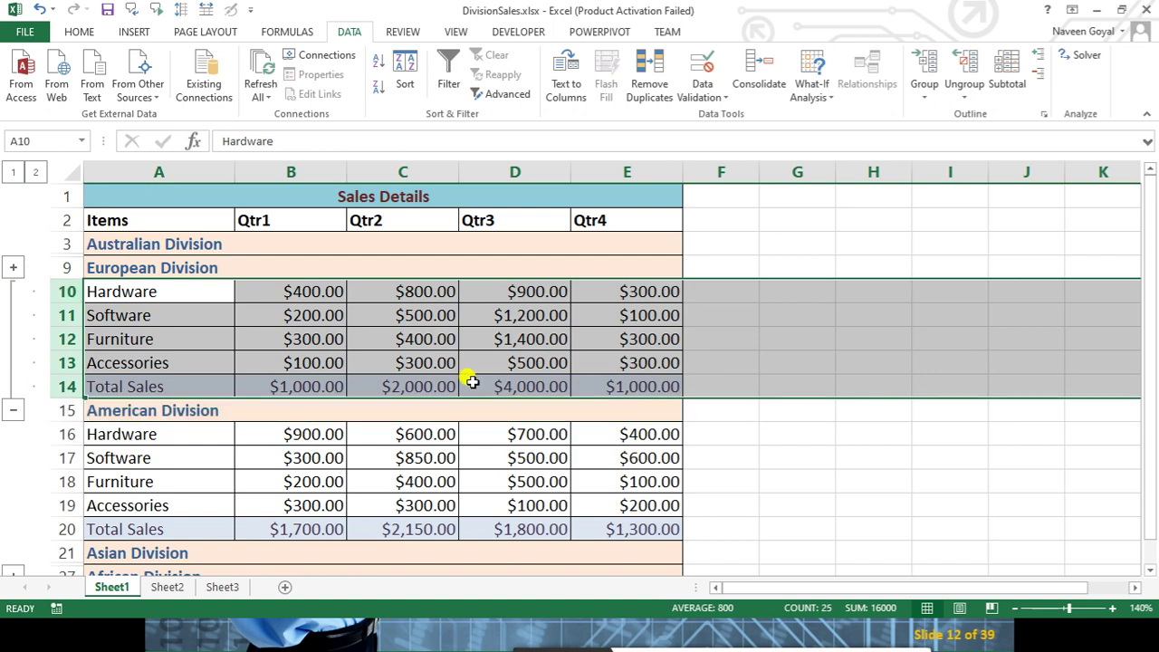
click(966, 71)
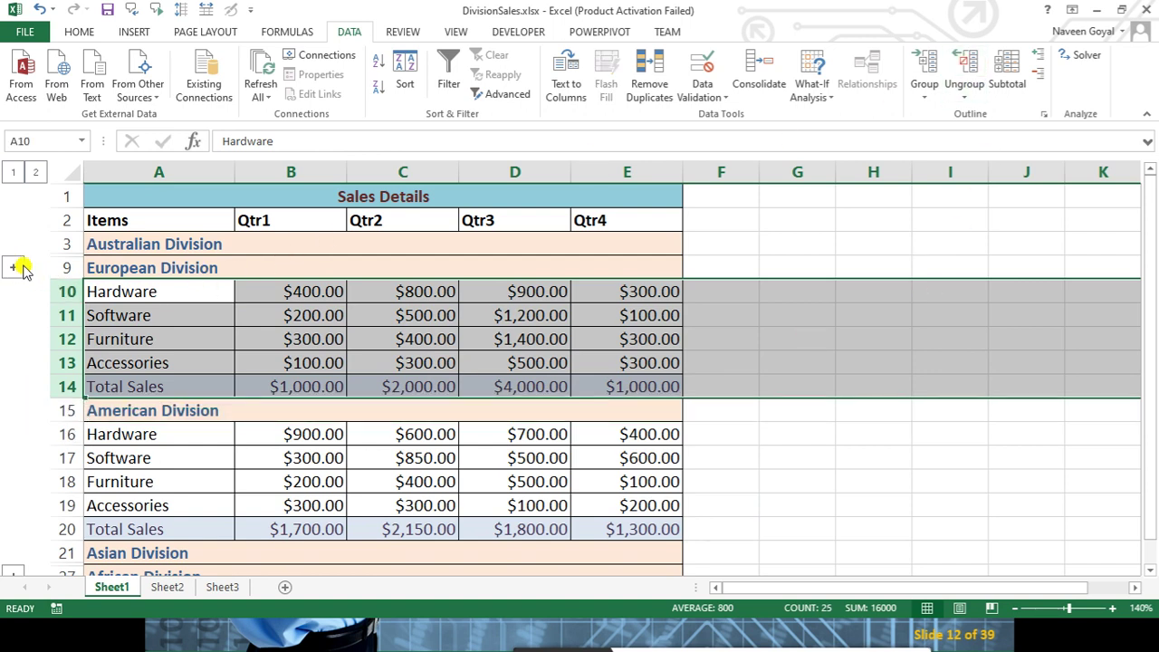
click(14, 267)
drag(56, 267, 54, 359)
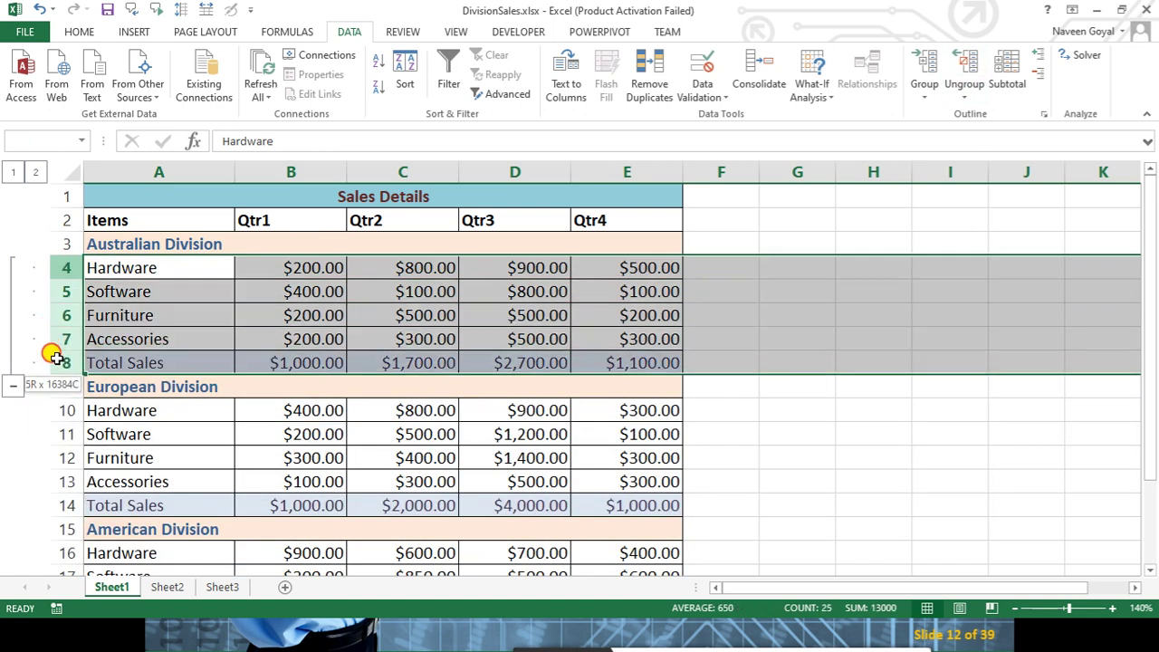
click(949, 71)
Expand and ungroup the Asian rows 22–26 and the African rows 28–32
scroll(266, 353, down, 2)
scroll(263, 349, down, 3)
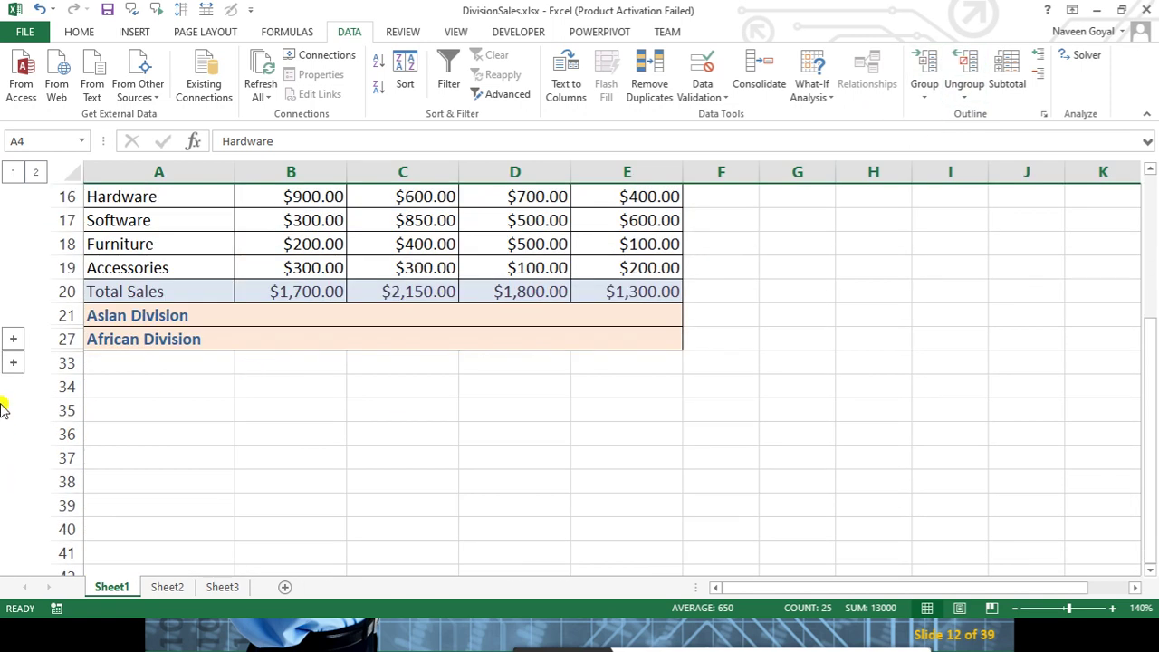
click(13, 339)
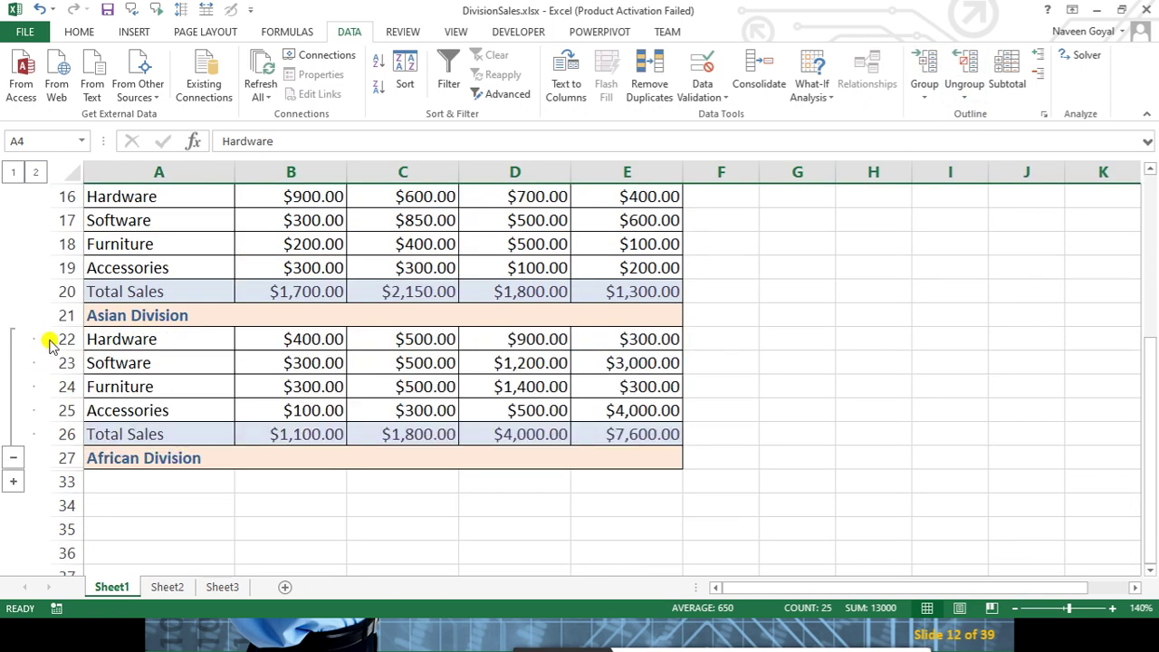
drag(50, 342, 54, 435)
click(966, 65)
click(13, 482)
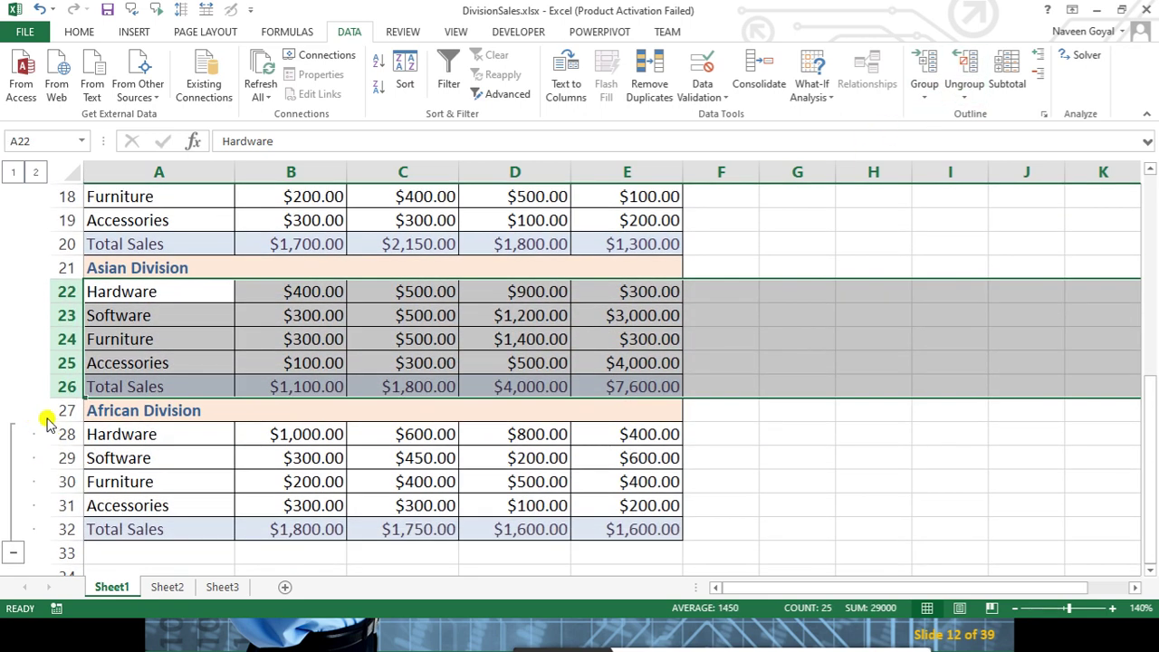
drag(52, 435, 52, 529)
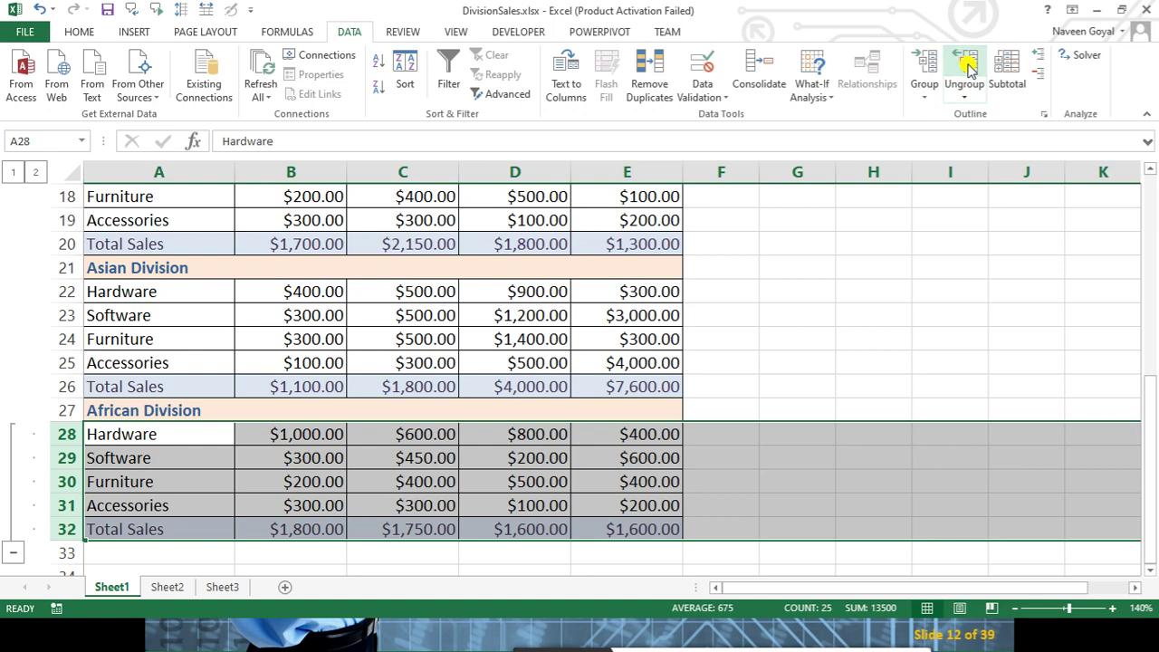
click(968, 68)
click(670, 288)
Group rows 3–32 into one outline group spanning all divisions
scroll(349, 395, up, 2)
scroll(360, 421, up, 4)
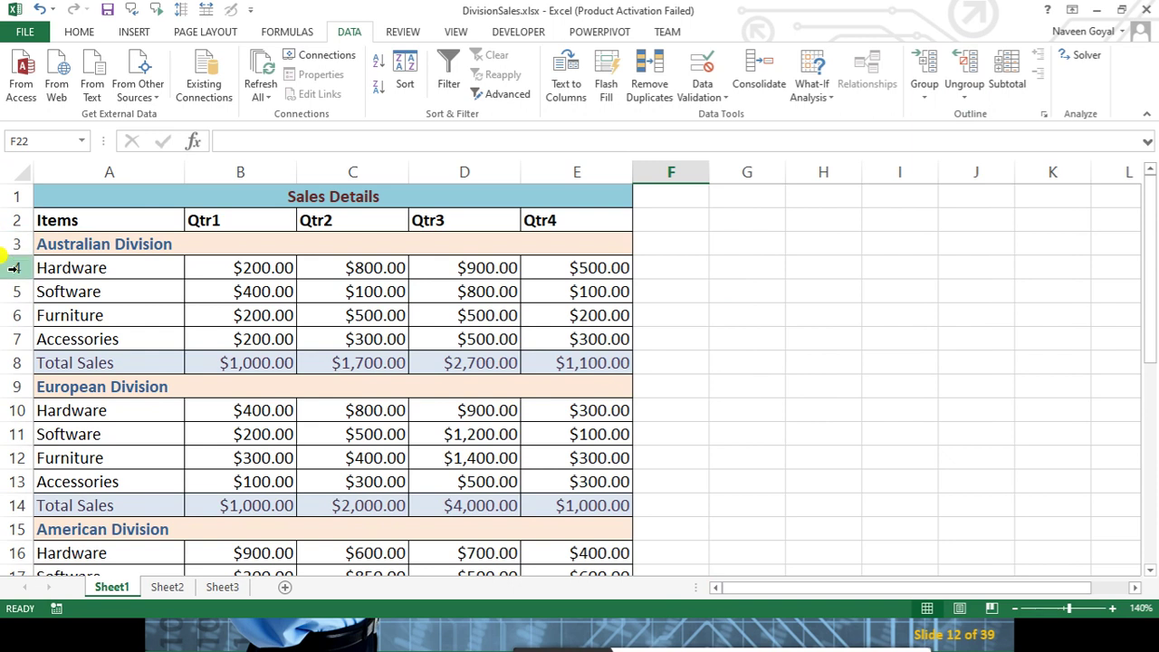
click(14, 267)
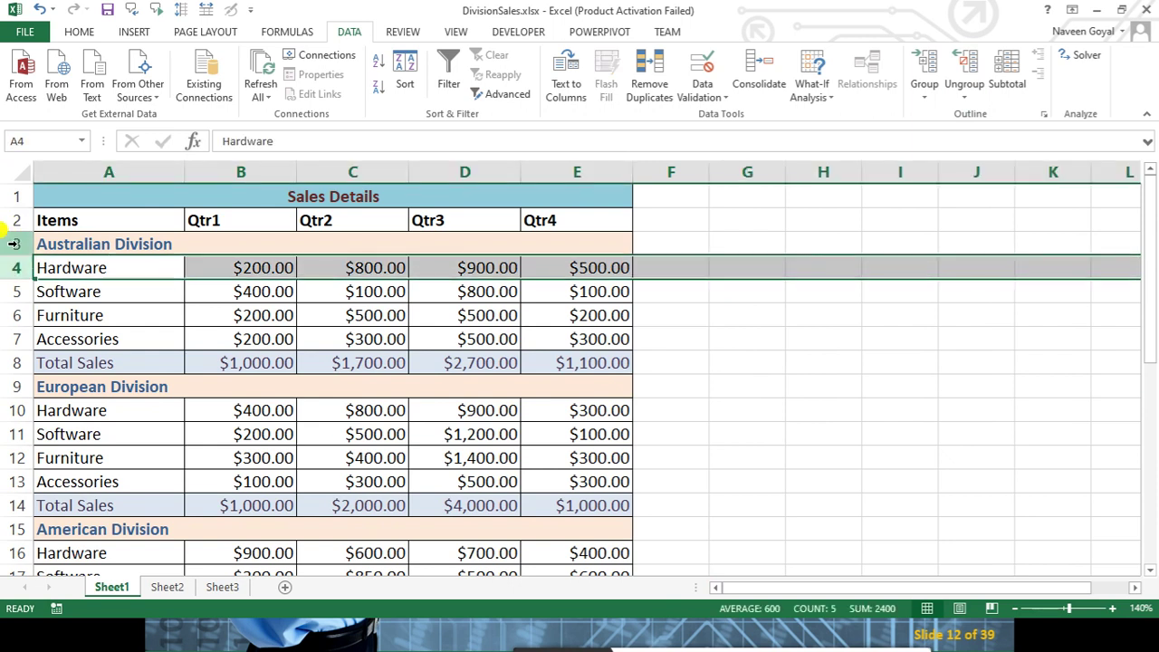
drag(16, 244, 7, 537)
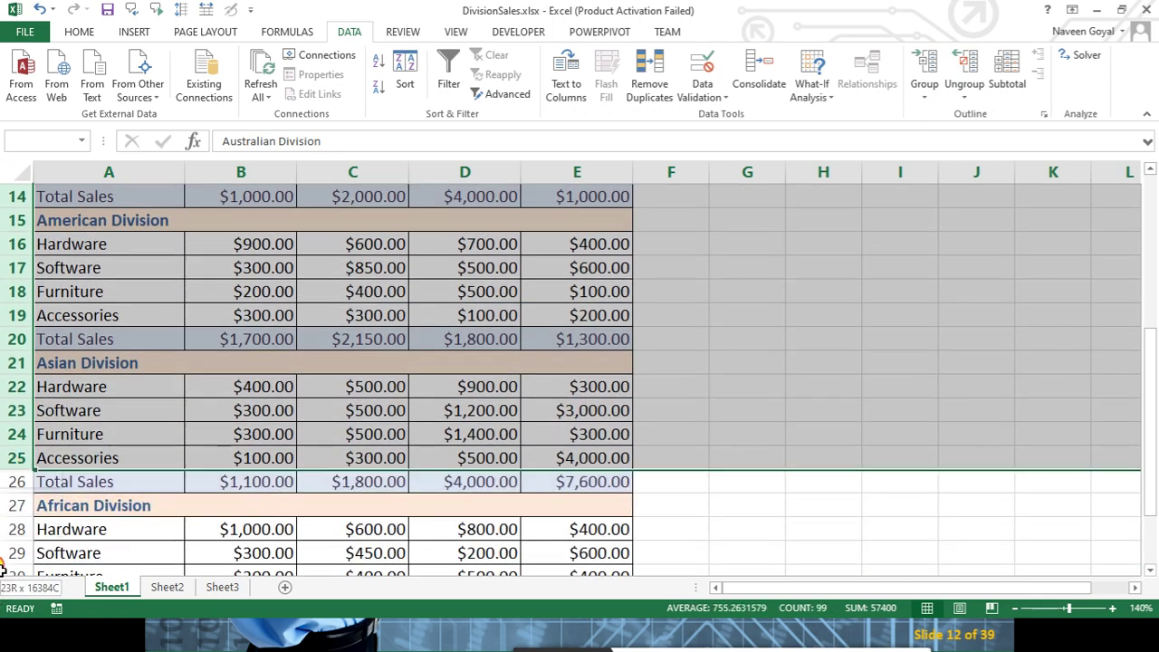
drag(8, 536, 22, 523)
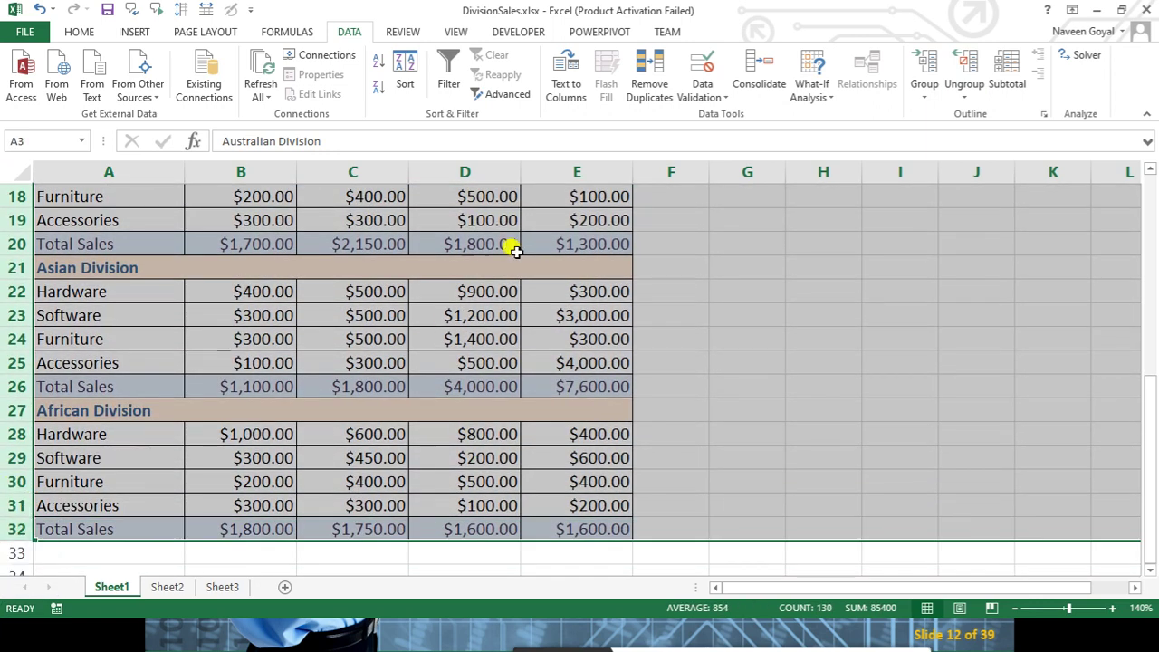
click(925, 65)
scroll(543, 272, up, 1)
click(481, 307)
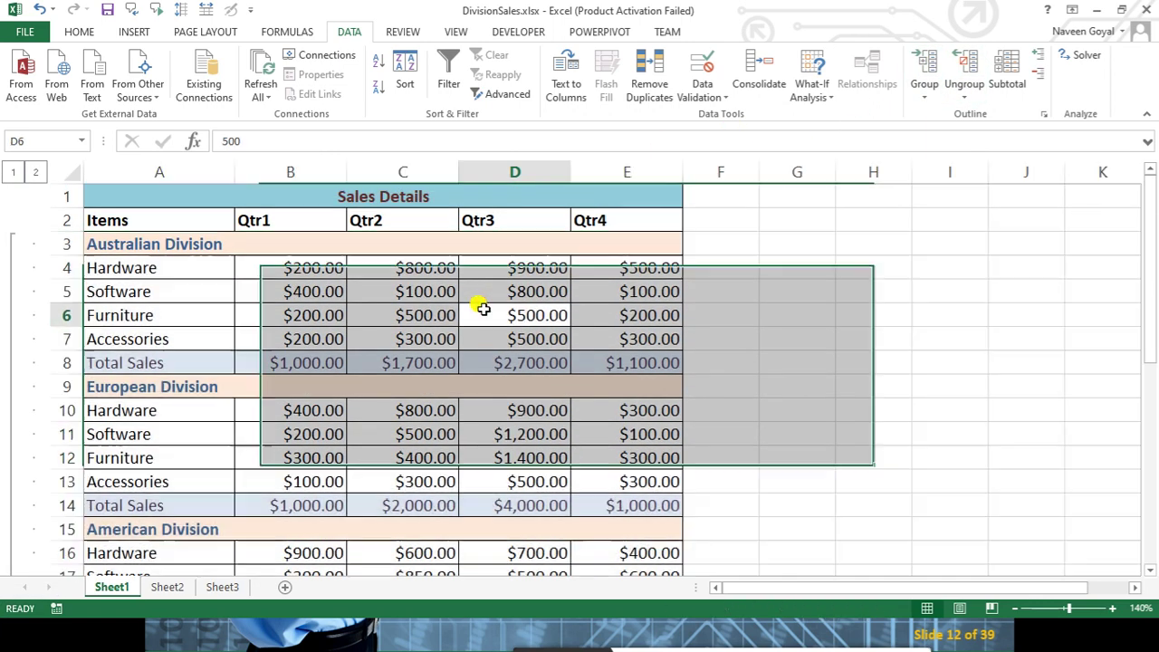
Group rows 9–26 as a nested second level
scroll(172, 299, down, 1)
mouse_move(41, 315)
mouse_down()
mouse_move(5, 616)
mouse_move(50, 446)
mouse_up()
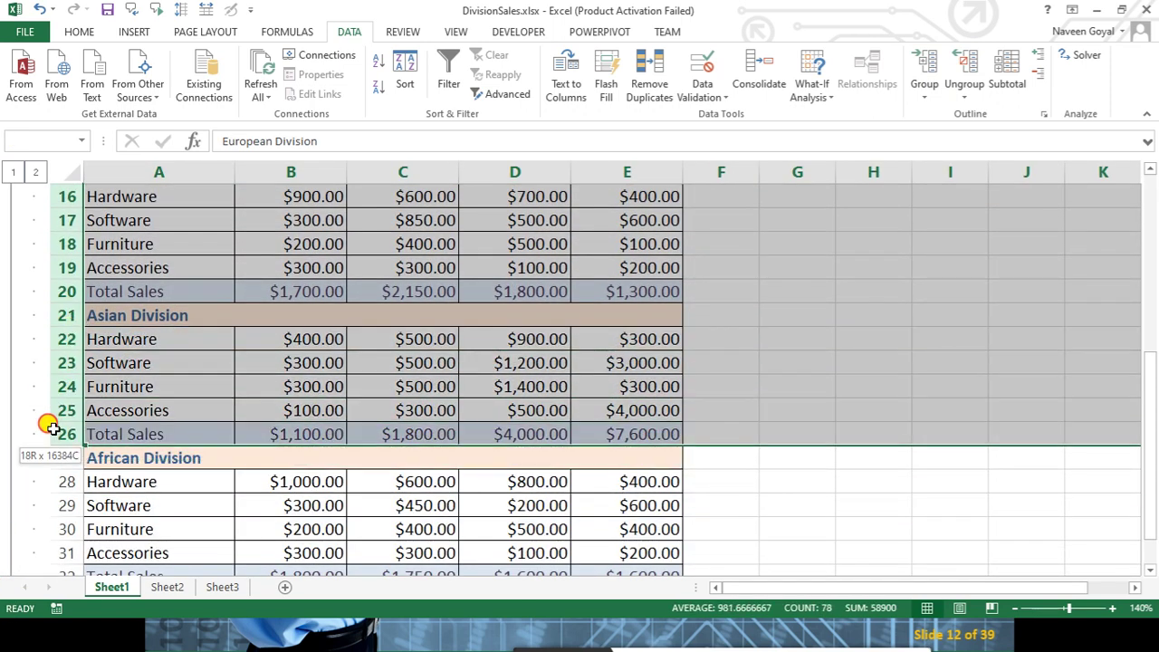
drag(50, 446, 55, 430)
click(933, 71)
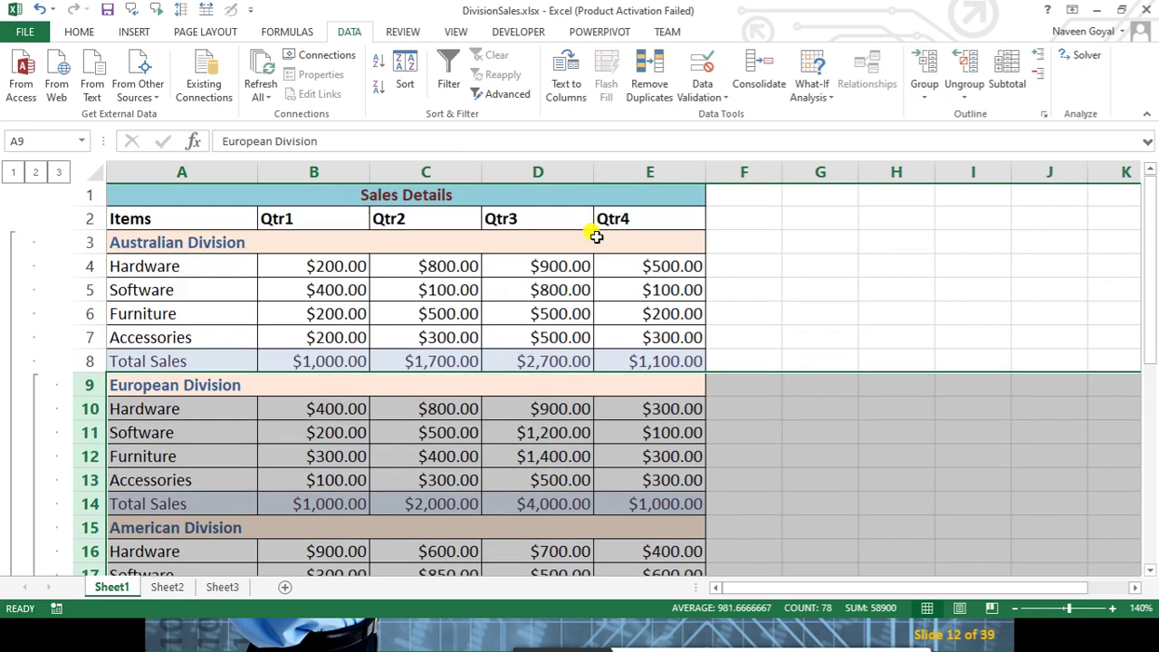
Group the American Division rows 15–20 as a third level inside it
scroll(228, 393, down, 2)
scroll(181, 381, down, 1)
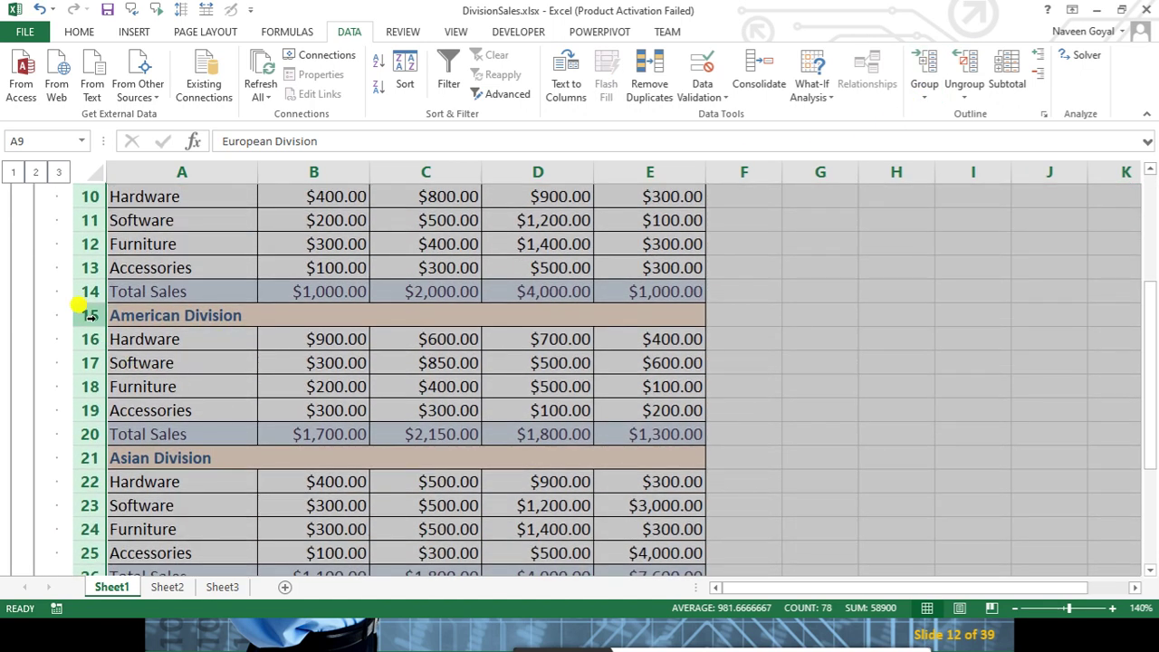
drag(90, 315, 77, 434)
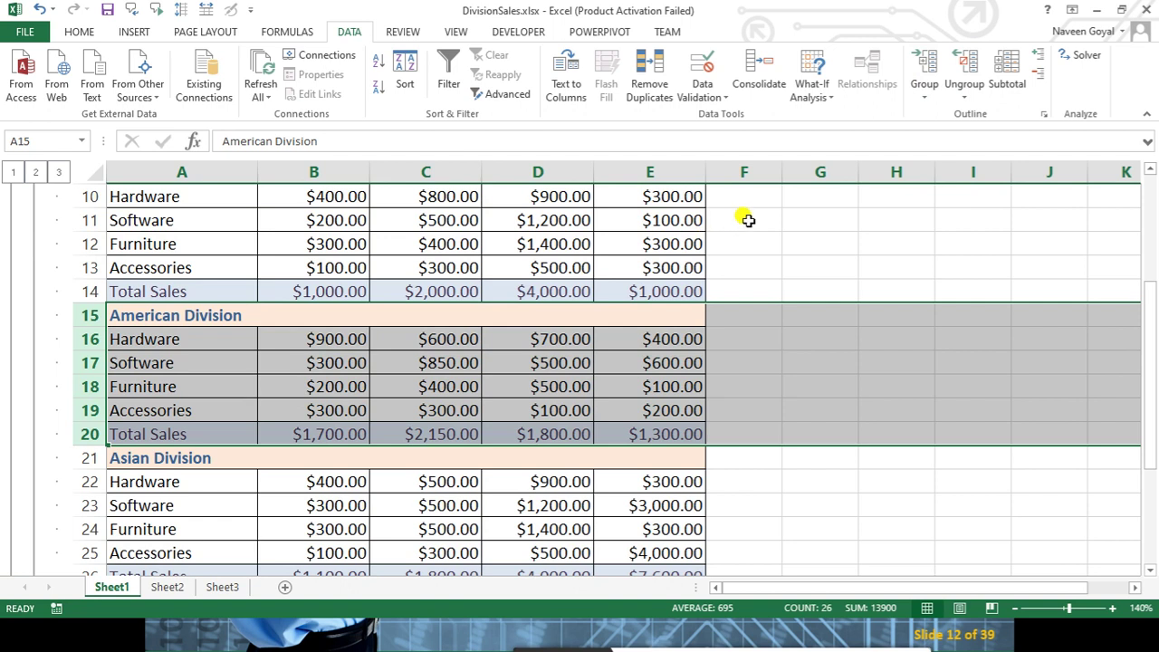
click(925, 71)
click(268, 308)
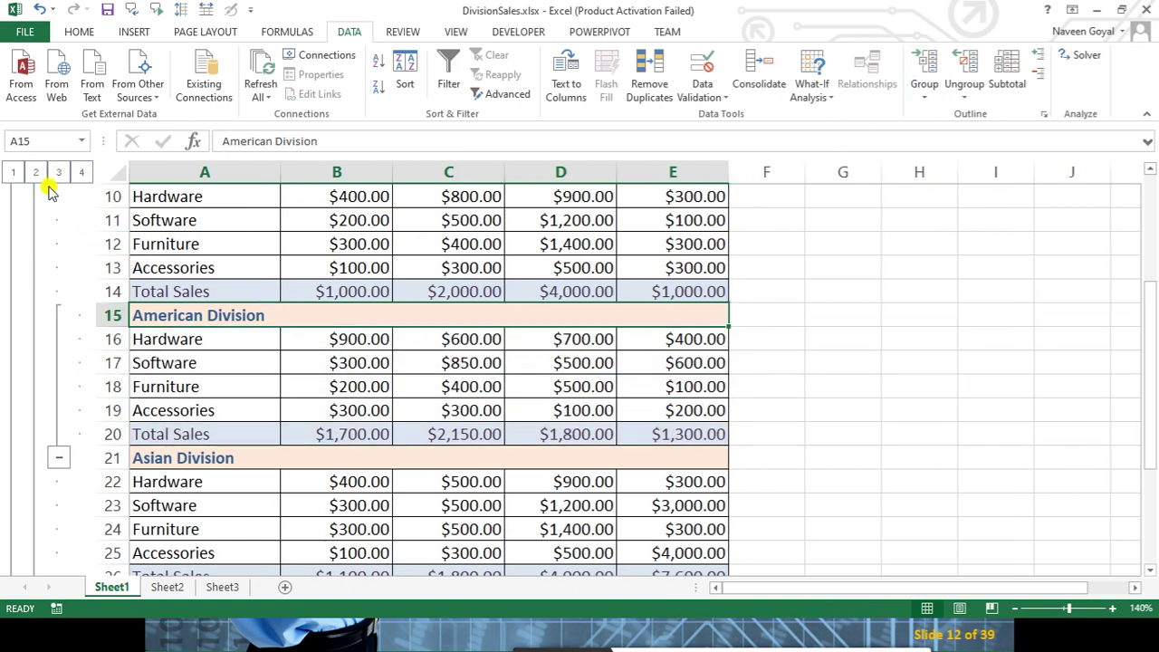
scroll(91, 387, down, 1)
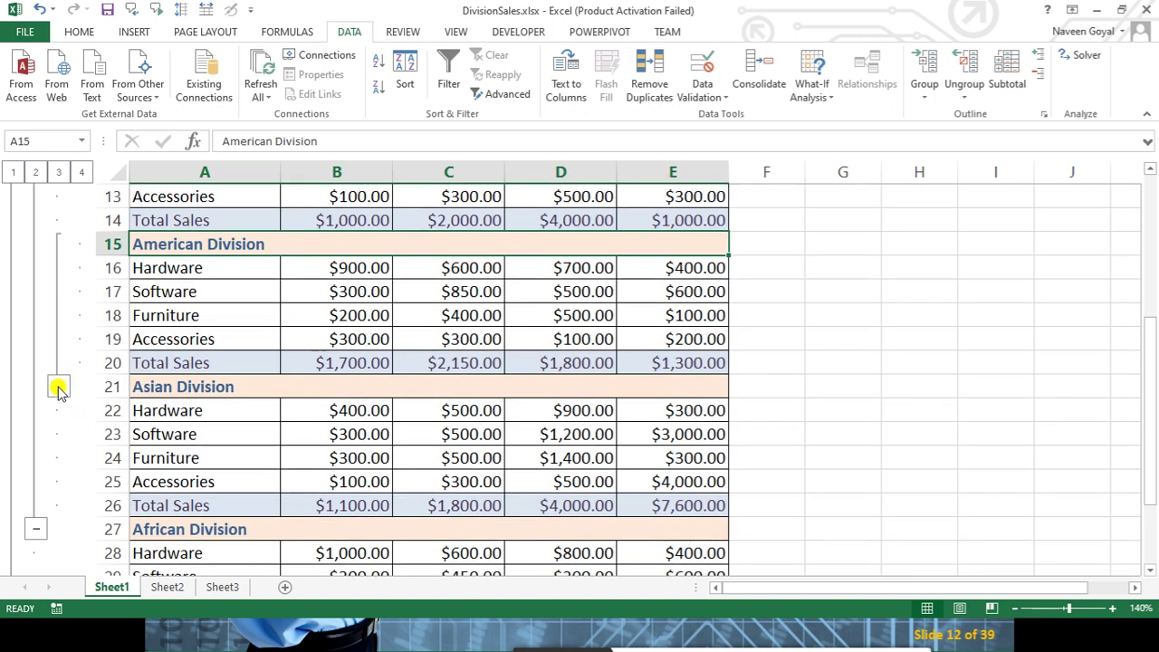
Collapse the American, rows 9–26 and outer groups, then re-expand the outer group
click(58, 386)
click(36, 383)
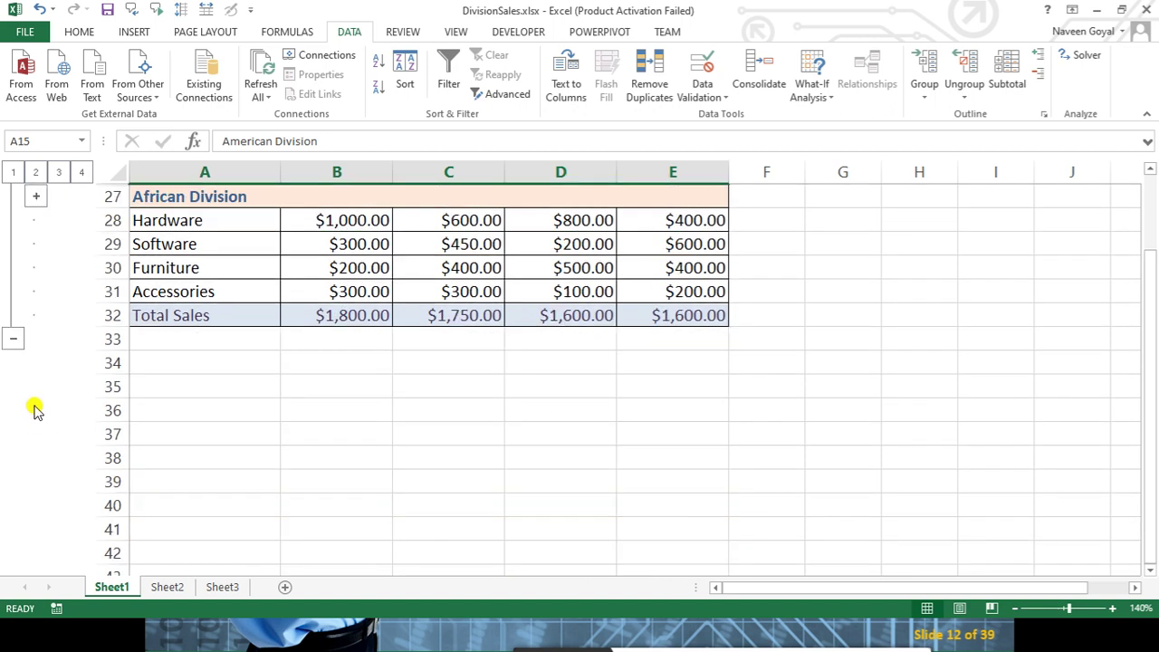
click(12, 339)
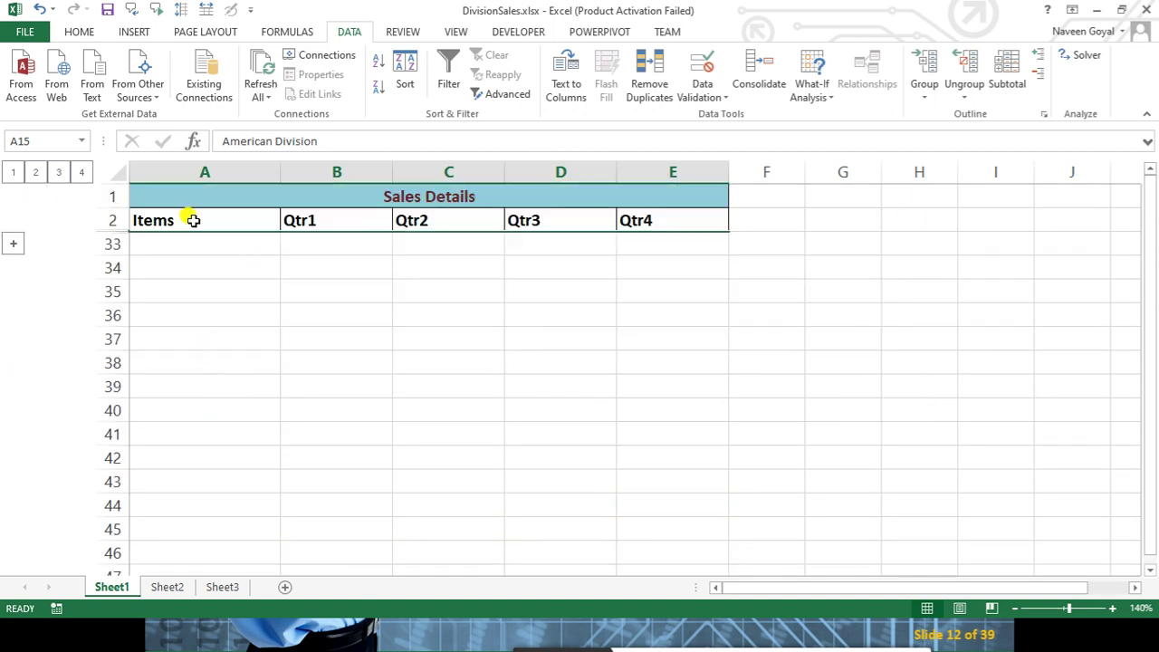
click(14, 243)
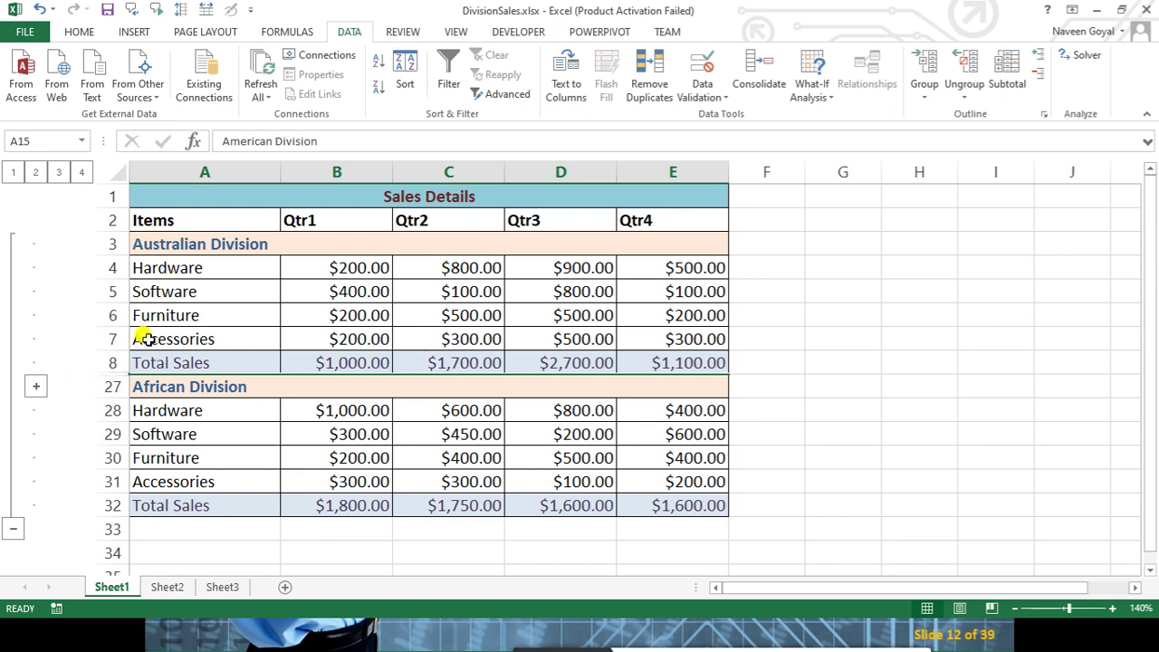
Expand rows 9–26 and the American Division rows to review them
click(36, 386)
scroll(148, 324, down, 2)
scroll(147, 367, down, 1)
scroll(151, 328, up, 1)
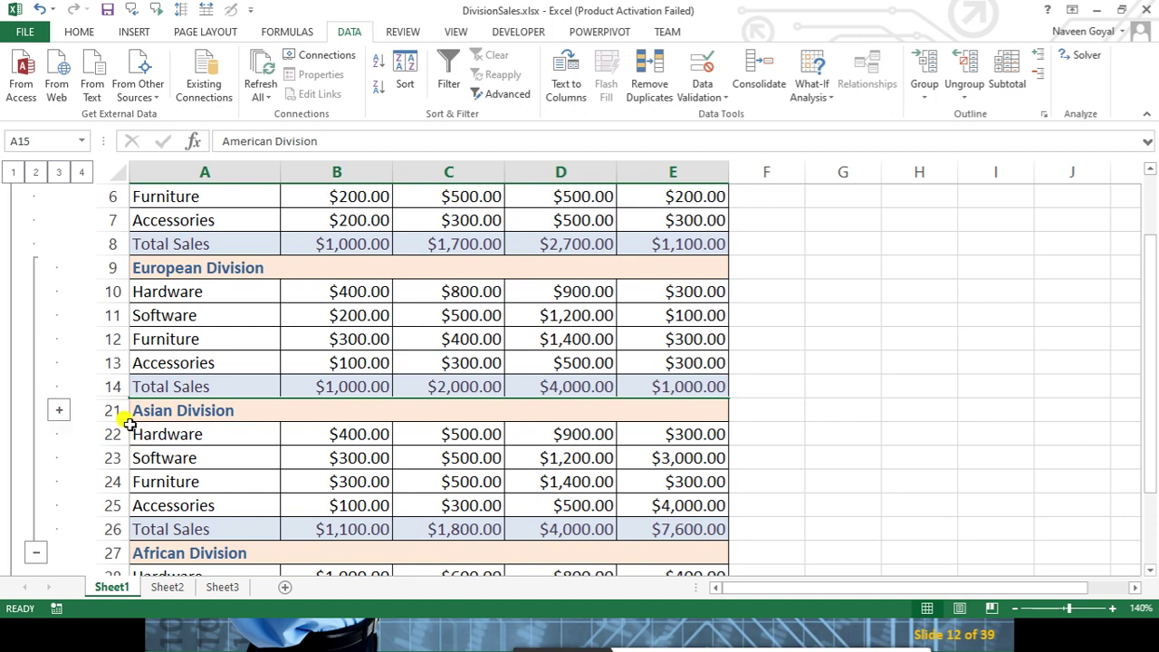
click(56, 412)
scroll(149, 399, down, 1)
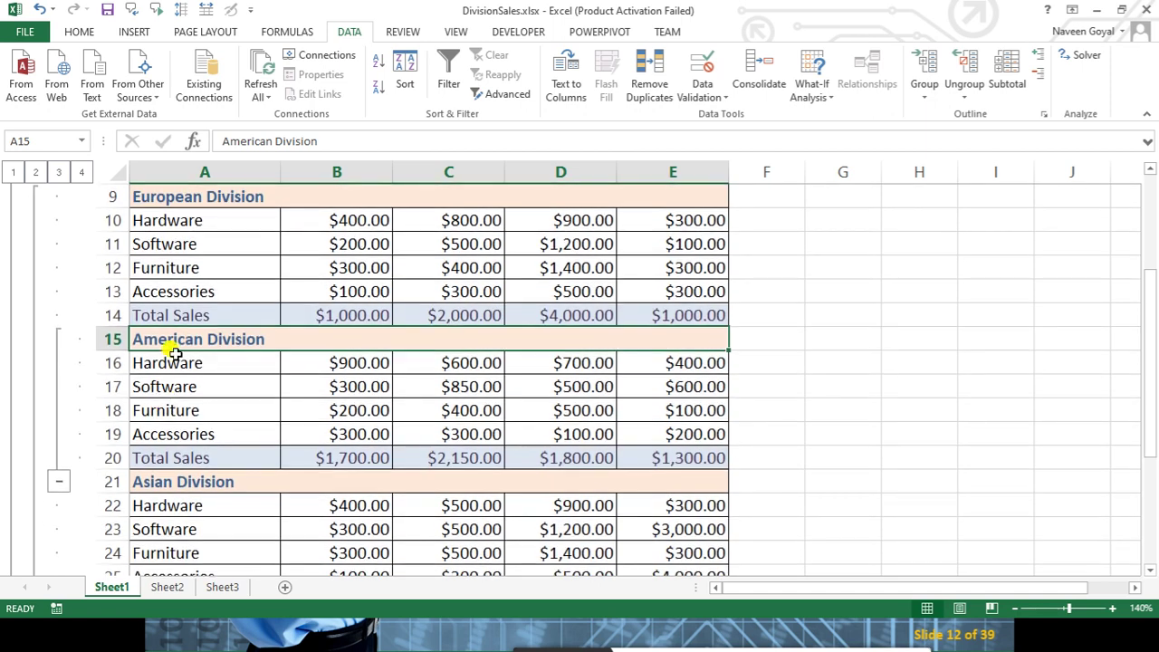
scroll(177, 362, down, 1)
scroll(181, 371, up, 2)
scroll(184, 377, up, 2)
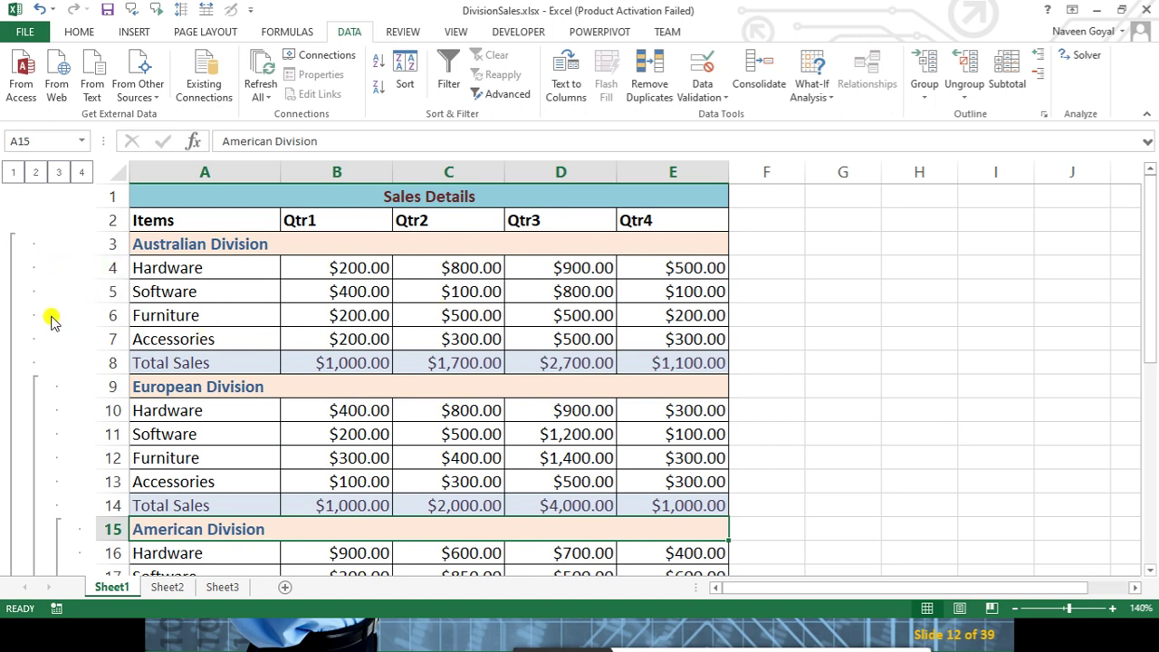
scroll(54, 326, down, 3)
Collapse the American rows and the whole outline, then re-expand the outer group
click(57, 454)
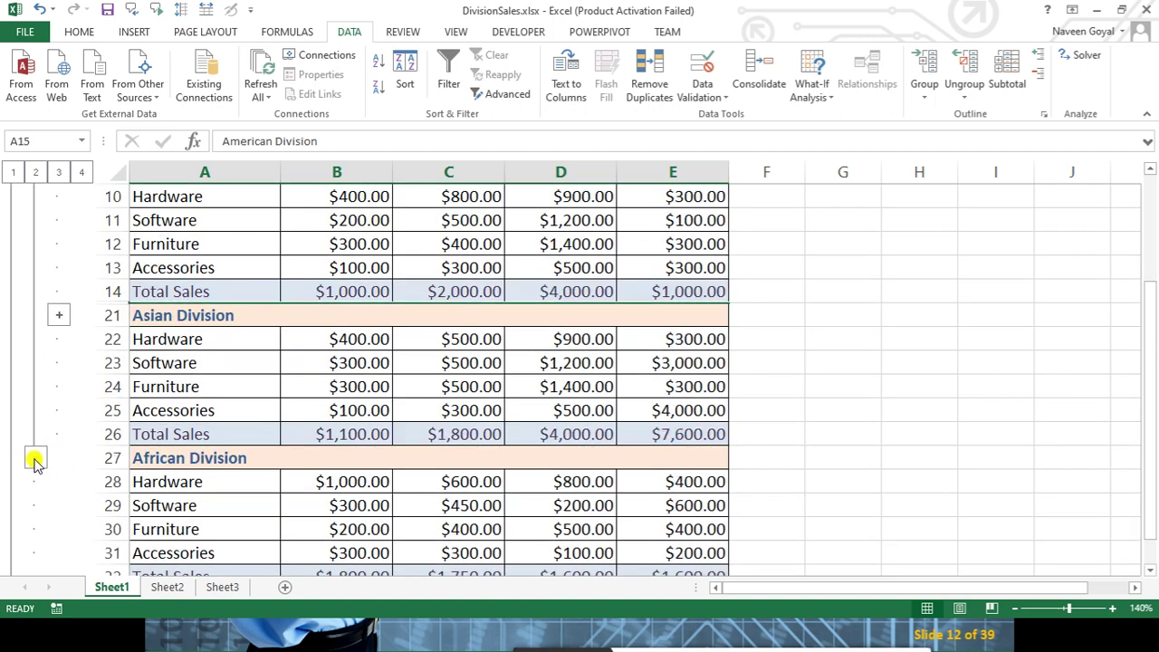
scroll(37, 466, down, 5)
click(13, 332)
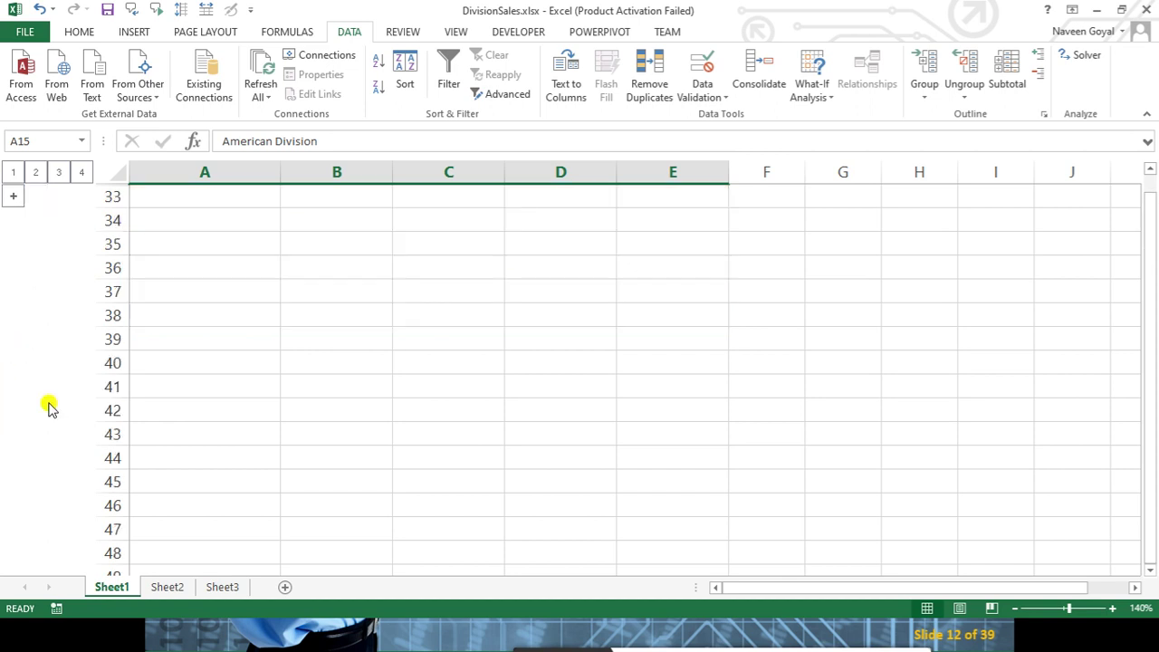
scroll(50, 408, up, 2)
click(13, 241)
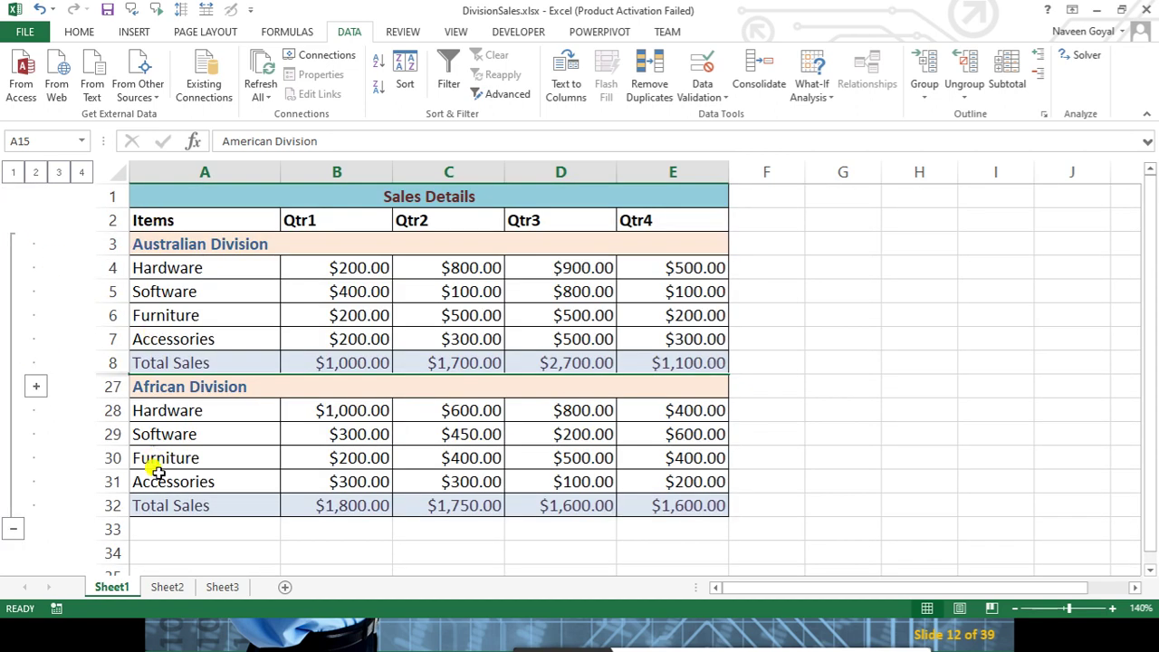
Expand rows 9–26 and the American Division rows 15–20
click(36, 387)
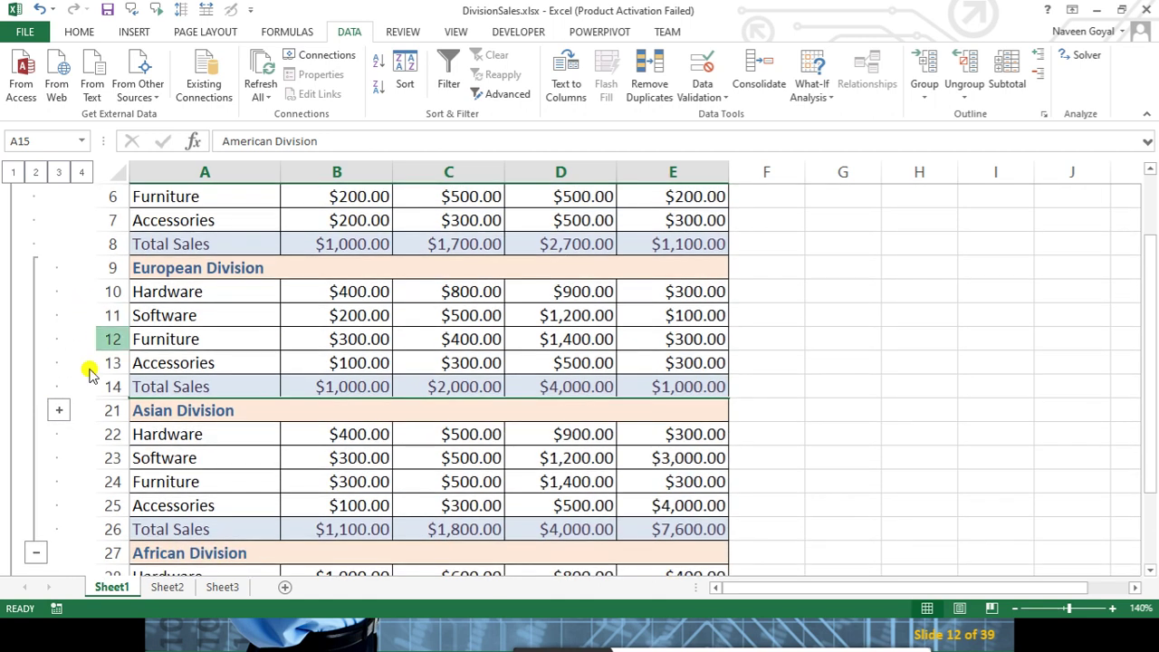
click(60, 411)
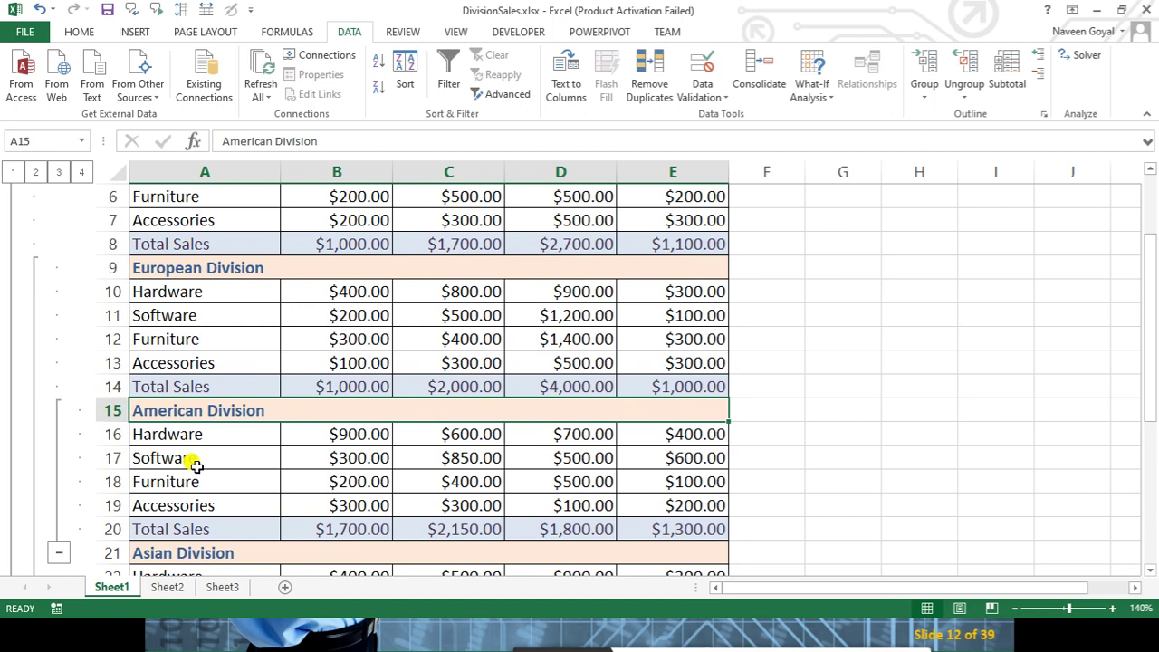
scroll(195, 466, up, 2)
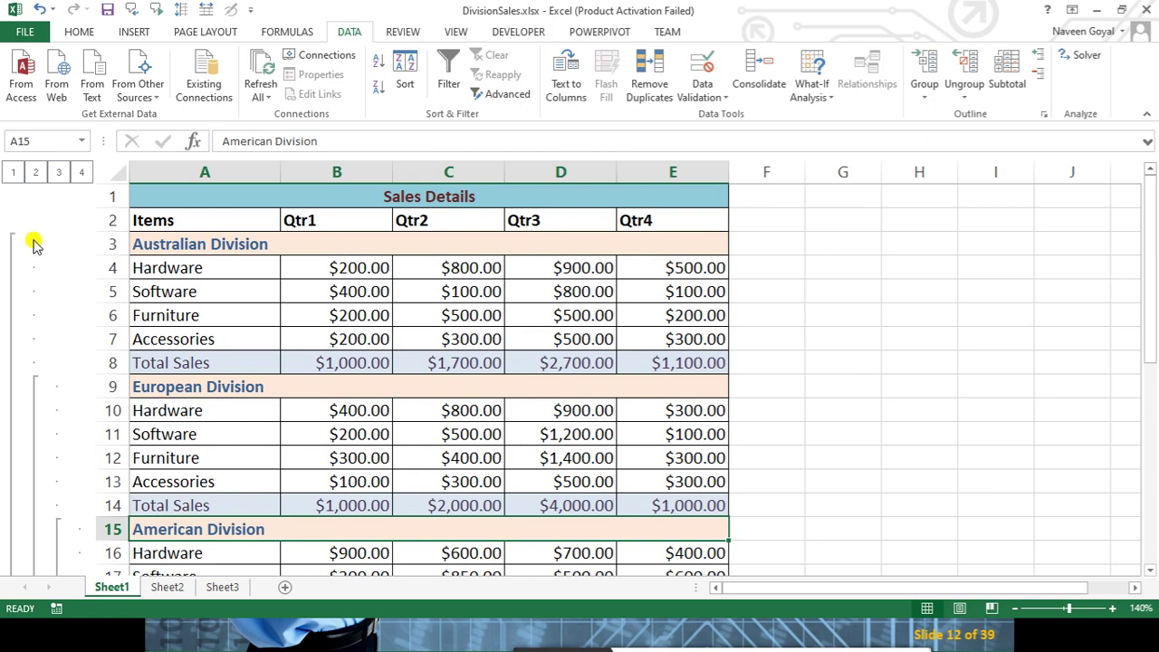
scroll(59, 399, down, 2)
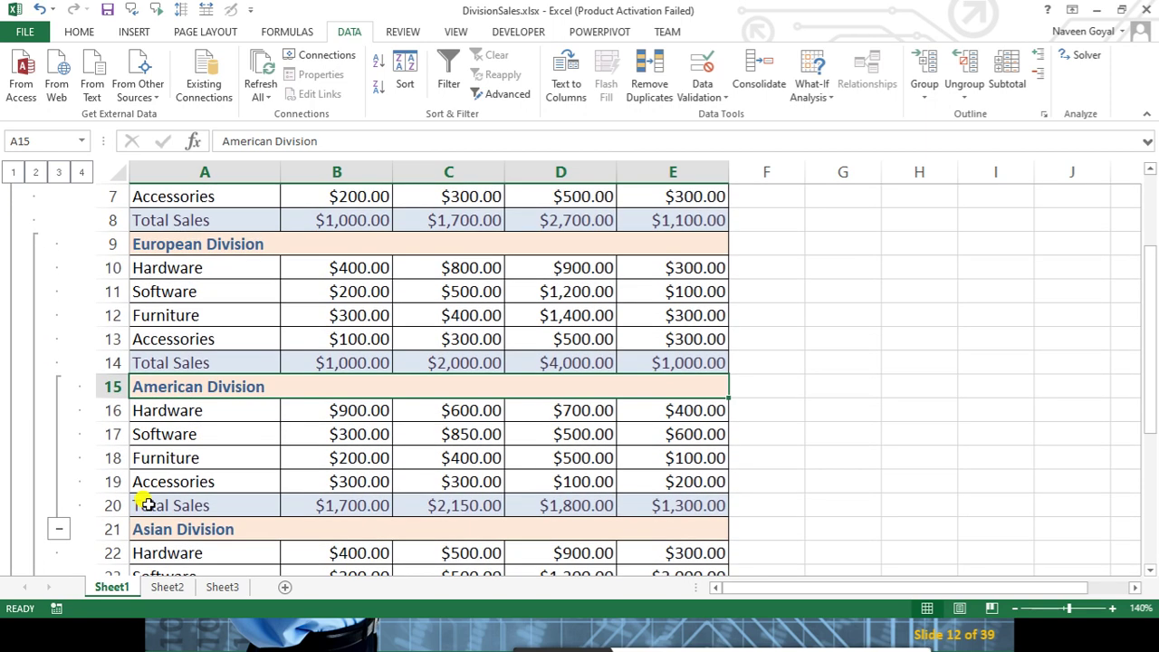
Review the division tables, select the Furniture cell A6, and switch to Google Meet
scroll(118, 435, down, 1)
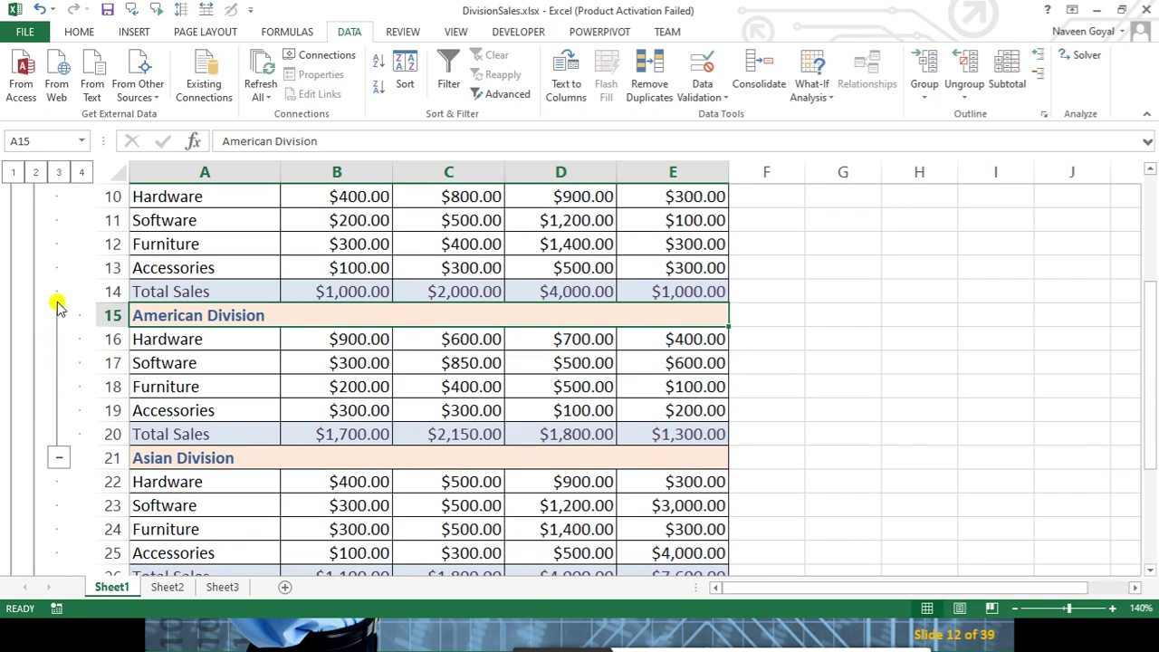
scroll(56, 312, up, 1)
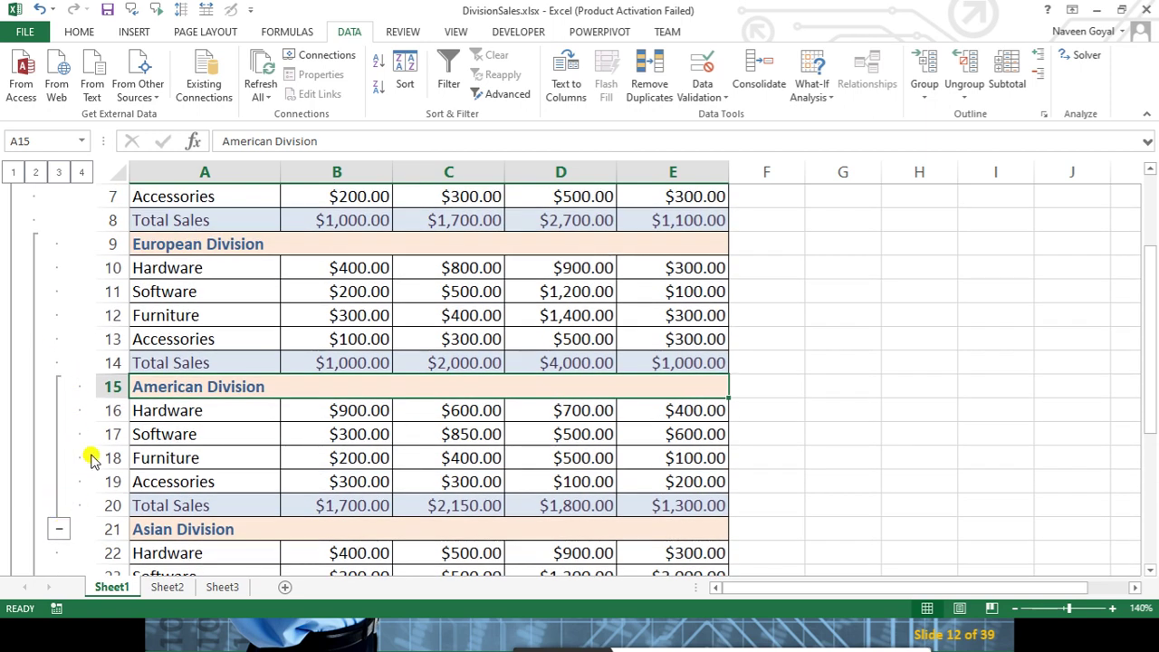
scroll(95, 448, down, 1)
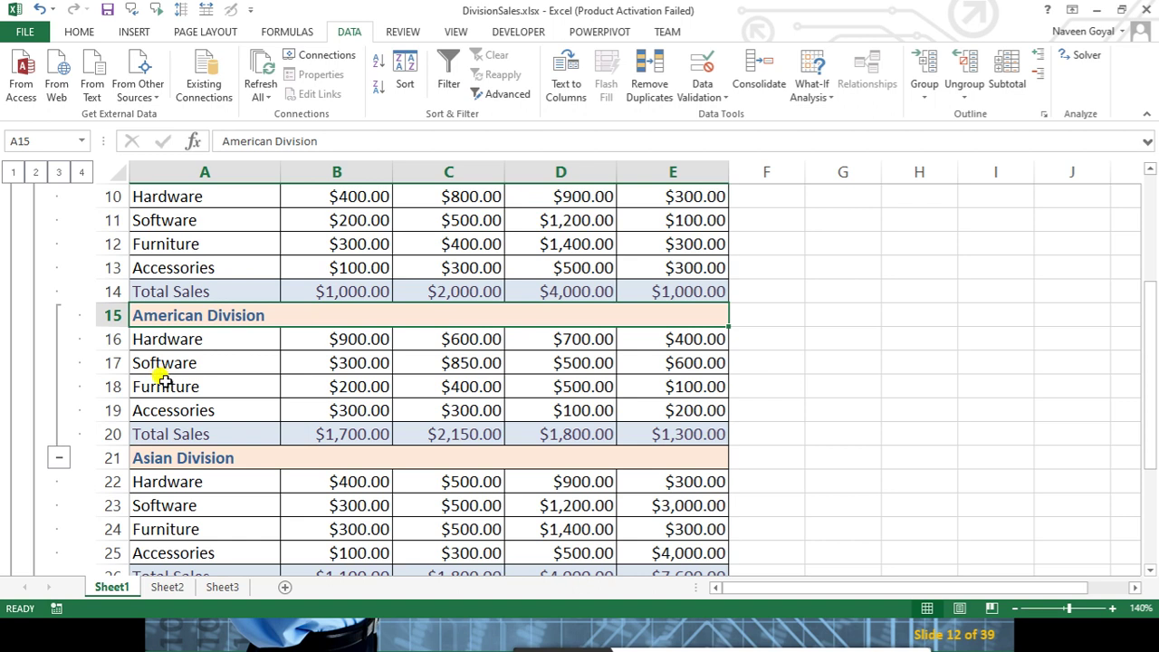
scroll(159, 379, up, 1)
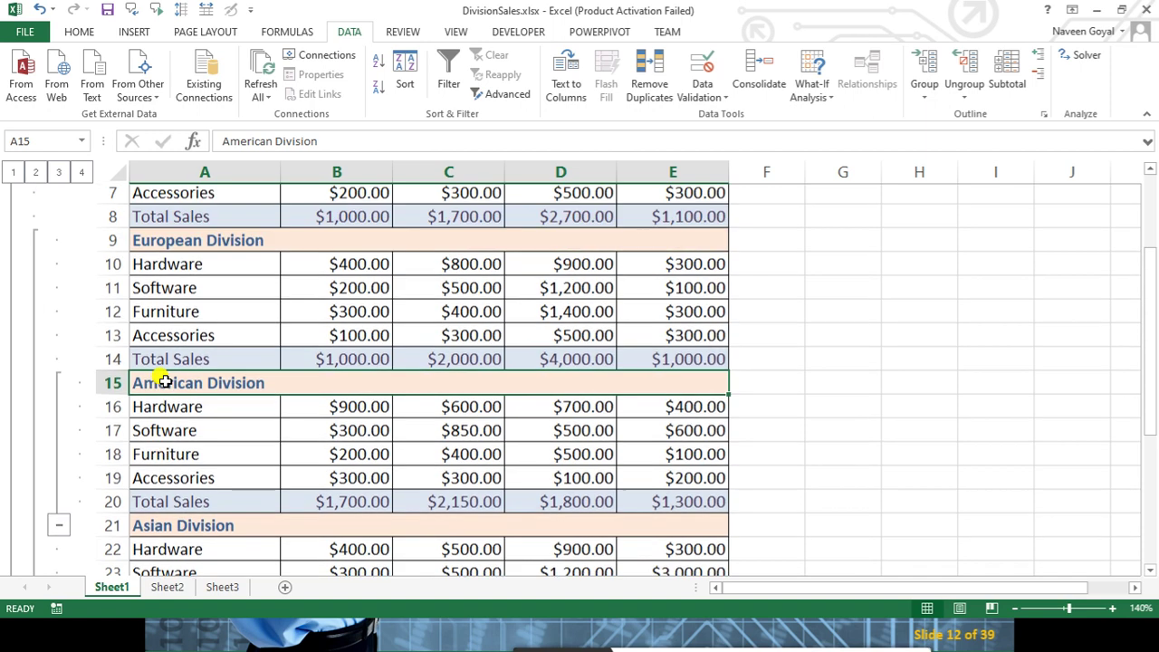
scroll(159, 379, up, 1)
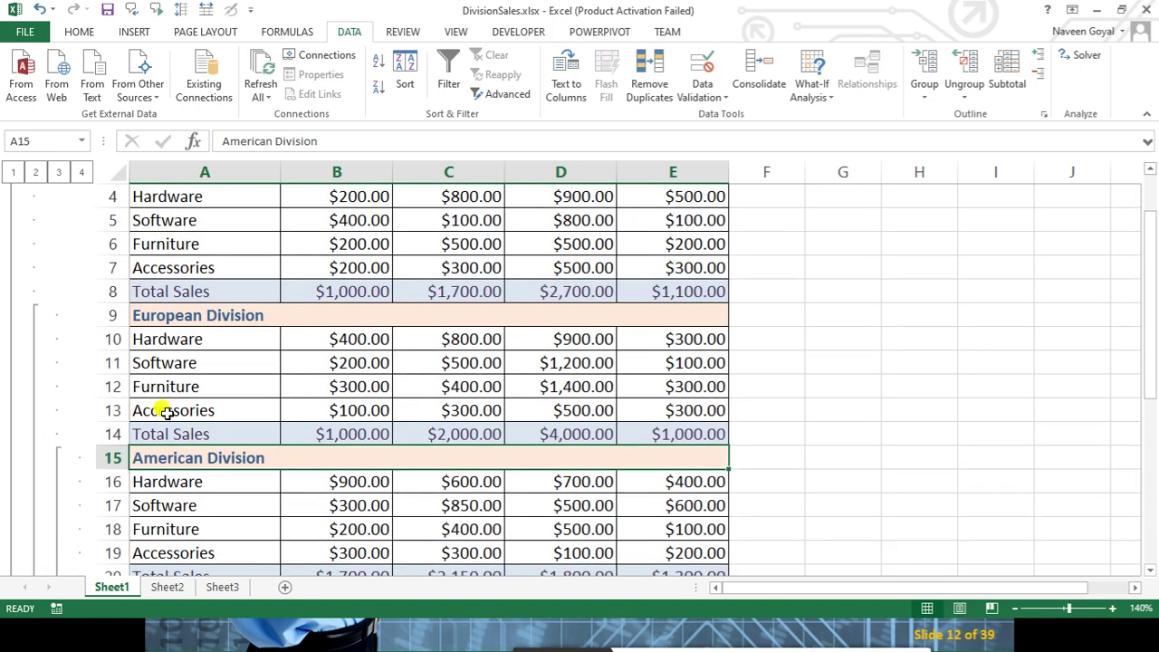
scroll(163, 408, up, 1)
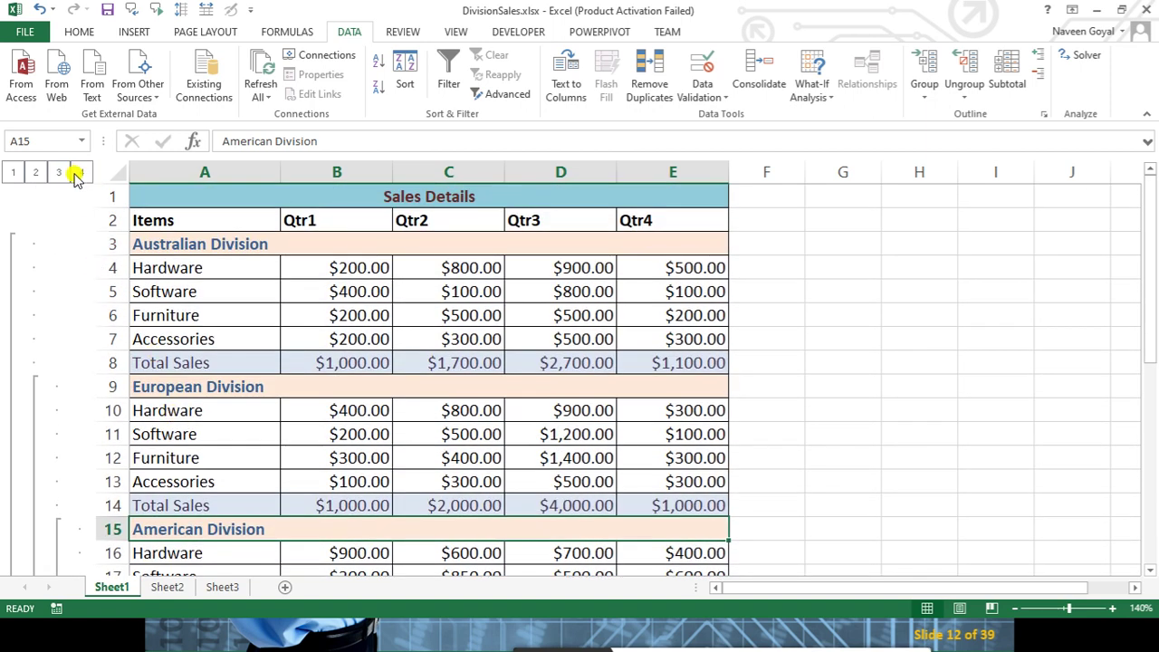
click(228, 314)
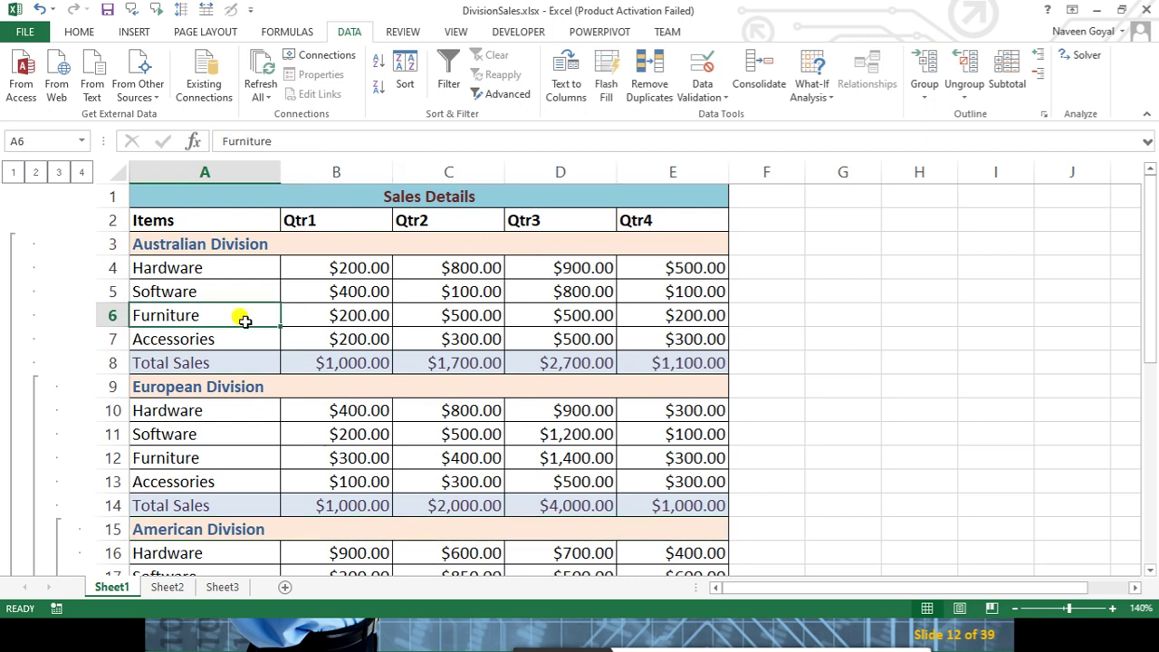
key(alt+Tab)
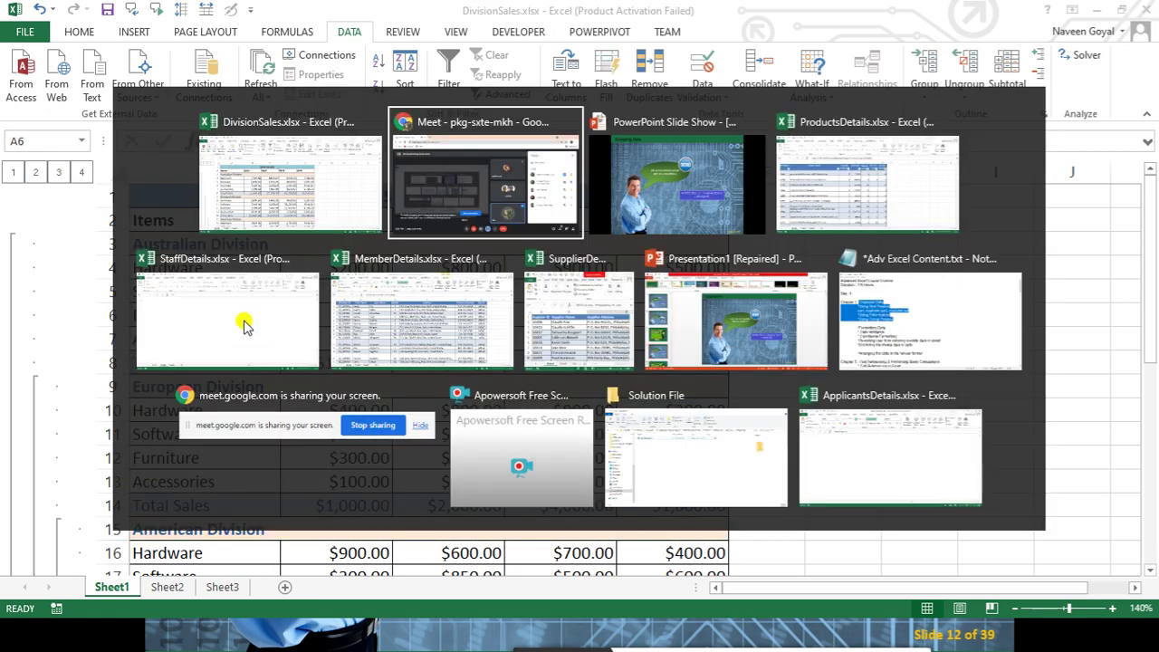
mouse_move(304, 353)
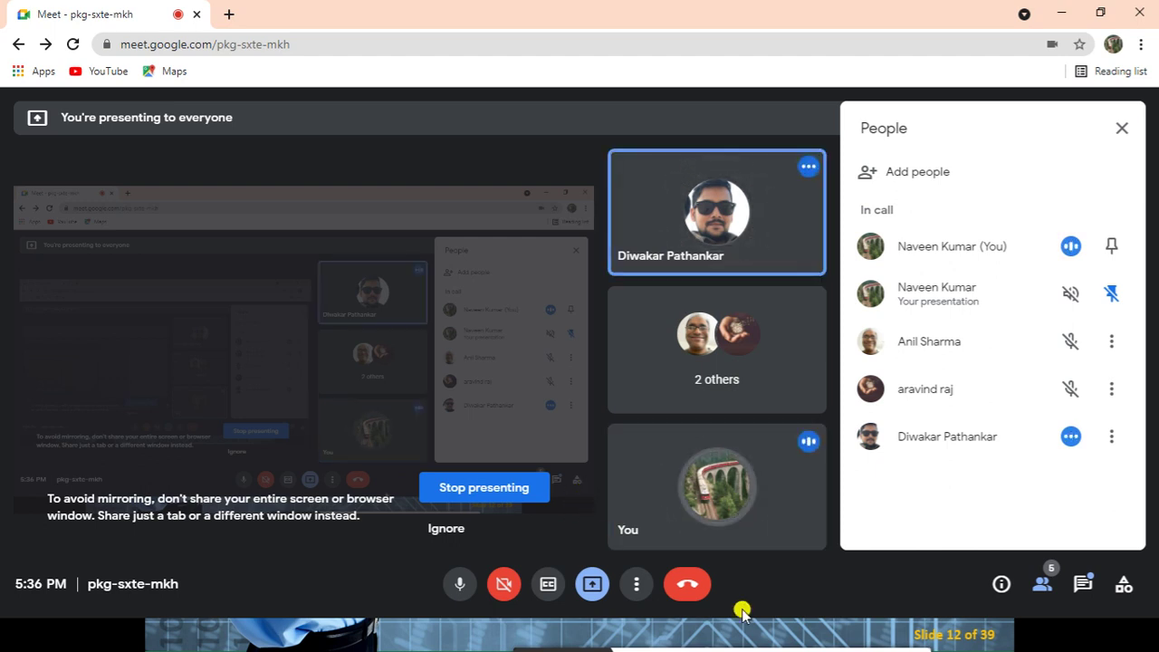
Return to the 'Grouping Data' slideshow from the taskbar
click(513, 634)
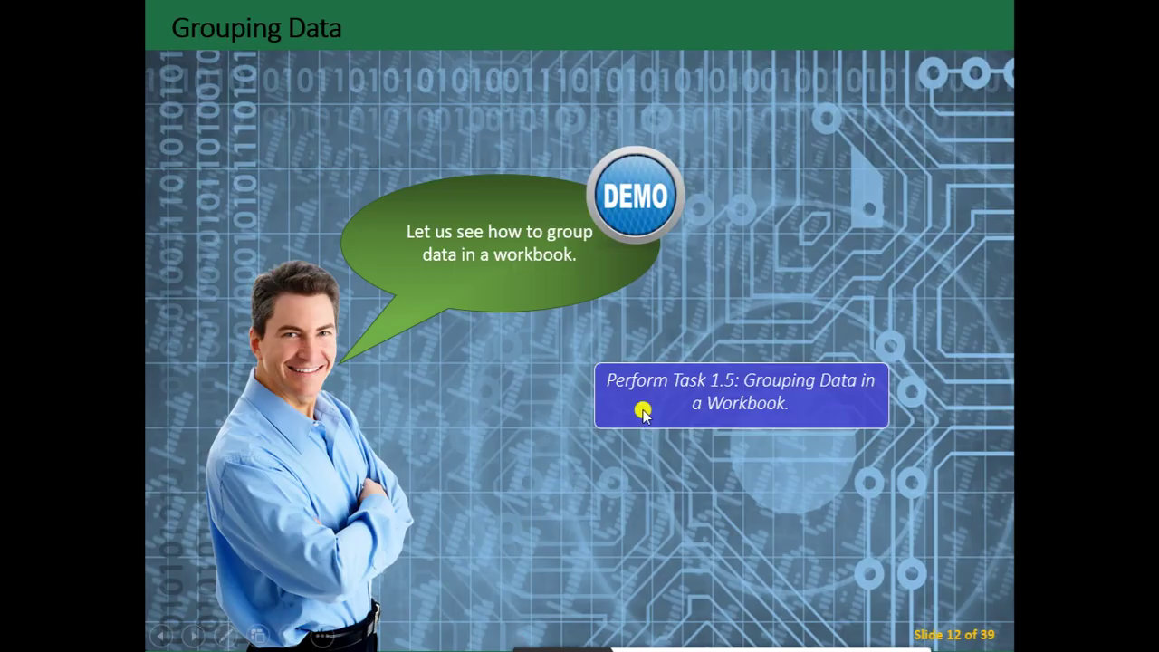
Advance to the 'Just a Minute' grouping-levels quiz and reveal the answer 'Eight'
click(643, 412)
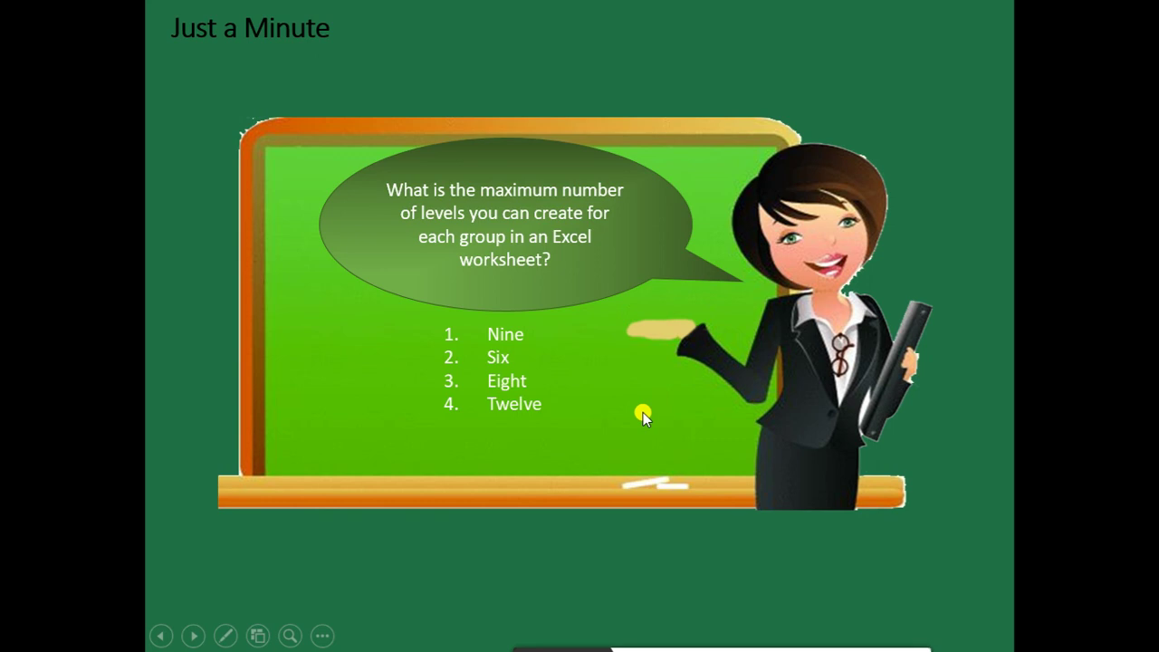
click(643, 412)
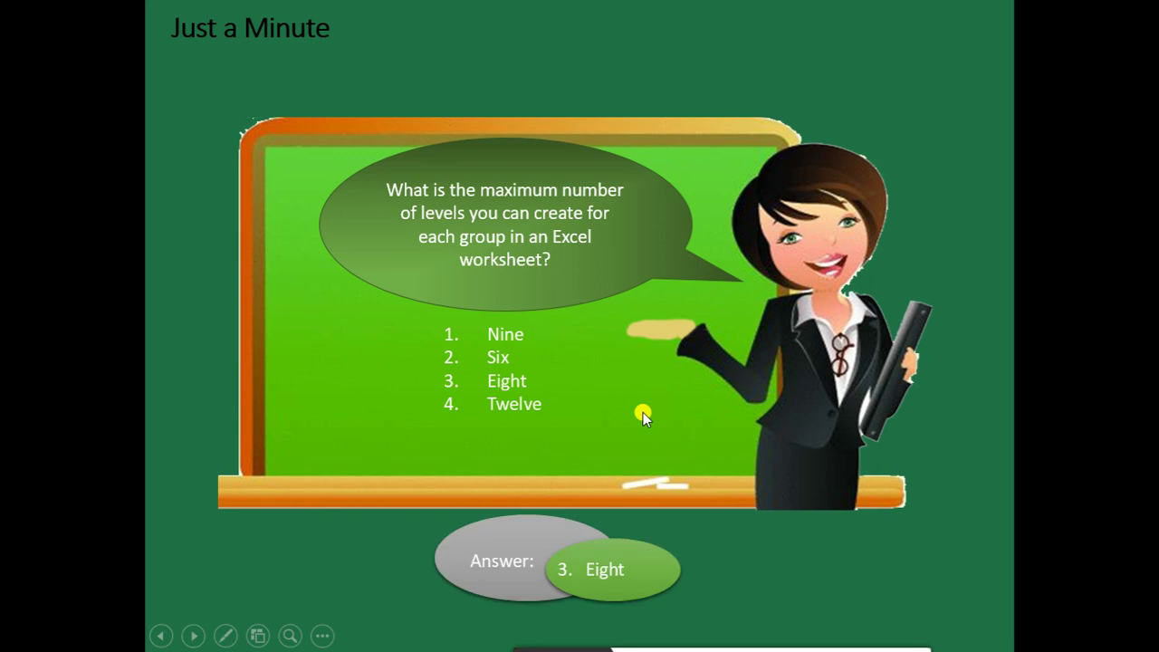
Advance to slide 15 'Validating Data', then leave the slideshow for the desktop
click(643, 412)
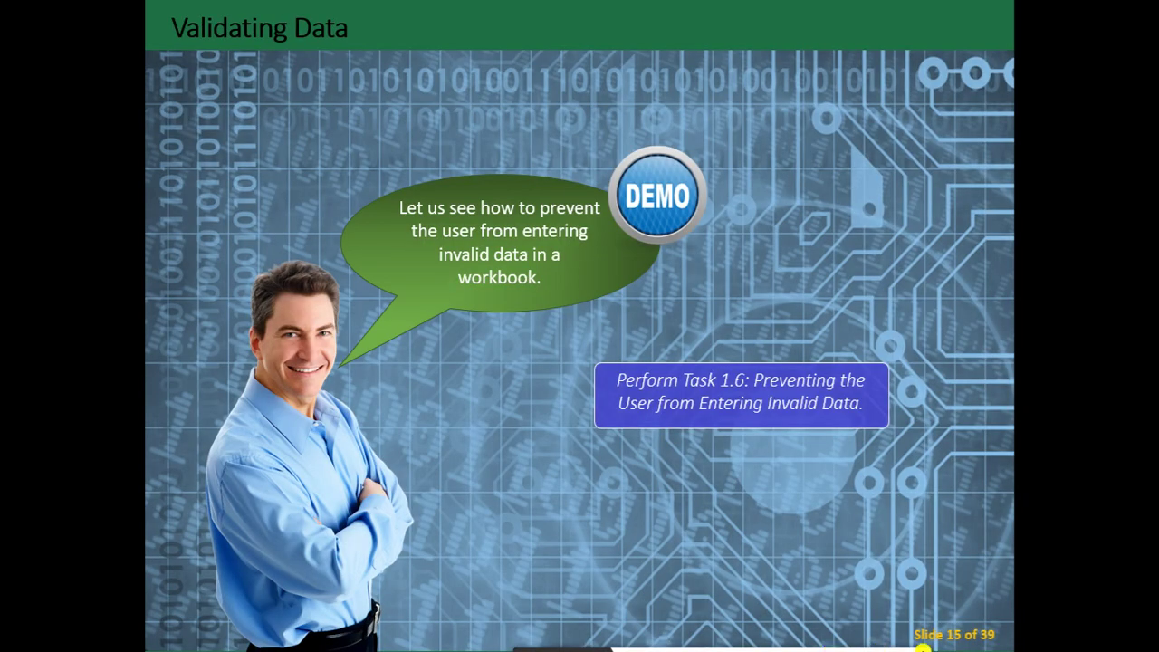
key(super+d)
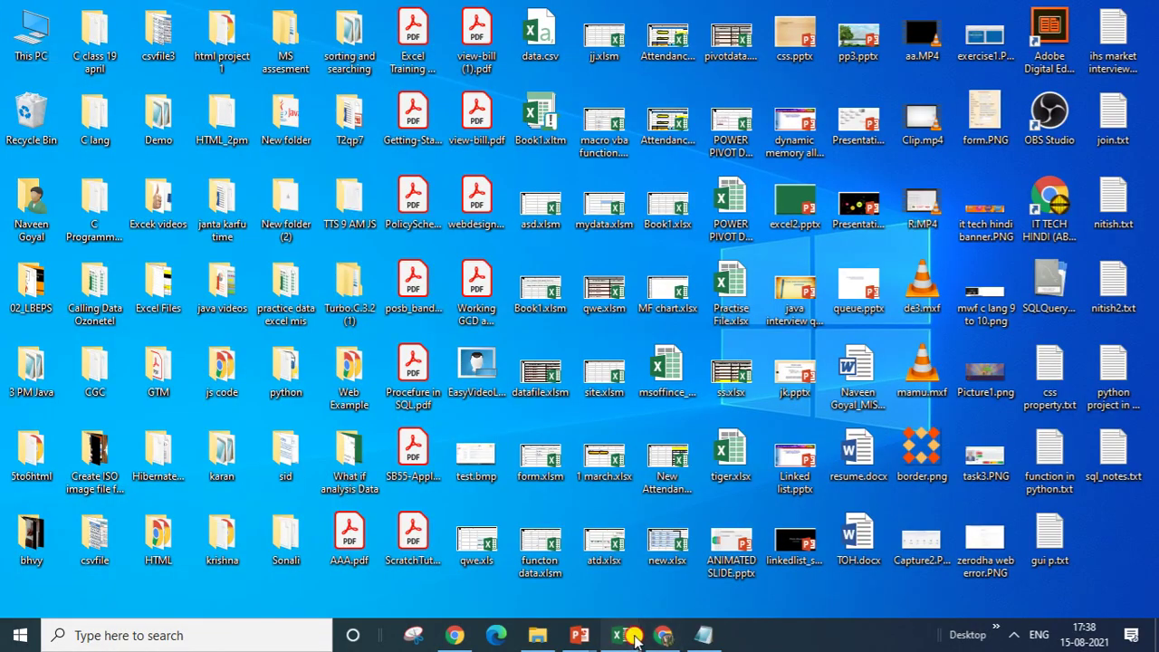
Bring up BookSales.xlsx, zoom in to 140%, and select the first Qty sold cell D3
mouse_move(622, 636)
click(665, 568)
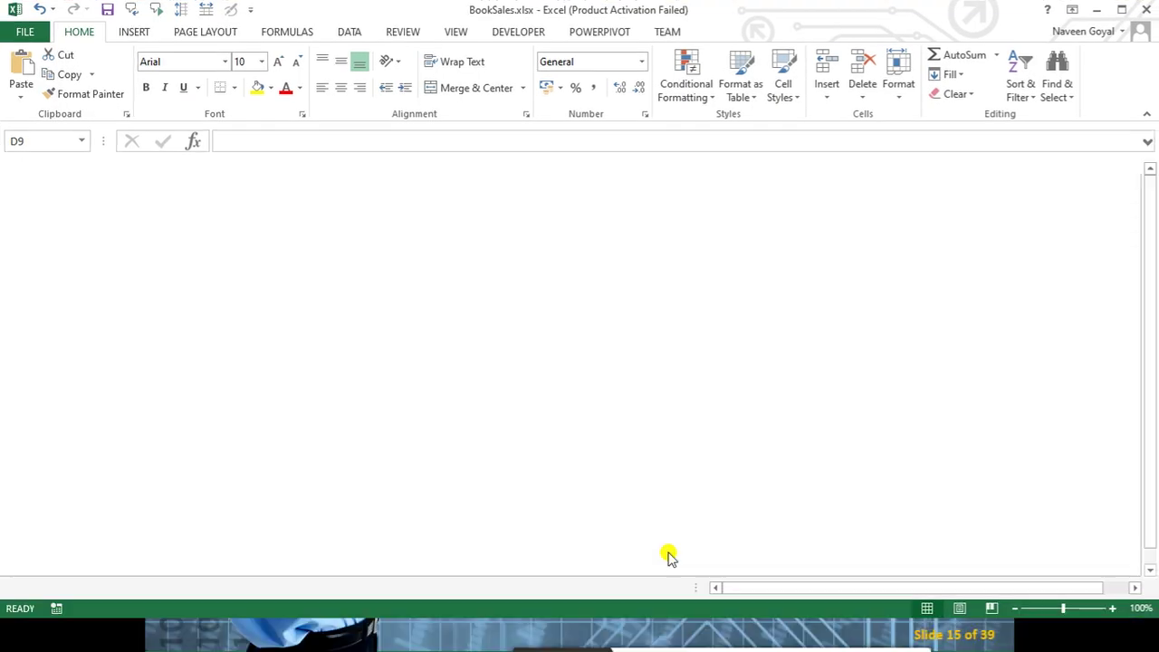
click(519, 342)
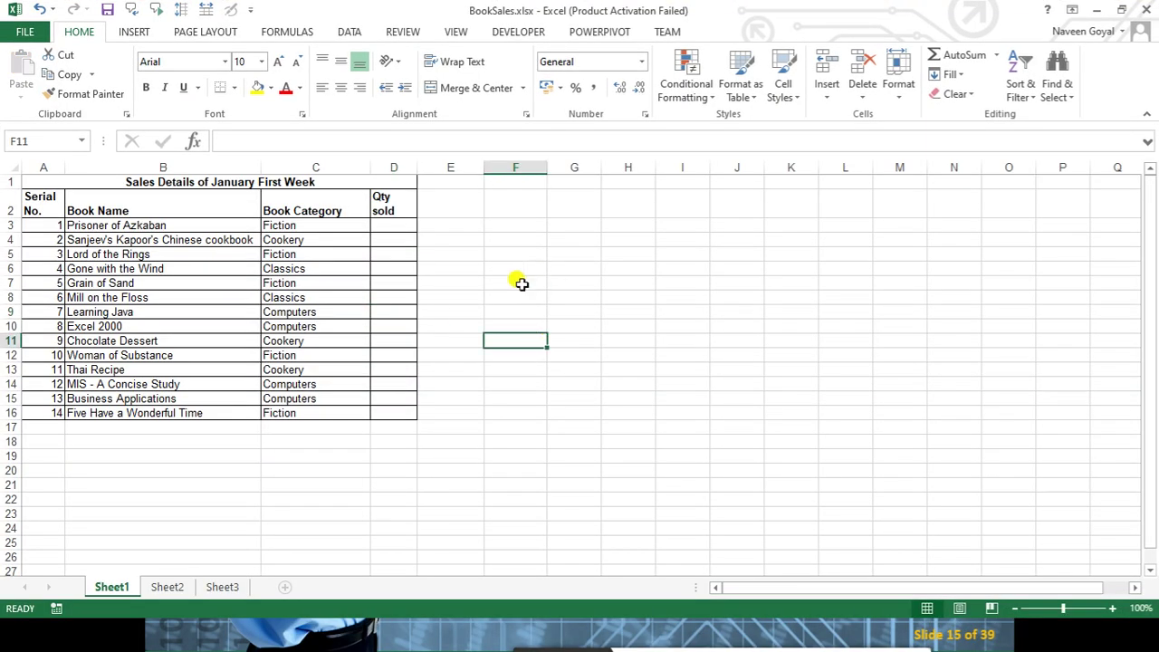
click(1112, 609)
click(1112, 609)
click(1112, 608)
click(1112, 608)
click(958, 435)
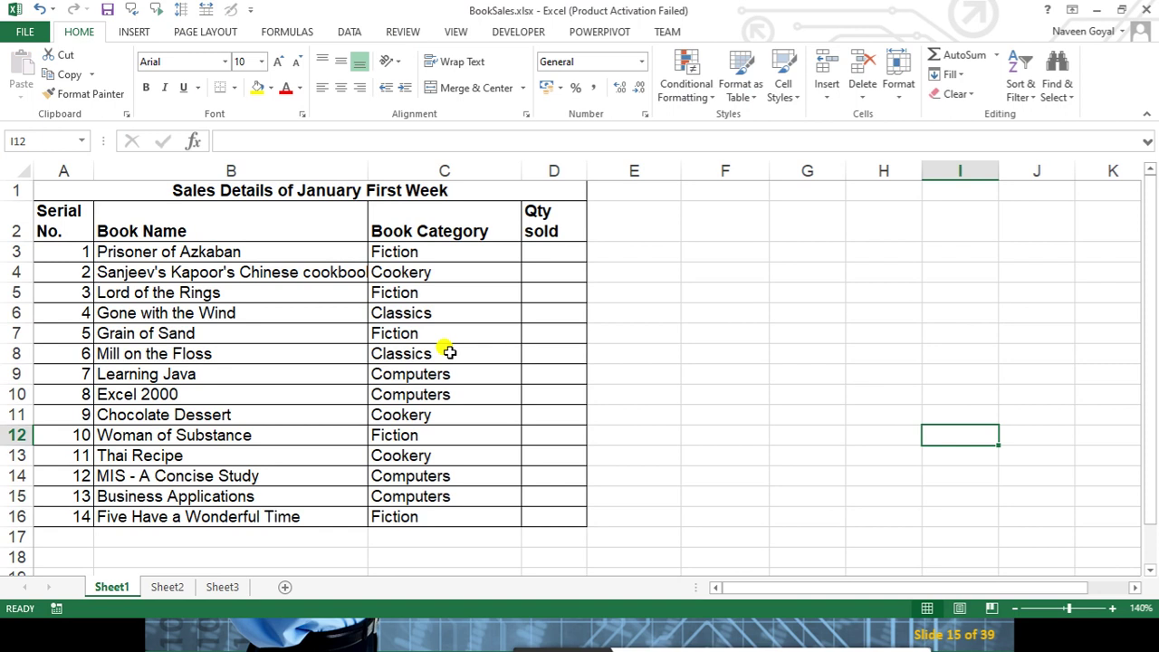
click(539, 251)
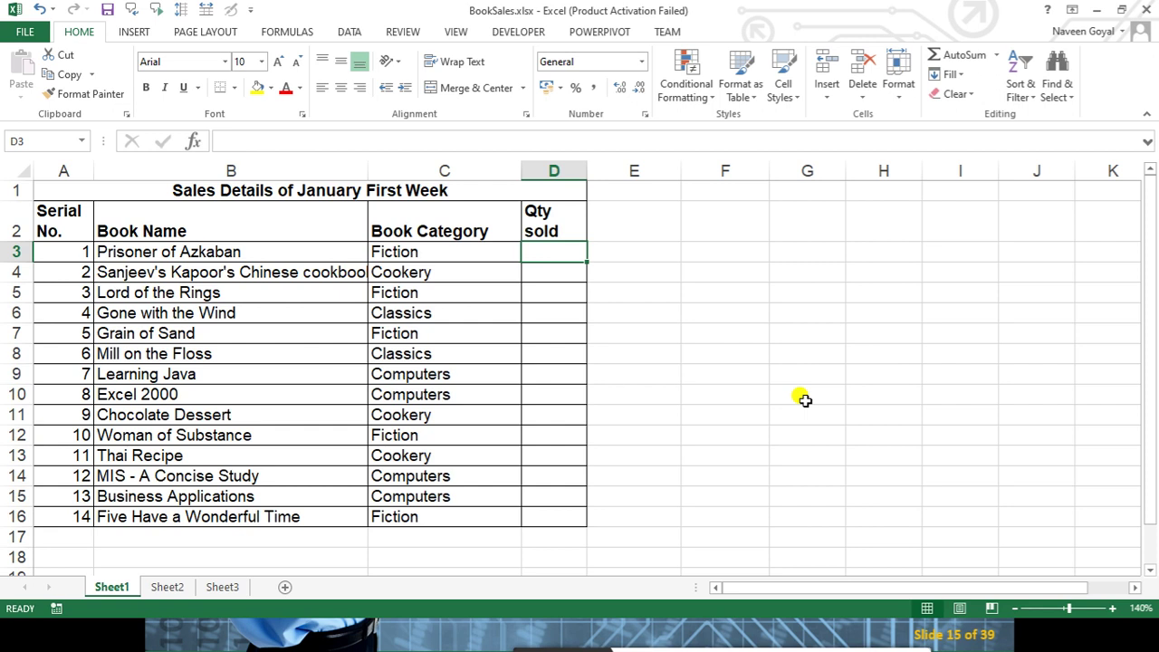
Select the Qty sold cells D3:D16 and bring up the Data Validation dropdown
key(shift+Down)
key(shift+Down)
key(shift+Down)
key(shift+Down)
key(shift+Down)
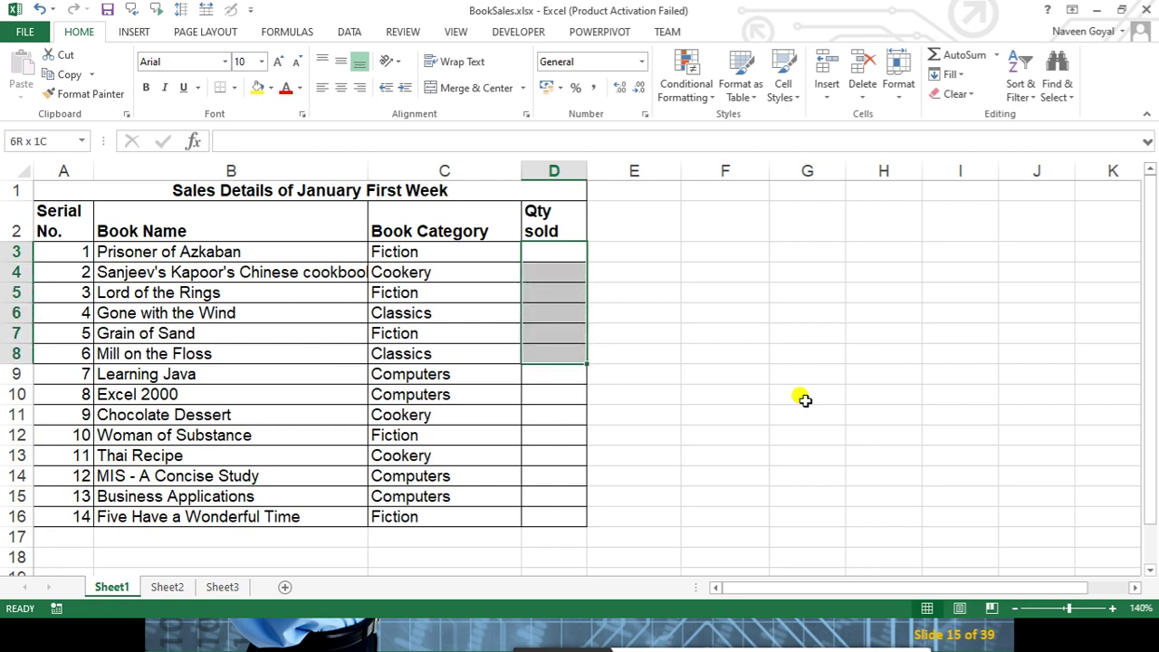
key(shift+Down)
key(shift+Down)
key(shift+Down)
key(shift+Down)
key(shift+Down)
key(shift+Down)
key(shift+Down)
key(shift+Down)
key(shift+Down)
key(shift+Up)
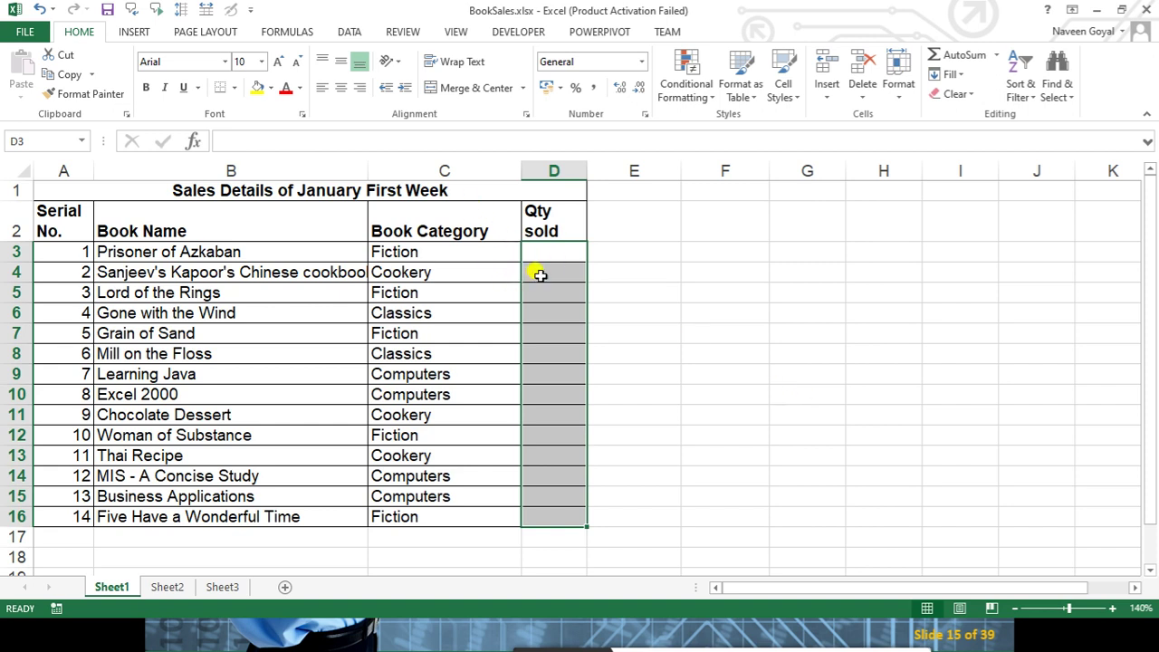
click(350, 32)
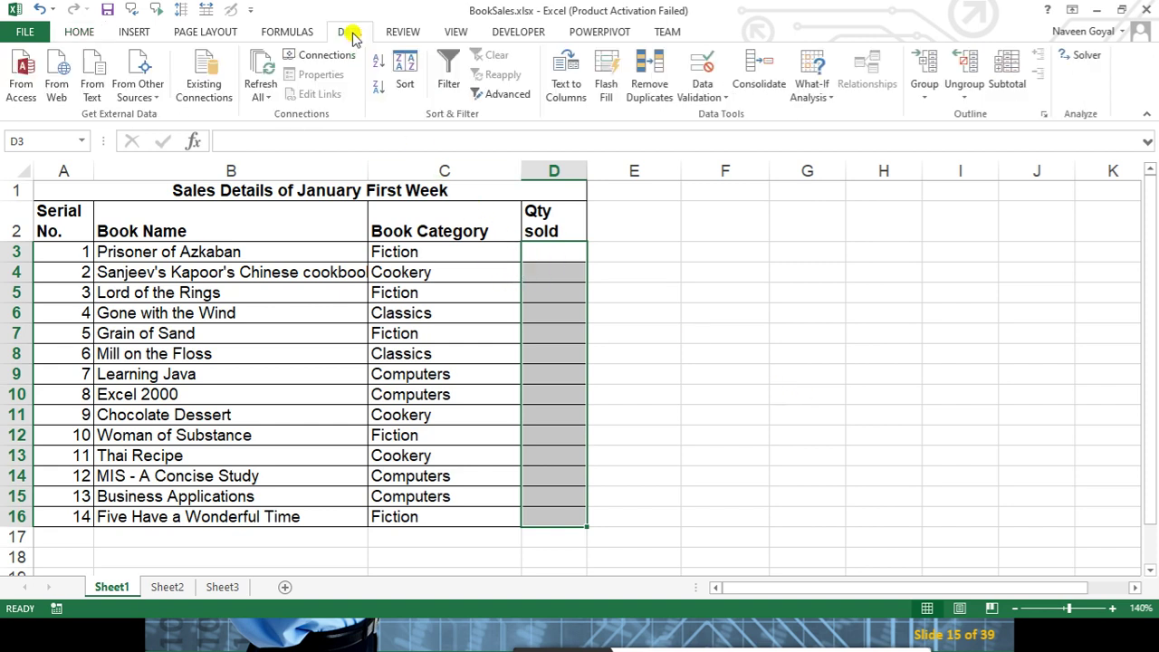
click(703, 94)
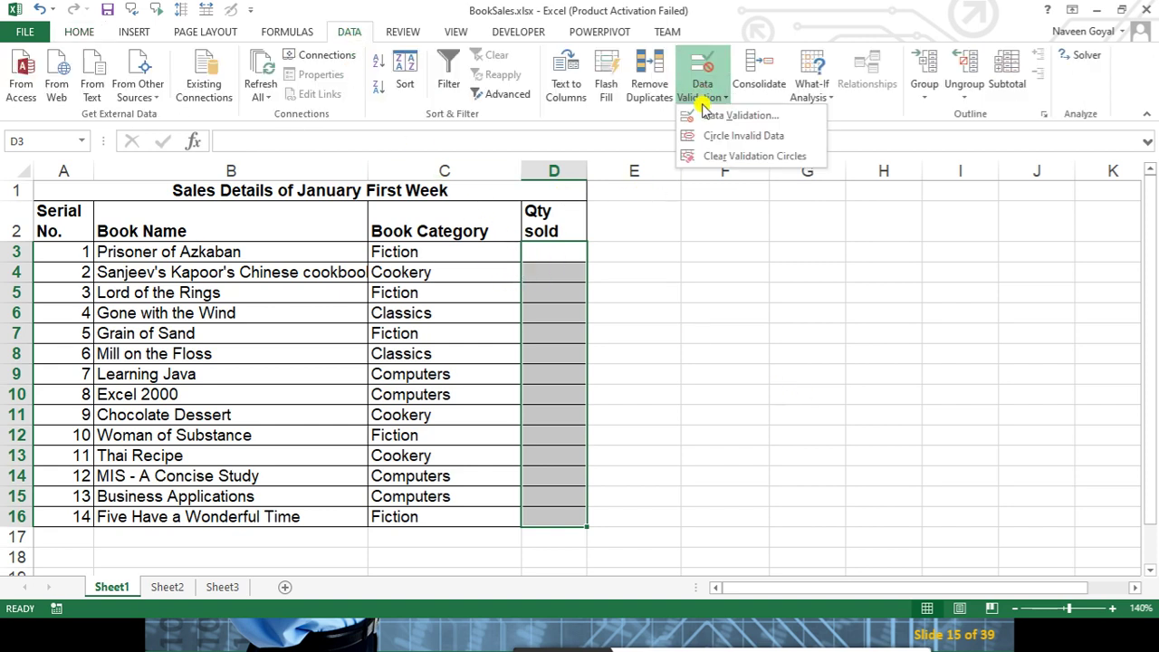
In Data Validation, allow whole numbers greater than or equal to 0
click(712, 116)
mouse_move(642, 283)
mouse_down()
mouse_move(860, 203)
mouse_move(781, 211)
mouse_up()
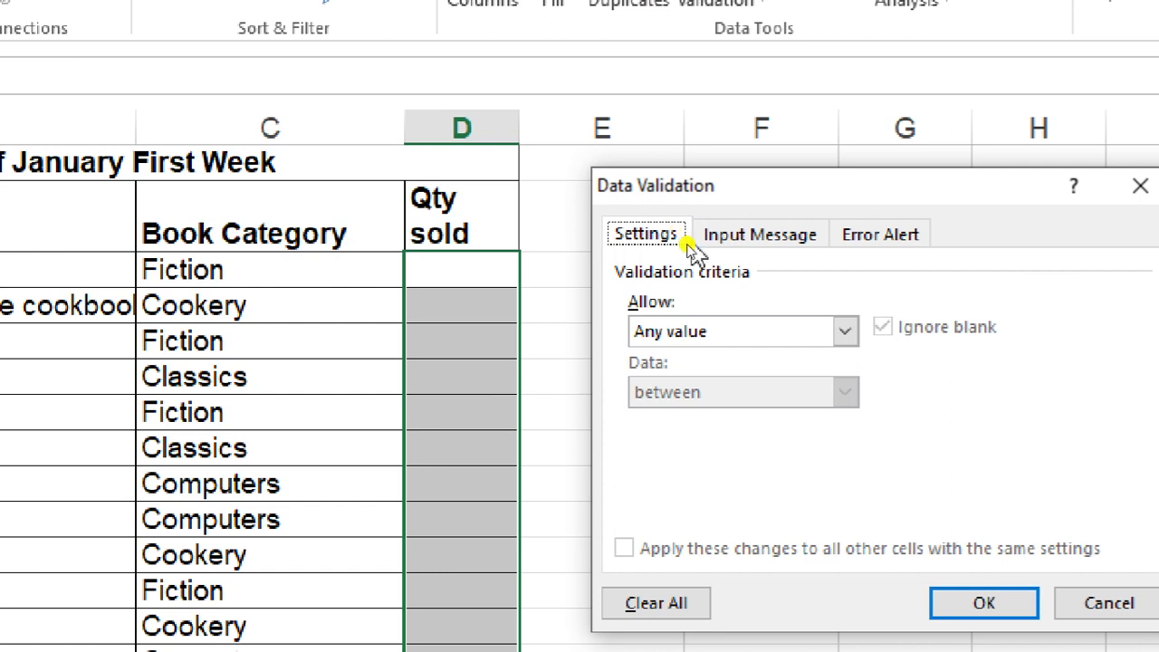
click(769, 333)
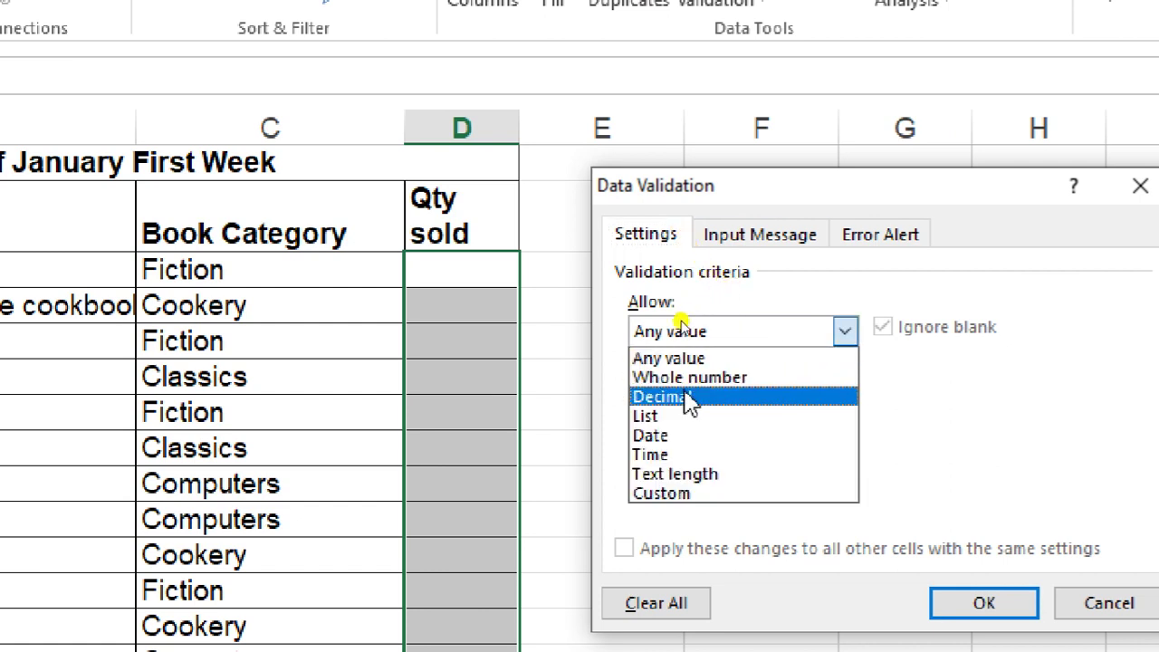
click(730, 378)
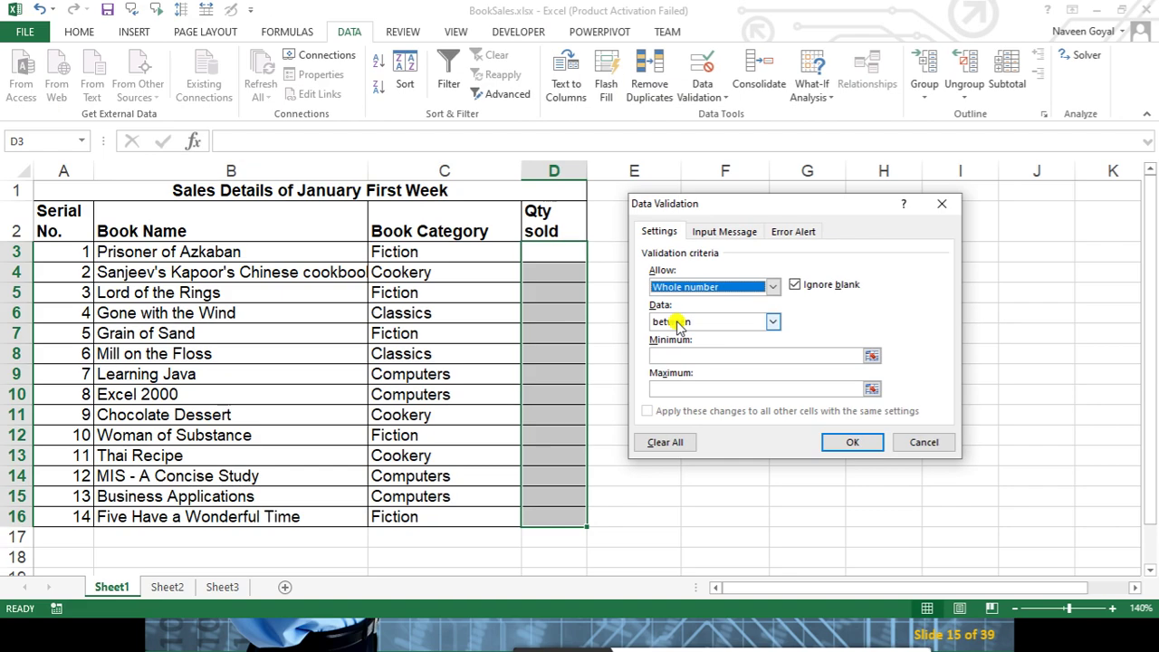
click(680, 324)
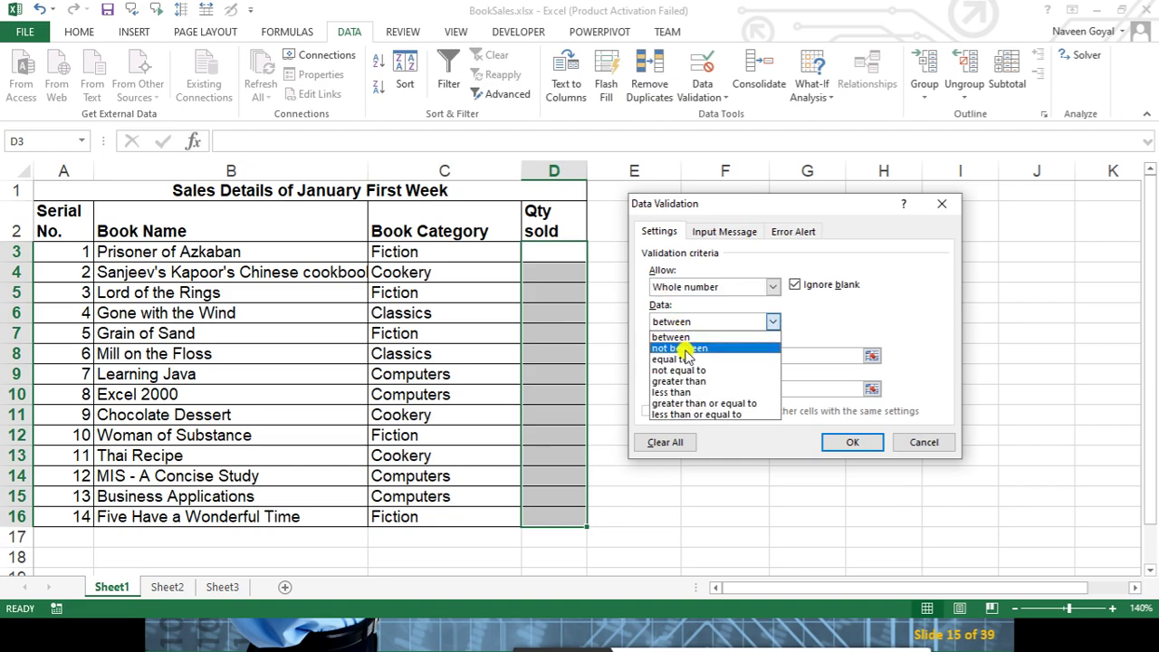
click(688, 403)
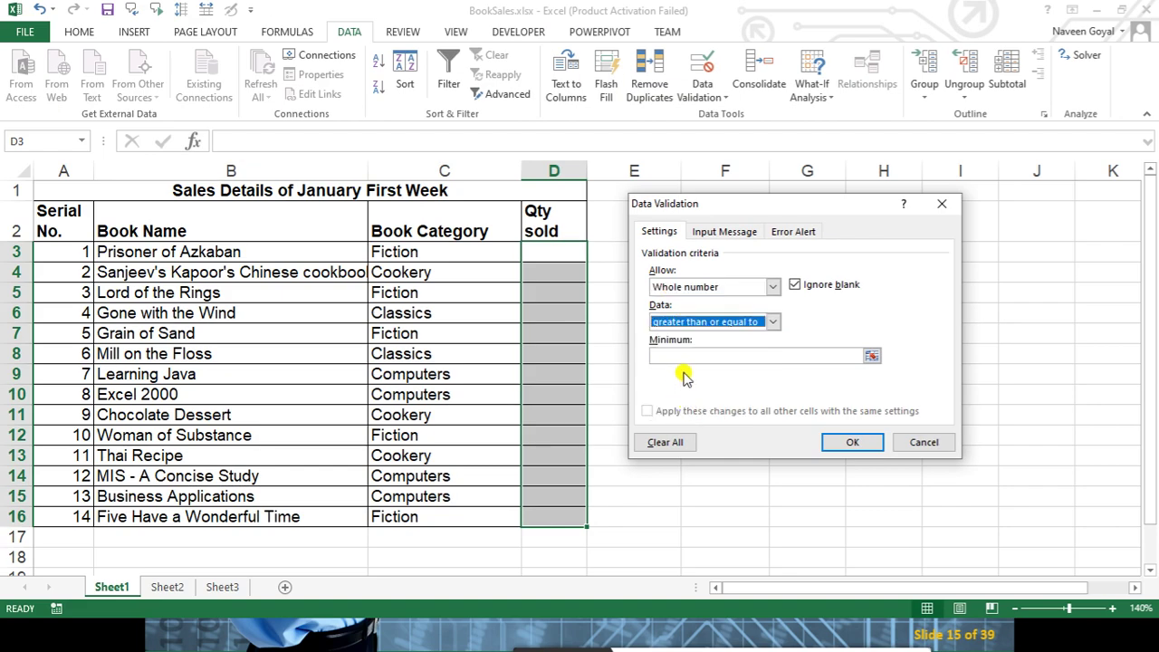
click(686, 359)
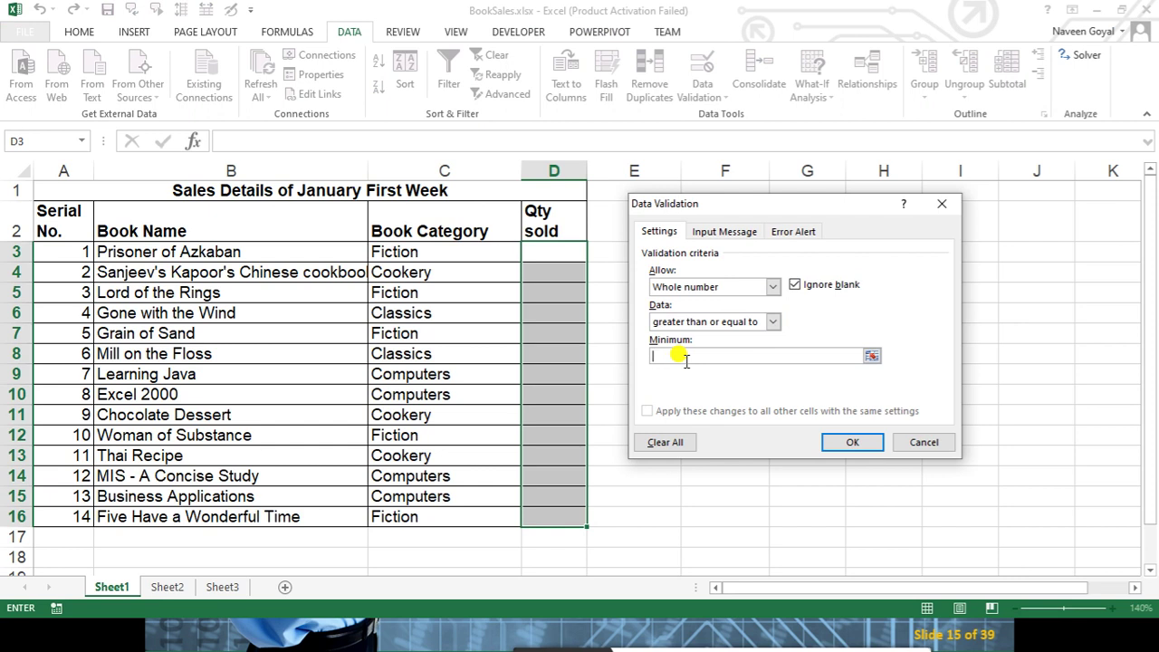
text(0)
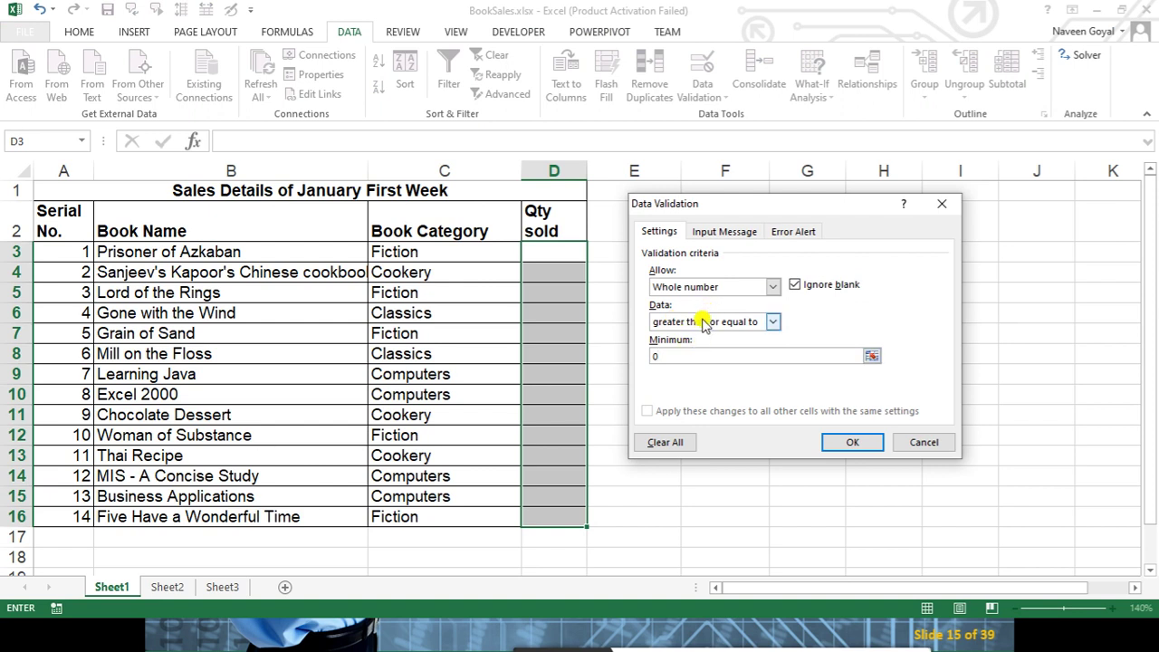
Change the rule to strictly greater than, with minimum -1
click(704, 323)
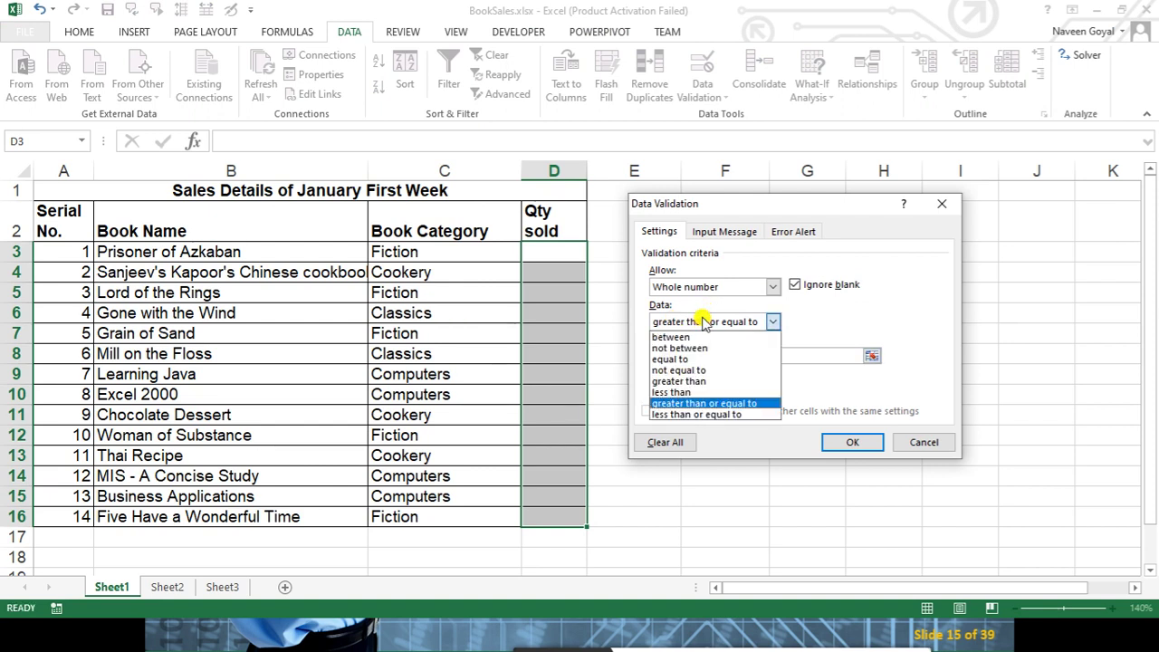
click(689, 381)
click(670, 357)
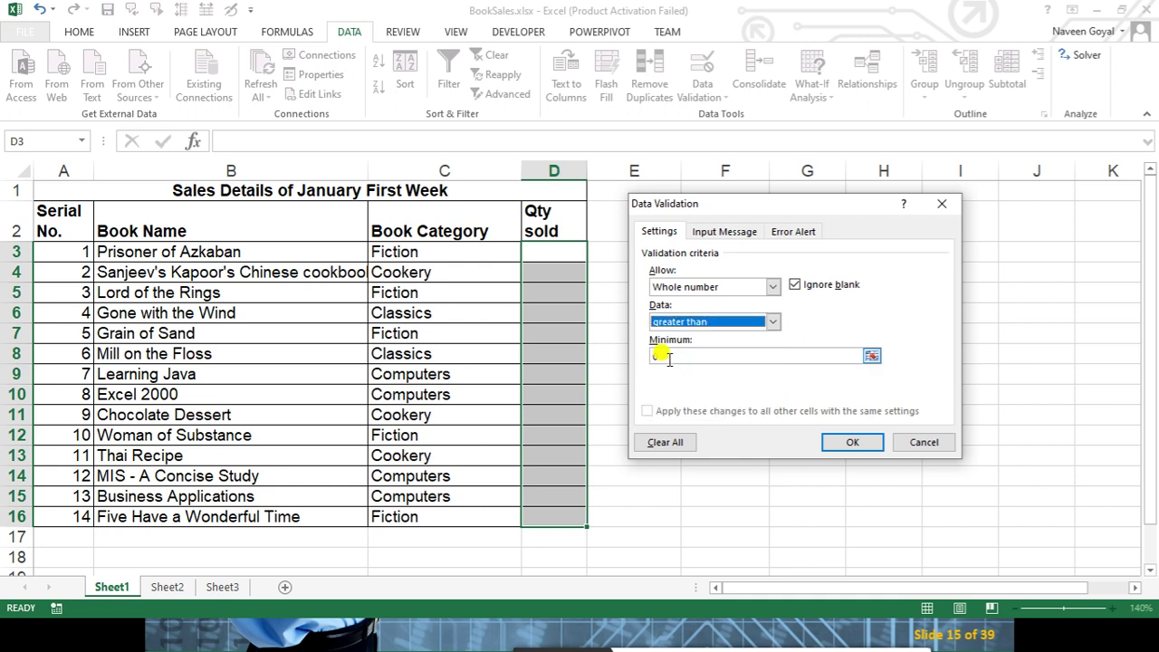
click(670, 357)
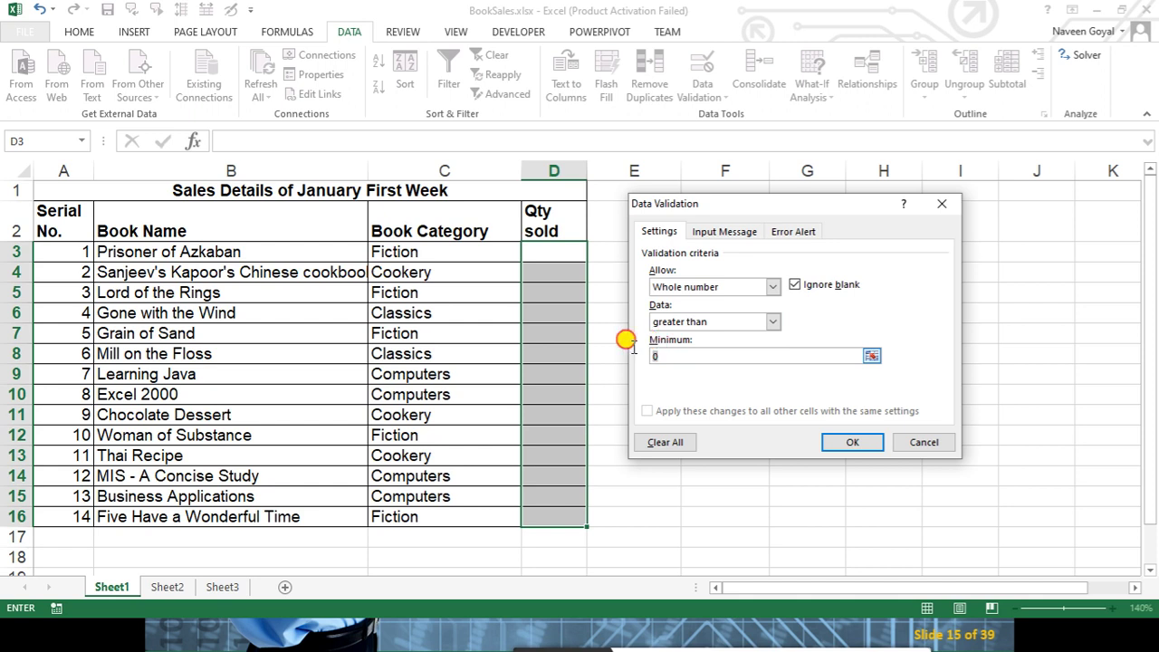
text(1)
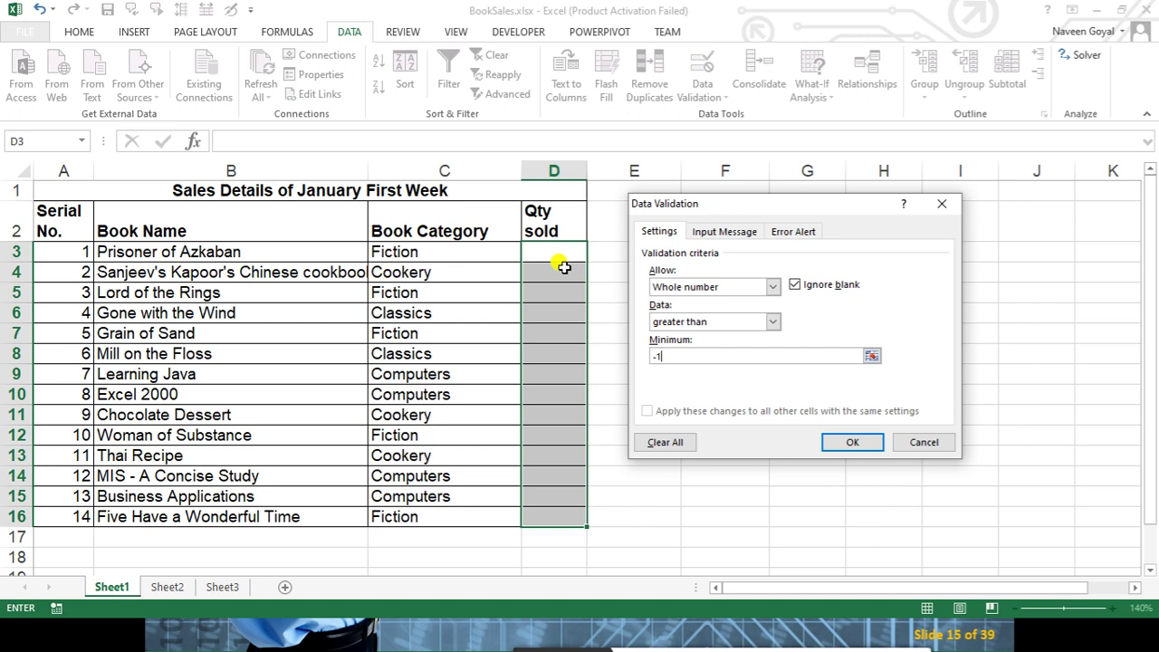
click(785, 243)
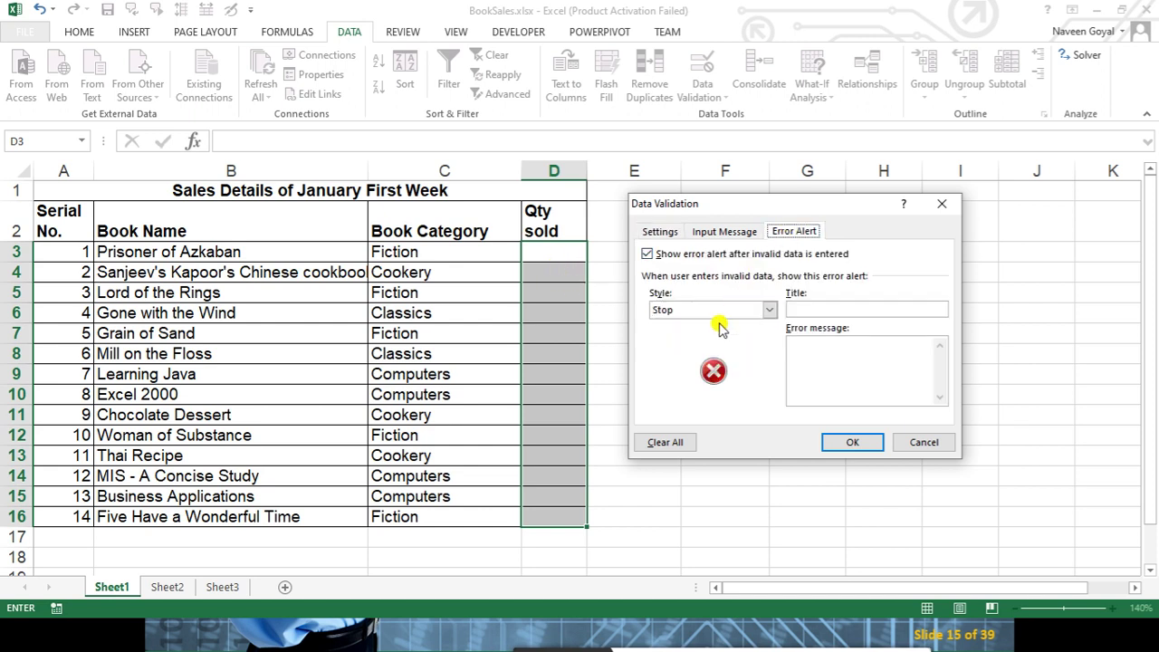
Add a Warning alert titled 'Error' reading 'Plz Enter positive data value.' and apply the rule
click(801, 310)
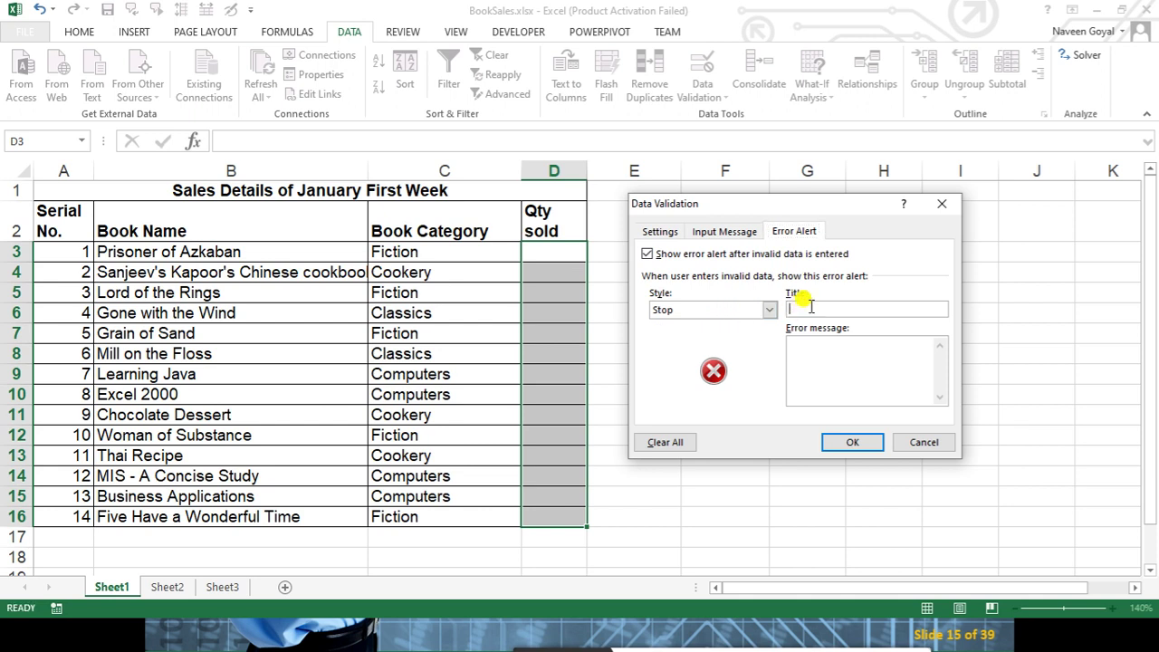
text(Error)
click(895, 359)
text(Plz Enter positive data value.)
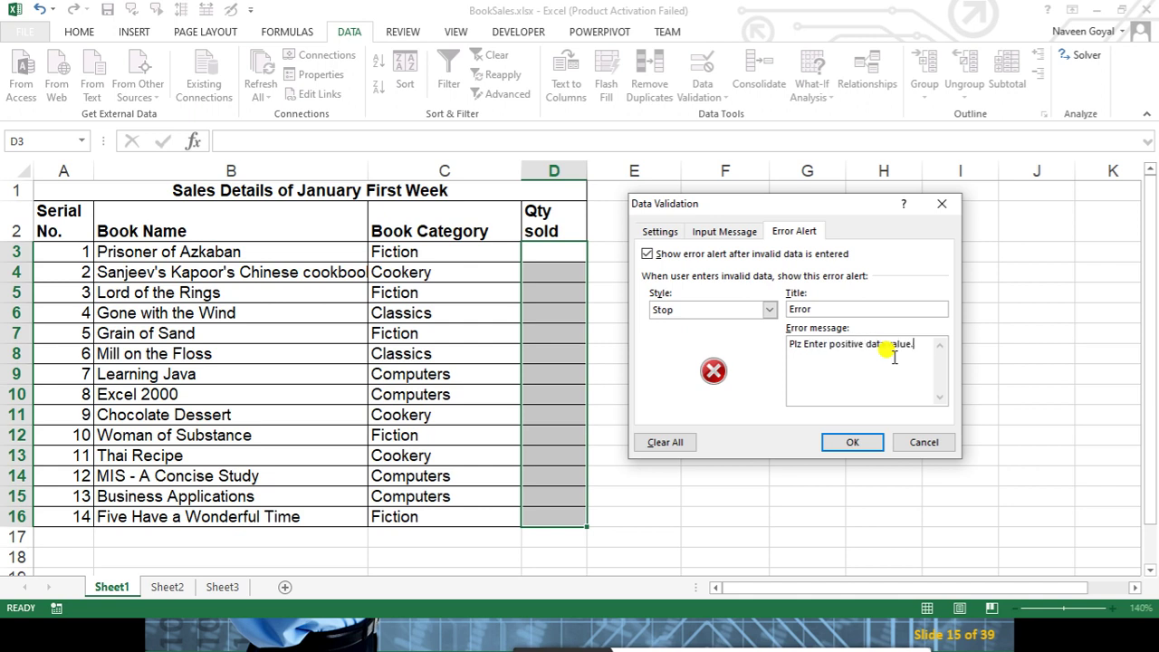
click(707, 310)
click(690, 335)
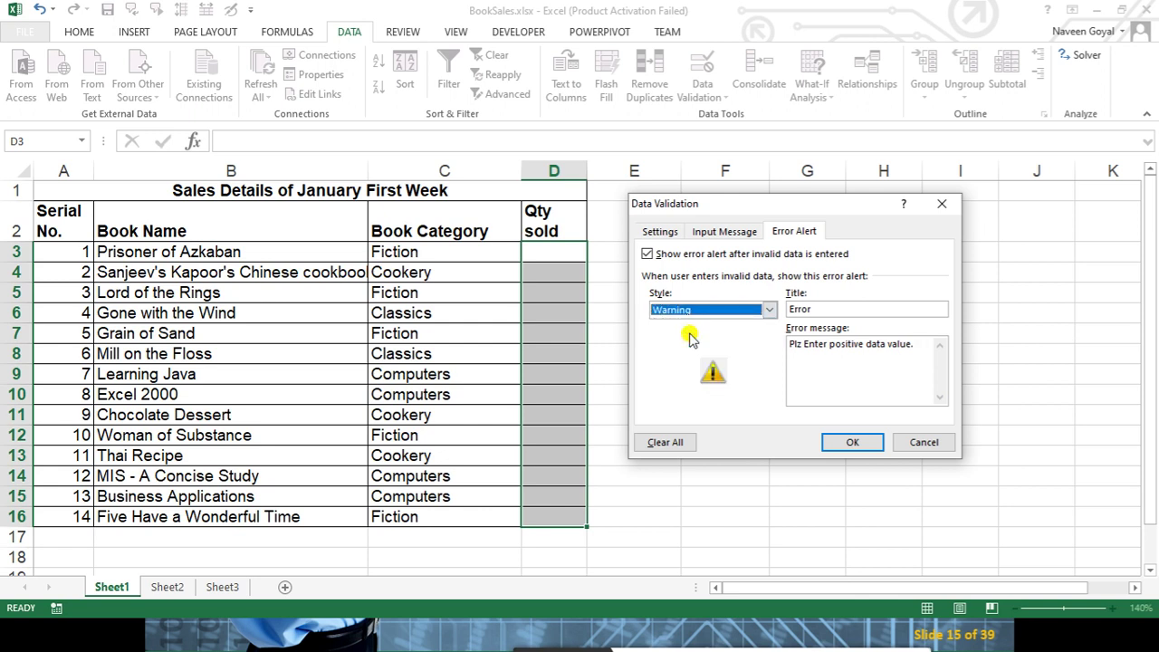
click(840, 441)
Test the rule by entering the word ten in D5, triggering the validation warning
click(854, 434)
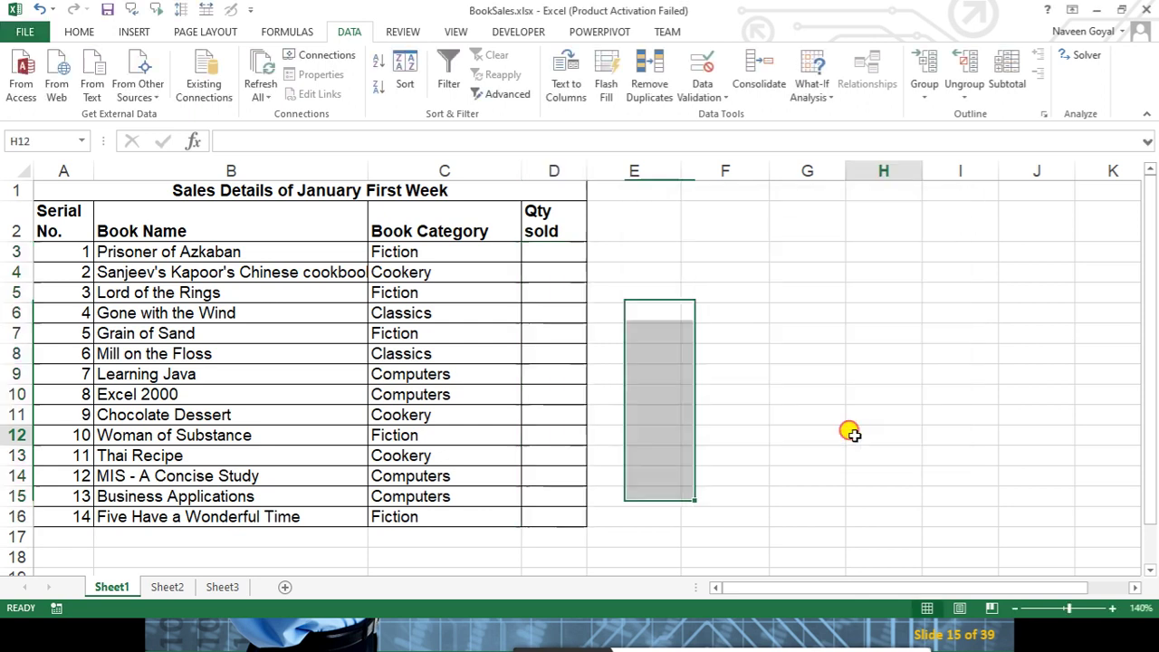
click(580, 292)
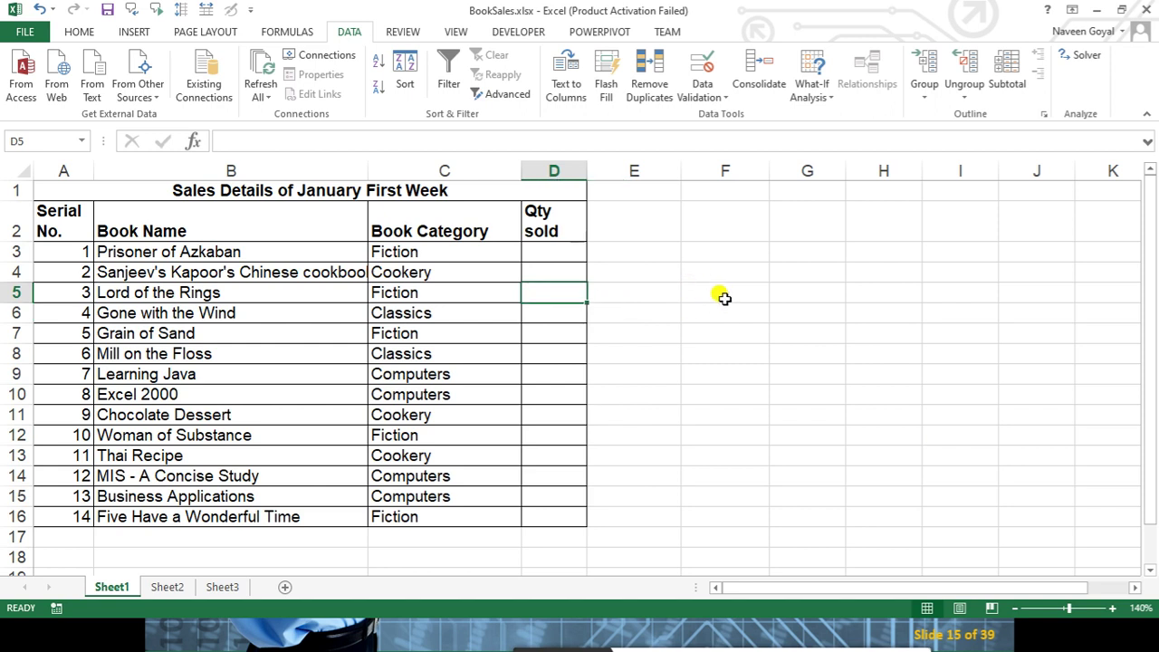
text(ten)
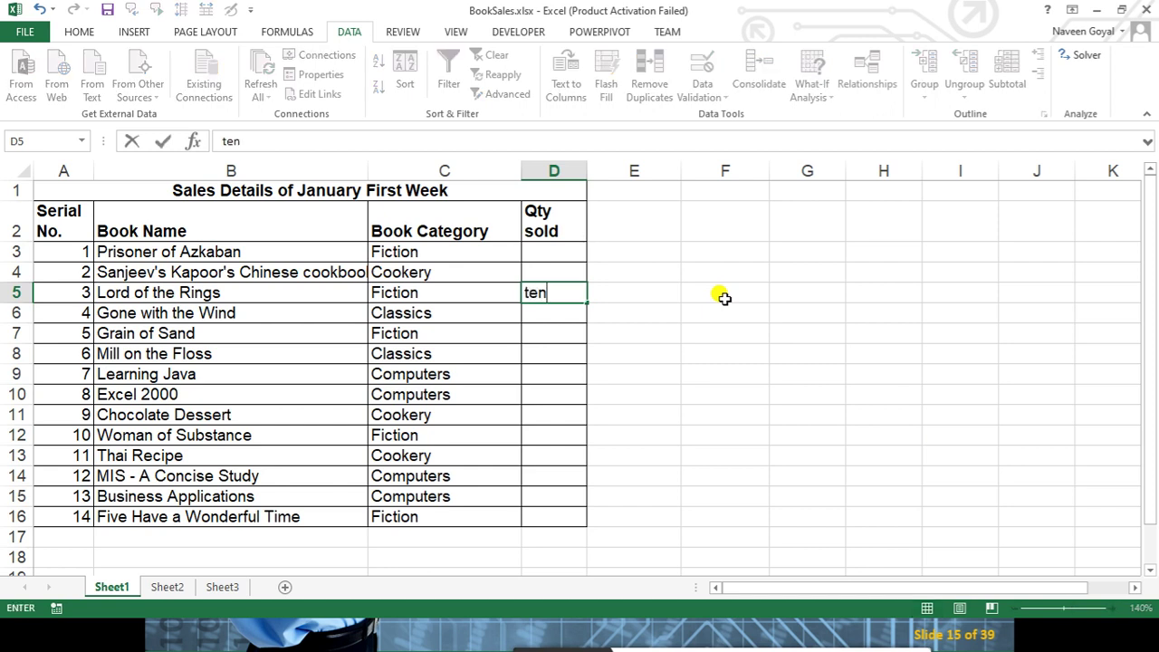
key(Return)
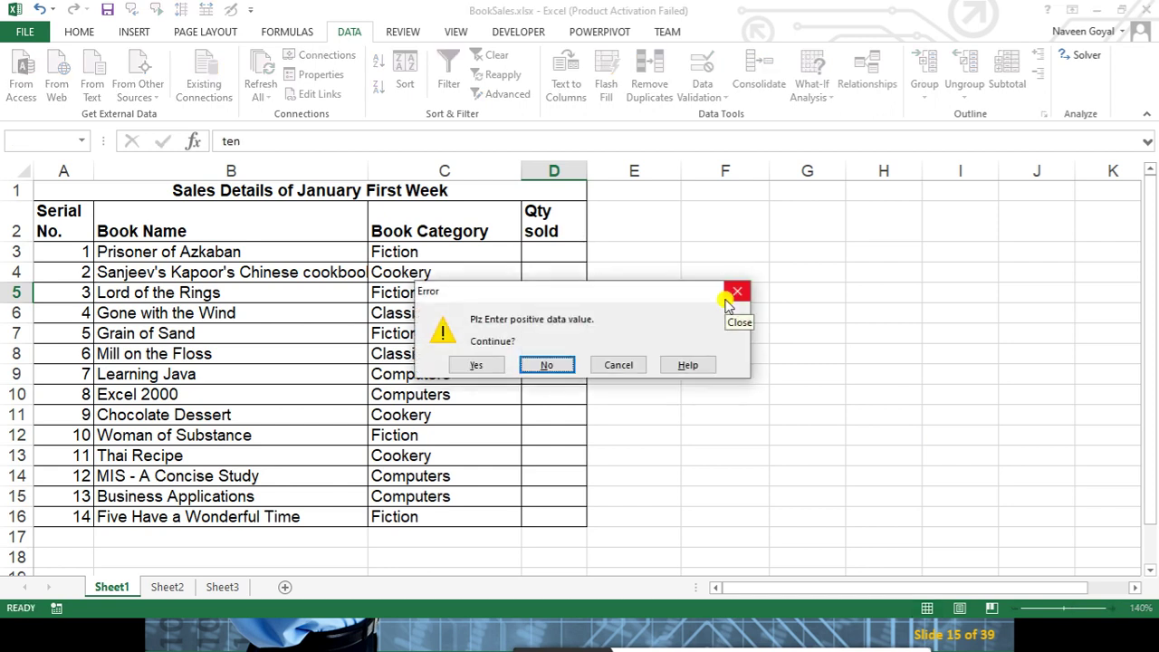
mouse_move(532, 290)
mouse_down()
mouse_move(795, 277)
mouse_move(730, 294)
mouse_up()
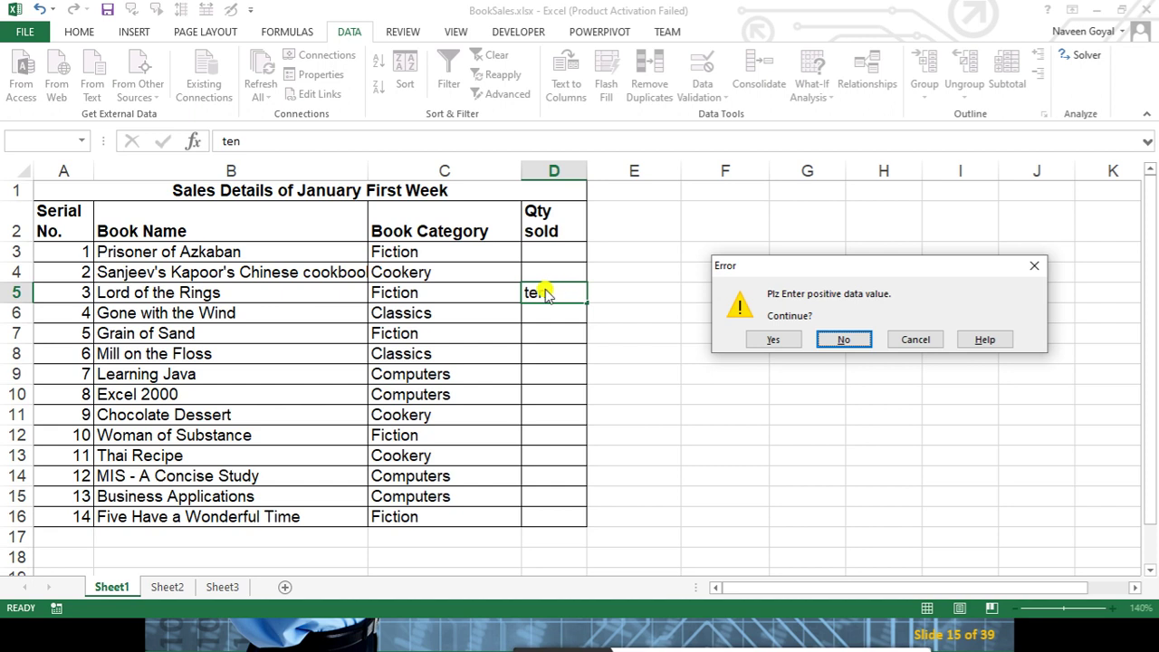
drag(790, 276, 762, 264)
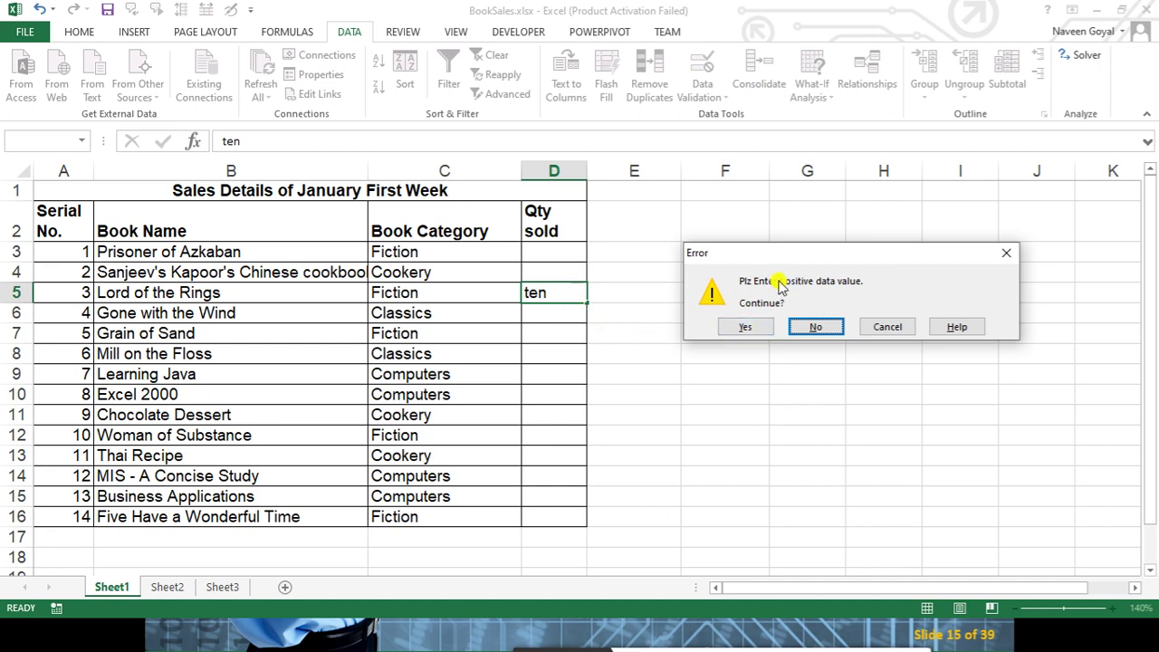
Reject ten, enter 12 in D5 and keep -8 in D6 despite the warning
click(809, 328)
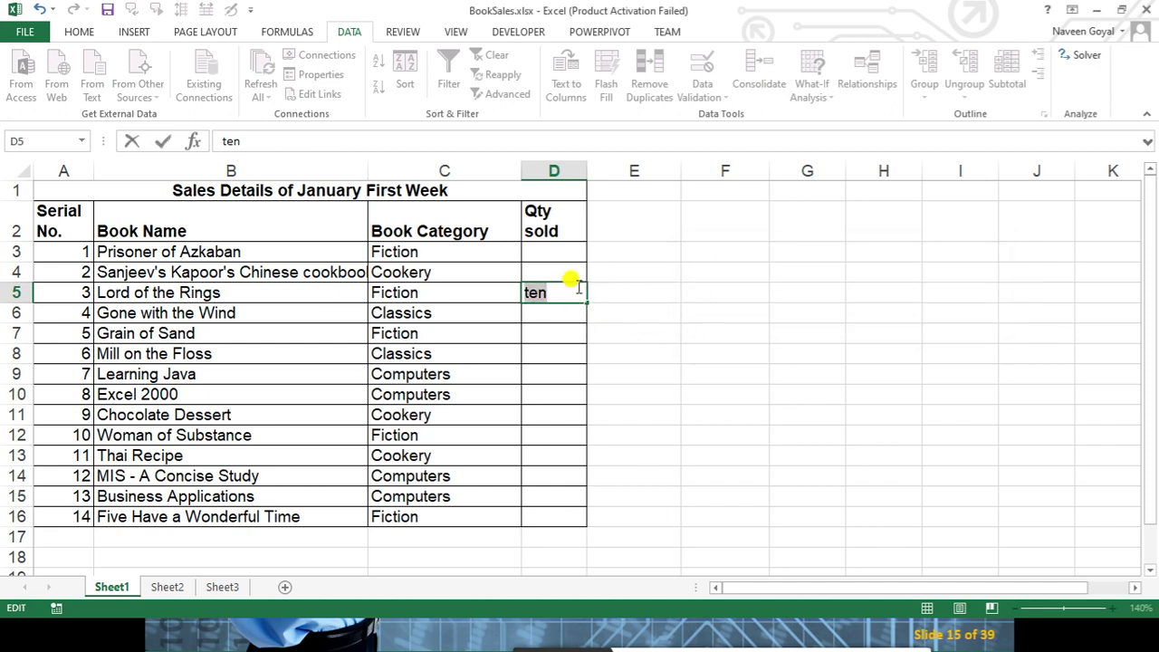
text(12)
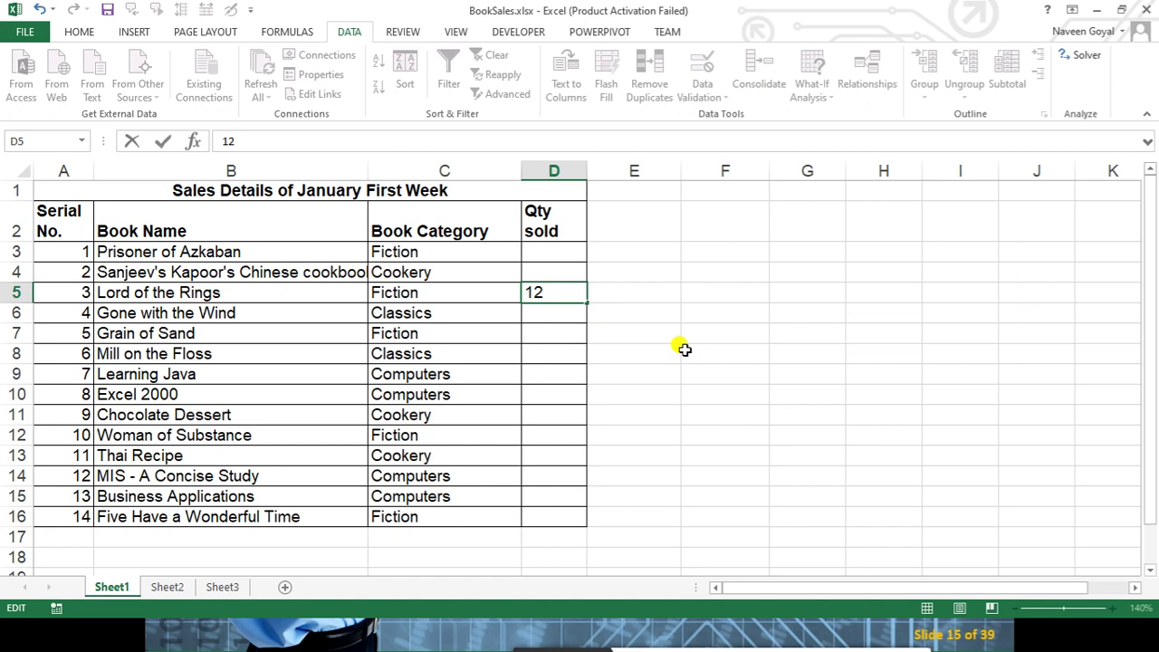
key(Return)
text(-8)
key(Return)
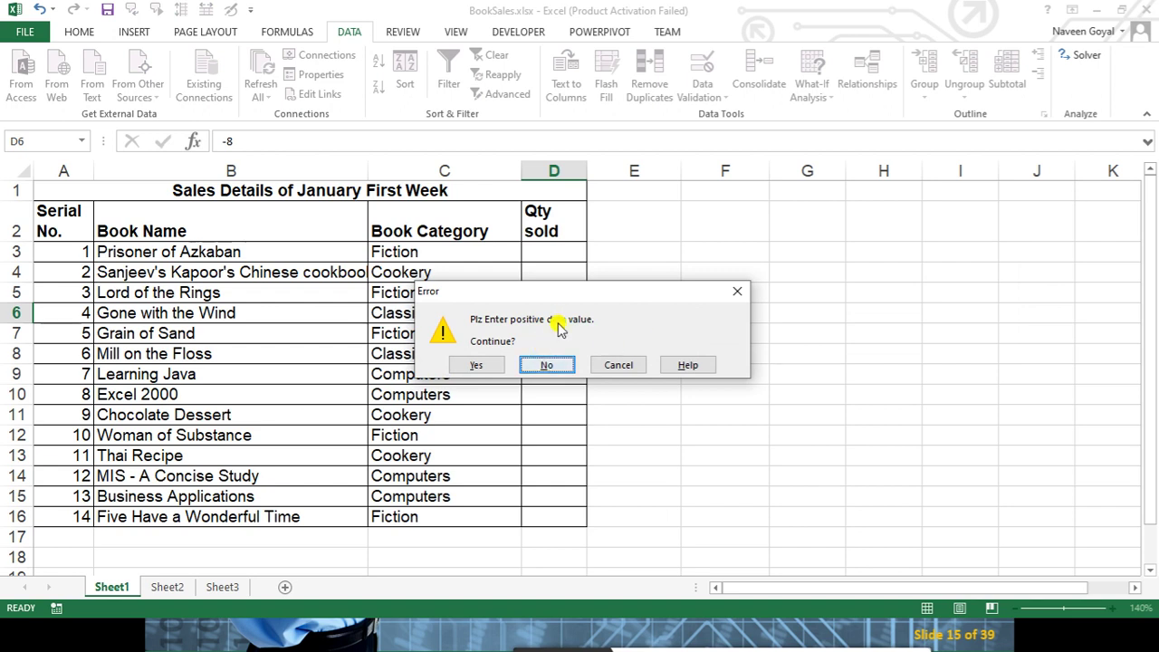
drag(584, 291, 849, 310)
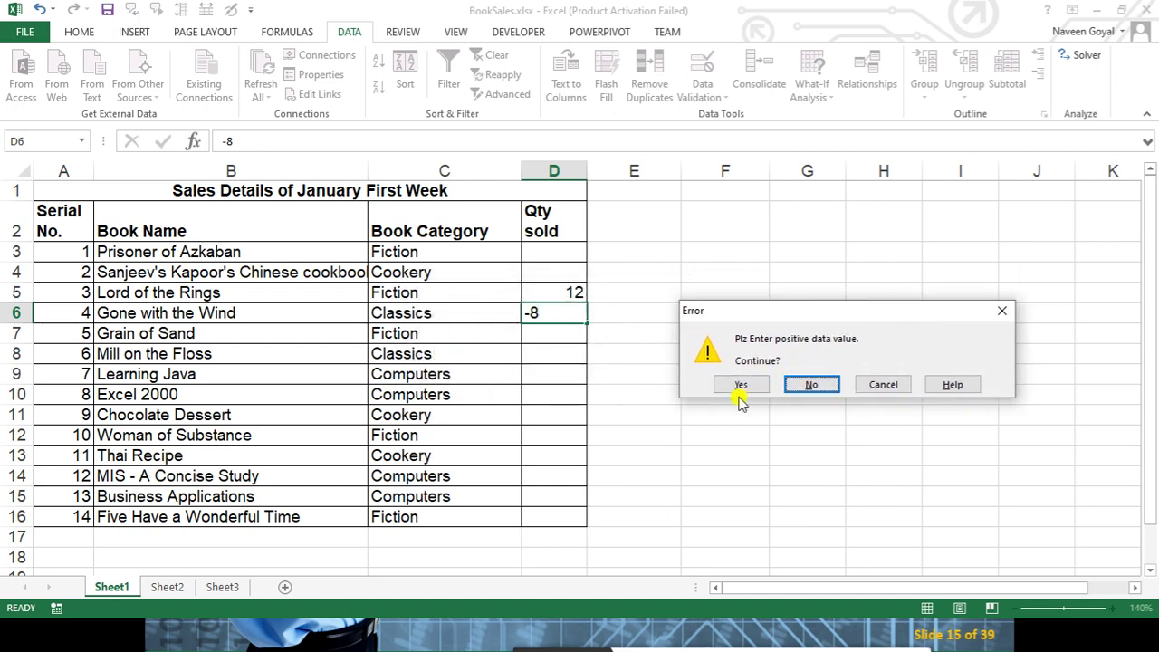
click(736, 384)
click(728, 391)
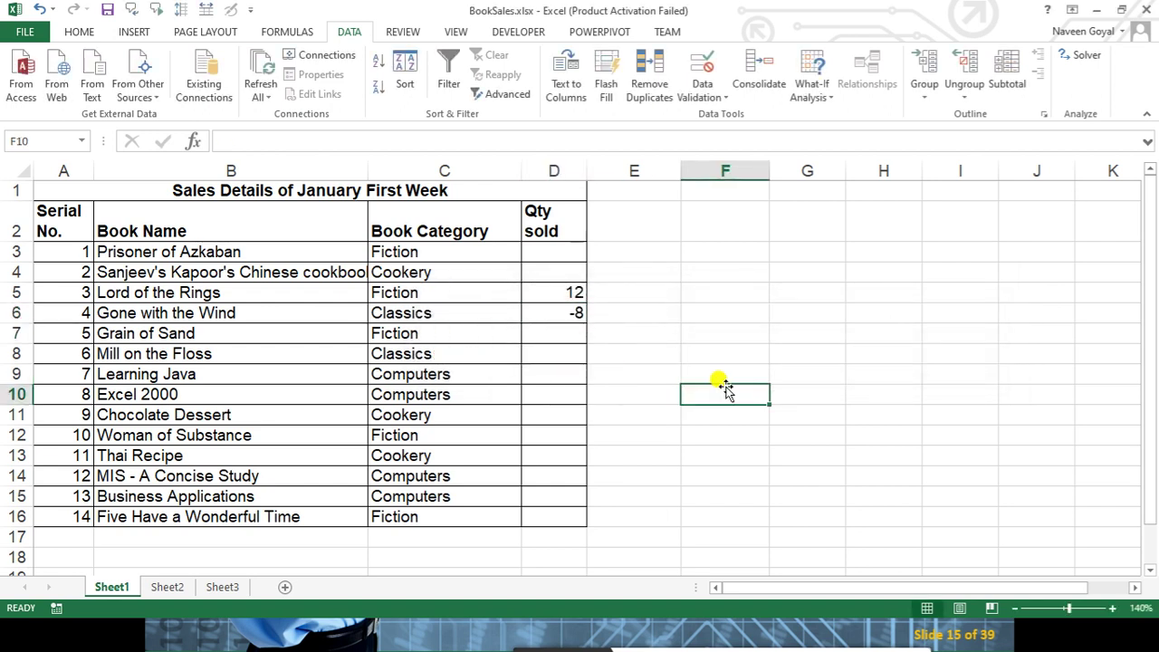
click(565, 348)
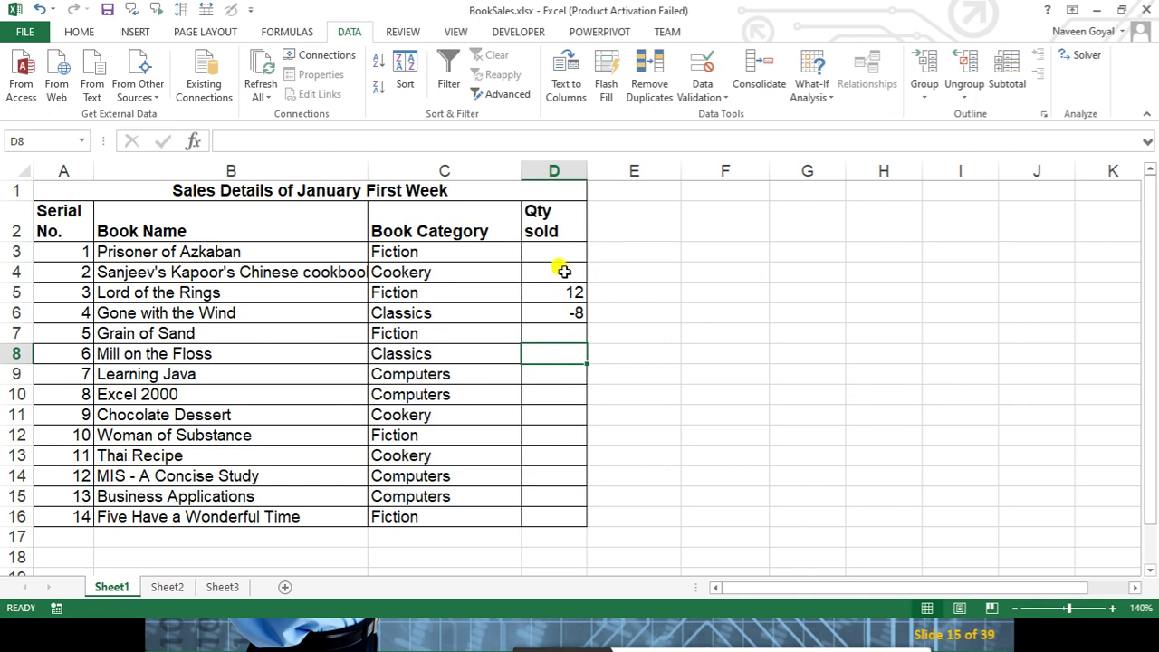
Enter quantities 9, 45, 34, 2, 1 and -6 down D8:D14, accepting the warning for -6
drag(554, 251, 554, 512)
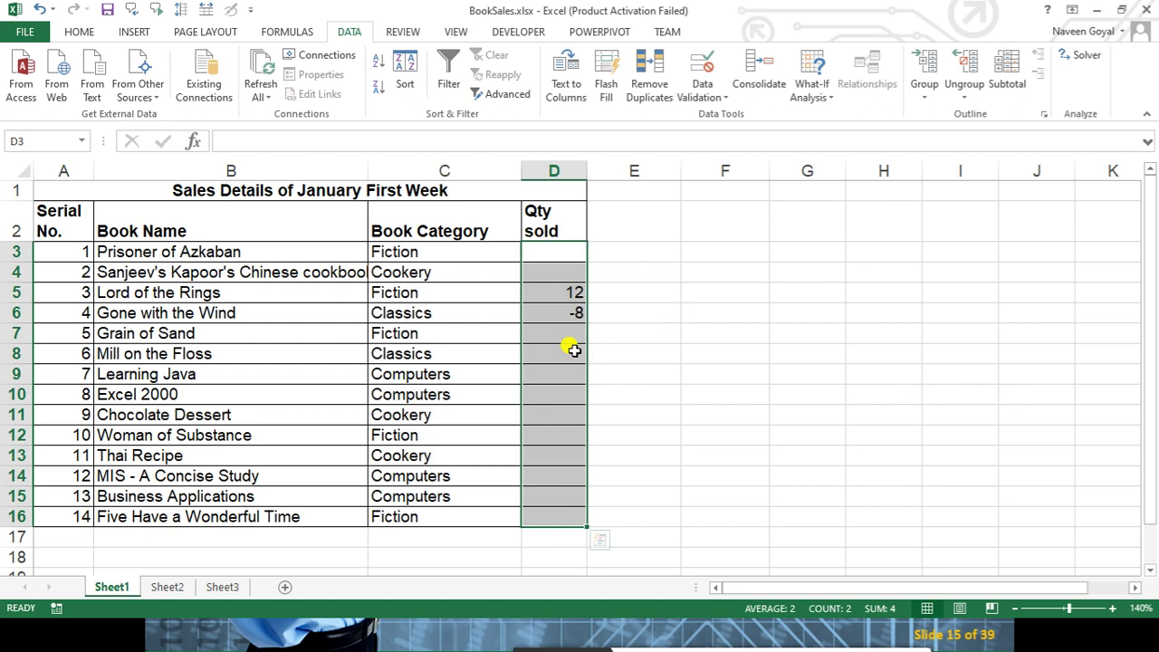
click(567, 351)
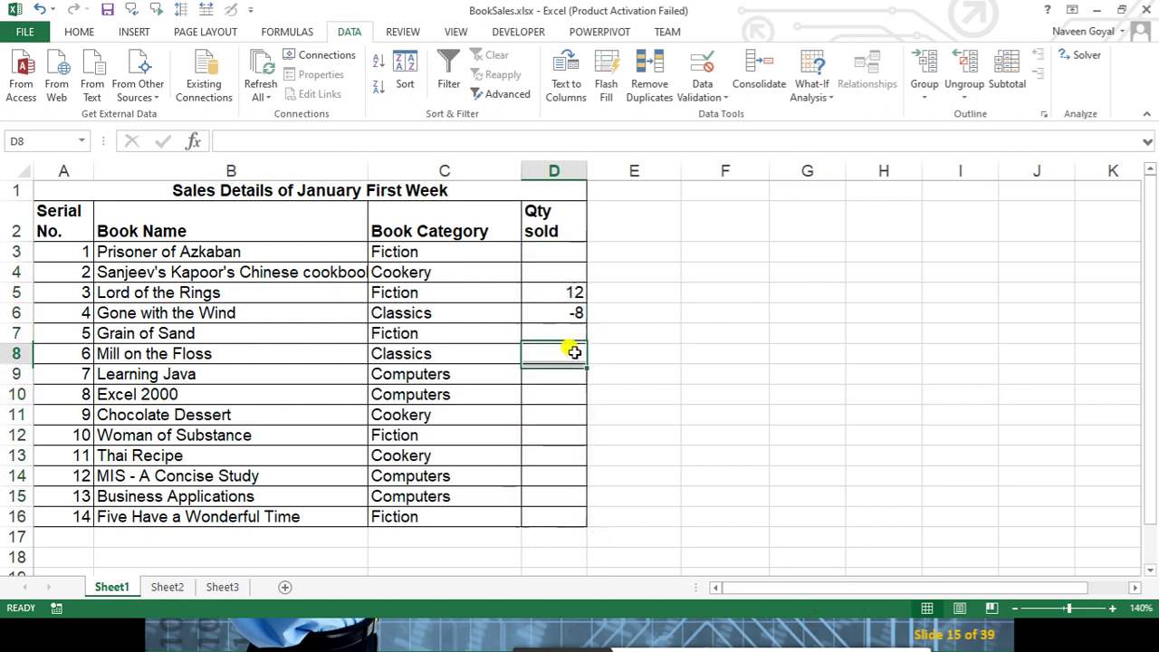
text(9)
key(Return)
text(45)
key(Return)
text(32 34)
key(Return)
text(2)
key(Return)
text(1)
key(Return)
text(6)
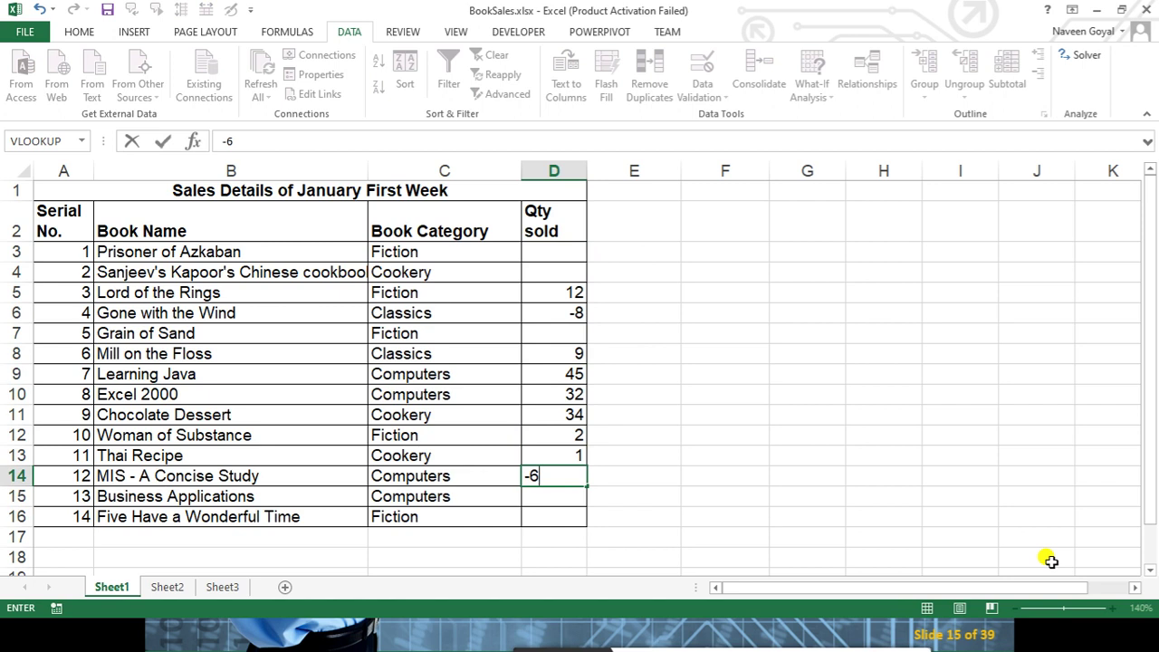
key(Return)
key(Return)
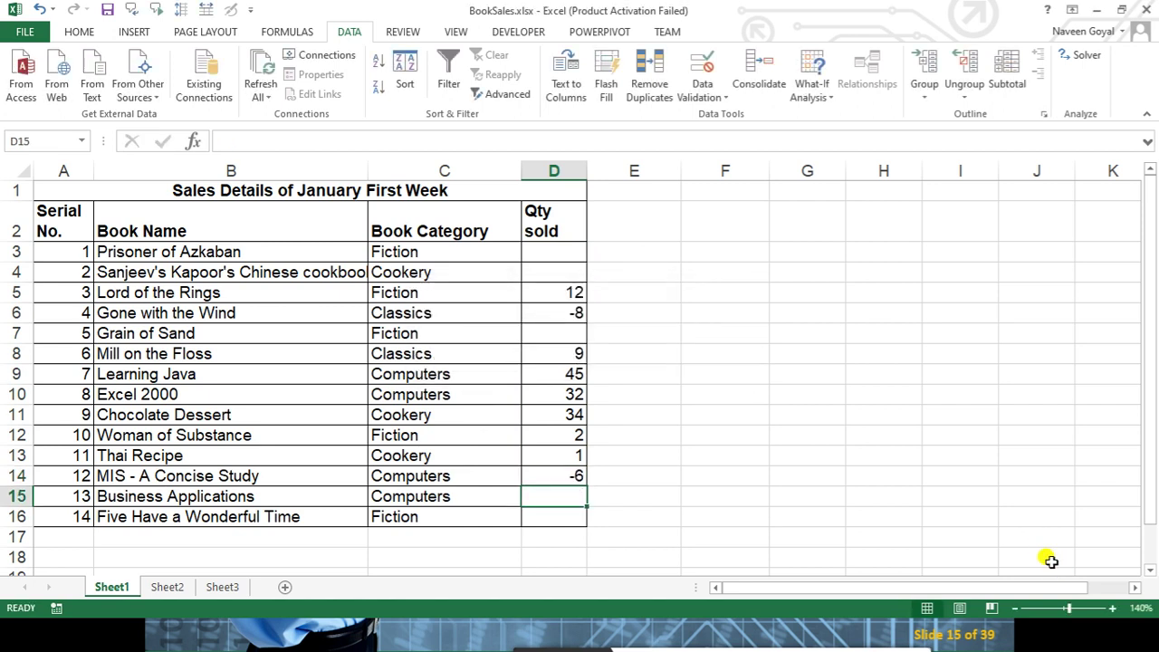
text(4)
key(Return)
Fill the remaining Qty sold cells: 6 in D16, 4 in D7, 44 in D4, 2 in D3
text(6)
key(Return)
key(Up)
key(Up)
key(Up)
key(Up)
key(Up)
key(Up)
key(Up)
key(Up)
key(Up)
key(Up)
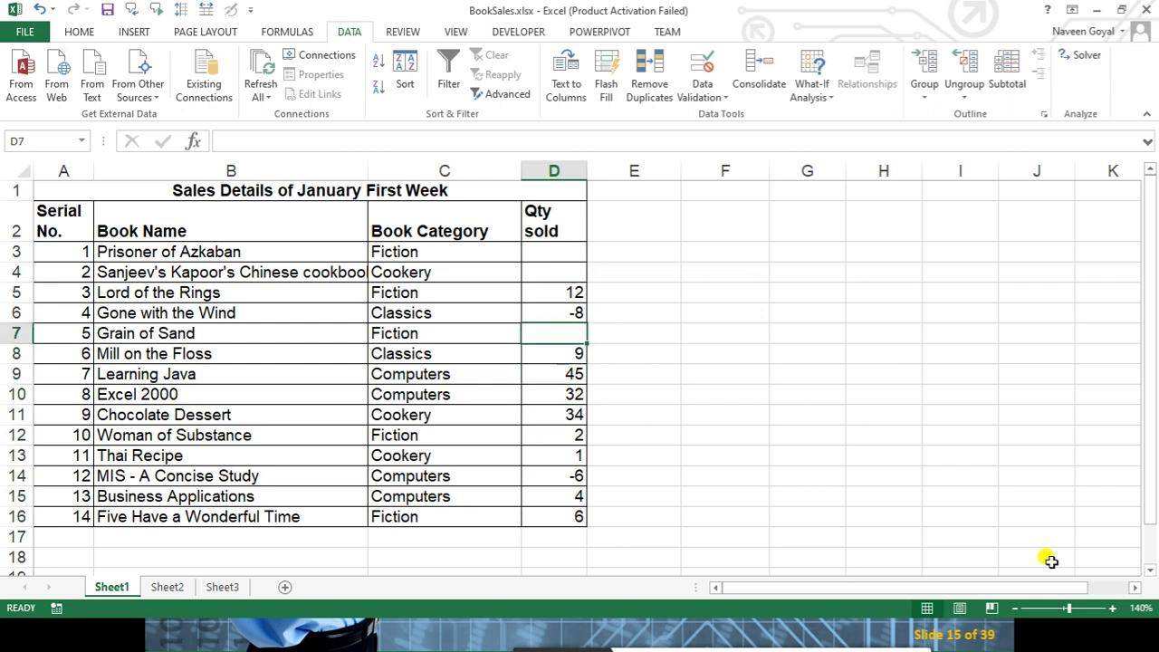
text(4)
key(Return)
key(Up)
key(Up)
key(Up)
key(Up)
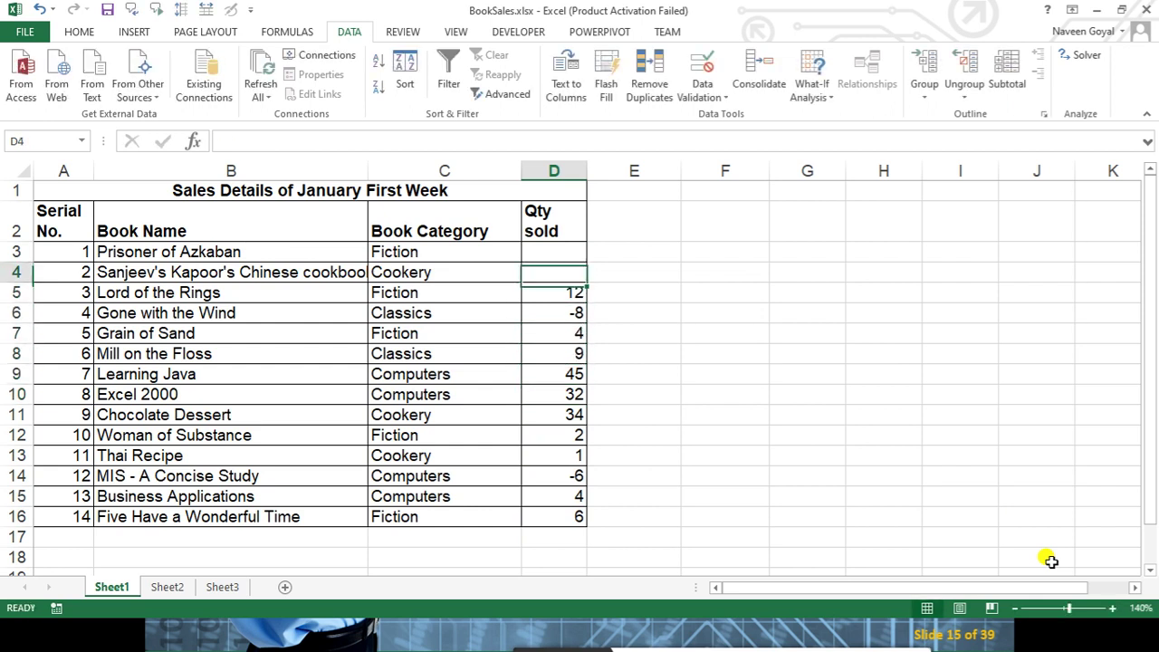
text(44)
key(Return)
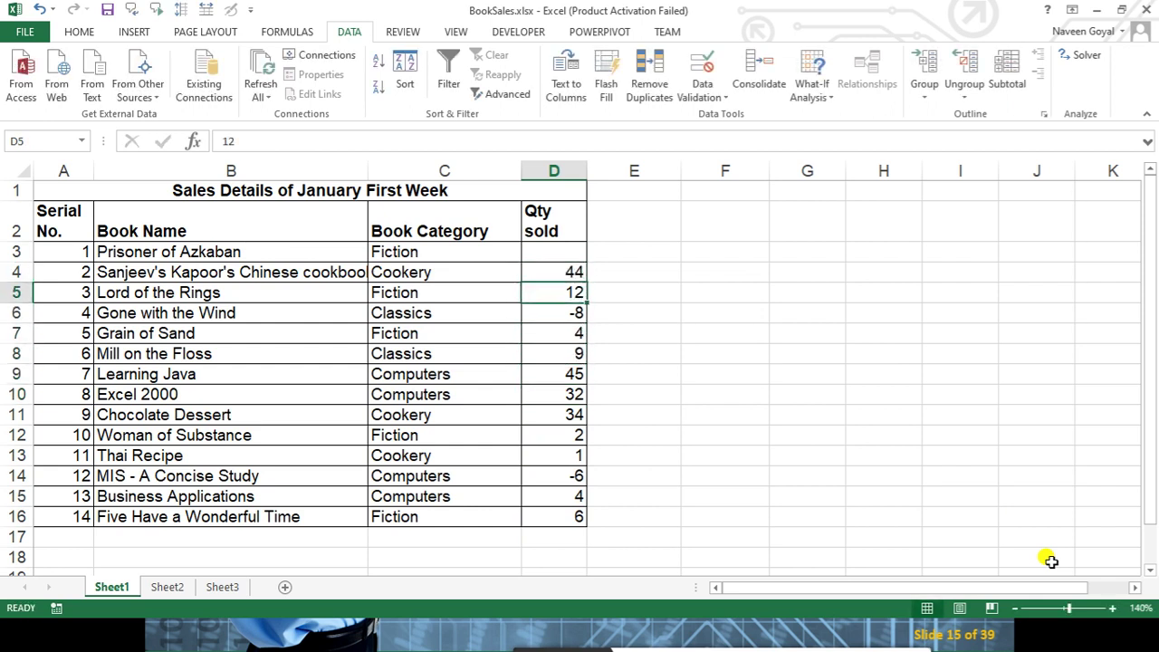
key(Up)
key(Up)
key(F2)
text(2)
key(Return)
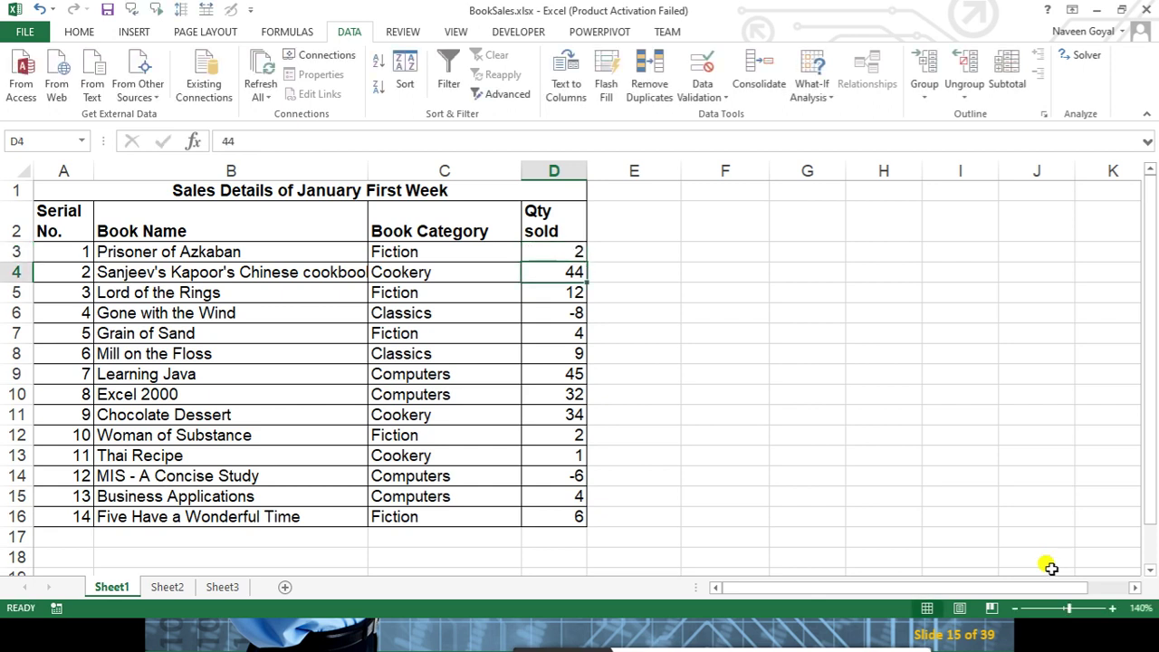
drag(571, 252, 553, 515)
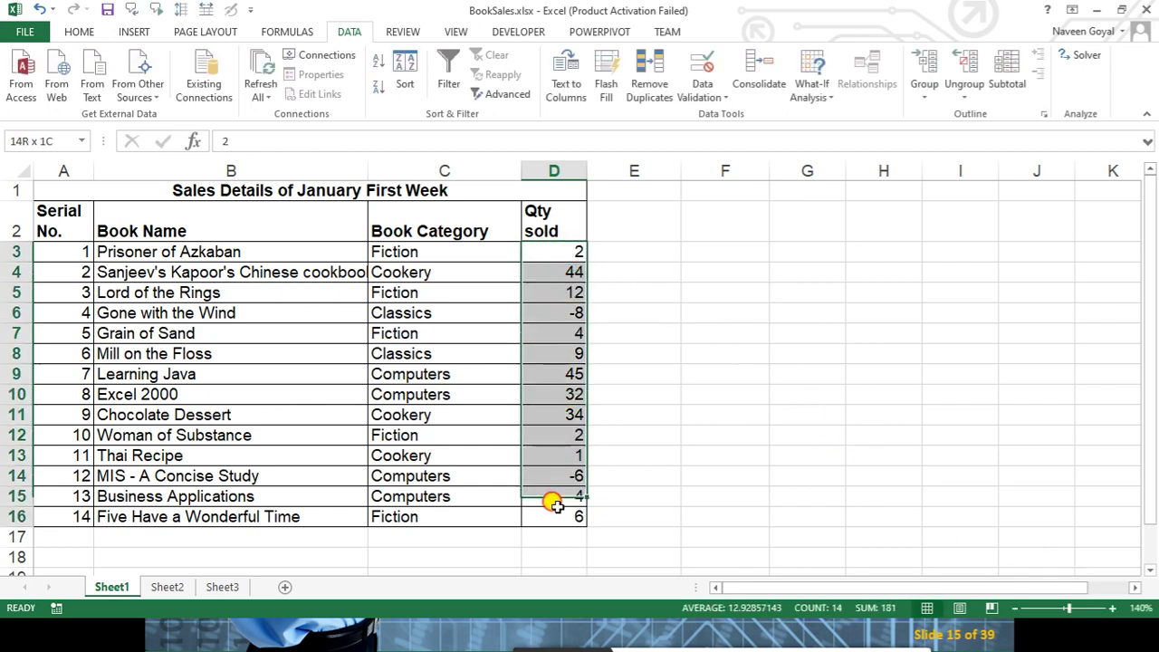
Circle the invalid quantities -8 and -6 in red, then return to the slideshow
click(704, 74)
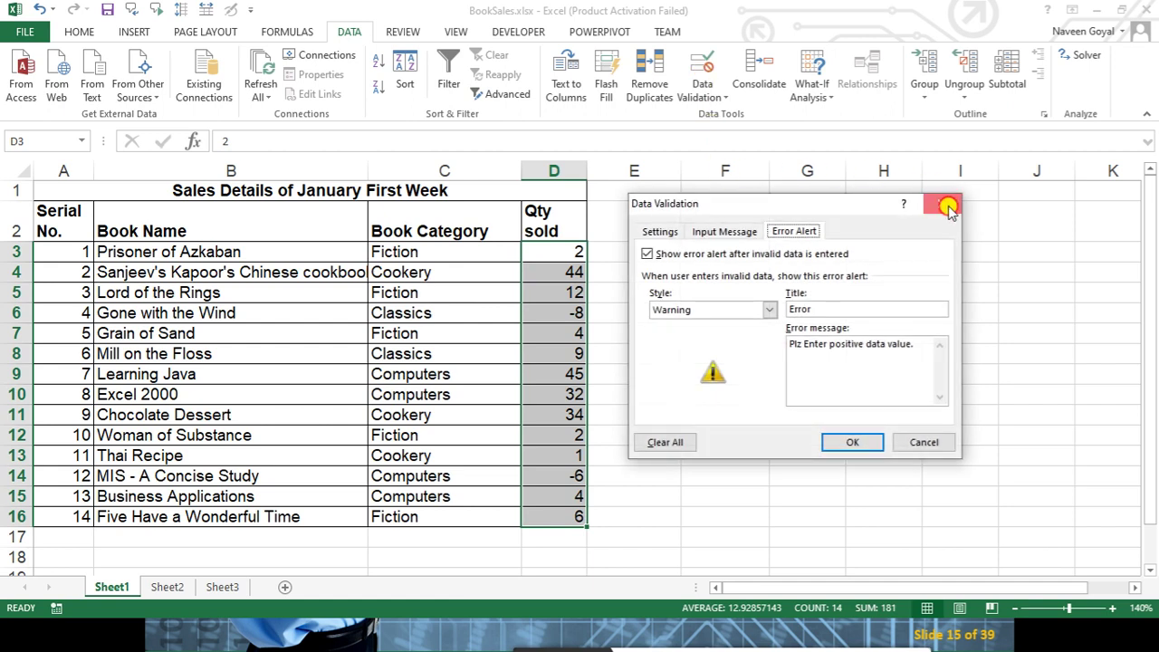
click(942, 202)
click(724, 98)
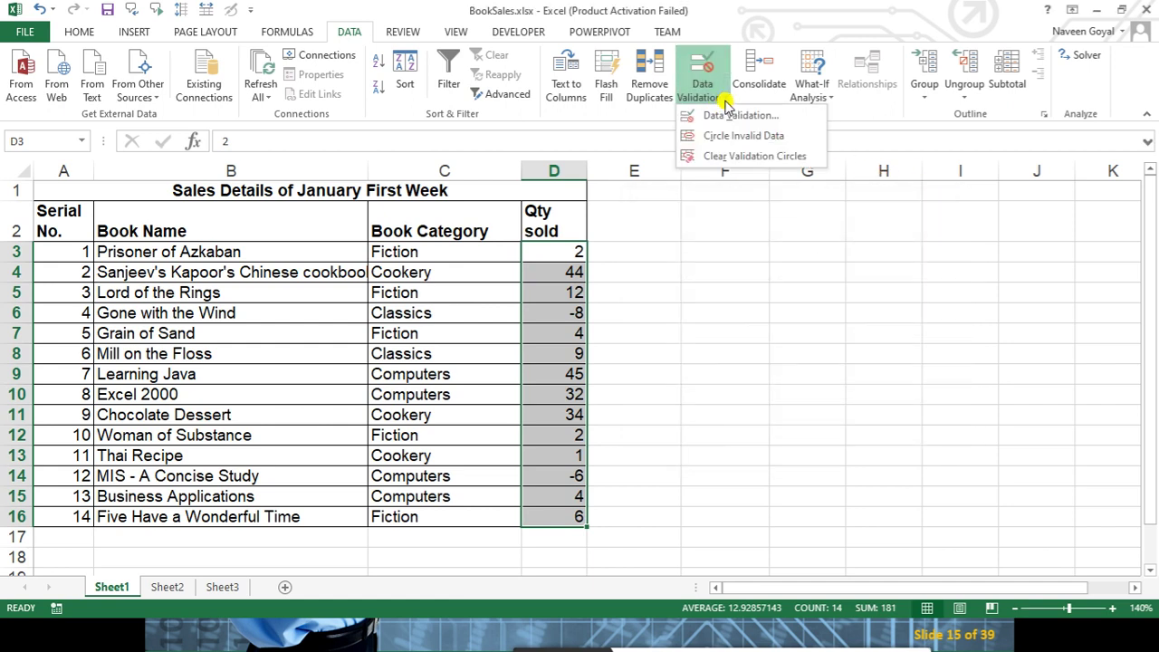
click(759, 145)
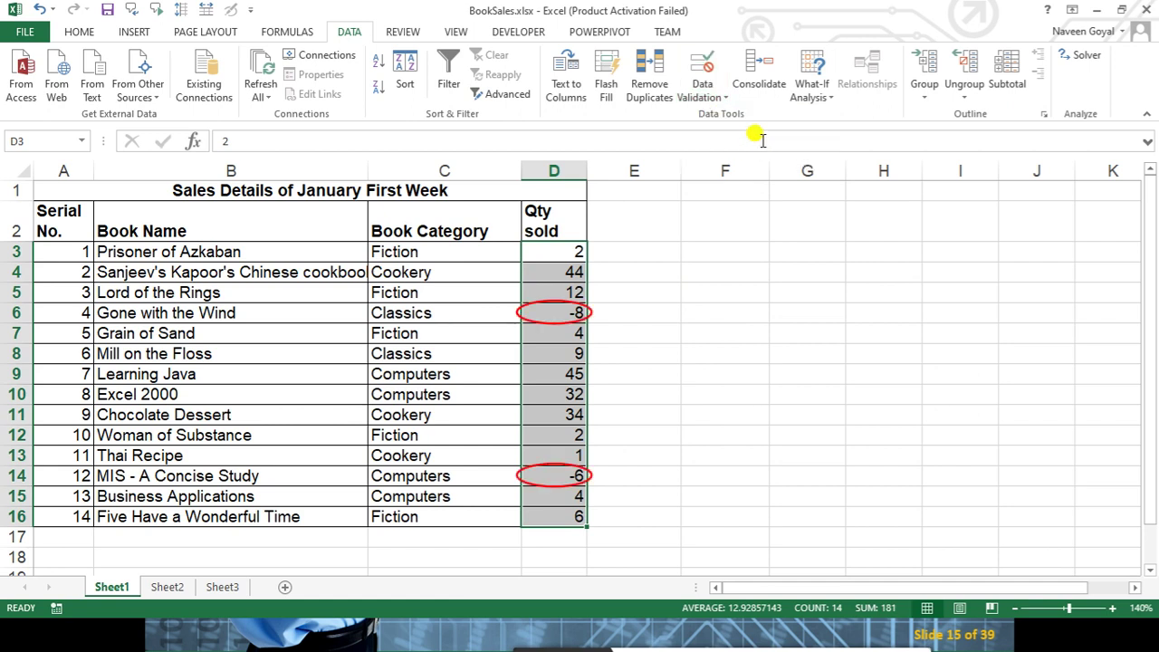
click(812, 288)
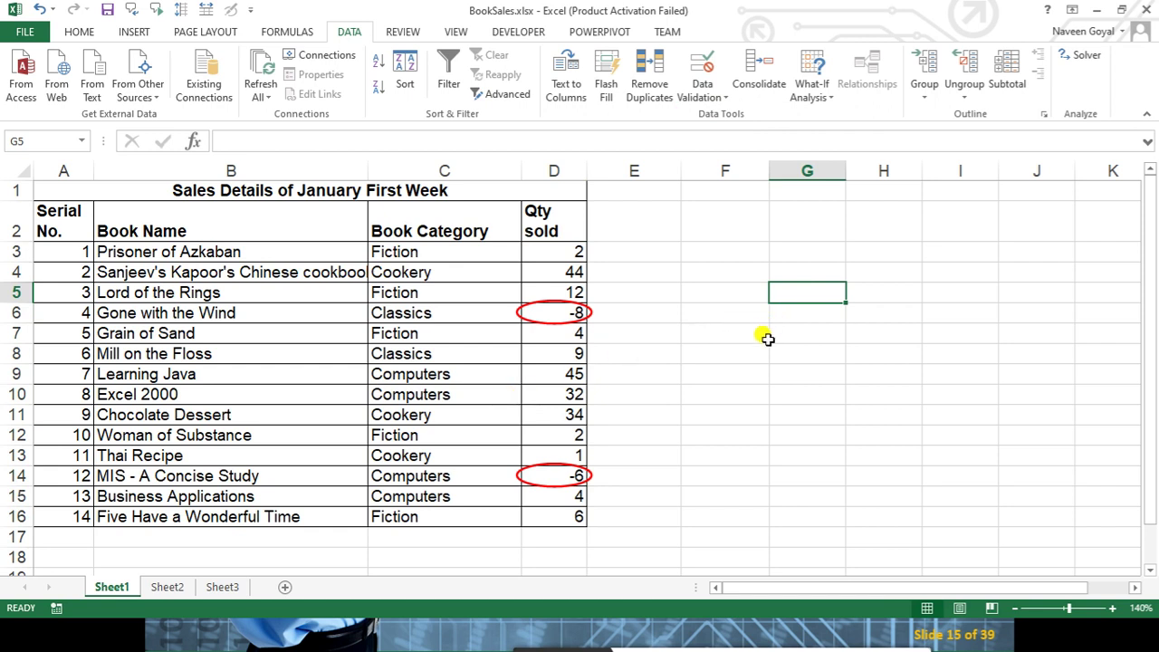
click(612, 451)
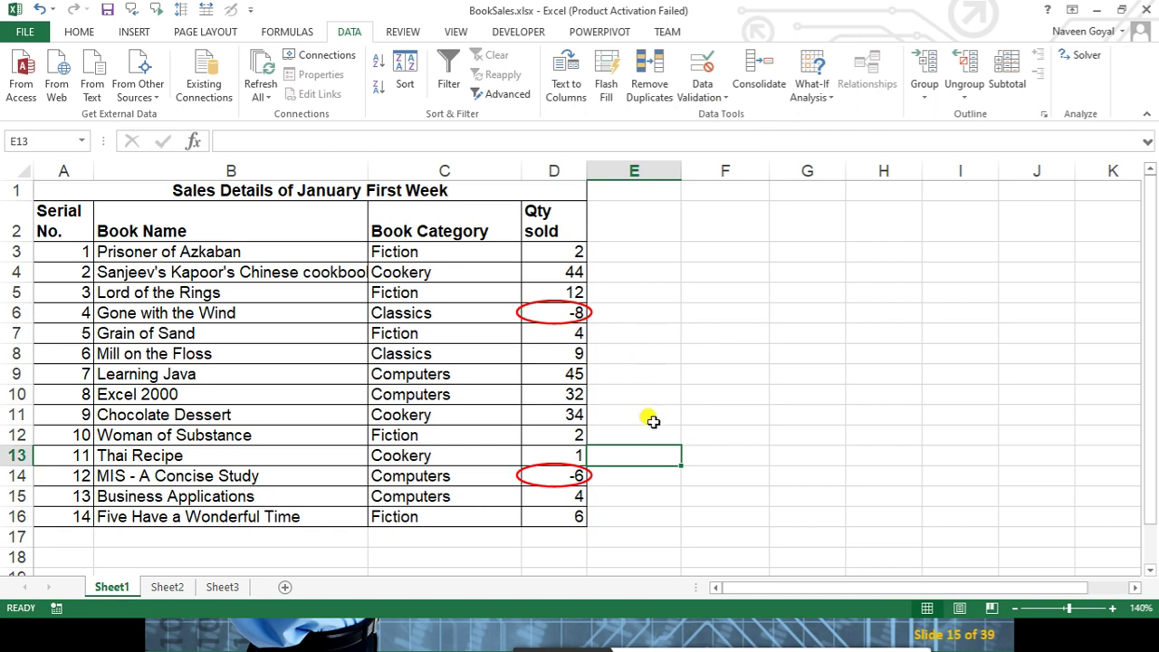
click(569, 634)
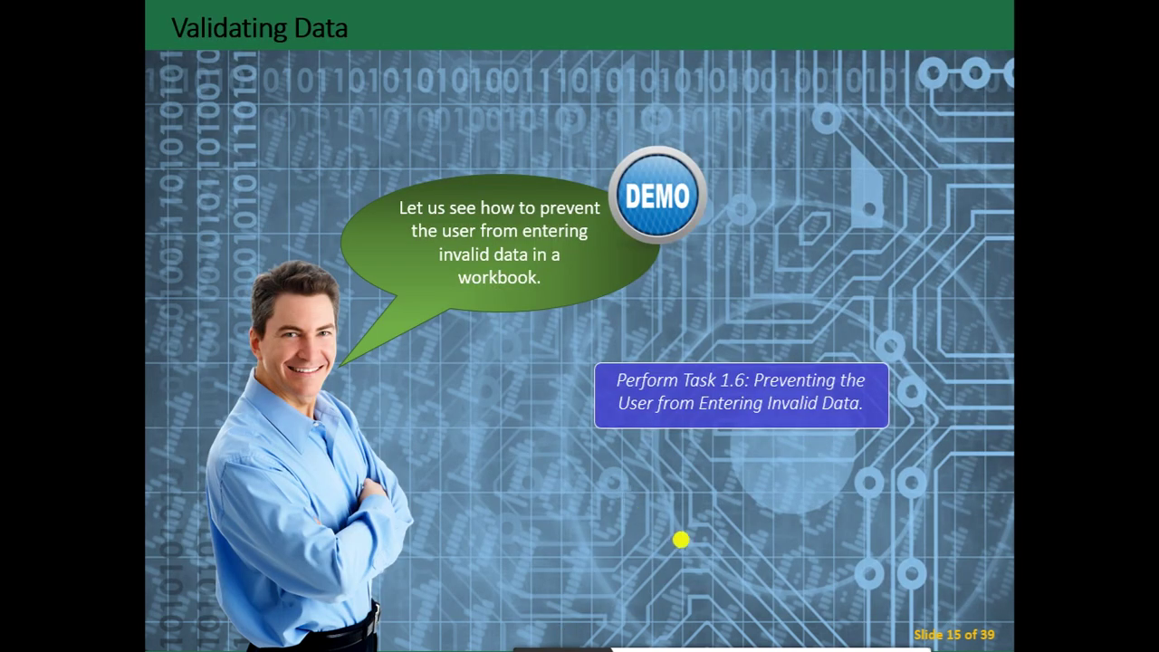
Advance to slide 16, leave the slideshow and switch to the SalaryDetails.xlsx workbook
click(681, 540)
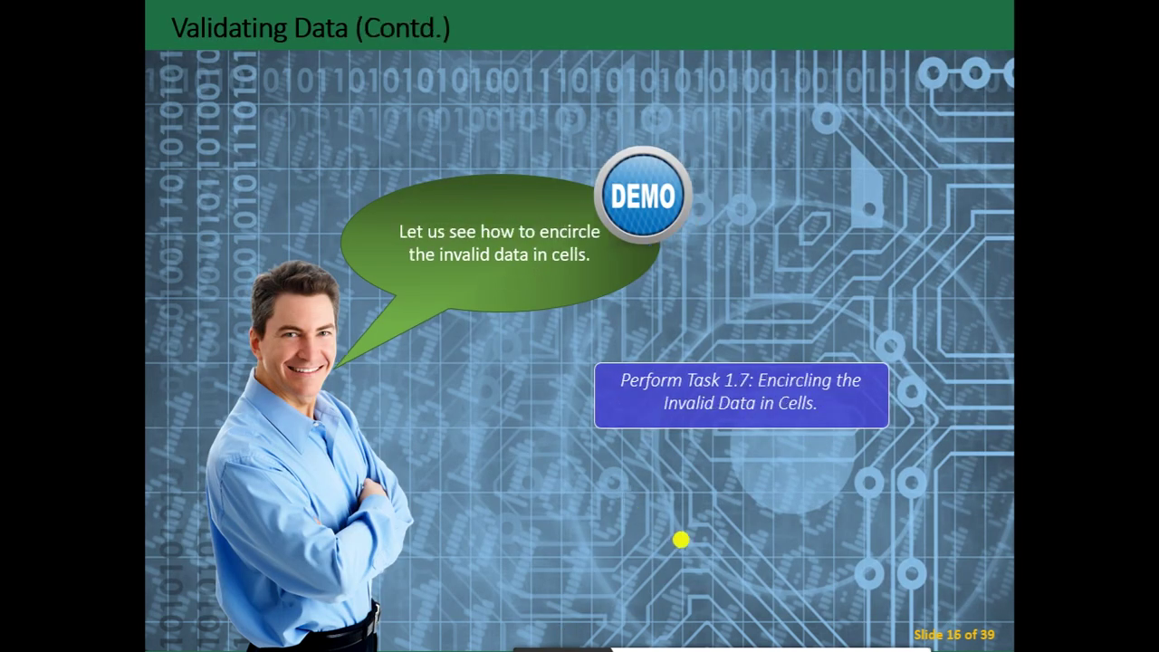
key(super+d)
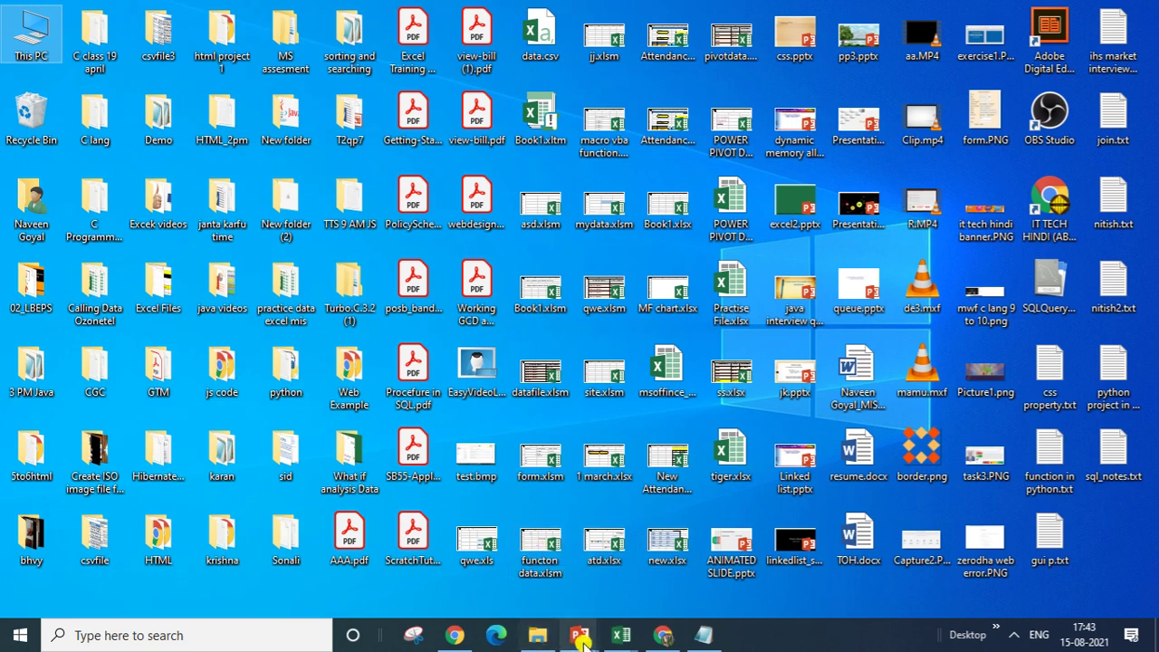
click(622, 634)
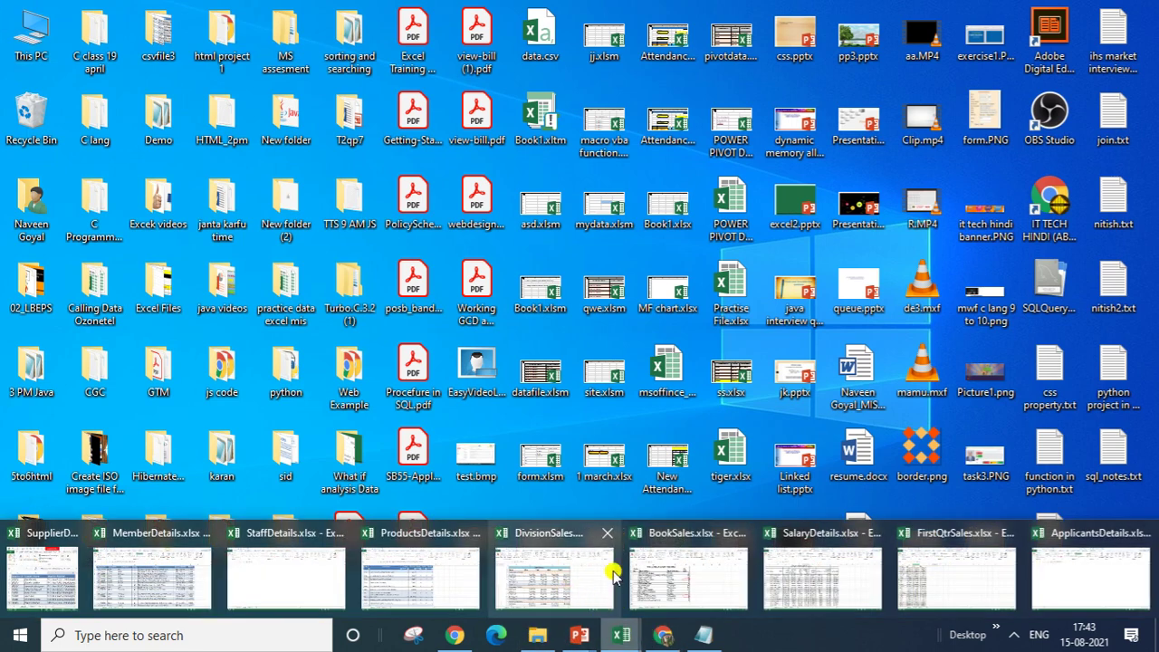
click(803, 580)
click(661, 405)
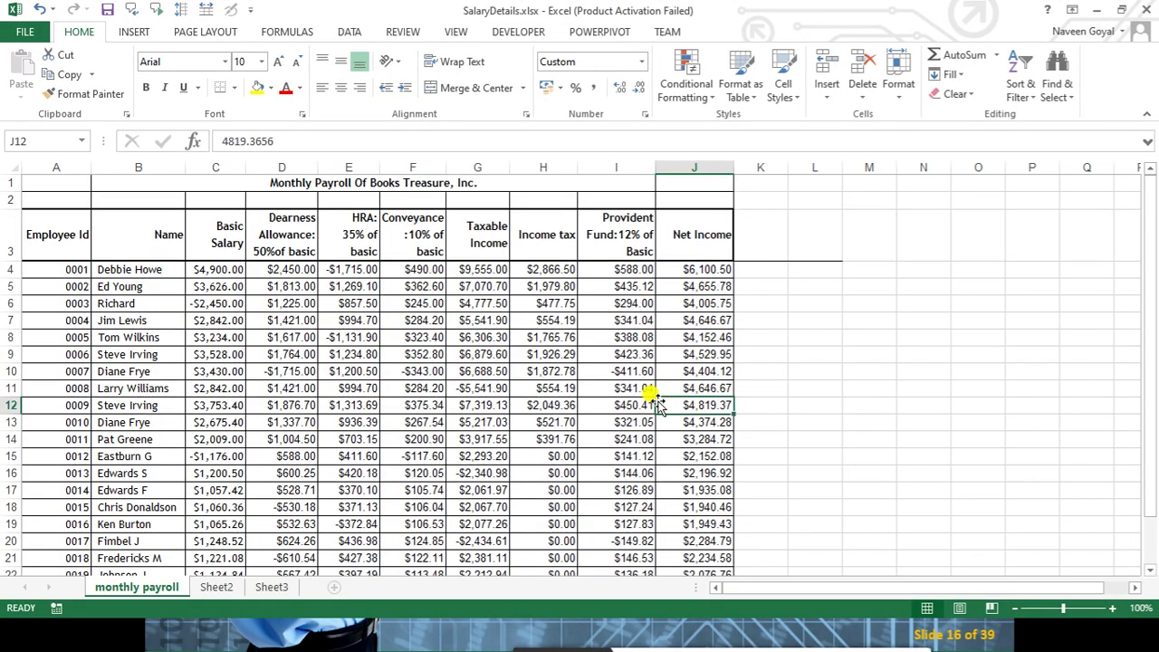
click(1113, 608)
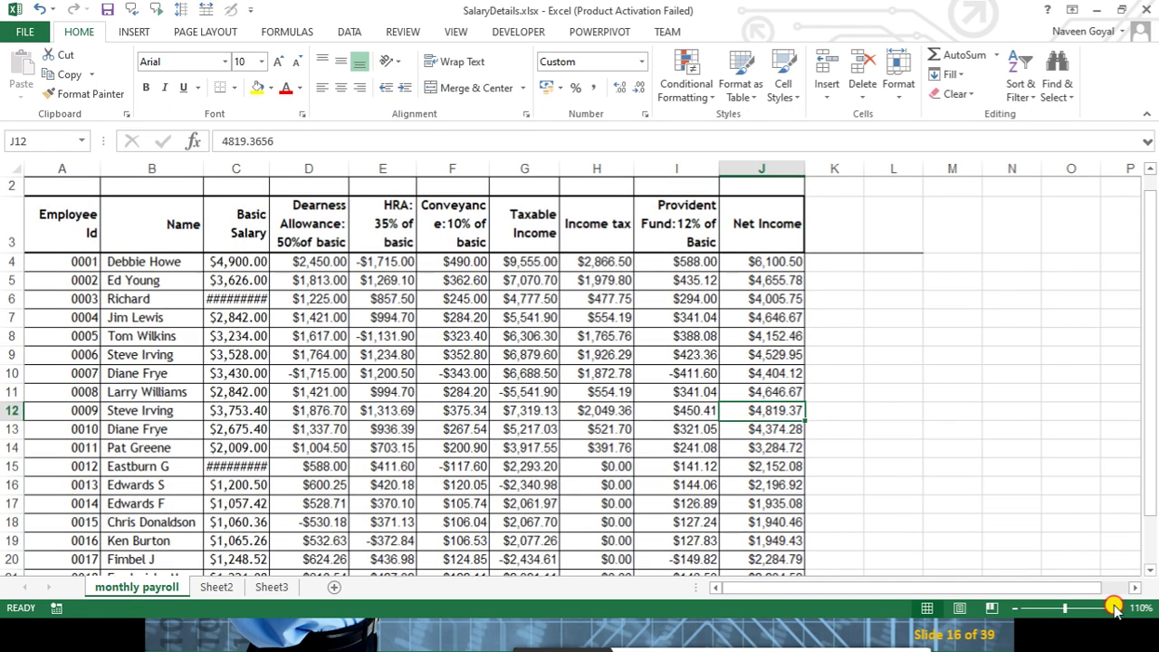
click(1112, 608)
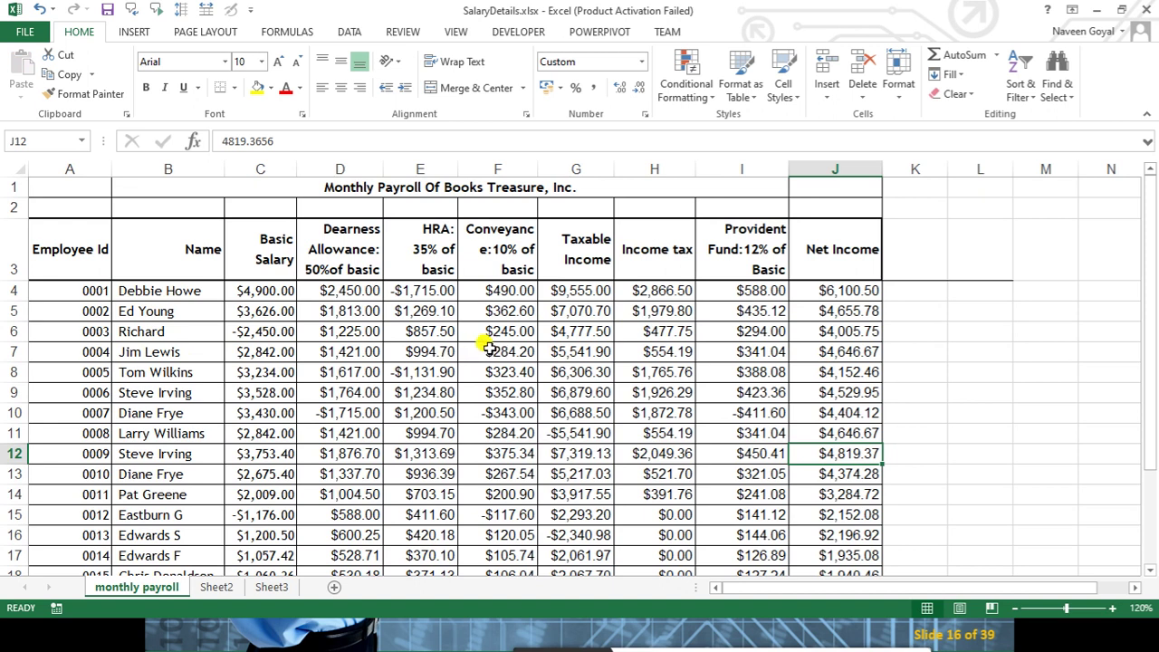
click(267, 331)
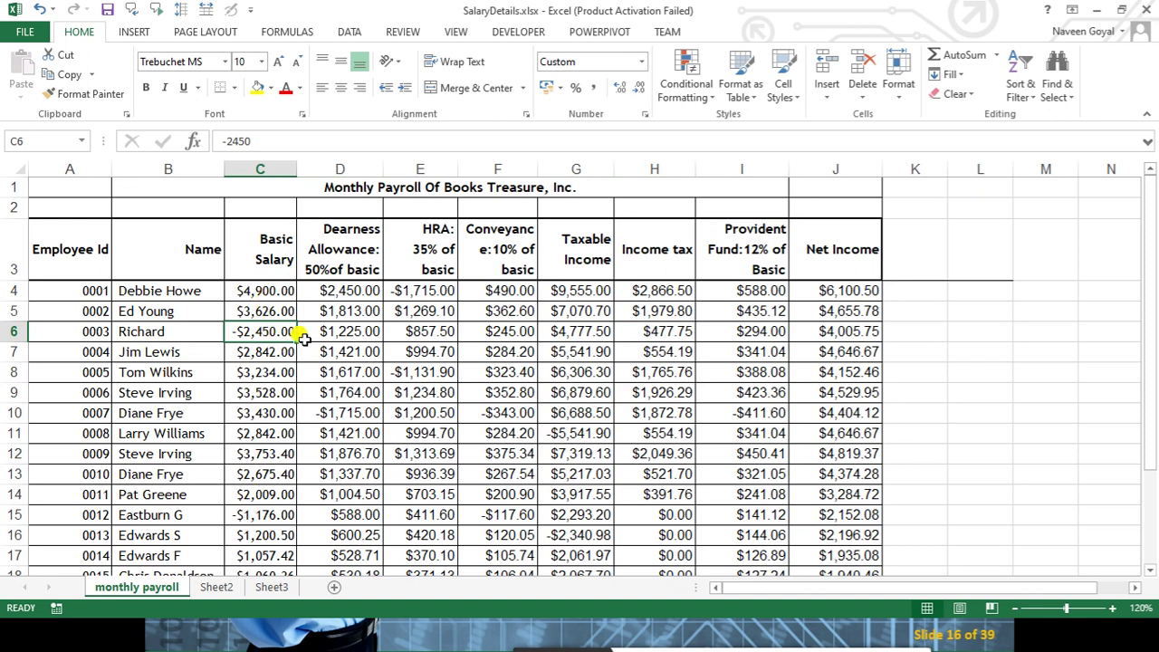
click(434, 288)
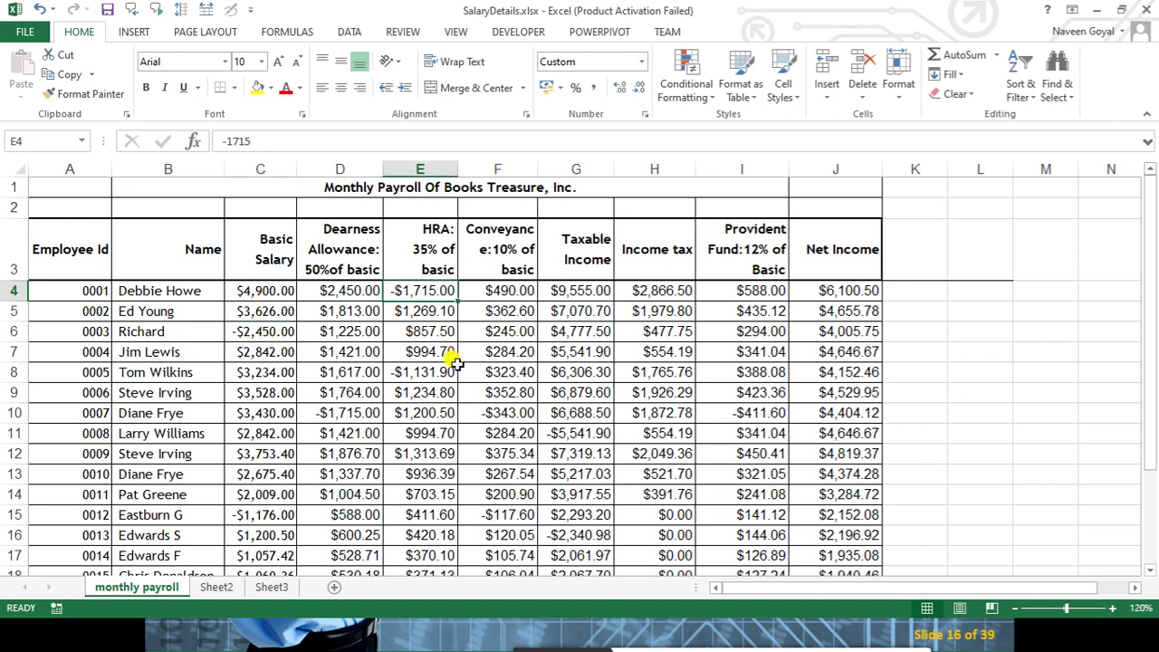
scroll(788, 408, down, 2)
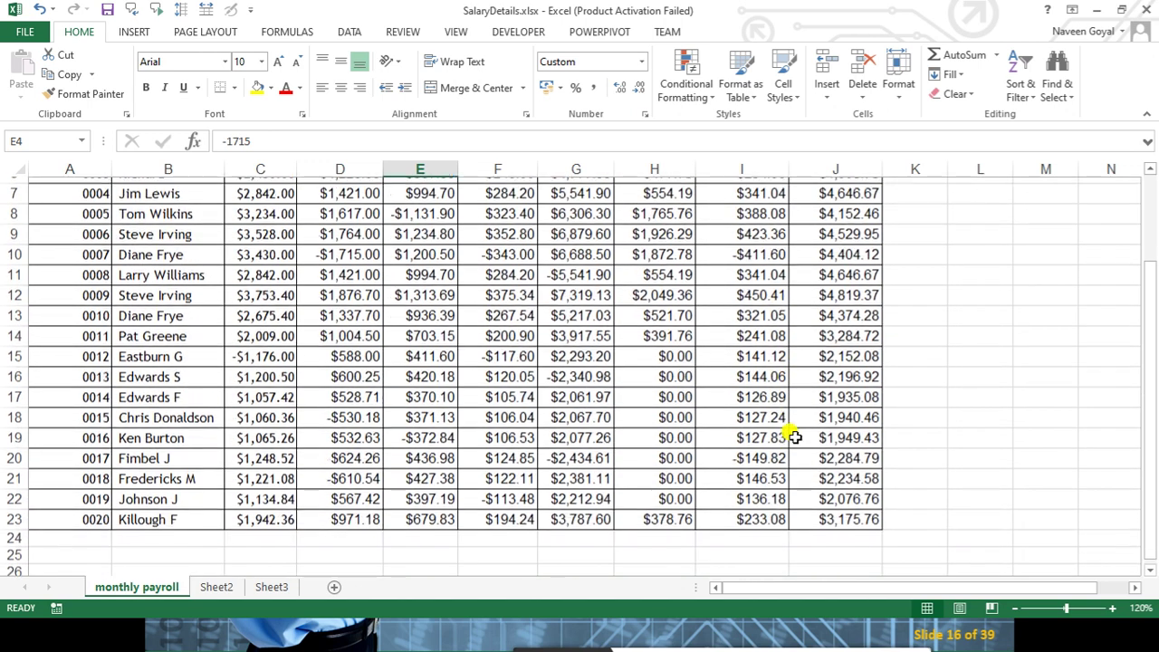
scroll(700, 461, up, 1)
scroll(788, 398, up, 1)
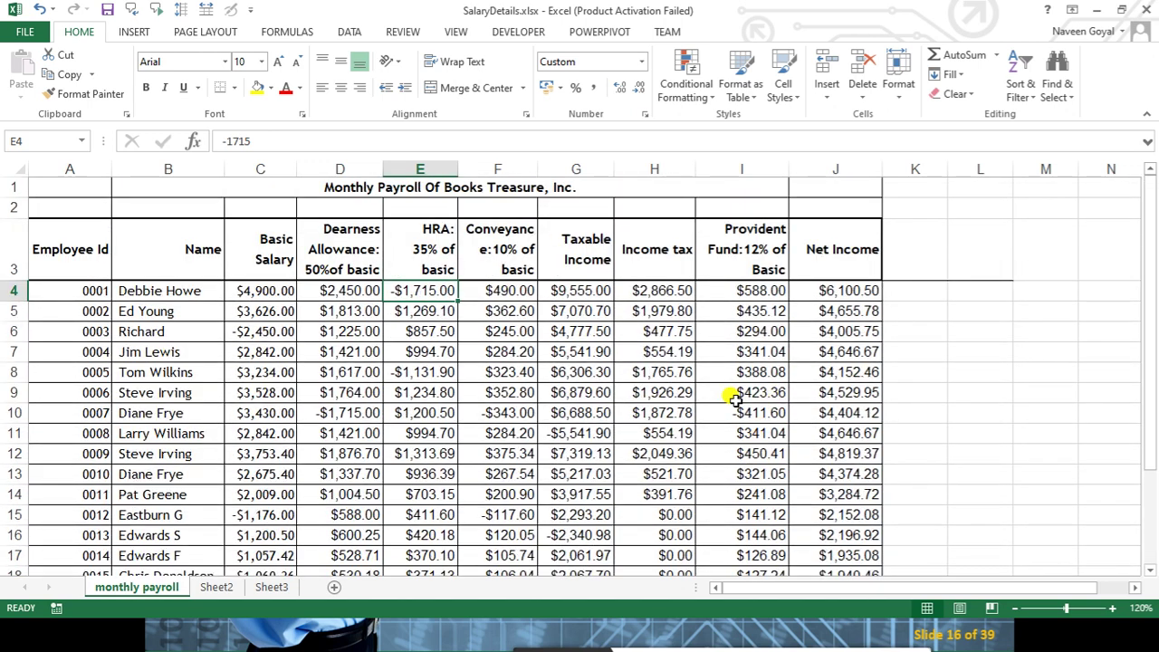
click(753, 412)
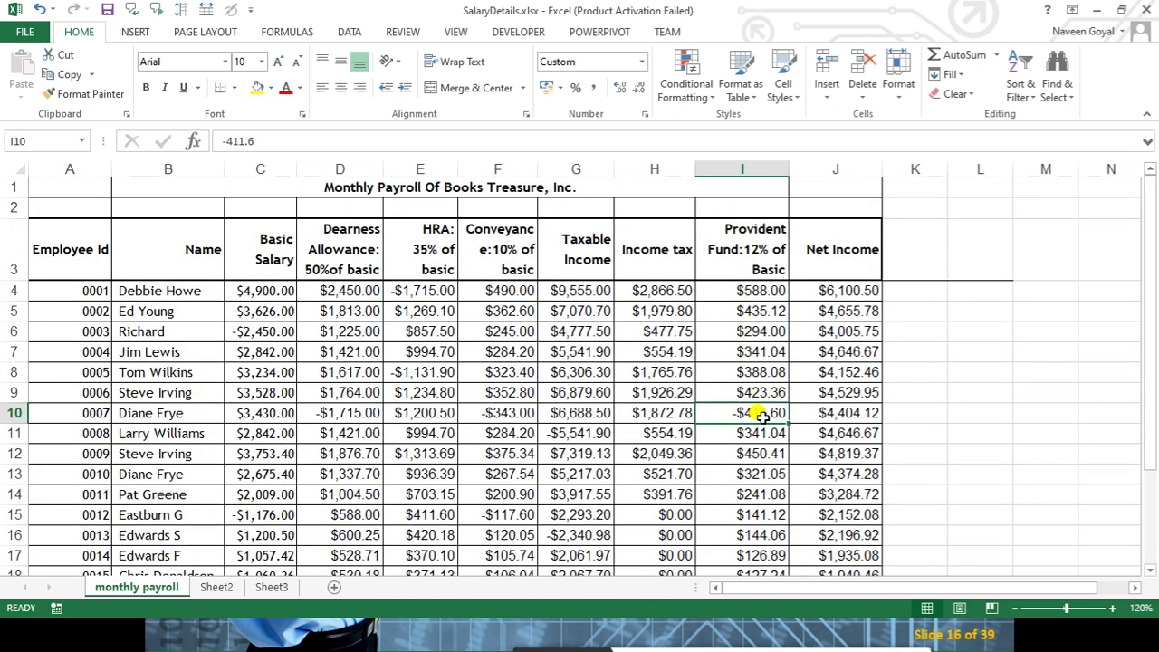
scroll(686, 363, down, 1)
scroll(686, 362, up, 1)
click(485, 394)
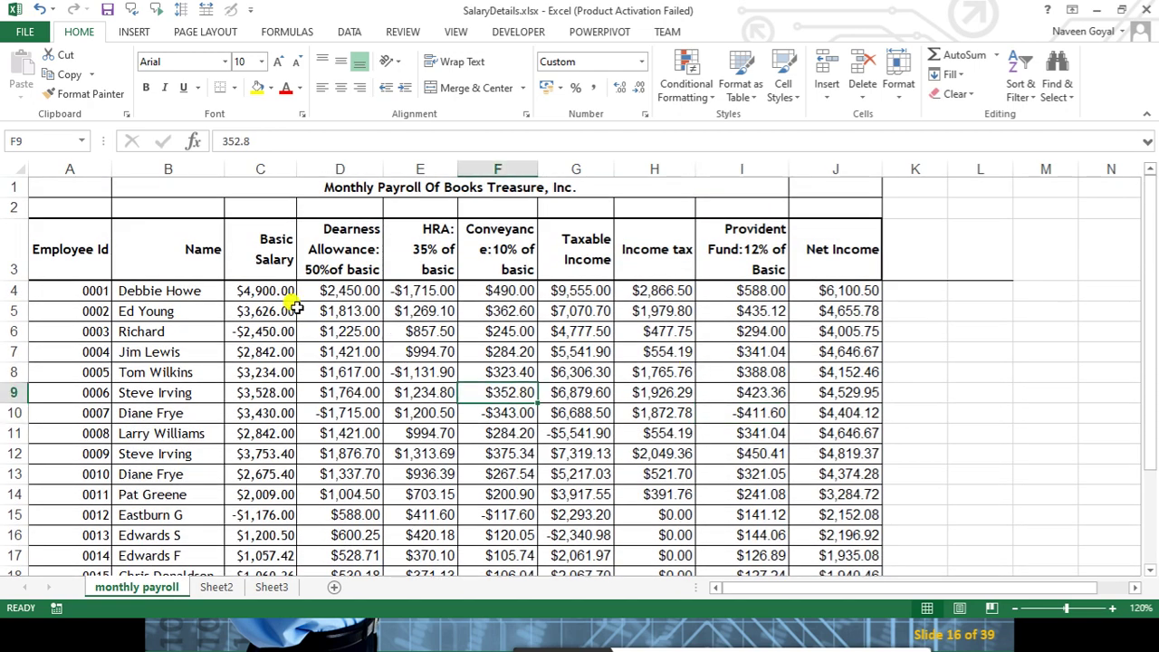
click(268, 288)
scroll(472, 312, down, 1)
scroll(469, 306, up, 1)
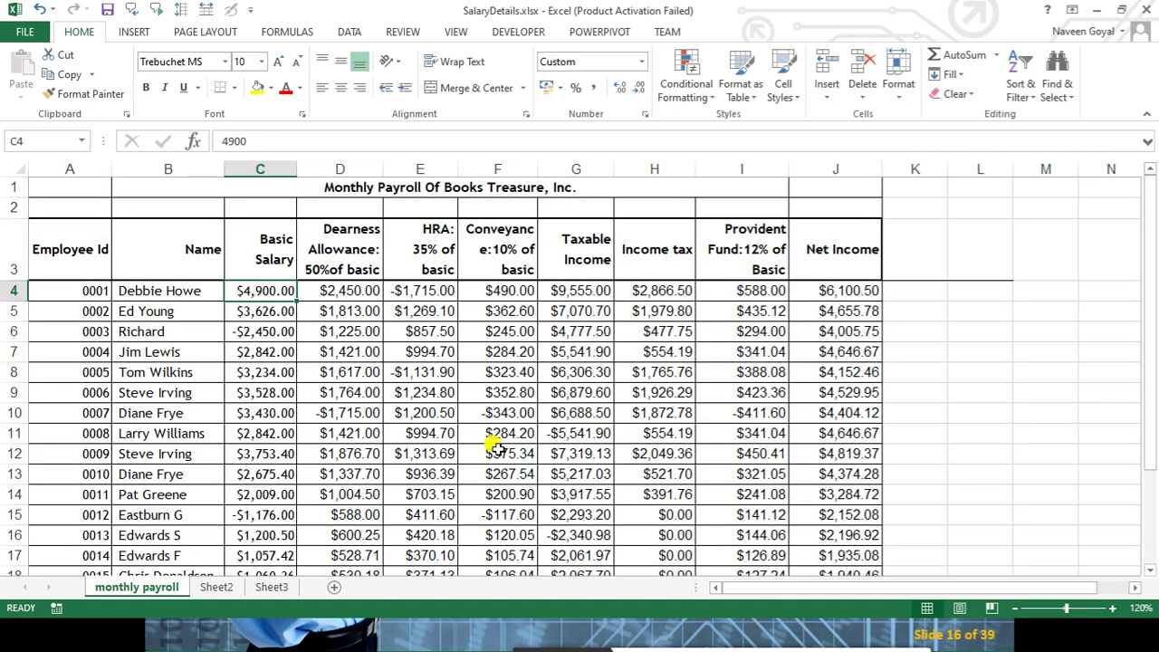
Select payroll amounts C4:J23 (Basic Salary to Net Income) and bring up Data Validation
key(shift+Right)
key(shift+Right)
key(shift+Right)
key(shift+Right)
key(shift+Right)
key(shift+Right)
key(shift+Right)
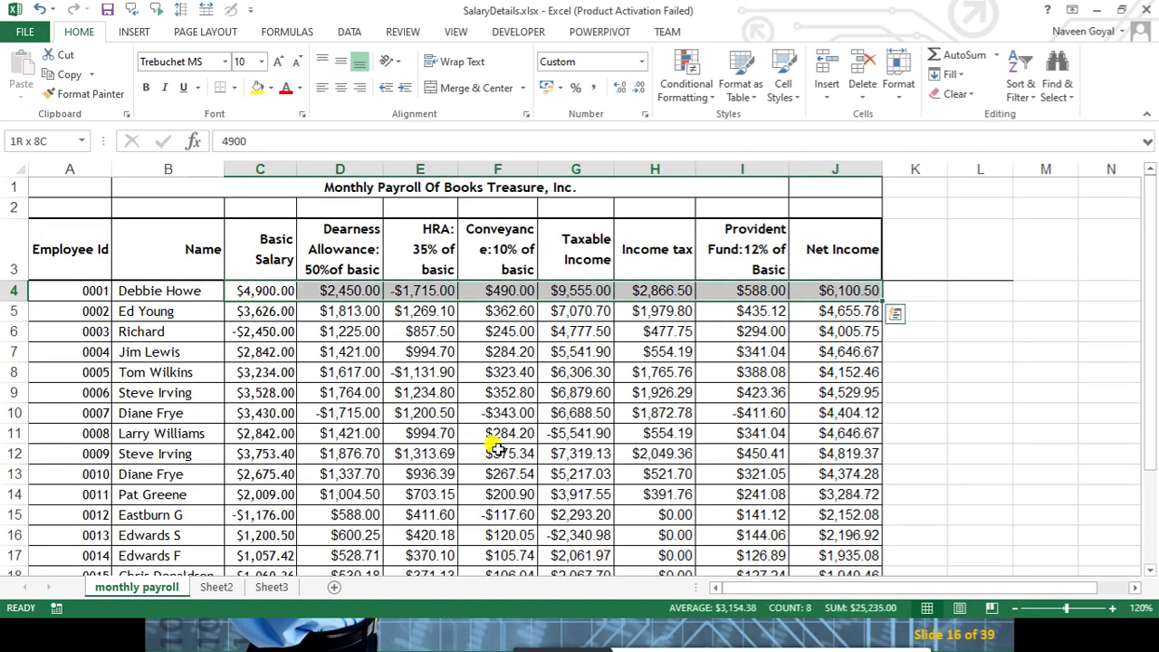
key(shift+Down)
key(shift+Down)
key(shift+Down)
key(shift+Down)
key(shift+Down)
key(shift+Down)
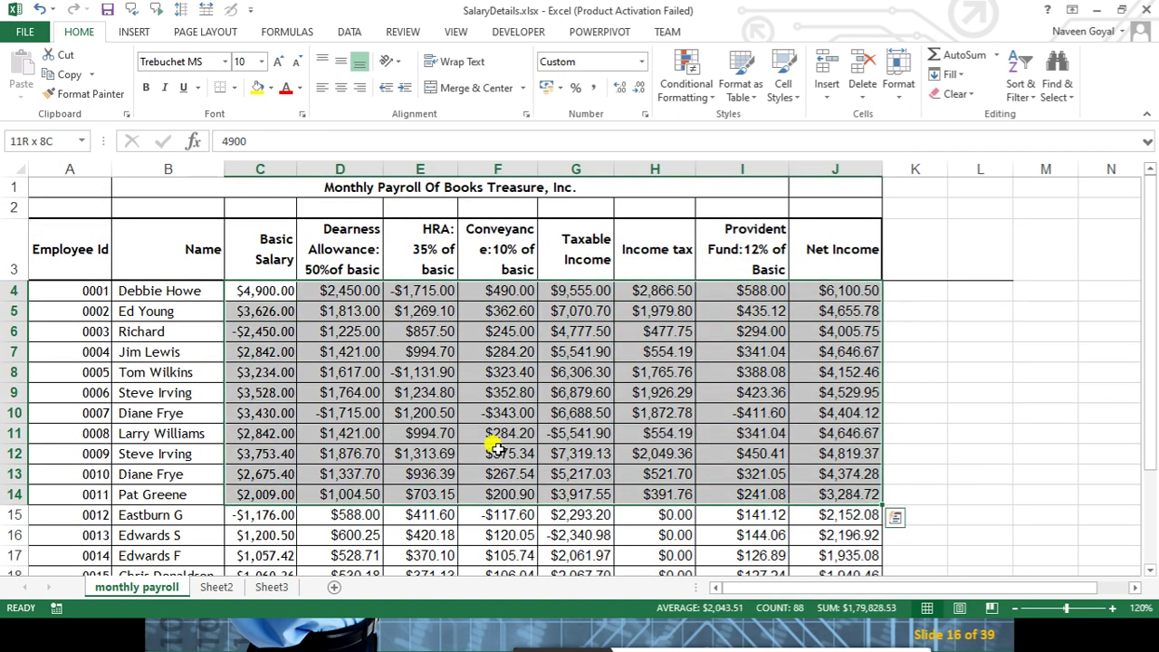
key(shift+Down)
key(shift+Down)
key(shift+Down)
key(shift+Down)
key(shift+Down)
key(shift+Down)
key(shift+Down)
key(shift+Down)
key(shift+Down)
key(shift+Down)
key(shift+Down)
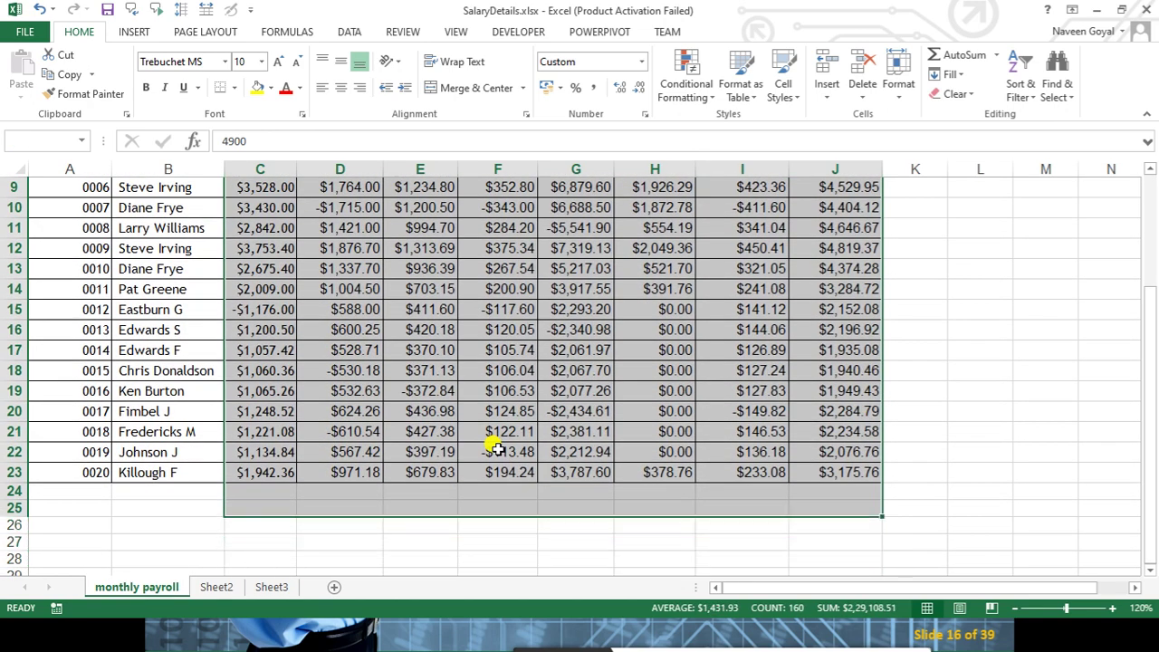
key(shift+Up)
key(shift+Up)
scroll(503, 435, up, 1)
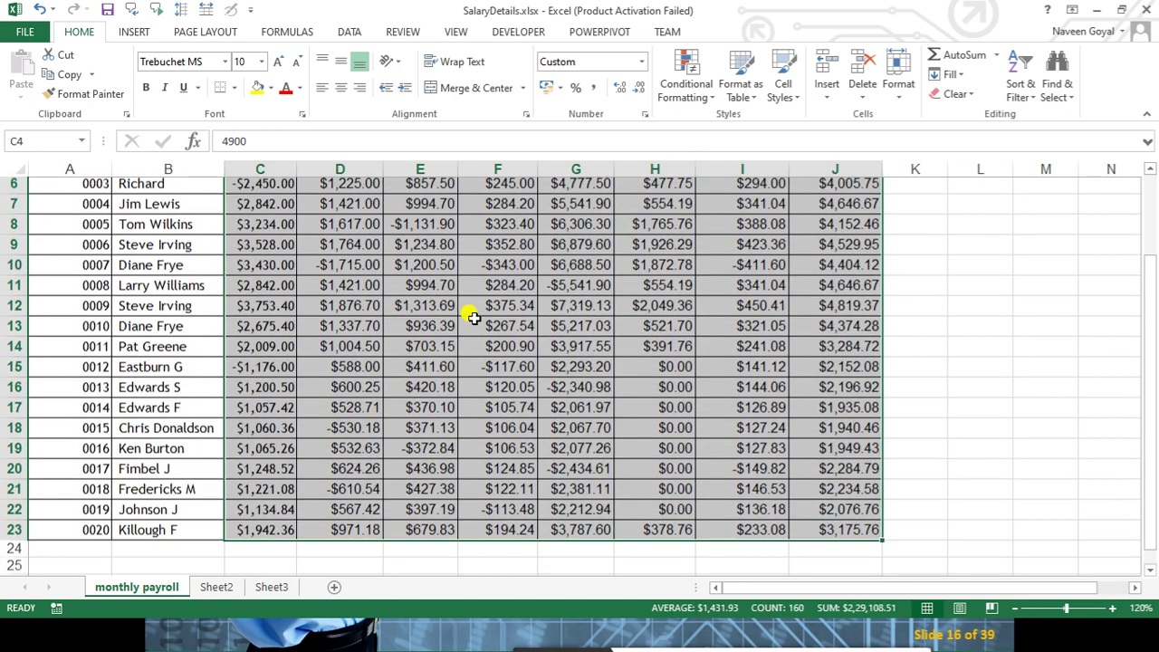
scroll(535, 345, up, 2)
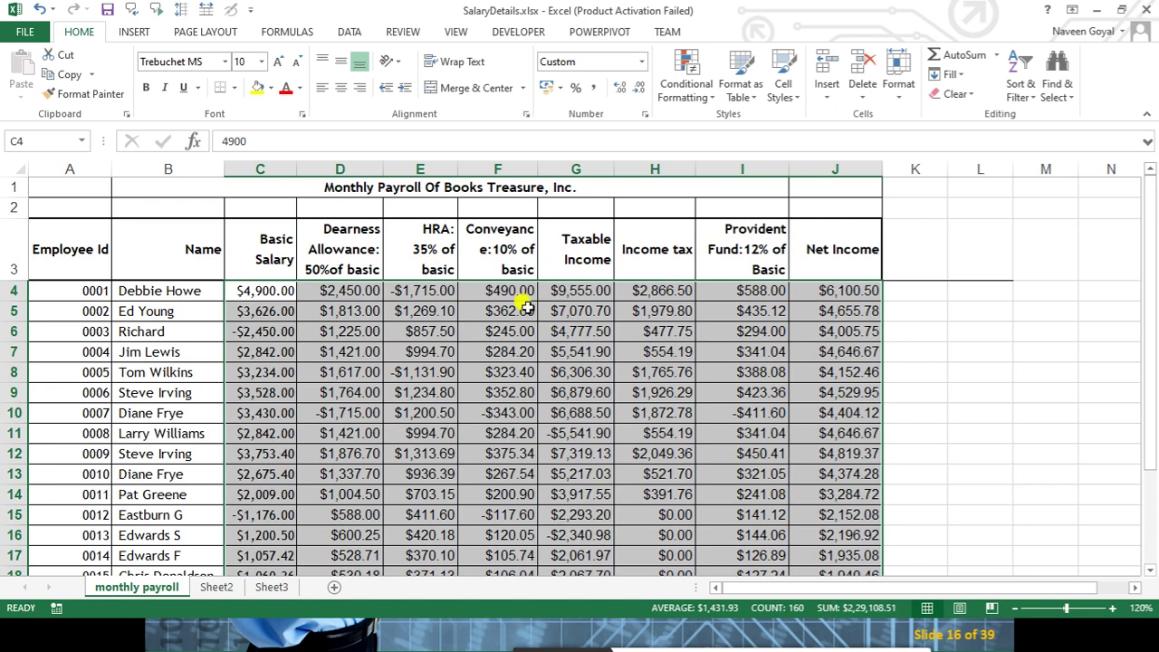
click(350, 32)
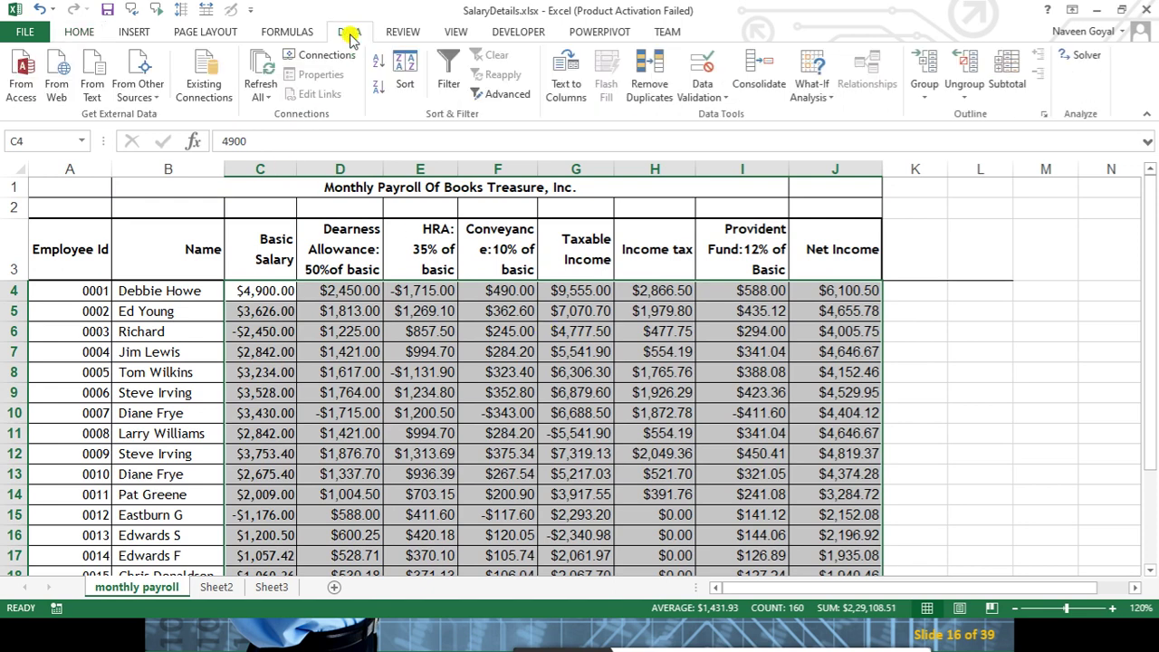
click(703, 69)
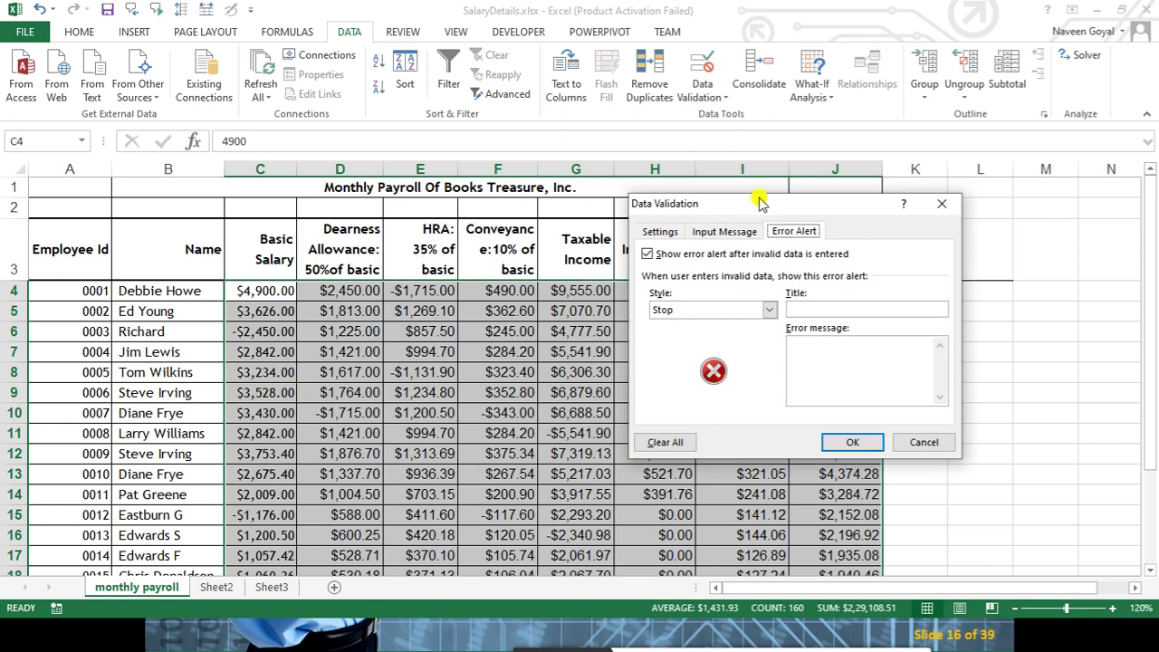
Restrict C4:J23 to decimal values greater than or equal to 0
drag(758, 201, 908, 170)
click(820, 203)
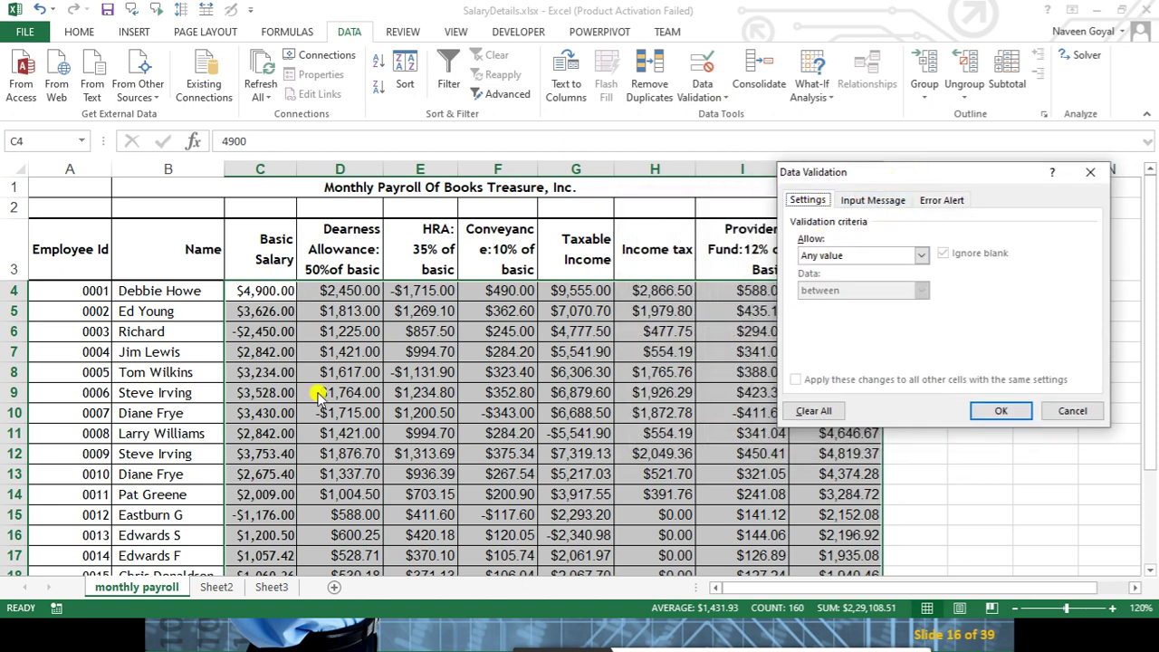
click(921, 255)
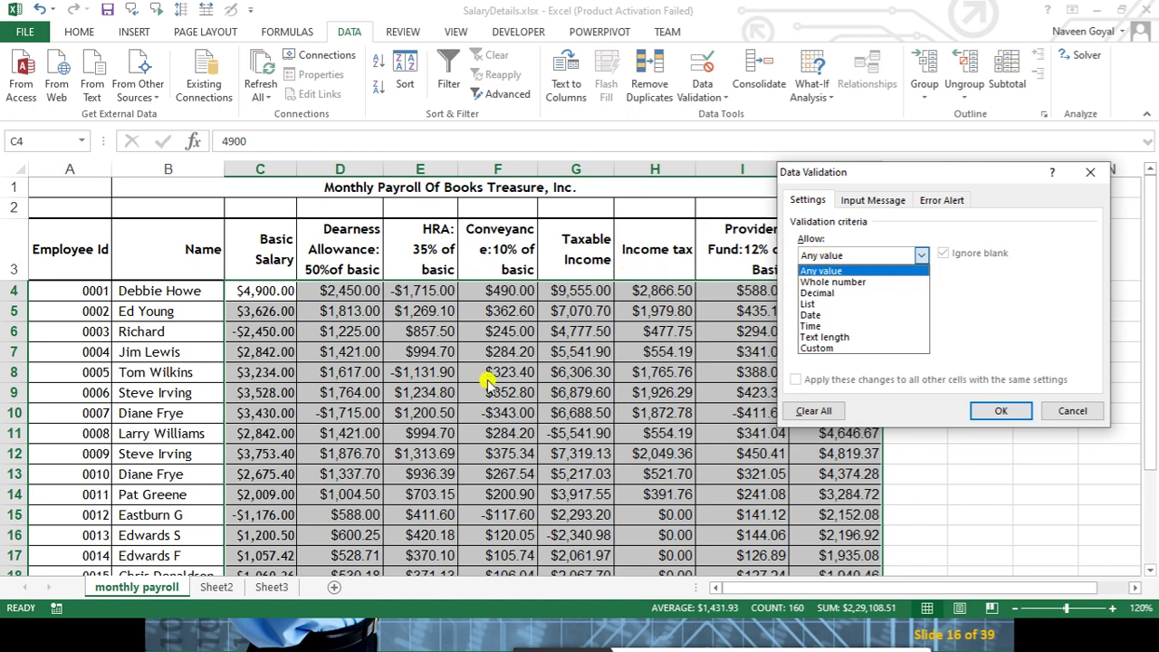
click(831, 293)
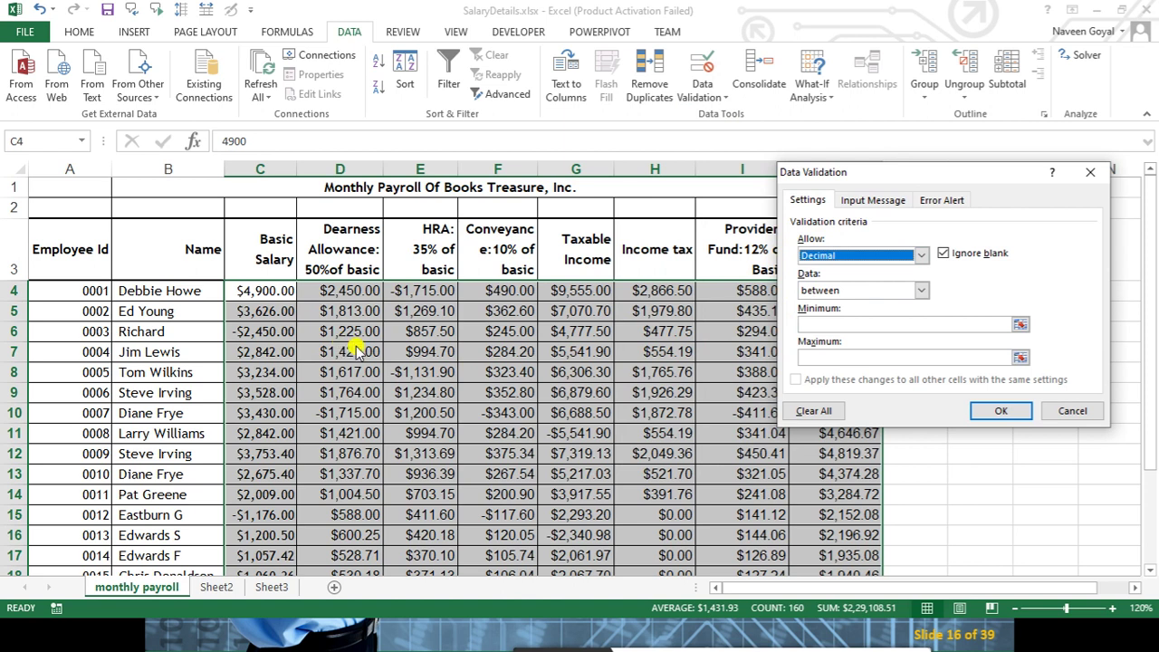
click(856, 290)
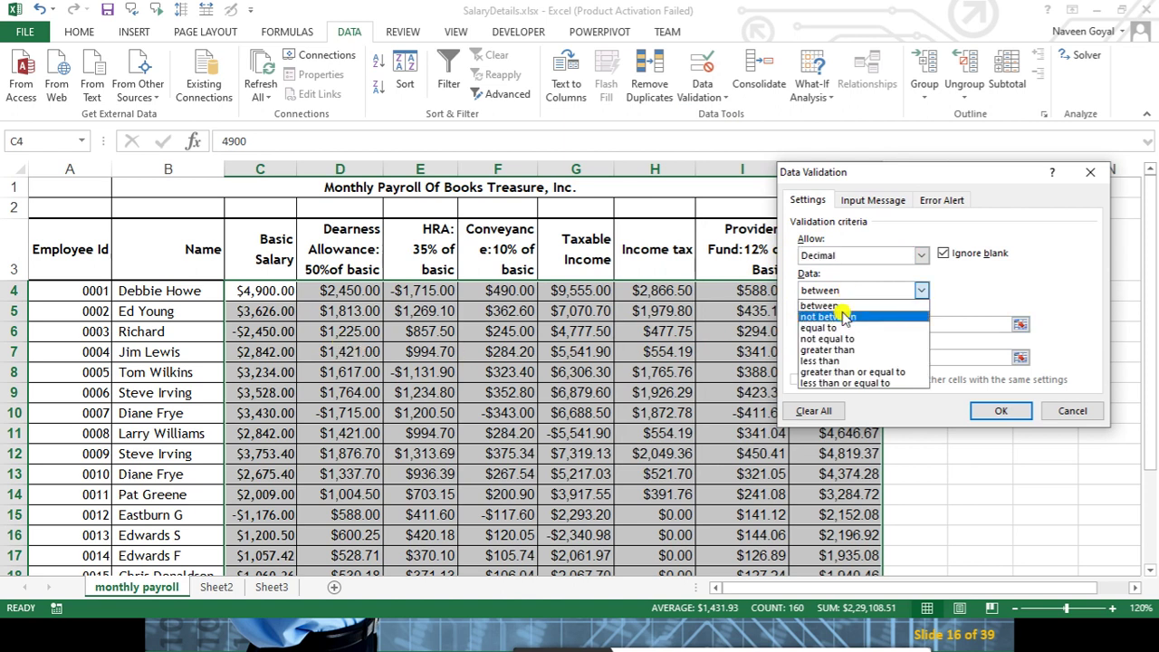
click(824, 367)
click(813, 326)
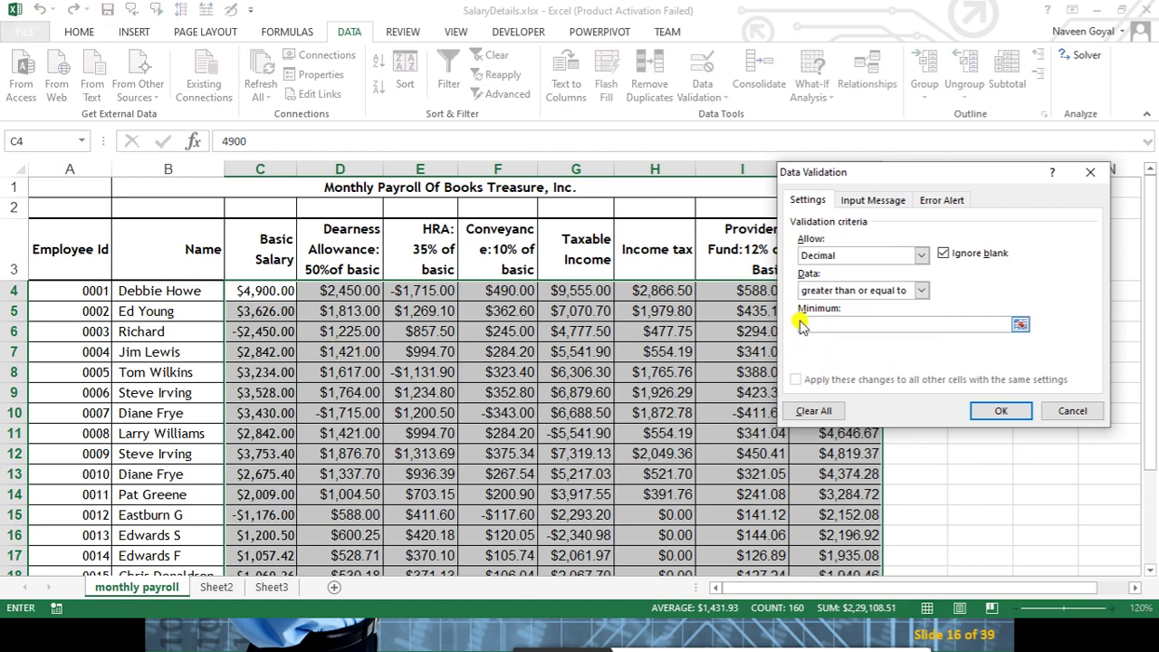
text(0)
click(1000, 410)
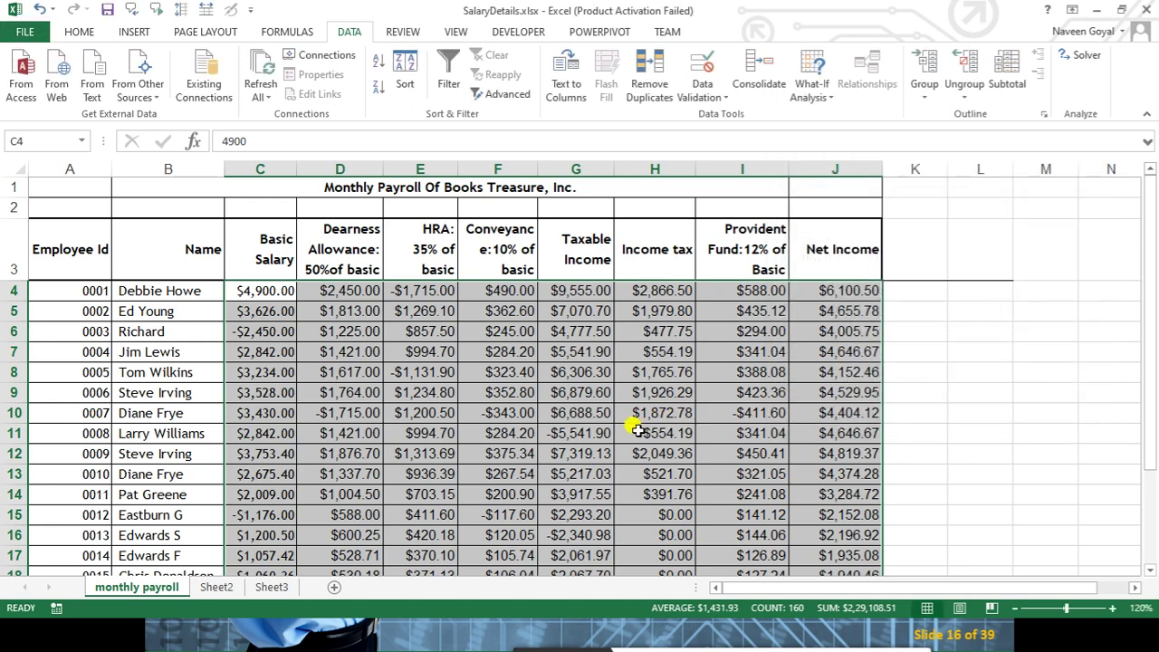
Circle the negative payroll amounts in red as invalid data
scroll(522, 385, down, 1)
scroll(523, 390, up, 1)
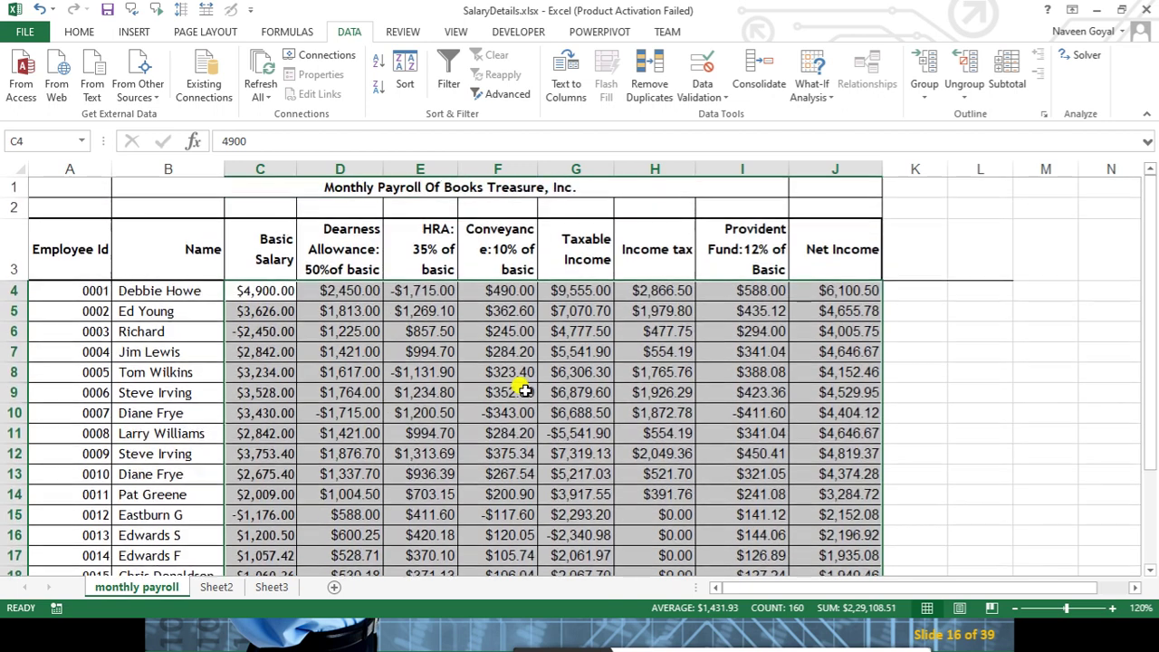
click(720, 97)
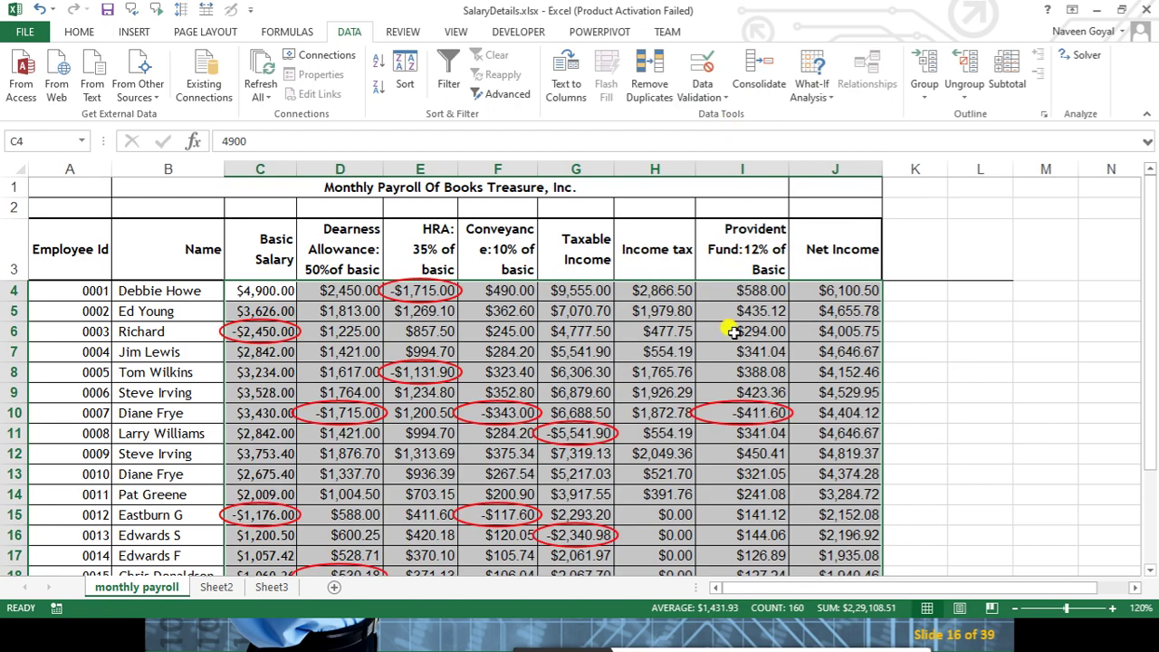
scroll(706, 333, down, 2)
scroll(625, 380, down, 1)
scroll(580, 421, up, 1)
scroll(543, 398, up, 2)
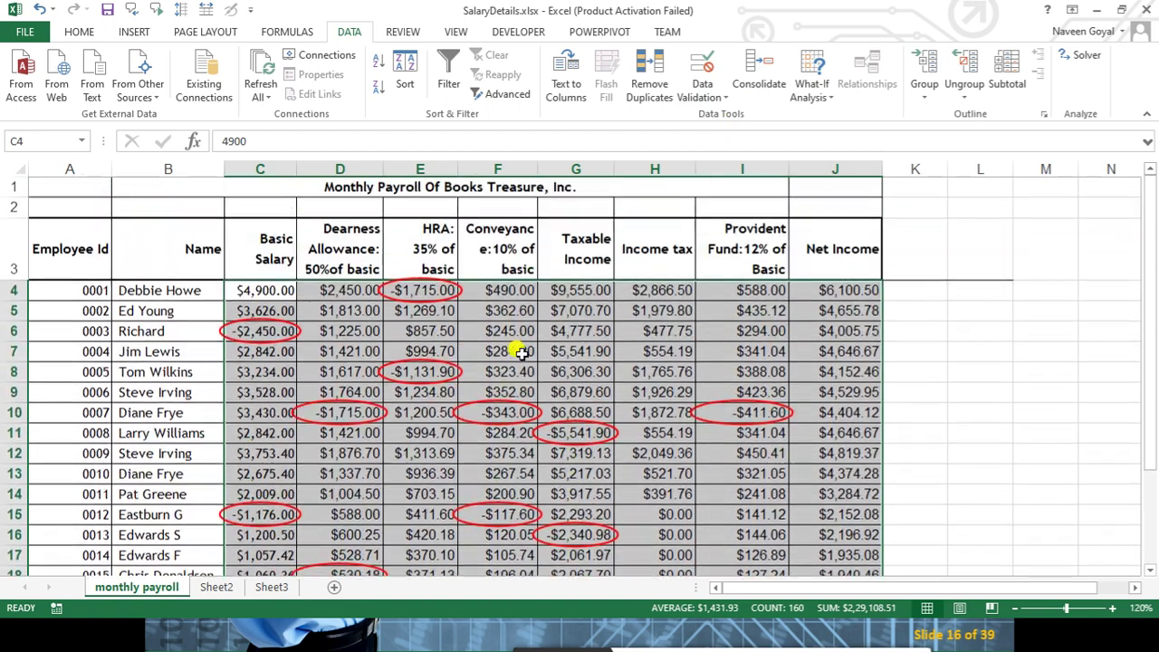
scroll(344, 371, down, 1)
scroll(398, 331, down, 1)
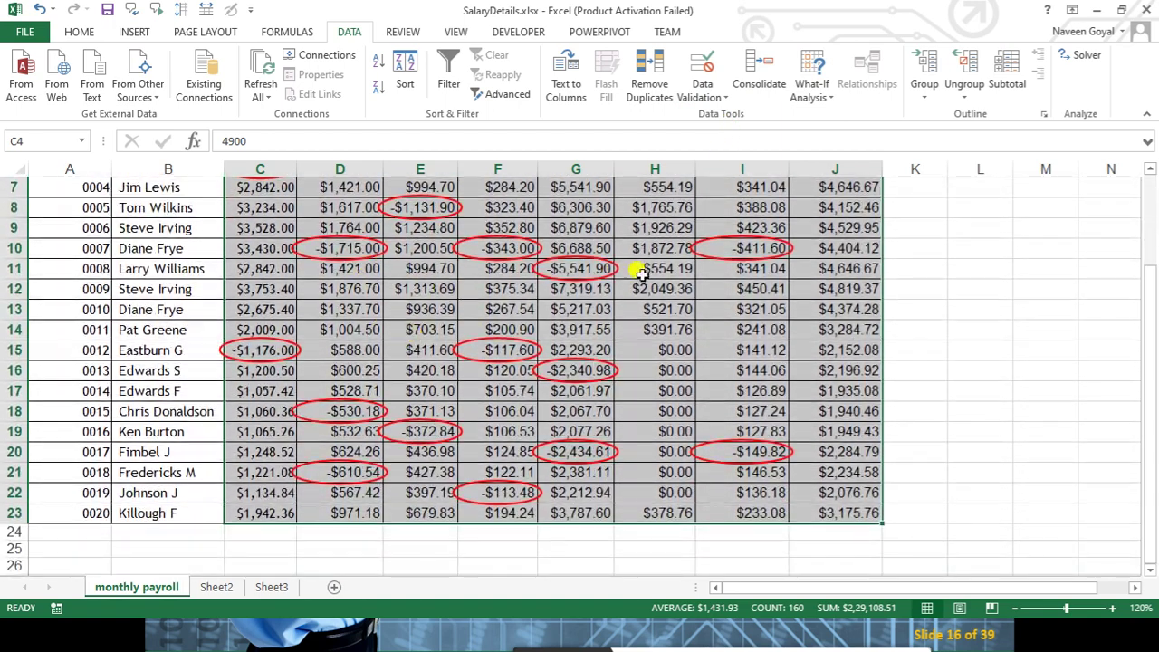
click(650, 367)
scroll(652, 380, up, 1)
scroll(659, 387, up, 1)
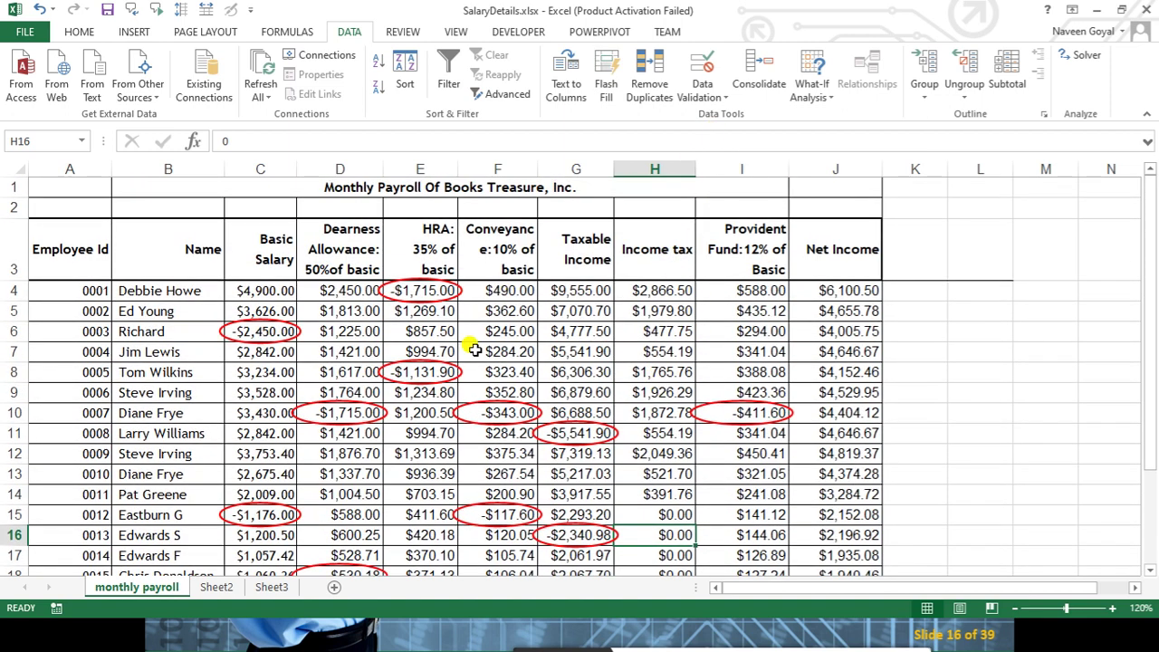
Clear the red validation circles and switch to the Google Meet call
click(712, 92)
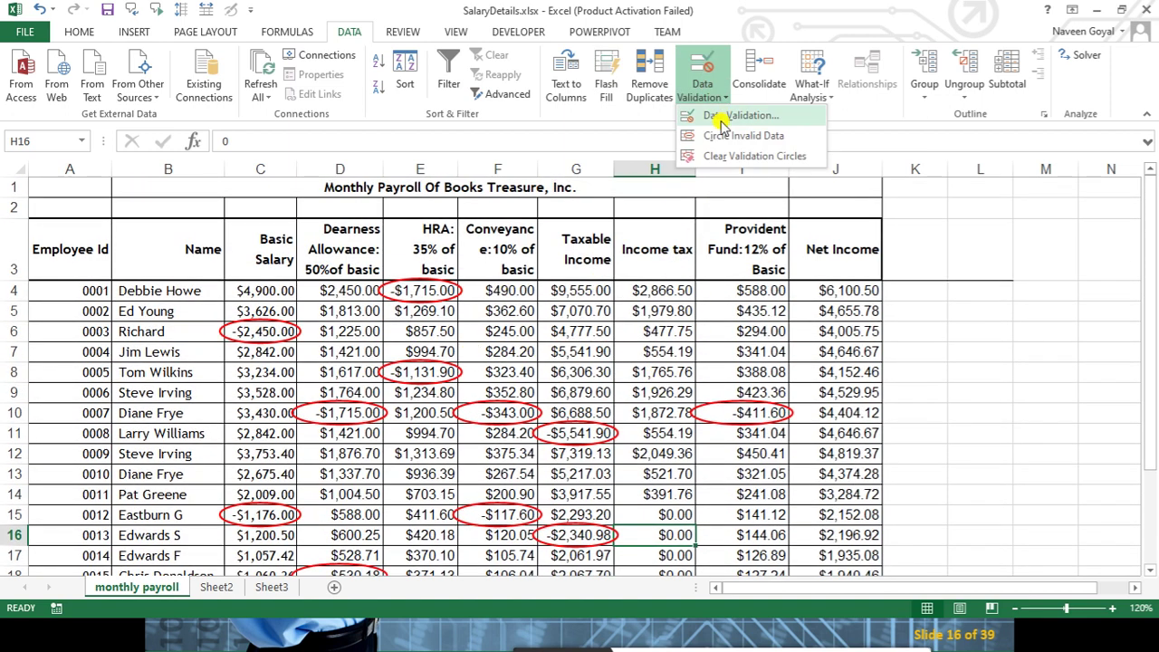
click(770, 157)
click(812, 344)
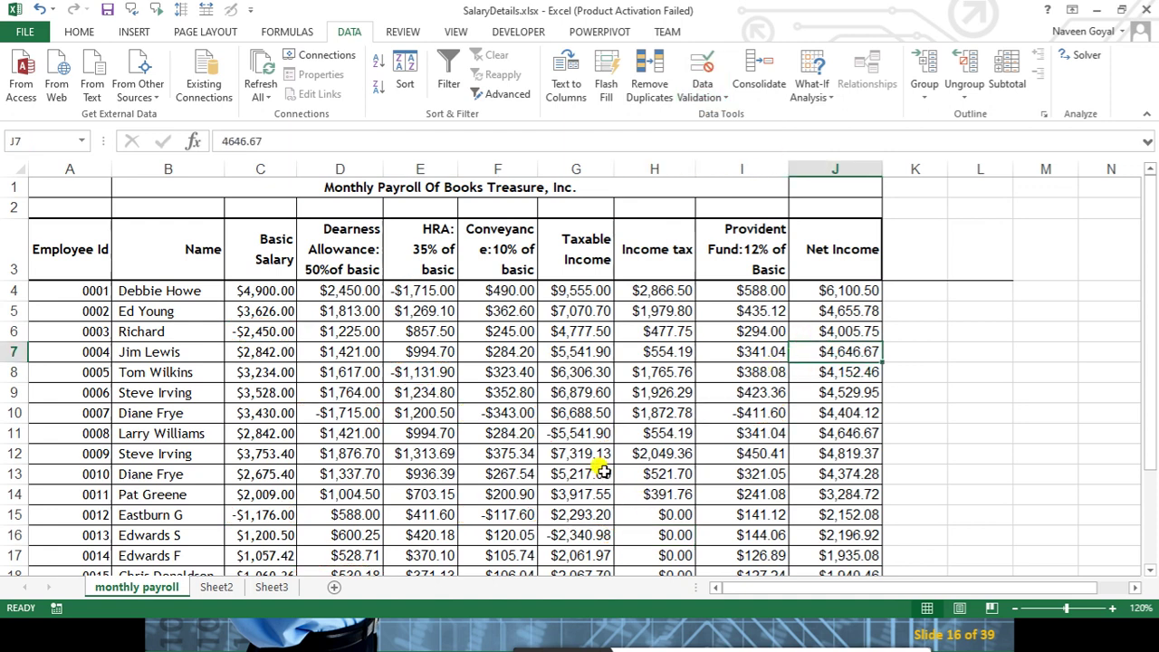
key(alt+Tab)
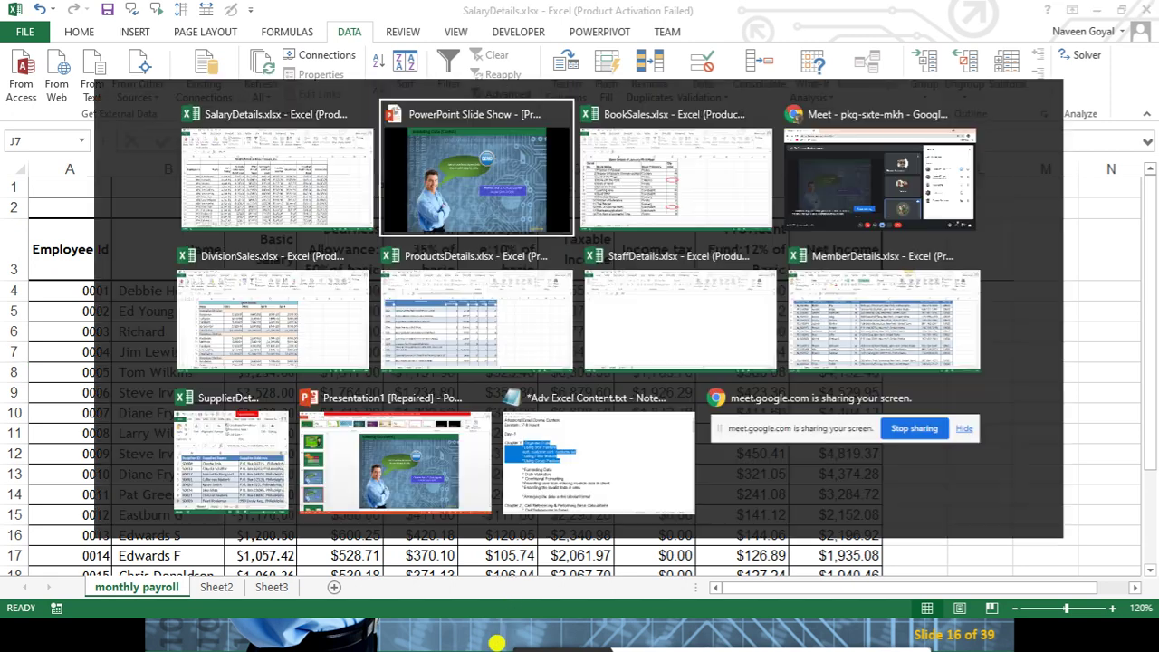
key(Tab)
key(Tab)
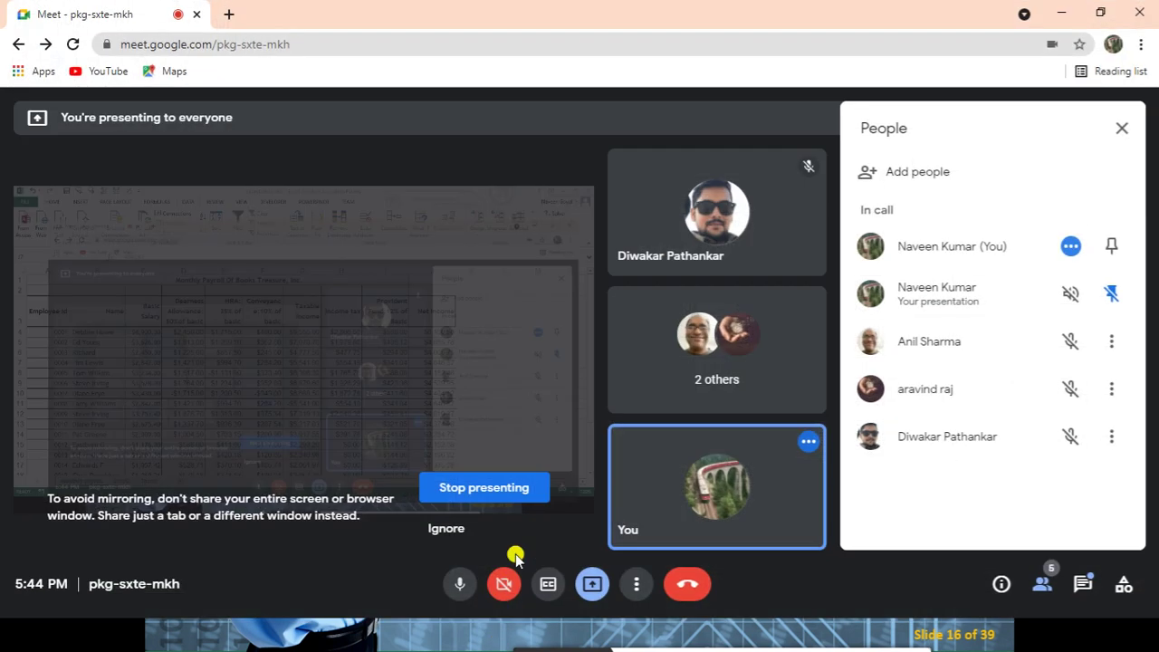
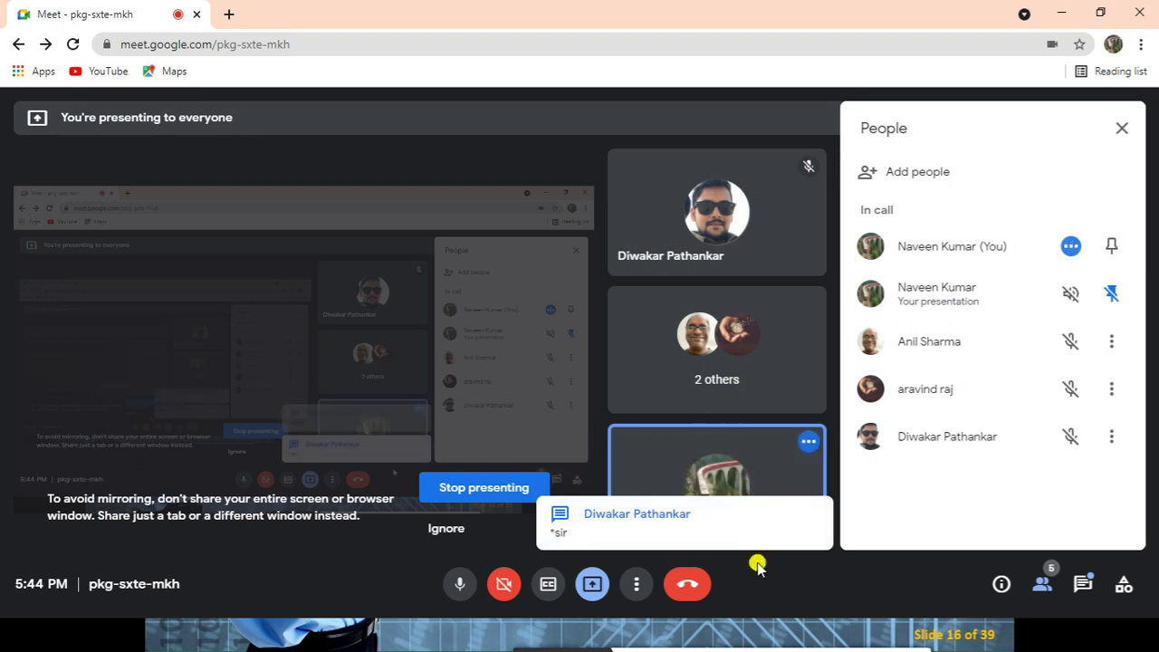
Switch from the Google Meet window back to the running PowerPoint slideshow
key(alt+Tab)
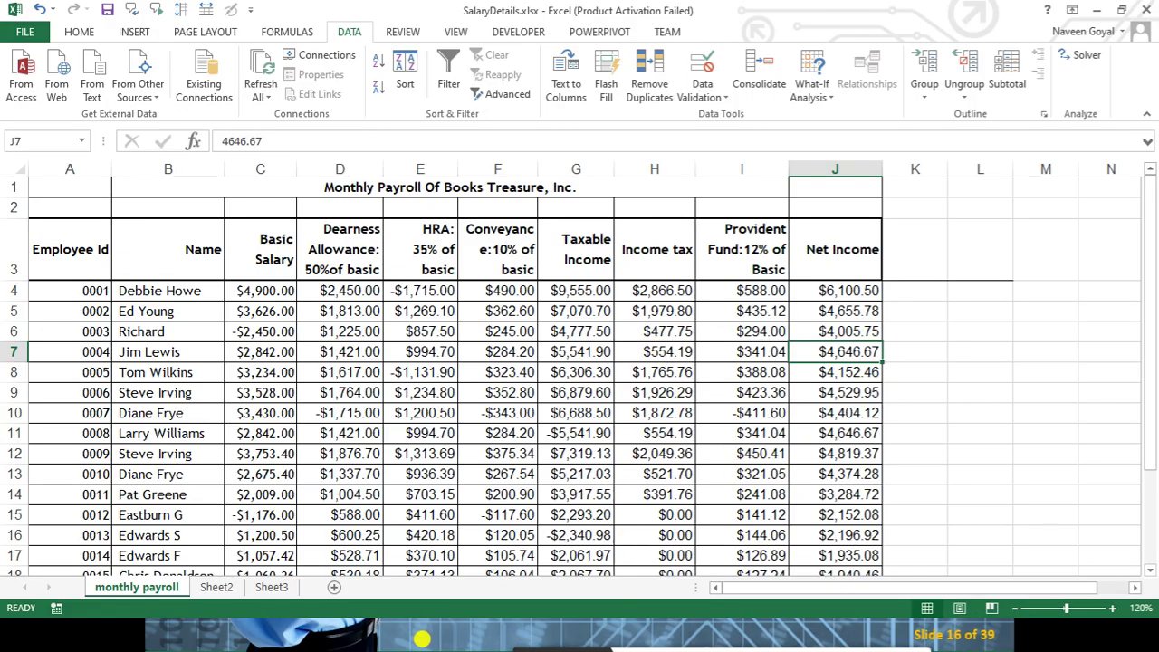
click(422, 637)
Present the Formatting Data slides up to slide 19, Applying Conditional Formatting, then show the desktop
click(534, 480)
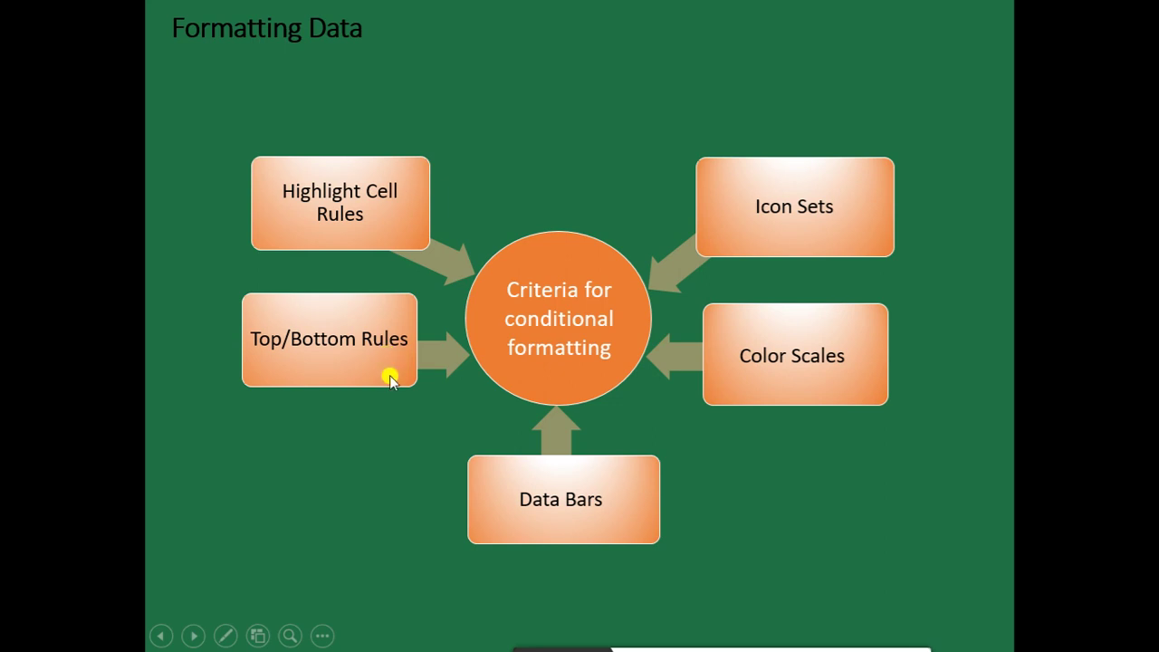
click(535, 319)
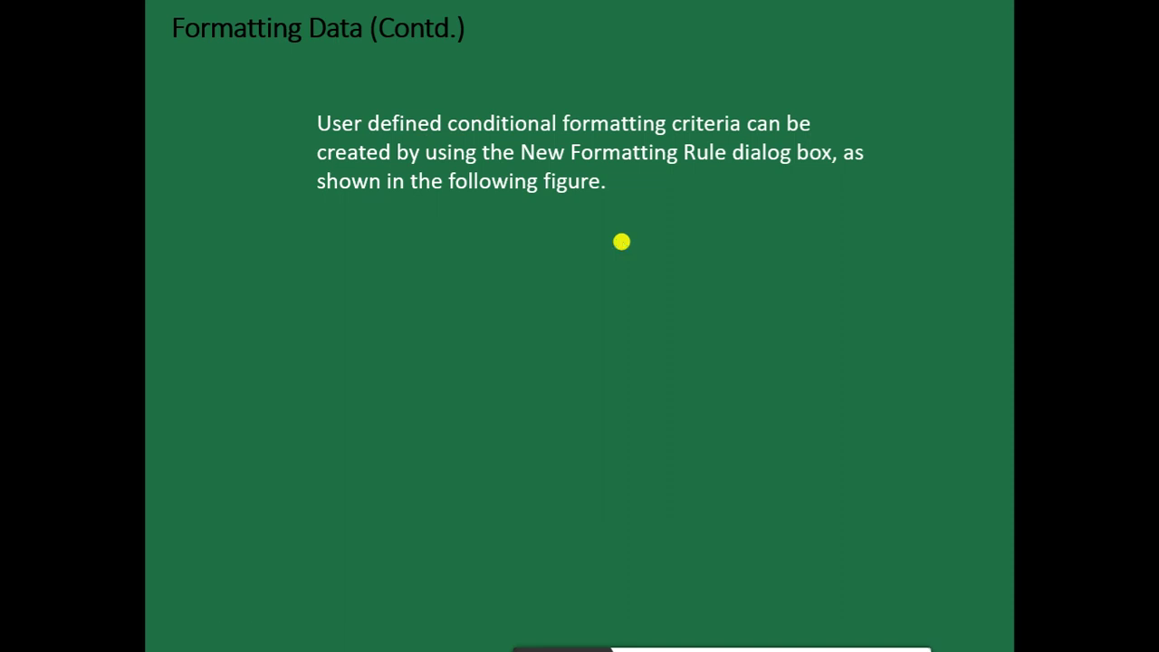
click(622, 241)
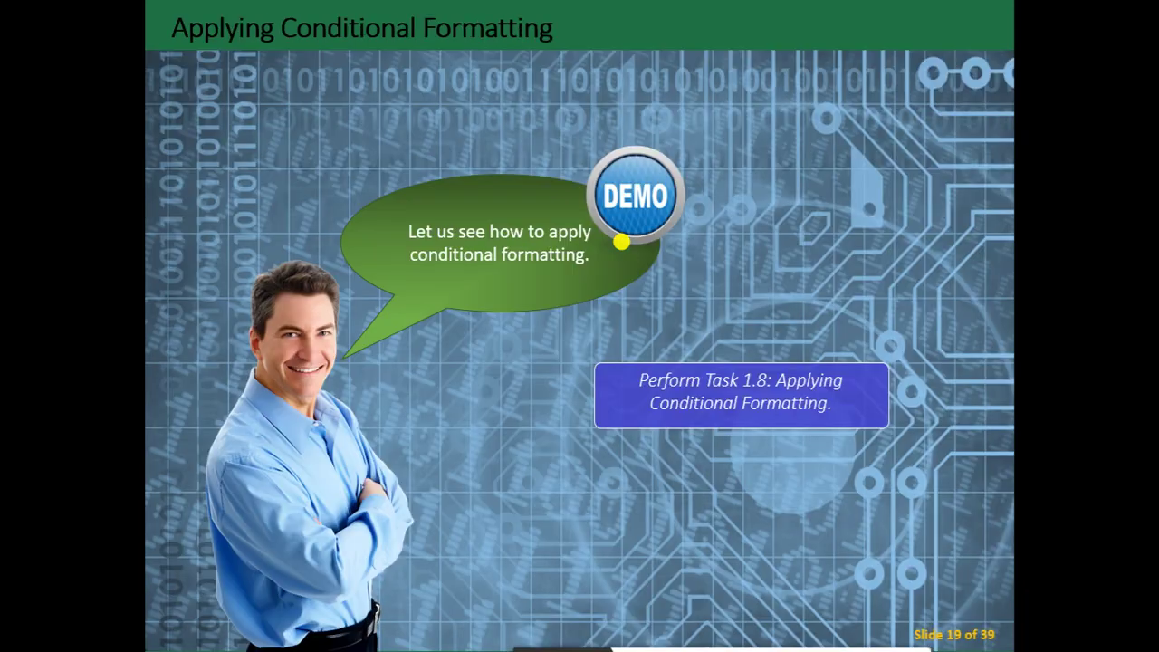
key(Left)
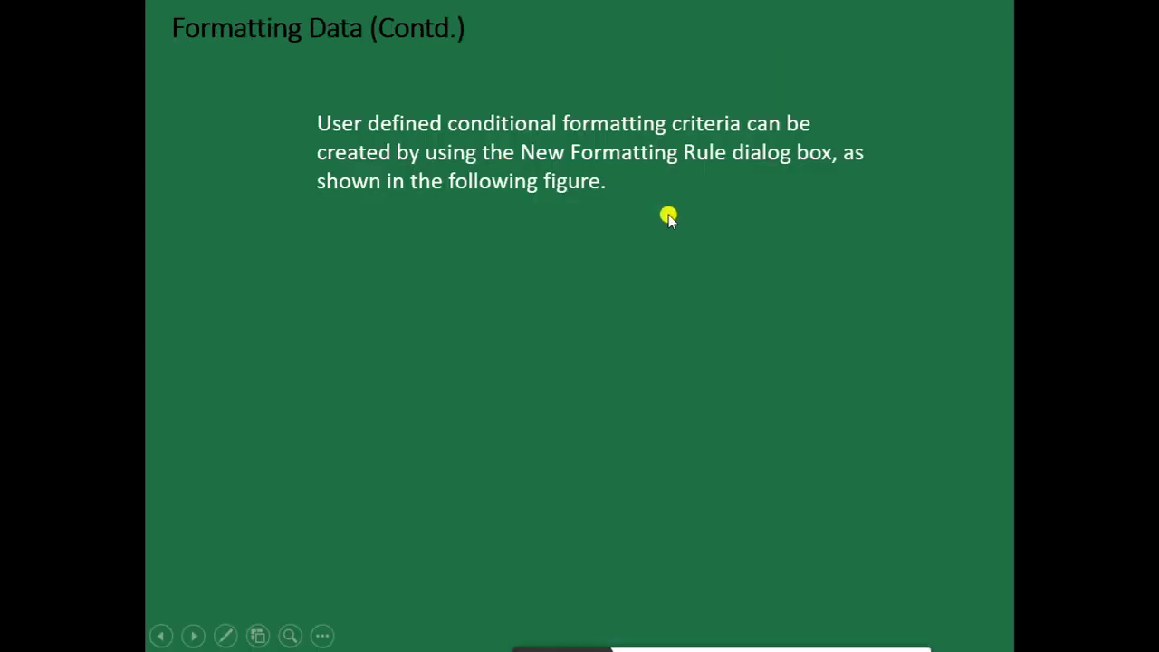
key(Left)
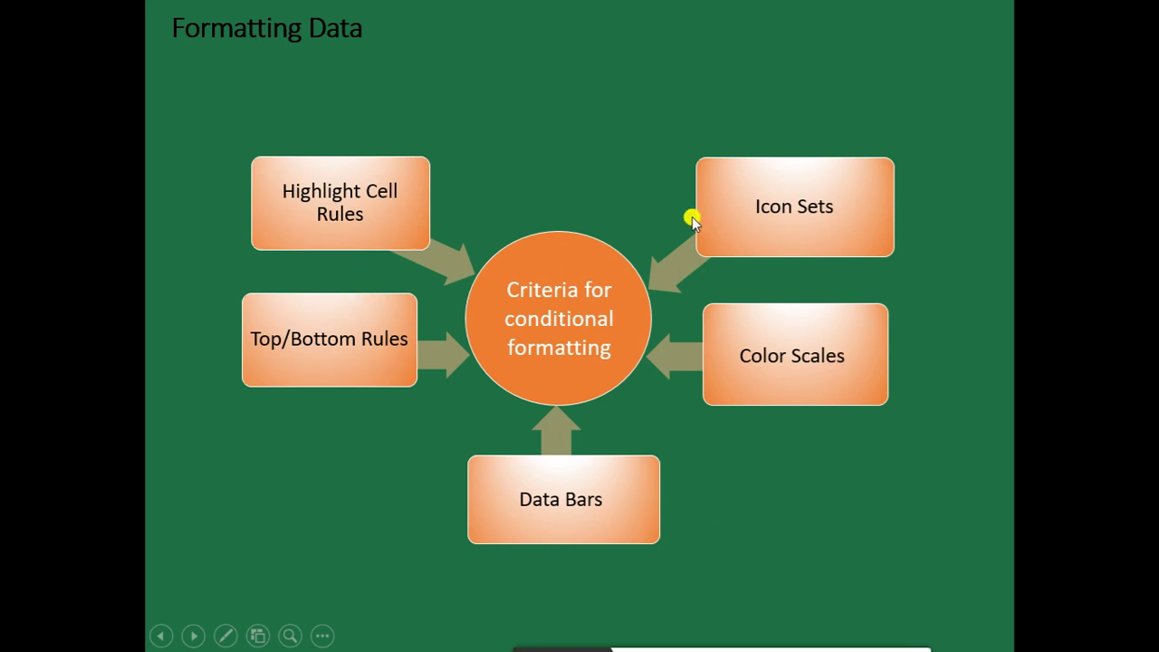
key(Right)
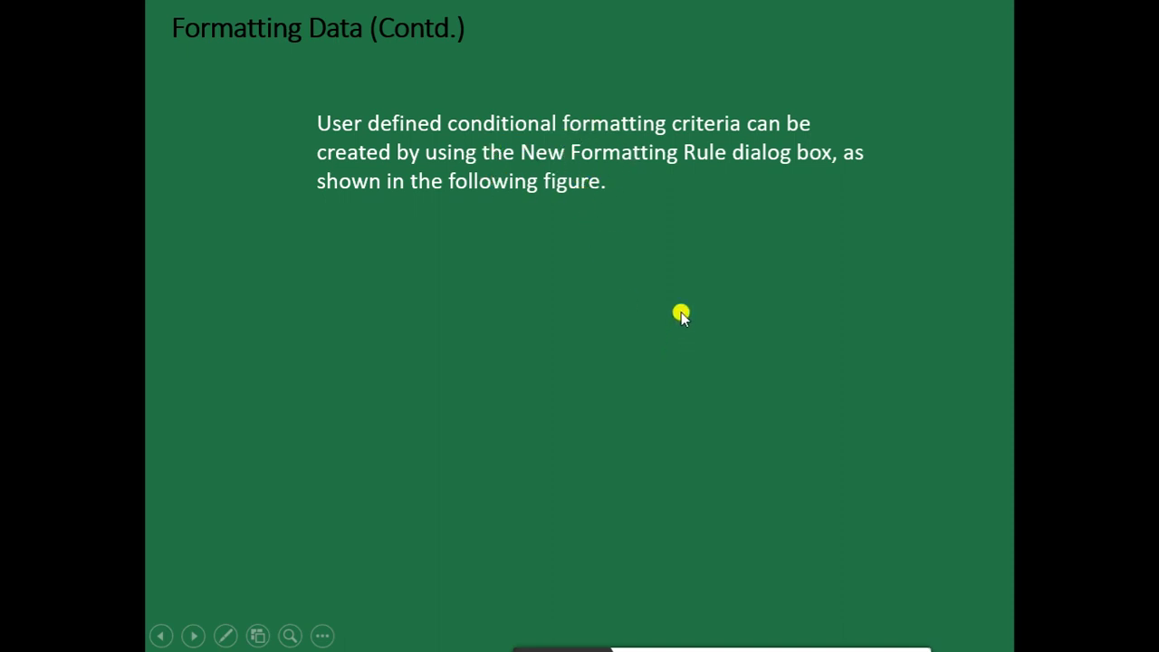
key(Left)
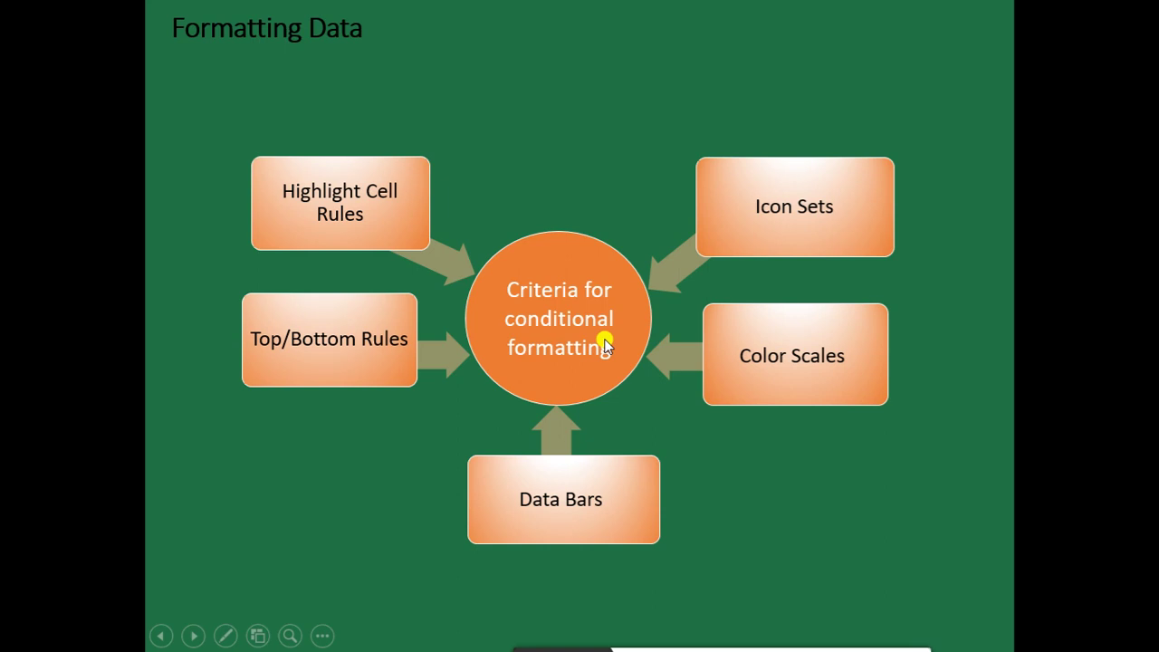
key(Right)
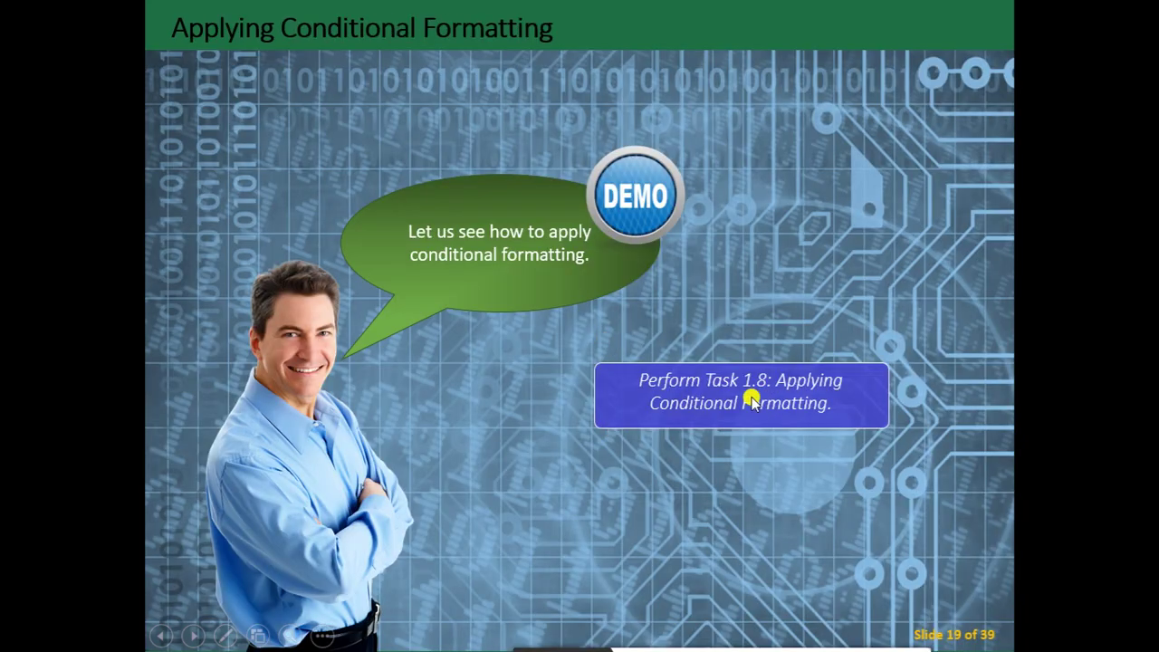
key(super+d)
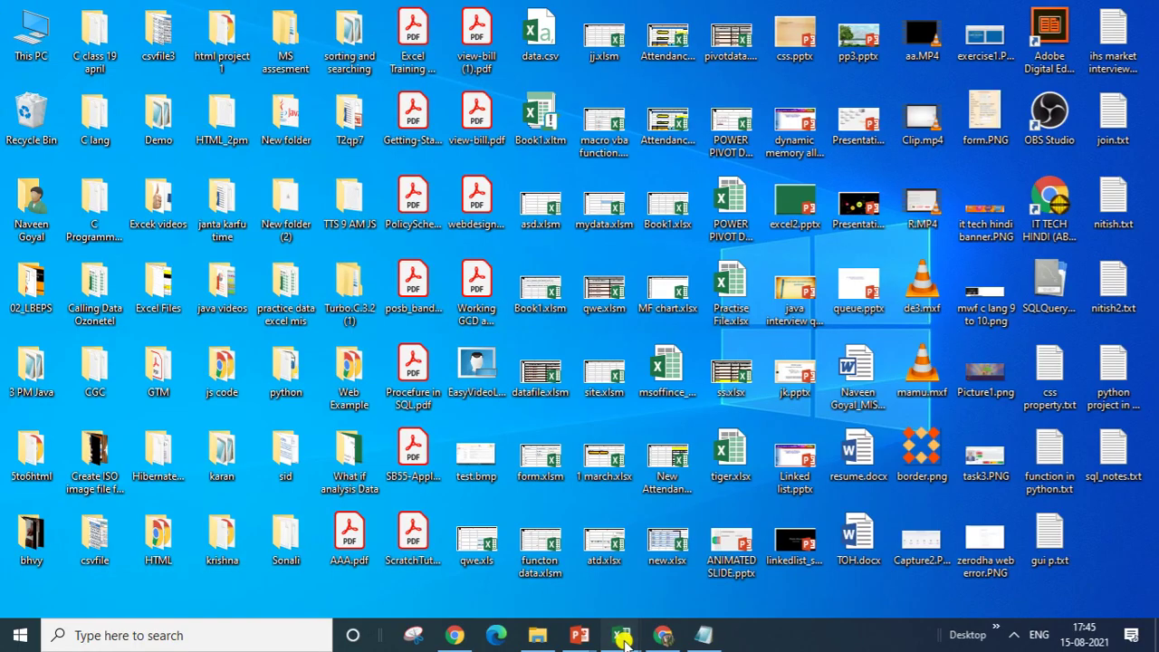
Open FirstQtrSales.xlsx from the Excel taskbar and zoom in on the sales sheet
click(621, 637)
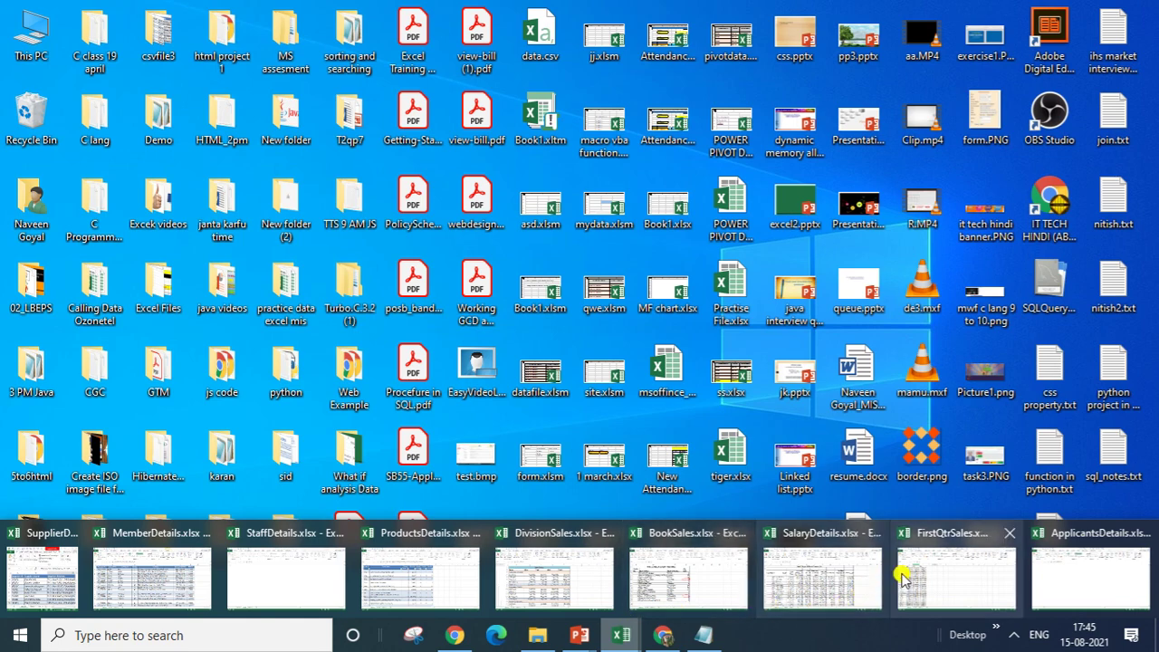
click(951, 577)
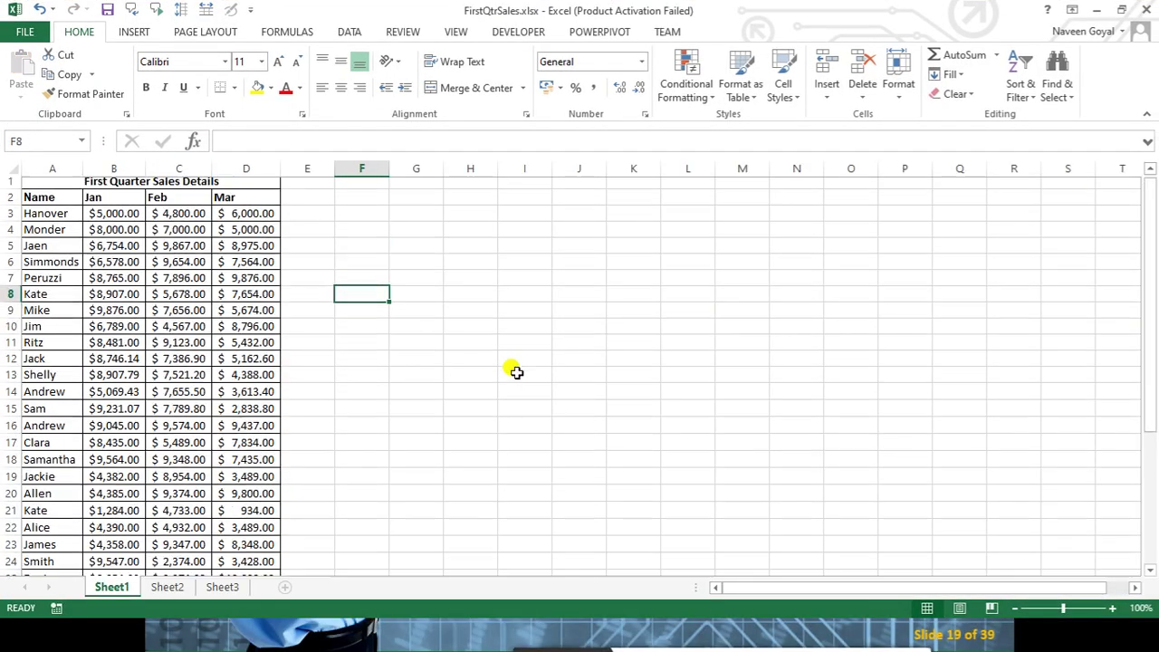
click(1112, 609)
click(1112, 608)
click(1113, 609)
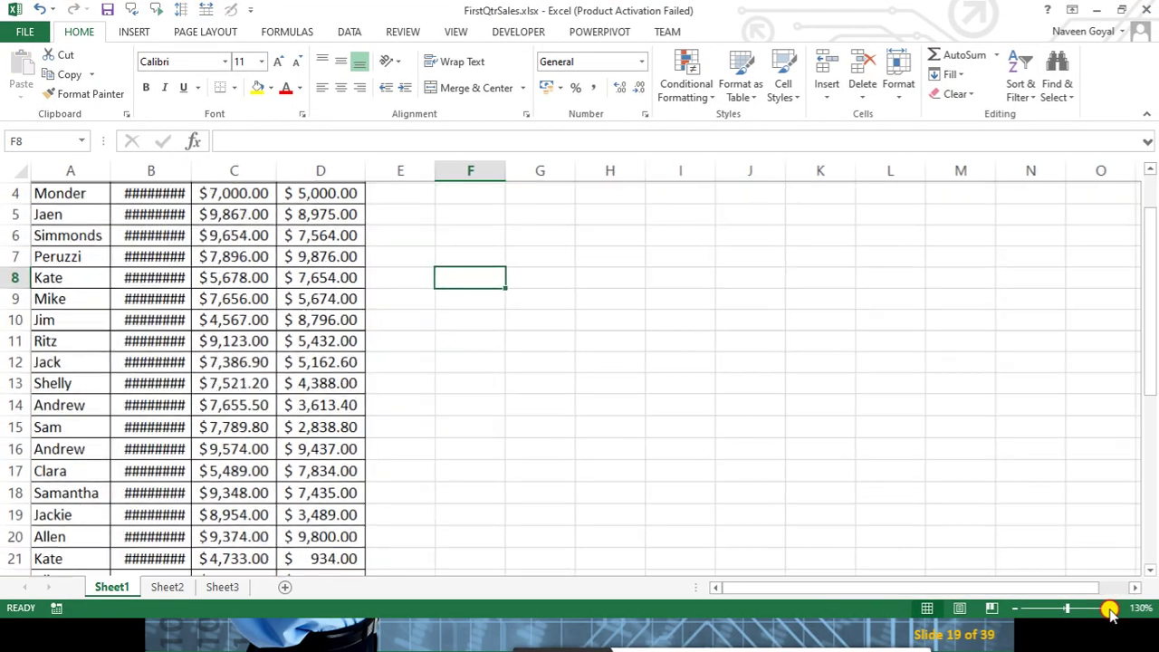
click(1112, 609)
Browse the Jan–Mar sales columns, checking cells such as D25 (10000) and B6
drag(181, 174, 431, 172)
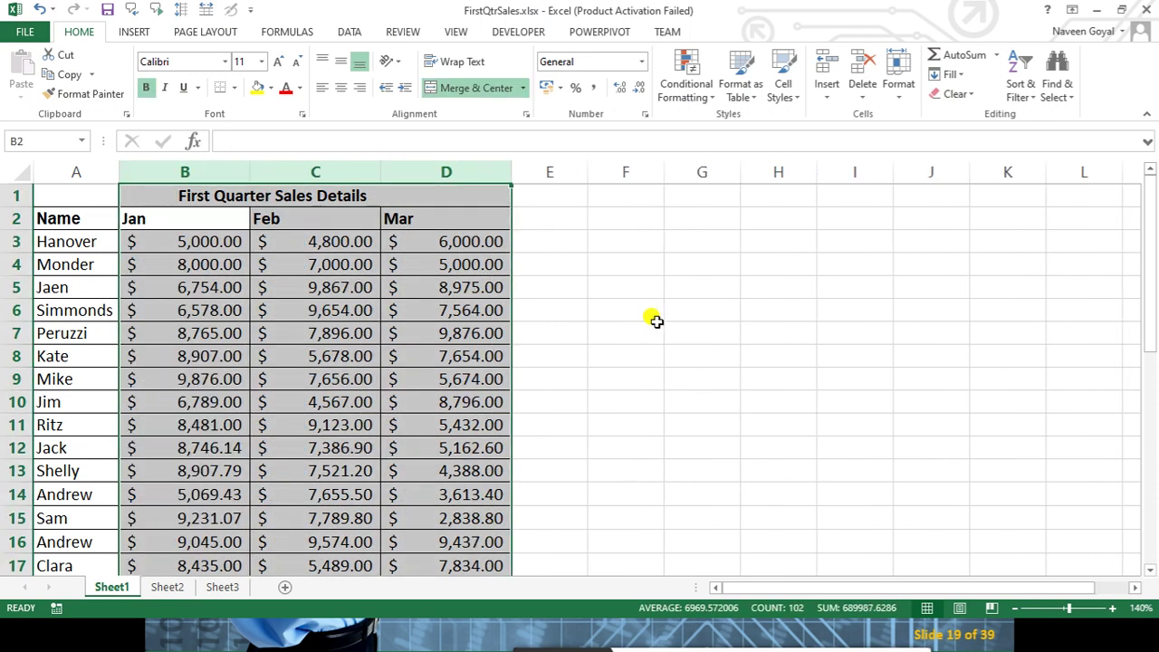
click(656, 320)
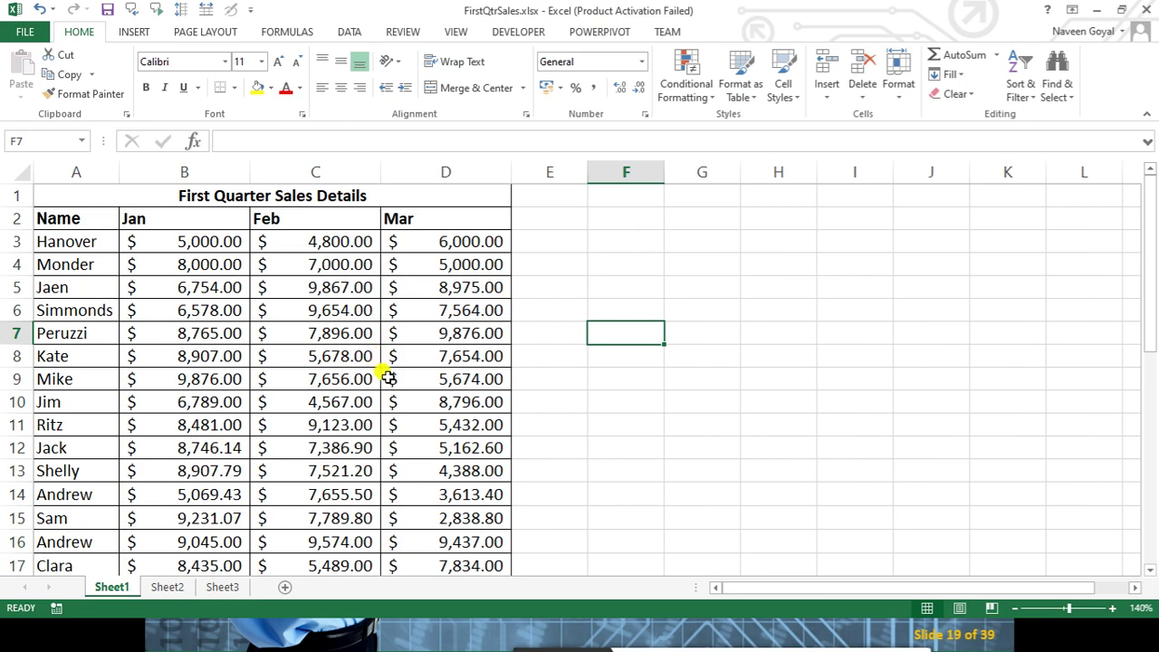
scroll(390, 407, down, 3)
click(458, 544)
scroll(387, 453, down, 2)
scroll(383, 445, up, 3)
scroll(383, 445, up, 2)
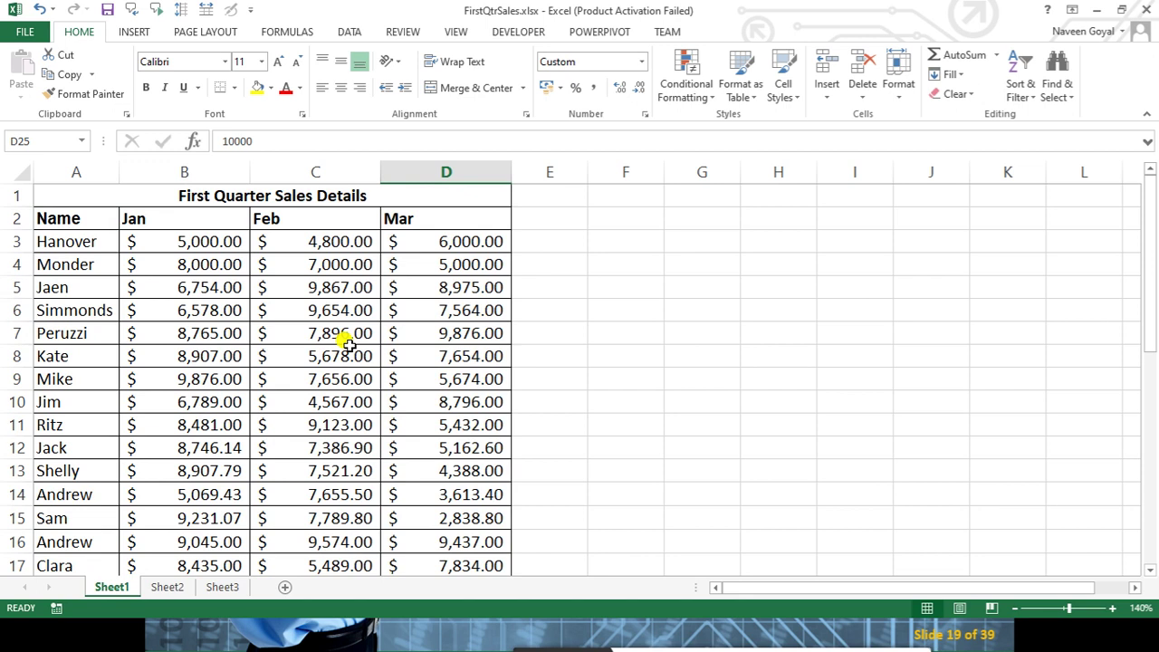
click(227, 308)
Select all Jan, Feb and Mar sales figures in B3:D35
click(213, 238)
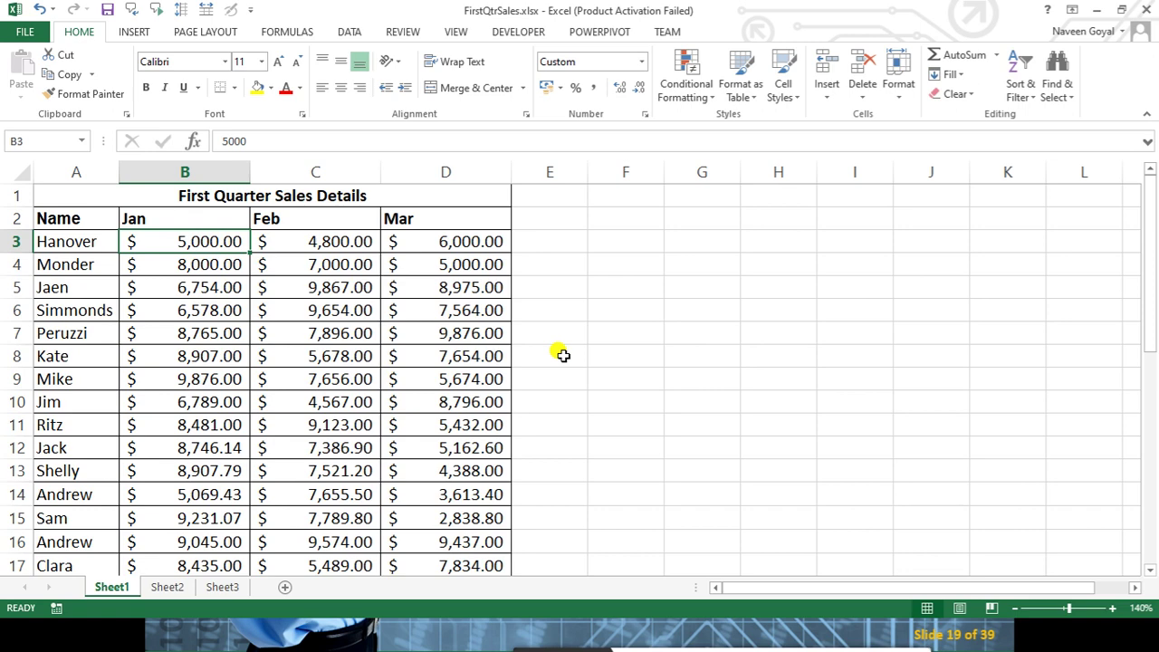
key(ctrl+shift+Right)
key(ctrl+shift+Down)
scroll(457, 485, up, 1)
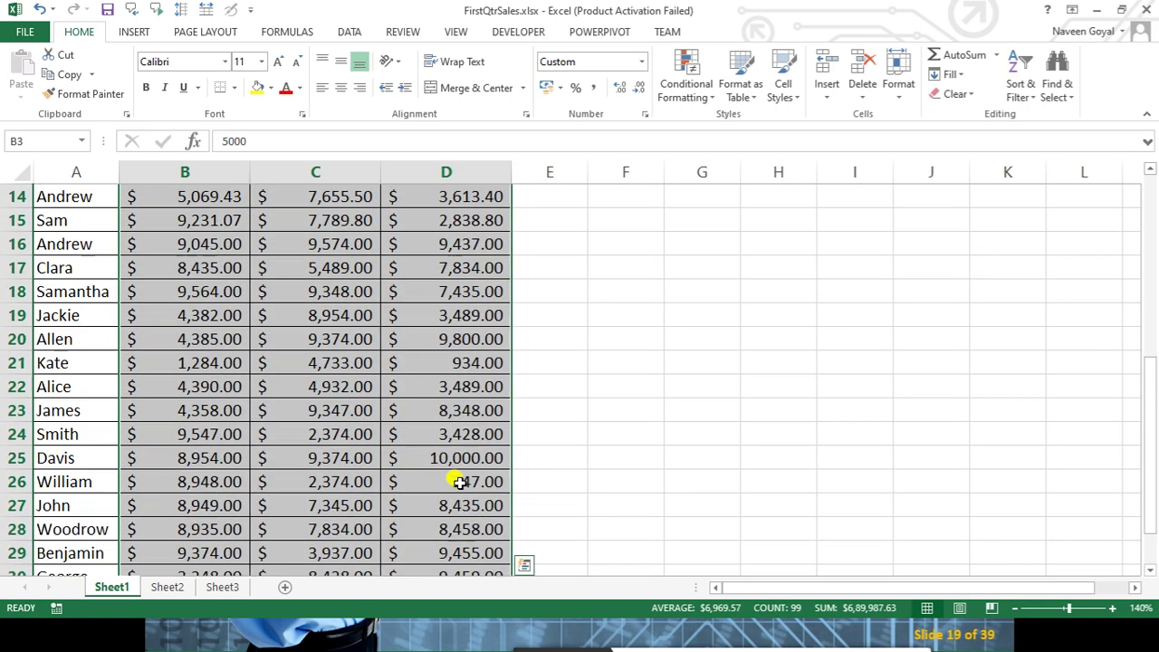
scroll(454, 407, up, 6)
scroll(453, 384, up, 1)
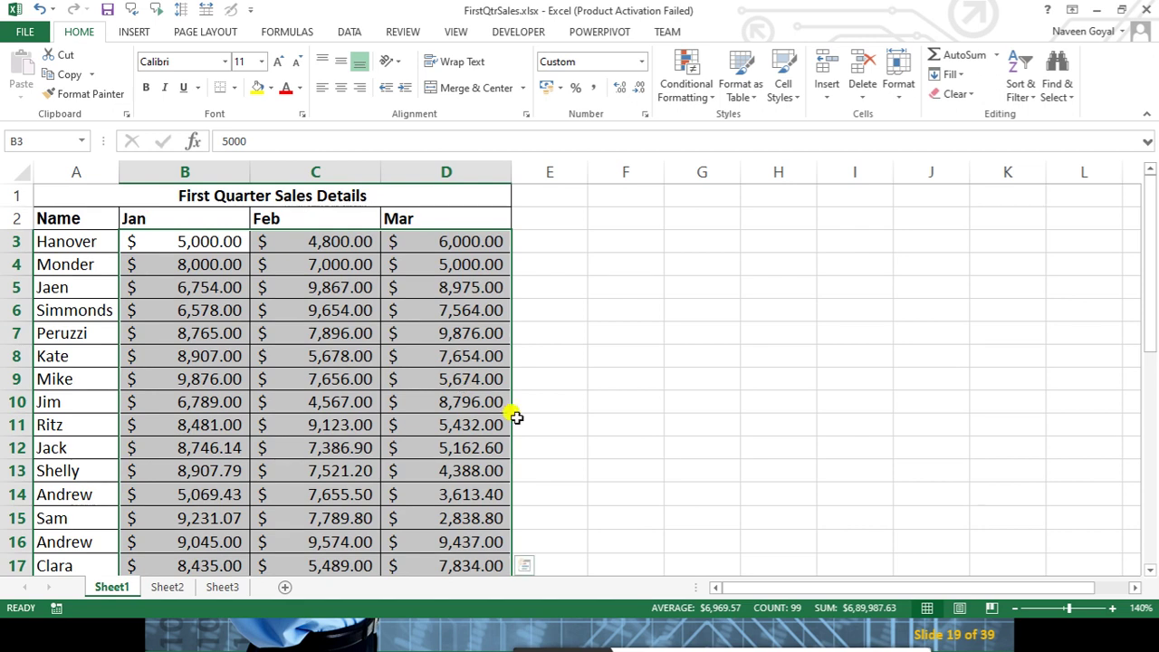
click(690, 68)
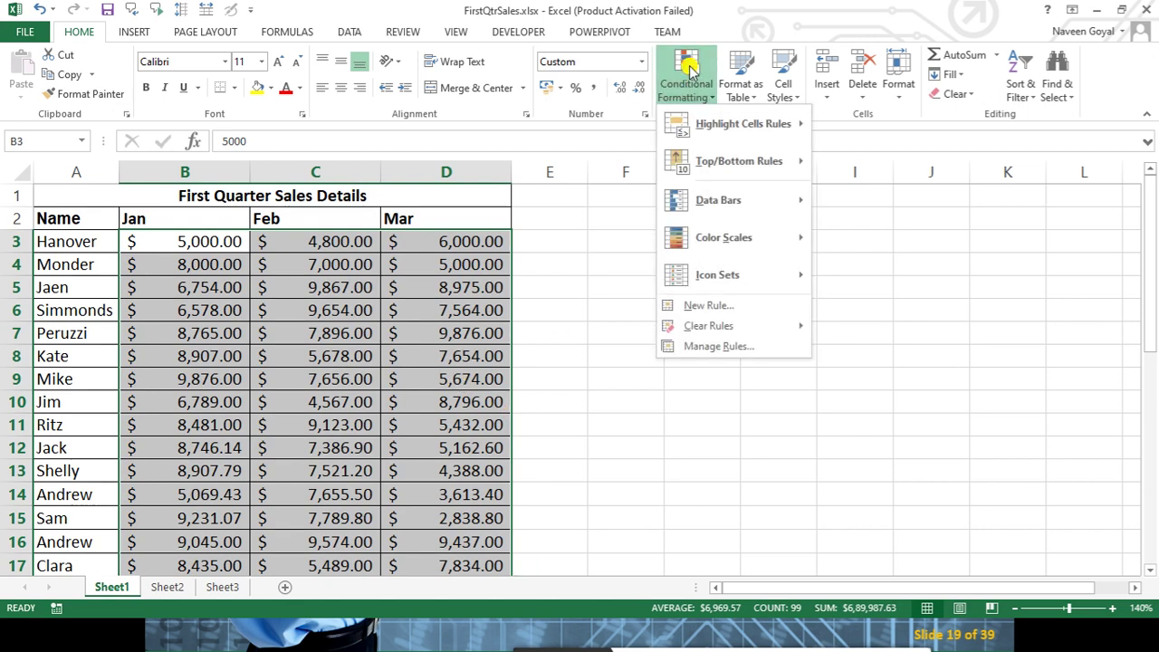
mouse_move(741, 124)
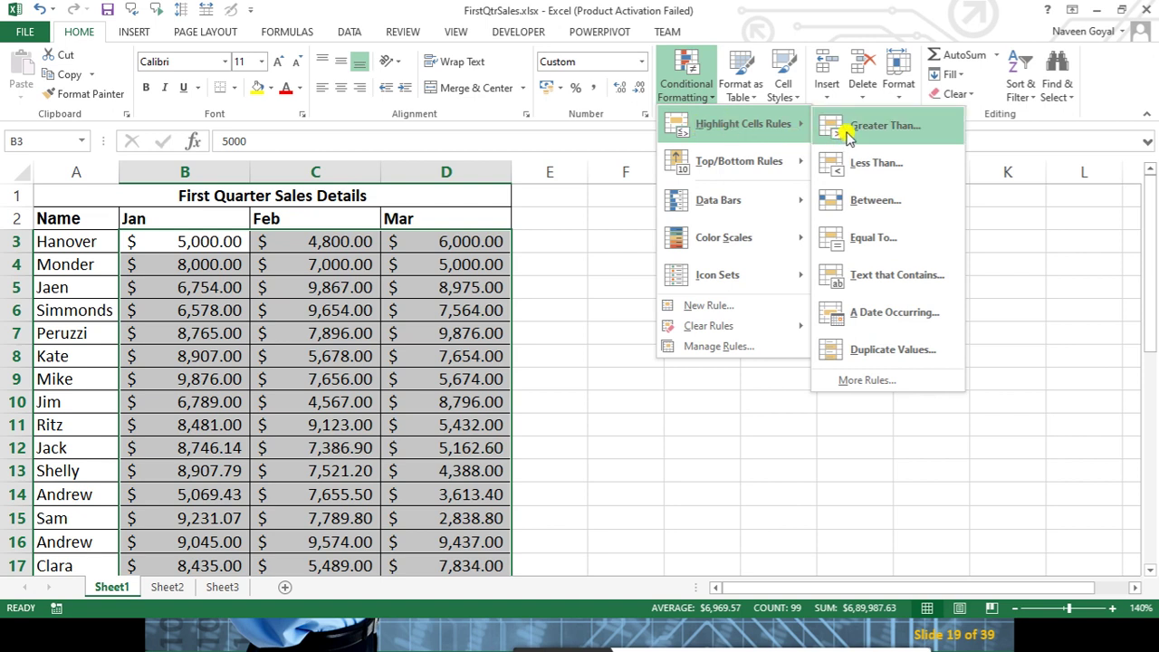
Start a Greater Than rule for values above 8000 using a custom format
click(849, 132)
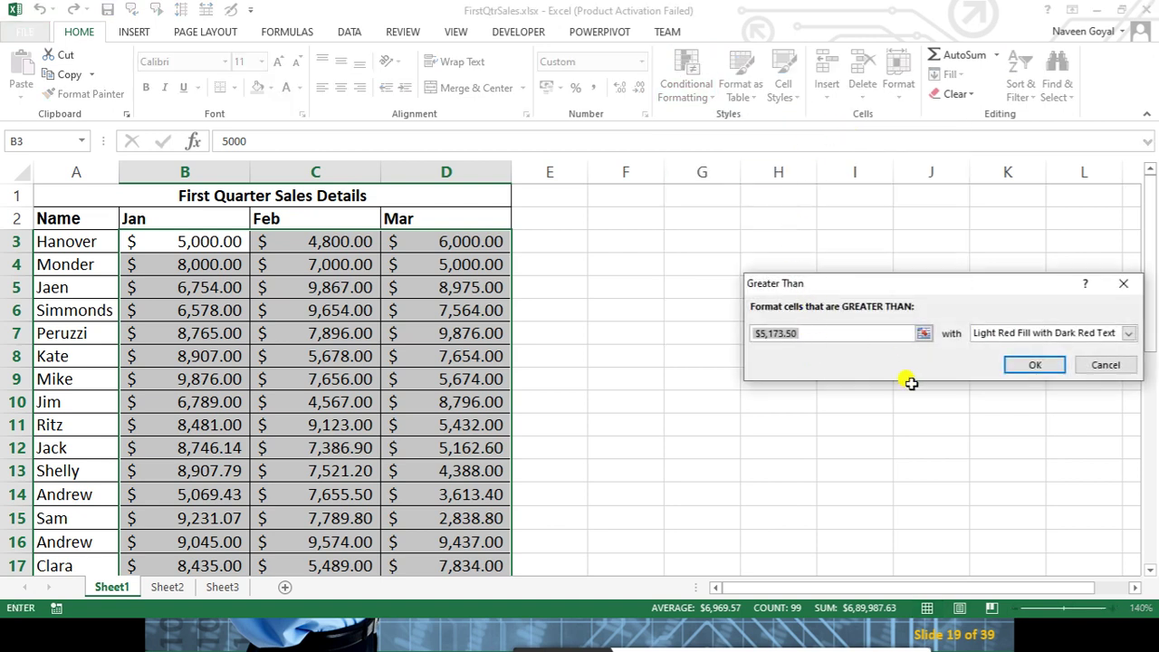
text(8000)
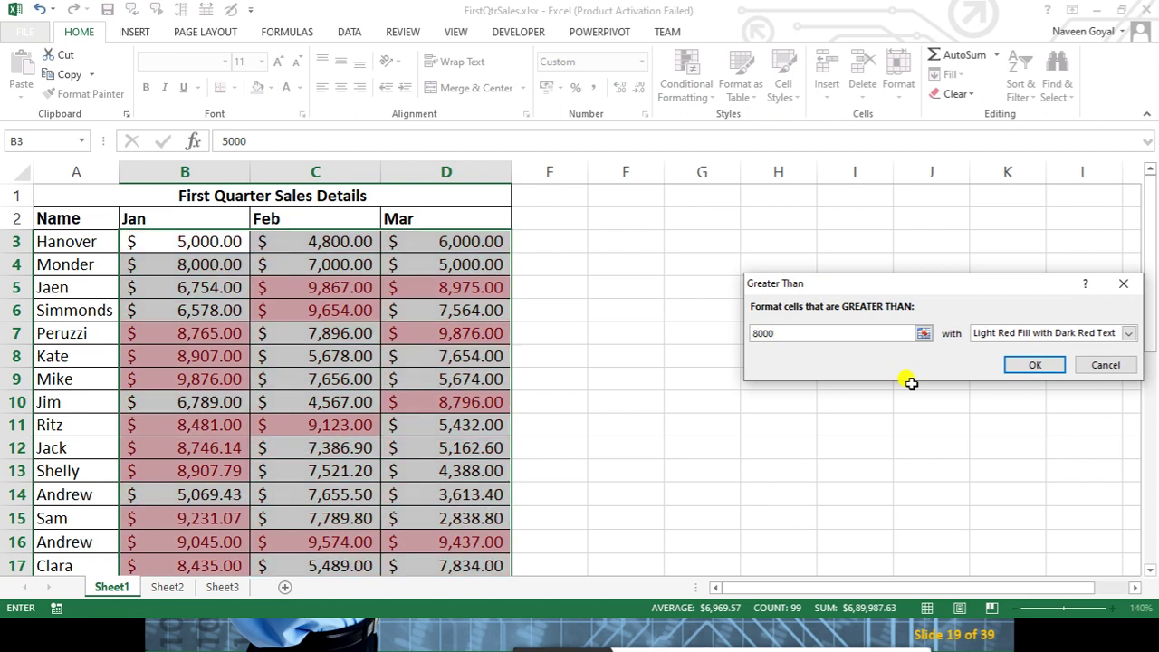
drag(791, 285, 646, 254)
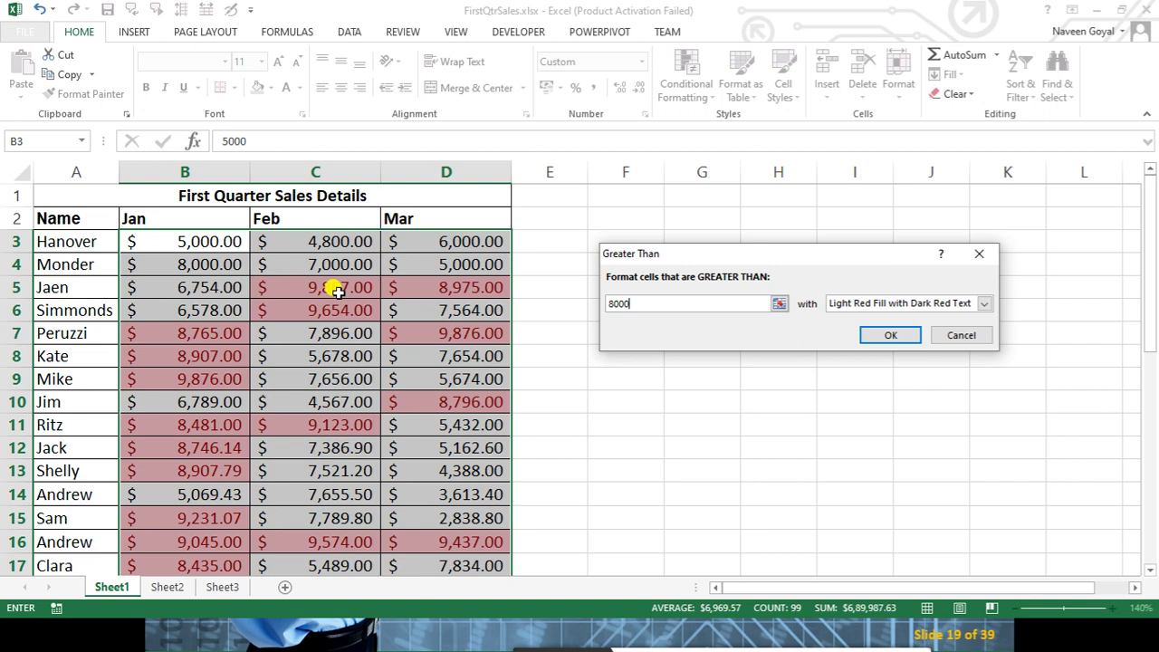
click(871, 308)
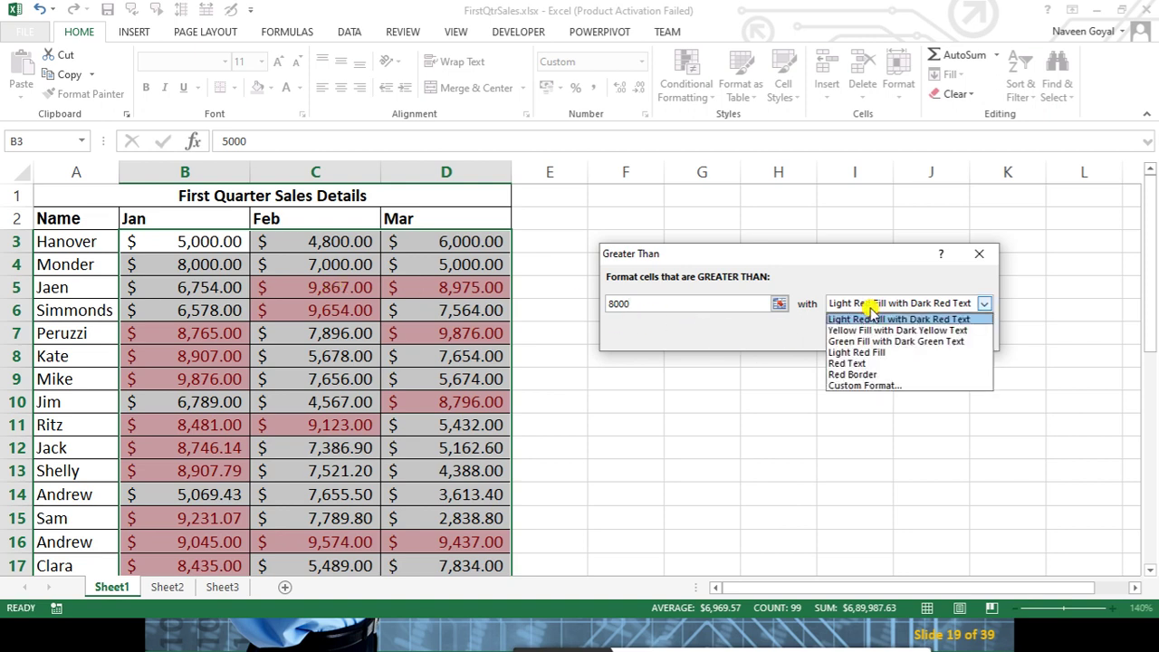
click(854, 395)
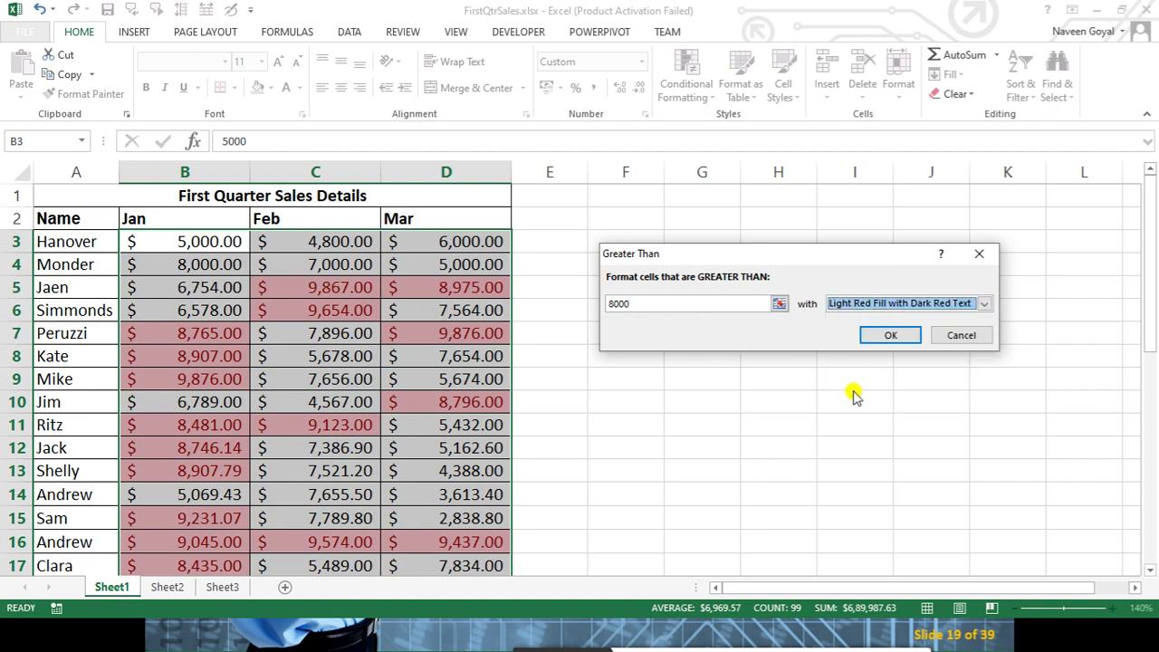
click(839, 308)
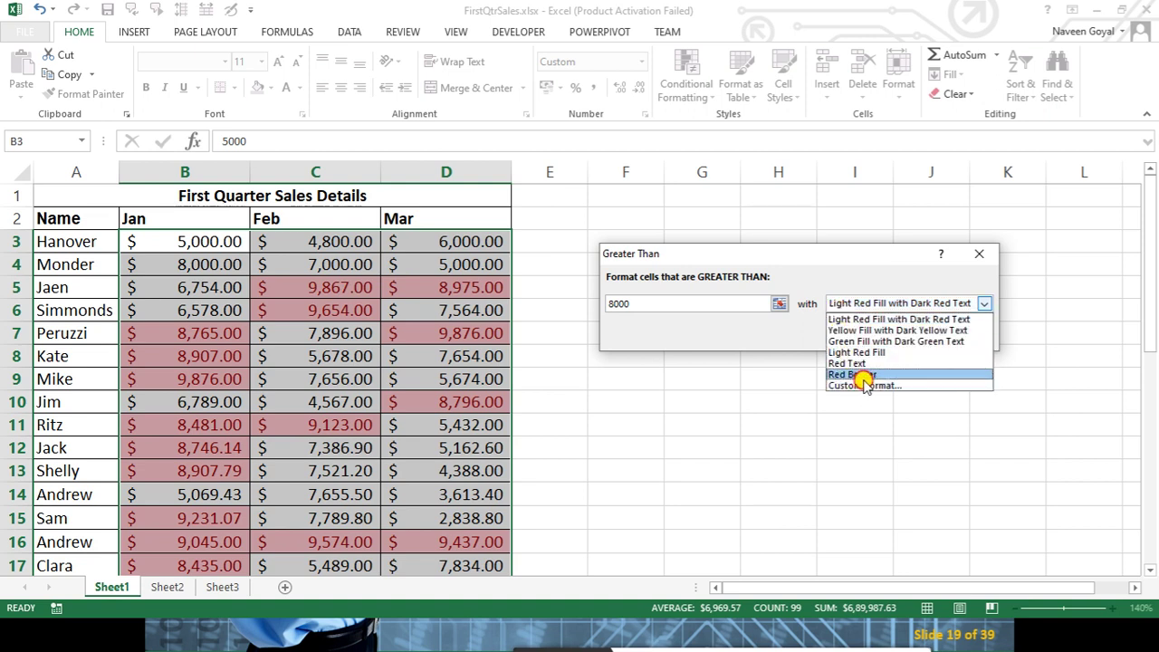
click(875, 386)
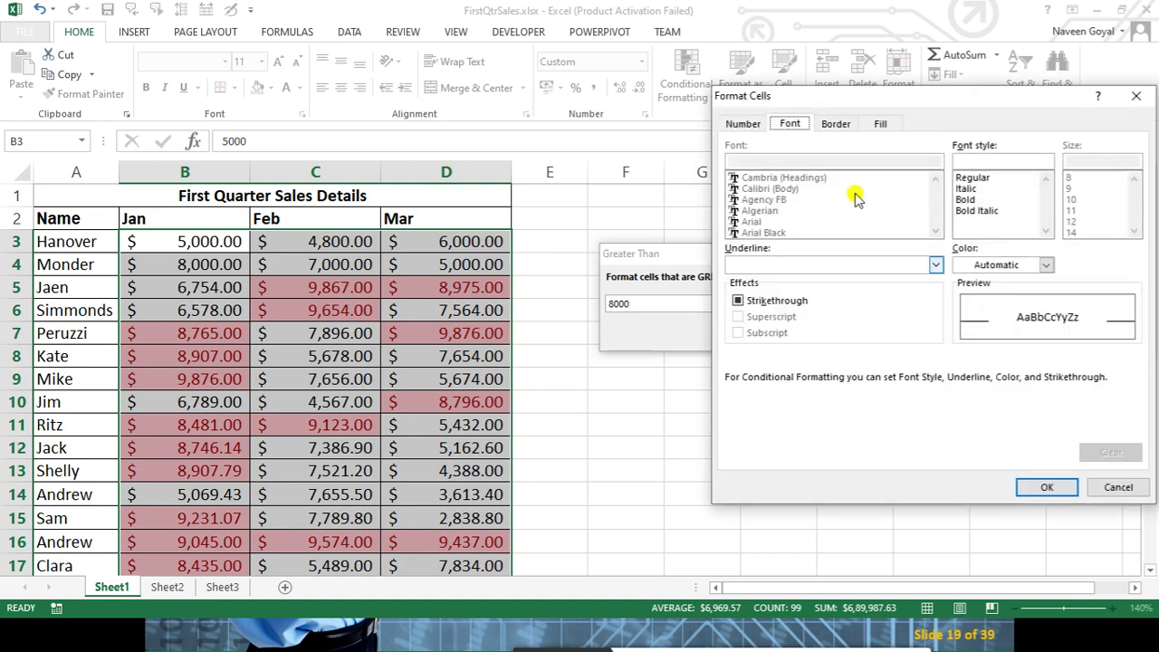
Give the rule a light green fill and yellow font color, and apply it
drag(859, 109, 705, 148)
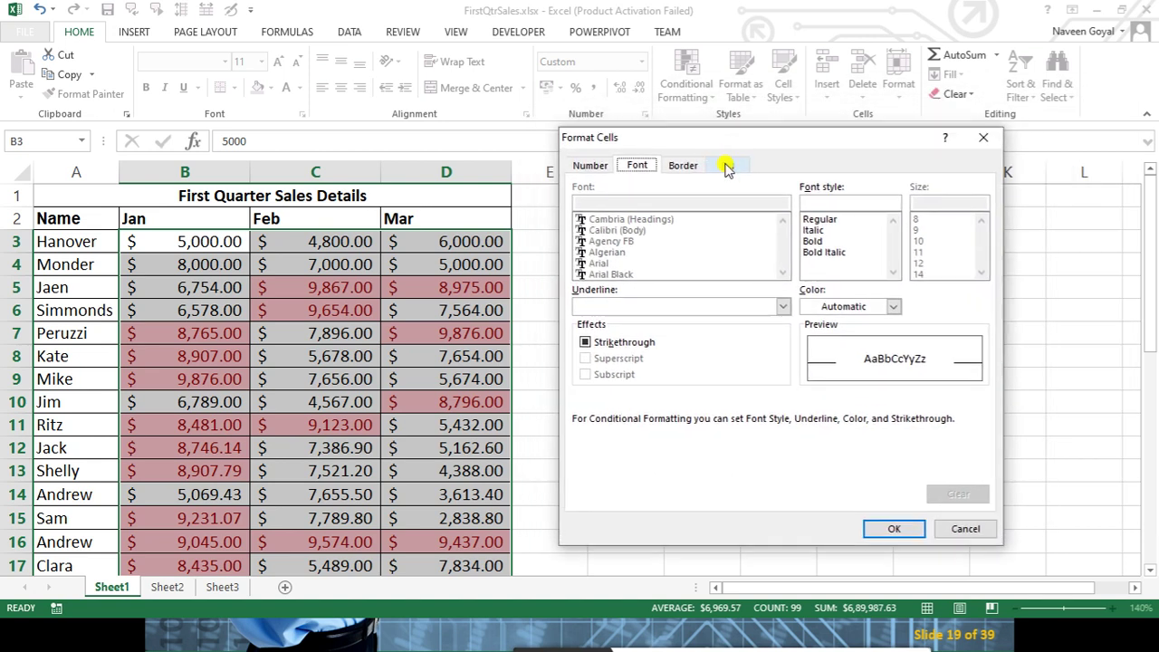
click(730, 165)
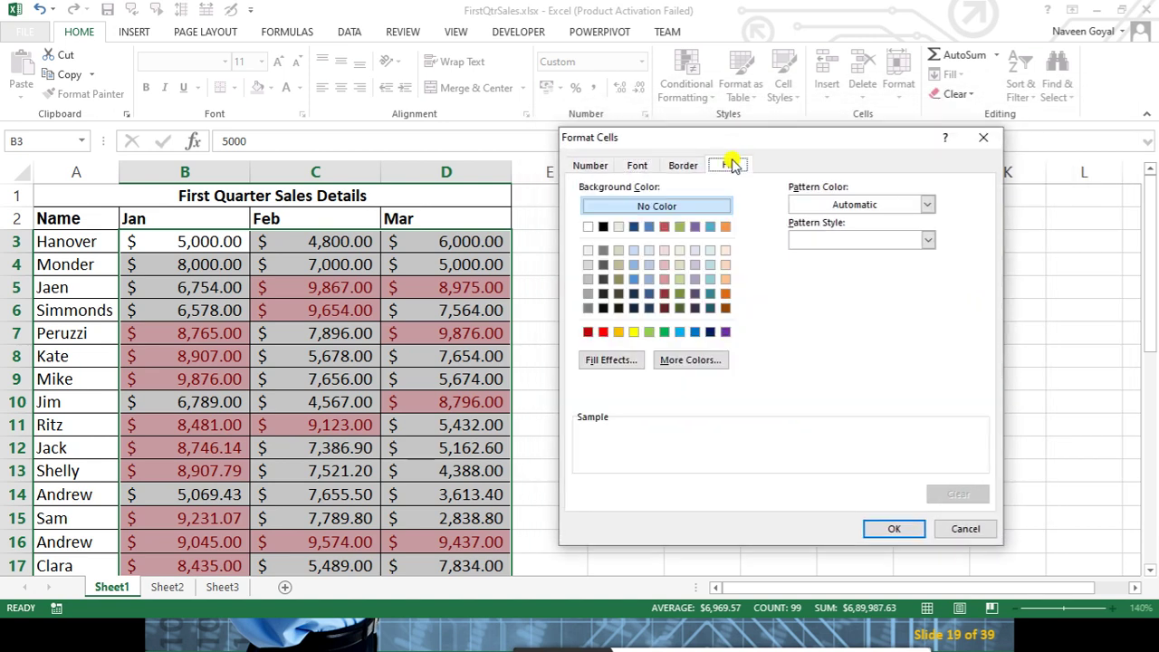
click(650, 335)
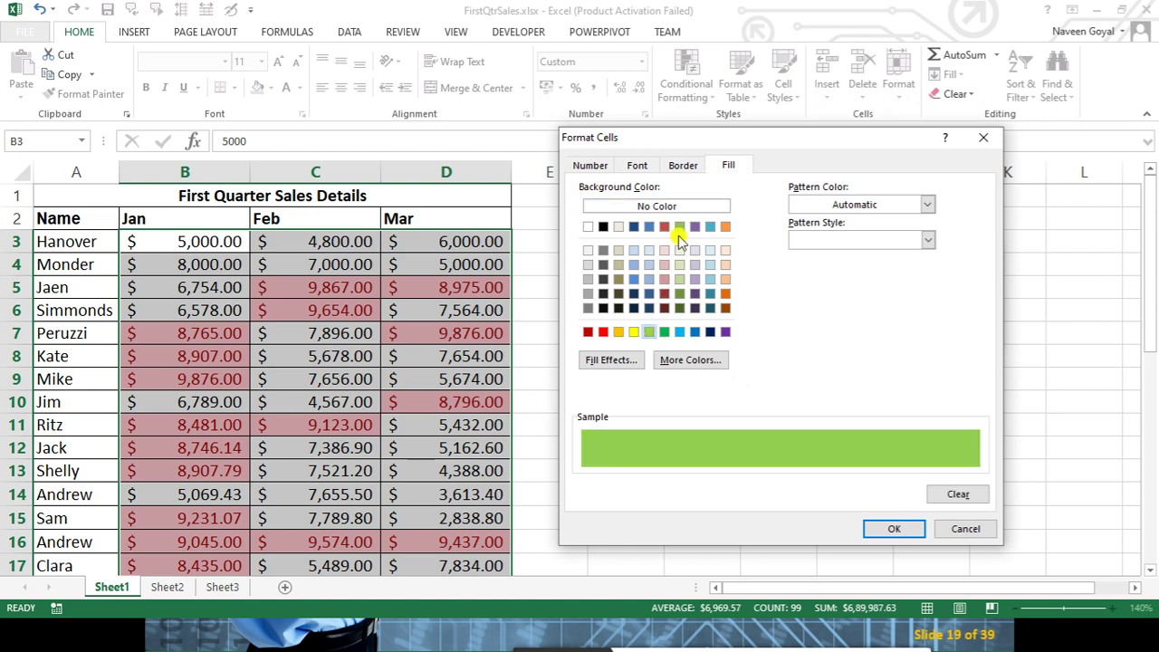
click(639, 166)
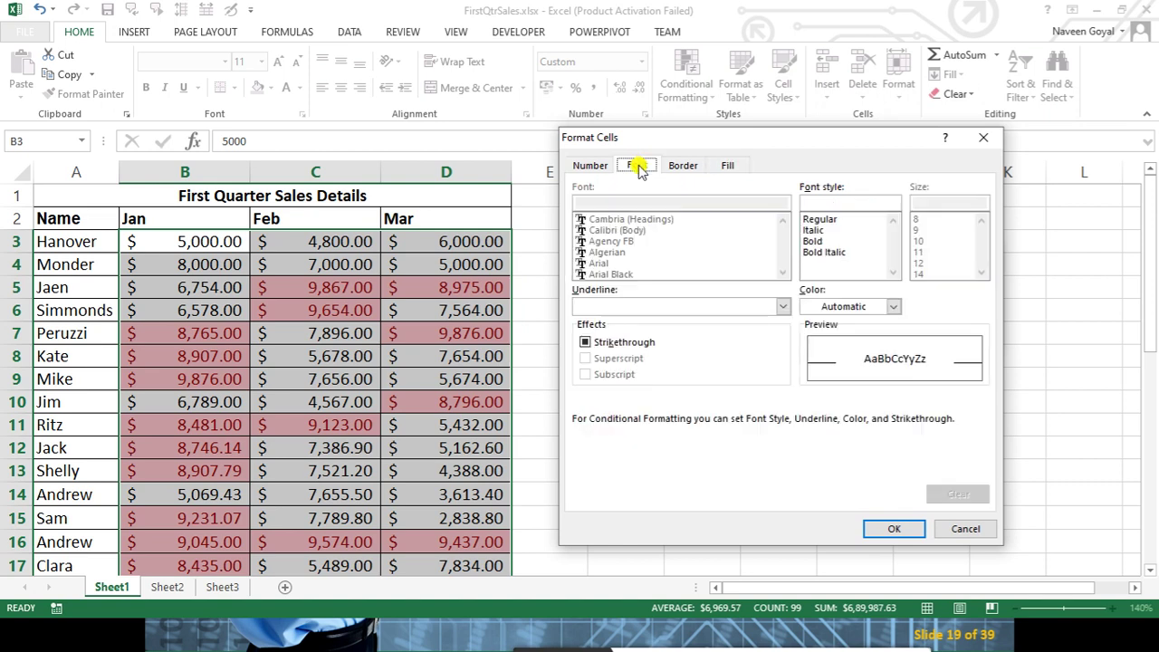
click(838, 308)
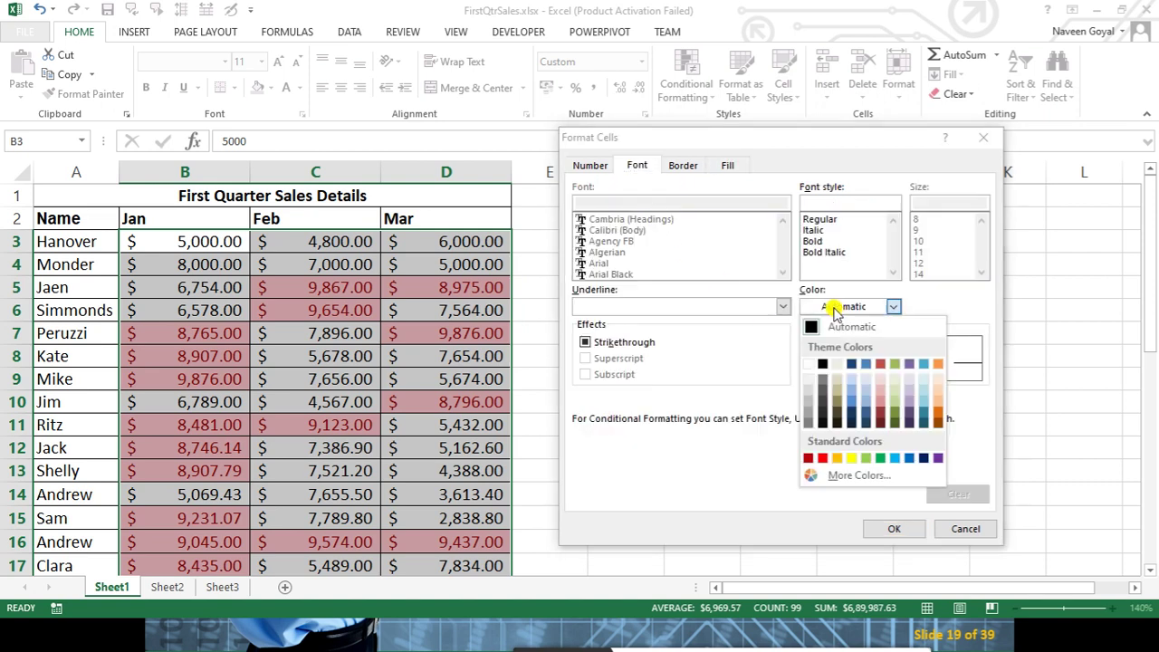
click(884, 459)
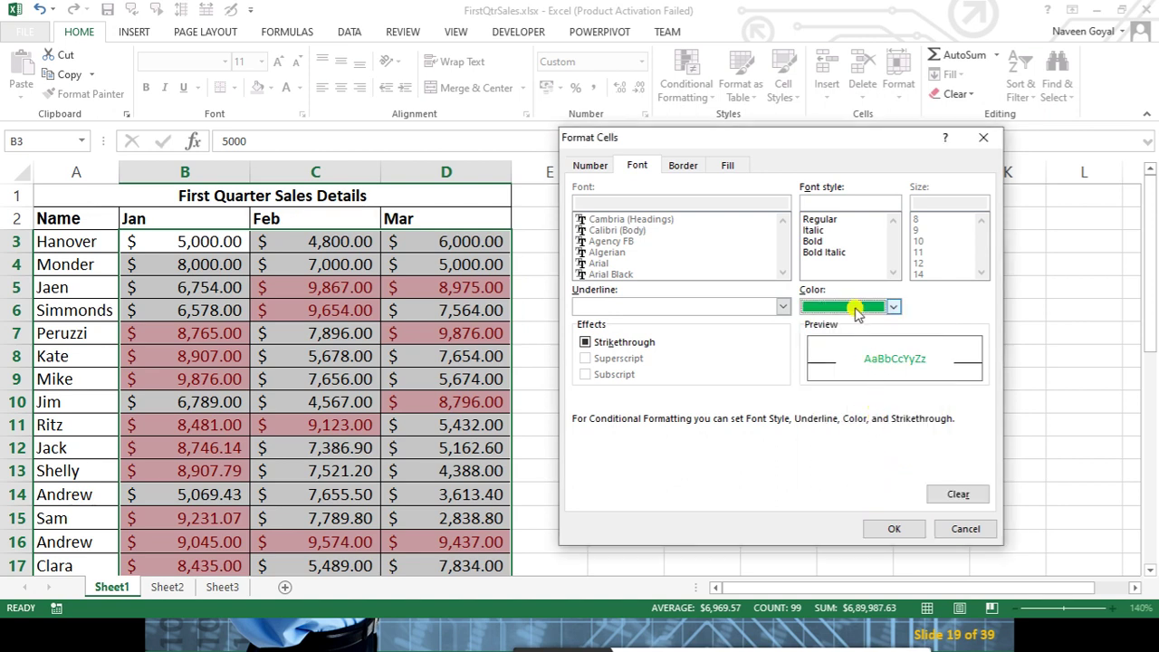
click(858, 309)
click(853, 459)
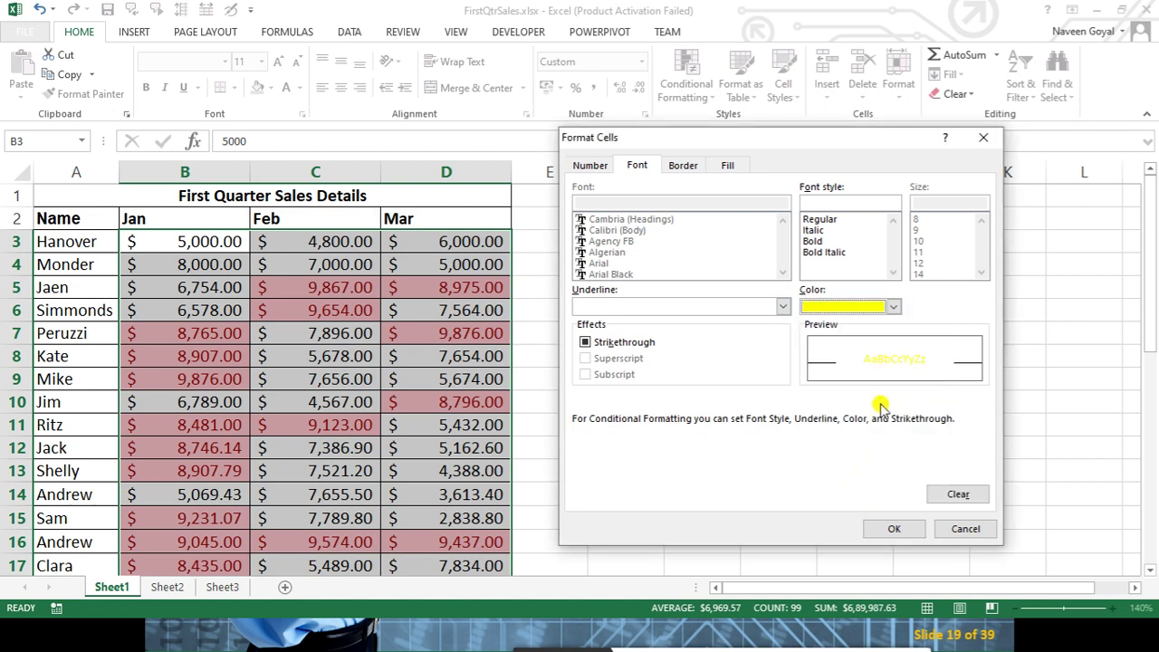
click(894, 529)
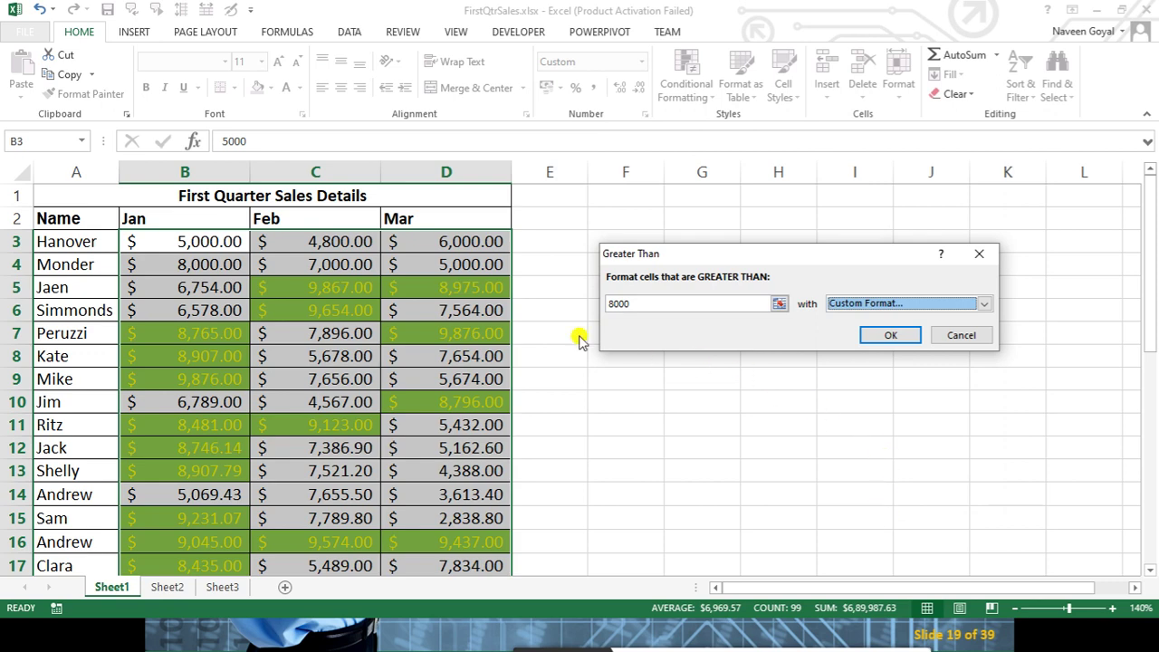
click(884, 335)
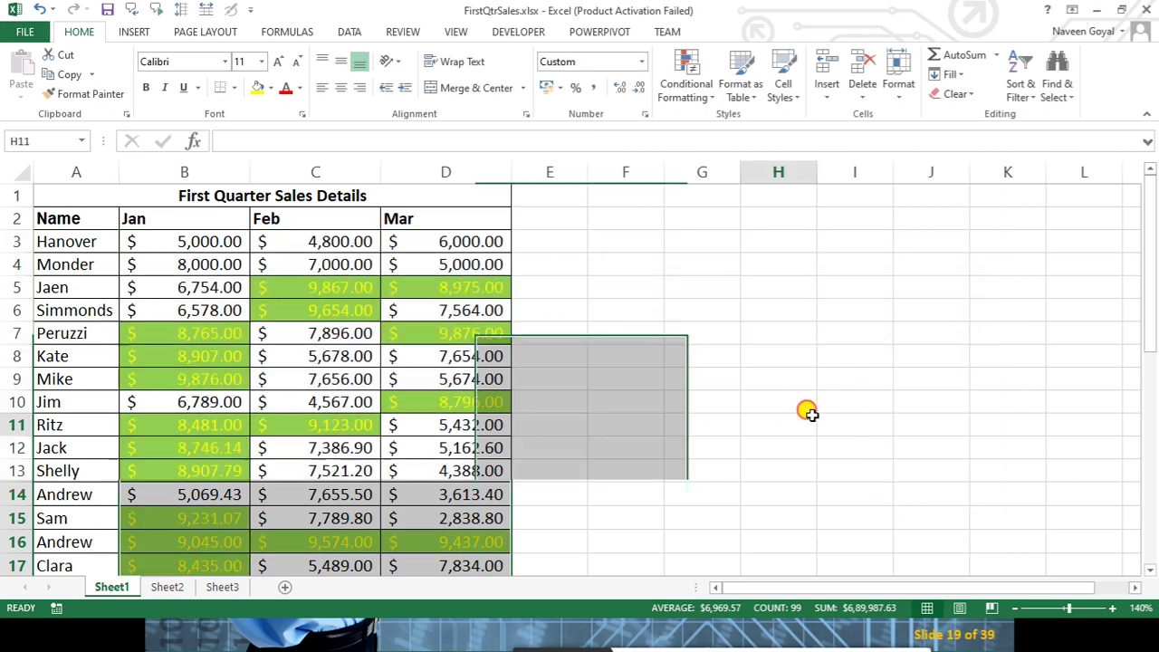
Review the sales above 8000 now highlighted in green with yellow text
click(788, 422)
scroll(549, 426, down, 2)
scroll(433, 295, down, 1)
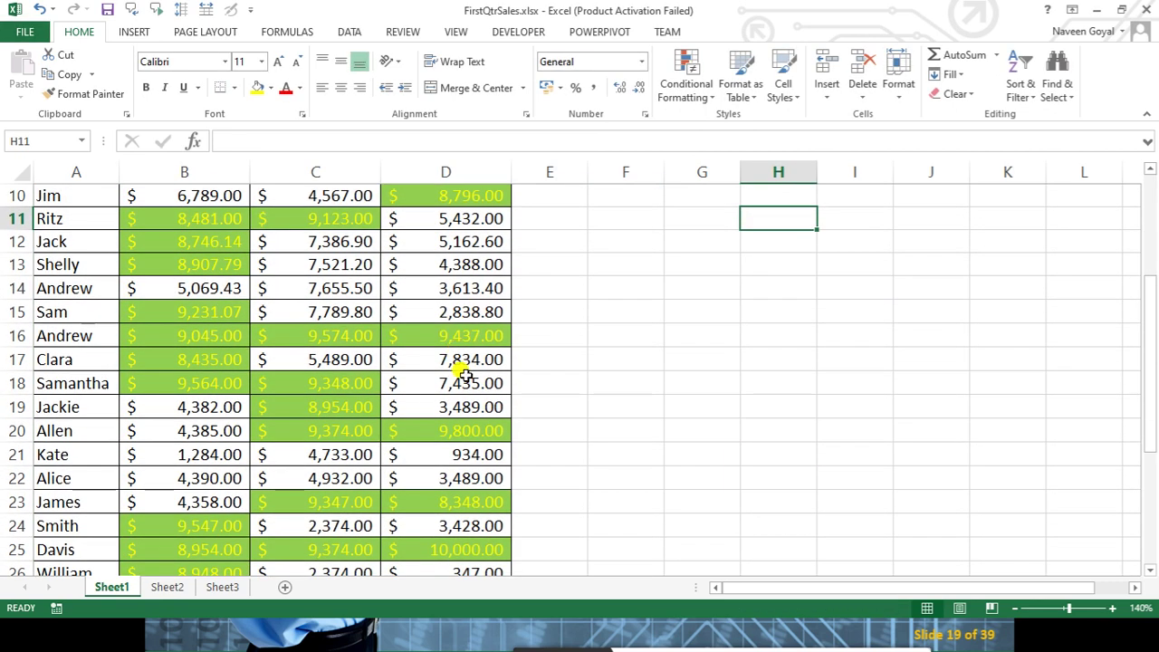
scroll(455, 357, down, 1)
scroll(487, 386, down, 1)
scroll(487, 393, down, 1)
scroll(376, 510, down, 2)
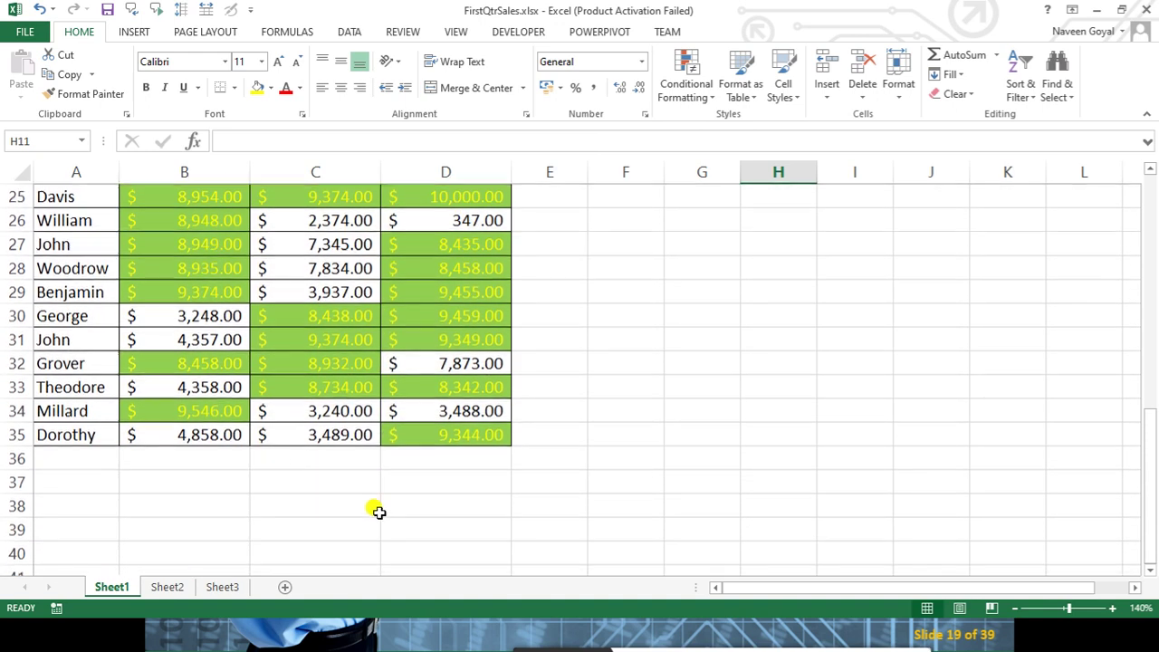
scroll(543, 456, up, 4)
scroll(554, 448, up, 2)
scroll(550, 432, up, 2)
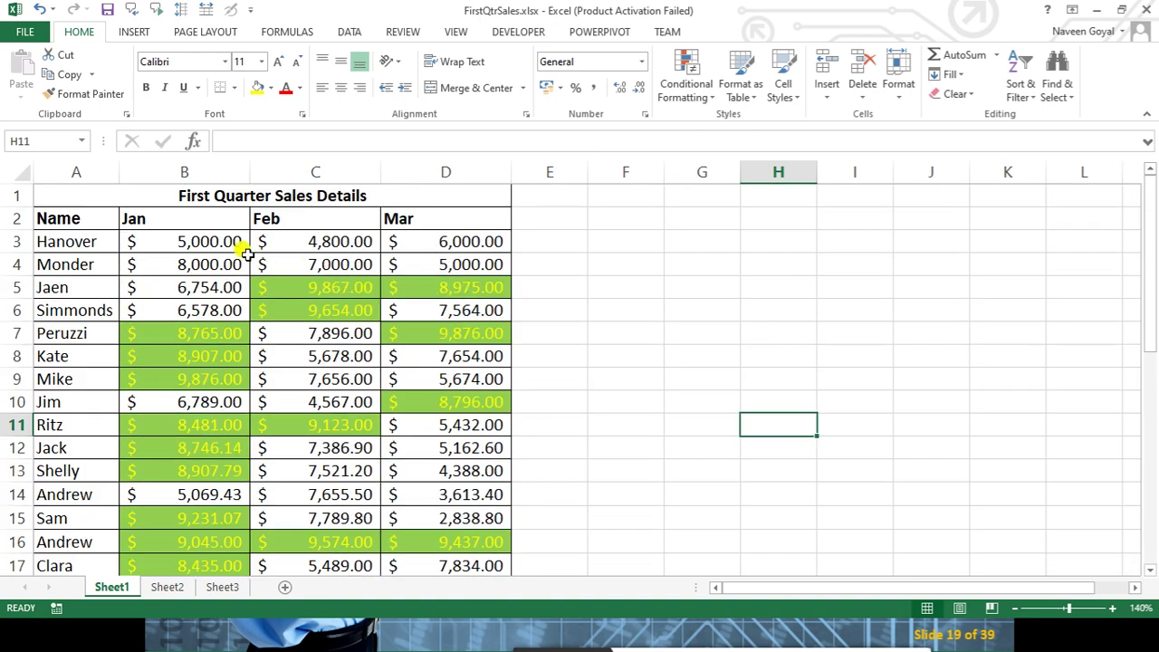
Reselect the Jan–Mar sales range B3:D35
click(213, 243)
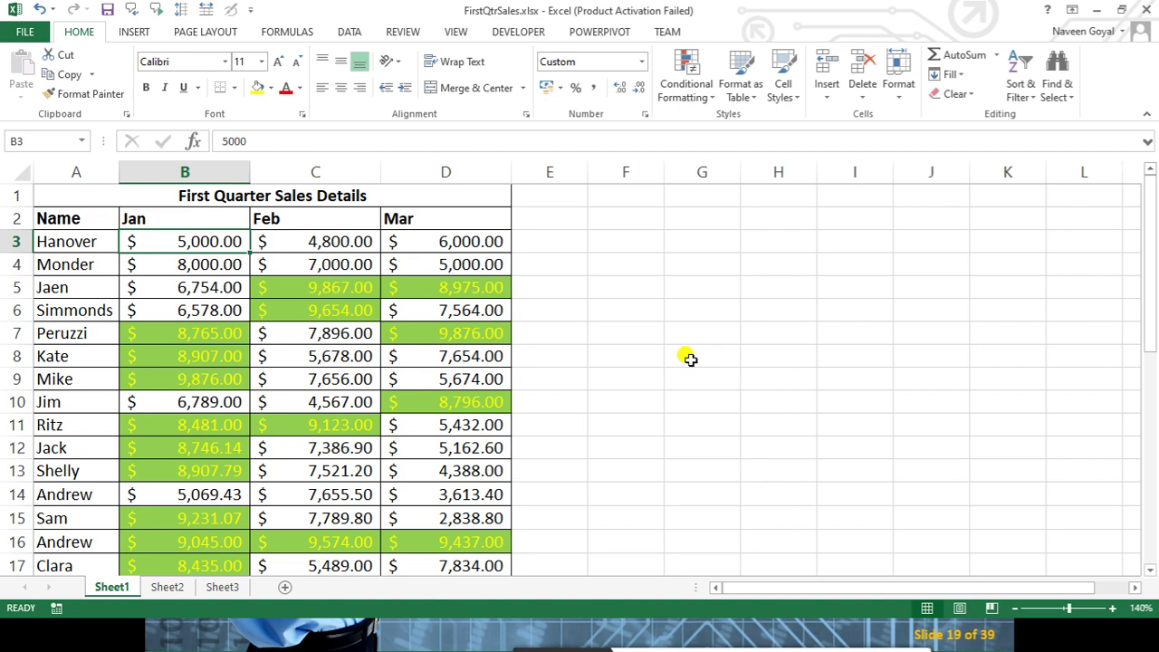
key(shift+Right)
key(shift+Right)
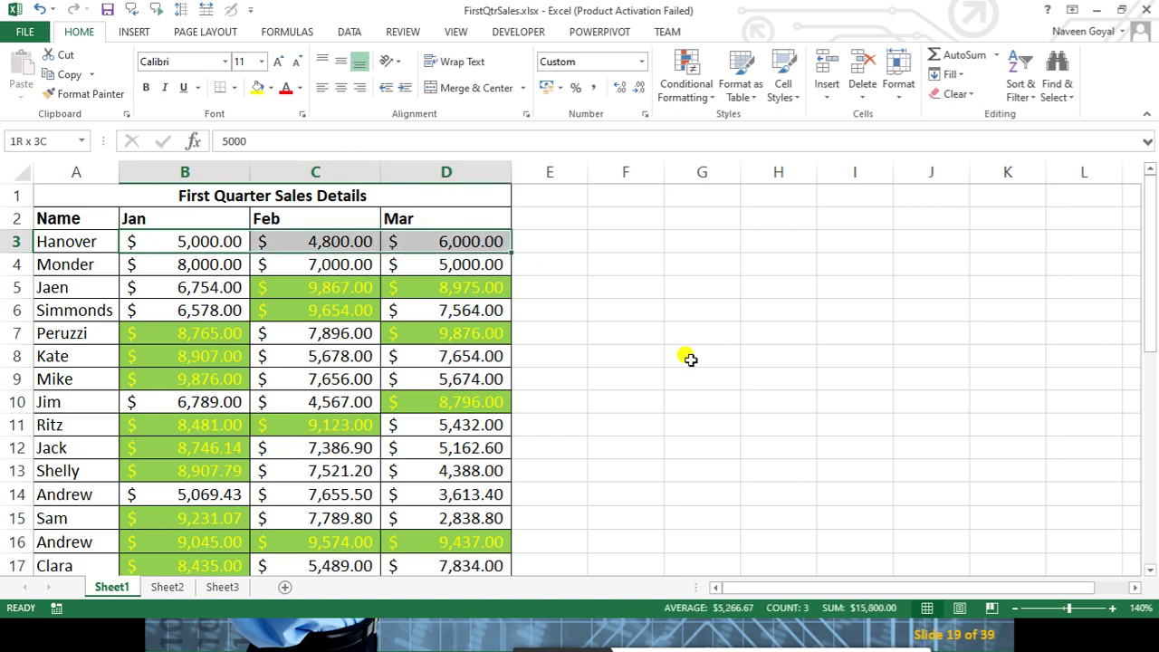
key(ctrl+shift+Down)
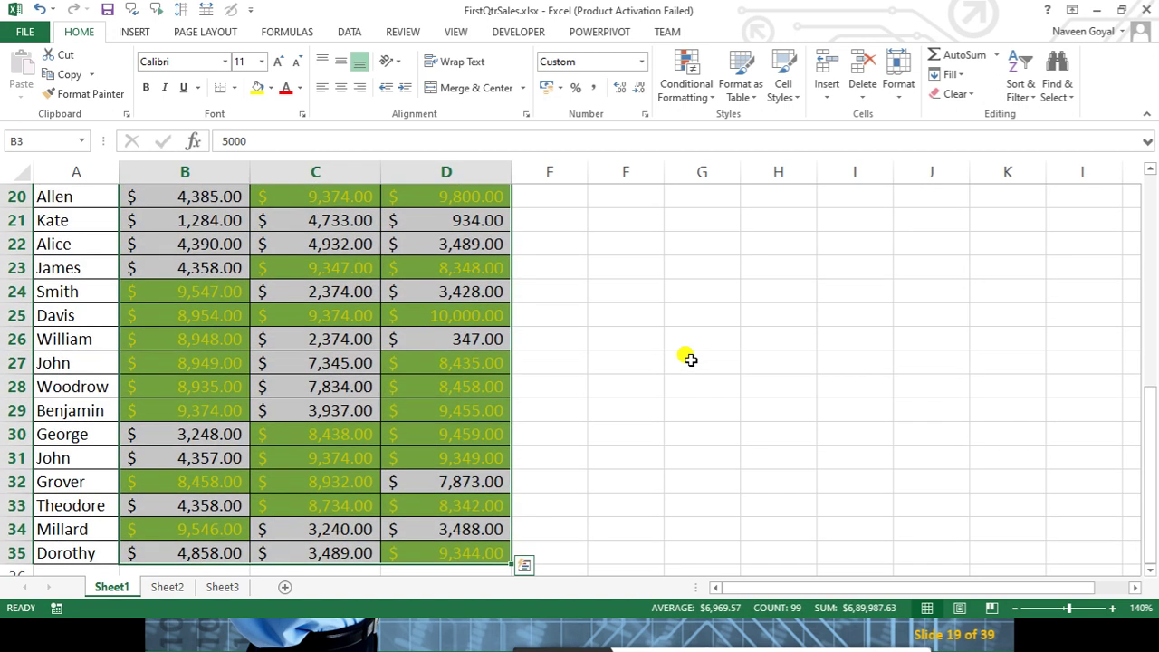
click(688, 77)
mouse_move(743, 124)
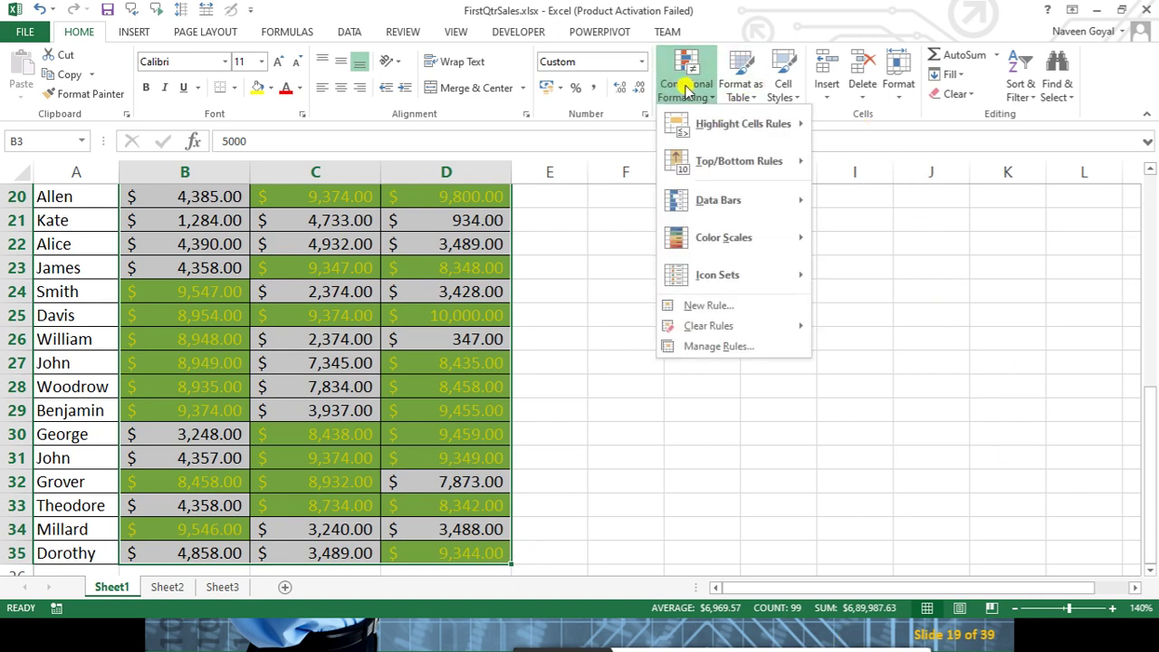
Add a Less Than 5000 rule with a custom red font color to the sales range
click(875, 163)
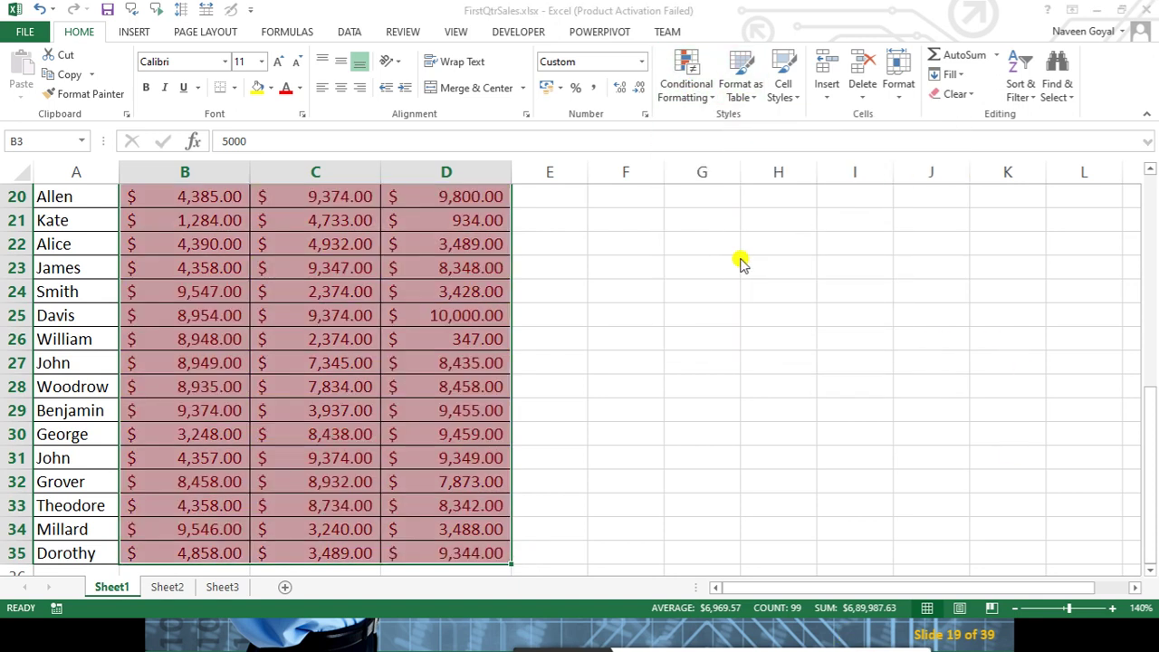
text(5000)
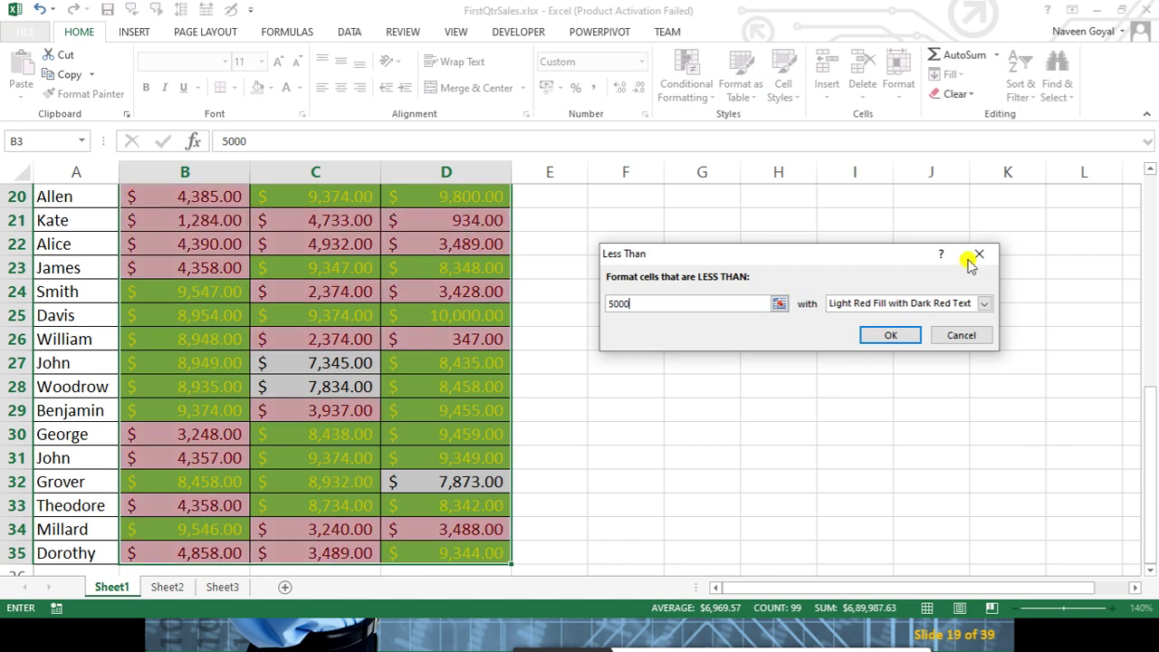
click(955, 302)
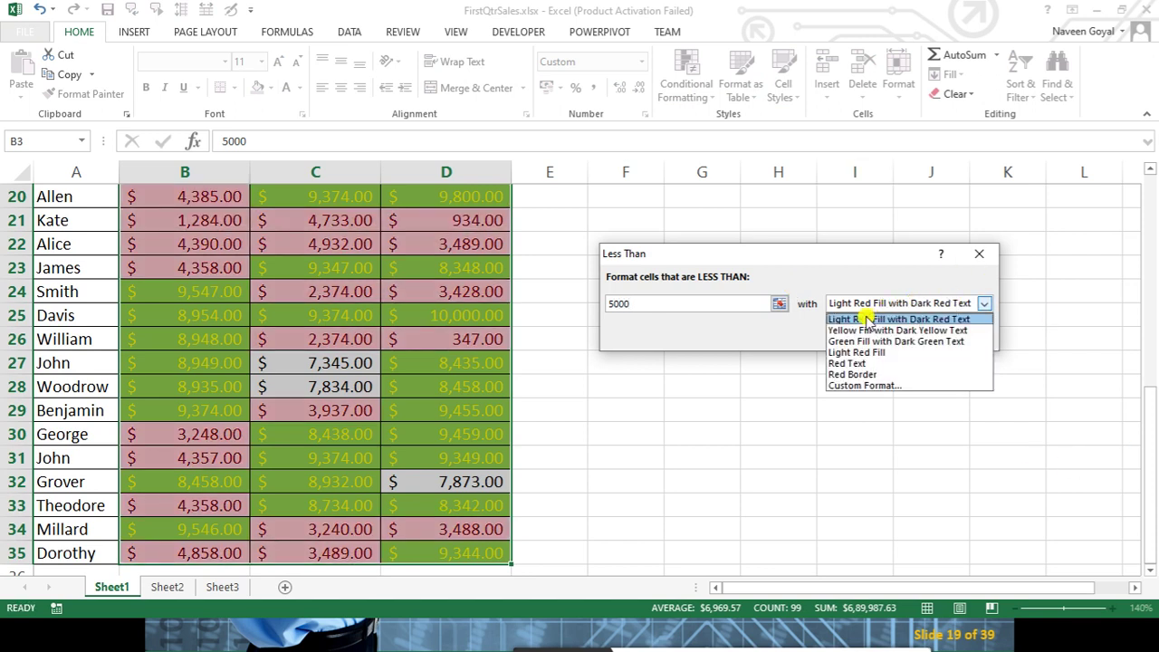
click(865, 385)
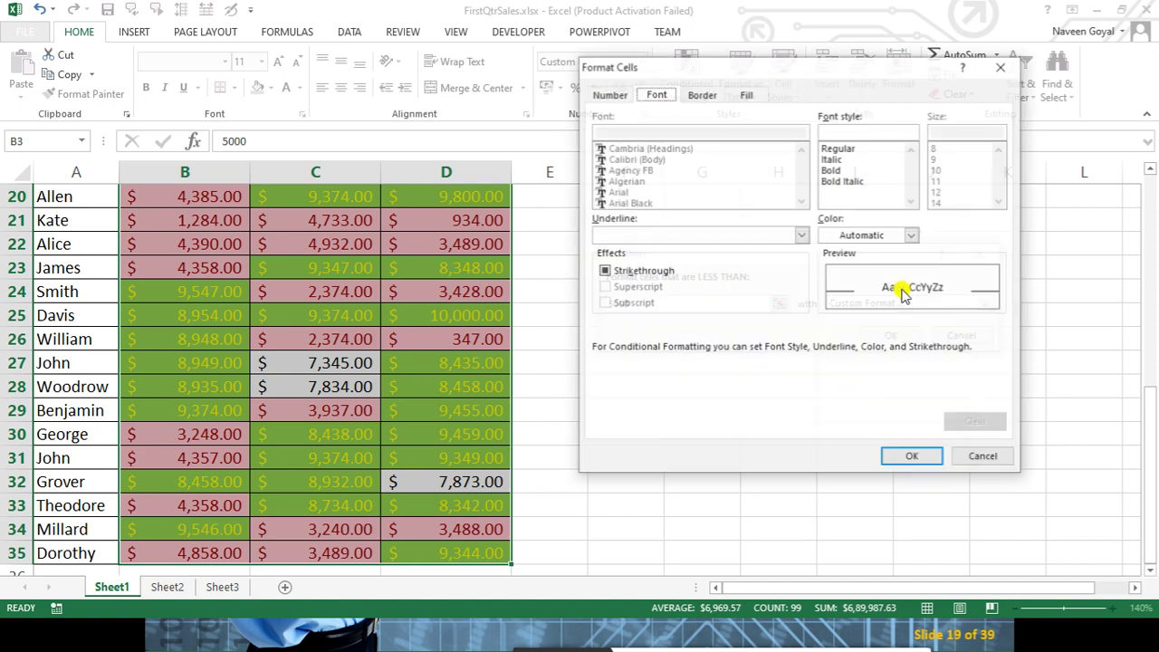
click(752, 94)
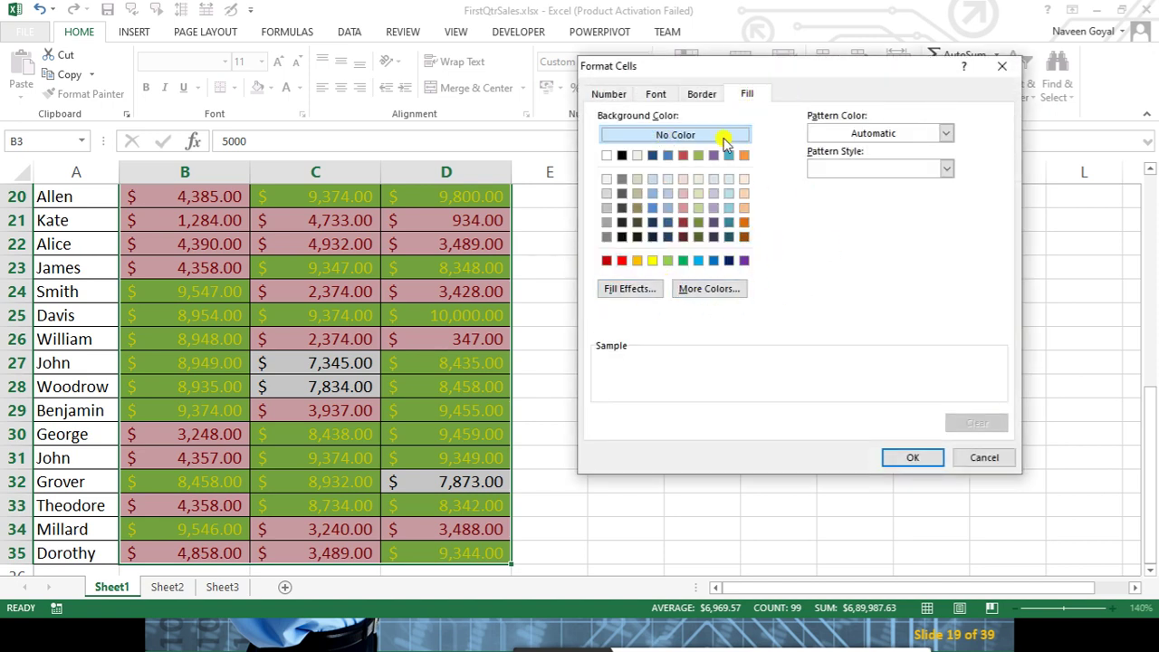
click(663, 91)
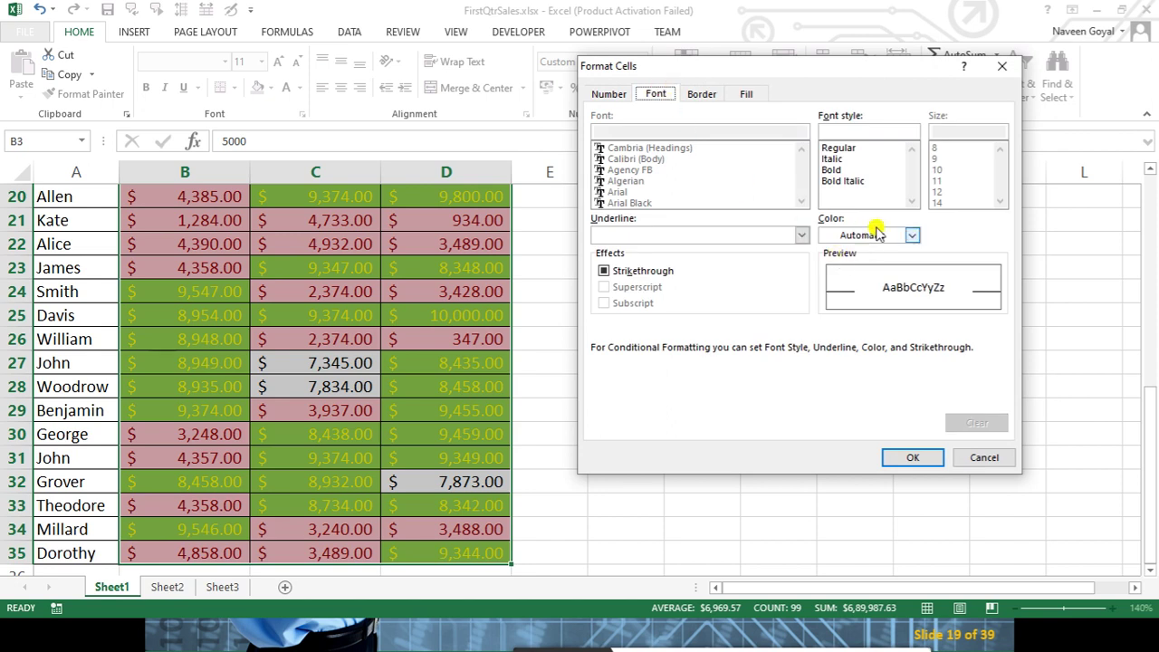
click(876, 235)
click(841, 387)
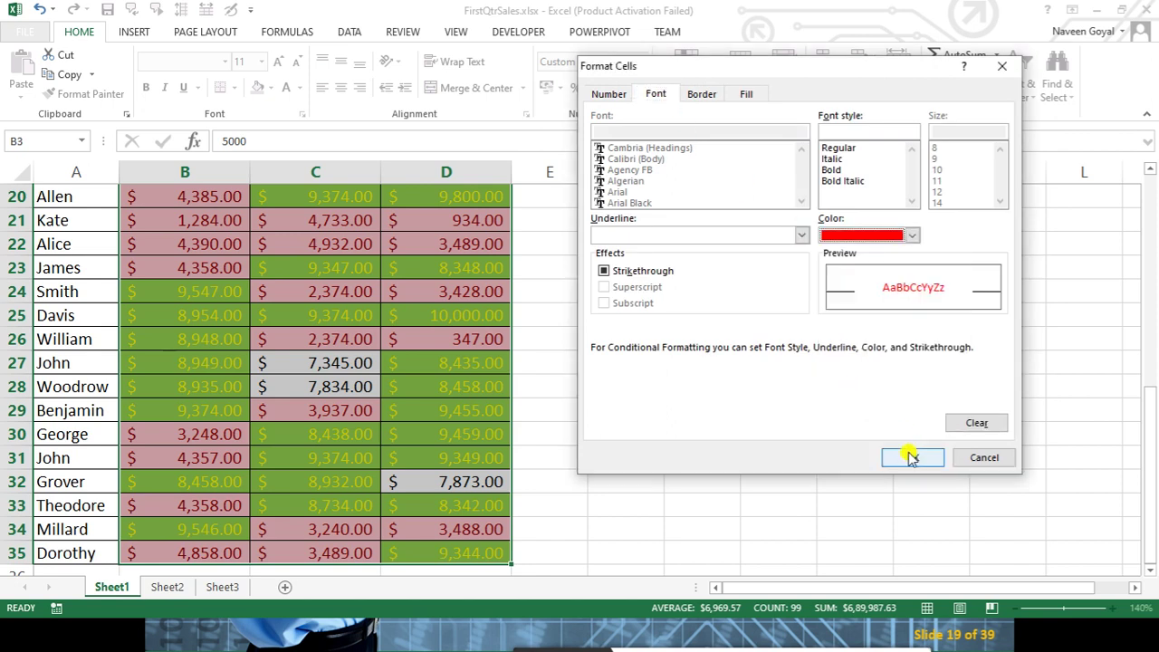
click(911, 458)
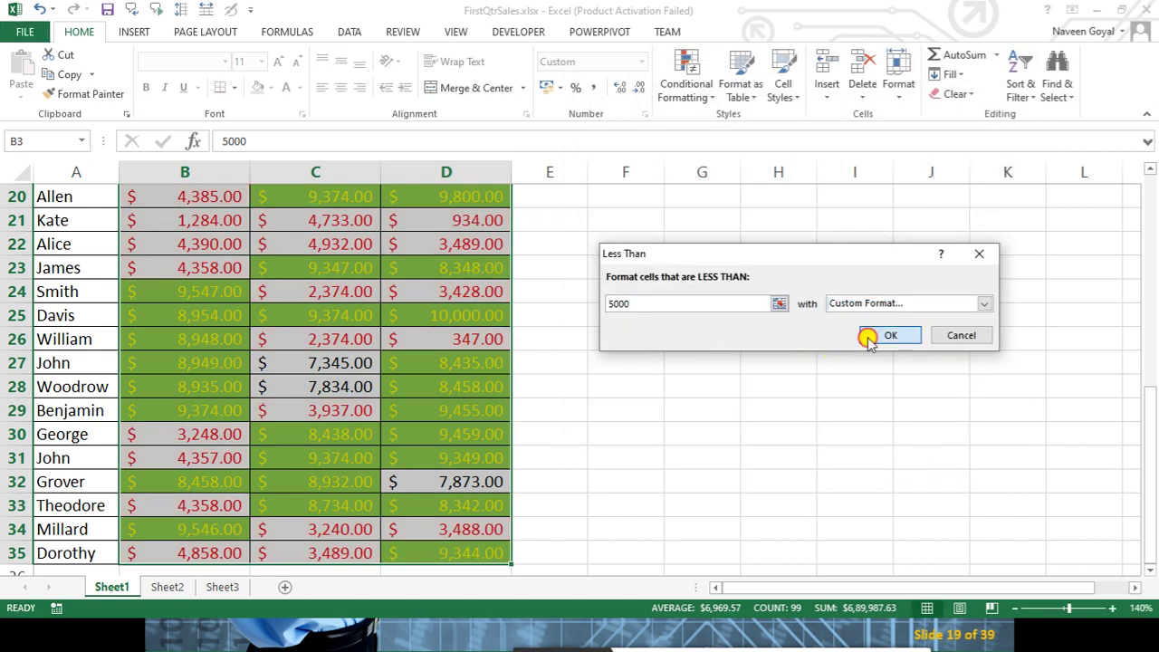
click(870, 336)
click(770, 380)
scroll(625, 349, up, 1)
Inspect the formatted values in cells B3, B4, C3, C5 and D9
scroll(561, 335, up, 3)
scroll(318, 298, up, 1)
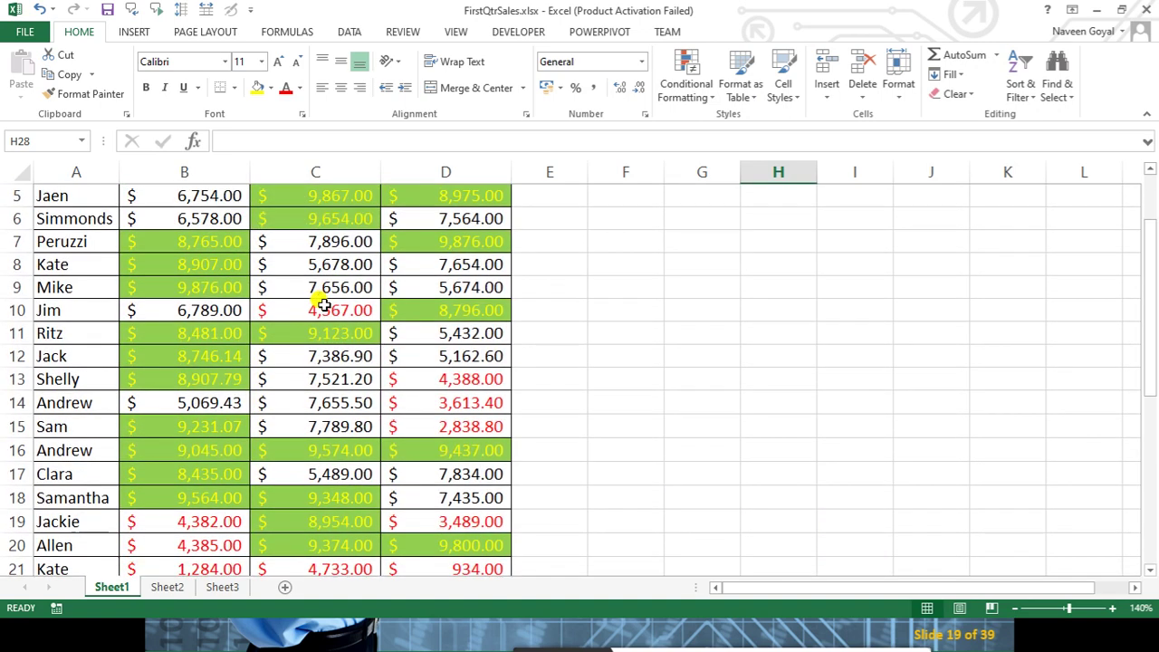
scroll(321, 331, up, 1)
scroll(301, 366, up, 1)
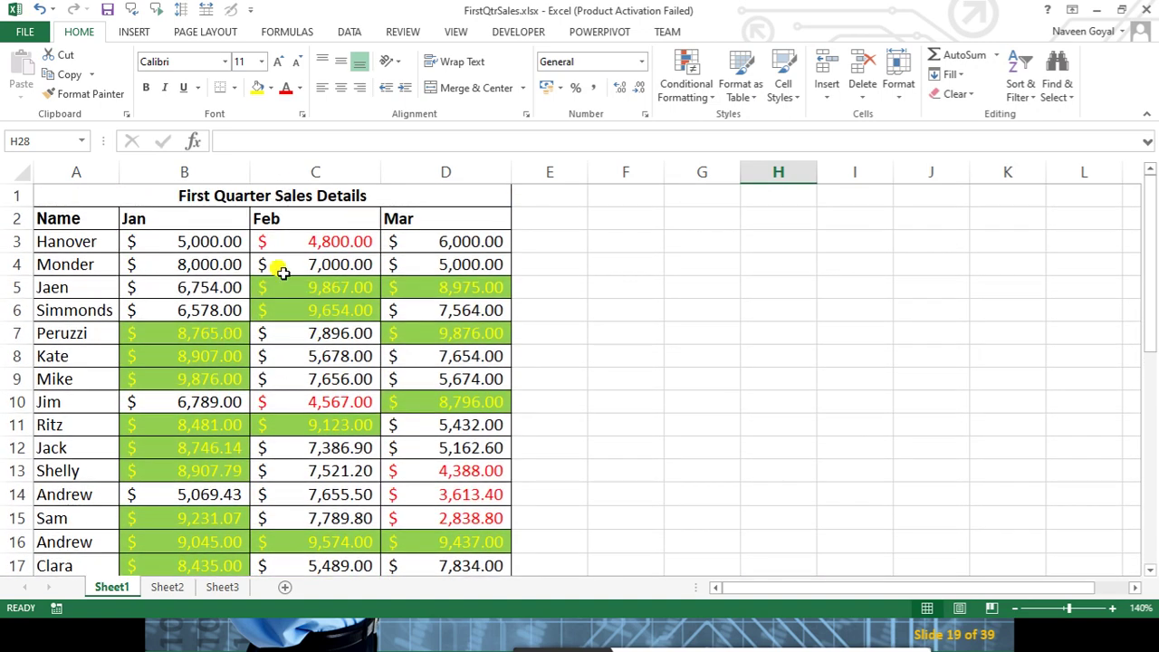
click(207, 242)
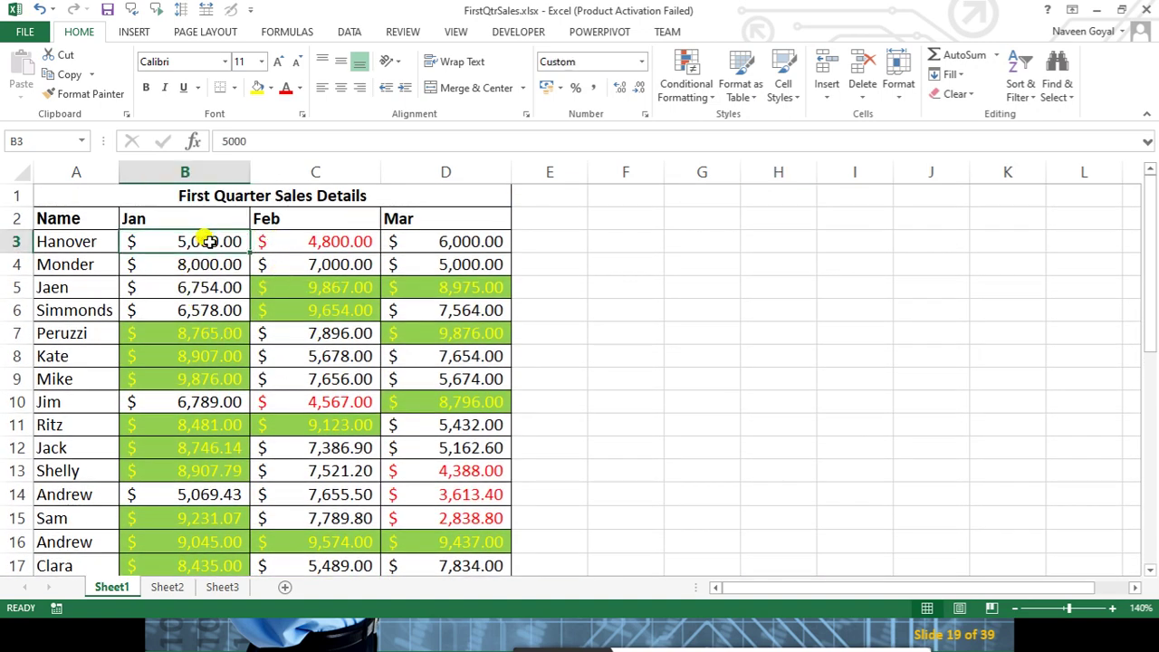
click(196, 269)
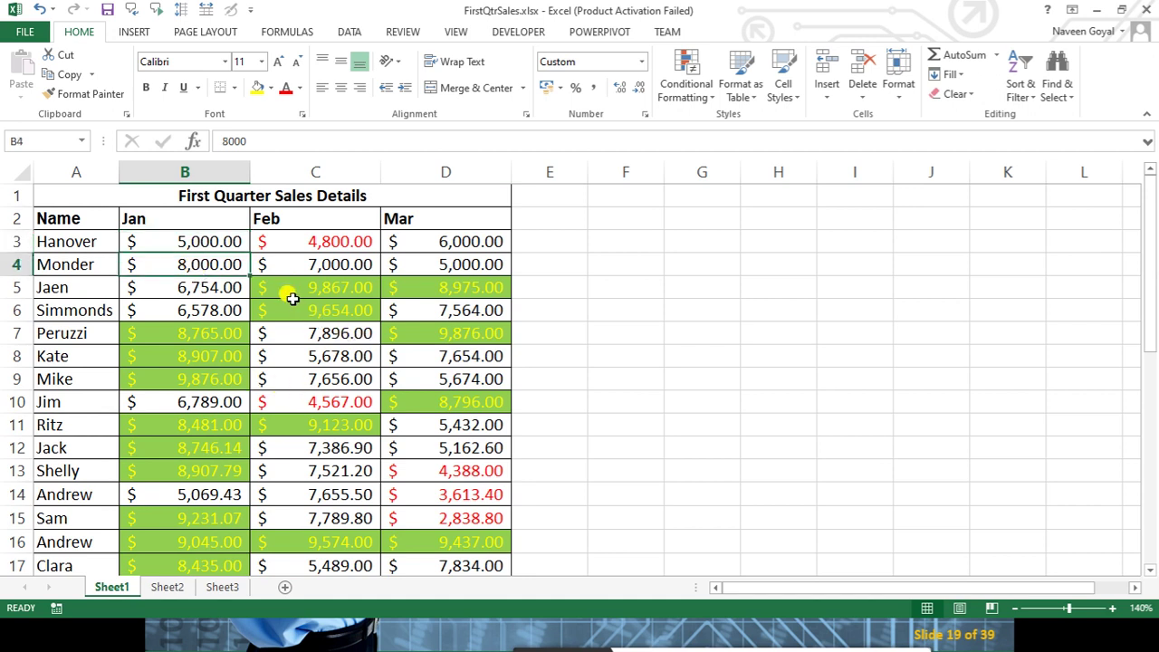
click(361, 242)
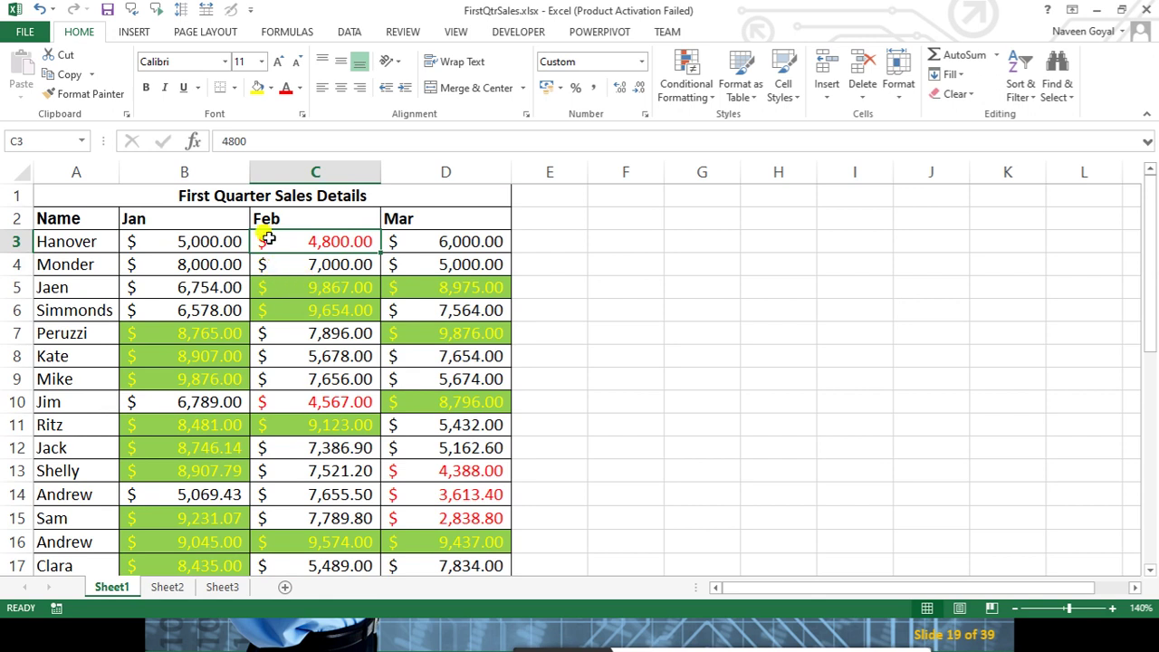
click(338, 287)
scroll(428, 356, down, 2)
scroll(435, 358, up, 2)
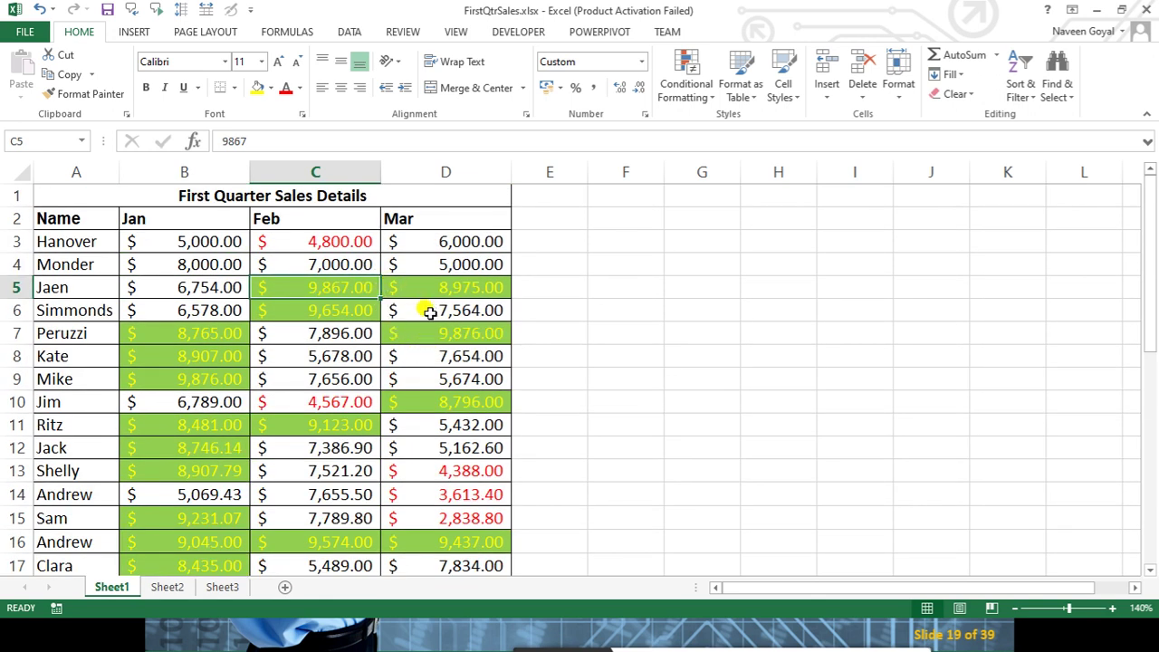
click(421, 378)
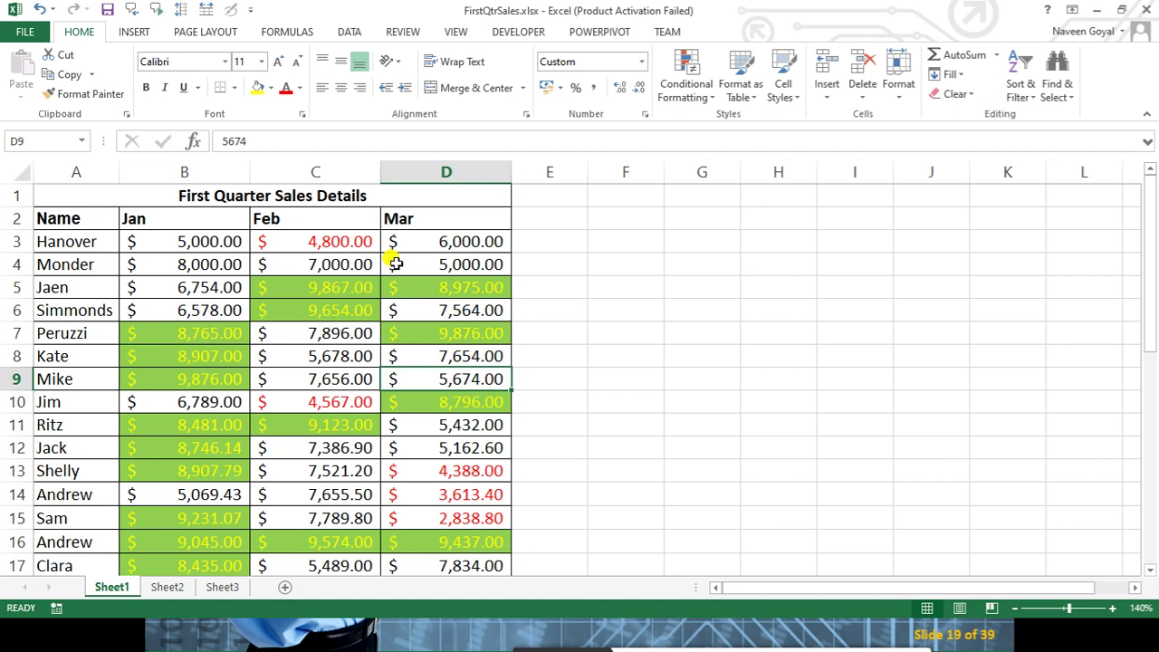
Select the Jan–Mar sales values B3:D35 again
click(234, 241)
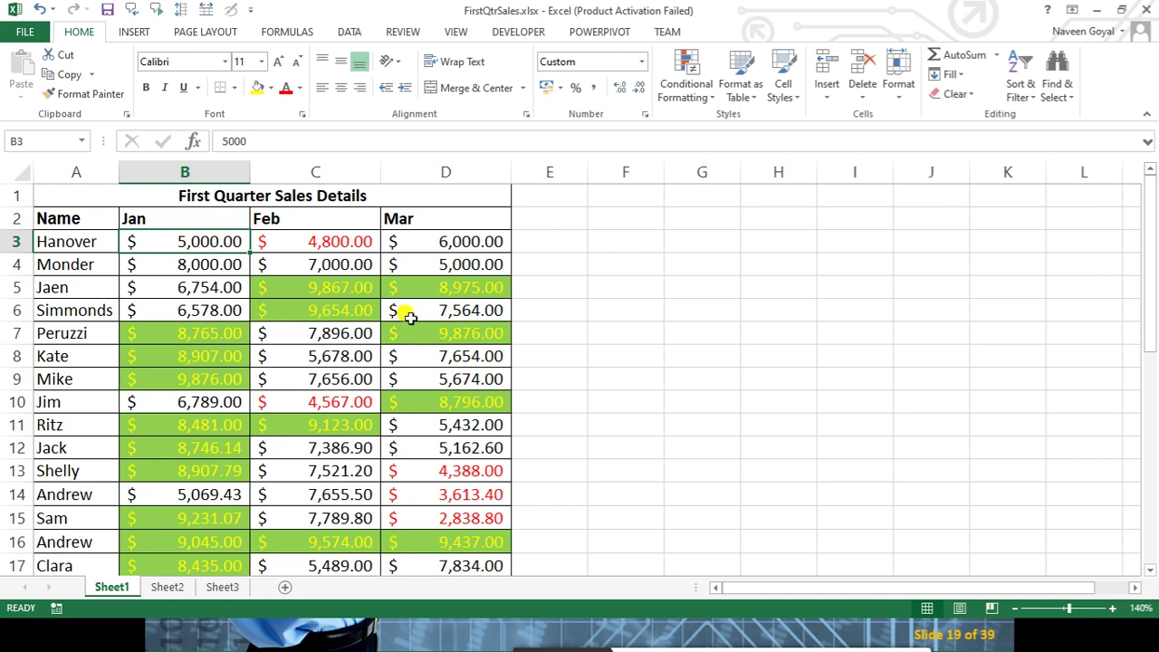
key(ctrl+shift+Right)
key(ctrl+shift+Down)
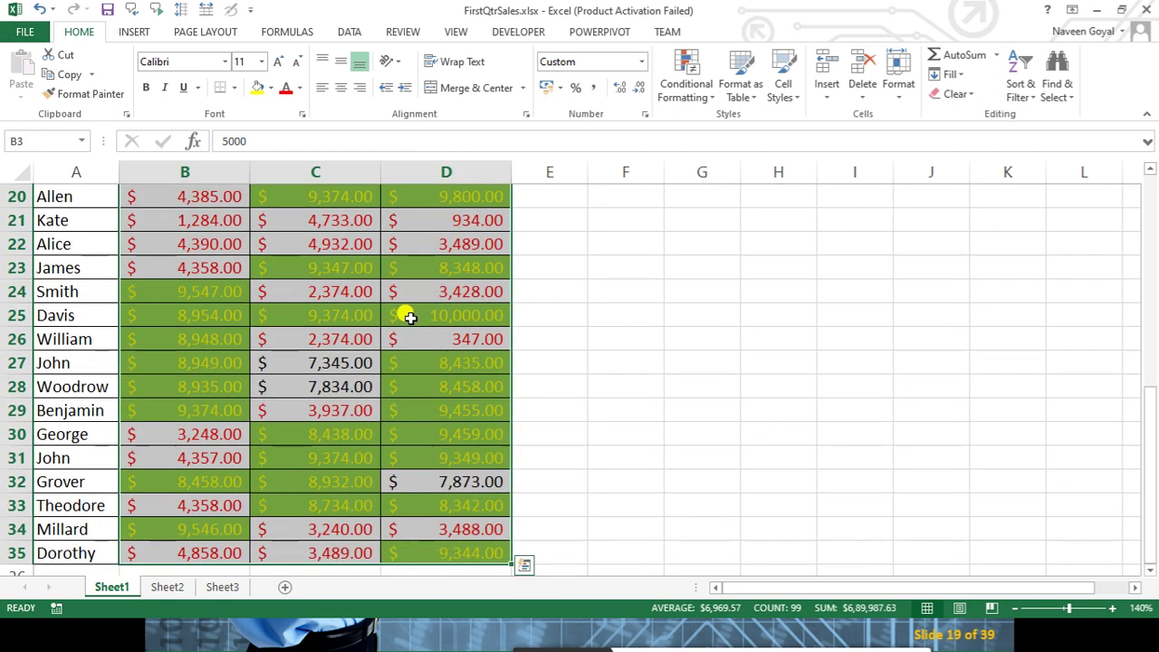
click(689, 94)
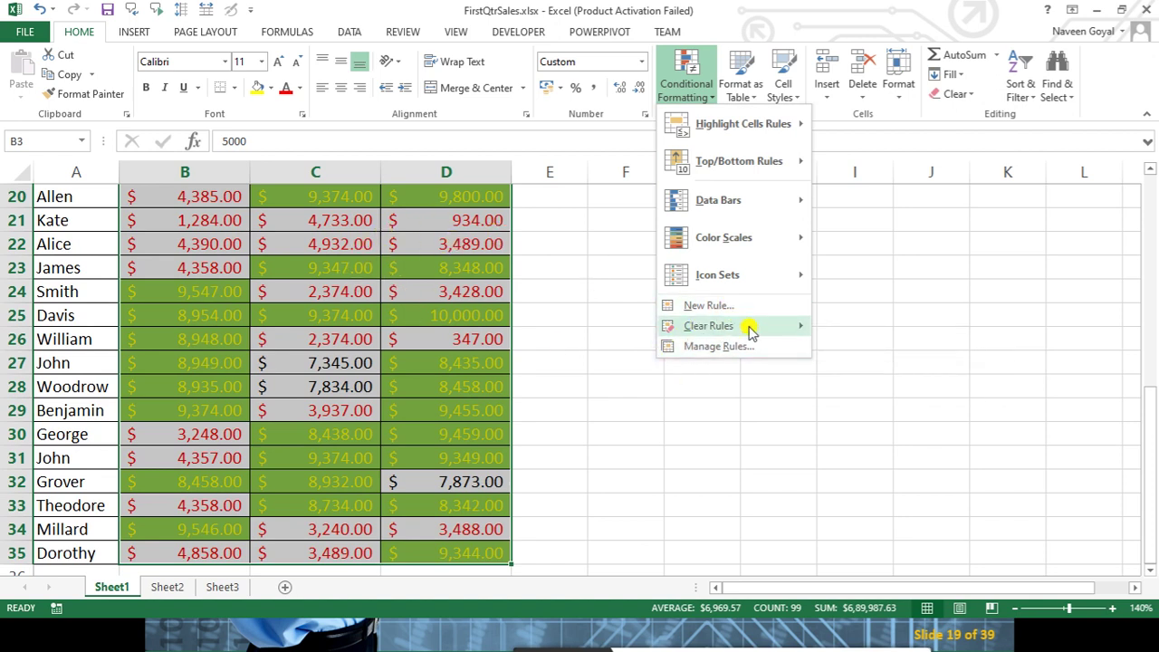
mouse_move(709, 326)
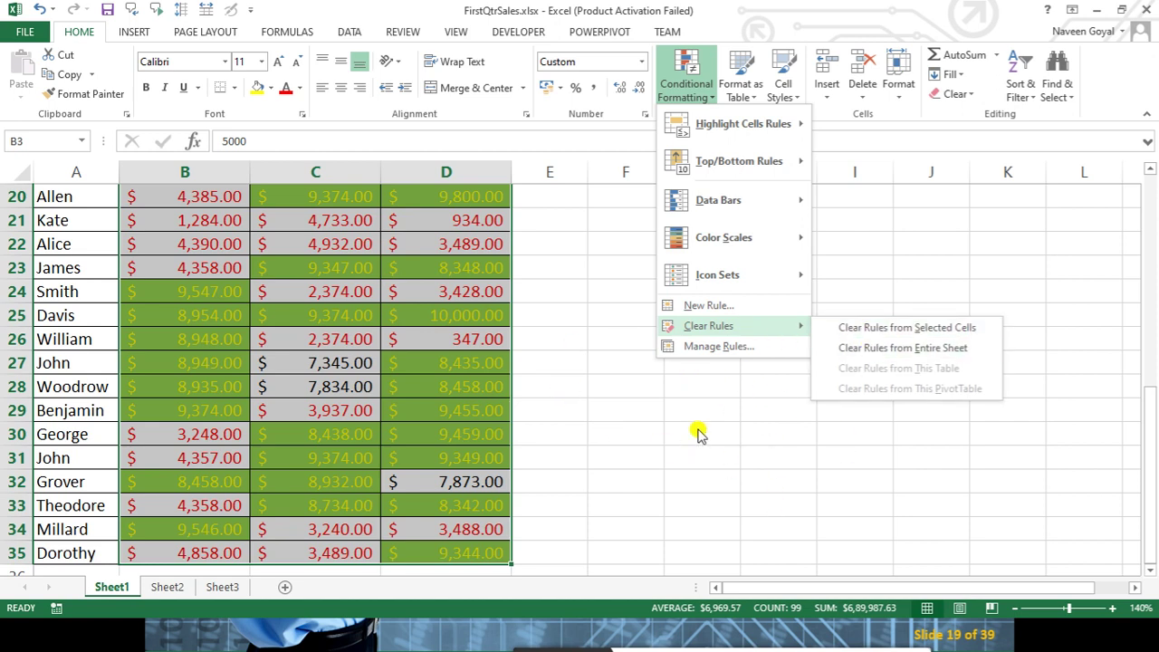
Clear all conditional formatting rules from the entire sheet
click(896, 346)
click(671, 313)
scroll(630, 367, up, 5)
scroll(629, 367, up, 1)
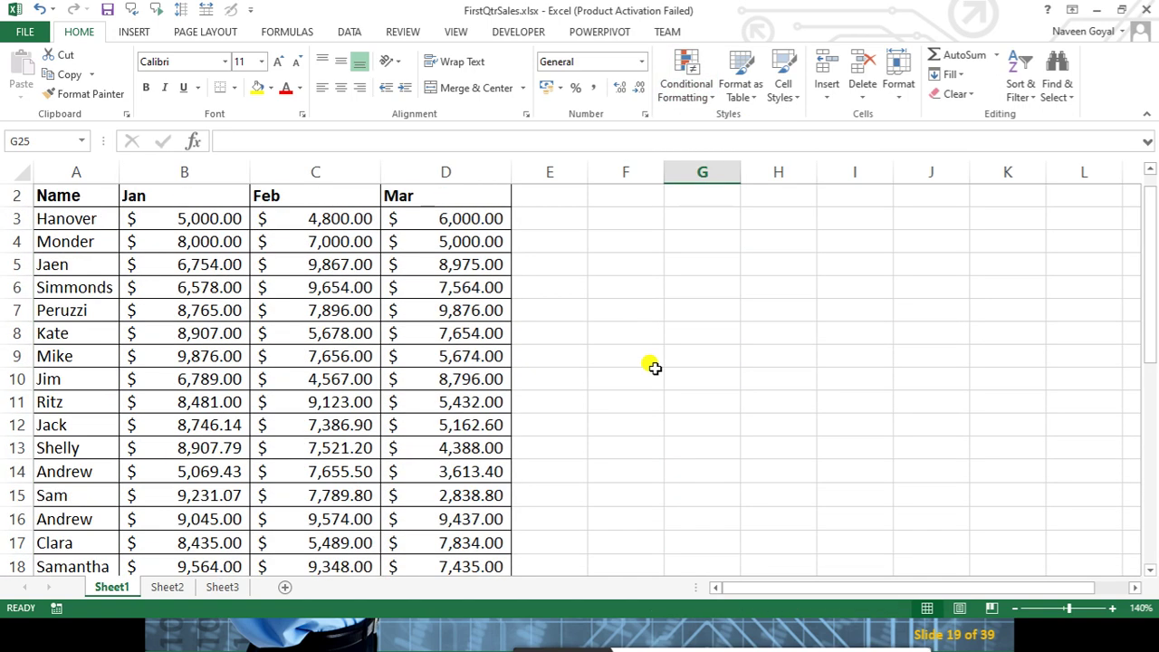
Reselect the Jan–Mar sales range B3:D35
click(227, 218)
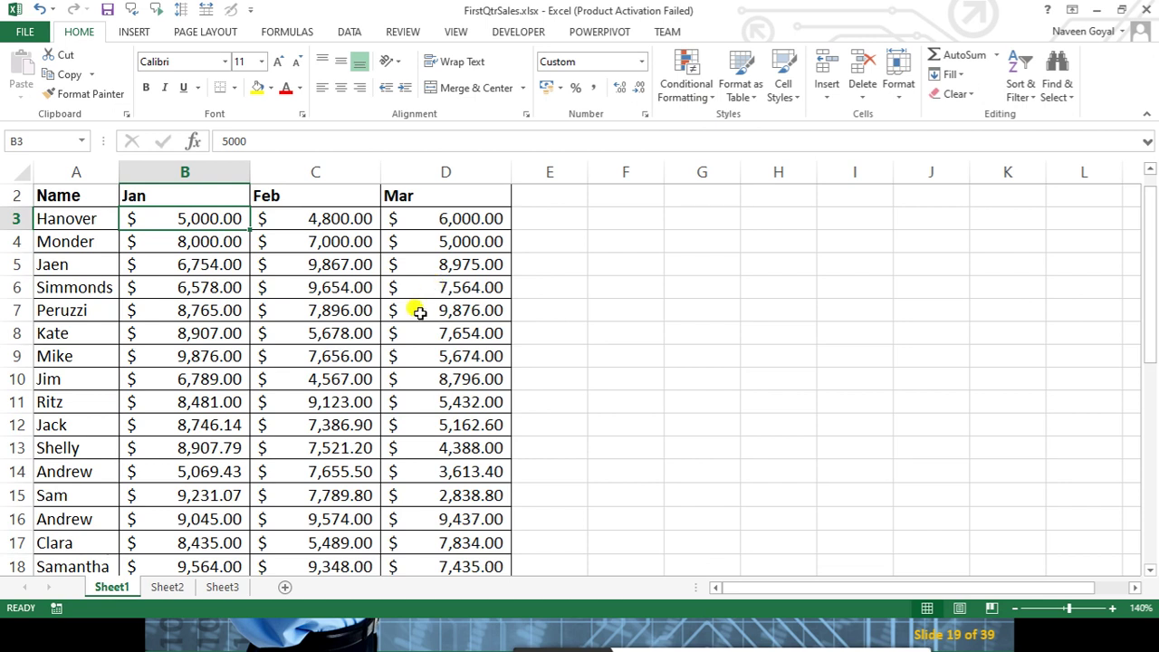
key(ctrl+shift+Right)
key(ctrl+shift+Down)
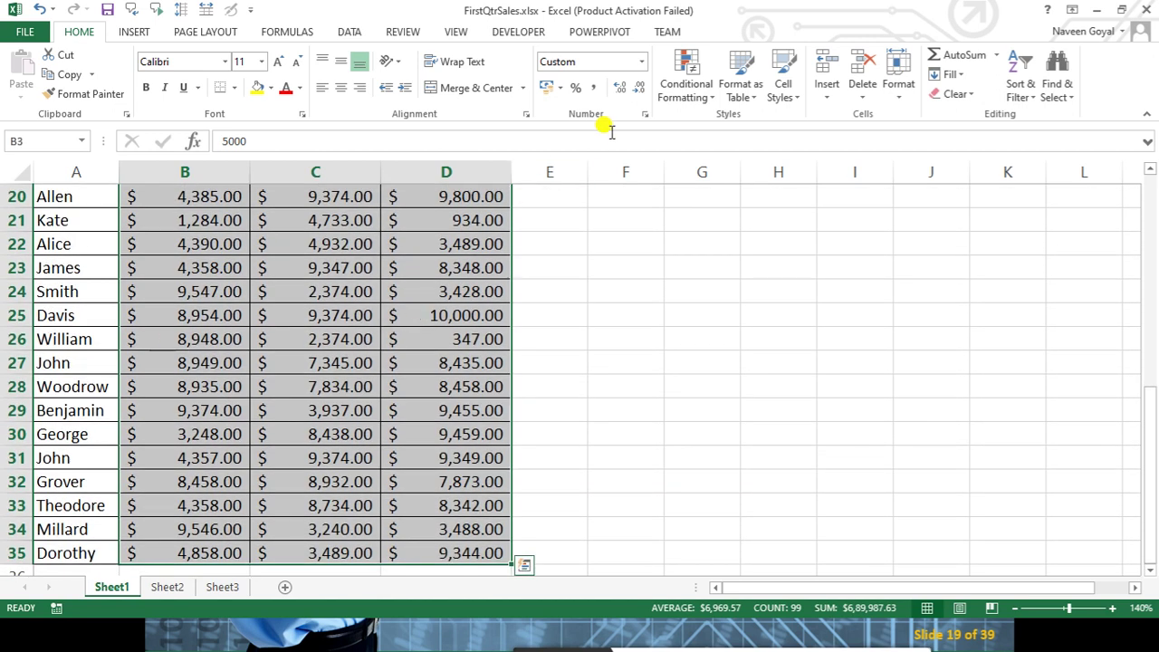
click(696, 91)
mouse_move(738, 161)
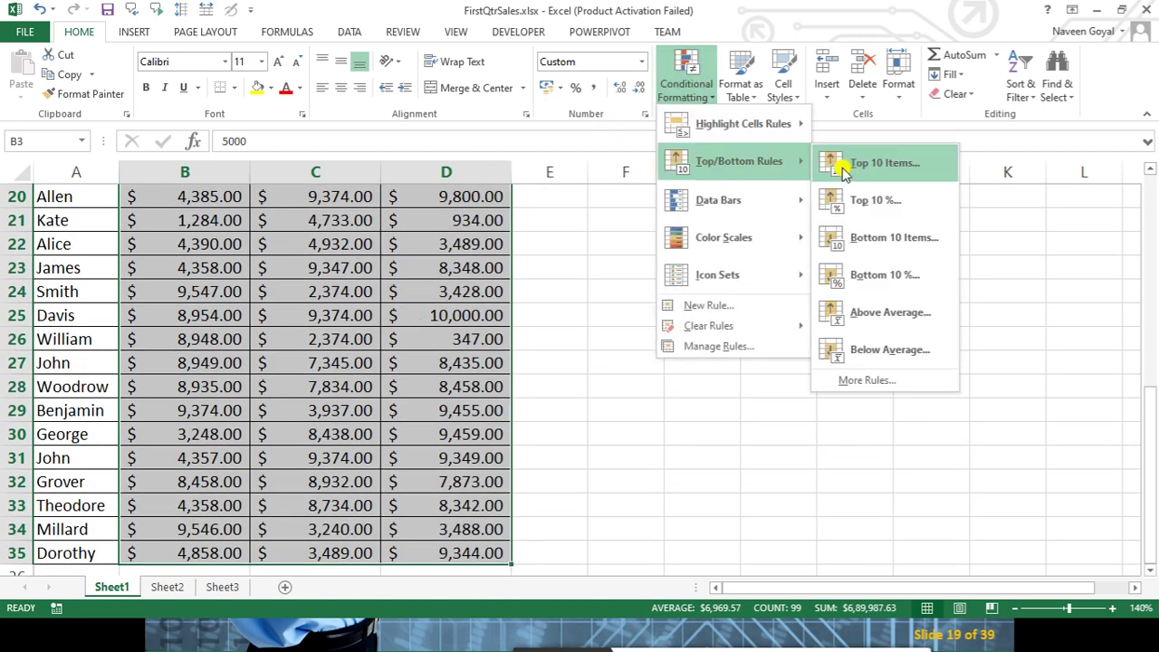
Highlight the top 3 sales values with Light Red Fill and Dark Red Text
click(903, 169)
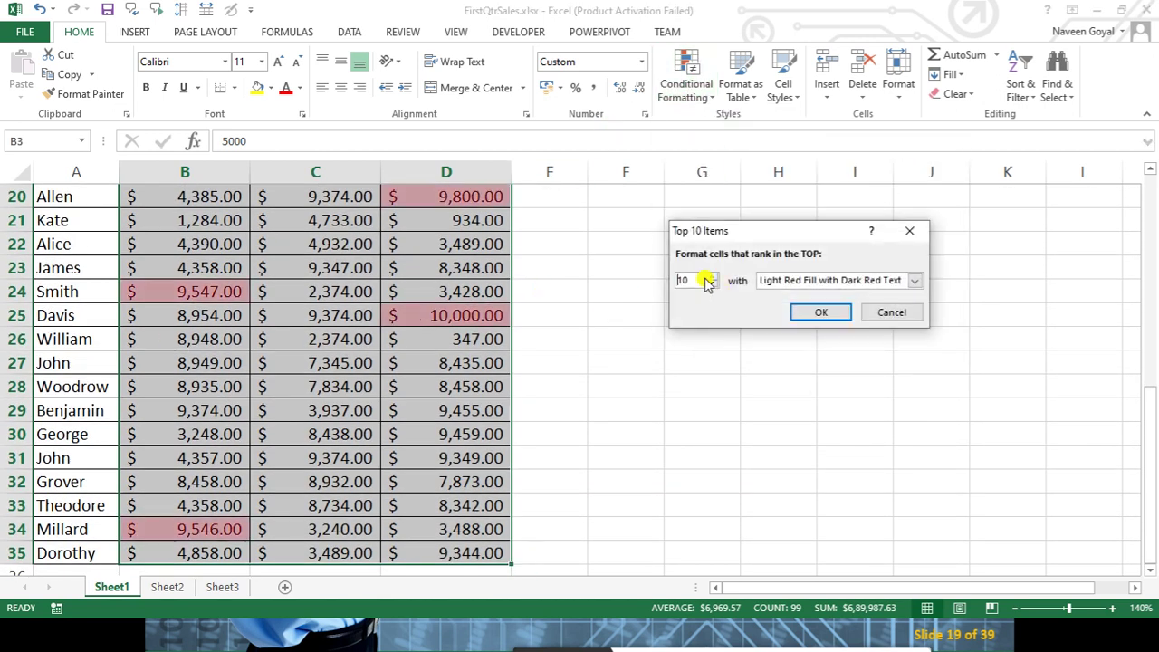
text(3)
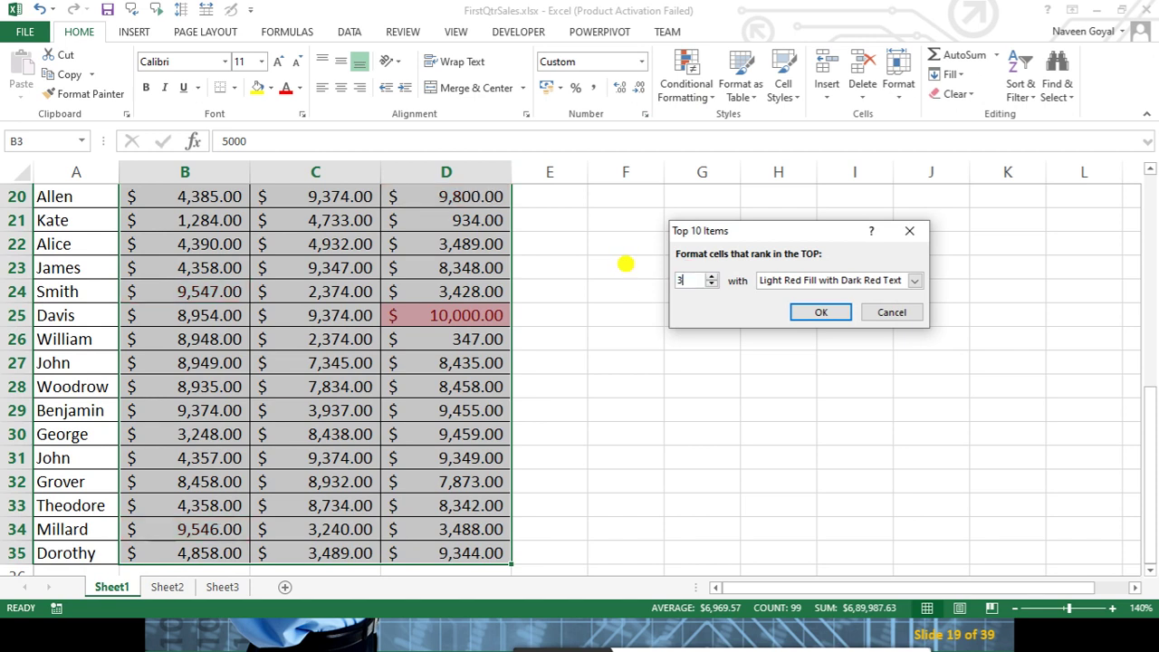
click(788, 283)
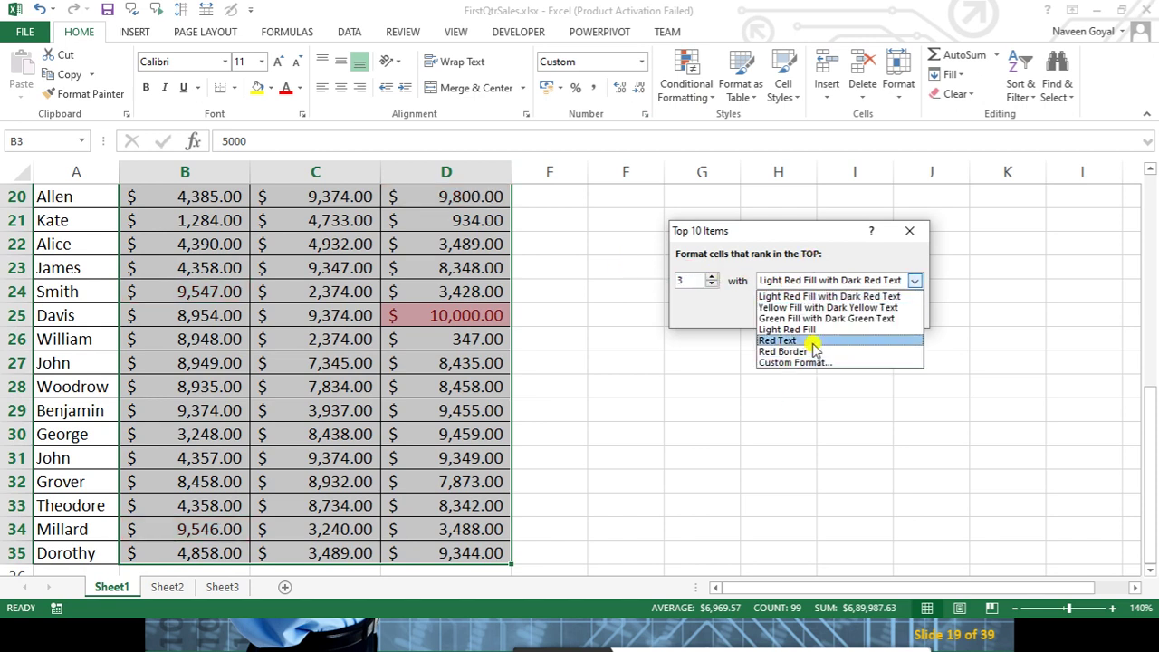
click(800, 296)
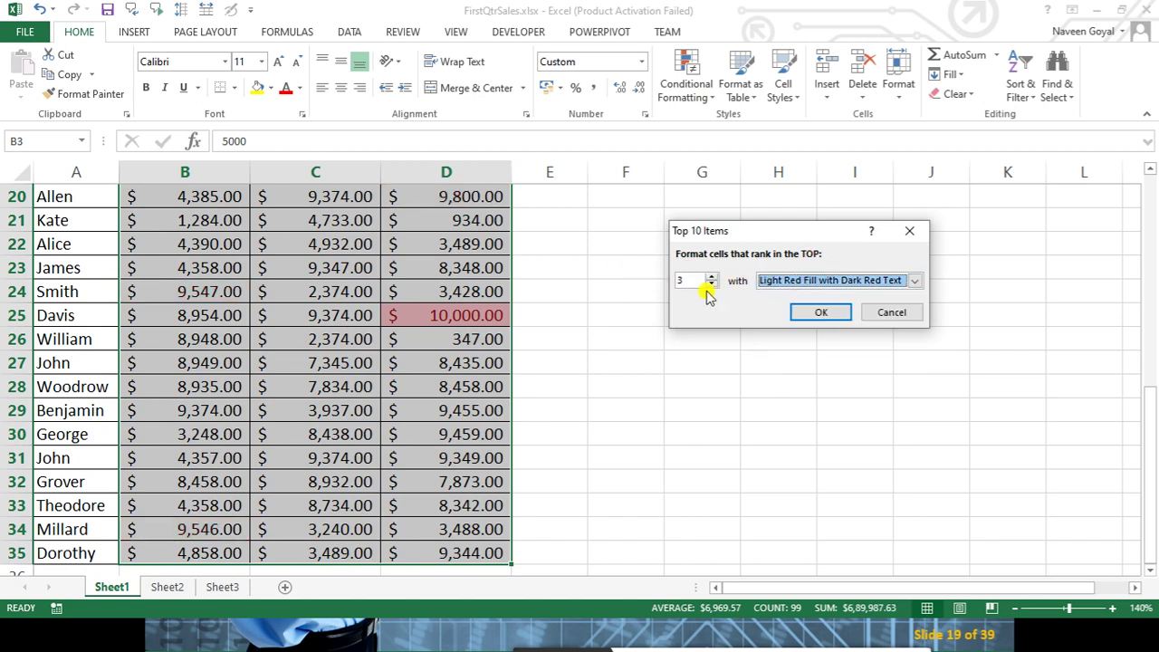
click(815, 313)
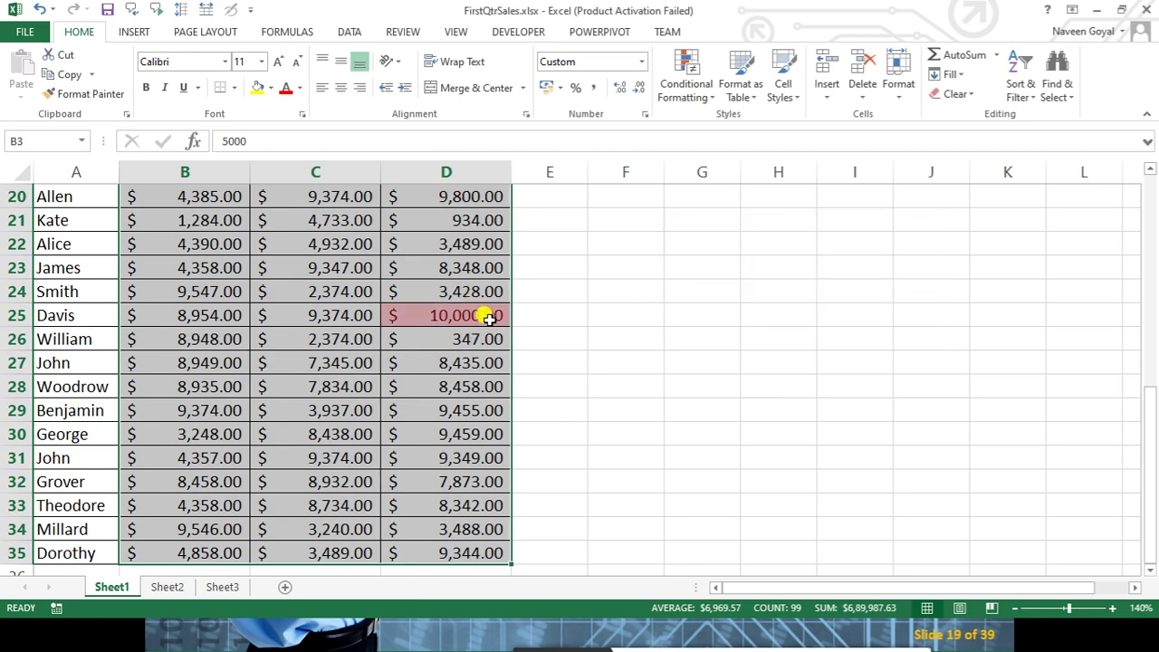
click(489, 318)
scroll(513, 380, down, 4)
scroll(512, 381, up, 5)
scroll(512, 380, up, 3)
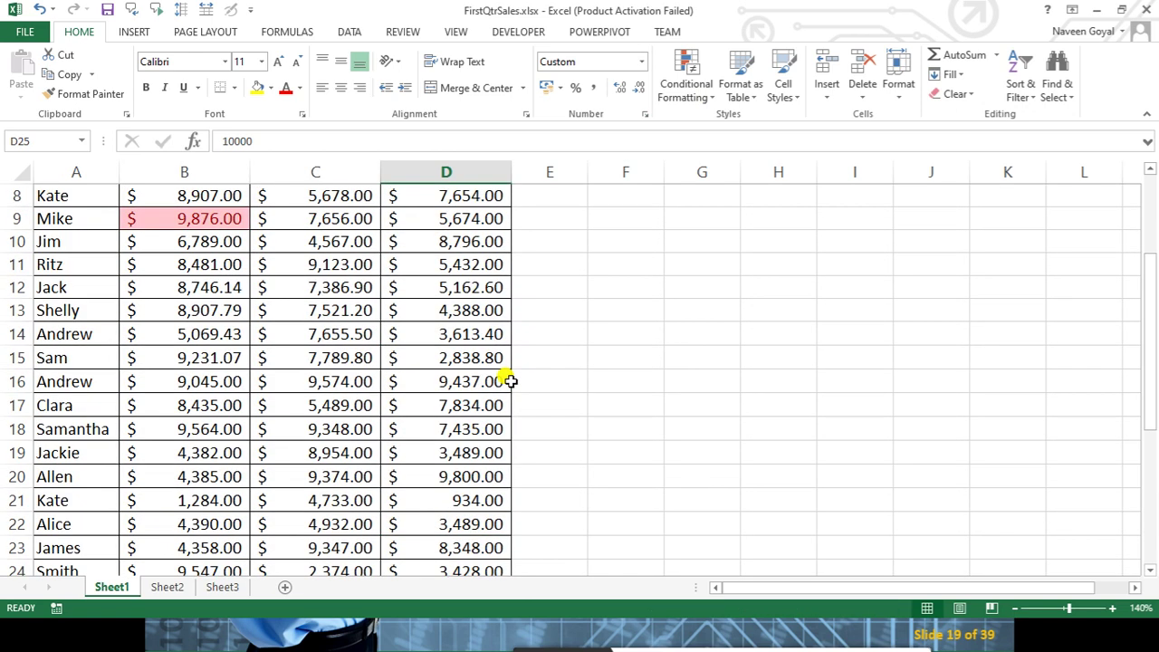
scroll(510, 381, up, 3)
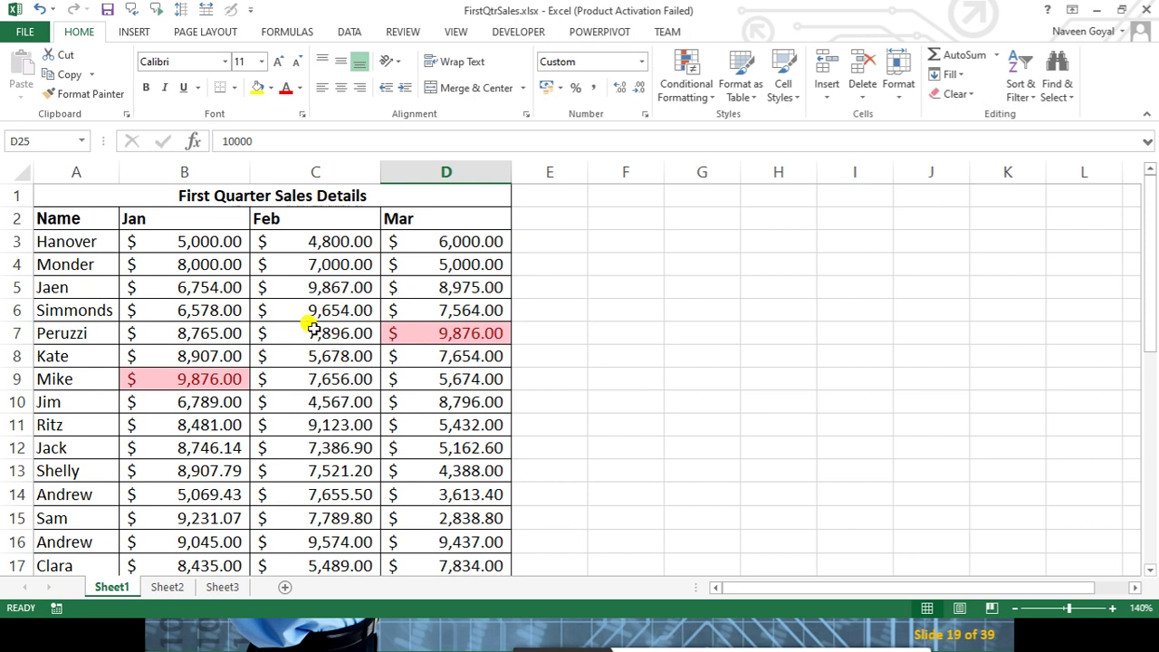
Reselect the sales figures B3:D35
click(440, 238)
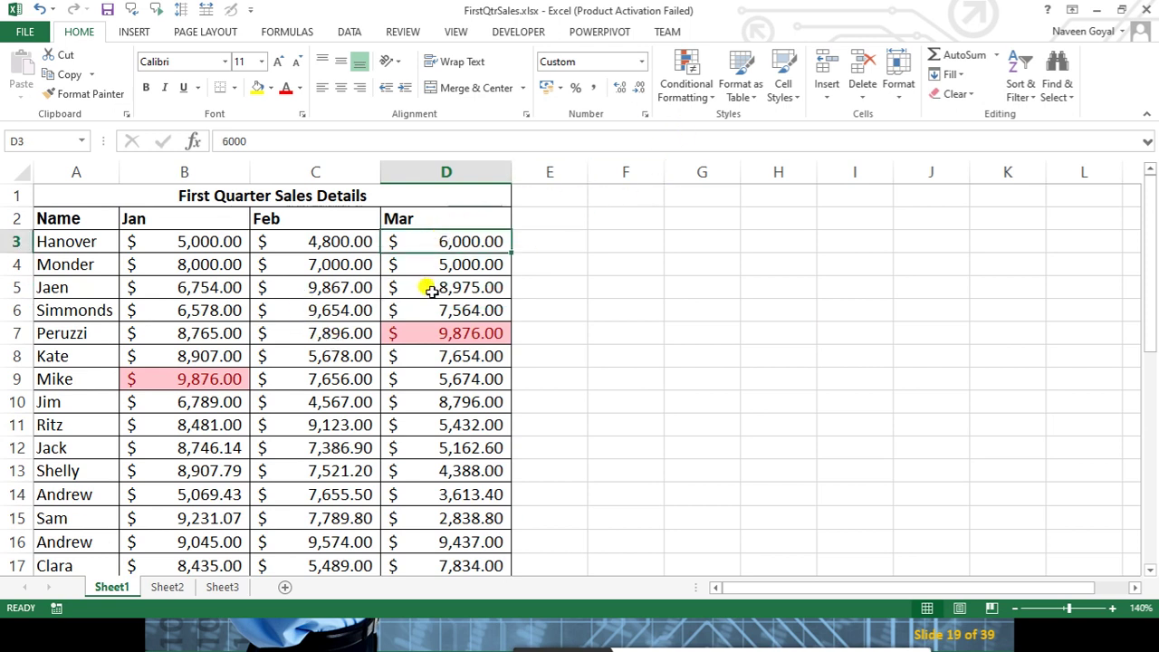
key(Left)
key(Left)
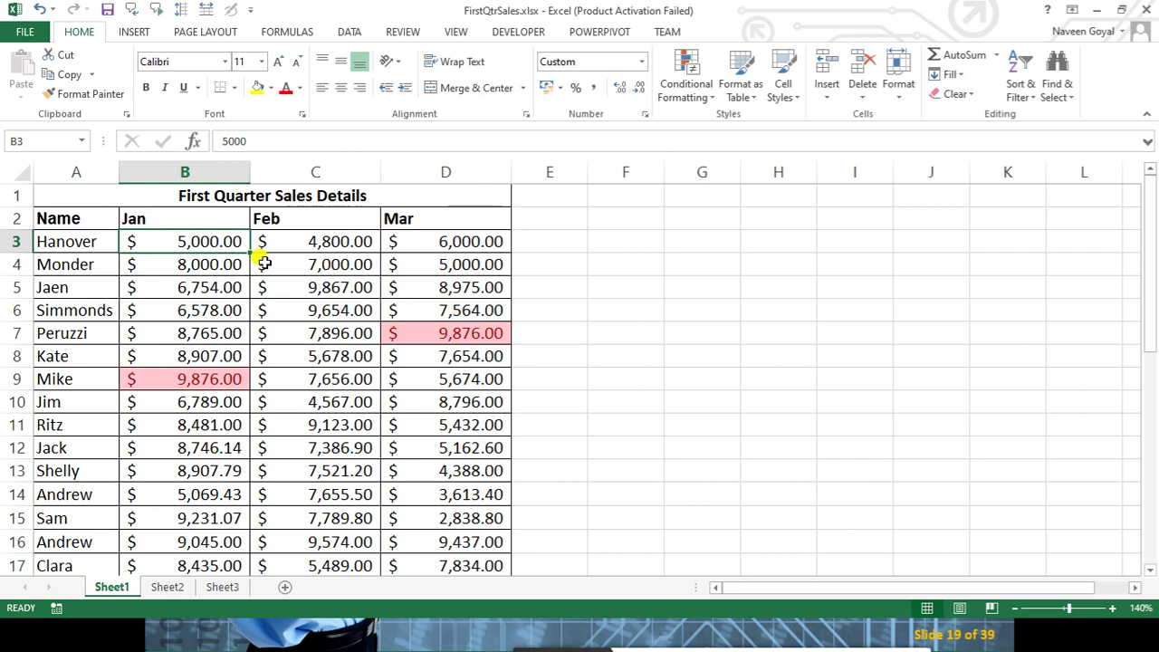
key(ctrl+shift+Right)
key(ctrl+shift+Down)
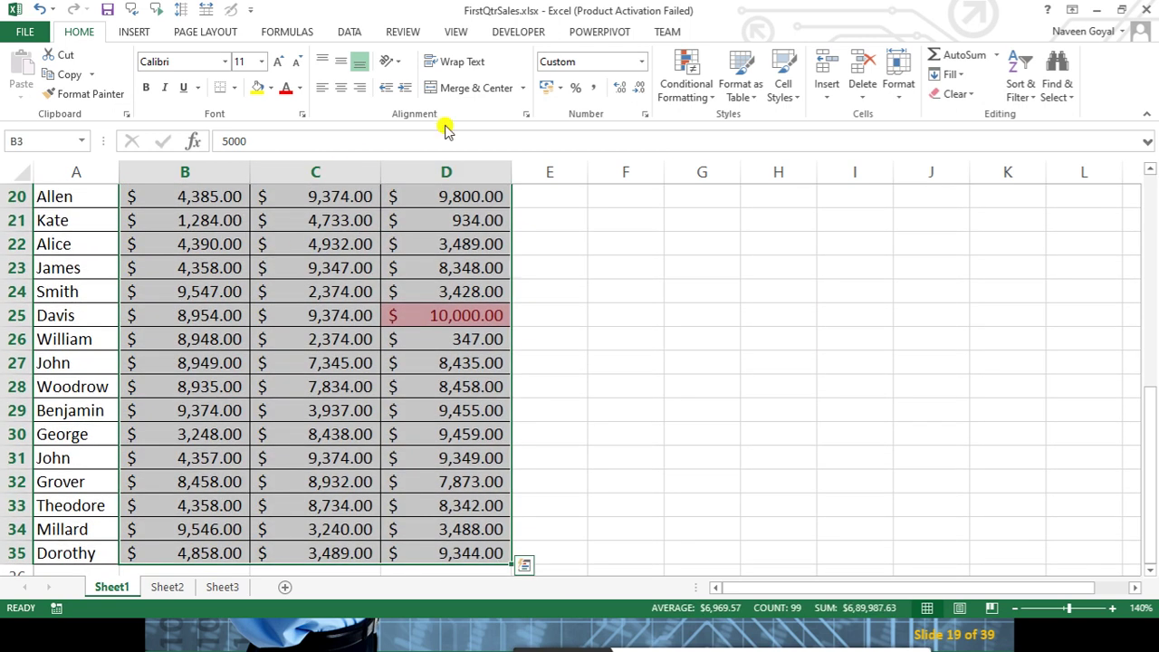
click(687, 68)
mouse_move(739, 161)
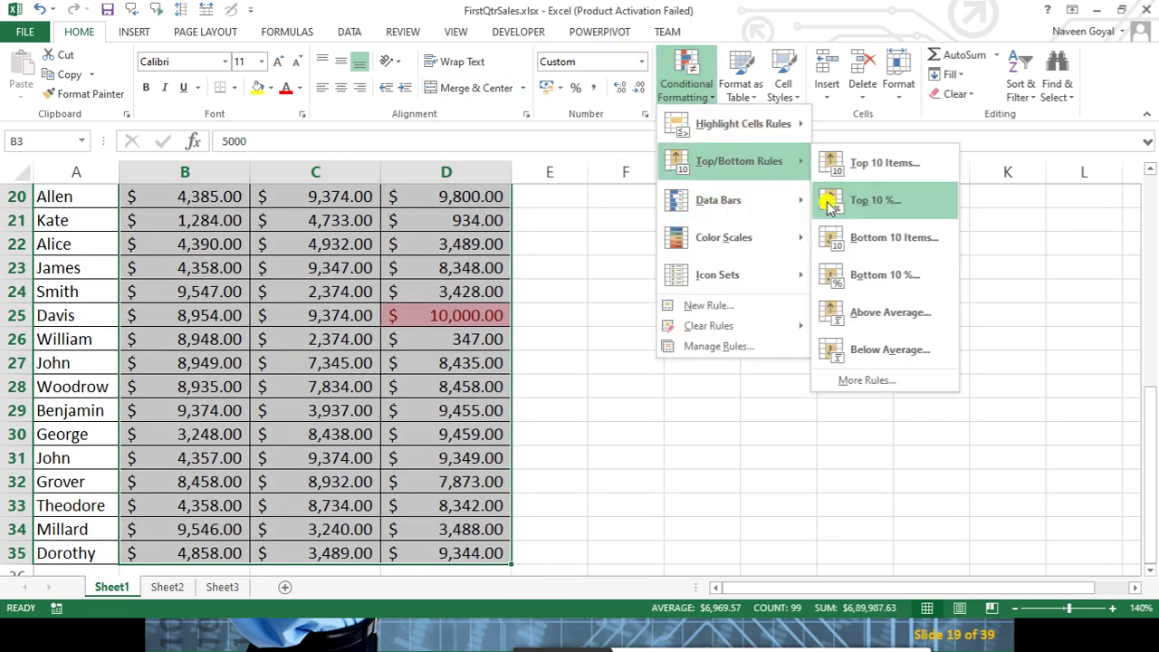
Highlight the bottom 3 sales values with a custom red-font format
click(892, 240)
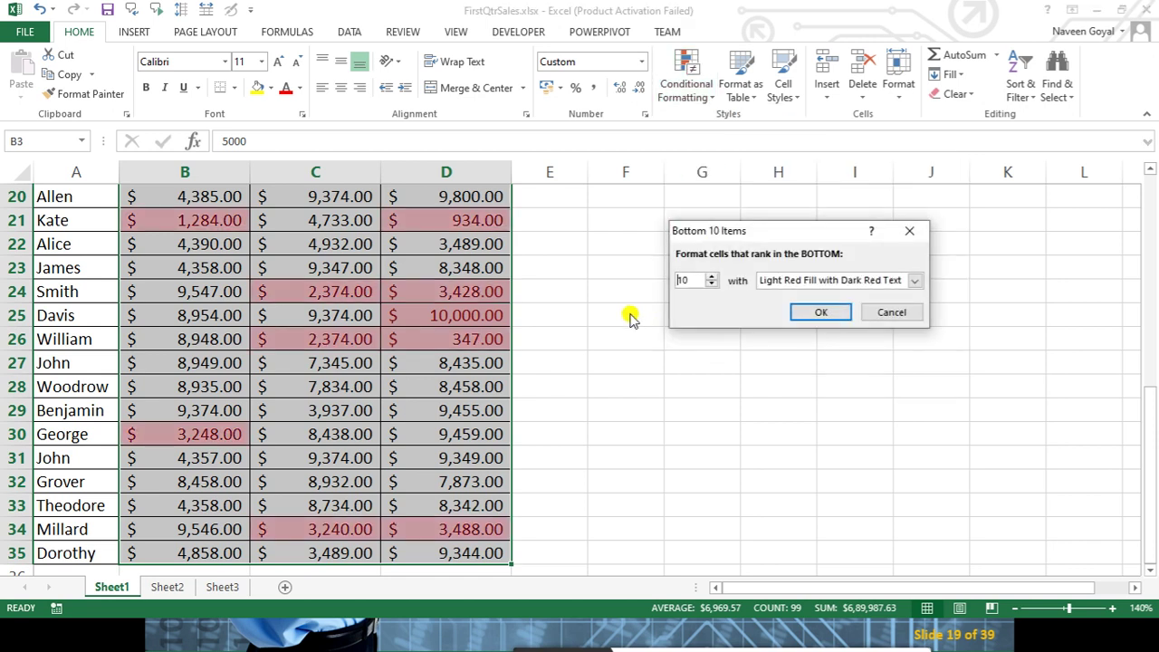
drag(708, 280, 634, 276)
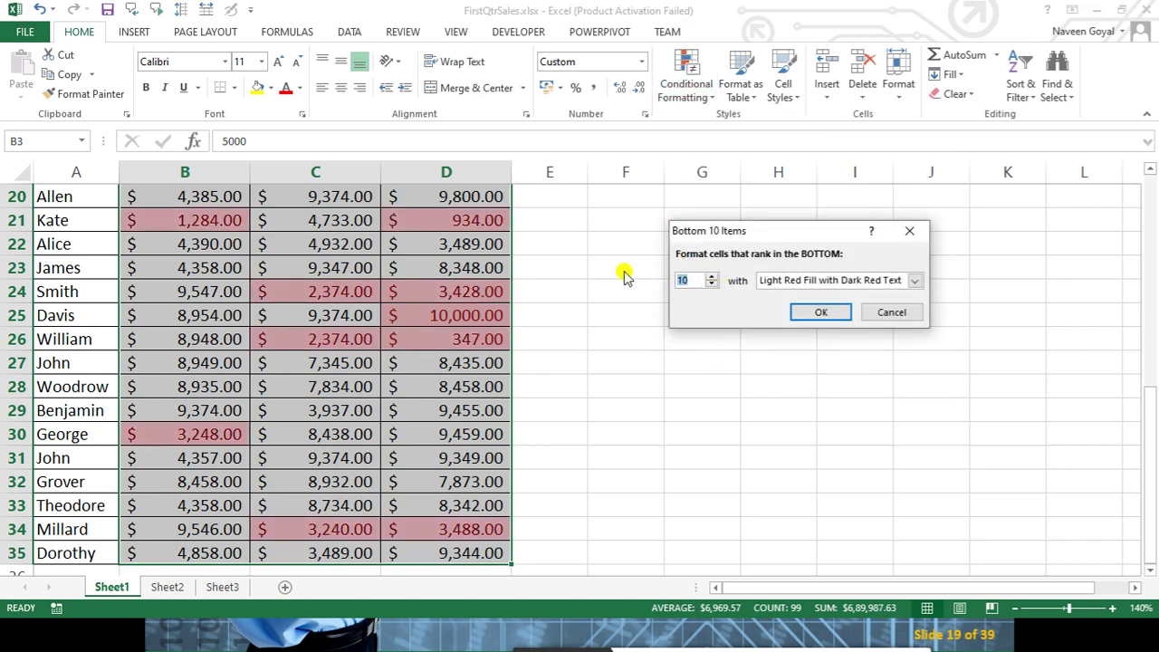
text(3)
click(806, 280)
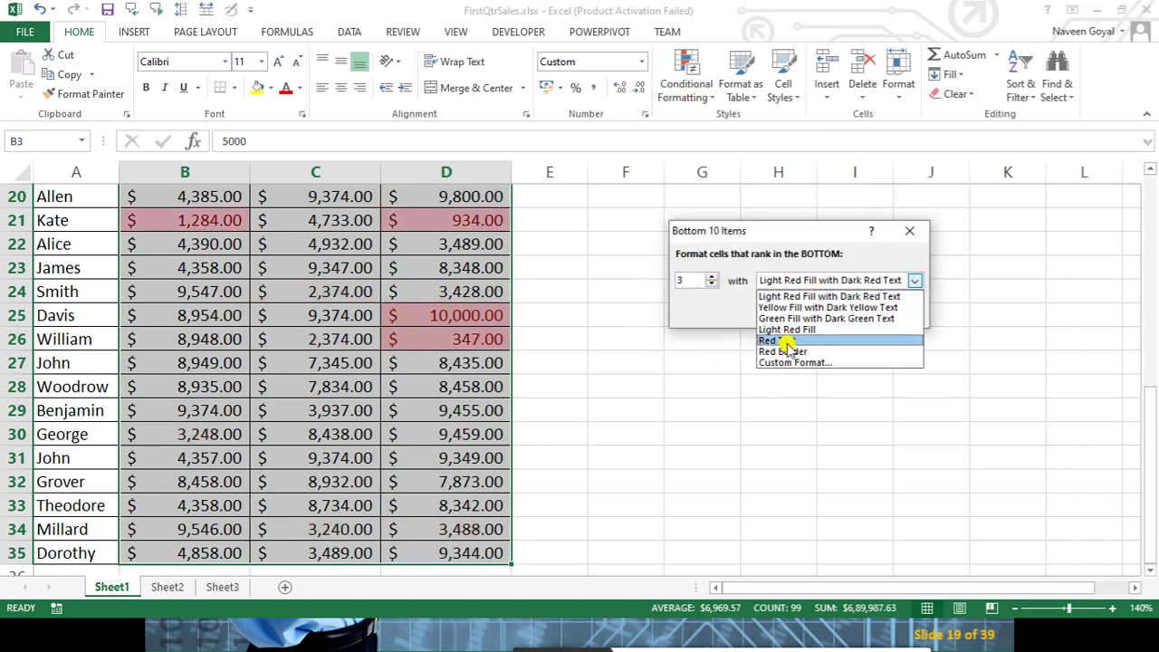
click(785, 329)
click(790, 280)
click(806, 359)
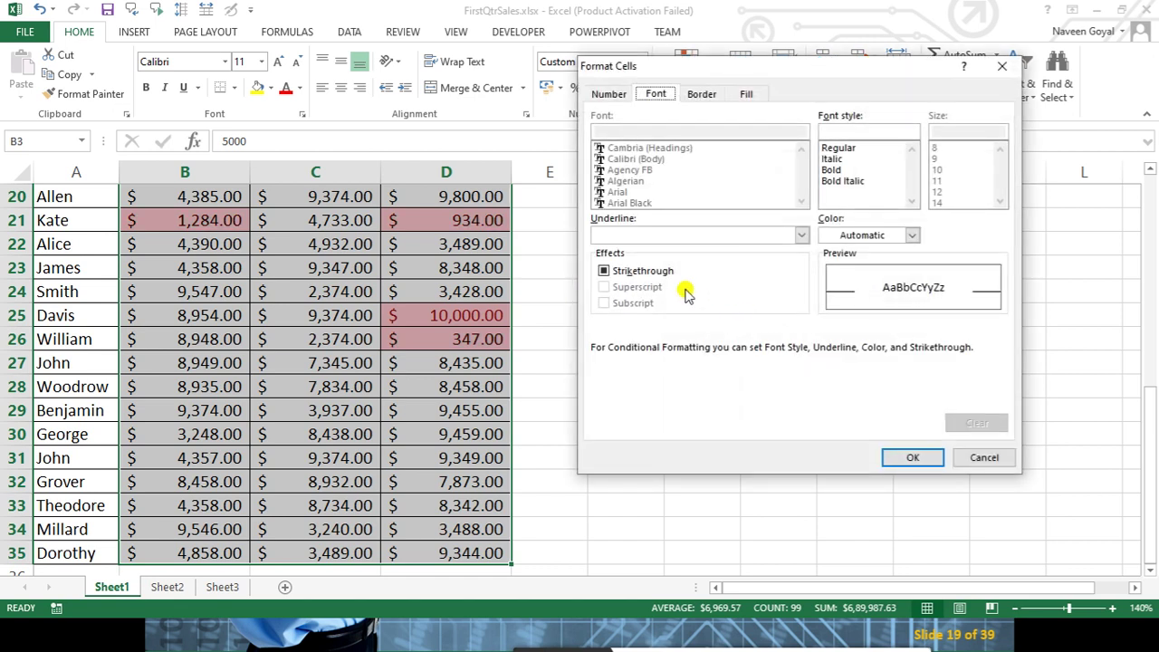
click(858, 235)
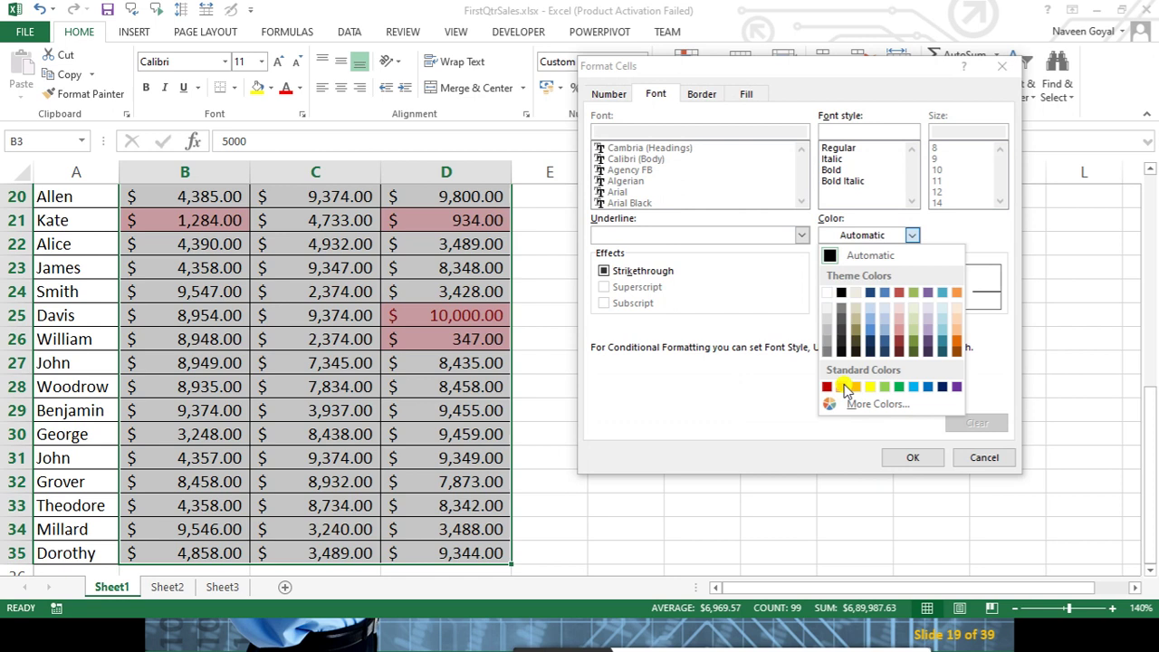
click(845, 387)
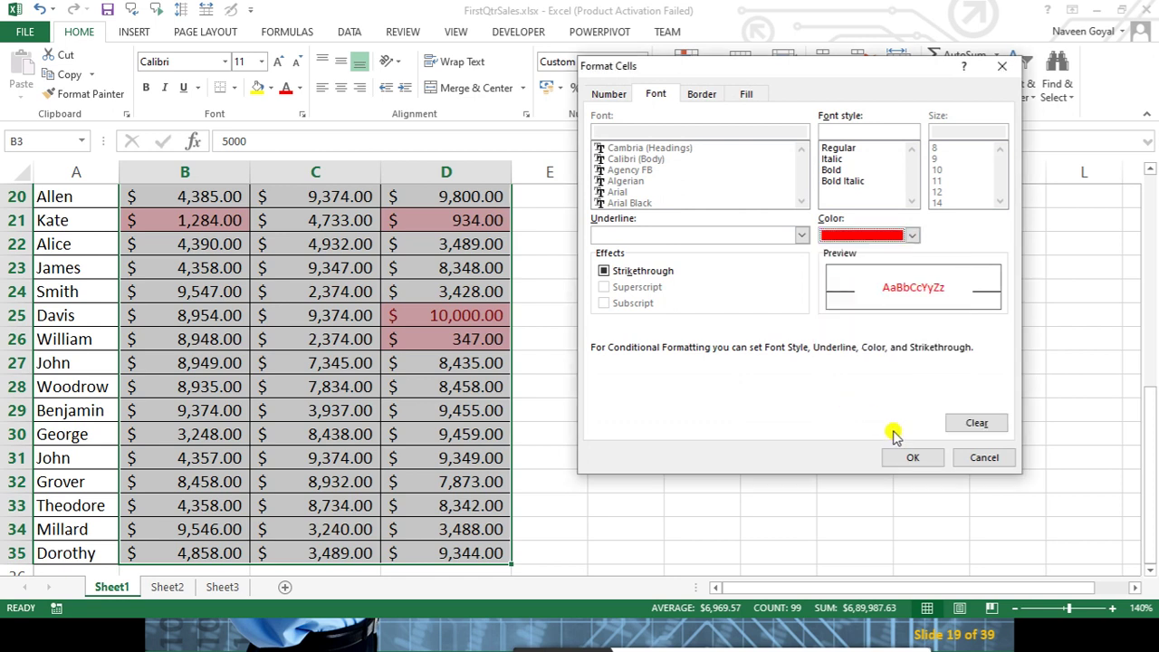
click(912, 458)
click(818, 313)
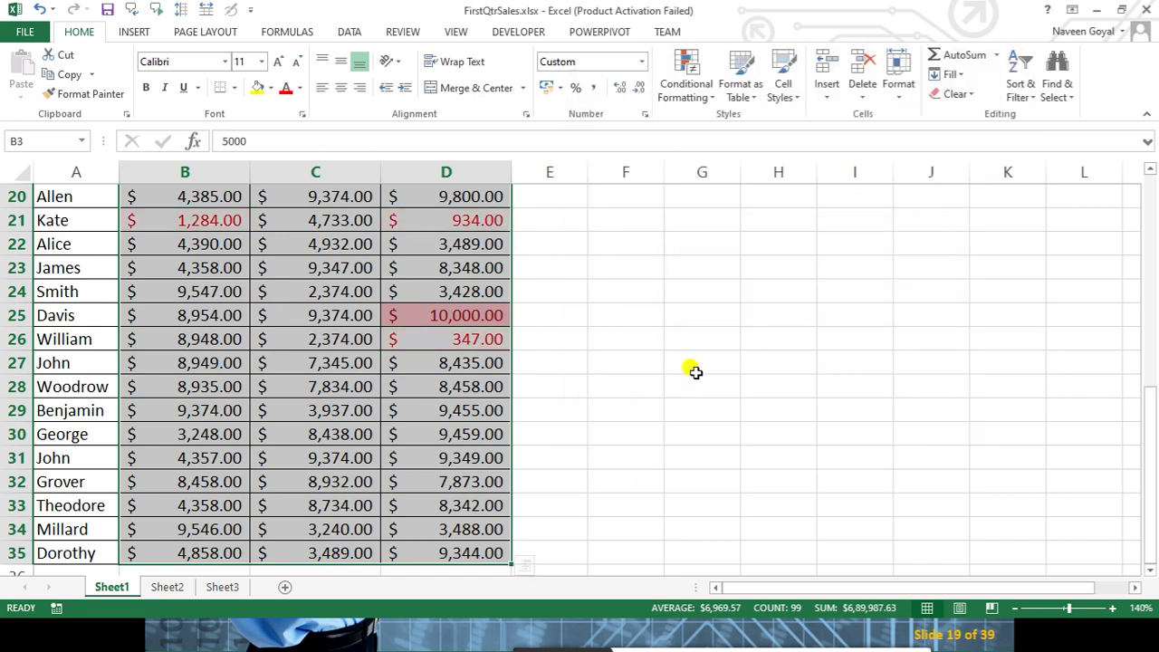
click(693, 371)
Check the highlighted low values 1,284, 934 and 347, then select the sales data from B3
click(207, 220)
click(435, 220)
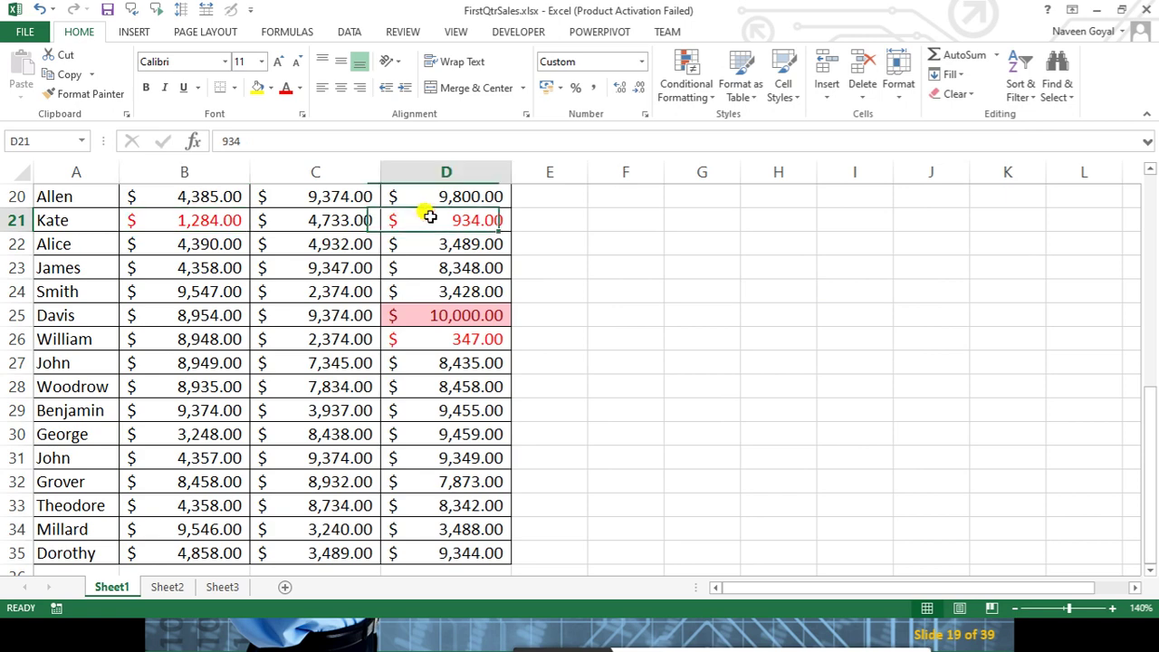
click(455, 340)
scroll(589, 435, up, 3)
scroll(590, 435, up, 1)
scroll(590, 434, up, 1)
scroll(589, 435, up, 2)
click(210, 237)
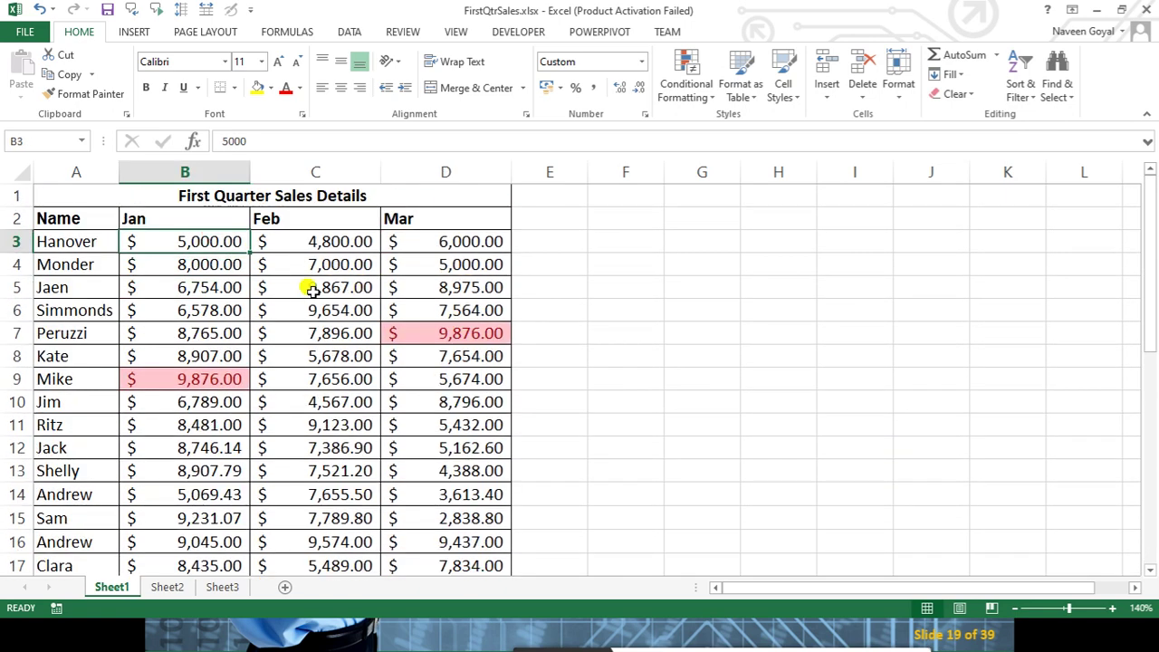
key(ctrl+shift+Right)
key(ctrl+shift+Down)
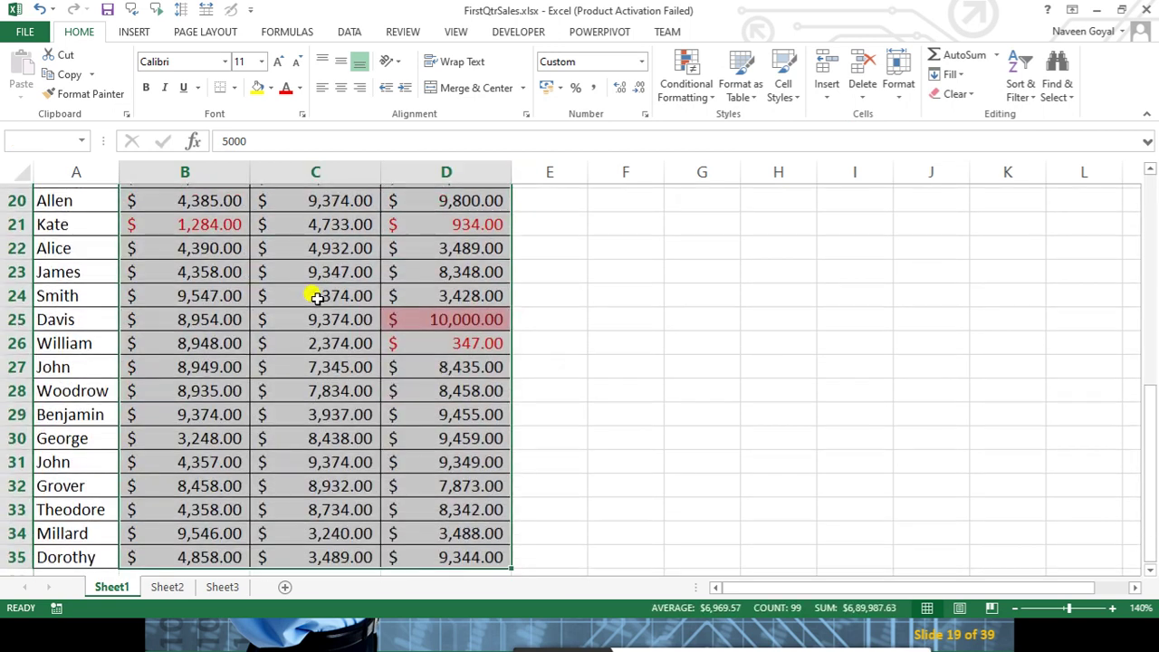
key(ctrl+shift+Down)
key(ctrl+shift+Up)
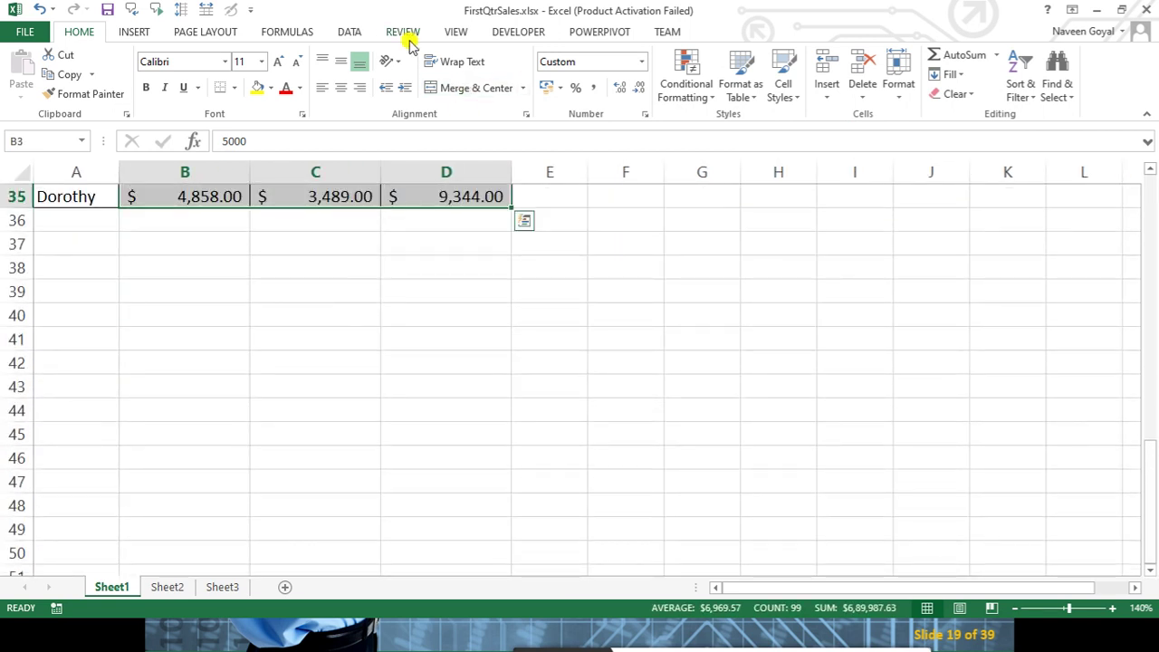
Clear conditional formatting rules from the entire Sheet1
click(682, 102)
mouse_move(709, 326)
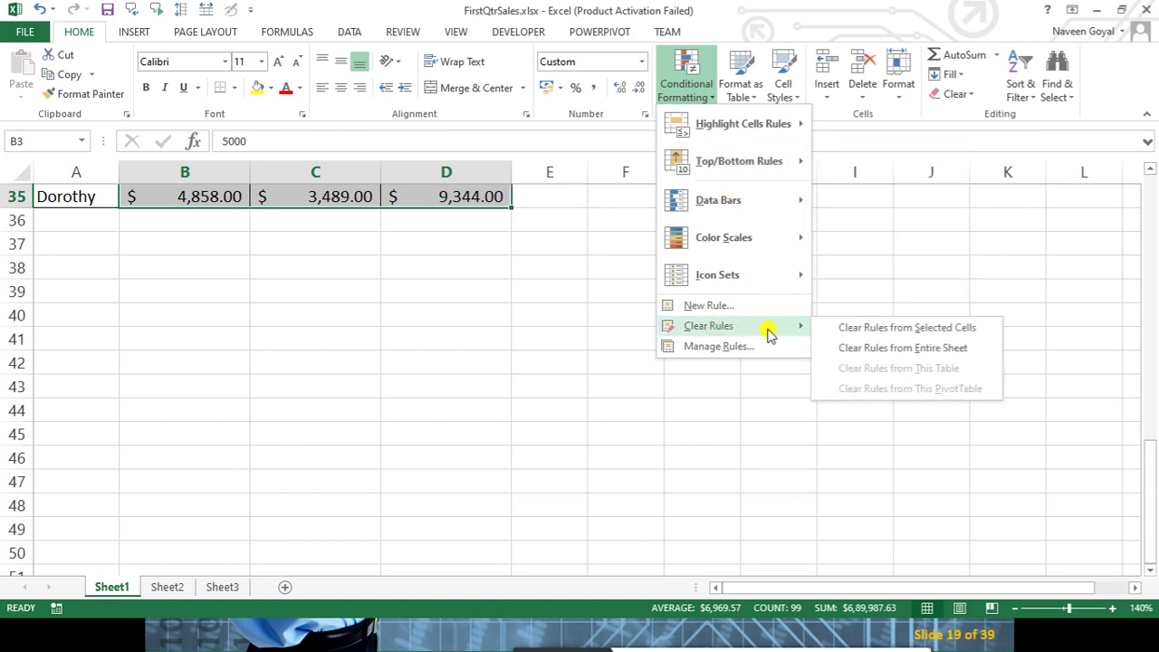
click(861, 347)
click(697, 365)
Switch to Sheet3 and look over its Name and Marks tables
scroll(716, 353, up, 7)
scroll(734, 358, up, 5)
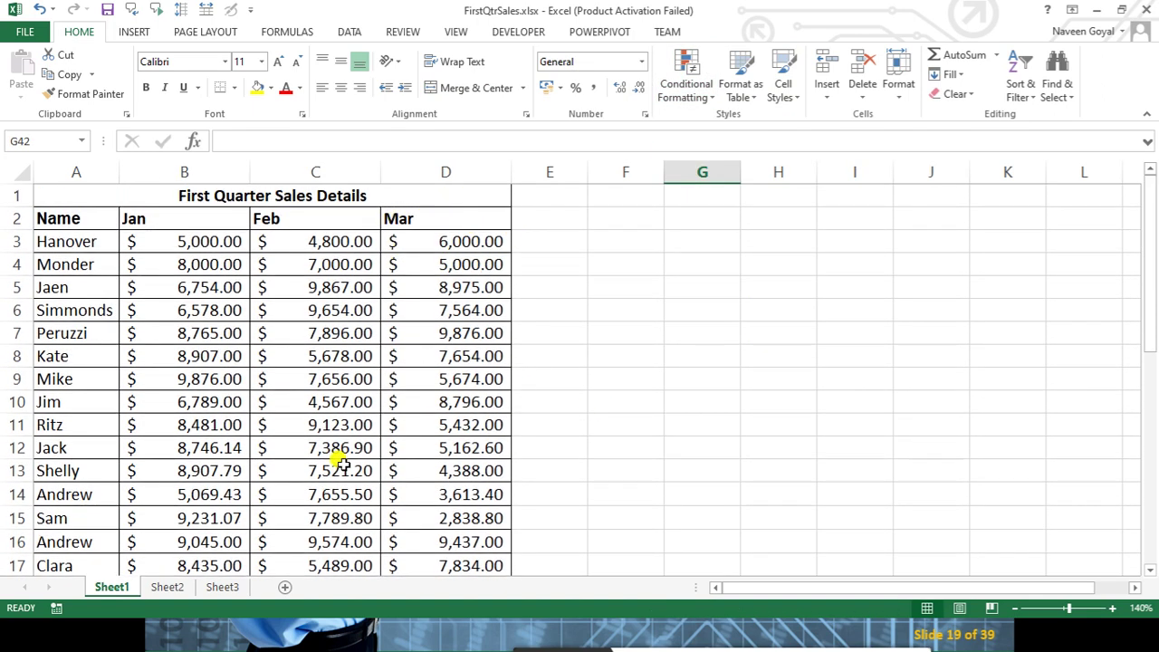
click(167, 587)
click(218, 587)
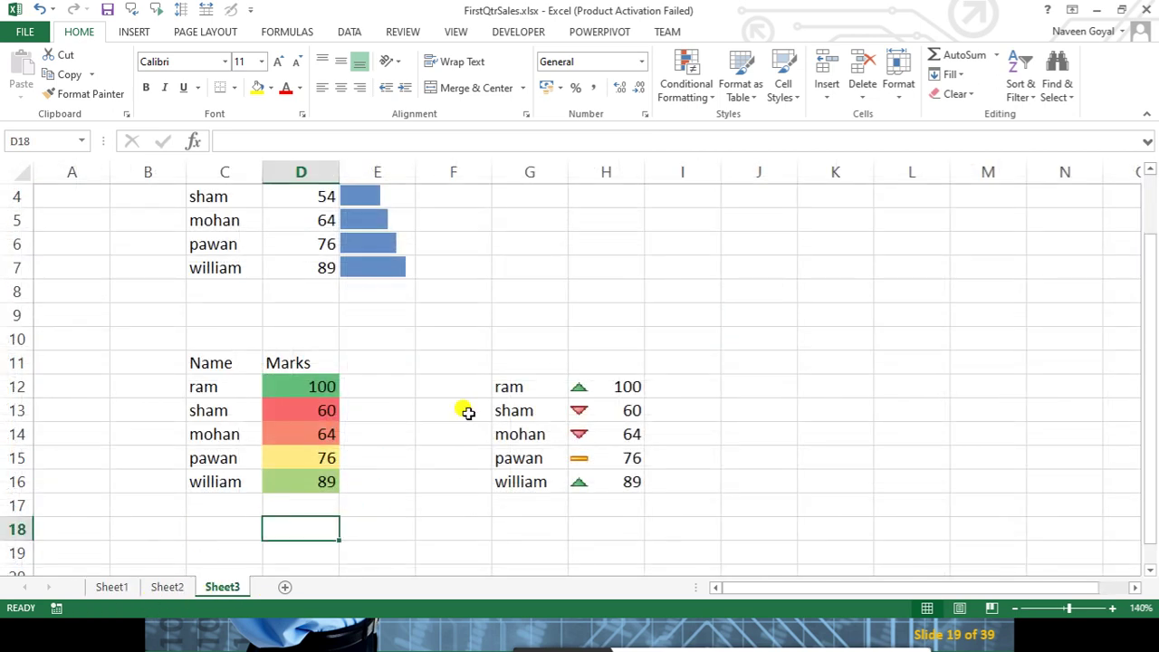
scroll(466, 412, up, 1)
click(418, 292)
drag(401, 243, 375, 333)
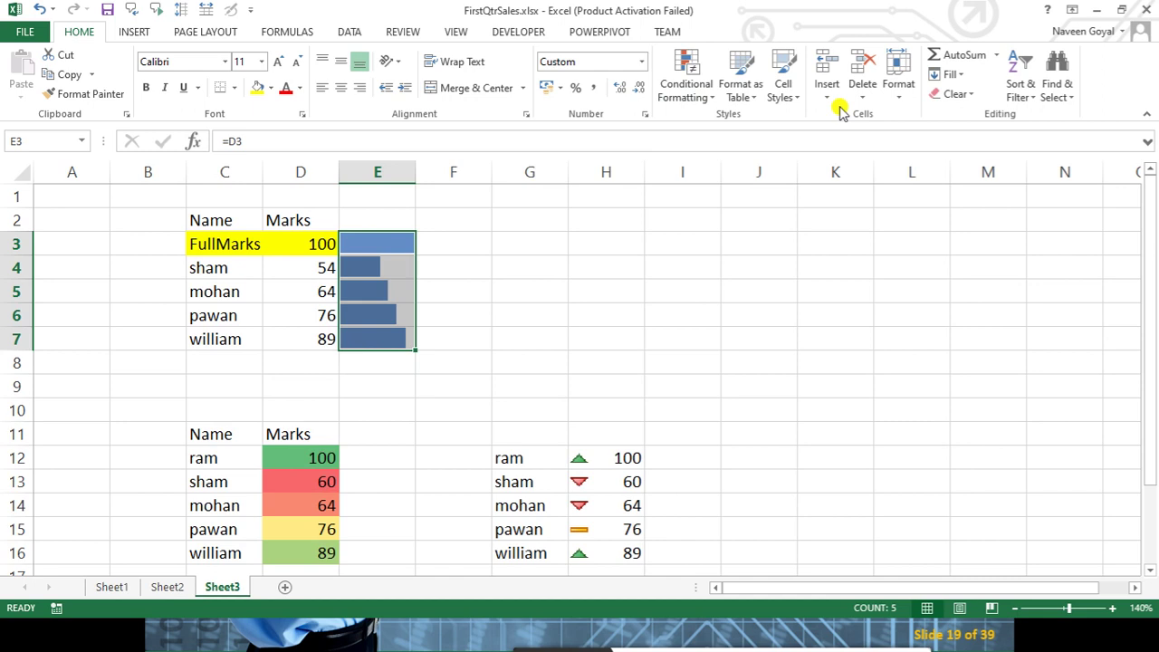
click(694, 86)
click(521, 270)
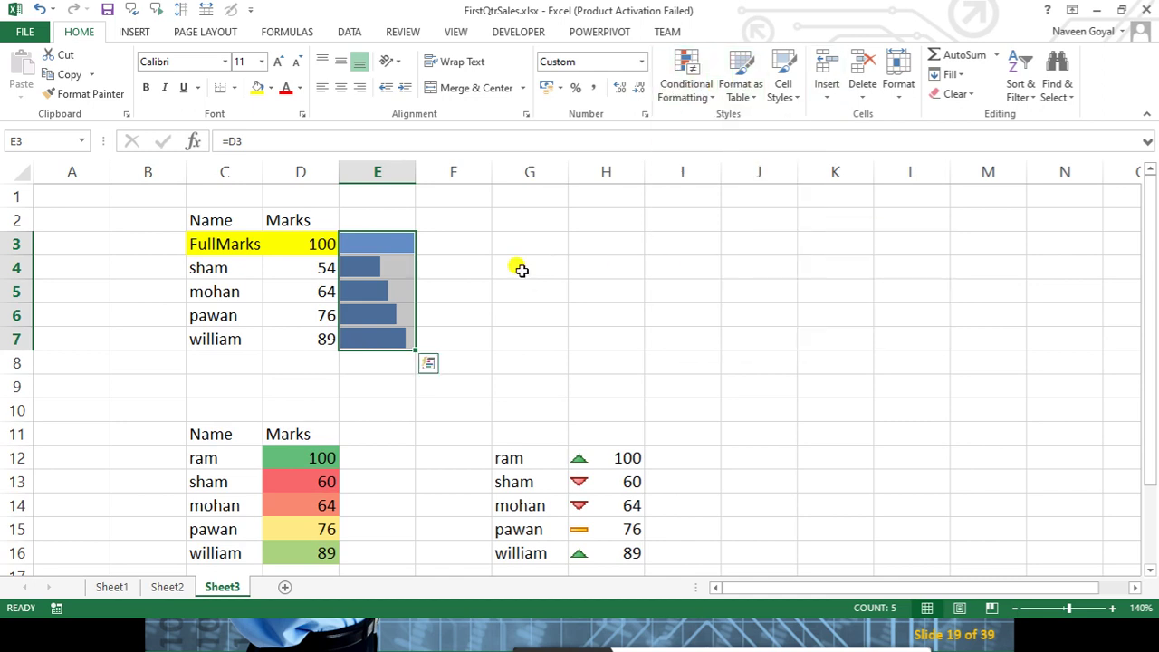
Copy the Name/Marks table C2:D7 and paste it at H2
drag(192, 218, 288, 341)
key(ctrl+c)
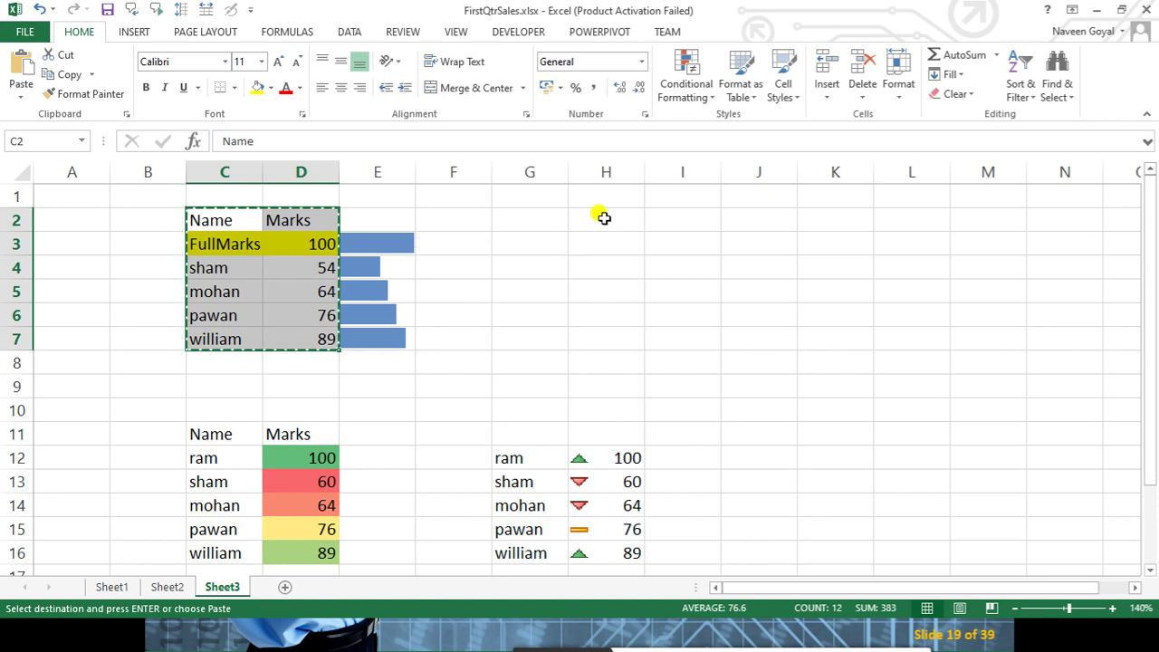
click(604, 219)
key(ctrl+v)
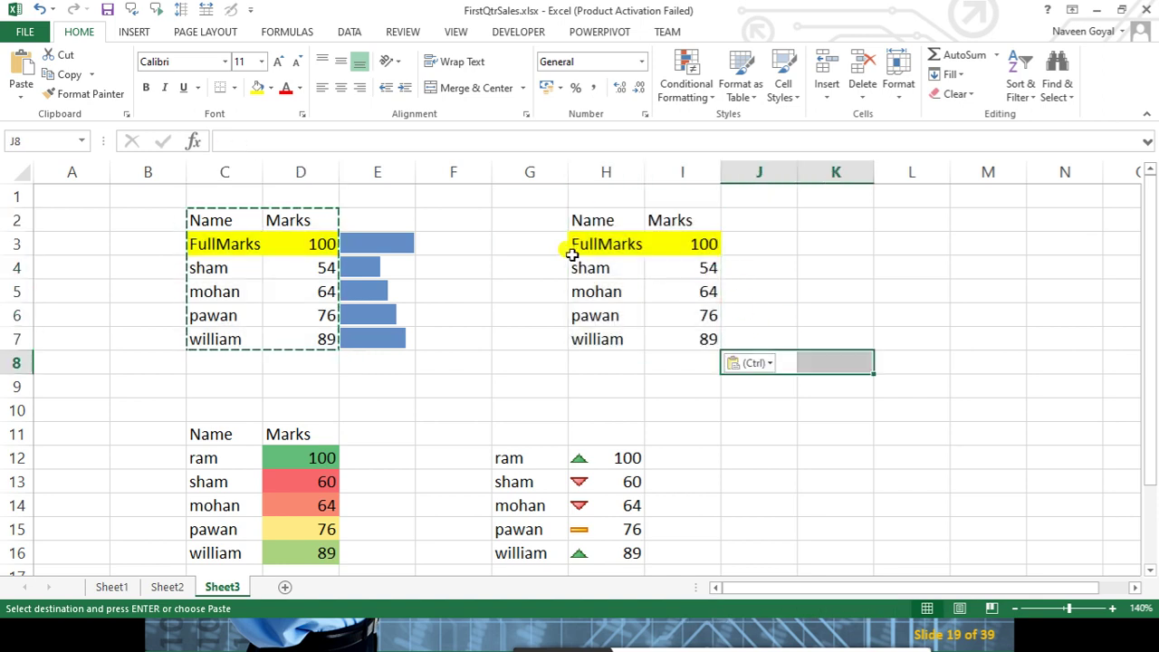
click(815, 302)
click(813, 250)
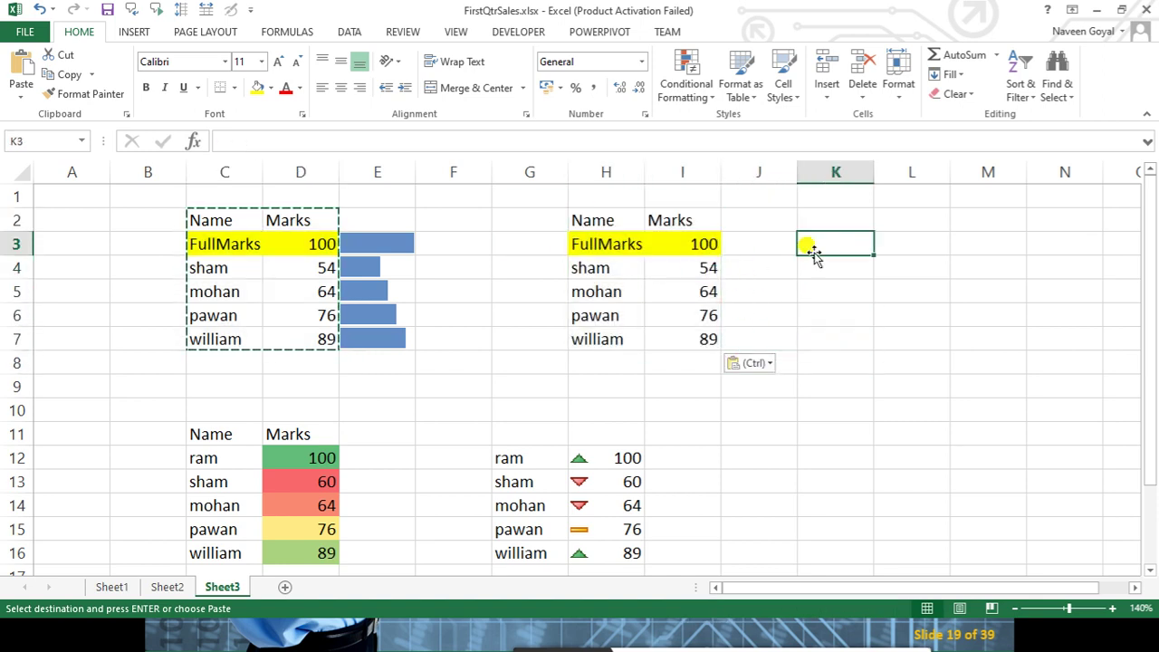
key(Escape)
click(843, 318)
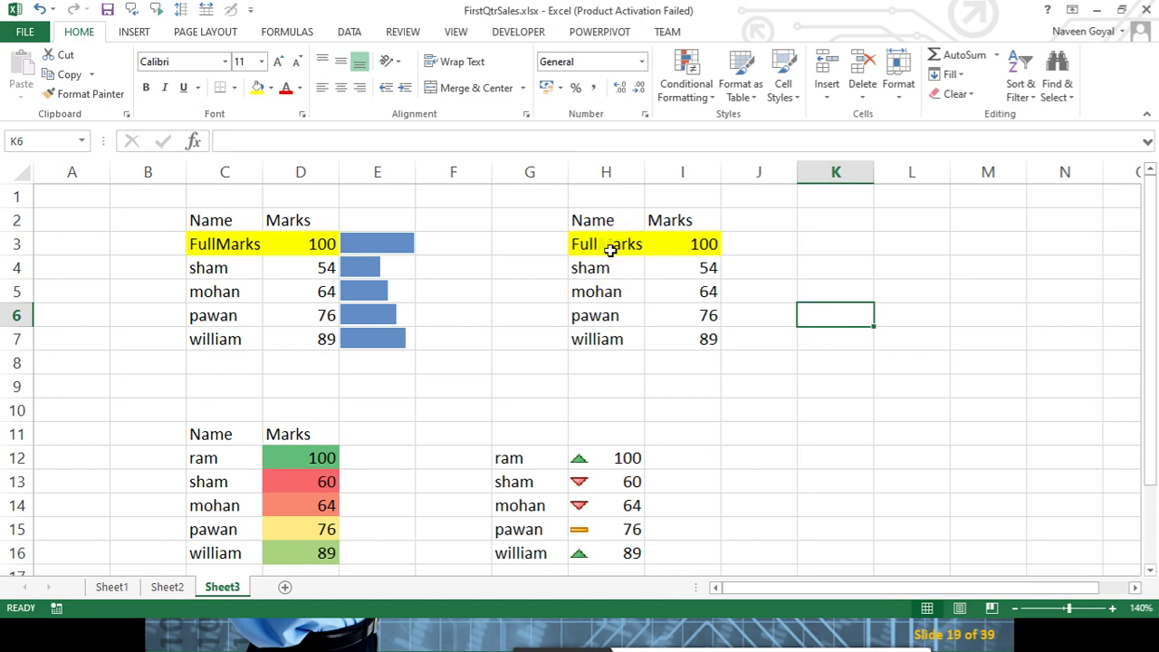
Inspect the copied table and the column E data bars, cancelling an accidental move into E7
click(679, 244)
mouse_move(589, 274)
mouse_down()
mouse_move(609, 305)
mouse_move(603, 340)
mouse_up()
drag(694, 276, 681, 339)
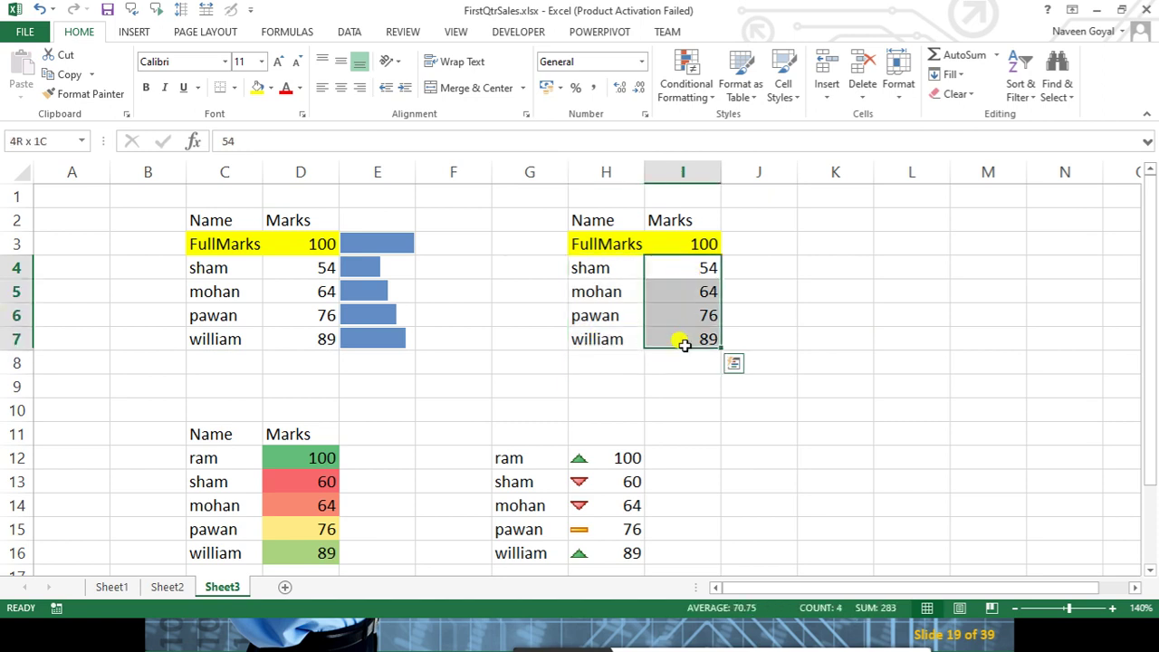
drag(388, 243, 381, 337)
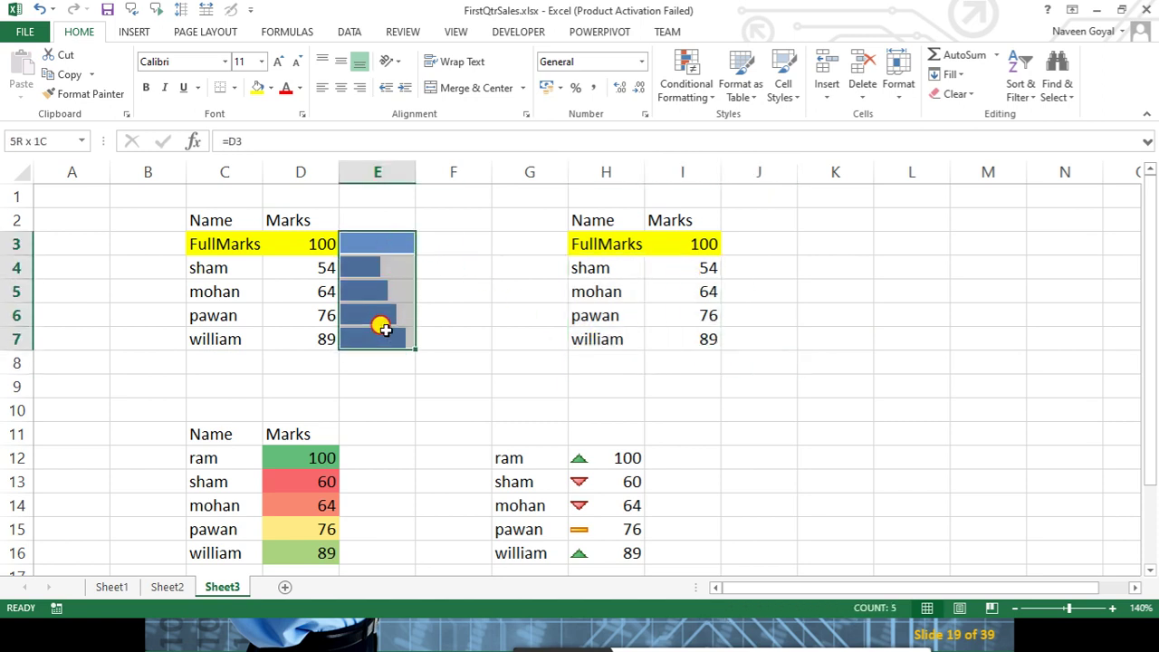
click(748, 240)
click(389, 241)
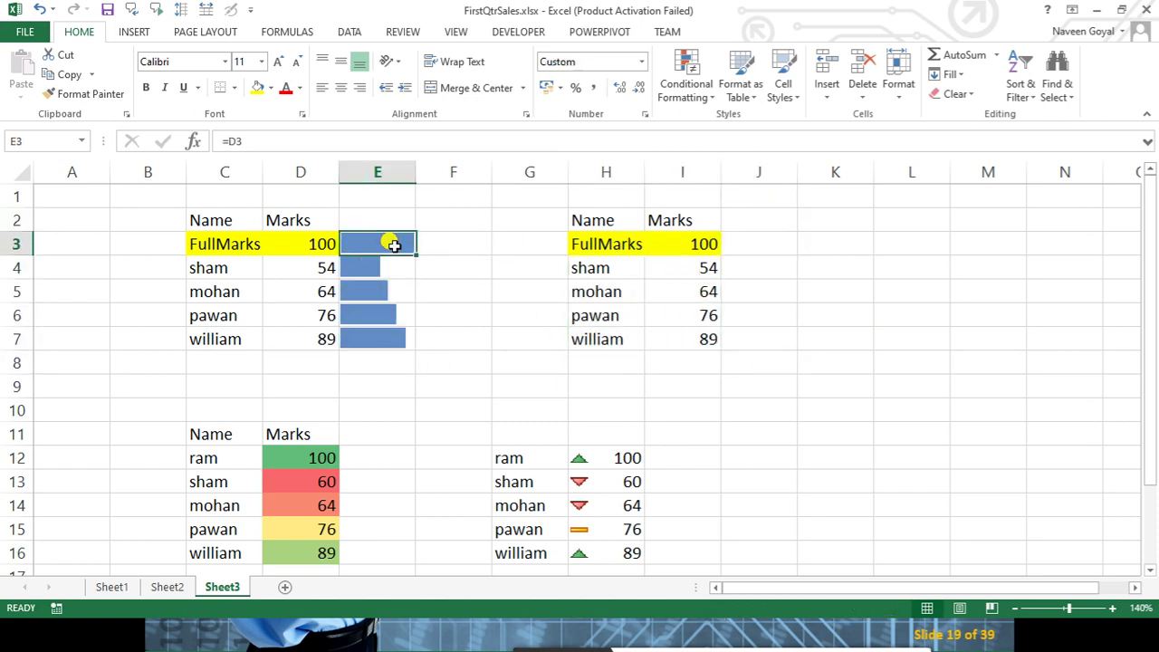
drag(356, 261, 384, 337)
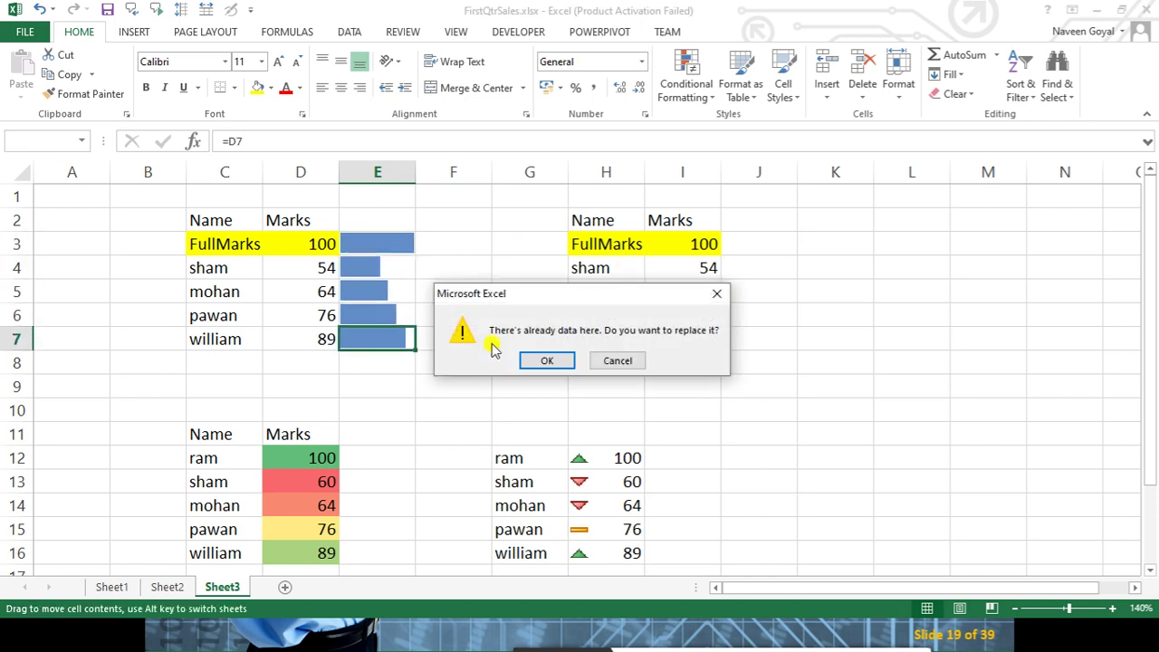
click(715, 297)
click(730, 252)
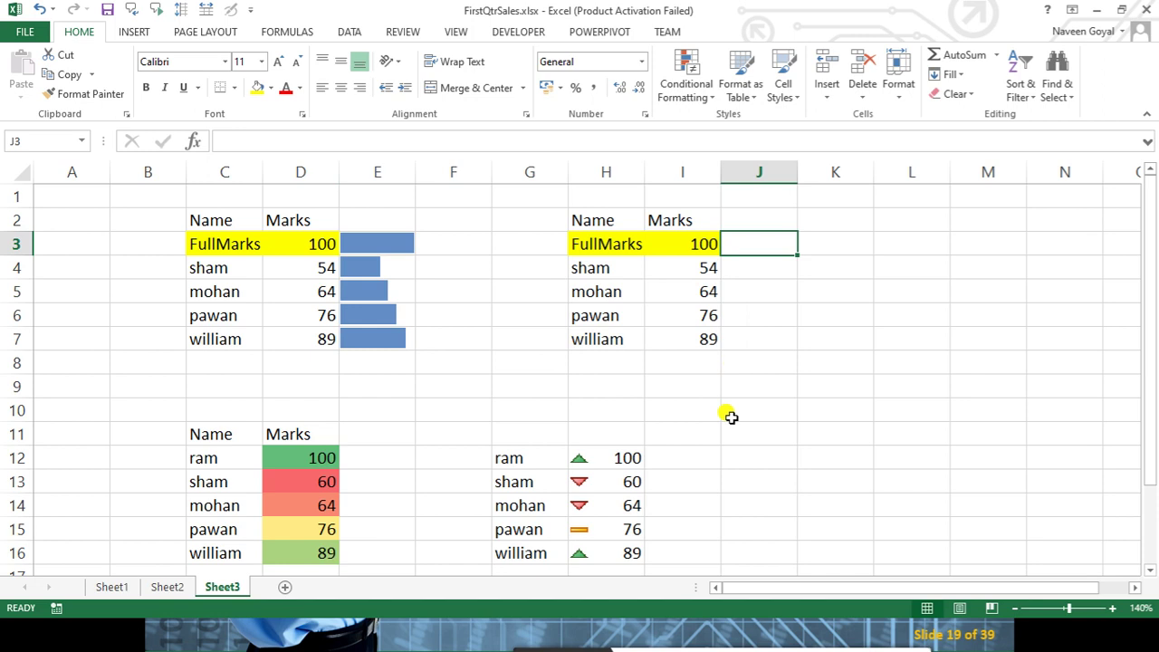
click(756, 356)
Copy the five marks I3:I7 and paste them into J3:J7
drag(693, 268, 693, 327)
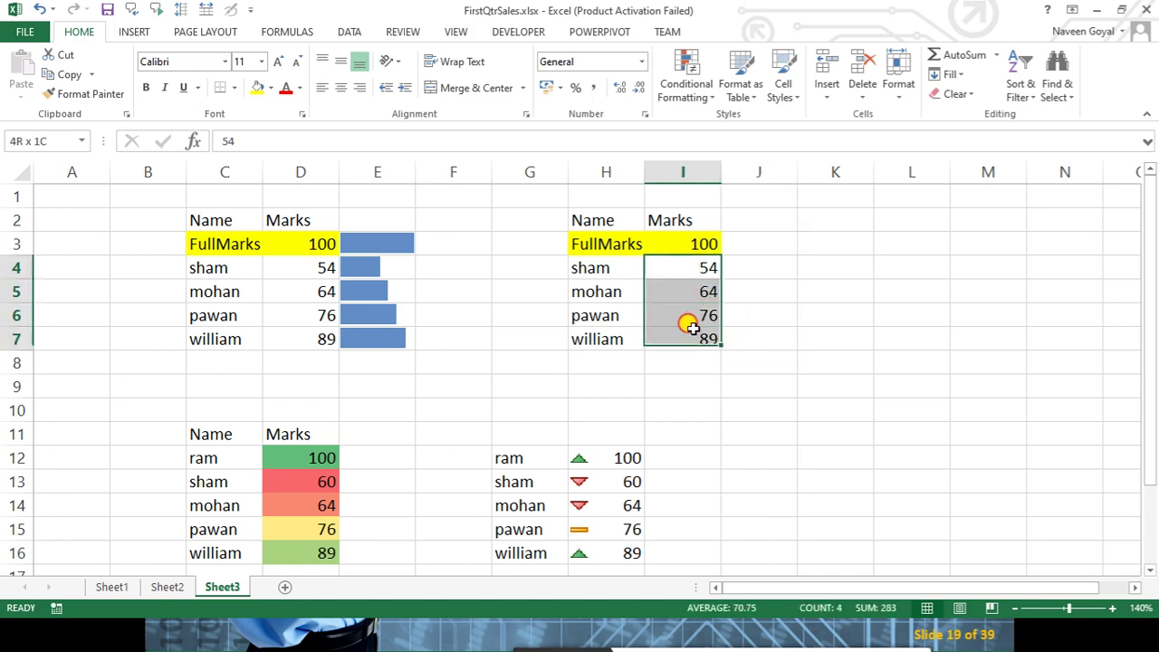
drag(683, 246, 686, 317)
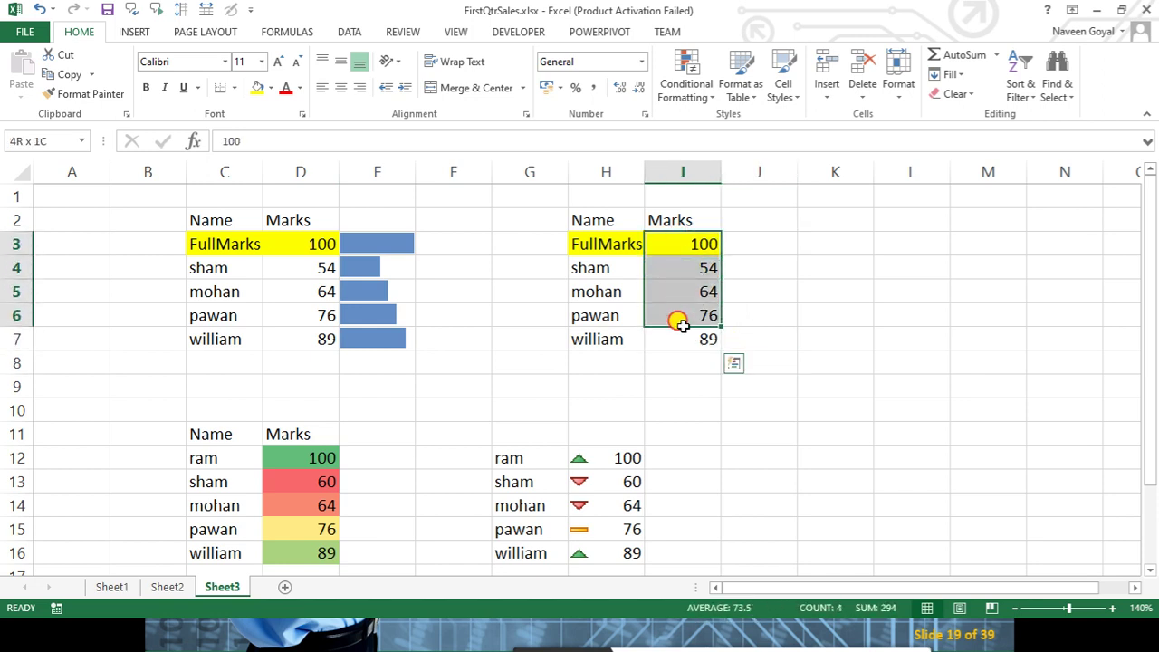
drag(689, 245, 681, 333)
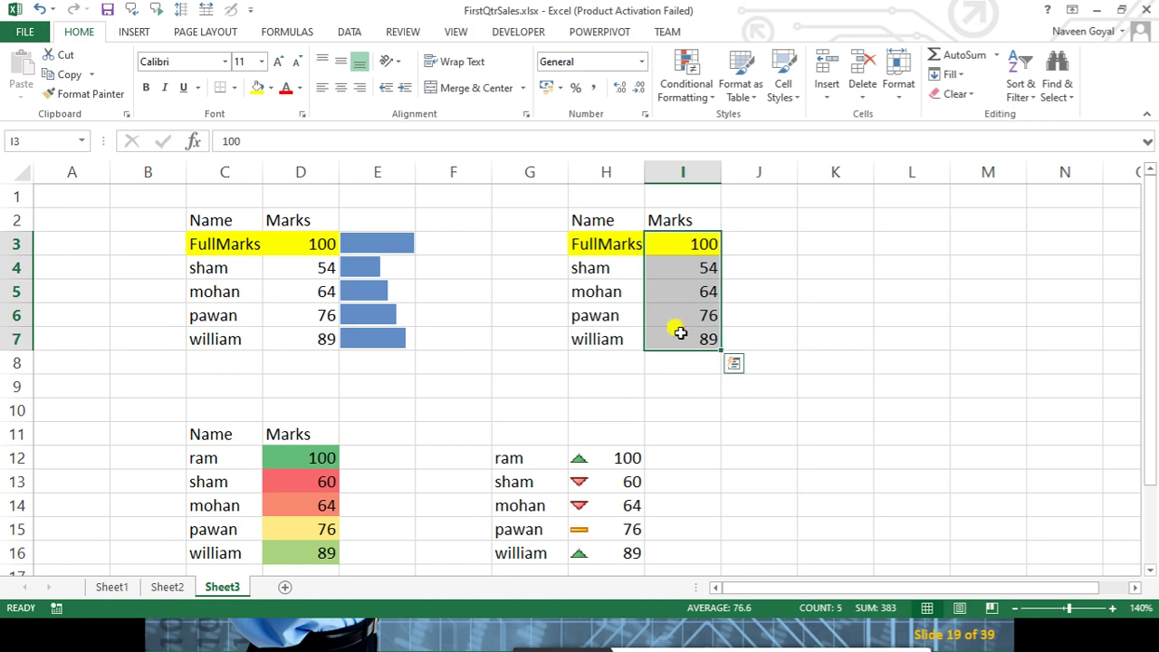
key(ctrl+c)
click(754, 243)
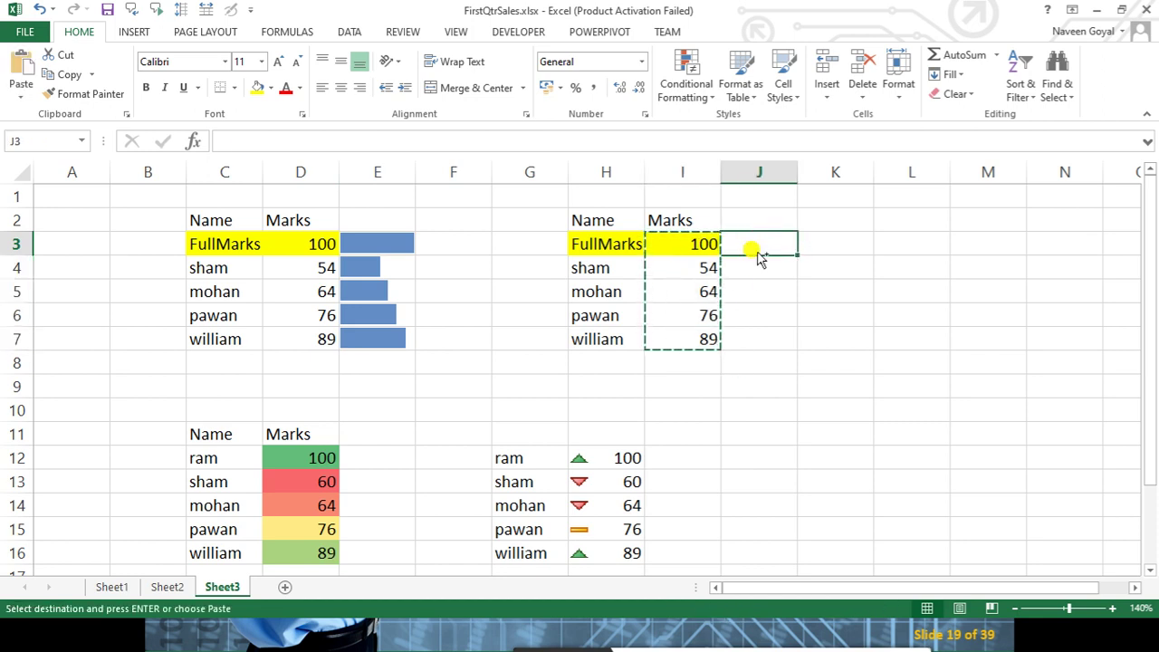
key(ctrl+v)
click(987, 385)
key(Escape)
click(842, 260)
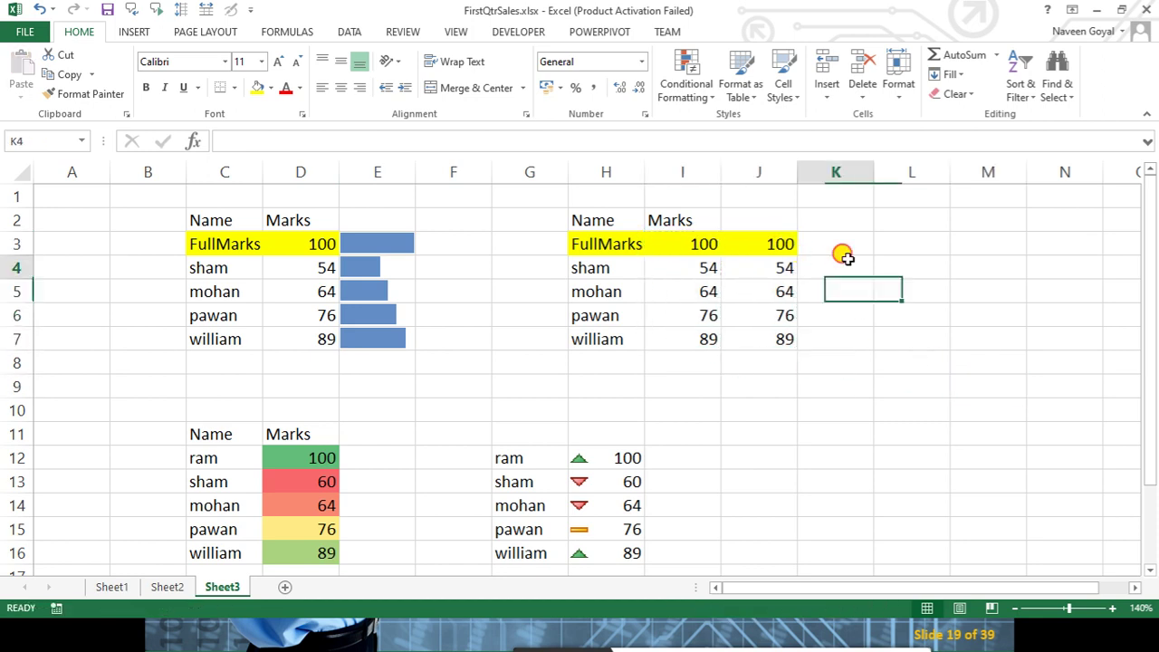
click(781, 245)
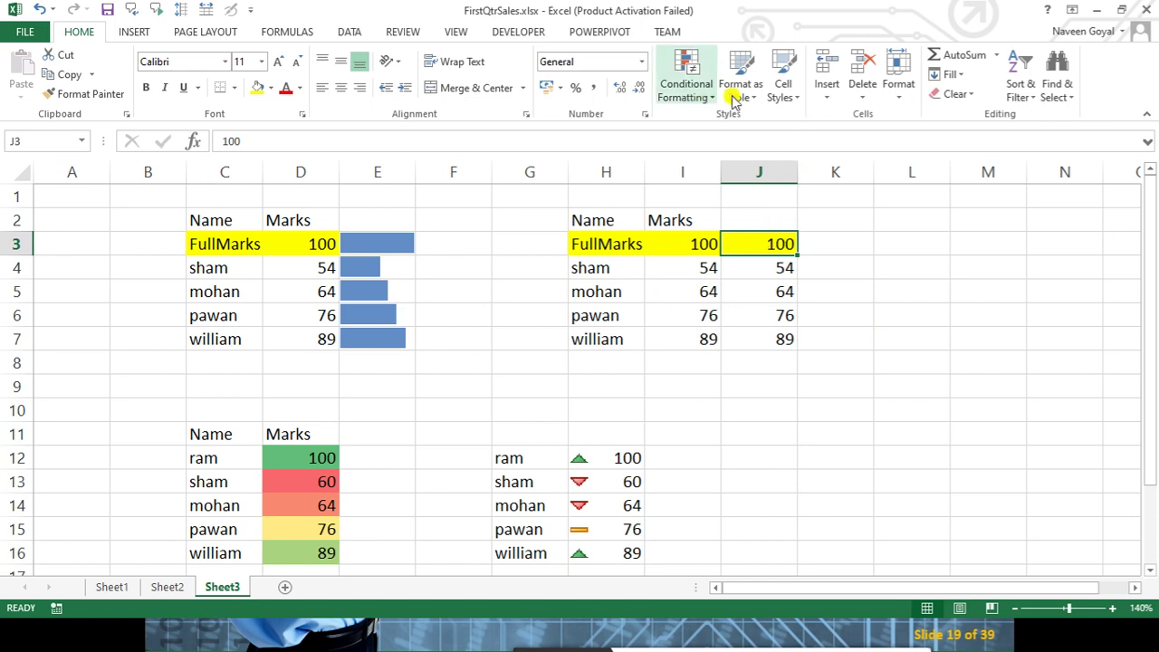
Clear the yellow fill formatting from J3
click(956, 95)
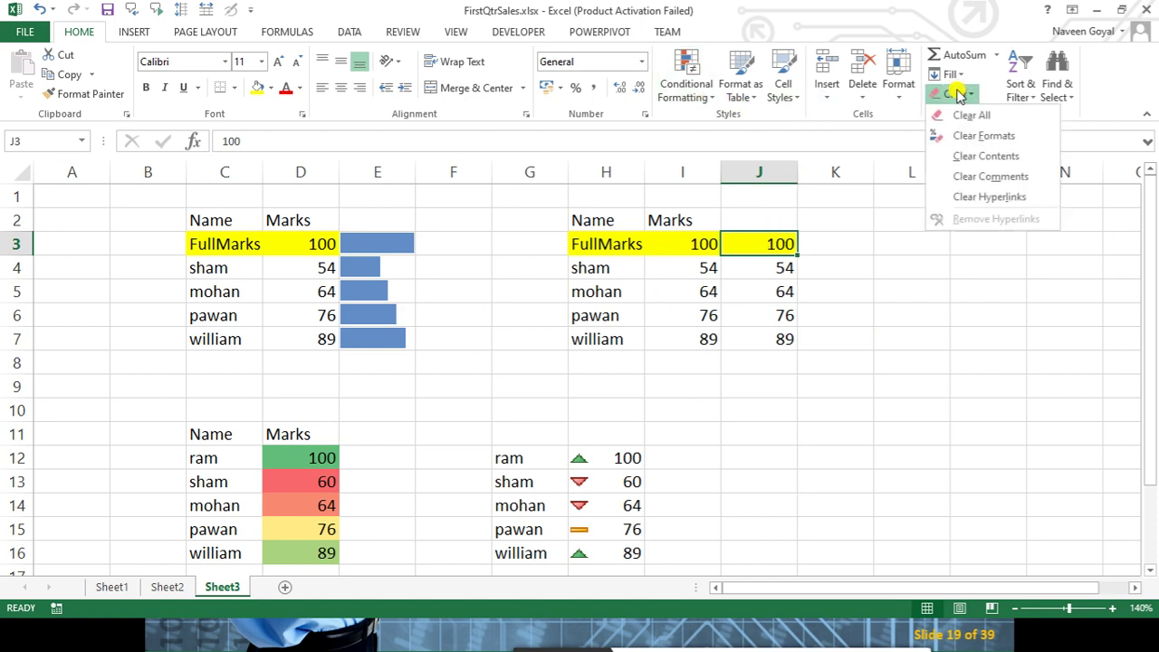
click(984, 136)
click(986, 271)
click(766, 267)
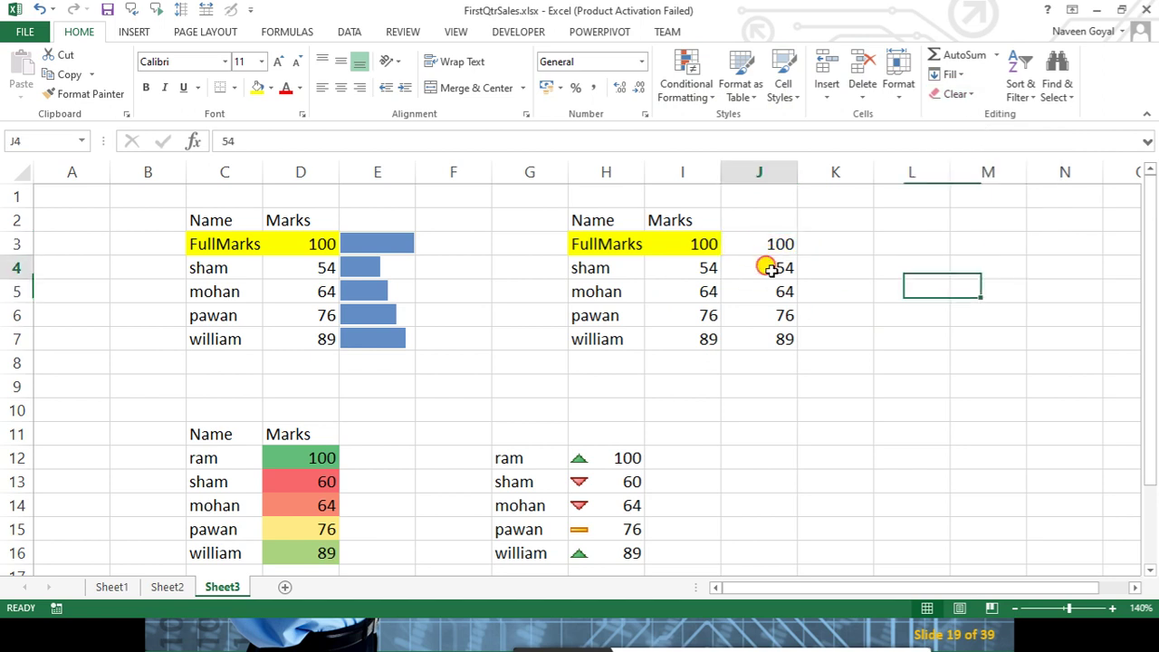
click(767, 310)
click(909, 336)
Apply orange solid-fill data bars to the marks in J3:J7
drag(782, 247, 768, 338)
click(686, 88)
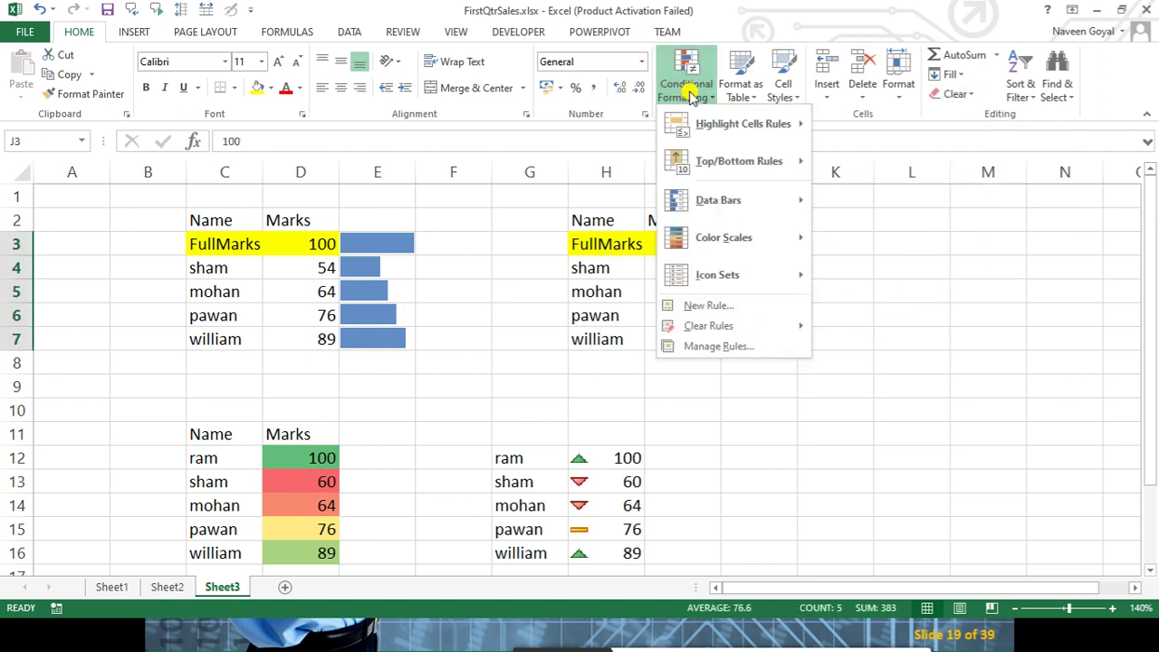
mouse_move(718, 200)
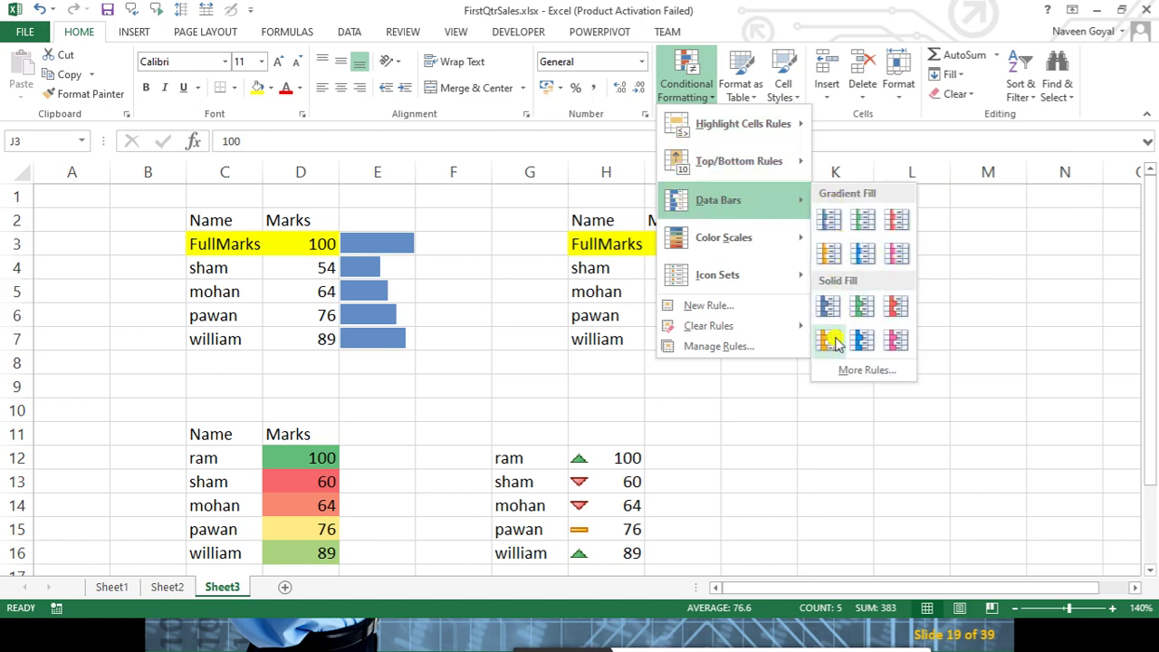
click(834, 340)
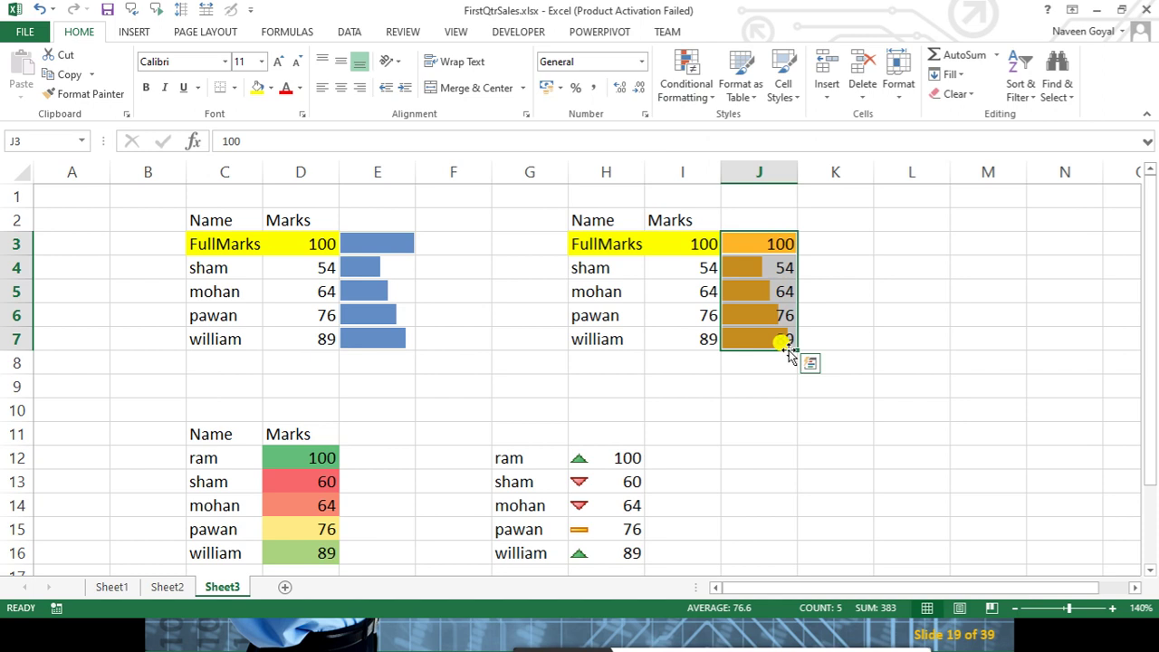
click(905, 318)
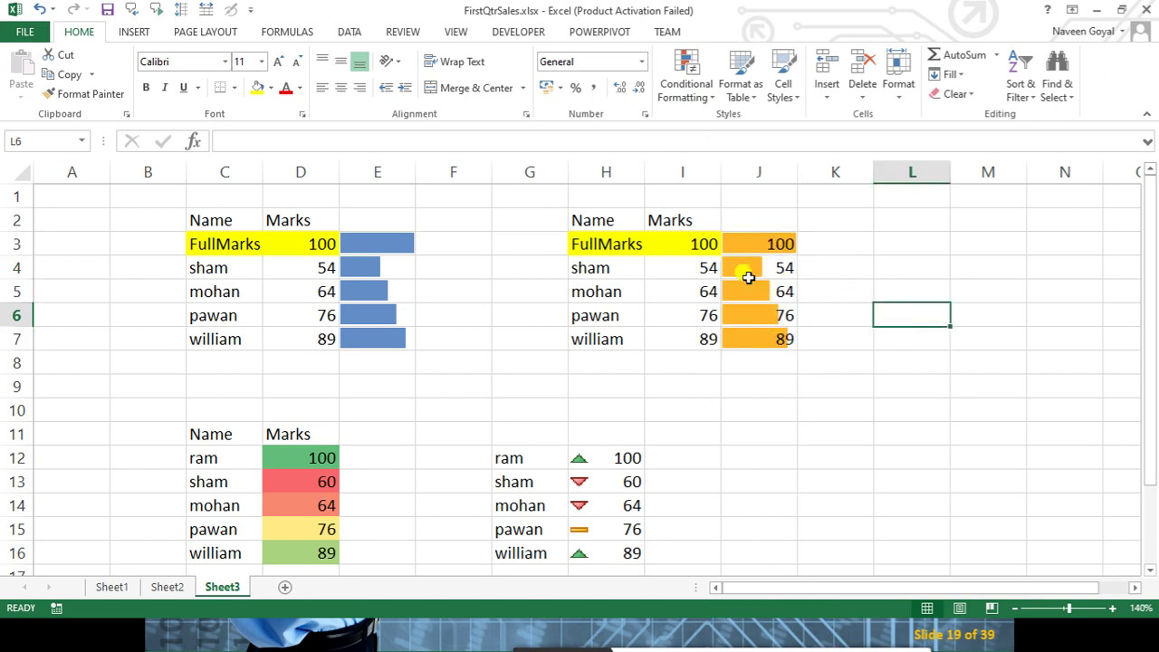
drag(752, 246, 750, 333)
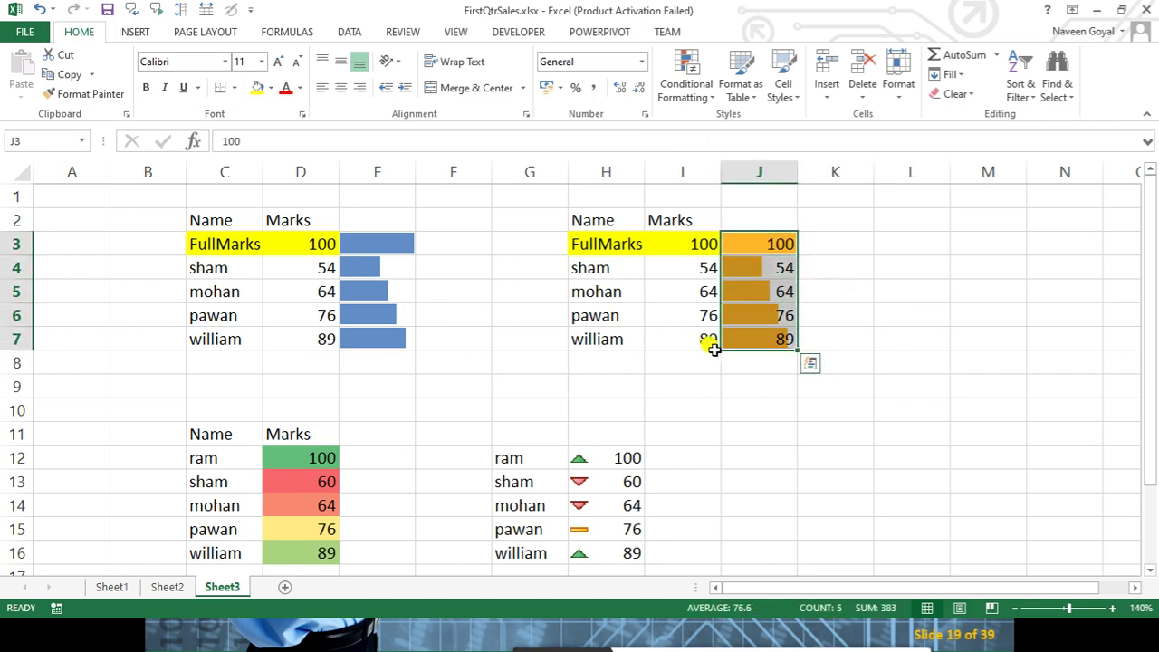
click(693, 98)
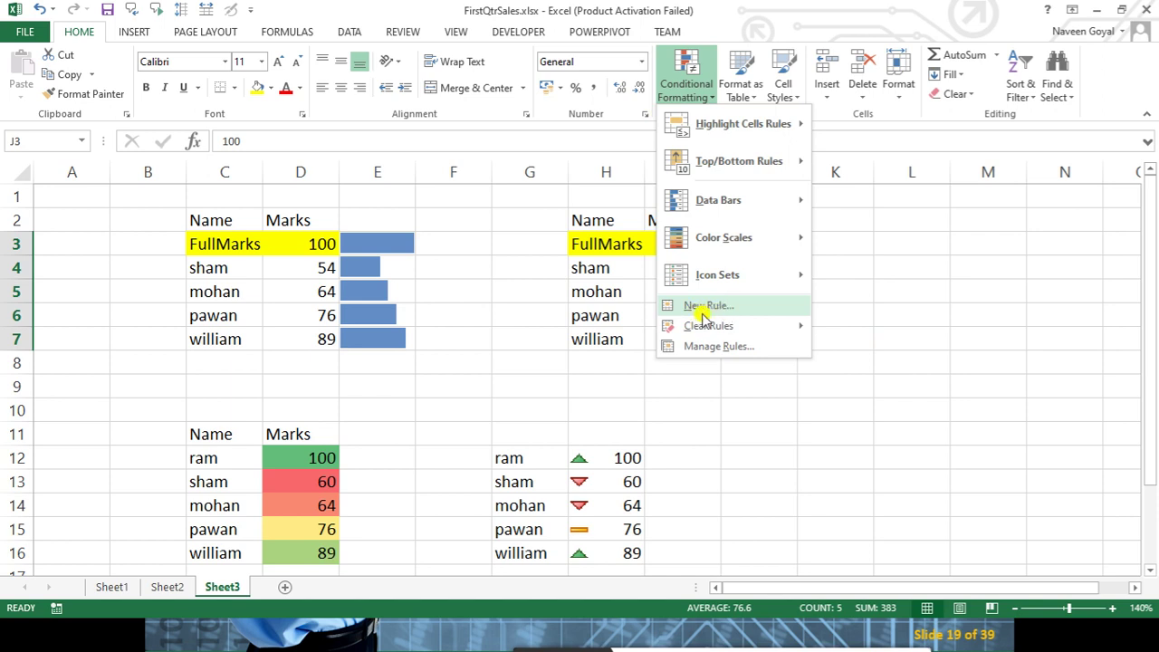
Edit the J3:J7 Data Bar rule to Show Bar Only and apply it
click(711, 346)
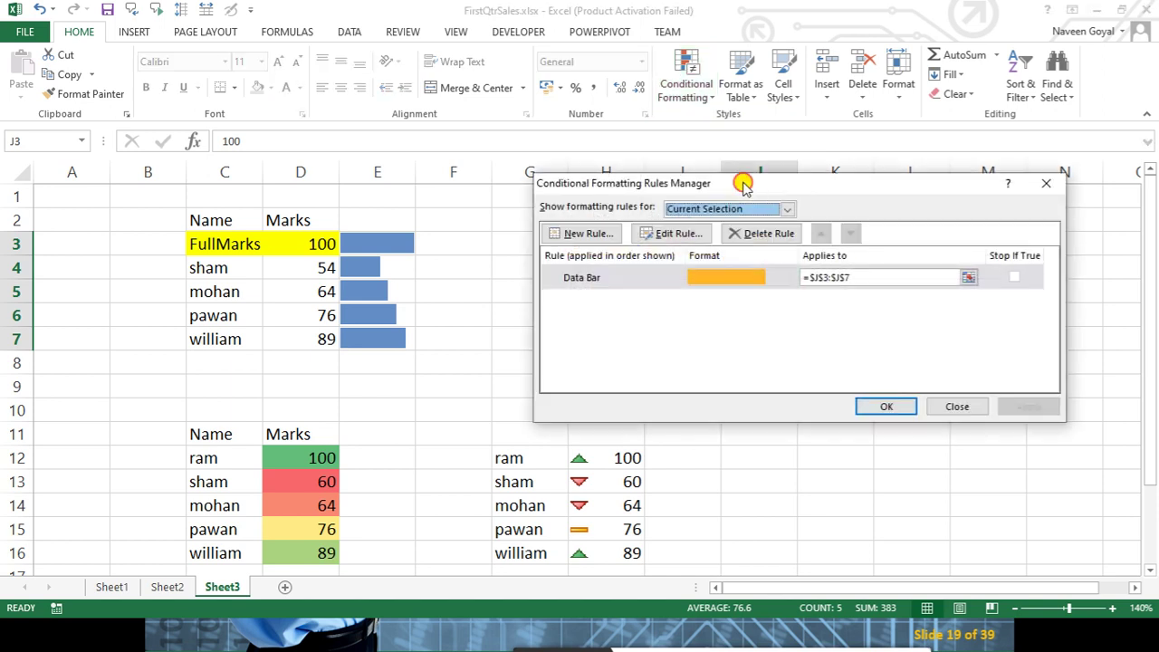
drag(743, 181, 784, 347)
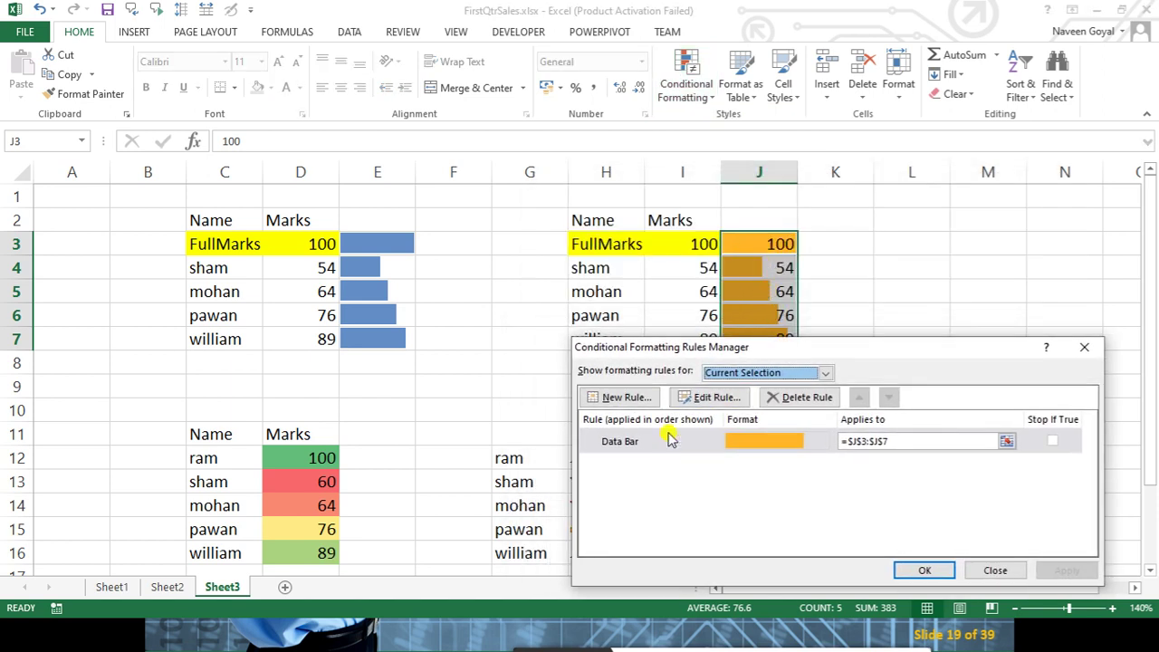
click(693, 444)
click(711, 397)
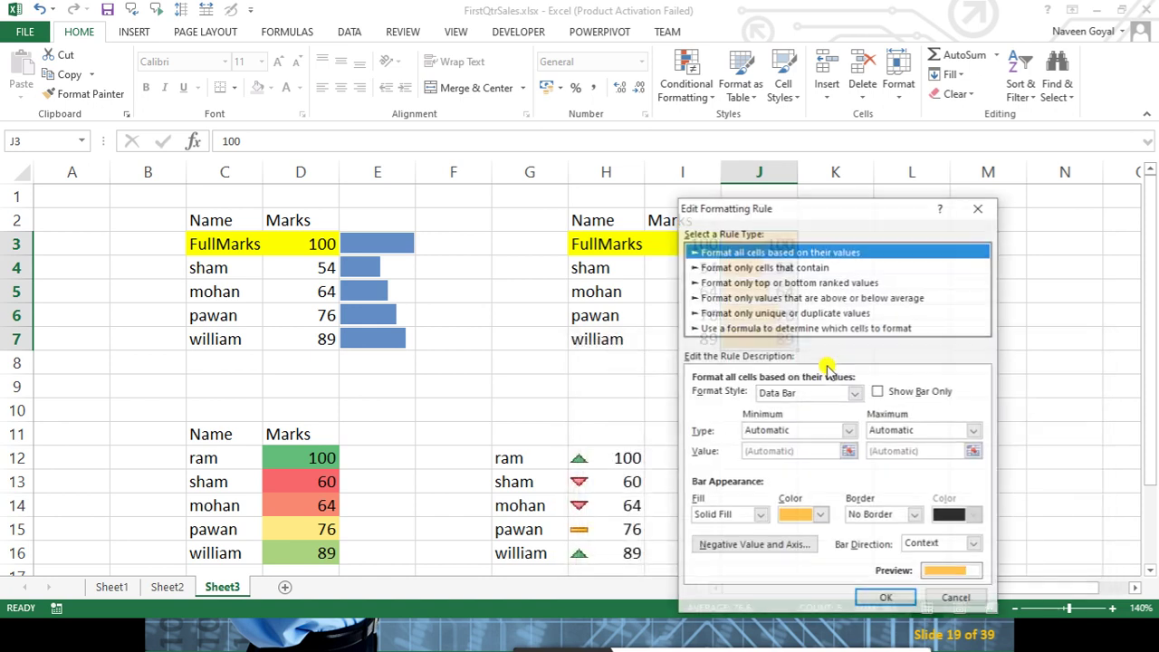
drag(828, 231, 436, 159)
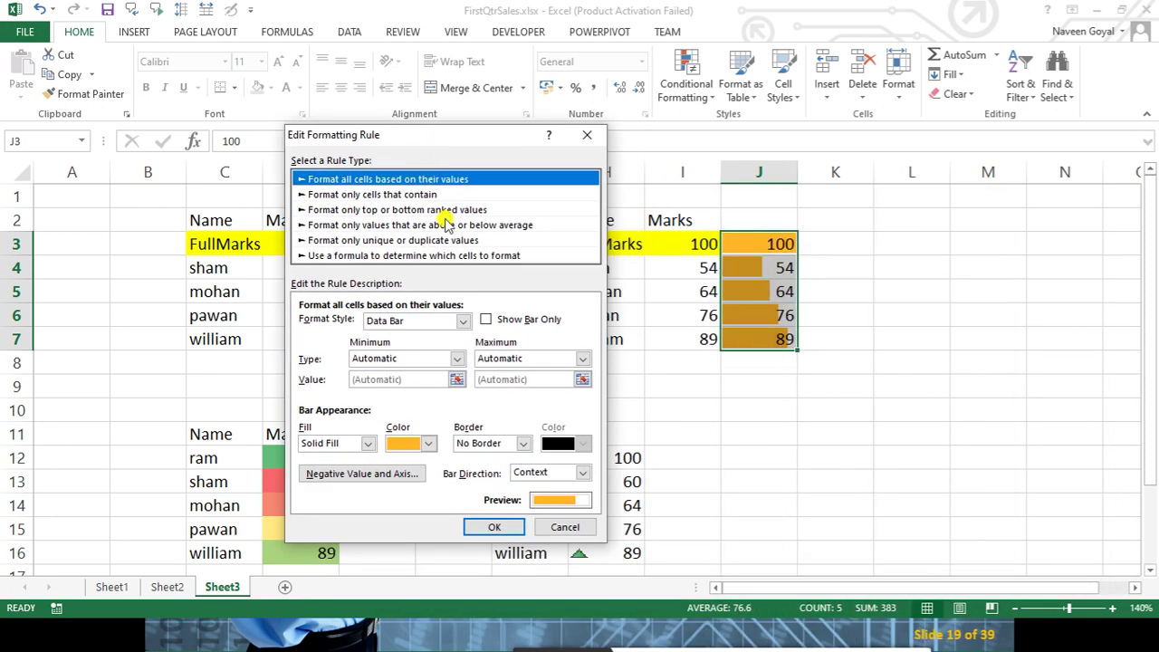
click(487, 320)
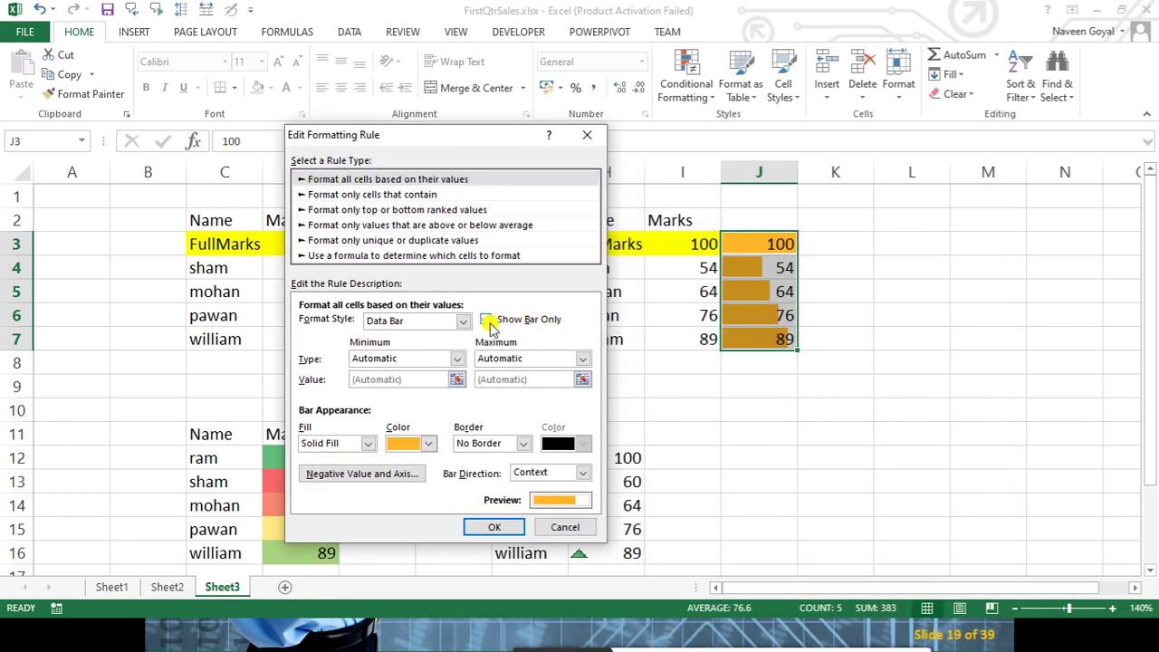
click(489, 527)
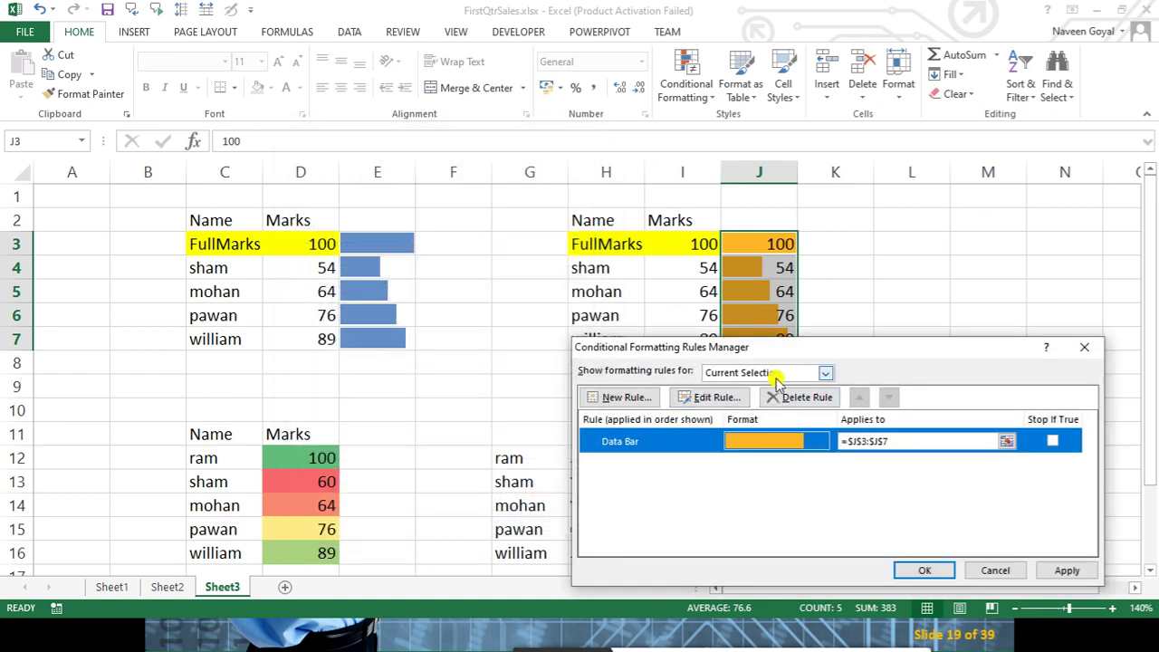
drag(735, 350, 687, 340)
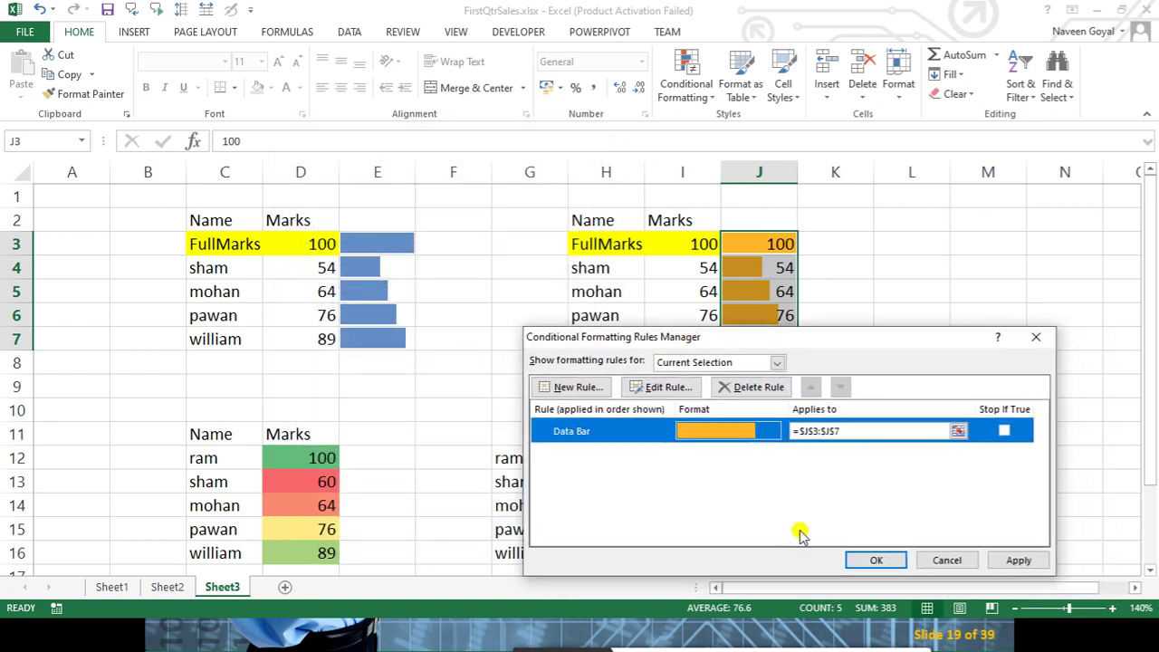
click(998, 569)
click(876, 559)
click(906, 385)
mouse_move(759, 245)
mouse_down()
mouse_move(759, 362)
mouse_move(765, 341)
mouse_up()
click(867, 319)
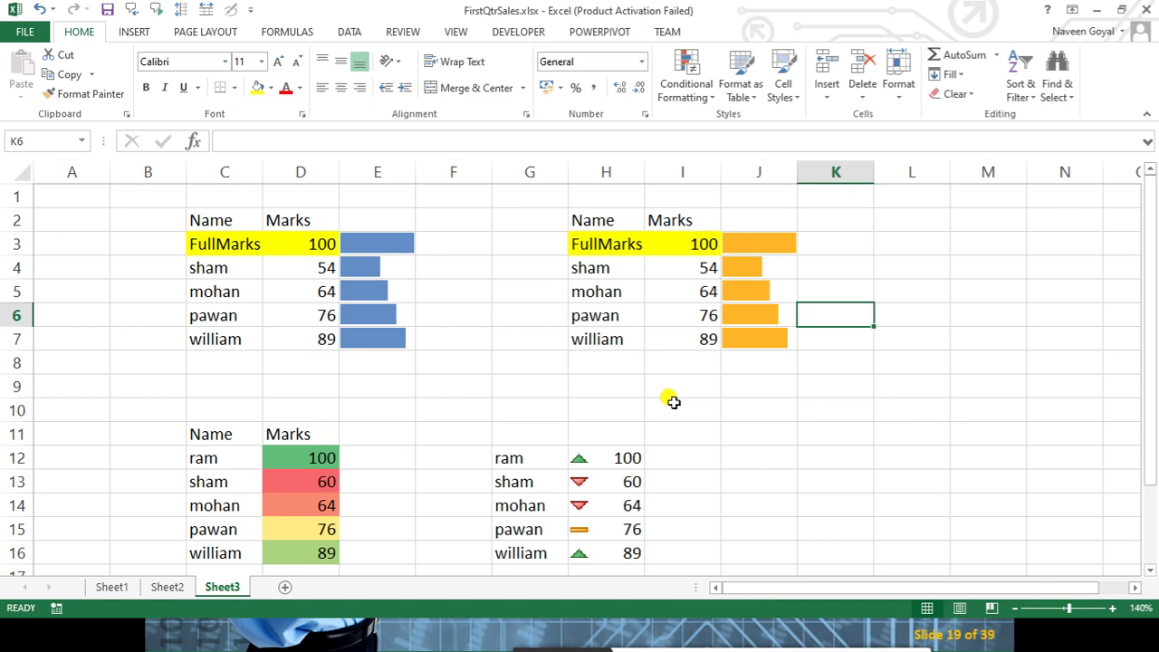
scroll(671, 402, down, 1)
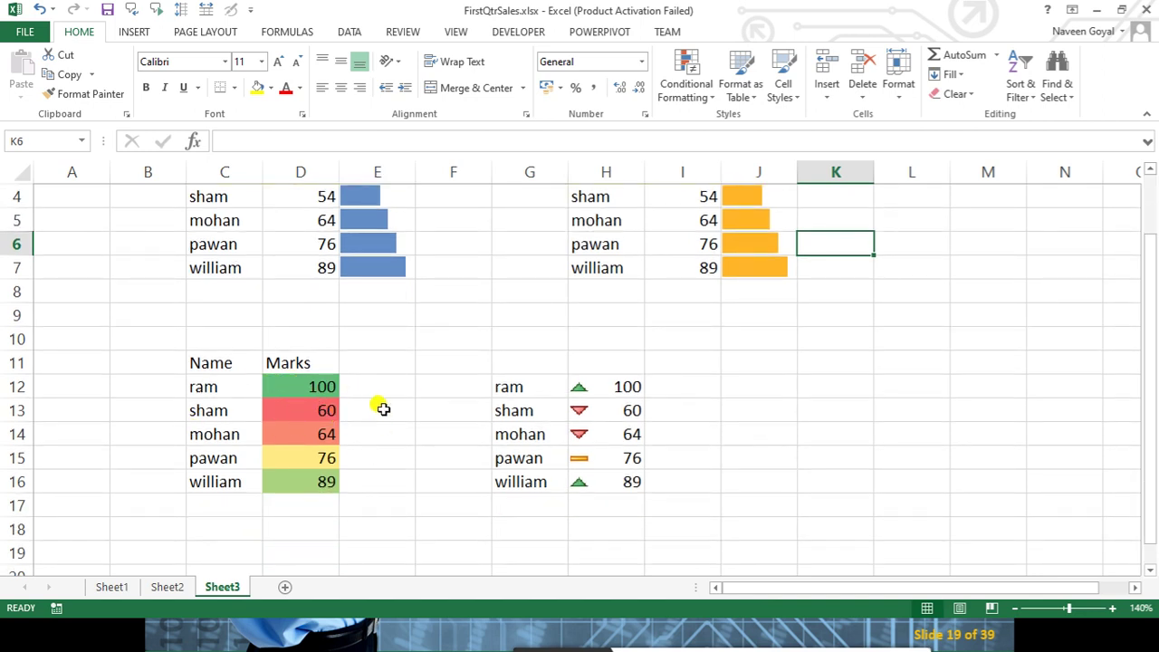
scroll(407, 399, up, 1)
scroll(448, 361, down, 2)
scroll(326, 388, up, 1)
click(210, 389)
click(323, 385)
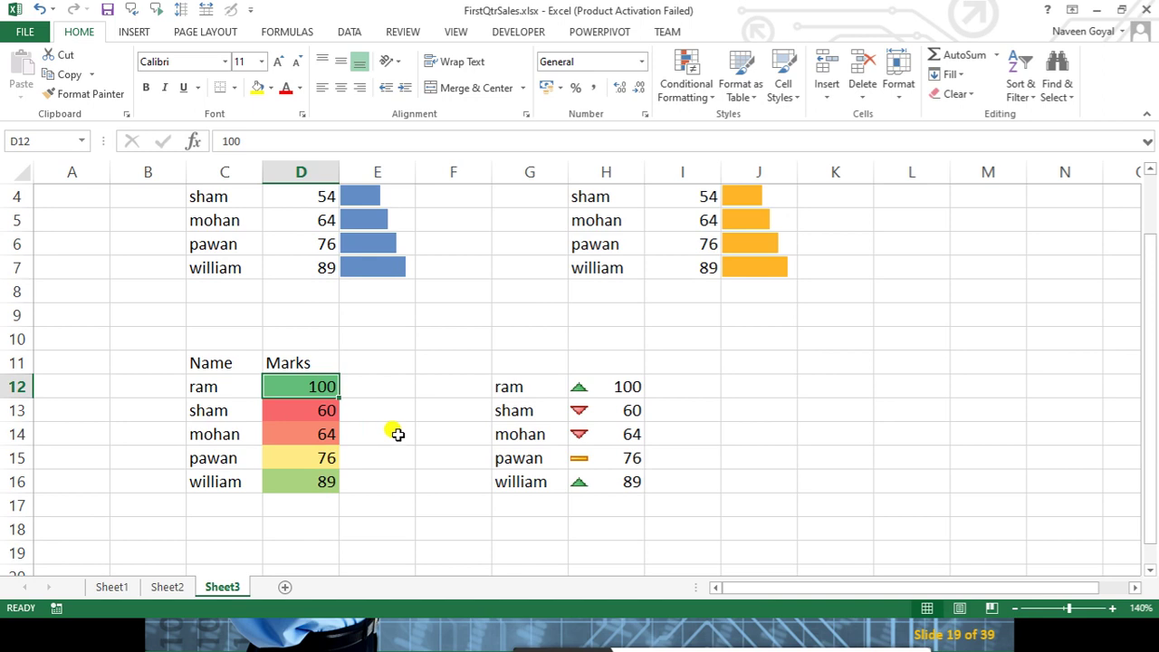
click(308, 414)
drag(308, 414, 308, 480)
scroll(375, 456, down, 1)
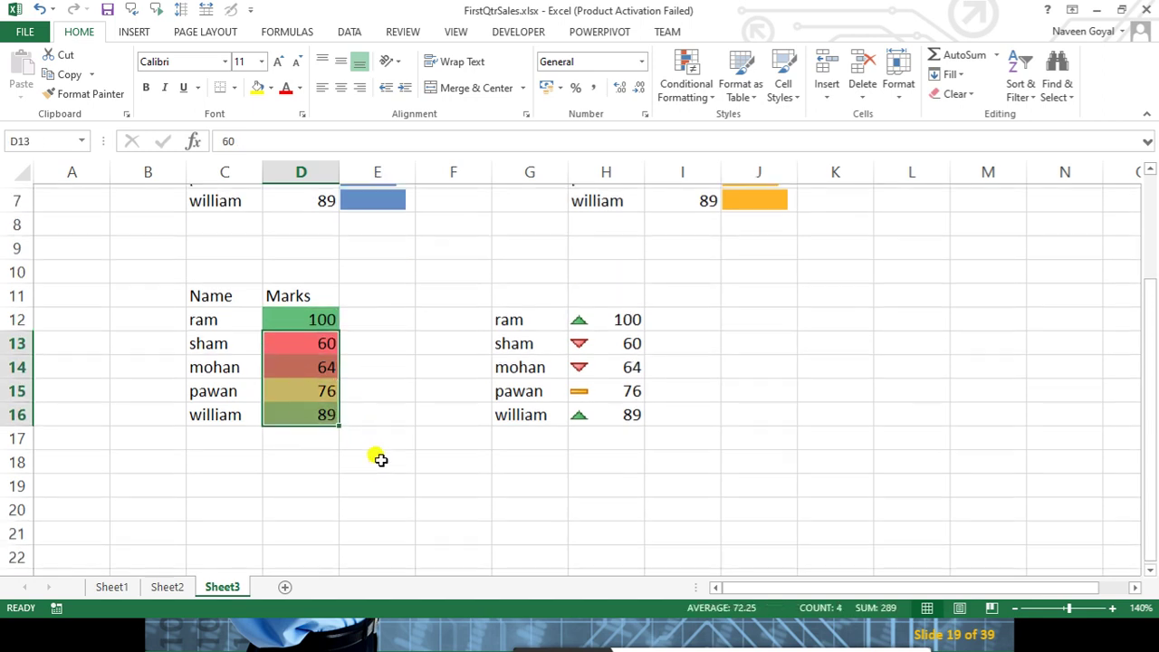
click(291, 308)
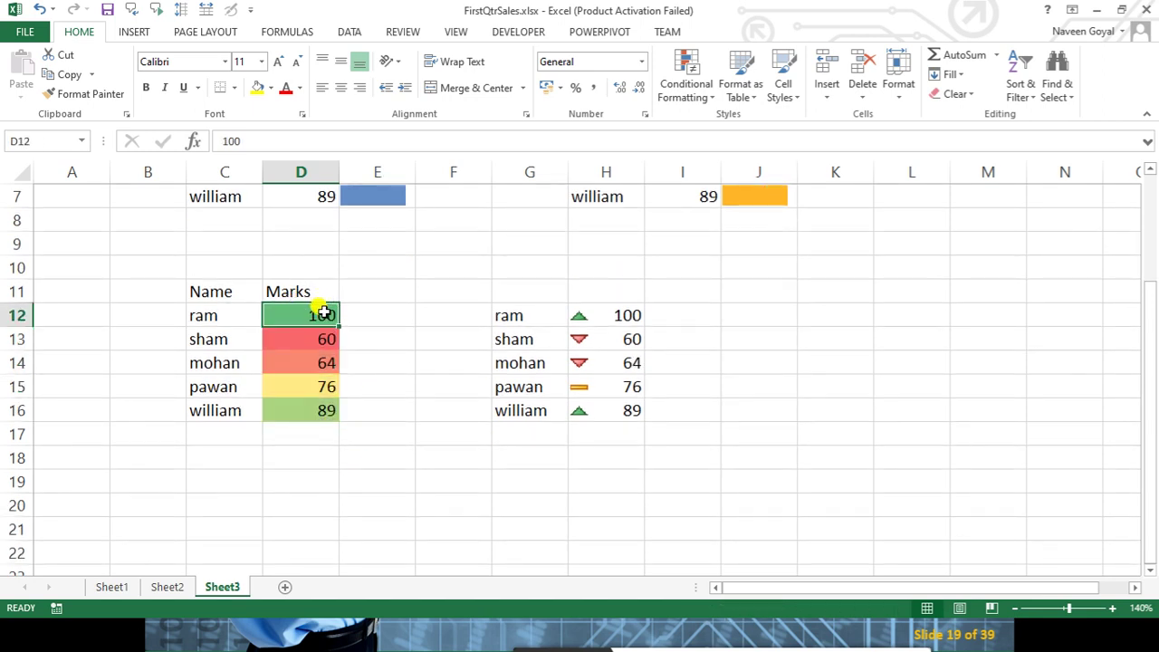
click(321, 410)
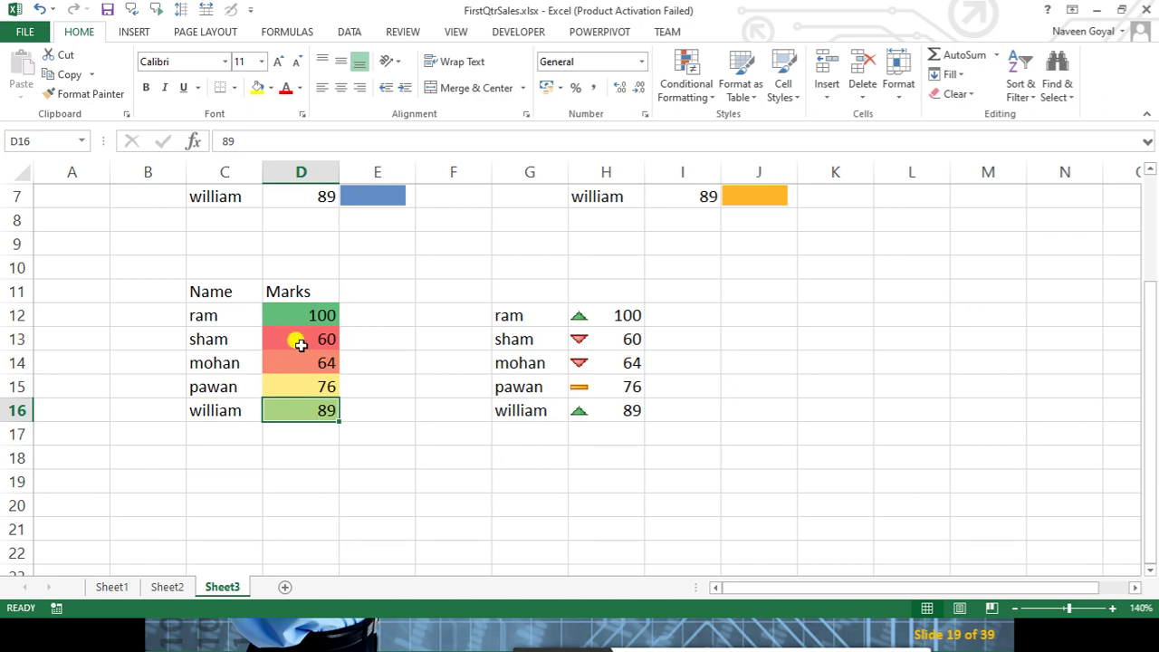
click(395, 362)
mouse_move(321, 337)
mouse_down()
mouse_move(324, 365)
mouse_move(305, 408)
mouse_up()
click(313, 337)
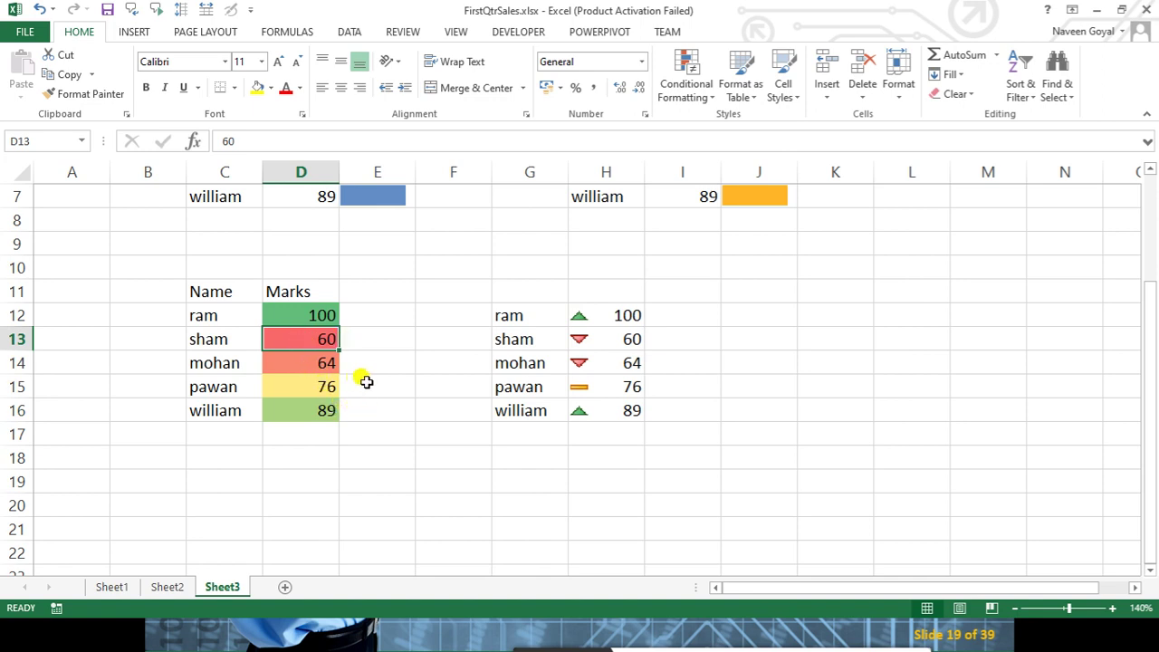
click(329, 413)
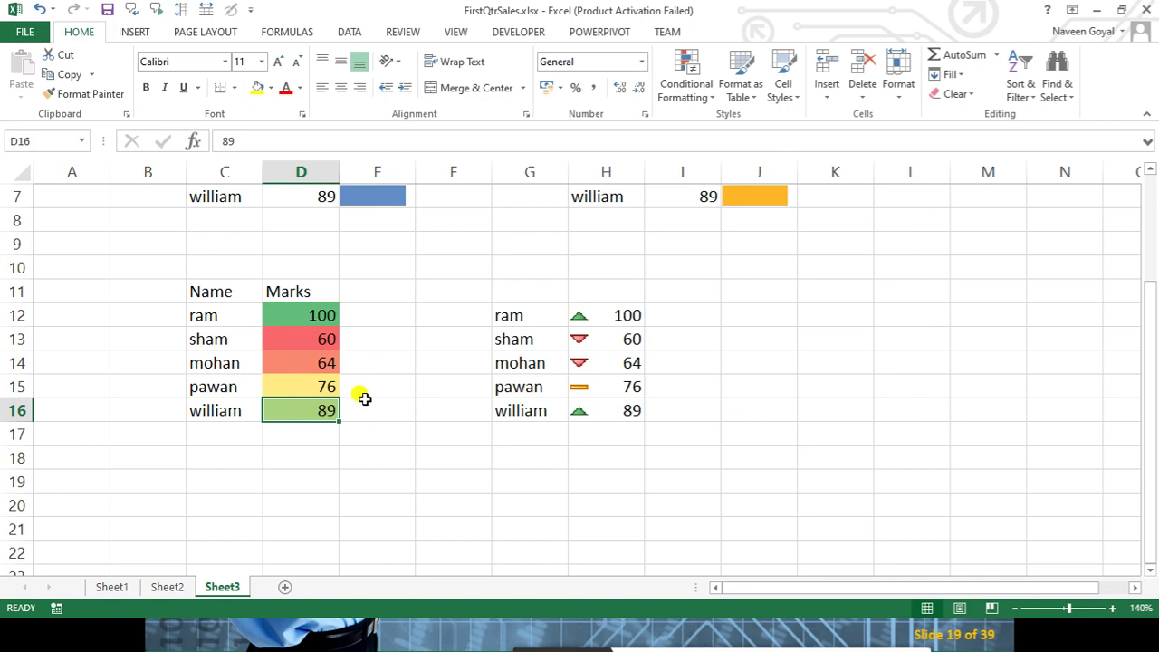
click(318, 337)
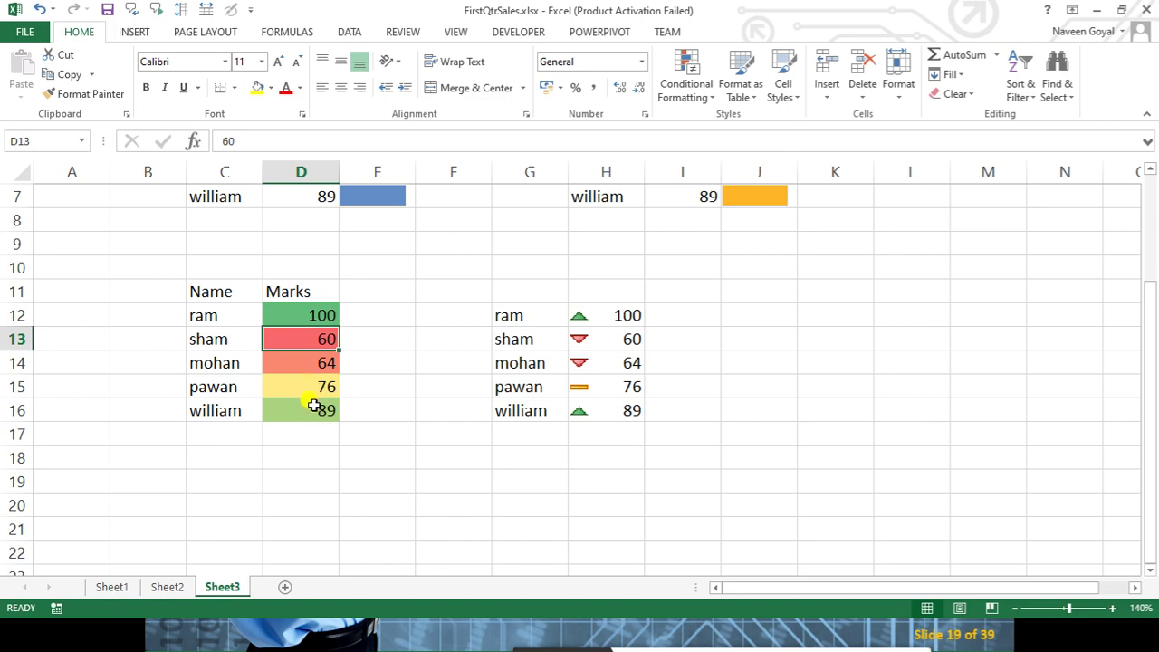
click(325, 390)
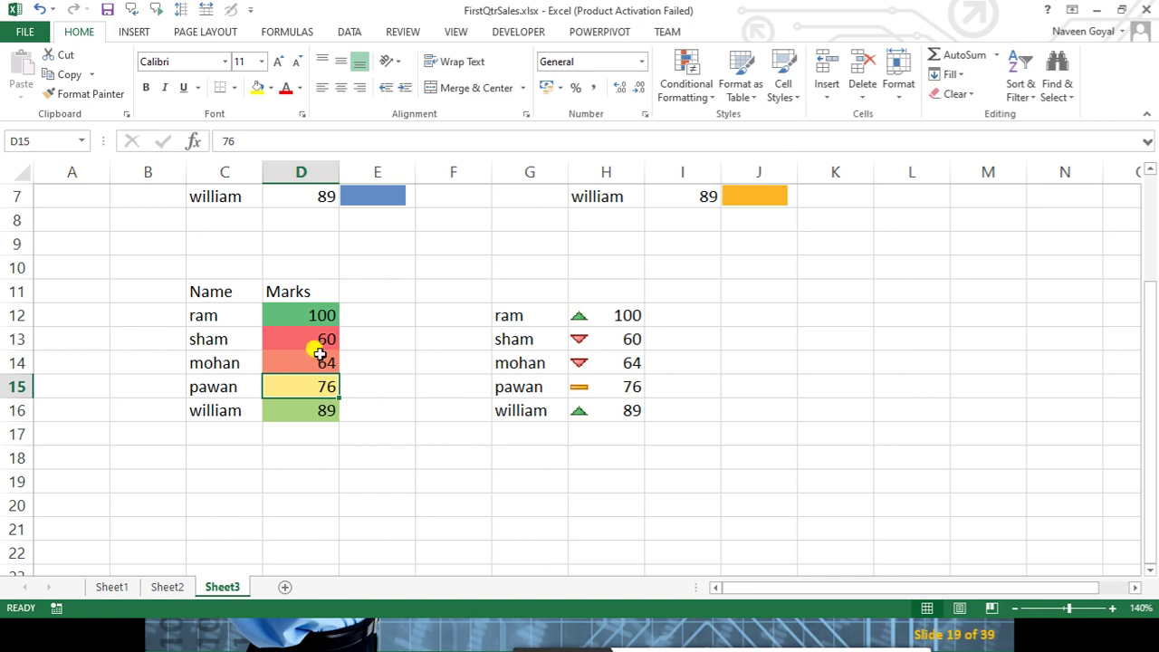
Copy the colour-scaled marks D12:D16 into E12:E16
drag(310, 312, 308, 408)
key(ctrl+c)
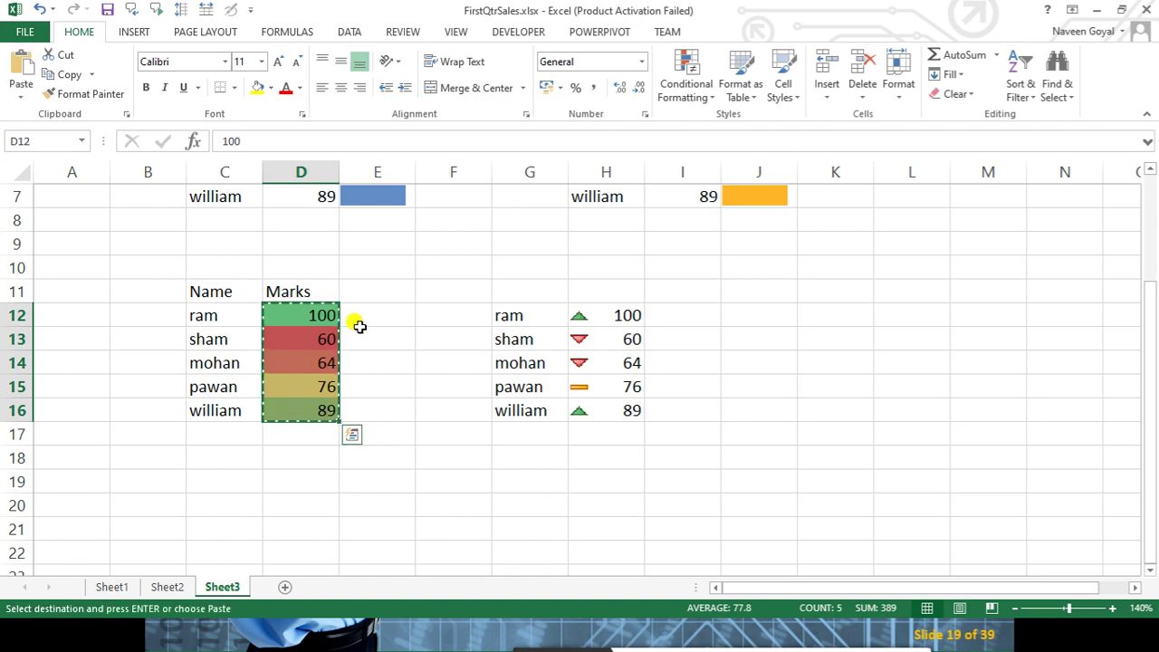
click(372, 314)
key(ctrl+v)
click(453, 505)
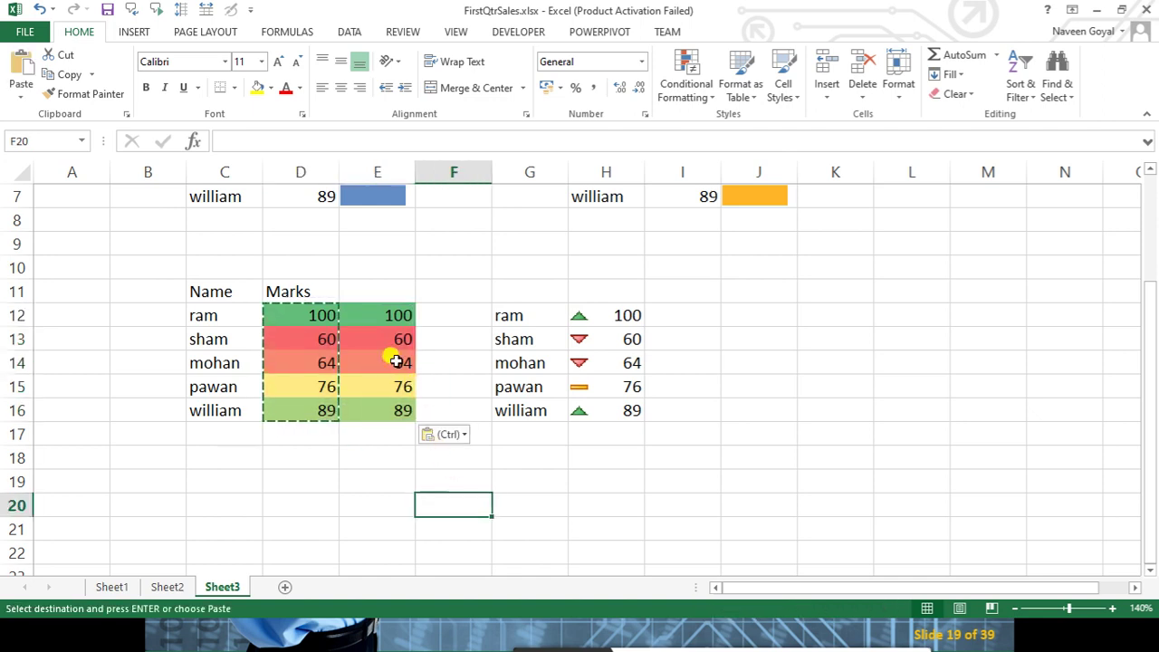
drag(380, 312, 380, 414)
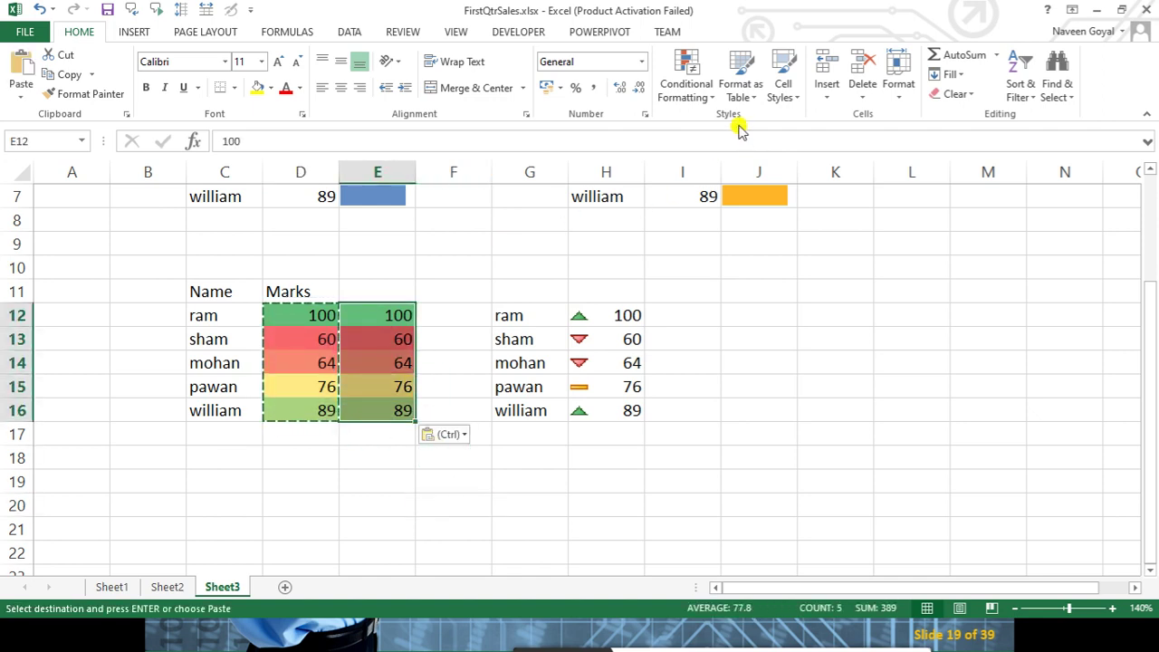
Clear the conditional formatting rules from the selected cells E12:E16
click(687, 86)
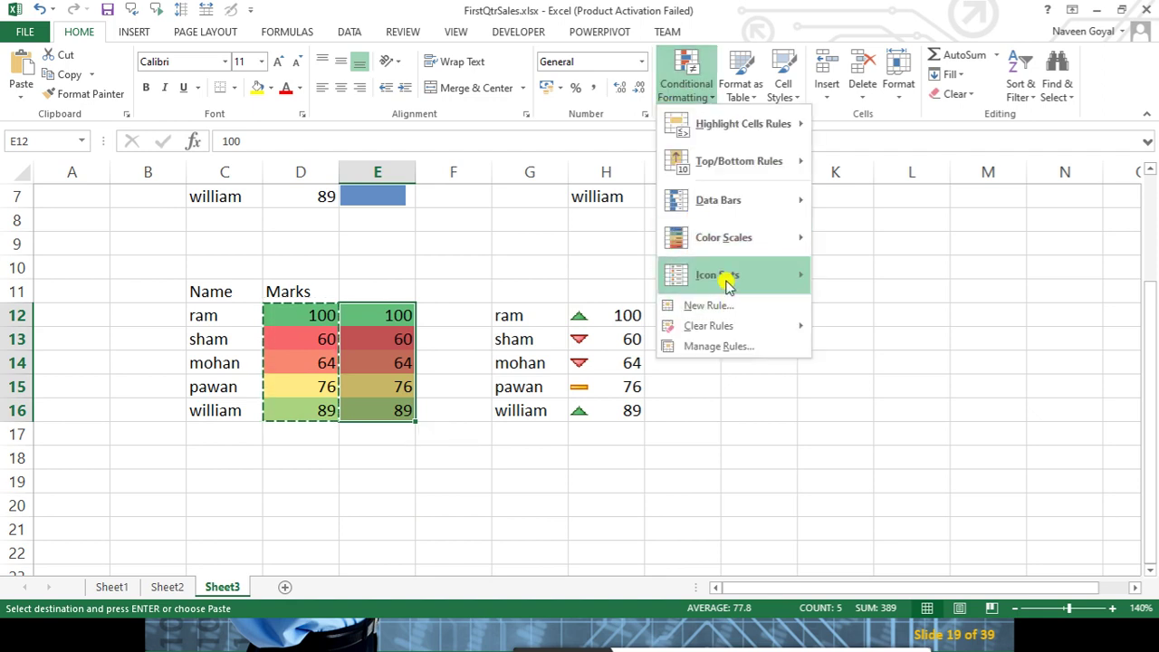
mouse_move(708, 326)
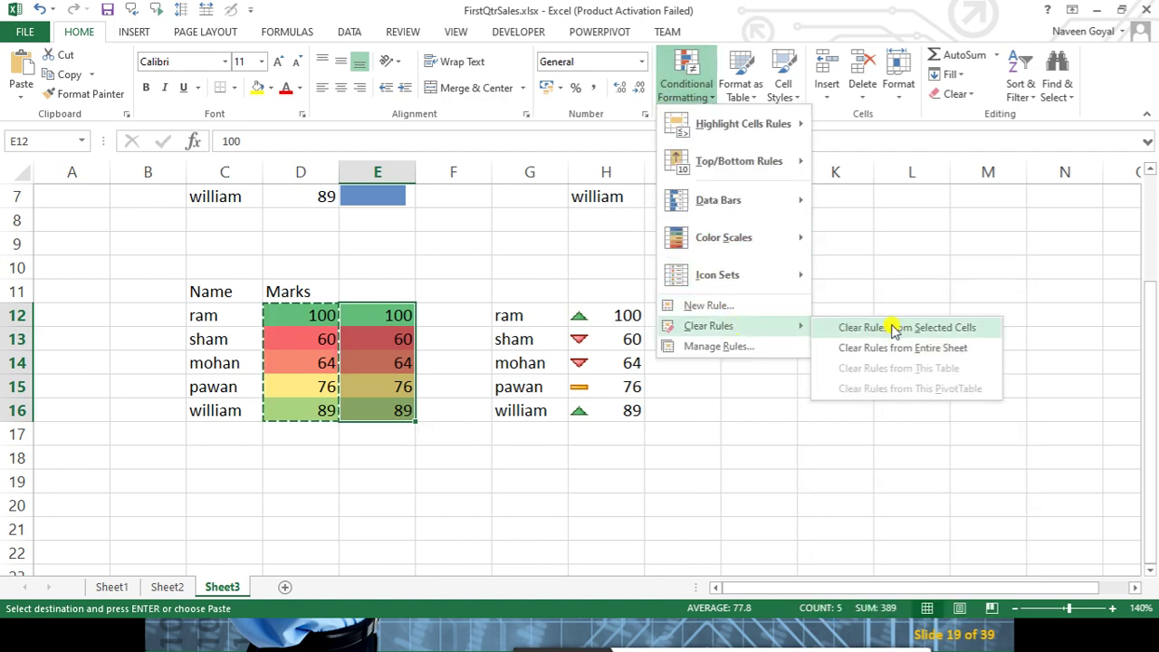
click(893, 327)
click(889, 387)
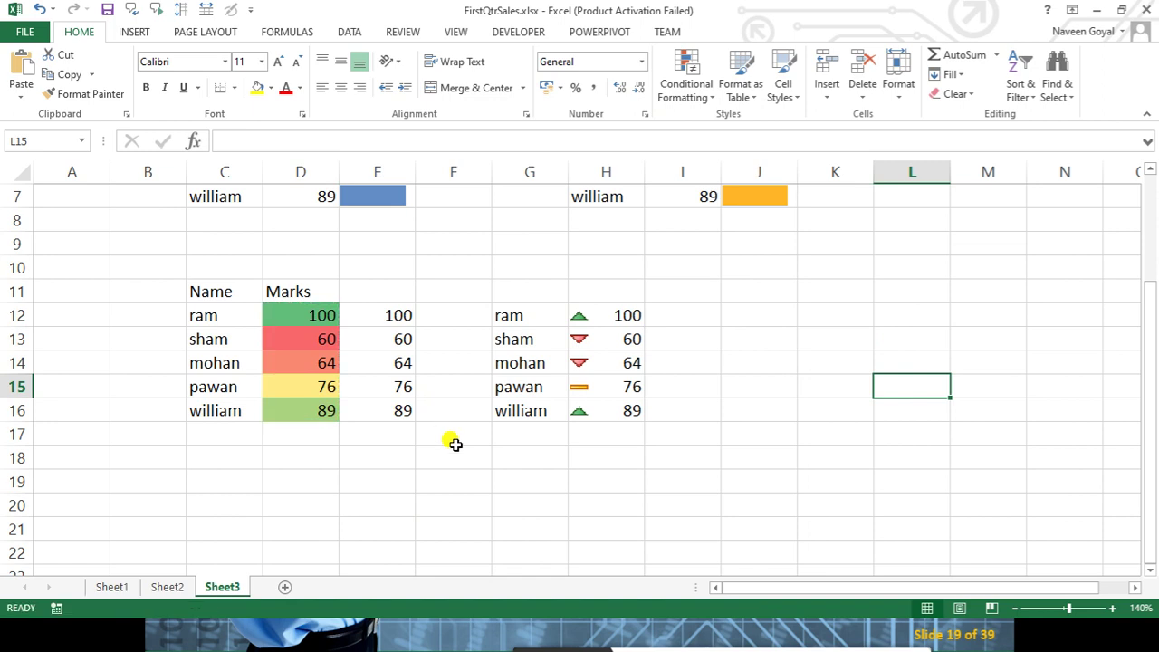
key(Escape)
click(534, 525)
scroll(415, 381, up, 2)
drag(372, 464, 383, 551)
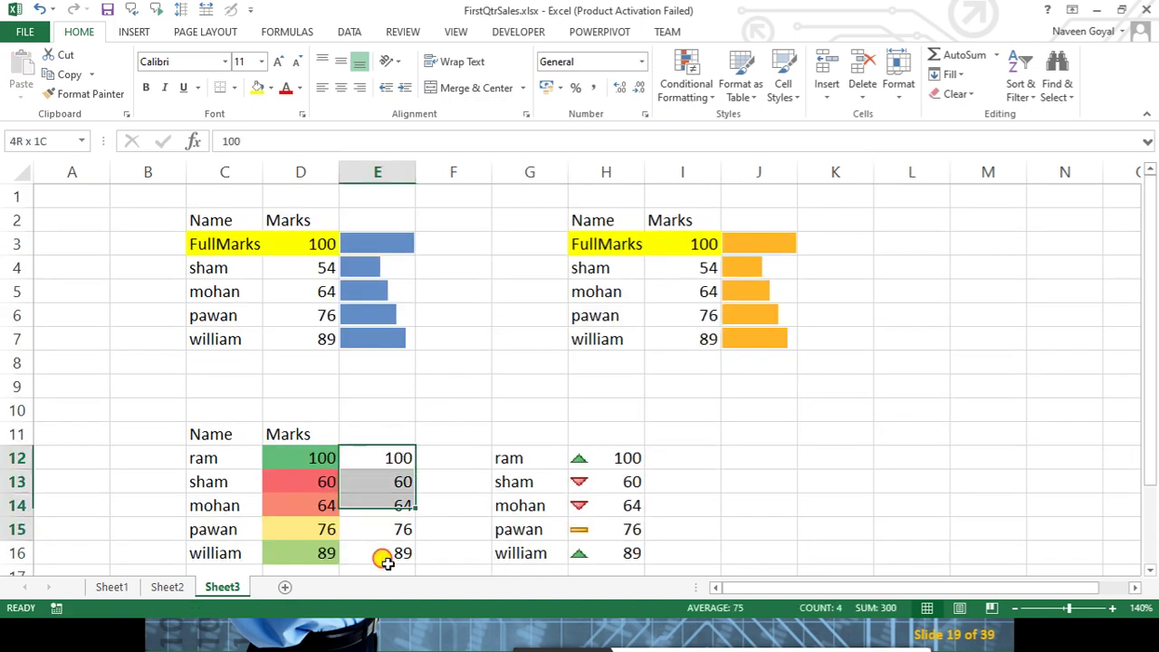
scroll(383, 543, down, 1)
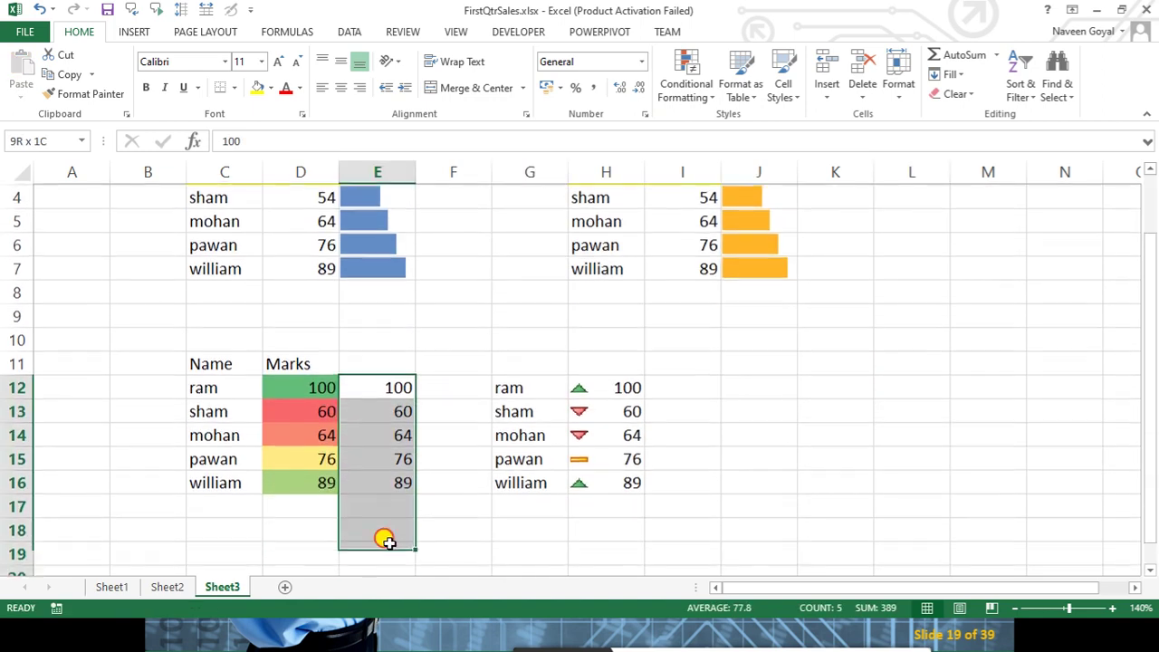
Apply the Red - Yellow - Green colour scale to E12:E16, making 100 red and 60 green
click(685, 83)
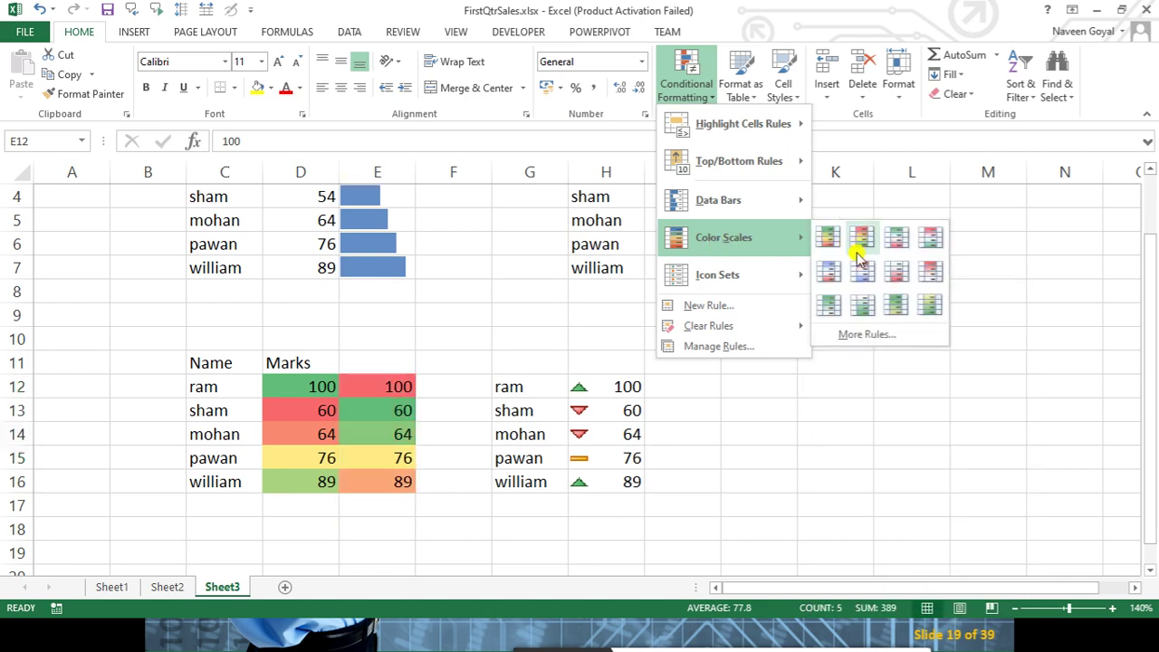
mouse_move(724, 238)
click(867, 243)
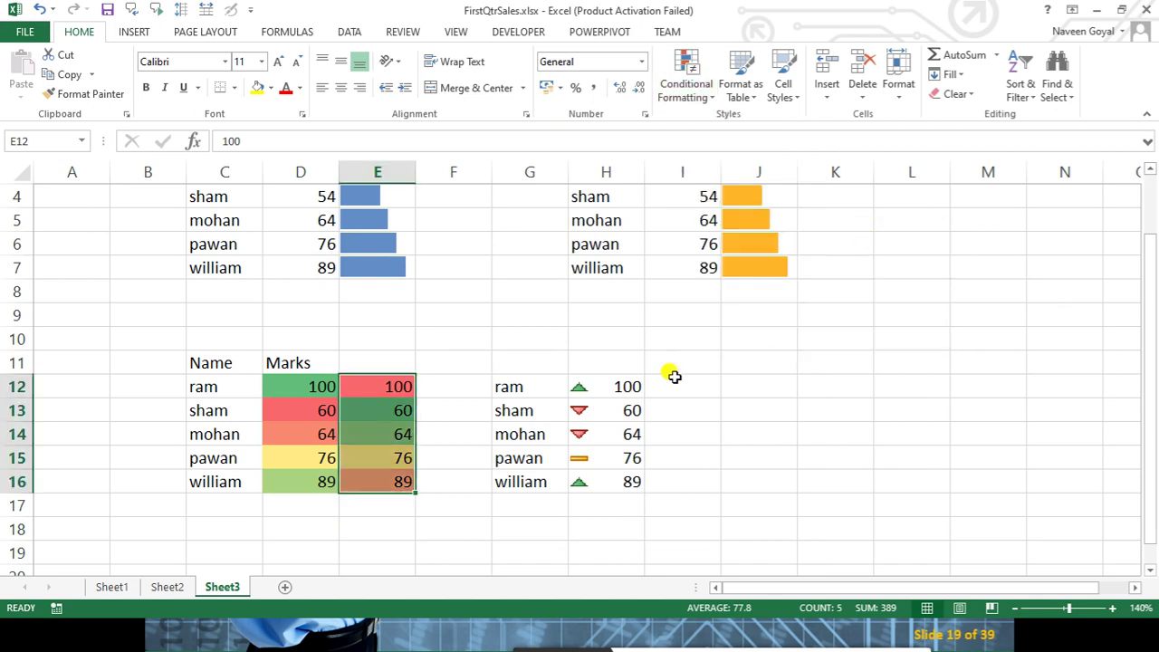
click(440, 384)
click(389, 380)
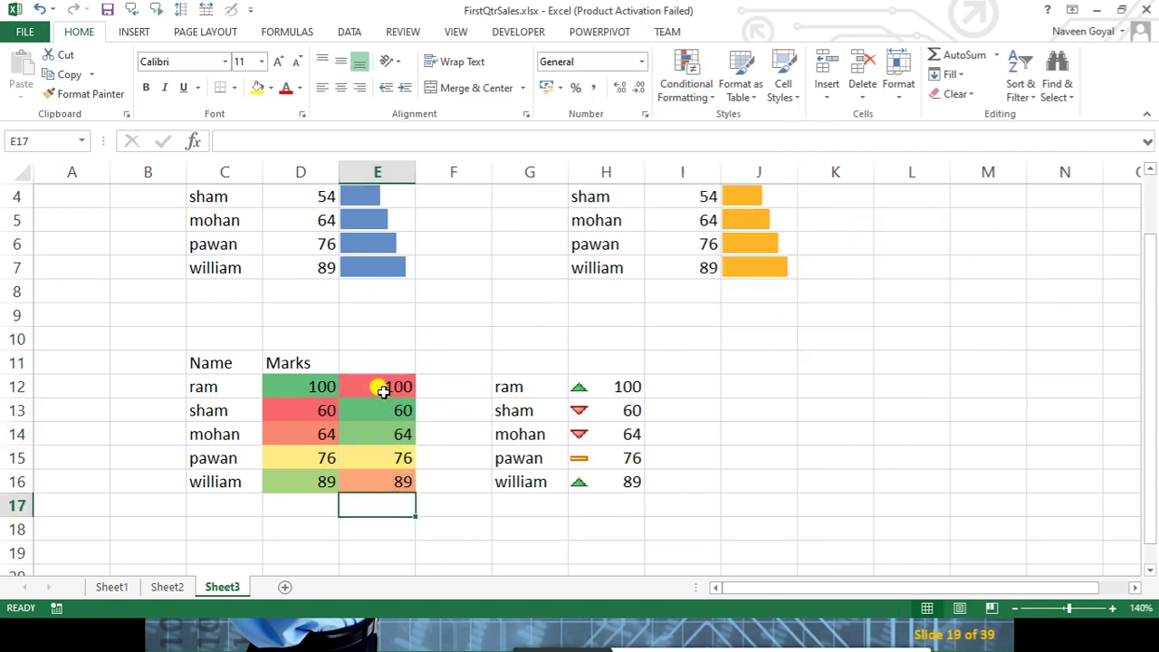
drag(380, 387, 397, 481)
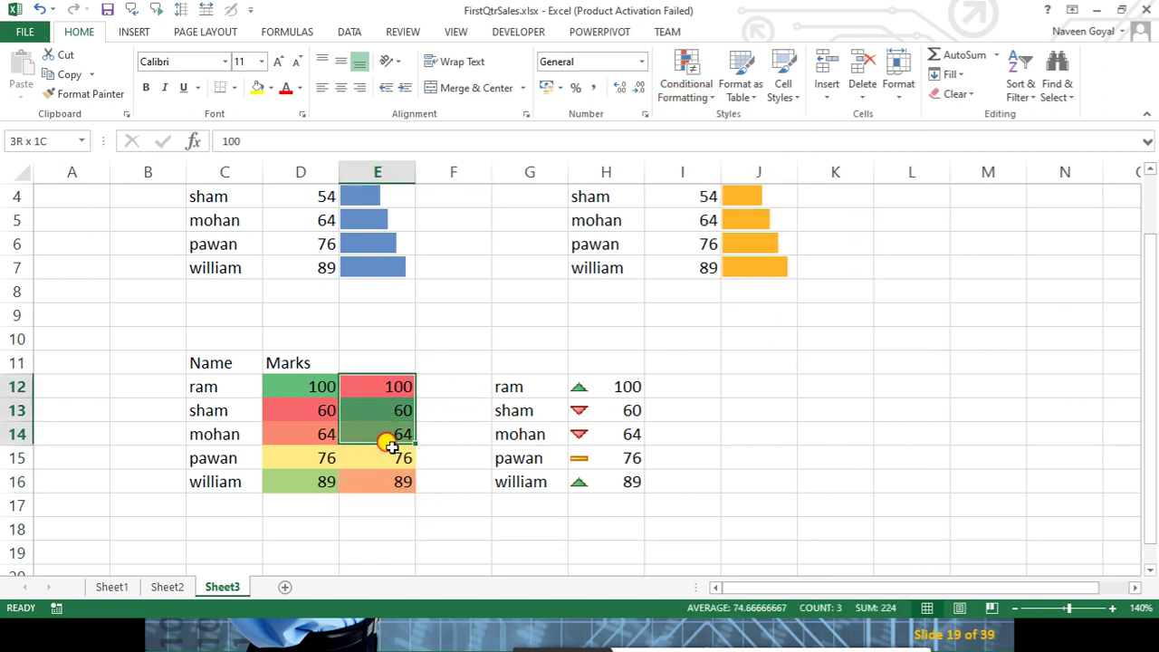
click(392, 387)
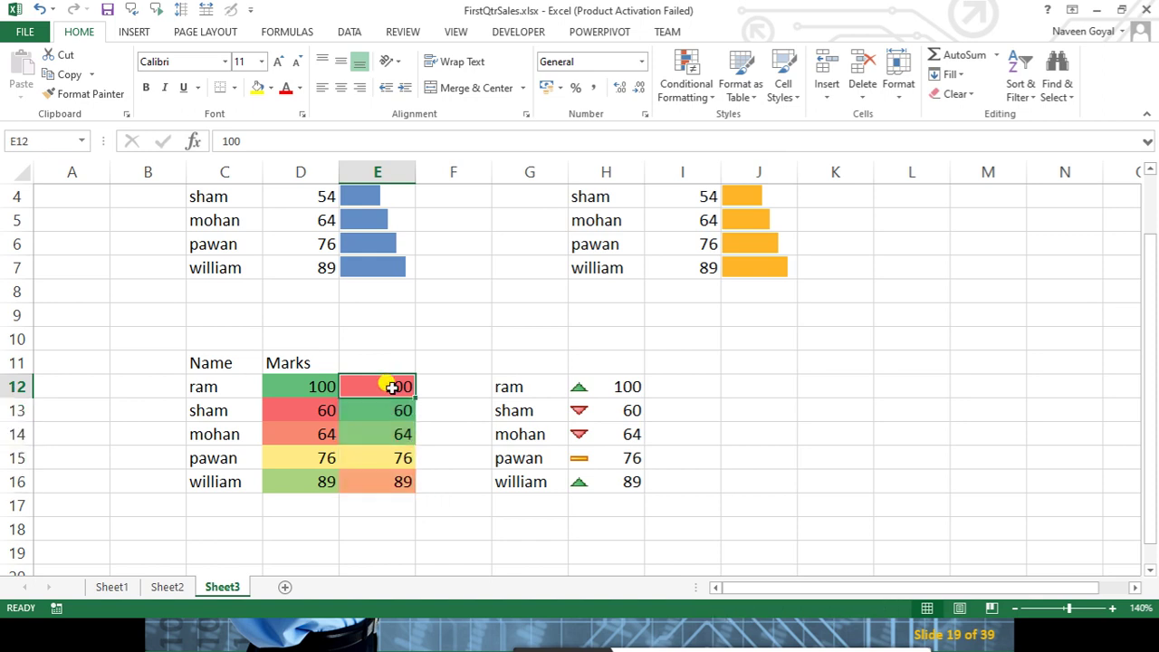
click(384, 409)
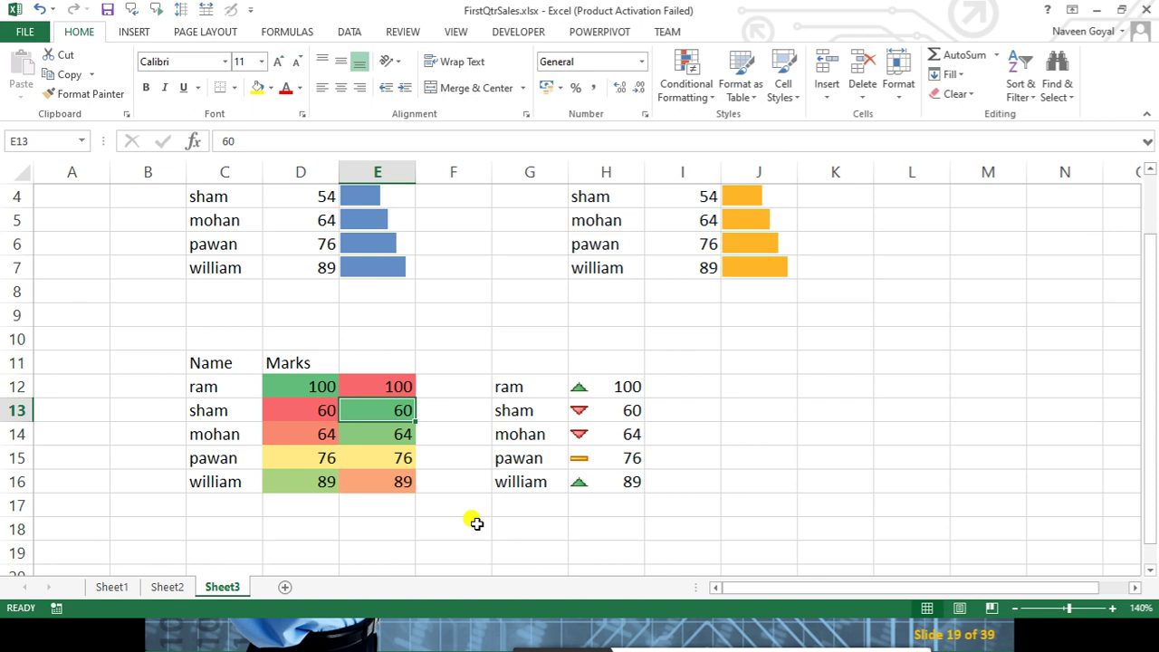
Review the arrow-icon marks in H12:H16
drag(608, 388, 615, 481)
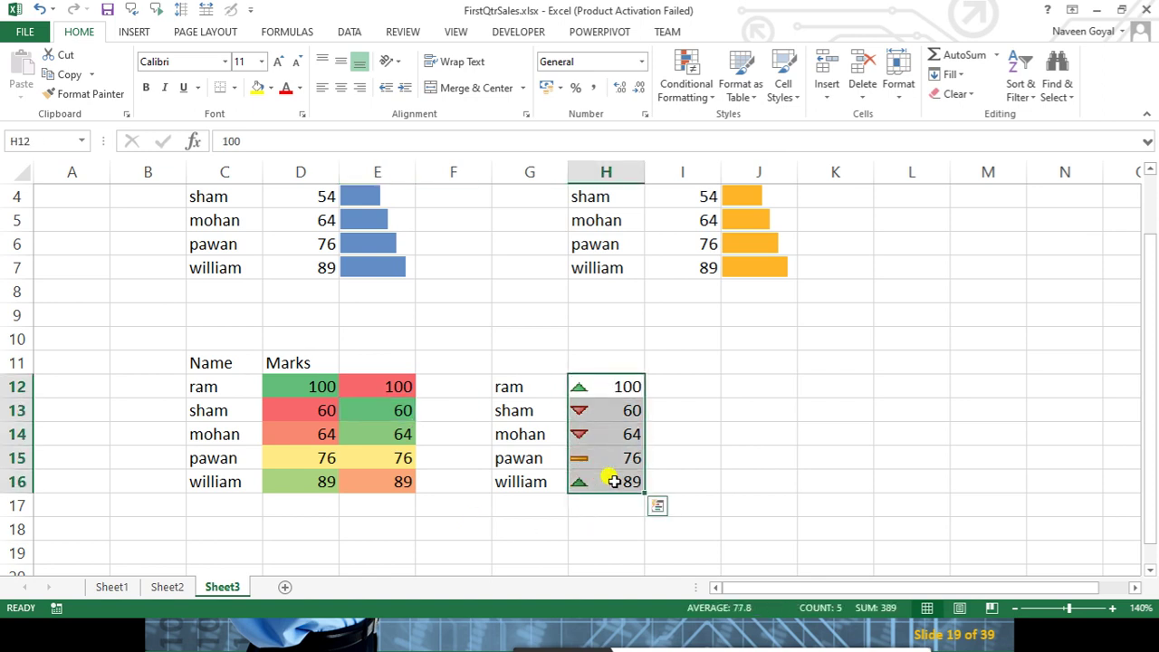
click(732, 482)
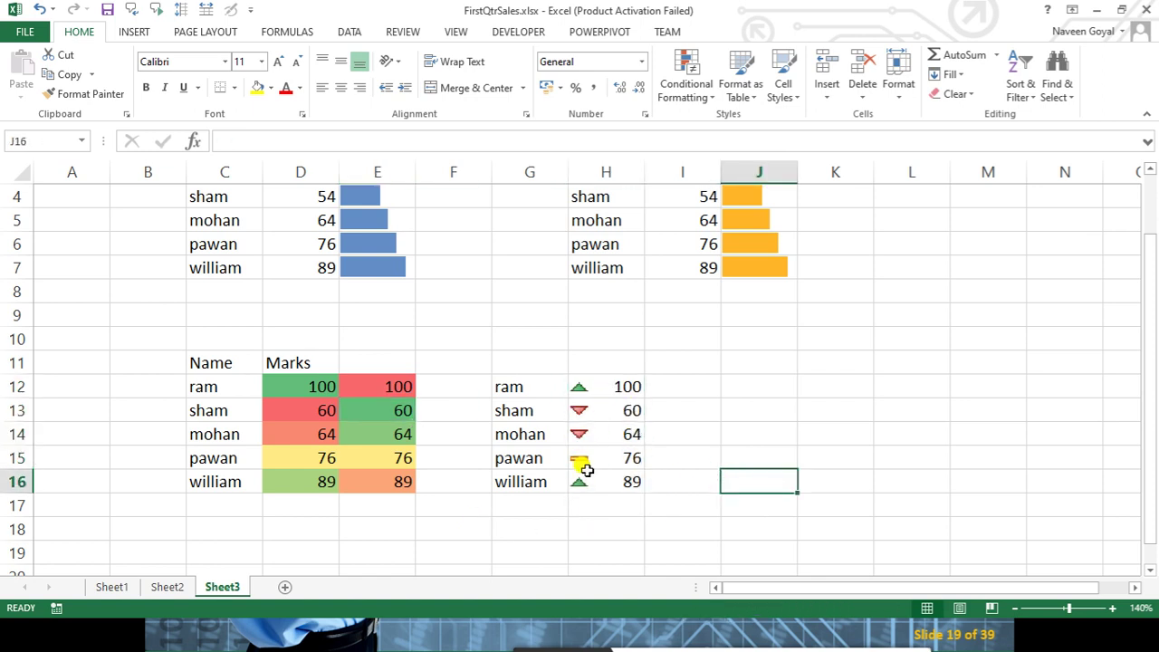
click(599, 383)
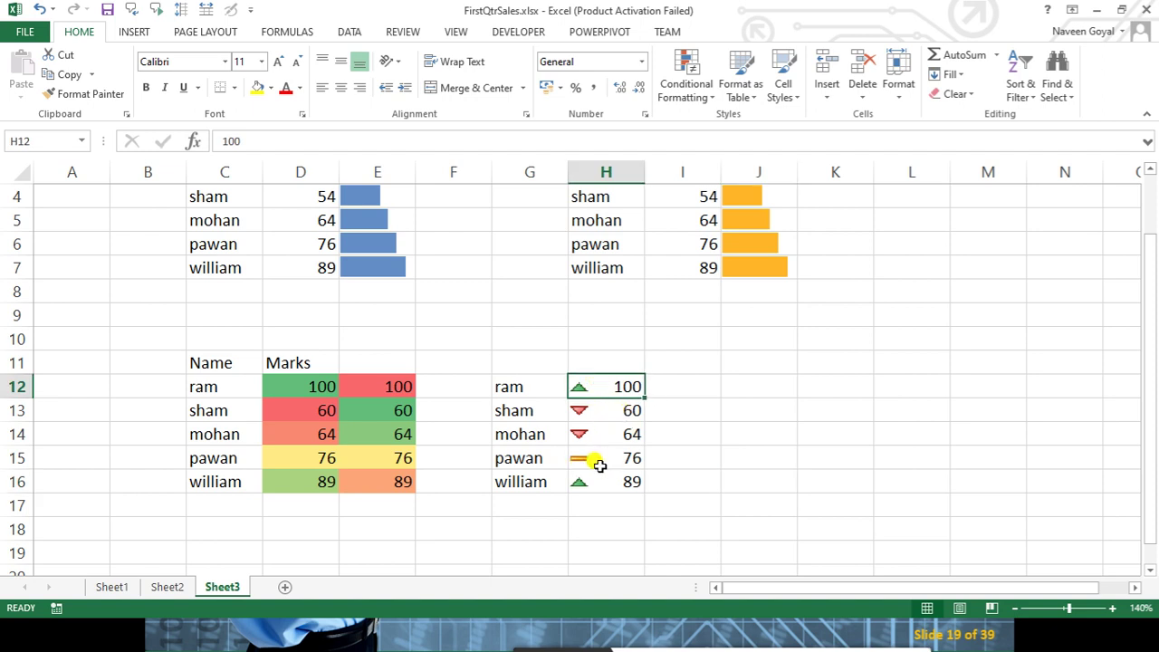
drag(604, 383, 615, 481)
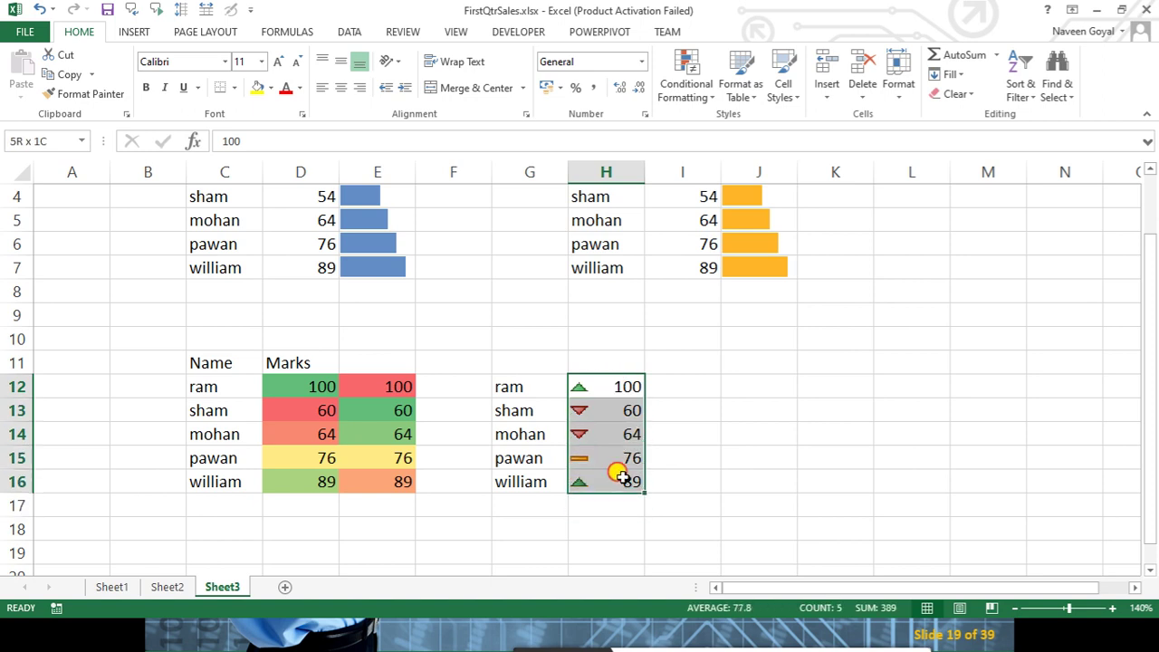
click(779, 480)
scroll(391, 301, up, 1)
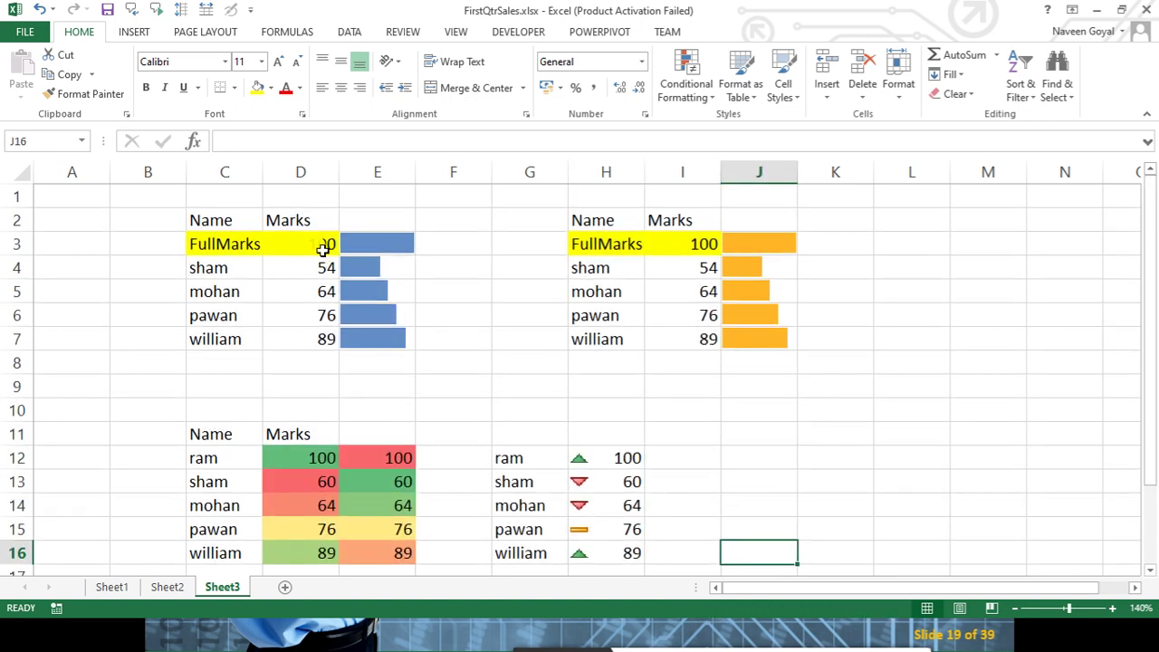
Copy the marks D3:D7 into J12:J16
drag(323, 250, 302, 339)
key(ctrl+c)
scroll(755, 390, down, 1)
click(752, 386)
key(ctrl+v)
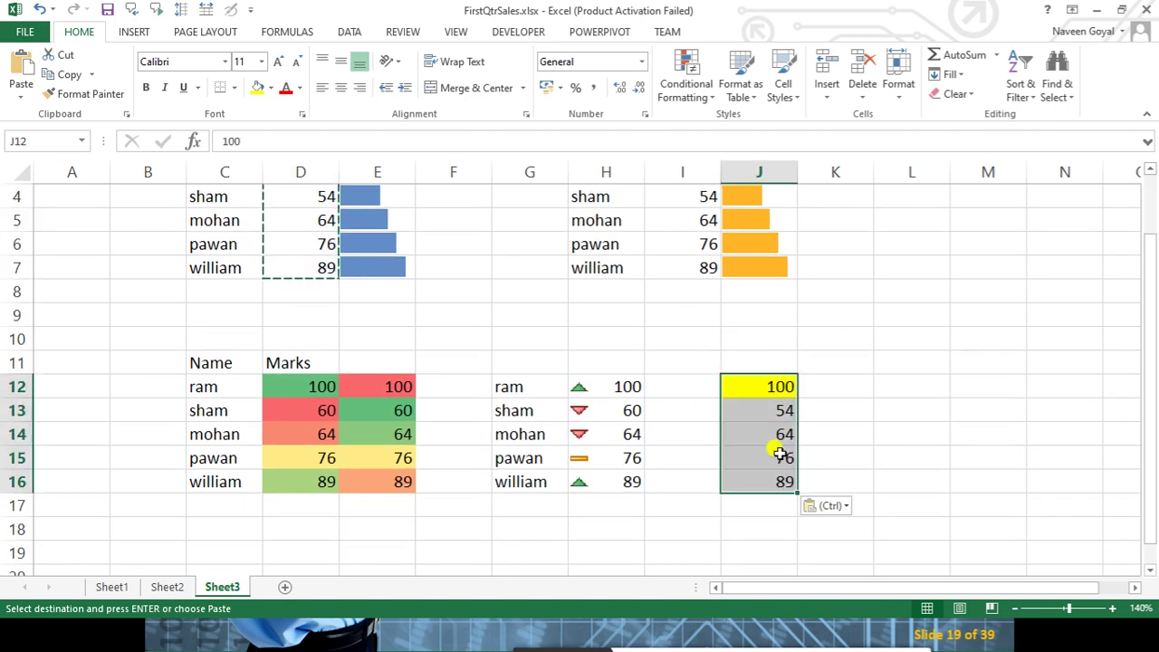
click(973, 480)
Clear the yellow fill formatting from J12 and select J12:J16
click(770, 384)
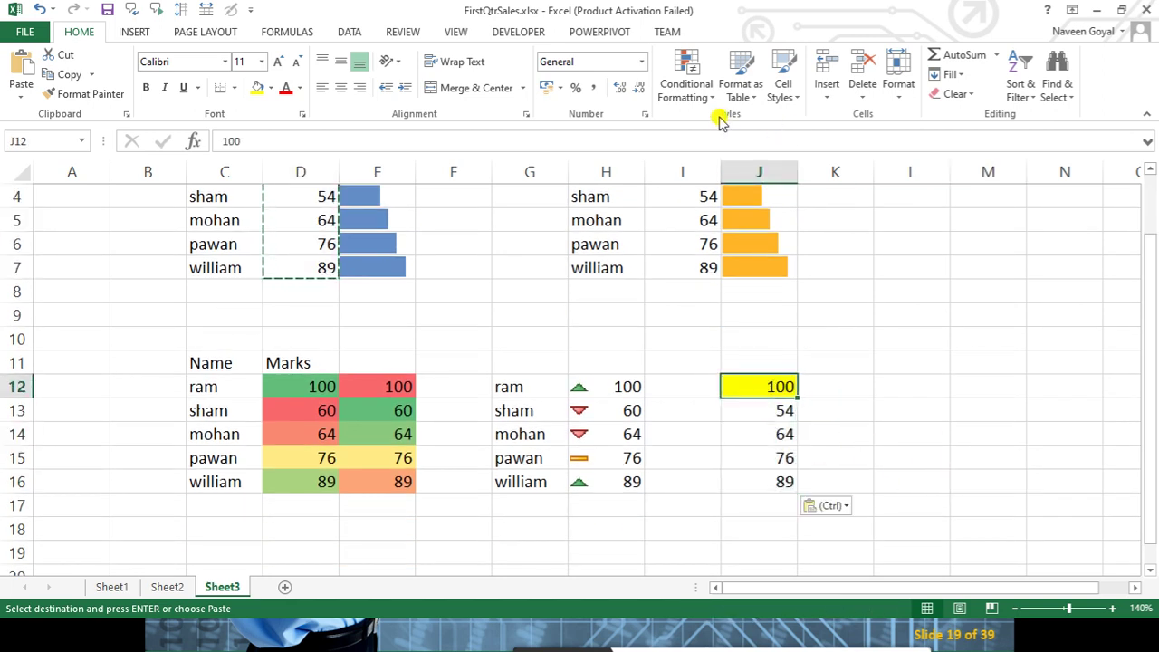
click(959, 94)
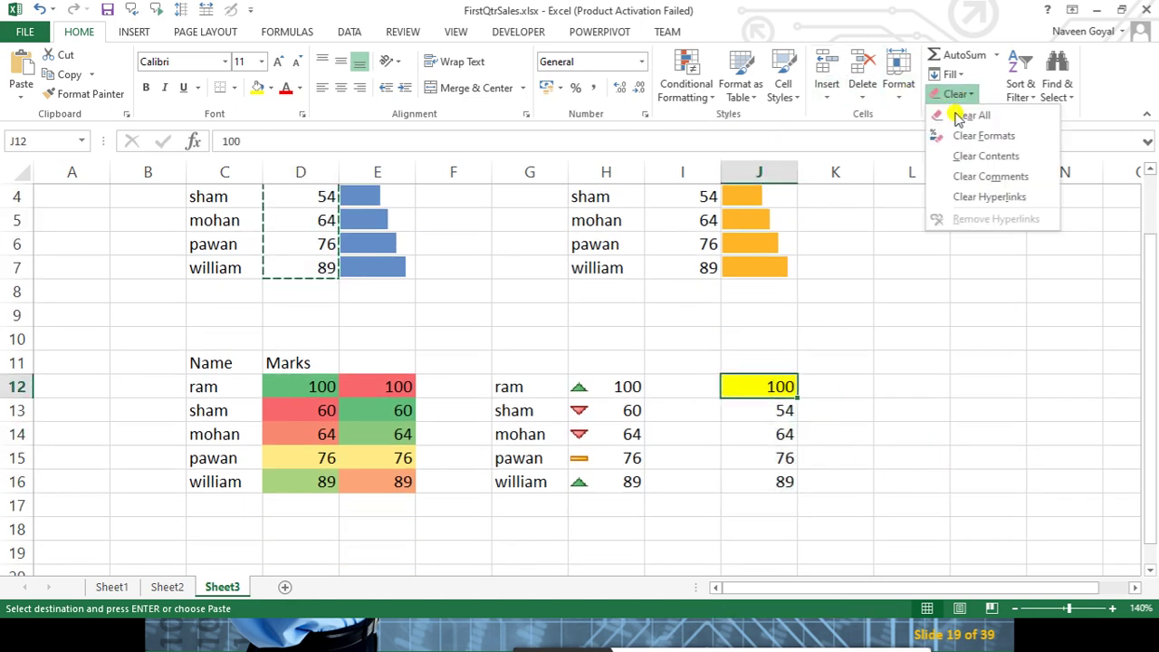
click(965, 136)
click(967, 342)
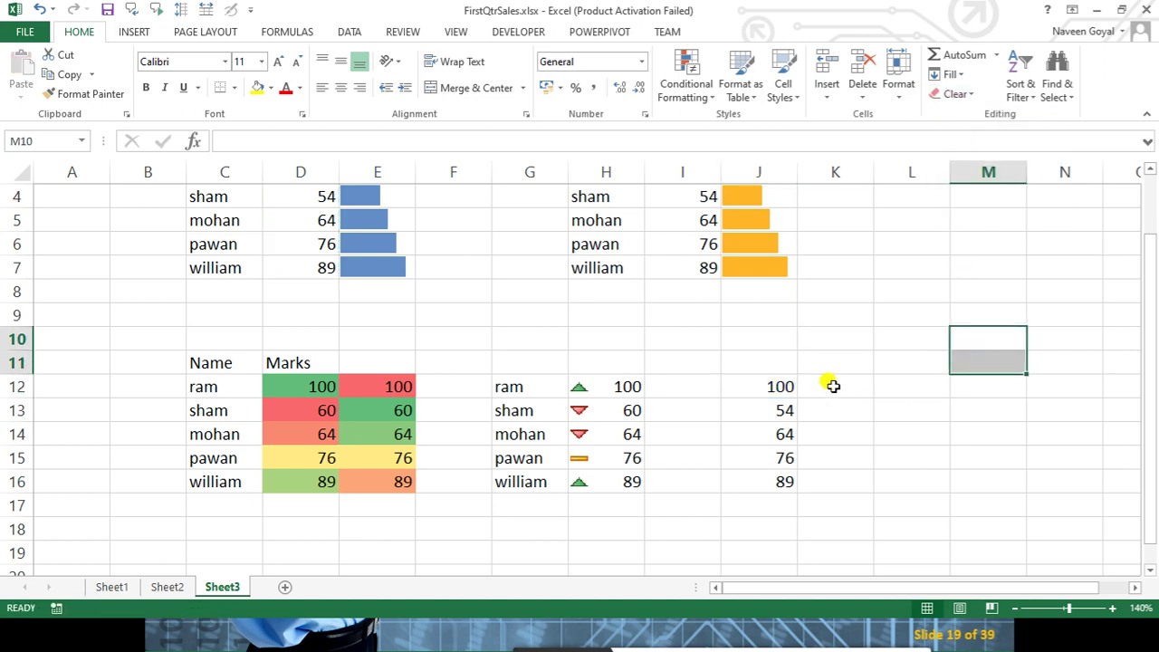
drag(774, 386, 770, 484)
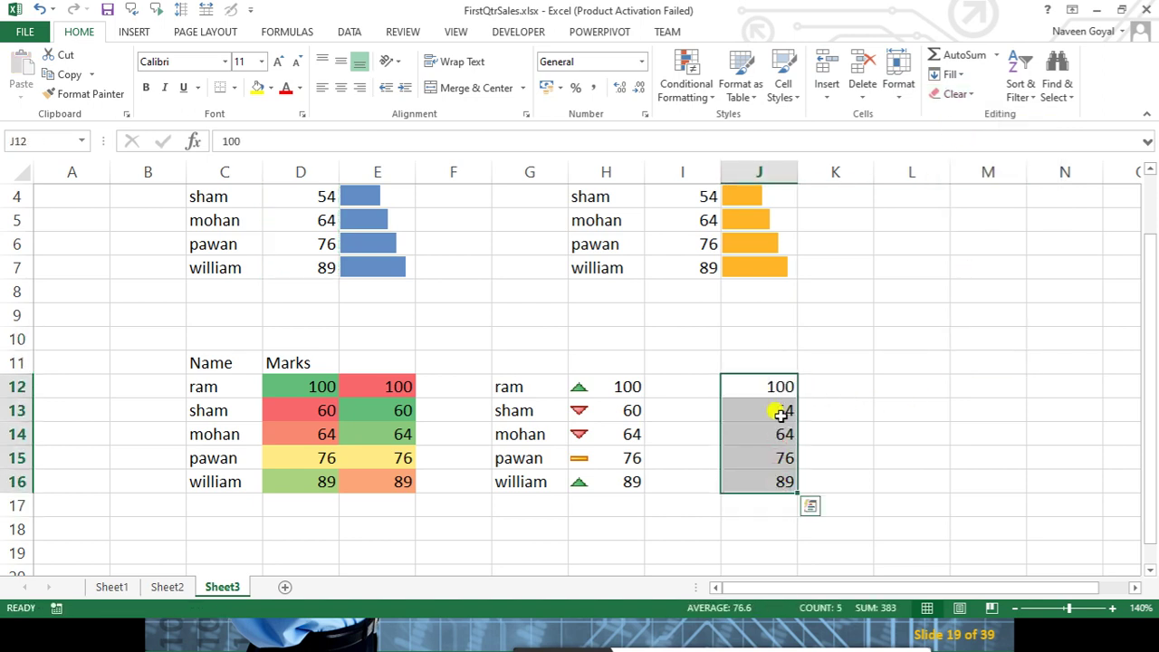
Apply the 3 Flags icon set to J12:J16 and check the resulting flags
click(685, 73)
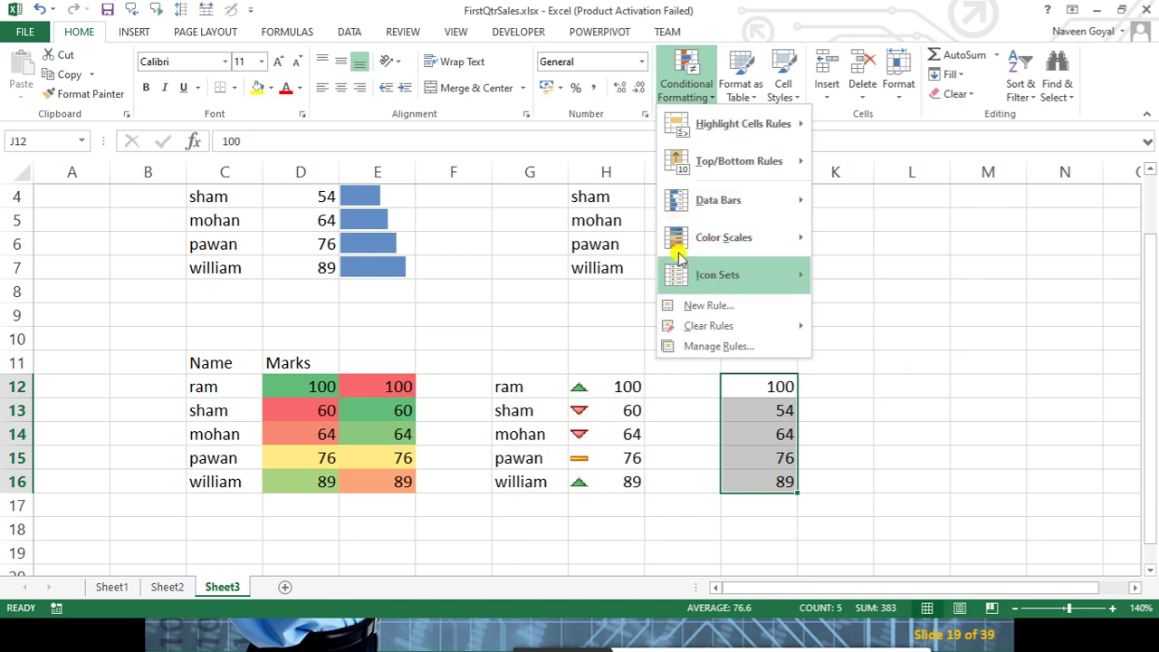
mouse_move(718, 275)
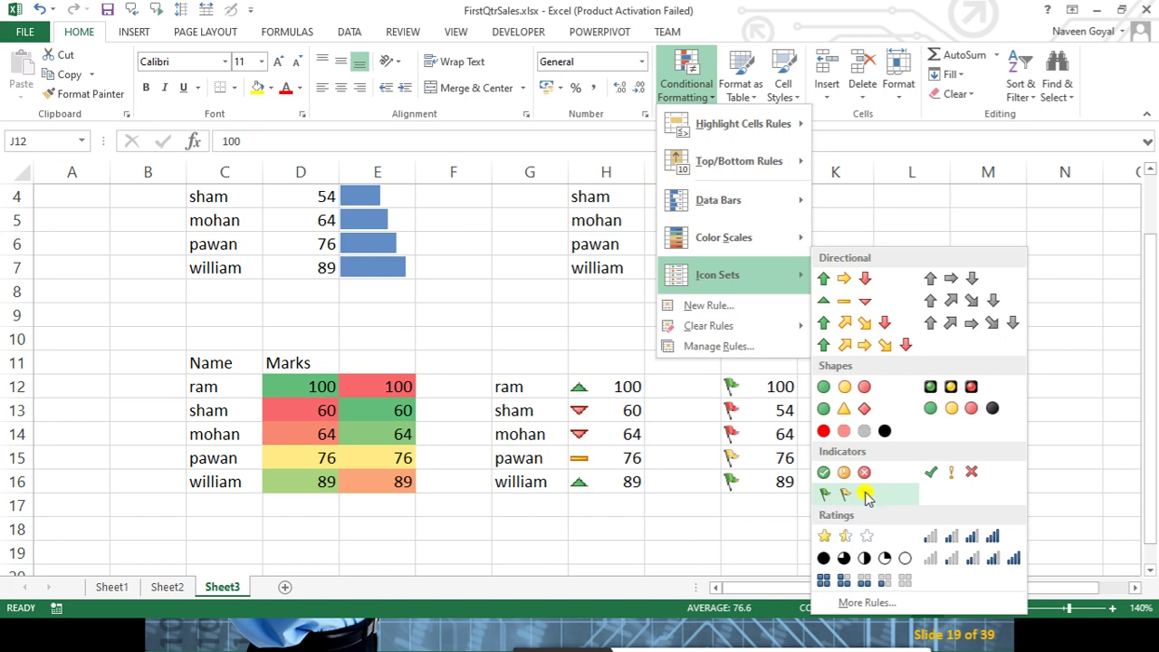
click(867, 496)
click(970, 435)
click(743, 388)
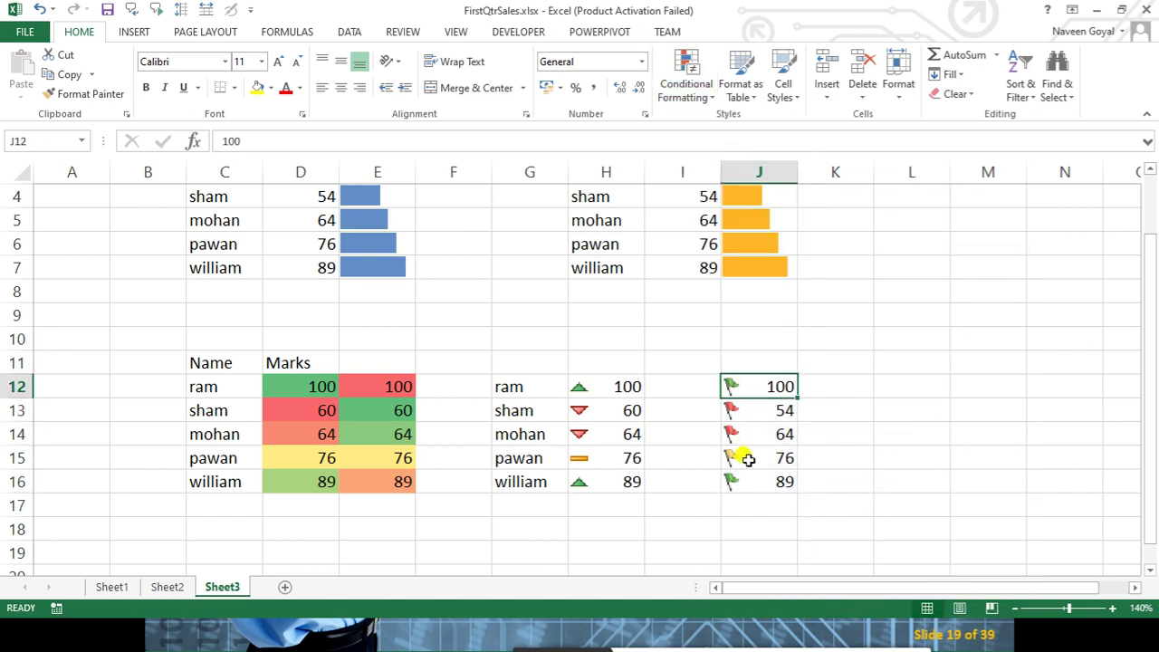
click(753, 482)
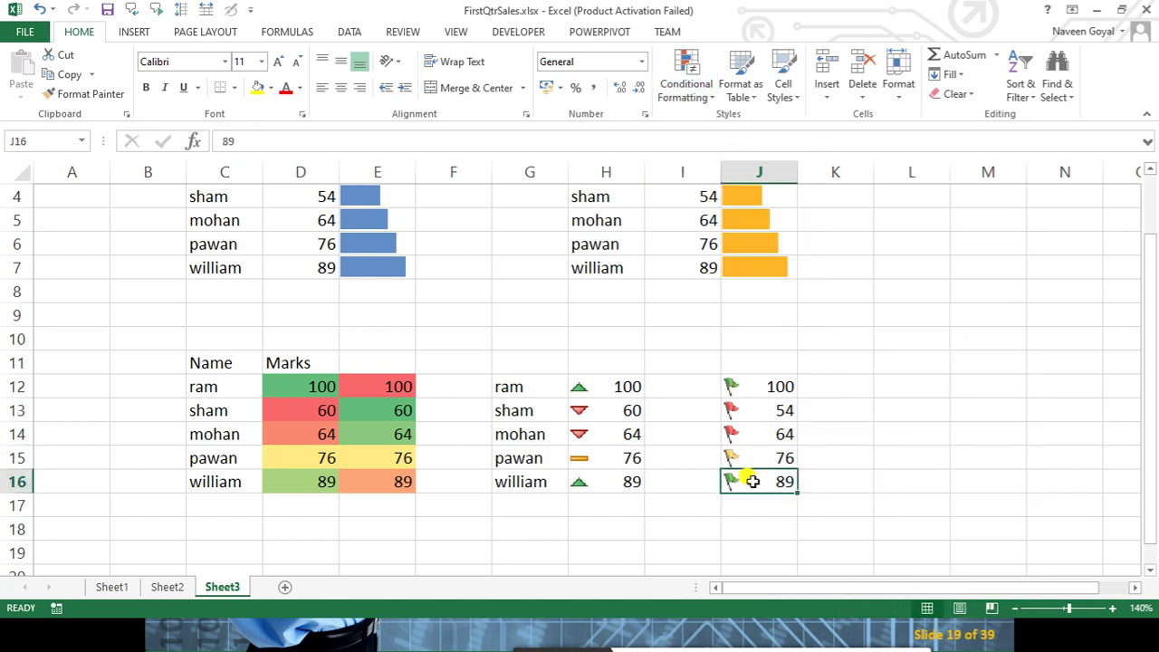
click(750, 426)
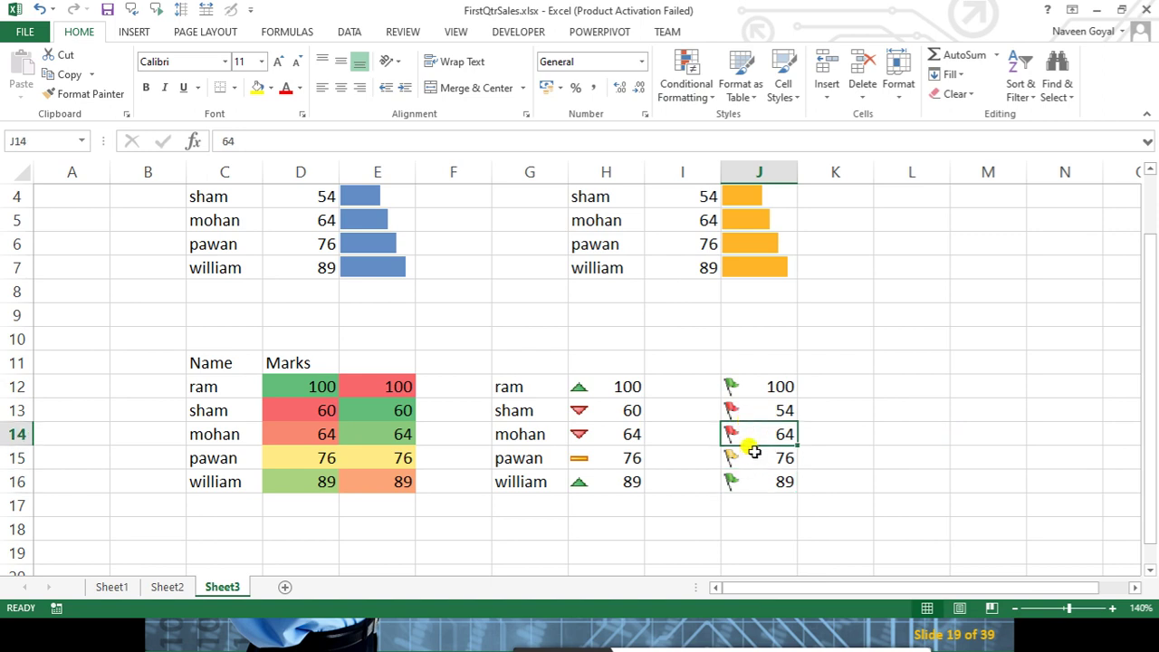
click(752, 449)
key(Right)
key(Right)
scroll(834, 403, up, 1)
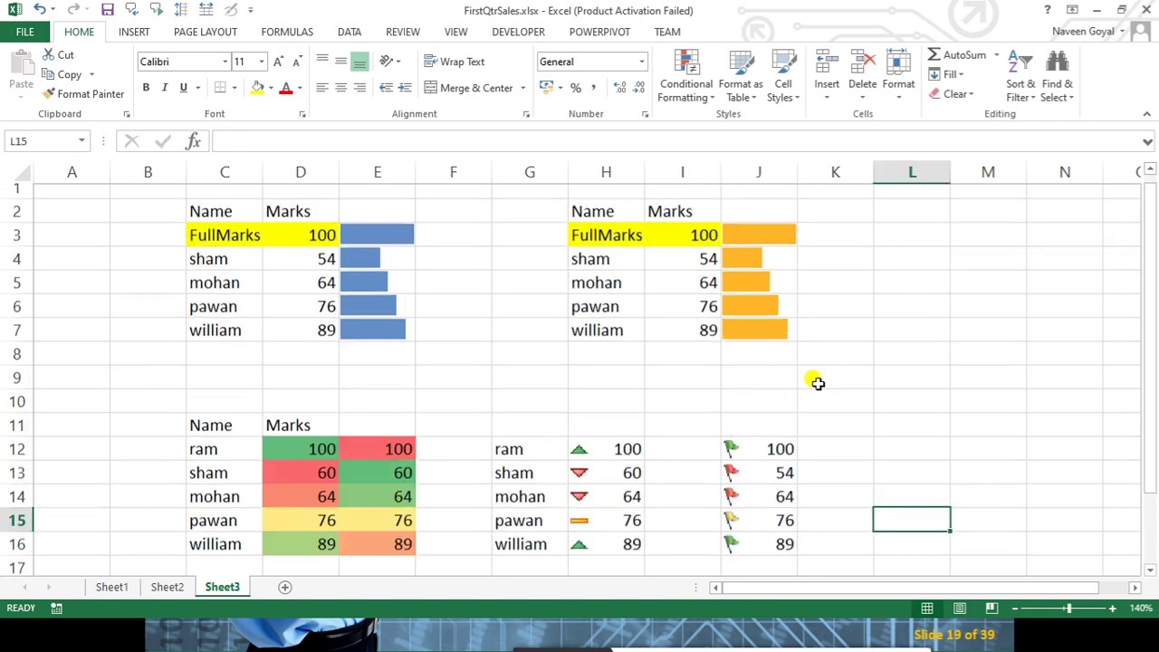
Change mohan's mark in D5 to 12 so his blue bar in E5 shrinks
scroll(815, 383, down, 2)
scroll(811, 394, up, 2)
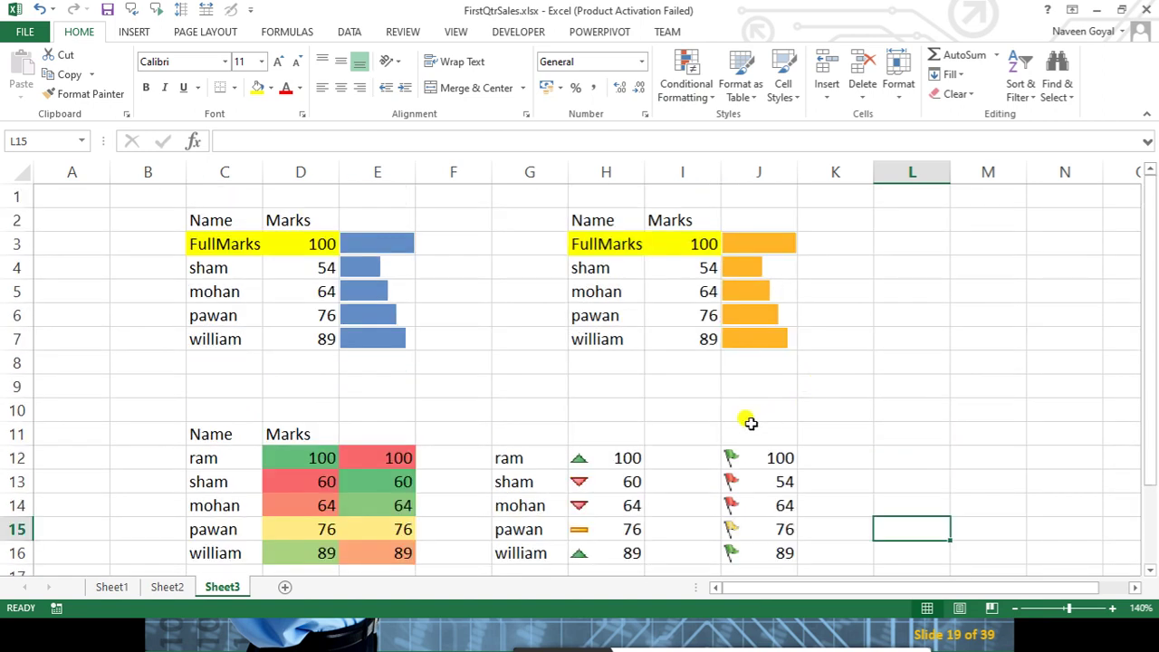
click(707, 275)
click(694, 306)
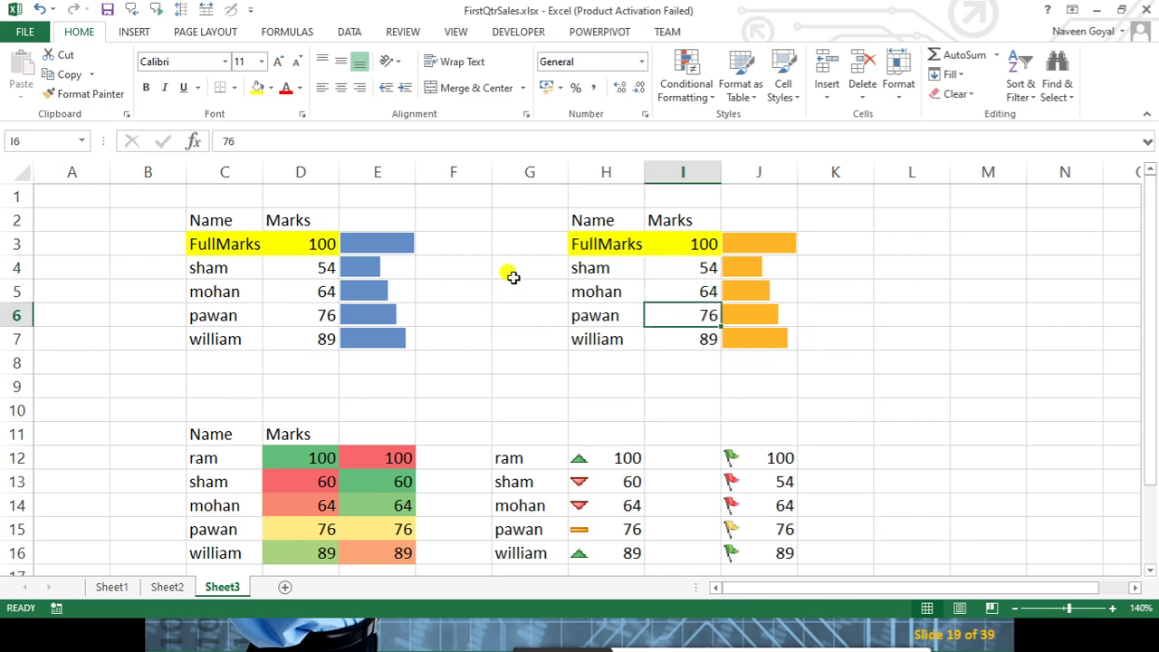
click(775, 285)
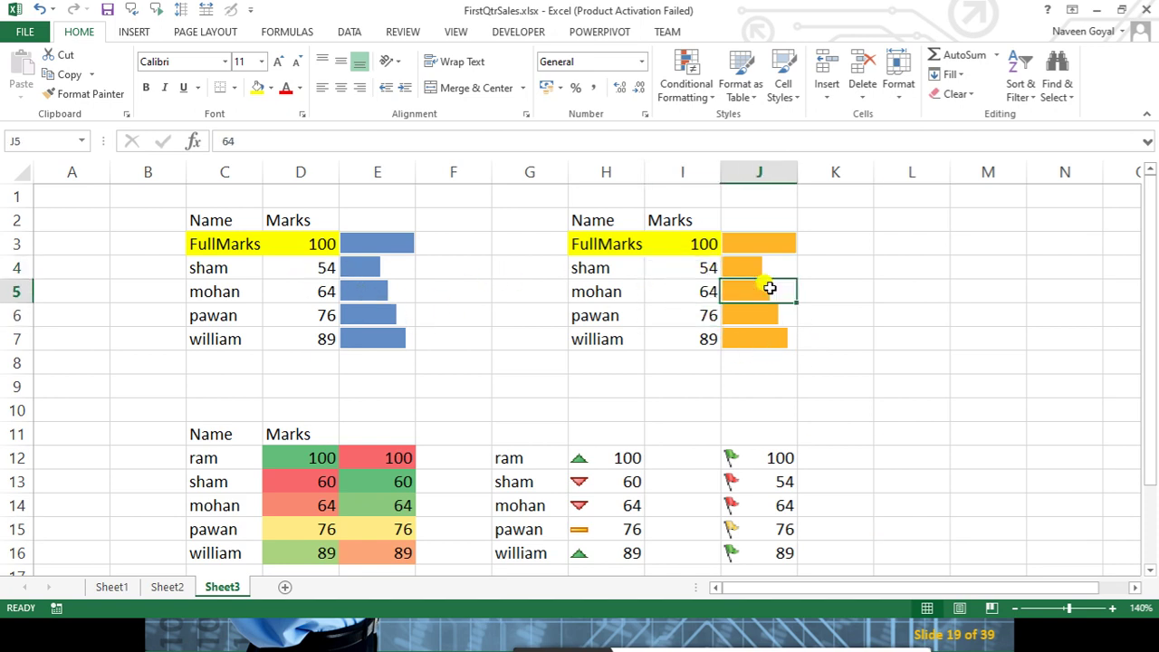
click(304, 287)
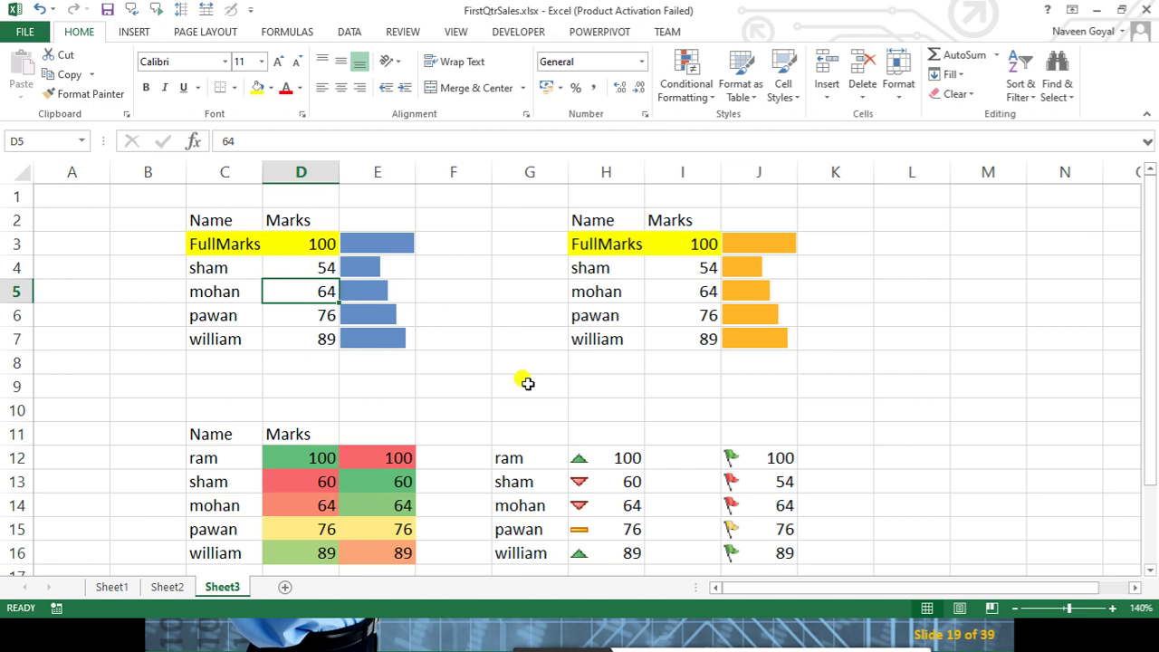
text(12)
key(Return)
click(453, 385)
click(362, 295)
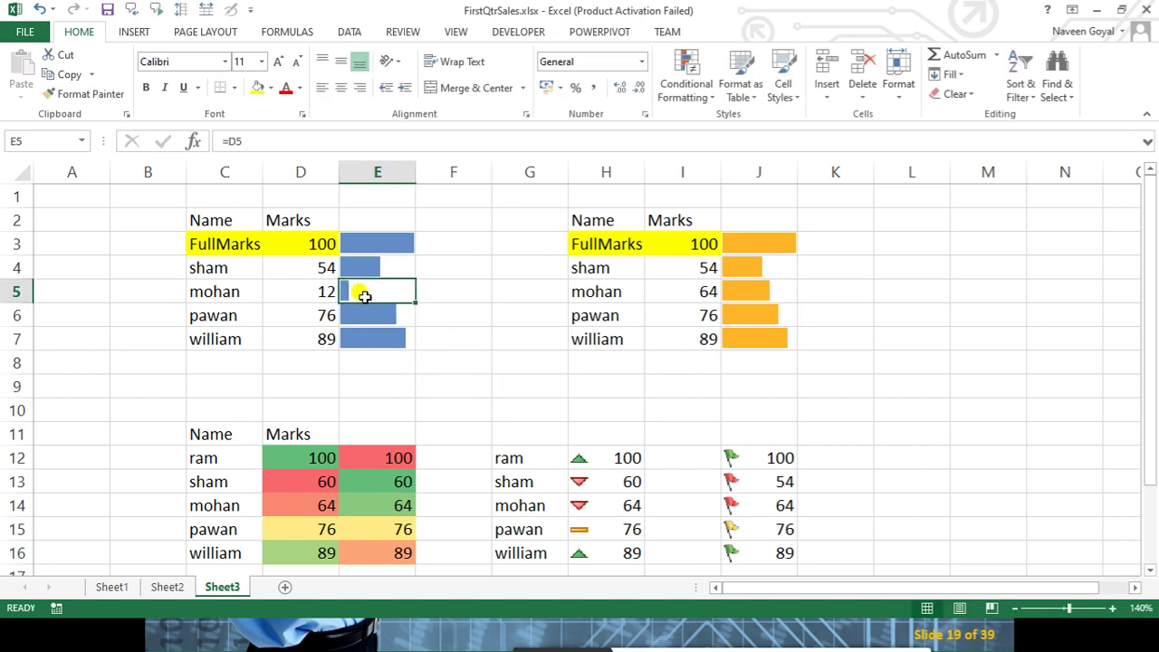
Enter 12 as mohan's mark in I5 so his orange bar shrinks
click(689, 289)
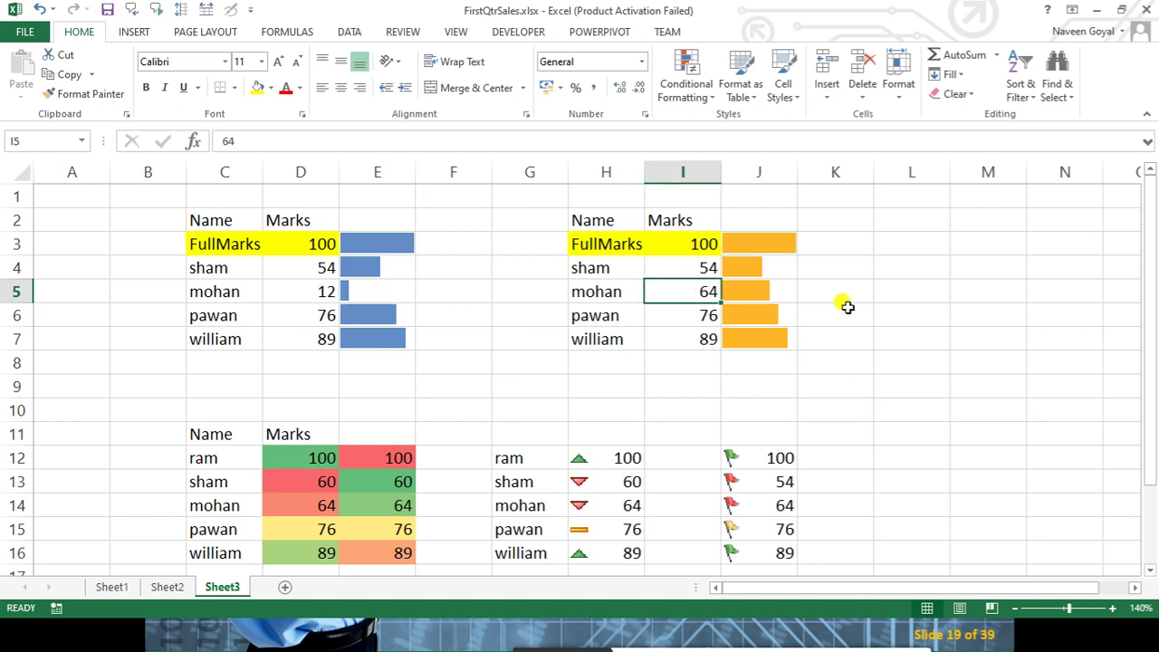
text(12)
click(845, 332)
click(795, 300)
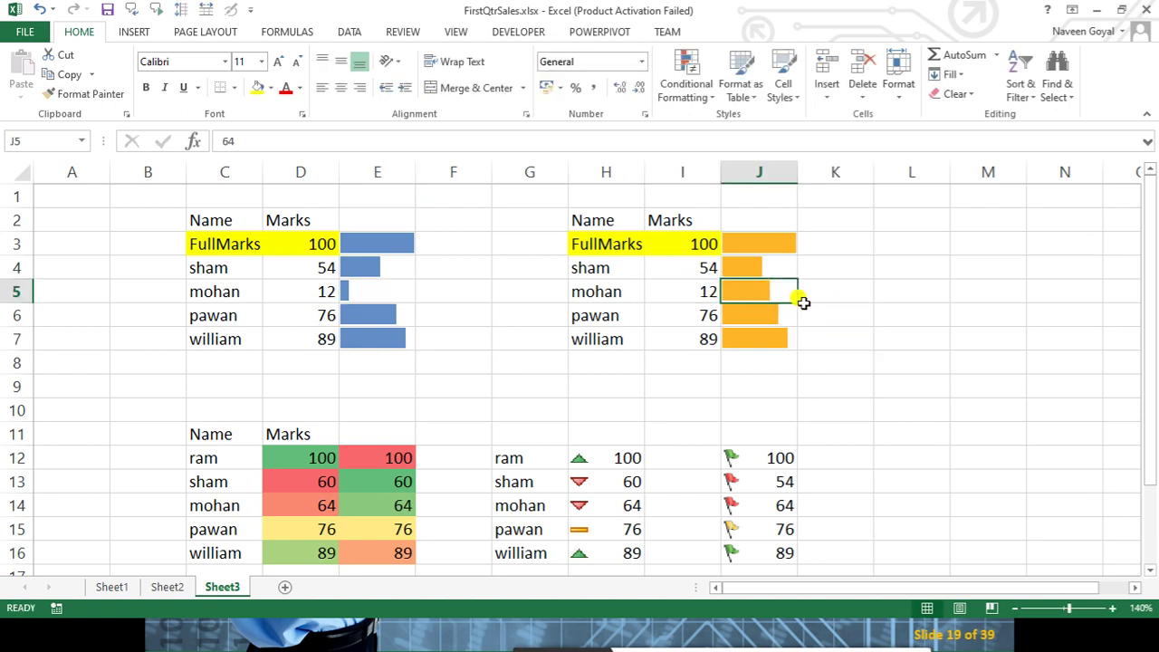
click(877, 355)
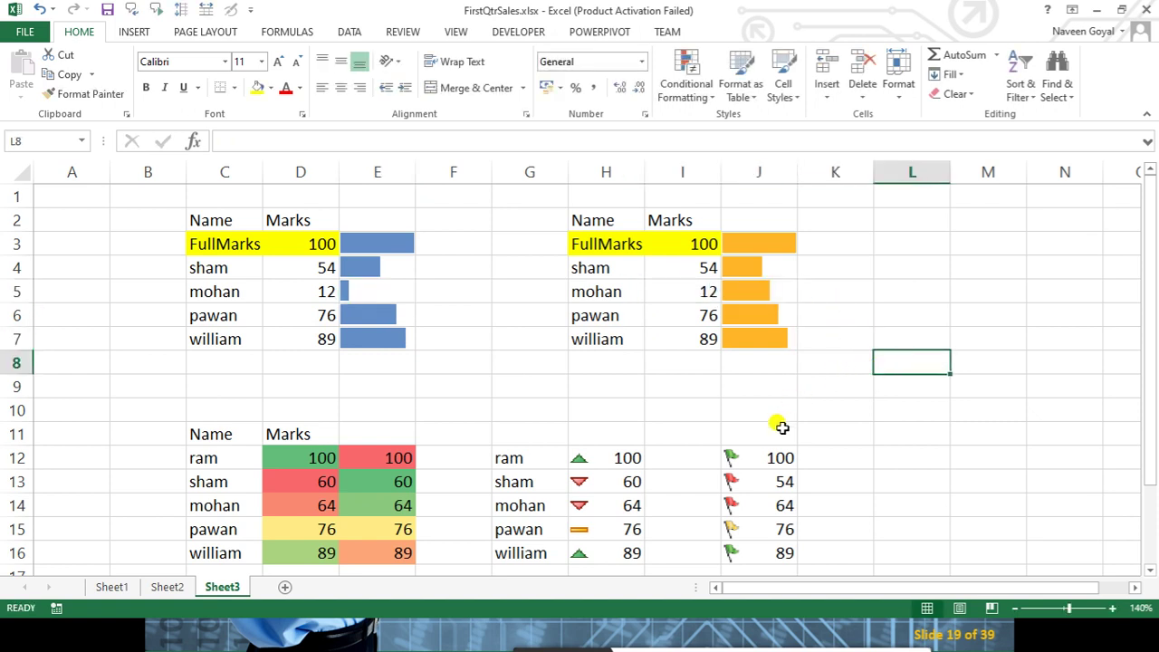
key(alt+Tab)
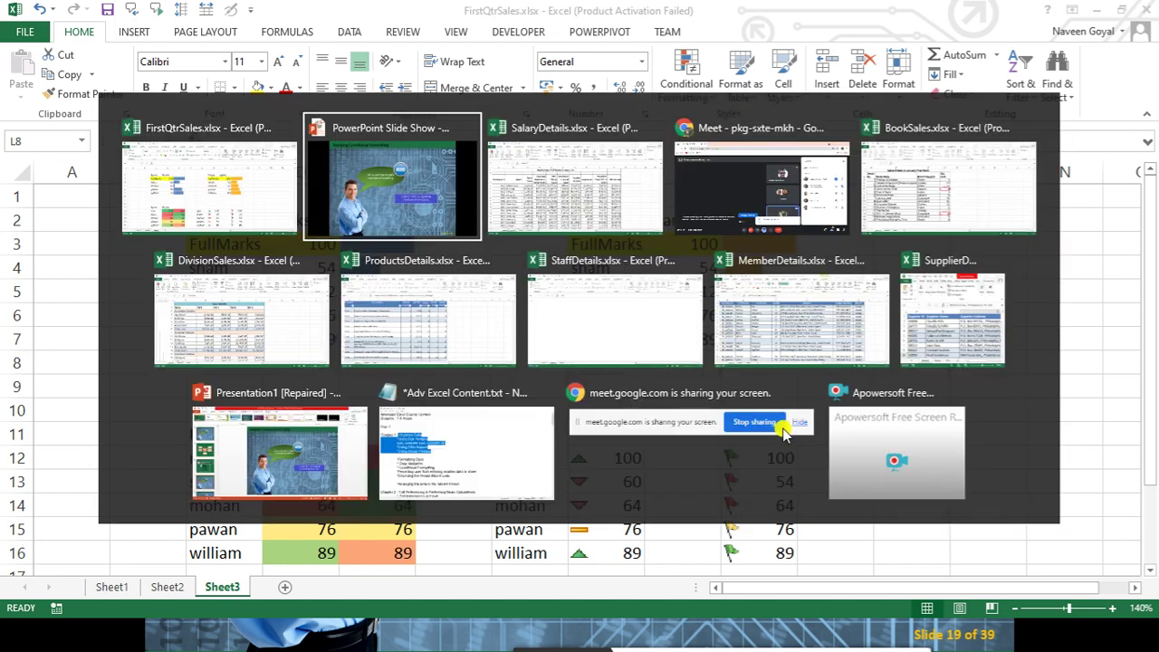
Show the updated tables in the Google Meet window, then return to Excel
key(Tab)
key(Tab)
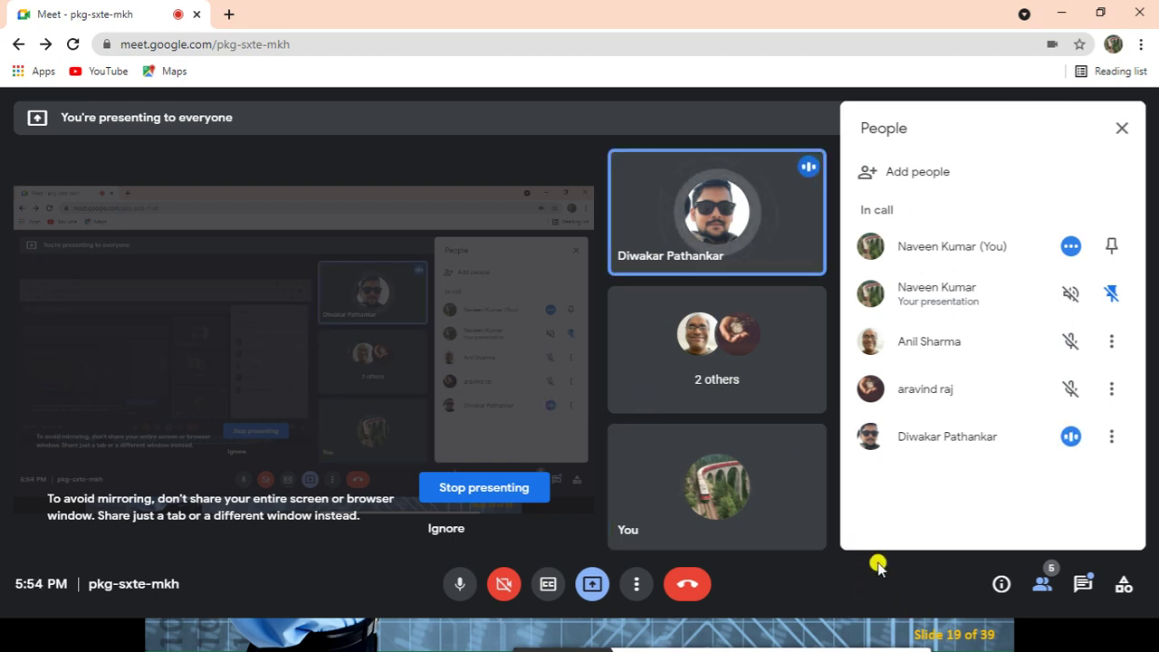
key(alt+Tab)
Review the blue and orange table ranges and pawan's blue bar reference to D6
click(743, 384)
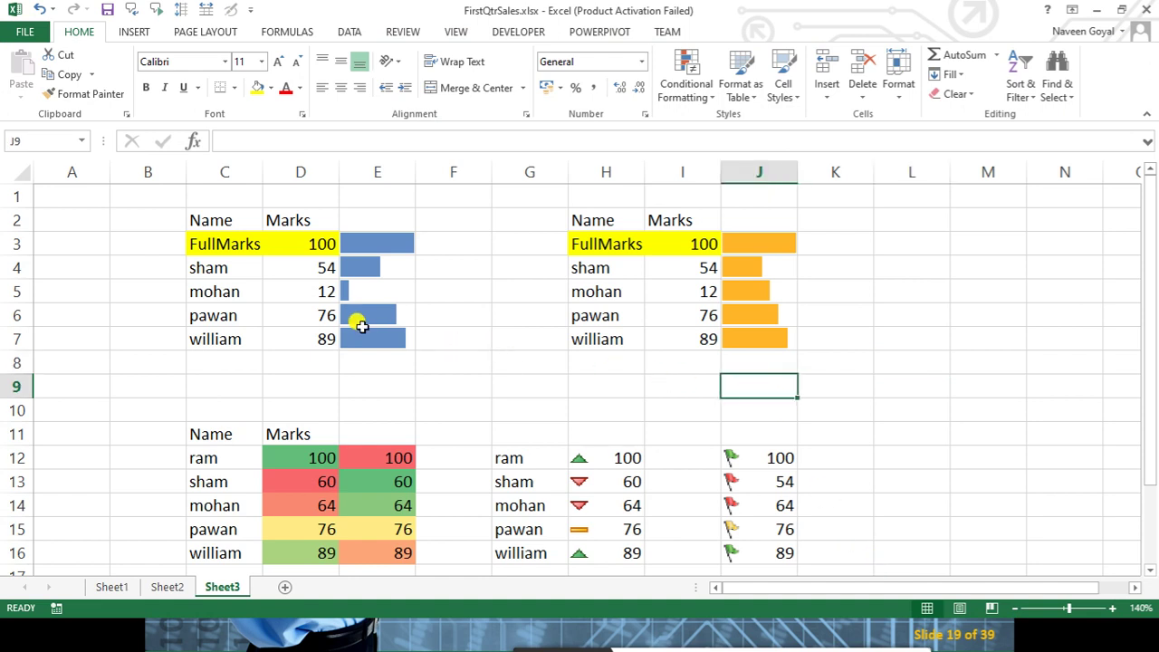
drag(311, 232, 371, 363)
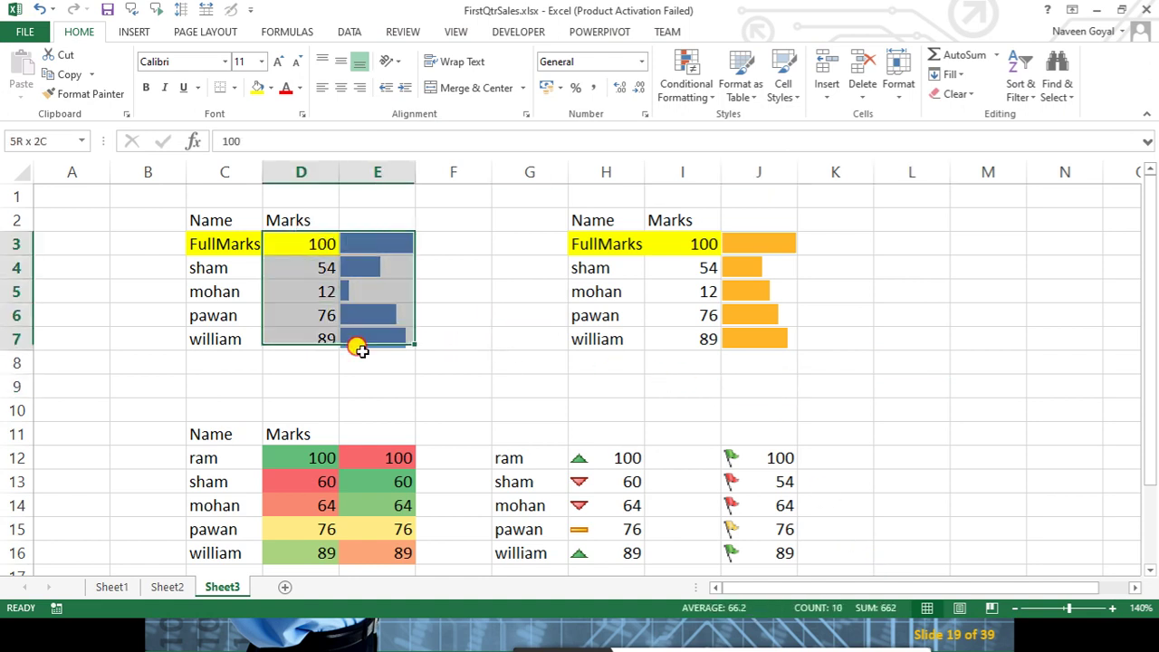
mouse_move(605, 223)
mouse_down()
mouse_move(715, 355)
mouse_move(739, 352)
mouse_up()
click(837, 353)
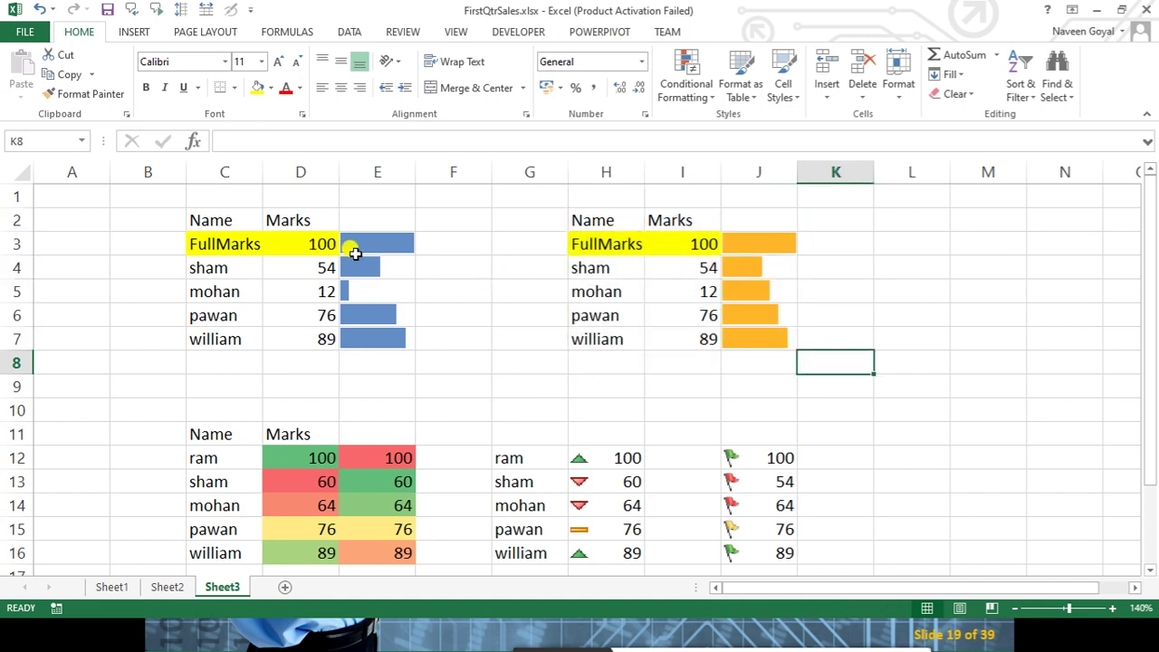
drag(362, 247, 371, 343)
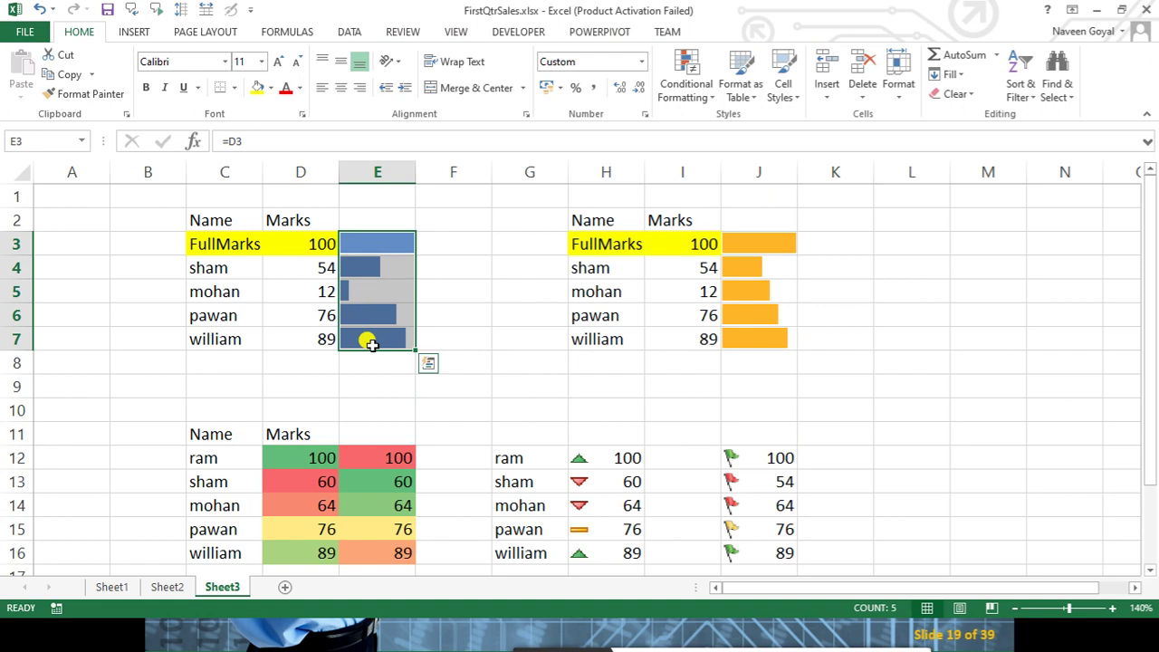
click(446, 314)
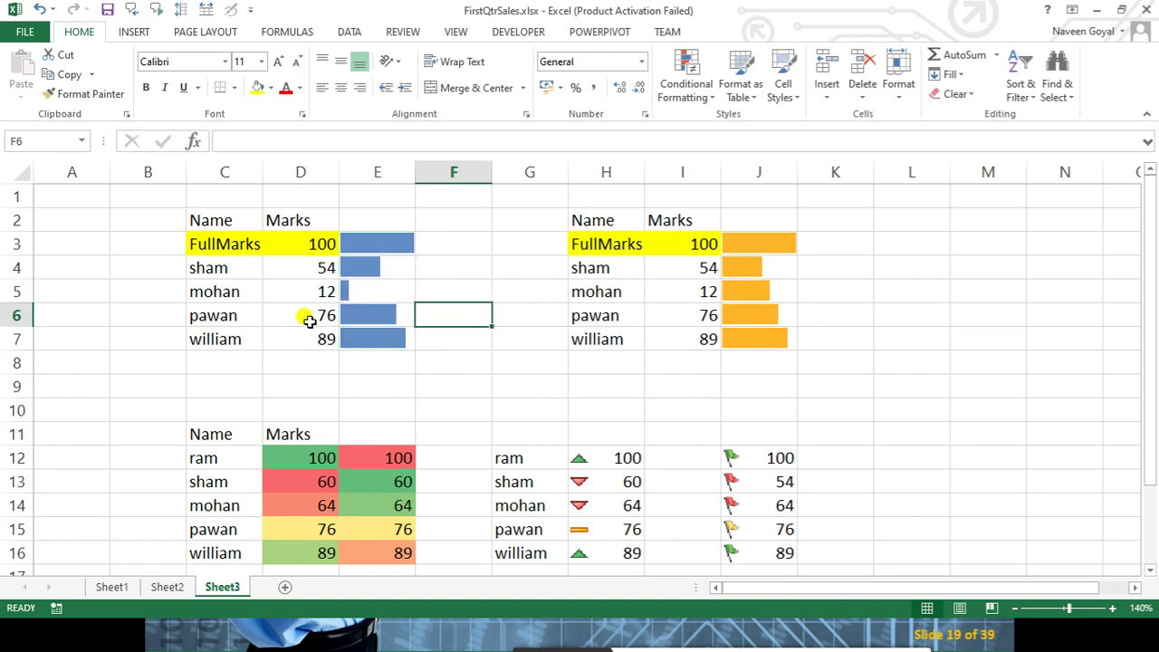
click(292, 315)
Change pawan's mark in D6 to 45 so his blue bar shortens
click(367, 315)
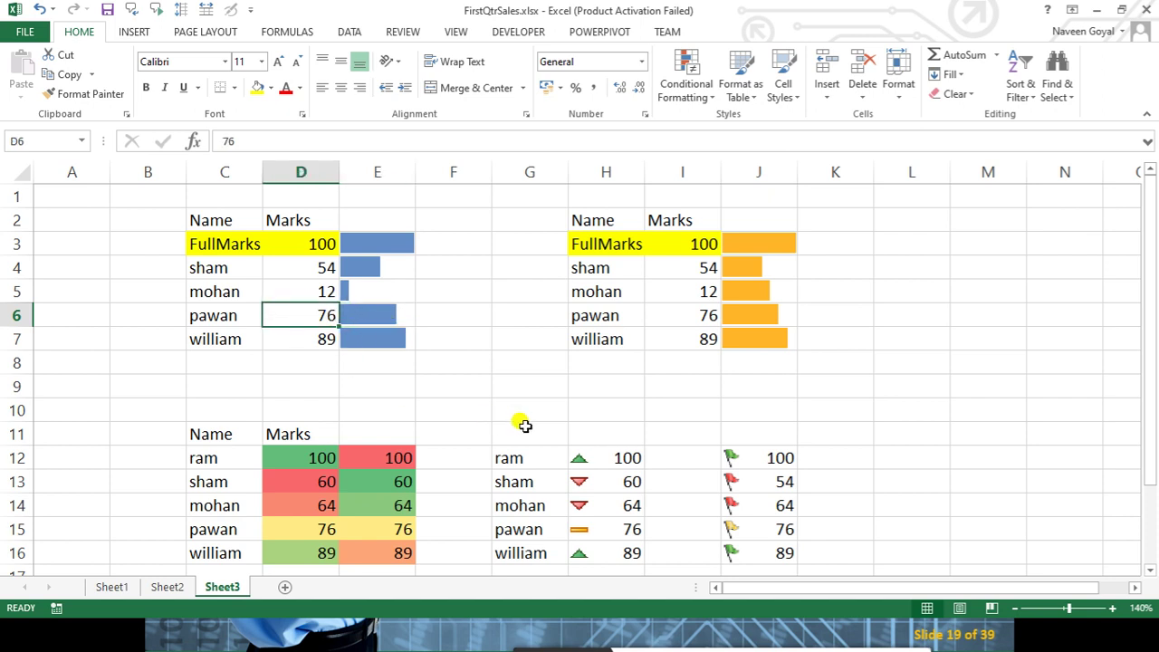
text(45)
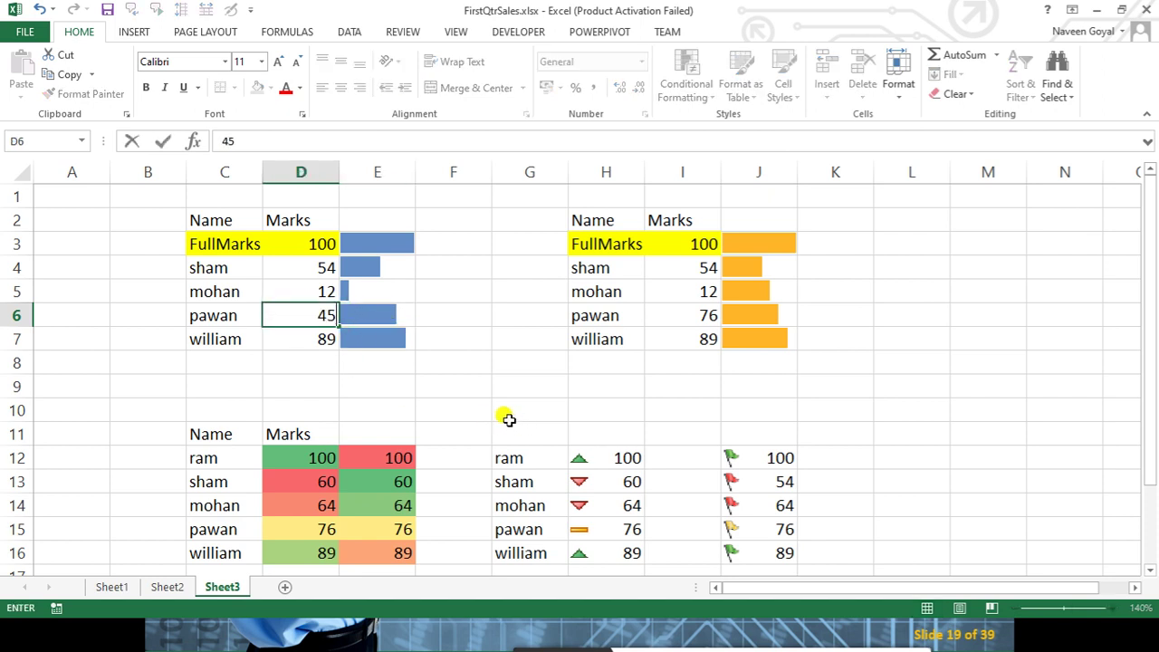
click(472, 337)
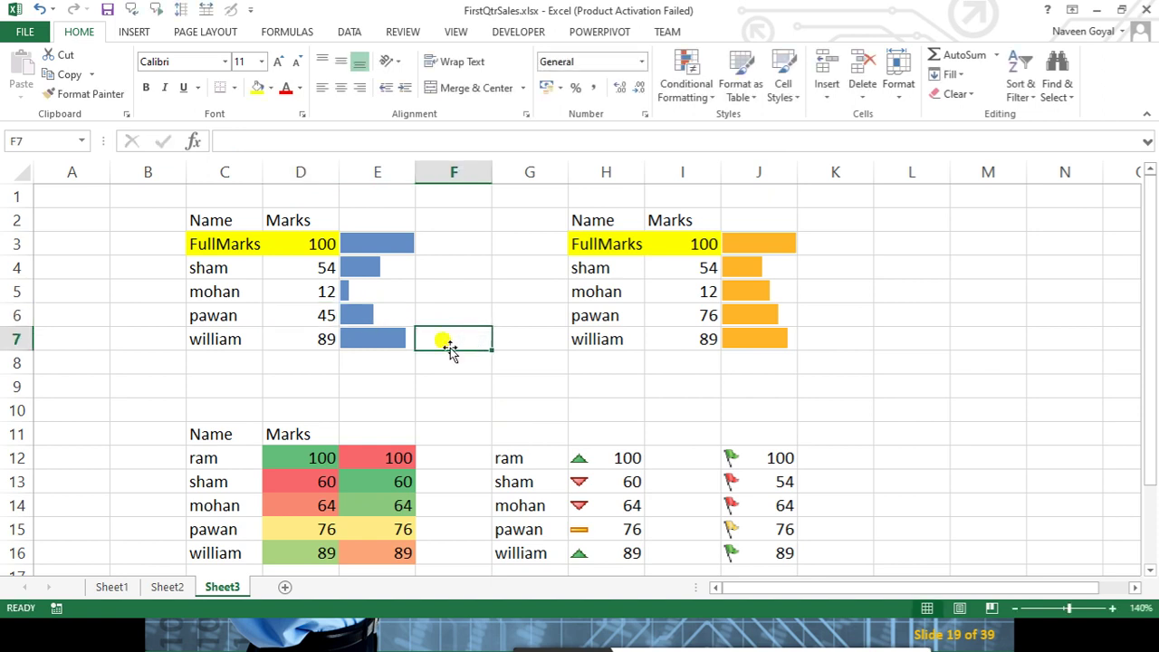
click(362, 312)
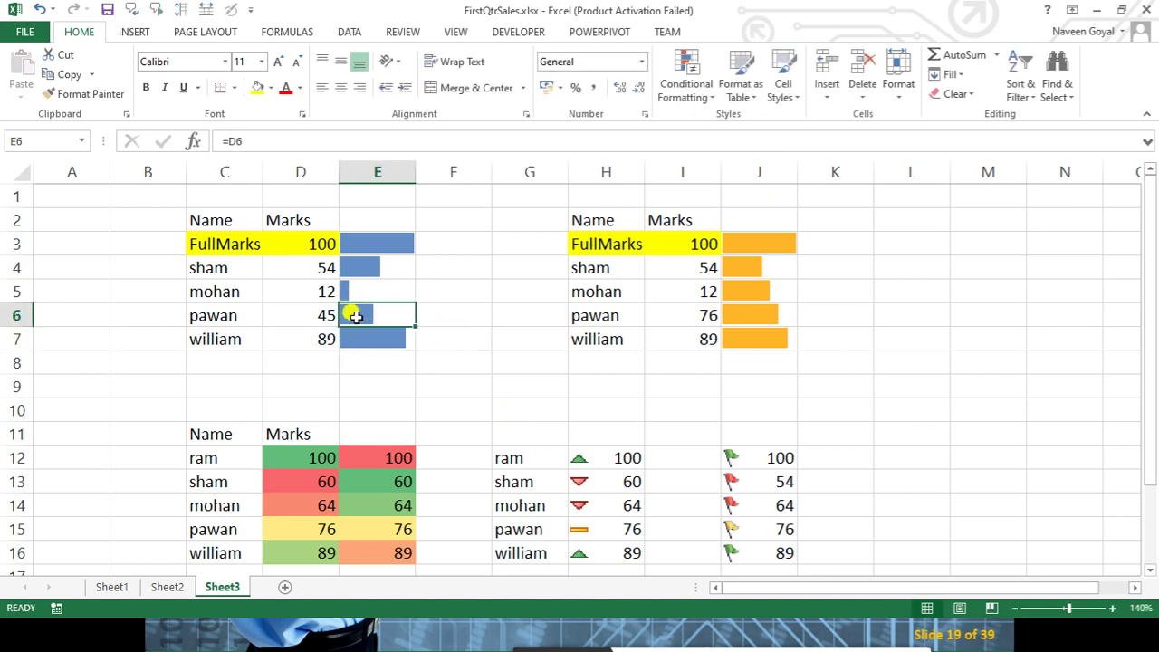
click(574, 408)
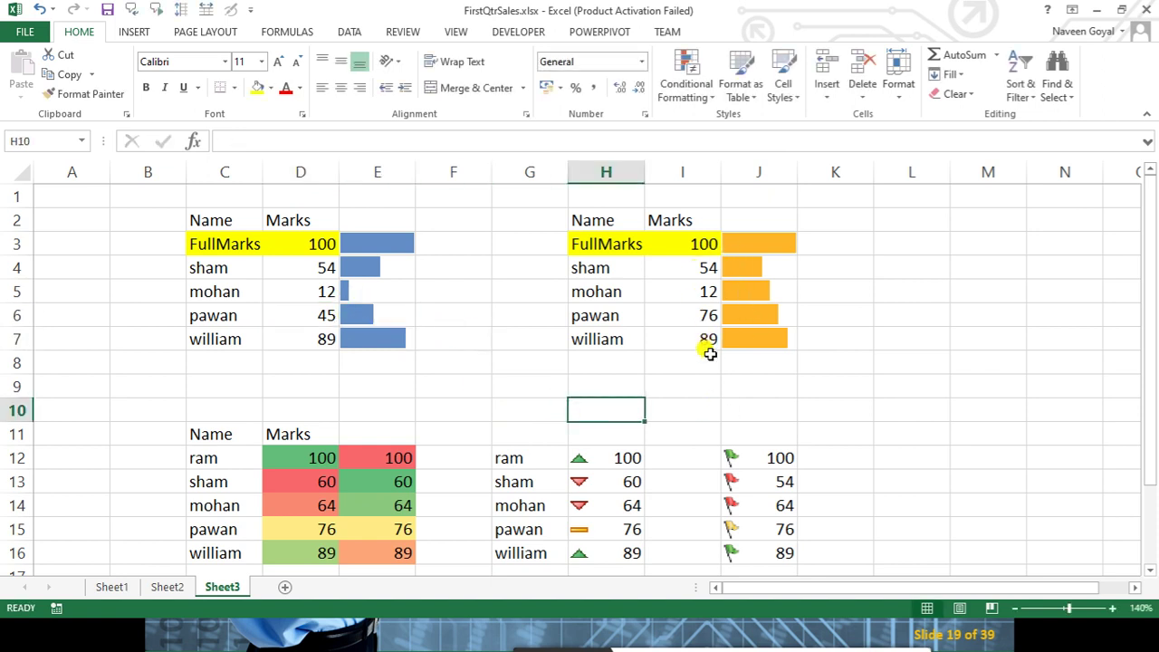
Set pawan's mark in I6 to 100 and check the orange bars J3:J7
click(700, 318)
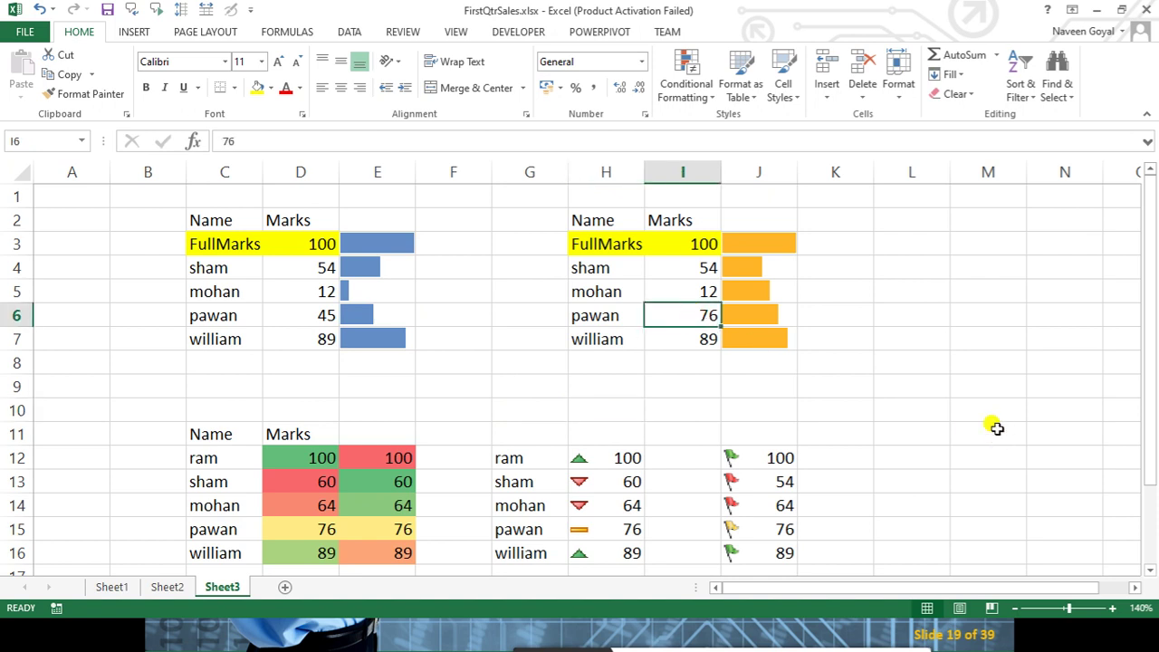
text(45)
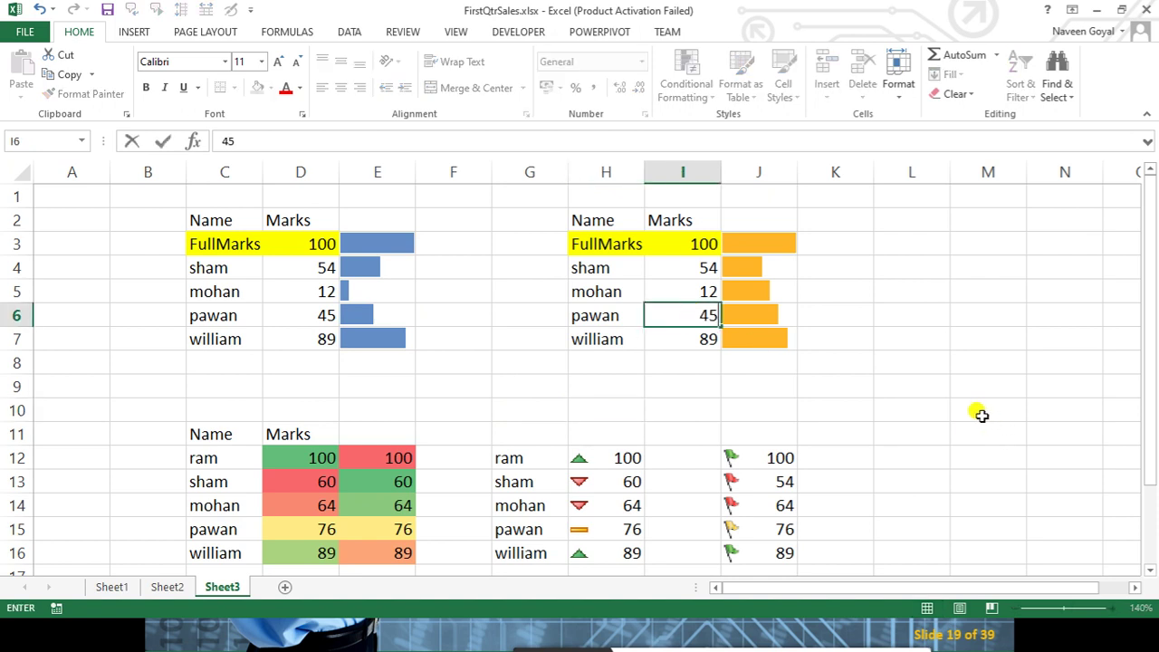
click(982, 415)
click(744, 312)
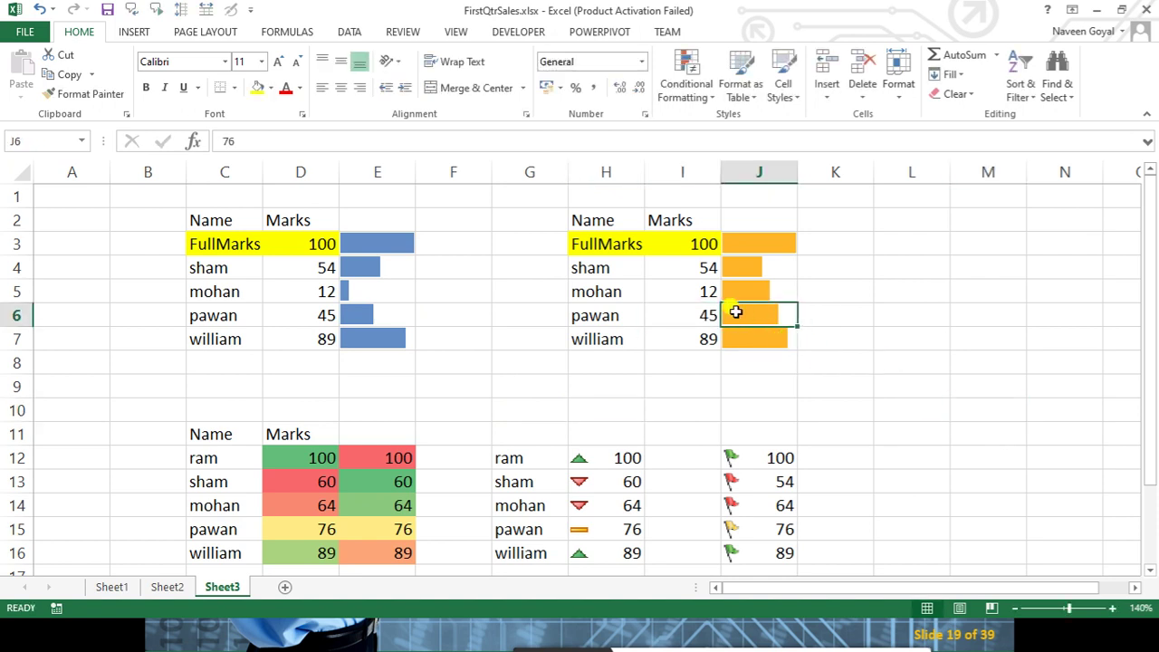
click(701, 310)
text(10)
click(854, 407)
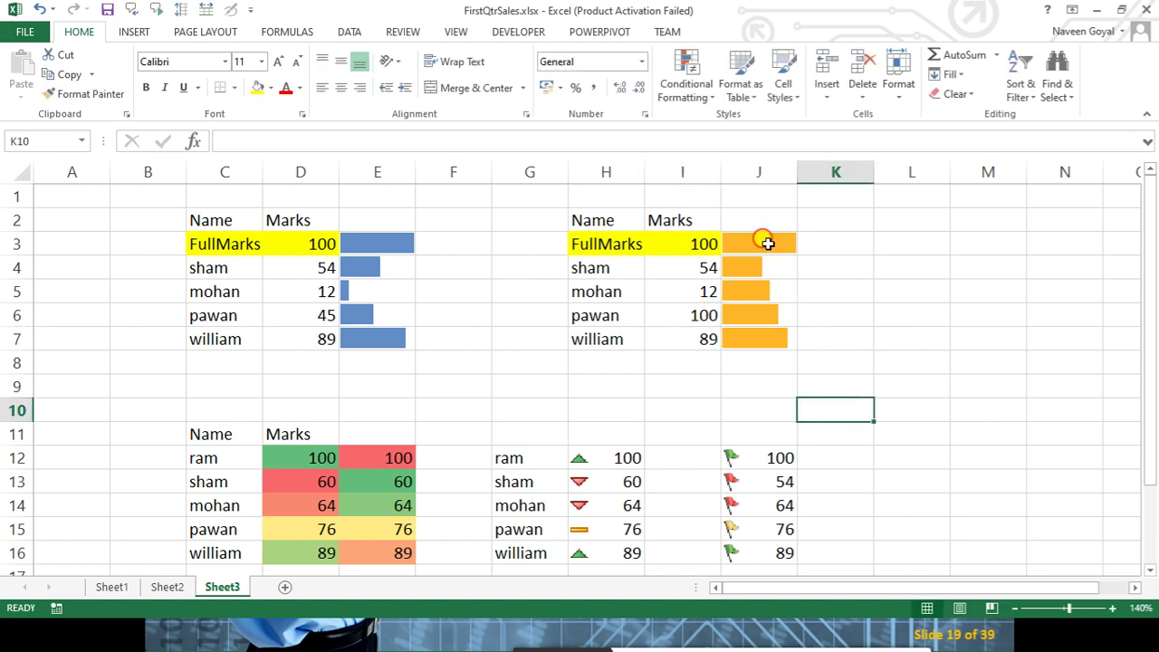
drag(769, 241, 767, 348)
click(842, 345)
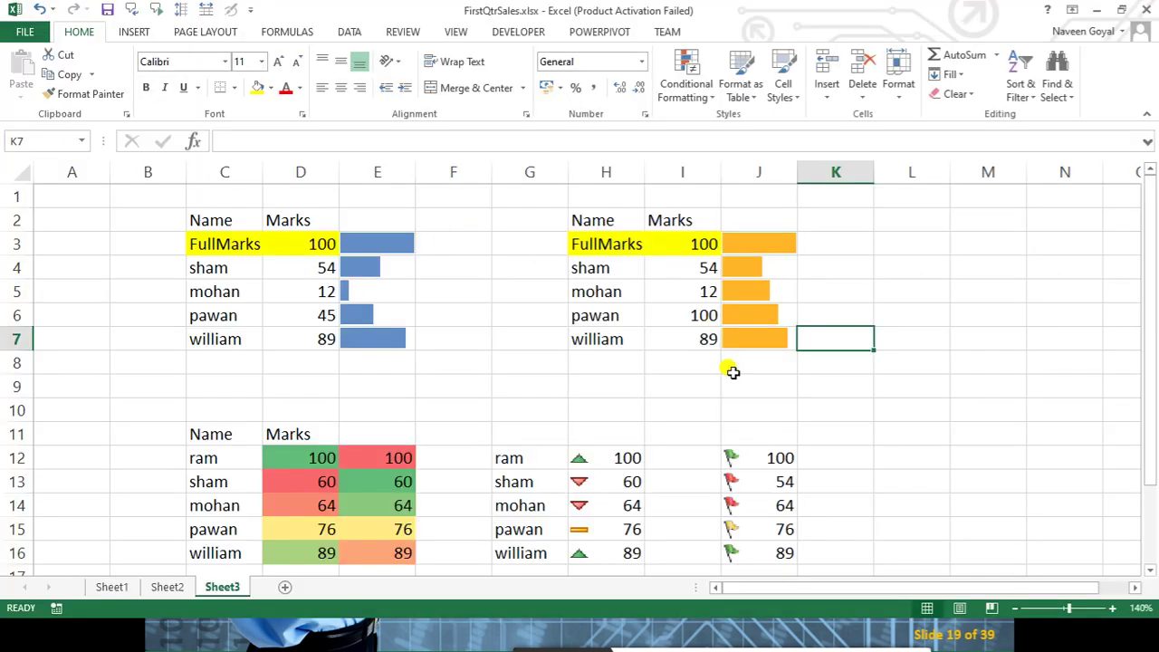
click(728, 416)
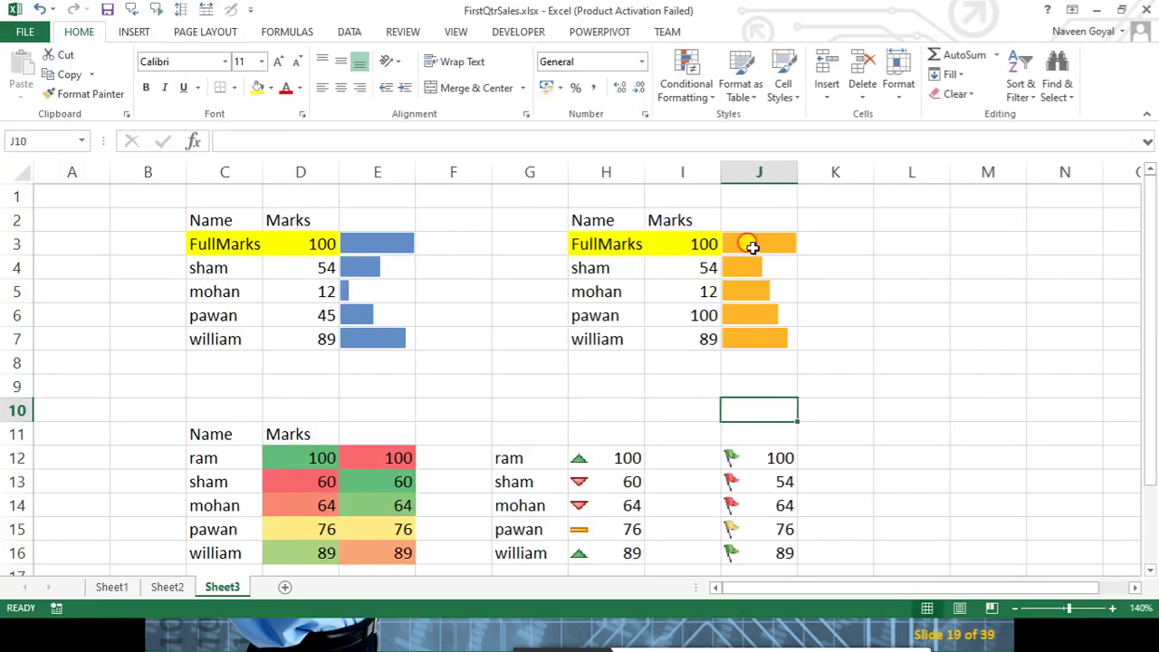
drag(748, 243, 768, 335)
click(869, 335)
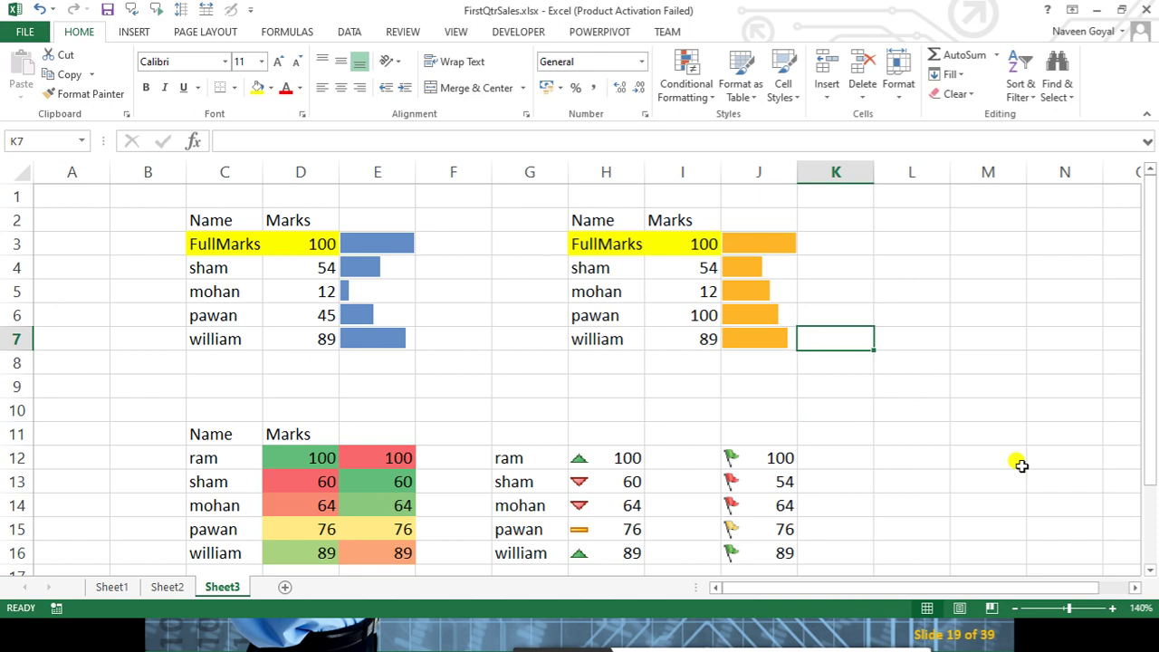
click(769, 314)
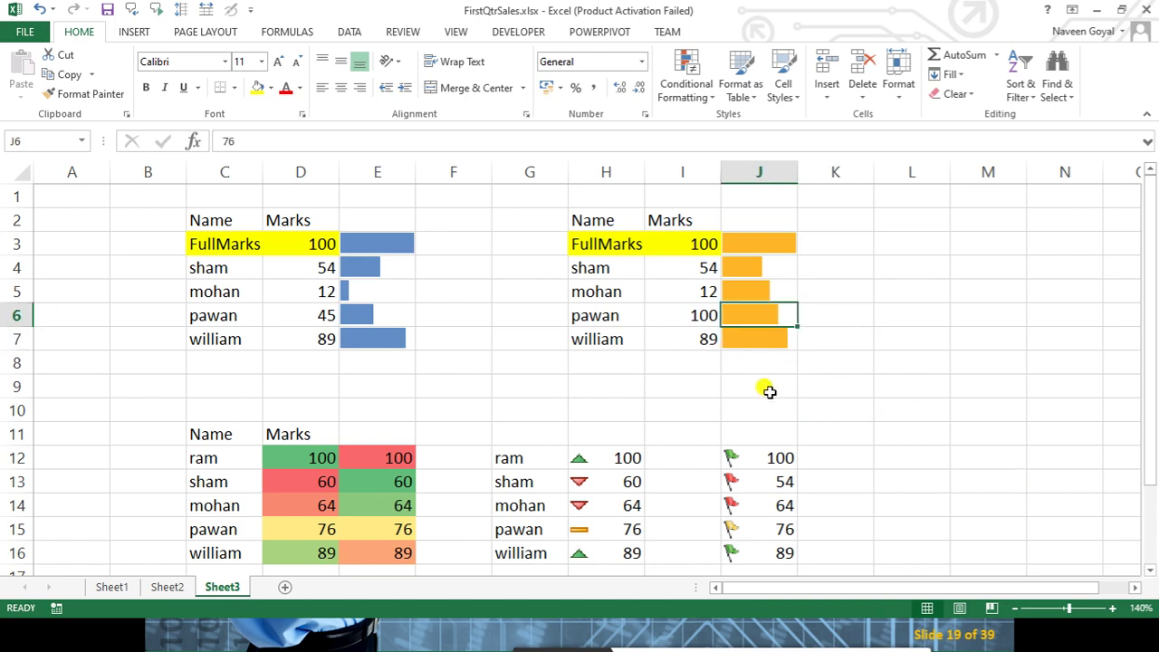
click(747, 288)
click(743, 272)
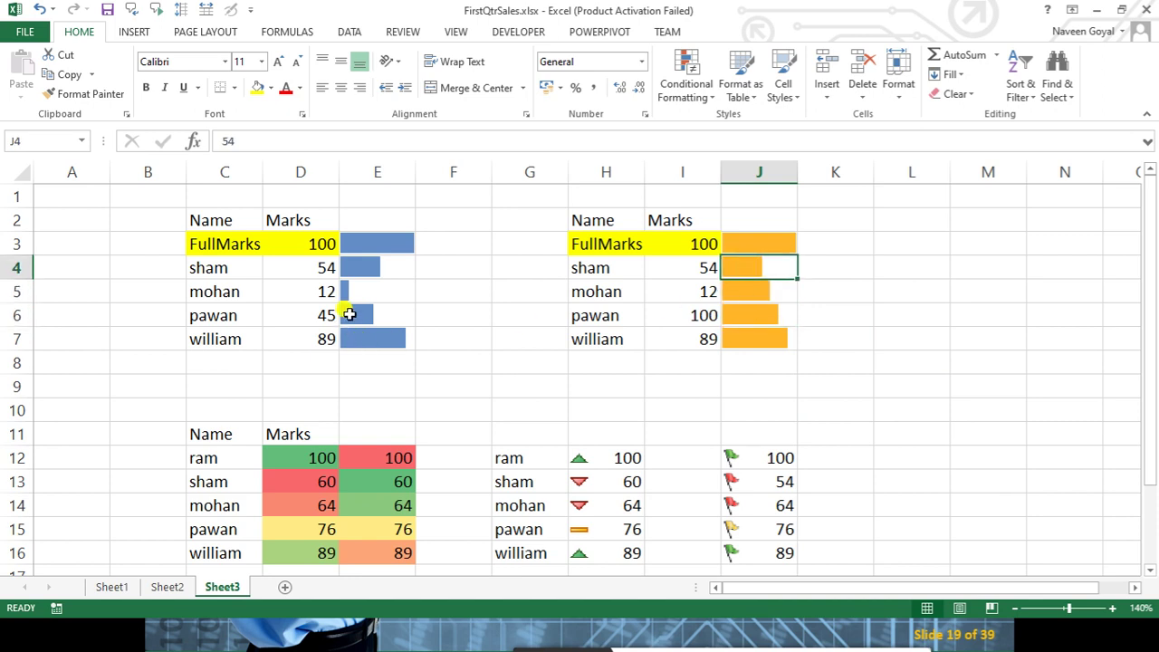
click(350, 315)
click(313, 313)
click(380, 309)
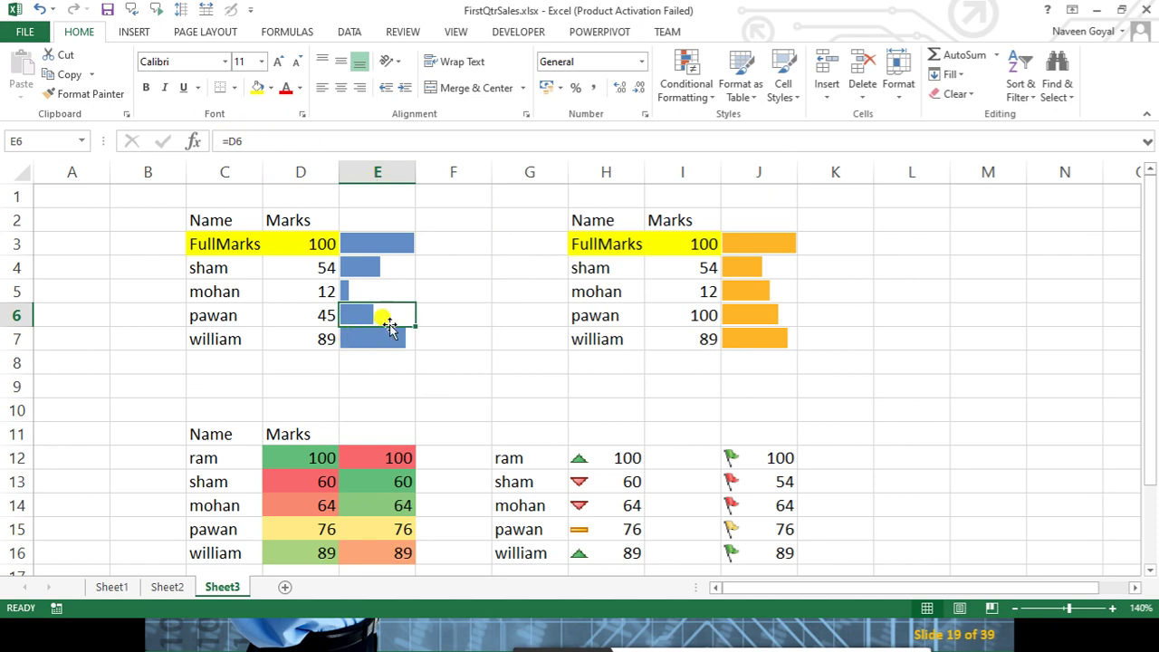
click(239, 141)
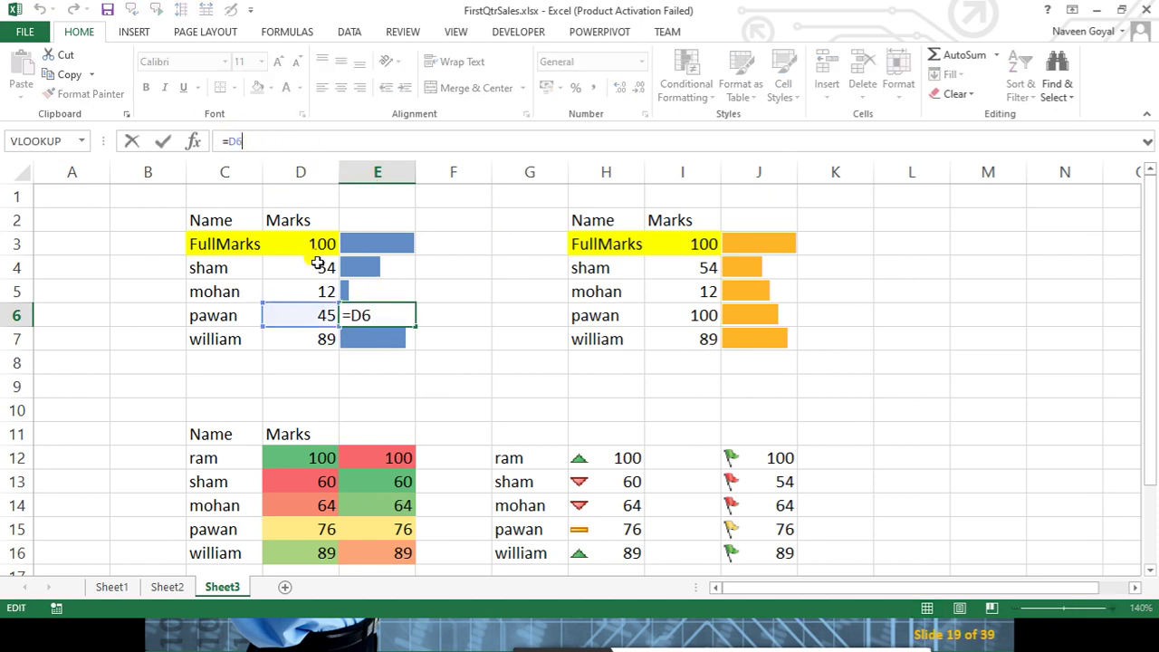
key(Escape)
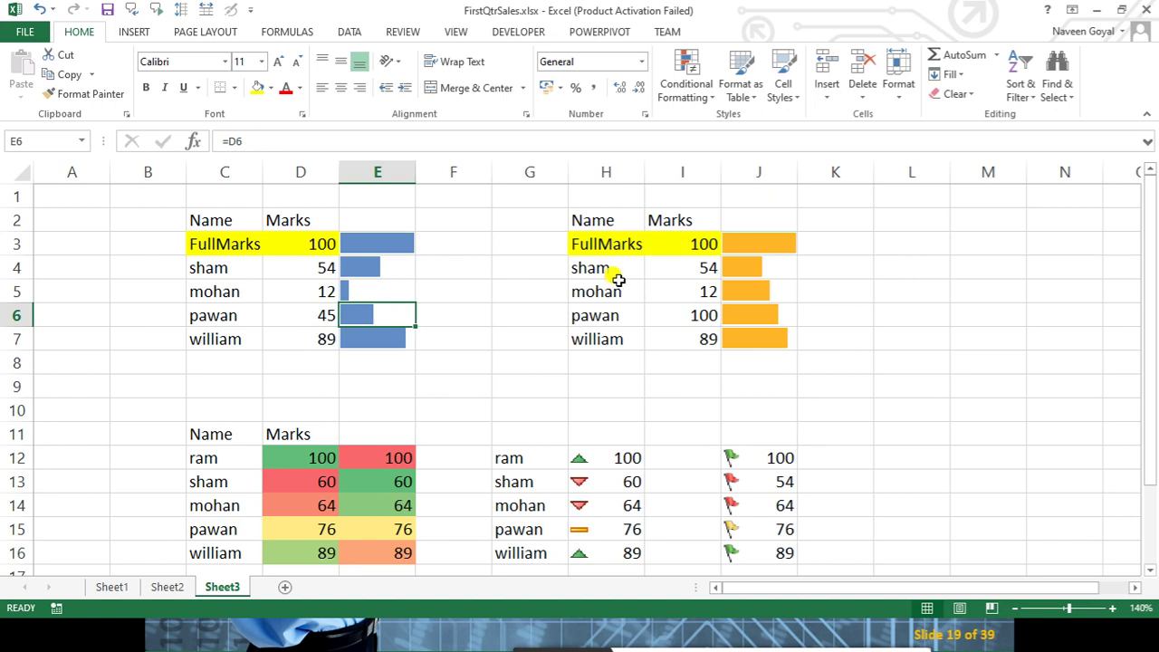
click(740, 297)
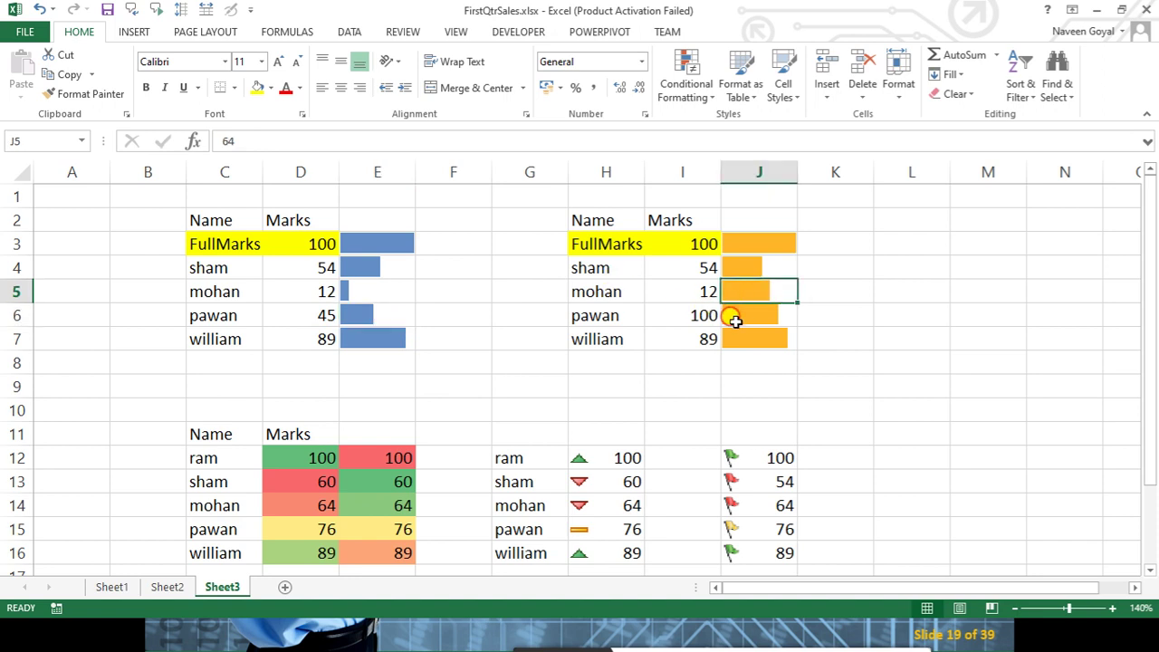
click(737, 319)
click(745, 277)
click(774, 313)
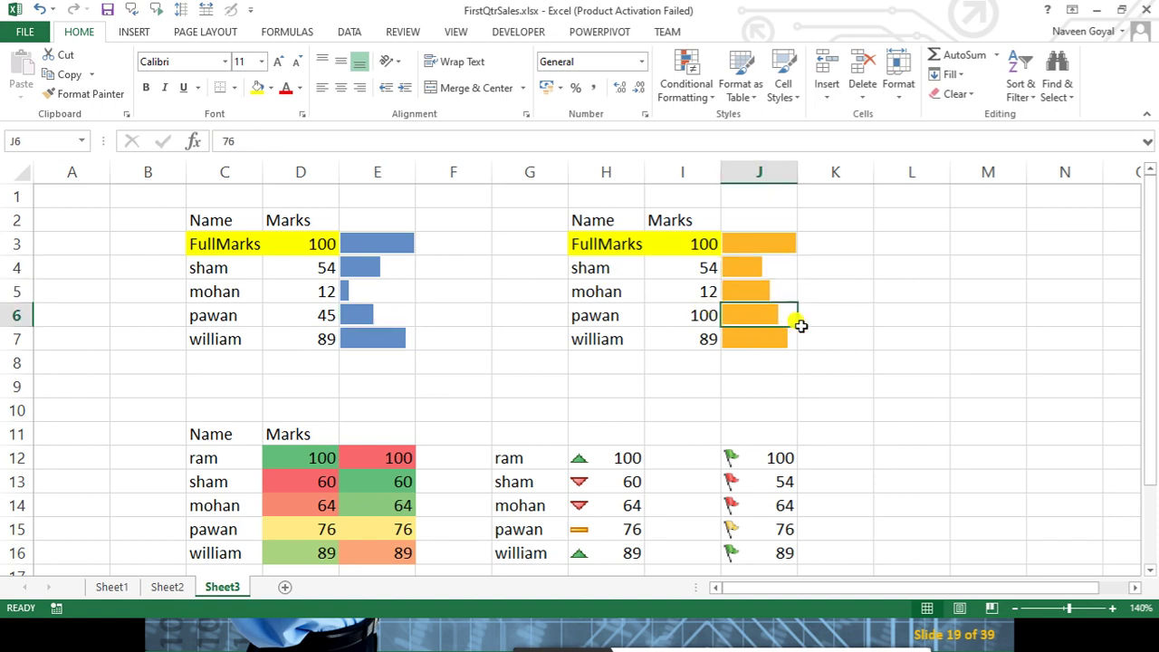
click(857, 331)
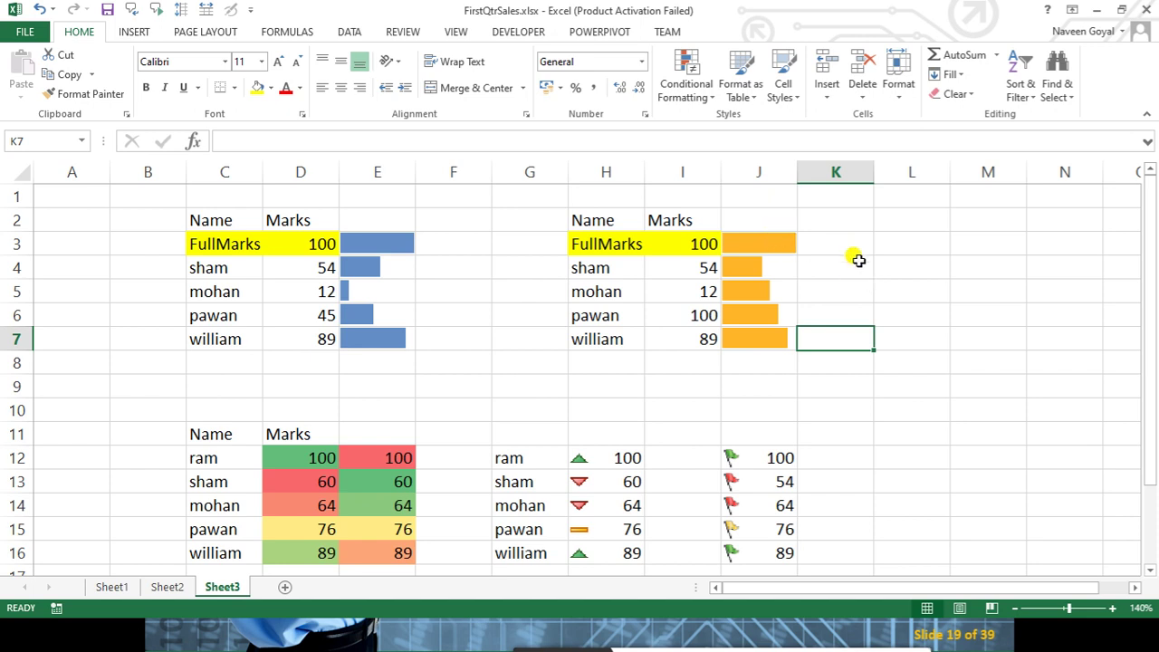
click(704, 288)
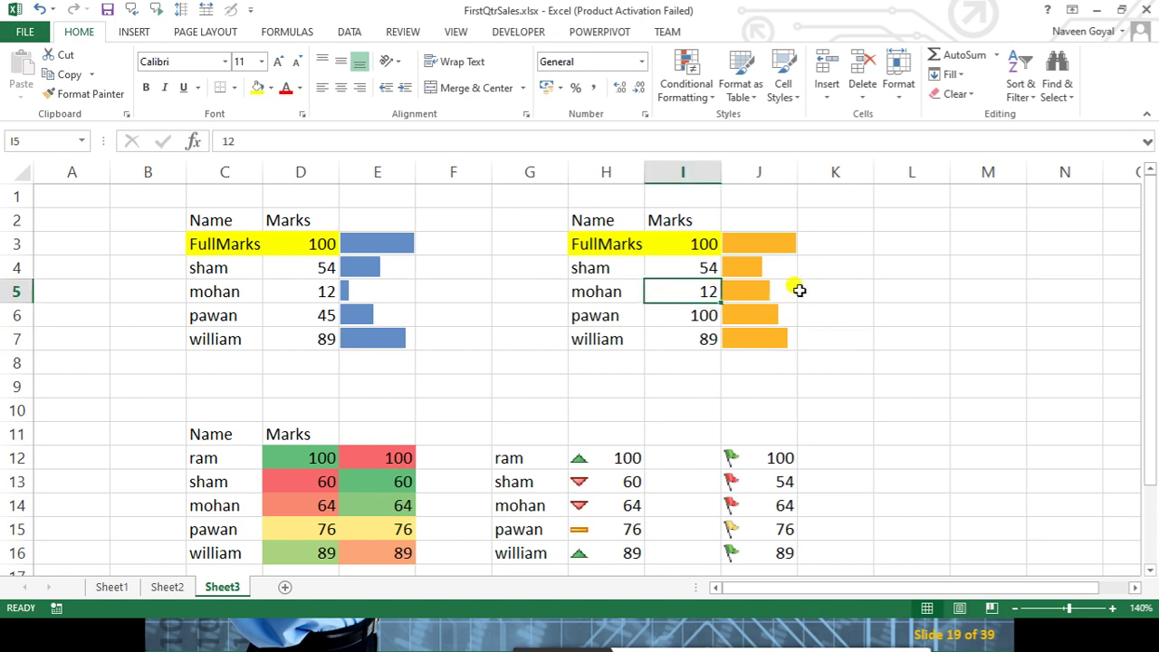
click(765, 289)
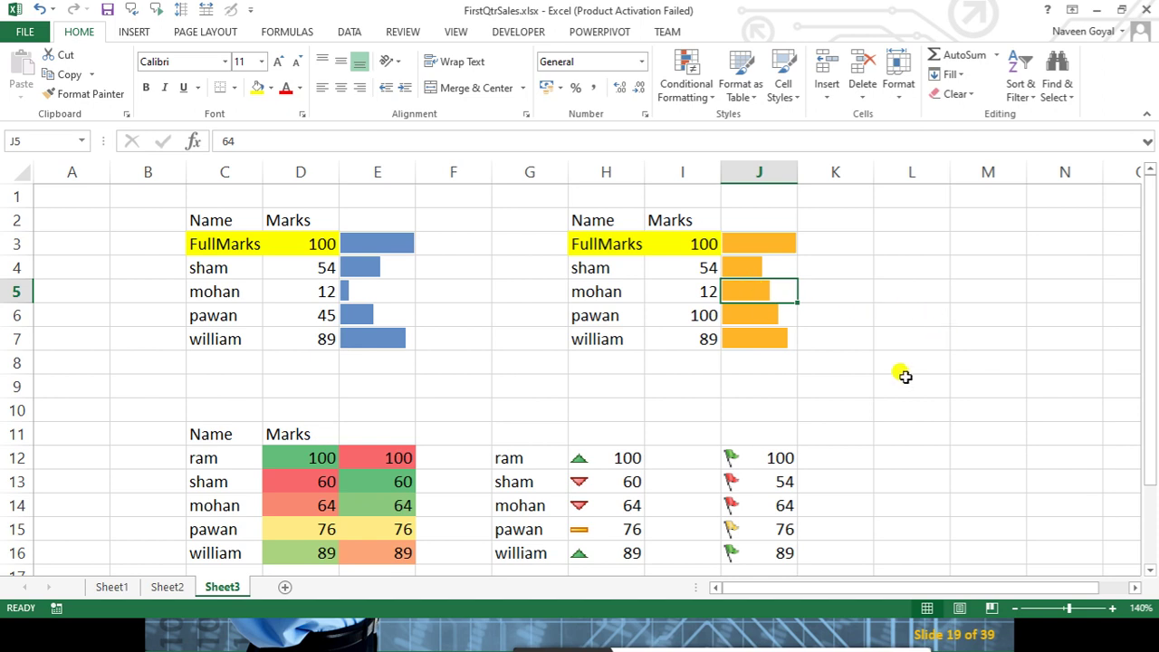
Link J5 to mohan's mark with =I5, then enter 32 in I5
text(=)
click(712, 291)
key(Return)
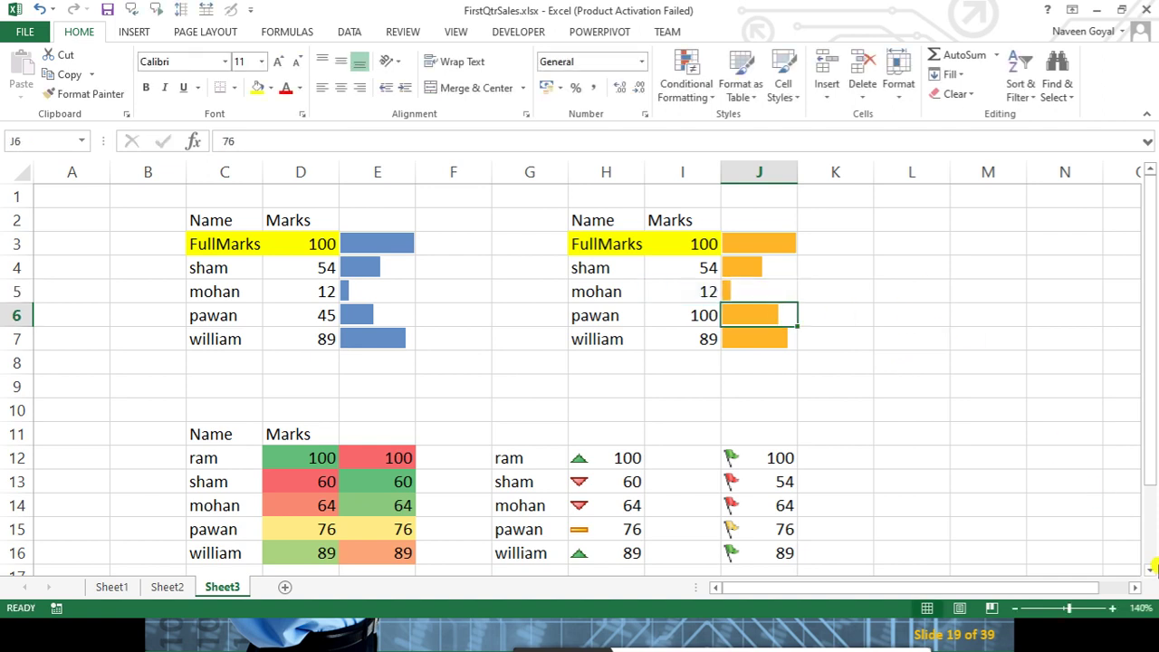
key(Up)
key(Left)
text(32)
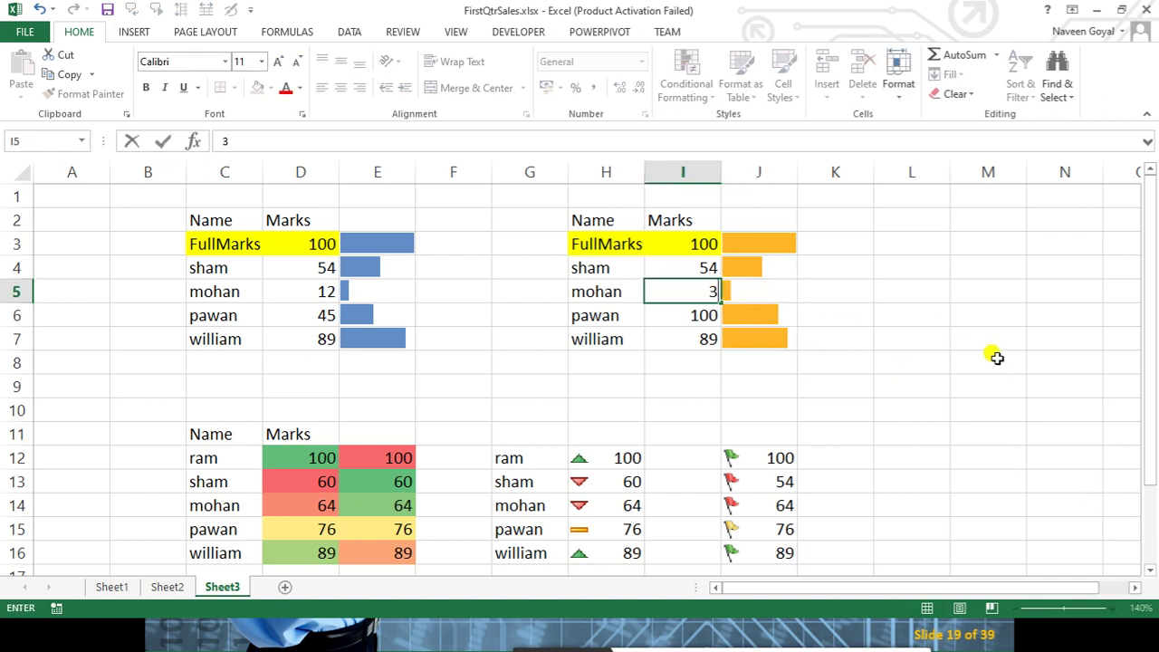
click(992, 358)
Copy the J5 linking formula into J6:J7 and J3:J4 so every orange bar follows its mark
click(748, 316)
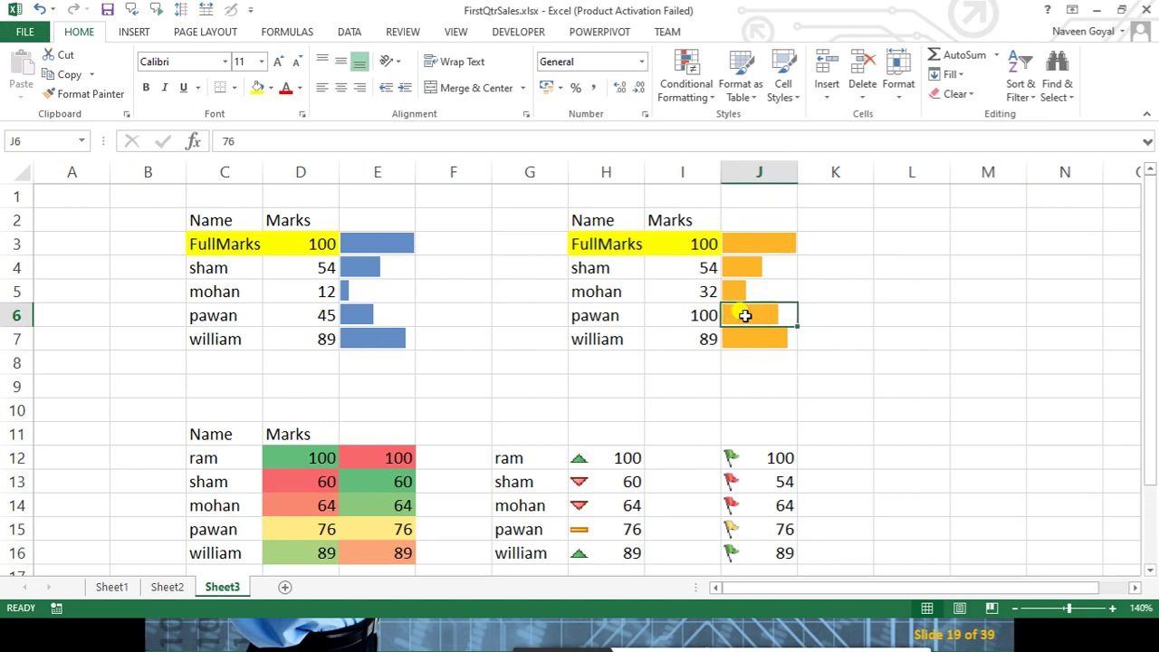
click(753, 289)
key(ctrl+c)
drag(766, 317, 776, 341)
key(ctrl+v)
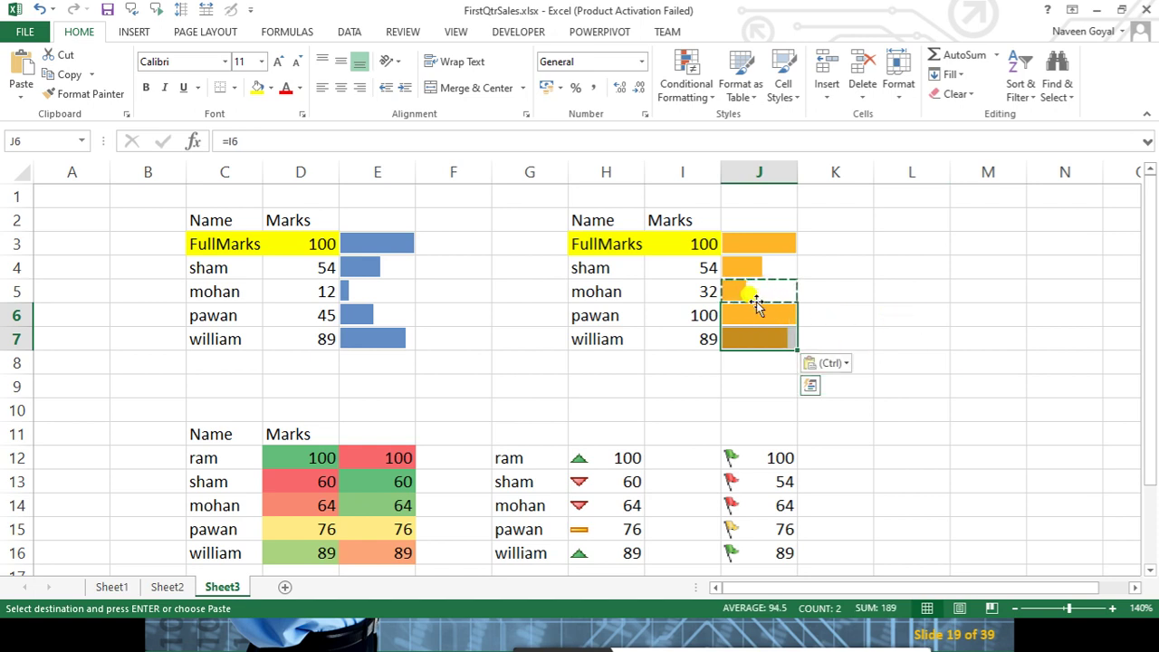
click(739, 288)
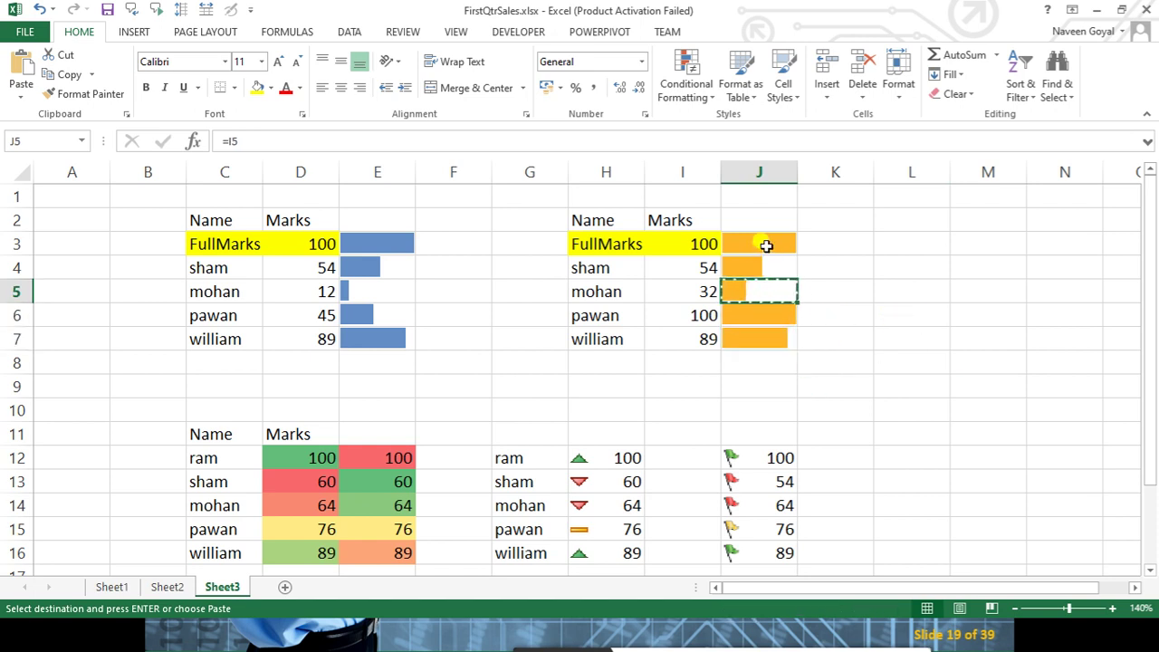
drag(768, 243, 768, 268)
key(ctrl+v)
click(924, 292)
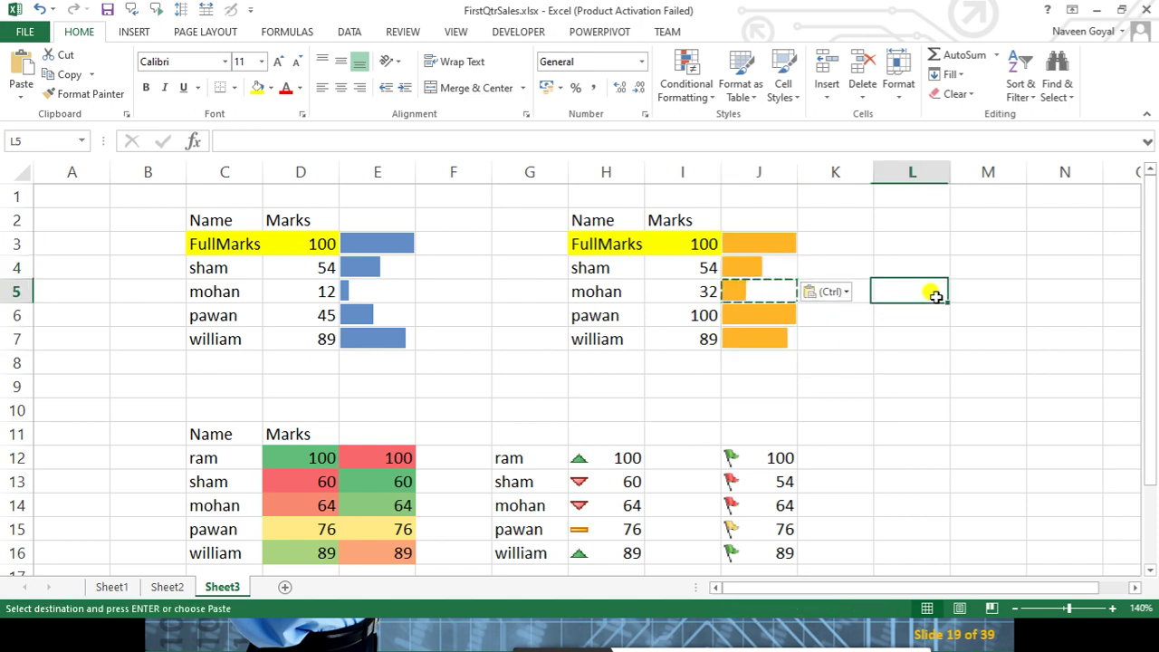
Enter 12 as mohan's mark in I5 and 3 as pawan's mark in I6
click(716, 299)
text(1)
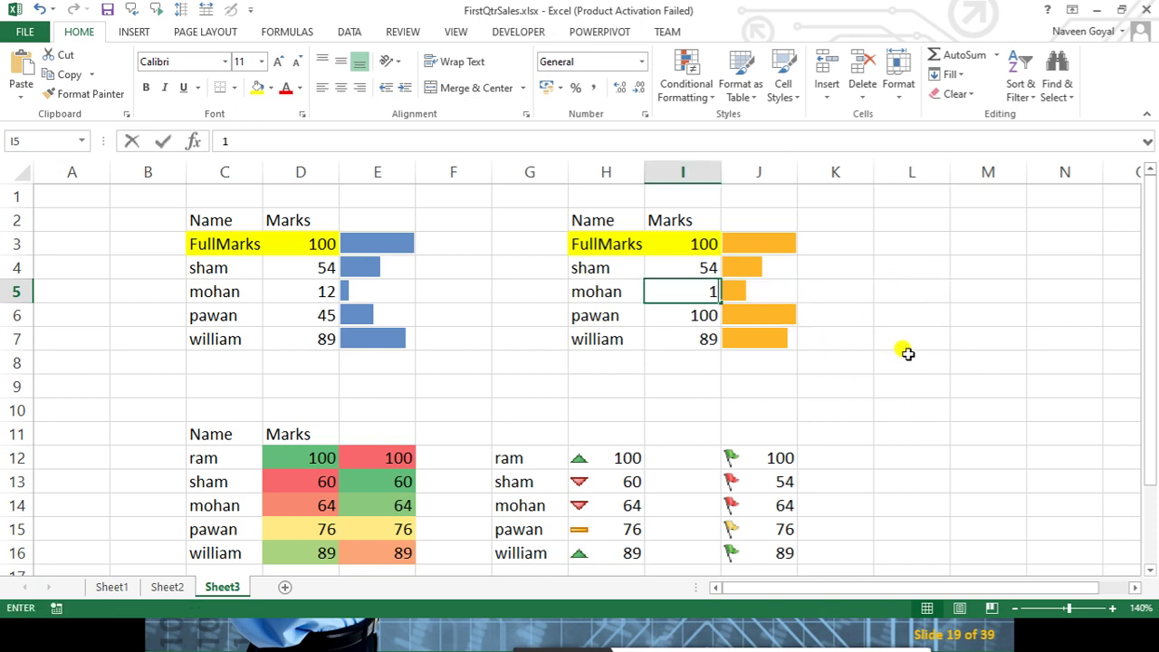
text(2)
click(955, 362)
click(693, 315)
text(3)
click(938, 383)
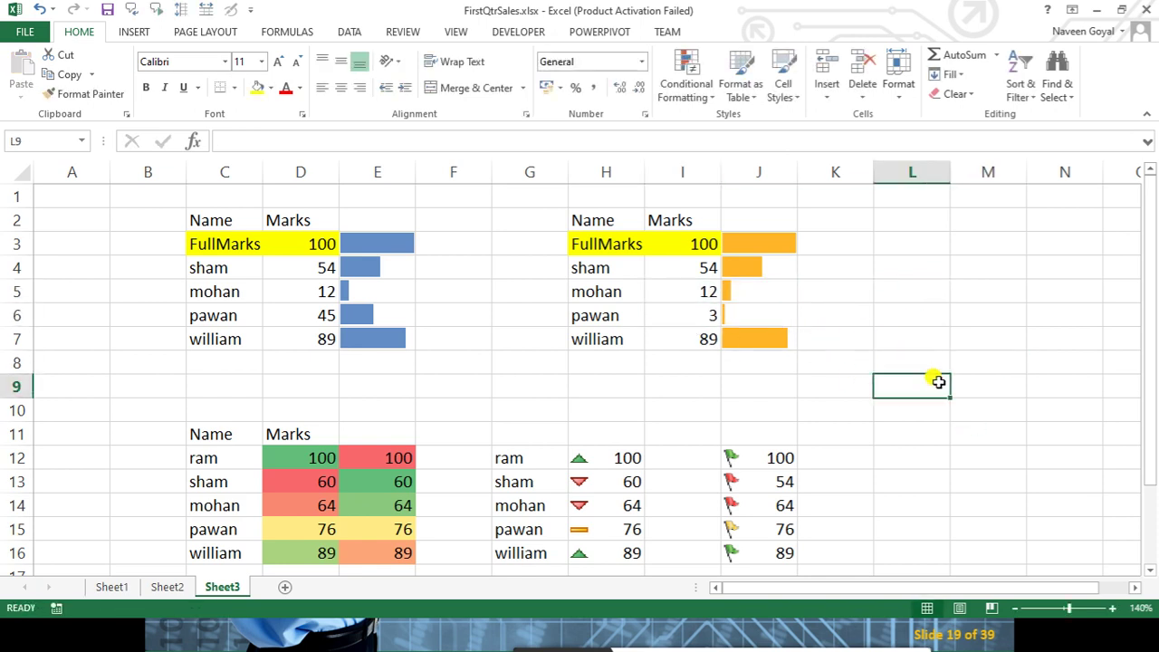
Inspect the formulas behind mohan's and pawan's orange bars
click(752, 288)
click(703, 288)
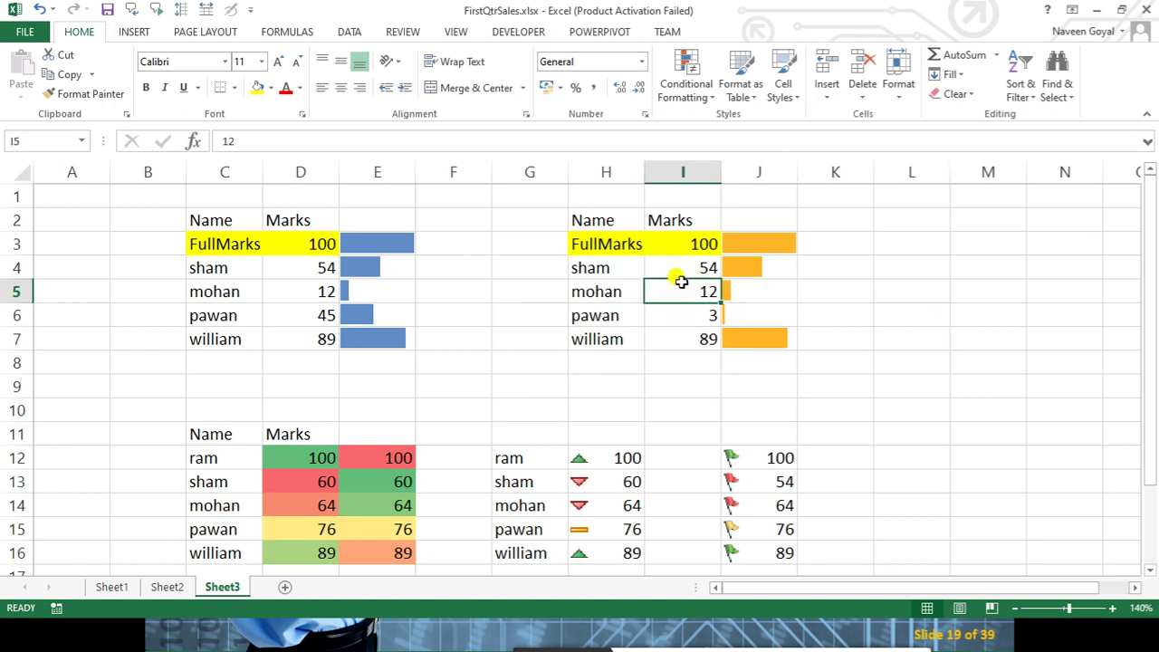
click(751, 290)
click(906, 319)
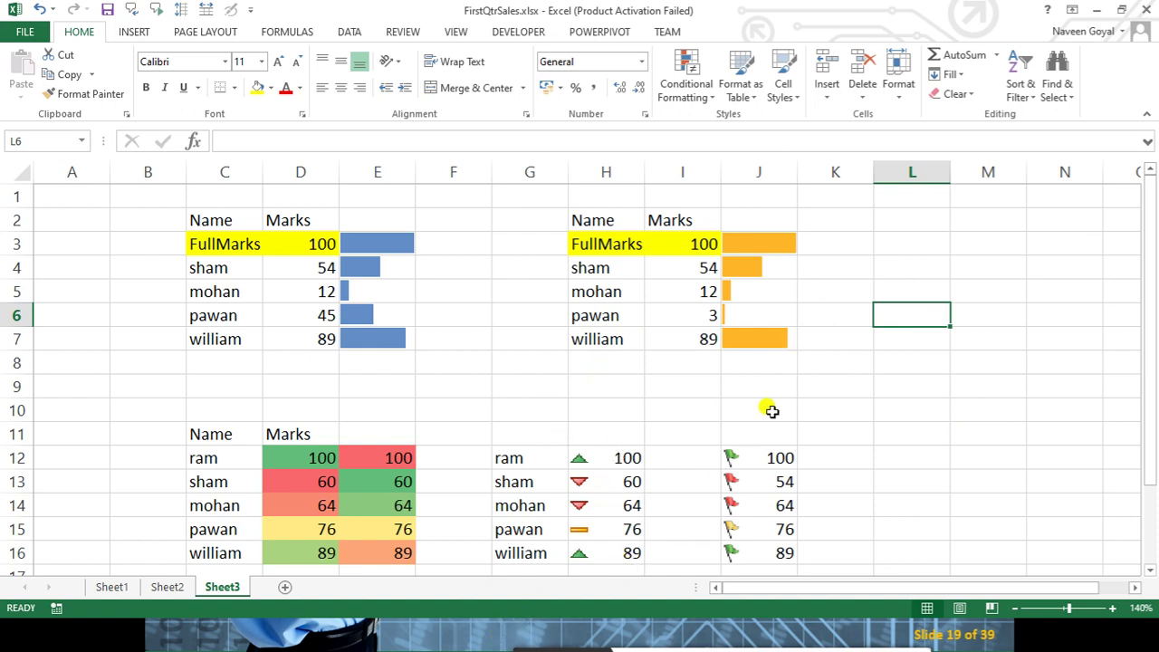
click(784, 323)
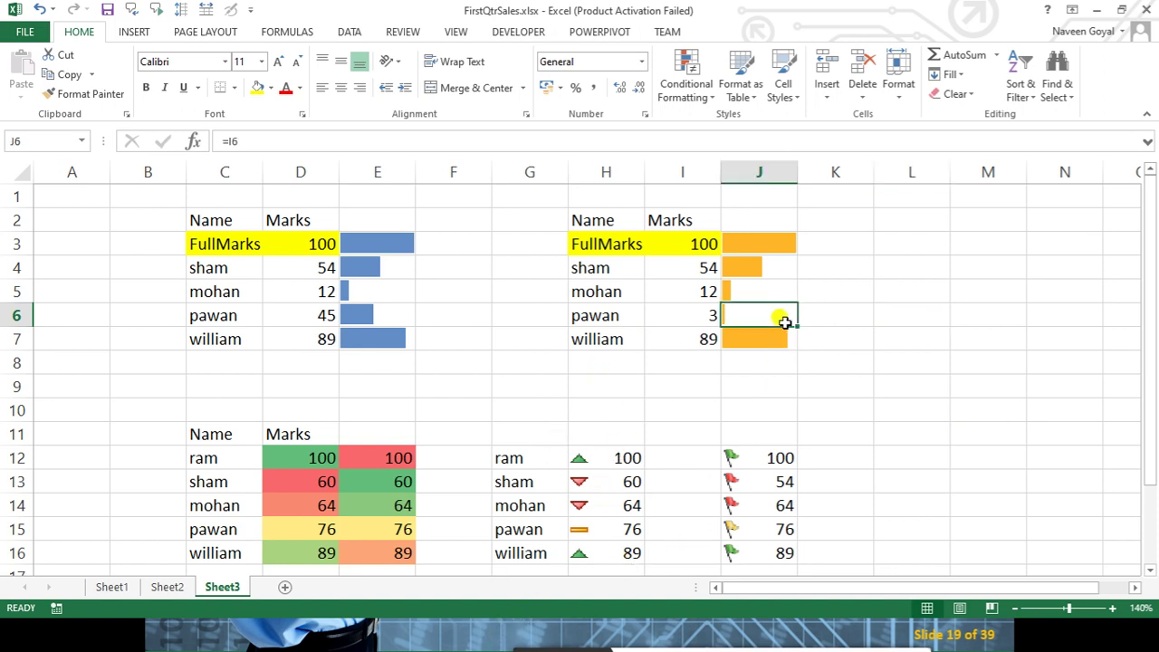
click(843, 403)
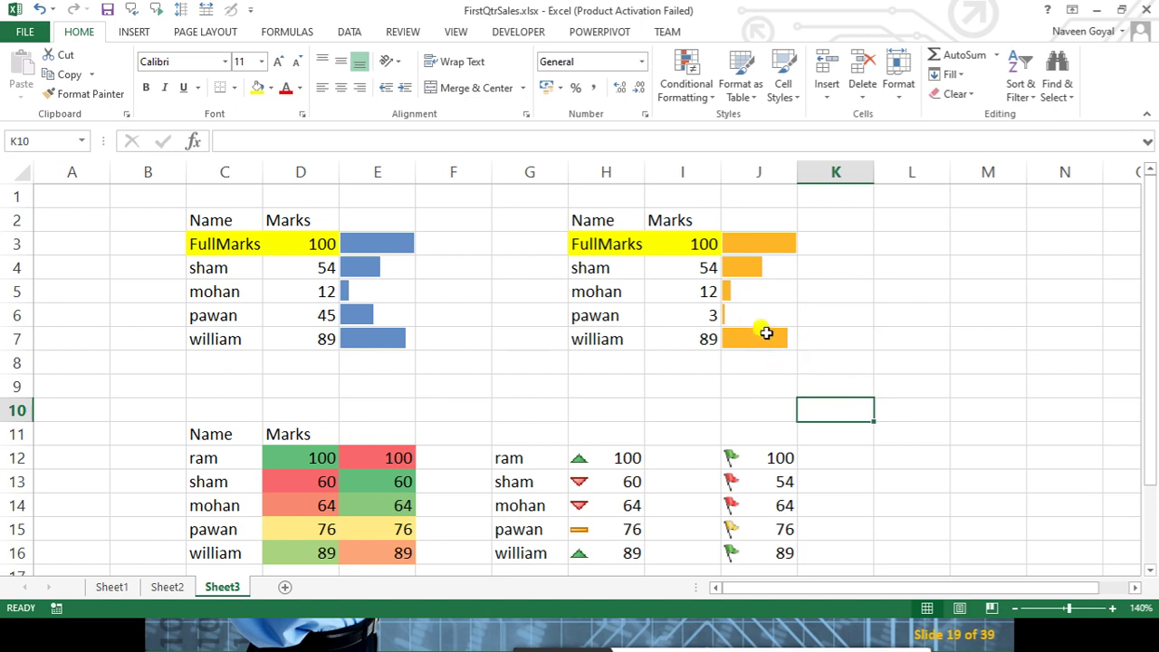
click(761, 299)
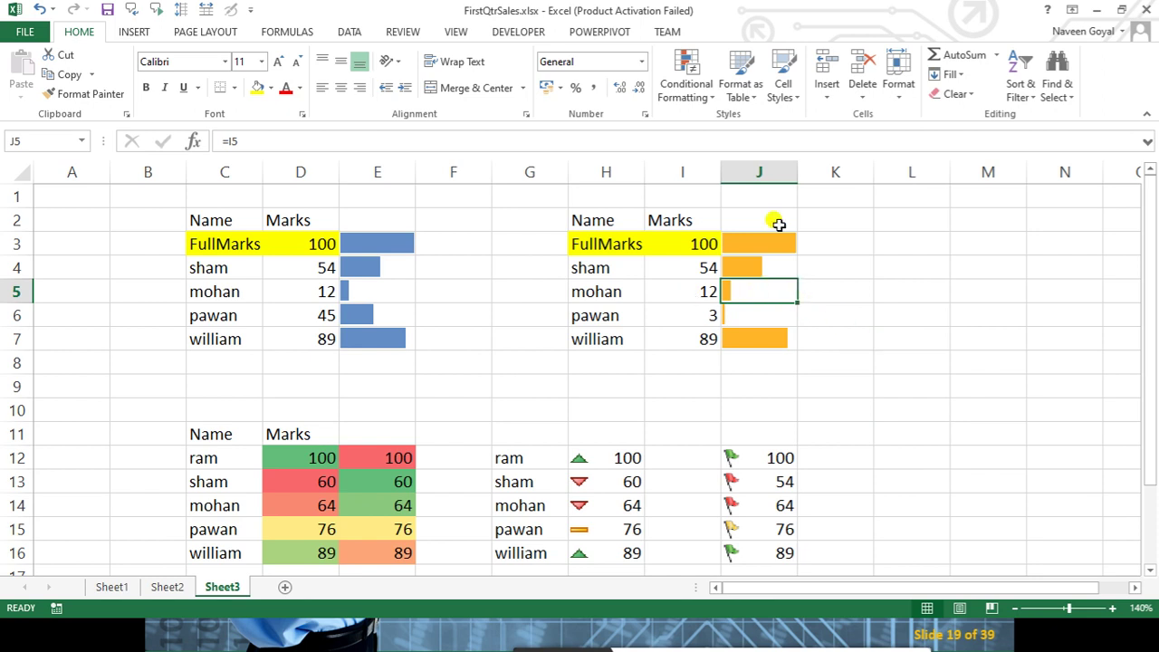
Open the Conditional Formatting menu on the Home tab
click(690, 98)
click(898, 261)
click(687, 82)
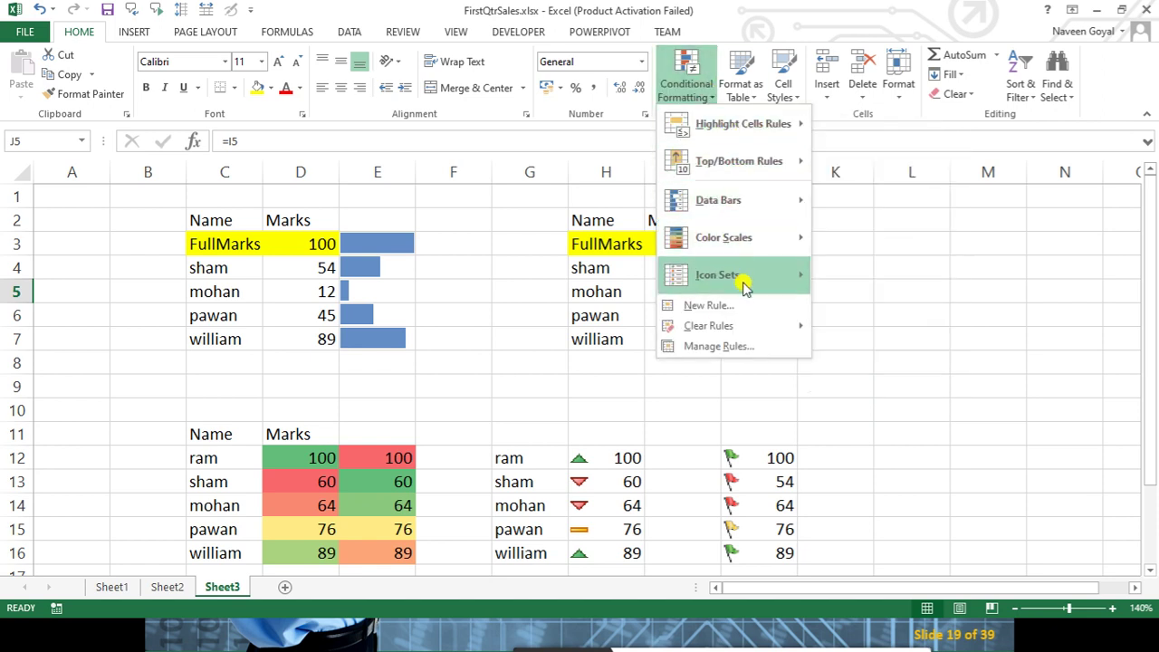
mouse_move(743, 124)
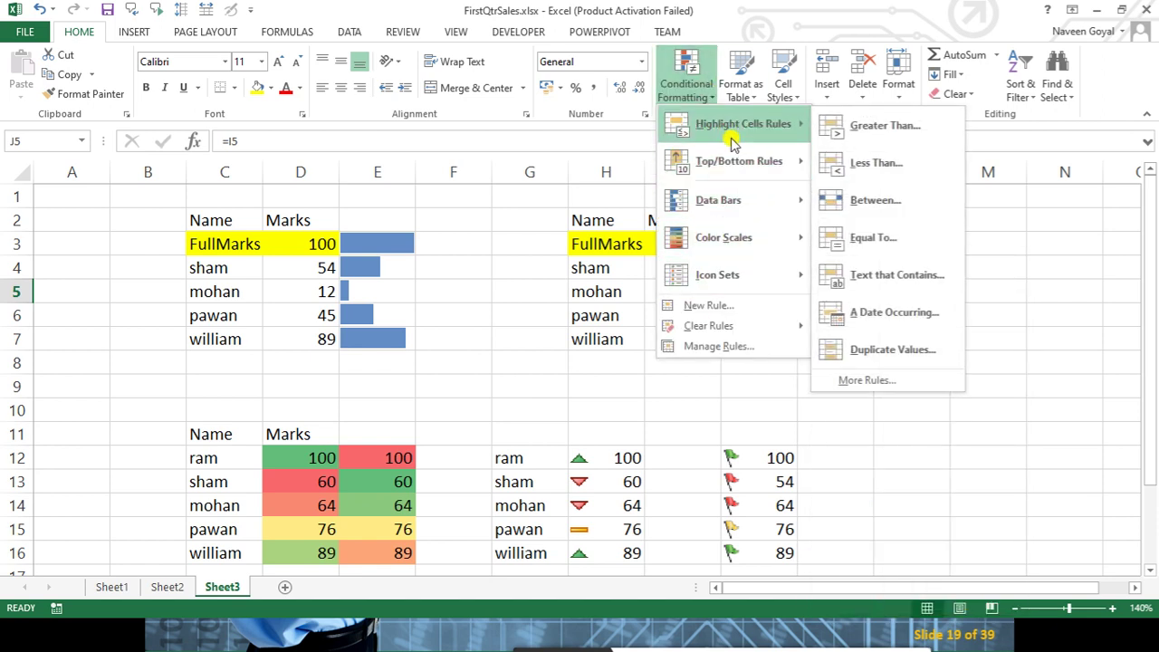
click(906, 459)
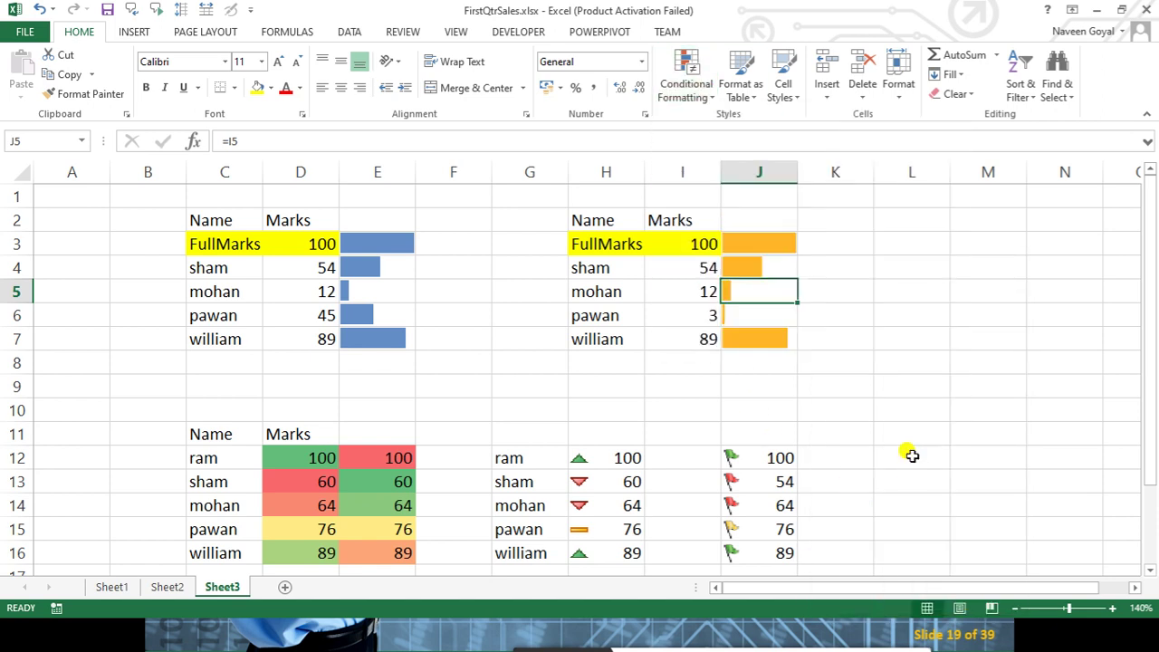
click(904, 364)
click(752, 292)
click(861, 365)
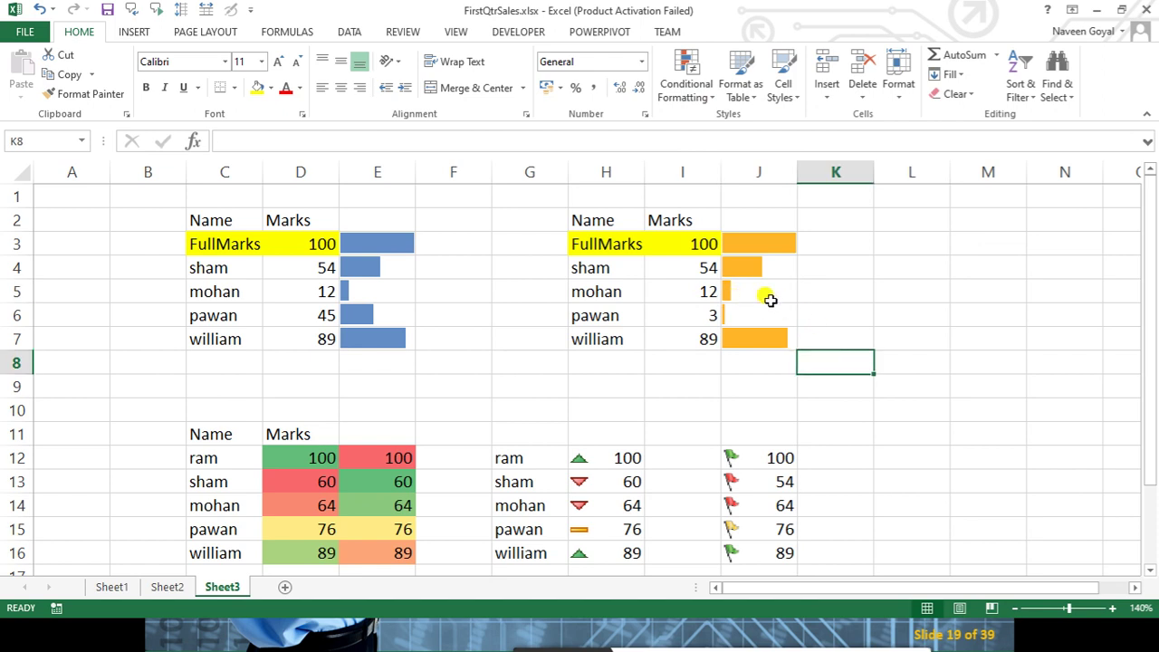
drag(704, 293, 769, 356)
click(854, 363)
click(754, 294)
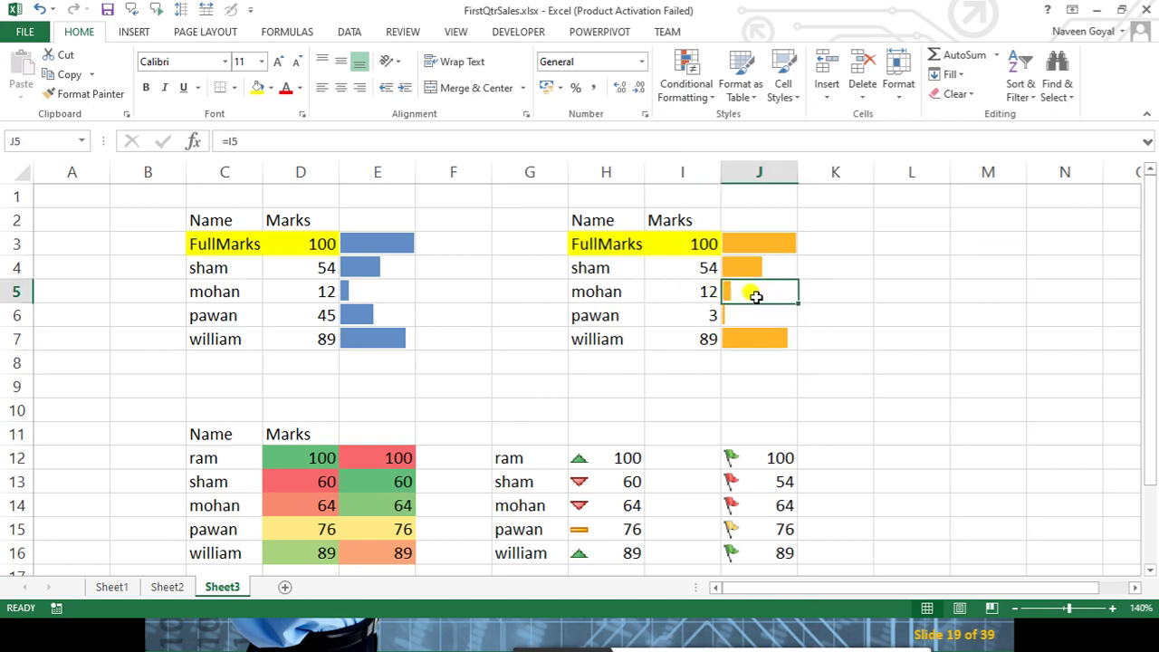
click(862, 354)
click(748, 293)
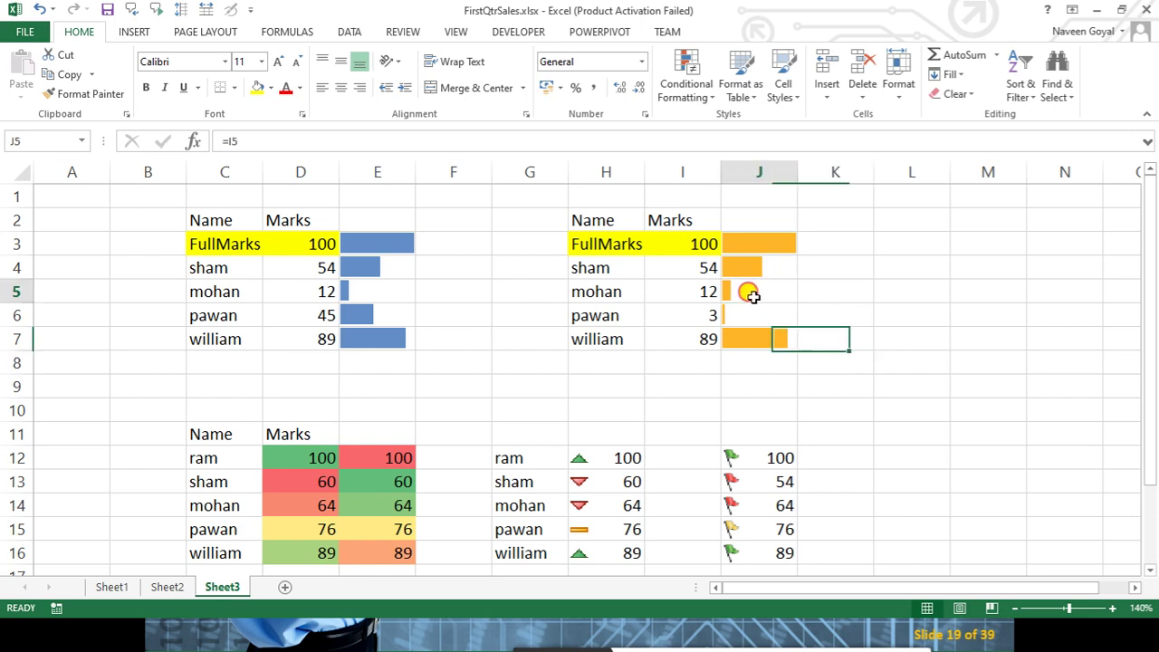
click(696, 286)
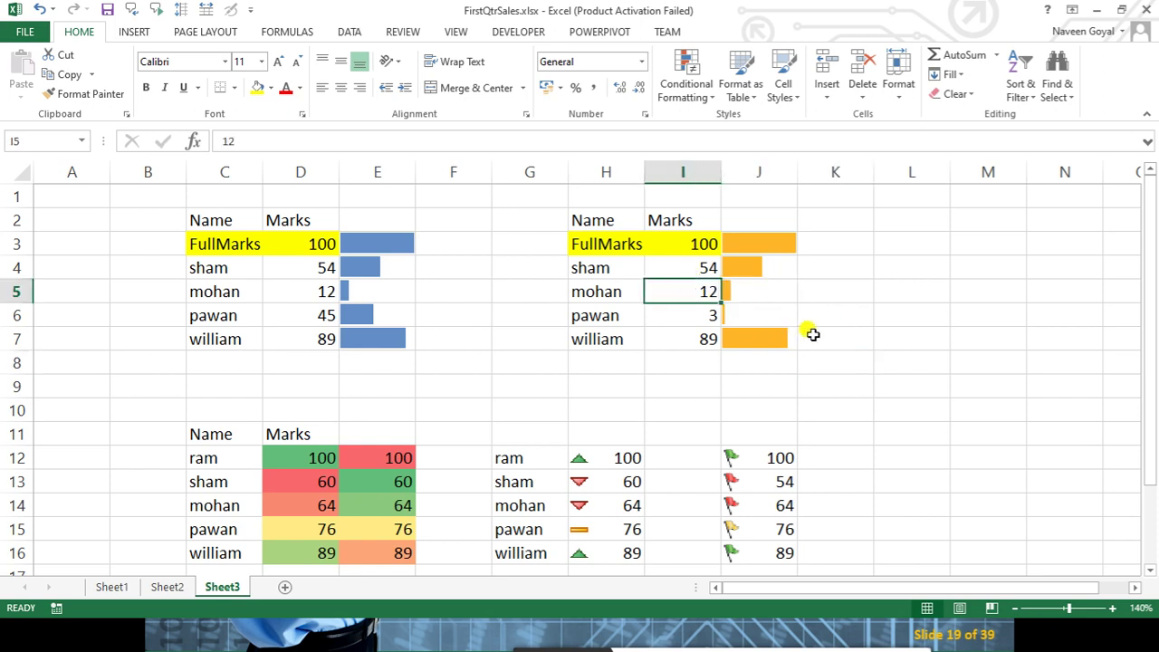
click(752, 293)
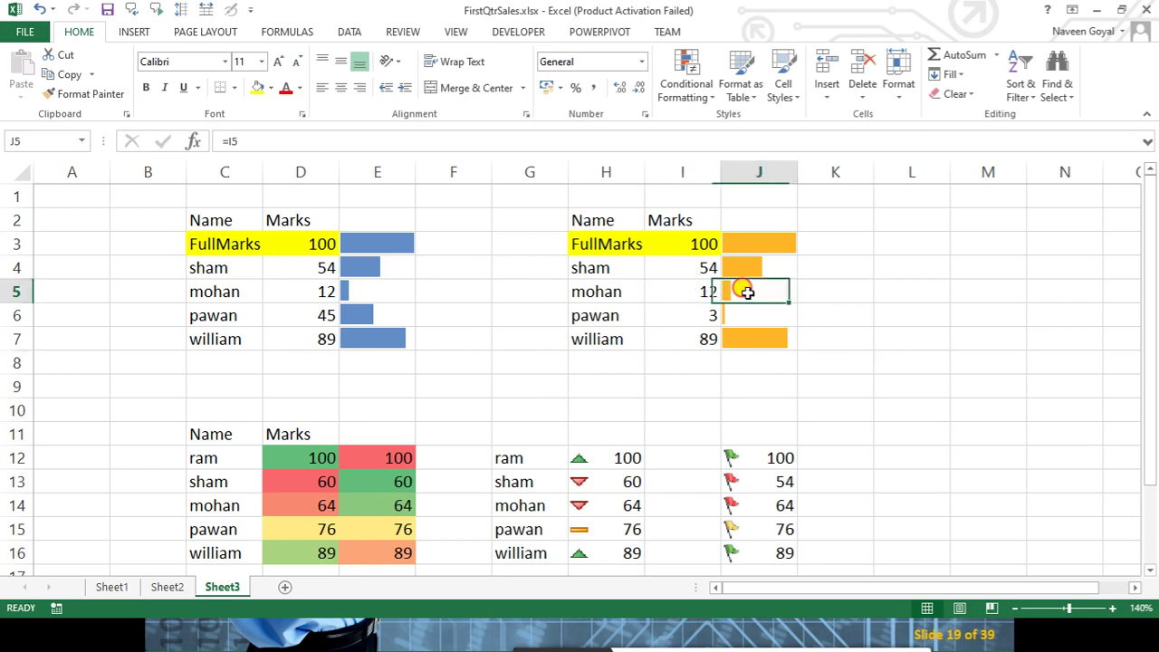
click(699, 291)
click(765, 291)
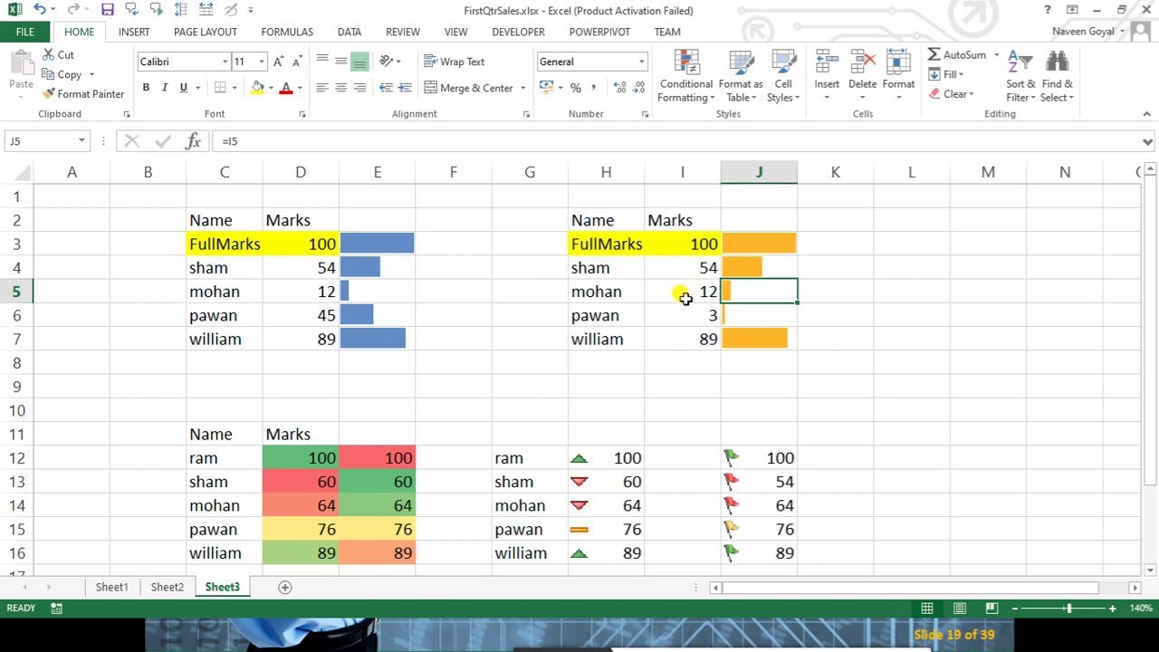
click(684, 290)
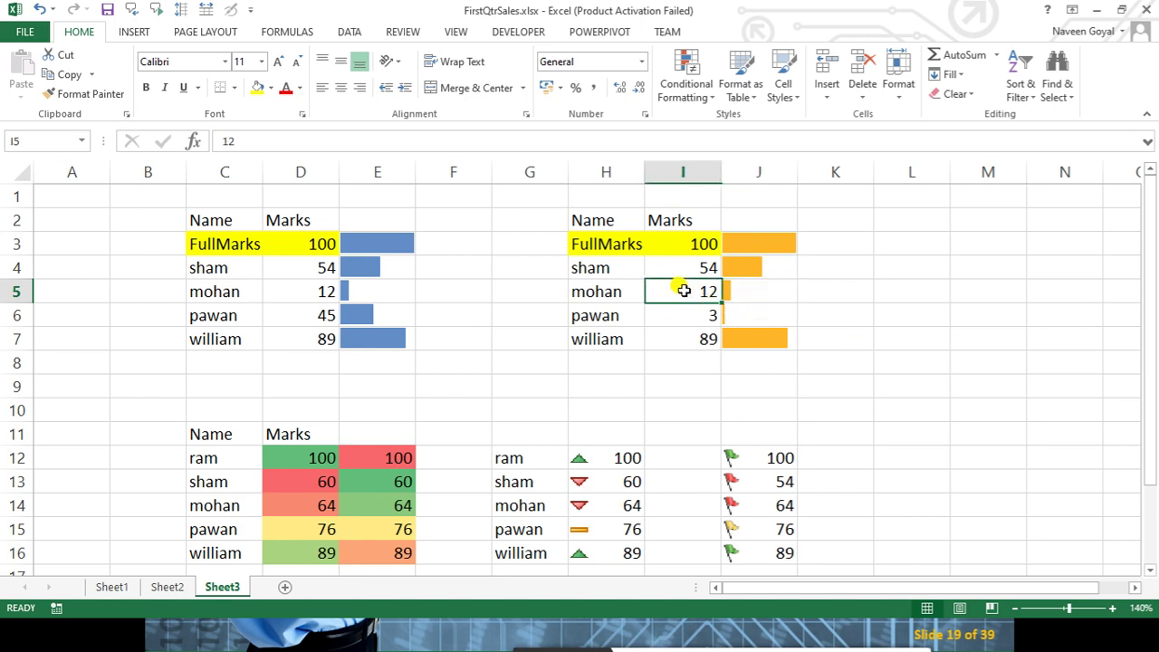
click(746, 290)
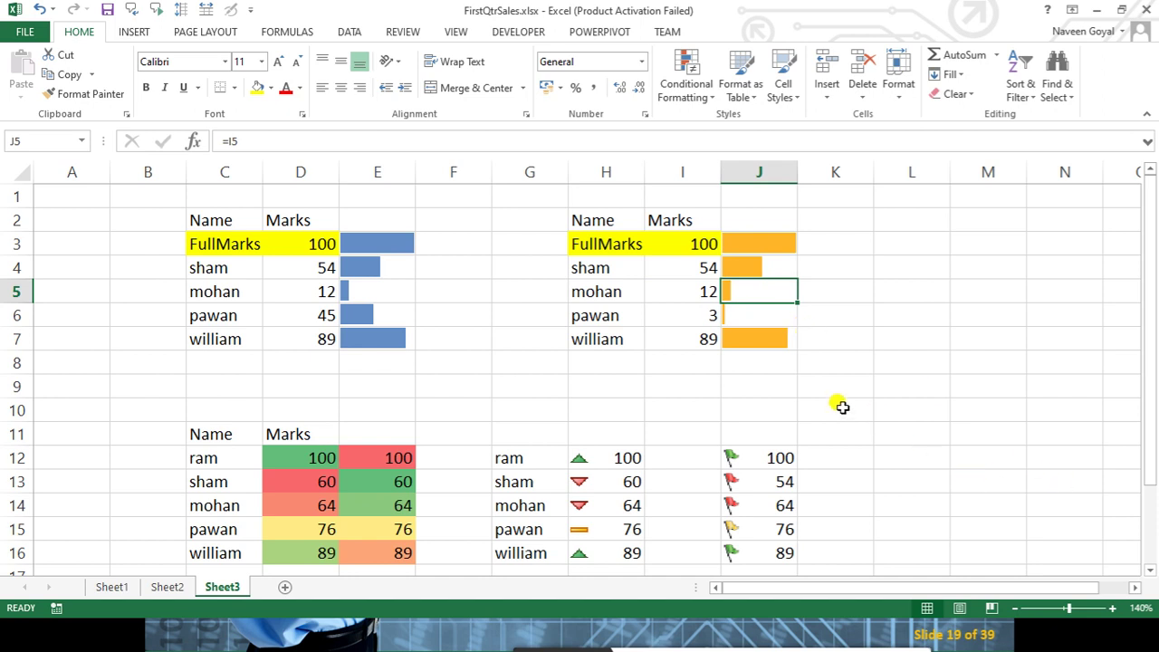
Change mohan's mark in I5 to 87 so his orange bar lengthens
click(705, 288)
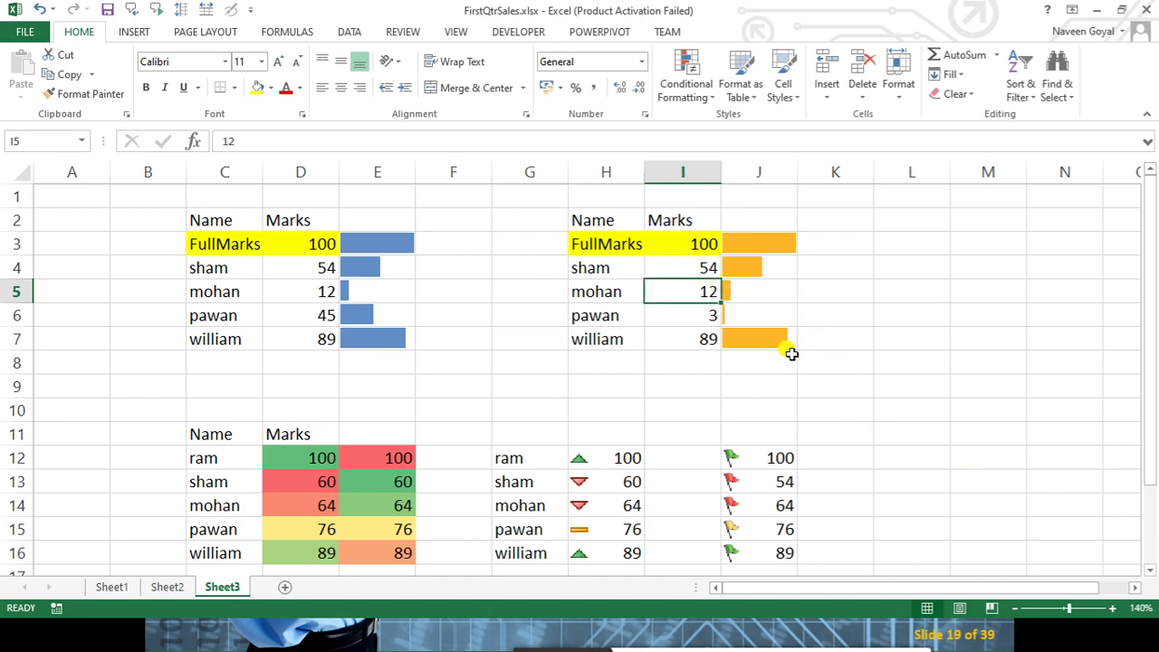
text(87)
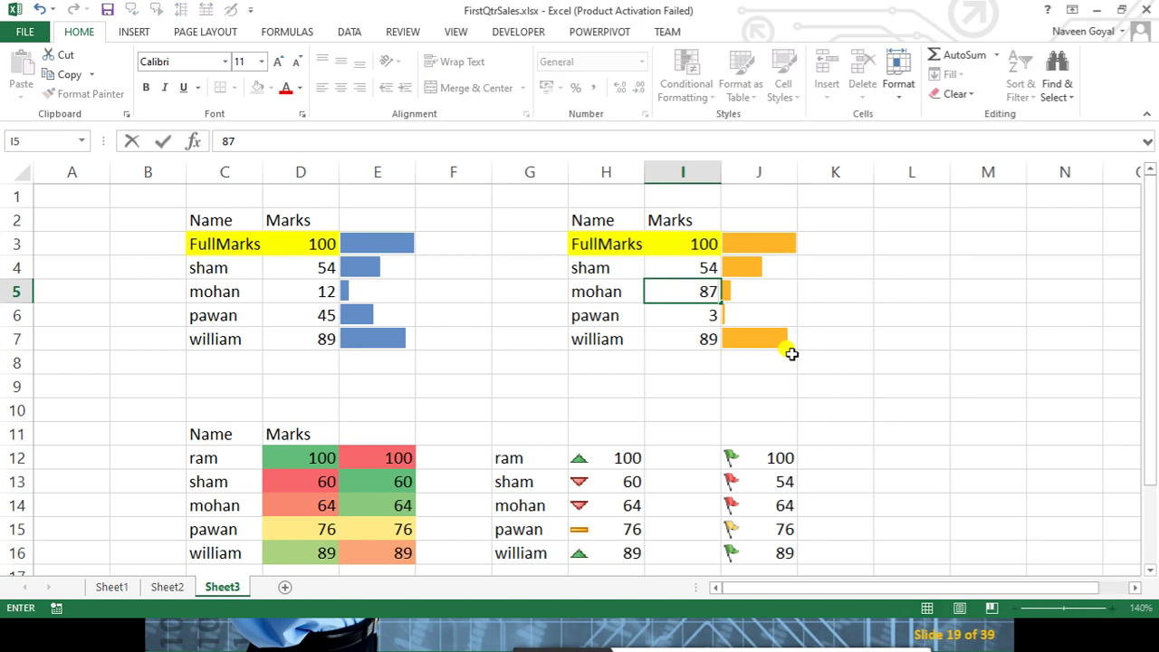
click(856, 385)
click(774, 312)
click(766, 297)
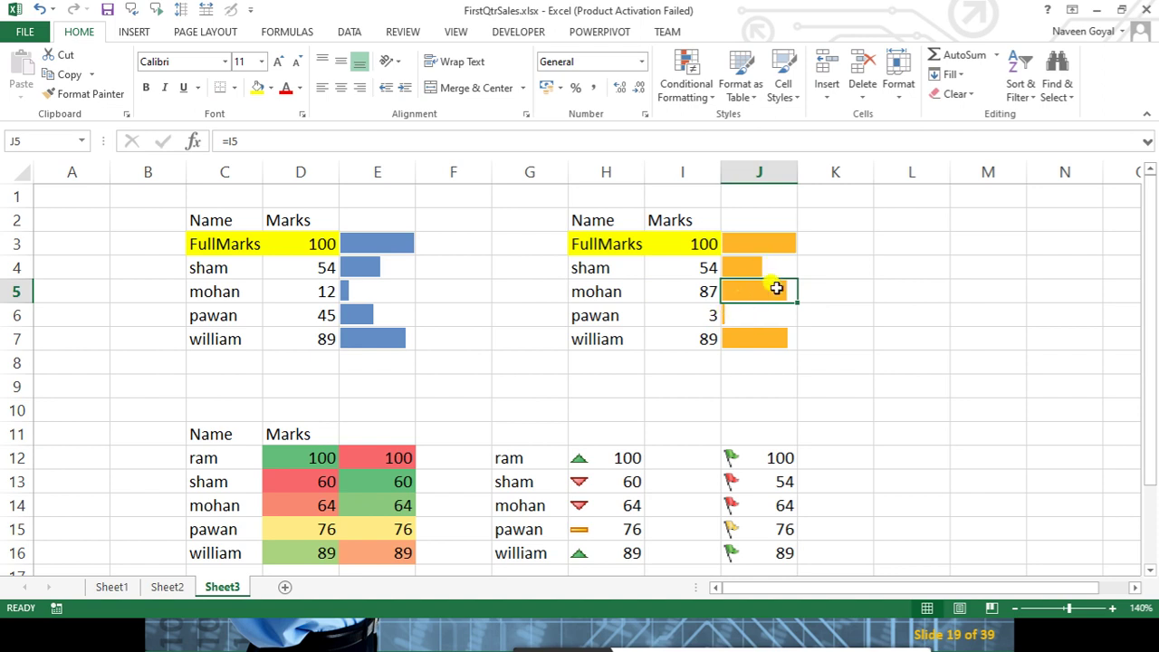
Check mohan's updated mark of 87 and select the marks range I3:I7
click(690, 288)
click(779, 290)
click(678, 292)
click(810, 344)
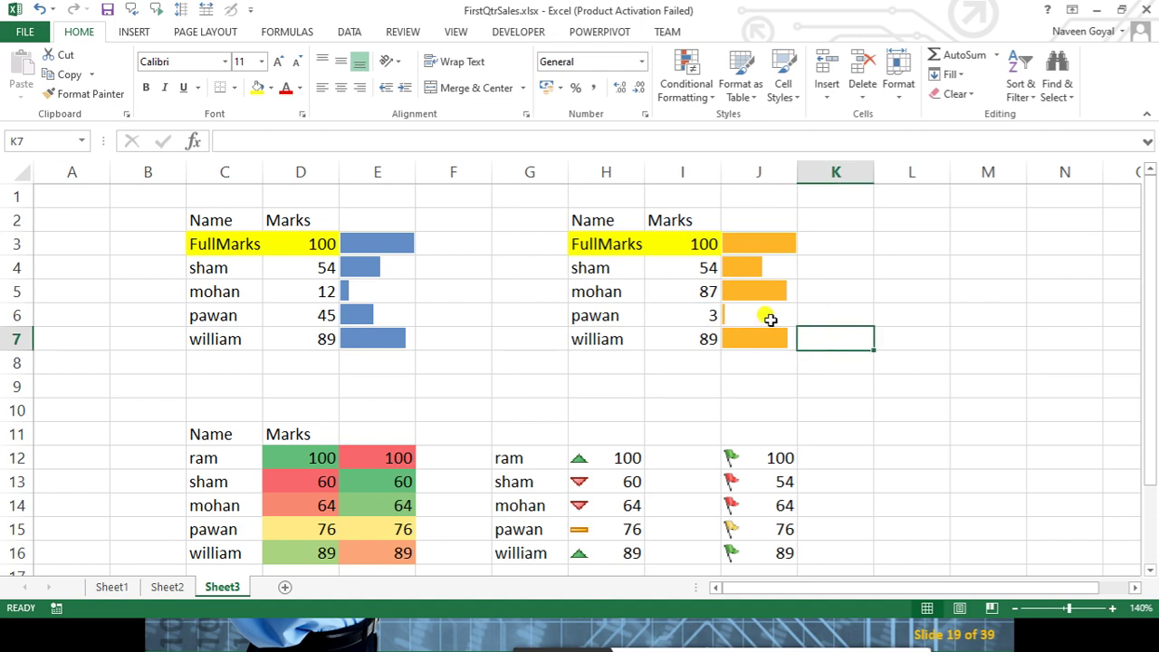
click(687, 291)
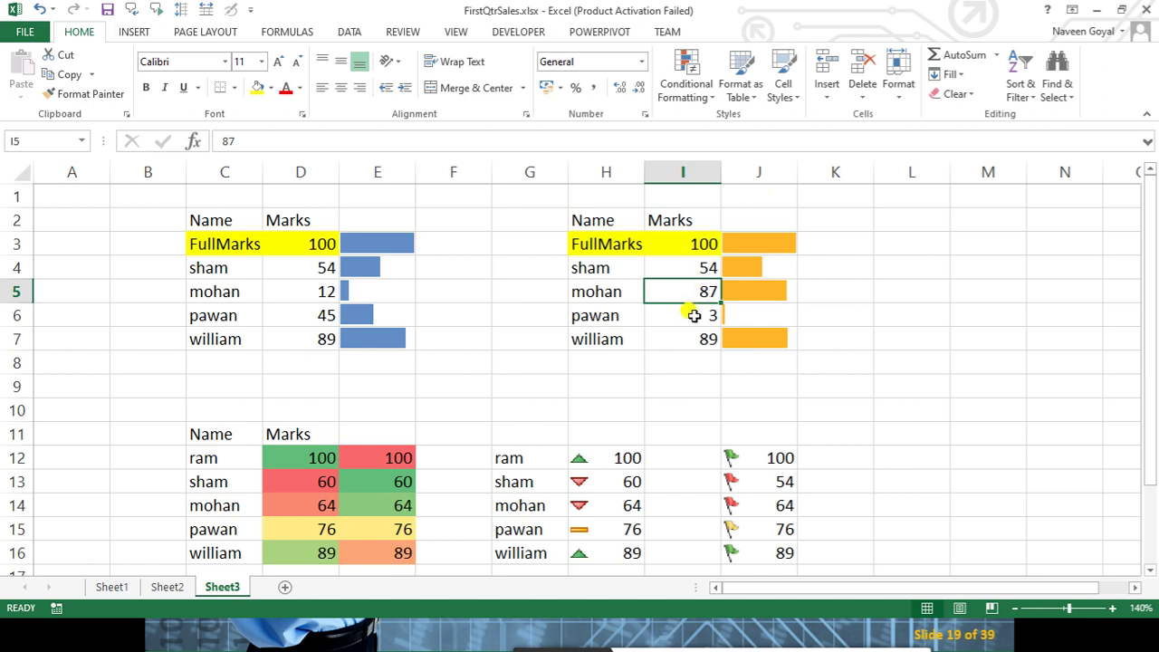
drag(689, 244, 684, 337)
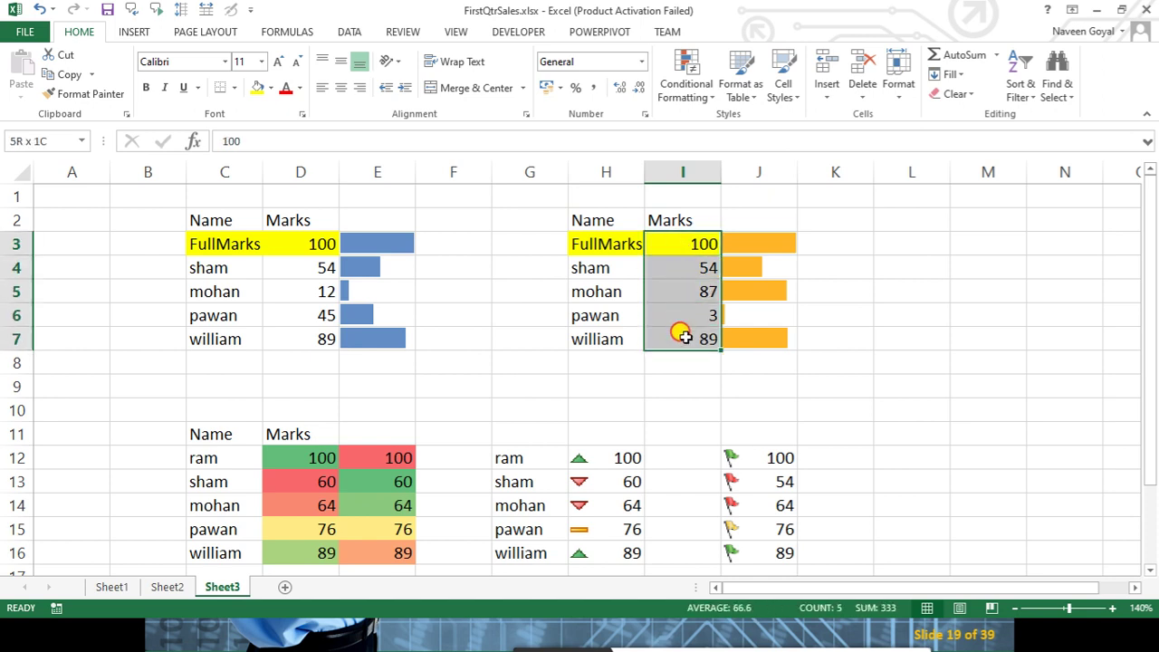
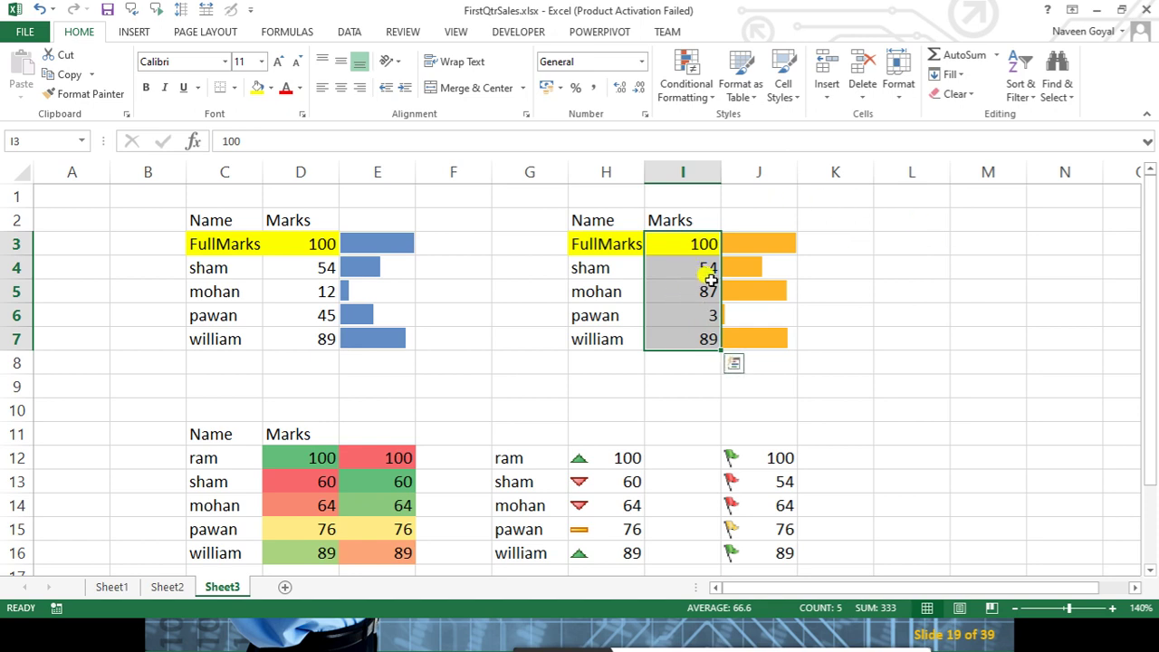
Check mohan's mark of 87 in I5 against the =I5 formula behind its bar in J5
click(695, 286)
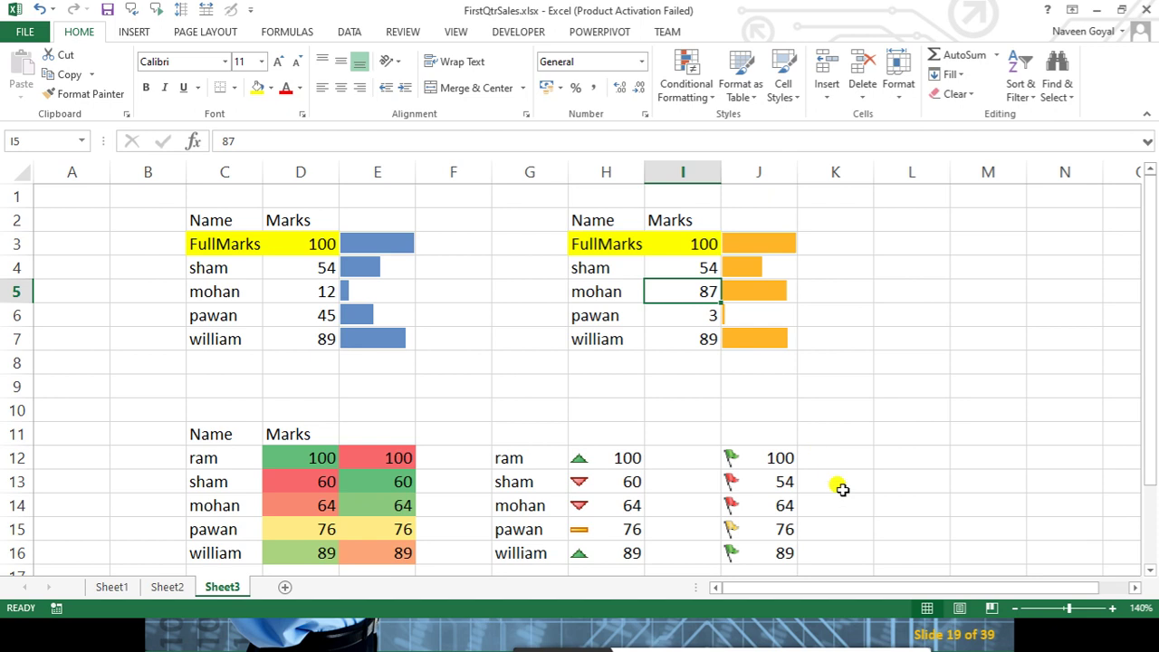
click(865, 296)
click(774, 288)
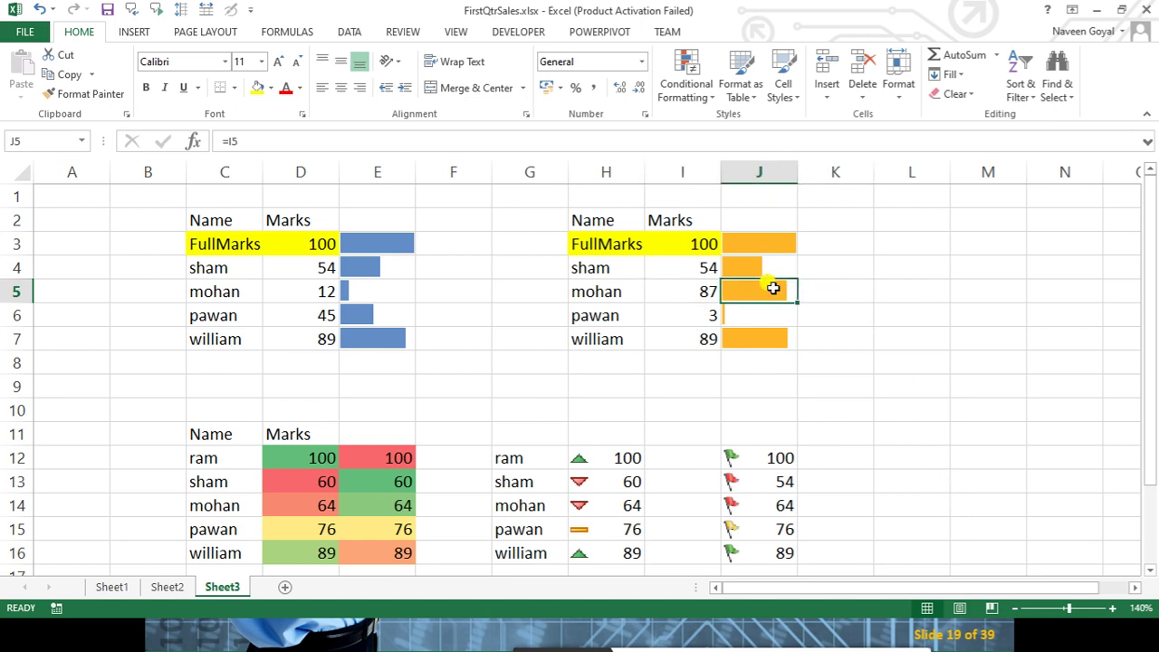
click(703, 296)
click(740, 292)
click(702, 306)
click(741, 292)
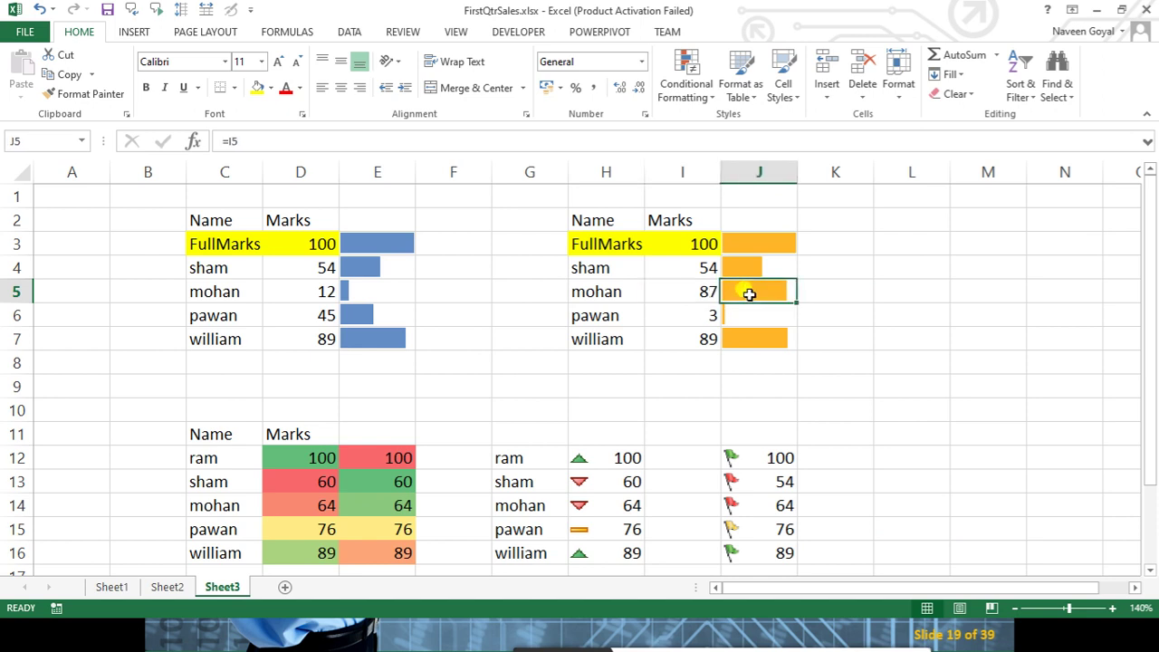
click(705, 292)
click(741, 299)
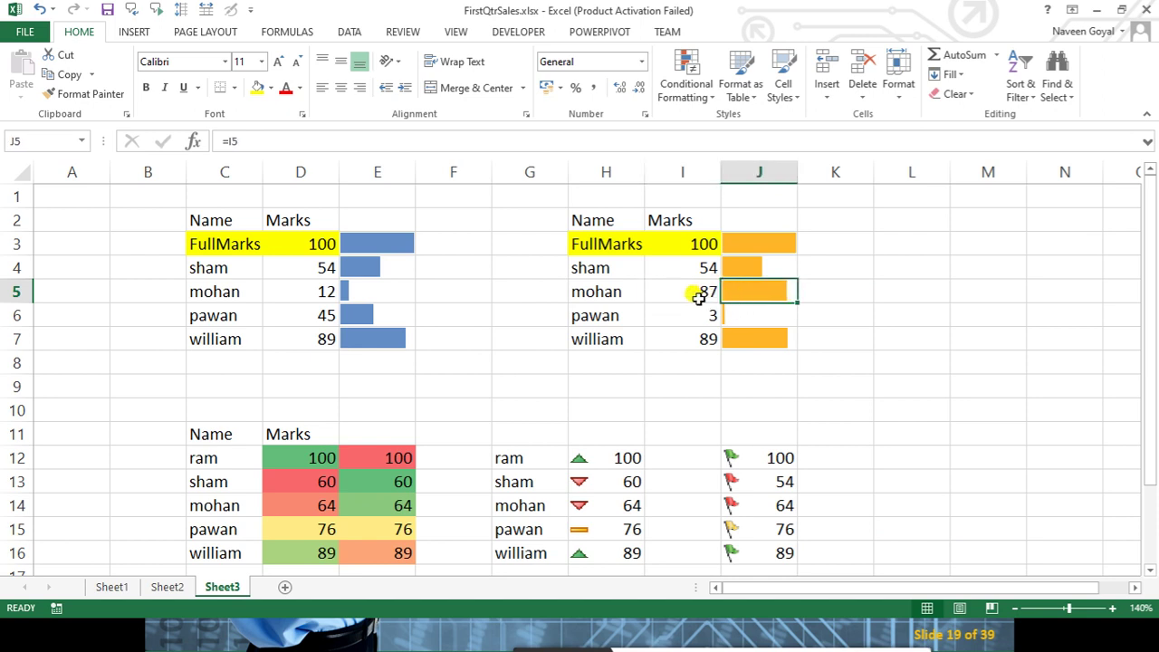
click(696, 290)
click(746, 292)
click(694, 295)
click(738, 297)
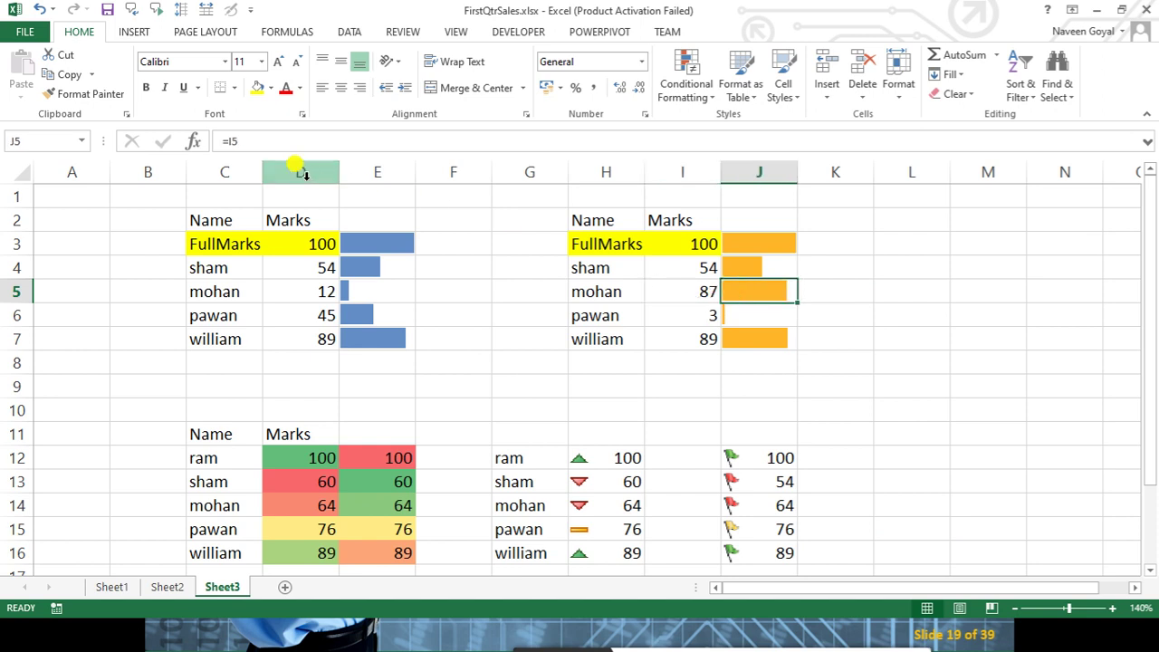
click(703, 289)
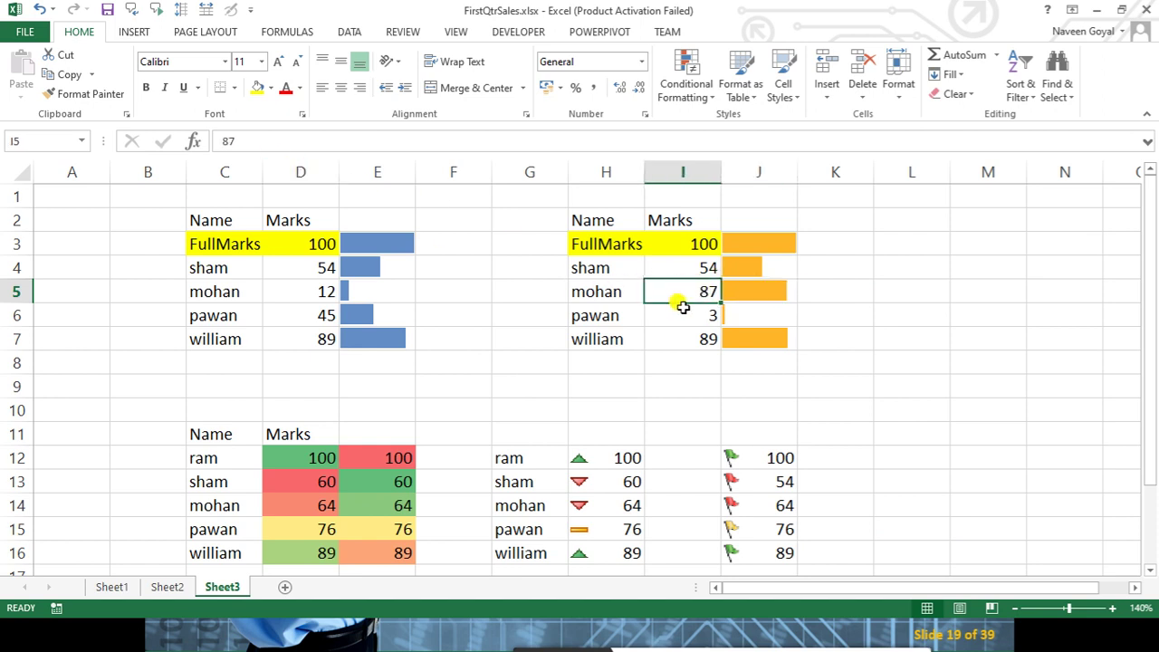
click(750, 288)
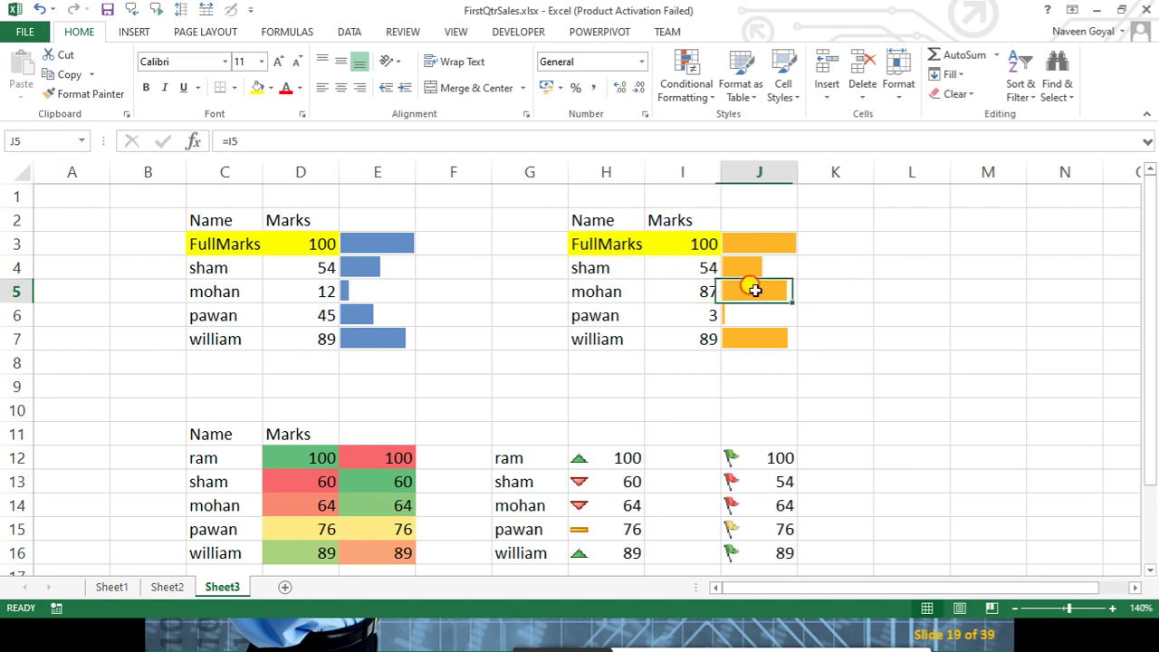
Edit the J3:J7 Data Bar rule to untick Show Bar Only so values display
drag(758, 247, 740, 337)
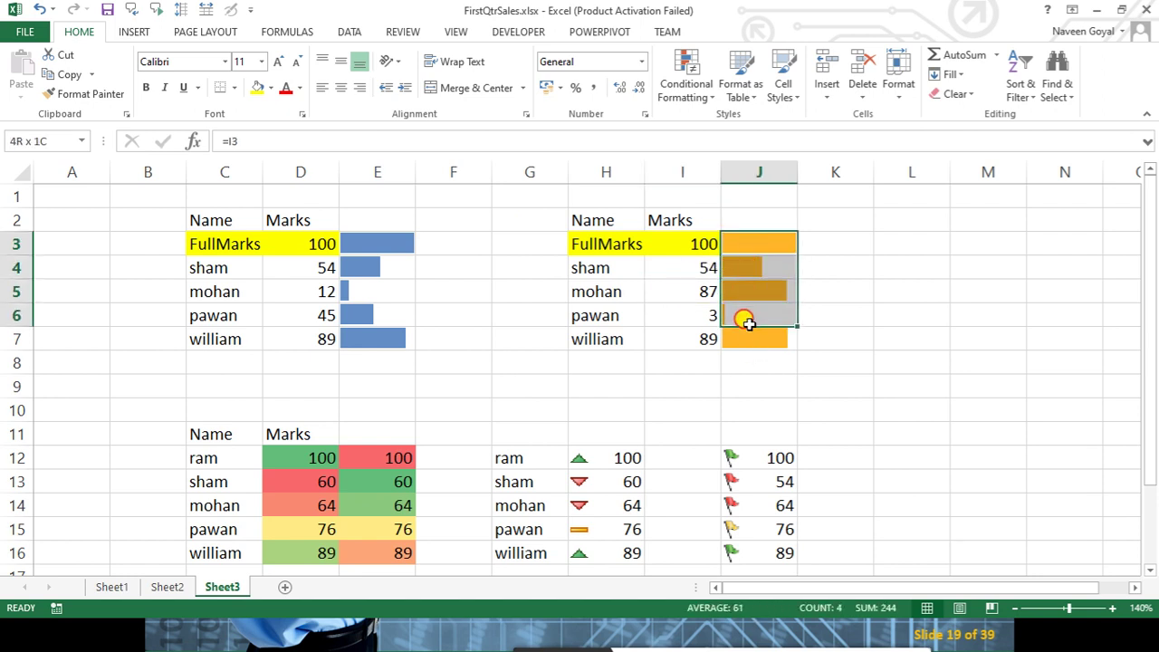
drag(690, 239, 716, 337)
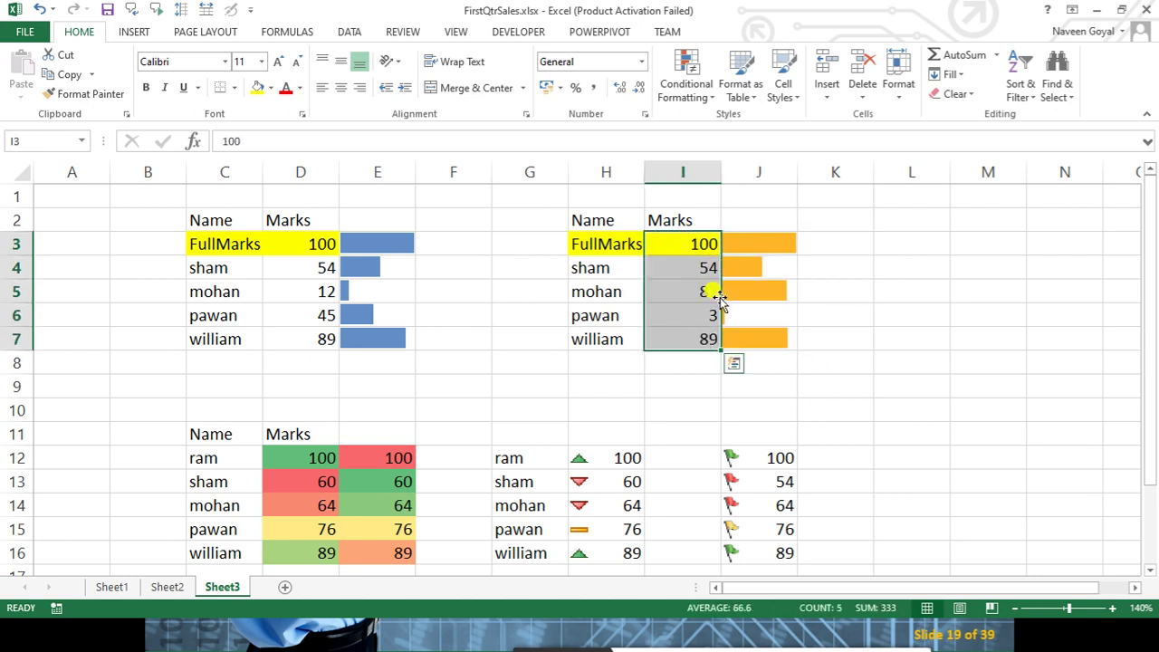
drag(737, 239, 738, 337)
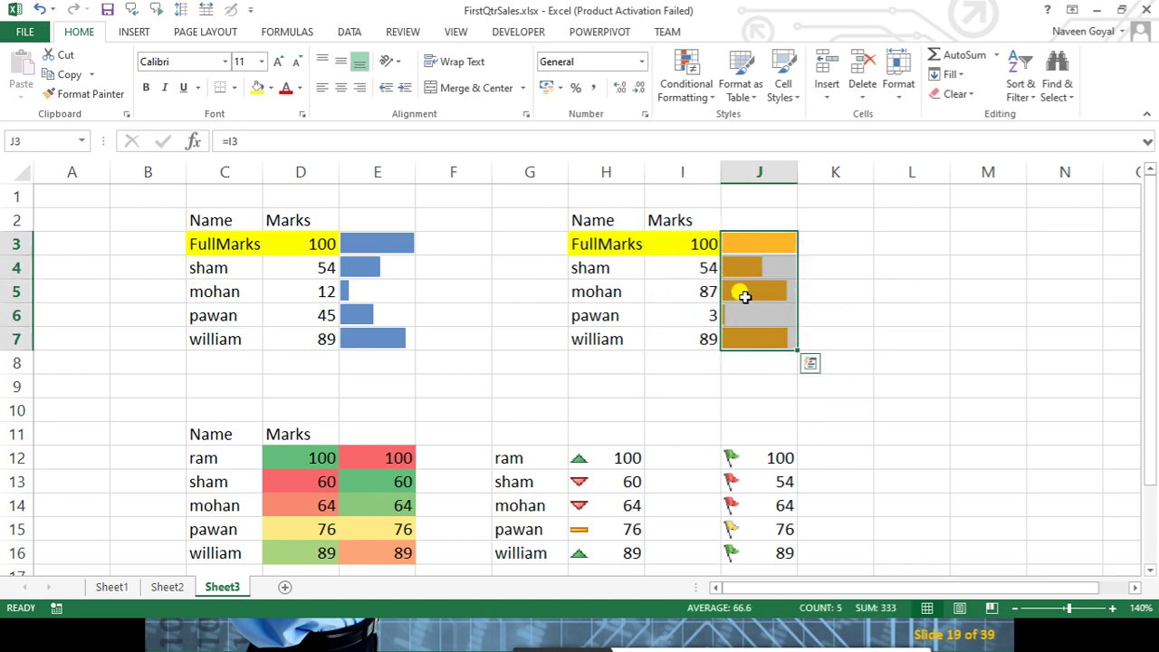
click(686, 77)
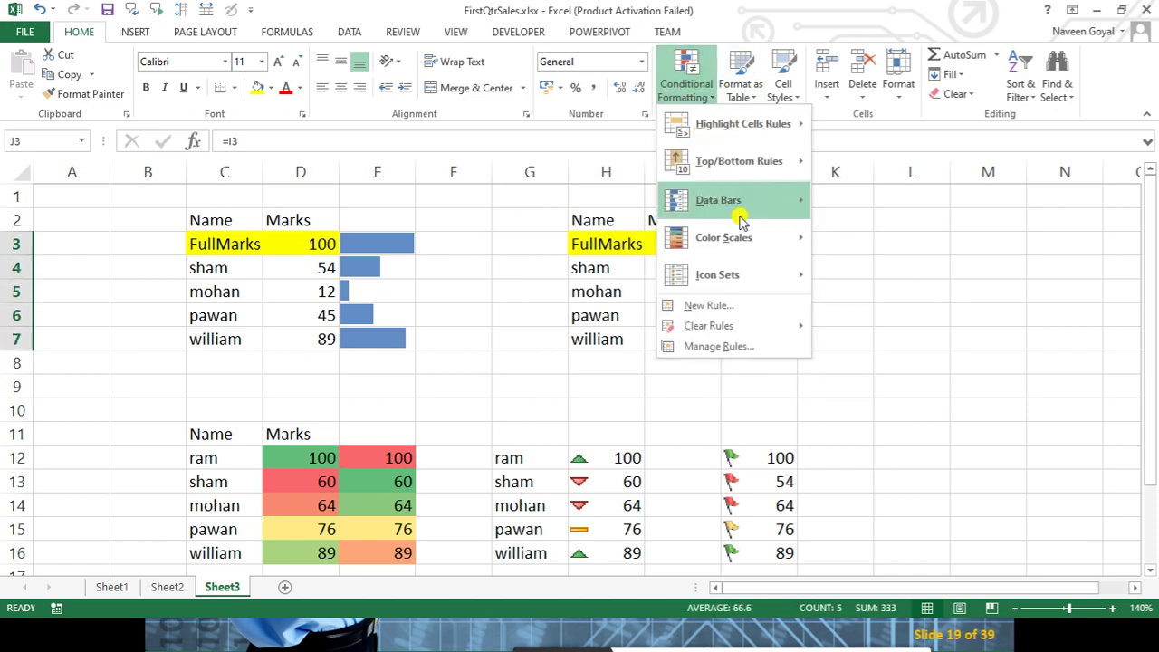
click(709, 346)
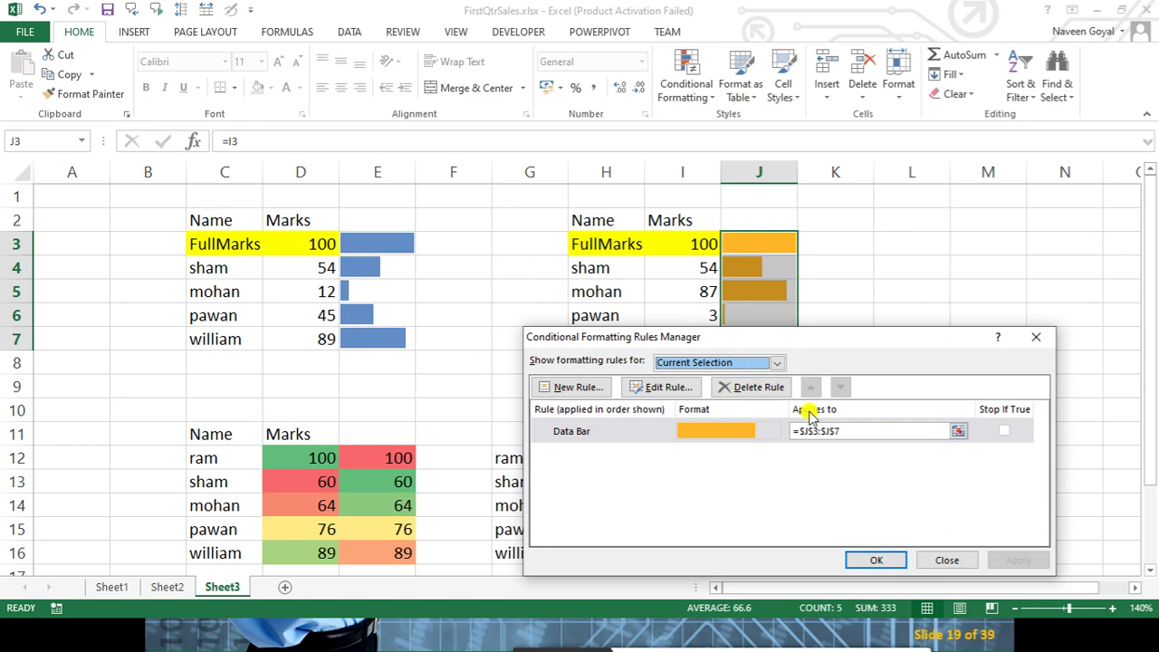
click(743, 436)
click(684, 387)
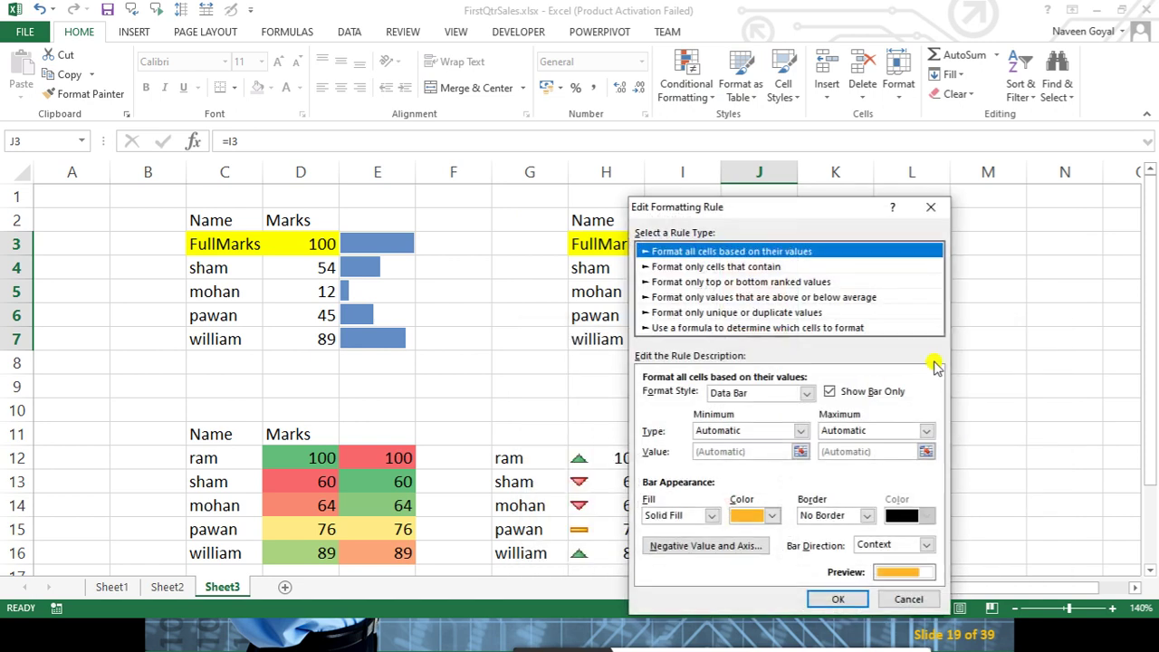
click(861, 391)
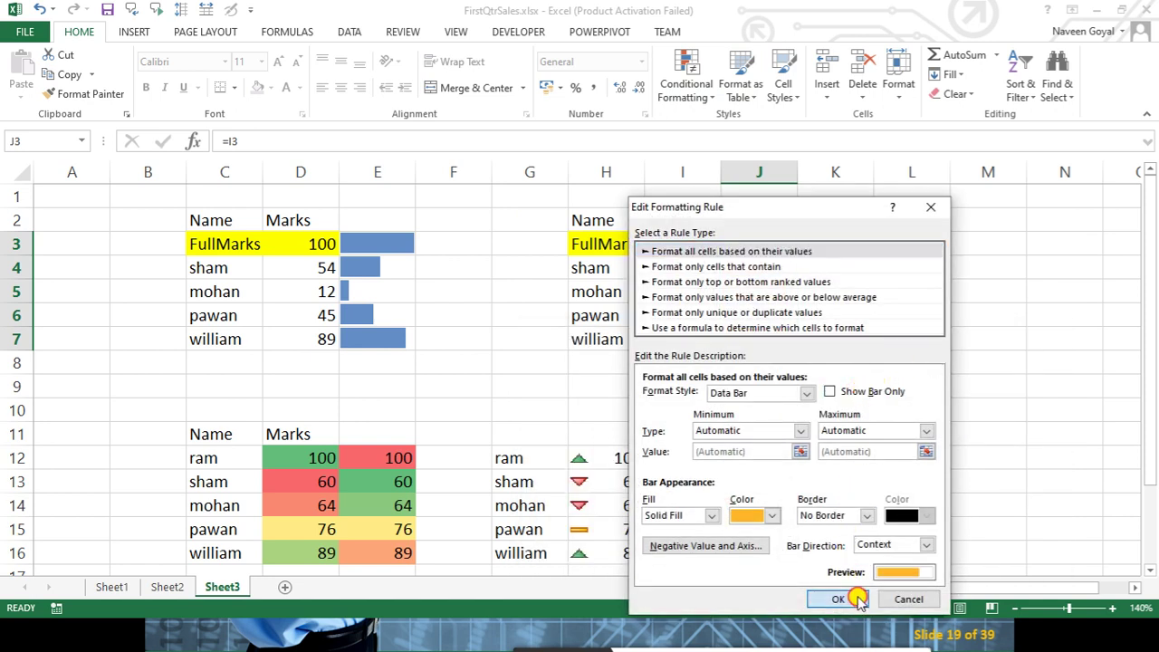
click(850, 600)
click(876, 560)
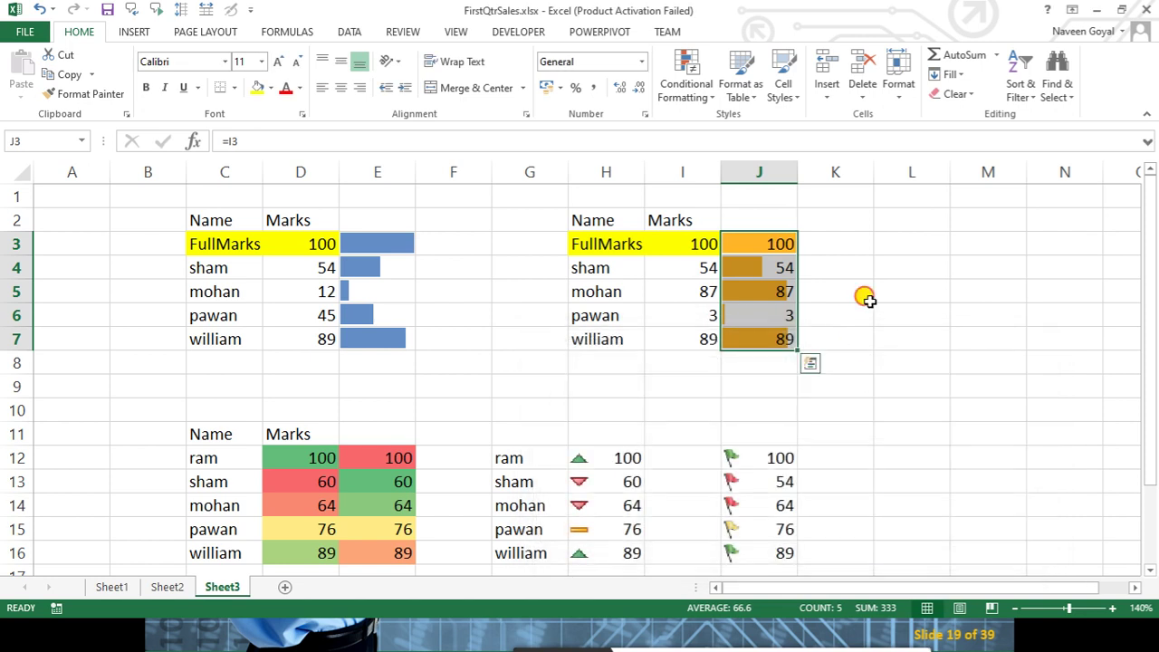
click(875, 291)
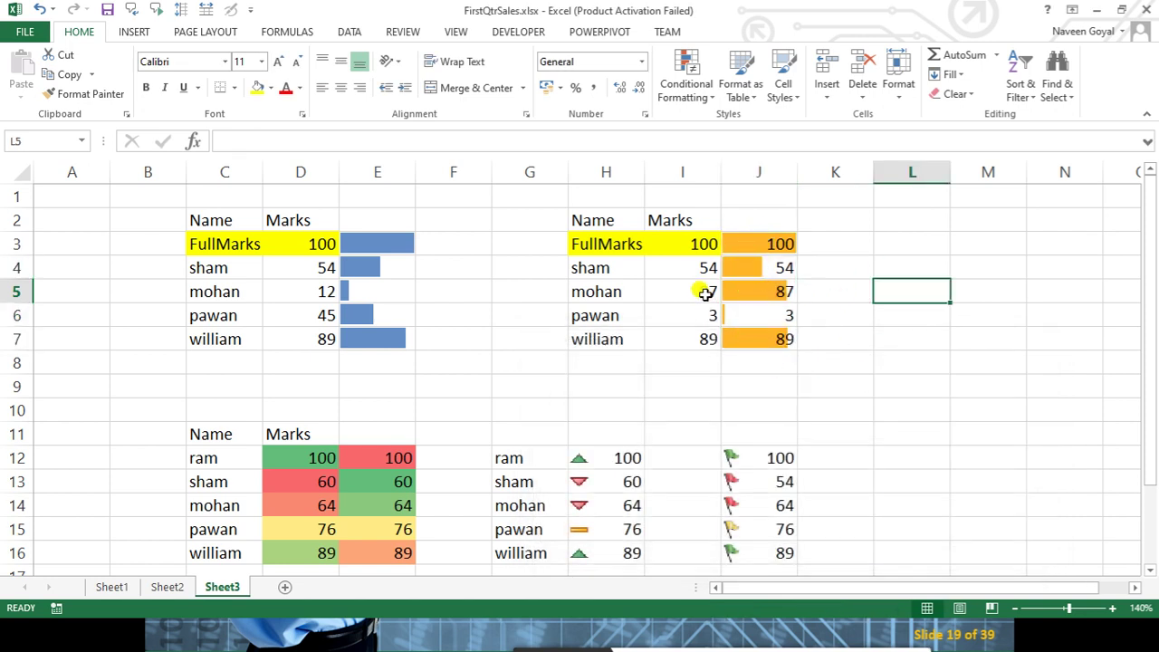
Change mohan's mark in I5 to 9
click(706, 293)
text(9)
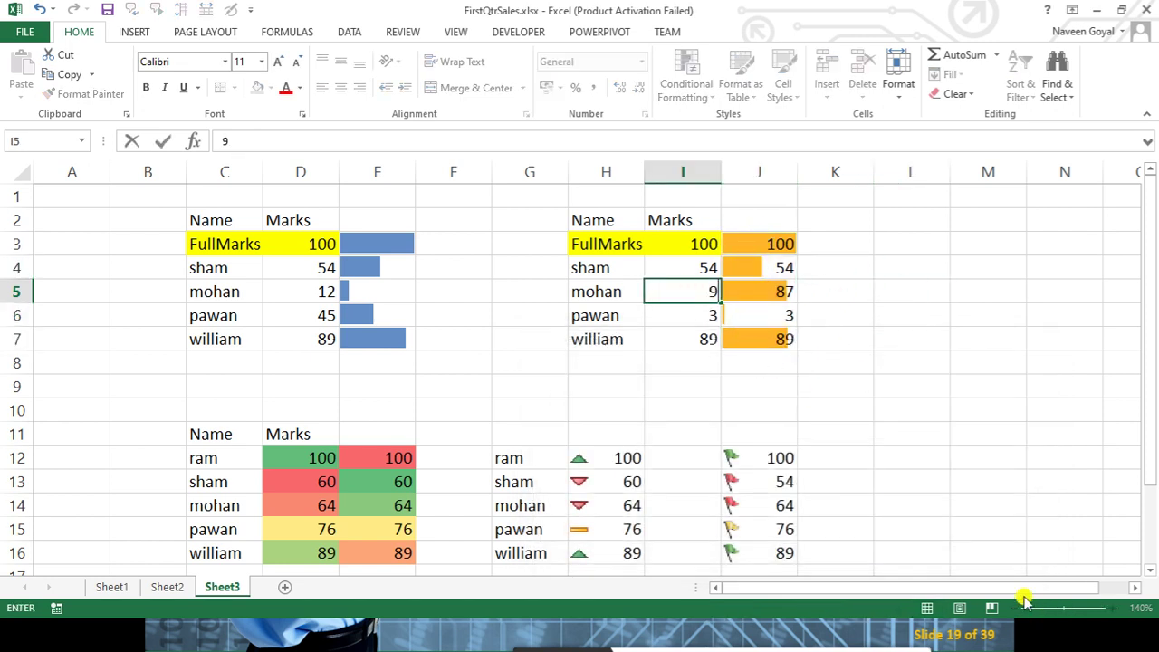
click(1007, 380)
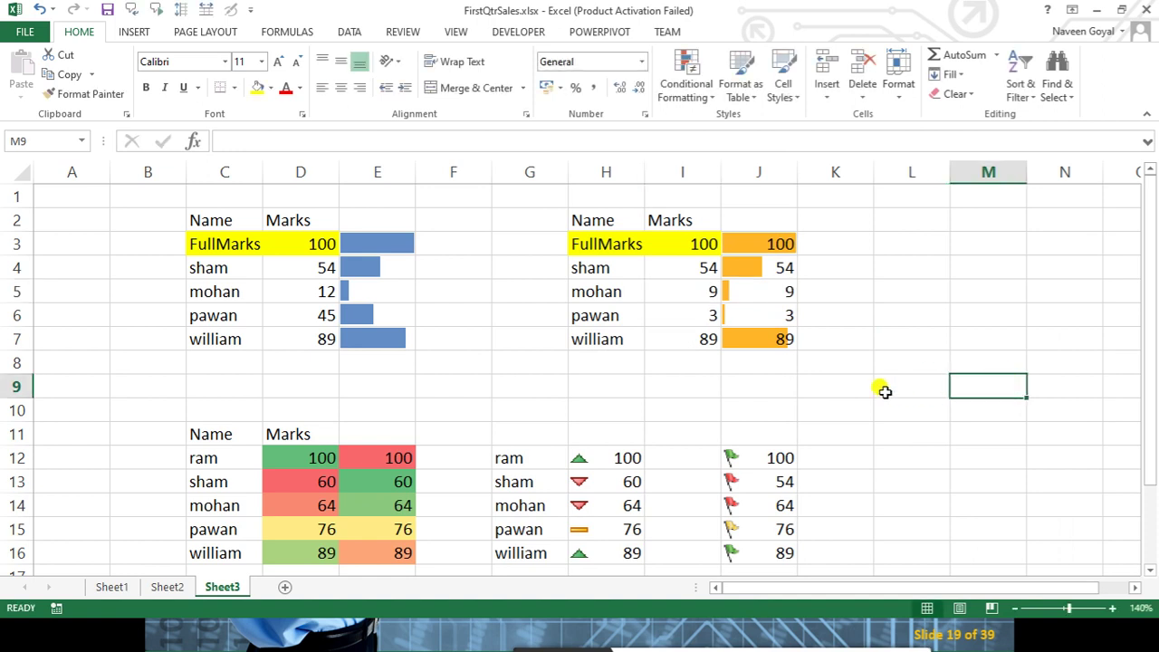
click(772, 300)
drag(766, 243, 751, 339)
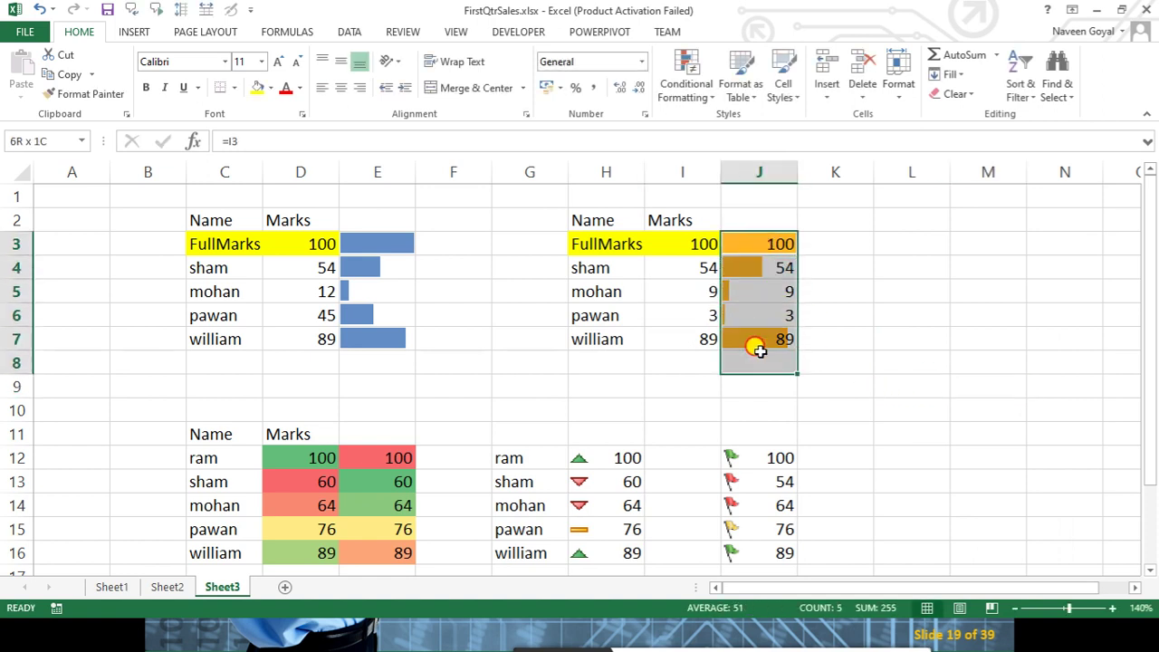
click(893, 366)
Replace J5's =I5 formula with the fixed value 90
click(782, 291)
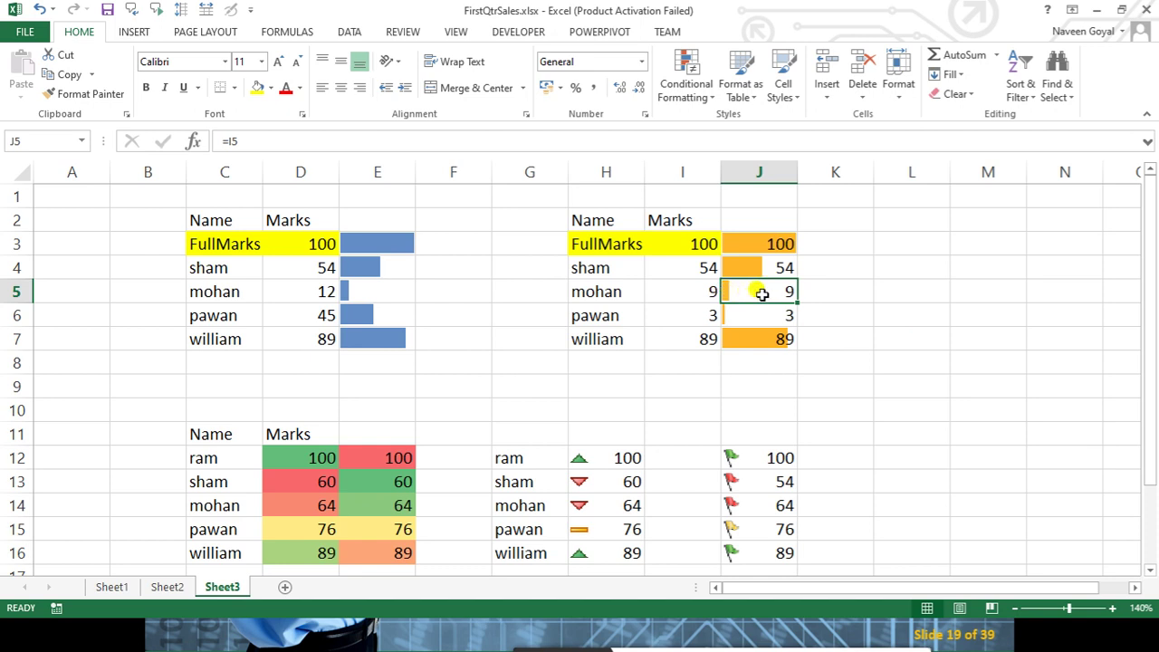
click(323, 142)
key(BackSpace)
key(BackSpace)
key(BackSpace)
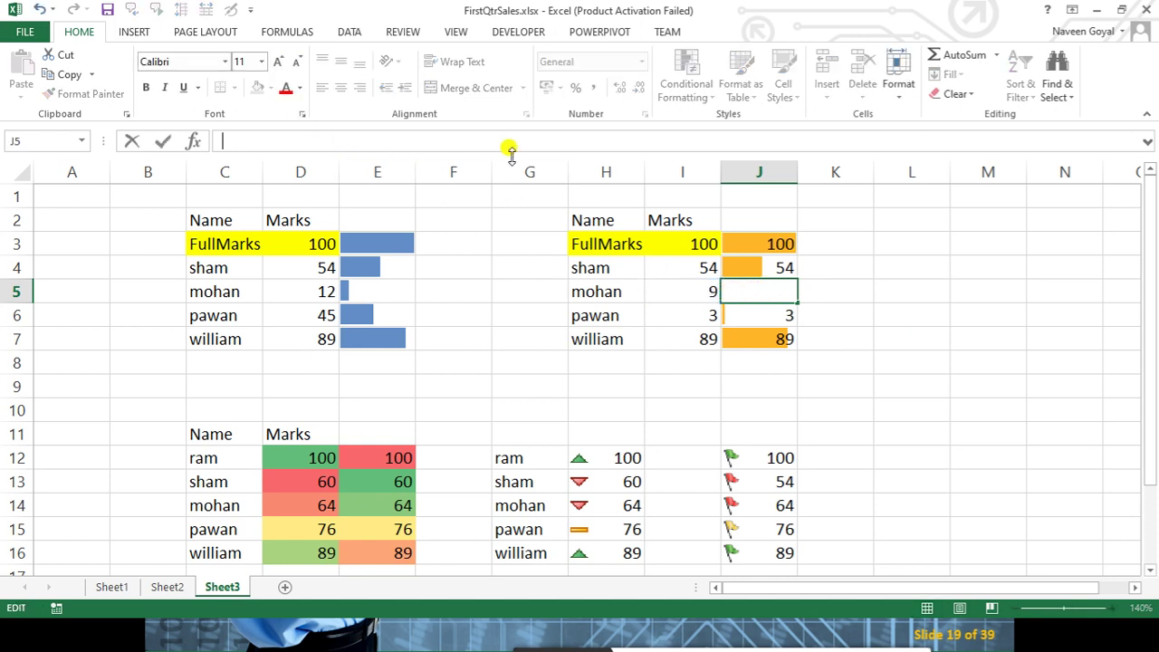
click(971, 353)
click(788, 286)
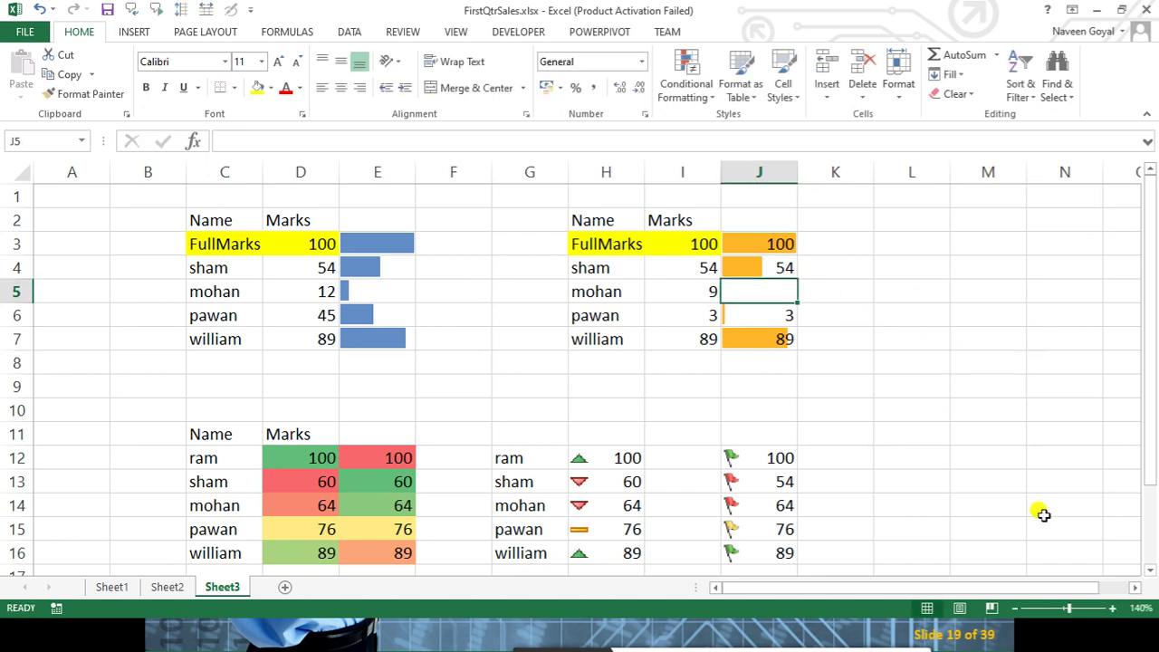
text(90)
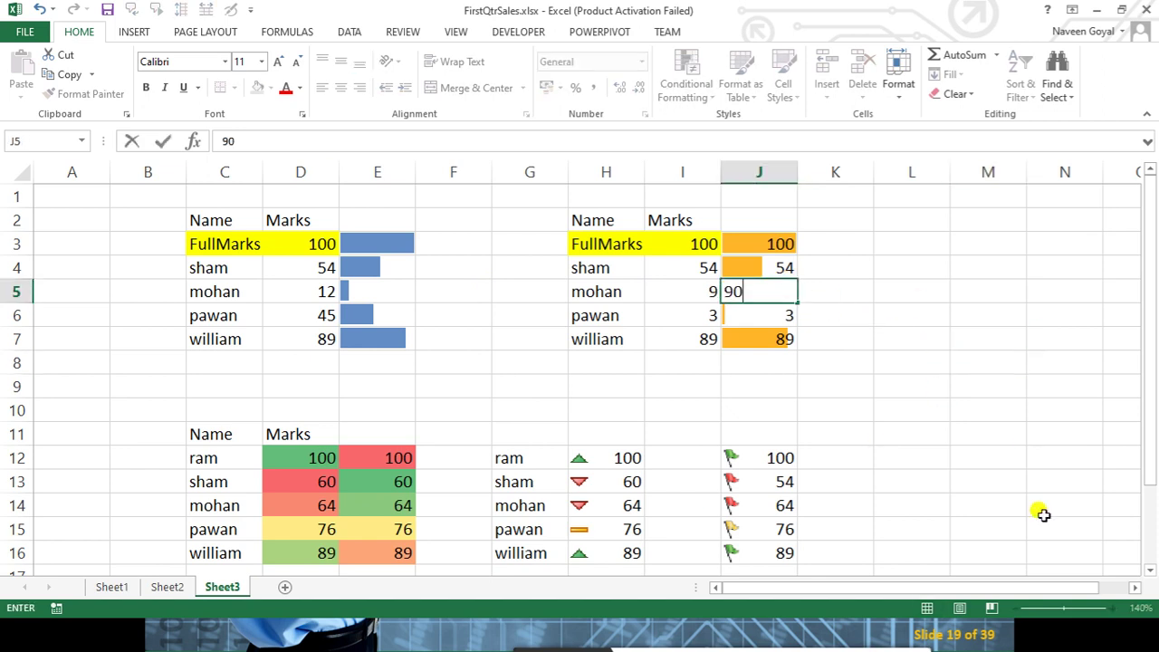
key(ctrl+Return)
click(1016, 364)
click(787, 292)
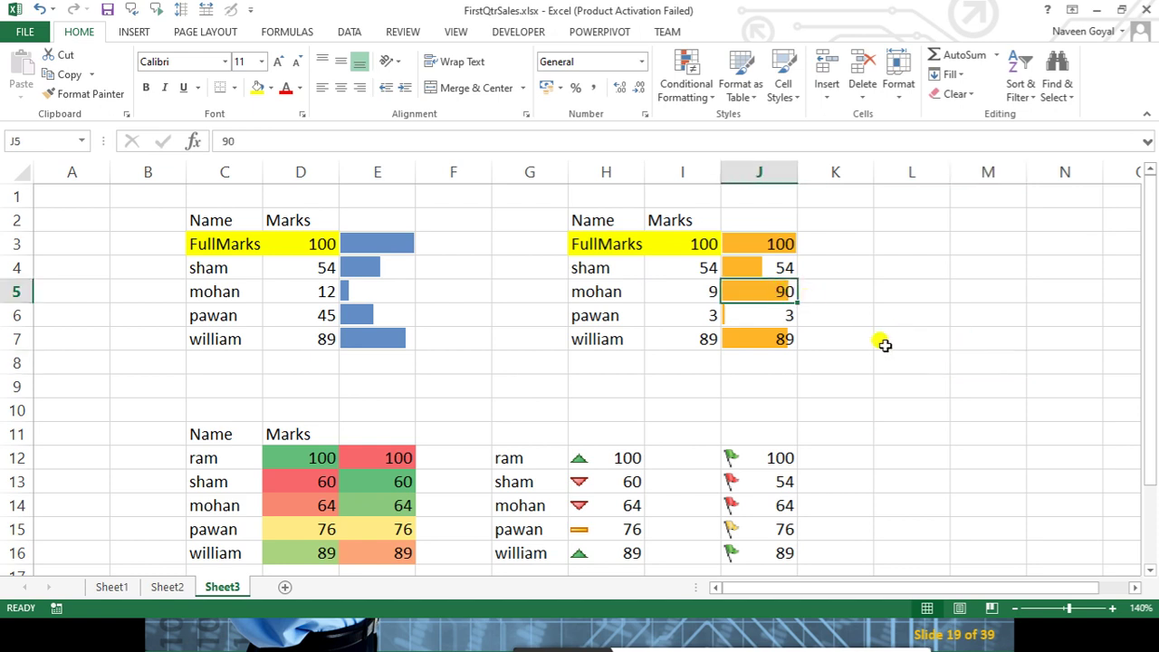
Set mohan's mark in I5 to 7 and re-link J5 to it with =I5
click(702, 292)
text(7)
key(Return)
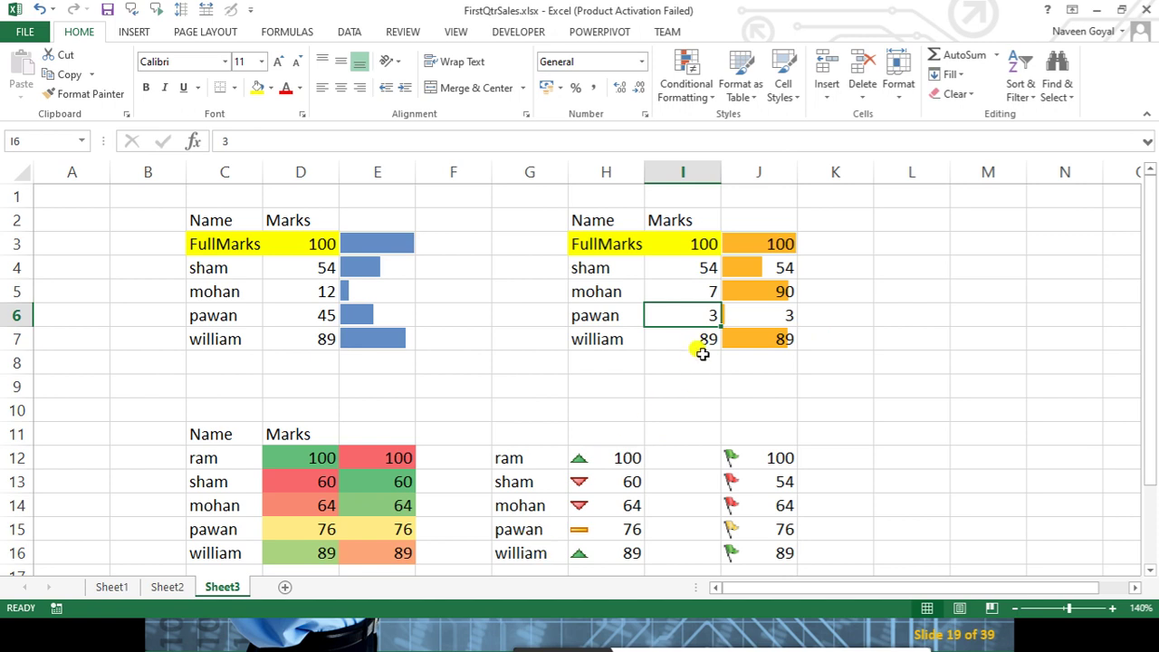
click(692, 291)
click(753, 292)
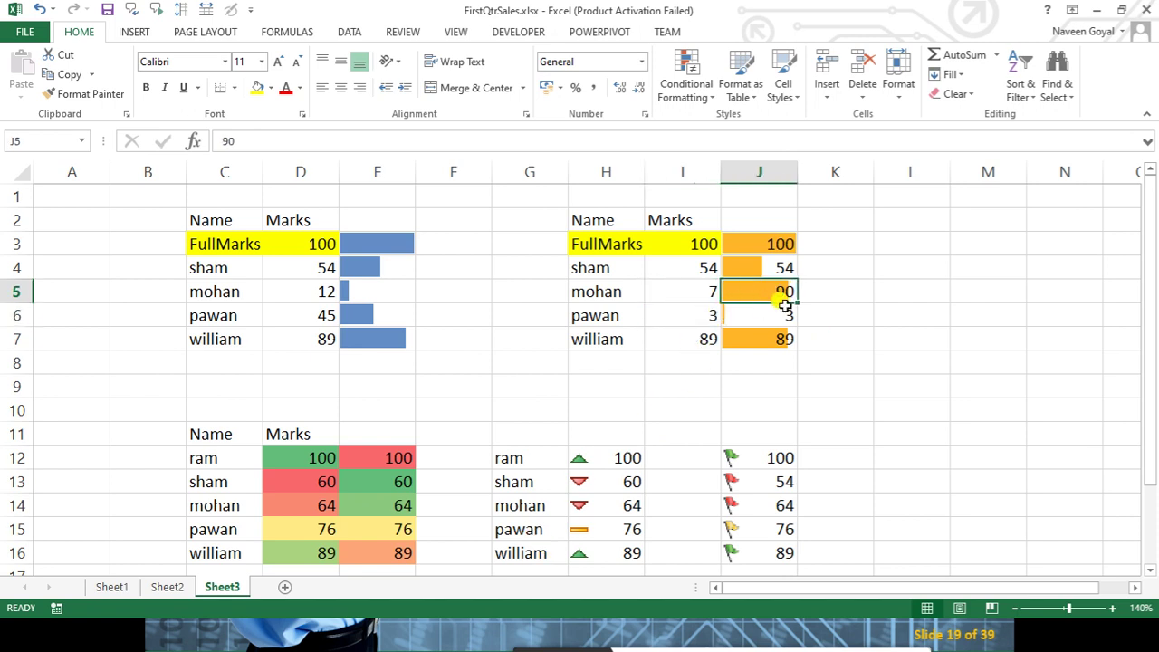
text(=)
key(Left)
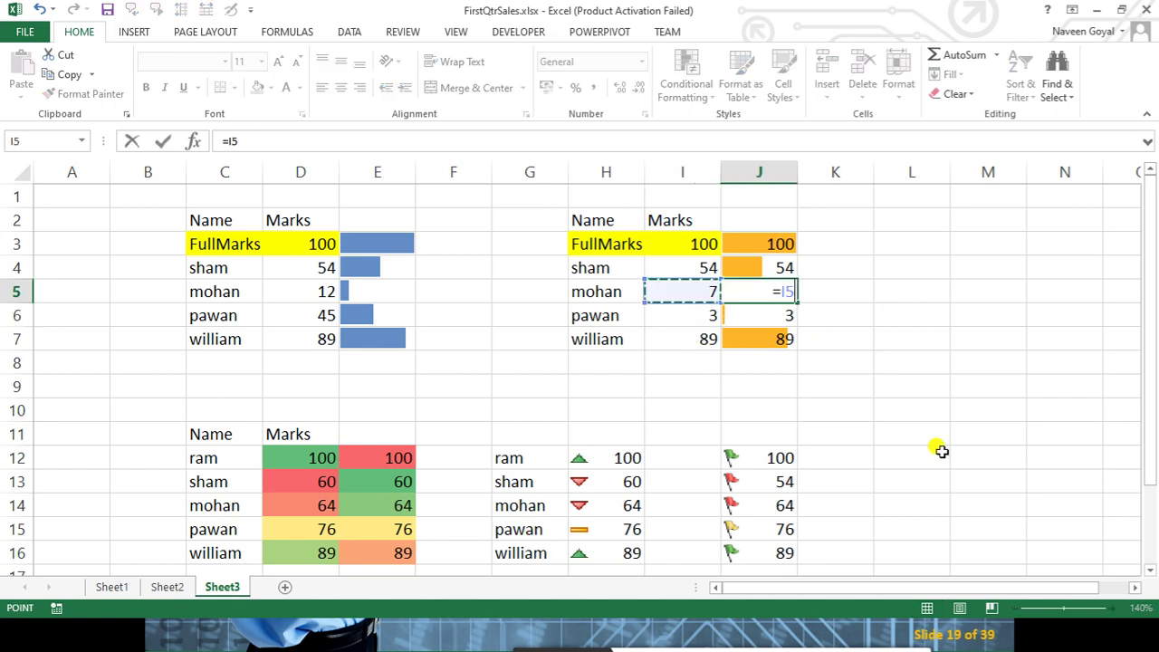
key(Return)
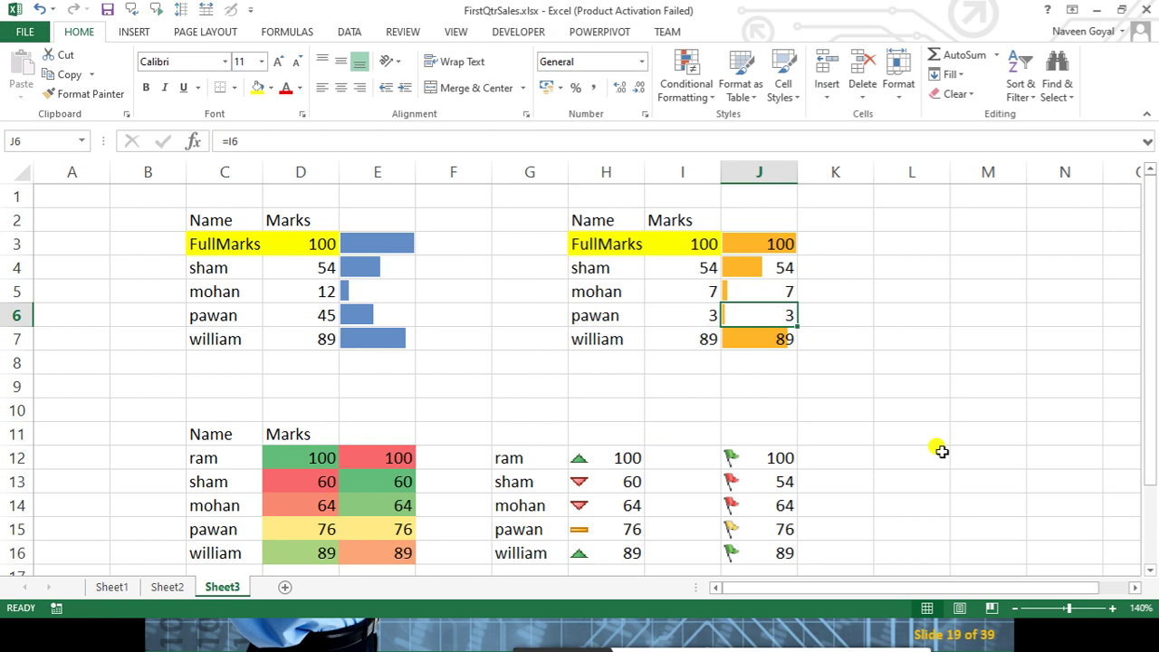
Reselect J5, then click empty cells beside the table to view the shrunken bar
click(835, 339)
click(932, 377)
click(715, 292)
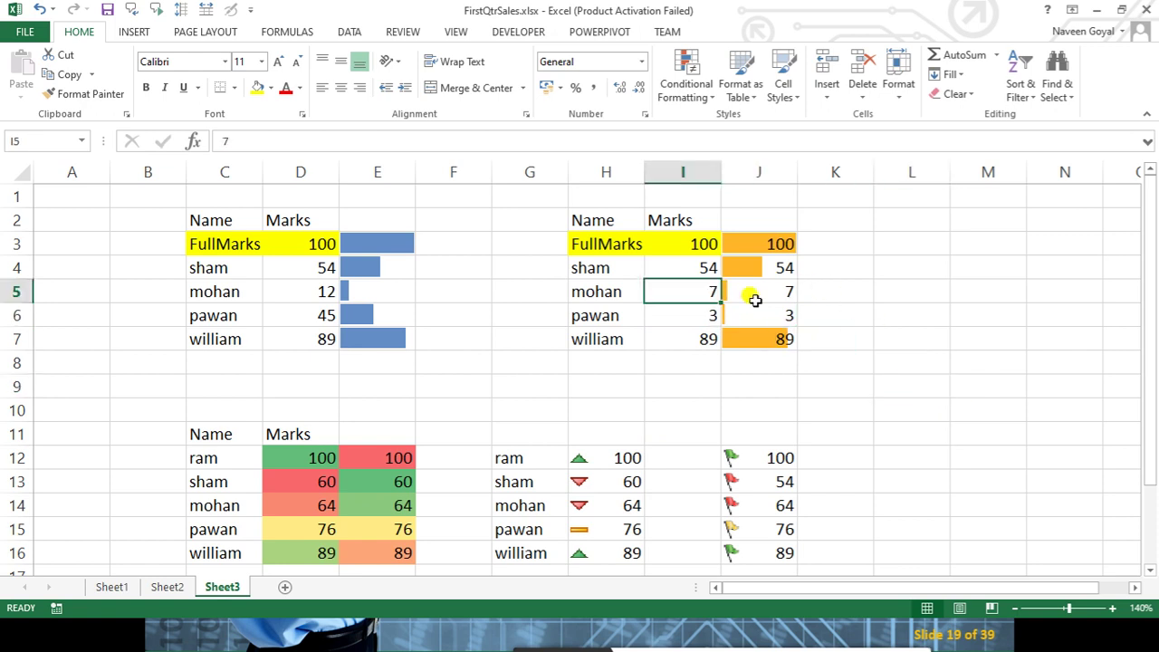
click(785, 289)
click(840, 316)
scroll(803, 395, down, 2)
scroll(797, 385, up, 2)
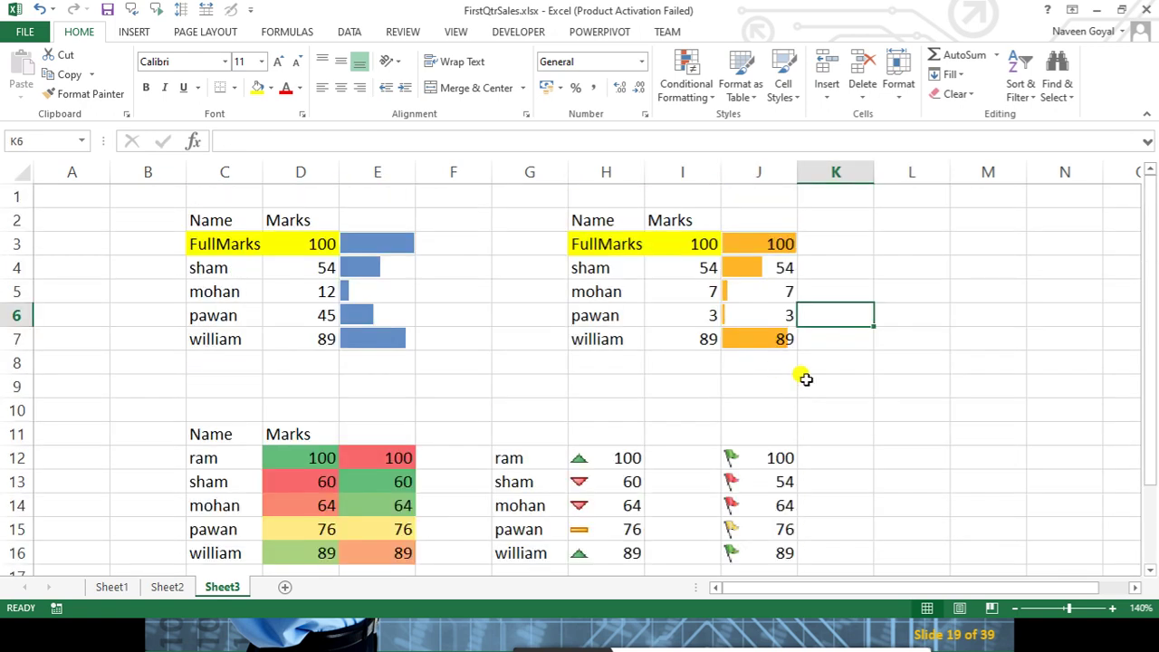
click(823, 381)
click(878, 366)
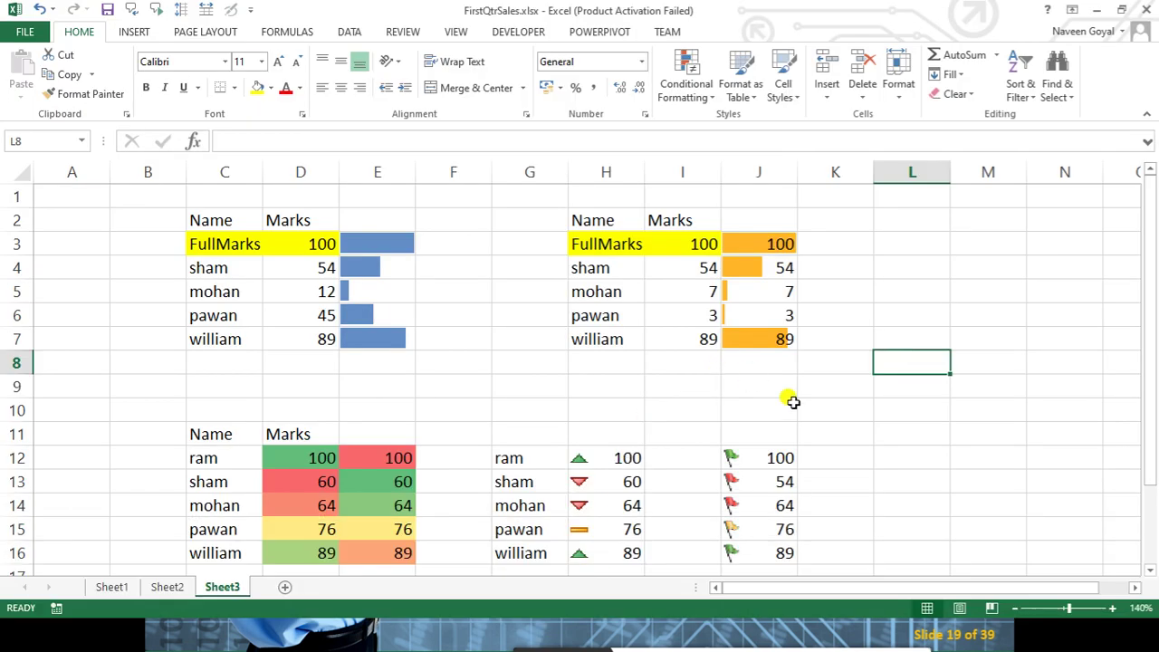
Return to the slideshow and advance to slide 20, Arranging Data
click(806, 411)
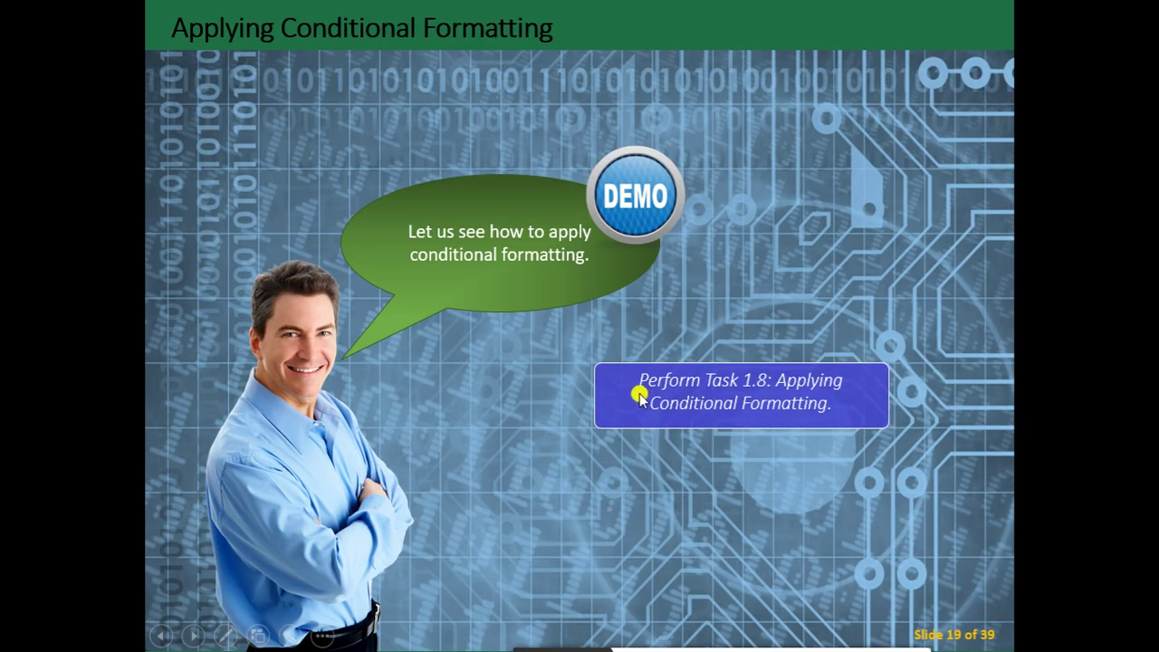
key(Right)
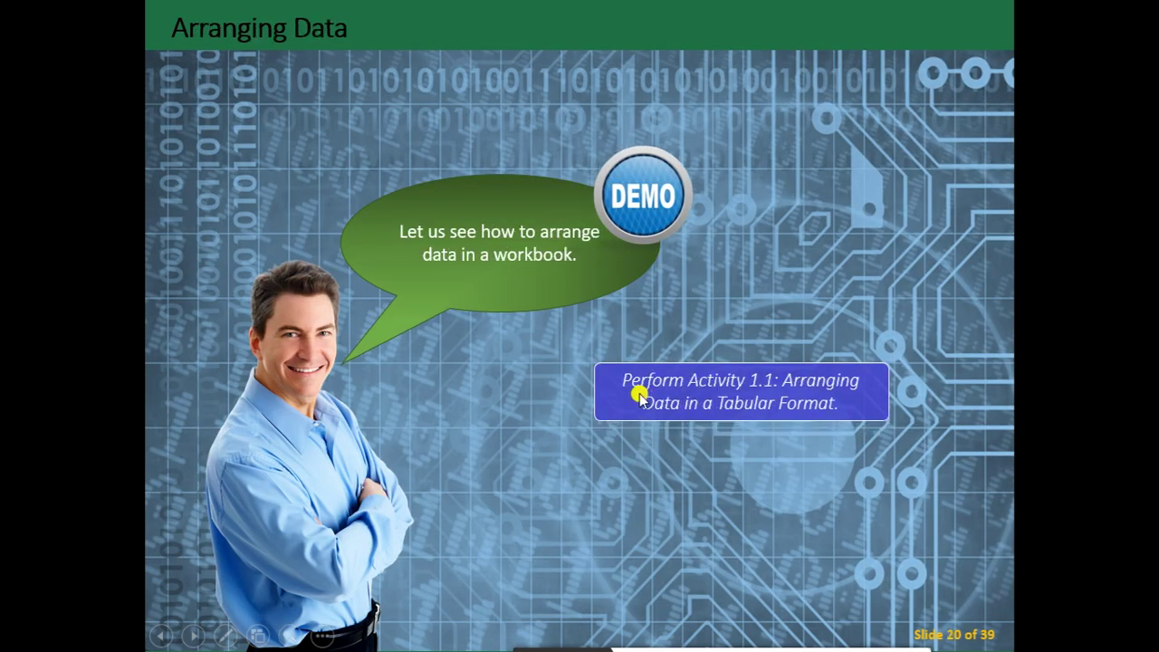
Leave the slideshow for the desktop and bring up the open Excel workbooks
key(Right)
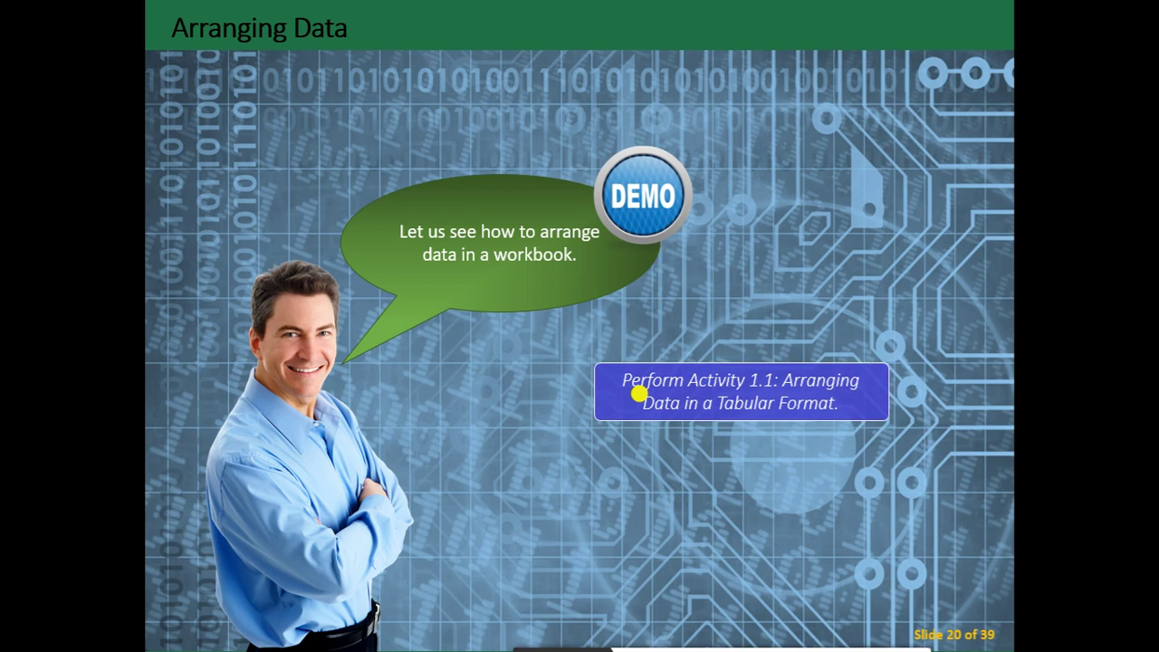
key(super+d)
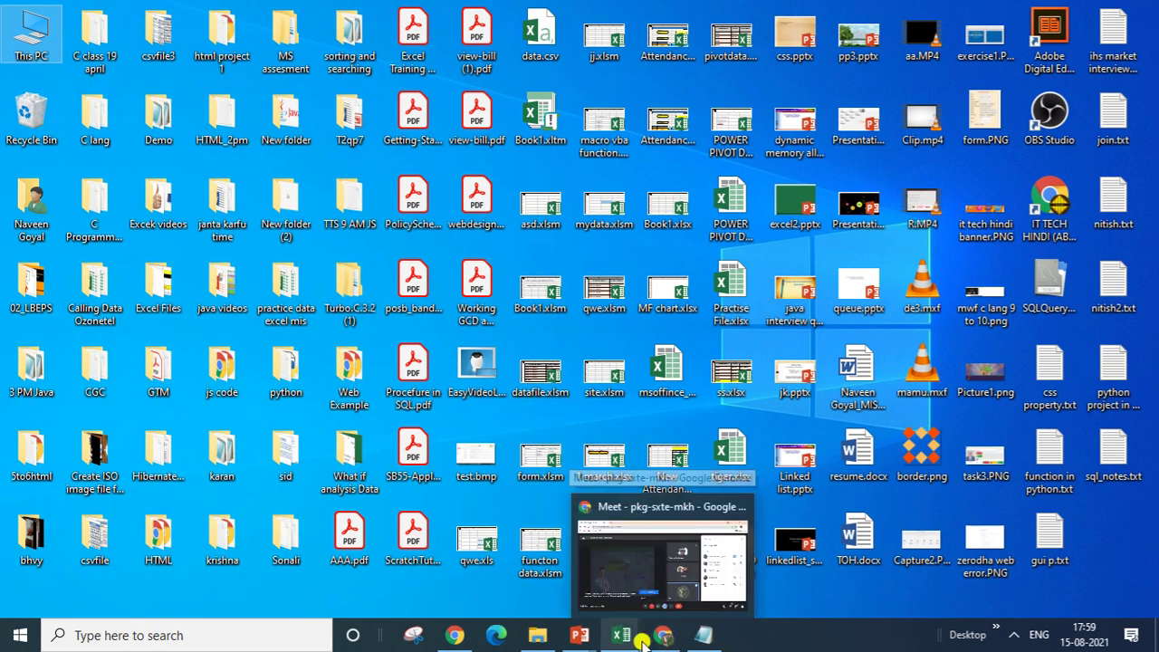
click(622, 635)
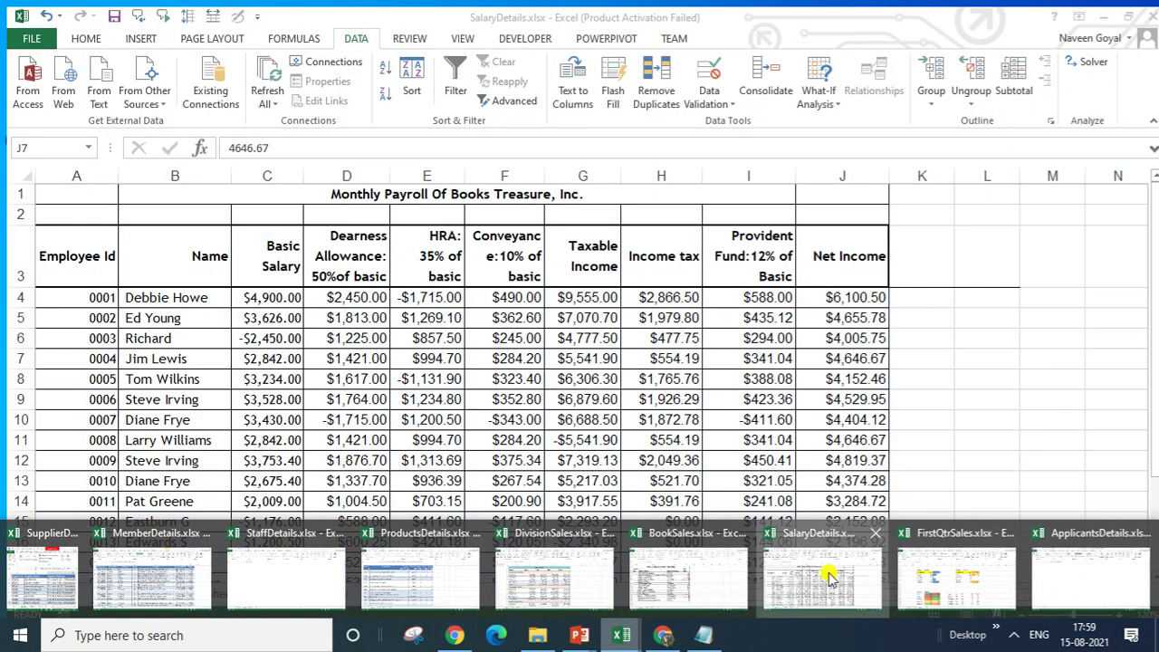
Copy the member data A1:E14 from MemberDetails into a new Sheet3
click(829, 576)
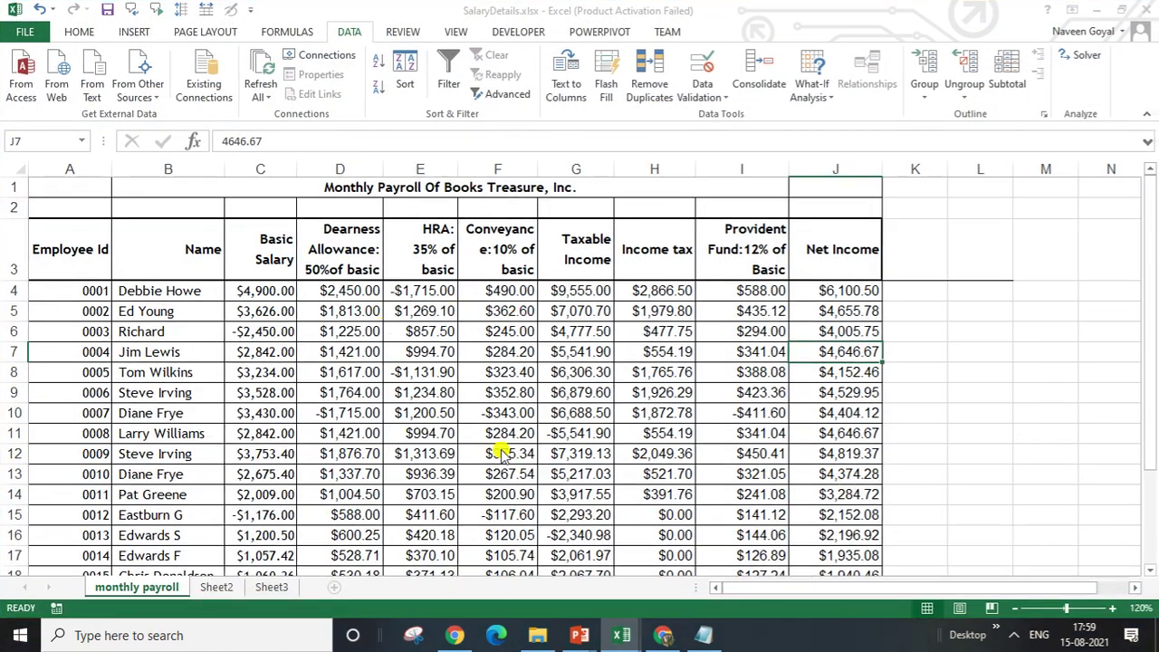
mouse_move(152, 577)
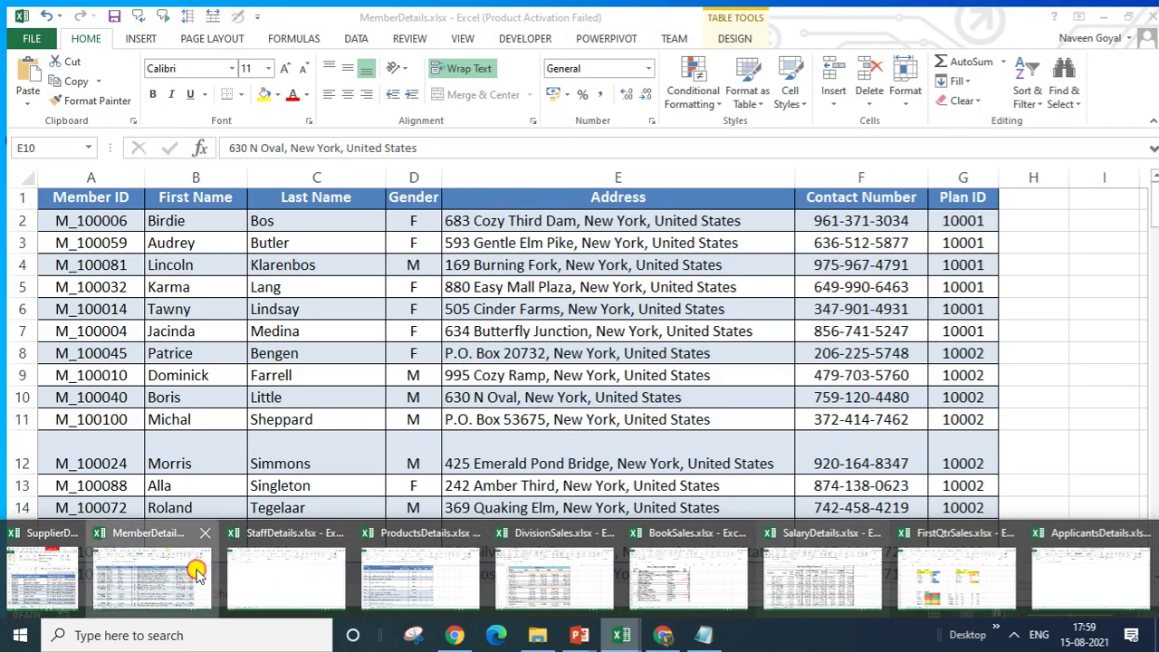
click(197, 573)
click(354, 428)
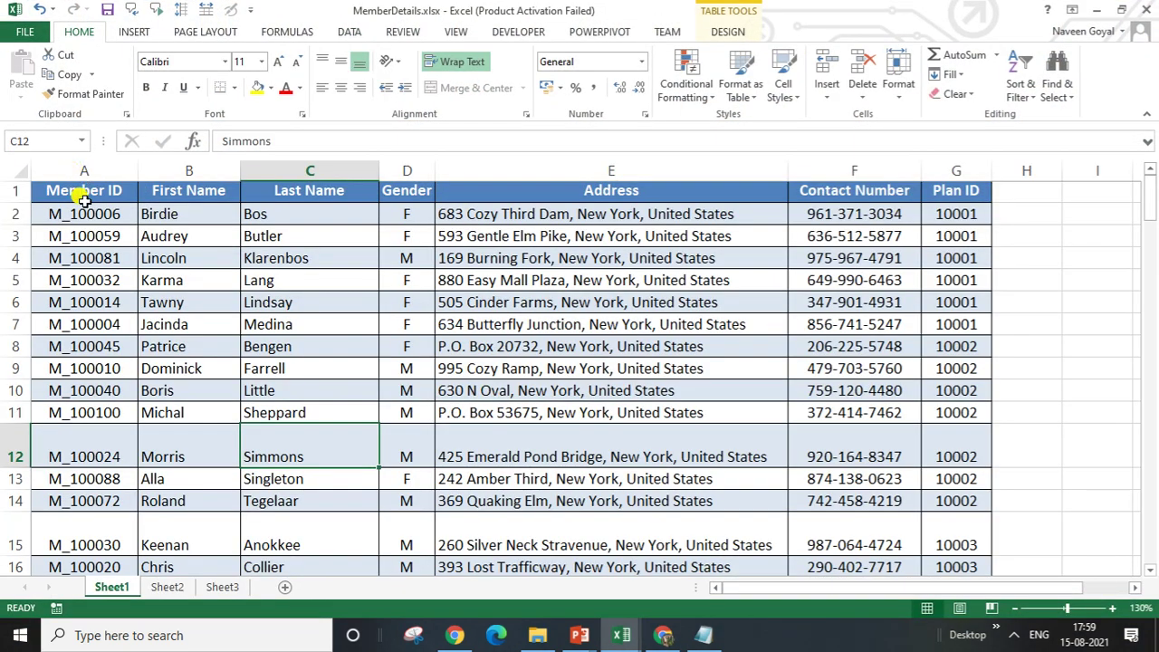
drag(86, 190, 568, 500)
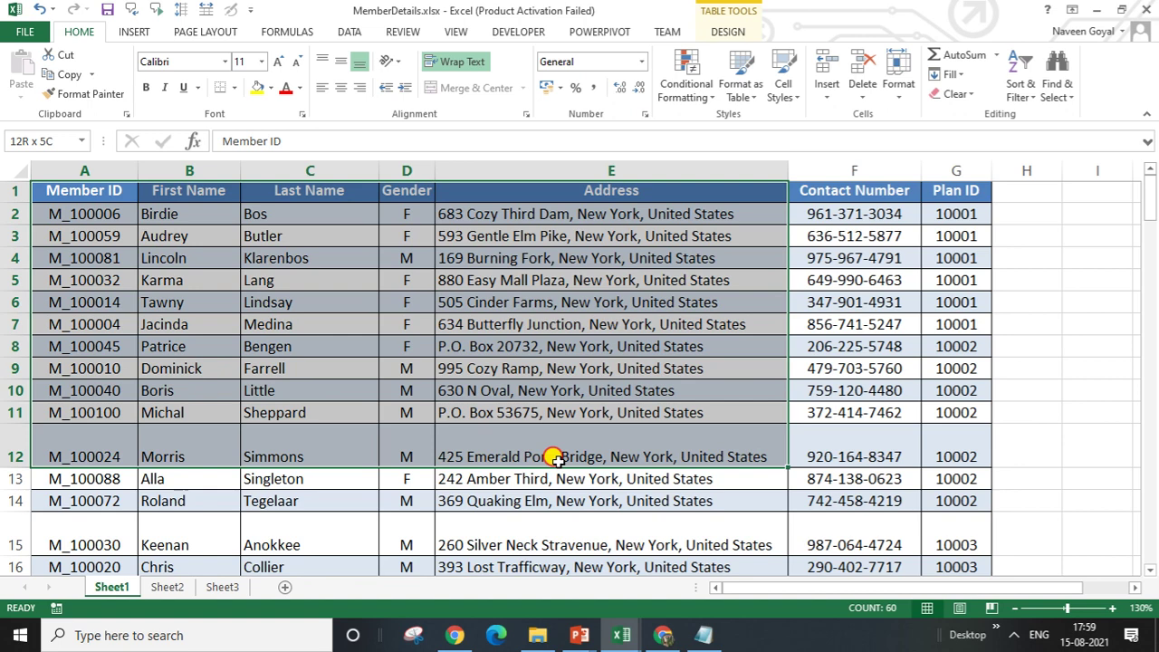
key(ctrl+c)
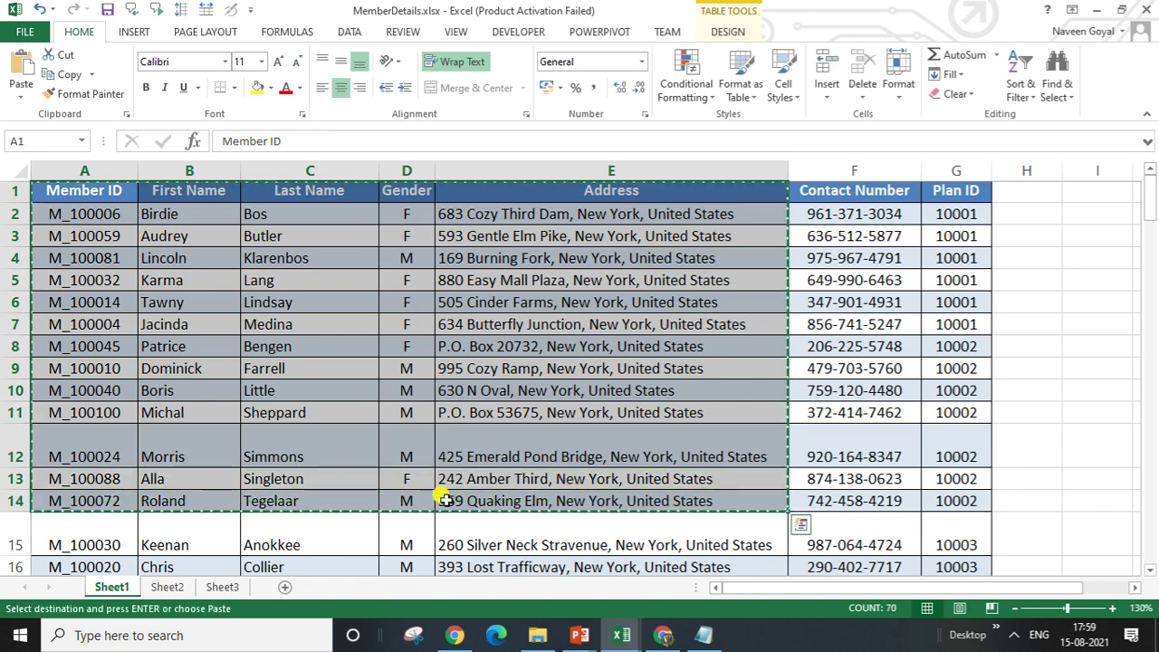
click(285, 588)
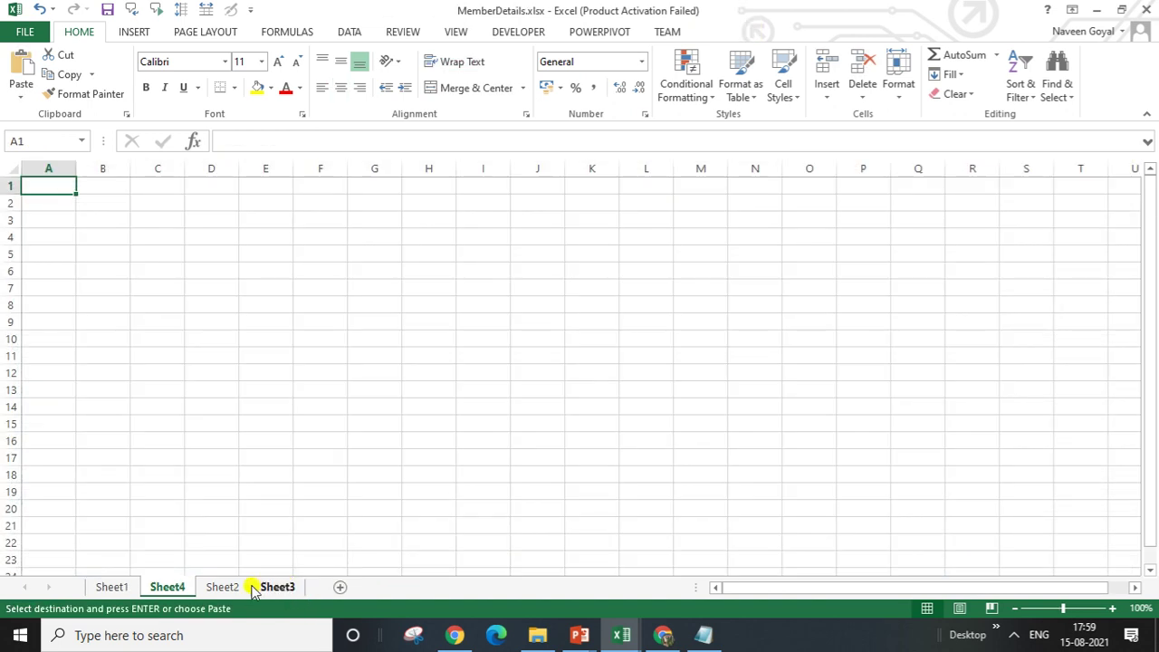
click(255, 588)
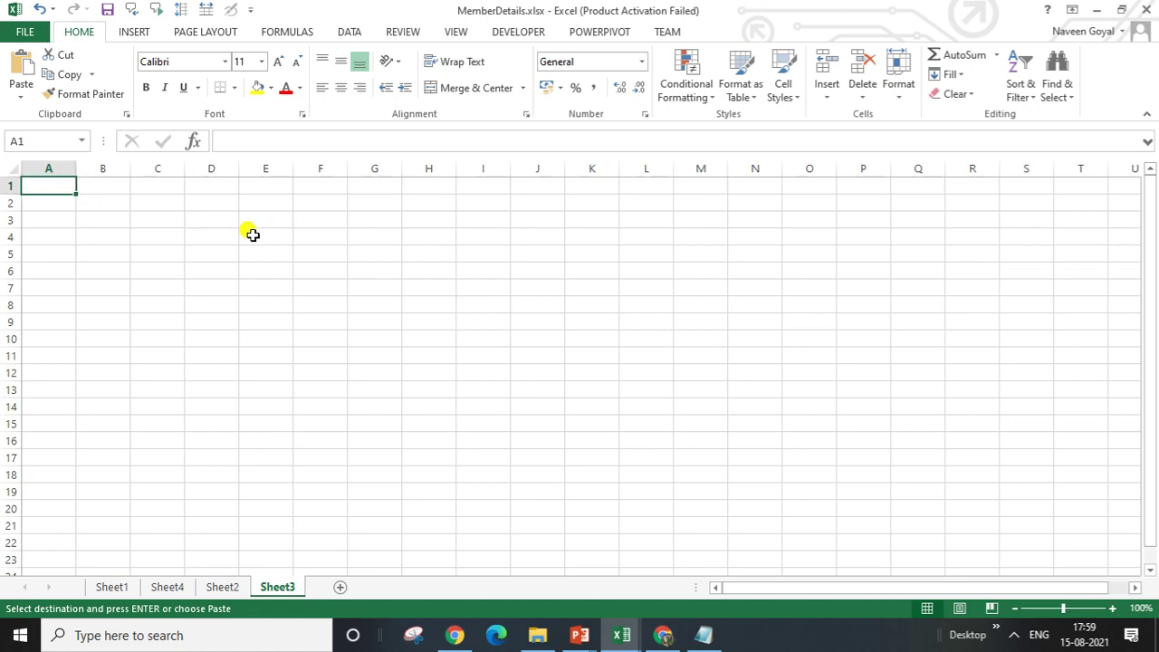
key(ctrl+v)
Shorten the pasted rows and widen columns A–E, giving Address extra width
click(692, 372)
mouse_move(10, 195)
mouse_down()
mouse_move(2, 638)
mouse_move(9, 299)
mouse_up()
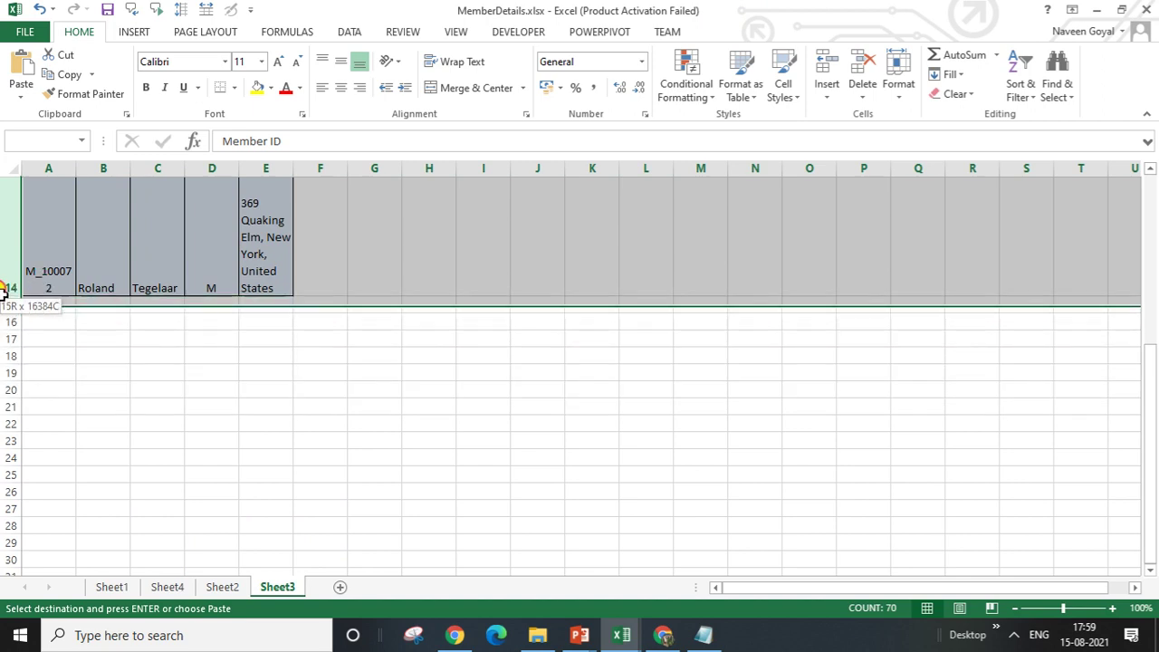
mouse_move(9, 296)
mouse_down()
mouse_move(20, 187)
mouse_move(9, 209)
mouse_up()
scroll(189, 366, up, 2)
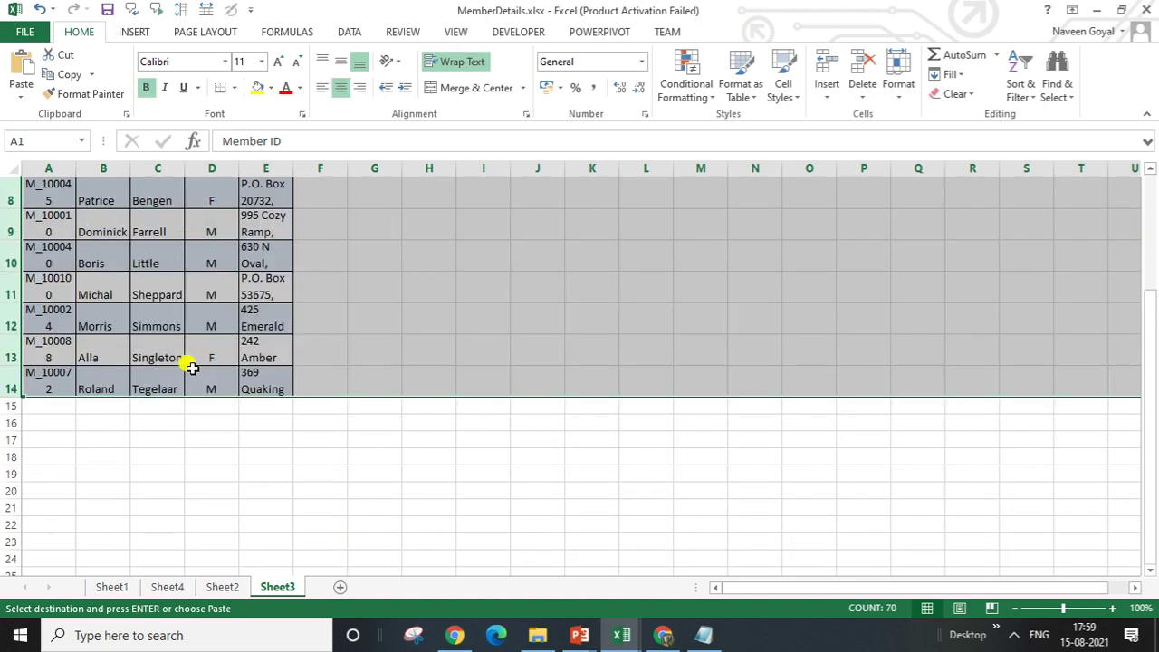
scroll(85, 388, up, 1)
scroll(421, 381, up, 1)
drag(38, 169, 363, 170)
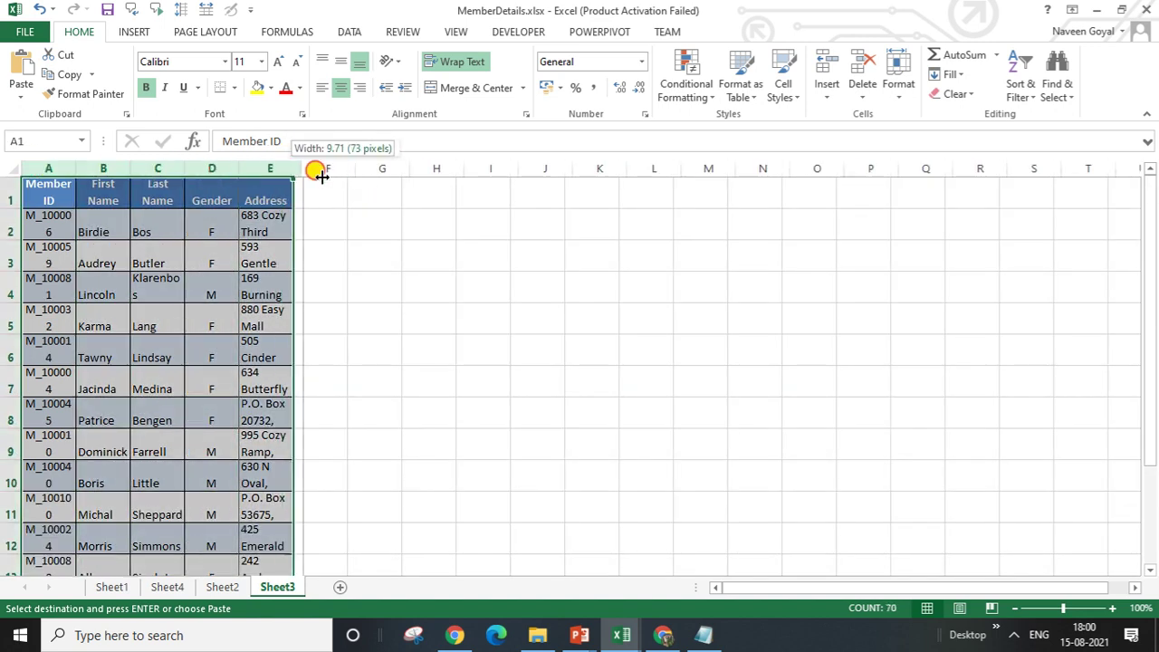
click(723, 318)
scroll(779, 353, down, 1)
scroll(724, 290, up, 1)
drag(643, 170, 682, 170)
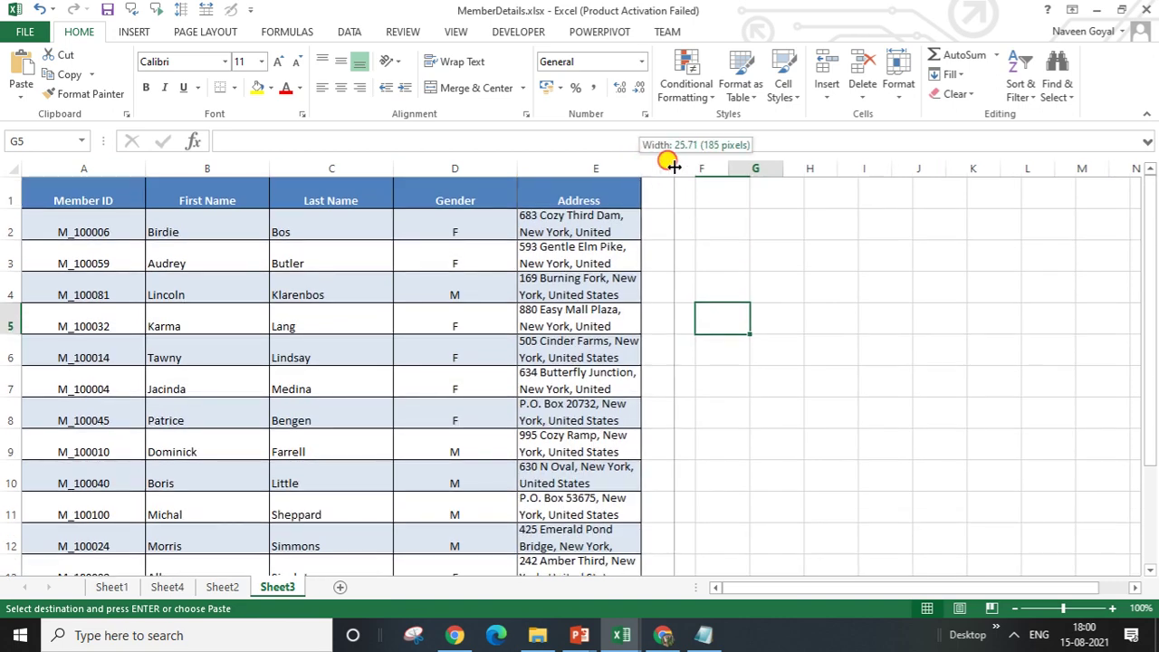
Select the full data range A1:E14 and bring up Create Table
click(507, 263)
click(344, 380)
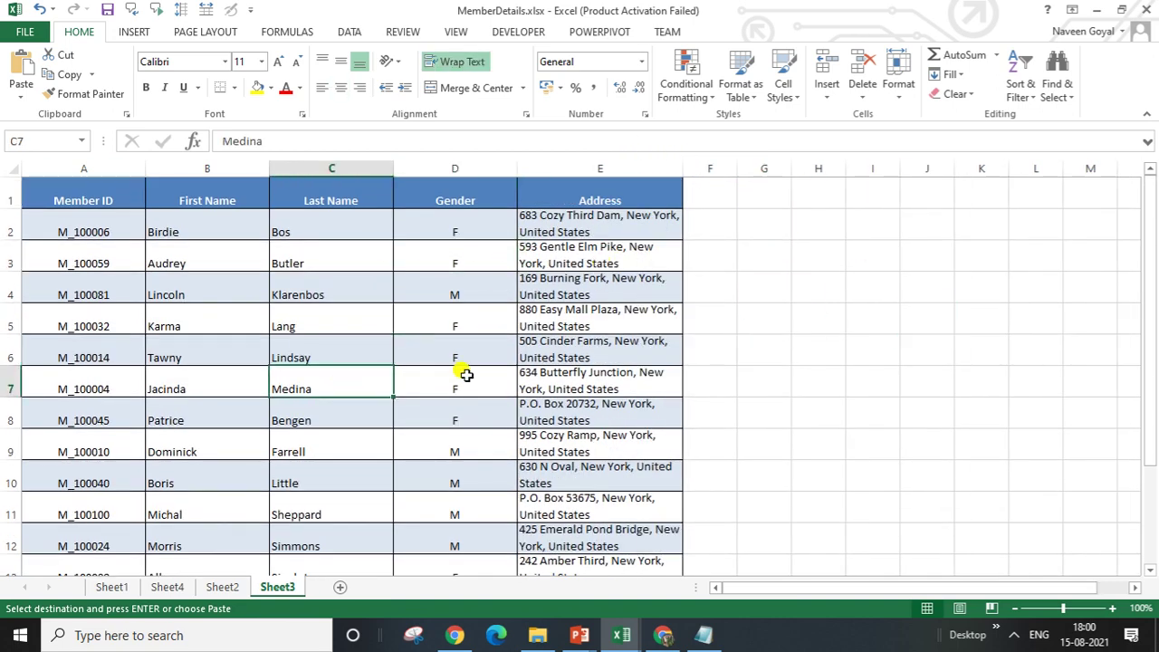
scroll(293, 383, down, 5)
scroll(293, 378, up, 4)
scroll(398, 235, up, 1)
drag(342, 358, 341, 331)
click(373, 322)
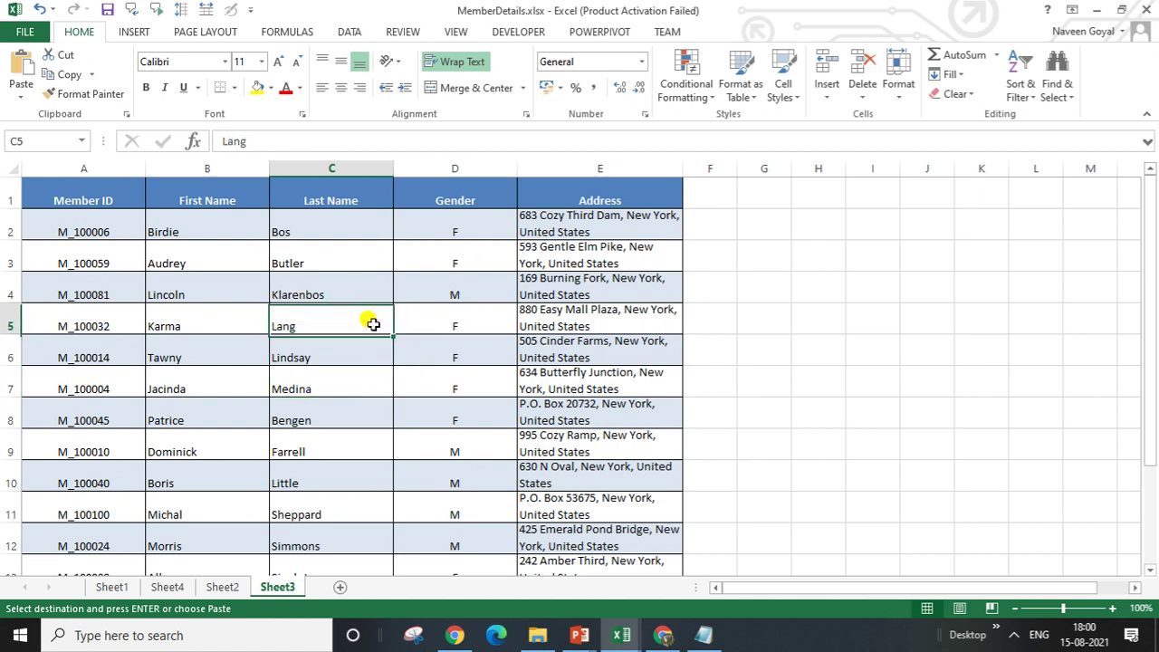
key(ctrl+a)
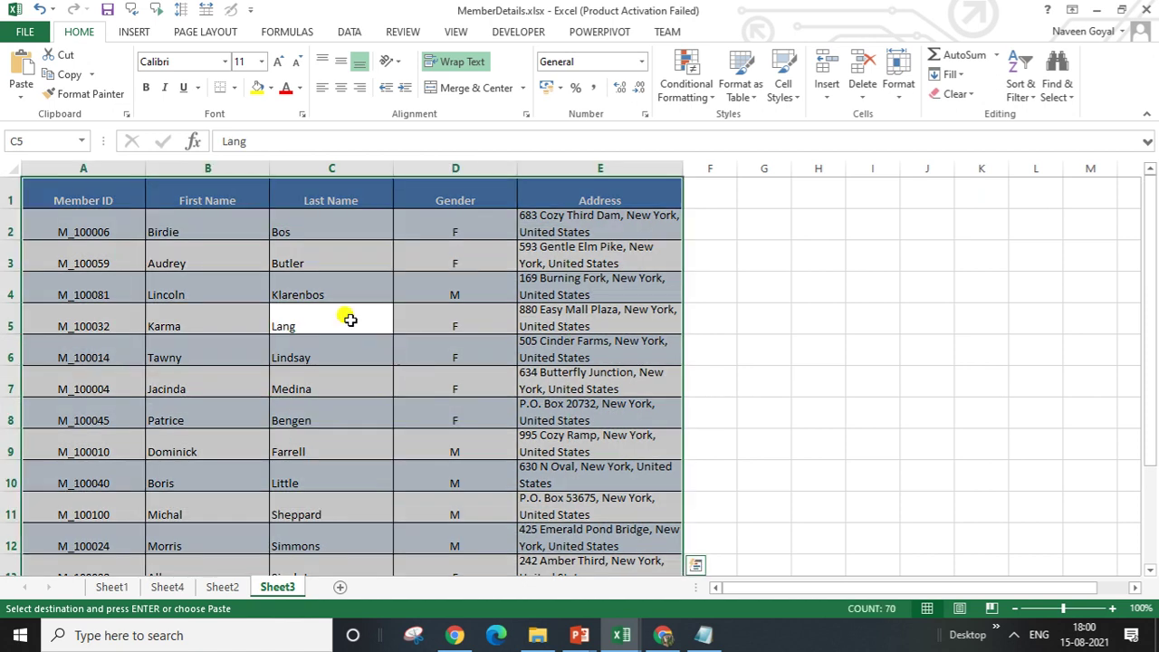
key(ctrl+t)
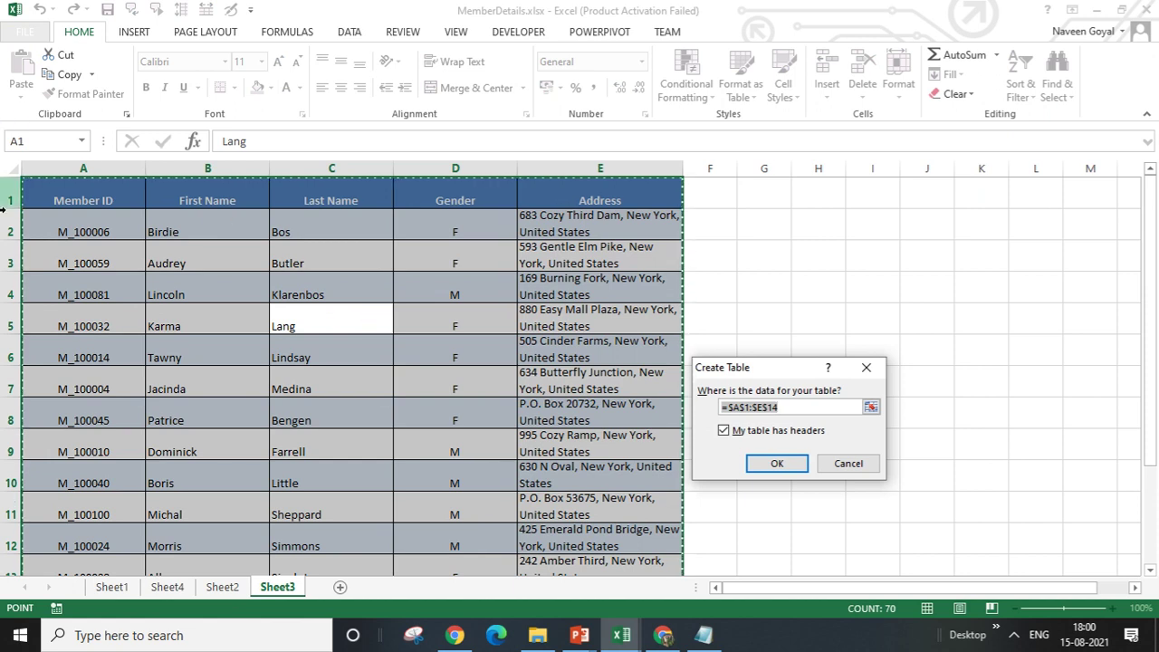
Create the table with headers included and hide its header filter buttons
click(725, 432)
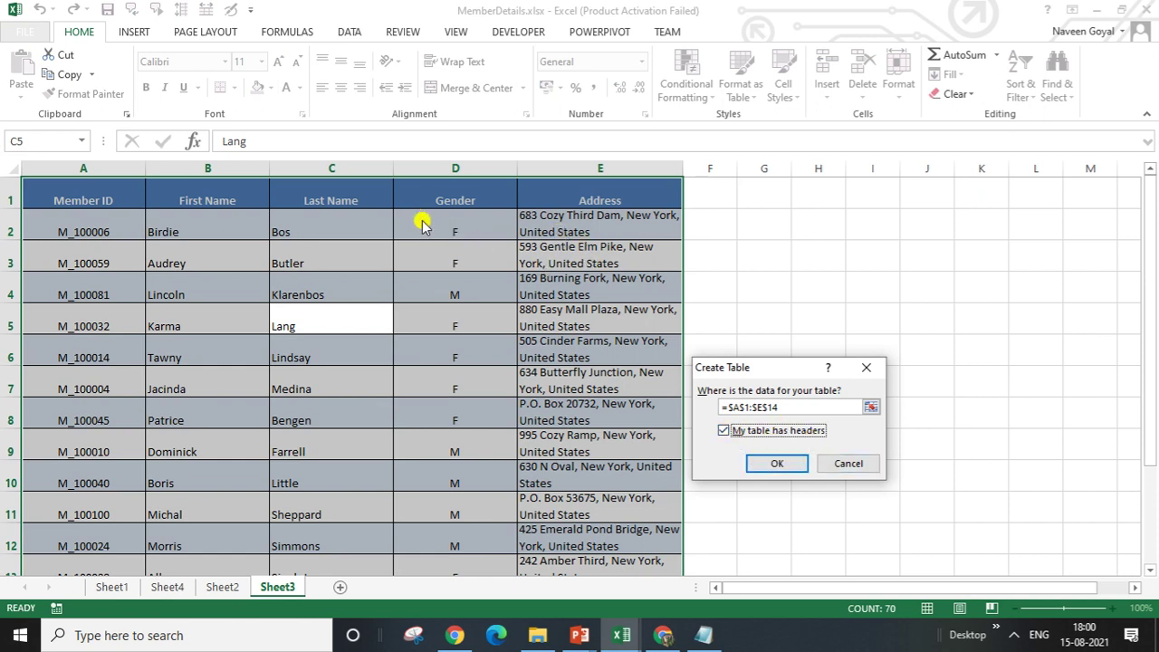
click(769, 463)
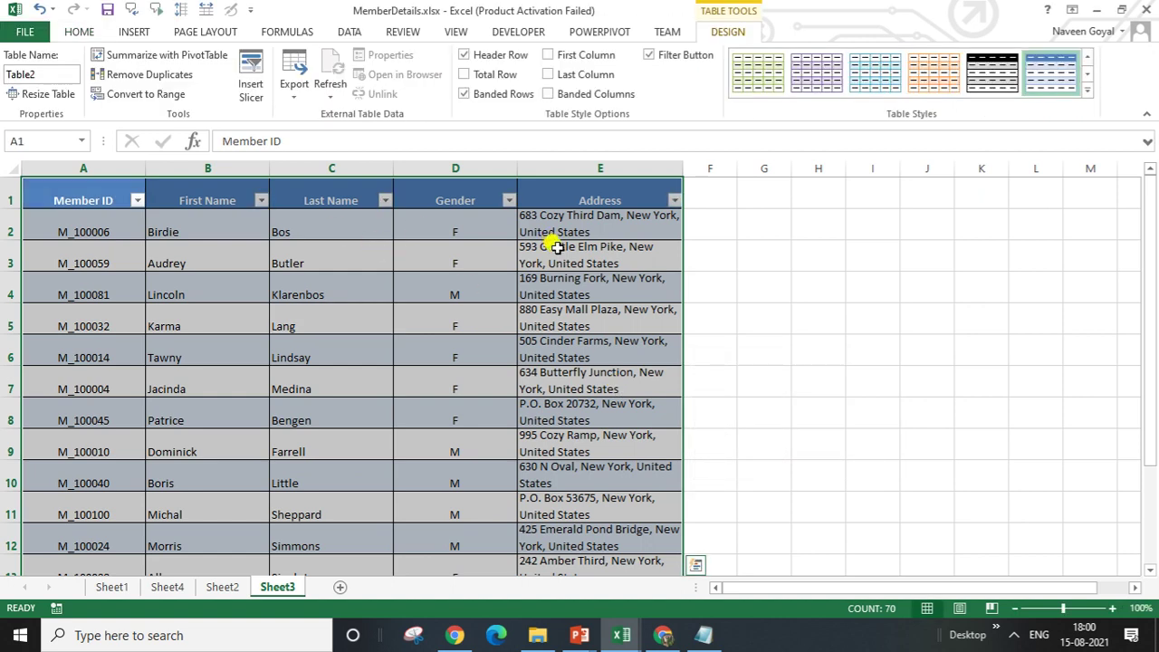
click(557, 314)
click(446, 279)
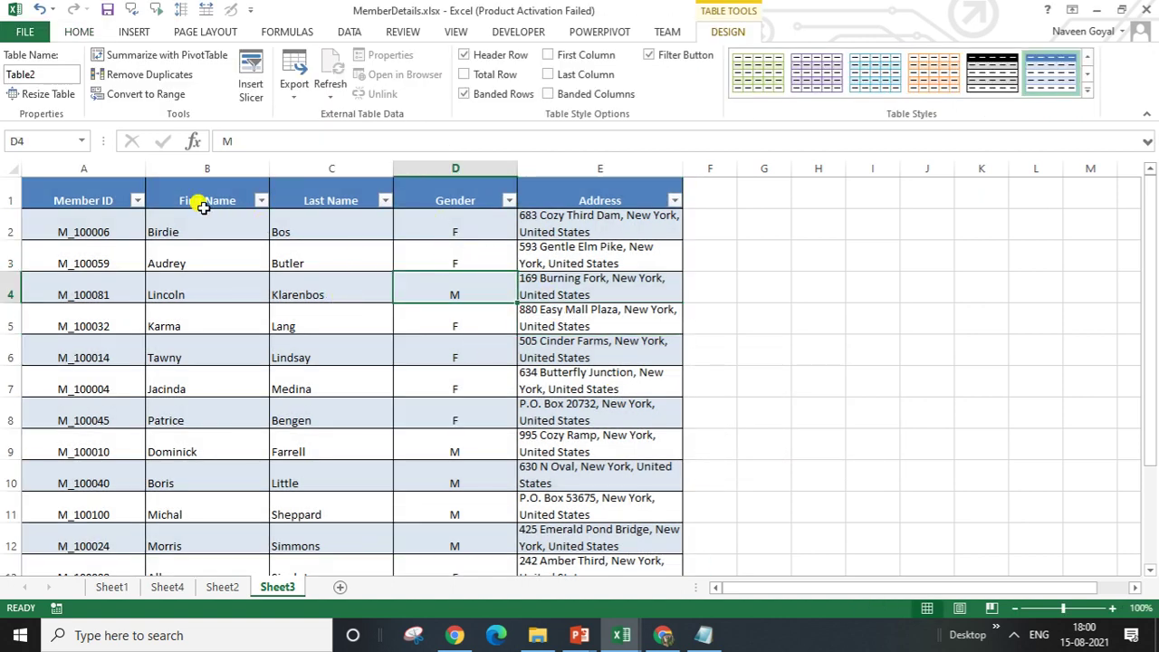
click(386, 317)
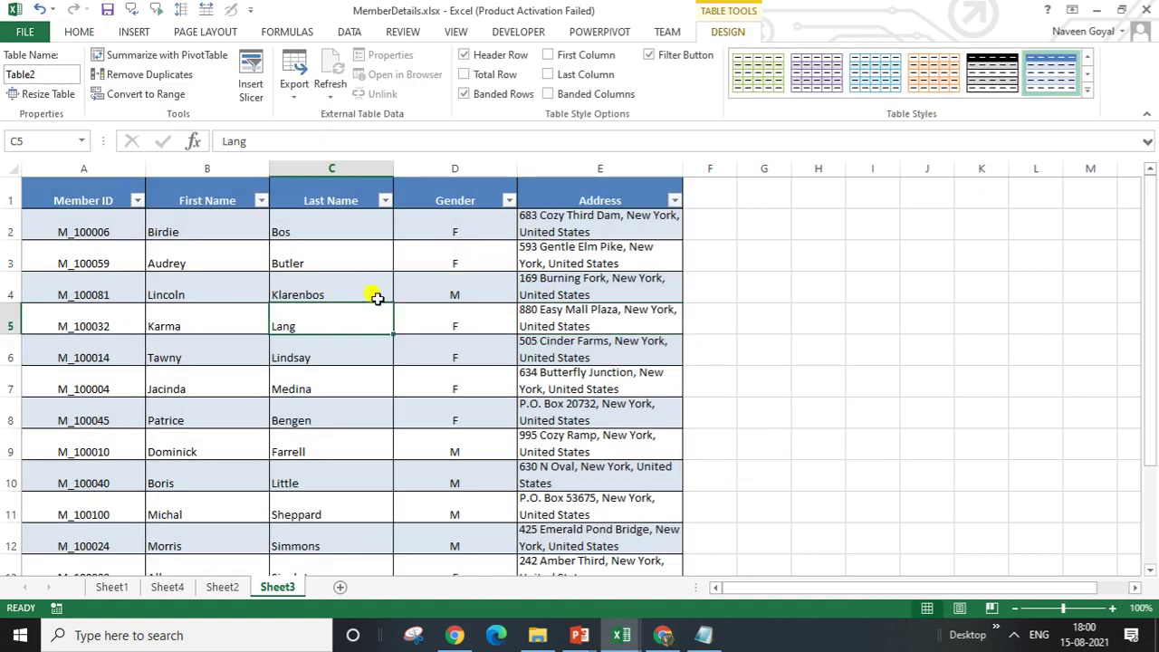
key(ctrl+shift+l)
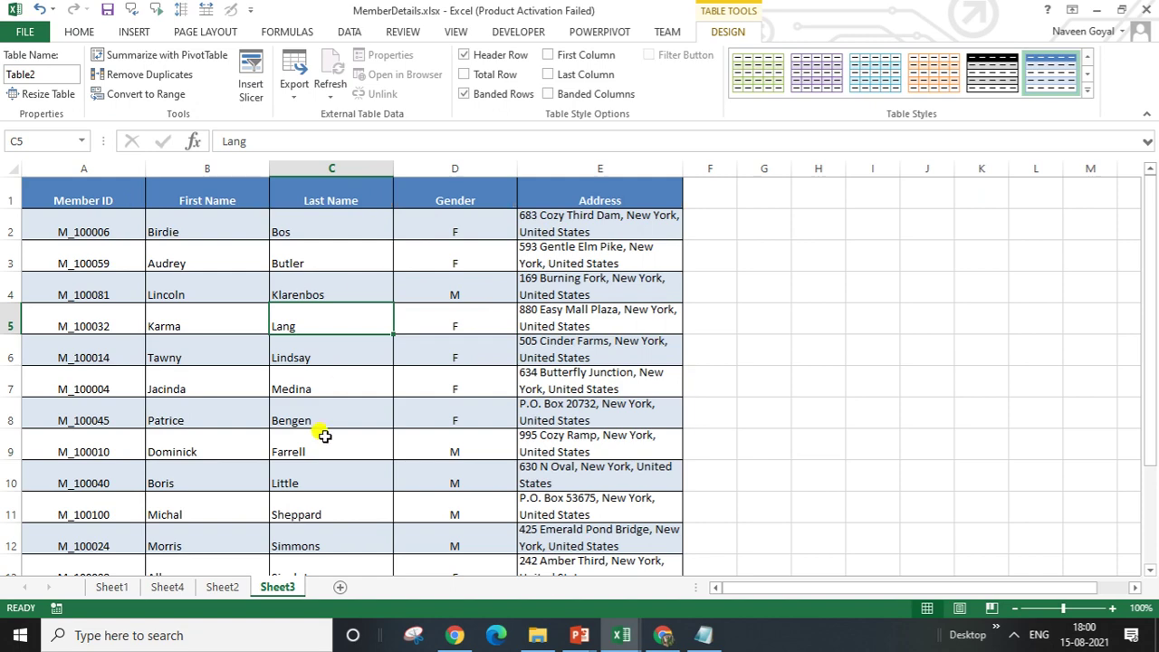
Select cells in the new table and bring up Insert Slicers listing its five columns
click(479, 418)
scroll(515, 393, down, 4)
scroll(504, 389, up, 4)
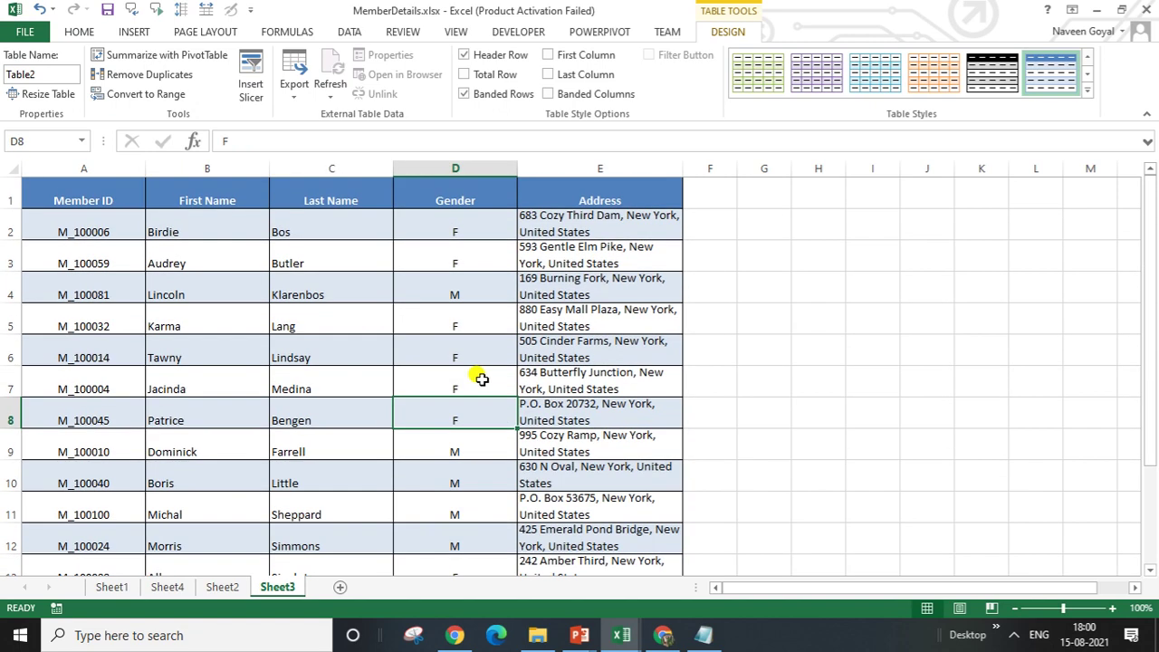
scroll(484, 369, down, 1)
scroll(466, 352, up, 1)
click(460, 325)
click(359, 390)
scroll(350, 388, down, 1)
scroll(335, 308, up, 1)
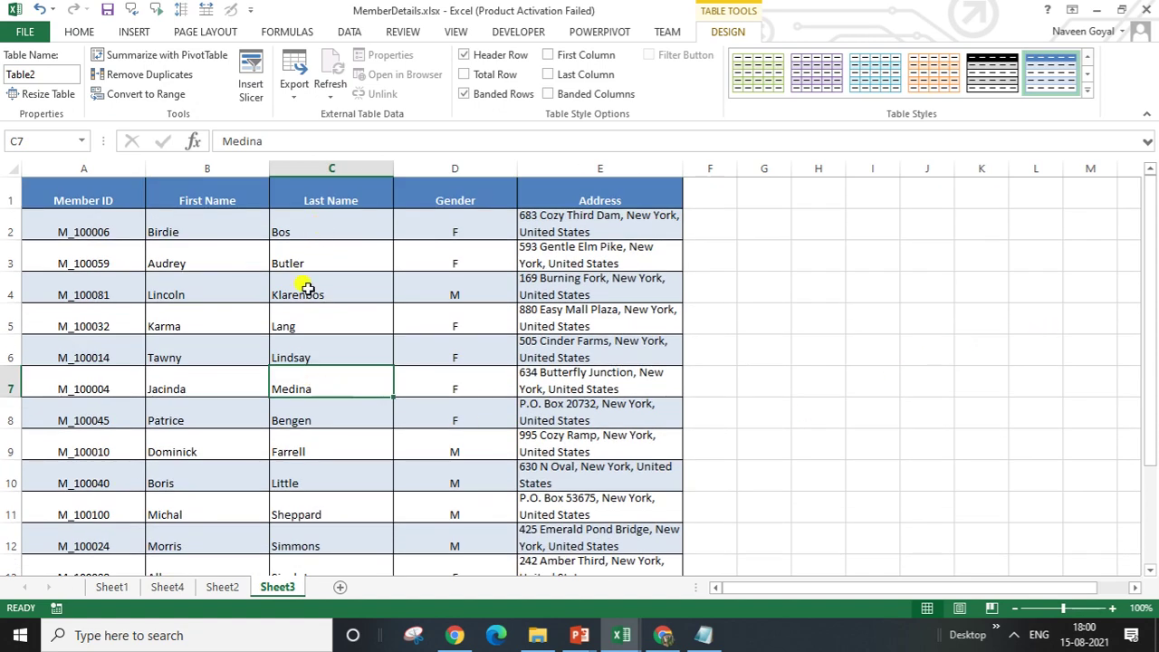
click(354, 165)
click(284, 313)
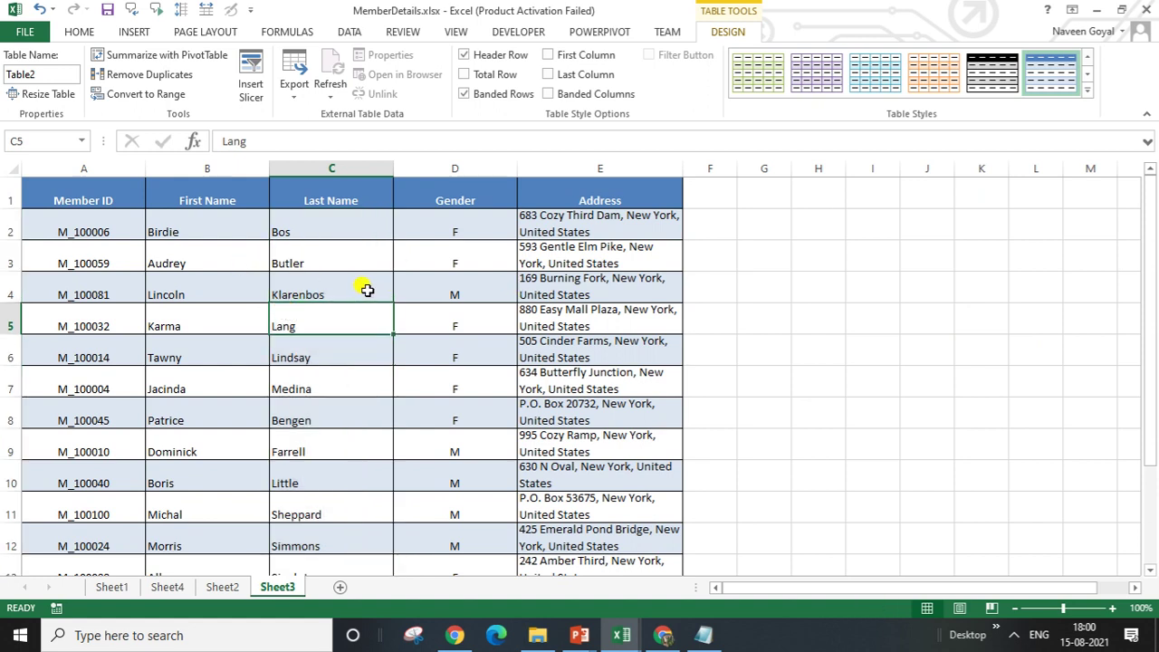
click(251, 82)
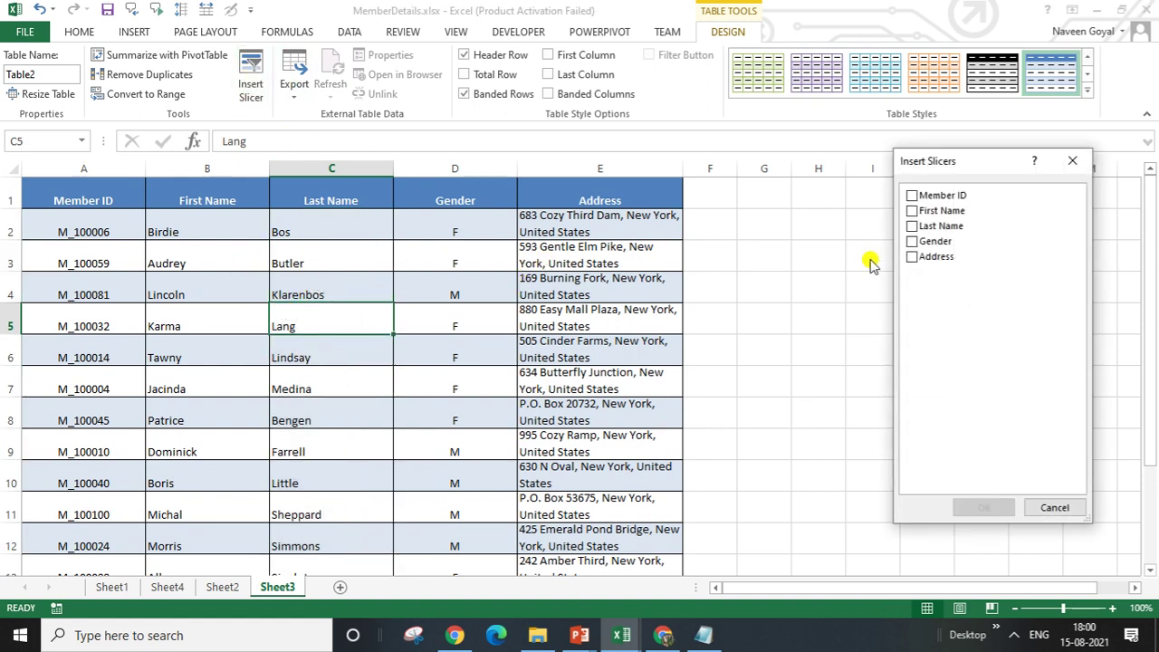
Insert a Last Name slicer and move it to the right of the table
click(912, 227)
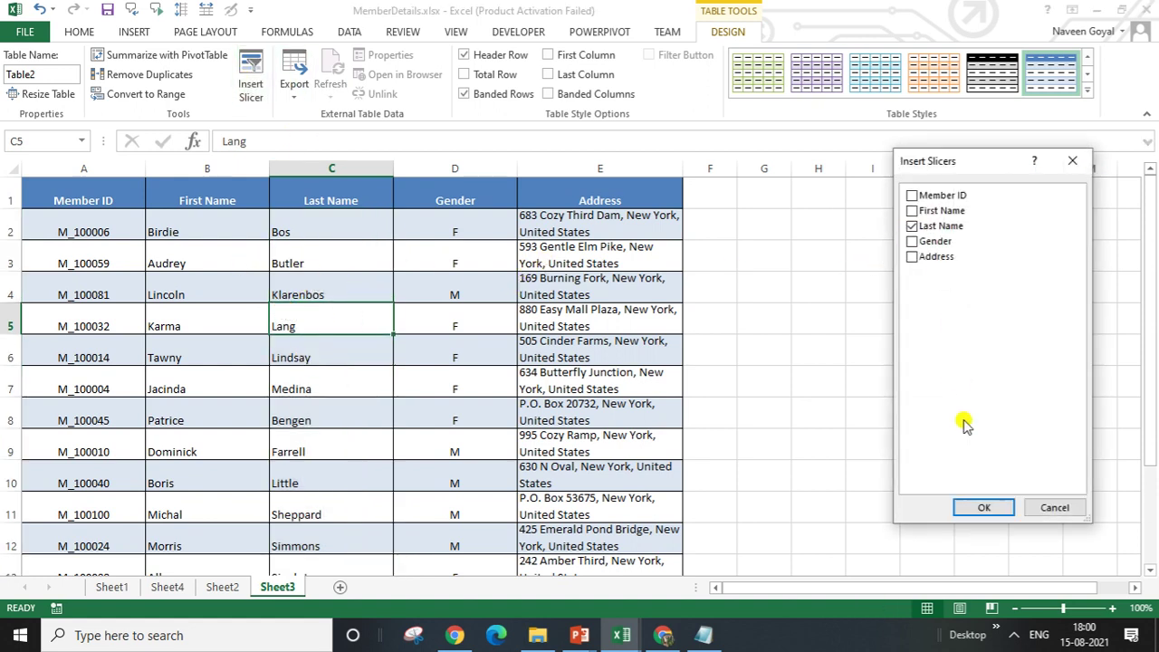
click(978, 509)
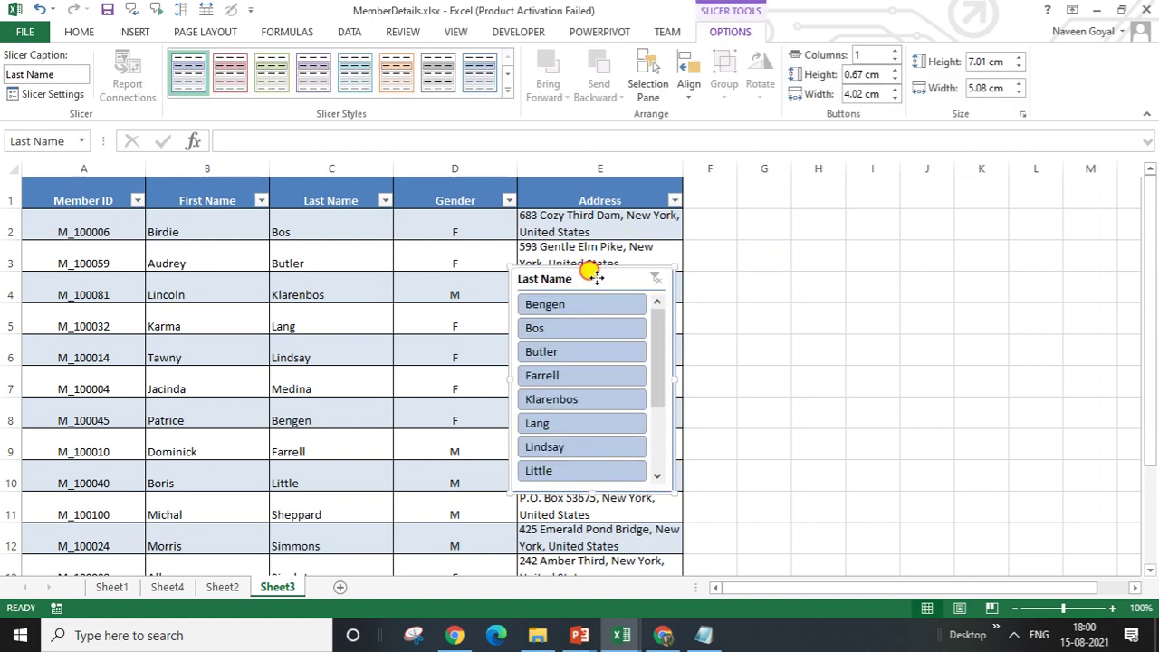
drag(598, 270, 1001, 257)
click(471, 234)
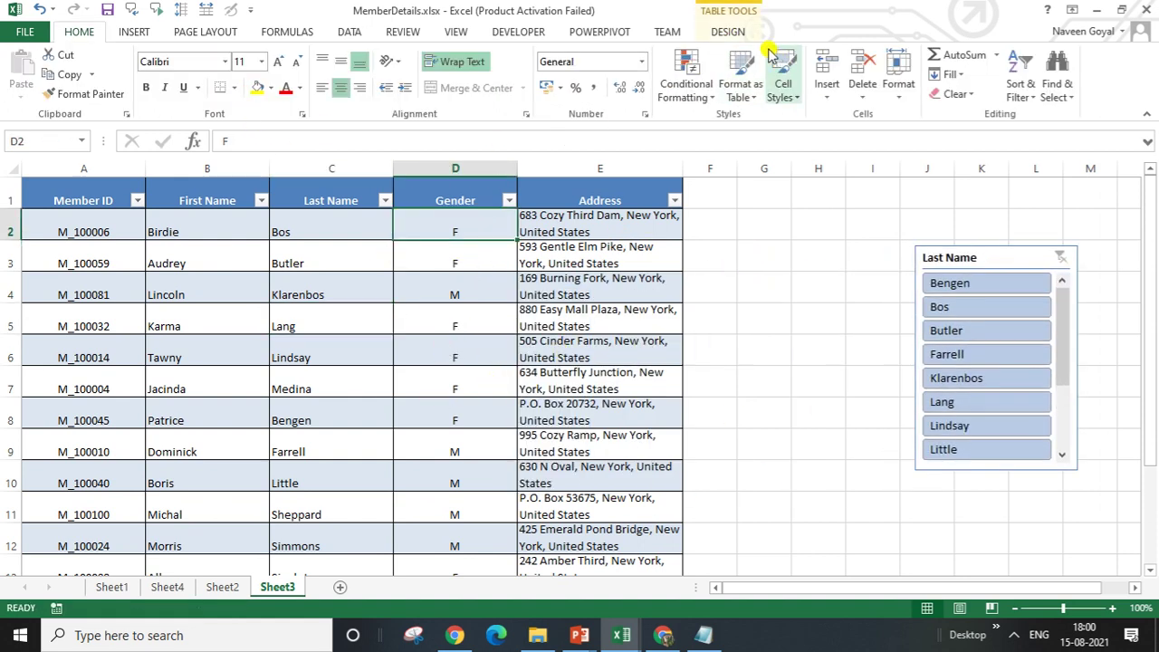
Add a Gender slicer beside the Last Name slicer and filter to one surname
click(733, 31)
click(246, 74)
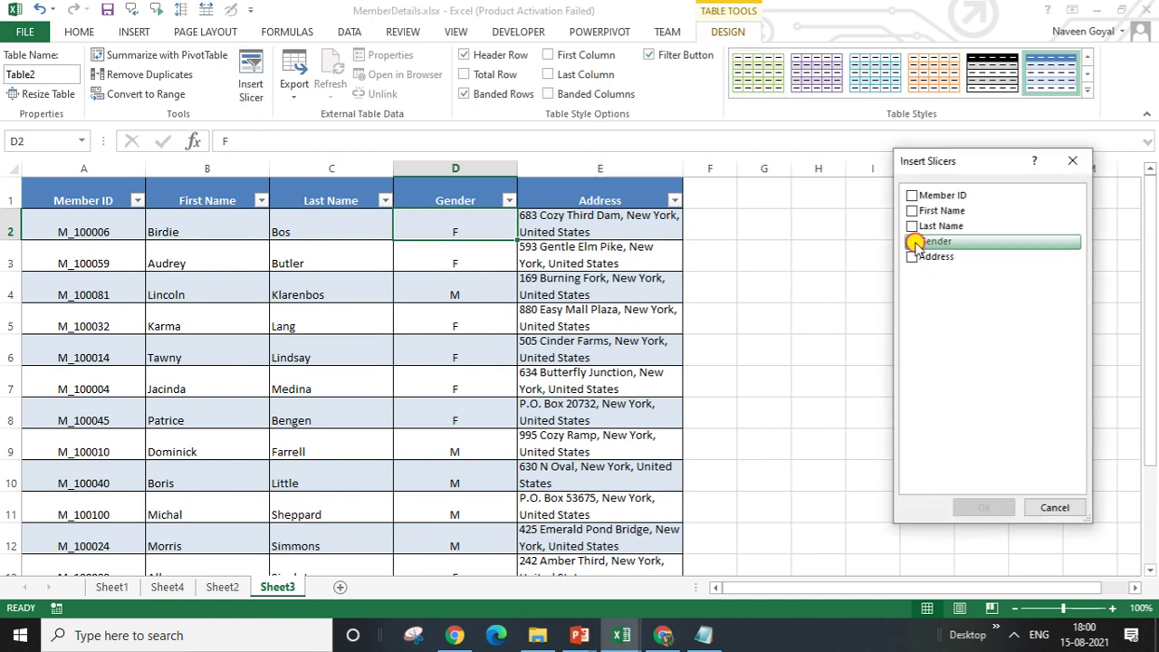
click(913, 242)
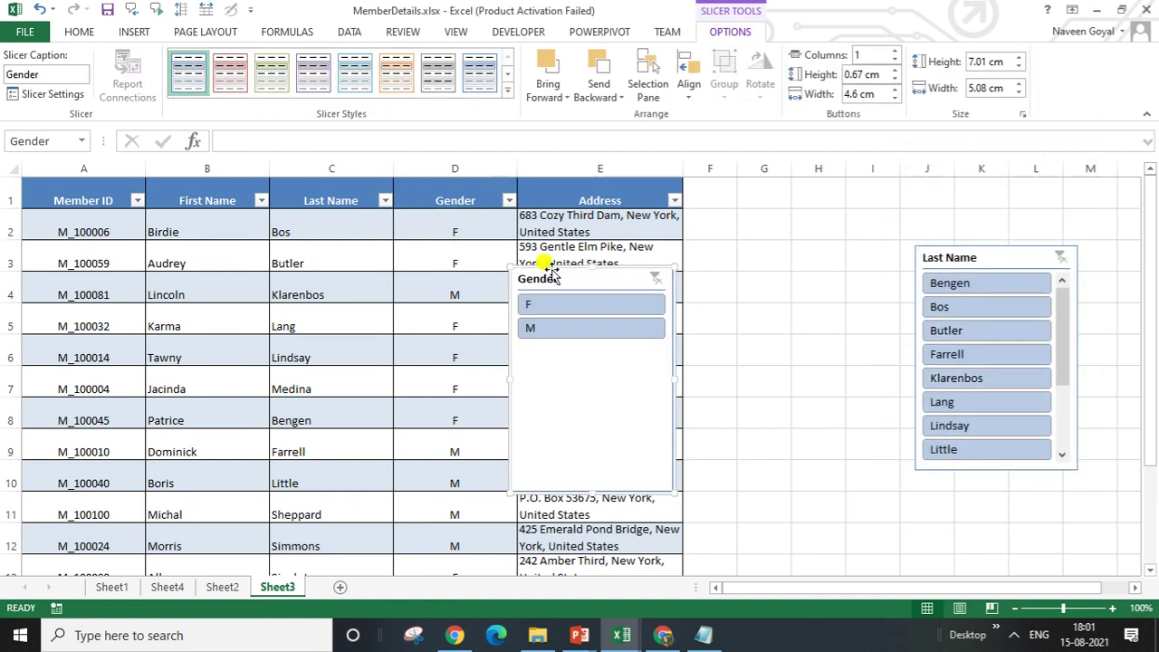
drag(564, 276, 809, 244)
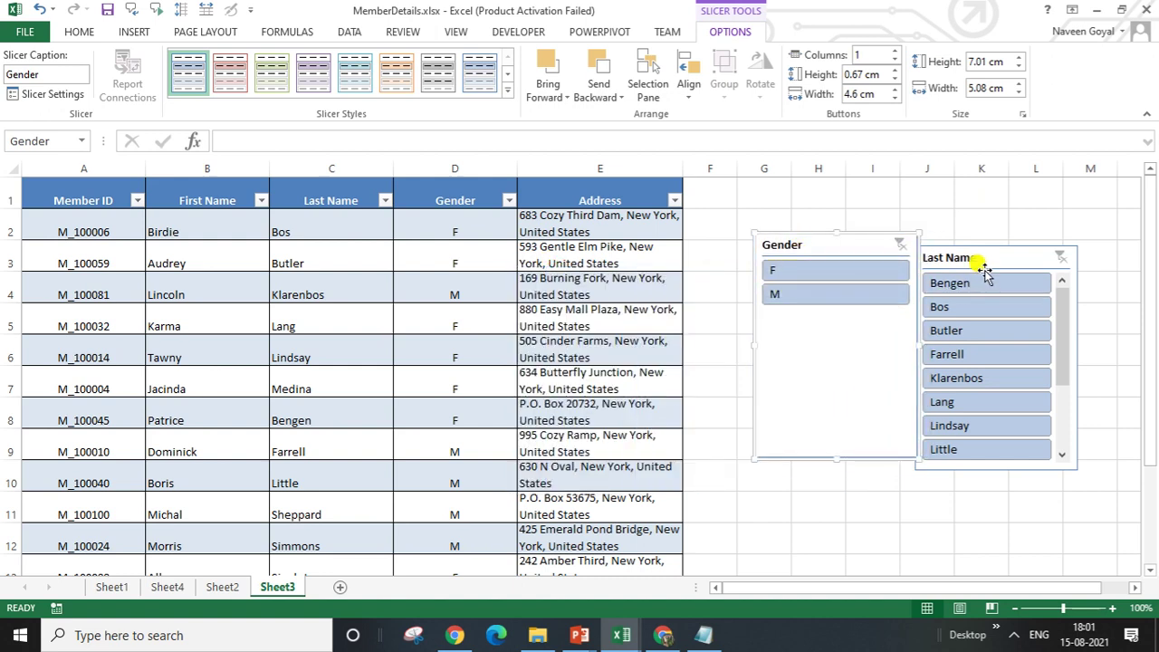
drag(983, 260, 1004, 240)
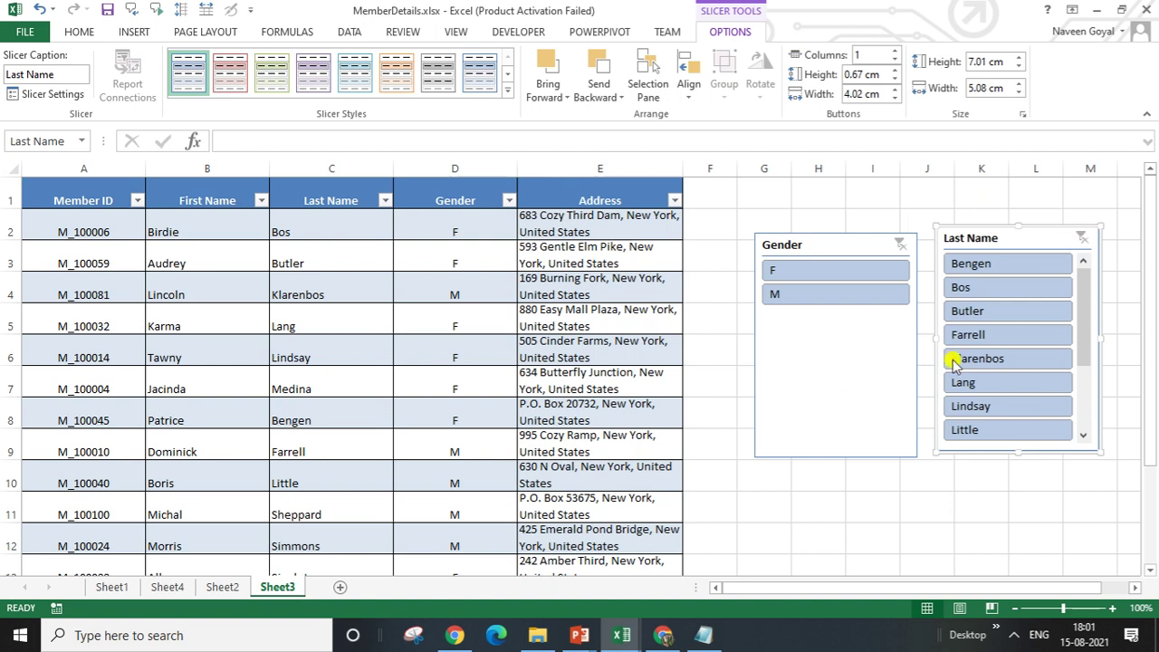
click(977, 289)
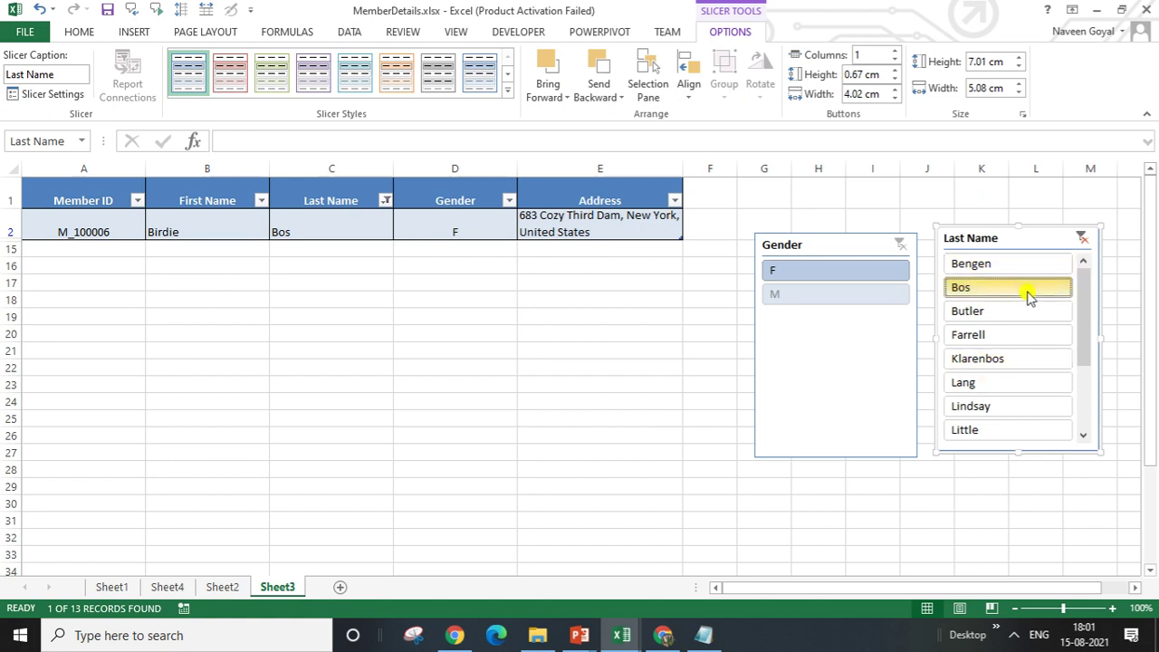
Filter the table to female, then male members, and clear both slicer filters
click(1083, 238)
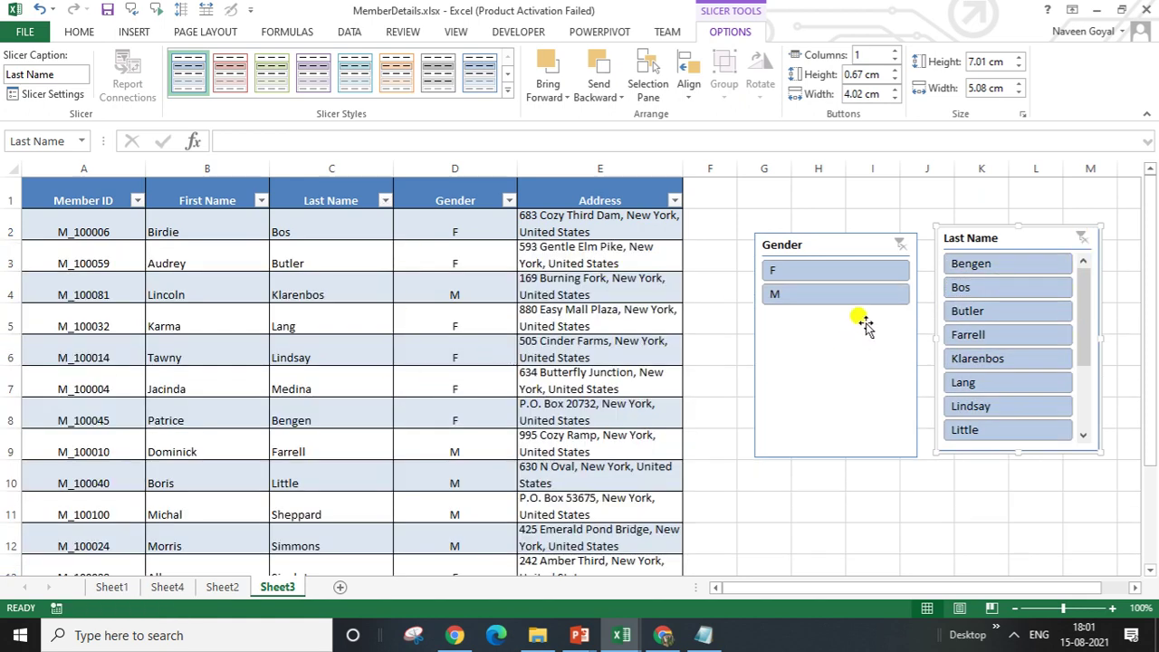
click(794, 271)
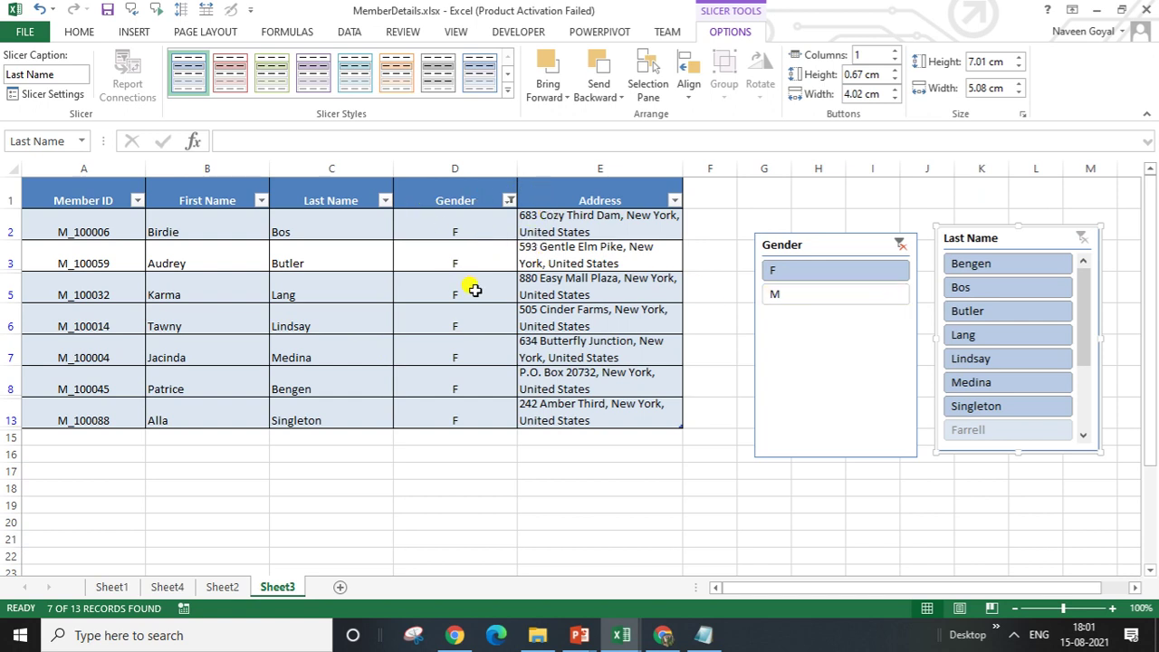
click(510, 200)
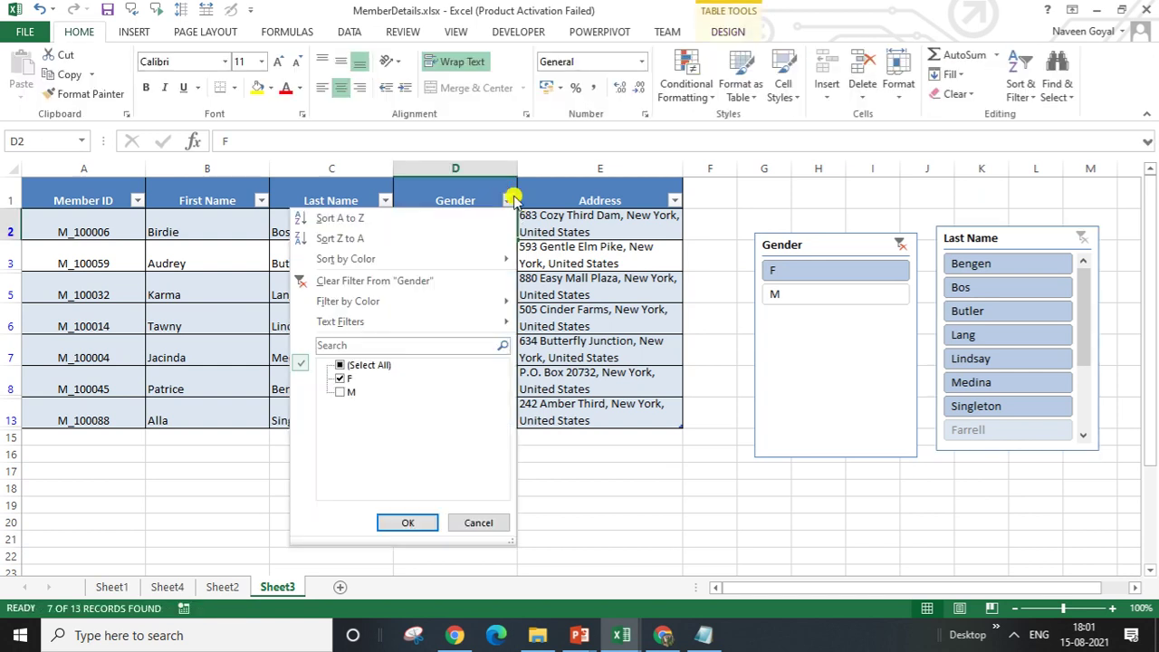
click(510, 200)
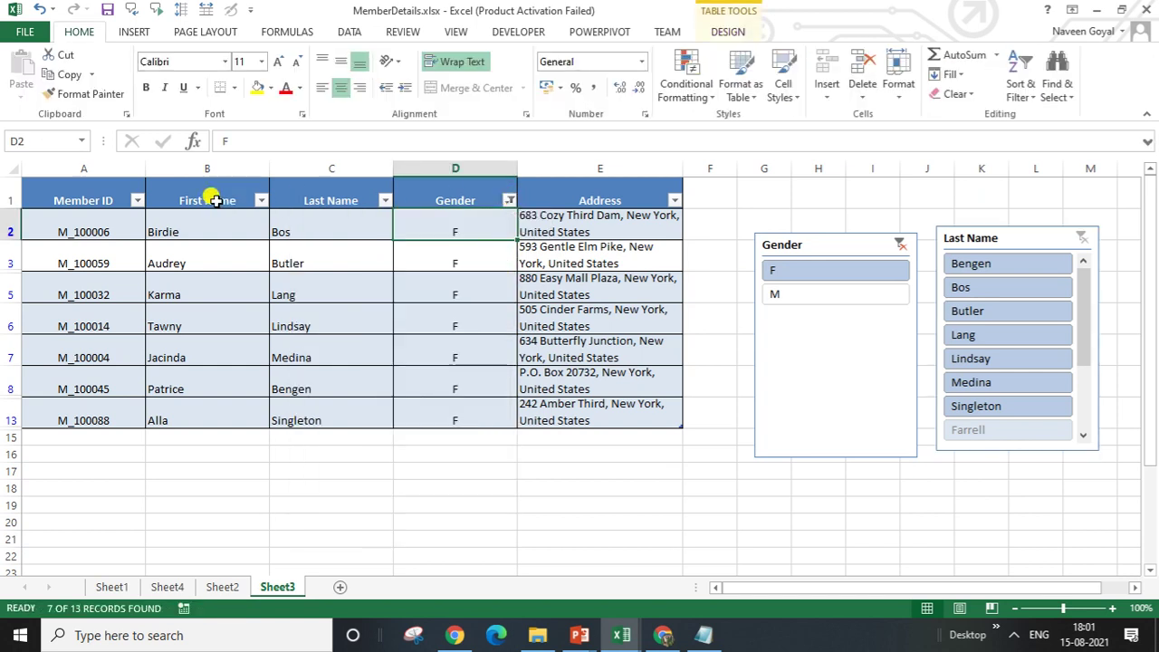
drag(862, 241, 854, 226)
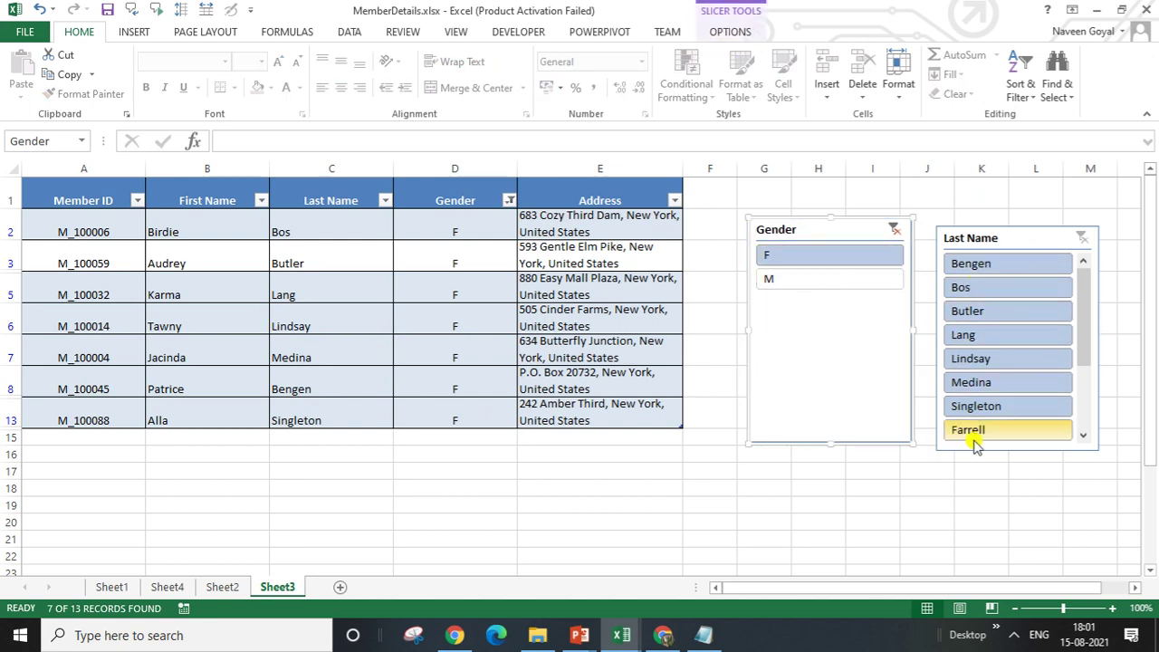
click(811, 288)
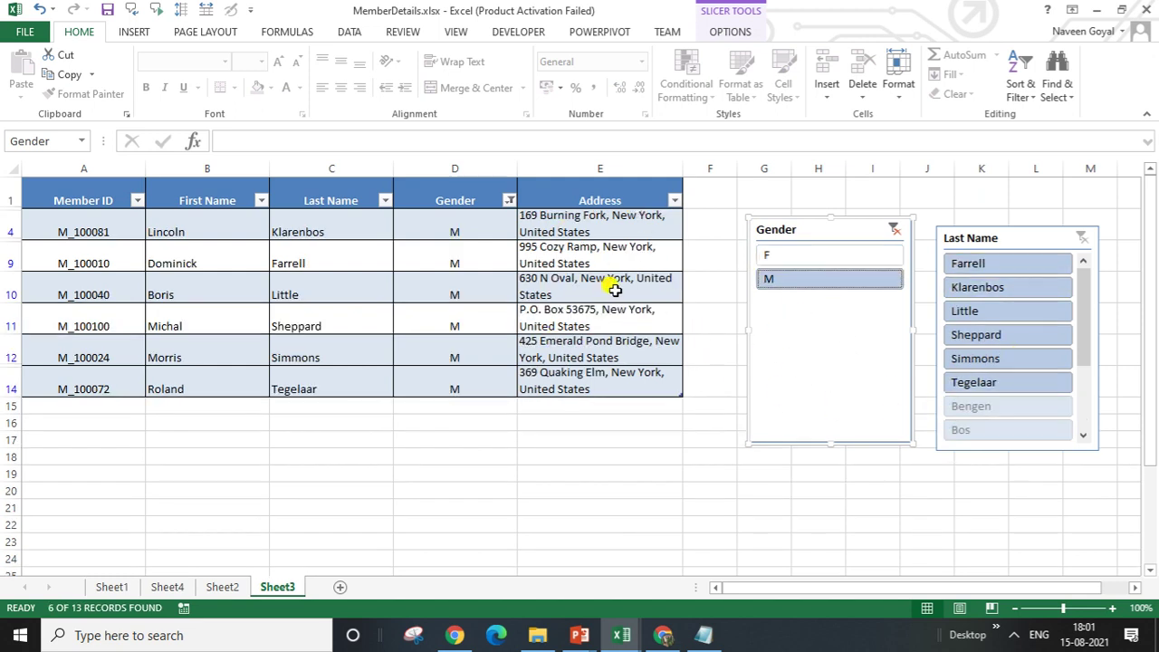
click(892, 231)
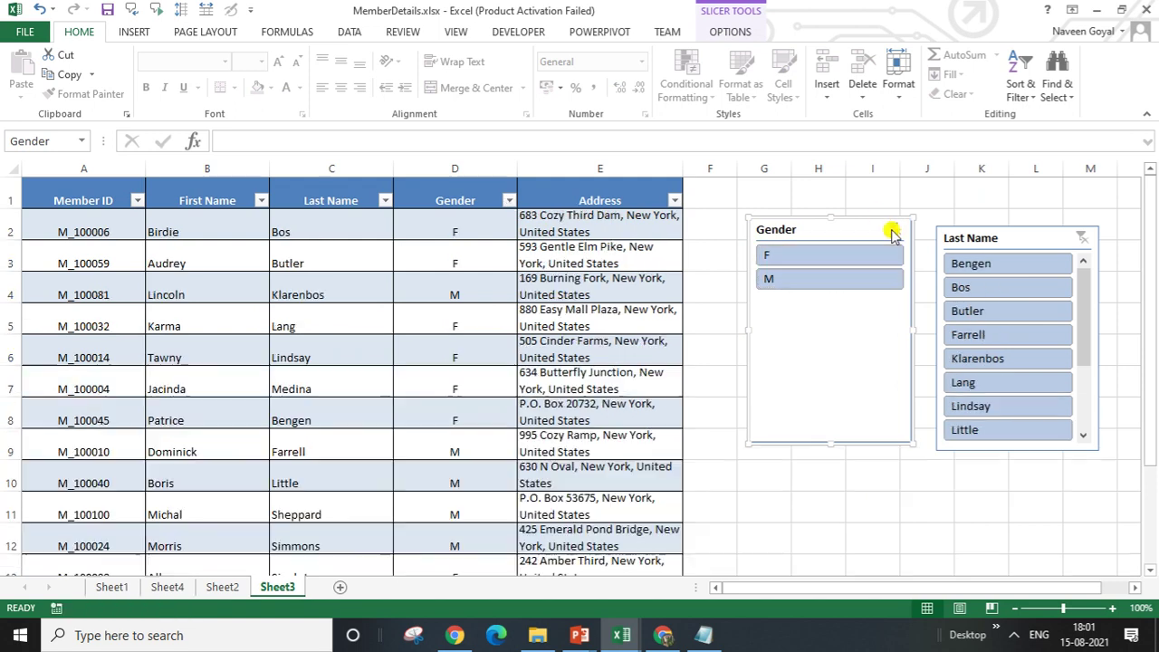
Delete the Last Name and Gender slicers
click(1041, 245)
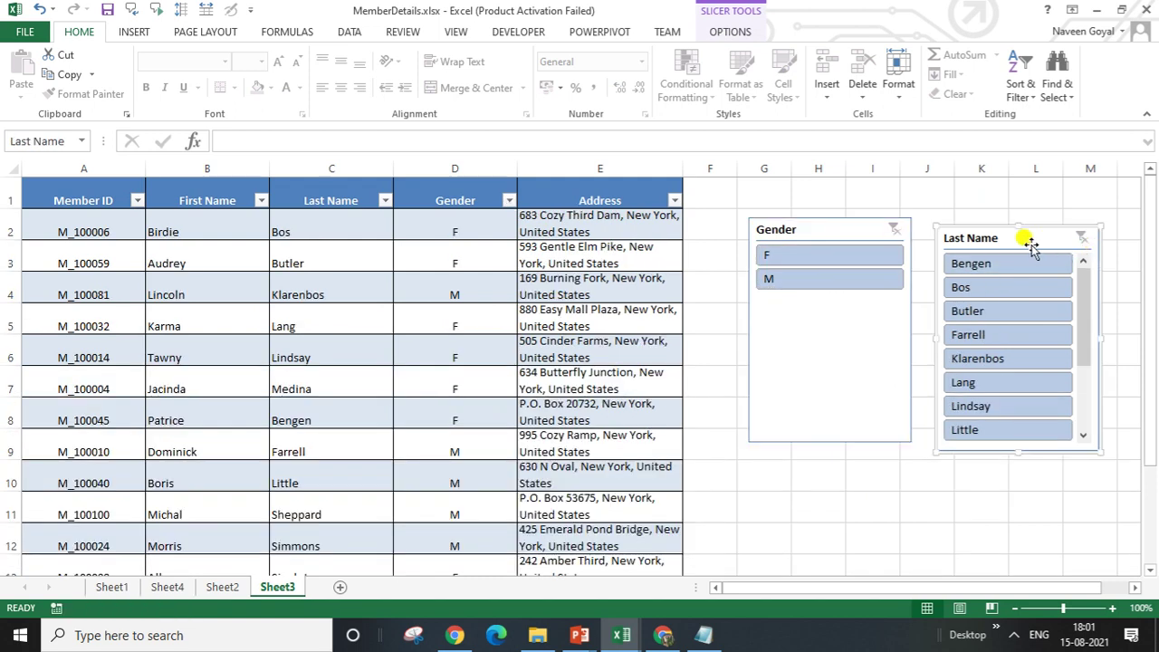
key(Delete)
click(816, 237)
key(Delete)
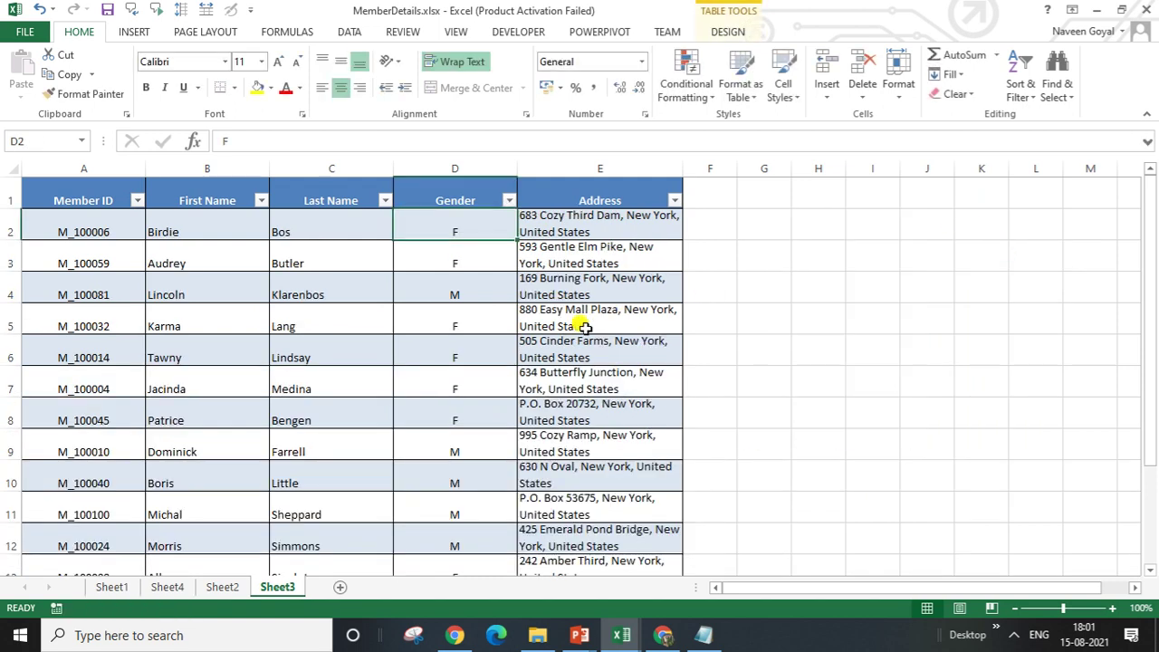
drag(617, 323, 602, 351)
click(398, 353)
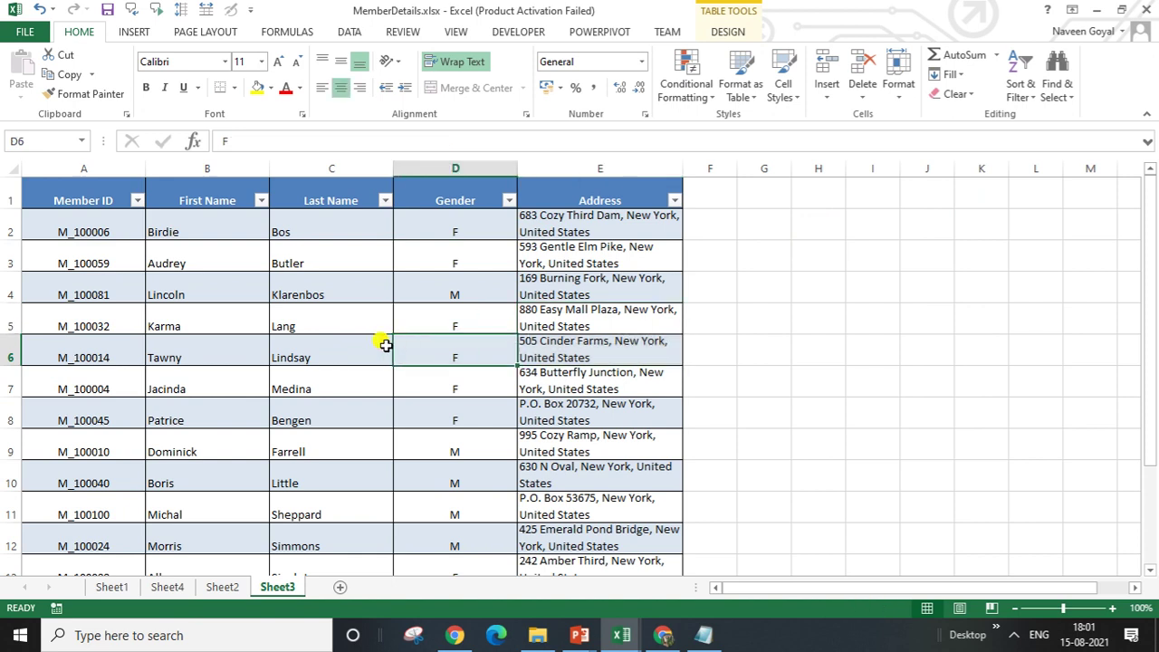
click(728, 31)
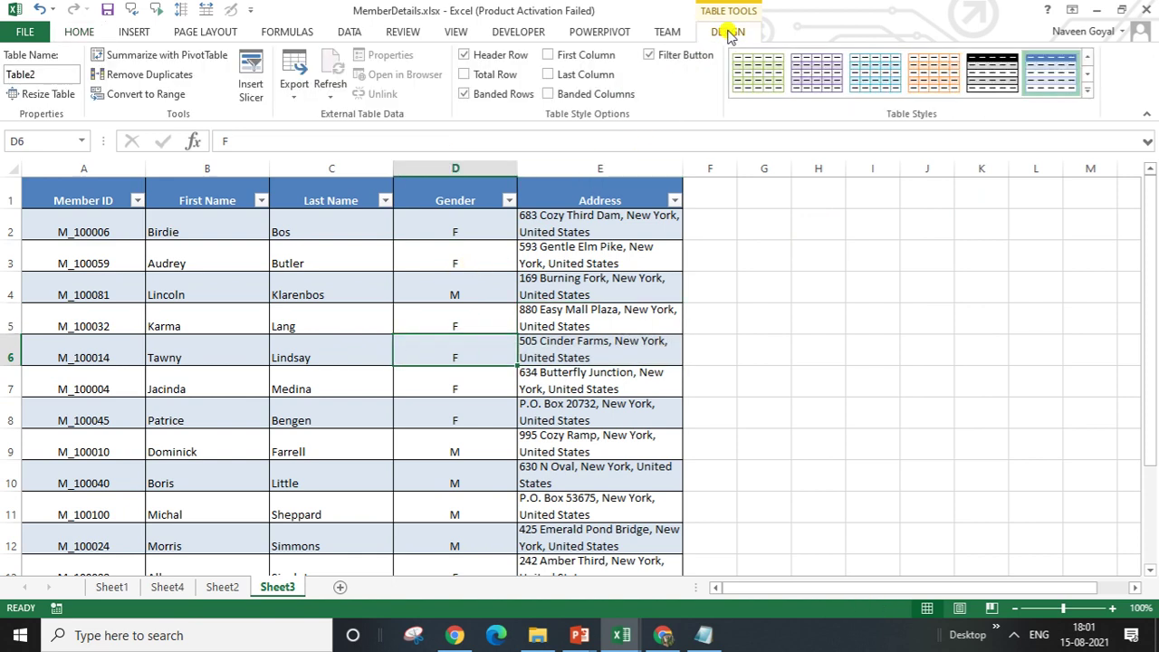
click(1088, 92)
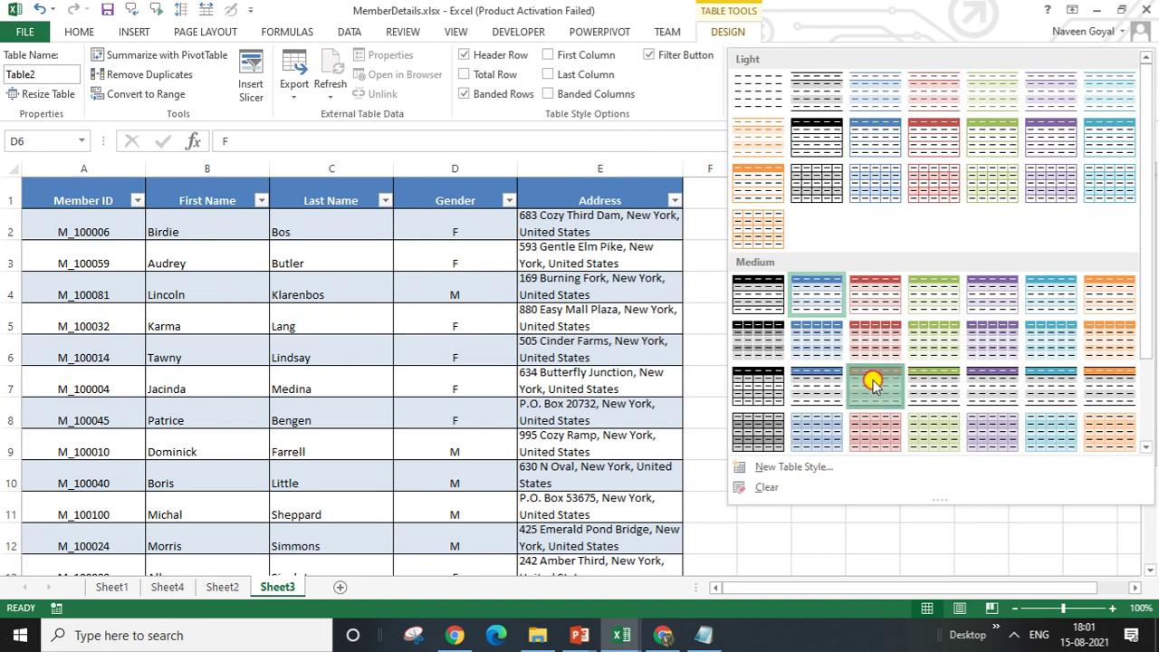
click(873, 378)
click(644, 252)
click(195, 322)
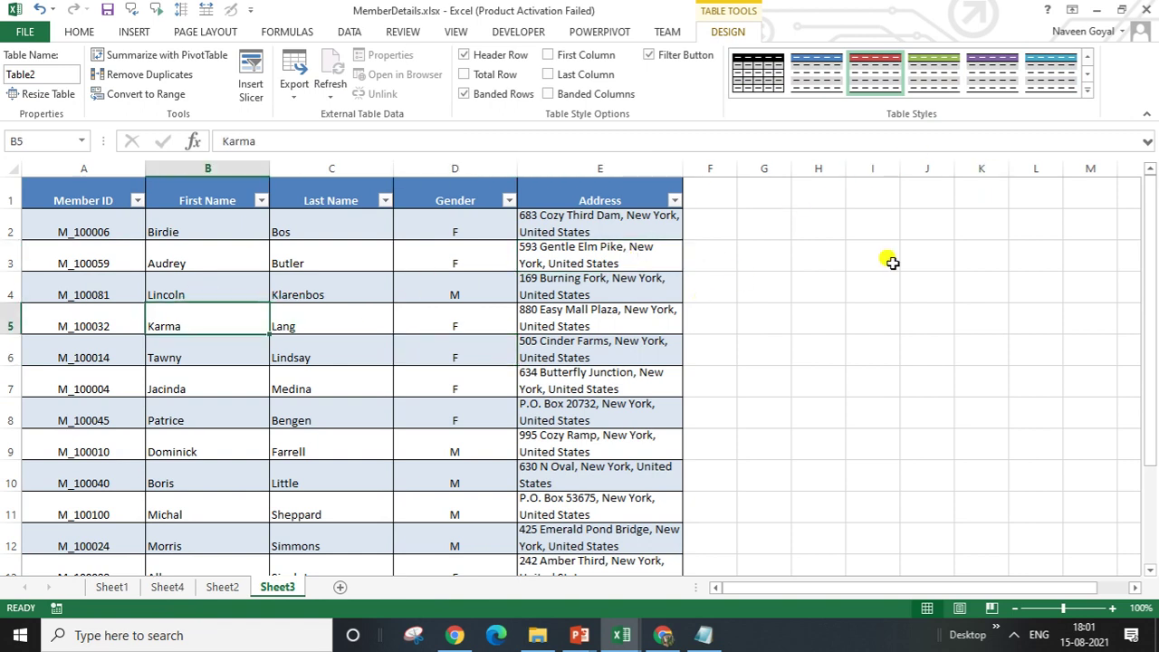
click(1087, 94)
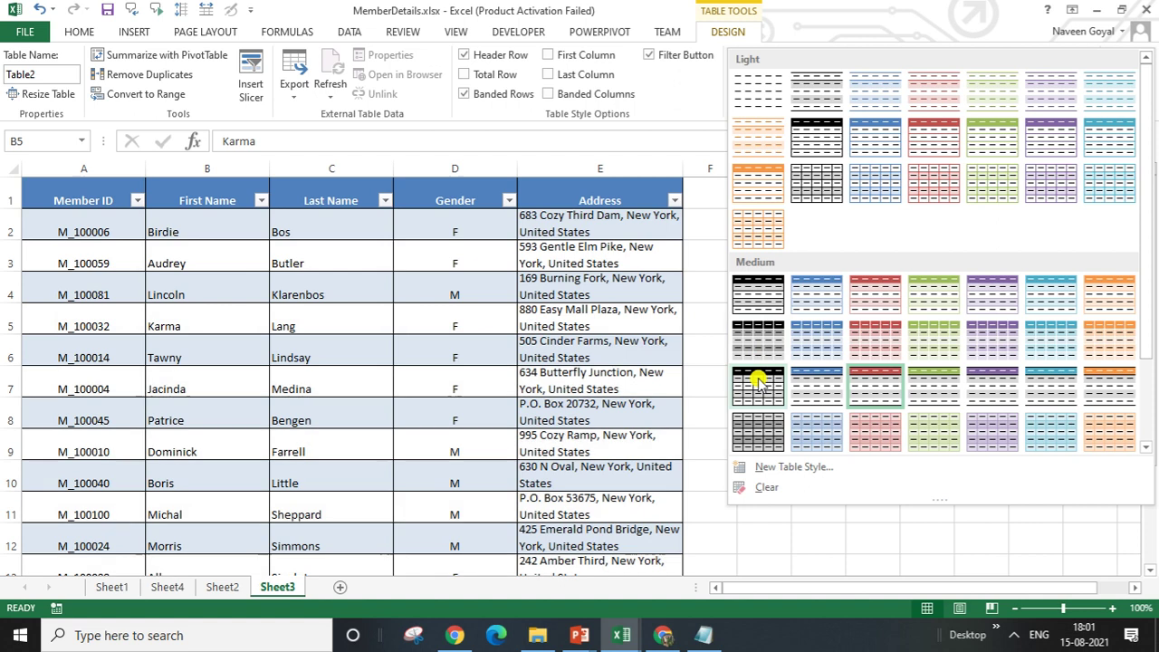
click(534, 375)
click(565, 327)
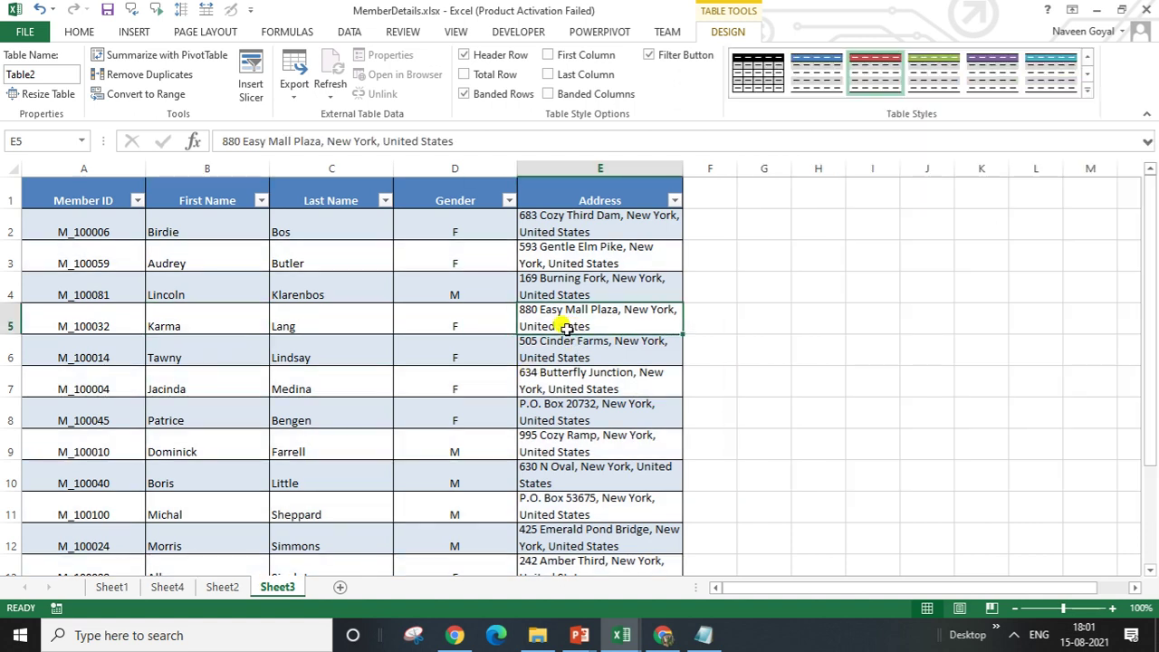
click(442, 280)
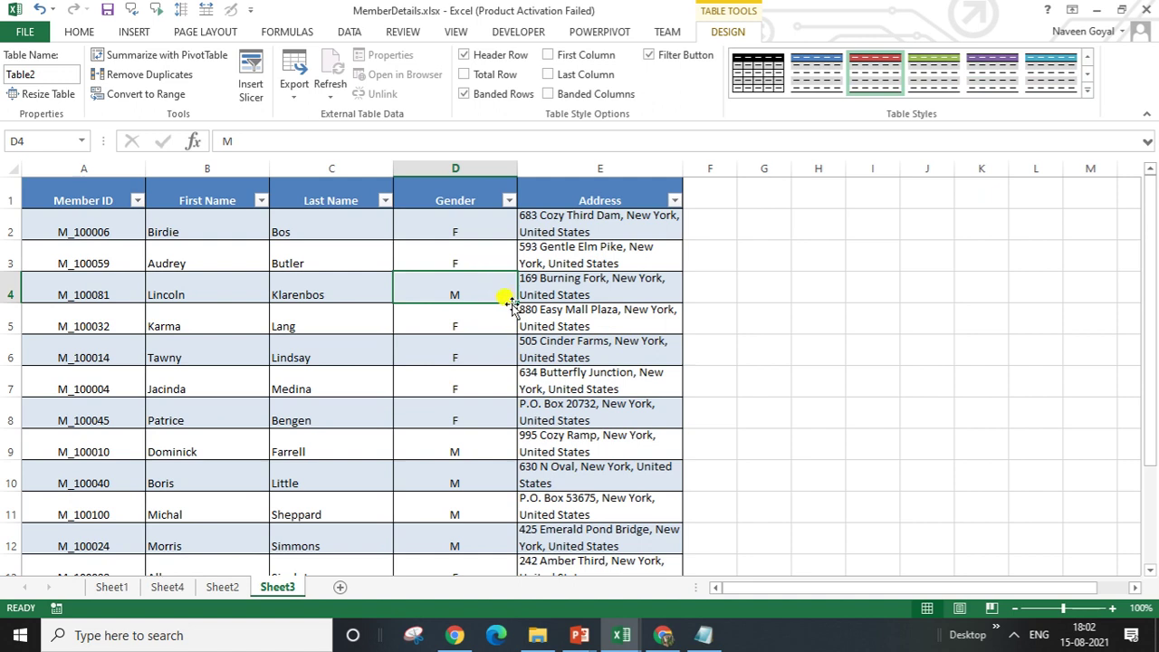
click(309, 381)
drag(77, 200, 483, 447)
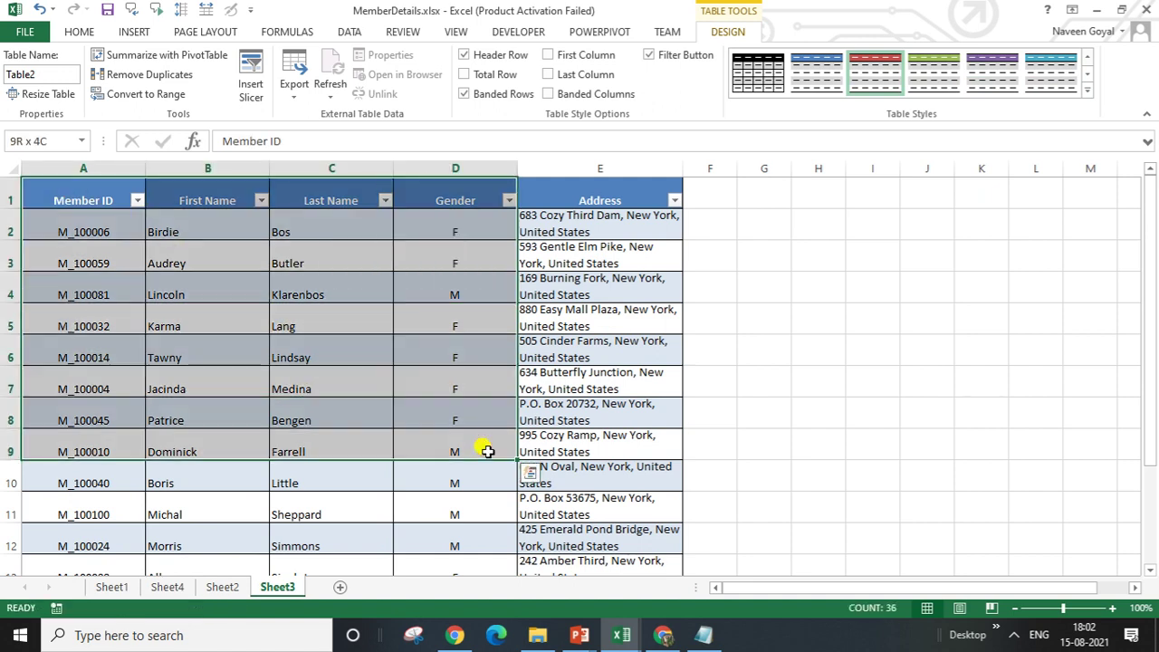
click(543, 378)
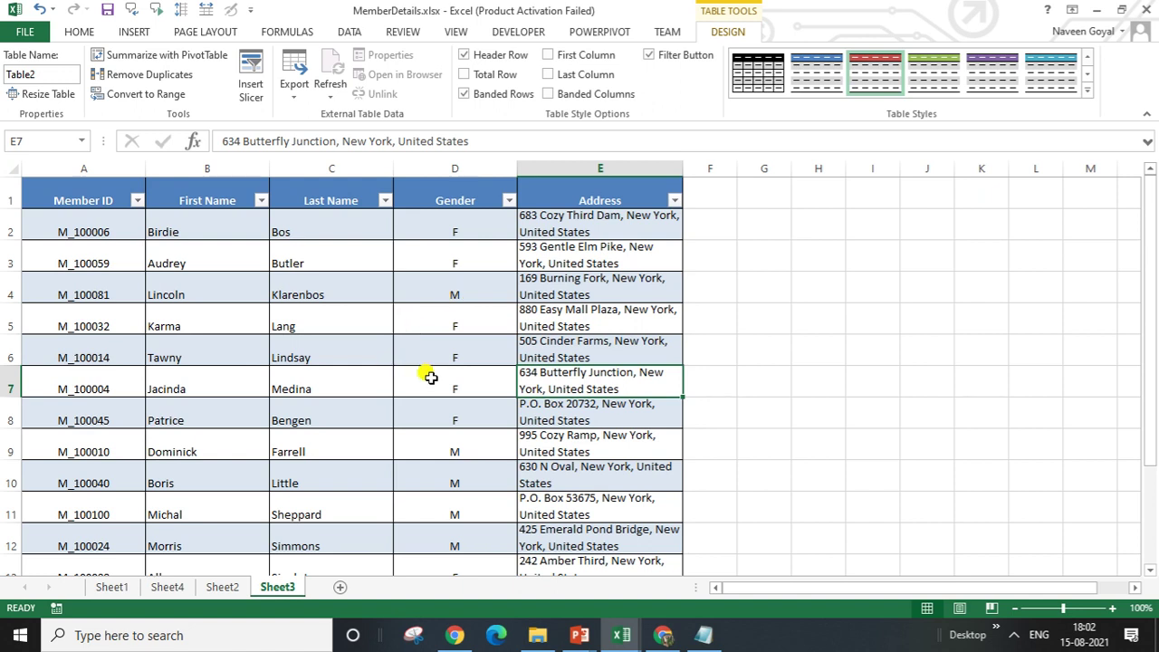
click(451, 314)
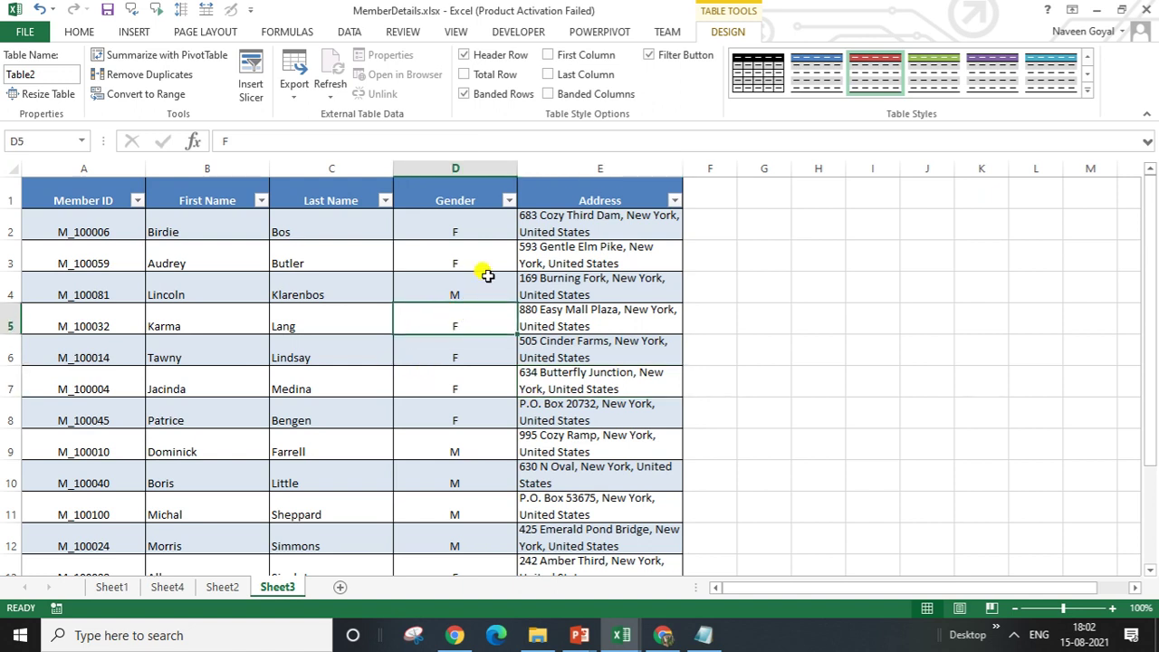
key(Up)
key(Up)
key(Left)
key(Left)
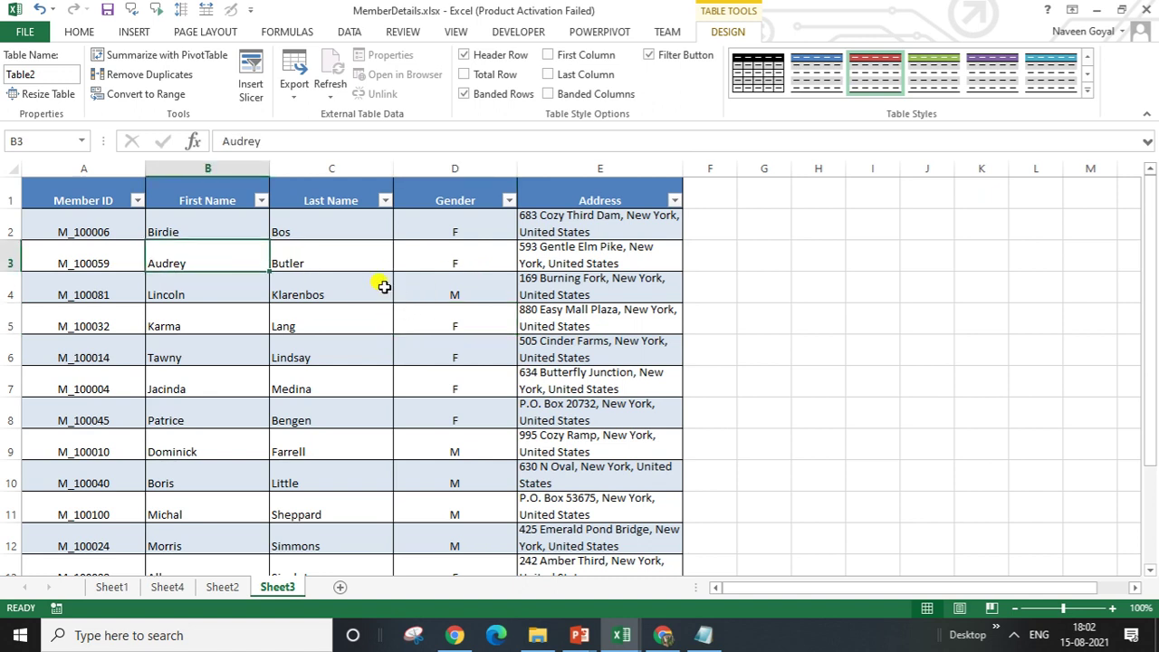
click(384, 287)
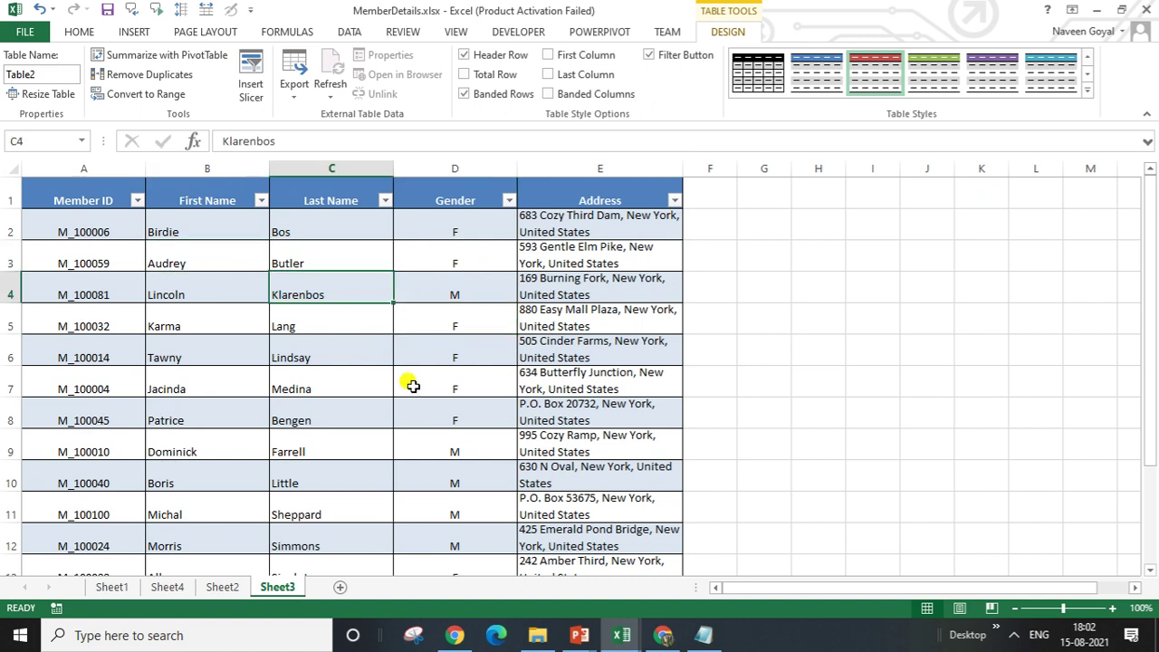
click(742, 350)
click(593, 328)
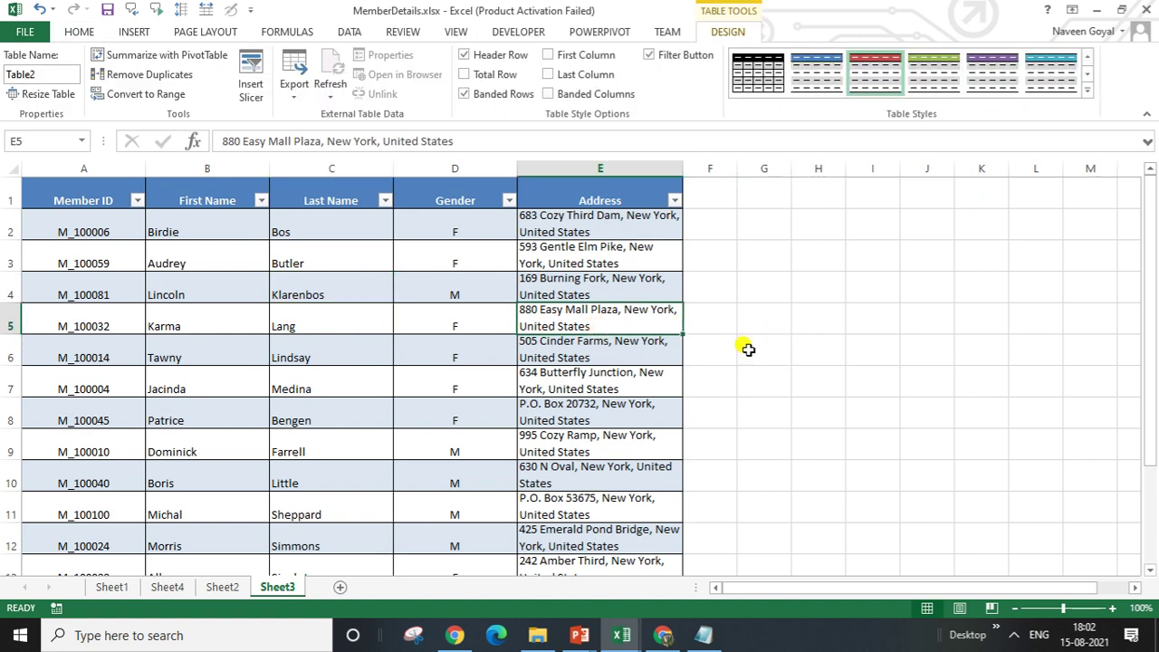
click(856, 344)
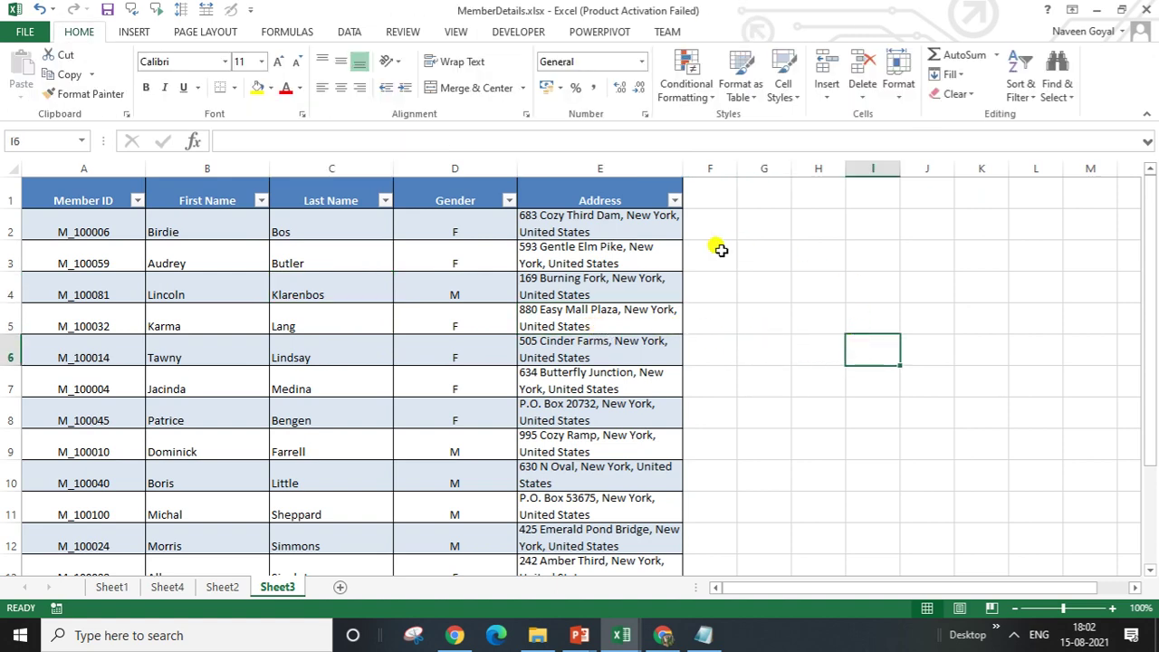
On Sheet1, select and copy the Member ID and name columns for seven members (A1:C8)
click(111, 586)
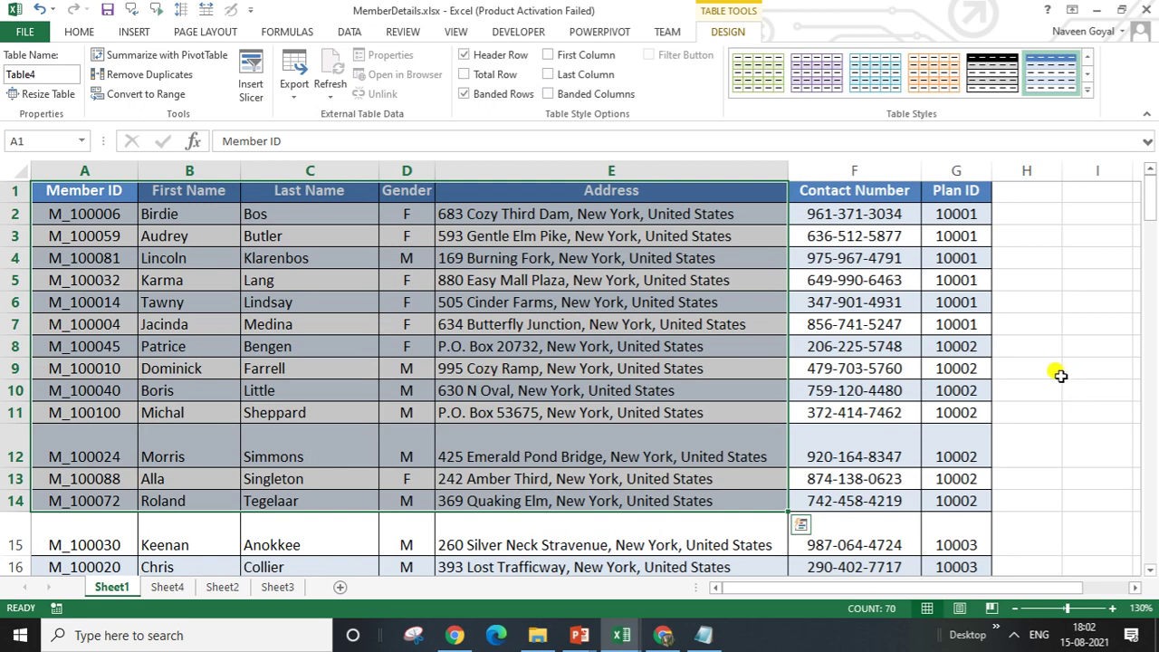
click(1056, 374)
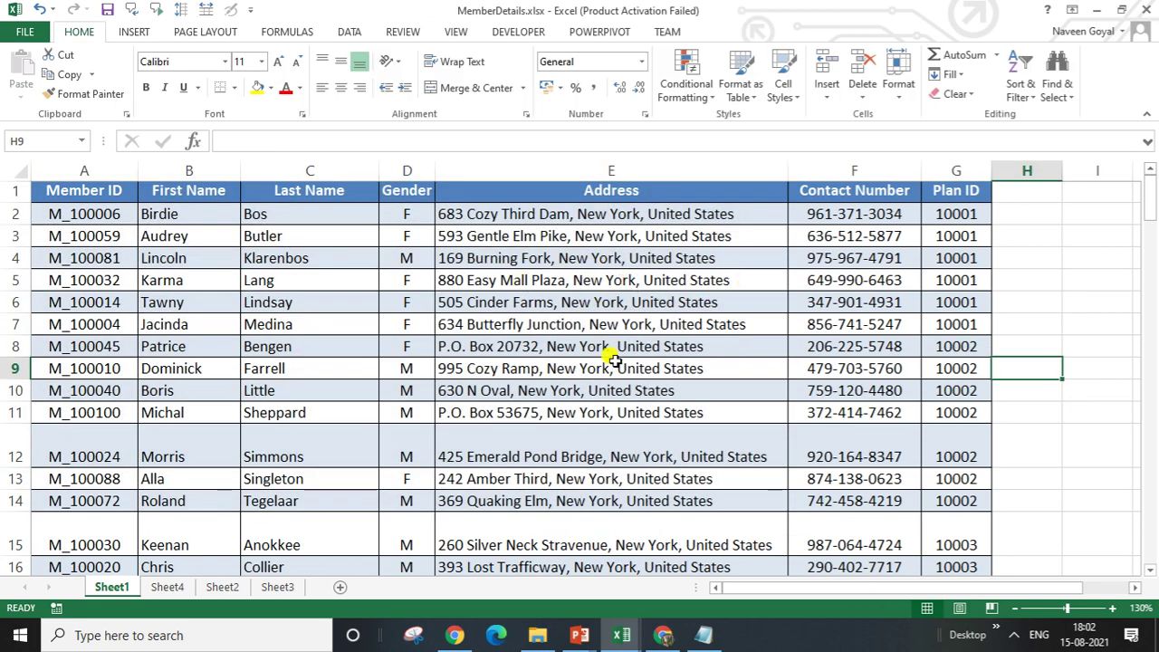
click(654, 295)
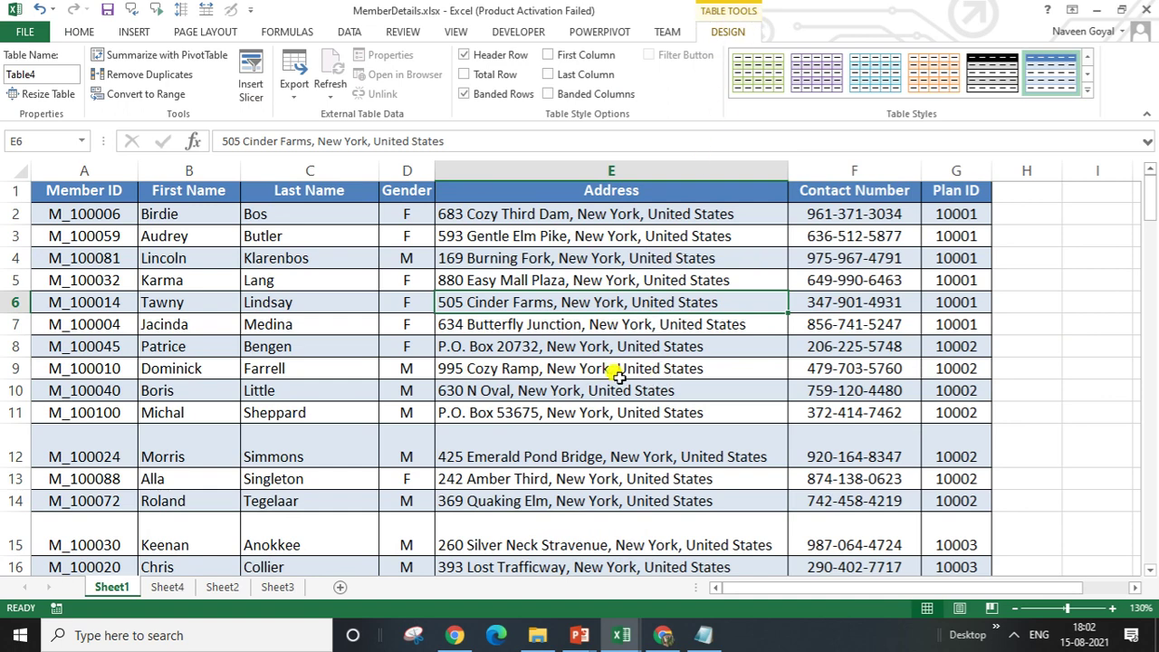
drag(132, 199, 597, 401)
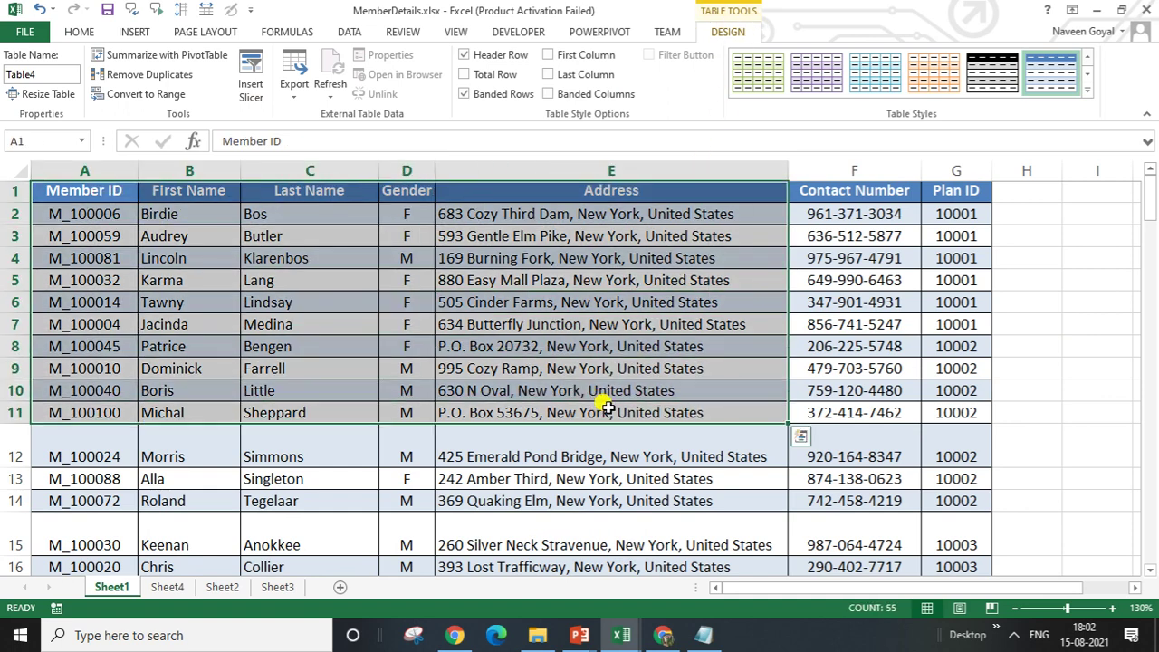
click(426, 324)
drag(109, 195, 251, 347)
key(ctrl+c)
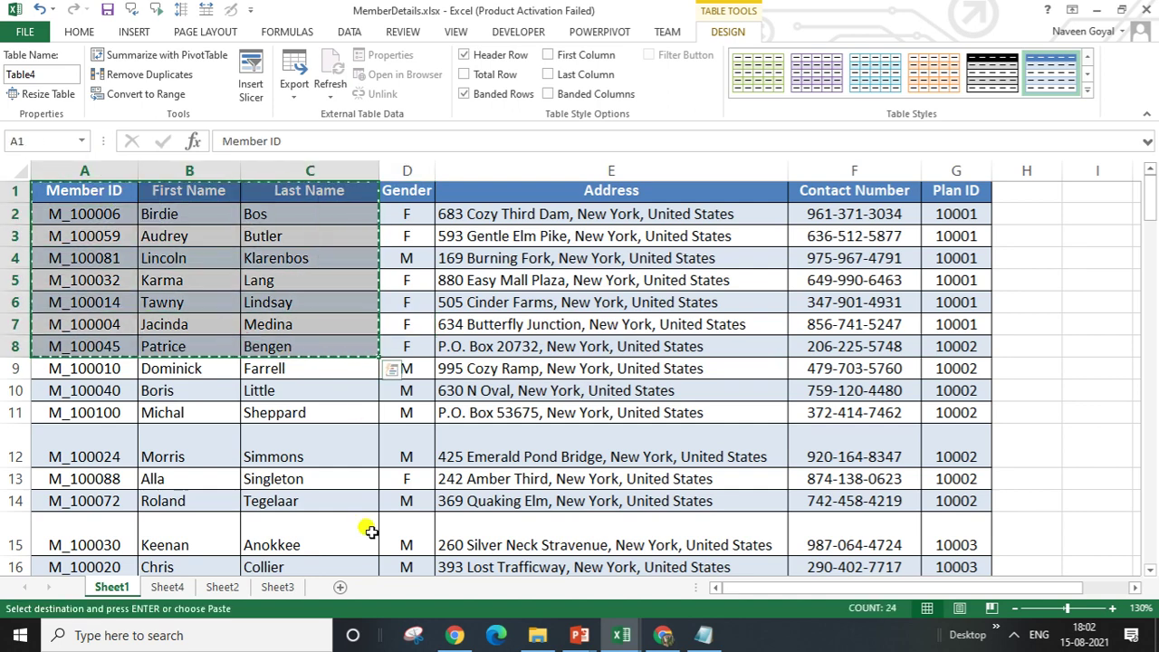
Paste the copied block into Sheet2 at cell A4
click(286, 587)
click(222, 587)
click(46, 185)
key(ctrl+v)
click(539, 350)
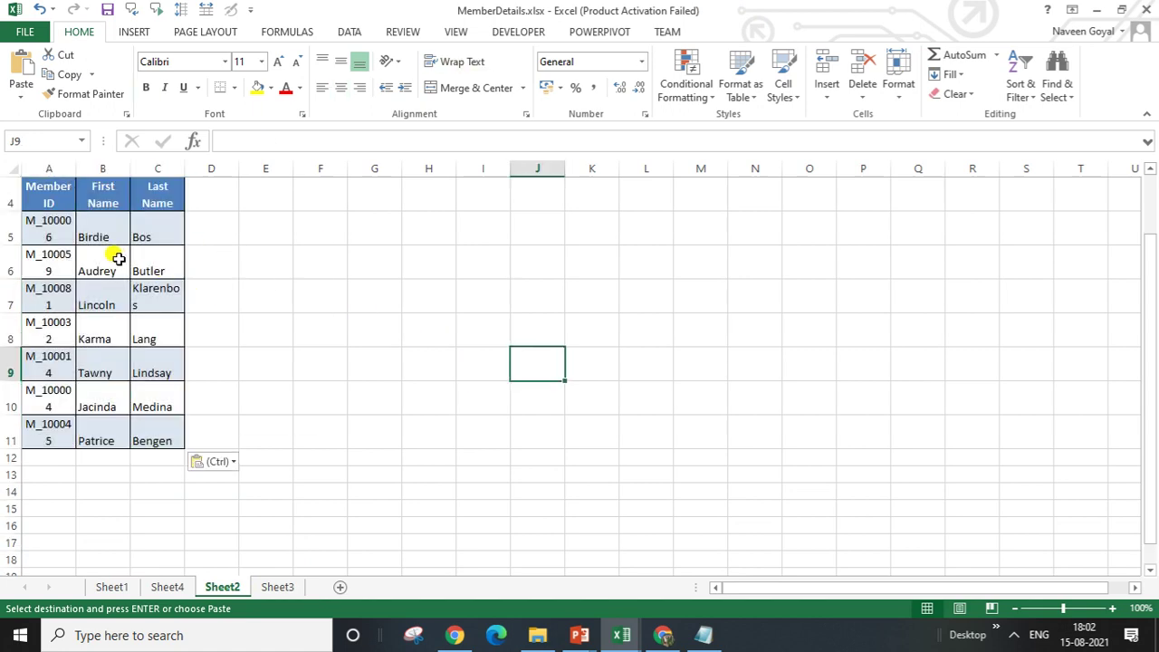
Clear the formatting from the pasted block A4:C11
click(100, 260)
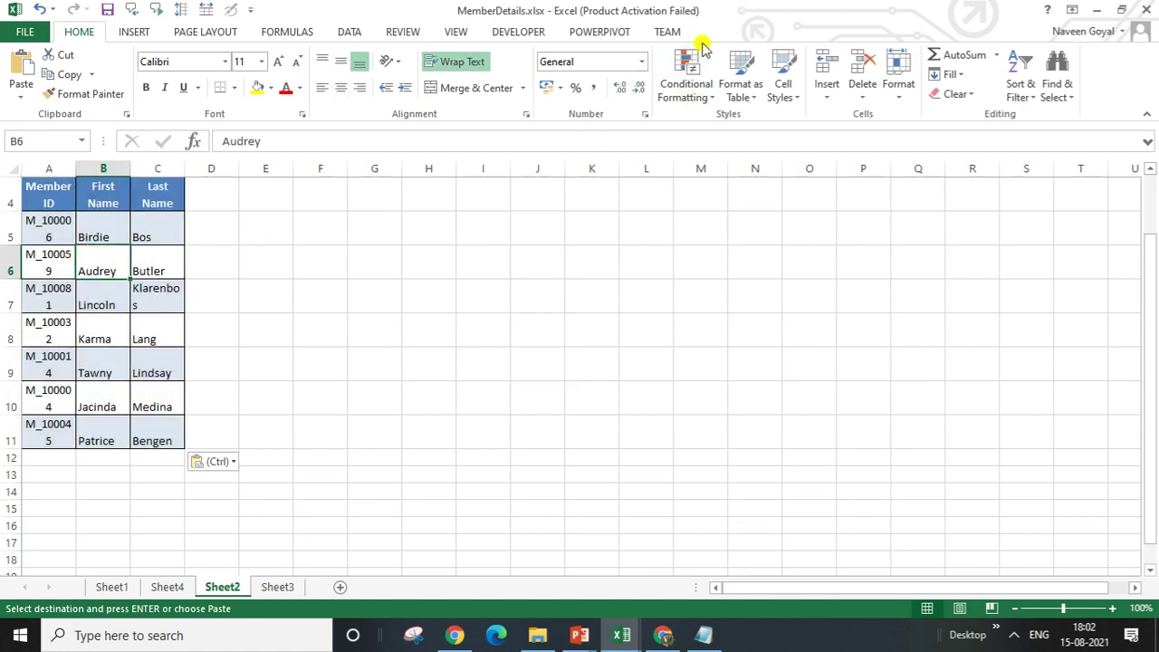
click(113, 360)
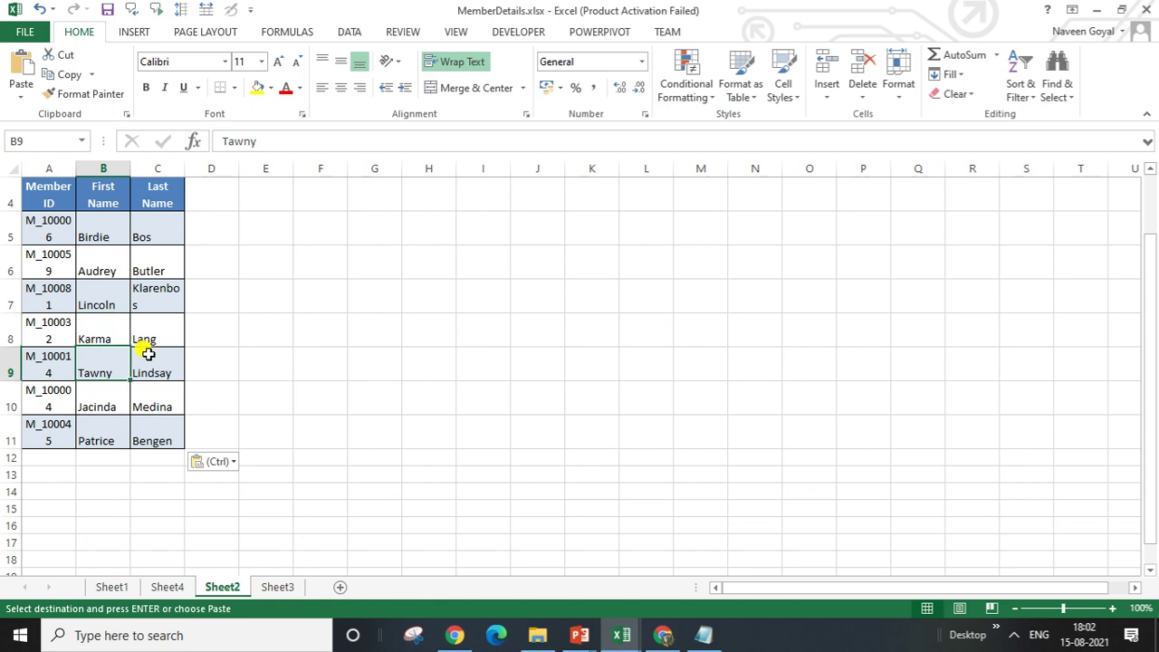
click(157, 232)
click(52, 224)
click(102, 331)
click(194, 331)
click(156, 331)
drag(68, 204, 143, 440)
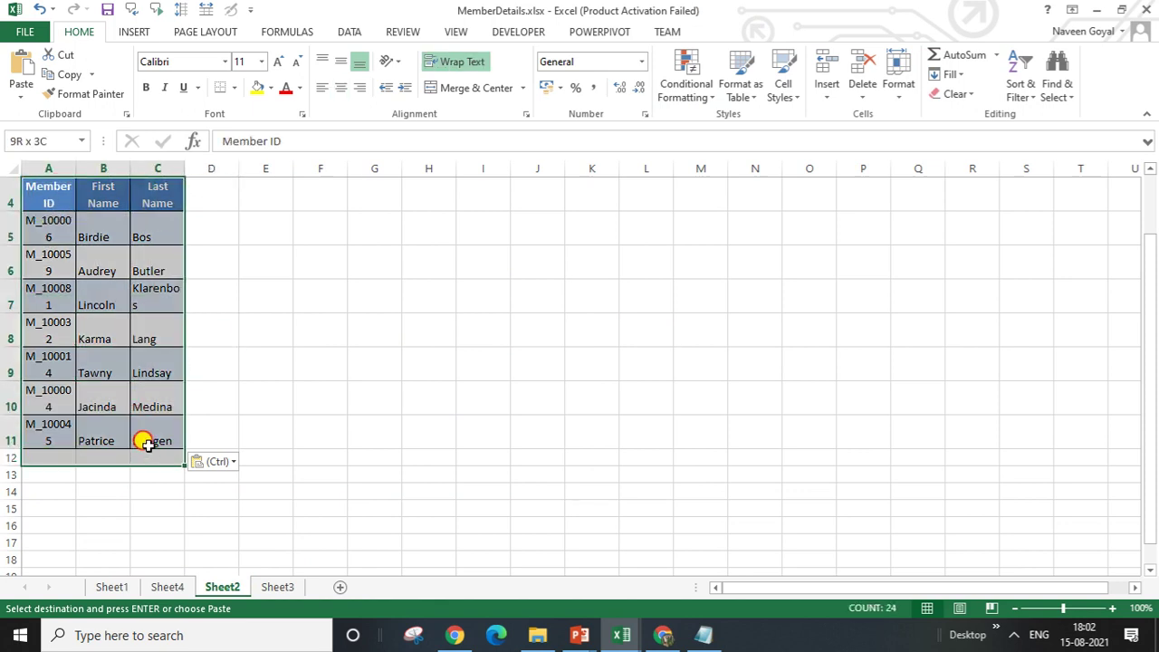
click(956, 94)
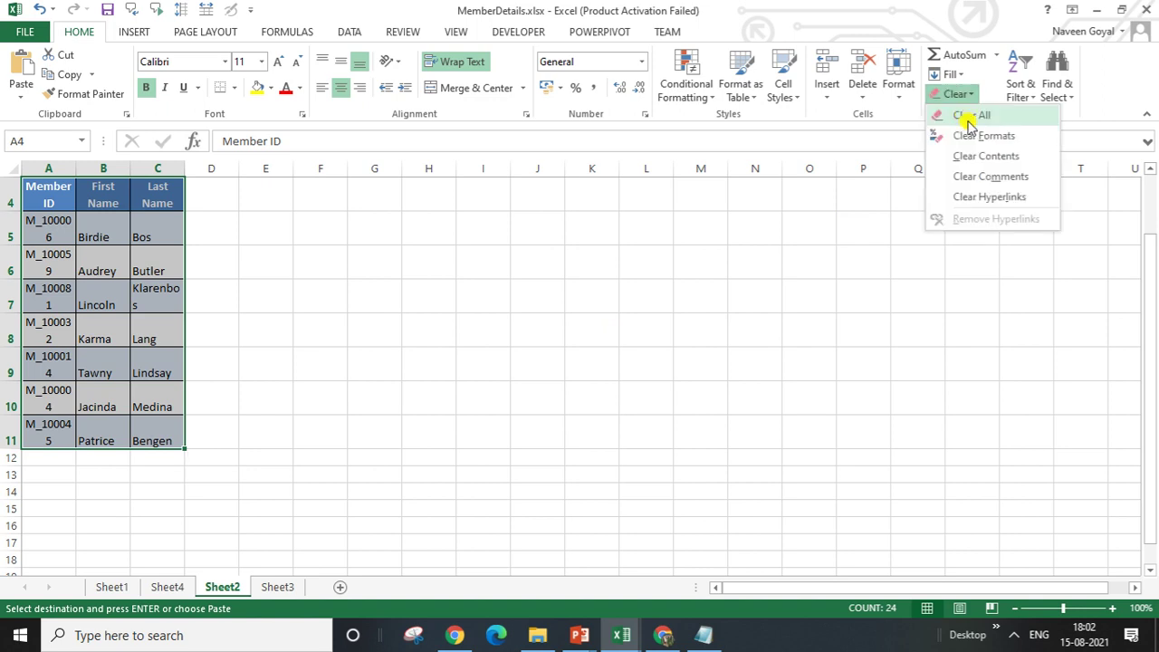
click(724, 331)
Autofit columns A–C to their contents and make rows 4–11 taller
click(72, 271)
mouse_move(72, 189)
mouse_down()
mouse_move(130, 230)
mouse_move(168, 303)
mouse_up()
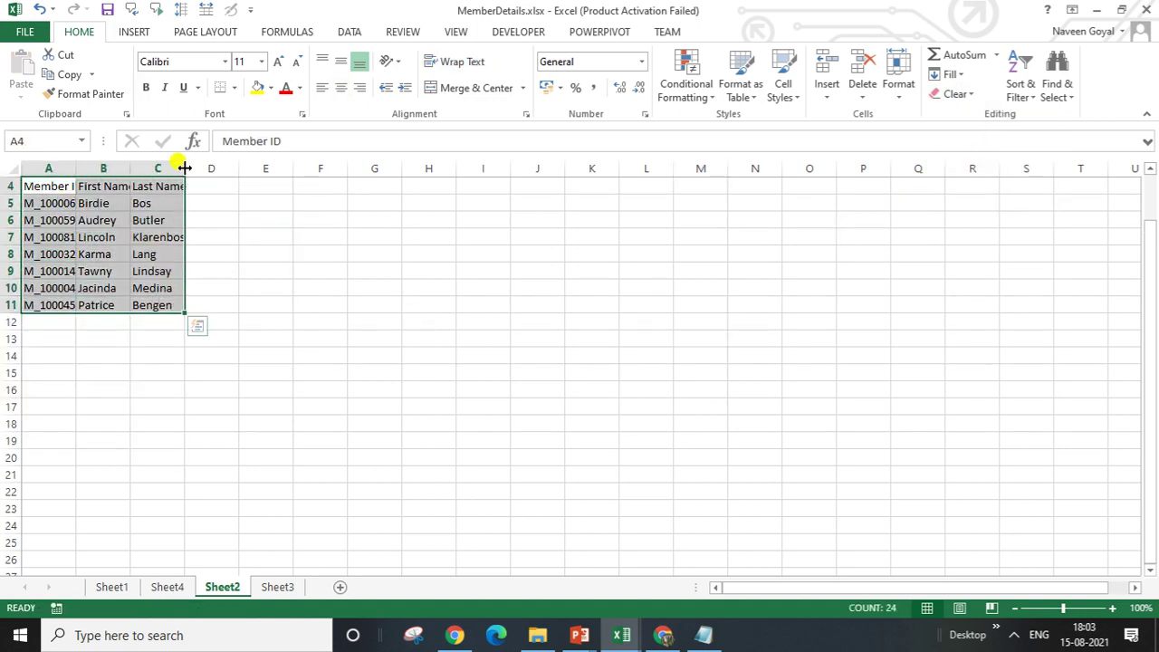
drag(185, 169, 207, 165)
click(331, 269)
drag(46, 168, 169, 161)
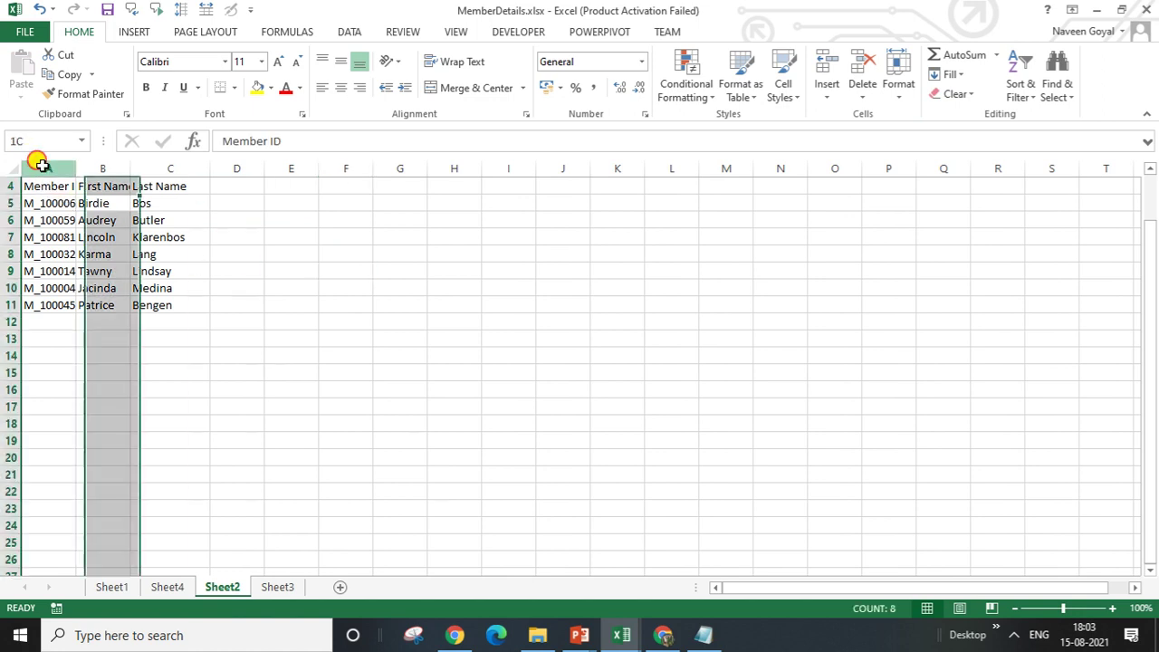
double_click(210, 168)
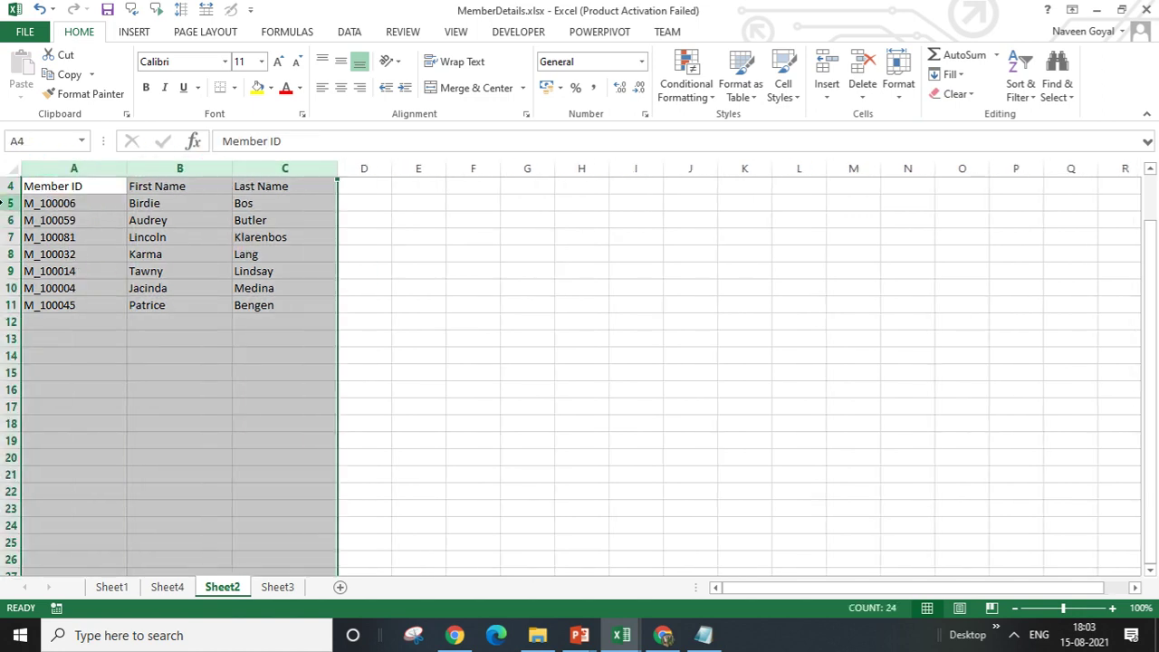
drag(4, 186, 4, 308)
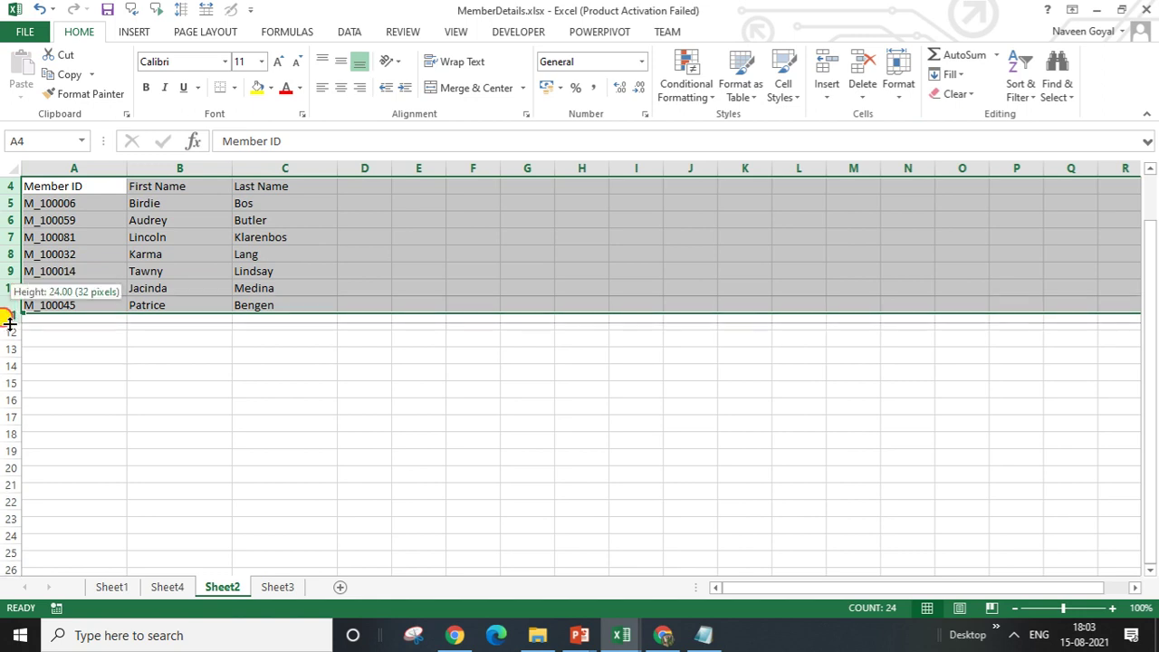
drag(9, 313, 9, 326)
click(372, 384)
Select the A4:C11 data block and start a table with headers using Ctrl+T
click(69, 190)
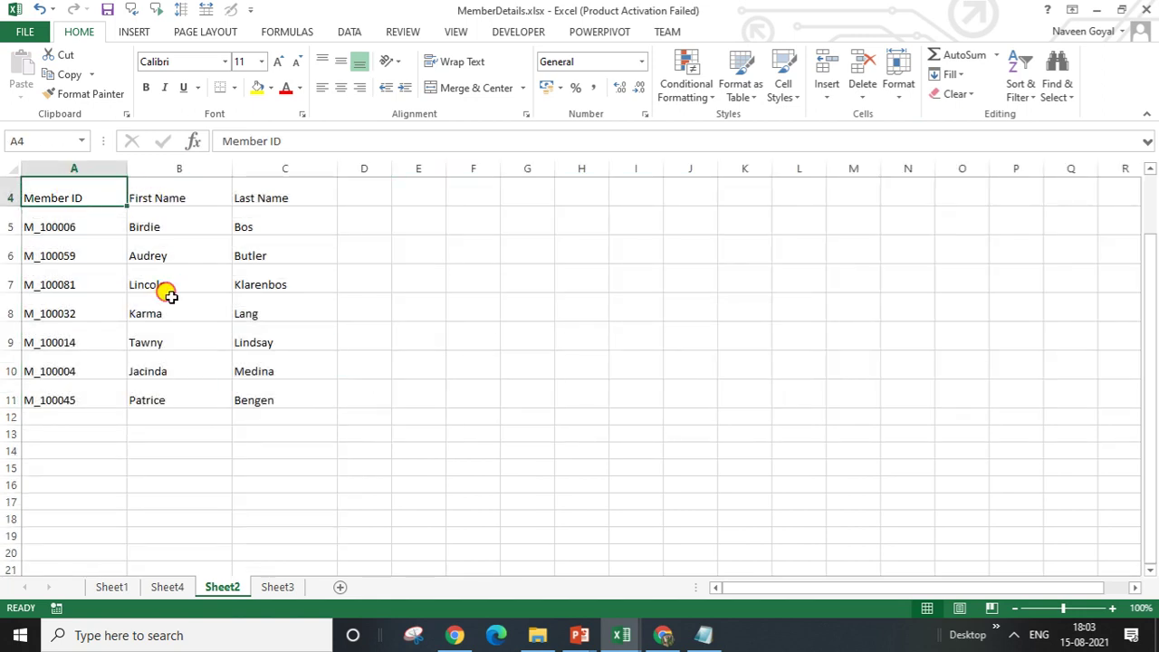
click(177, 306)
key(ctrl+a)
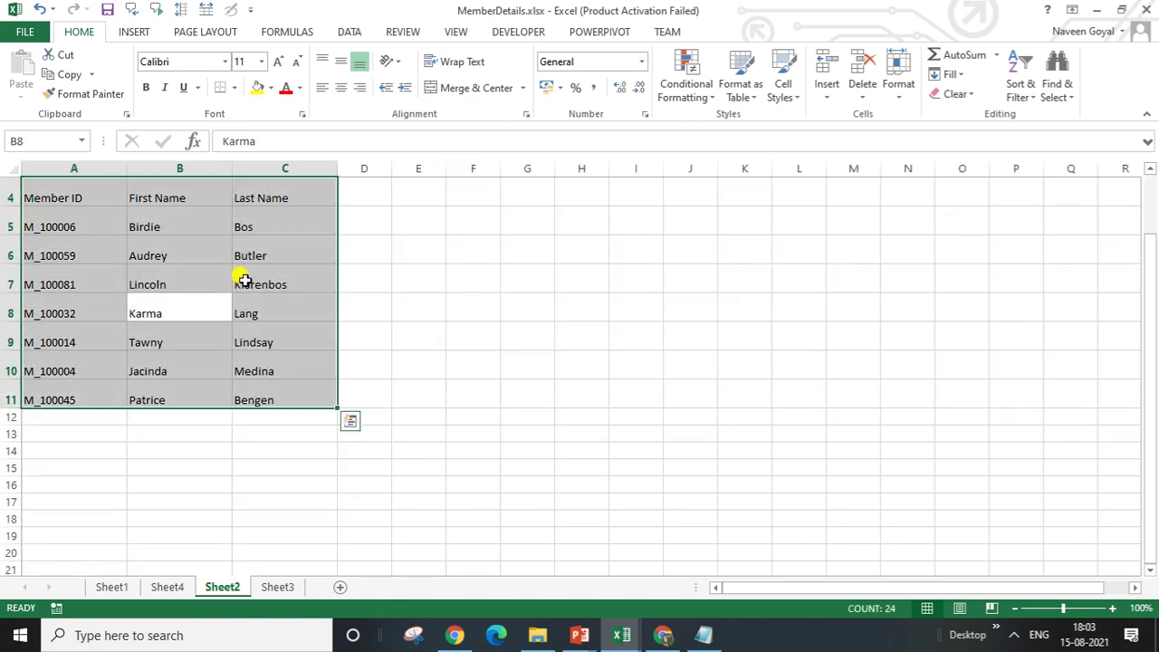
key(ctrl+t)
click(970, 318)
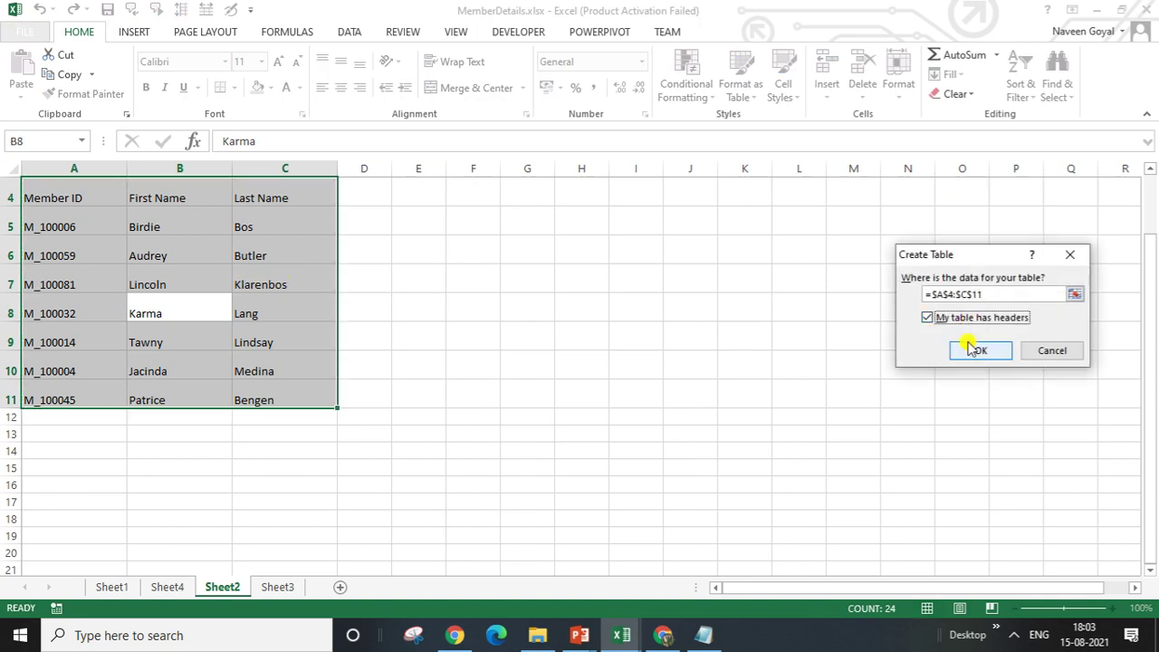
Confirm creating the headed table on A4:C11
click(978, 356)
click(787, 365)
click(208, 243)
key(ctrl+a)
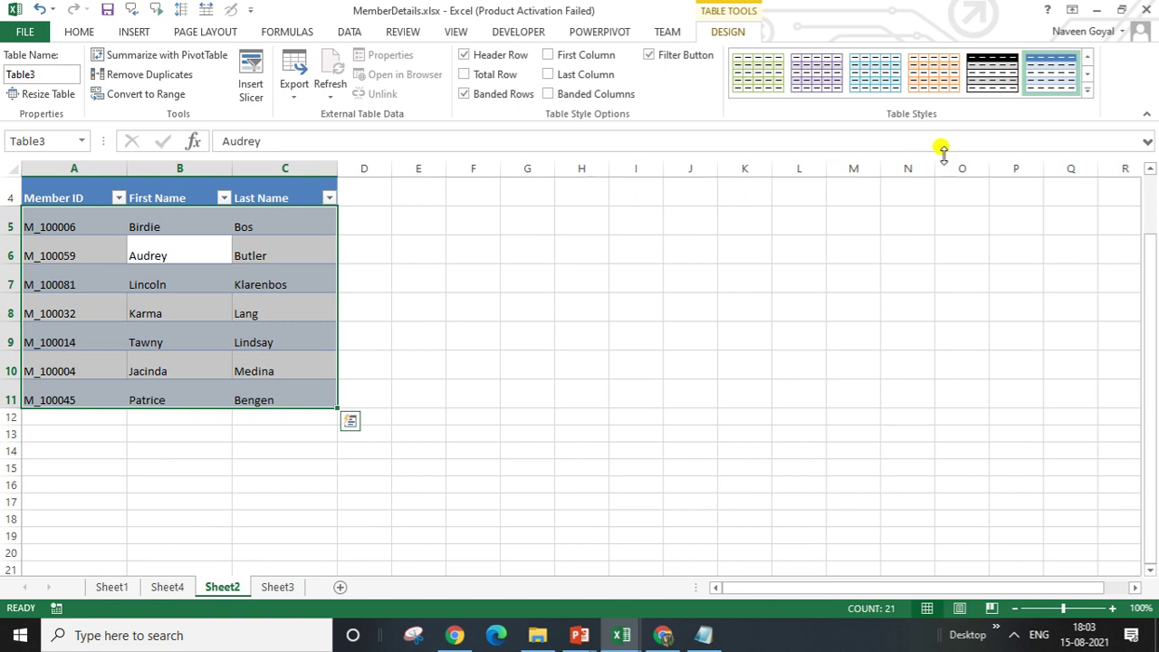
Apply a blue banded Medium table style, then switch to Sheet3
click(1086, 89)
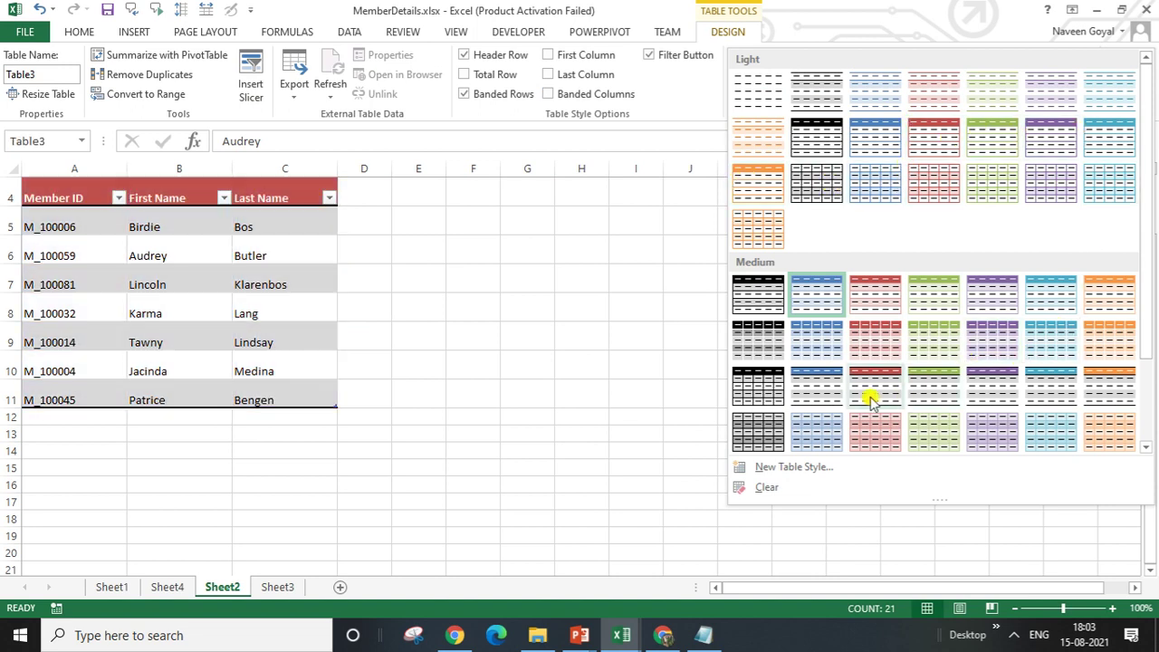
click(818, 438)
click(593, 369)
click(258, 312)
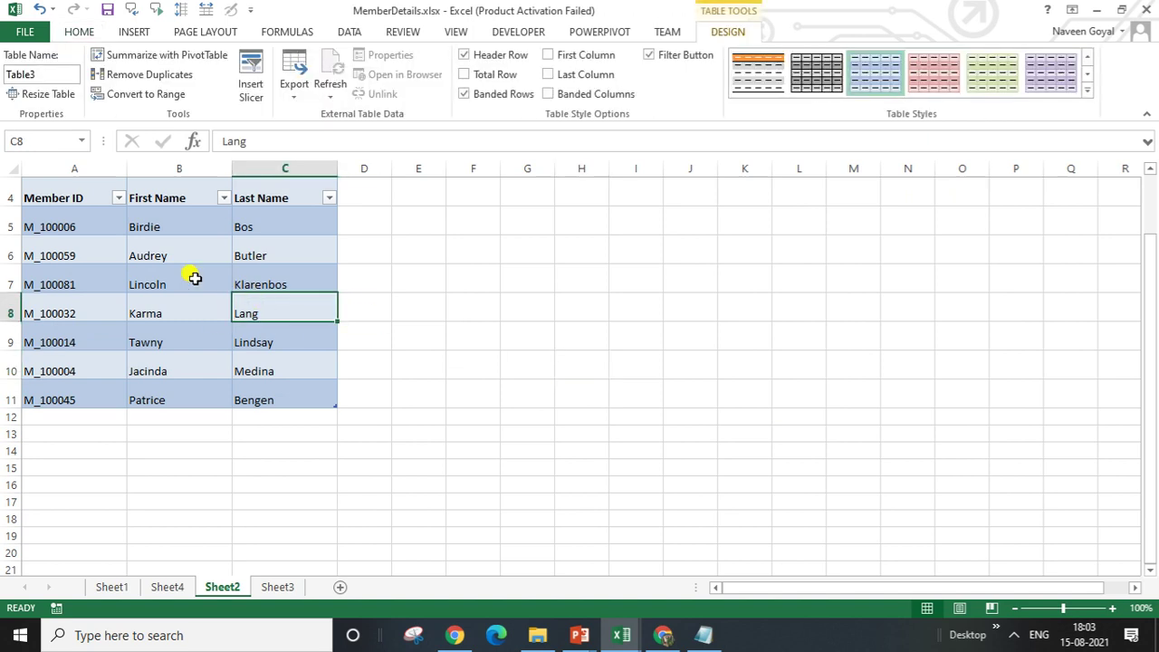
click(185, 263)
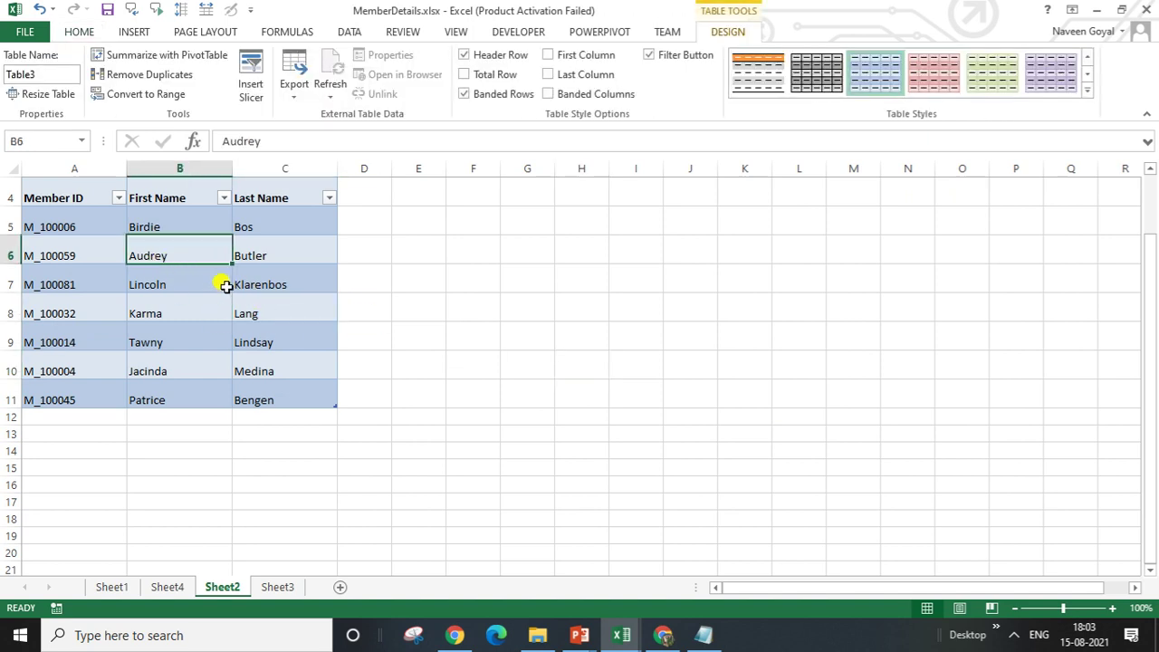
click(281, 587)
click(422, 345)
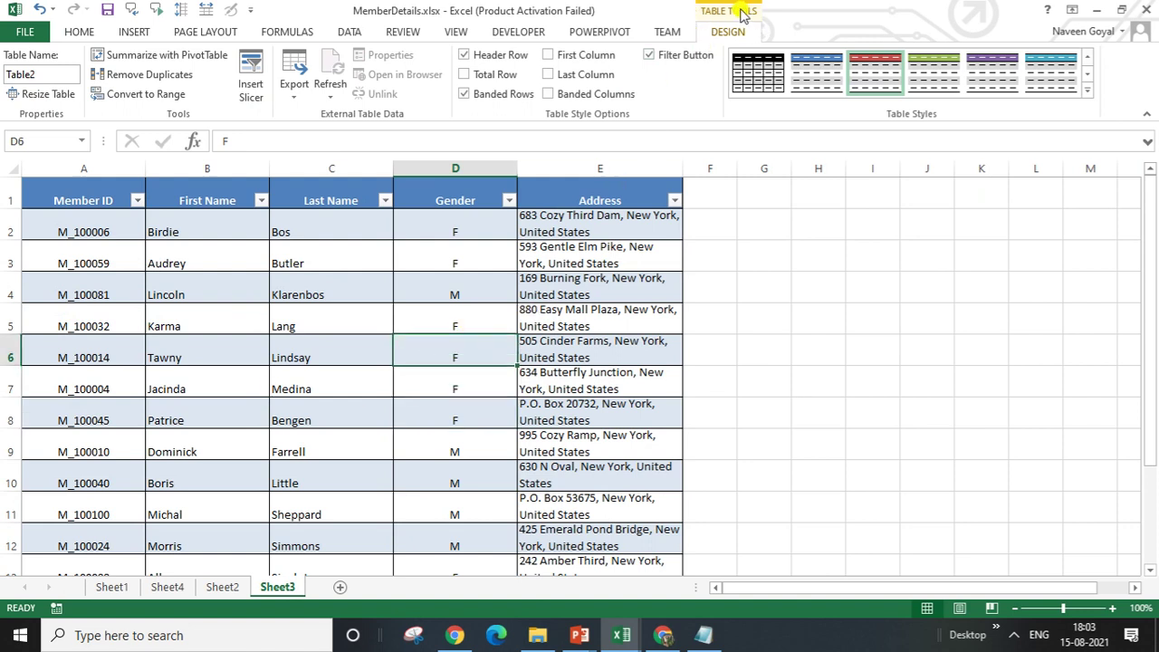
Convert Sheet3's existing member table back to a plain range
click(476, 283)
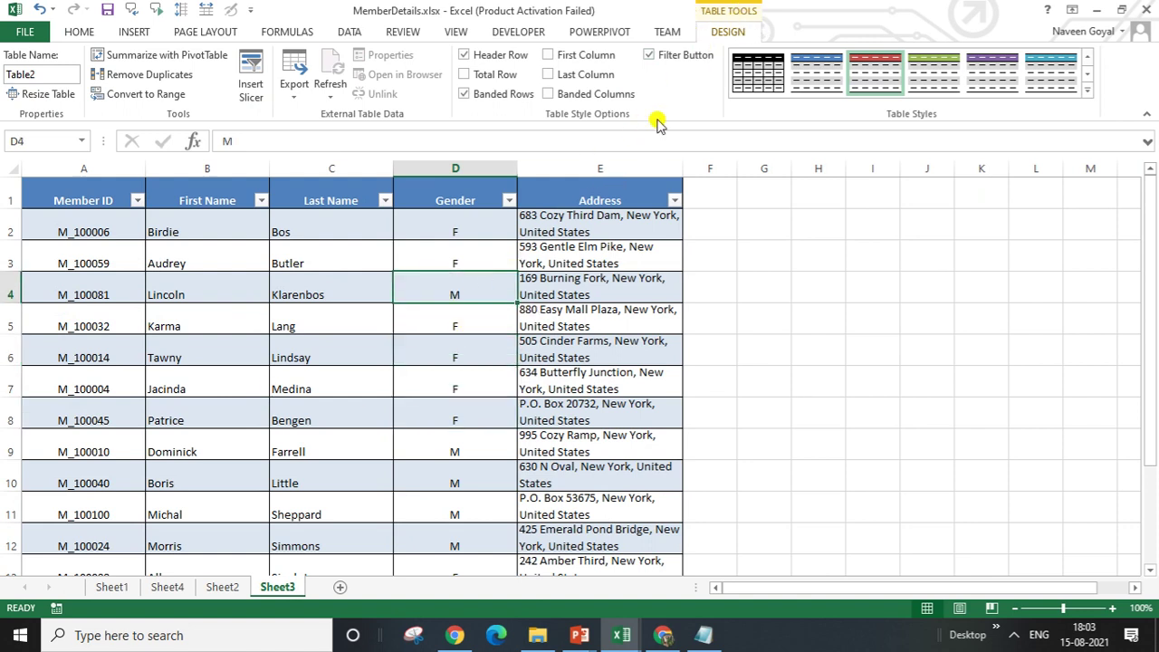
click(131, 94)
click(548, 361)
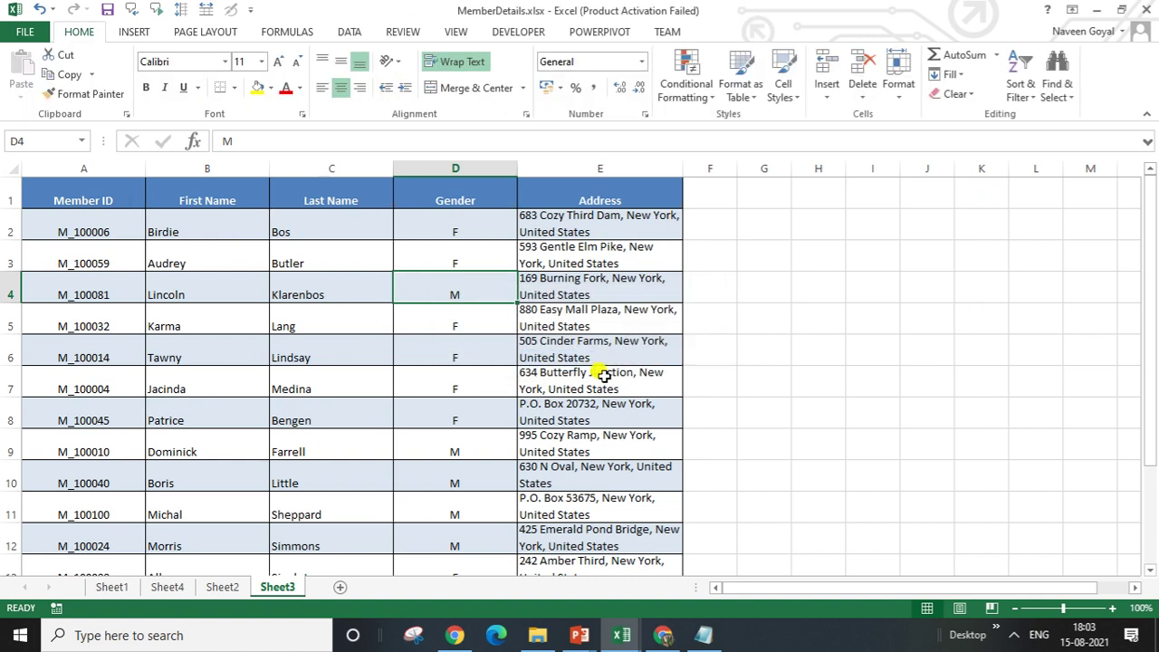
click(603, 373)
click(530, 353)
click(344, 349)
click(226, 413)
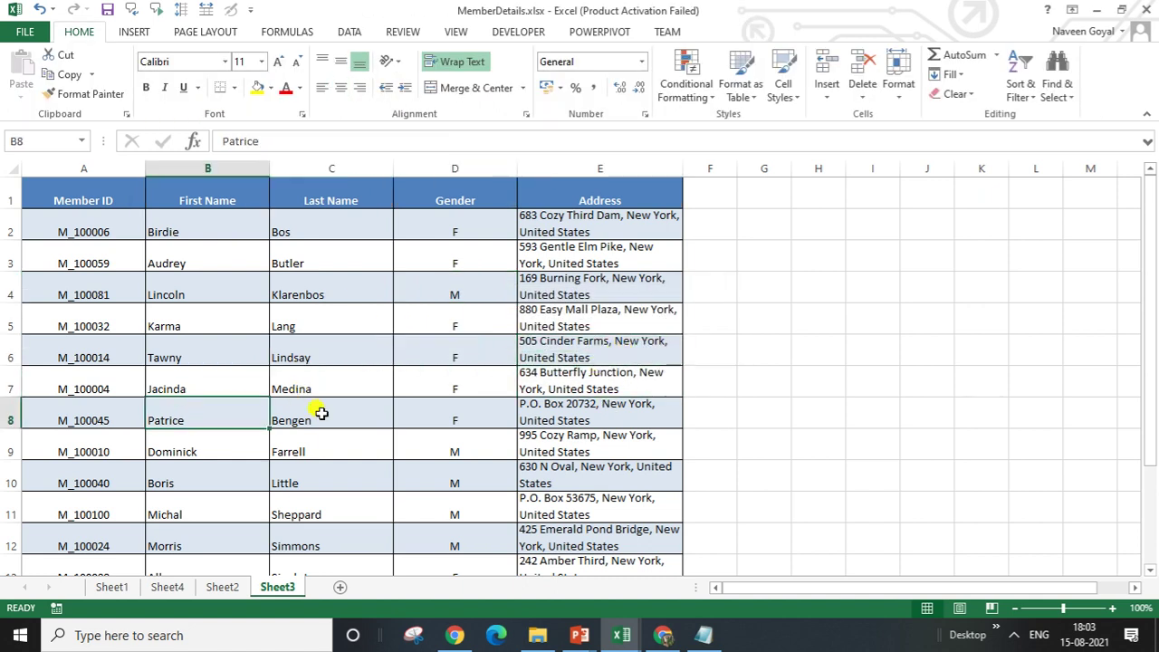
click(418, 367)
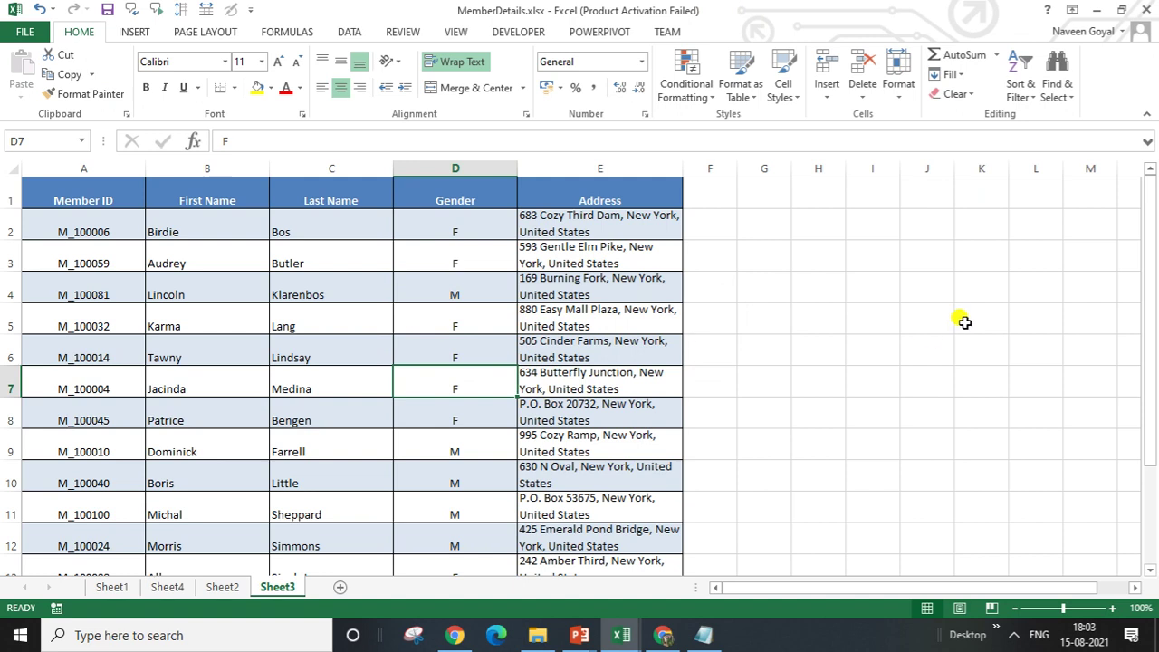
click(457, 253)
click(541, 276)
click(336, 288)
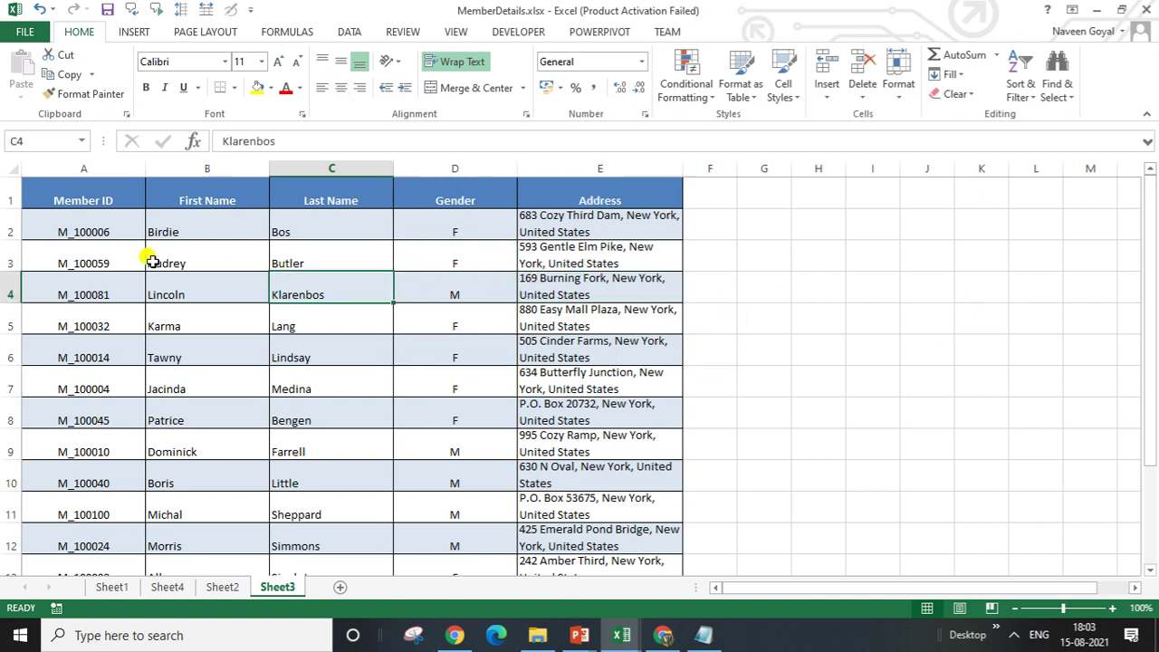
click(158, 261)
click(166, 383)
click(360, 424)
click(453, 361)
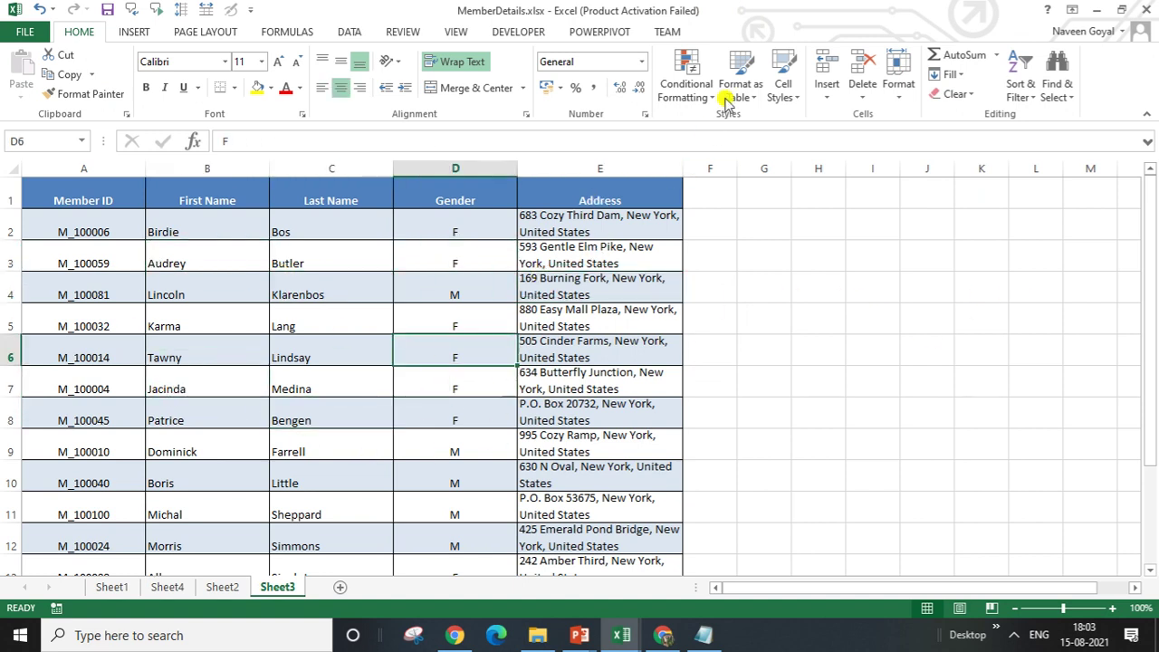
click(534, 281)
click(290, 285)
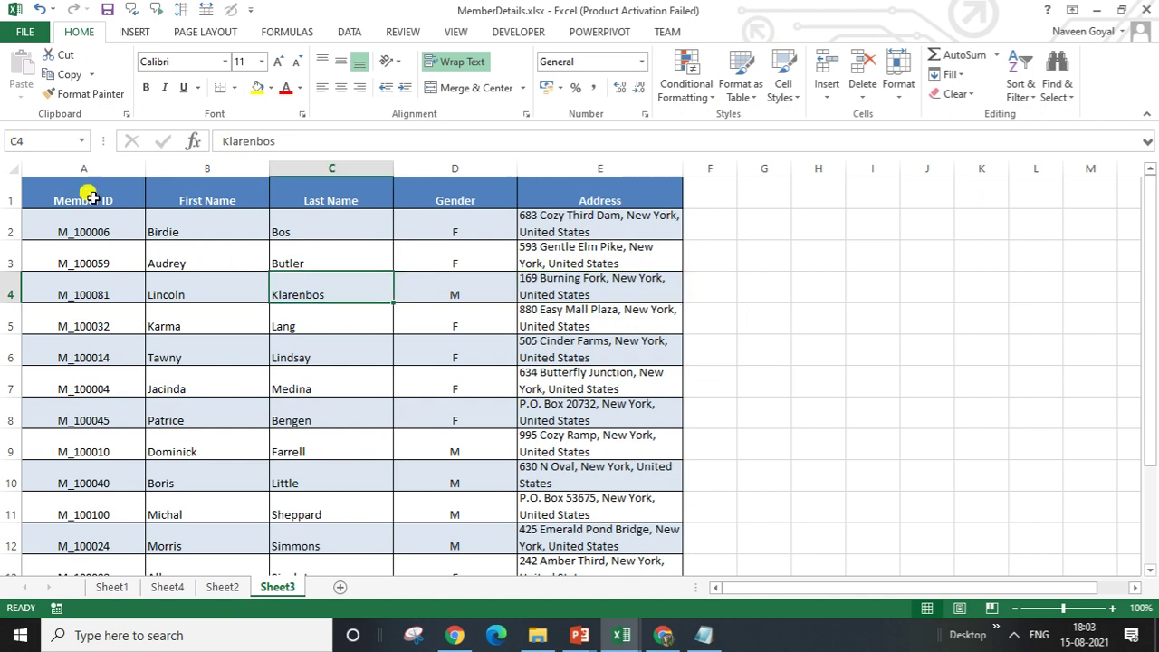
Try a yellow fill on the header row, then undo it
click(88, 196)
key(ctrl+shift+End)
click(253, 322)
scroll(262, 302, up, 2)
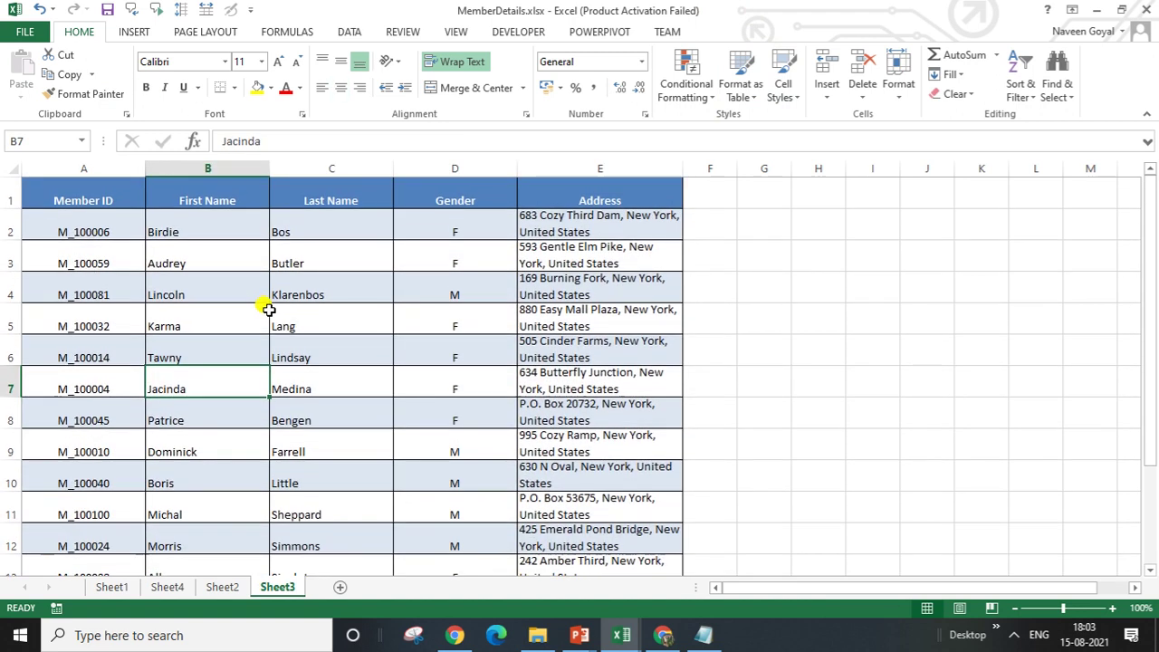
mouse_move(117, 202)
mouse_down()
mouse_move(551, 215)
mouse_move(629, 194)
mouse_up()
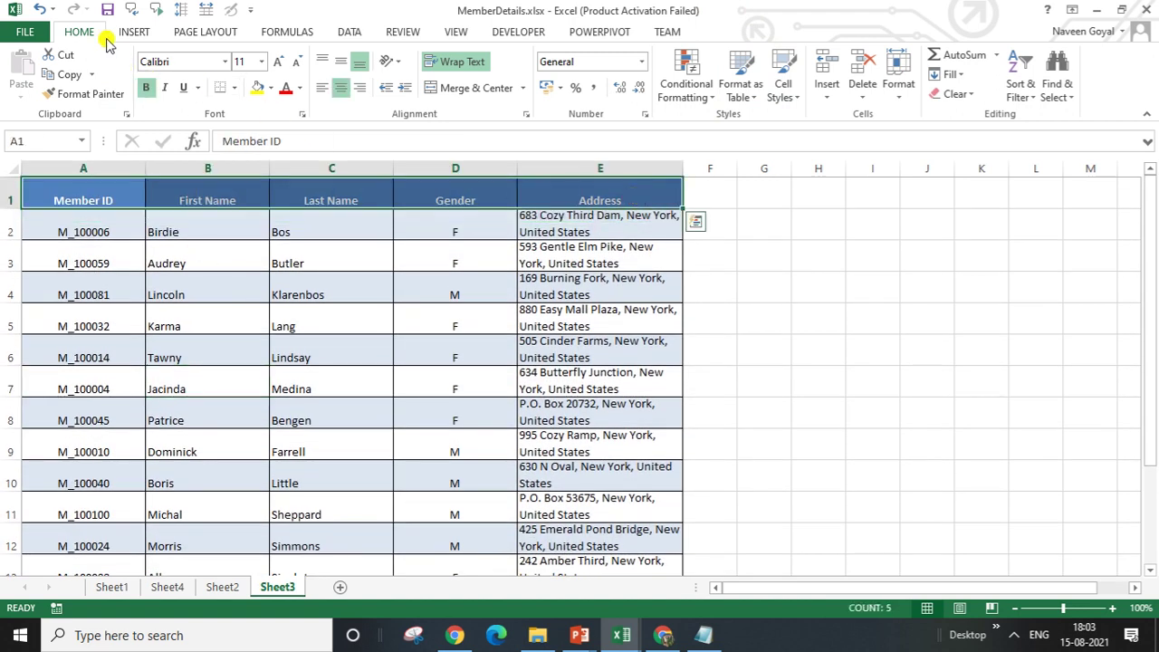
click(261, 62)
click(261, 62)
click(263, 85)
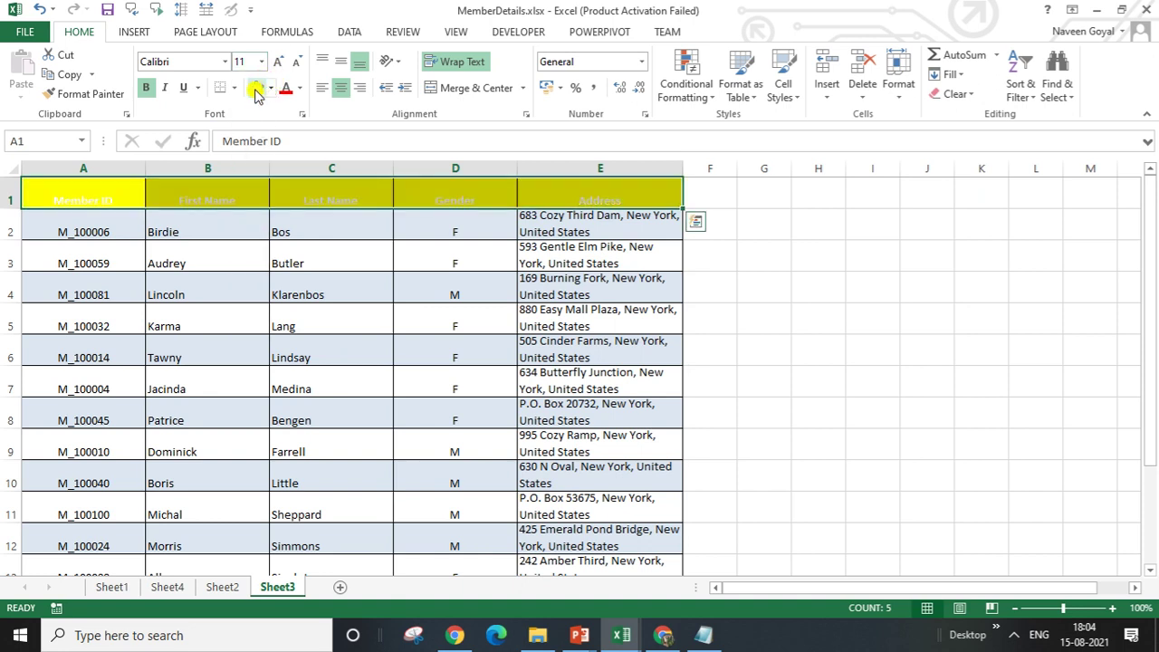
key(ctrl+z)
click(385, 288)
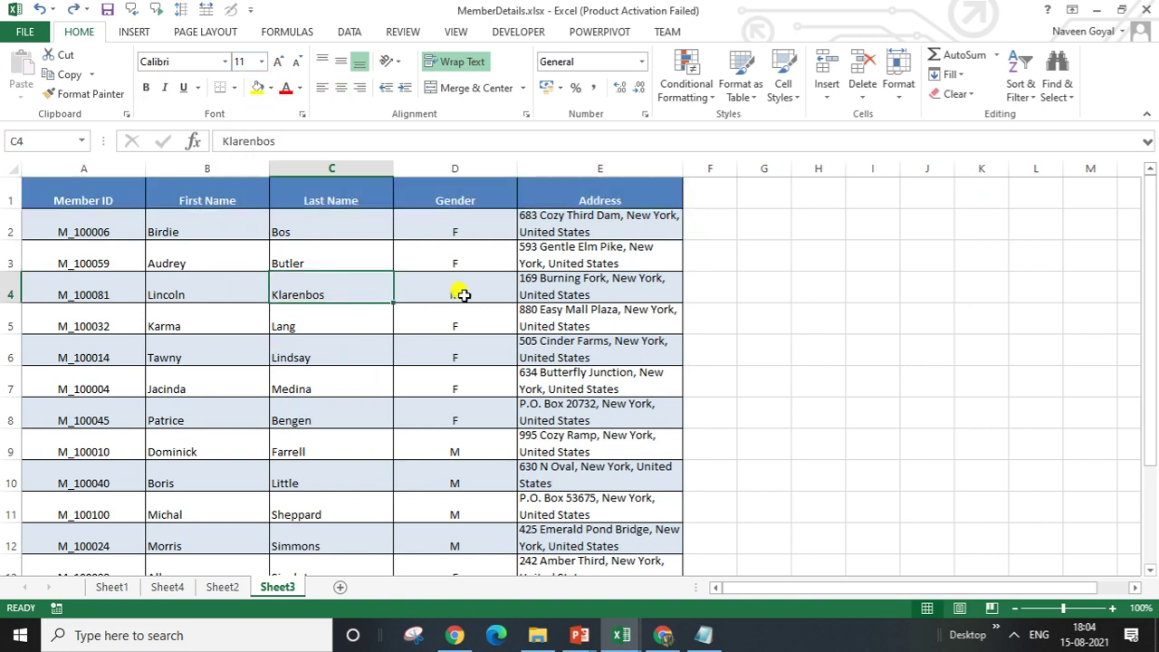
Turn the whole member data region into a table with Ctrl+T
click(497, 299)
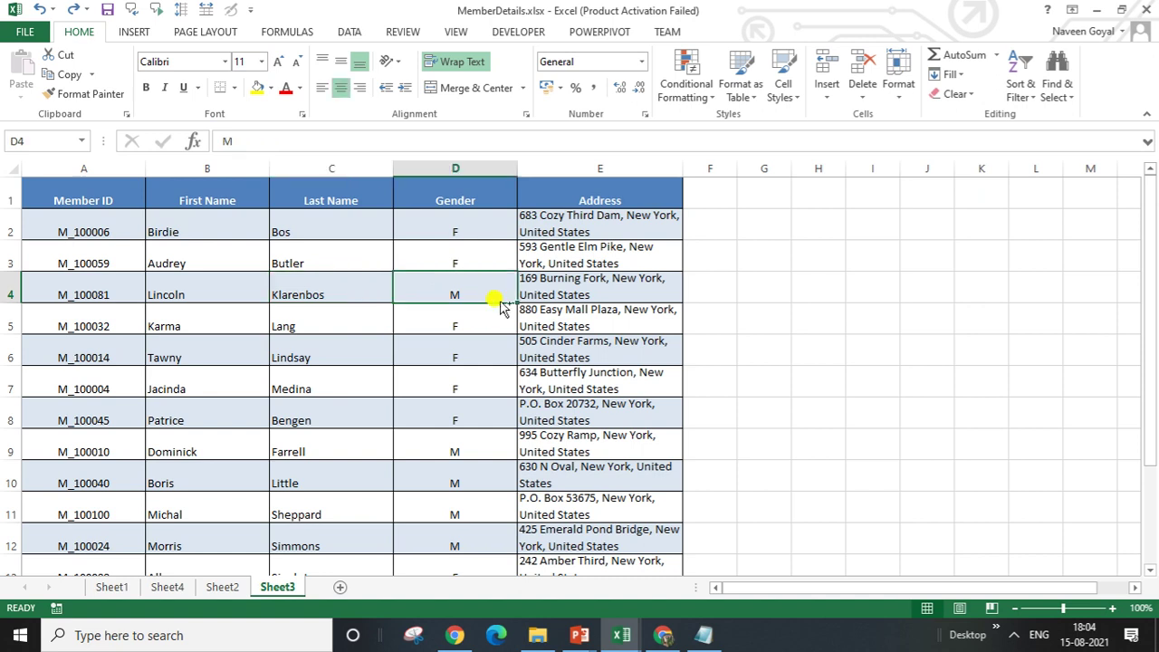
key(ctrl+a)
key(ctrl+t)
key(Return)
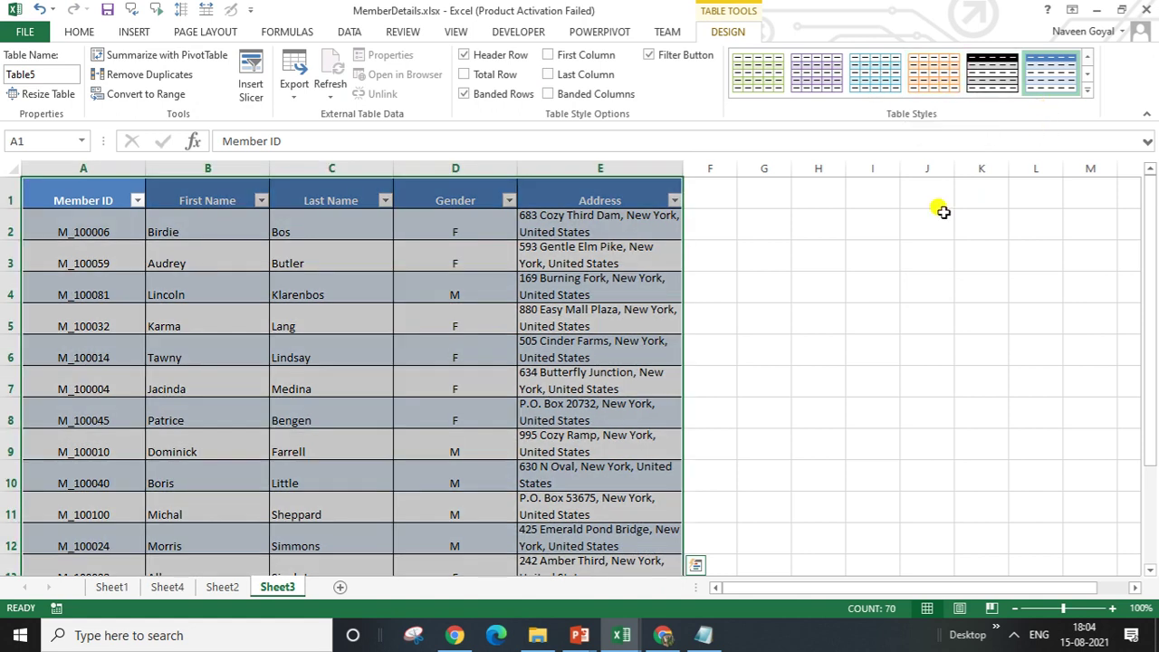
click(735, 313)
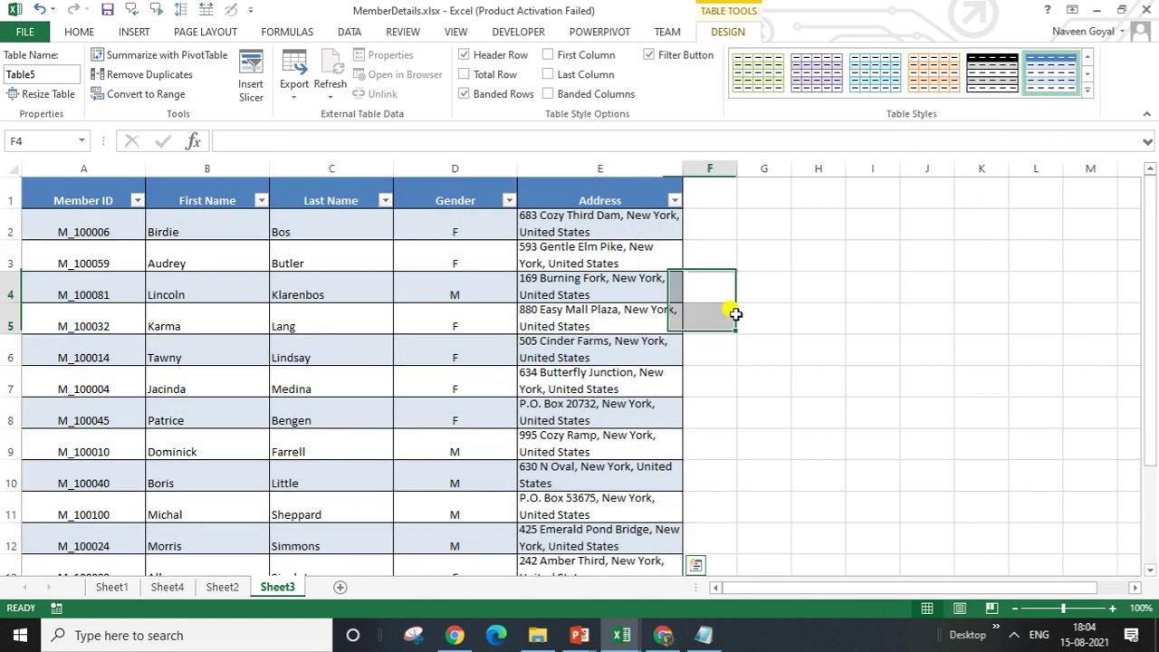
click(847, 383)
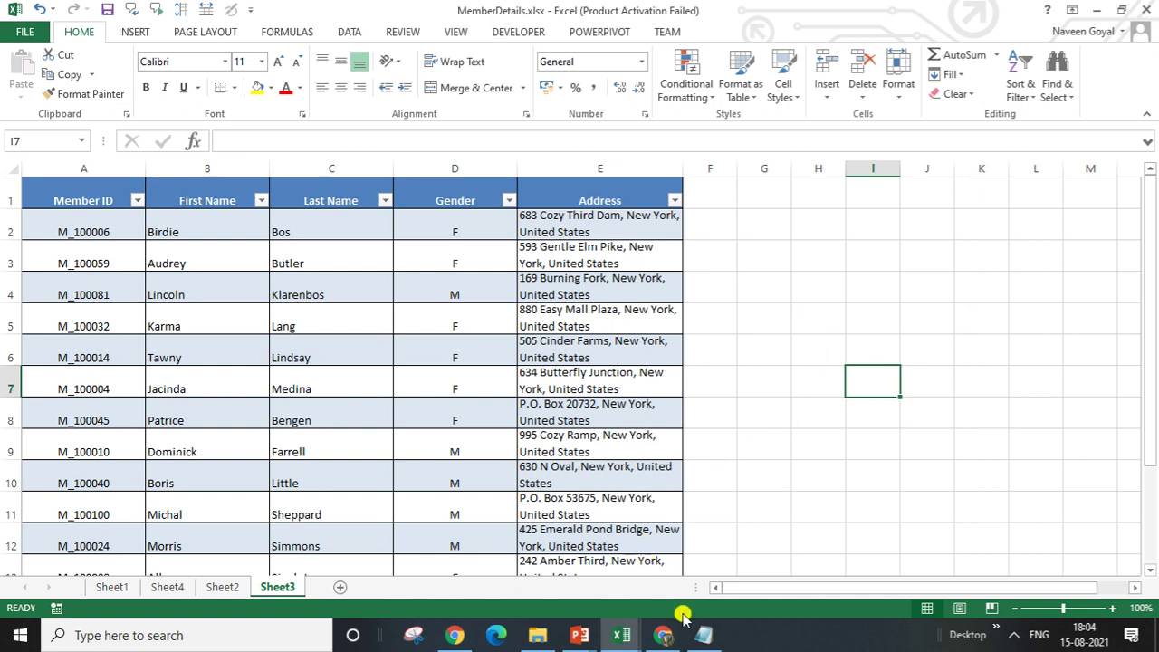
mouse_move(704, 635)
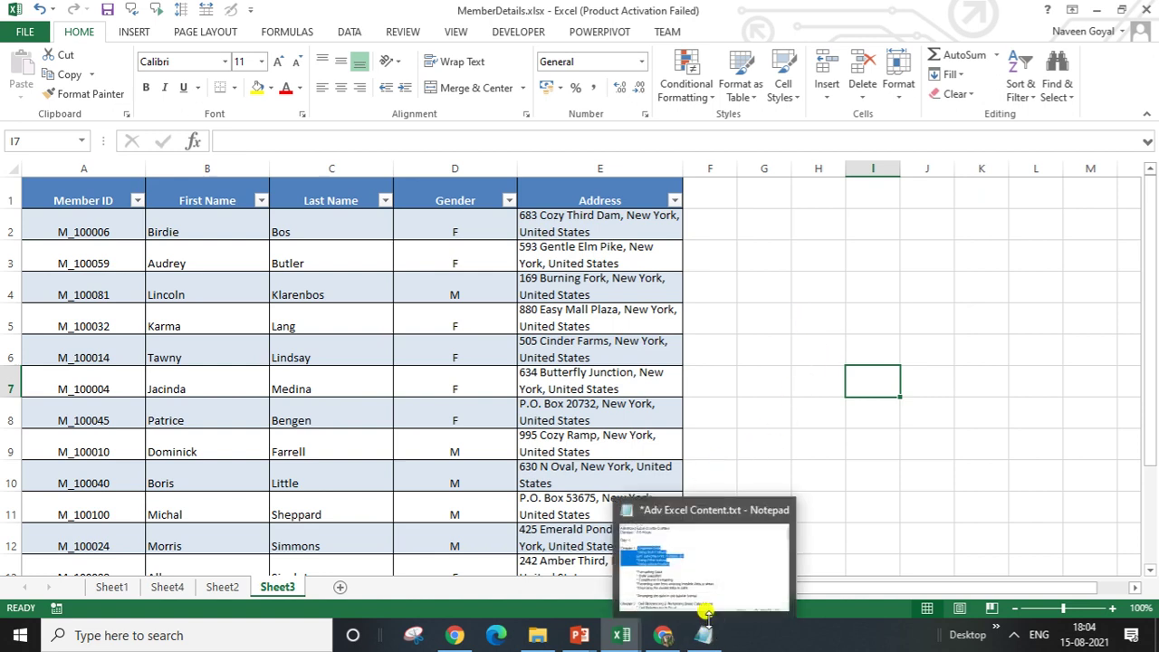
click(703, 591)
Bring up the Notepad course outline and highlight the Formatting Data topics
click(507, 346)
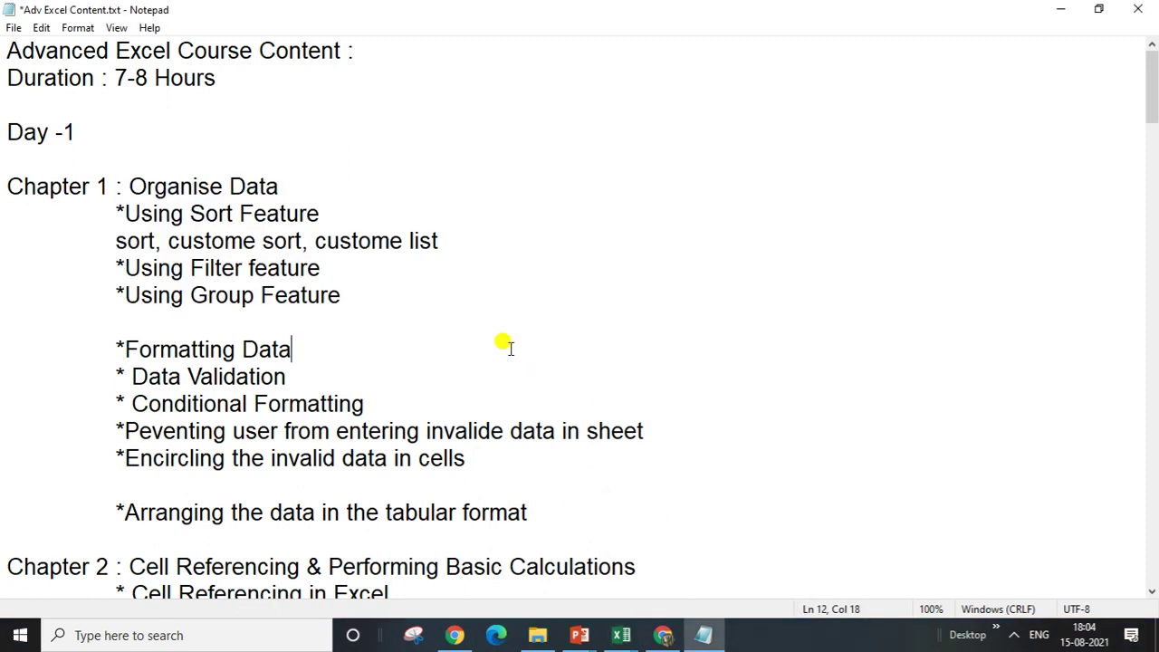
scroll(411, 397, down, 1)
mouse_move(116, 267)
mouse_down()
mouse_move(593, 453)
mouse_move(5, 102)
mouse_up()
scroll(59, 271, down, 1)
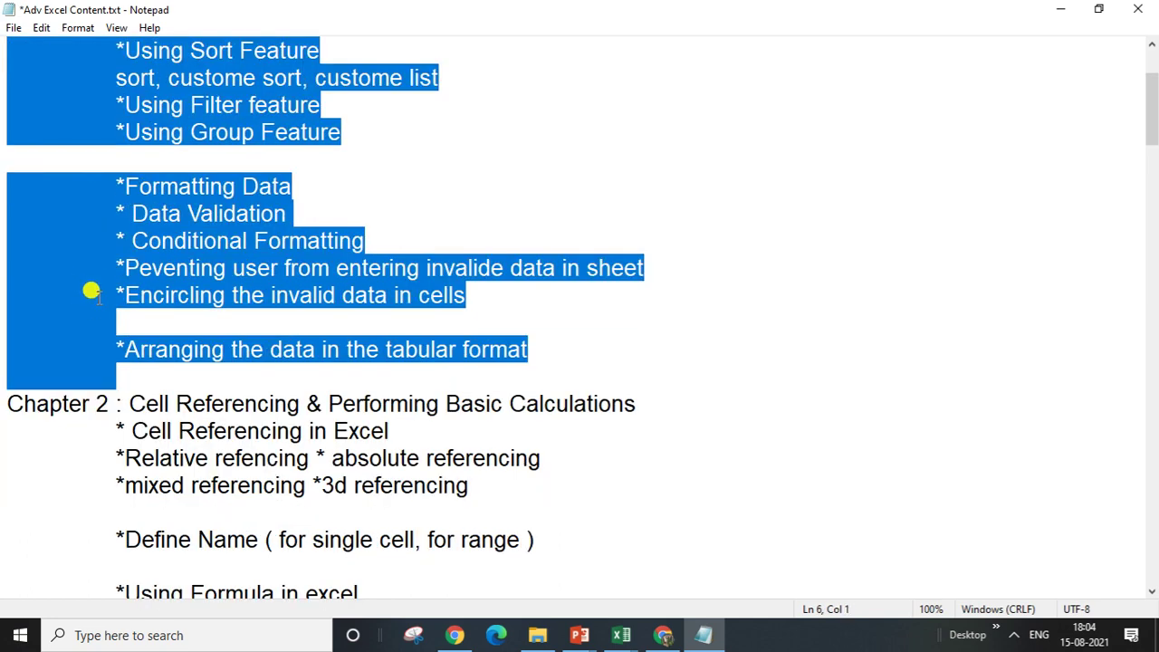
scroll(80, 106, up, 2)
scroll(172, 253, down, 2)
scroll(181, 281, down, 2)
scroll(195, 296, up, 2)
scroll(189, 298, up, 2)
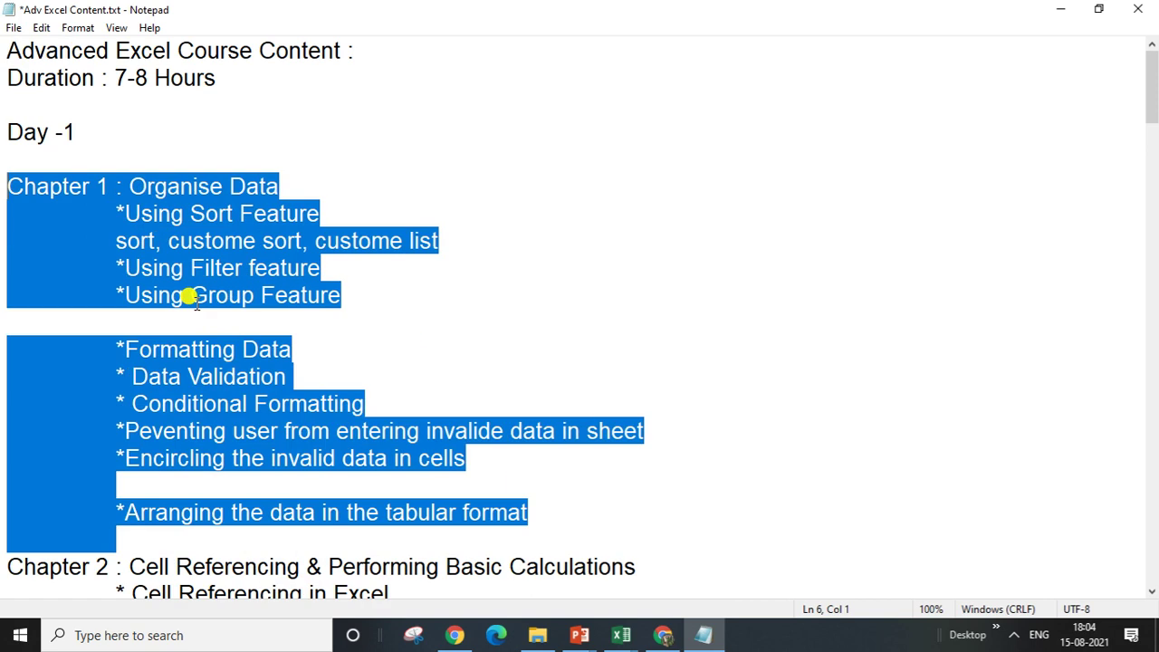
Highlight the 7-8 Hours course duration, then the Chapter 2 cell referencing topics
click(111, 67)
drag(110, 69, 225, 79)
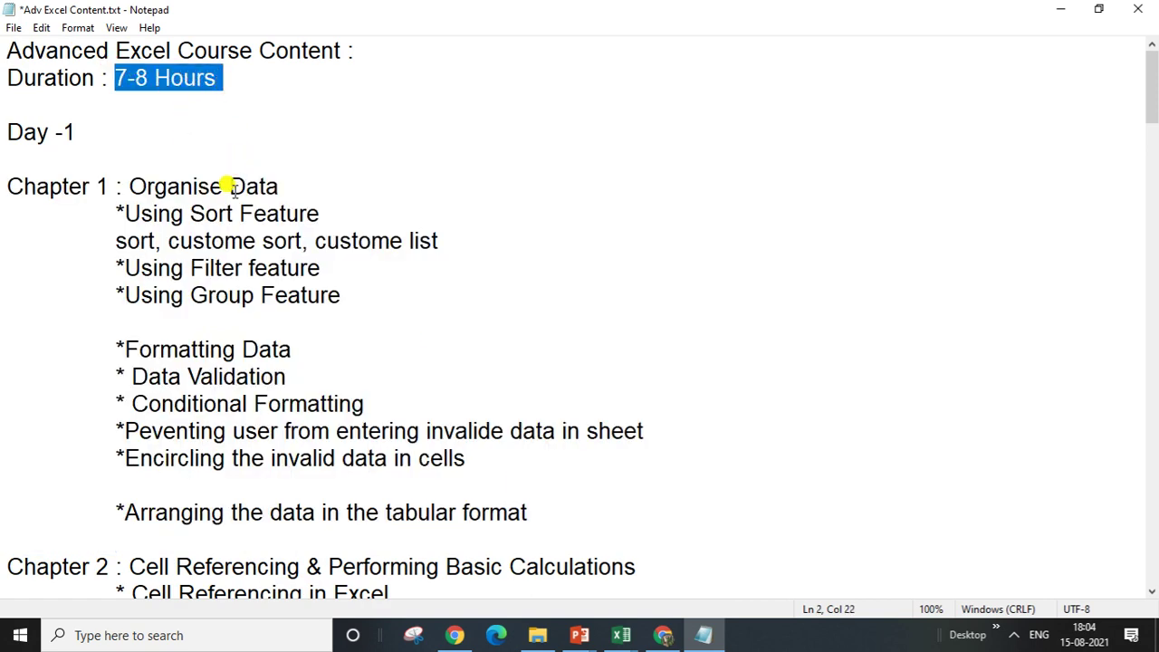
scroll(233, 222, down, 2)
scroll(227, 218, down, 1)
scroll(227, 218, down, 1)
drag(130, 241, 500, 323)
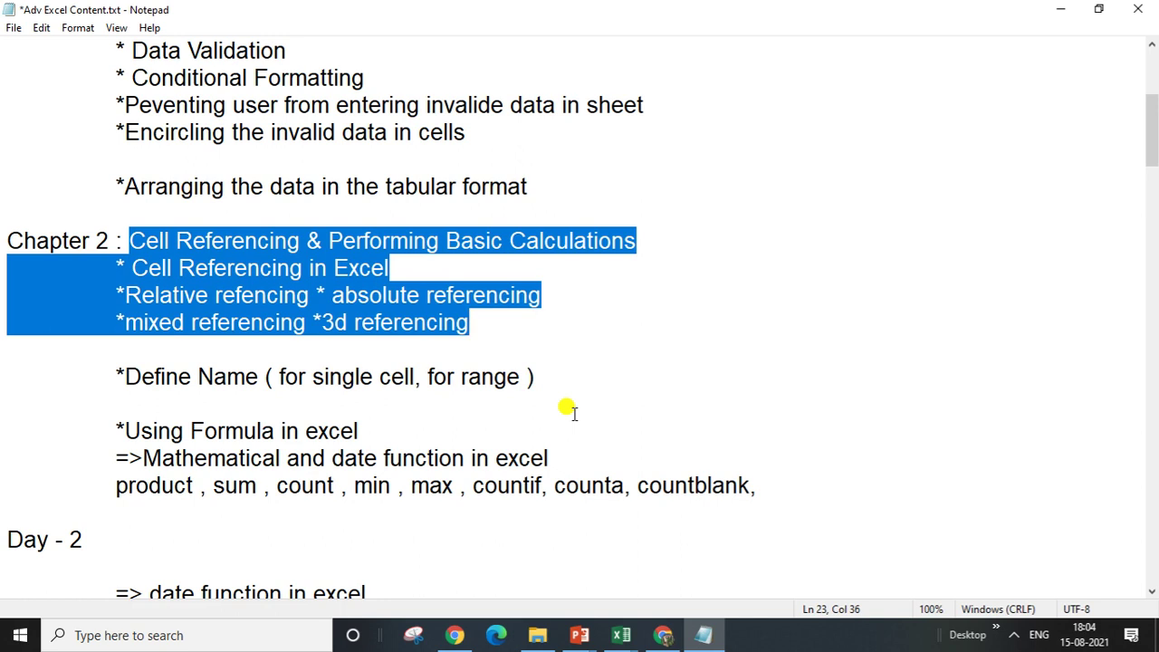
click(424, 272)
Highlight the Conditional Formatting line, then the Chapter 2 referencing topics again
scroll(418, 308, up, 1)
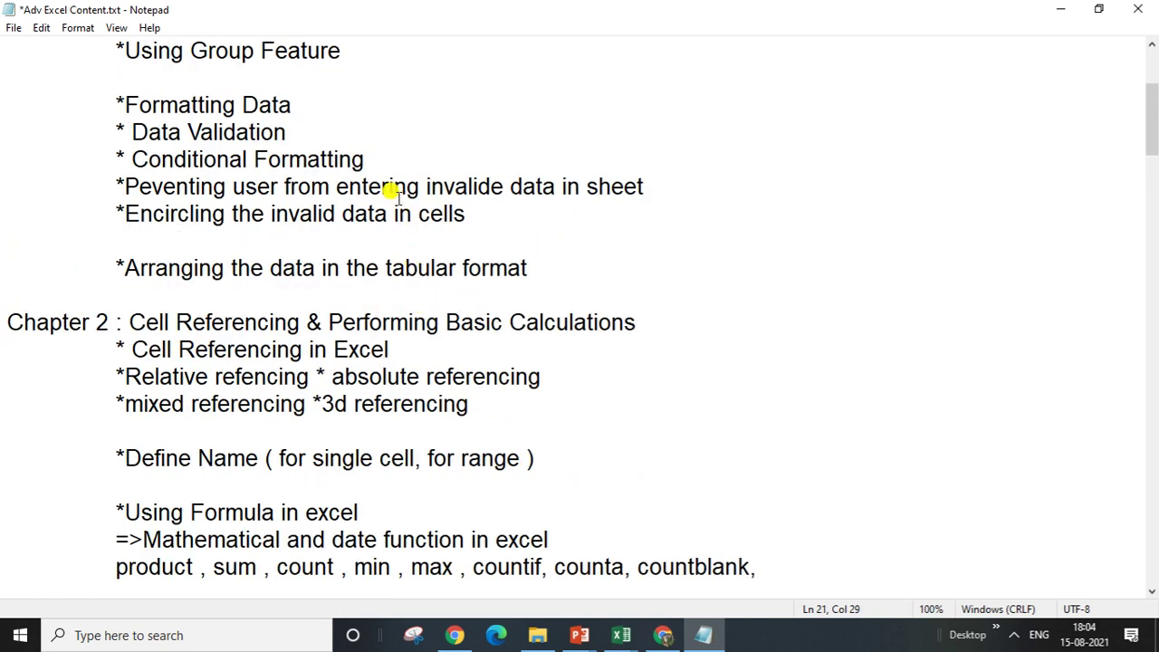
mouse_move(116, 159)
mouse_down()
mouse_move(385, 170)
mouse_move(375, 160)
mouse_up()
click(331, 322)
scroll(293, 337, down, 1)
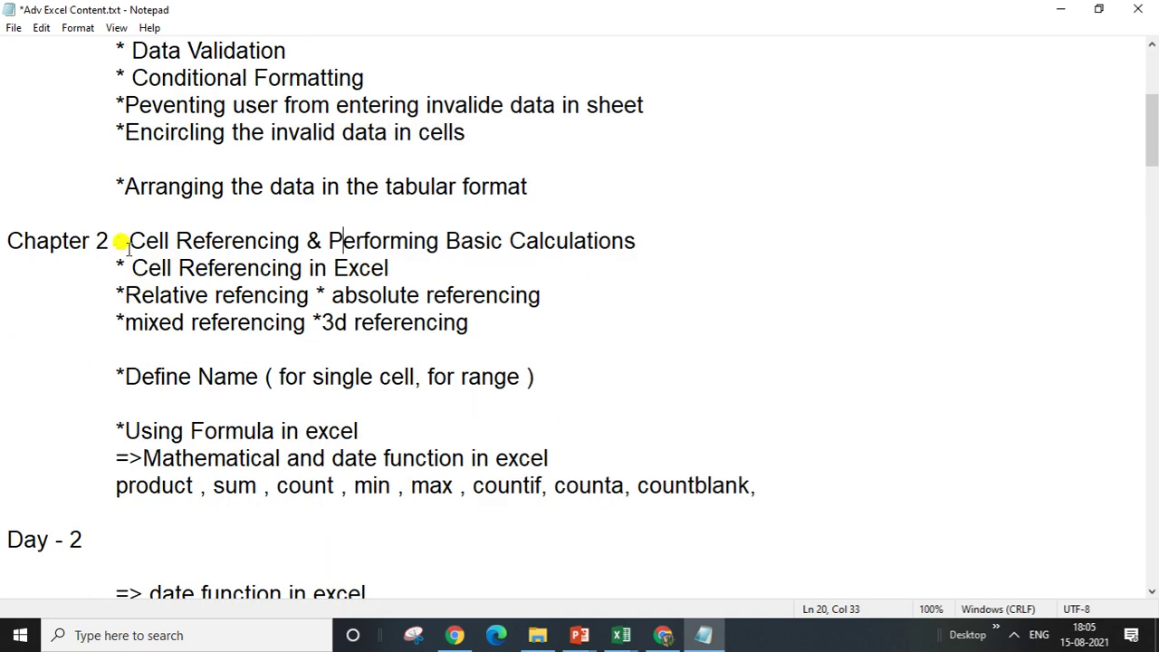
drag(128, 243, 554, 328)
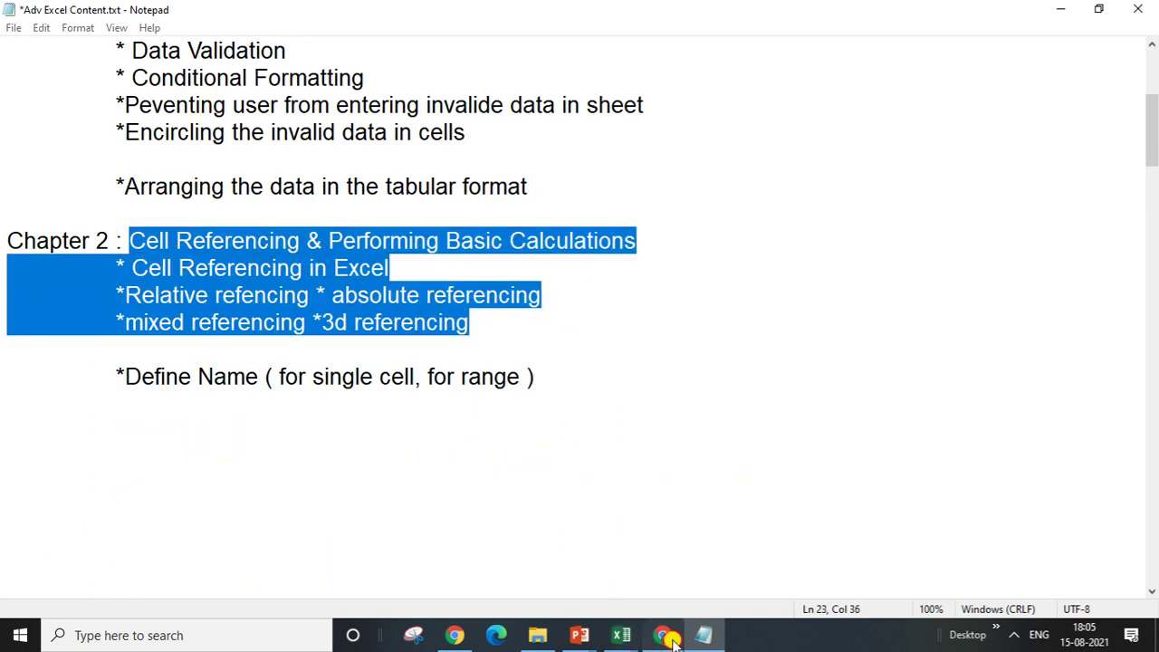
click(668, 638)
mouse_move(579, 635)
click(666, 636)
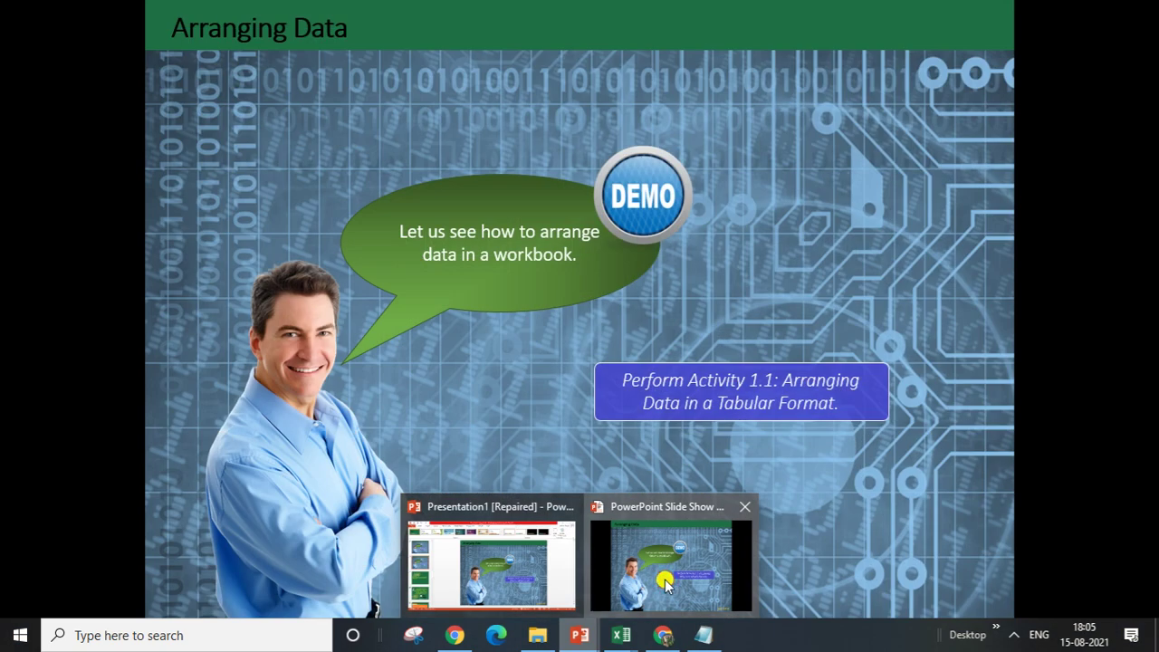
Advance the PowerPoint slide show five slides to Cell Referencing, then leave it
click(671, 561)
click(329, 410)
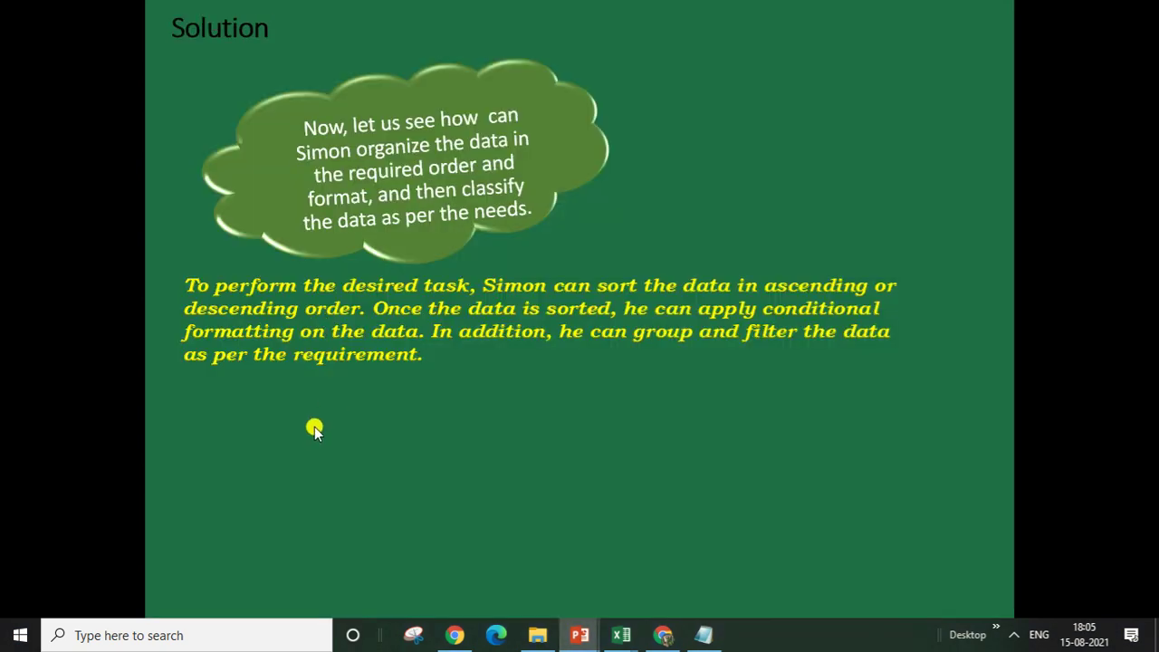
click(314, 430)
click(314, 429)
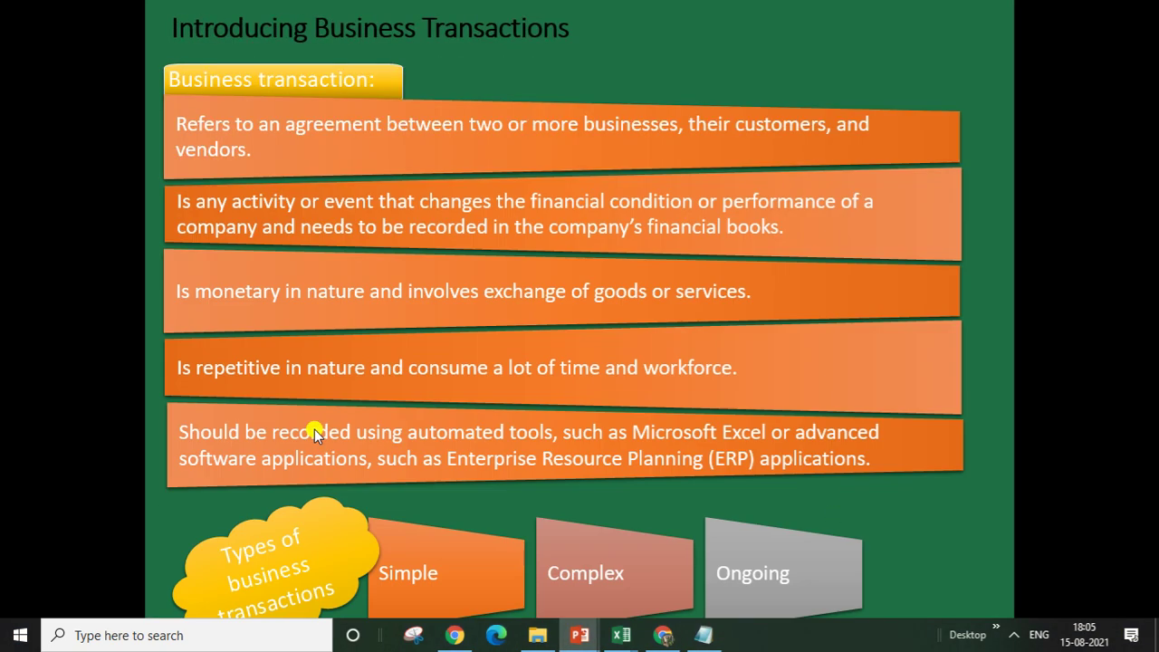
click(314, 429)
click(314, 431)
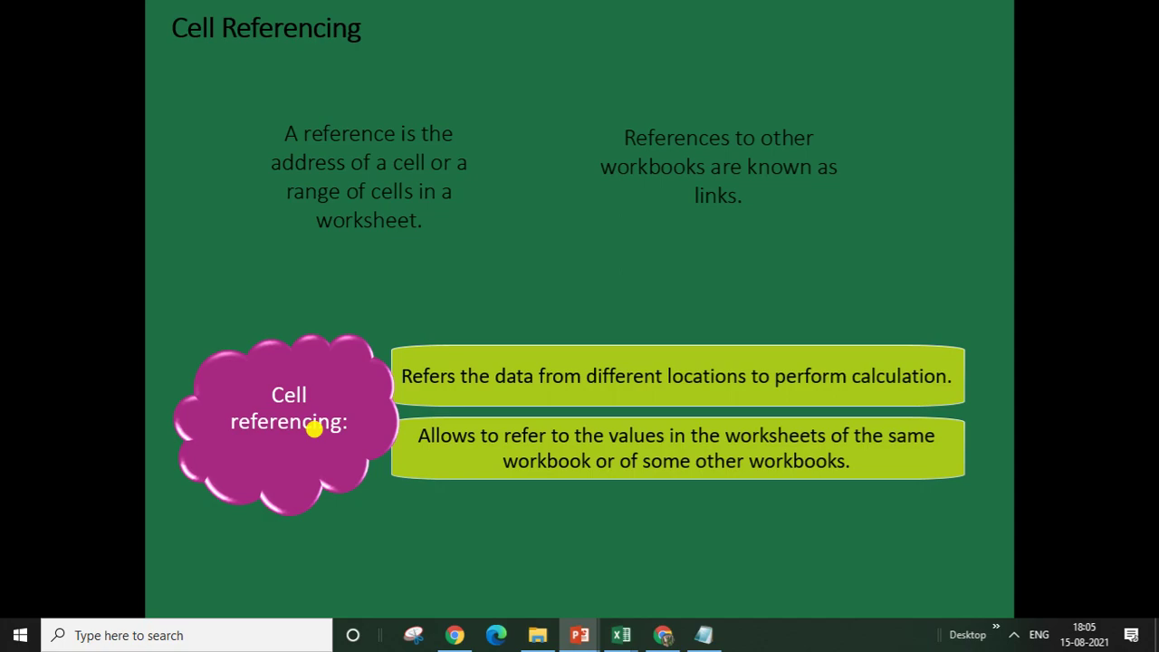
key(super+d)
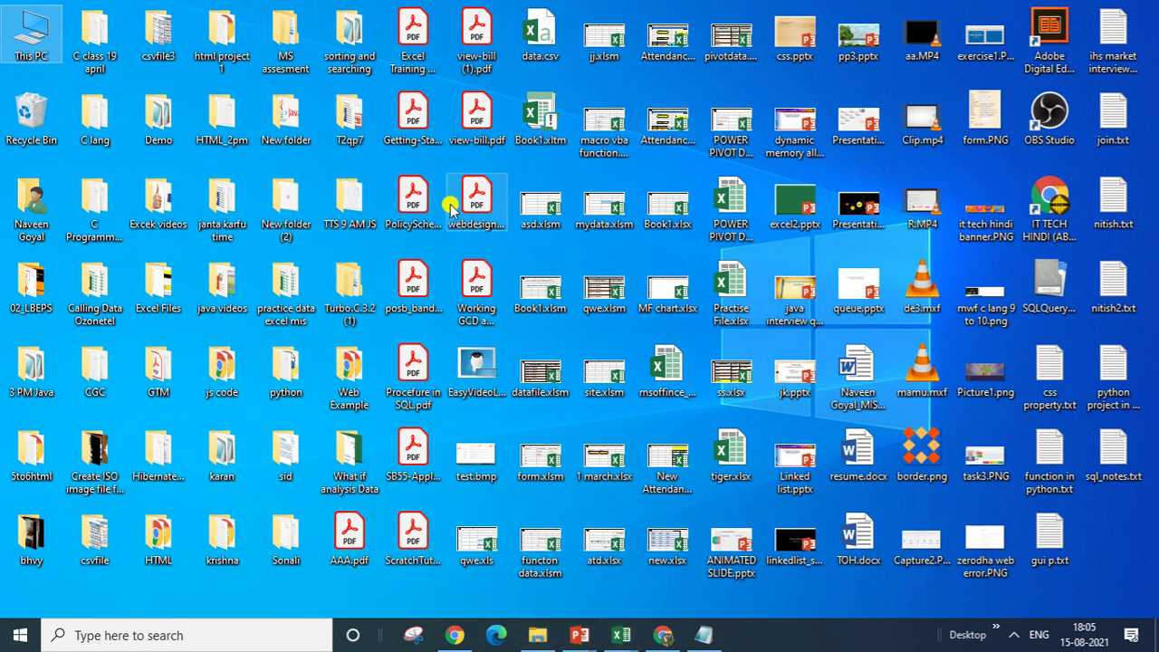
Switch to the BookSales.xlsx workbook and select an empty cell beside the book table
click(544, 288)
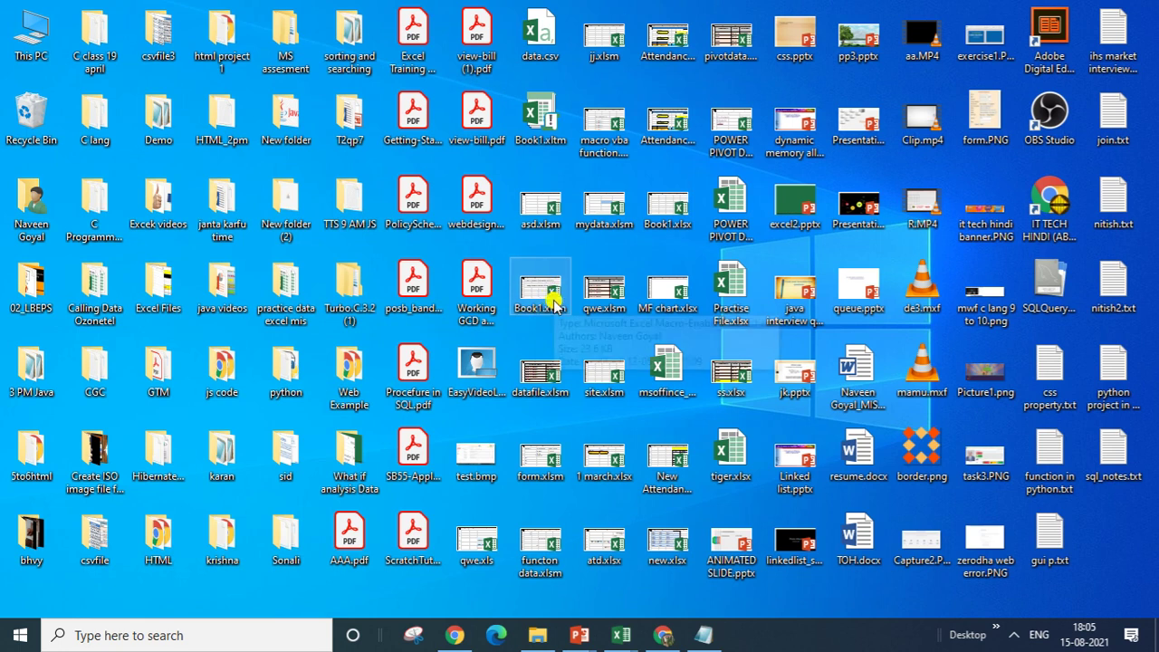
click(409, 203)
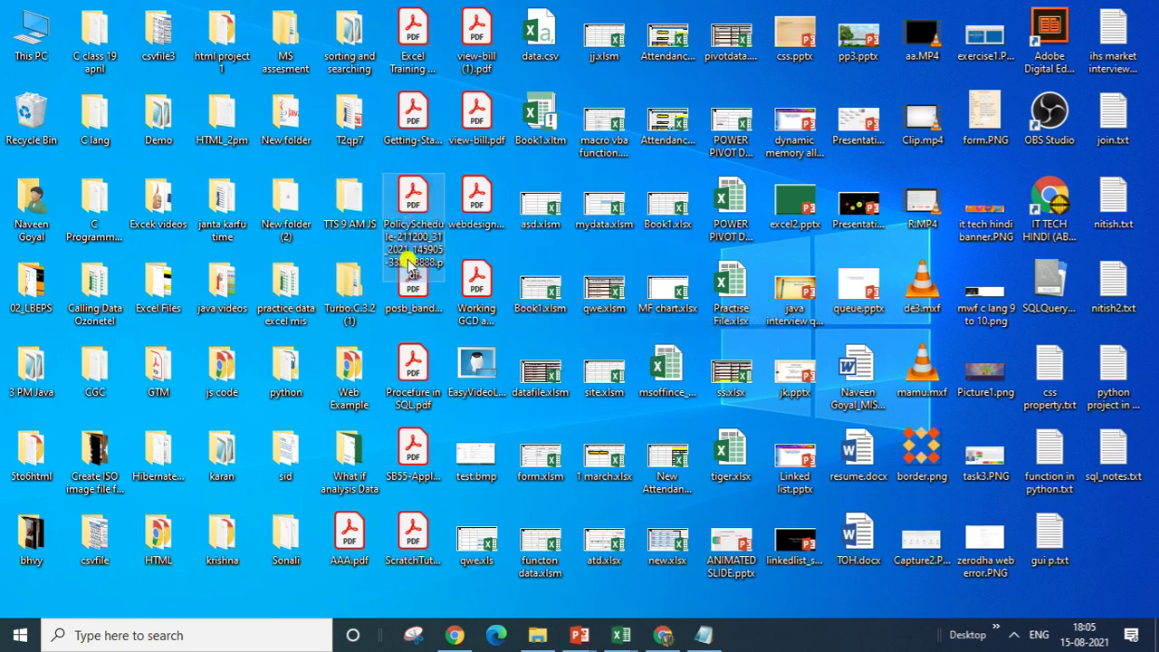
mouse_move(620, 635)
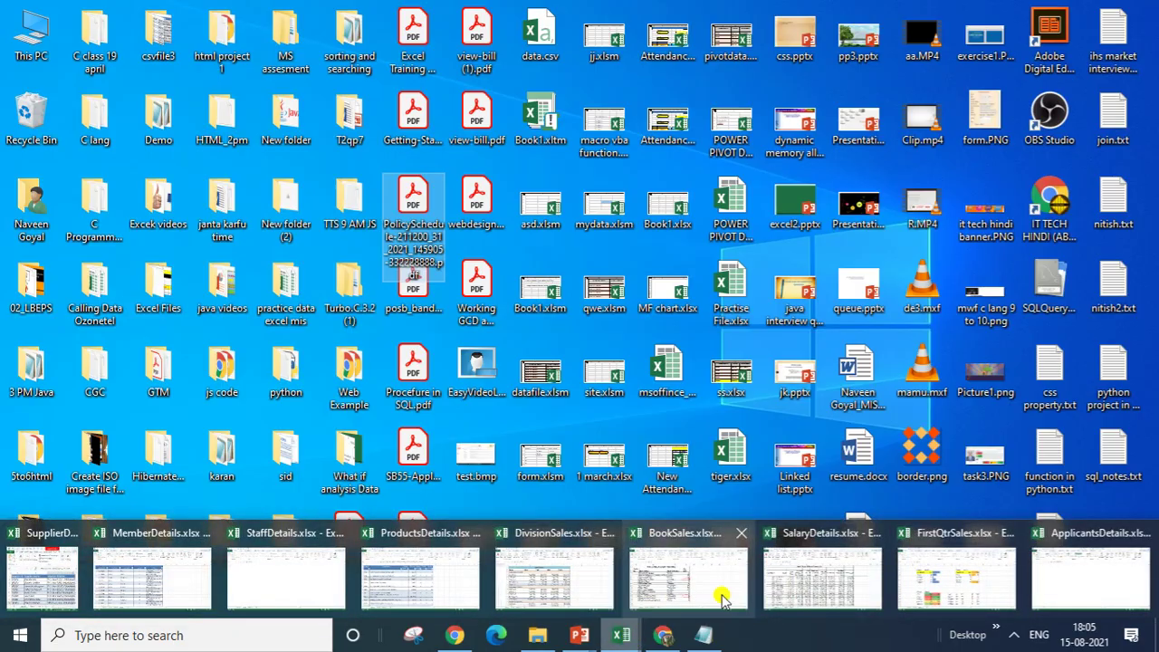
click(688, 580)
click(743, 355)
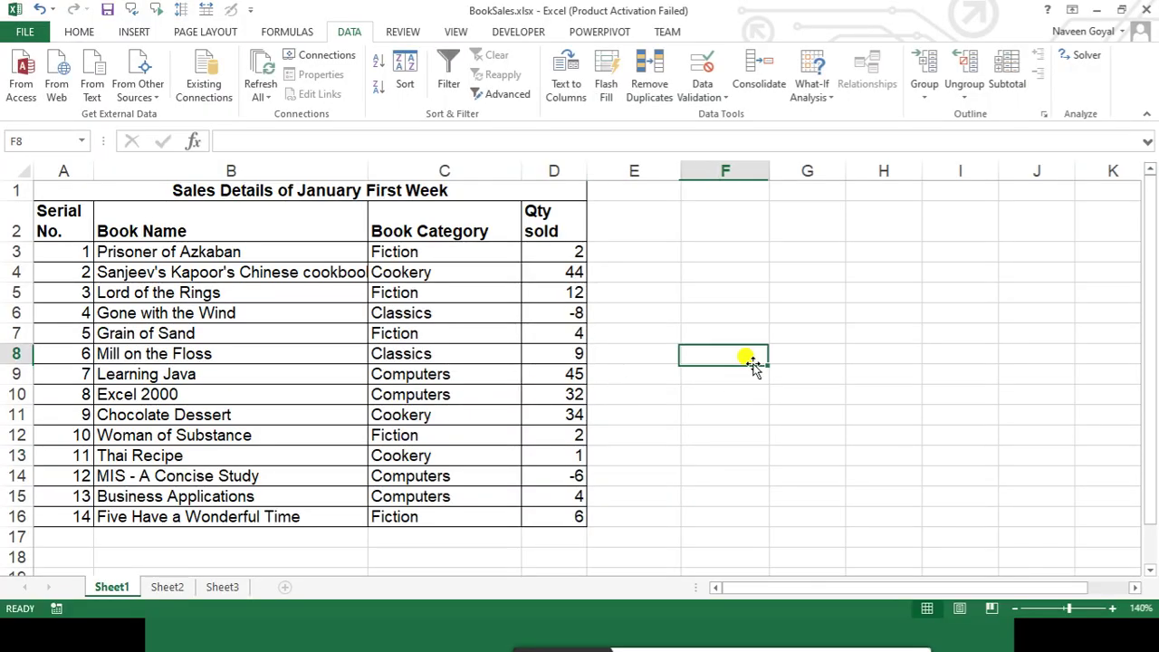
Enter the label 'click here' in cell F4
click(725, 268)
text(click h)
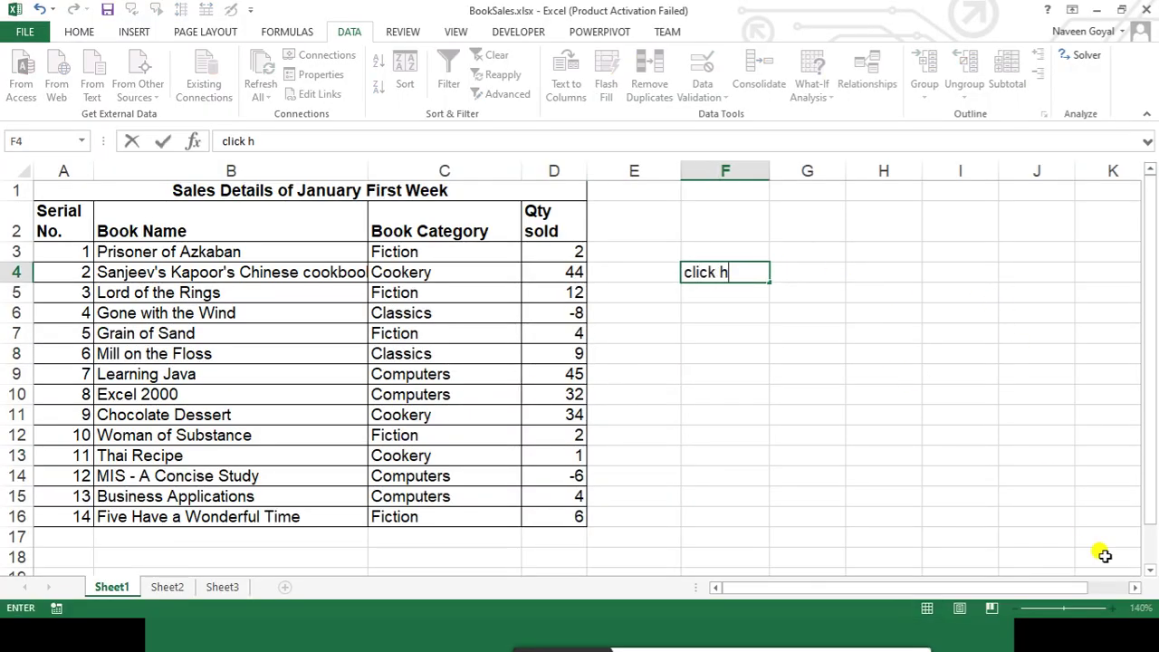
text(ere)
key(Return)
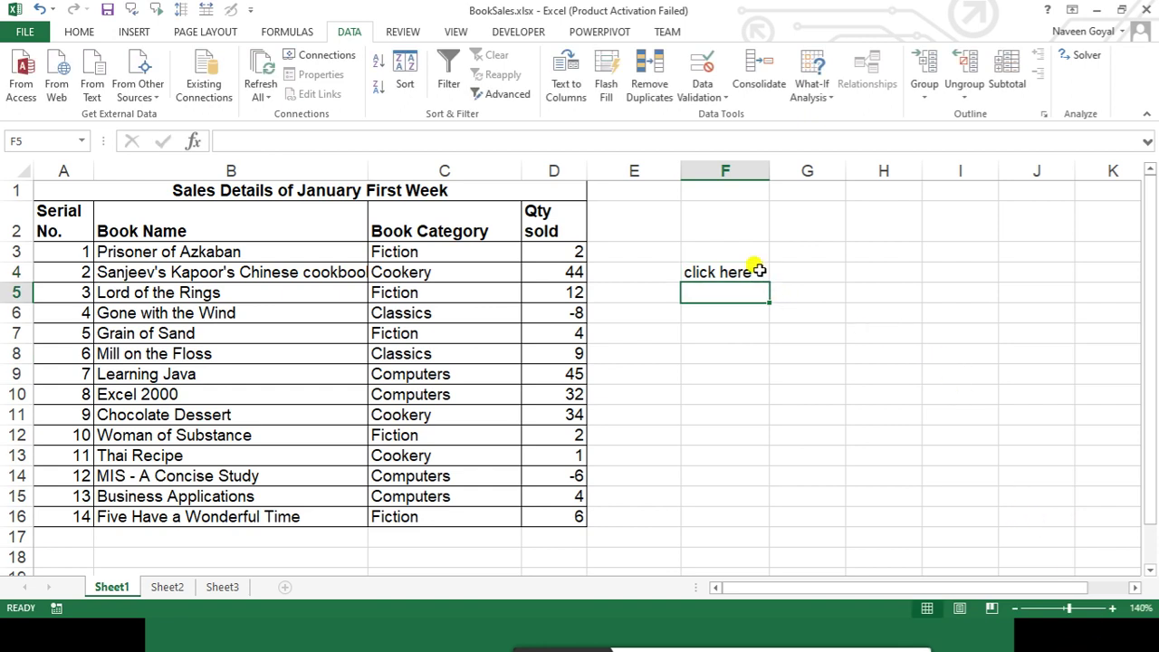
Hyperlink the 'click here' cell to nitish.txt on the Desktop
click(759, 271)
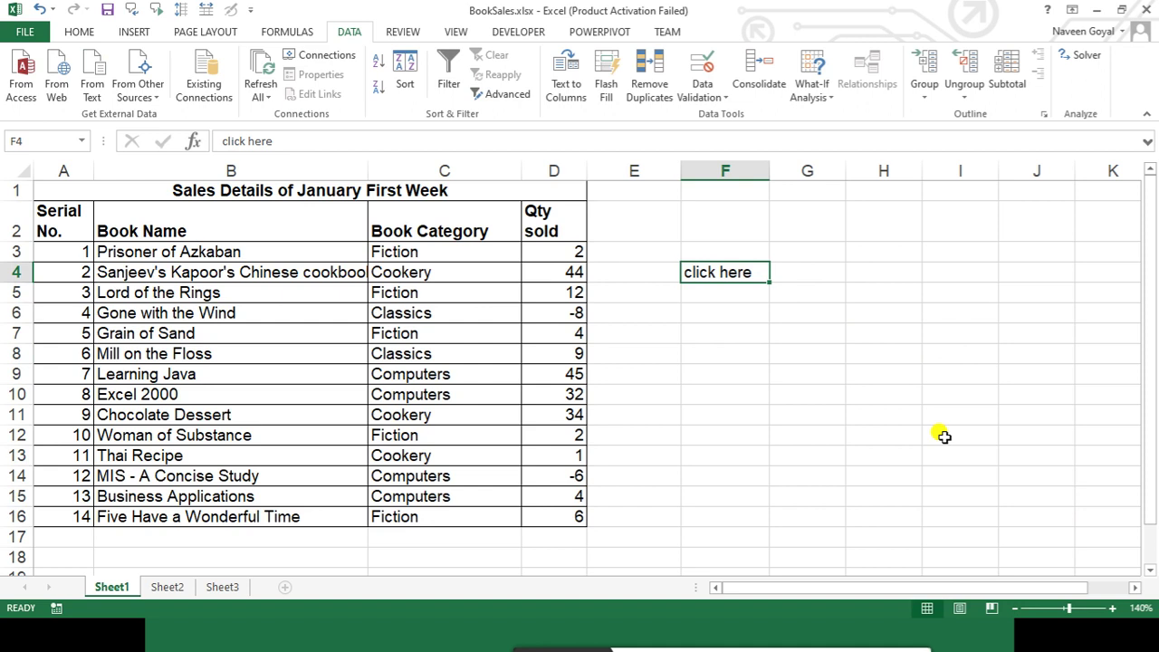
key(ctrl+k)
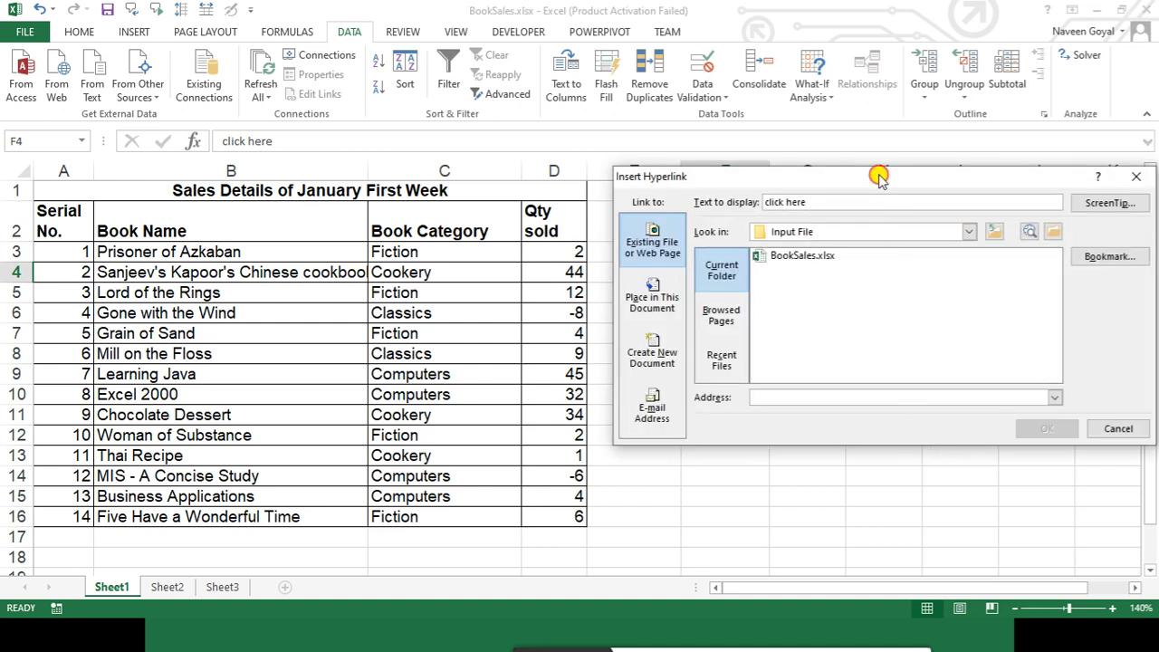
drag(878, 177, 374, 145)
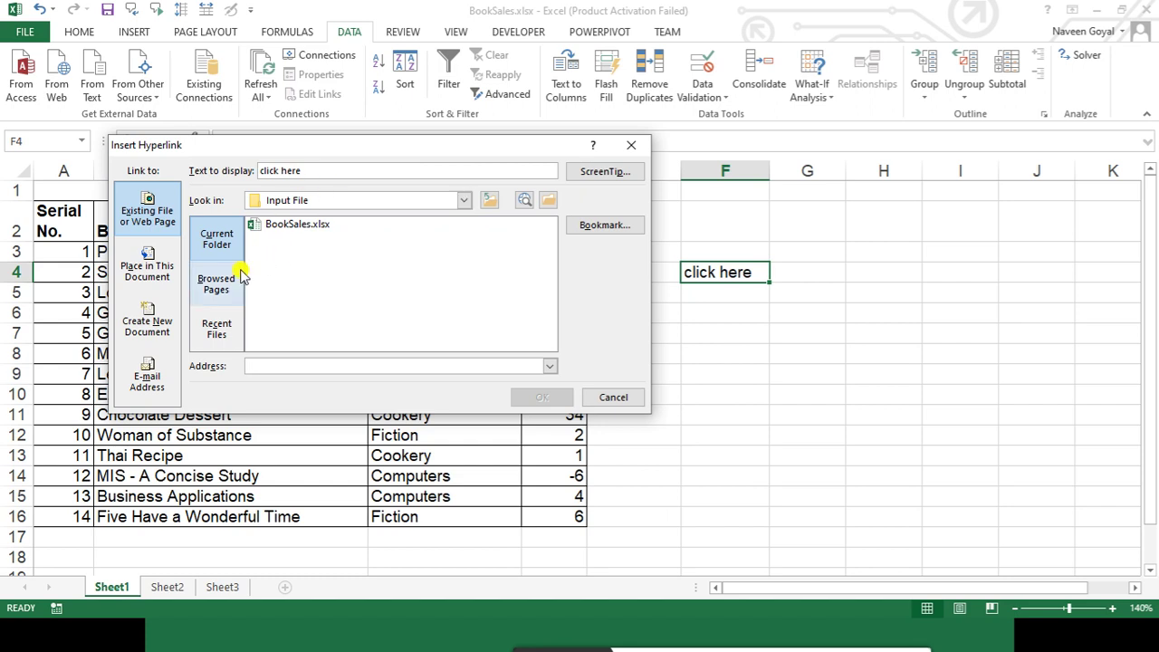
click(431, 203)
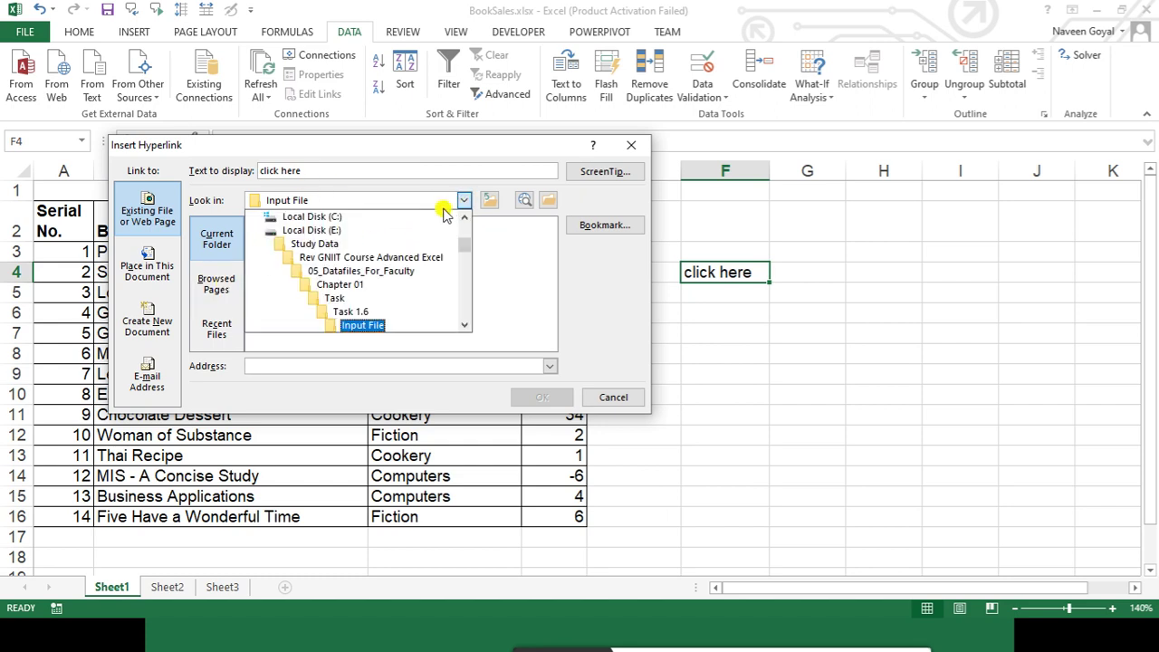
scroll(466, 226, up, 3)
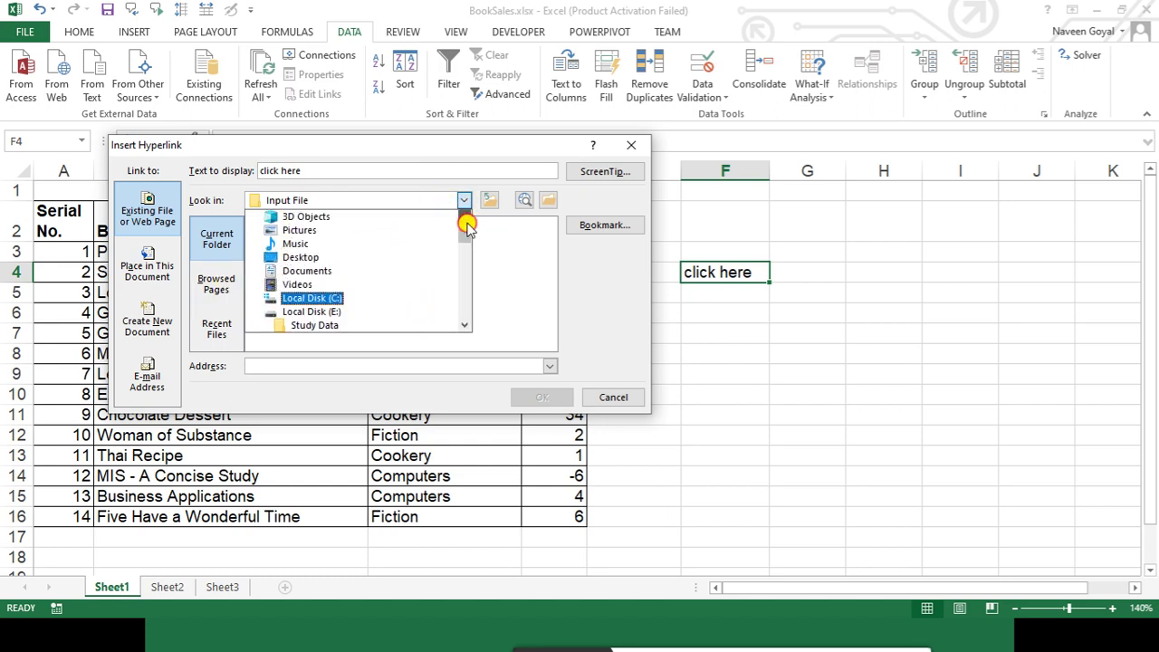
scroll(465, 225, up, 2)
click(396, 217)
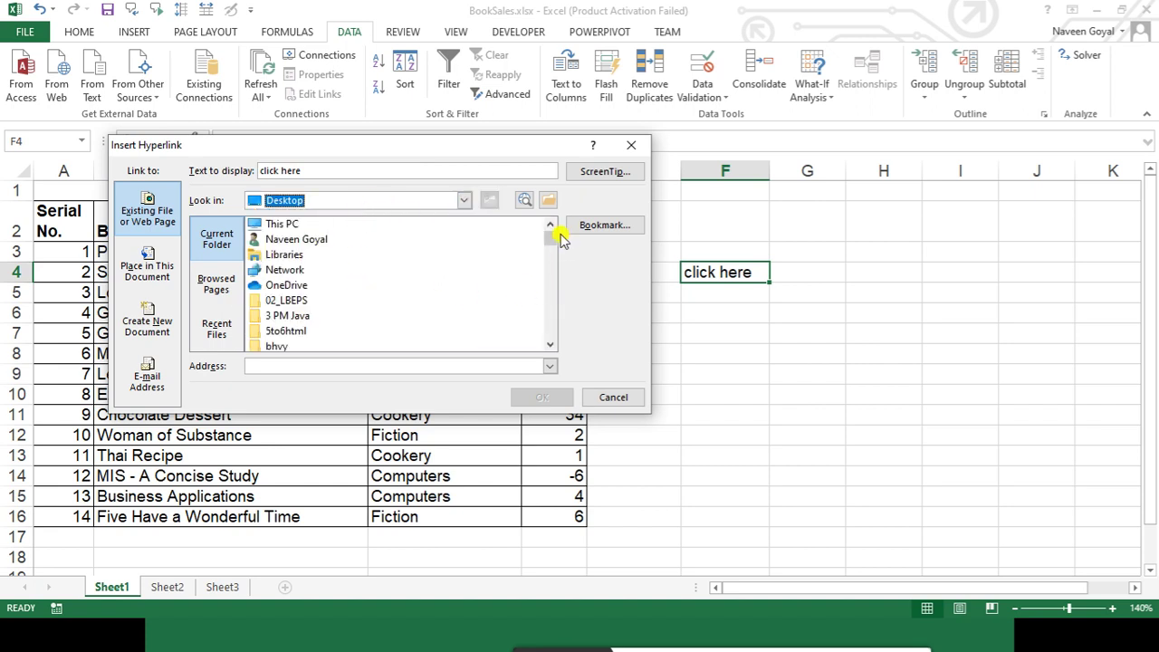
drag(550, 243, 549, 303)
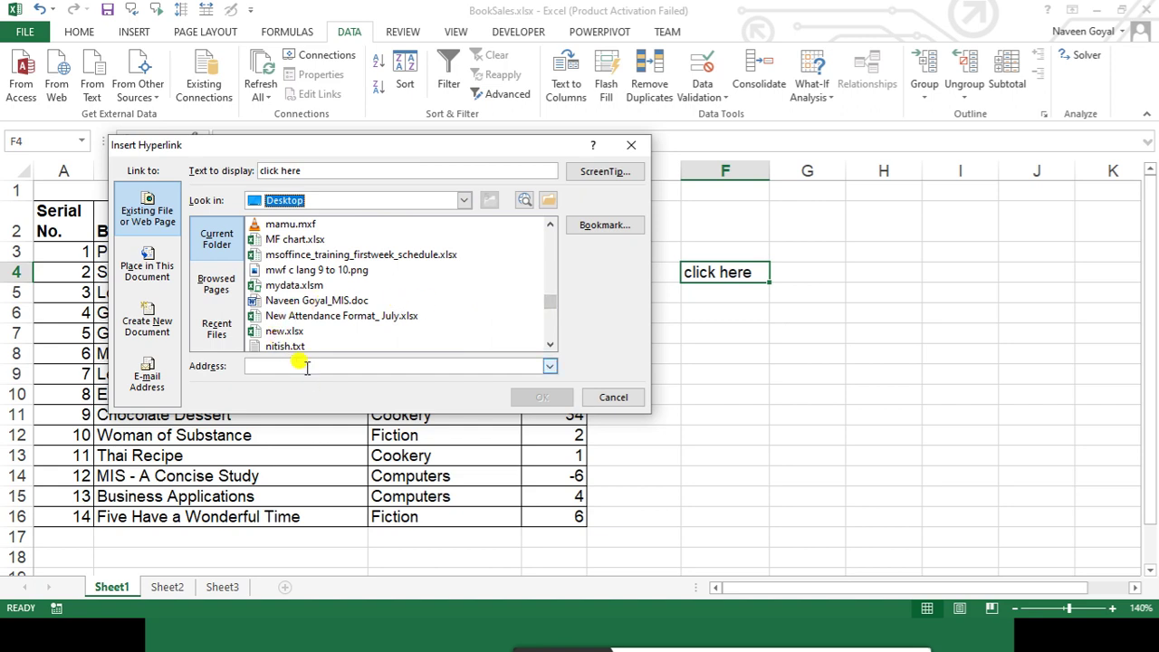
click(284, 345)
click(534, 400)
Follow the link to open nitish.txt, close it, and return to cells F4 and F8
click(689, 317)
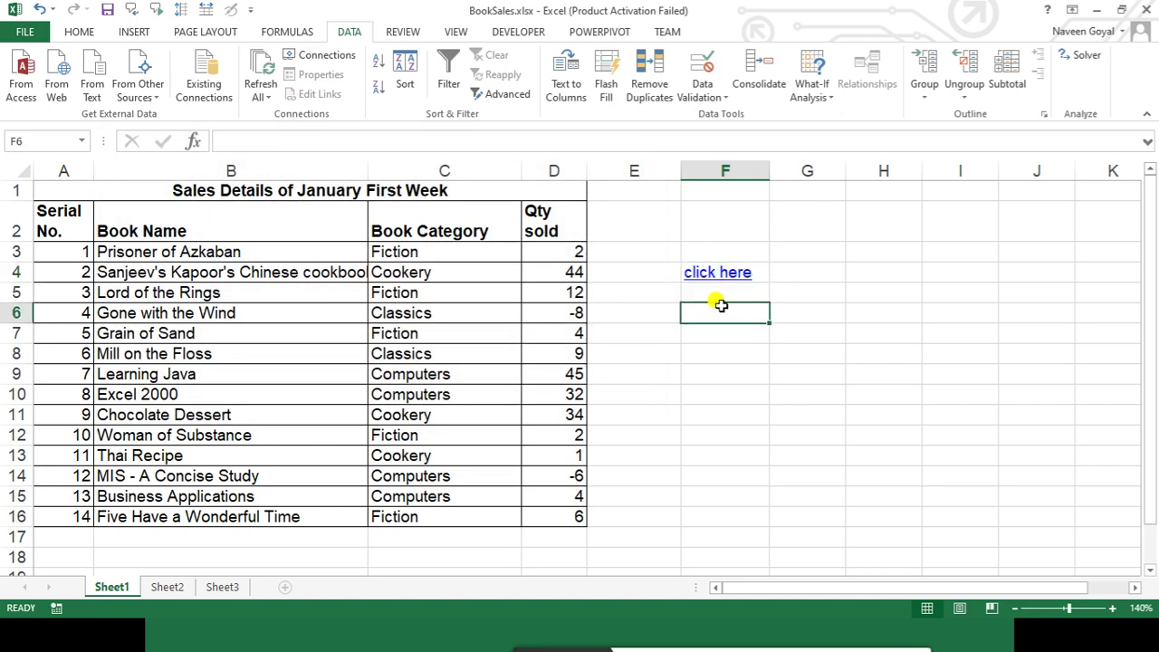
click(822, 330)
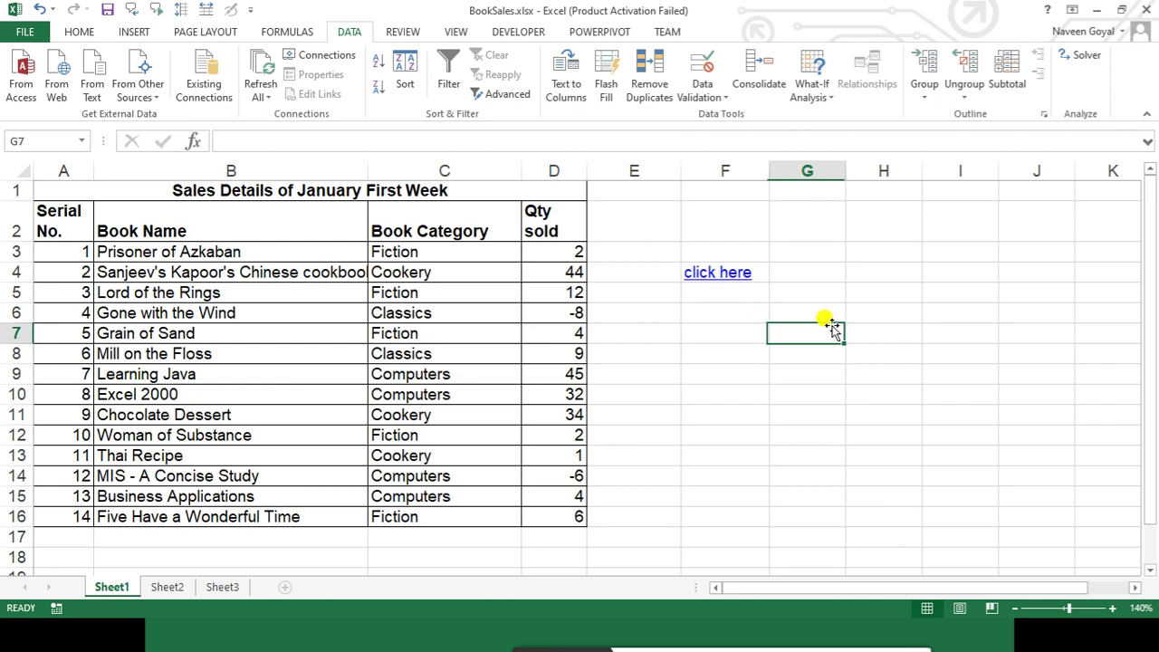
click(738, 273)
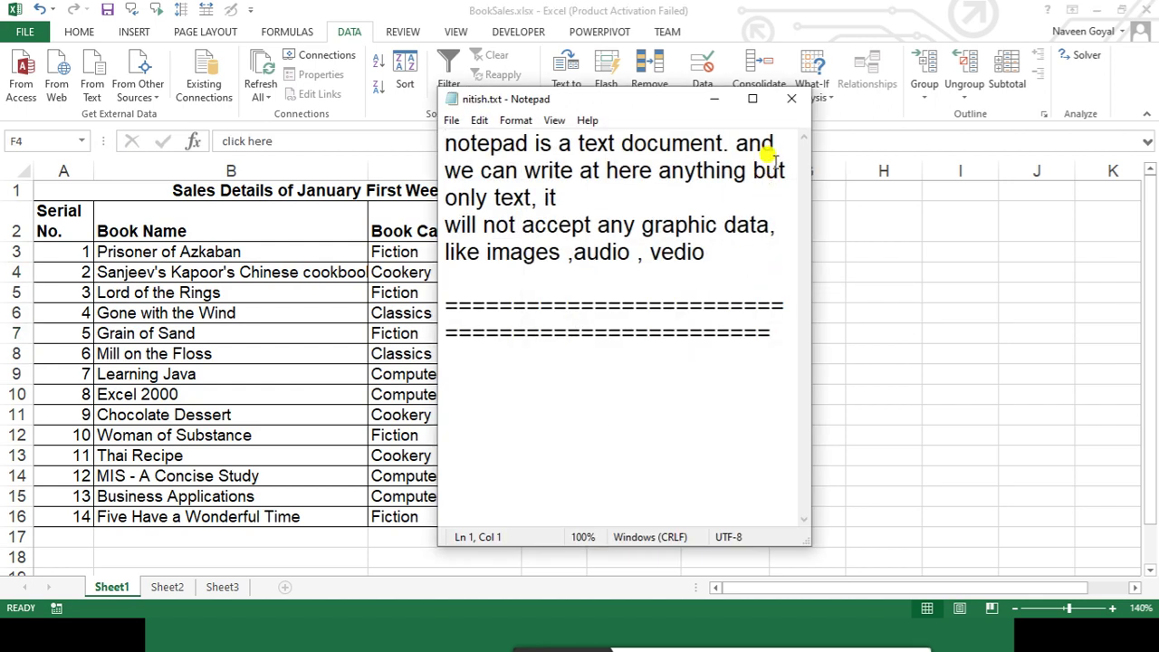
click(753, 99)
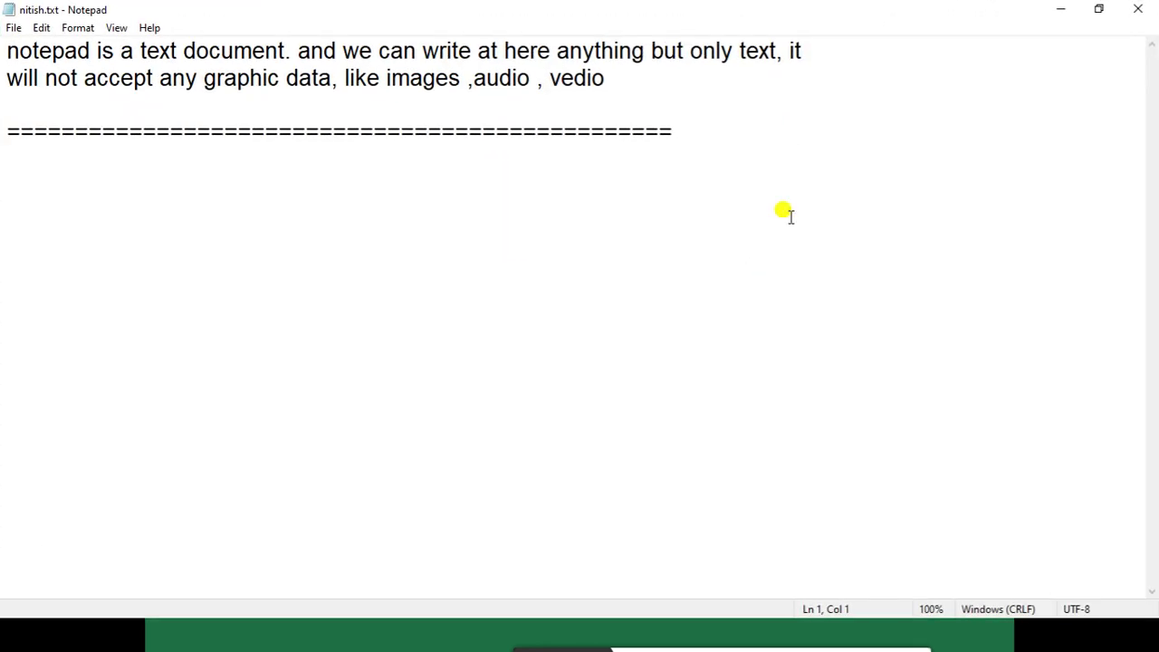
click(1138, 10)
click(928, 224)
click(740, 284)
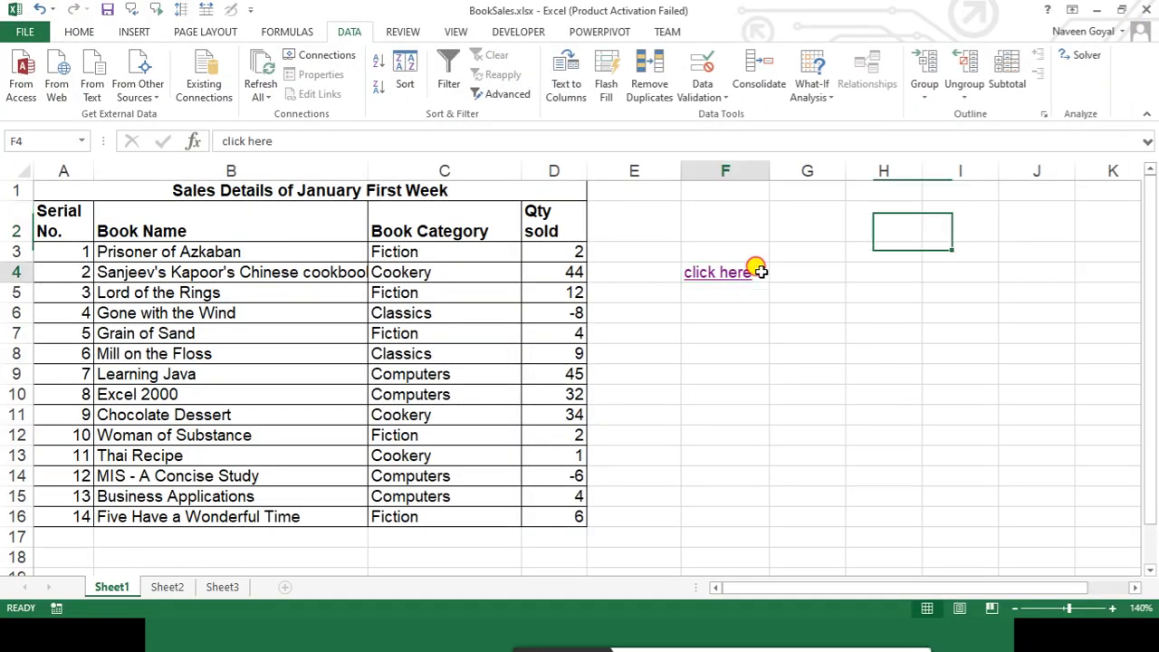
click(753, 348)
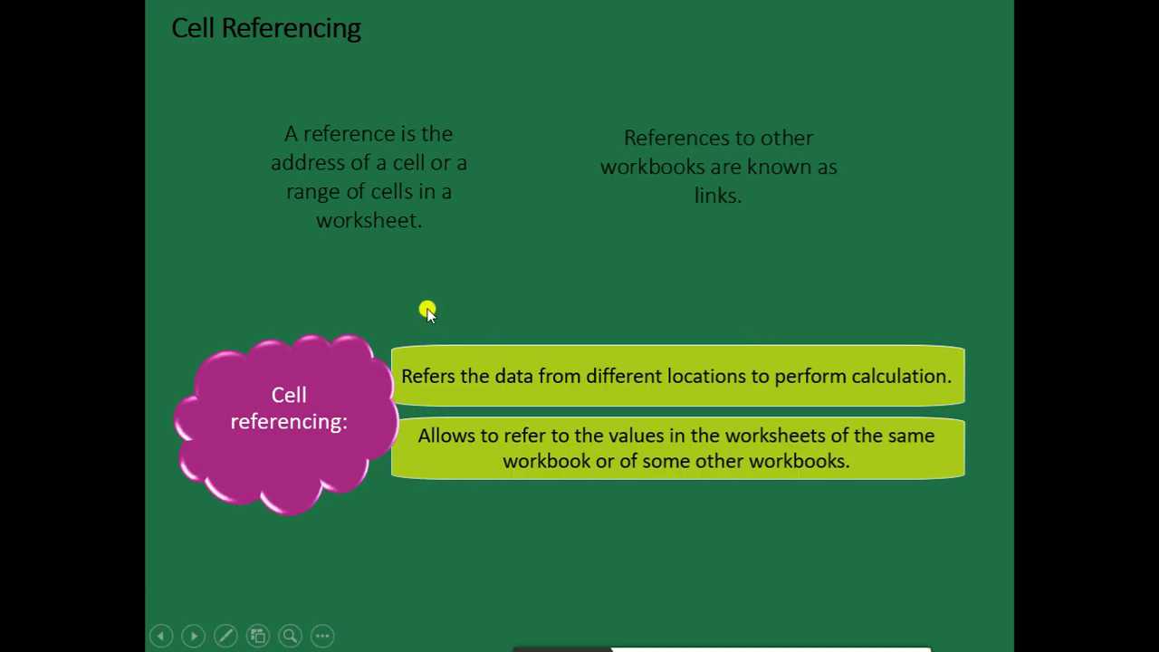
Advance to the Cell Referencing (Contd.) slide listing four methods, then leave the show
click(427, 312)
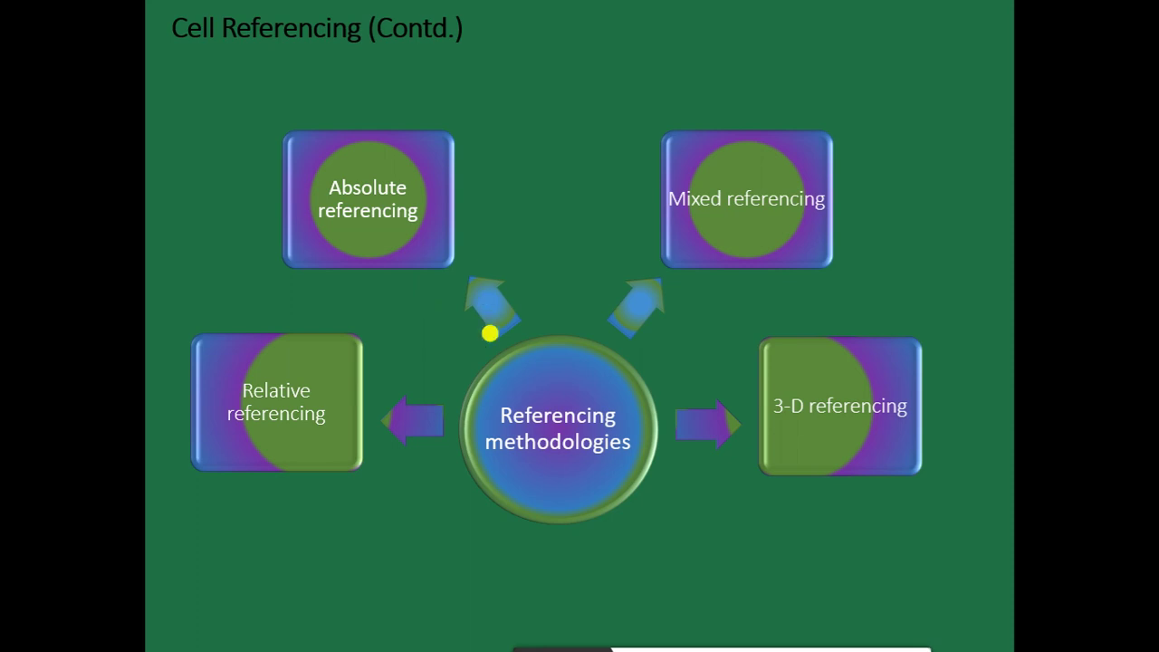
key(super+d)
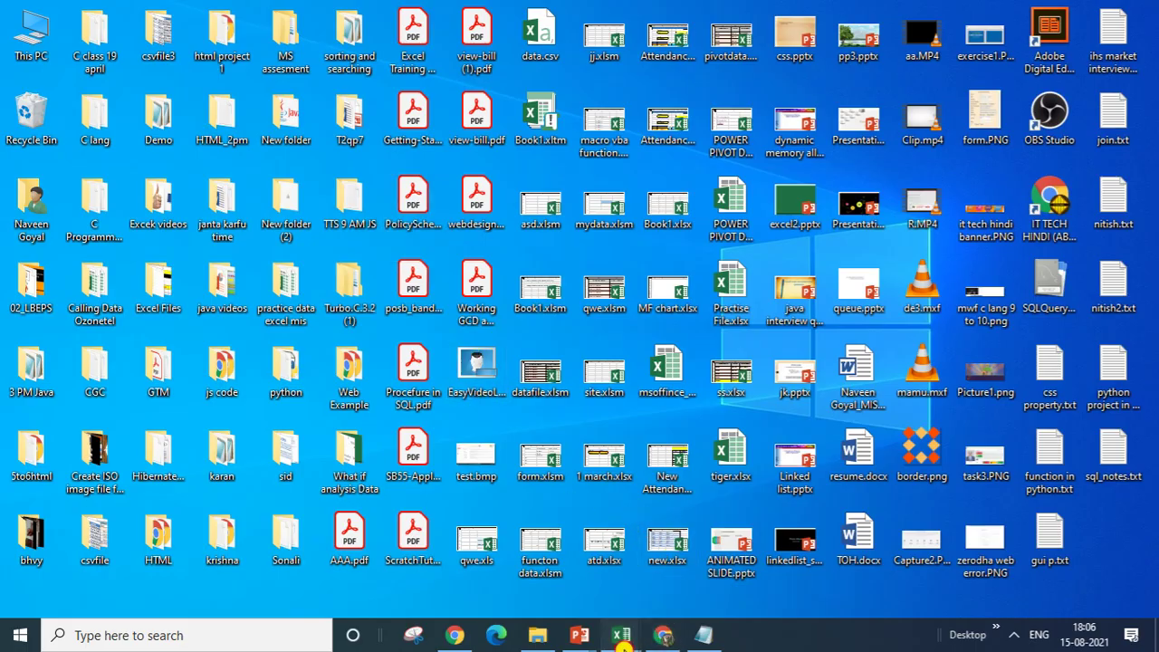
mouse_move(1091, 575)
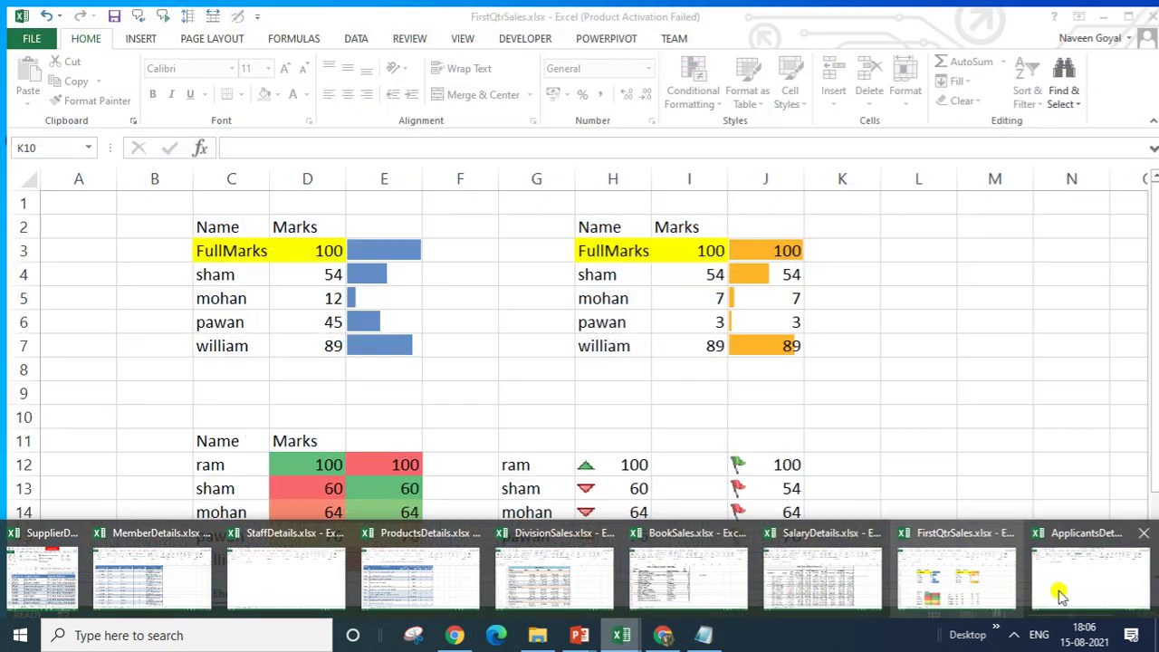
On ApplicantsDetails Sheet2, enter the headings marks and bonus in C4 and D4
click(1105, 587)
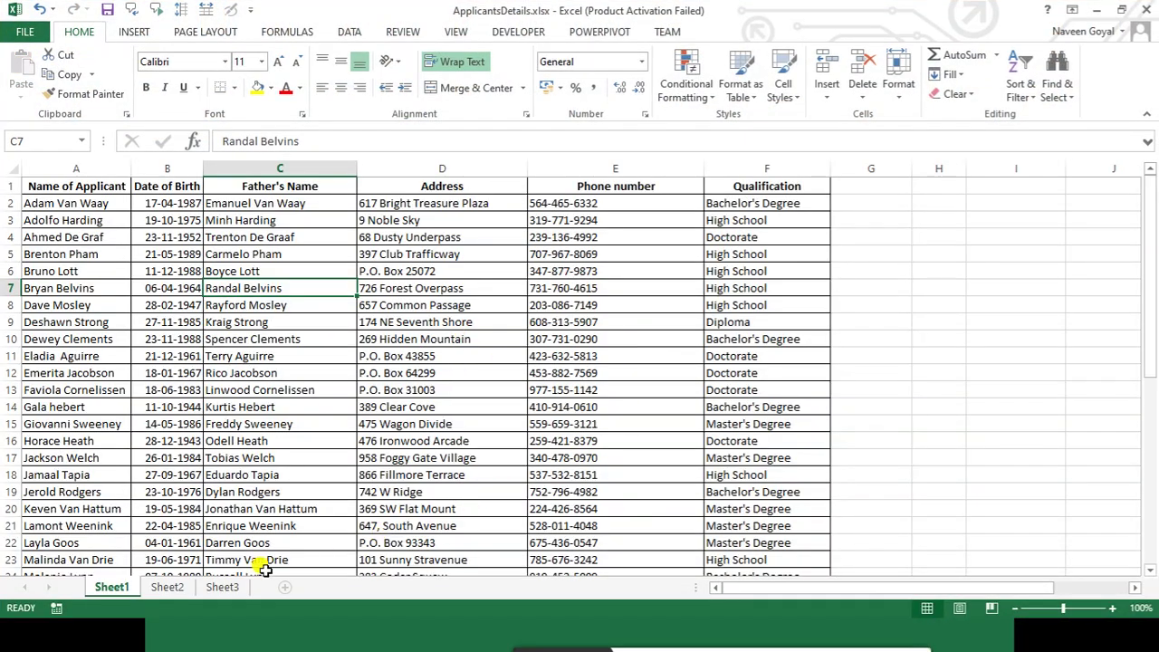
click(168, 587)
drag(288, 272, 288, 288)
click(168, 236)
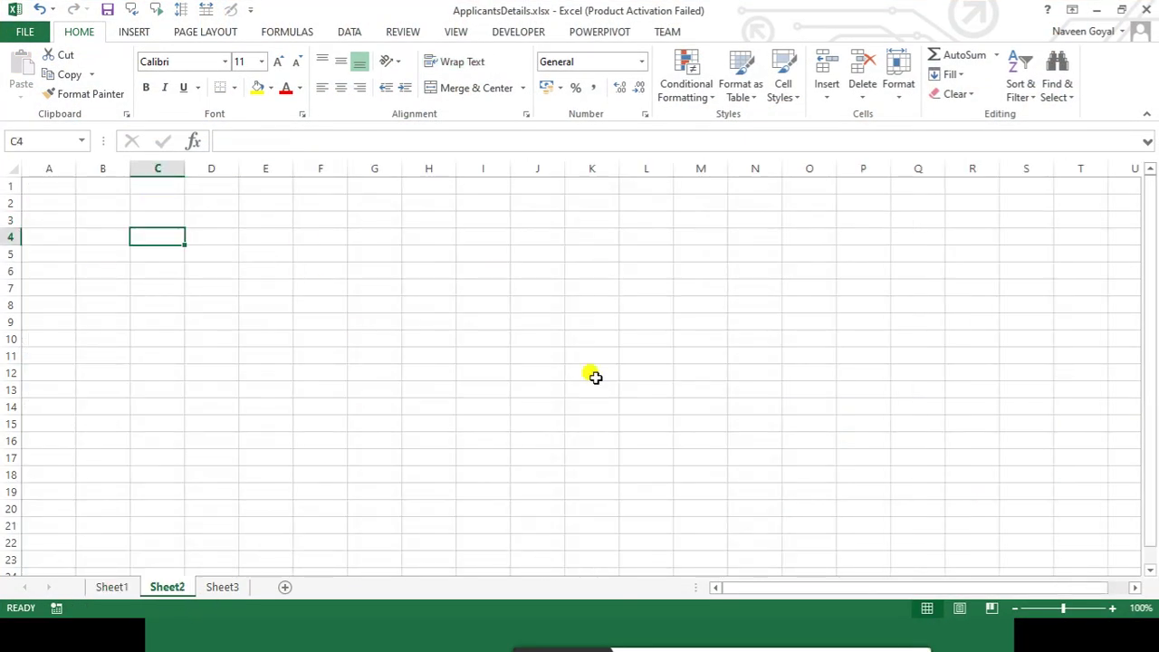
text(marks)
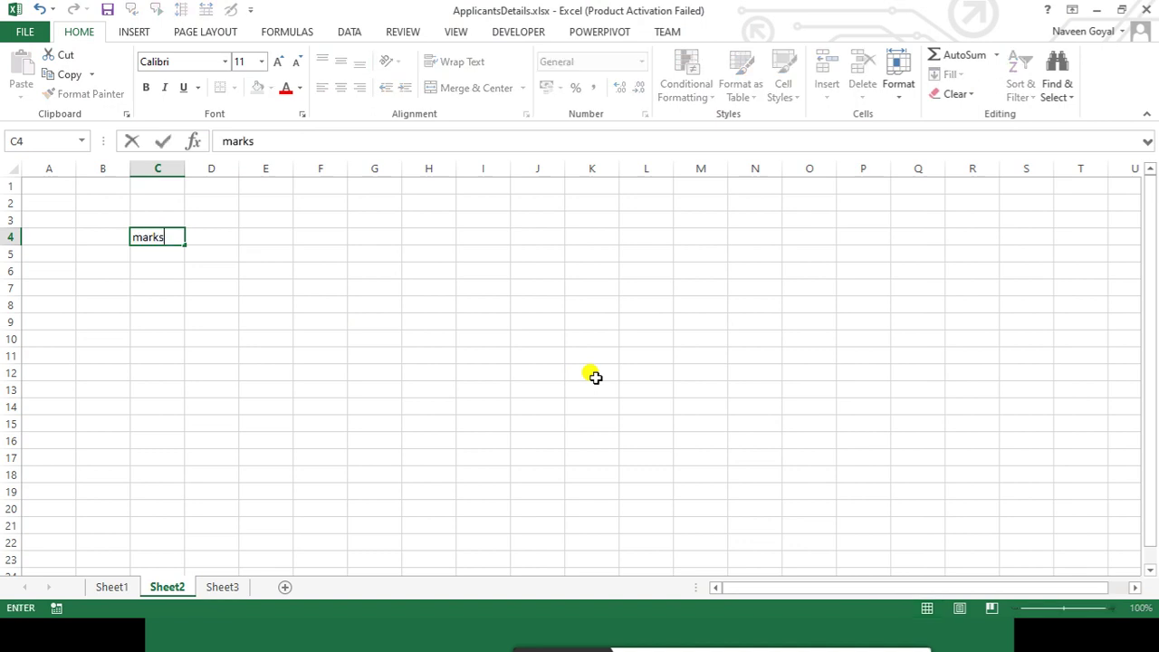
key(Tab)
text(bon)
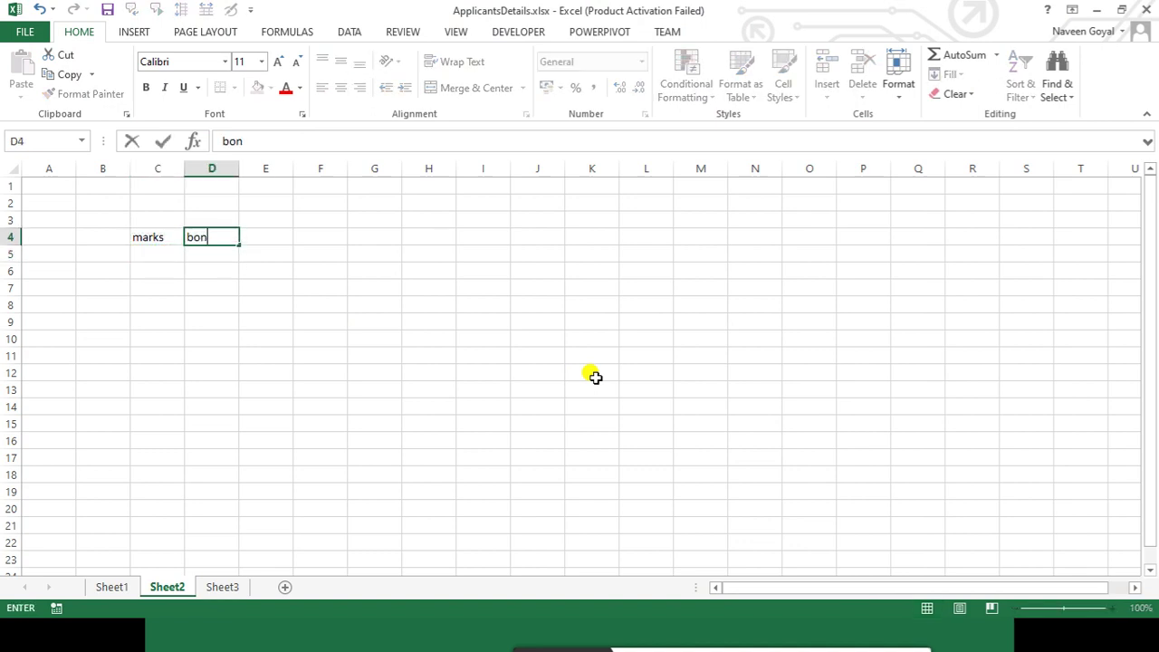
key(Return)
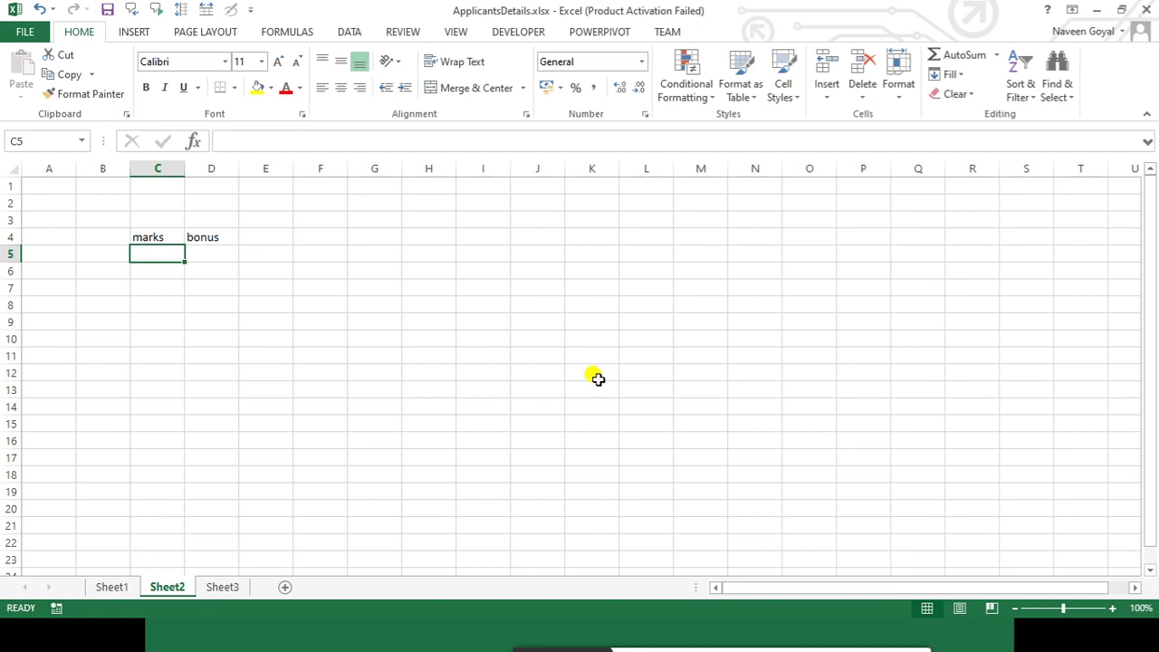
Enter the marks 65, 54, 56 and 78 in C5:C8
text(65)
key(Return)
text(54)
key(Return)
text(56)
key(Return)
text(78)
key(Return)
Enter bonuses 4, 5, 7, 2 in D5:D8 and add the total heading in E4
key(Right)
key(Up)
key(Up)
key(Up)
key(Up)
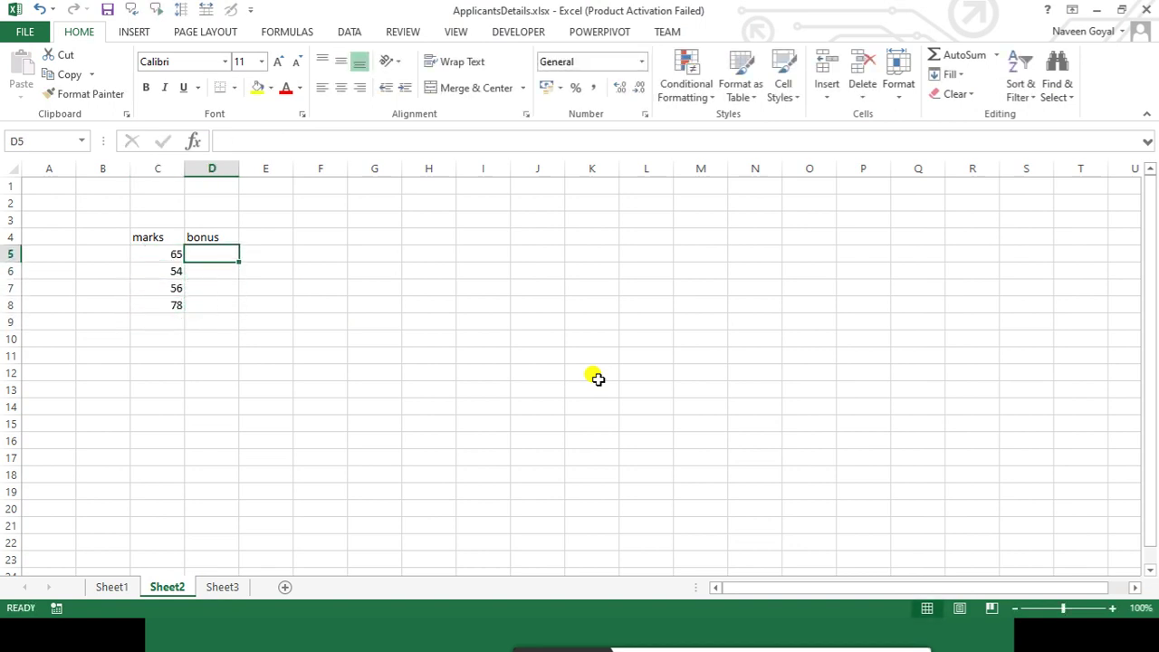
text(4 5 7 2)
key(Right)
key(Up)
key(Up)
key(Up)
key(Up)
key(Up)
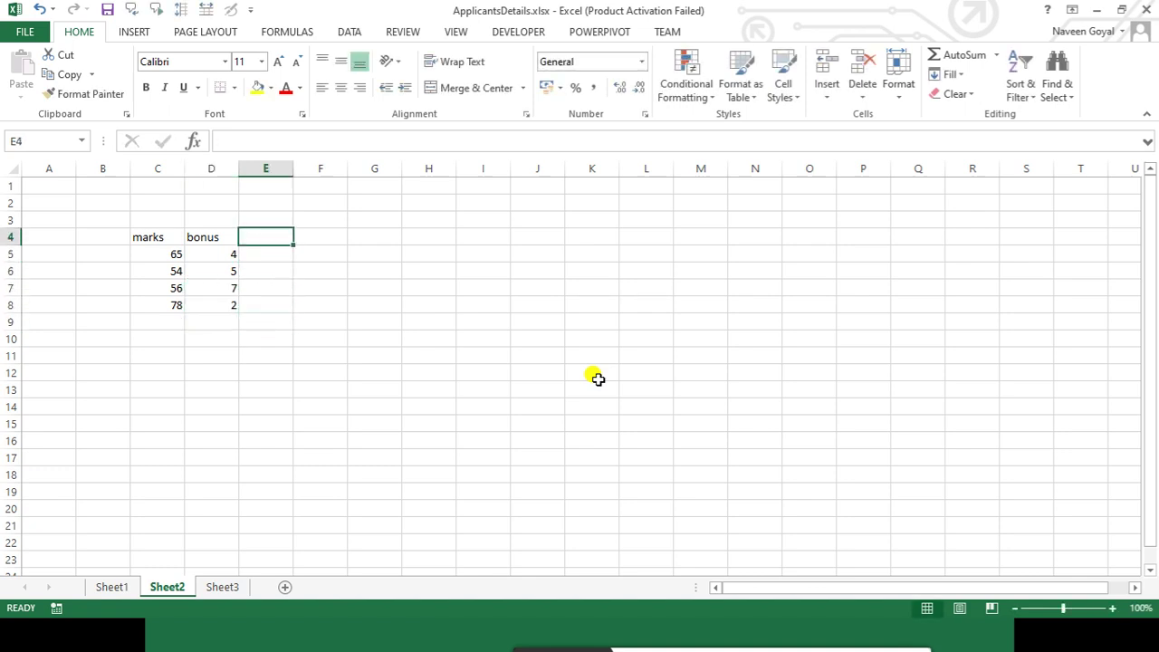
text(total)
key(Return)
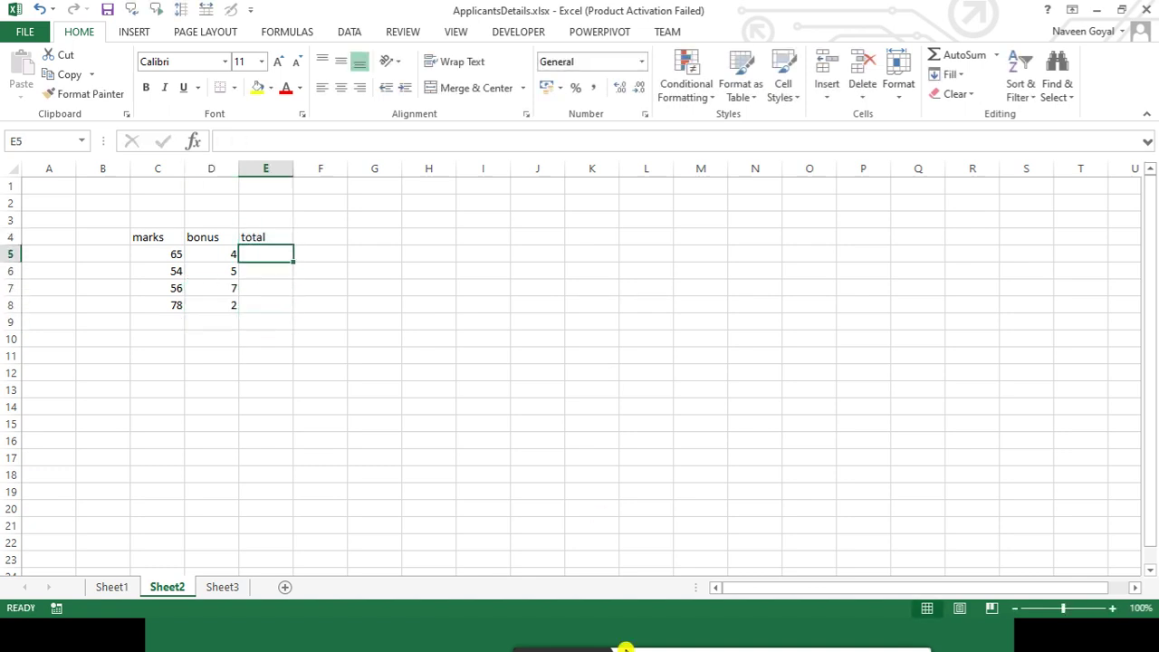
Zoom the sheet to 160% and return to the grid
click(1114, 608)
click(1114, 607)
click(1114, 608)
click(1114, 608)
click(1114, 608)
click(685, 417)
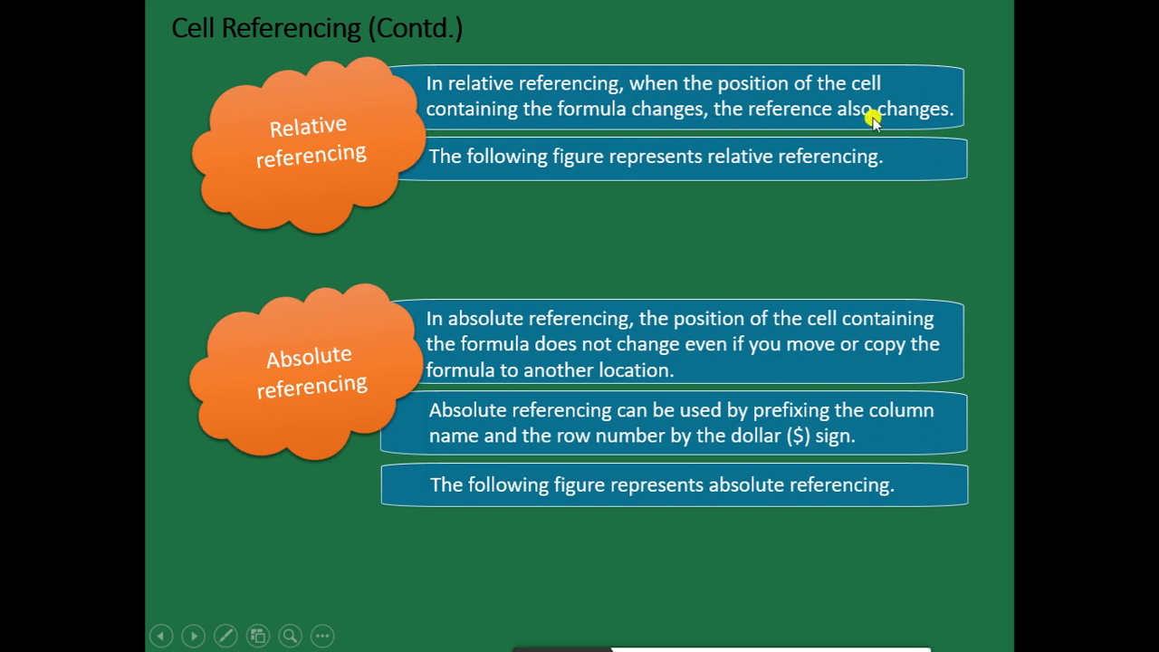
key(alt+Tab)
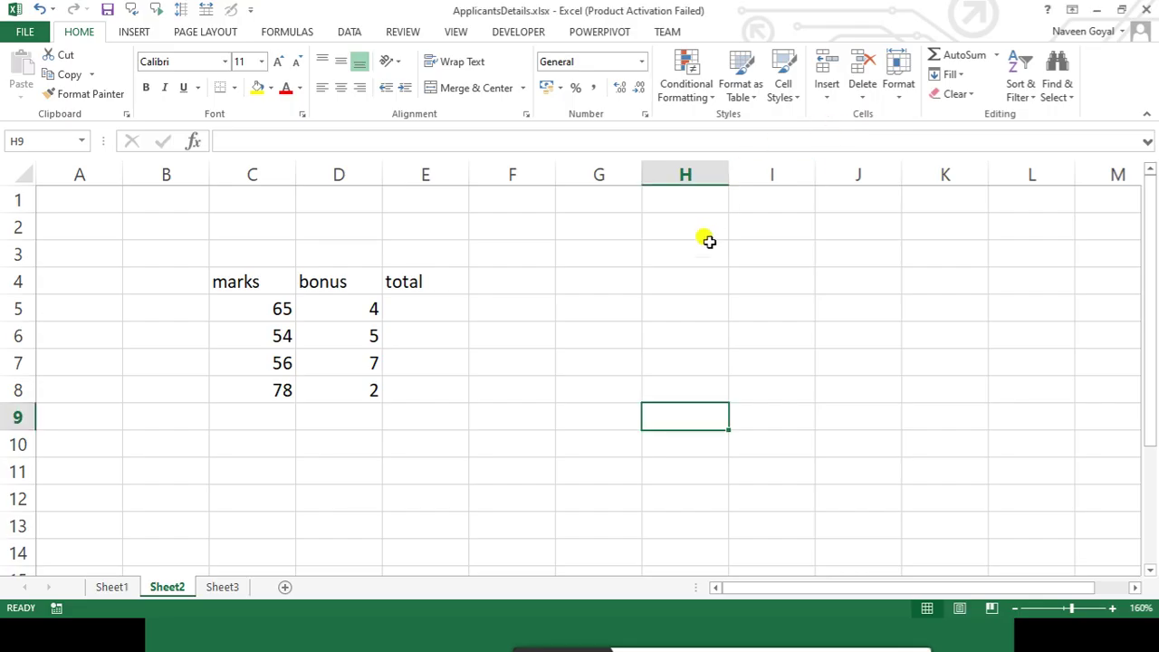
Enter the total formula =C5+D5 in E5, giving 69
click(455, 308)
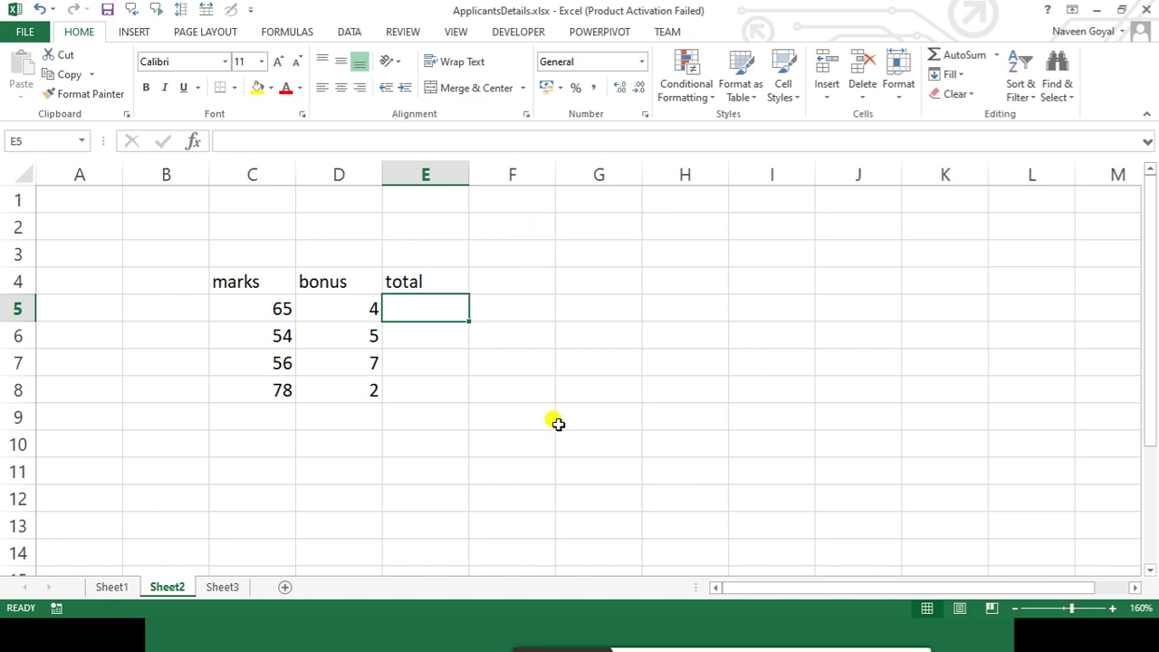
text(=)
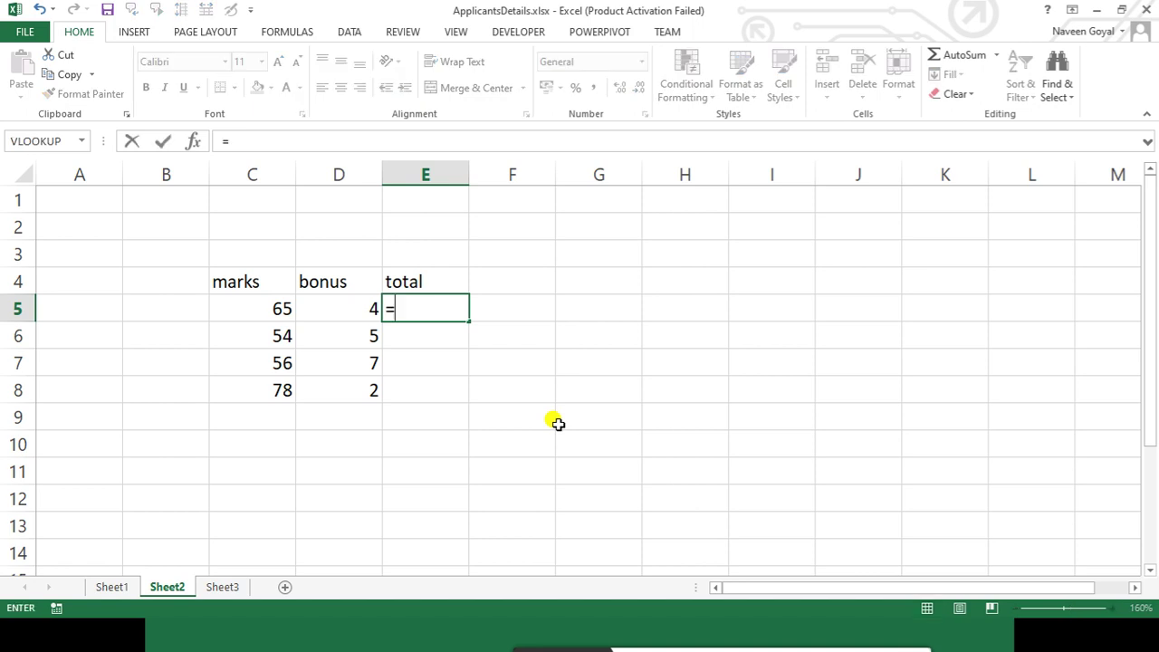
key(Left)
key(Left)
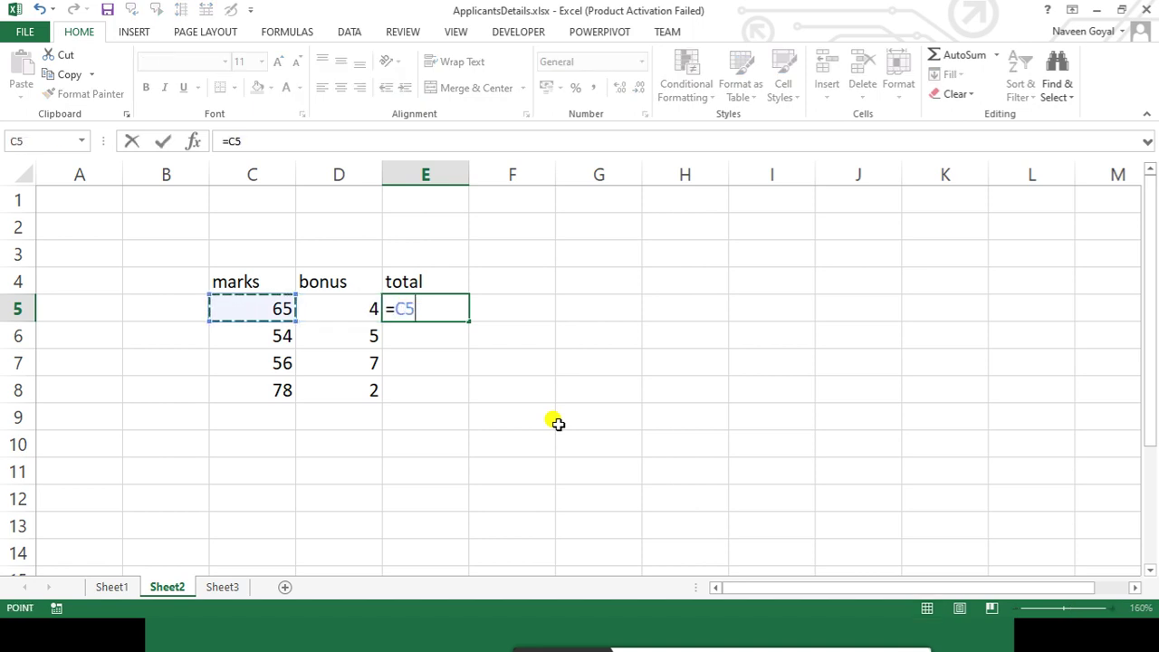
text(+)
click(335, 307)
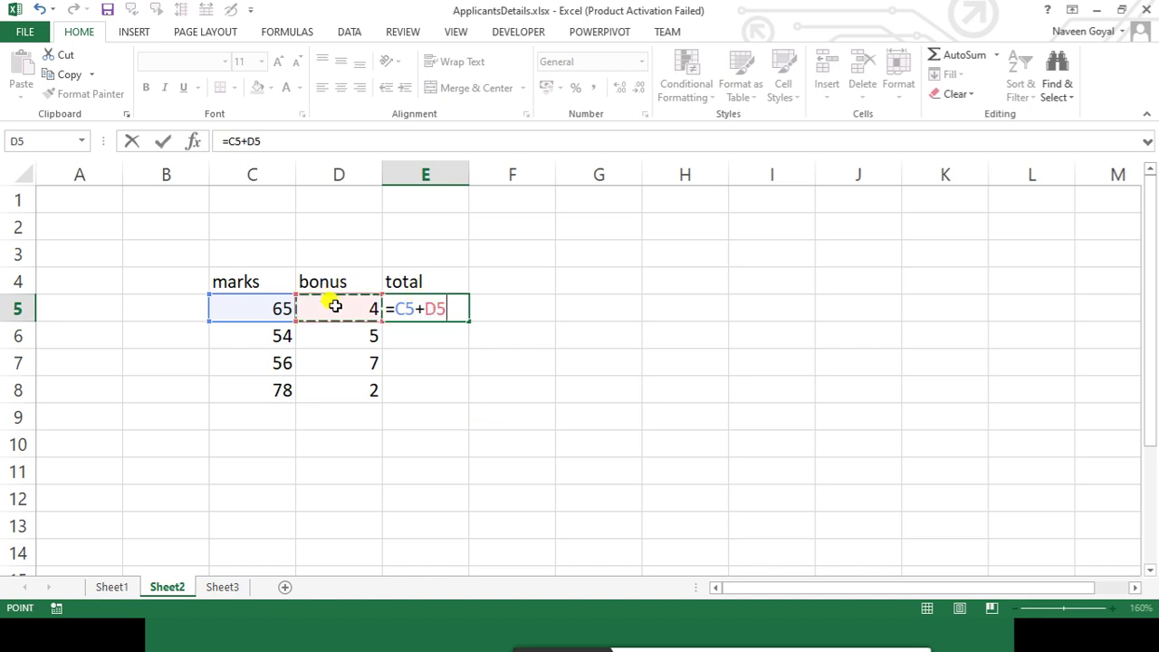
key(Return)
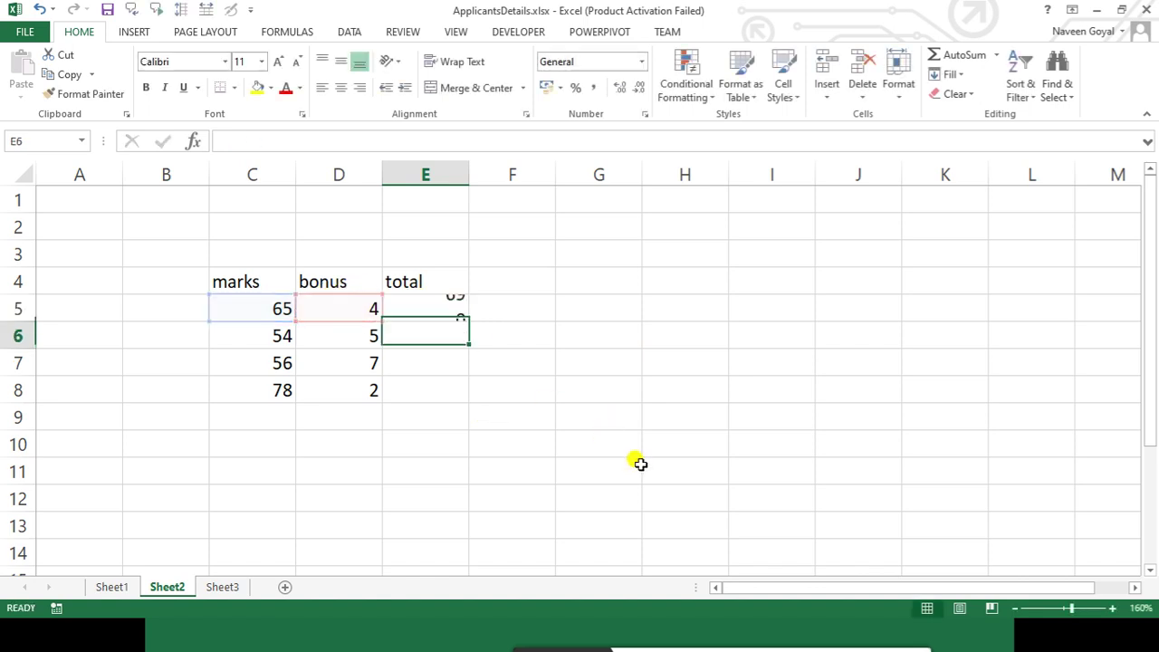
Copy the E5 total into E6, where it becomes =C6+D6 giving 59
key(Up)
key(ctrl+c)
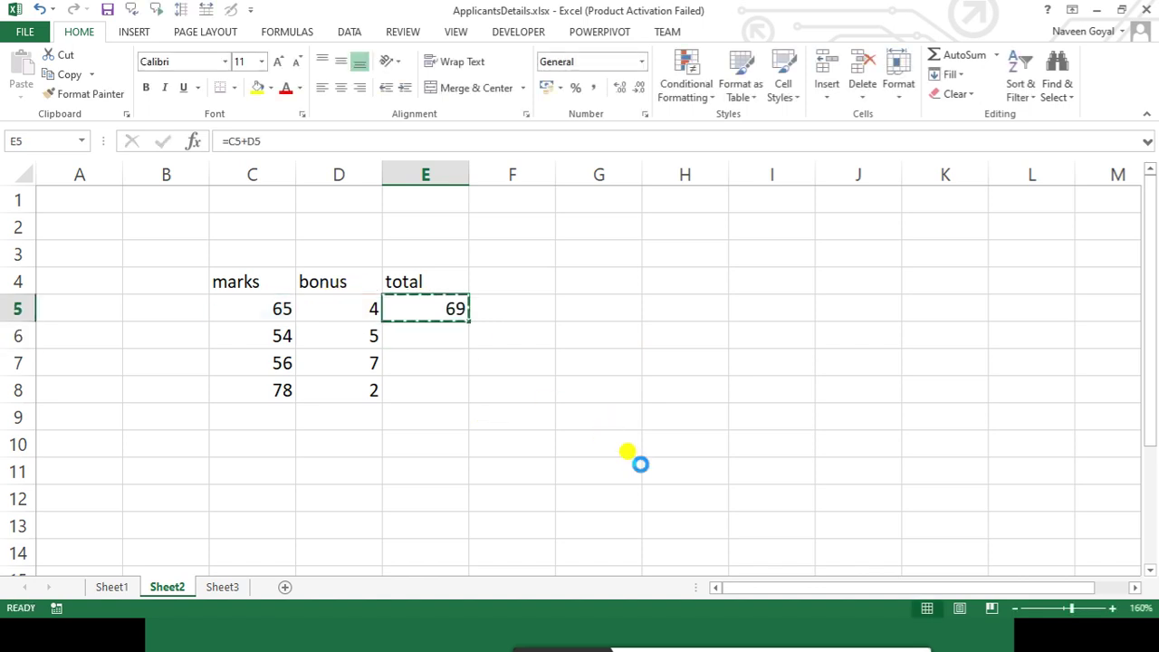
key(Down)
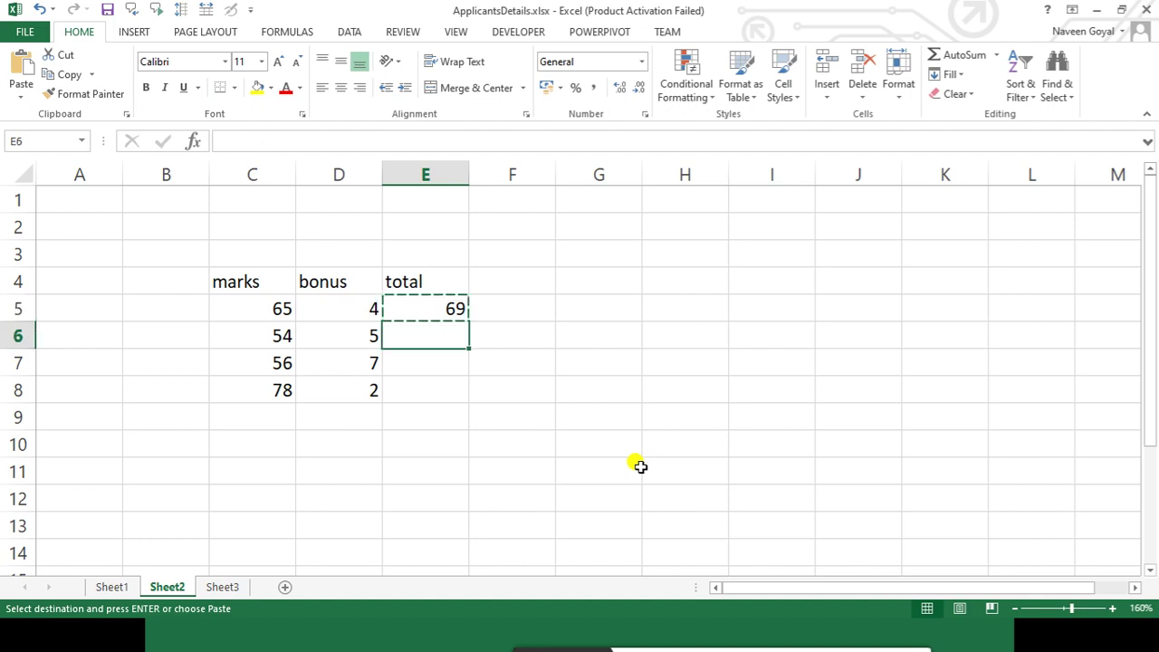
key(Up)
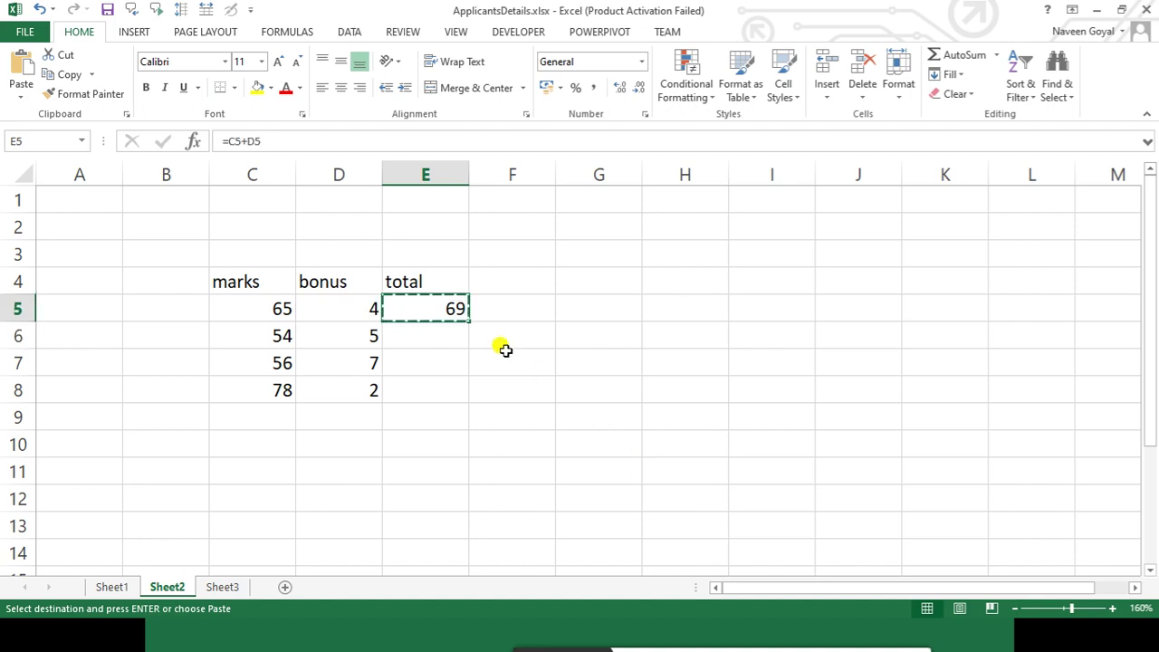
click(407, 340)
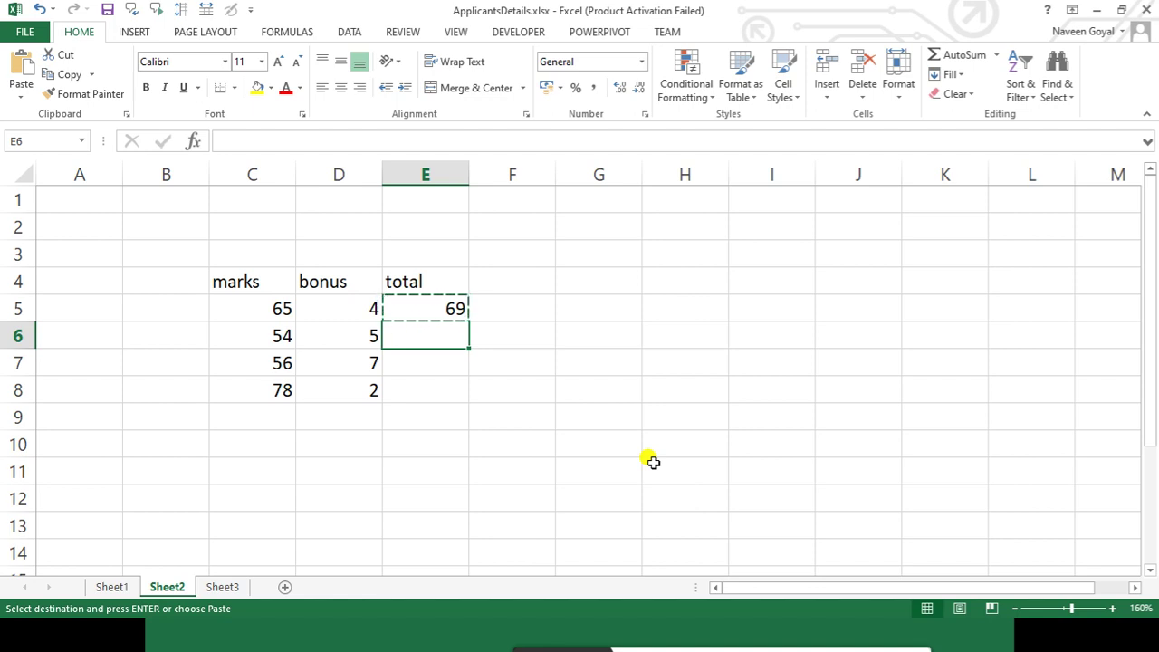
key(ctrl+v)
Cancel the pending copy and inspect the formulas in E5 and E6
click(483, 460)
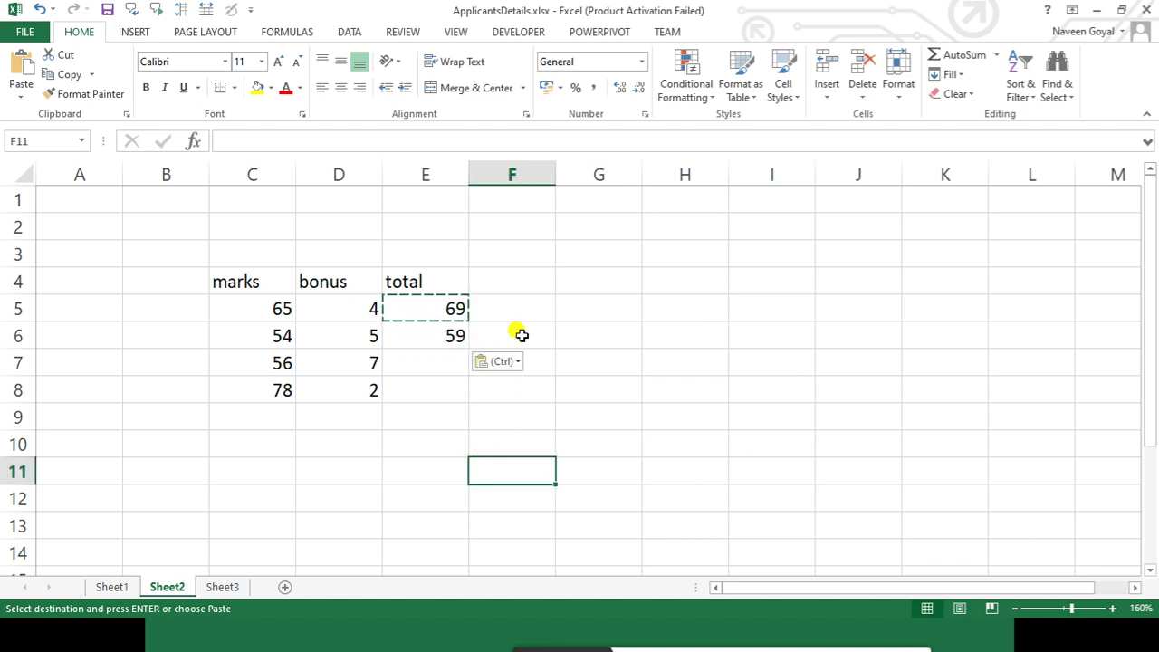
key(Escape)
click(599, 308)
click(441, 306)
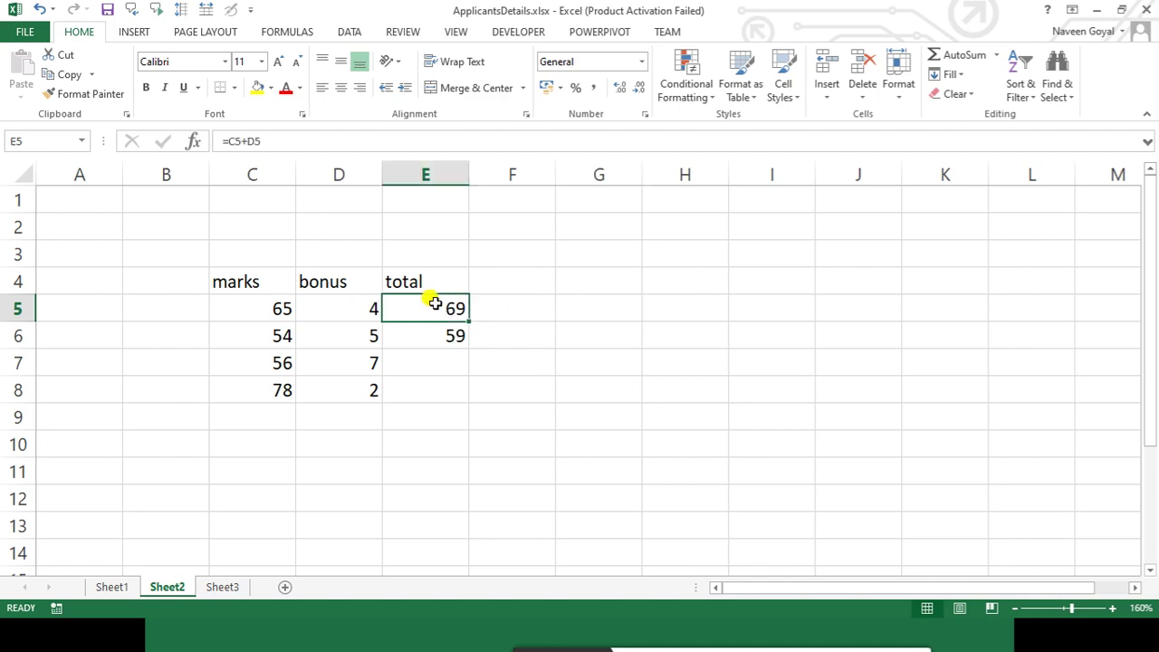
click(422, 328)
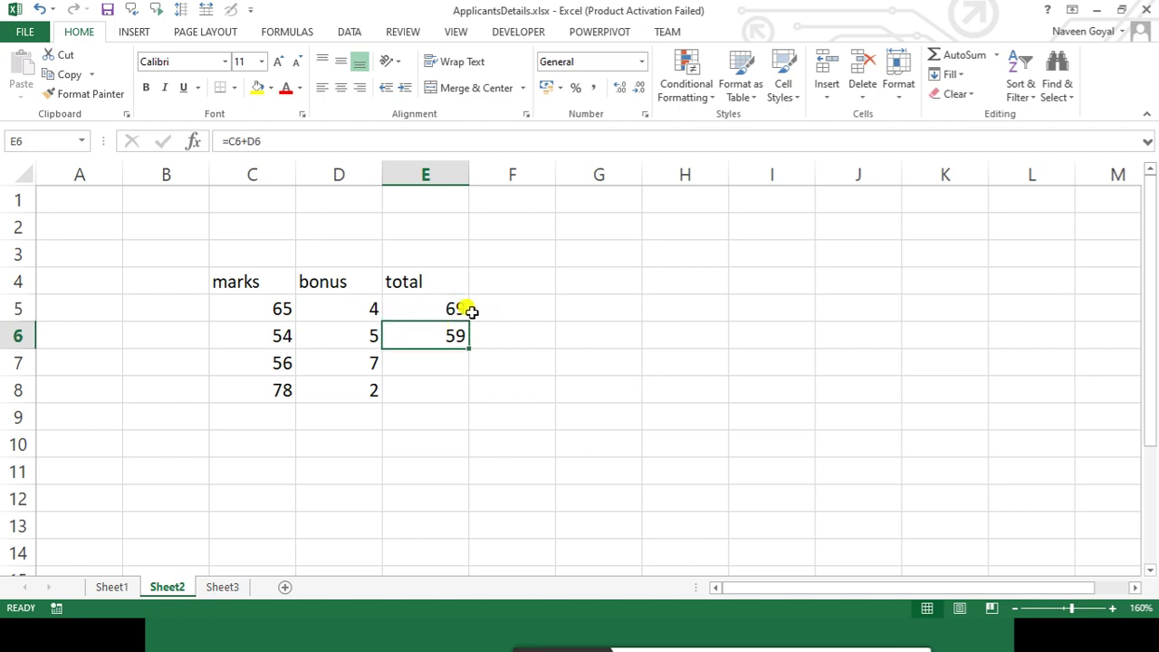
click(455, 308)
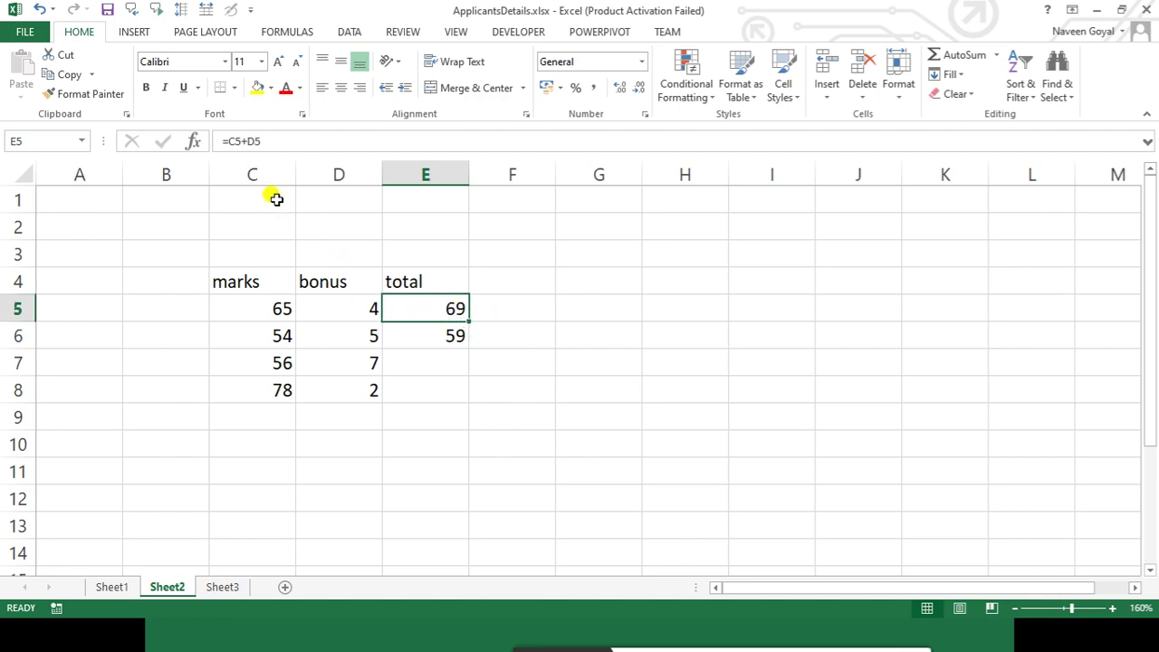
Open the E5 and E6 formulas to compare their relative references
double_click(426, 306)
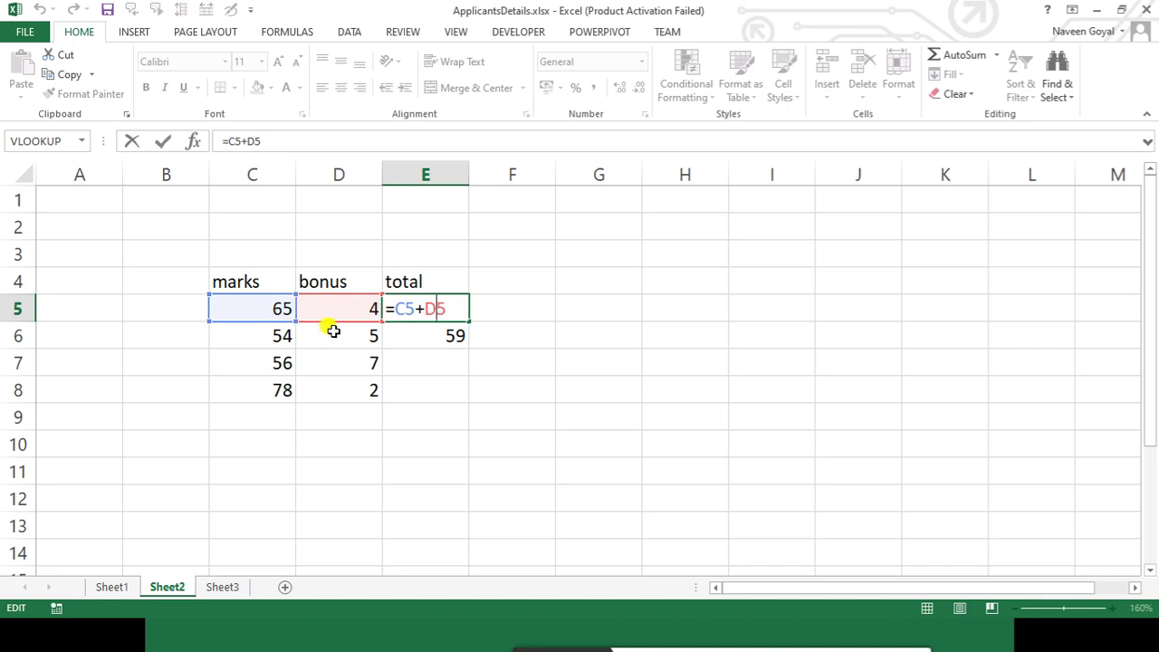
key(ctrl+Return)
double_click(414, 334)
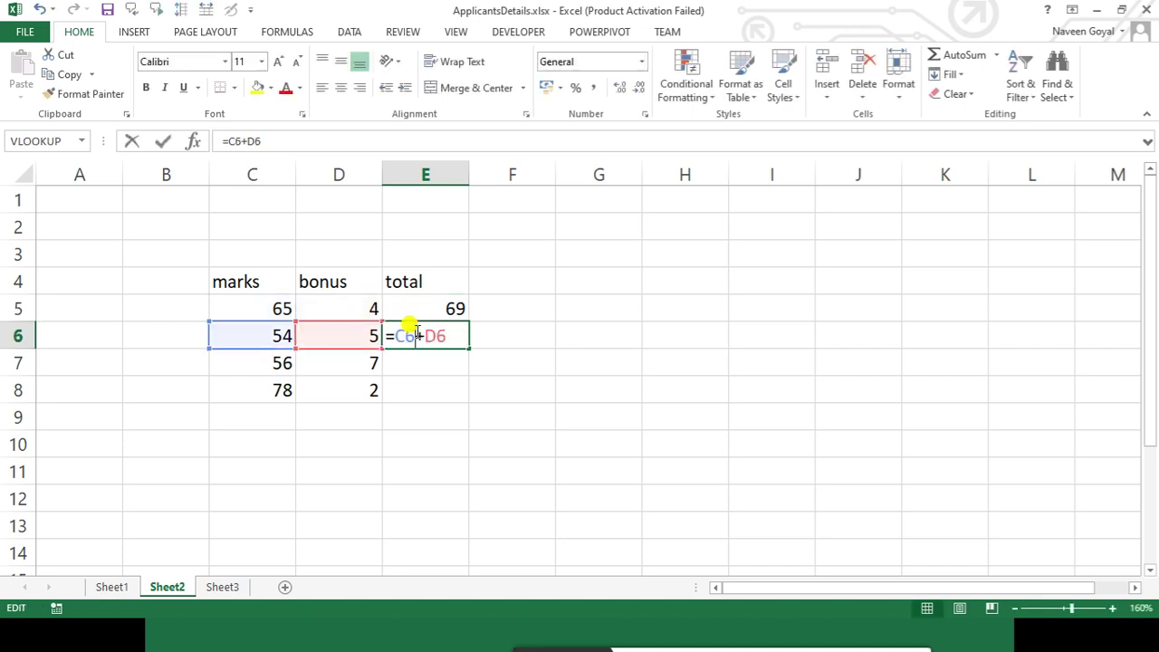
click(440, 381)
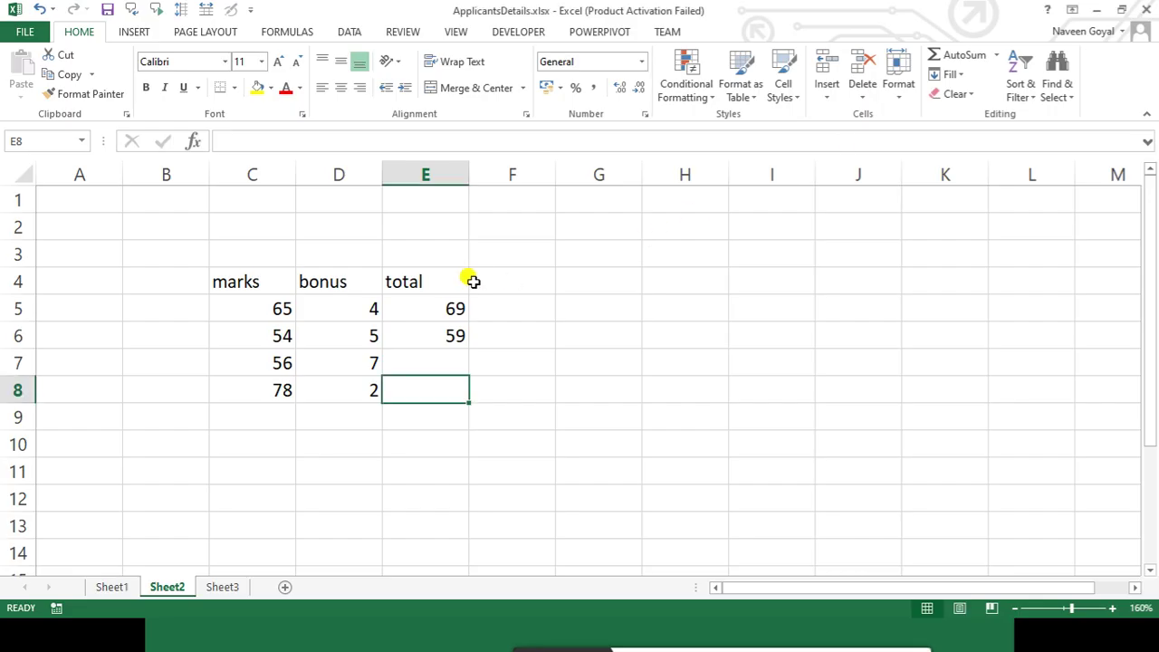
click(460, 306)
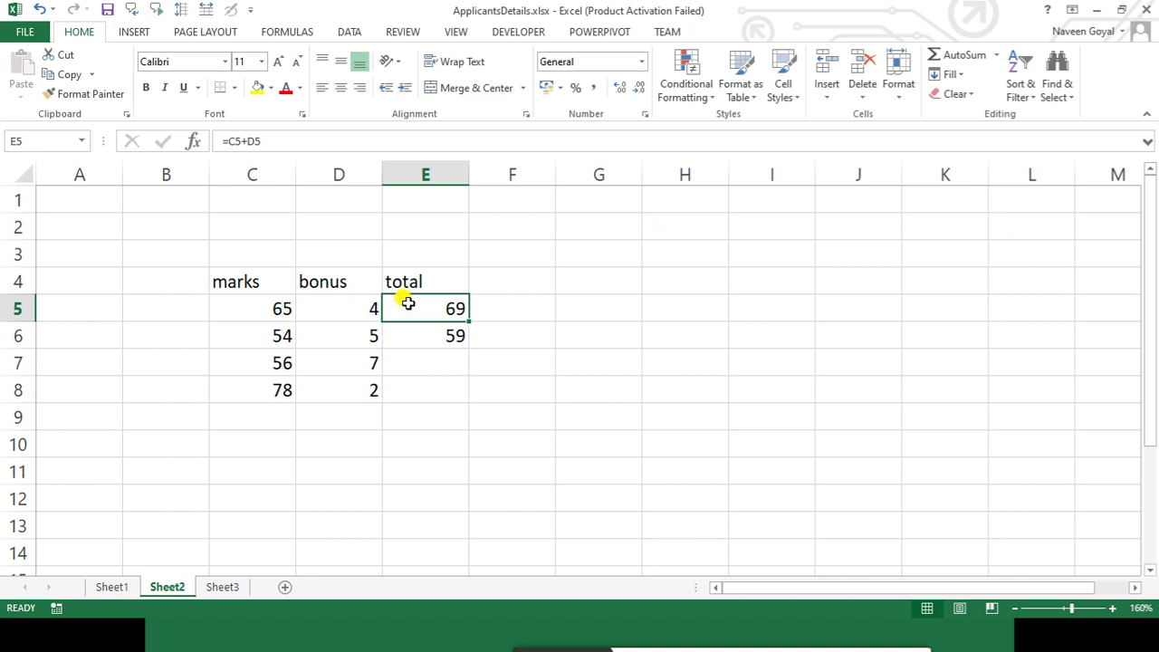
click(442, 338)
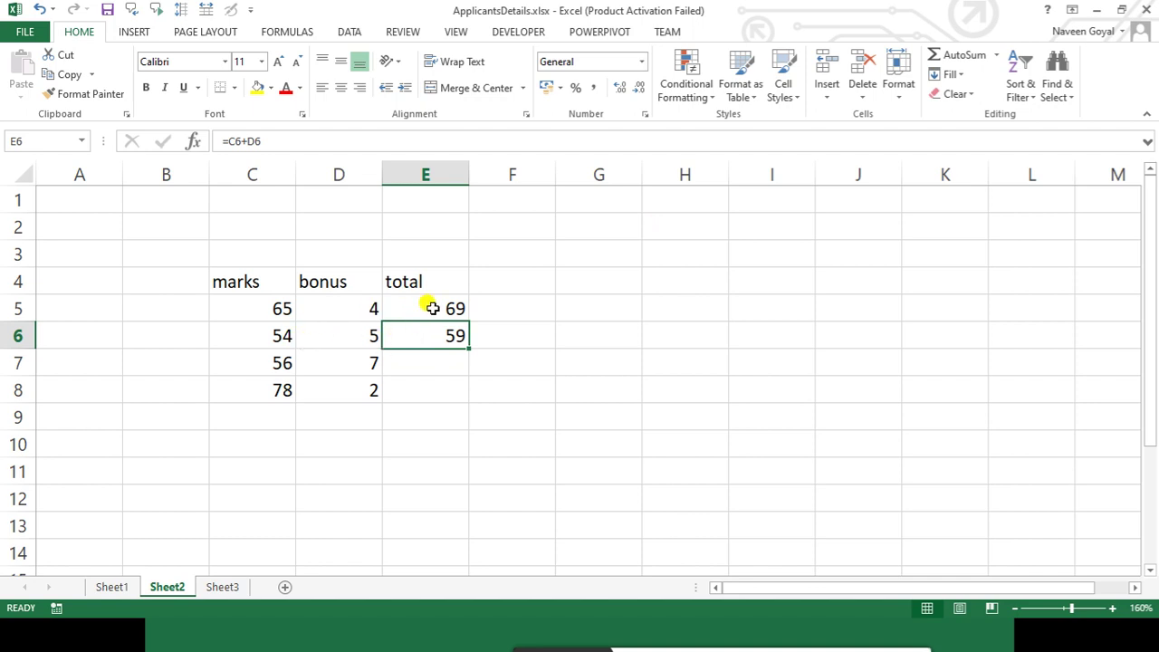
double_click(432, 308)
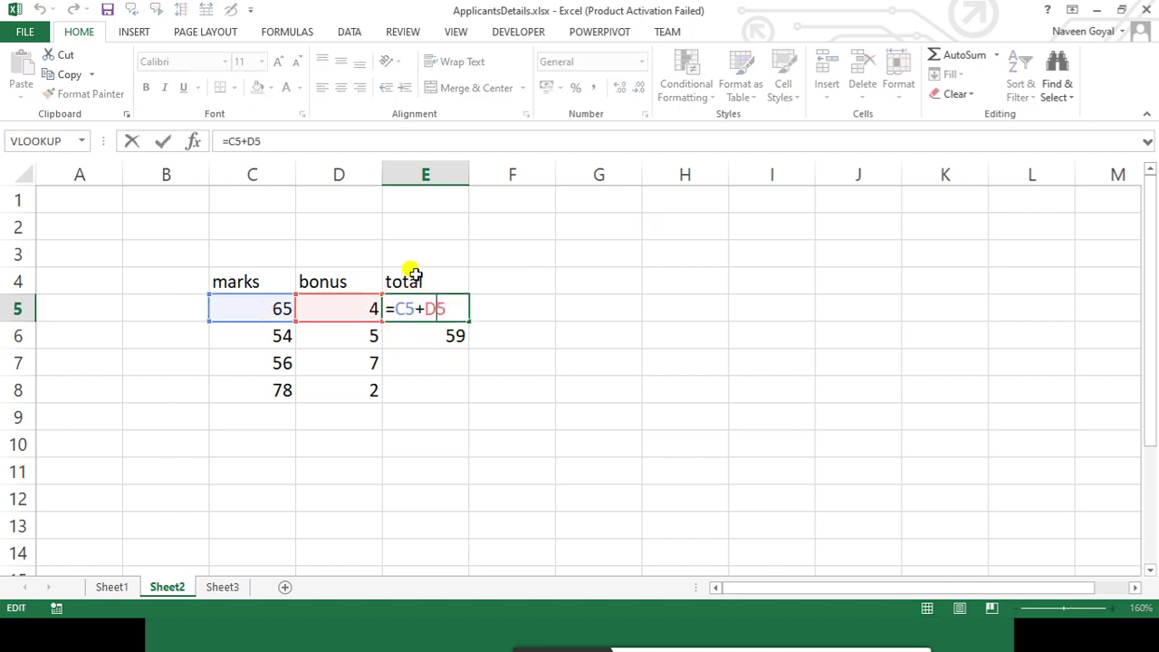
double_click(433, 332)
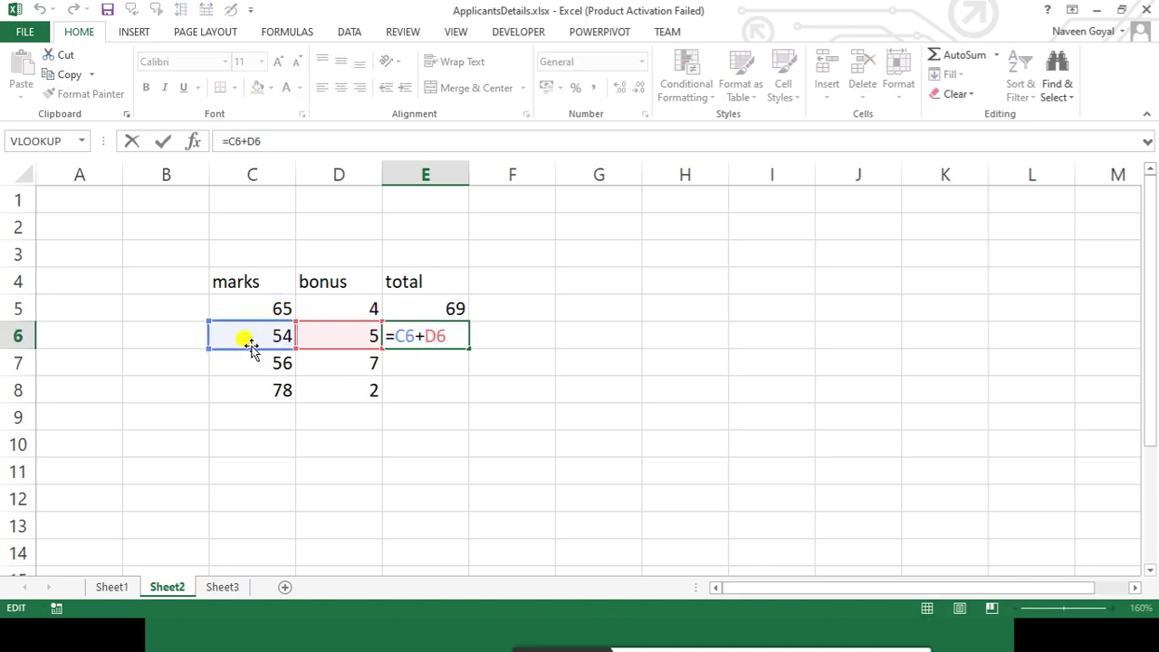
key(Return)
click(647, 386)
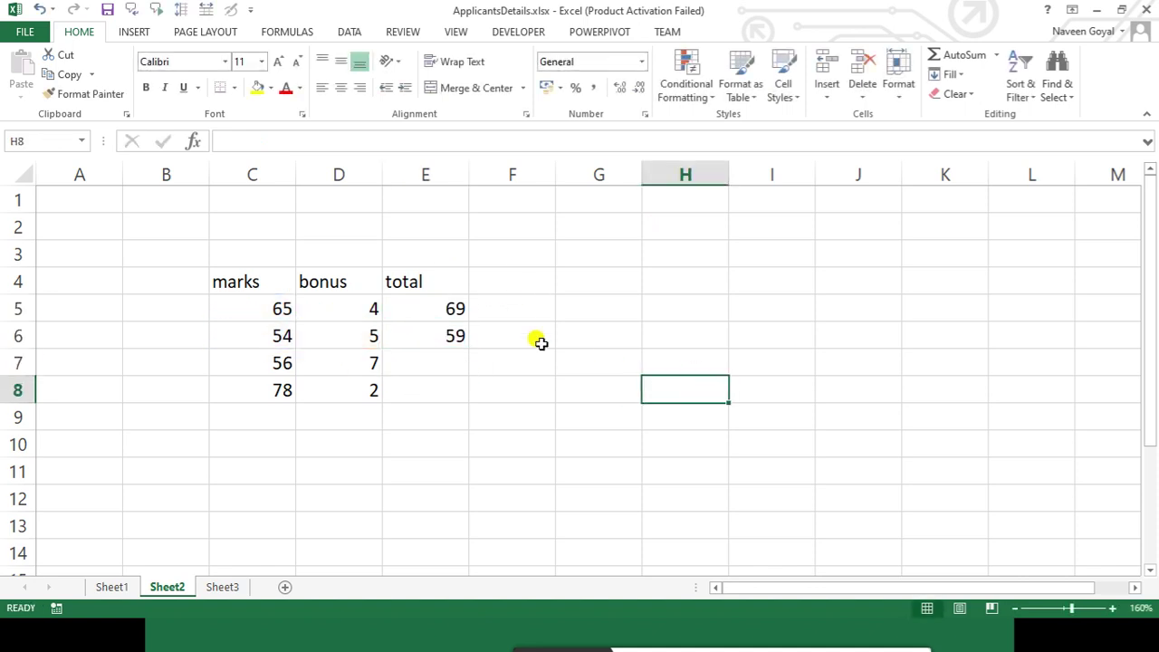
Copy the E5 total formula and select E8 as the paste destination
click(455, 306)
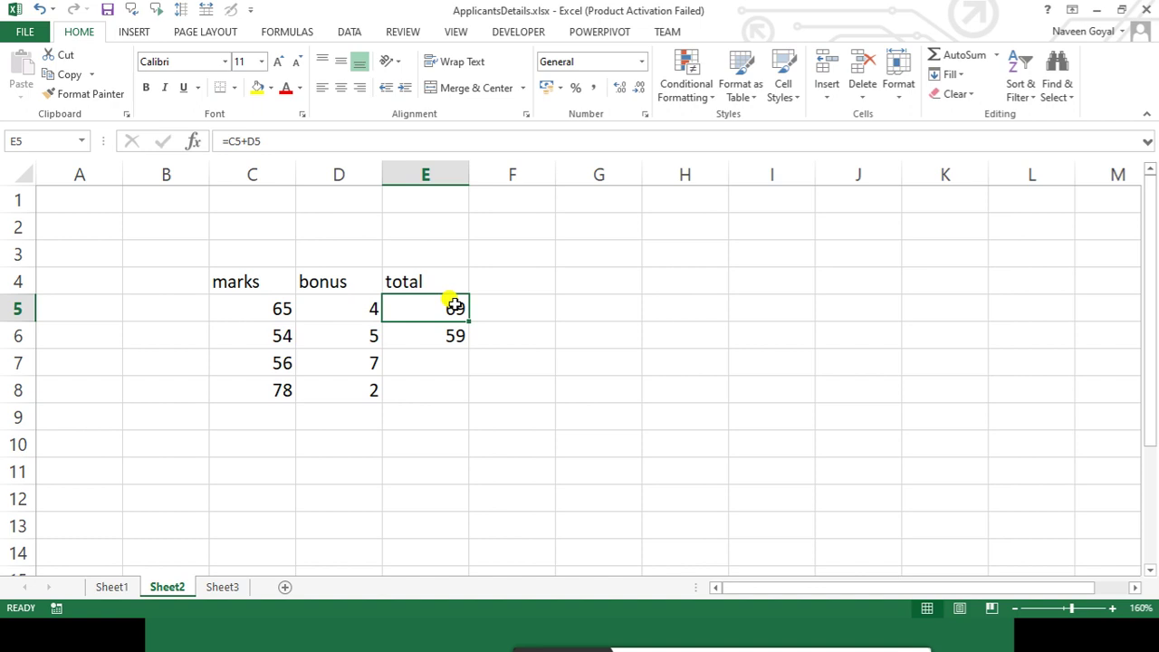
key(ctrl+c)
click(464, 334)
key(Return)
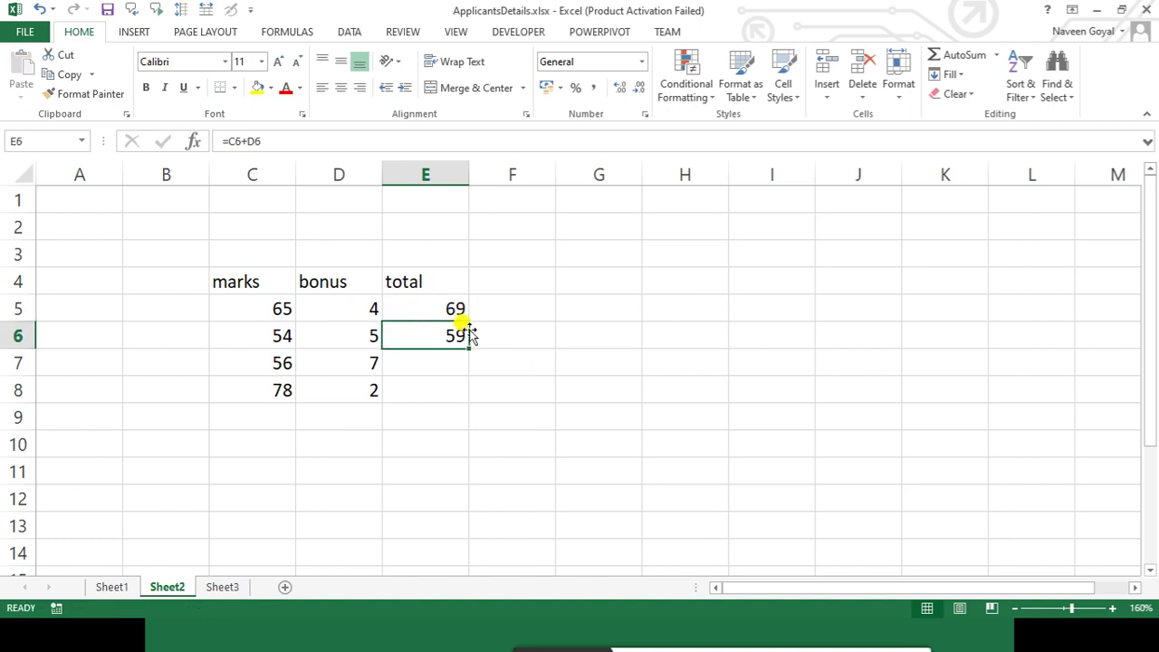
click(447, 304)
key(ctrl+c)
click(422, 384)
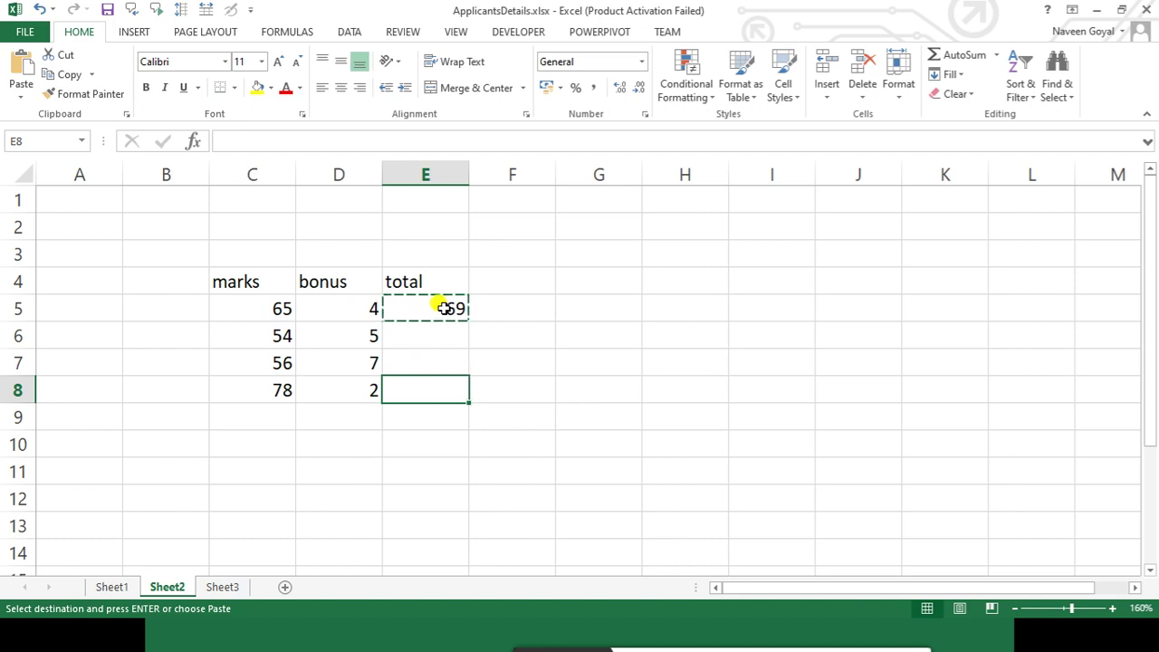
click(344, 313)
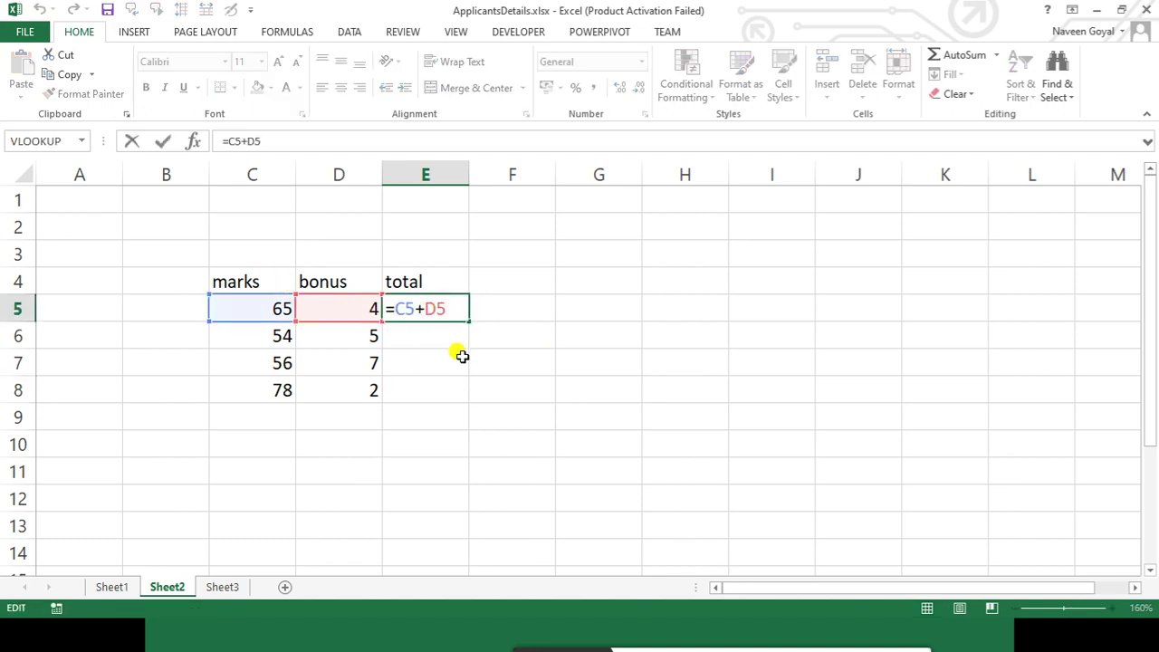
key(ctrl+Return)
click(435, 388)
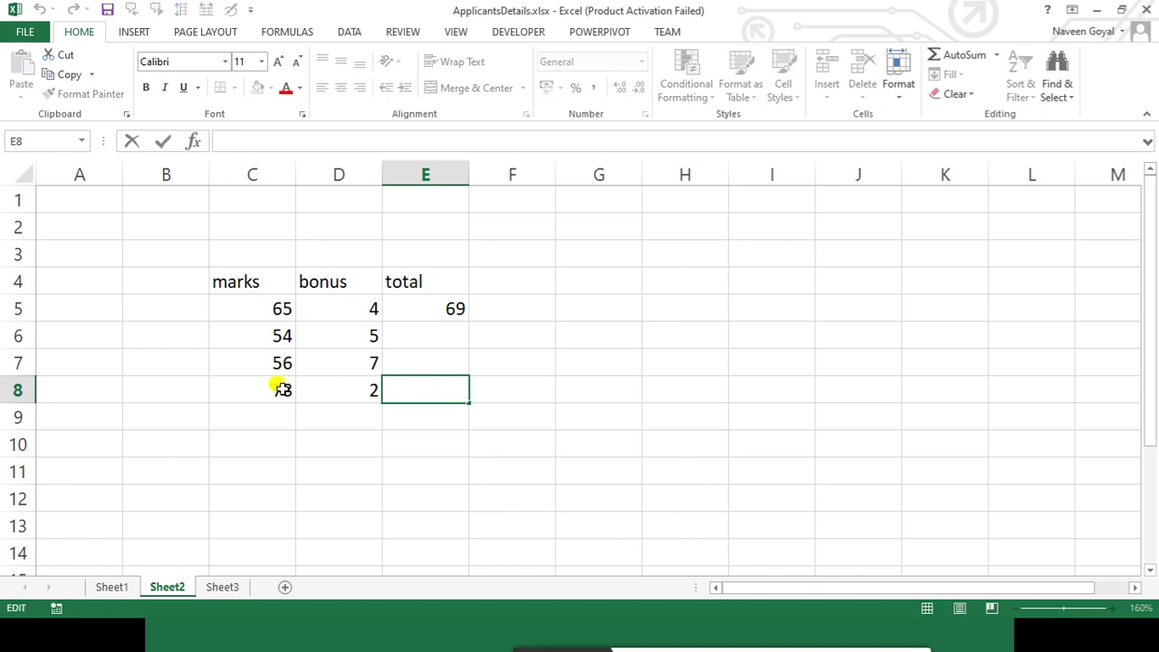
click(458, 441)
click(432, 304)
key(ctrl+c)
click(422, 386)
key(ctrl+v)
click(795, 444)
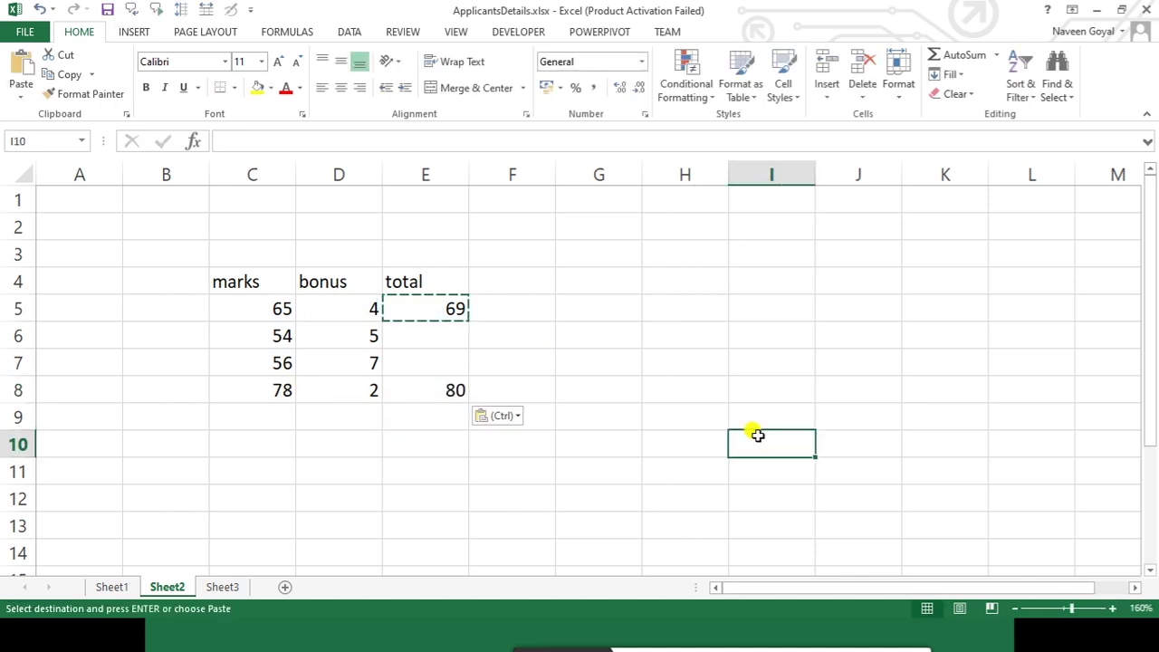
drag(271, 391, 393, 393)
click(543, 471)
click(641, 371)
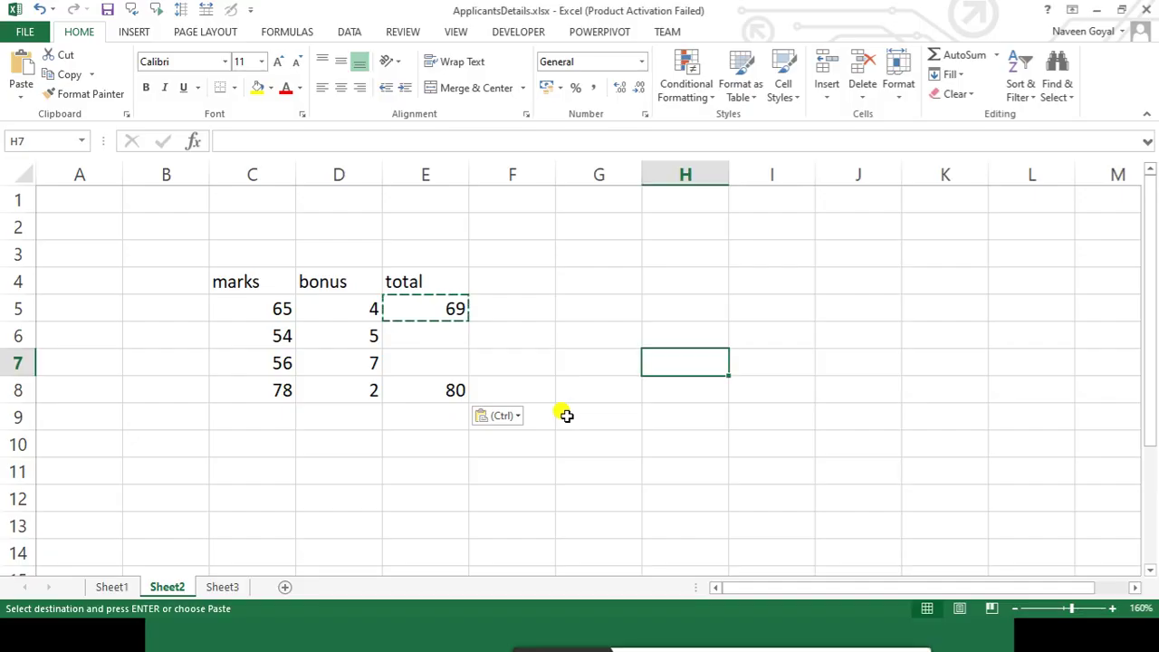
key(Escape)
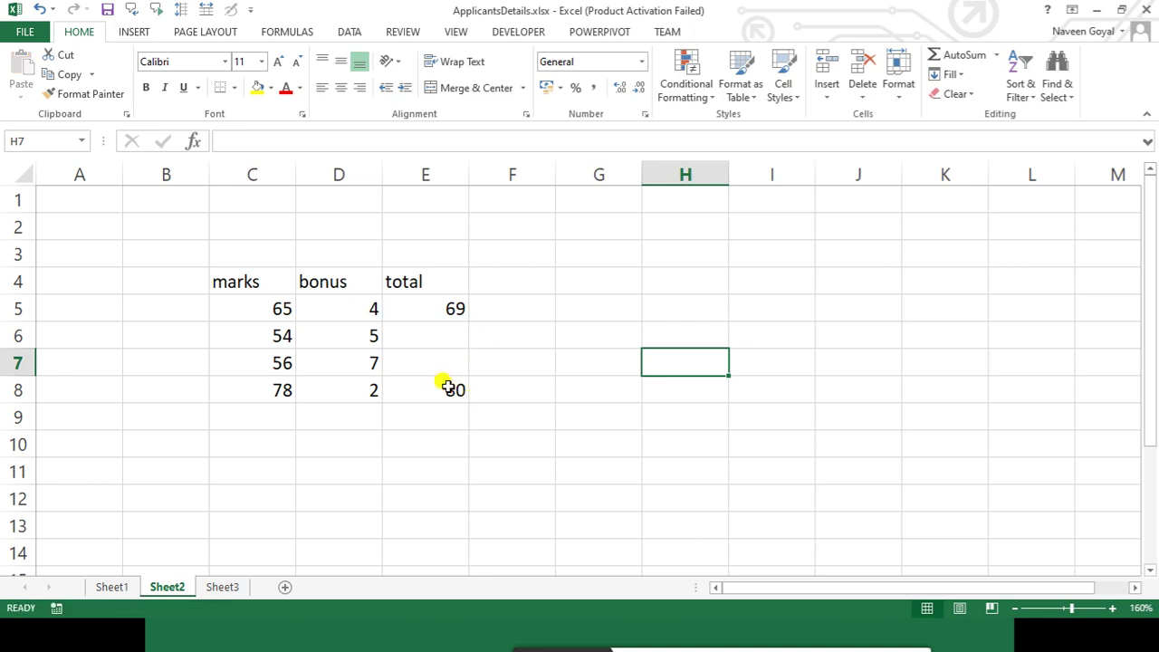
click(446, 388)
key(Delete)
click(447, 307)
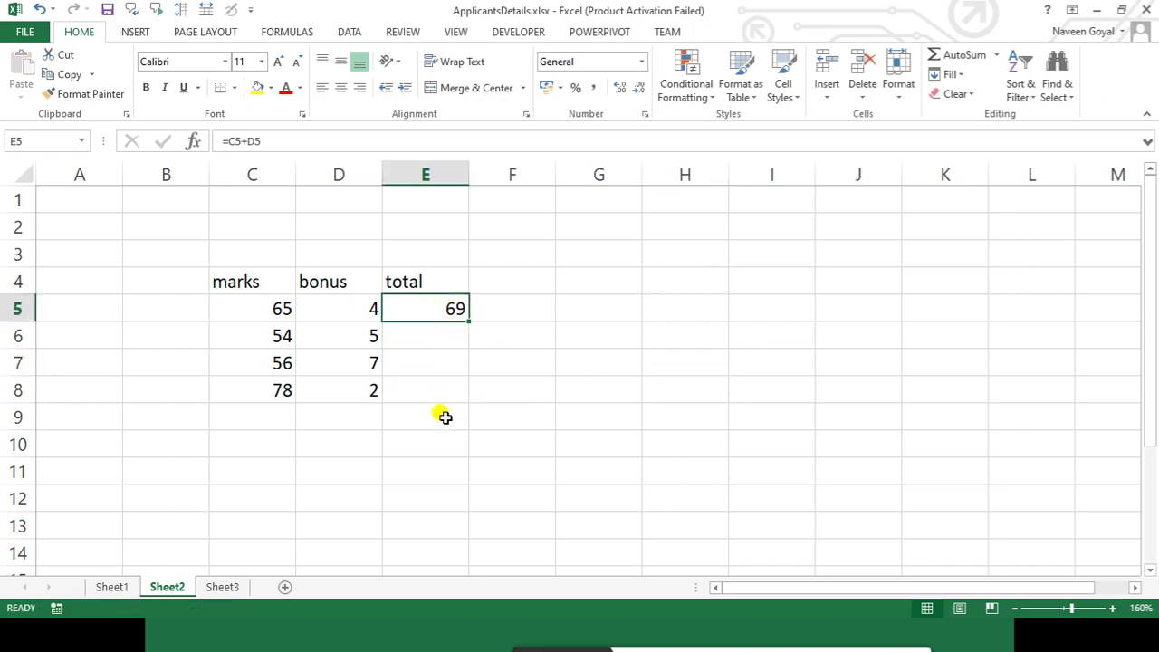
Re-enter the E5 total as the absolute formula =$C$5+$D$5 using F4
key(Delete)
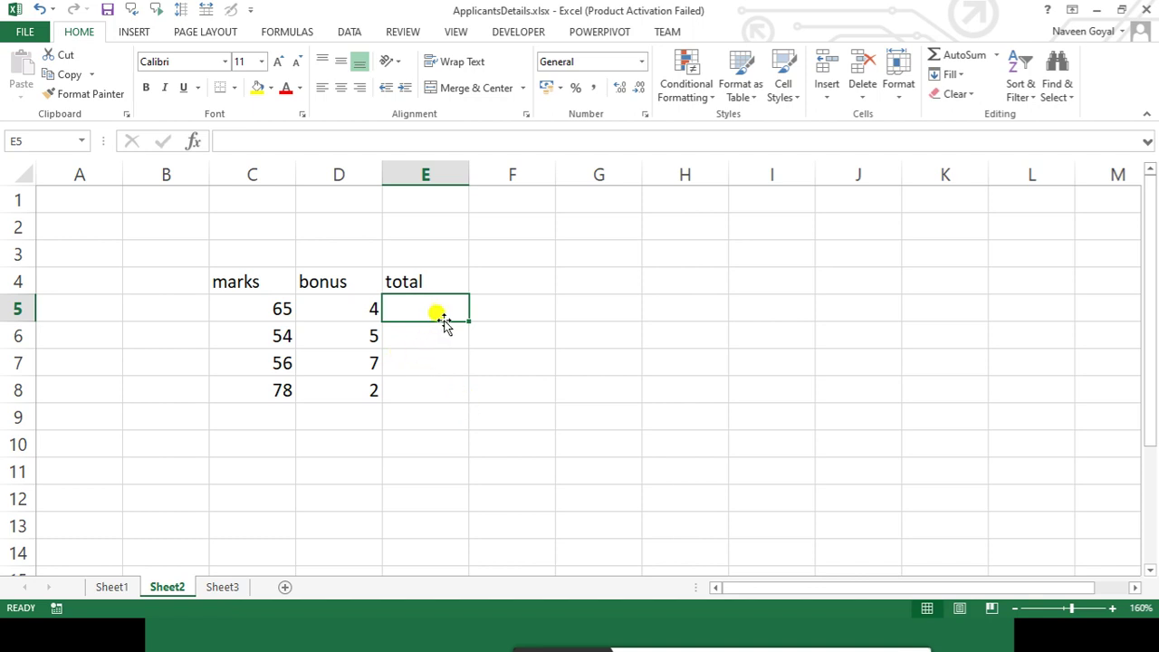
text(=)
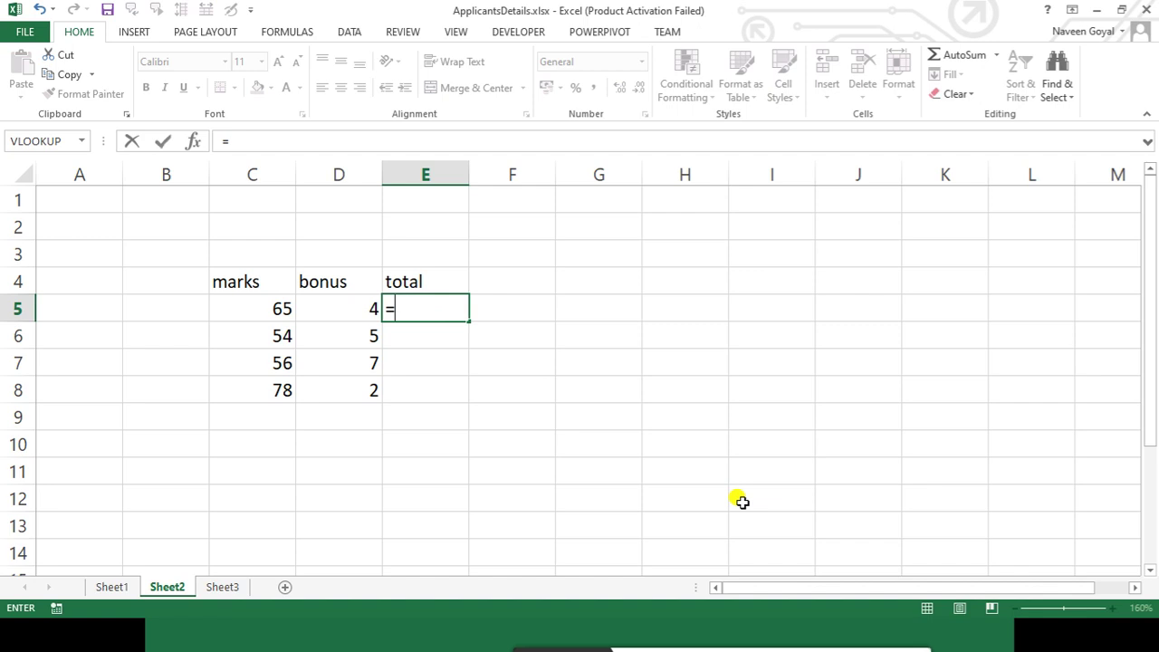
key(Left)
key(Left)
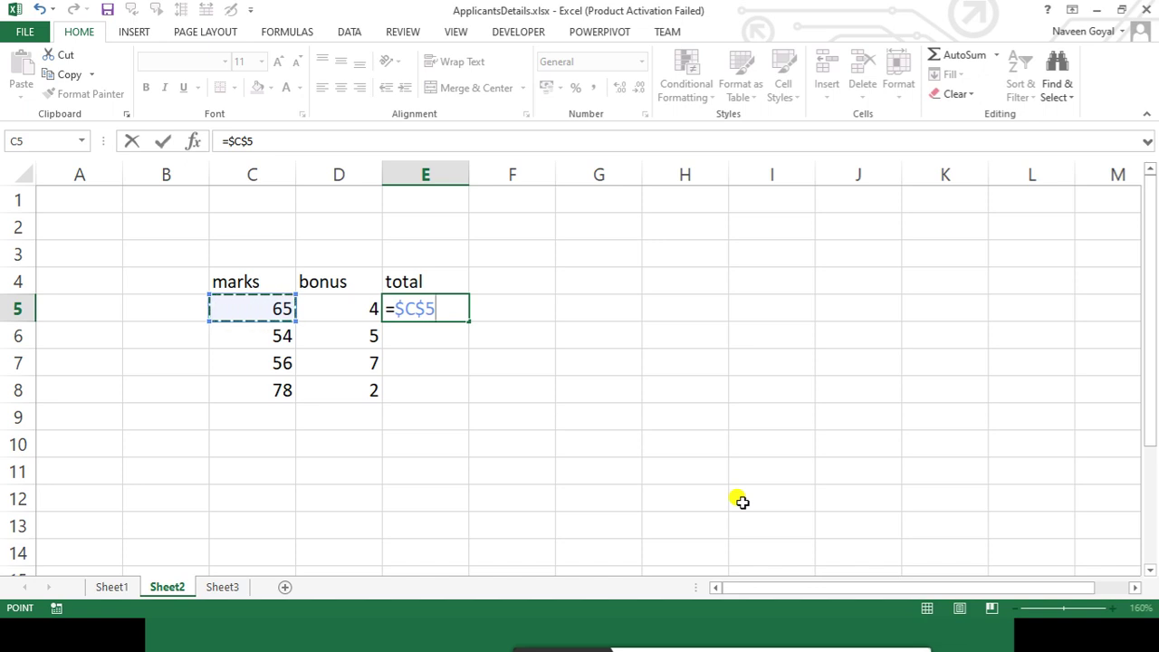
click(355, 302)
key(F4)
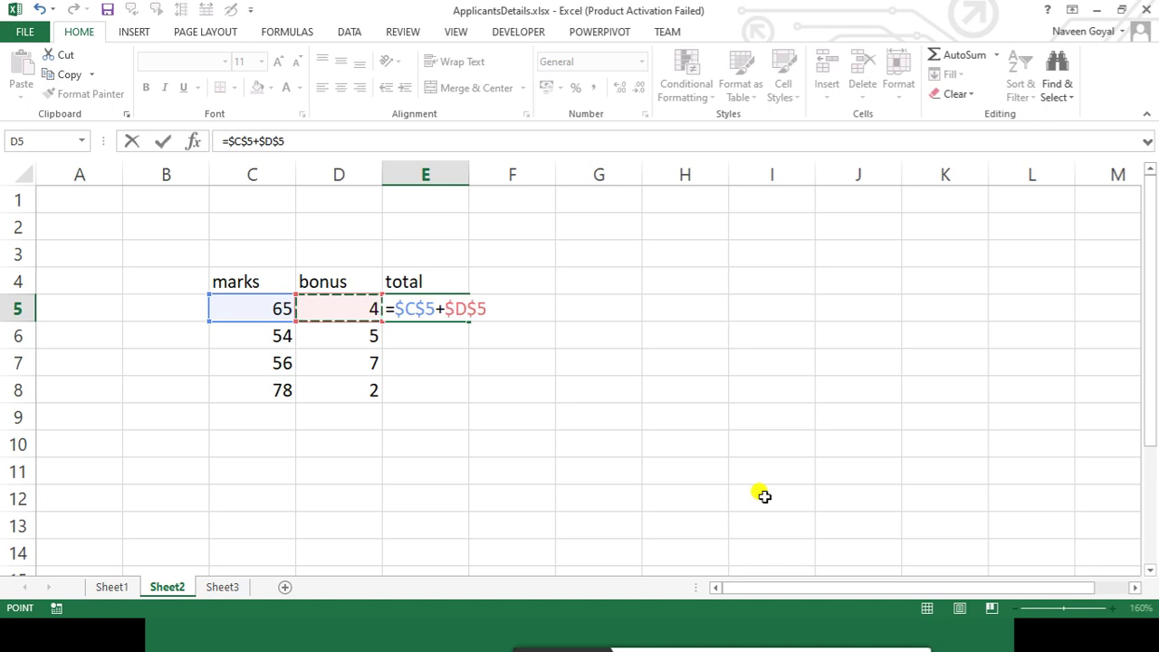
key(Return)
Paste the absolute total into E8 and G7, both still showing 69
click(447, 302)
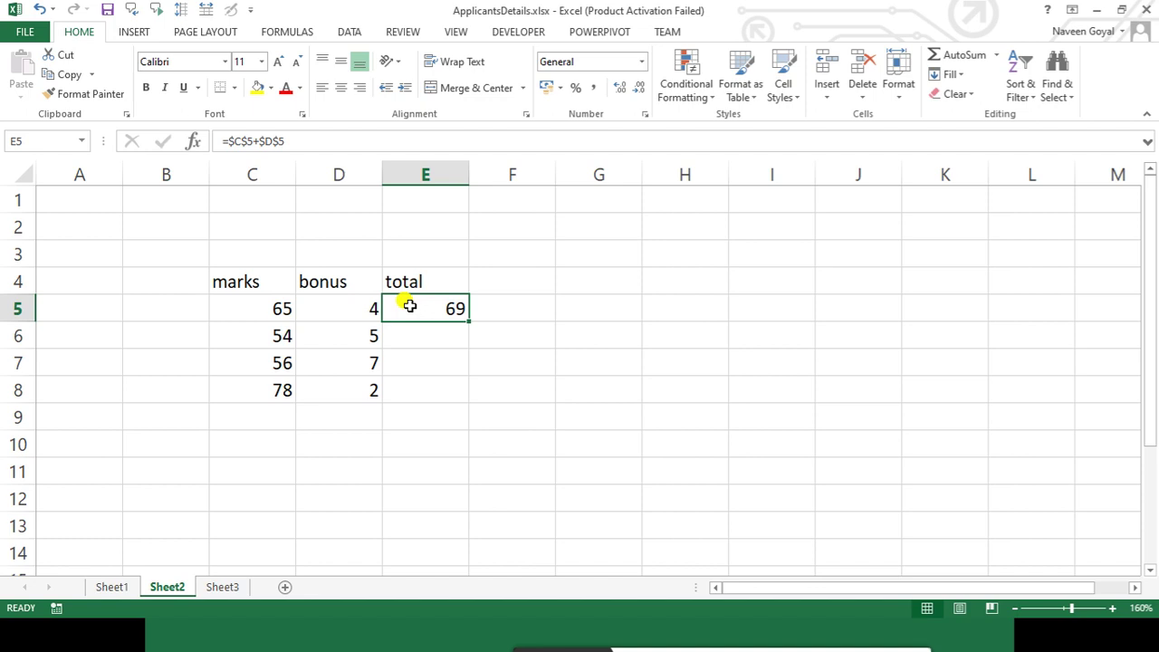
key(ctrl+c)
click(429, 380)
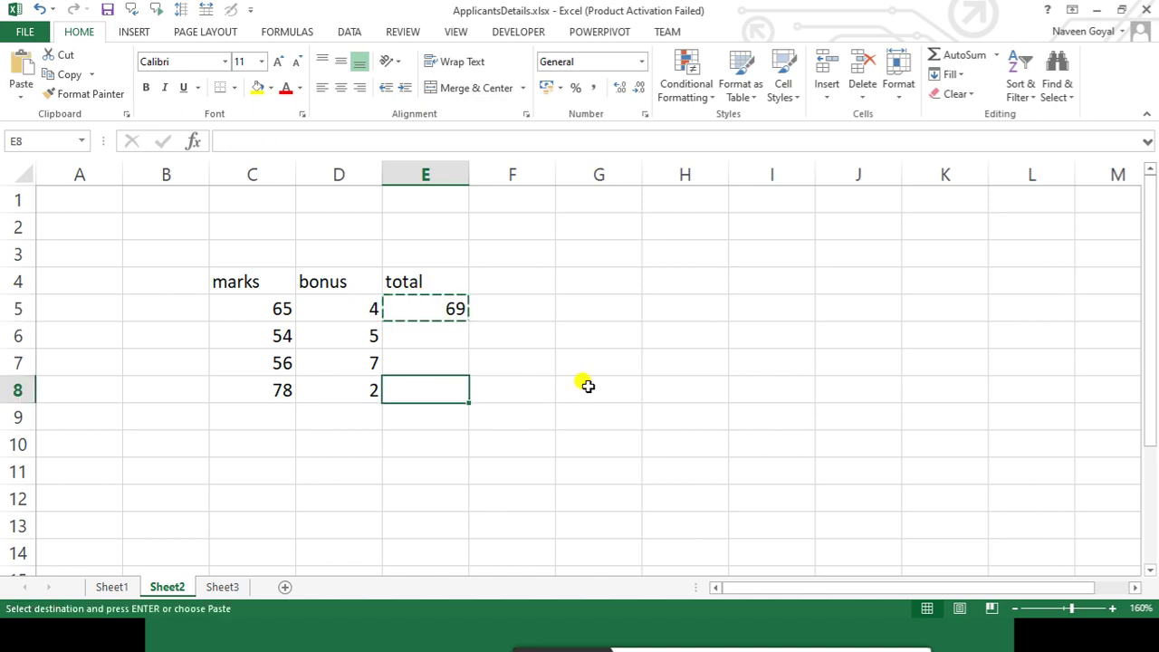
key(ctrl+v)
click(793, 409)
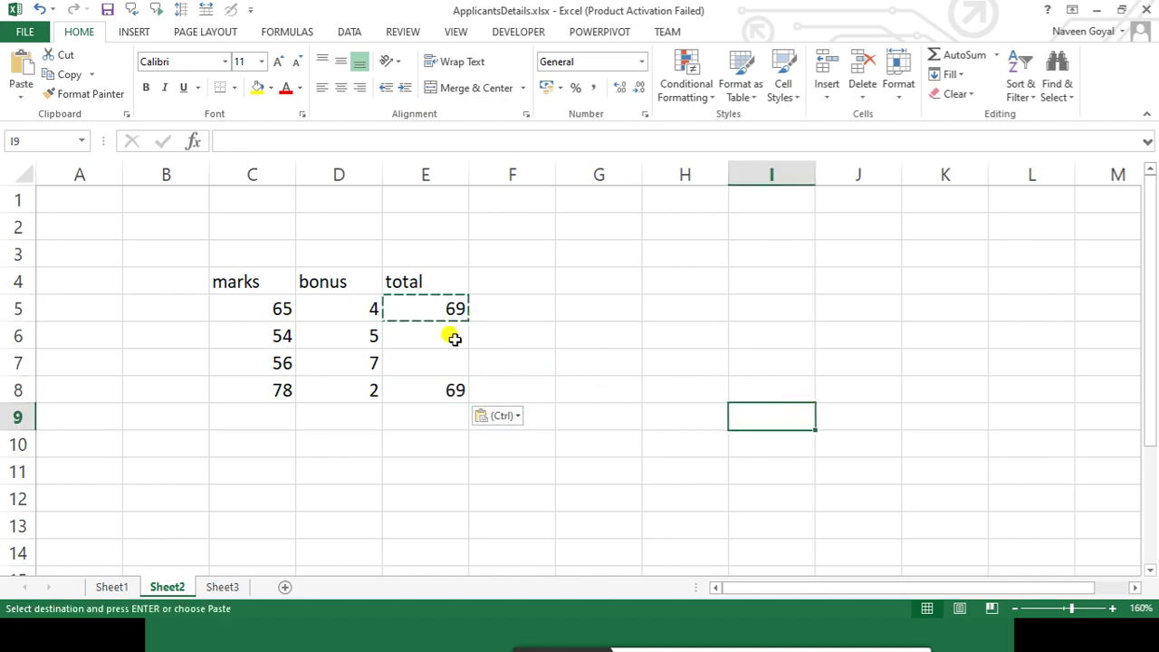
click(443, 379)
key(ctrl+c)
click(603, 362)
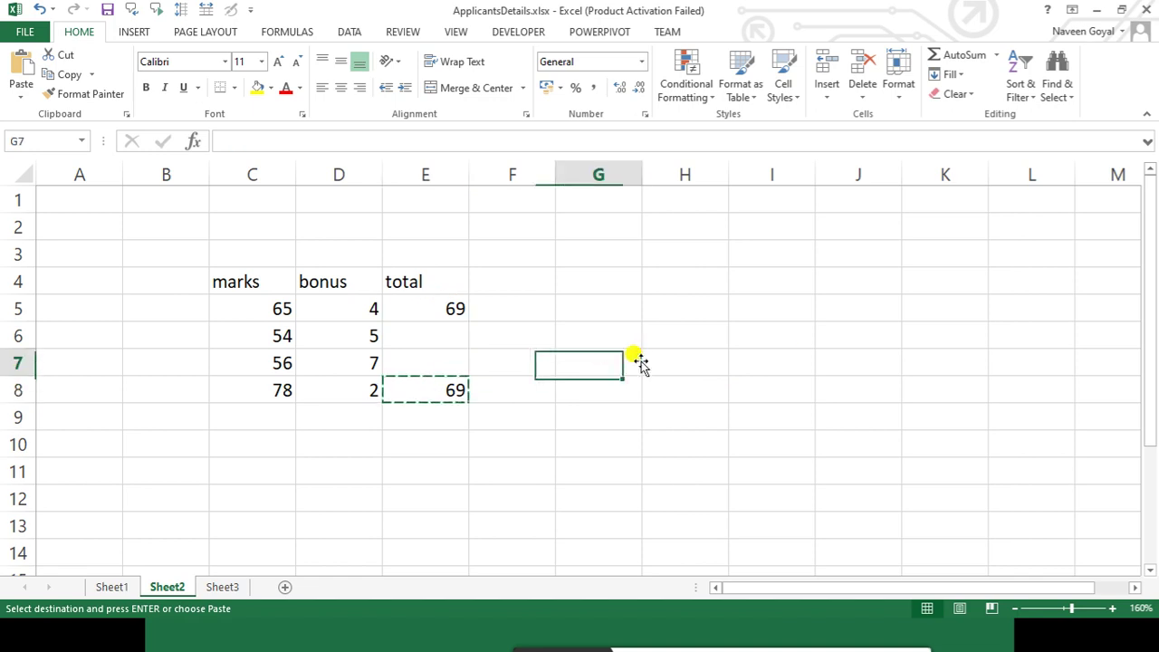
key(ctrl+v)
click(892, 371)
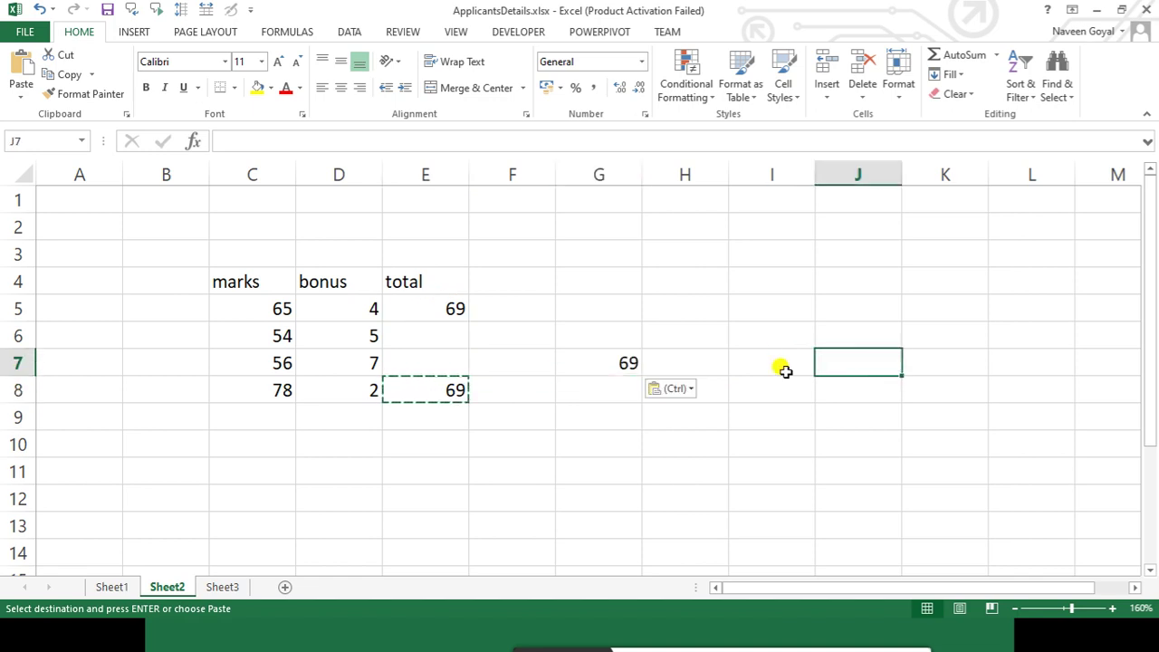
Open the E5, E8 and G7 formulas to show the references stay unchanged
double_click(434, 306)
click(624, 444)
click(435, 388)
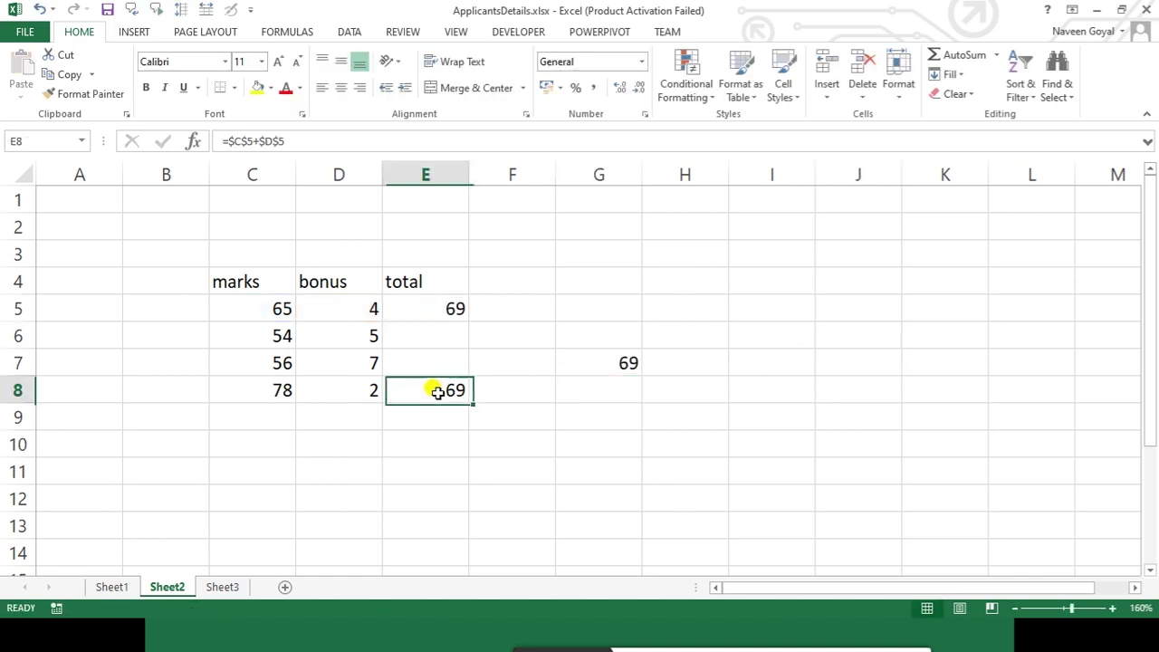
double_click(435, 389)
click(640, 460)
double_click(600, 358)
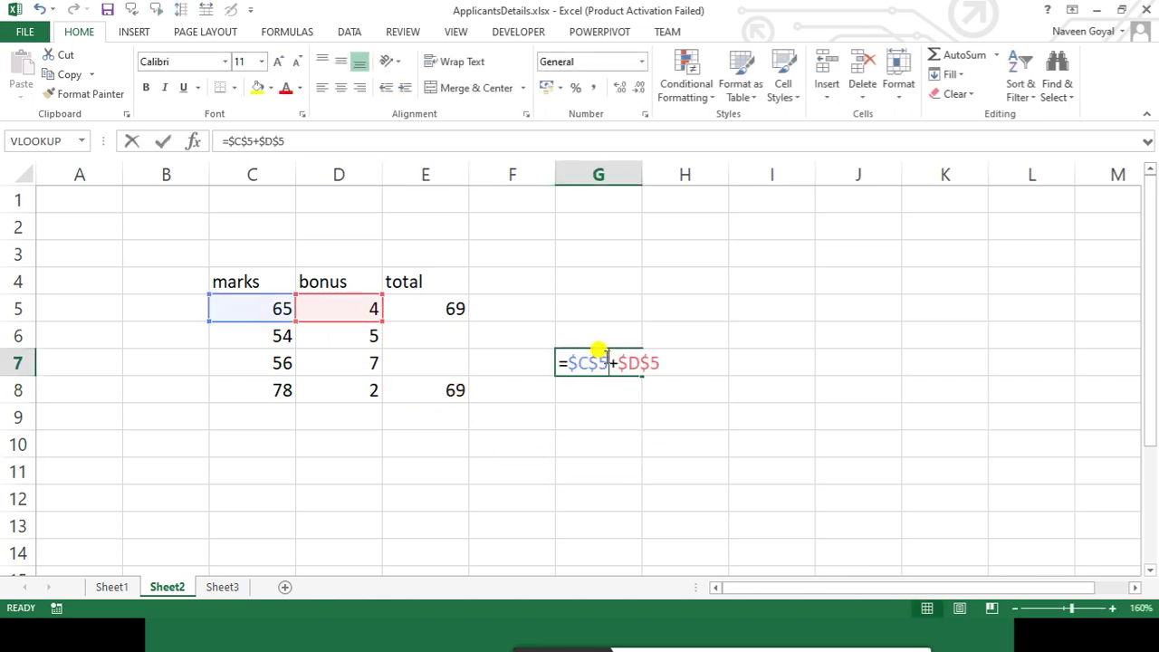
click(534, 427)
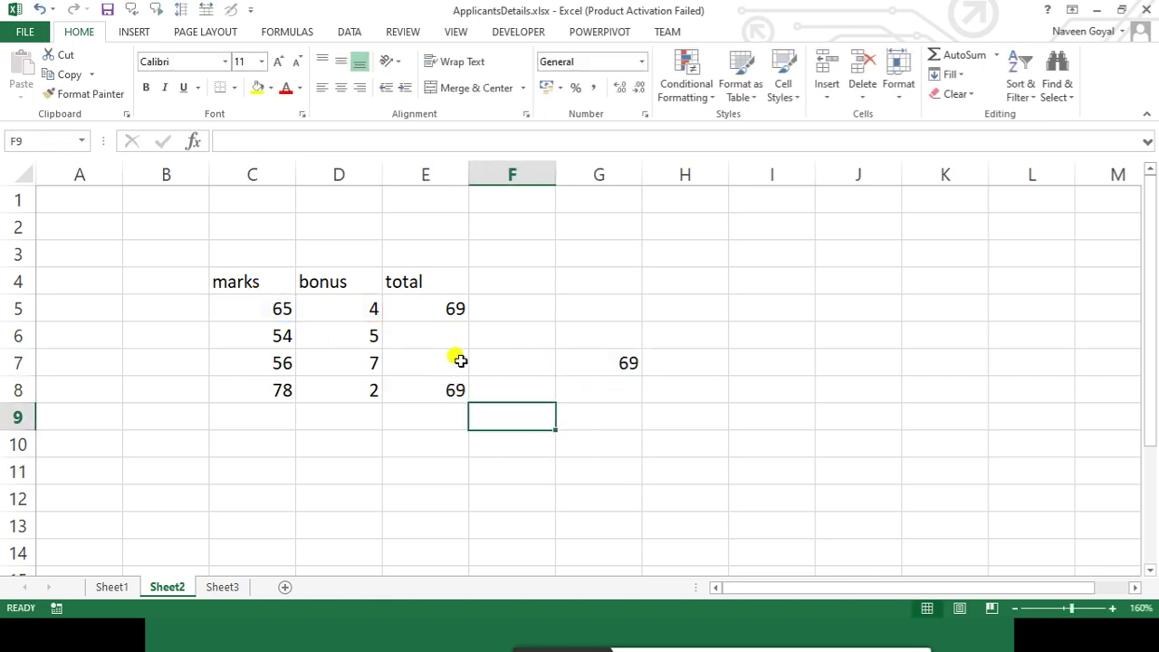
Clear all the demonstration totals in E5:G8
drag(445, 315, 623, 395)
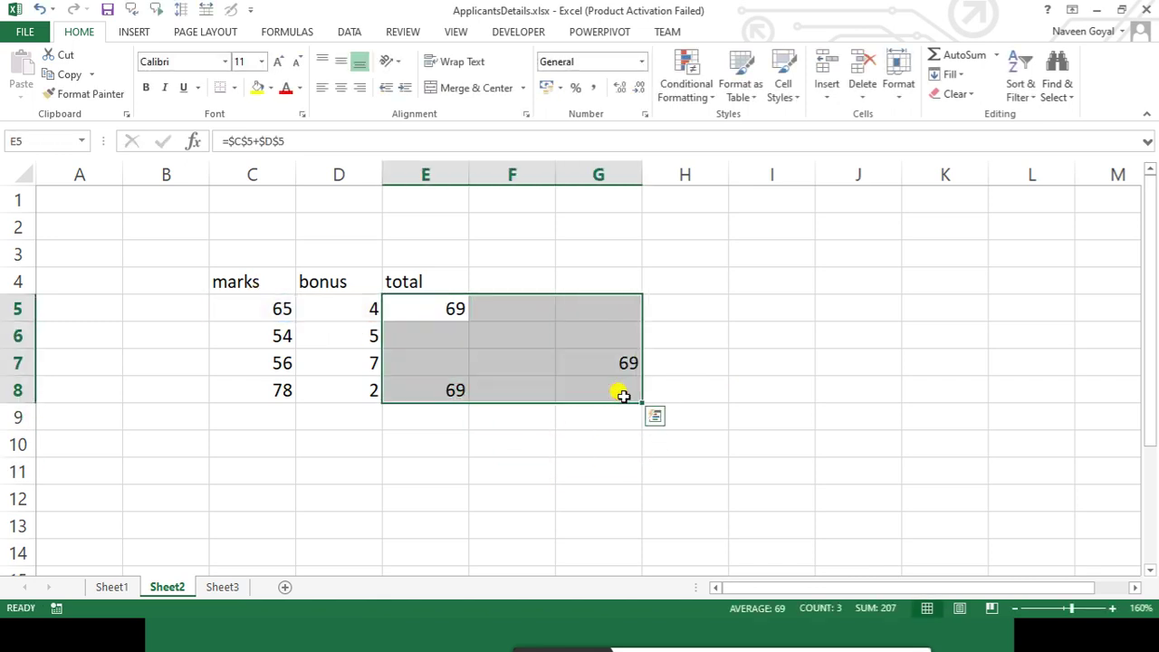
key(Delete)
click(634, 462)
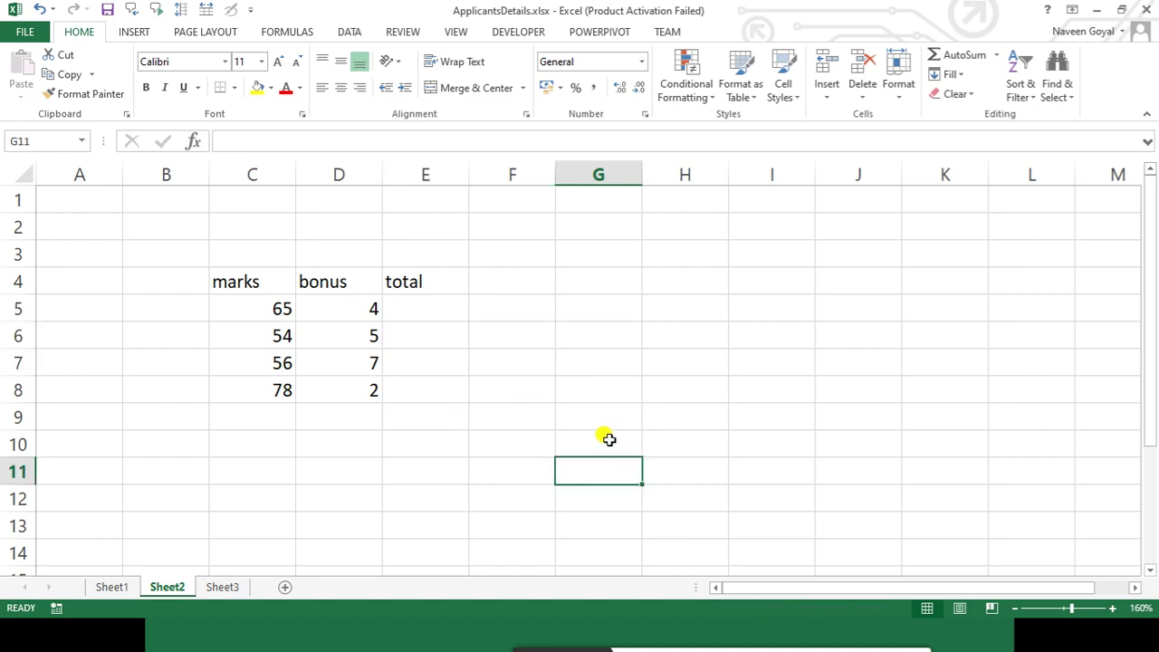
Clear the per-row bonus header and values in D4:D8
drag(348, 286, 343, 388)
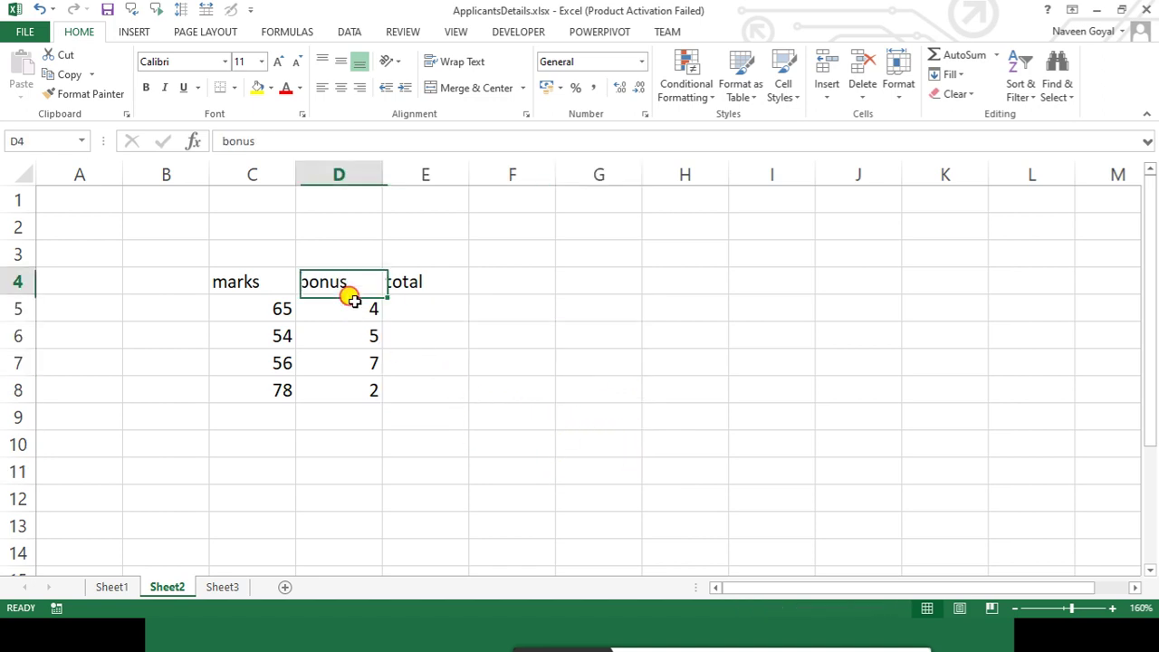
key(Delete)
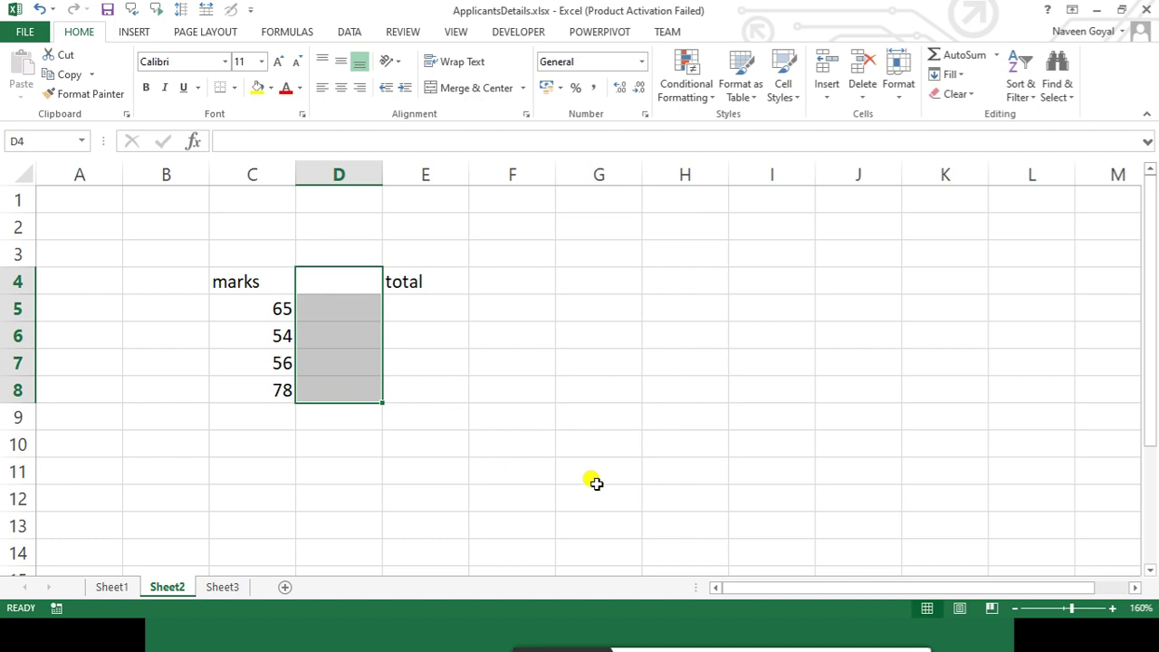
click(598, 476)
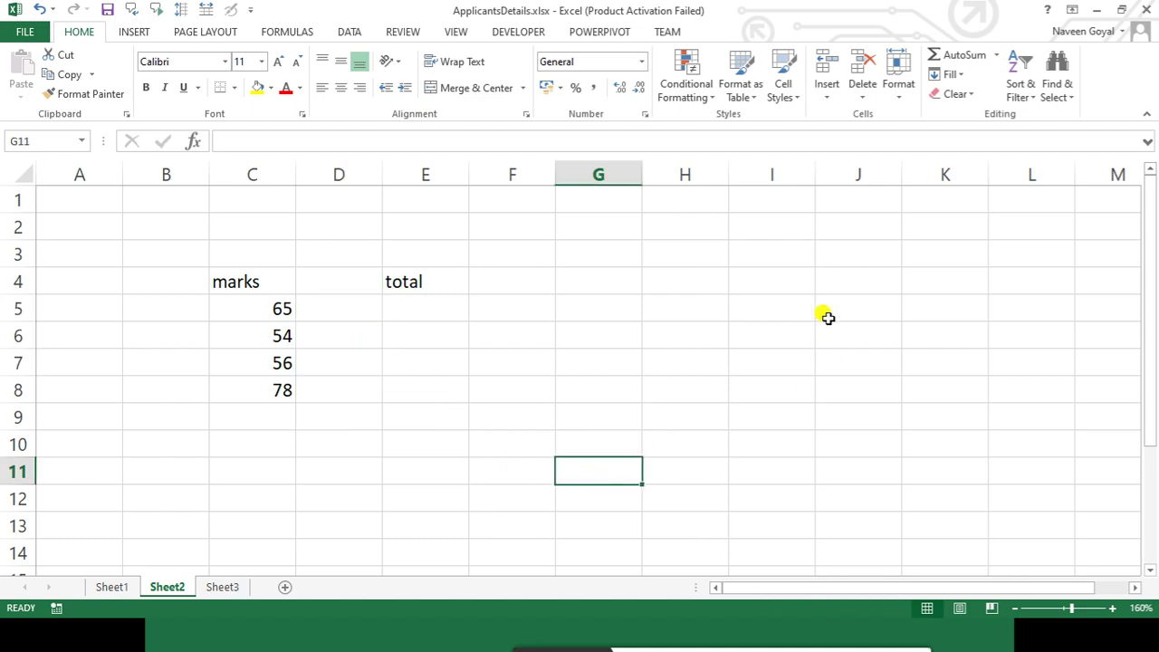
Label C2 as bonus and enter the bonus value 4 in D2
click(258, 222)
text(No)
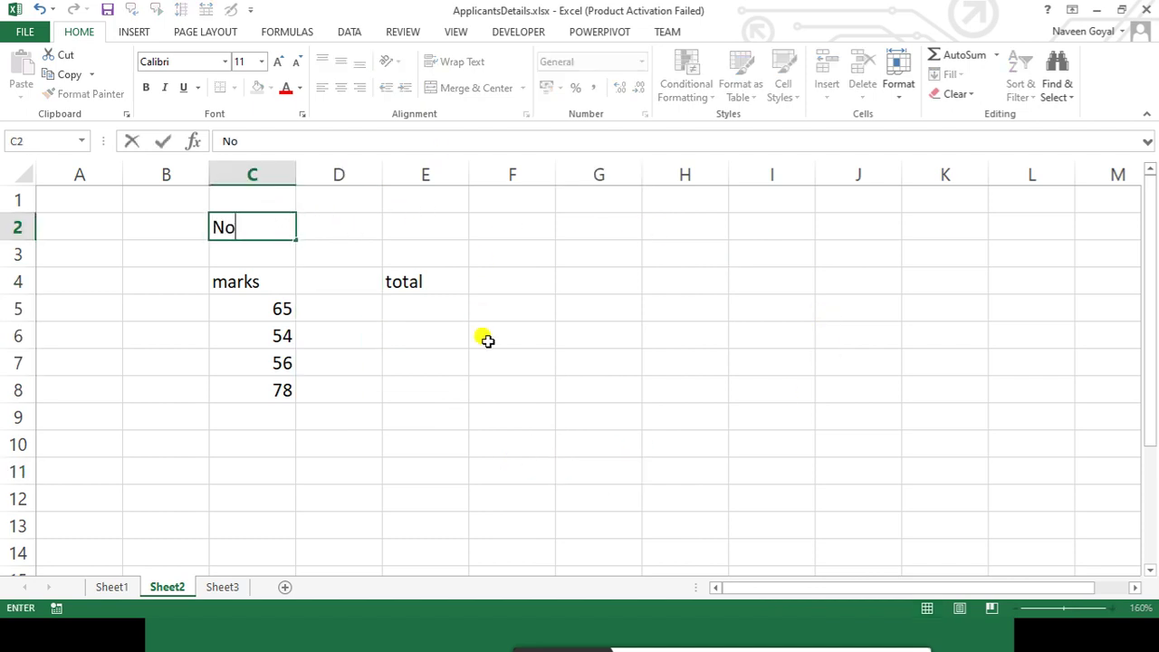
text(s)
key(Tab)
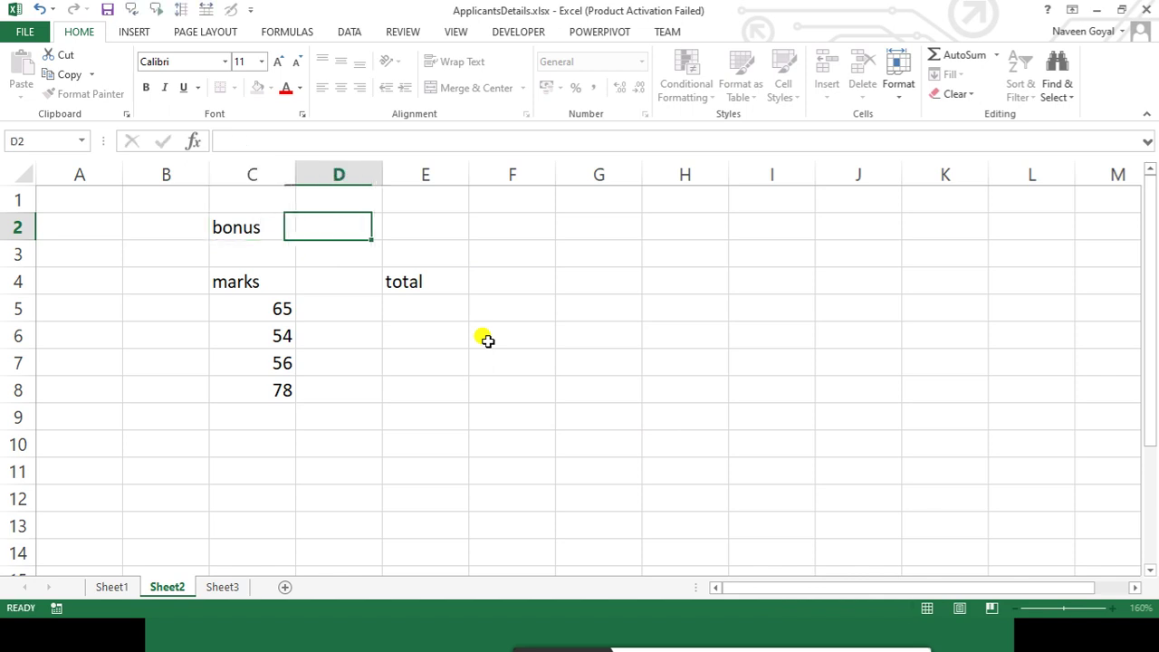
text(4)
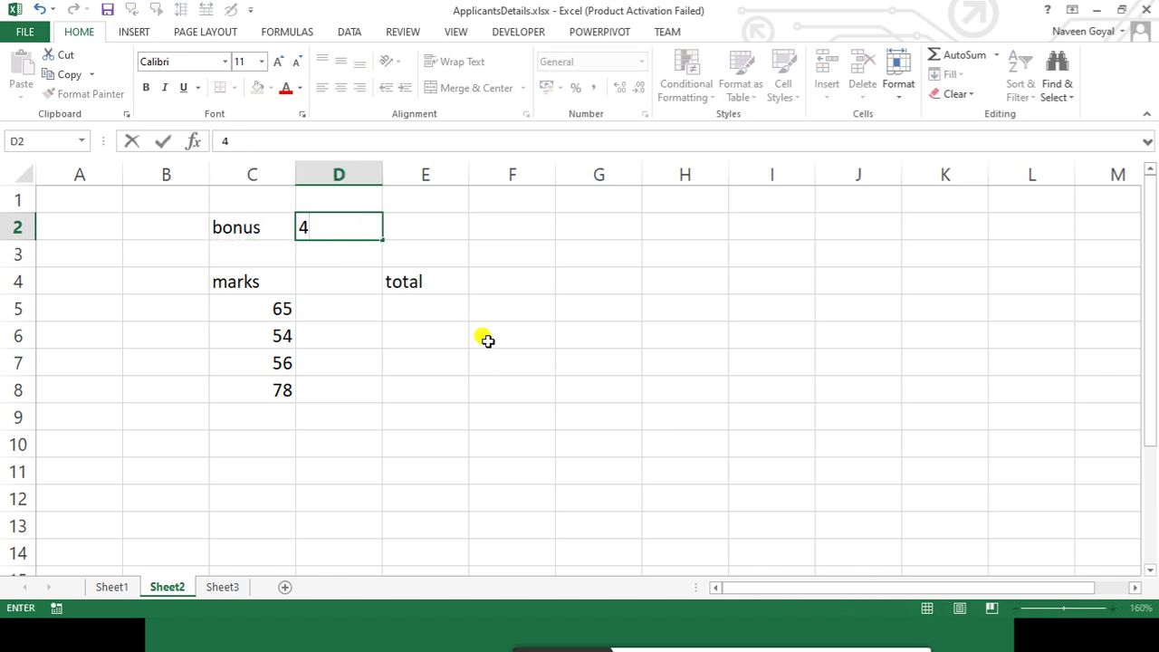
key(Return)
drag(409, 292, 413, 306)
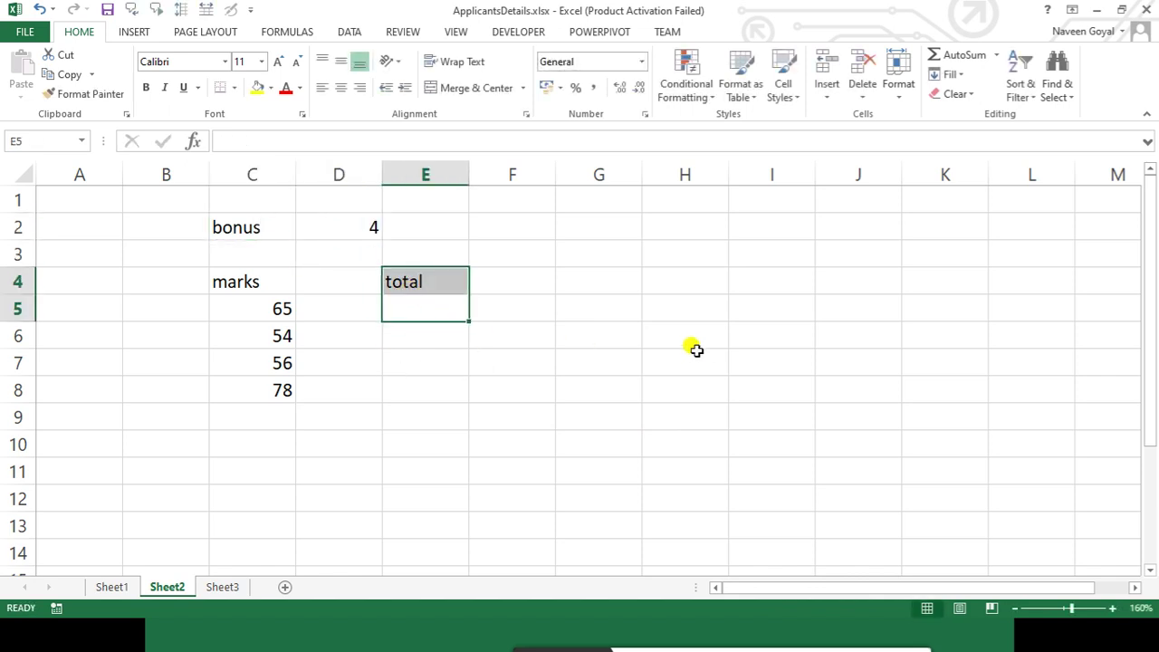
Enter the formula =C5+D2 in E5, giving 69
click(448, 304)
text(=)
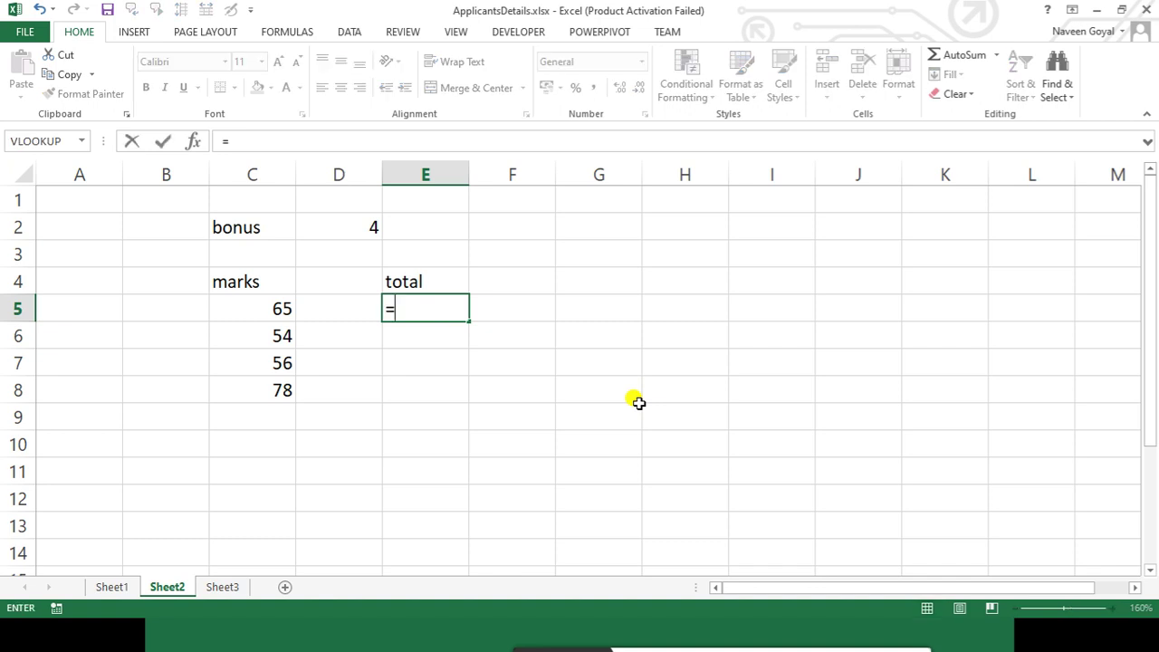
key(Left)
key(Left)
key(Up)
key(Up)
key(Left)
key(Up)
key(Return)
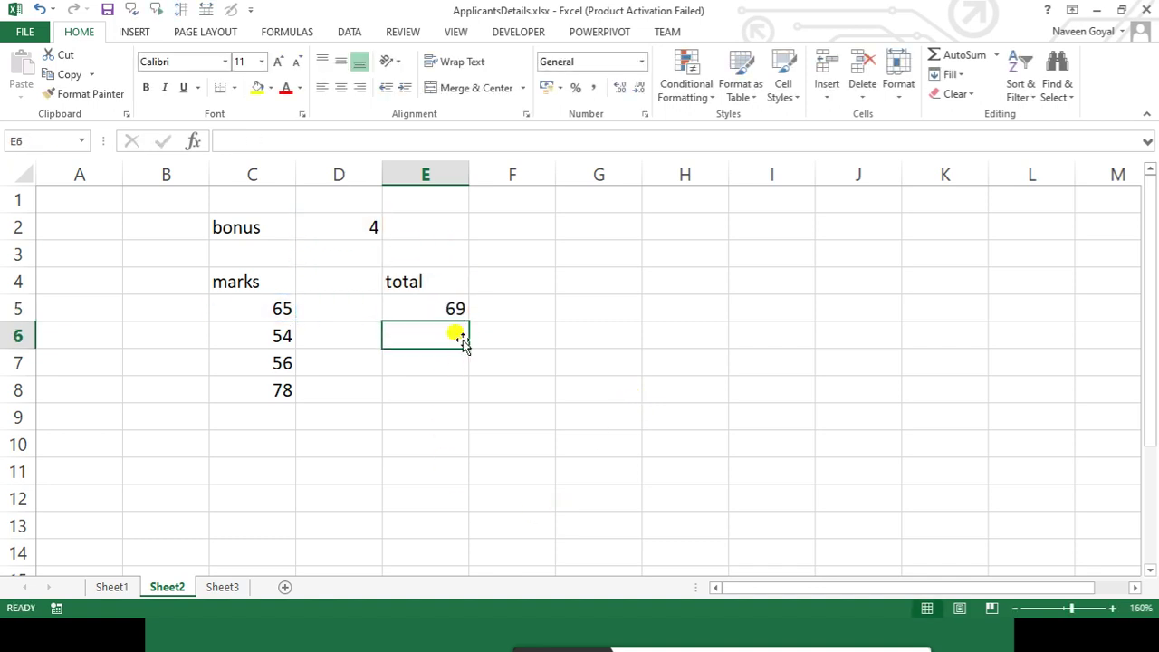
Copy the E5 formula down into E6:E8
click(456, 308)
key(ctrl+c)
key(Down)
key(shift+Down)
key(shift+Down)
key(ctrl+v)
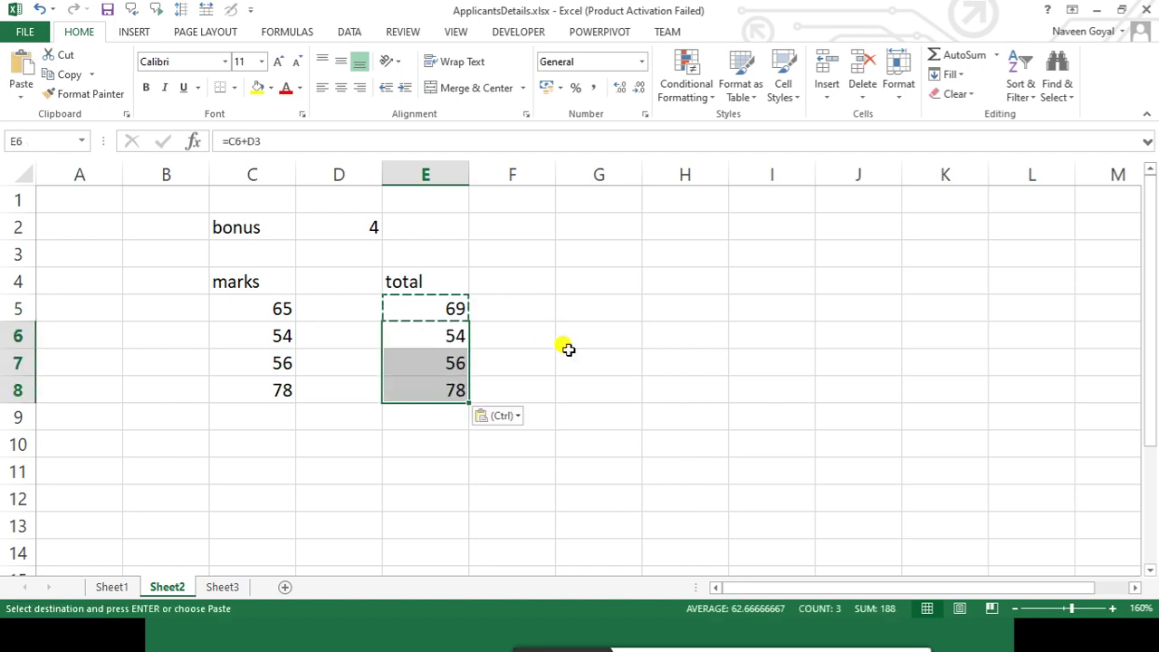
click(675, 328)
key(Escape)
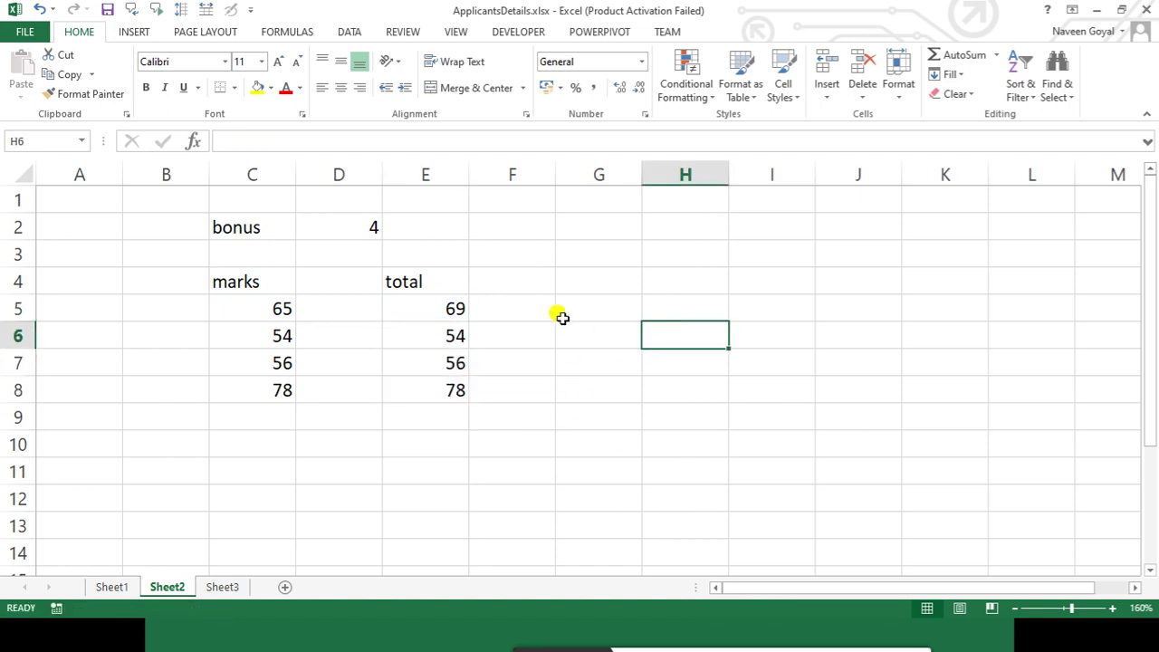
Inspect E6–E8, showing their bonus references shifted to empty cells D3, D4, D5
click(478, 312)
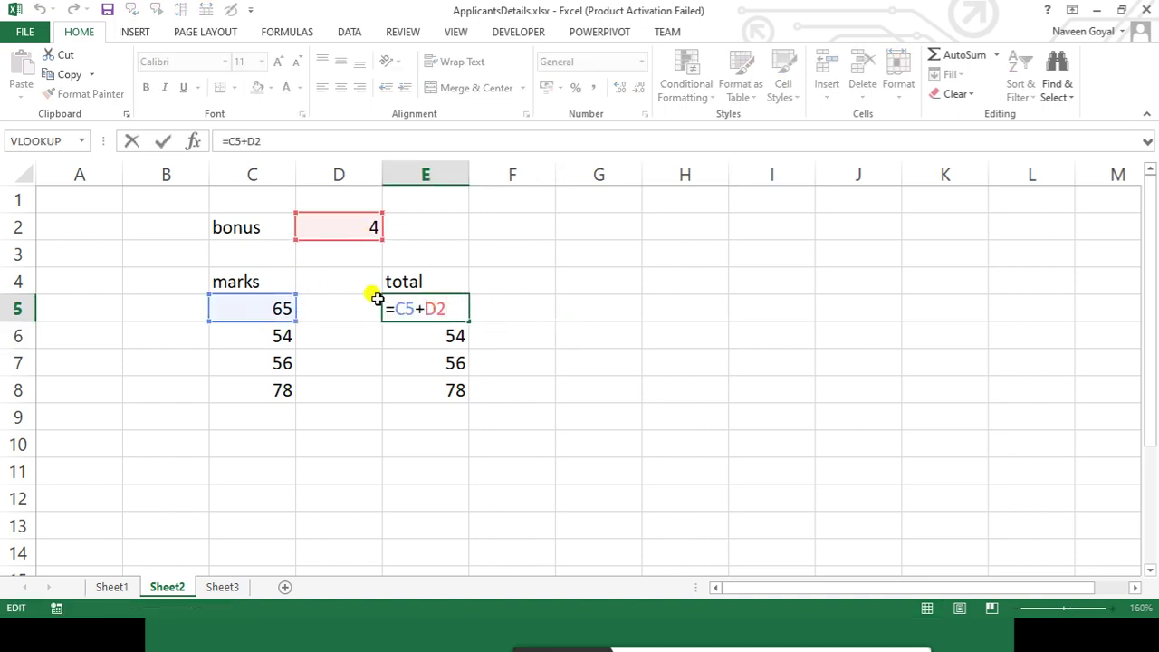
key(Return)
key(F2)
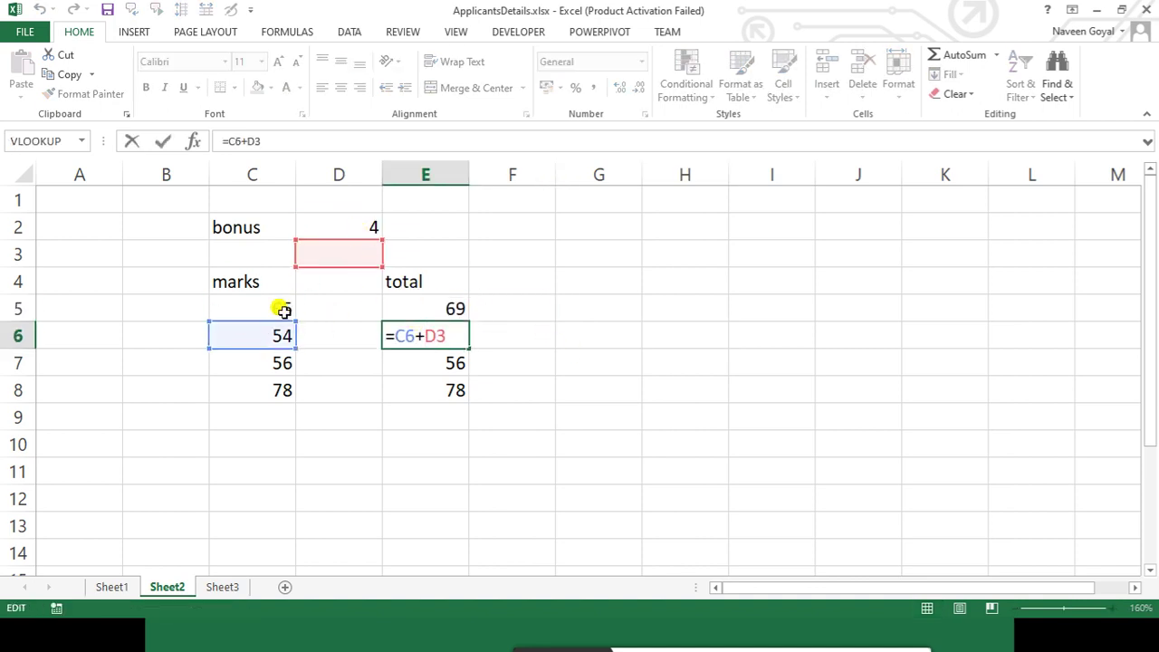
click(394, 364)
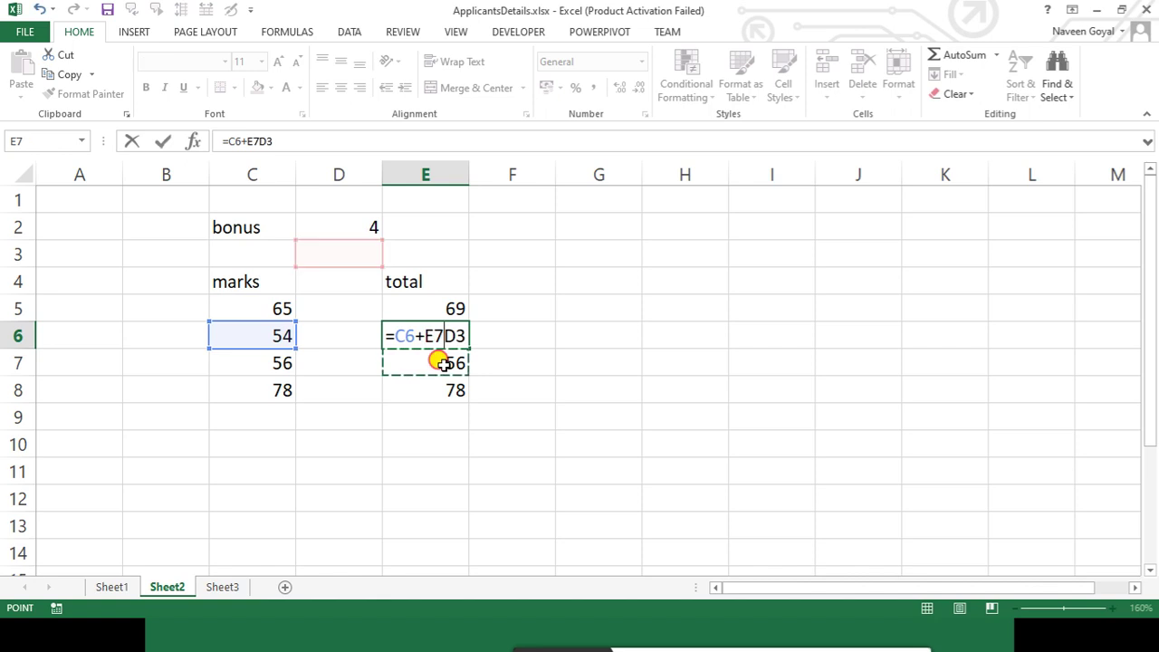
key(Escape)
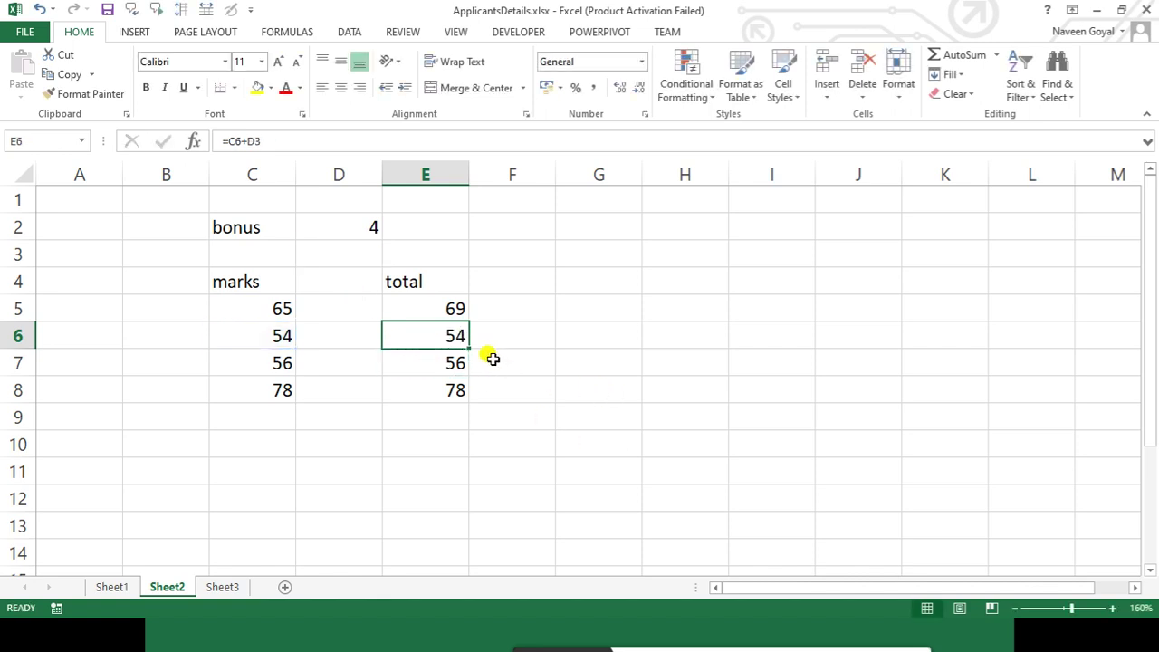
click(430, 364)
key(F2)
key(Escape)
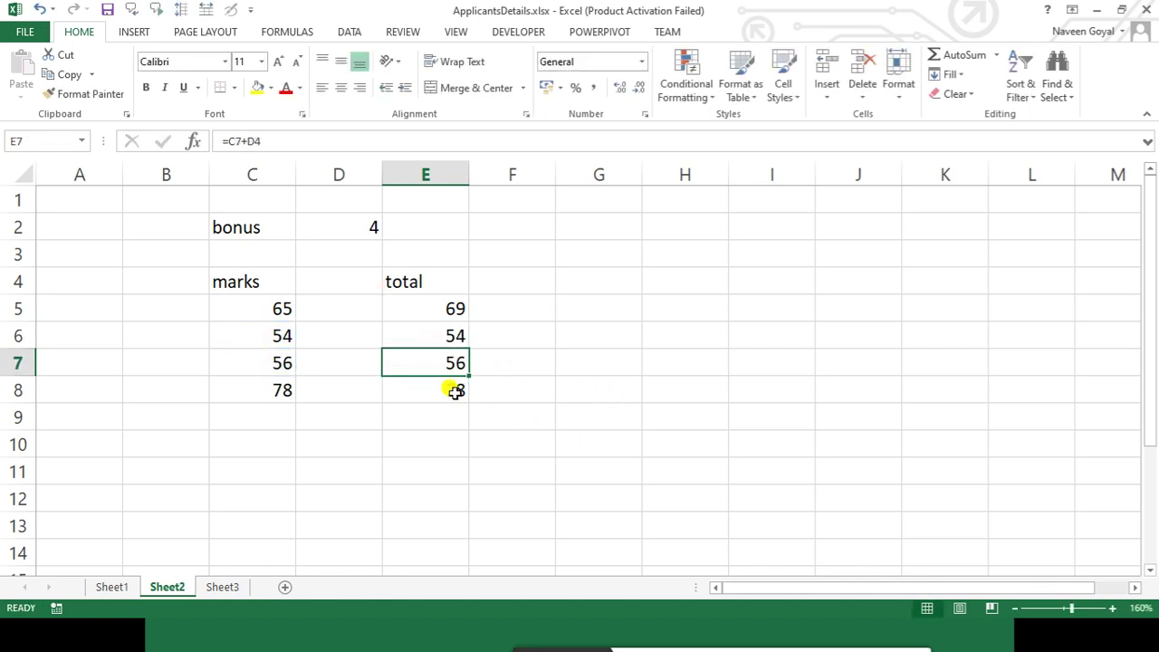
click(453, 390)
key(F2)
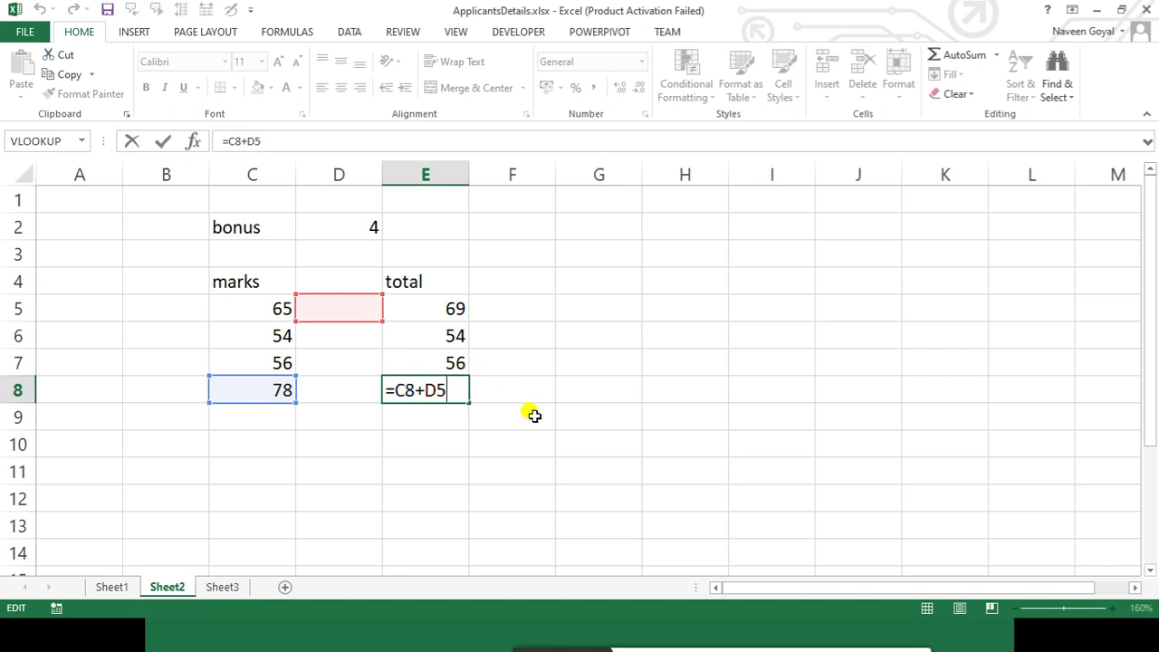
click(528, 413)
drag(258, 312, 262, 389)
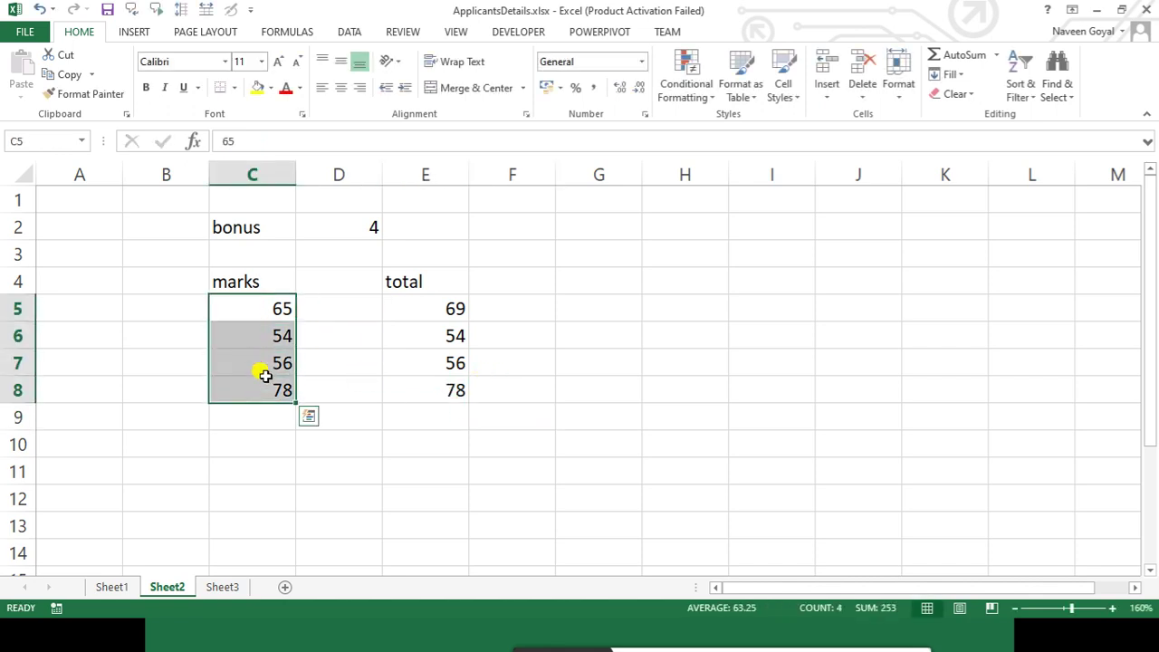
click(360, 213)
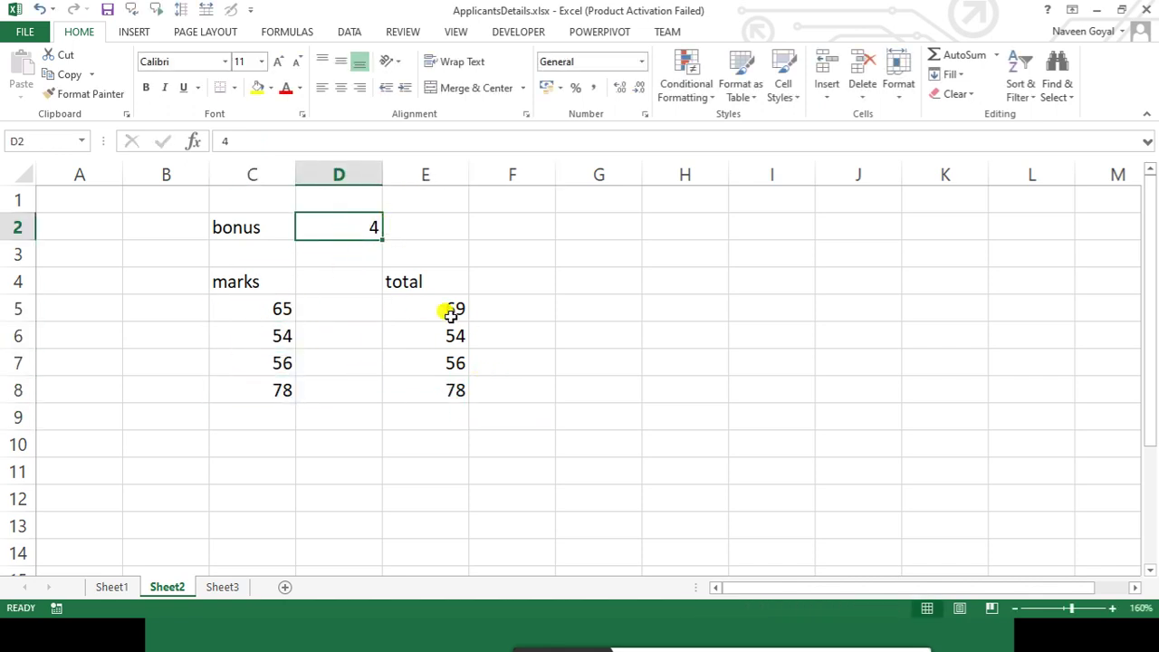
Clear the wrong totals in E5:E8 and enter =C5+$D$2 in E5
drag(451, 313, 452, 391)
key(Delete)
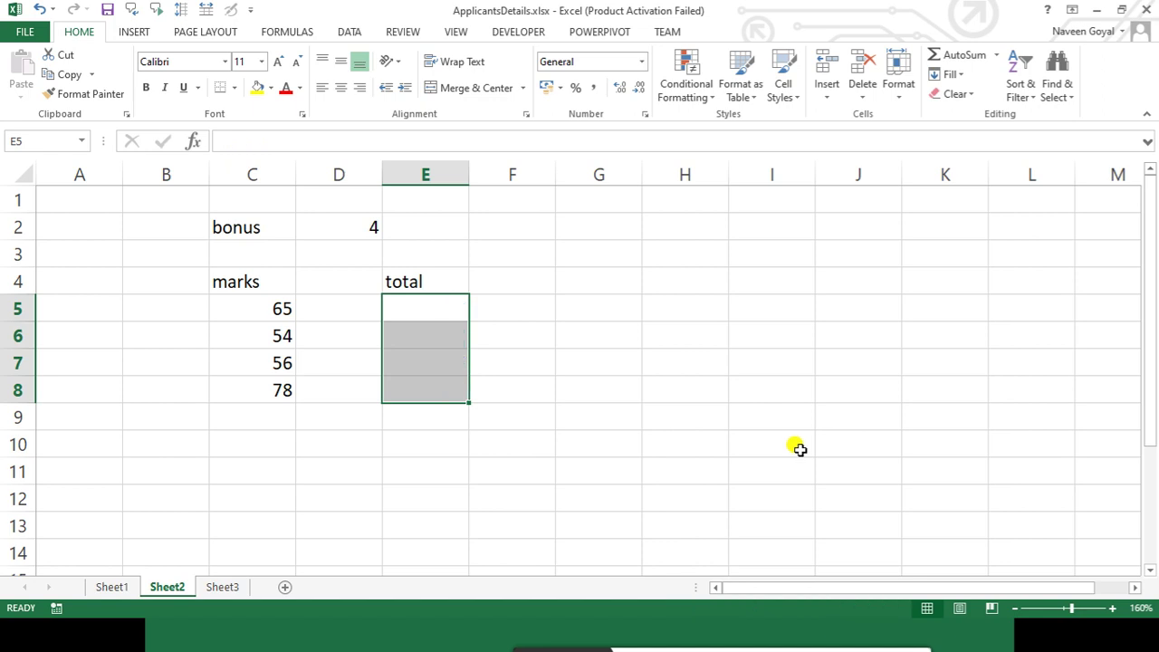
text(=)
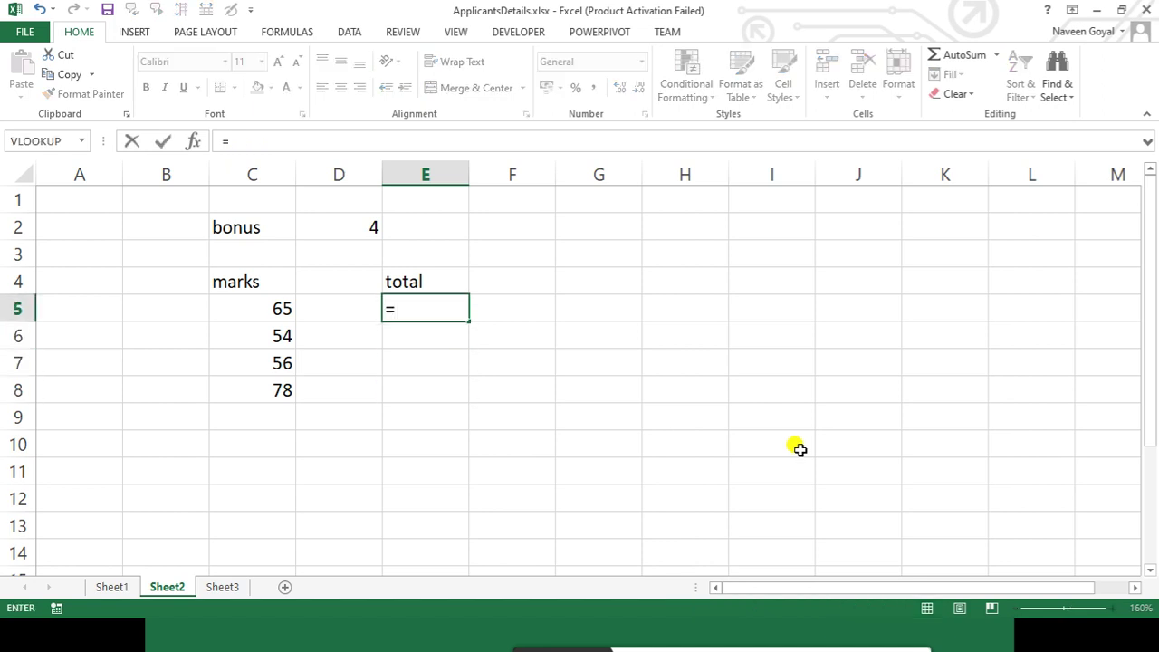
click(264, 311)
text(+)
click(354, 237)
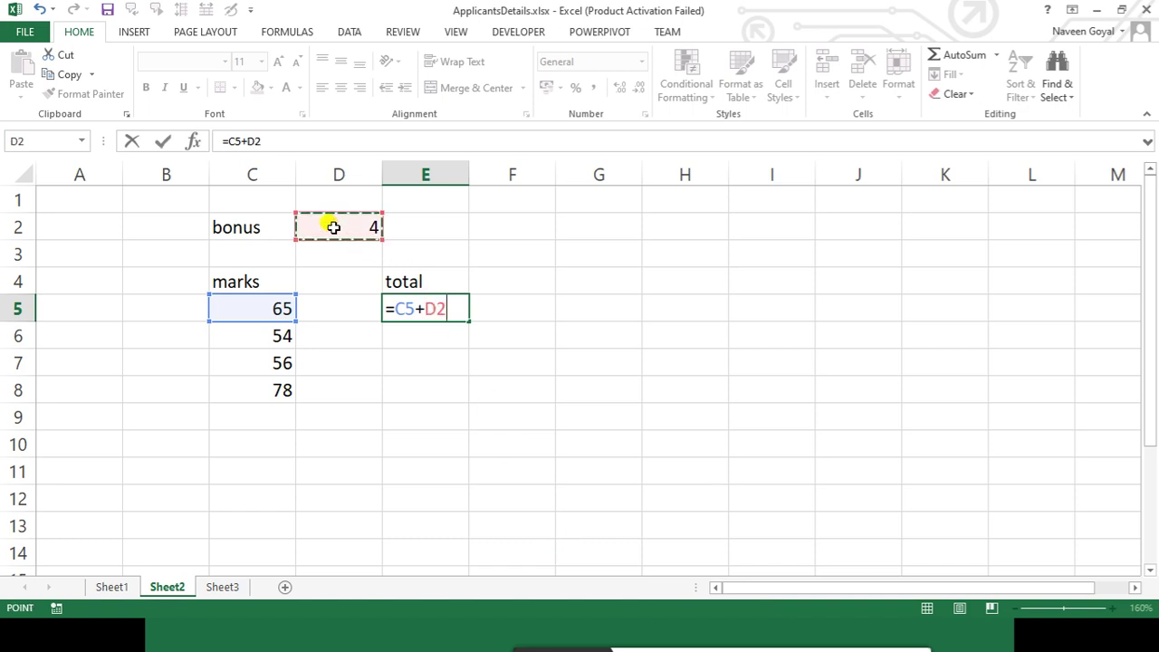
key(F4)
key(Return)
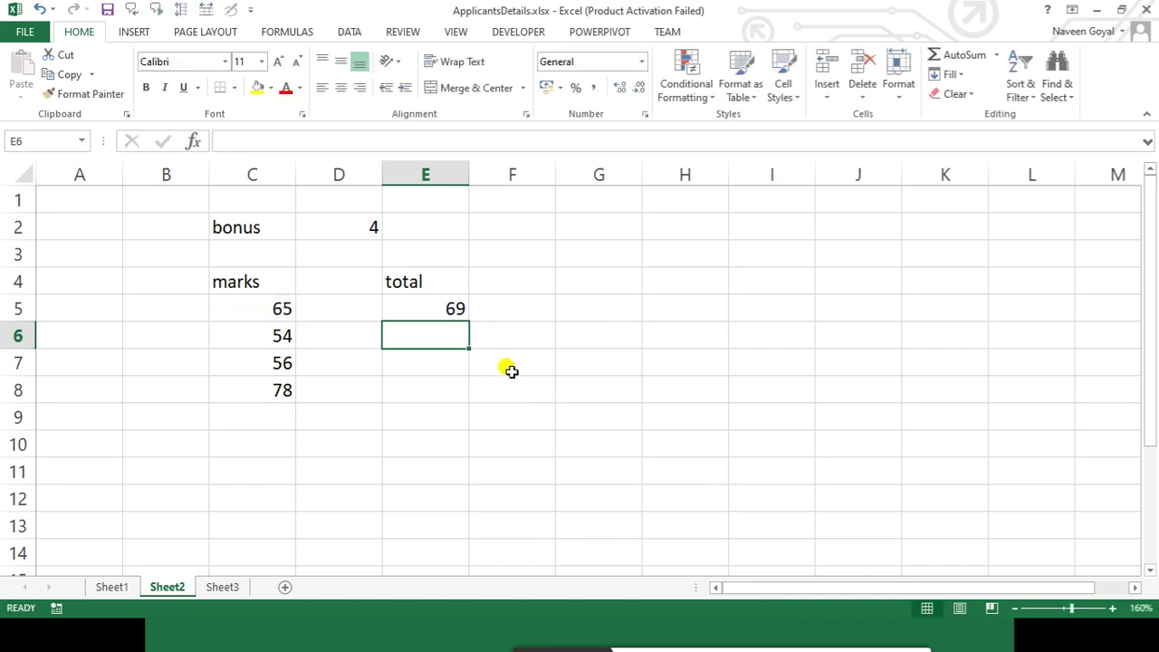
Copy the E5 formula into E6:E8, giving totals 58, 60 and 82
click(450, 308)
key(ctrl+c)
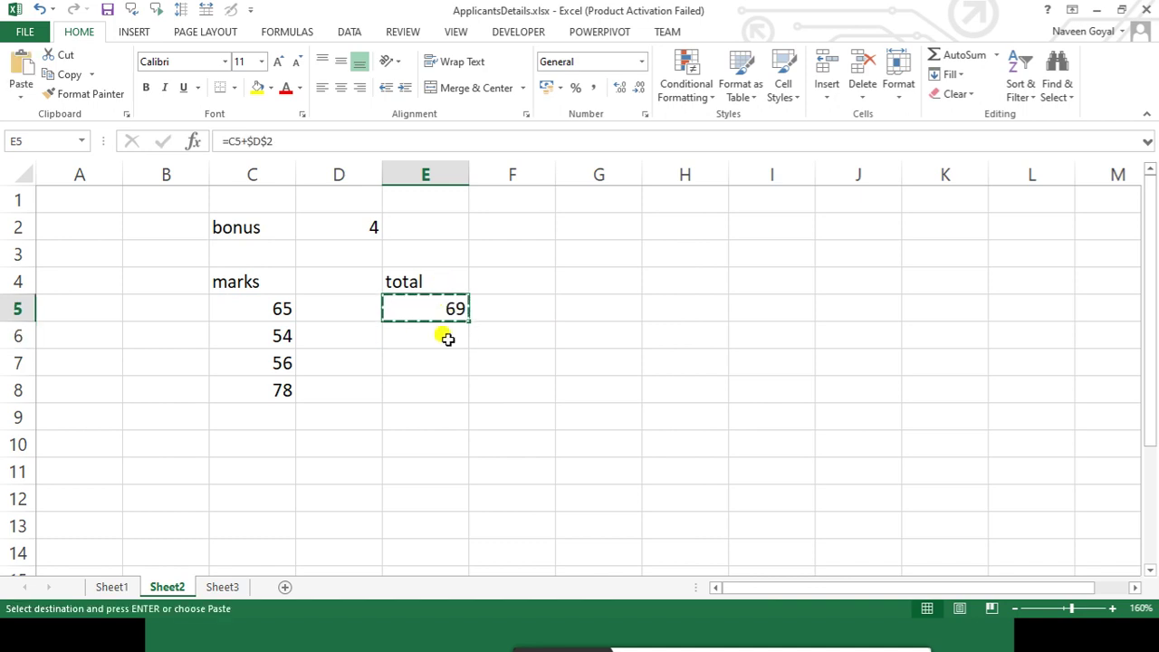
drag(445, 336, 458, 388)
key(ctrl+v)
click(704, 358)
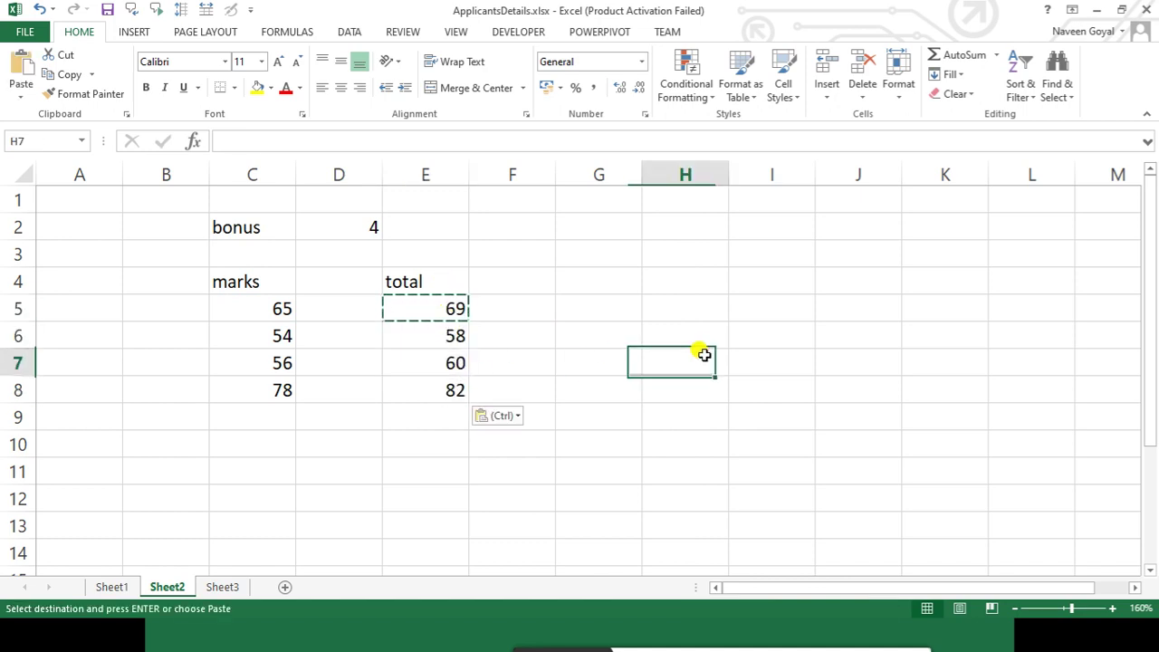
Verify each total in E5:E8 keeps the absolute $D$2 bonus, then switch to the Meet window
double_click(448, 310)
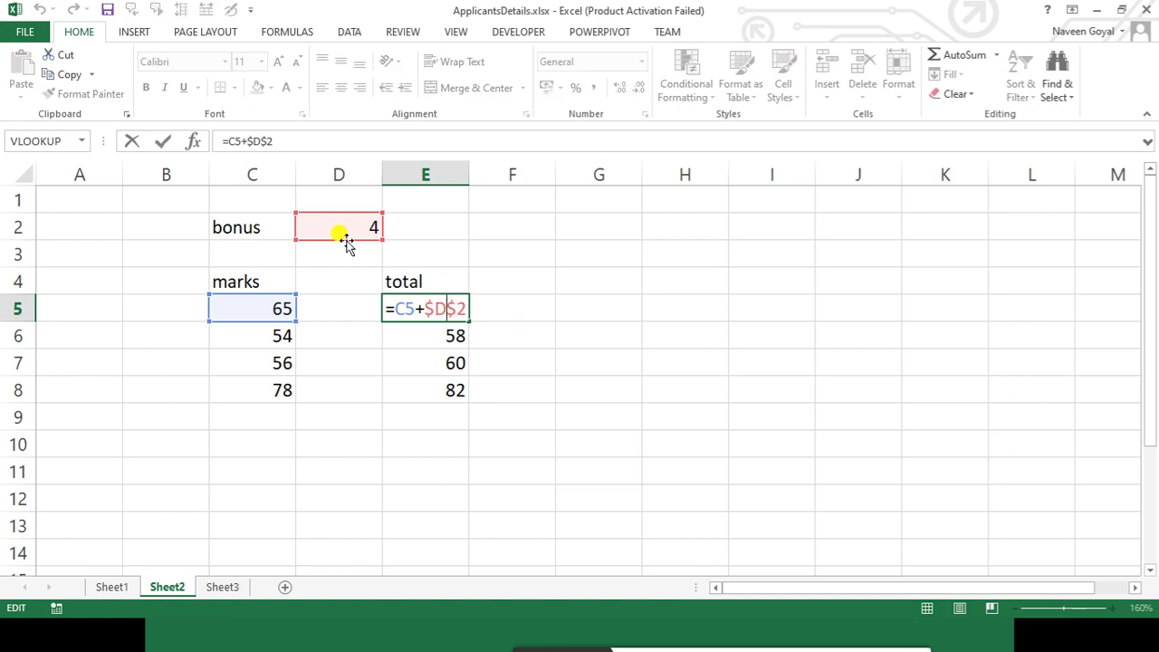
key(Escape)
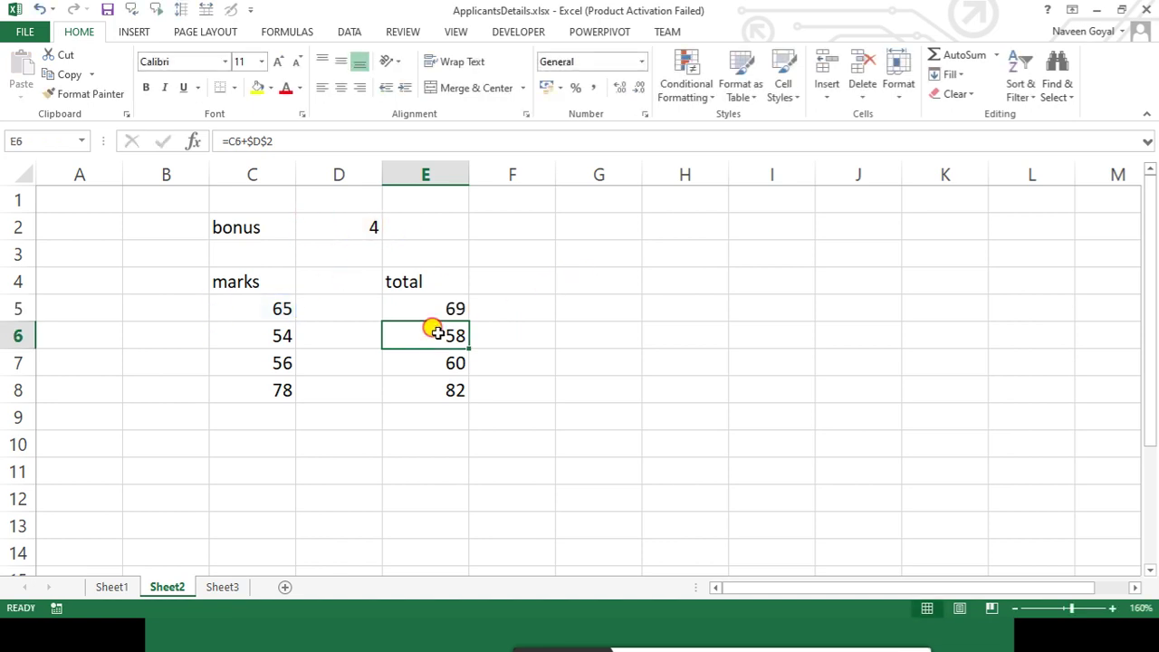
double_click(437, 336)
key(Escape)
double_click(443, 366)
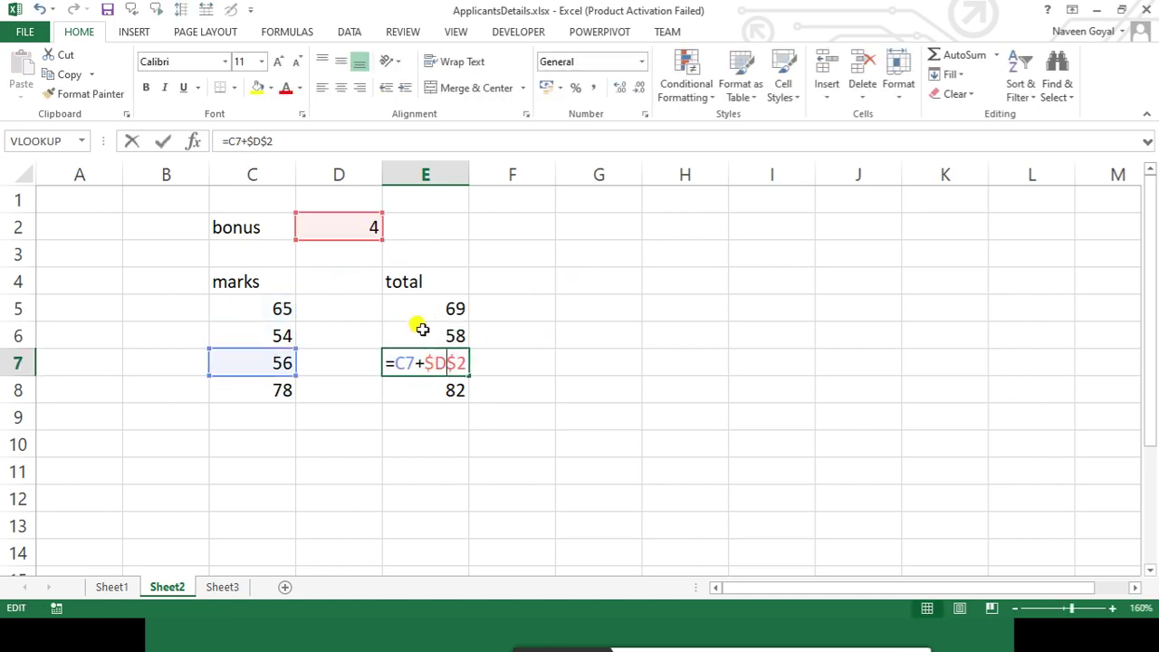
key(Escape)
double_click(455, 387)
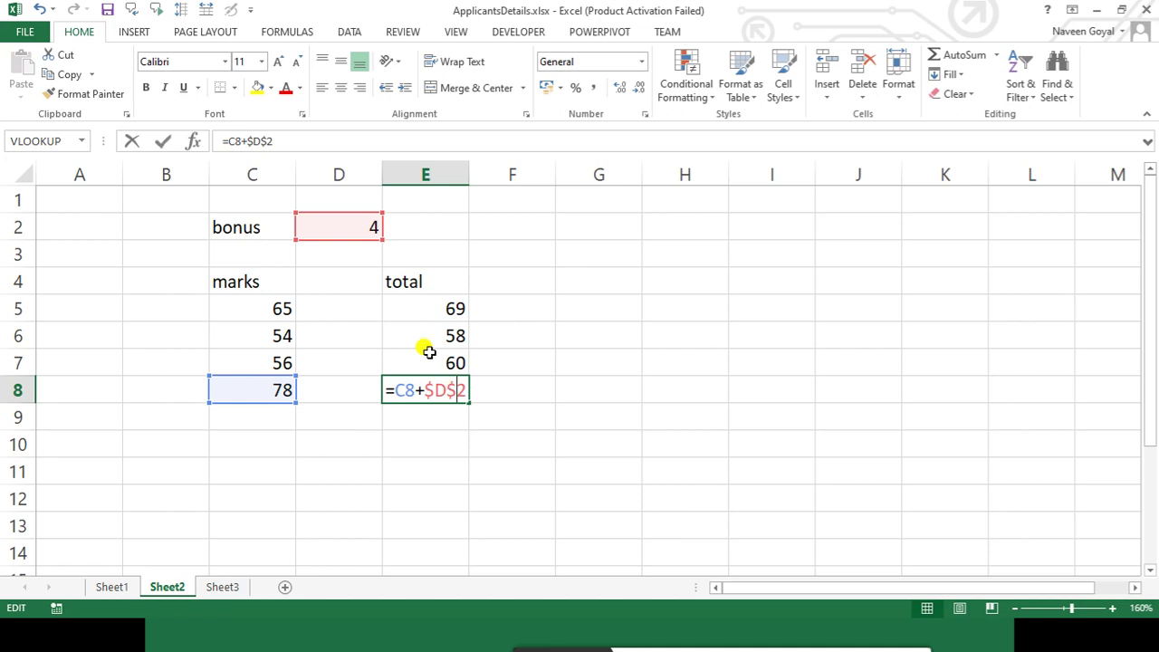
click(582, 388)
click(654, 328)
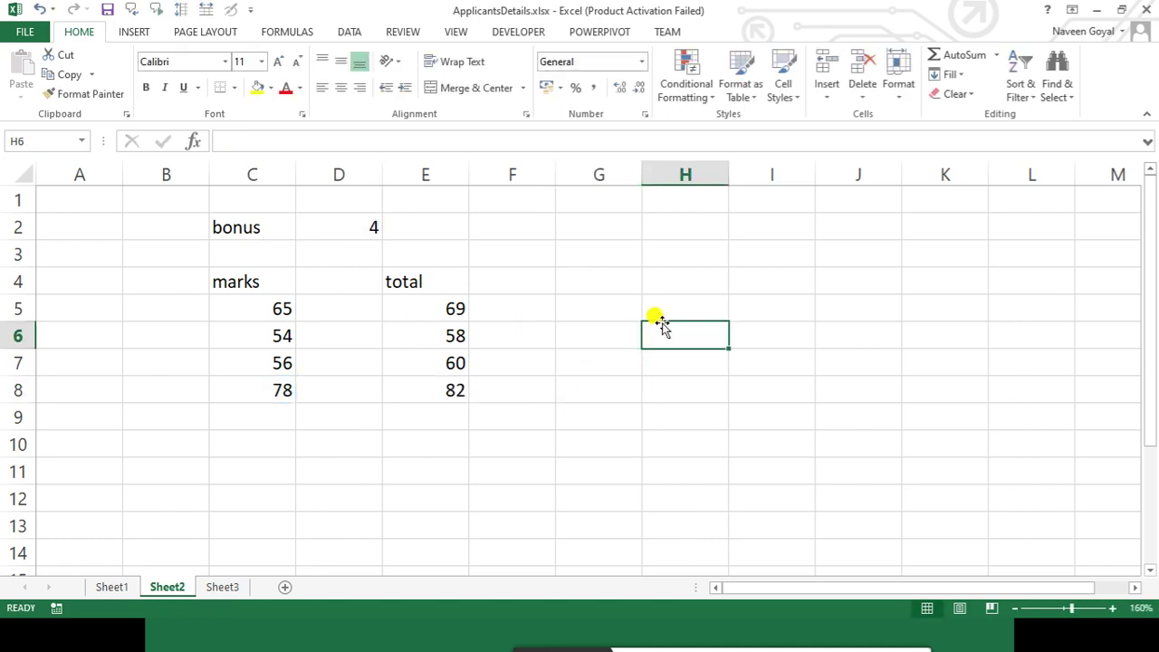
key(alt+Tab)
key(alt+Tab)
key(alt+Tab)
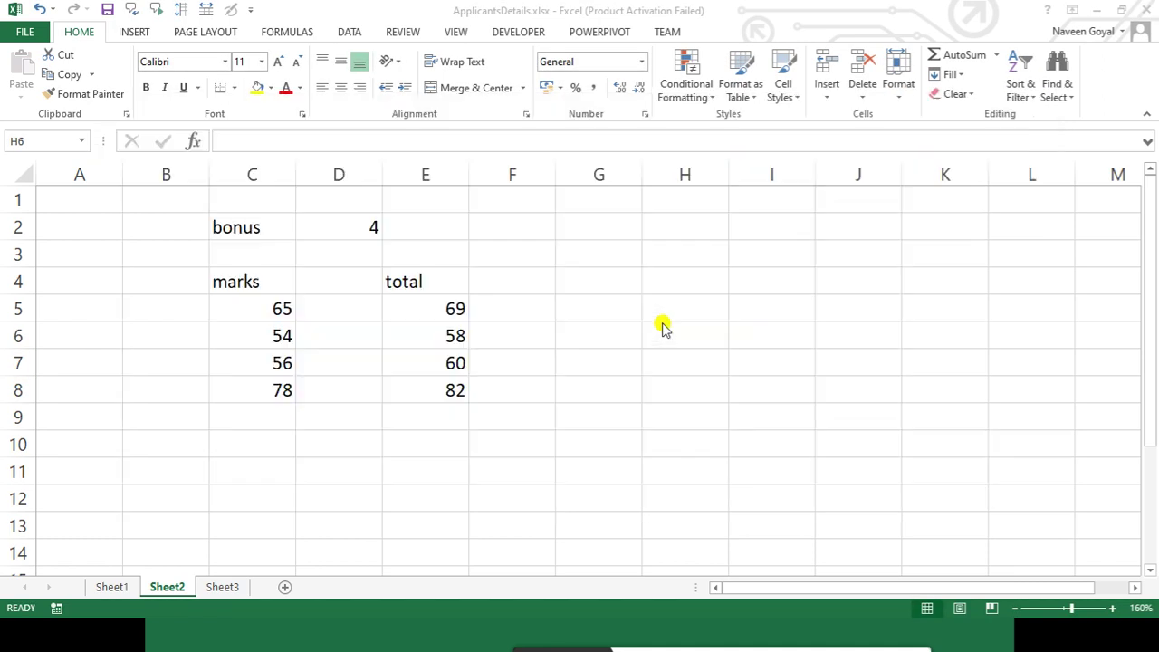
key(alt+Tab)
key(alt+Tab)
key(alt+Tab)
key(alt+Tab)
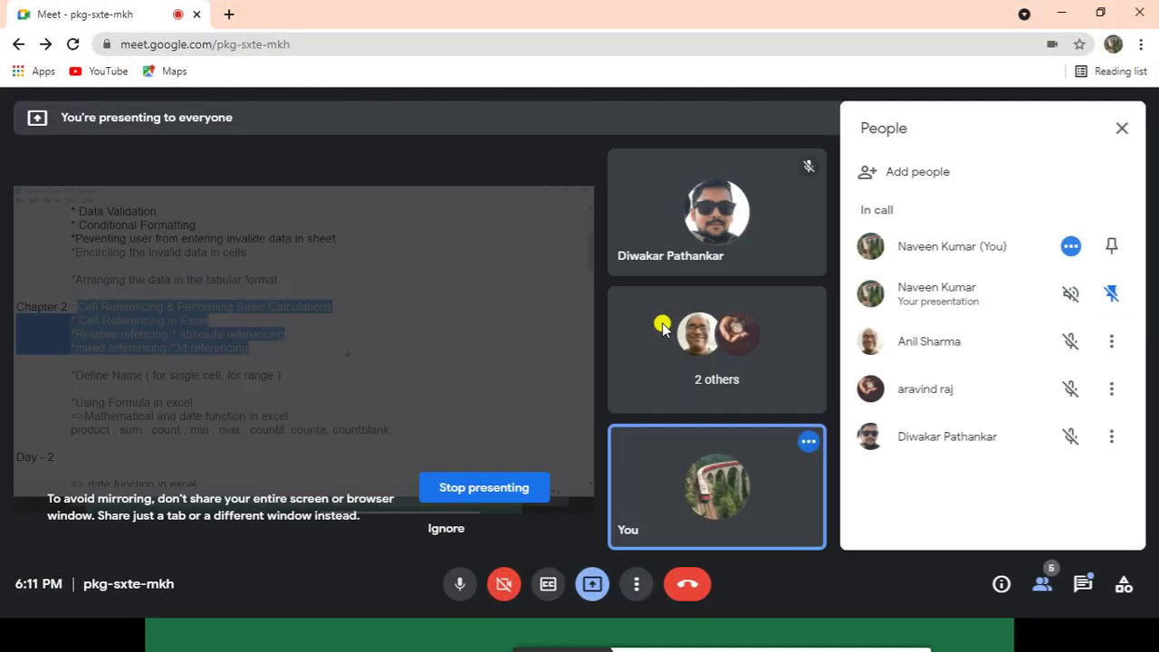
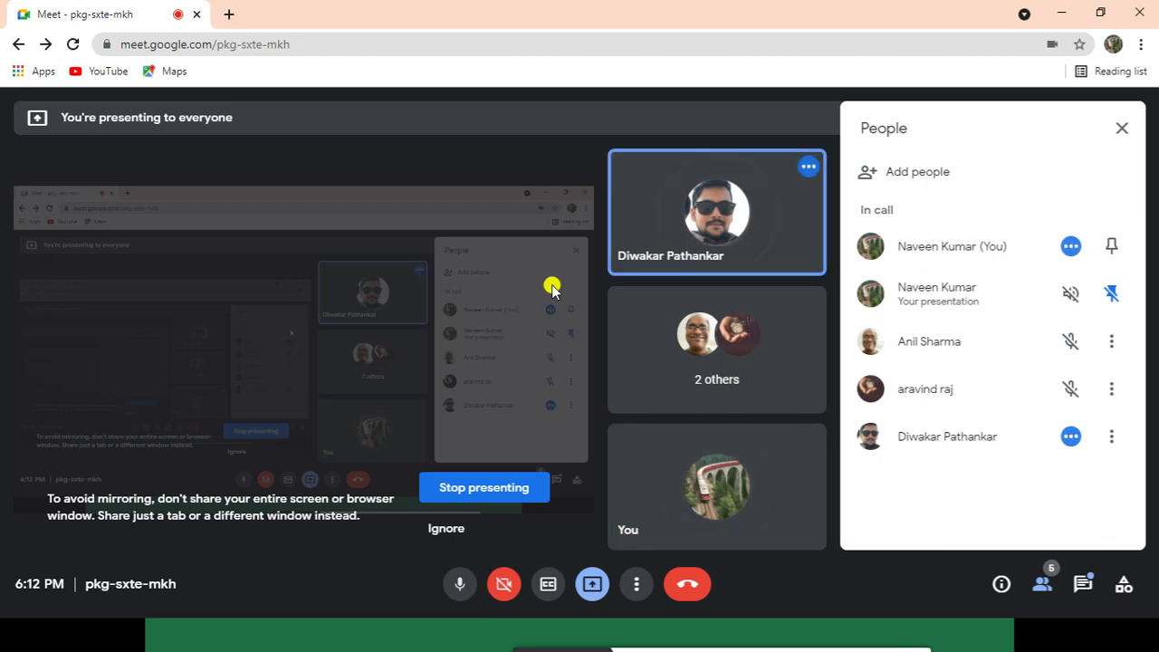
Switch from the Meet call to the 'Cell Referencing (Contd.)' slideshow via the course notes
key(alt+Tab)
click(580, 336)
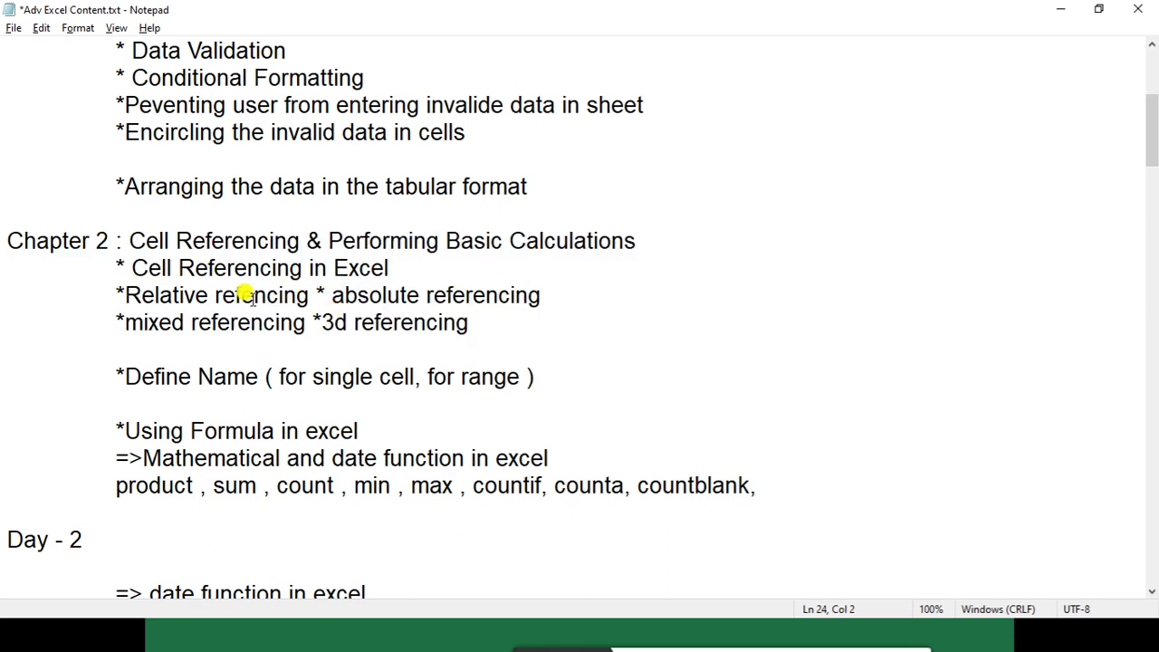
key(alt+Tab)
key(alt+Tab)
key(alt+Tab)
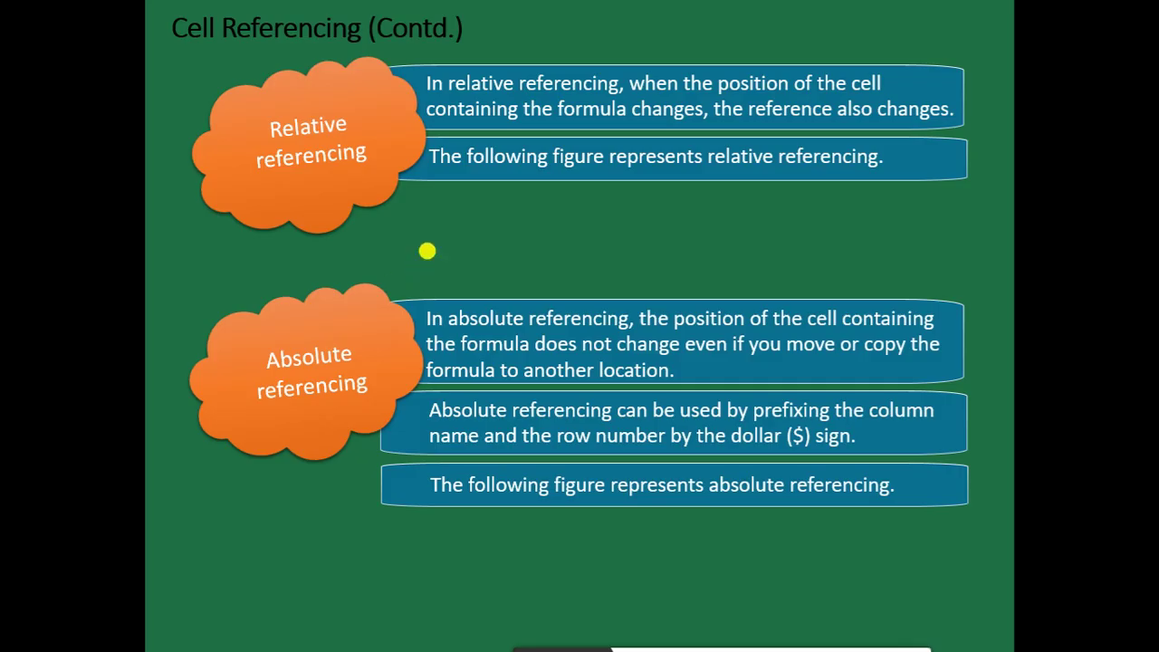
Advance to the Mixed referencing slide, then bring up the ApplicantsDetails.xlsx workbook
click(436, 289)
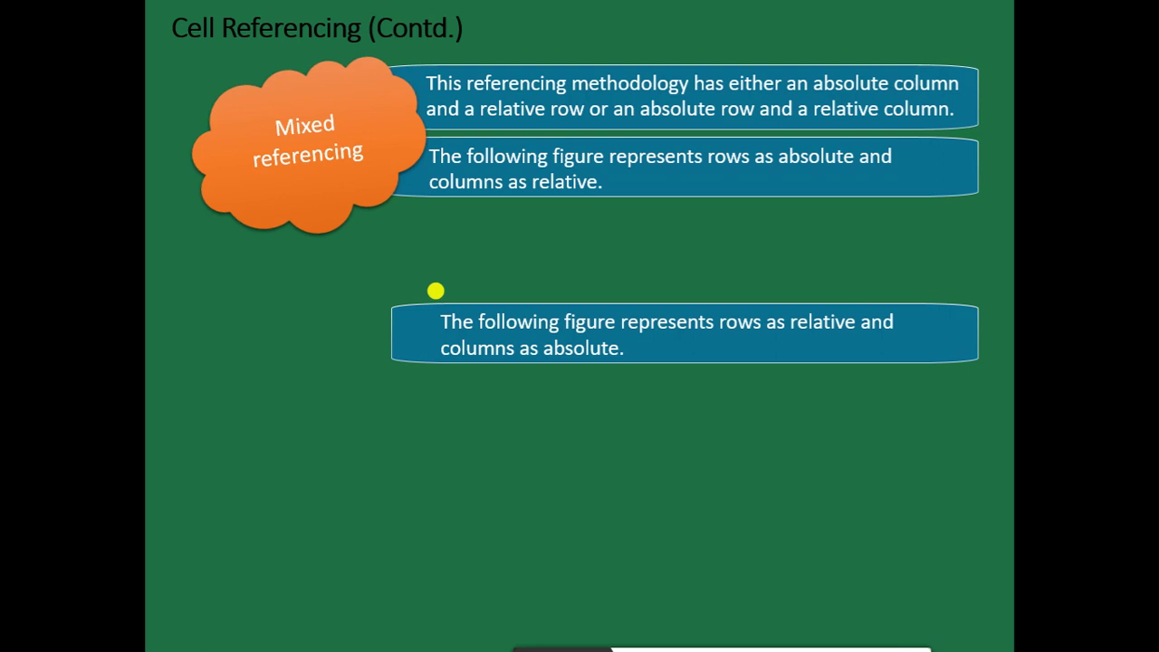
key(alt+Tab)
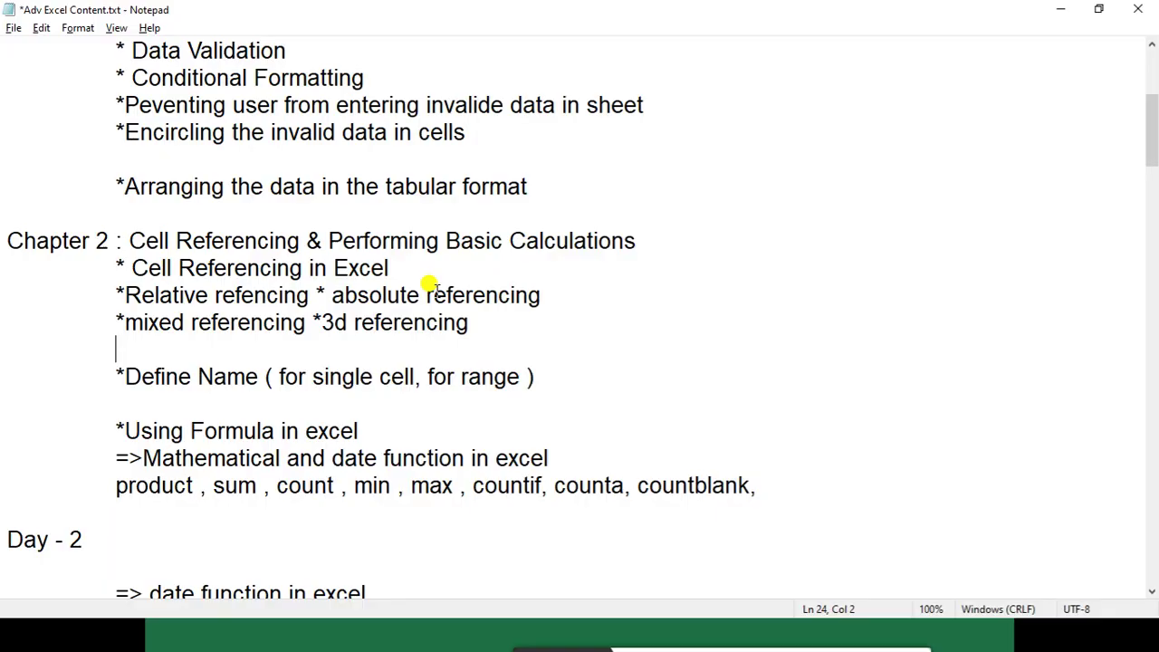
key(alt+Tab)
key(alt+Tab)
key(alt+Tab)
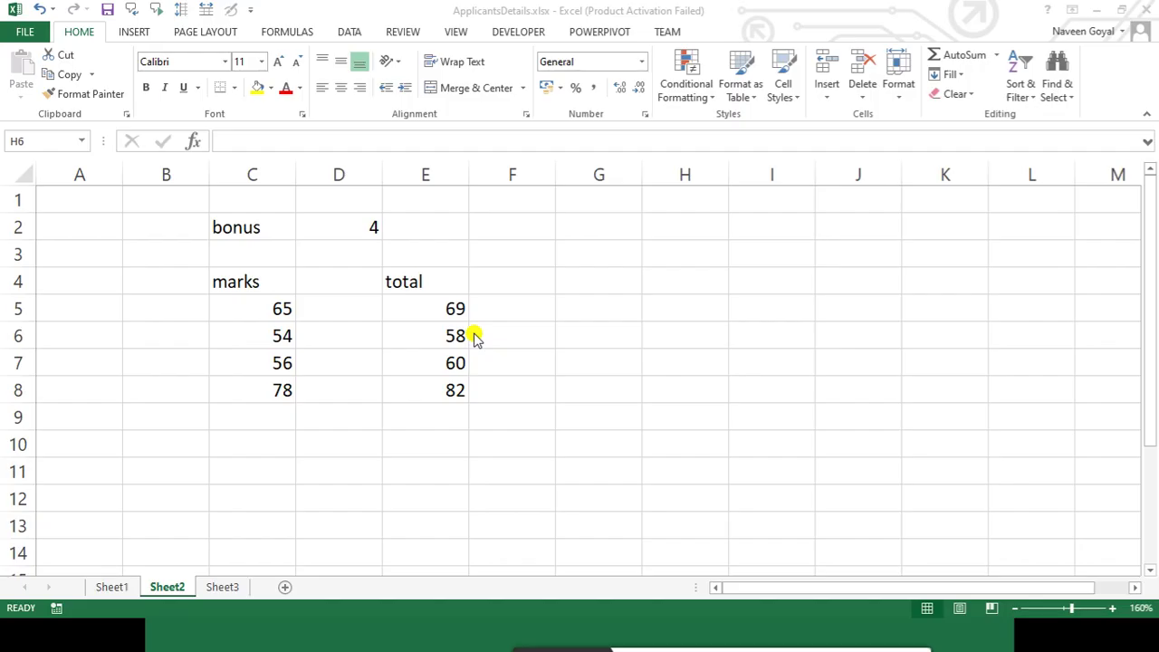
Delete the bonus, marks and total data in C2:E8 on Sheet2
click(561, 288)
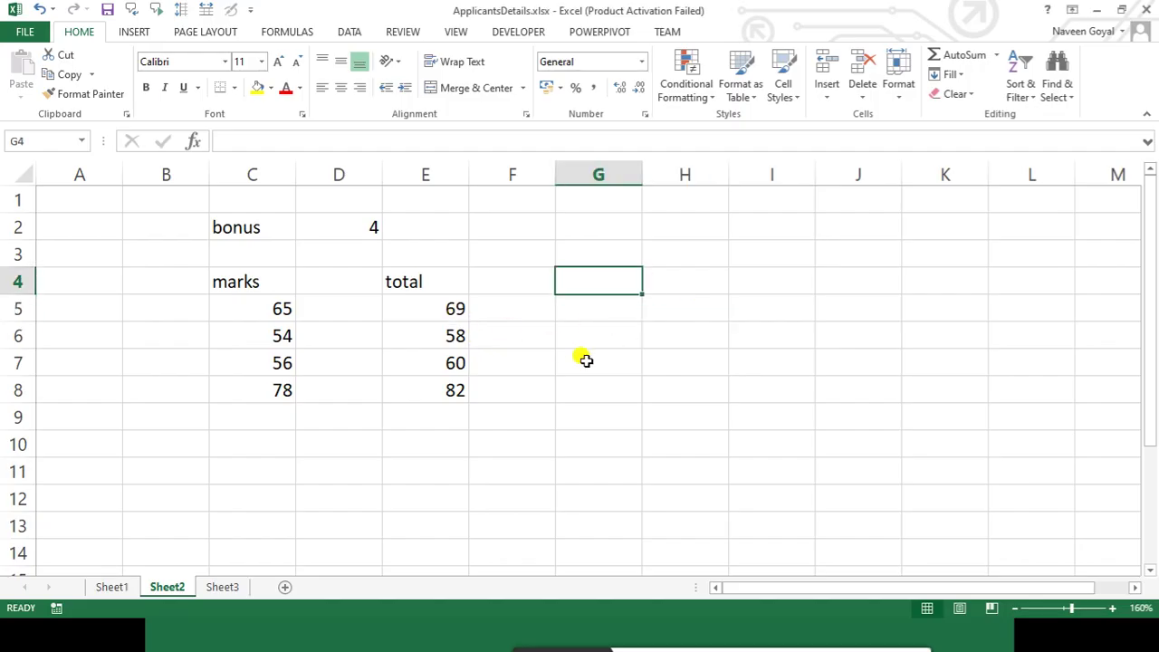
click(588, 387)
click(659, 359)
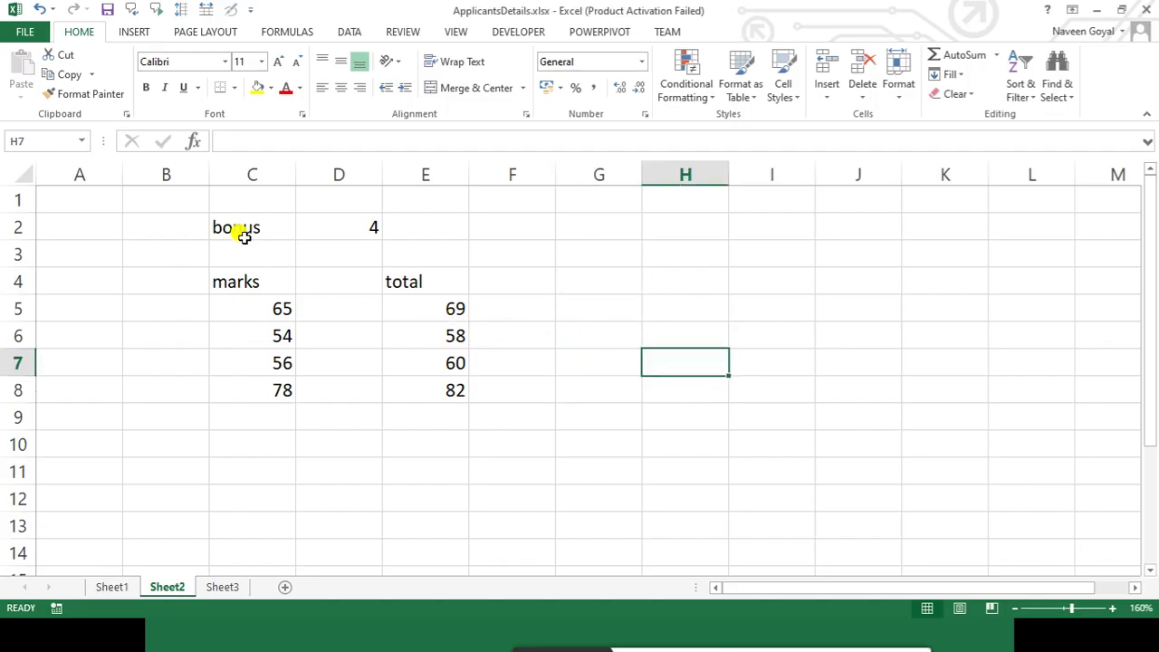
drag(244, 236, 423, 399)
key(Delete)
click(634, 435)
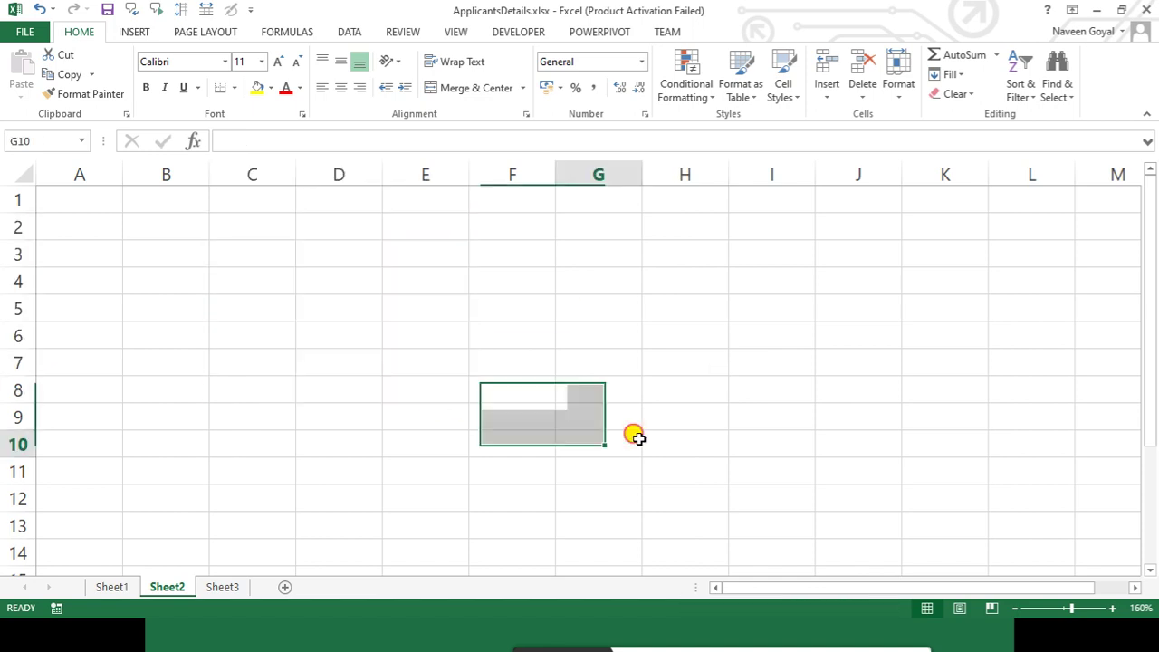
Copy the header and first applicants (A1:E10) from Sheet1 and paste them at A2 on Sheet3
click(114, 587)
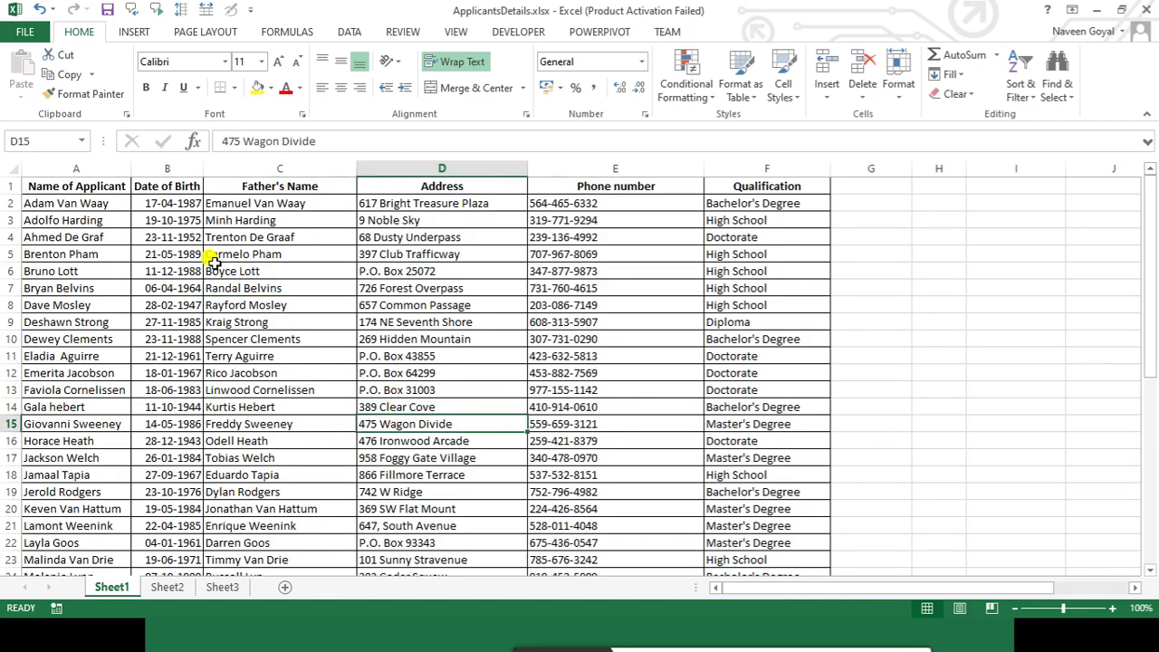
drag(82, 185, 566, 337)
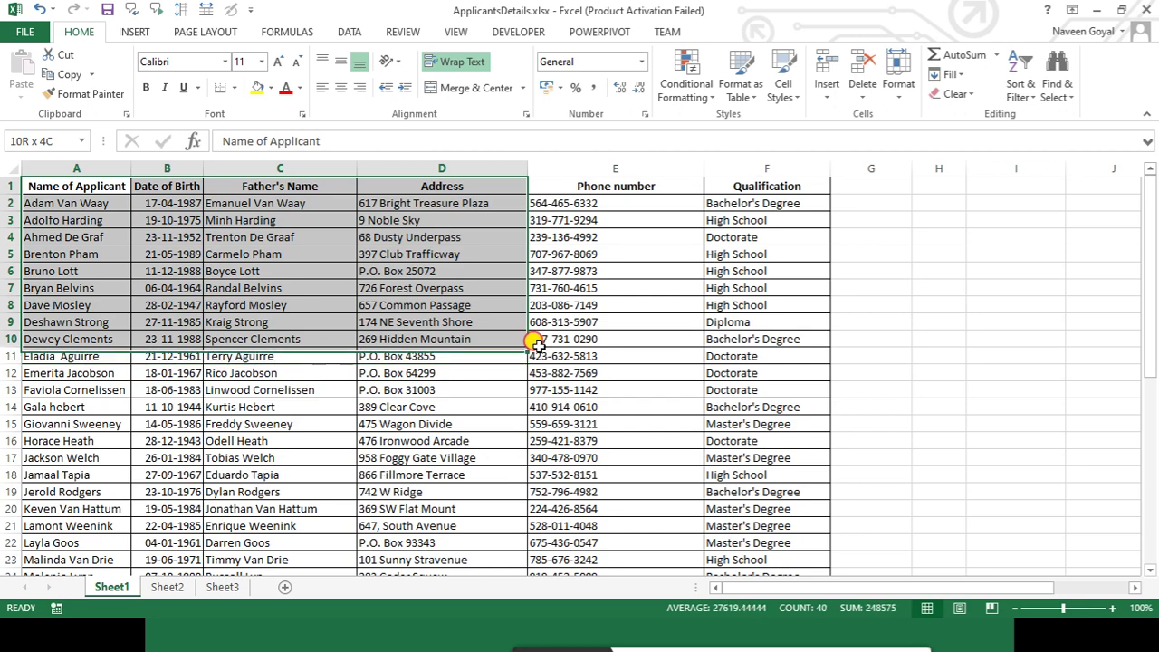
key(ctrl+c)
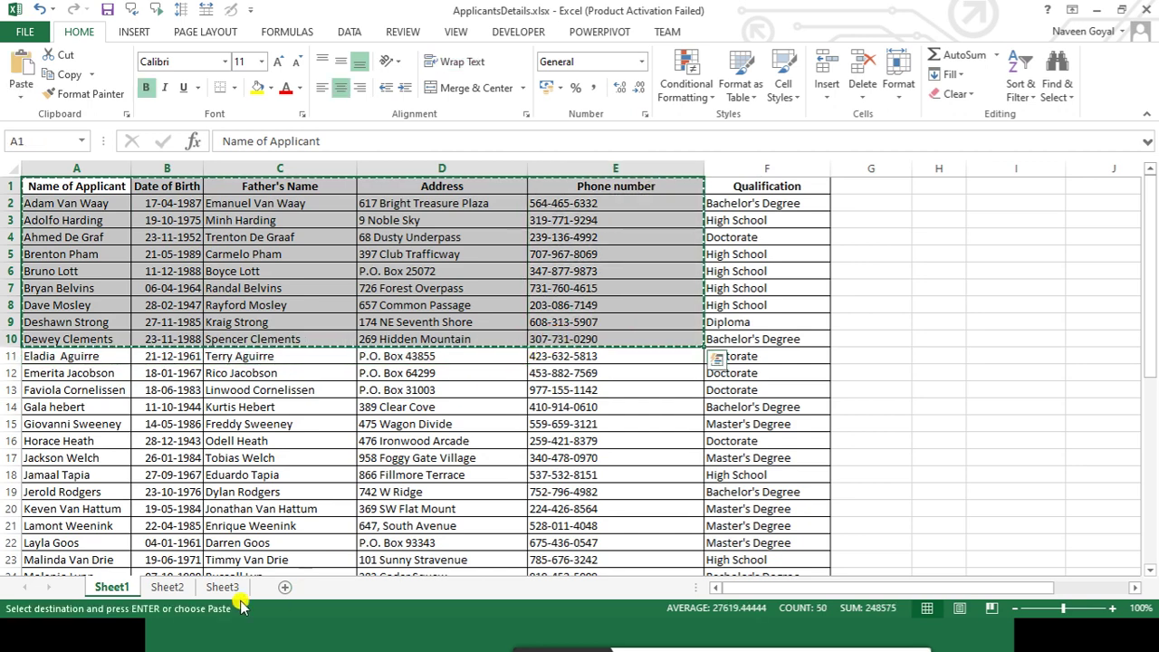
click(222, 587)
click(101, 205)
click(56, 203)
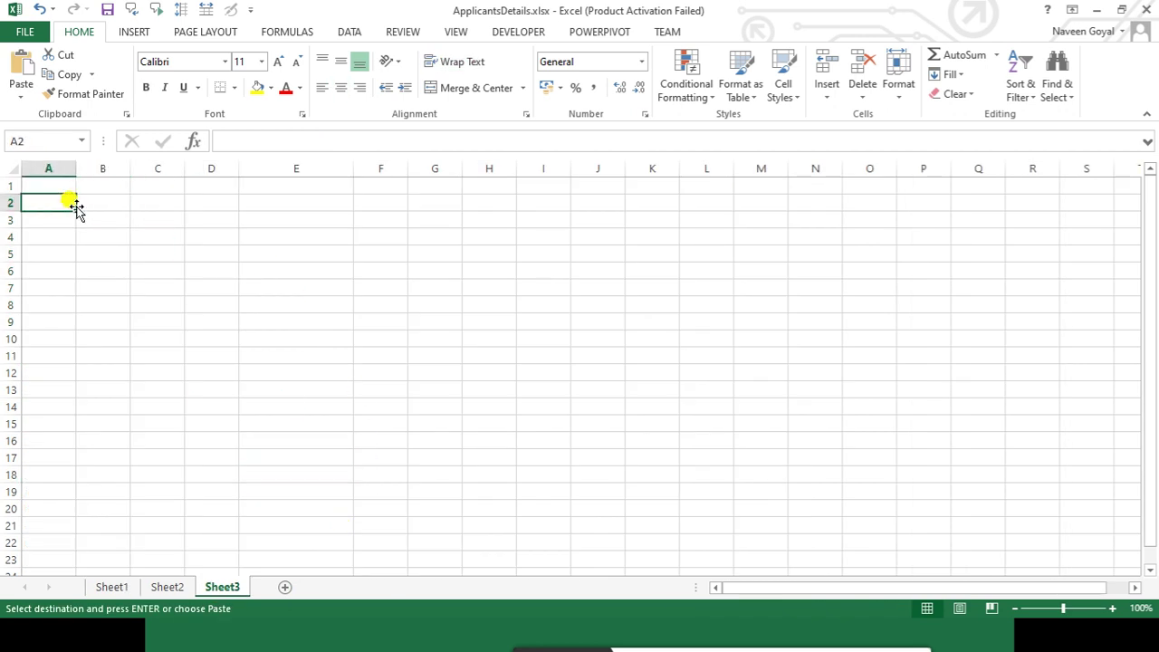
key(ctrl+v)
Make row 1 taller and shrink the pasted table rows to a shorter height
click(597, 337)
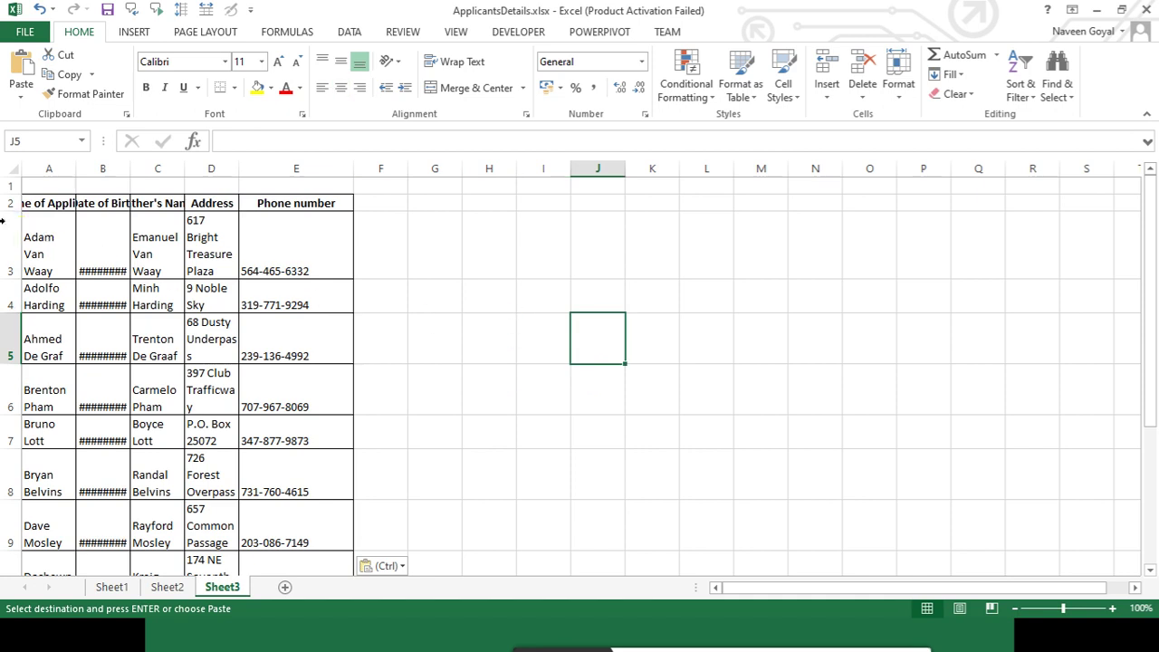
drag(7, 194, 8, 527)
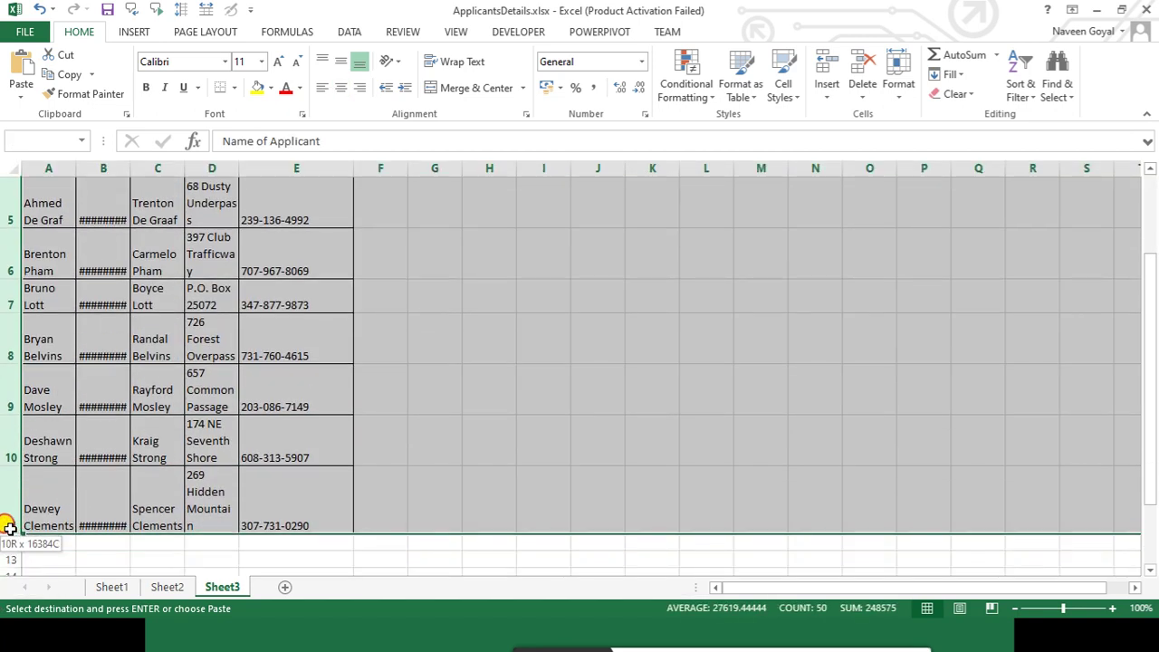
drag(7, 526, 3, 217)
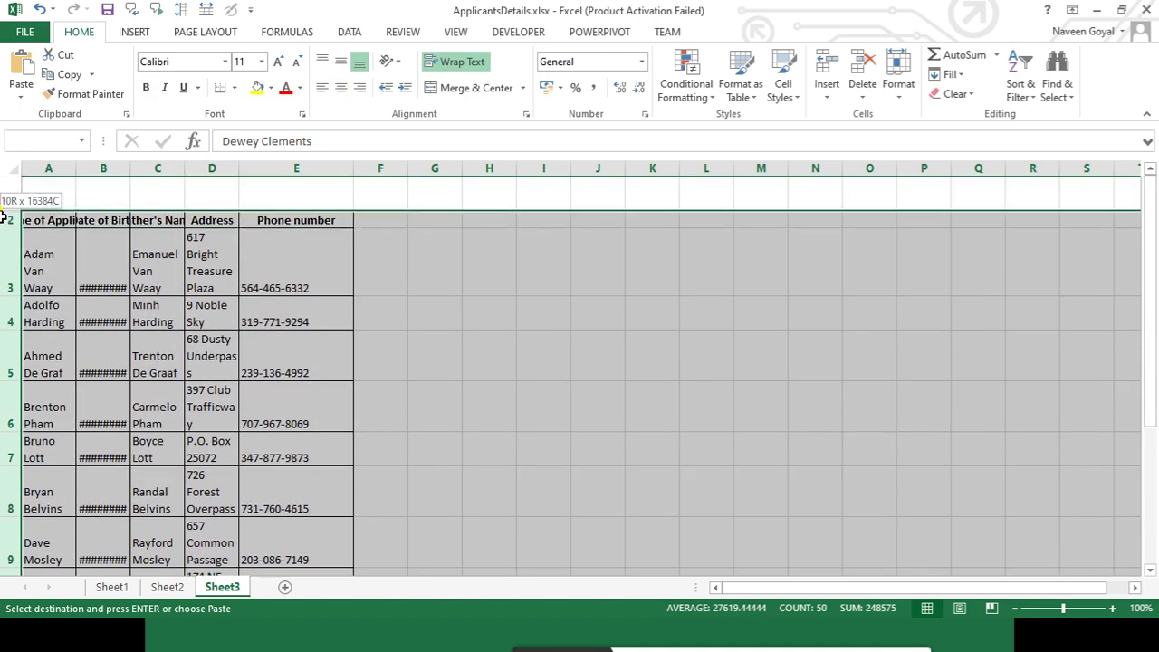
scroll(9, 414, down, 2)
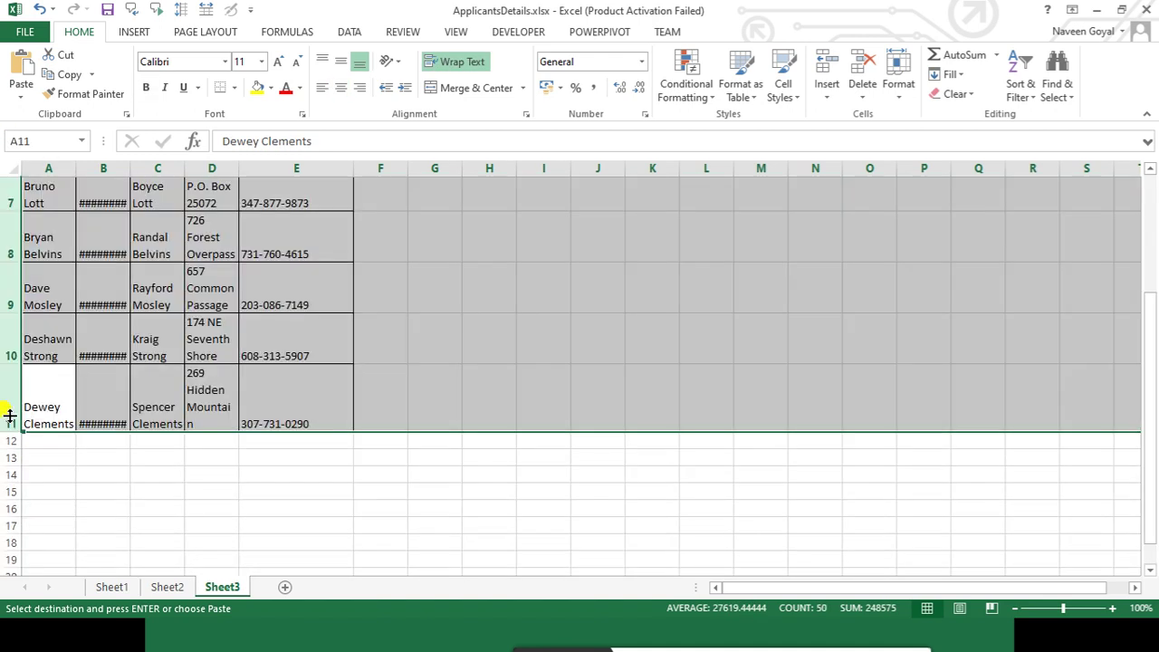
drag(9, 415, 4, 391)
scroll(313, 434, up, 2)
click(263, 308)
Widen columns A–E so dates of birth and addresses fit on one line
drag(51, 169, 383, 172)
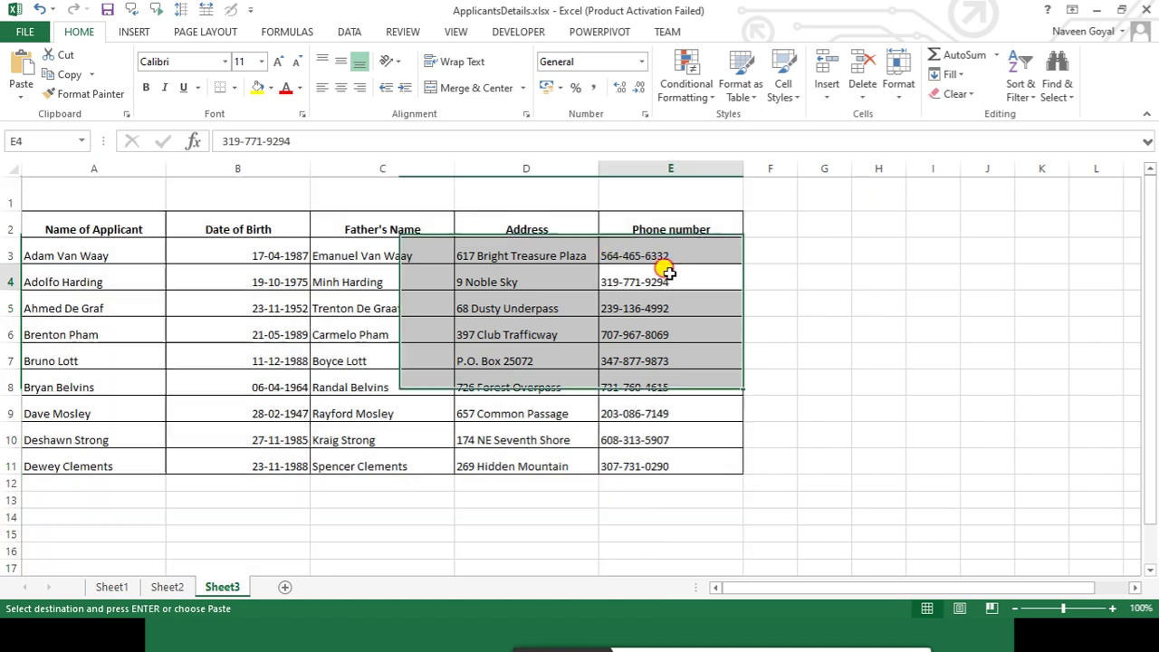
click(1041, 358)
scroll(945, 421, down, 1)
scroll(944, 421, up, 1)
click(64, 519)
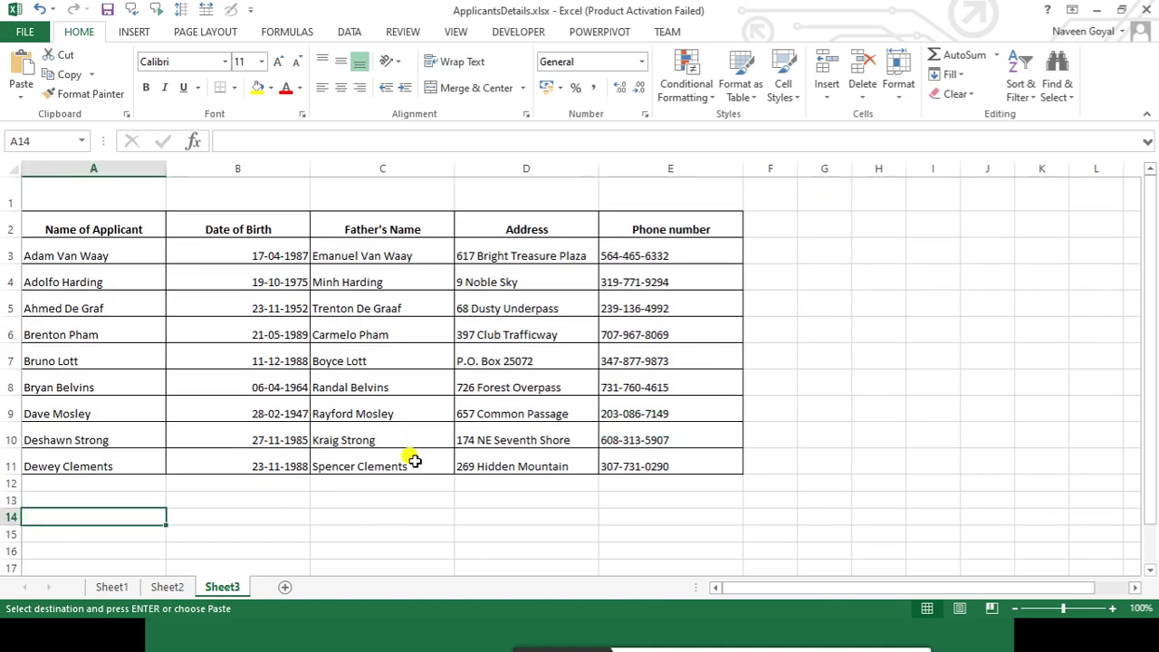
Enter a =A2 formula in A13 referencing the Name of Applicant header
text(=)
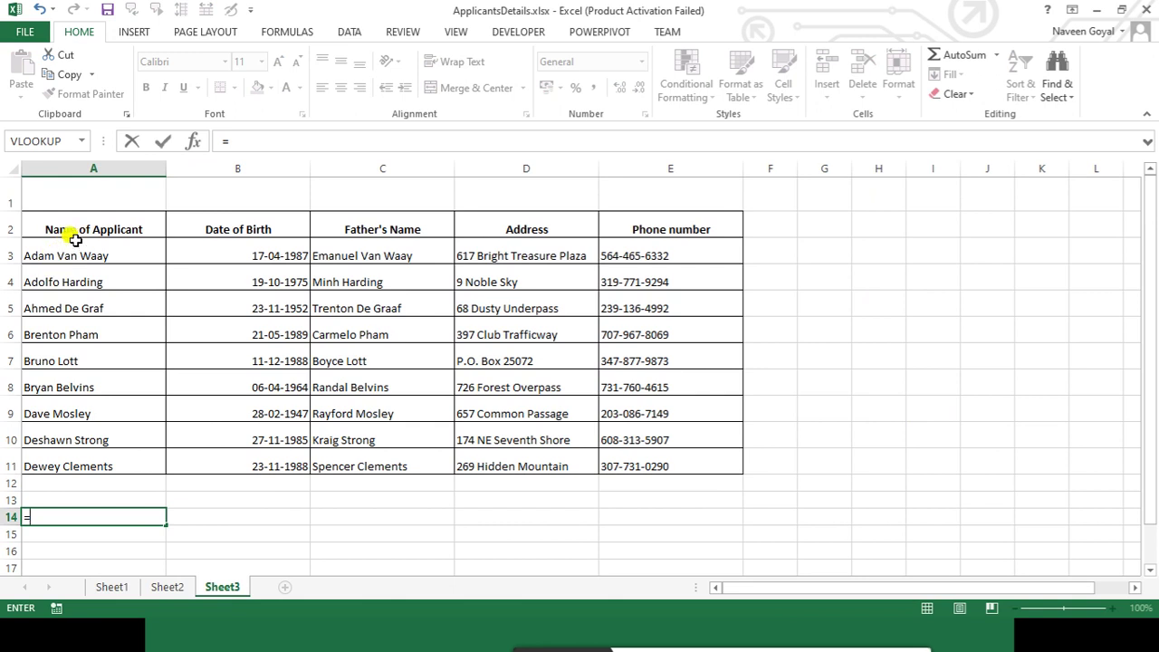
click(75, 225)
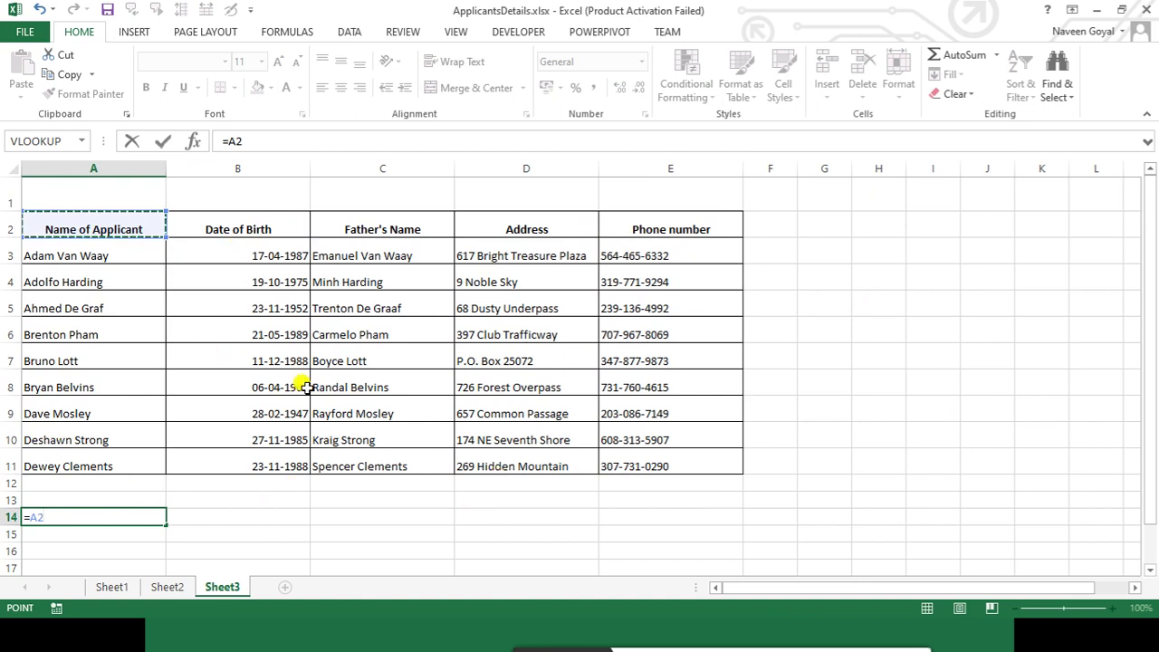
key(Escape)
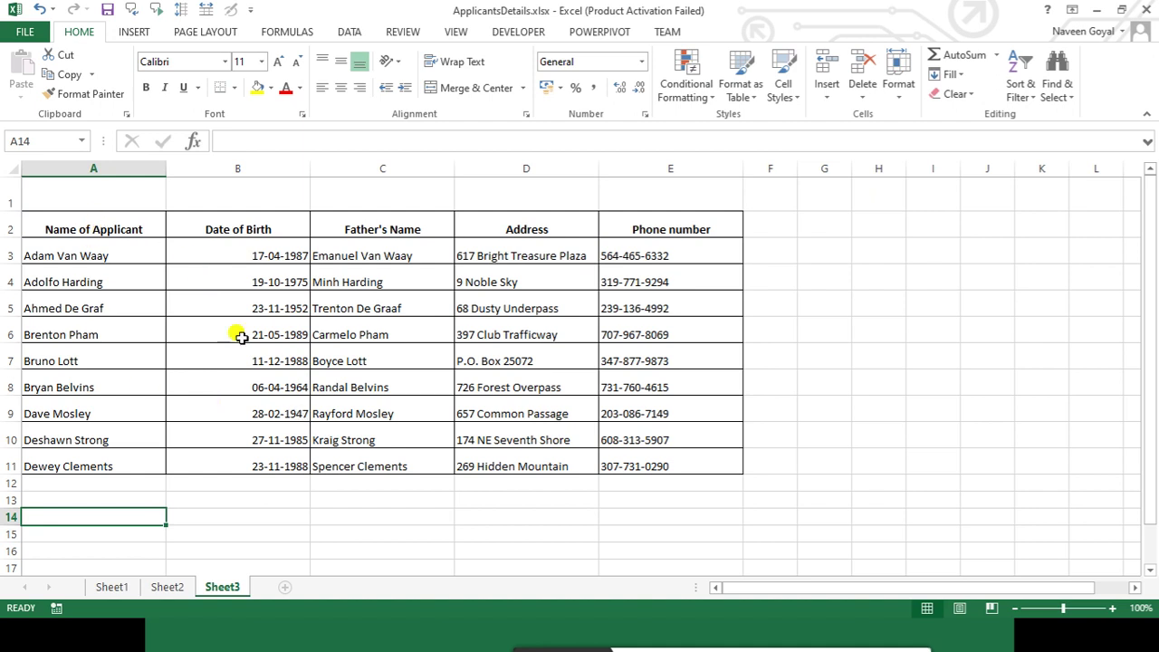
click(206, 226)
click(413, 228)
click(95, 497)
key(Up)
key(Up)
key(Up)
key(Up)
key(Up)
key(Up)
key(Up)
key(Up)
key(Up)
key(Up)
key(Up)
key(Return)
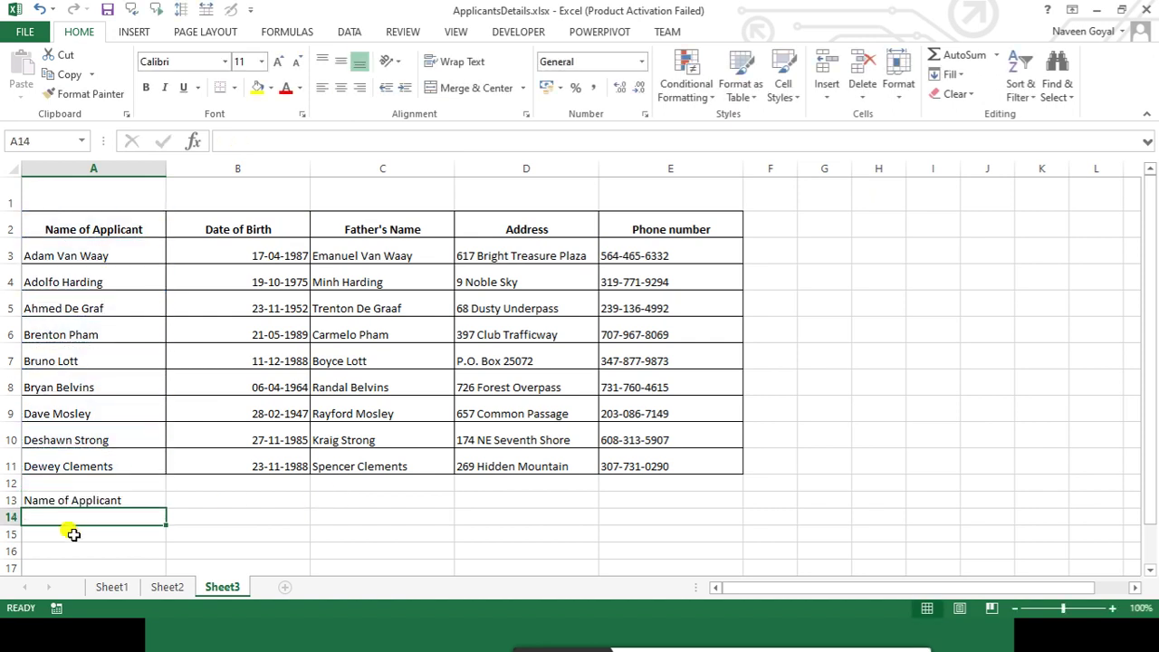
Copy the A13 formula down into A14 and A15 to show the relative reference shifting
click(103, 505)
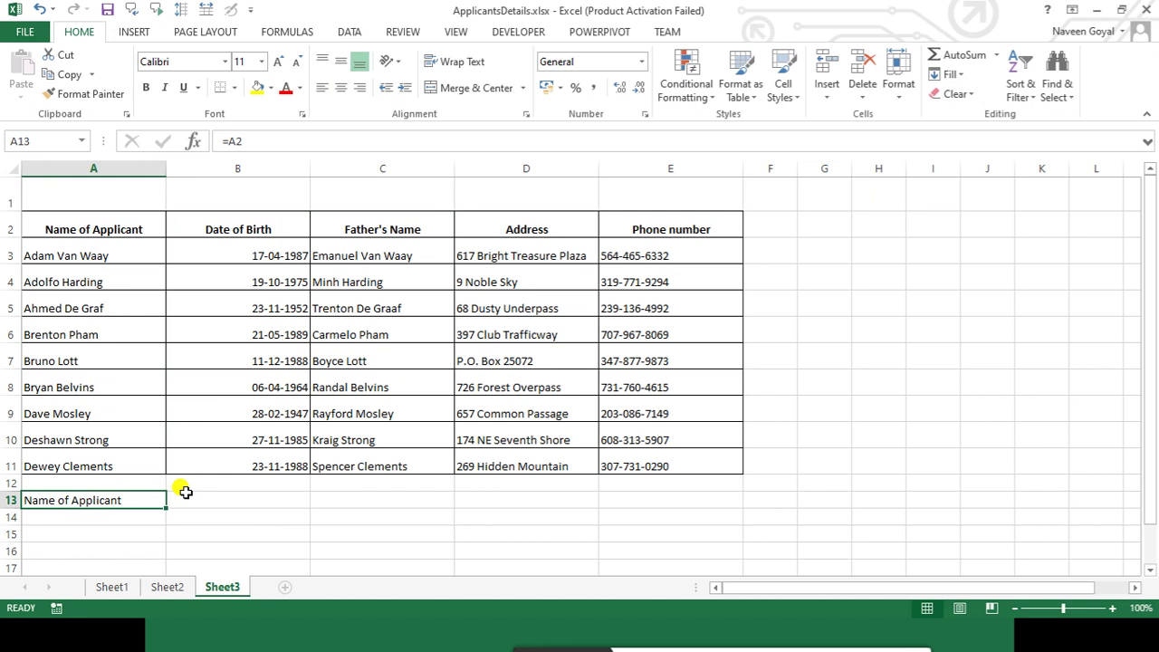
key(ctrl+c)
scroll(173, 512, down, 1)
scroll(136, 434, down, 1)
key(Down)
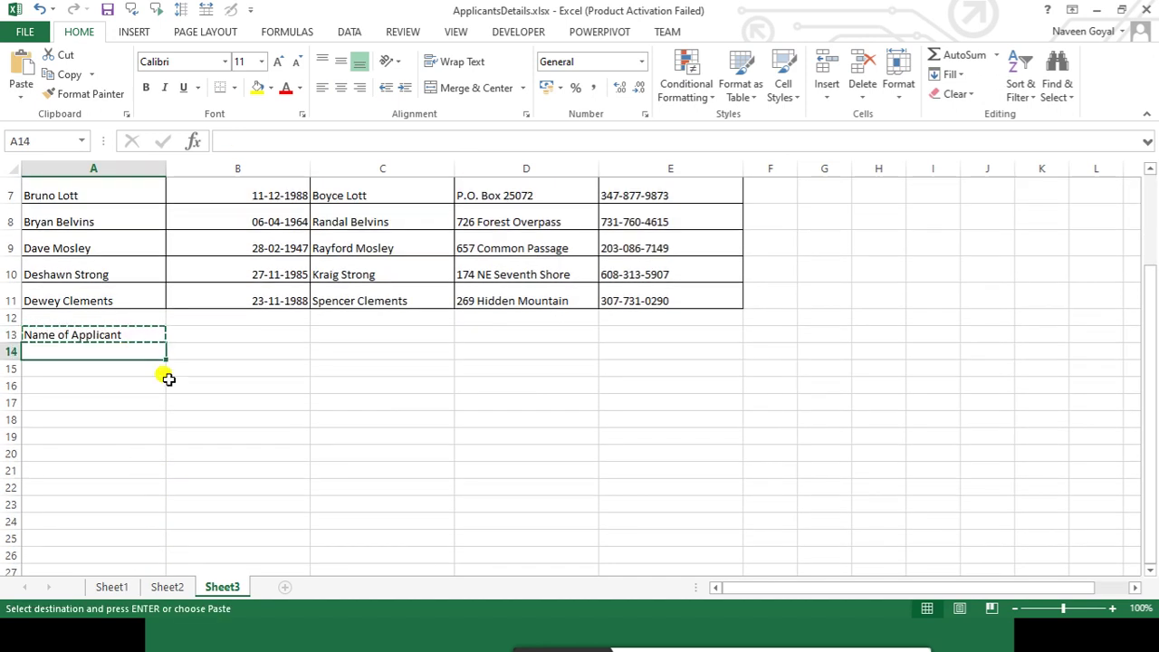
key(ctrl+v)
scroll(218, 448, up, 2)
click(95, 256)
click(93, 517)
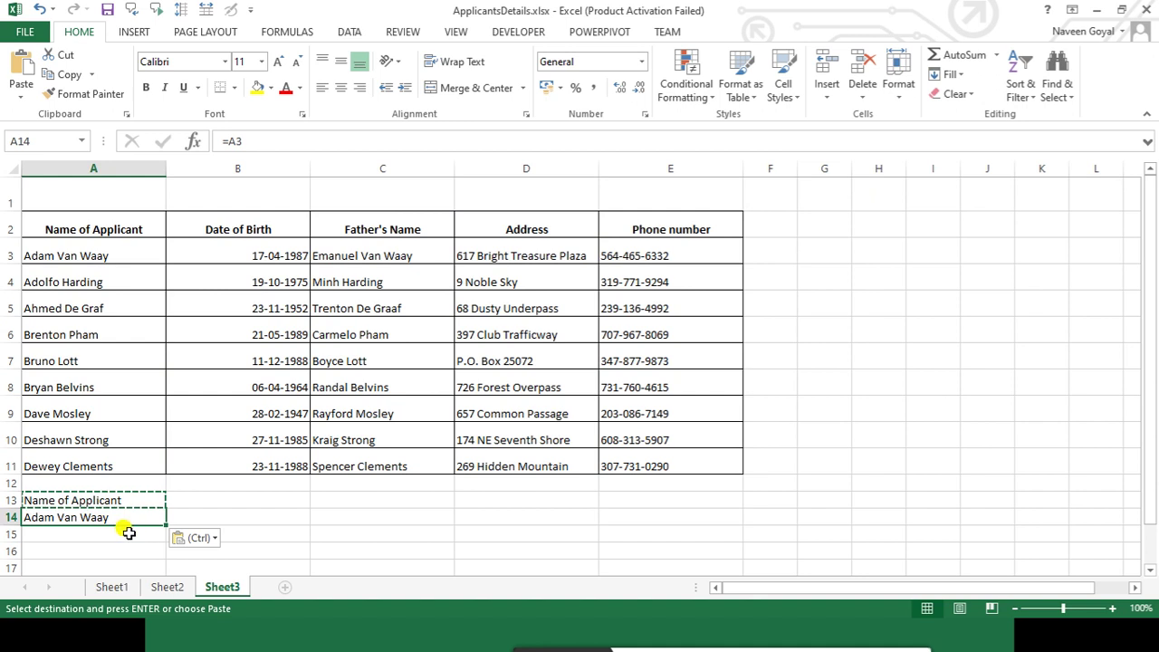
scroll(116, 521, down, 2)
key(ctrl+c)
key(Down)
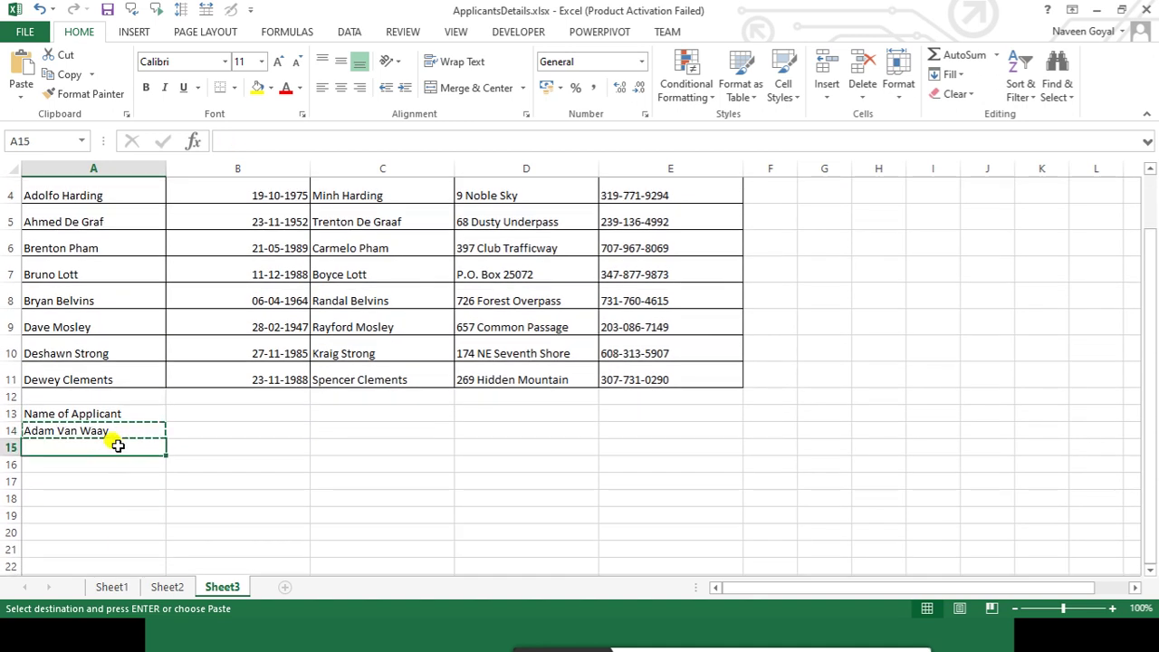
key(ctrl+v)
click(370, 500)
scroll(363, 503, up, 1)
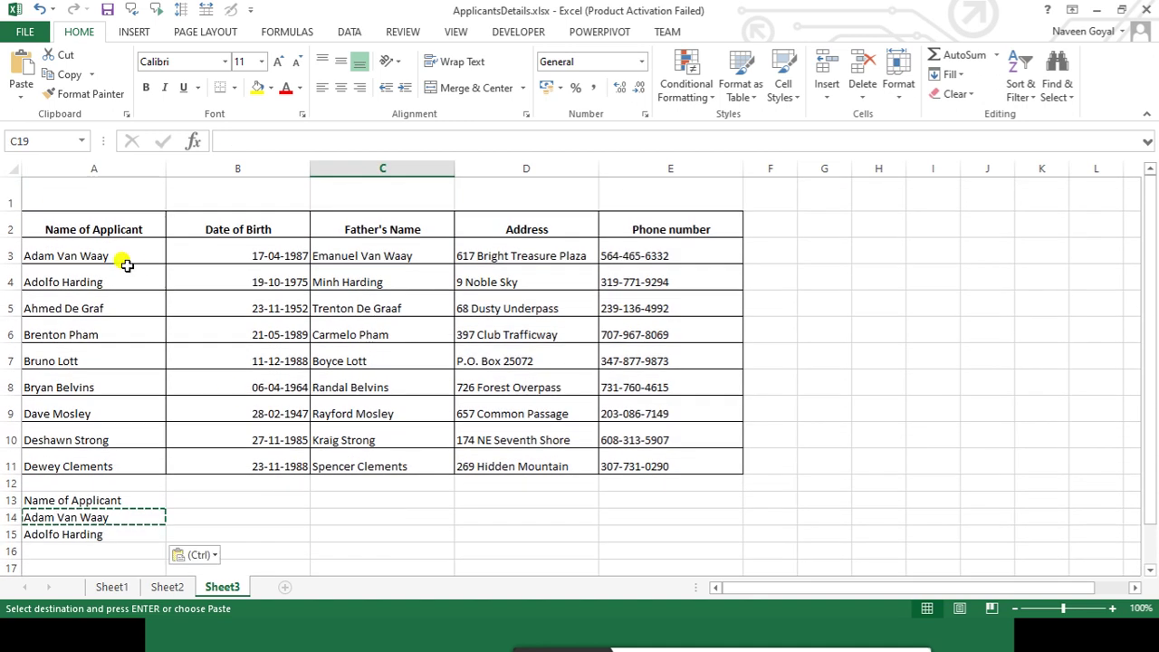
Clear the trial formula copies in A14:A16
drag(102, 518, 101, 549)
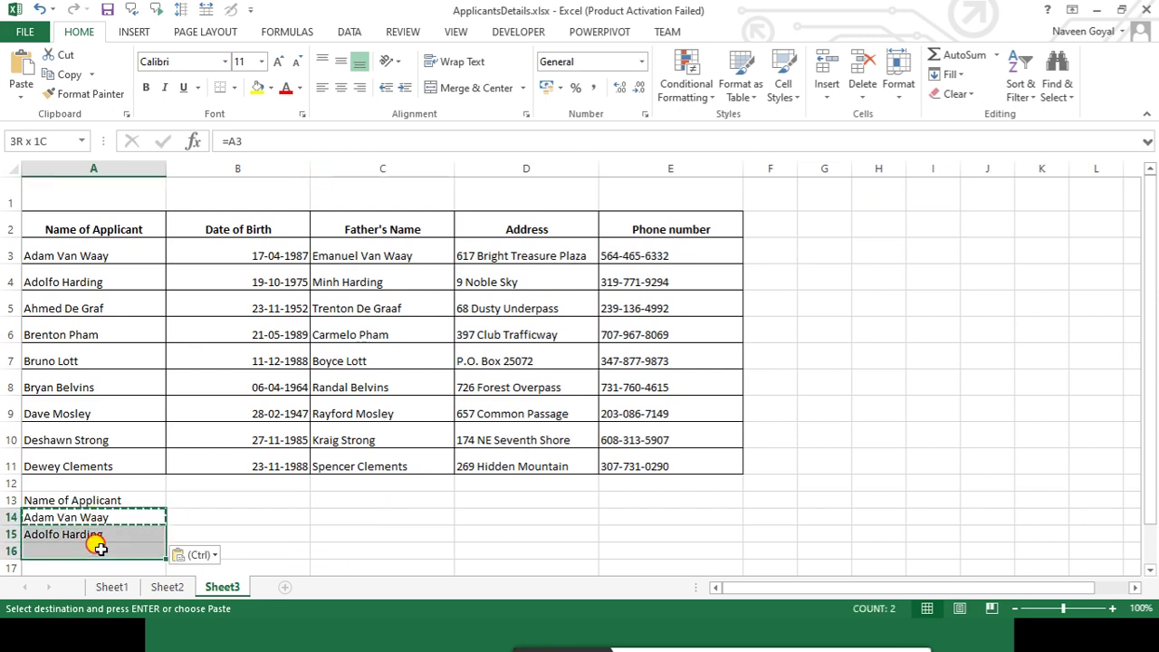
key(Delete)
click(256, 534)
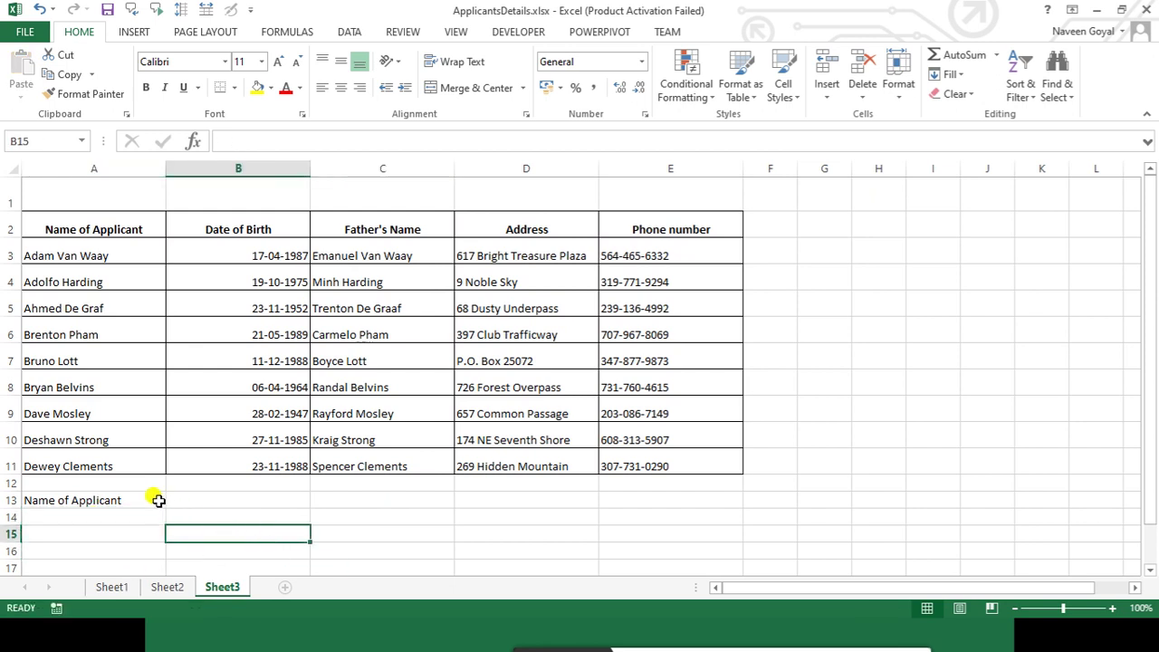
click(134, 503)
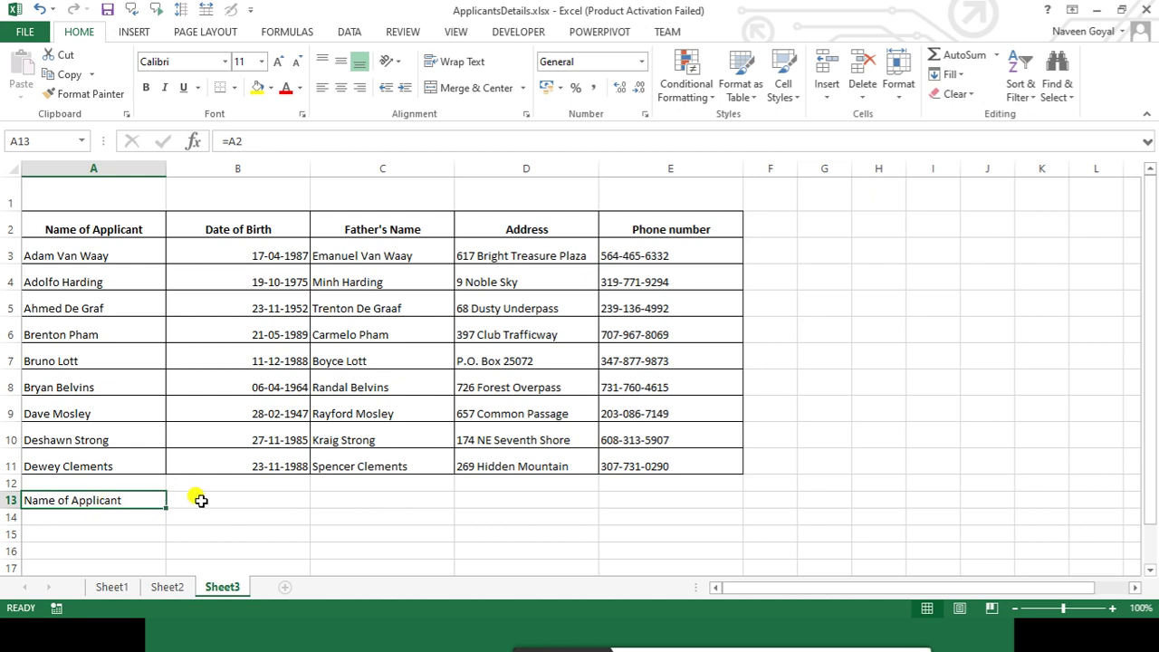
Re-enter =A2 in A13, then clear it so rows 13–16 are empty
text(=A2)
key(ctrl+Return)
key(Delete)
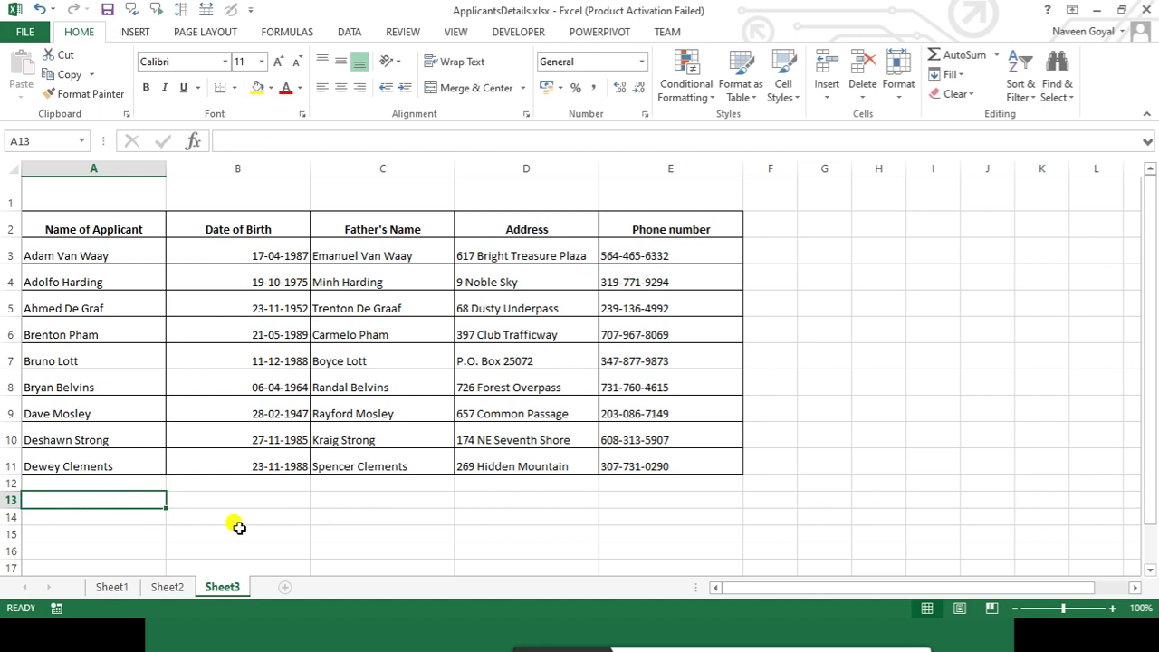
Cancel the pending formula in A13 and zoom the sheet to 140%
text(=)
key(Escape)
click(1112, 609)
click(1112, 609)
click(1112, 609)
click(1112, 609)
scroll(544, 475, down, 1)
scroll(381, 473, up, 1)
scroll(226, 455, down, 1)
scroll(188, 459, up, 1)
scroll(177, 433, down, 1)
Delete the last three applicants in rows 9–11 and clear their formats and borders
drag(16, 388, 16, 453)
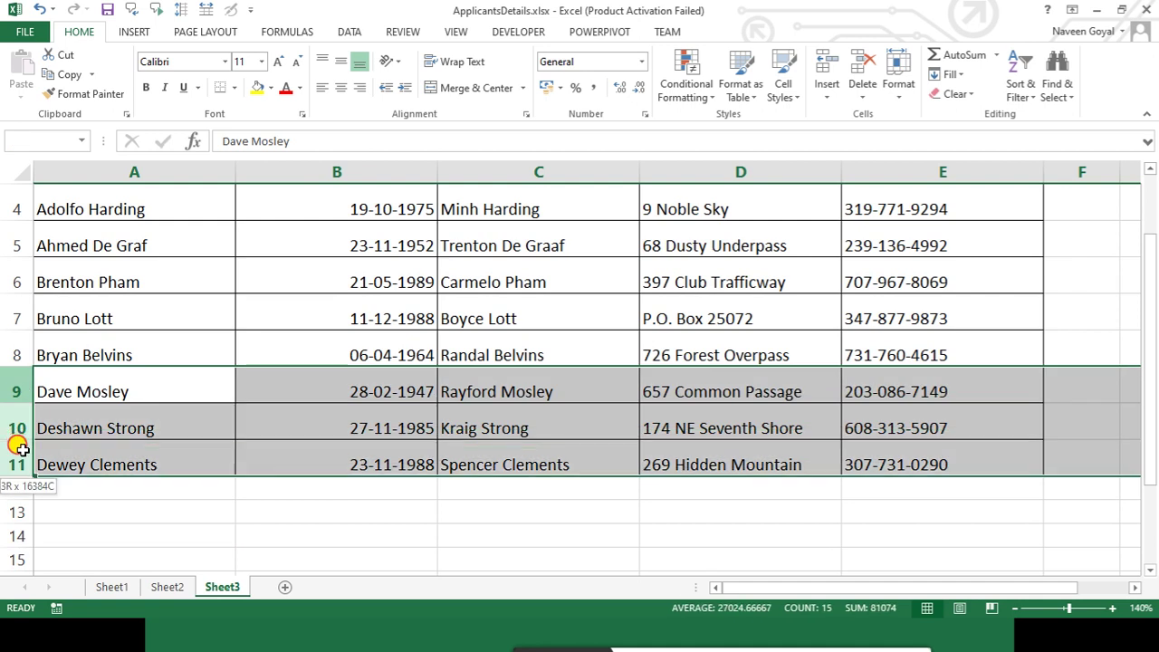
key(Delete)
click(272, 509)
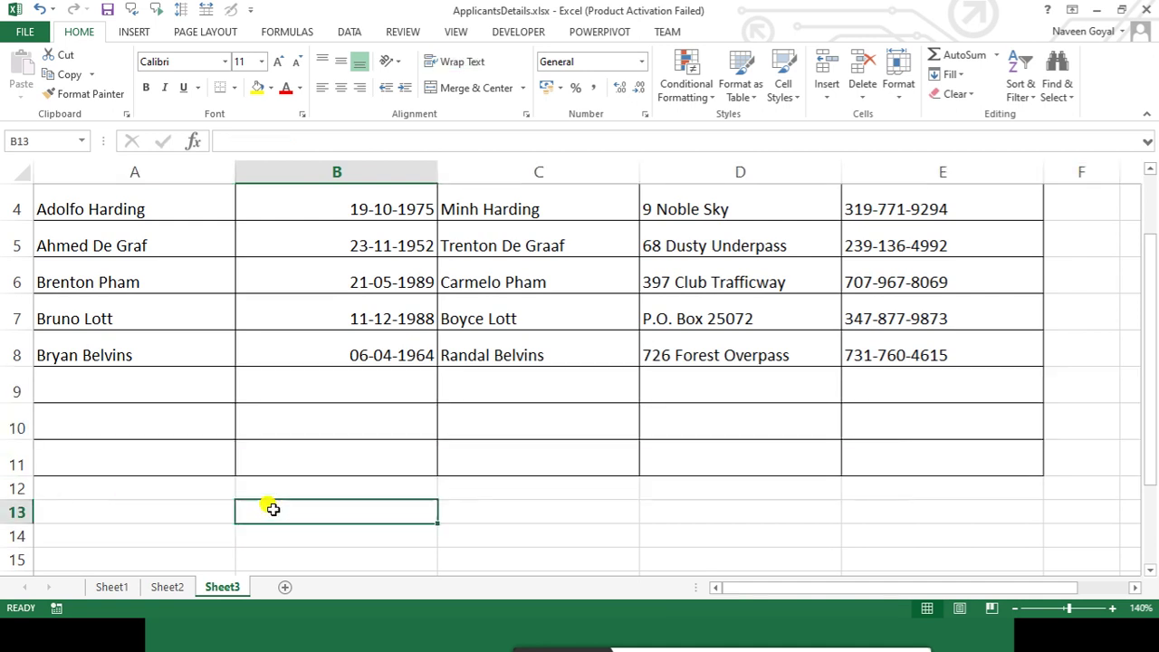
drag(5, 389, 18, 453)
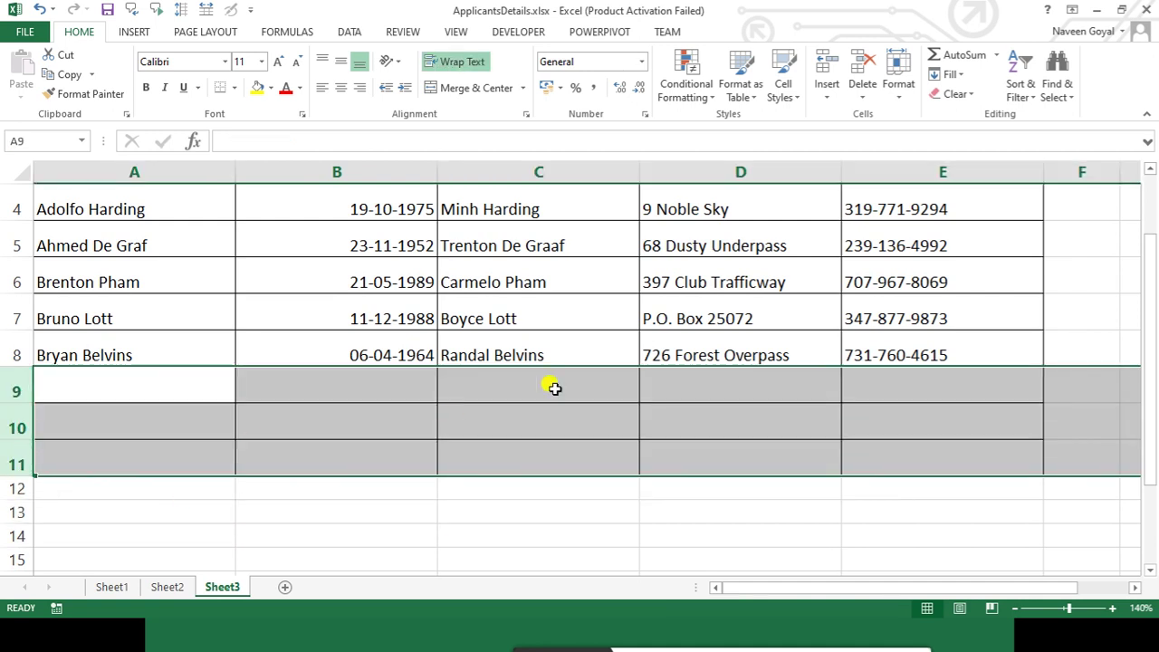
click(959, 94)
click(966, 136)
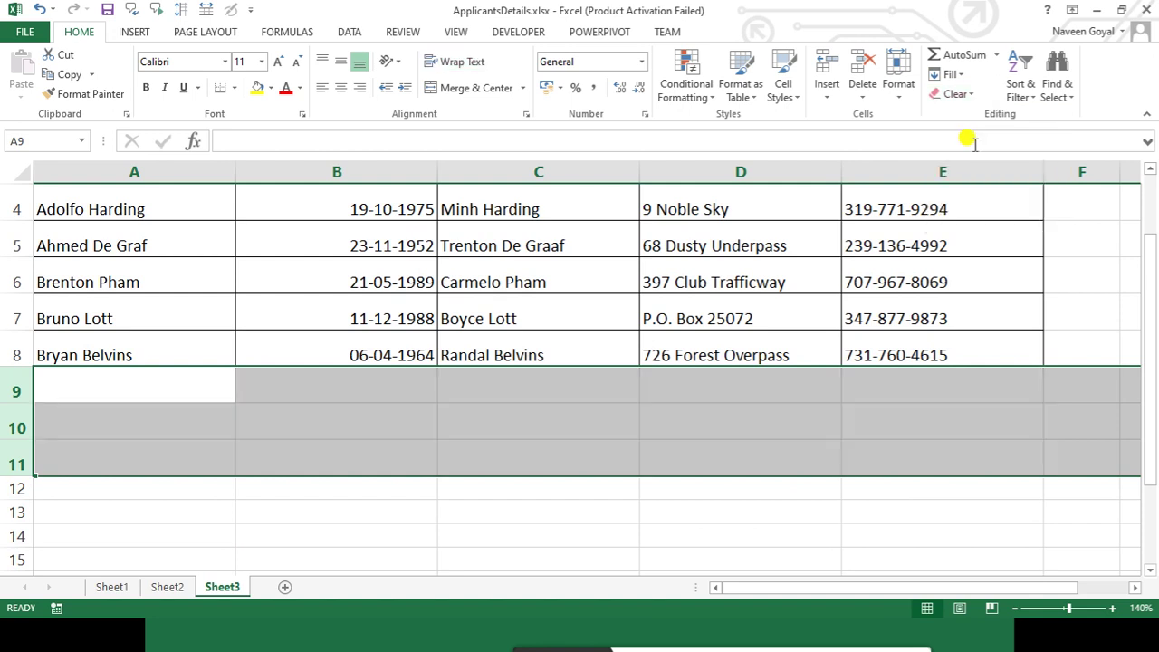
click(879, 454)
scroll(561, 503, up, 1)
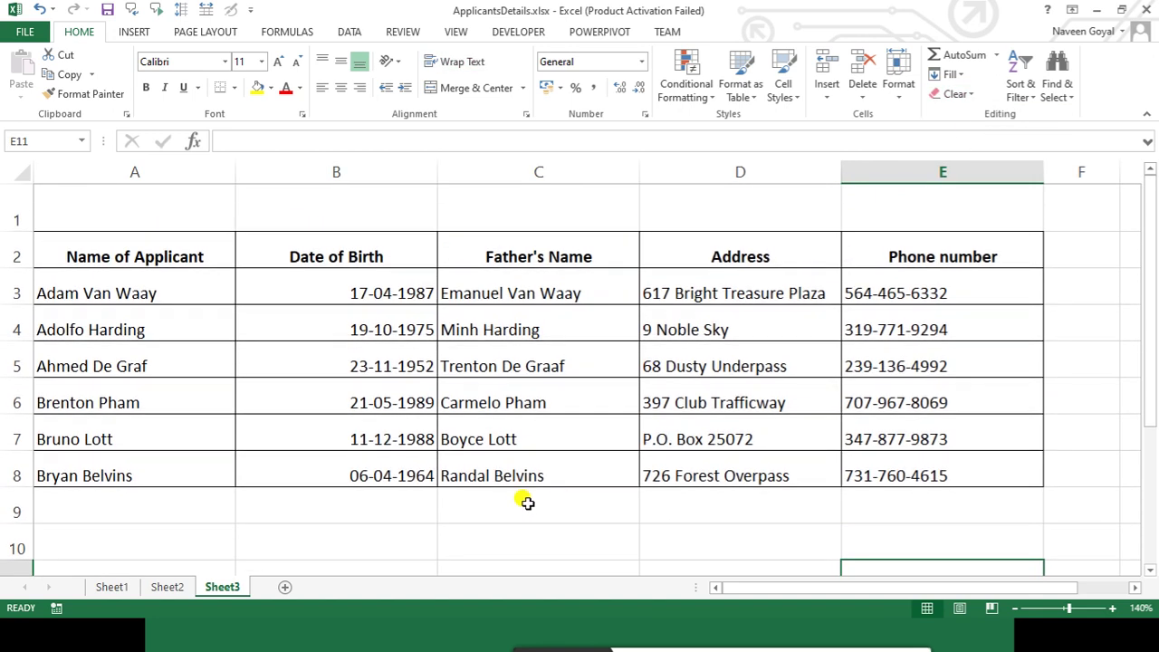
click(98, 540)
text(=)
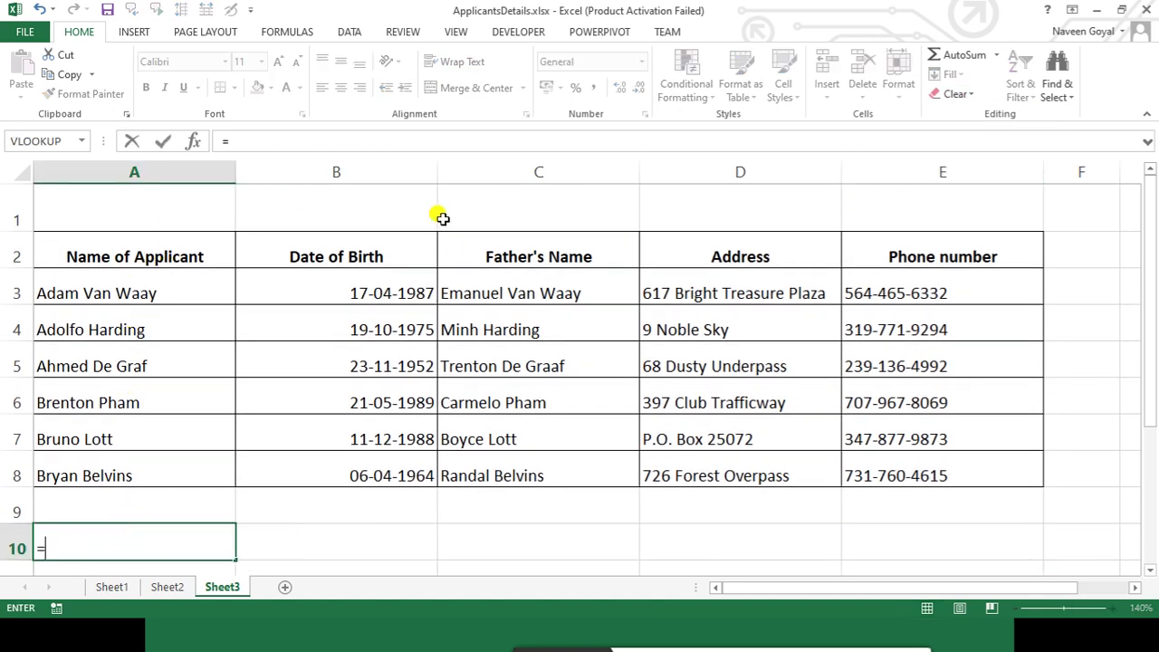
click(90, 238)
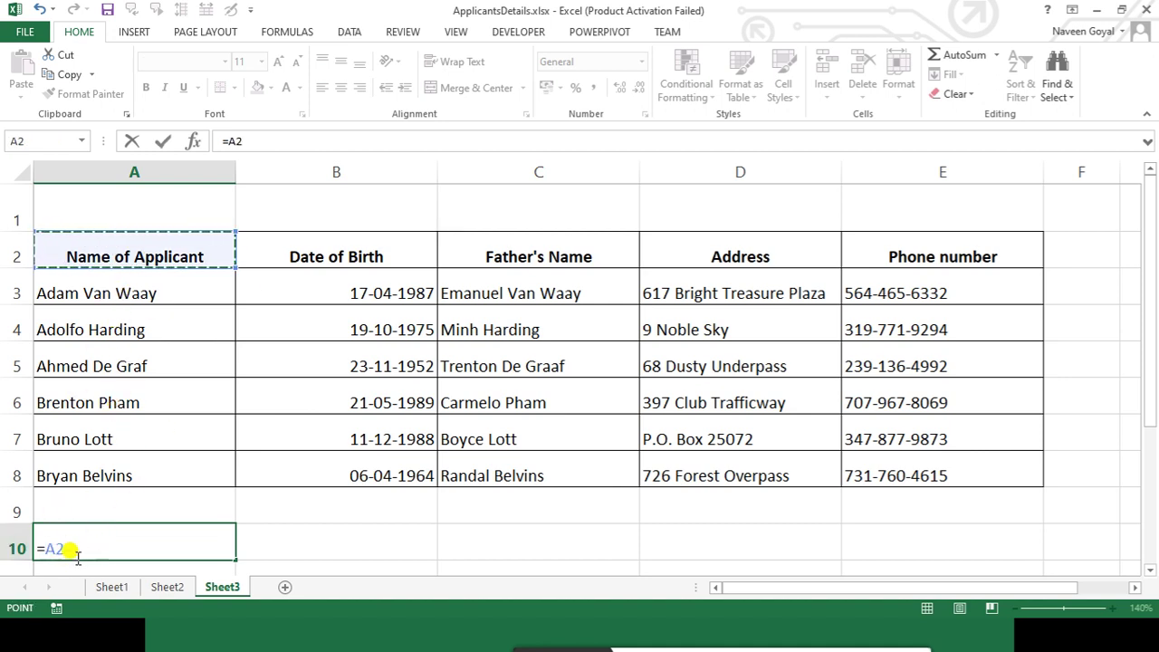
click(54, 546)
text($)
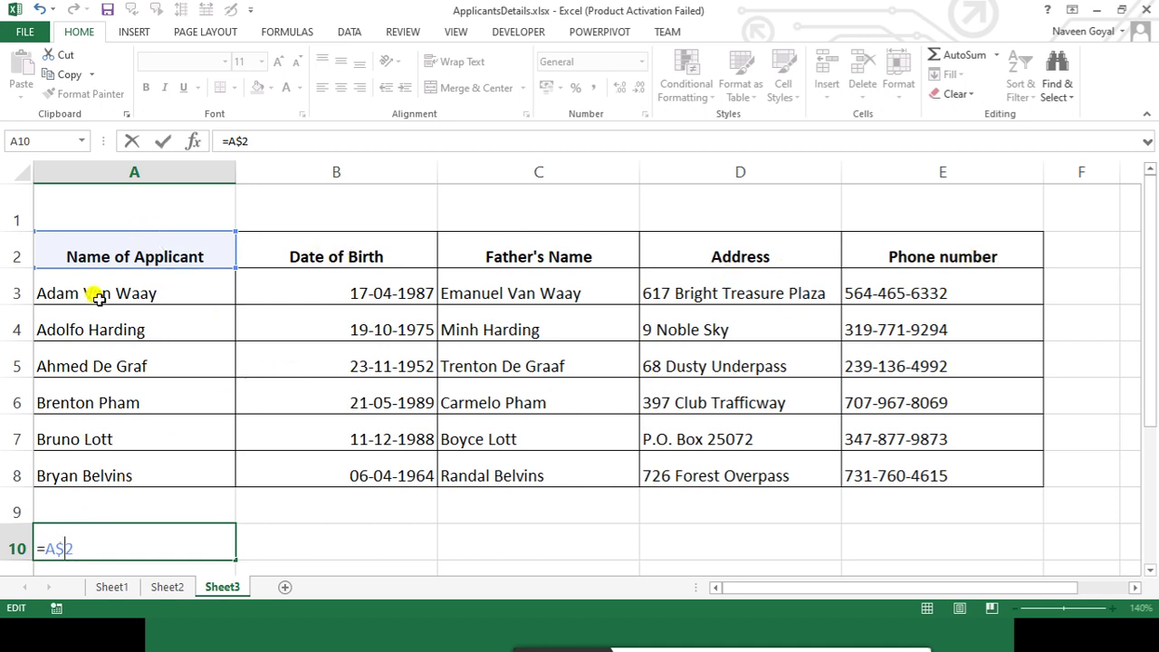
key(Return)
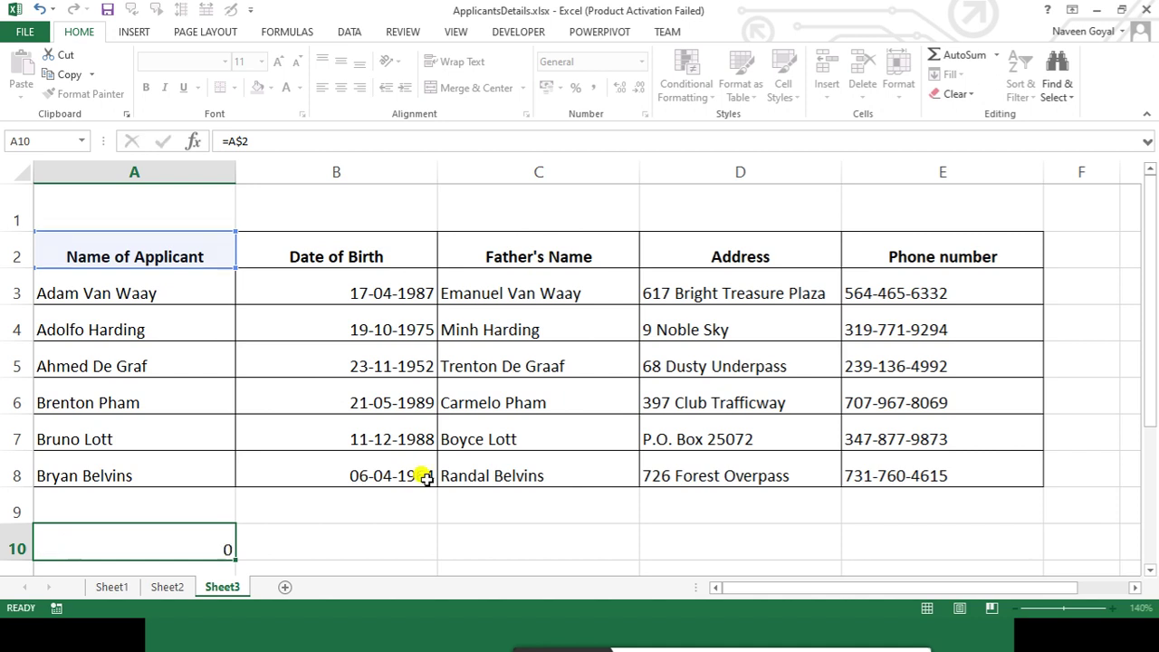
click(200, 498)
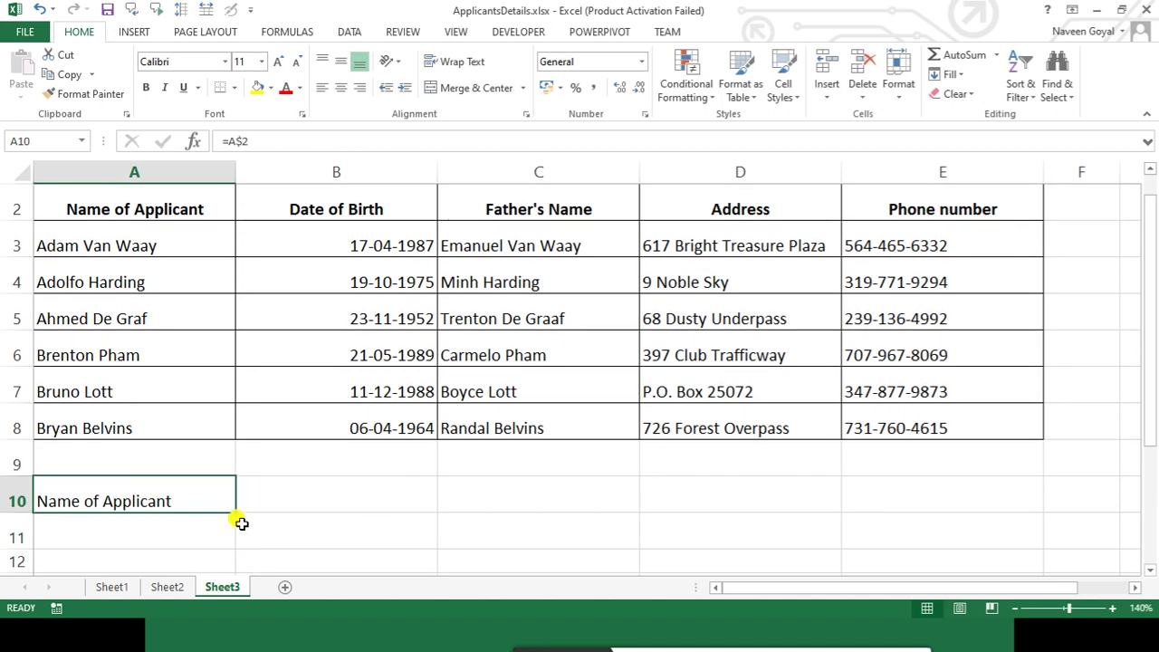
drag(233, 514, 982, 487)
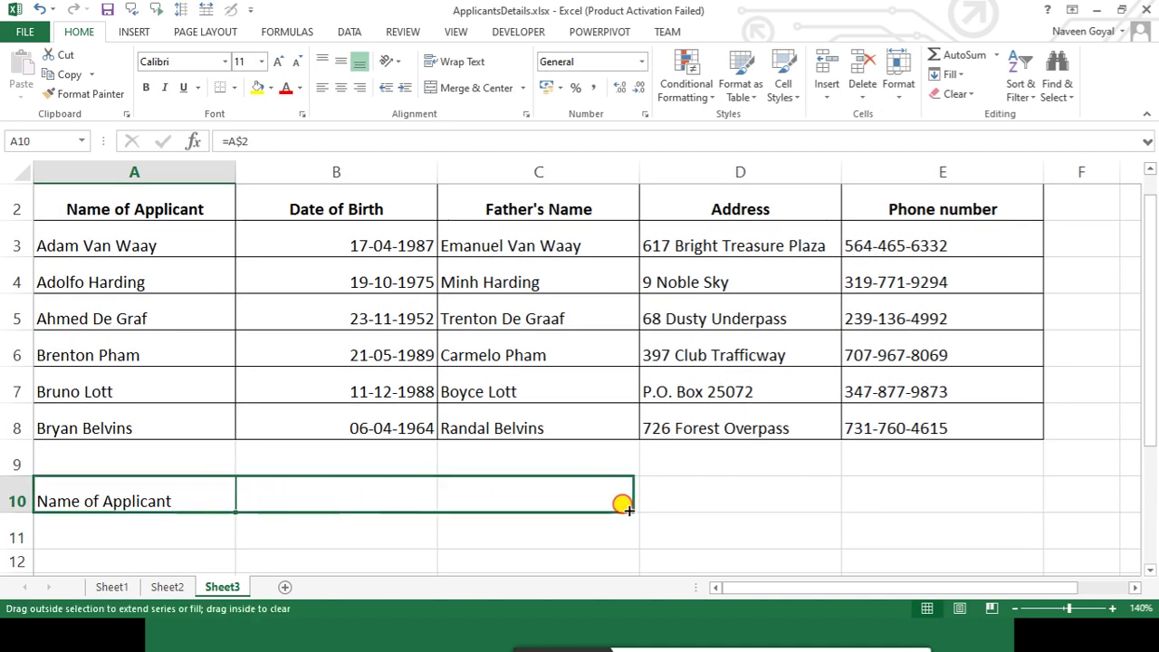
click(735, 271)
scroll(564, 336, up, 1)
scroll(550, 332, down, 3)
scroll(324, 393, down, 1)
scroll(253, 403, up, 2)
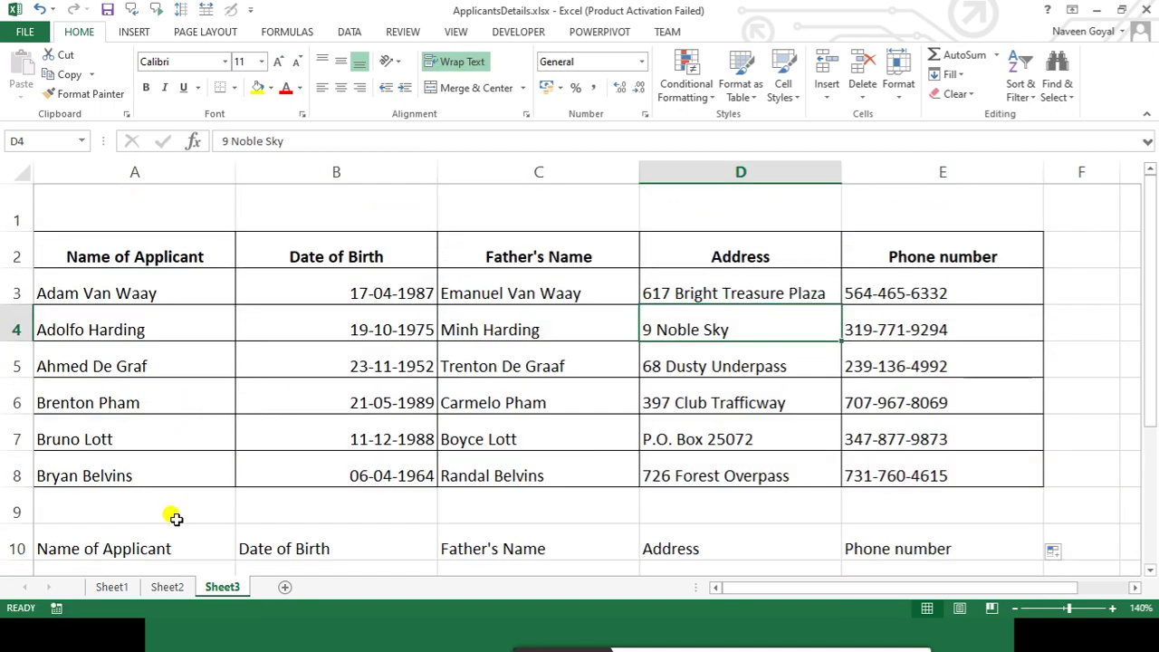
click(166, 539)
scroll(210, 513, down, 2)
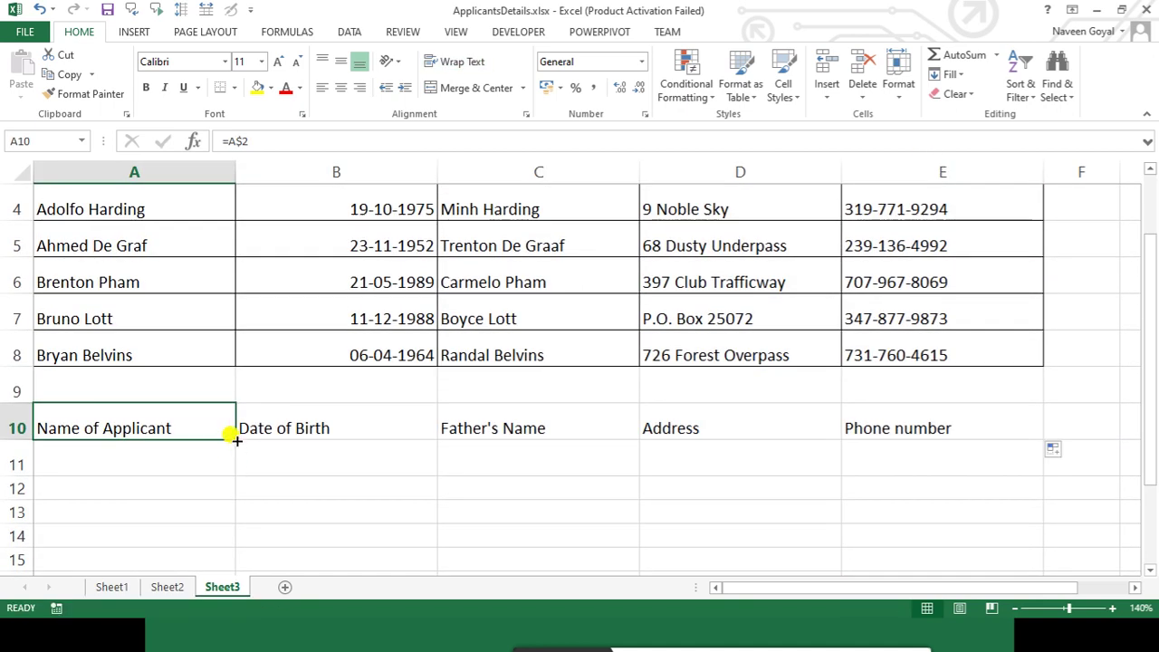
drag(234, 438, 228, 543)
click(313, 458)
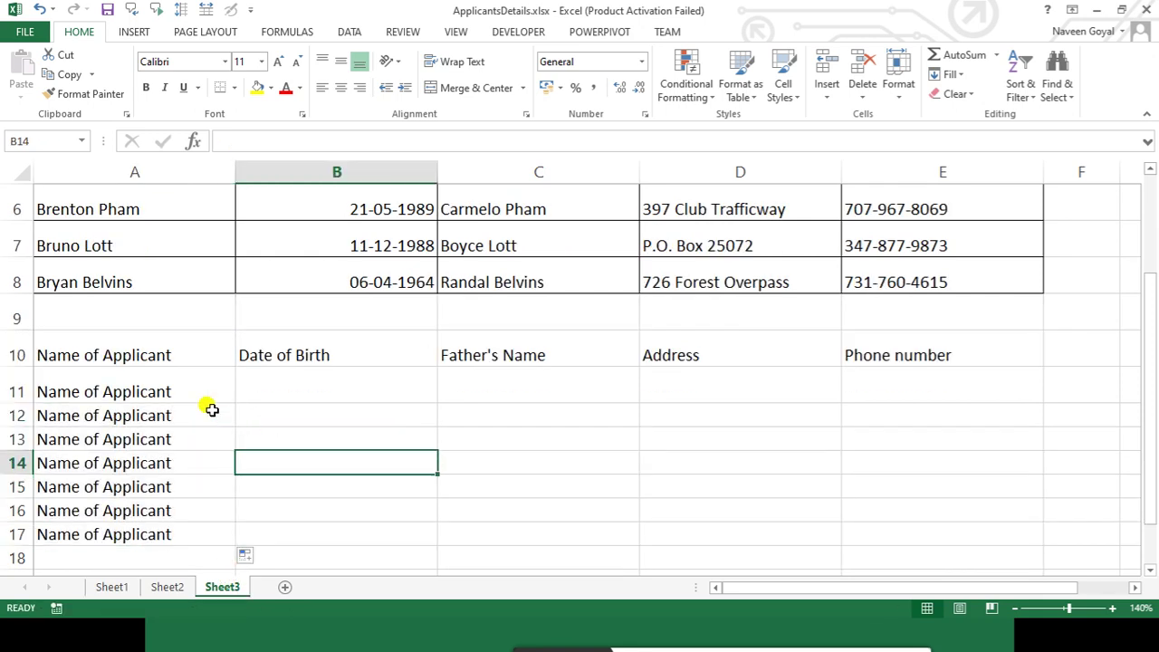
drag(184, 389, 191, 535)
scroll(356, 496, up, 2)
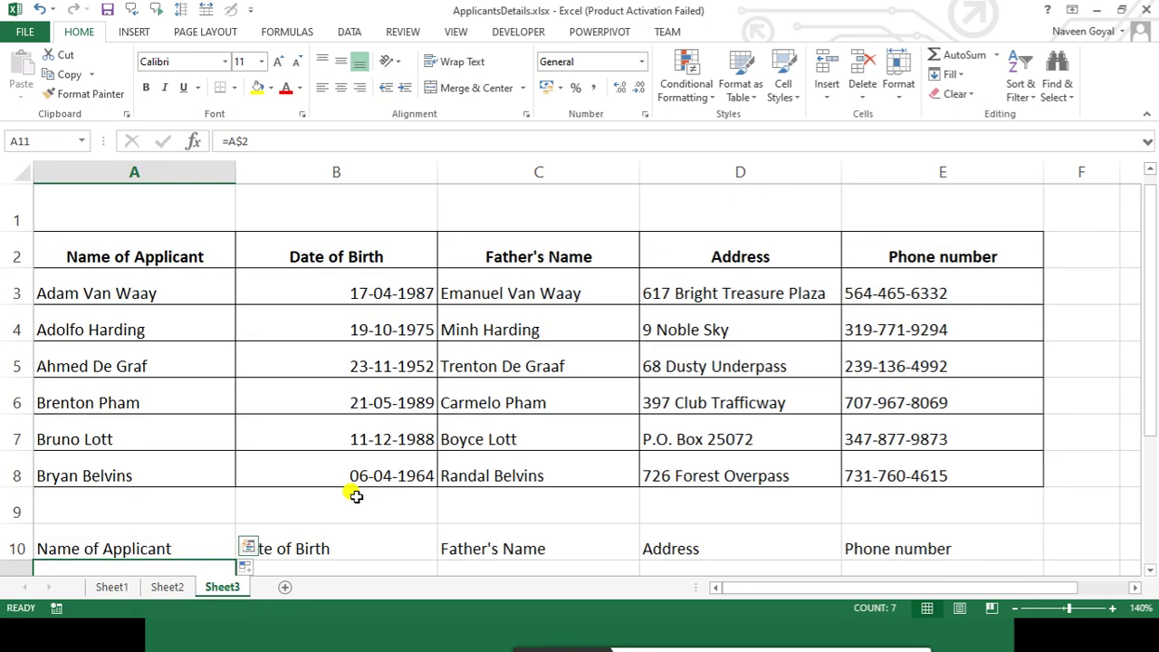
scroll(131, 426, down, 3)
scroll(145, 416, up, 1)
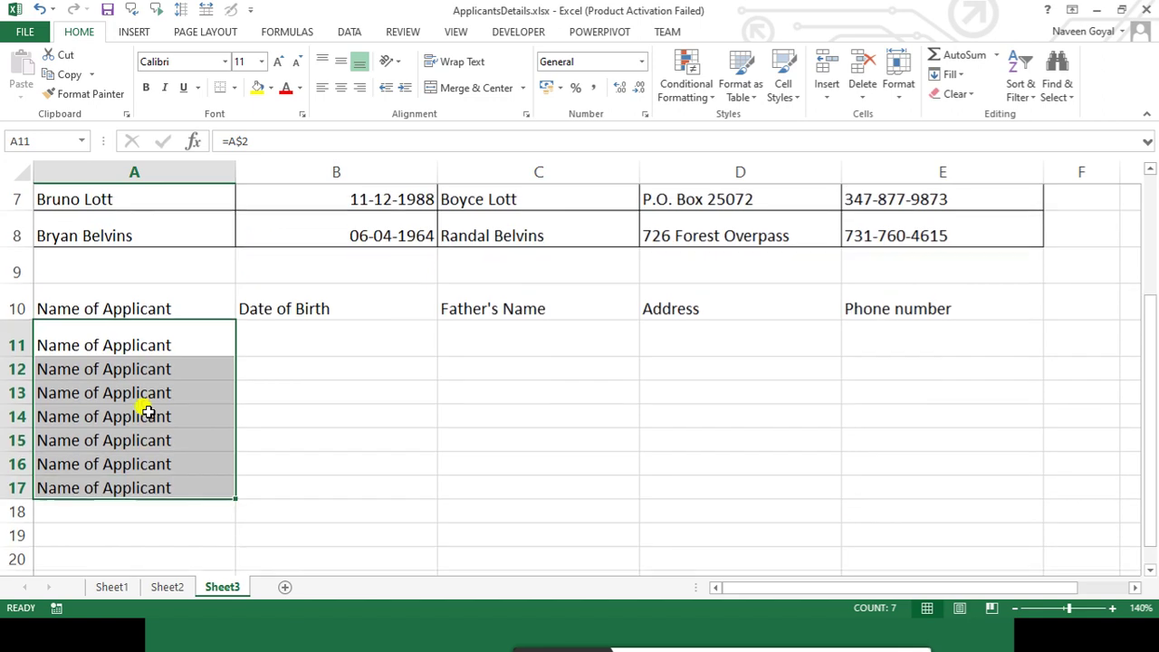
drag(181, 353, 203, 496)
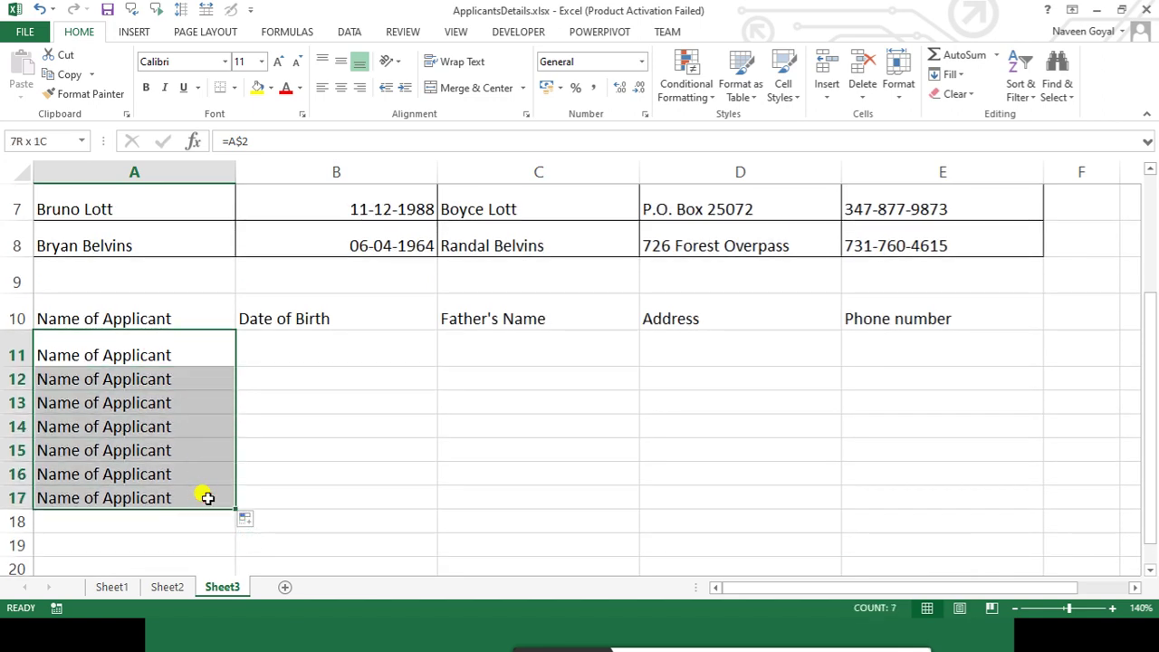
key(Delete)
scroll(335, 477, up, 2)
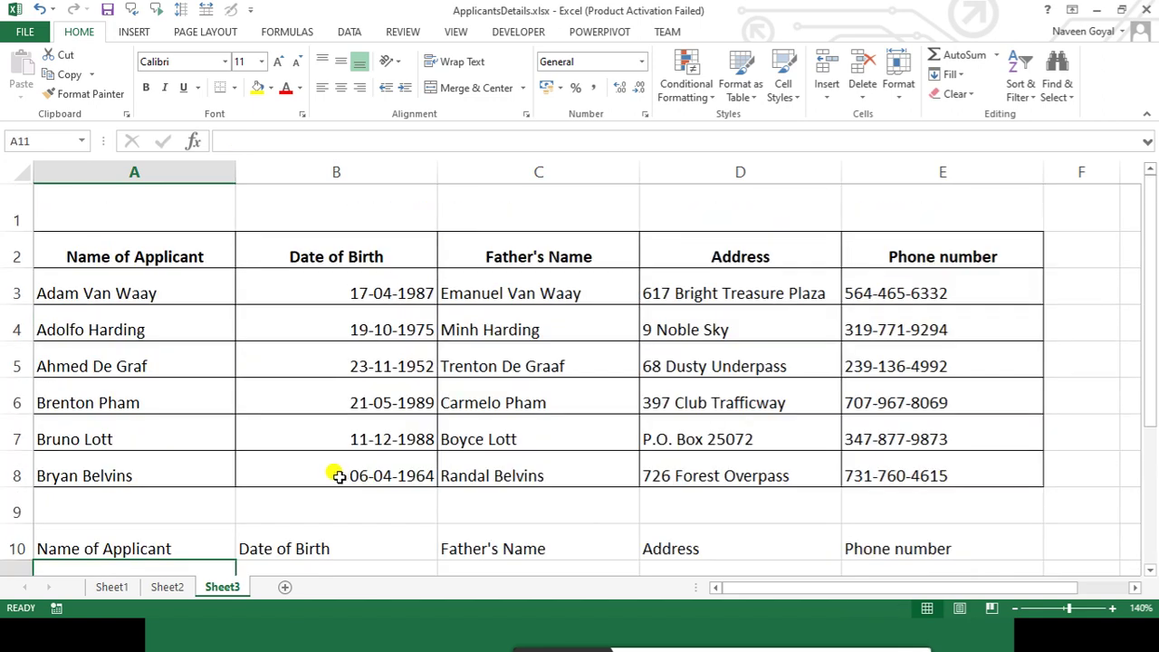
scroll(336, 477, down, 1)
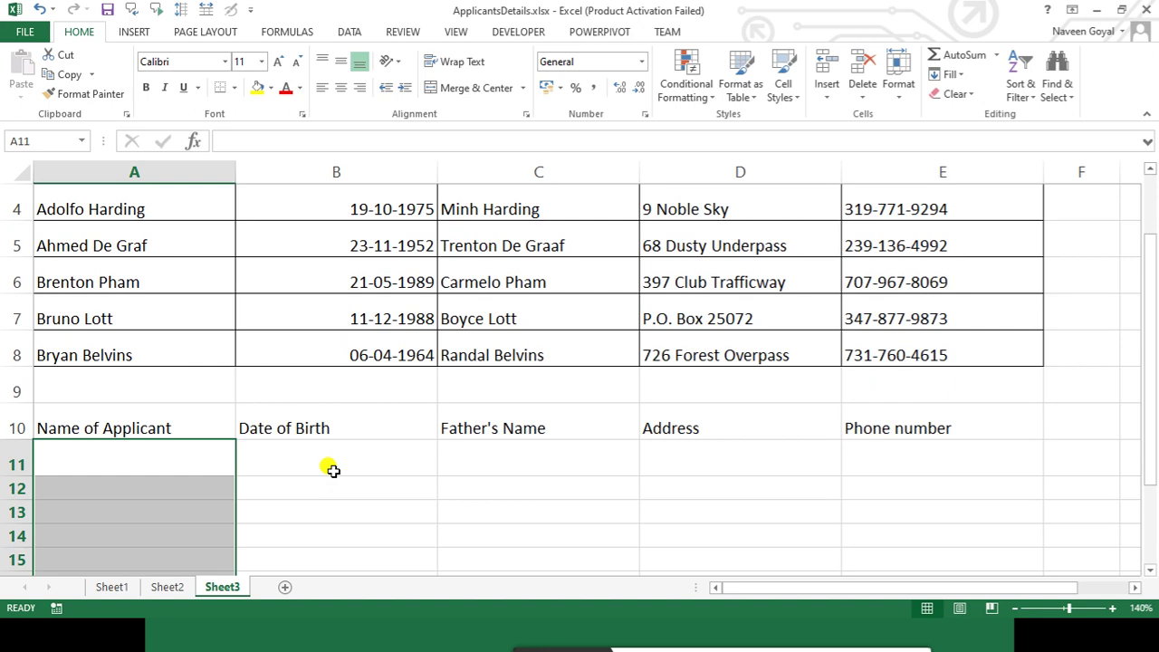
scroll(333, 470, down, 1)
scroll(333, 471, up, 1)
click(334, 470)
drag(207, 412, 915, 401)
key(Delete)
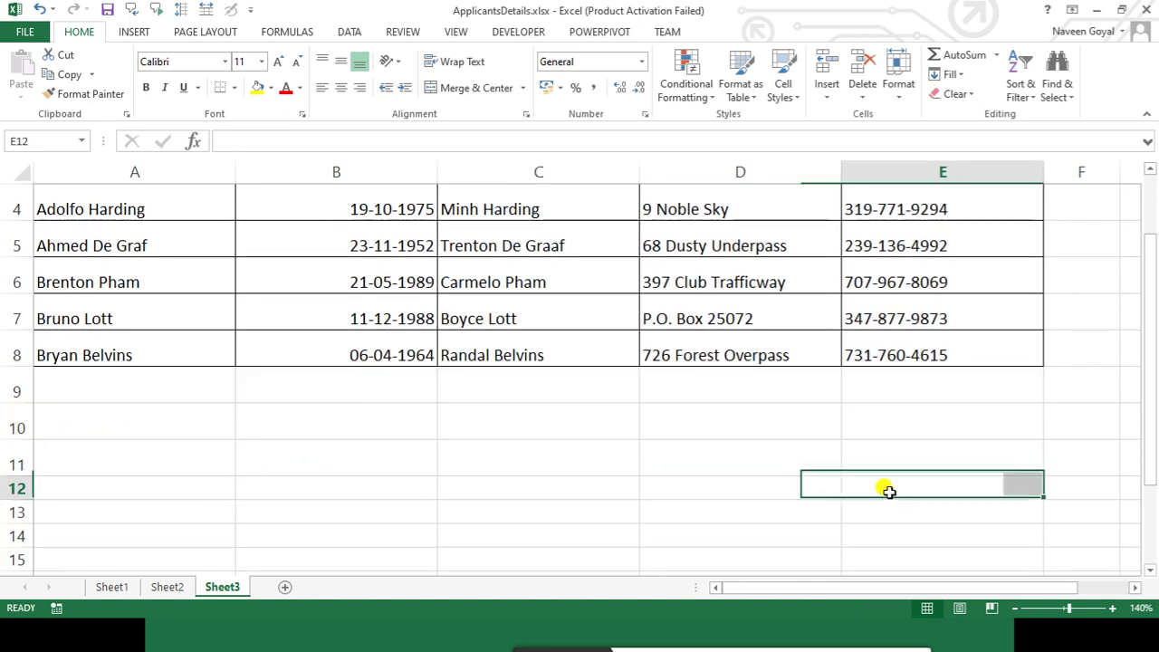
scroll(725, 507, up, 1)
click(188, 534)
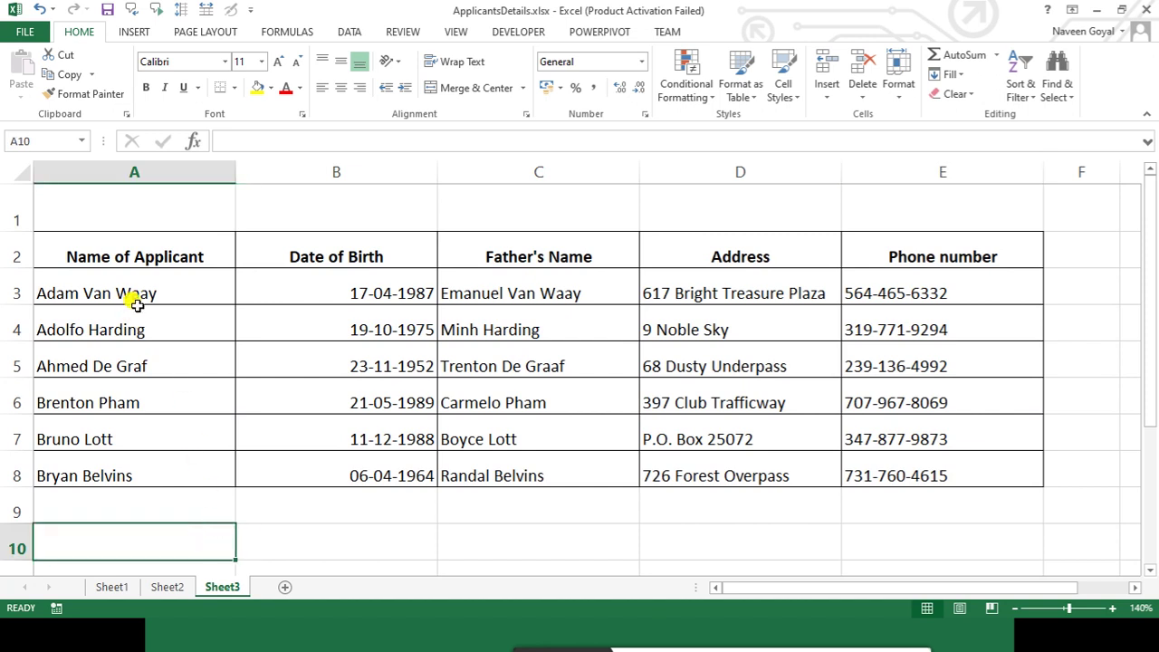
Enter a column-locked =$A2 formula in A10
drag(135, 299, 136, 476)
drag(159, 258, 155, 460)
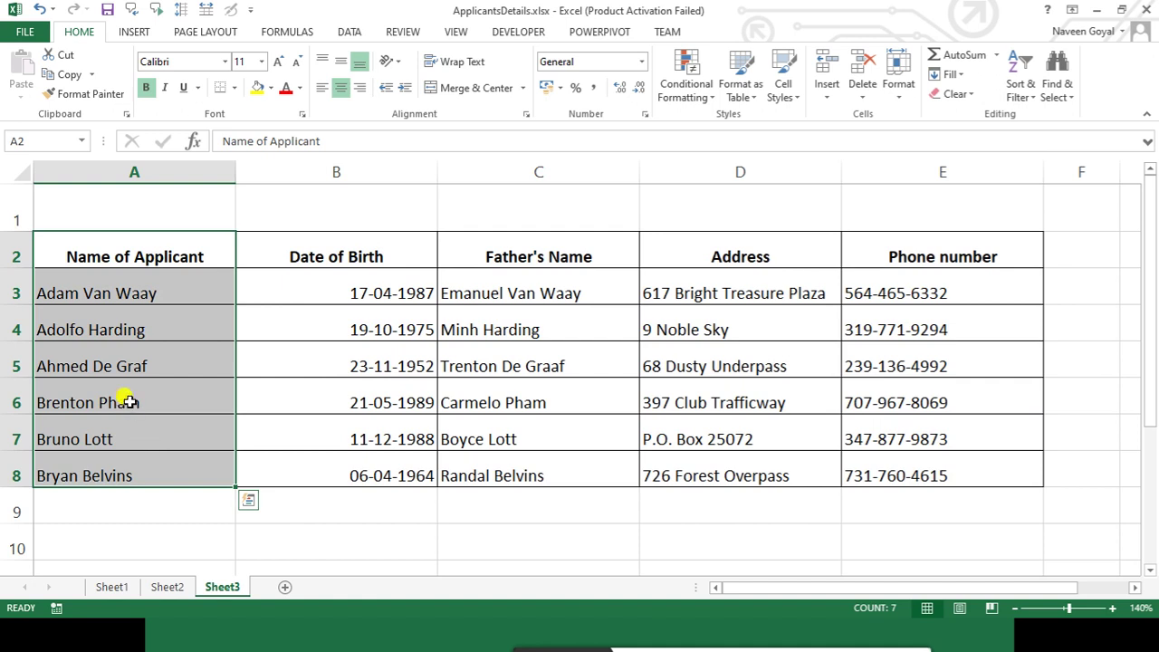
click(154, 531)
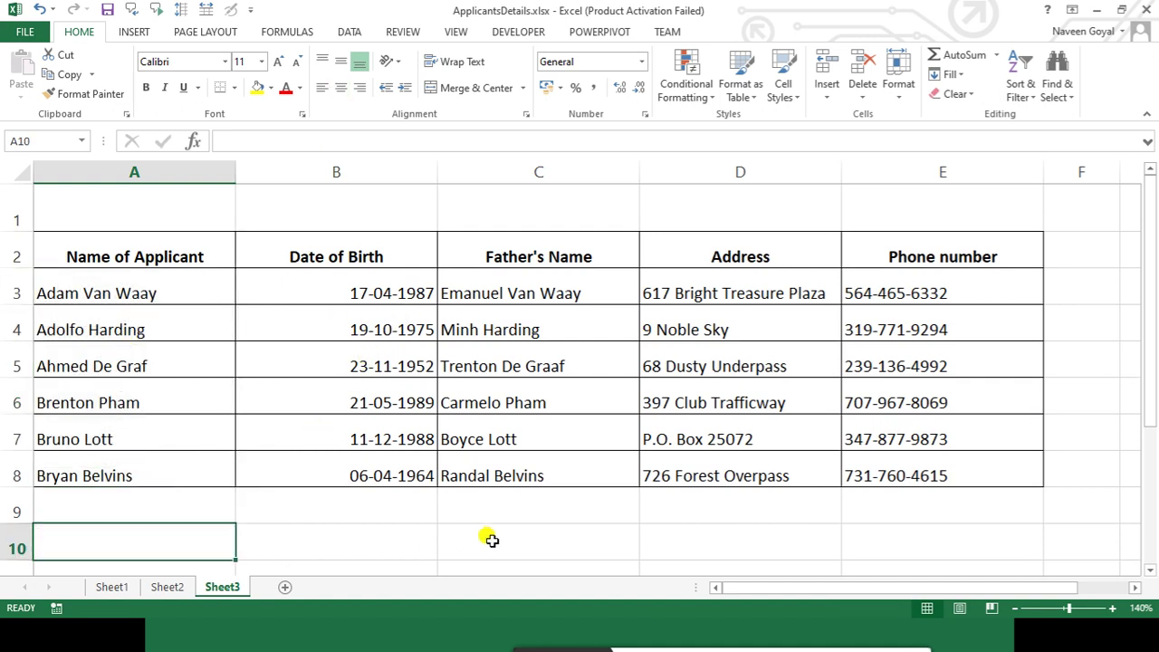
text(=)
click(100, 255)
click(41, 542)
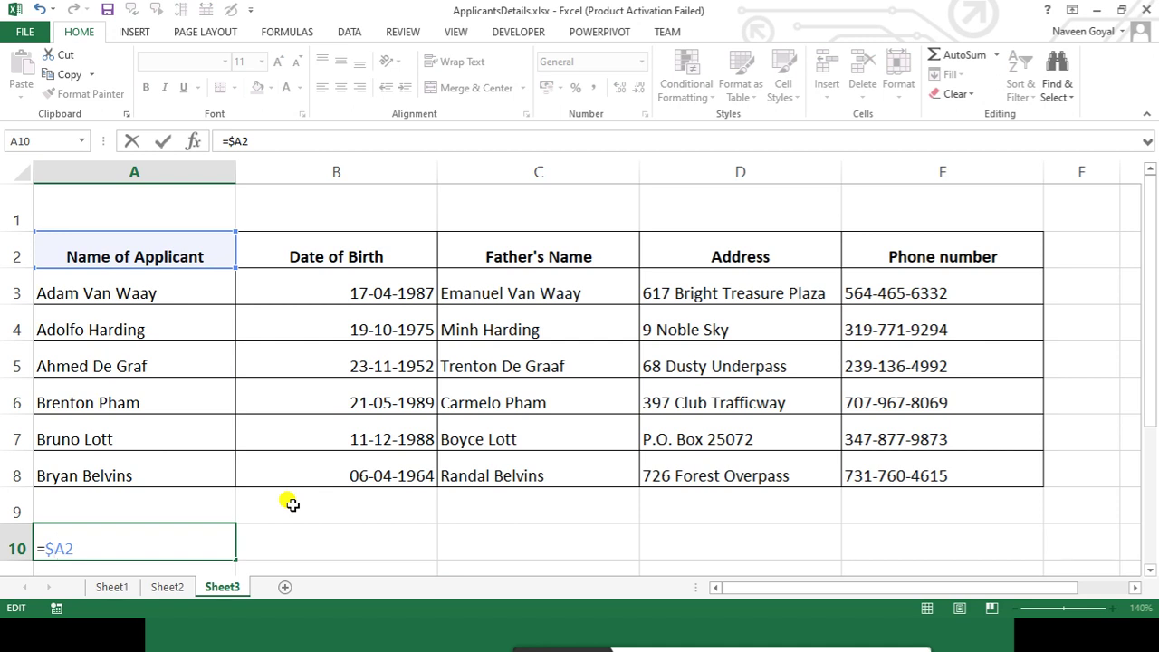
key(Return)
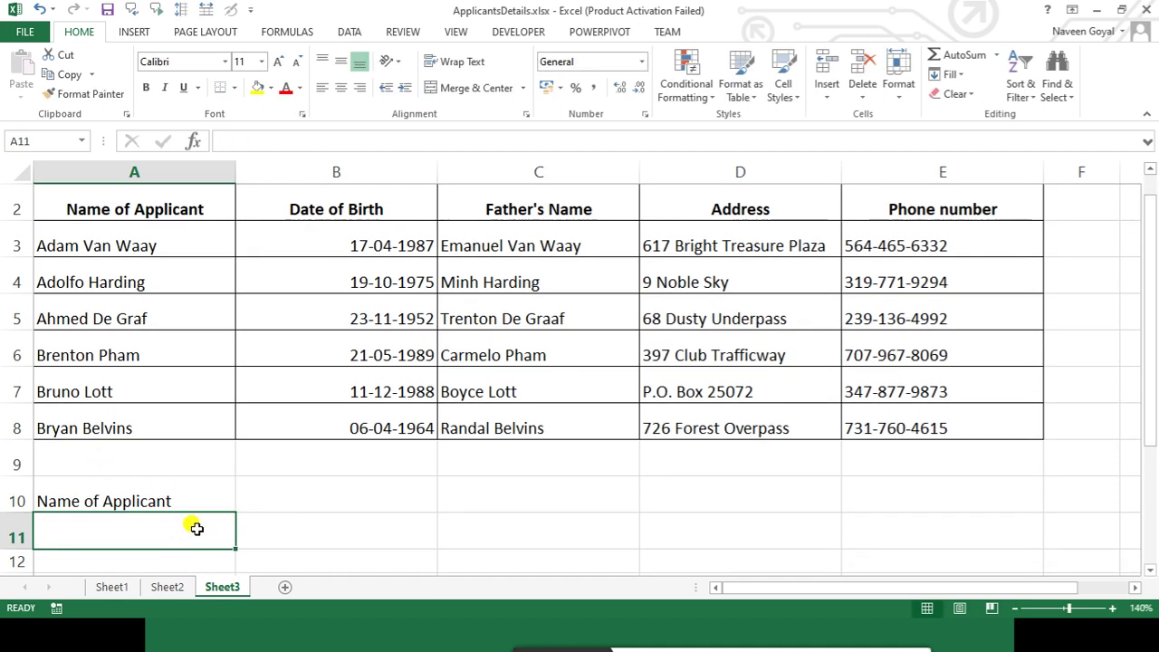
Fill the =$A2 formula across A10:E10 and down to row 16
click(170, 500)
drag(232, 513, 960, 495)
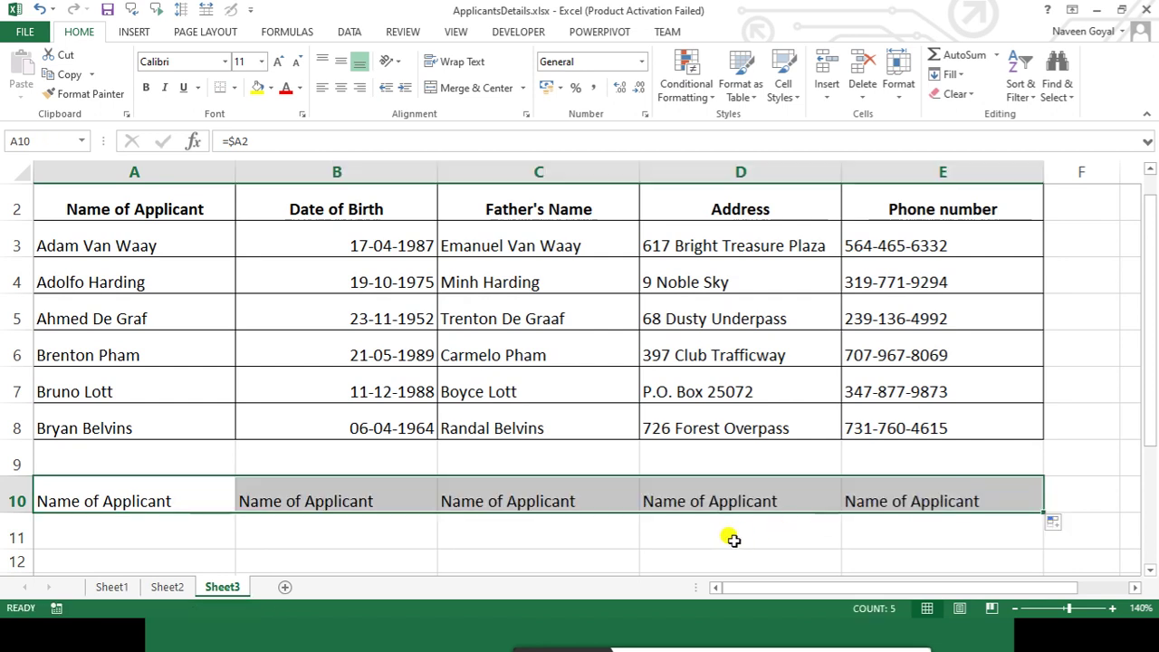
click(417, 486)
click(152, 483)
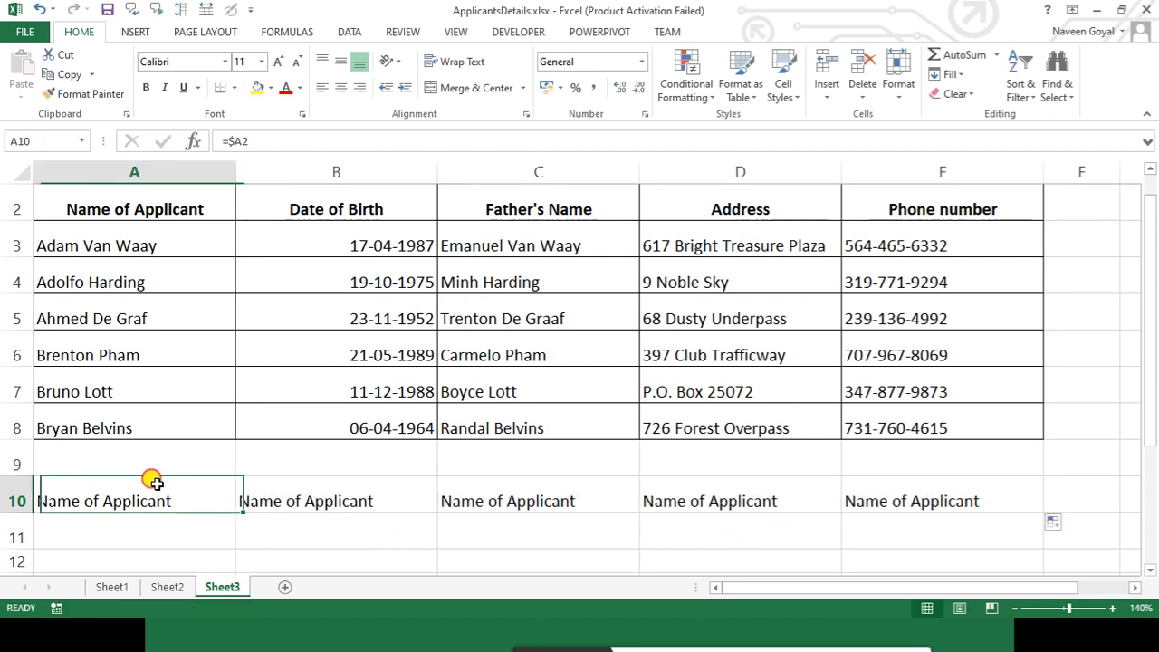
scroll(192, 503, down, 1)
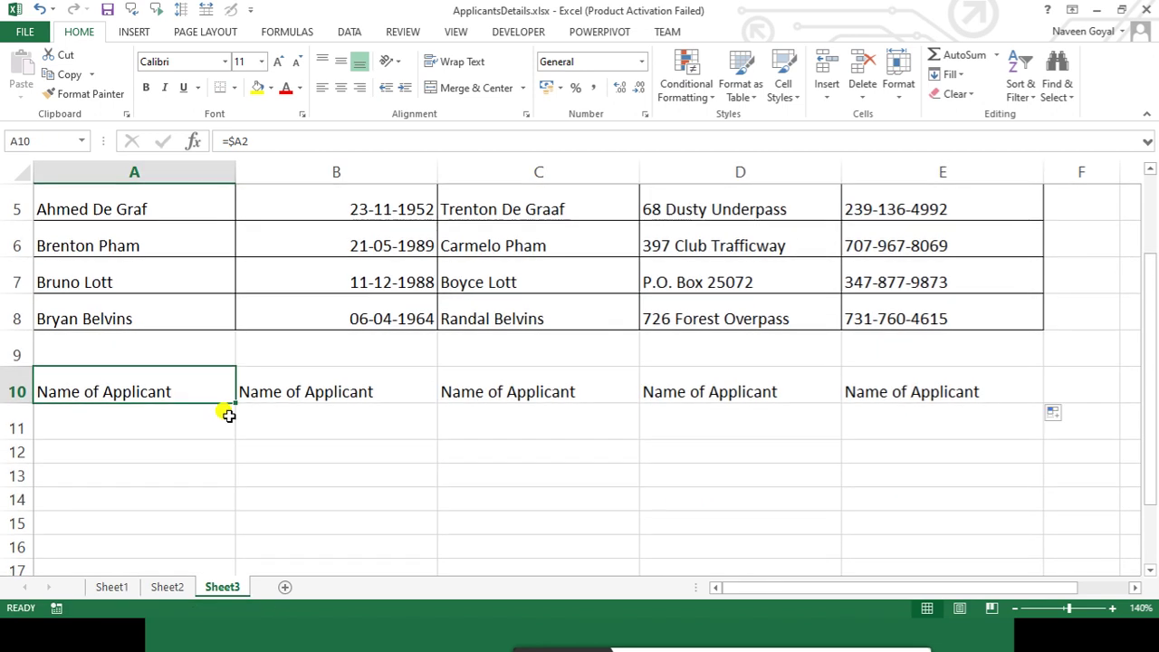
drag(234, 402, 234, 554)
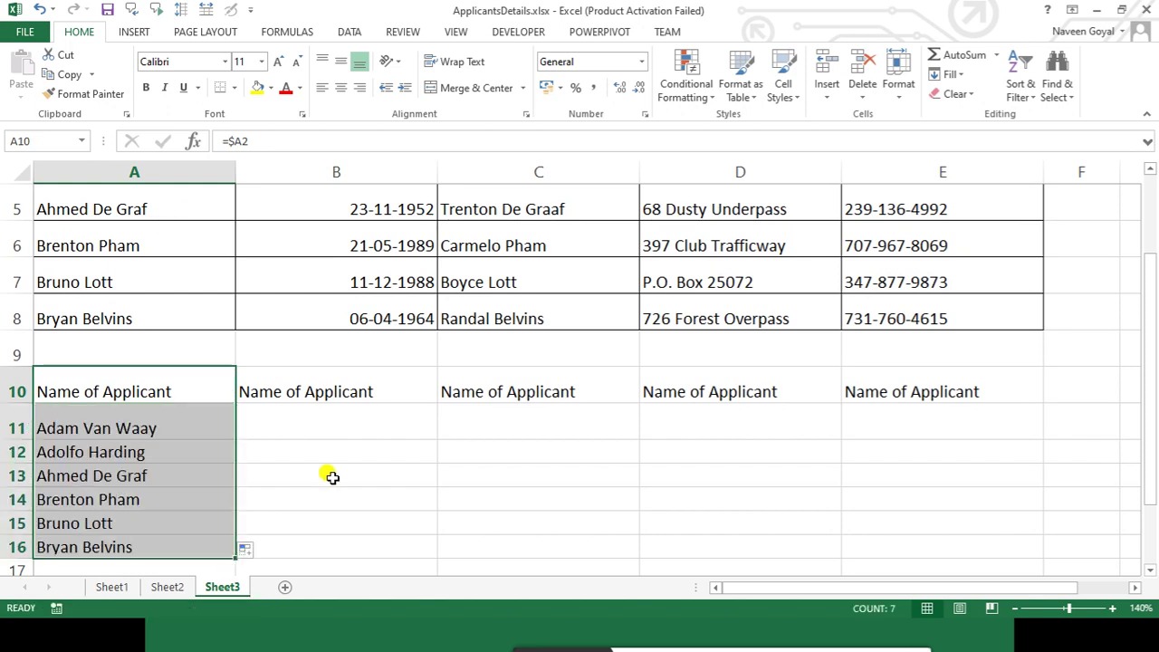
Clear all the trial formulas in A10:E16
scroll(330, 476, up, 2)
scroll(330, 474, down, 2)
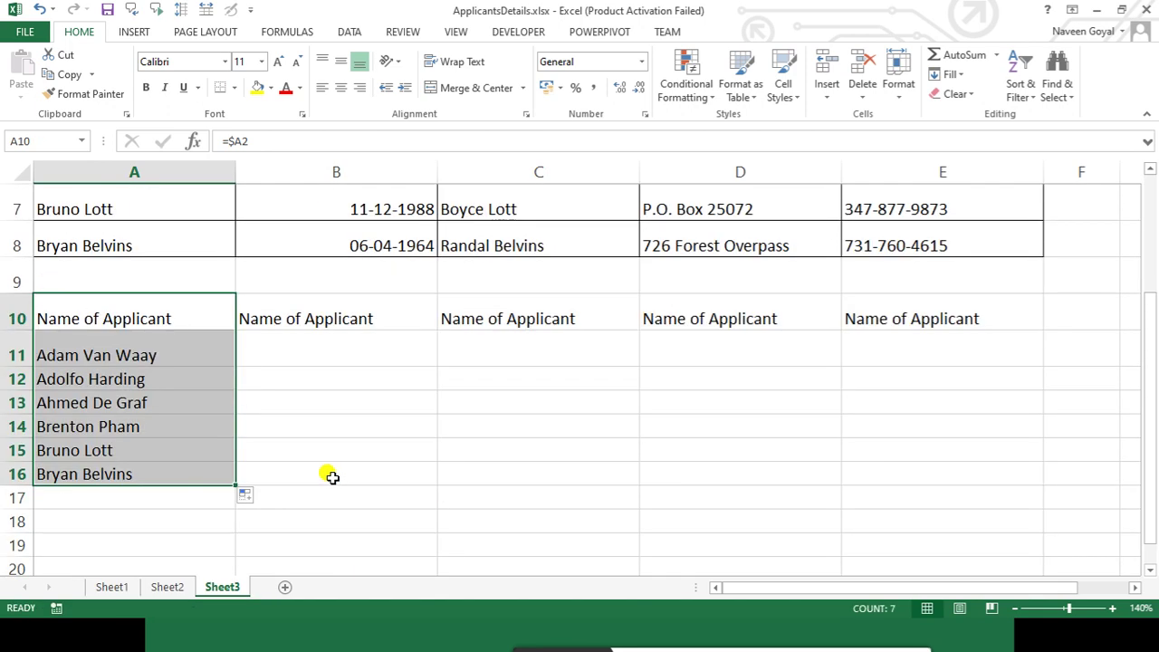
click(259, 404)
drag(197, 310, 967, 480)
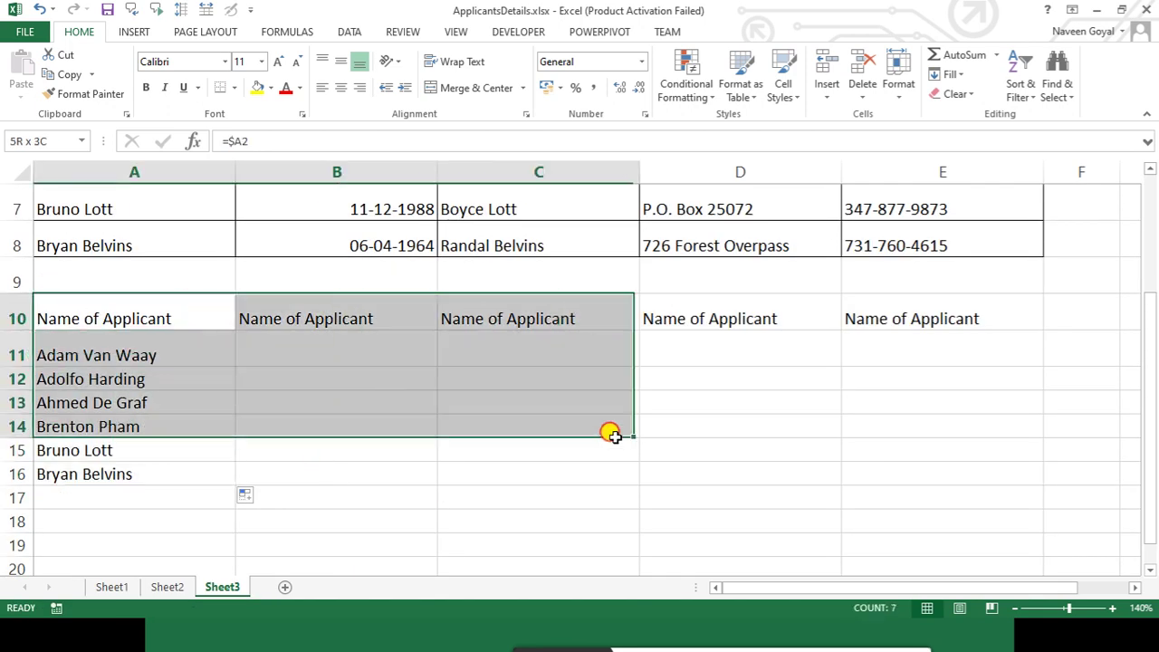
key(Delete)
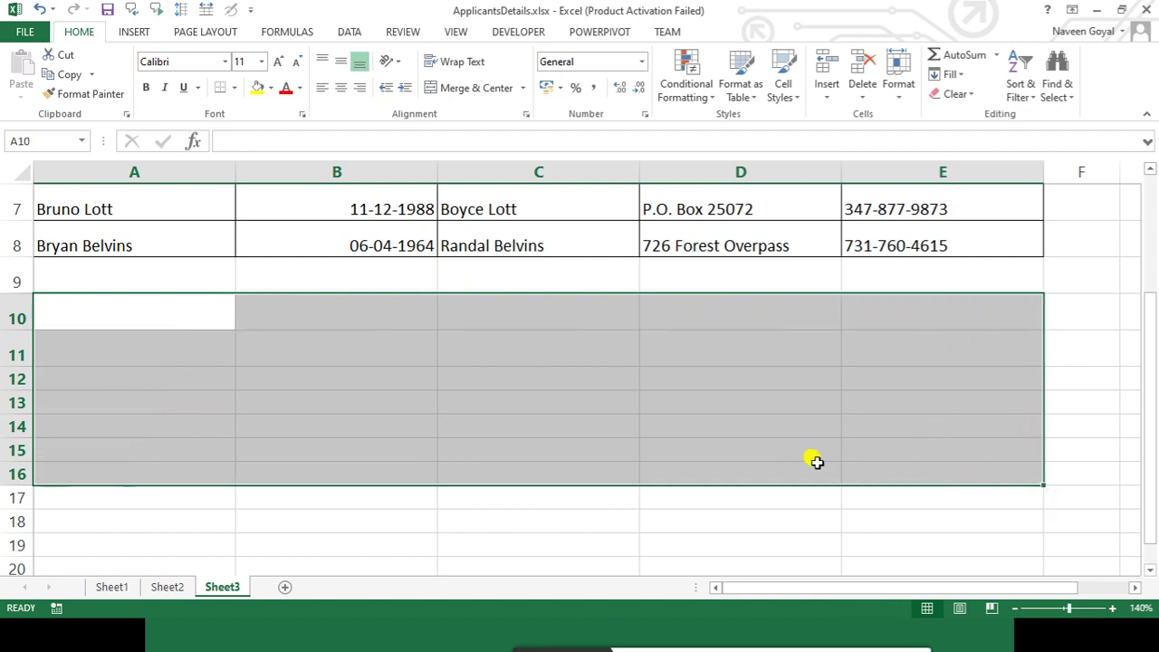
click(623, 453)
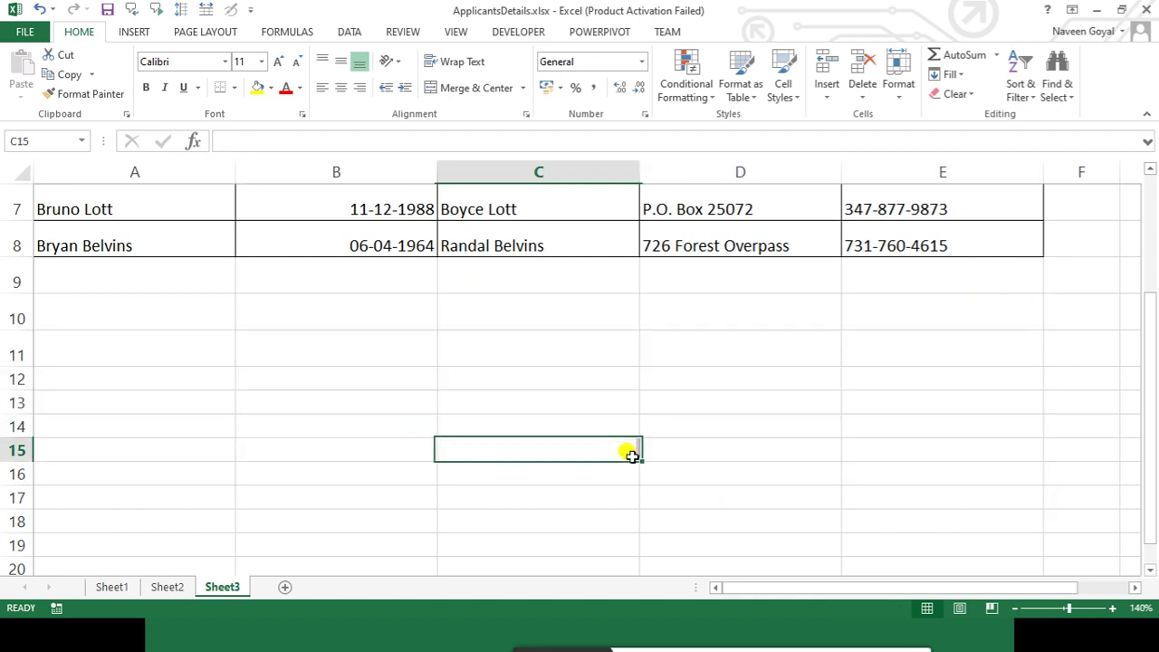
Resize columns A–E to an equal width wide enough to show full dates of birth
scroll(625, 455, up, 2)
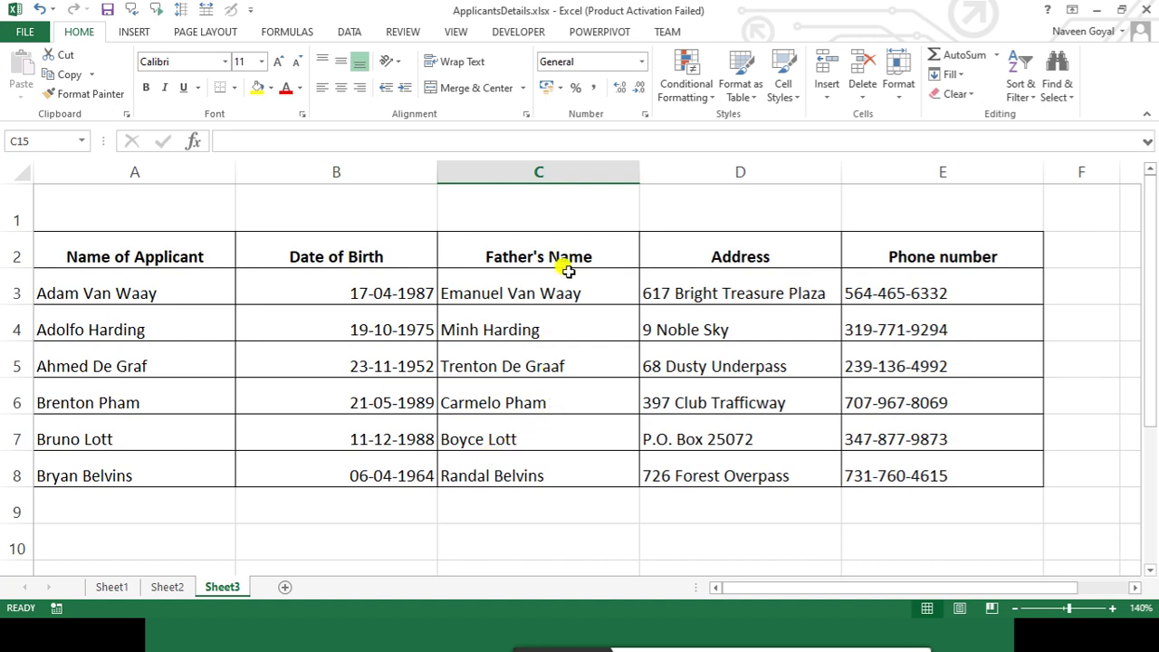
scroll(486, 445, down, 1)
scroll(401, 473, up, 1)
drag(217, 172, 955, 162)
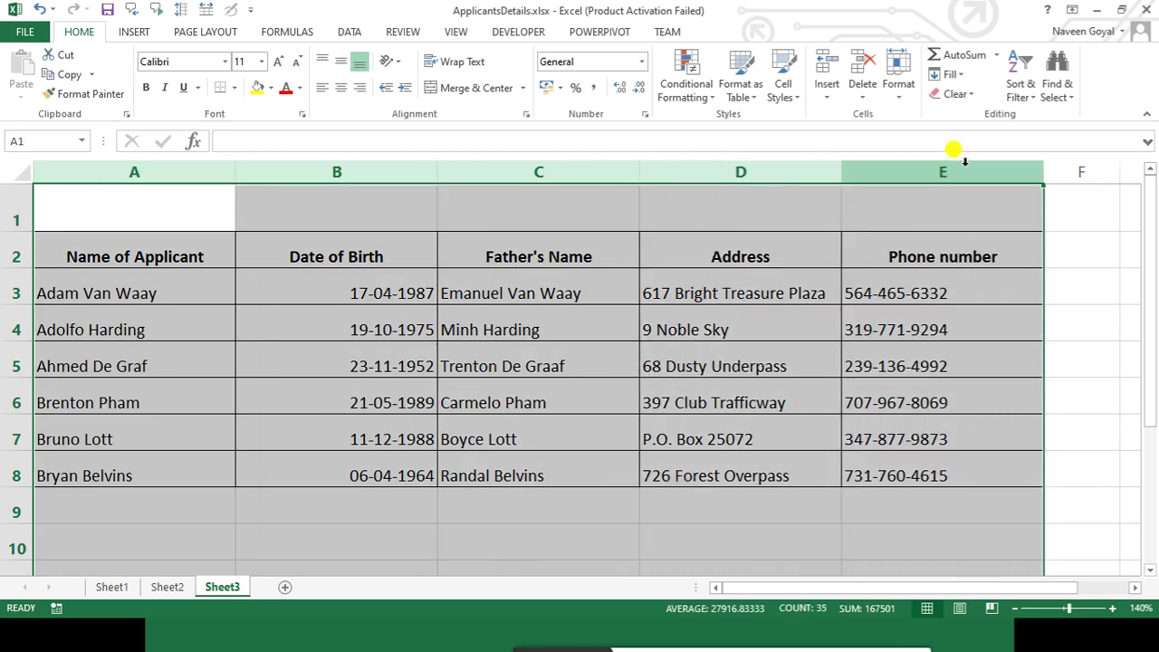
drag(1044, 170, 918, 161)
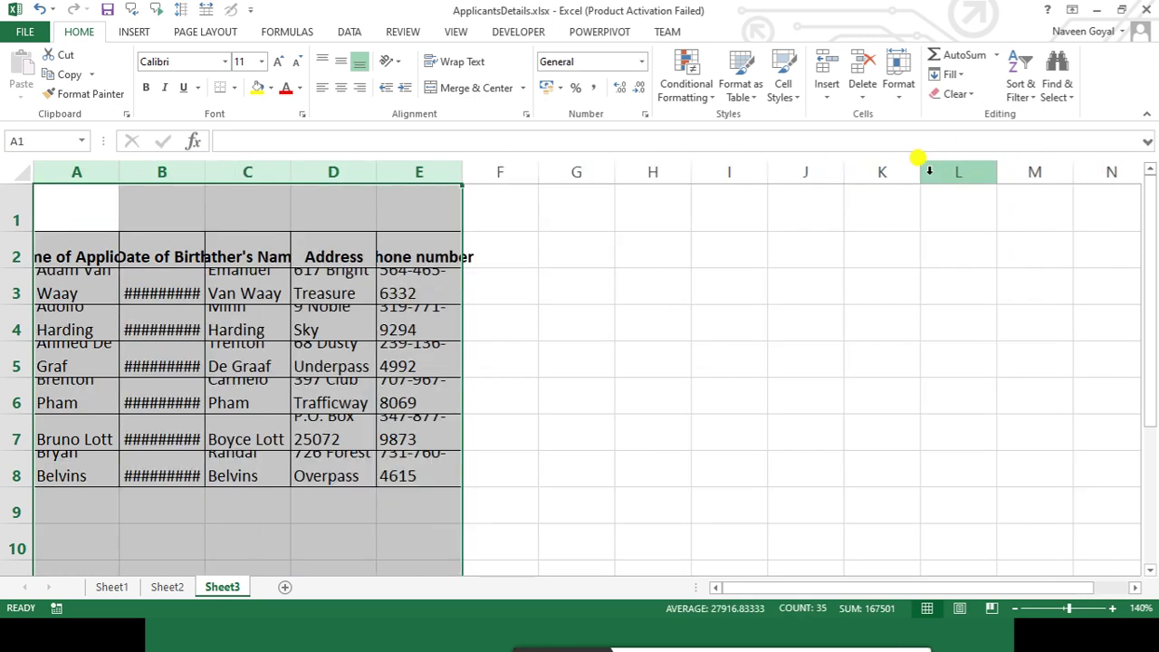
click(1024, 326)
drag(16, 256, 16, 475)
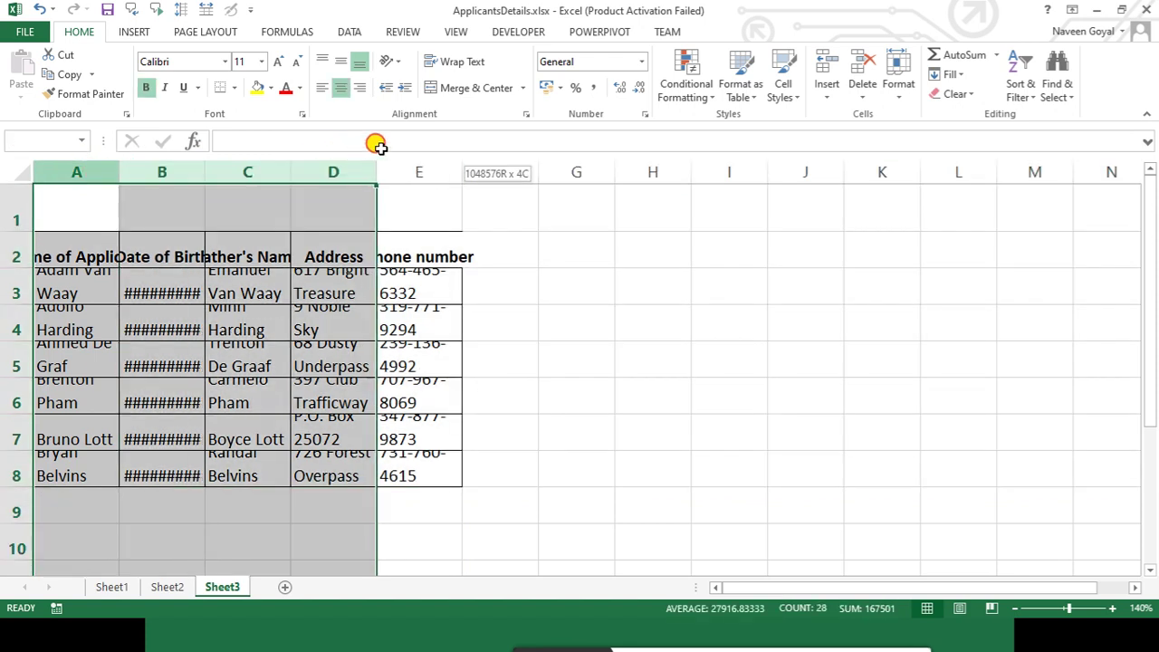
mouse_move(100, 171)
mouse_down()
mouse_move(435, 170)
mouse_move(497, 182)
mouse_up()
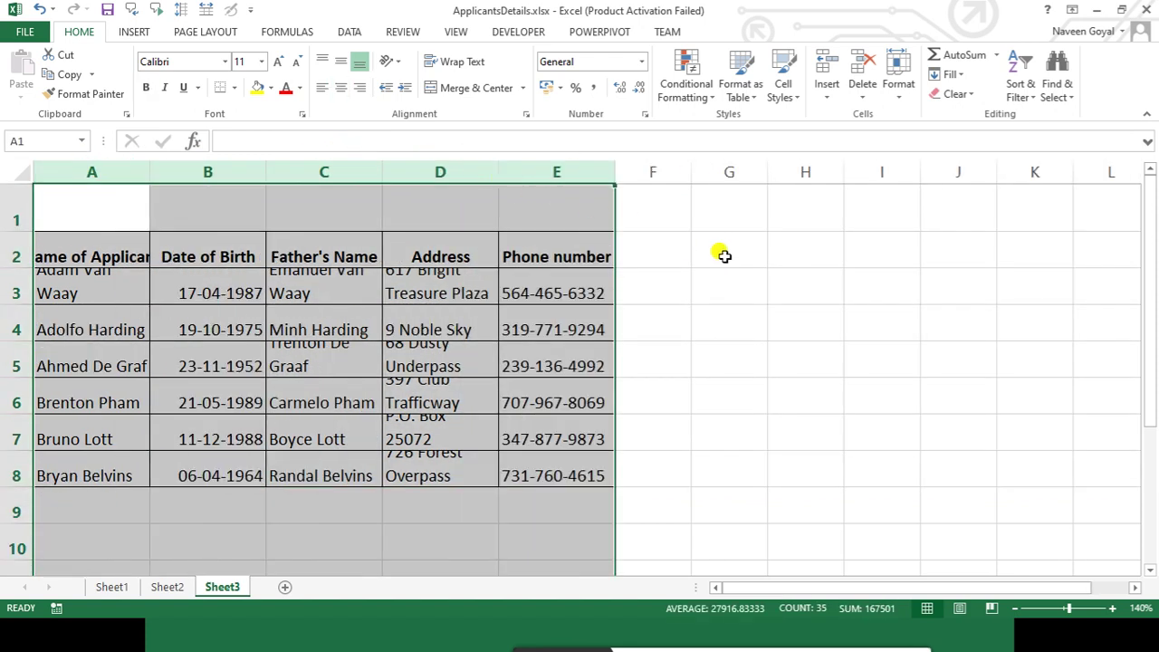
click(163, 294)
Autofit rows 2–8 to fit the wrapped addresses
drag(17, 256, 5, 500)
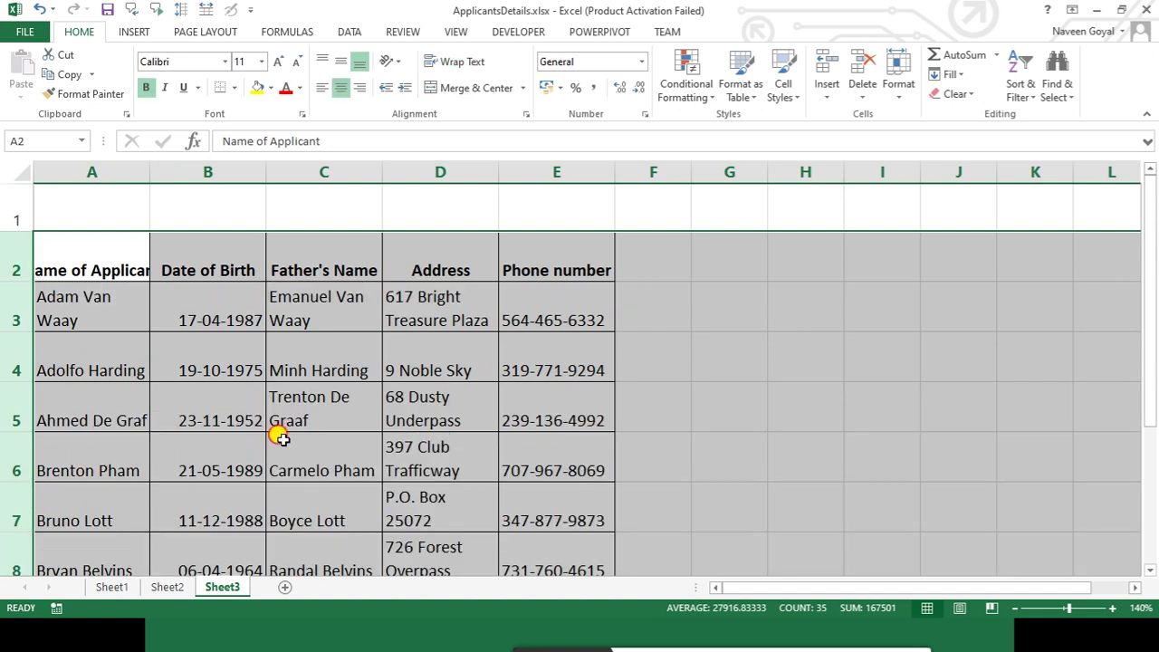
click(276, 440)
scroll(412, 412, down, 1)
scroll(704, 305, up, 1)
click(655, 256)
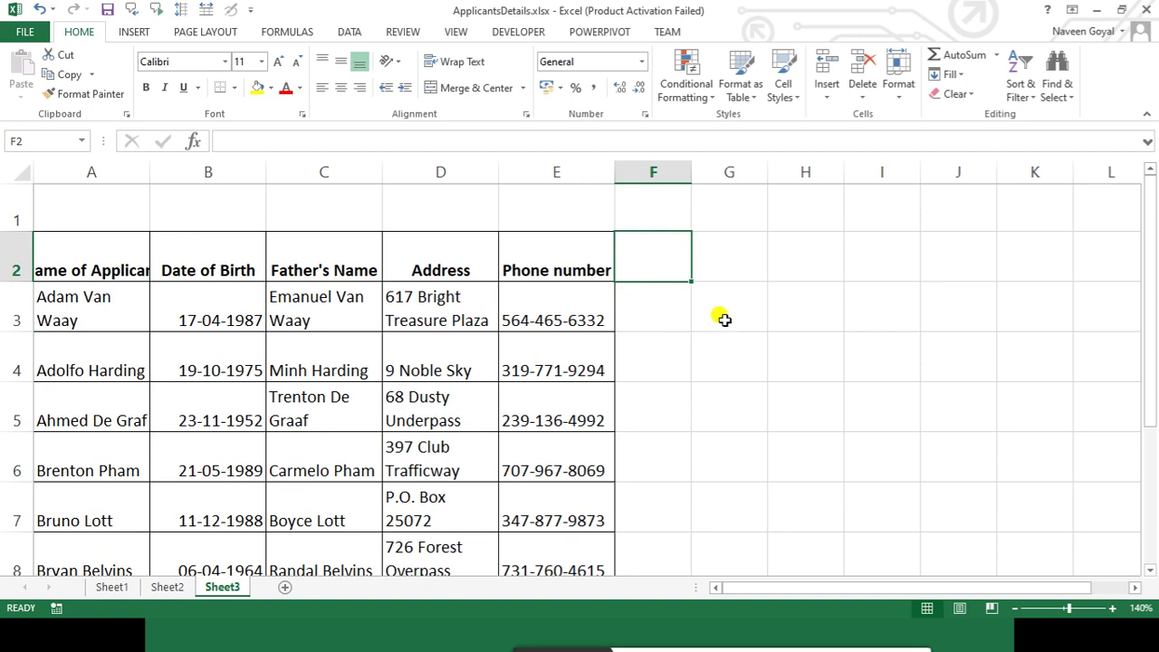
Enter the EID header in F2, EID 1 in F3, and Class value 3 in E4
text(E)
key(ctrl+Return)
key(Up)
key(Down)
key(Down)
key(Down)
key(Up)
text(1)
key(Return)
text(3)
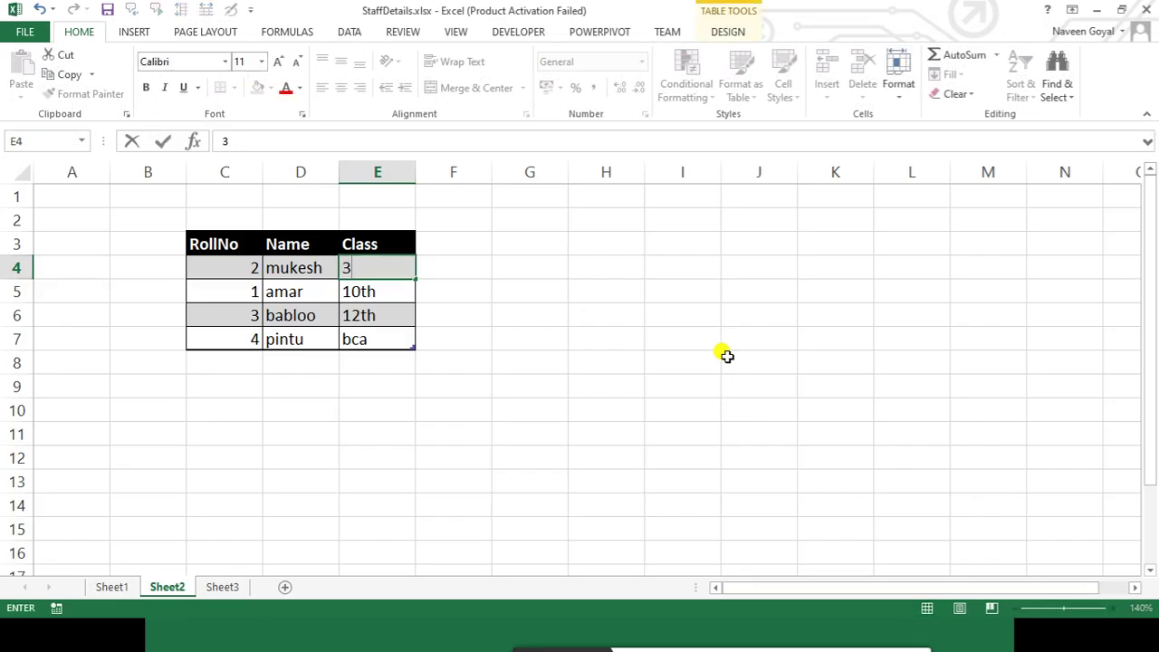
key(ctrl+Return)
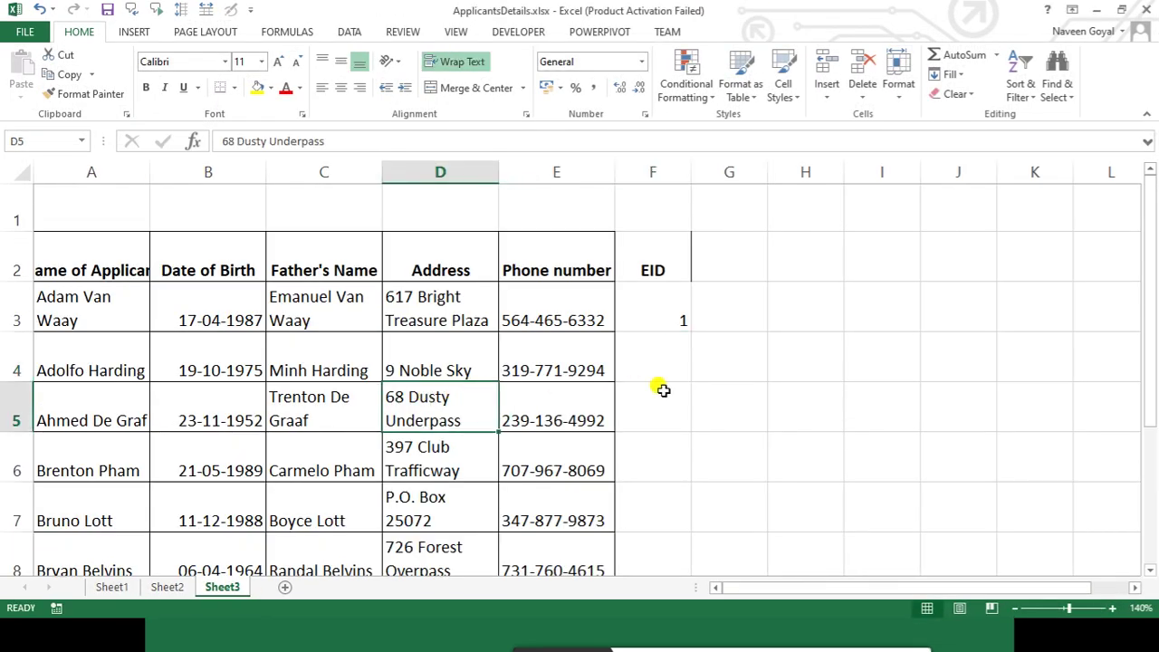
Fill F4:F8 with the EIDs 2, 4, 6, 8 and 3
click(658, 379)
text(2)
key(Return)
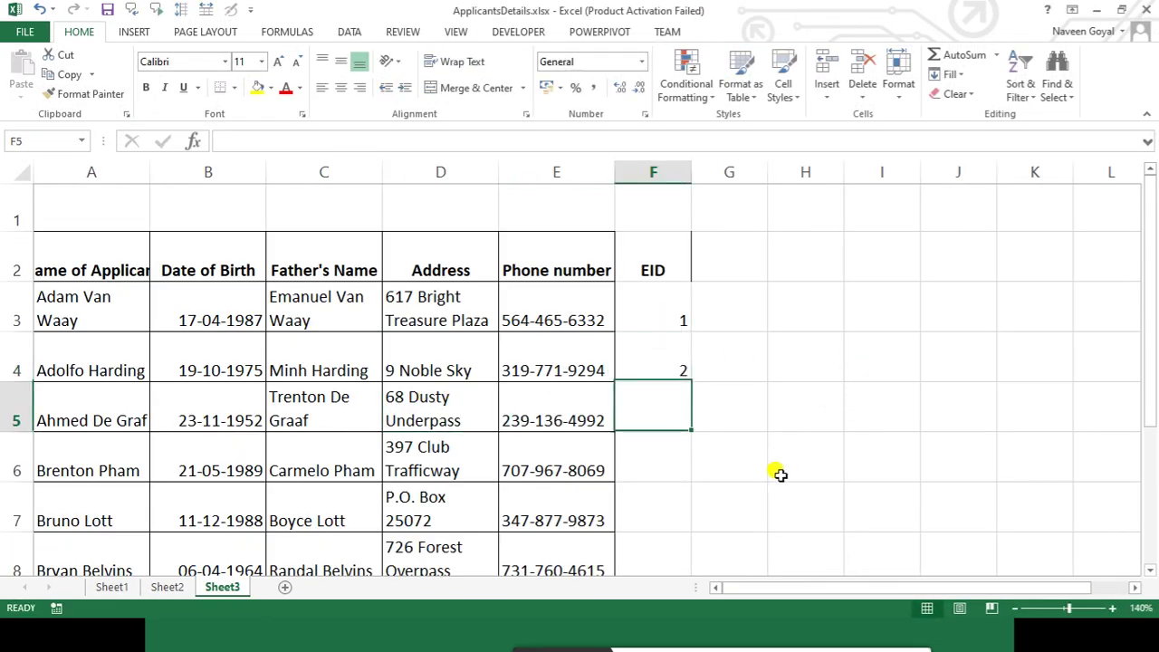
text(4)
key(Return)
text(6)
key(Return)
text(8)
key(Return)
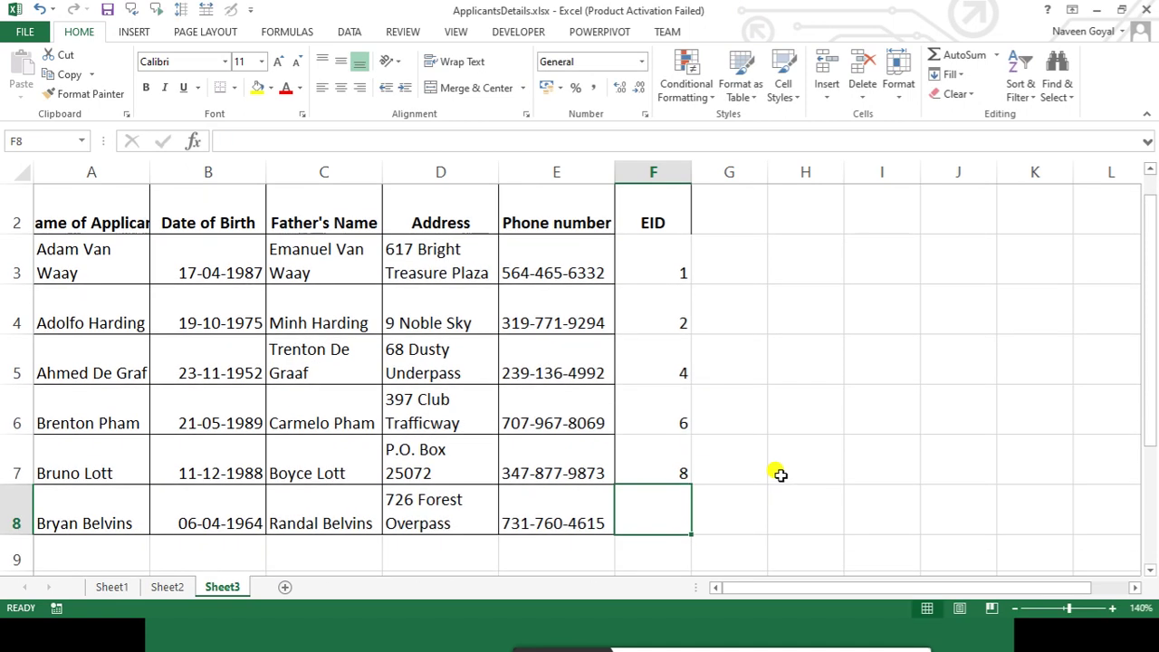
text(3)
key(Return)
Copy the Phone number column's formatting from E2:E4 onto the EID column with Format Painter
scroll(779, 474, up, 1)
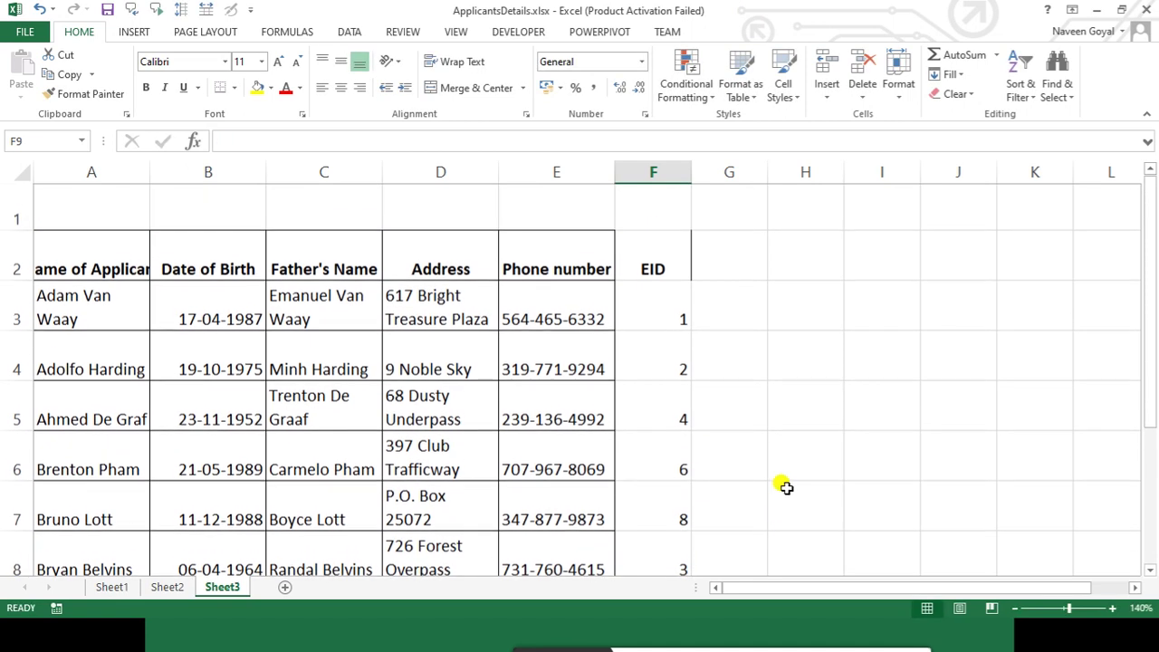
drag(567, 269, 556, 367)
click(86, 93)
mouse_move(652, 270)
mouse_down()
mouse_move(634, 584)
mouse_move(642, 519)
mouse_up()
click(840, 409)
Zoom the sheet out and paint F3's plain formatting onto all EID values
drag(1064, 613, 1017, 612)
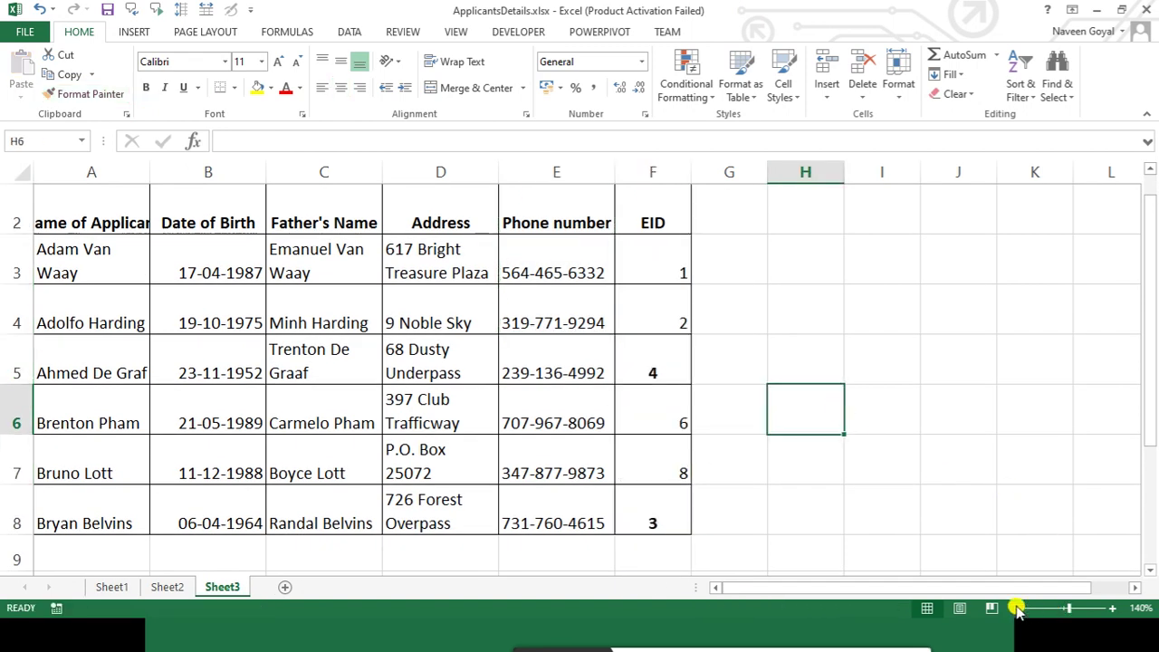
click(1014, 609)
click(1015, 608)
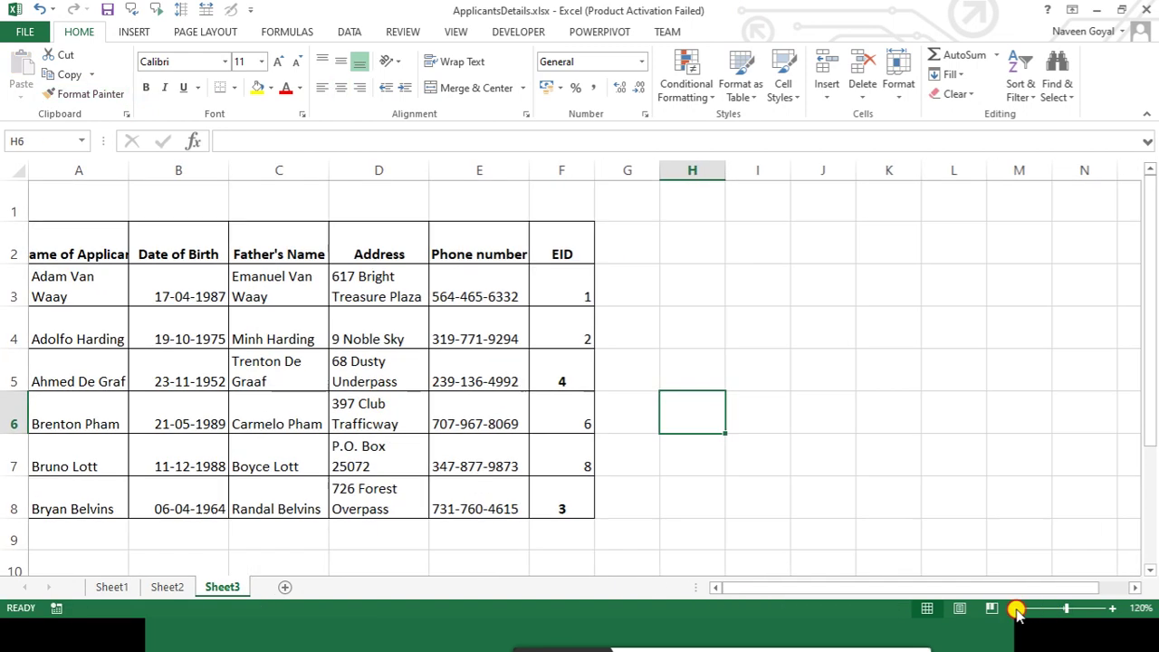
click(1014, 608)
click(929, 468)
click(517, 269)
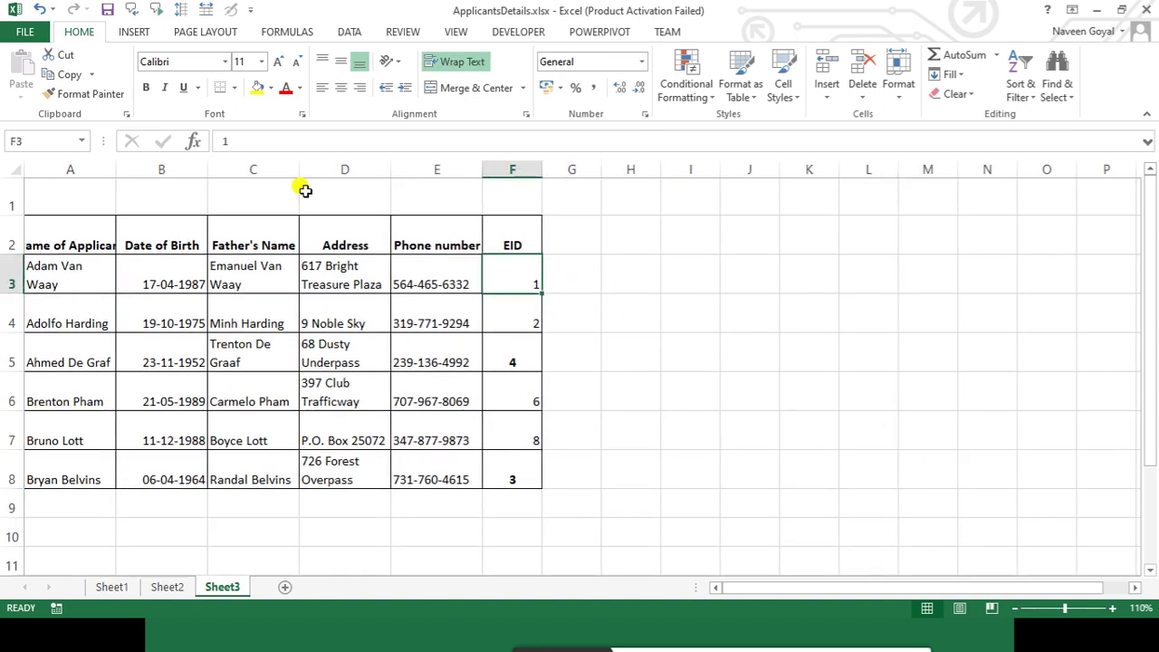
click(99, 90)
drag(517, 276, 514, 455)
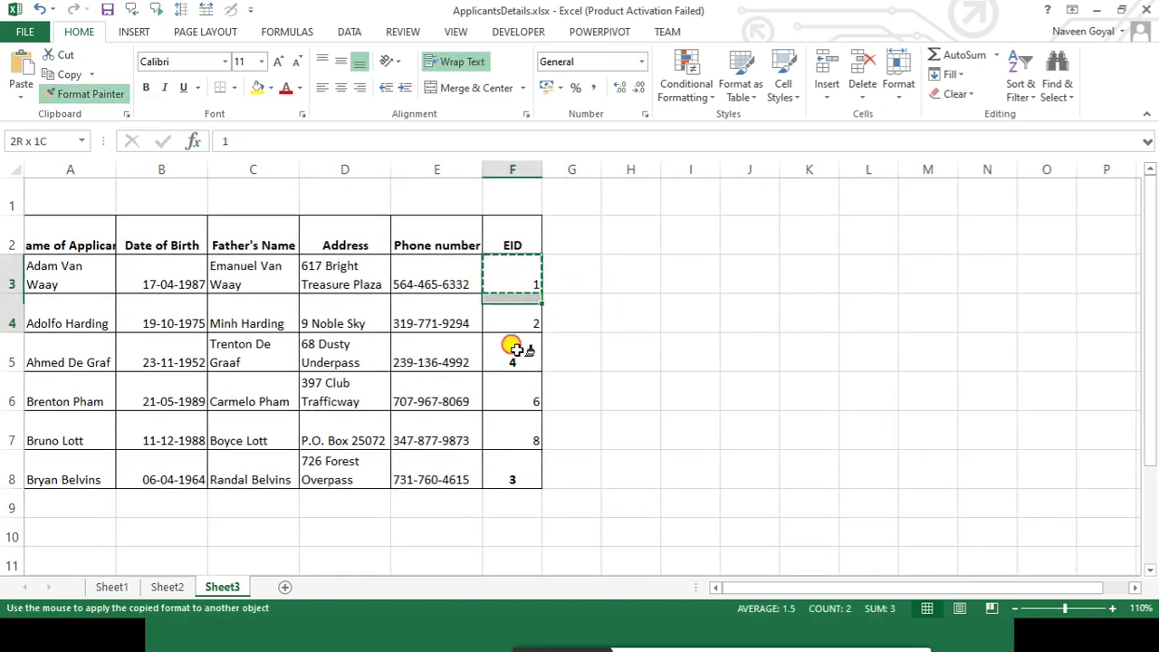
click(631, 390)
click(530, 313)
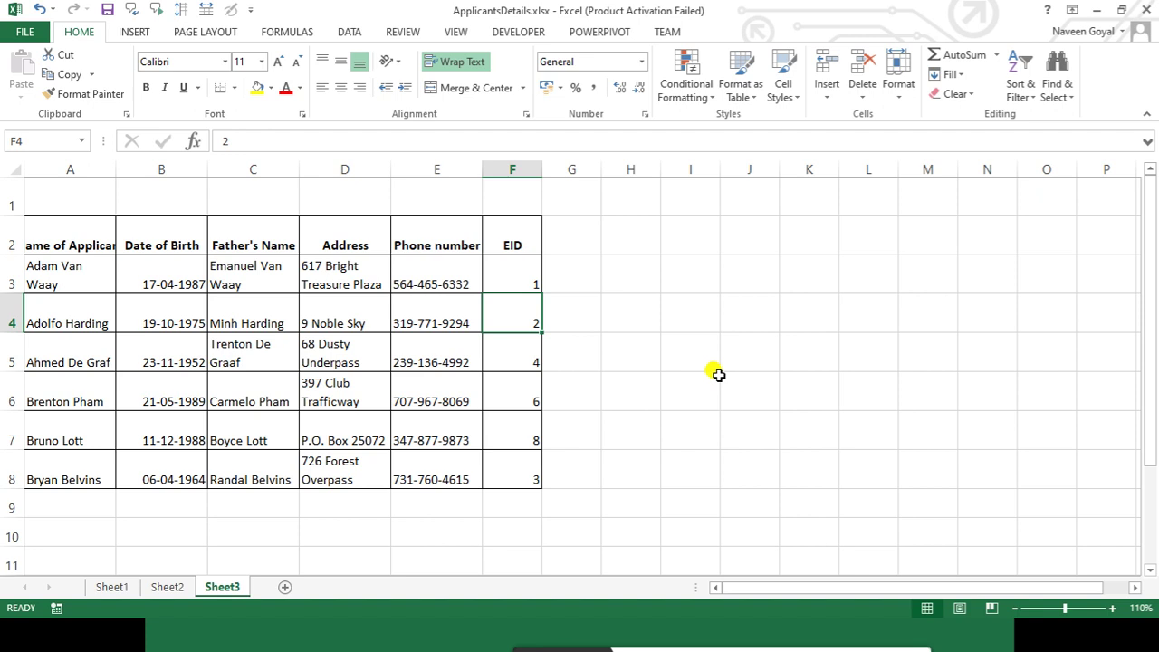
Add a separate EID lookup header in I2 with the value 4 in I3
click(699, 234)
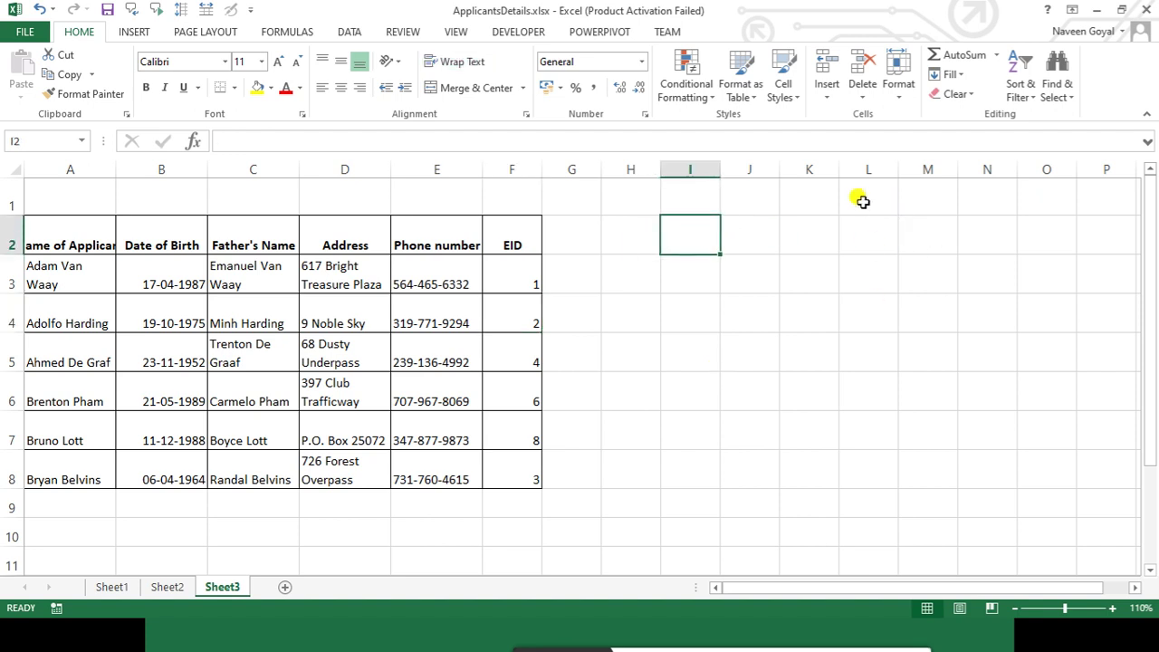
text(EID)
key(Return)
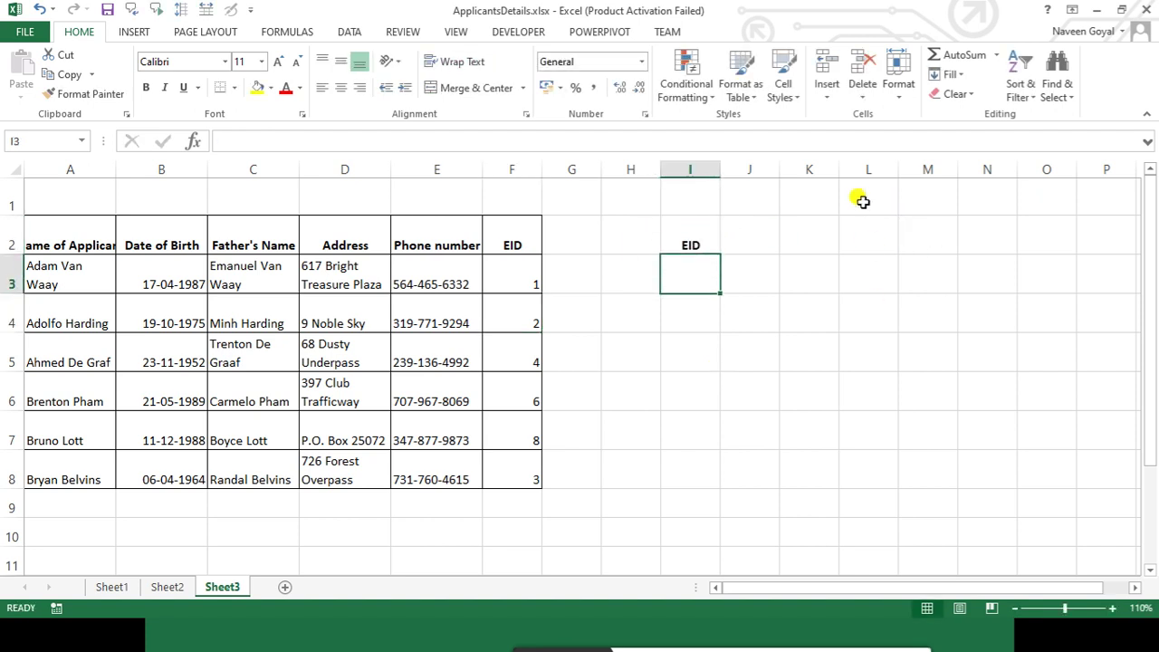
text(4)
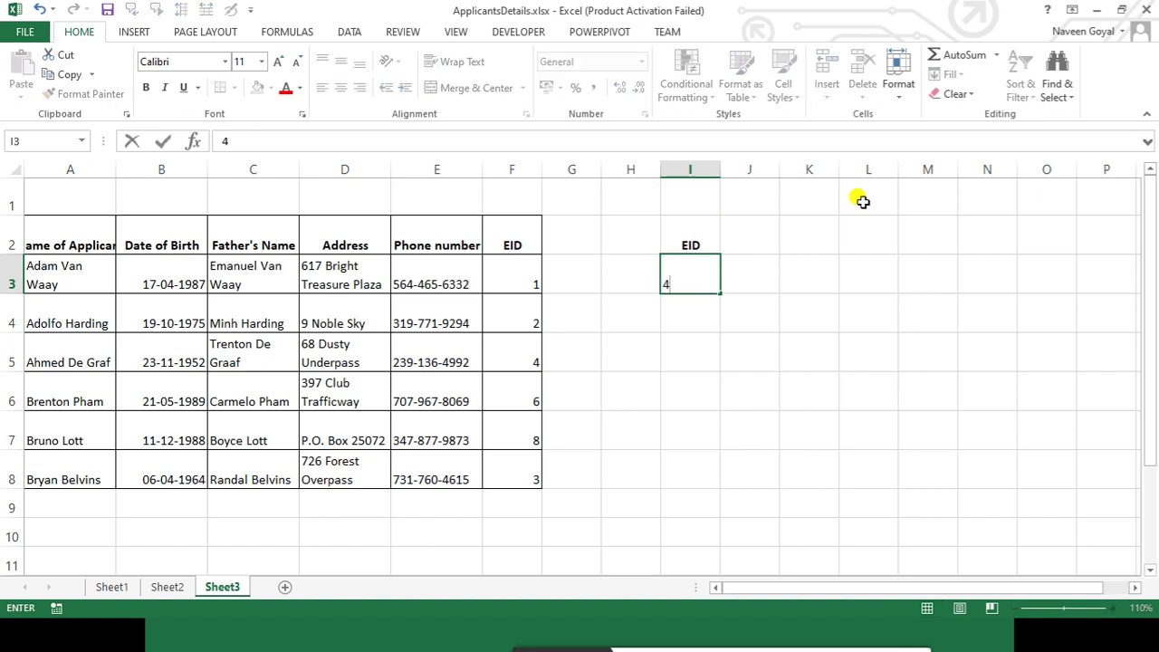
key(Return)
Change the lookup value in I3 to 1 and compare it with the first applicant row
drag(113, 355, 521, 363)
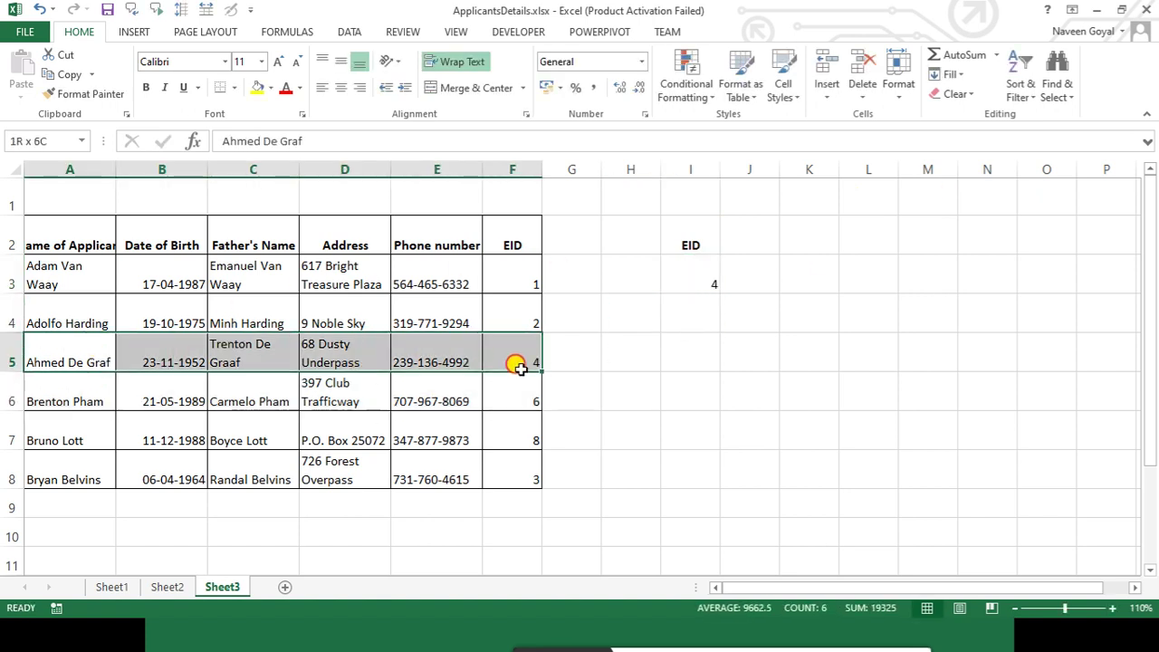
click(809, 429)
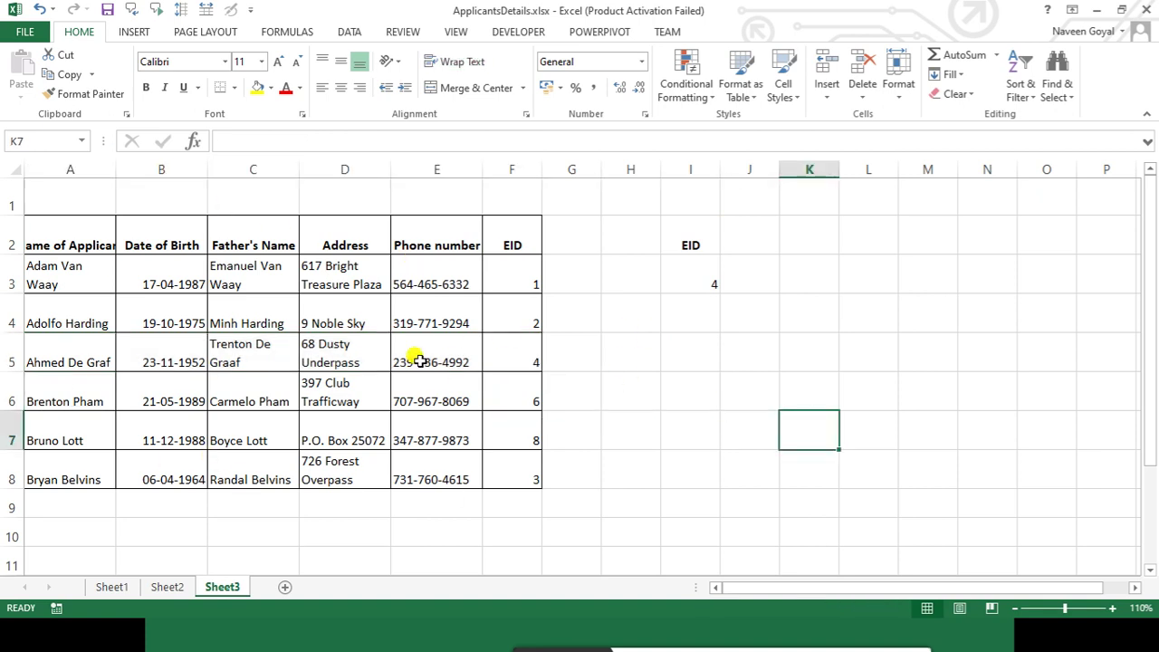
click(701, 254)
click(694, 285)
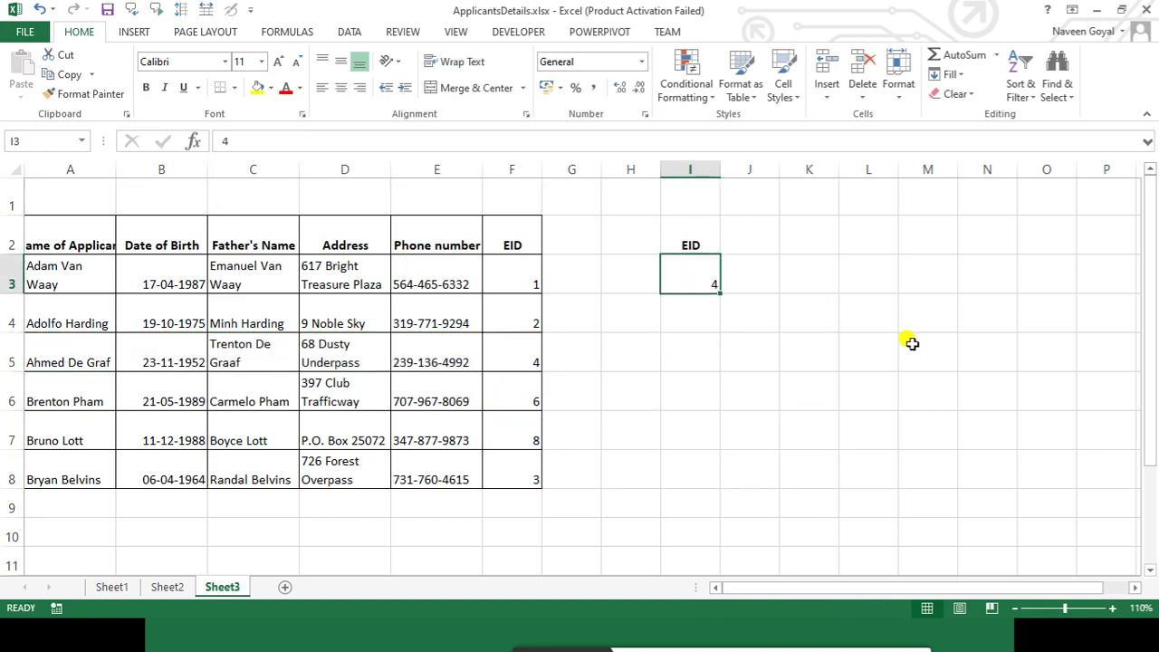
text(1)
click(912, 343)
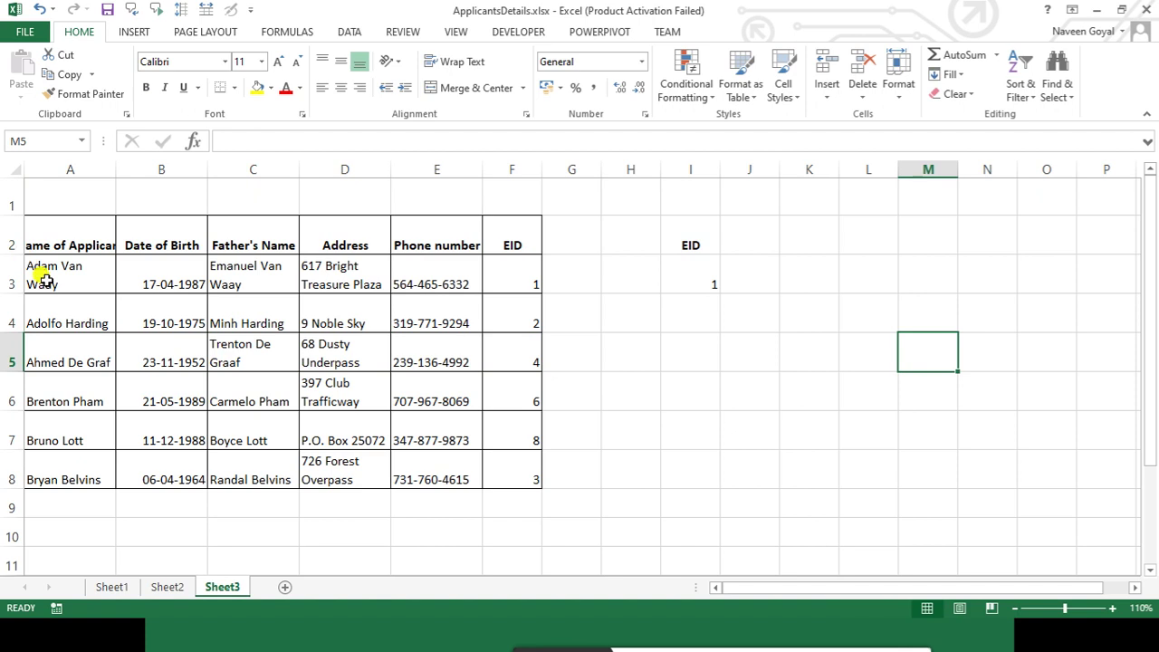
drag(46, 281, 529, 282)
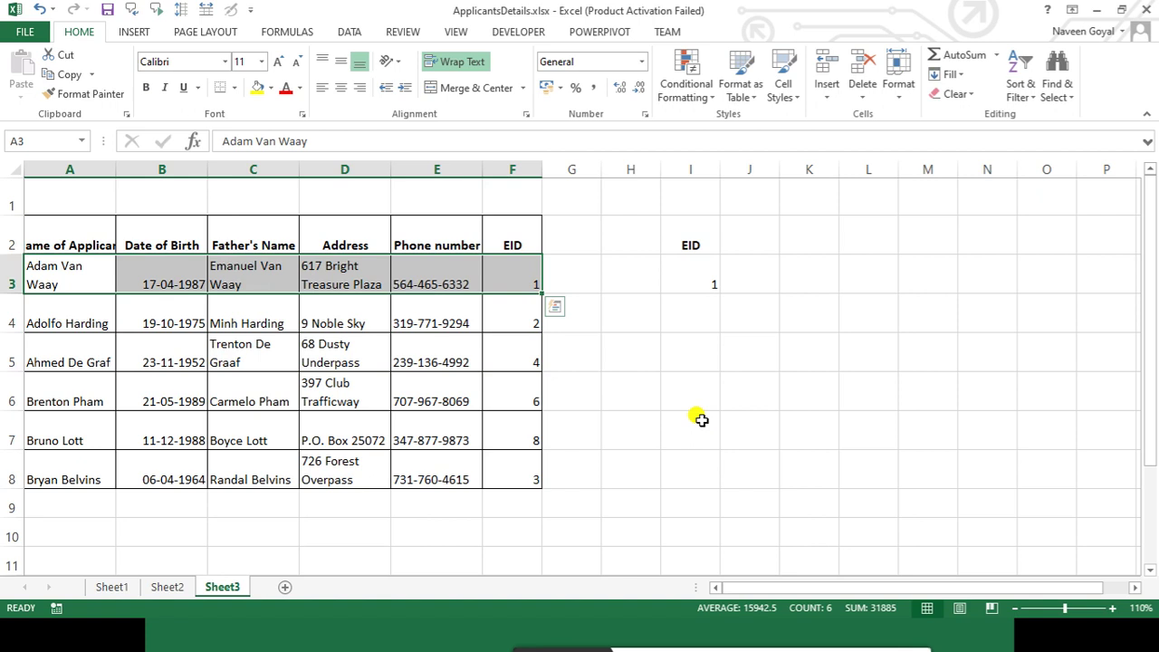
click(701, 420)
key(alt+Tab)
key(alt+Tab)
key(alt+Tab)
key(alt+Tab)
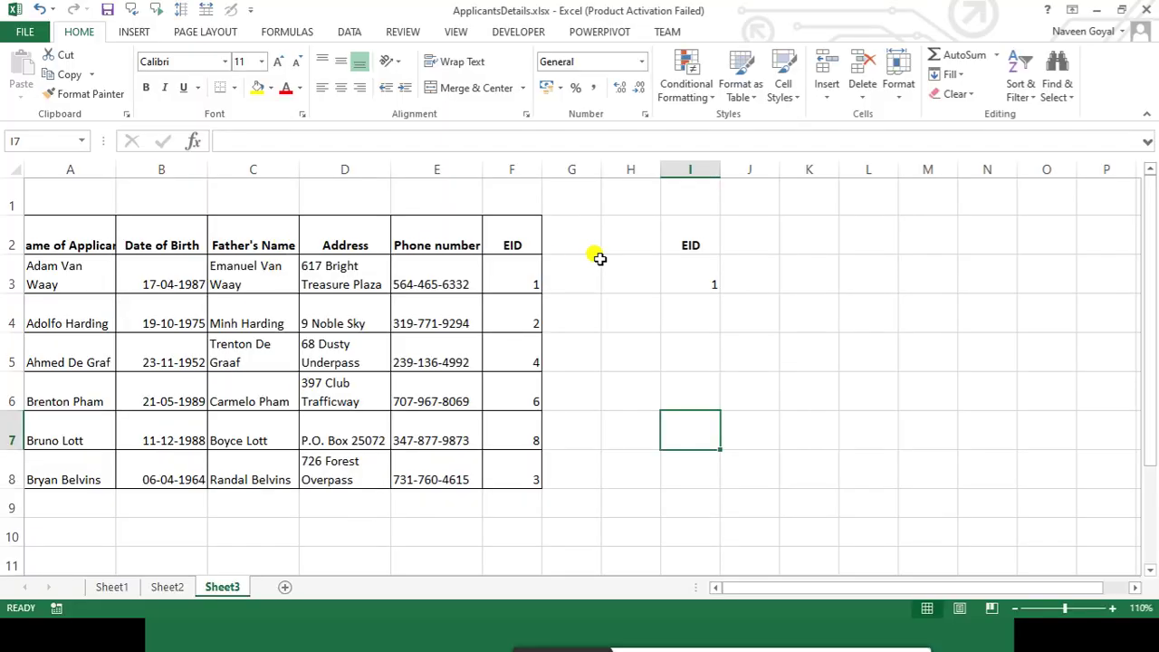
Set the lookup value in I3 to 8 and check applicant row 7
click(711, 276)
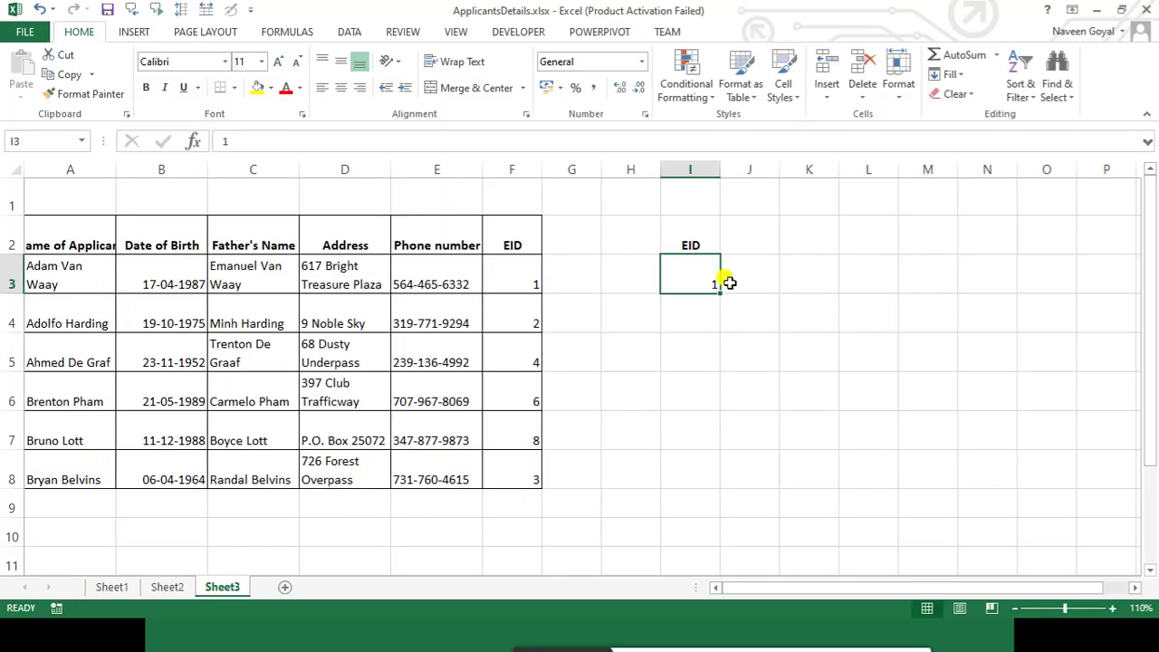
text(8)
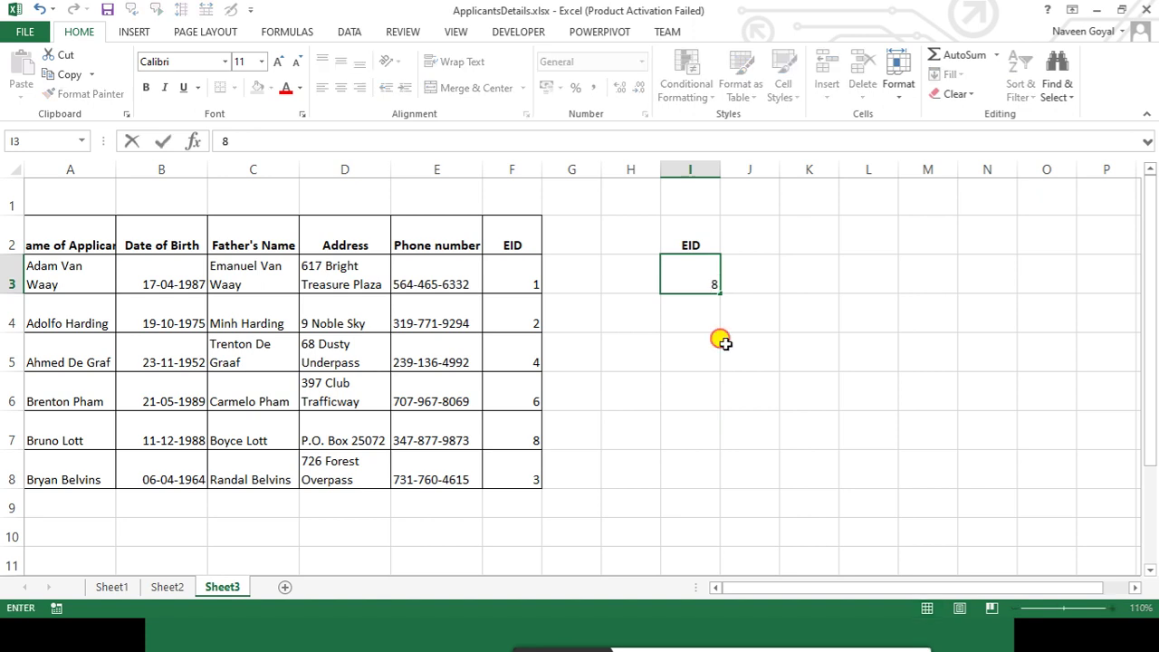
click(727, 338)
drag(49, 433, 492, 422)
click(690, 431)
Change the EID in F4 from 2 to 8 and compare rows 4 and 7 of the table
click(506, 303)
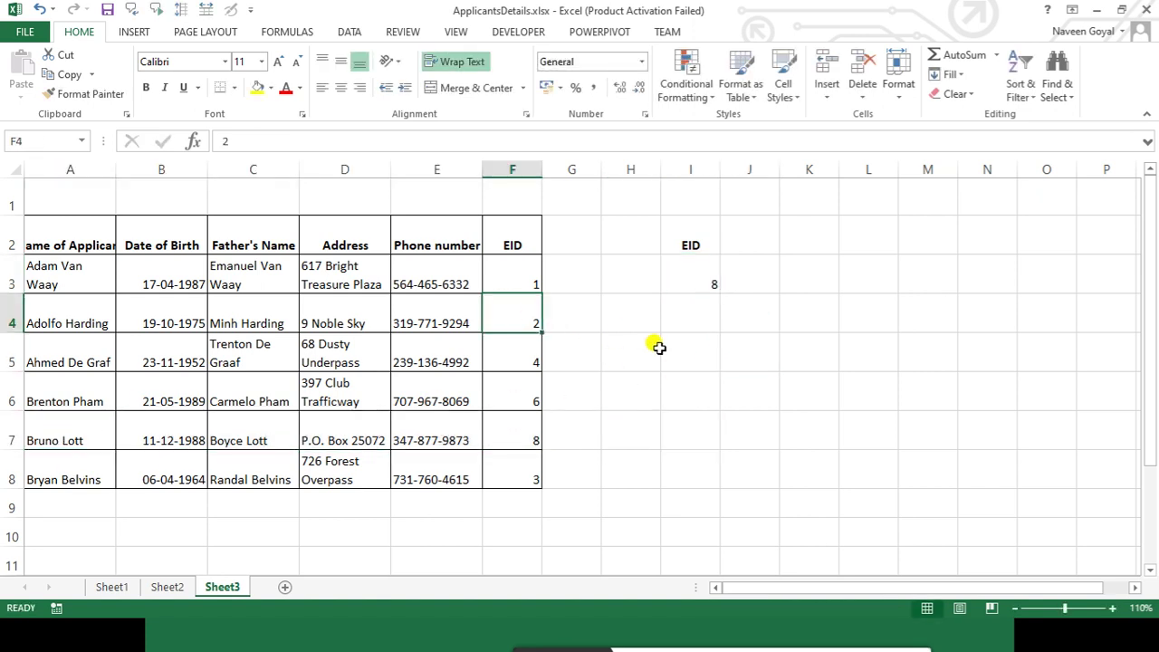
text(8)
click(703, 404)
drag(72, 317, 509, 319)
drag(38, 429, 494, 419)
click(702, 460)
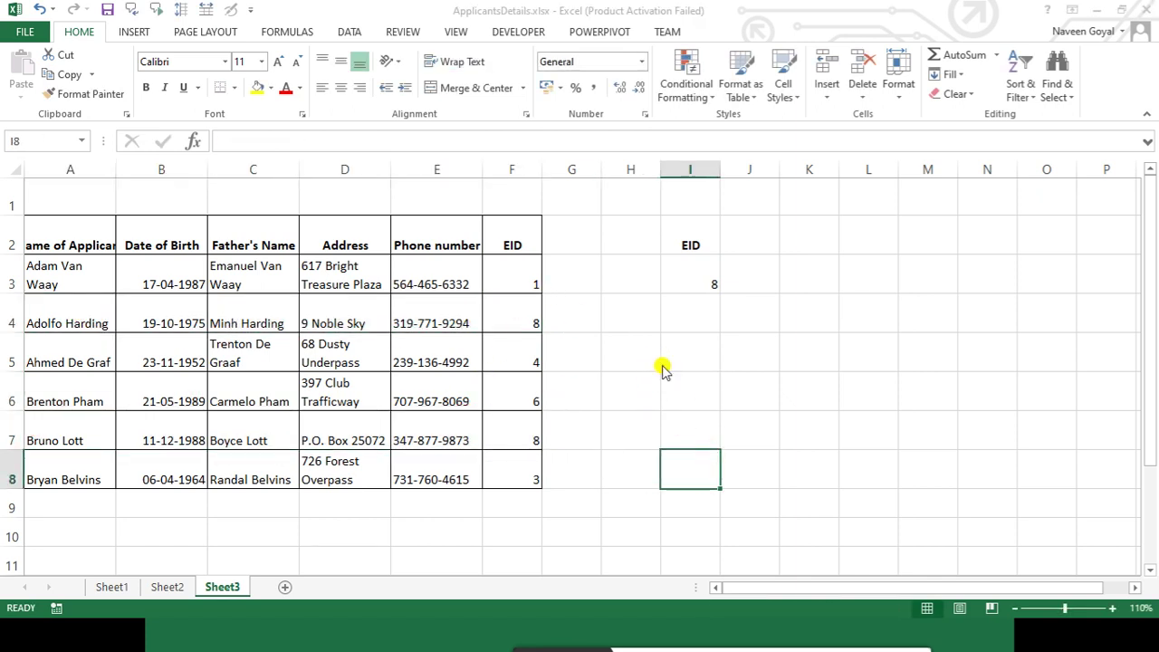
key(alt+Tab)
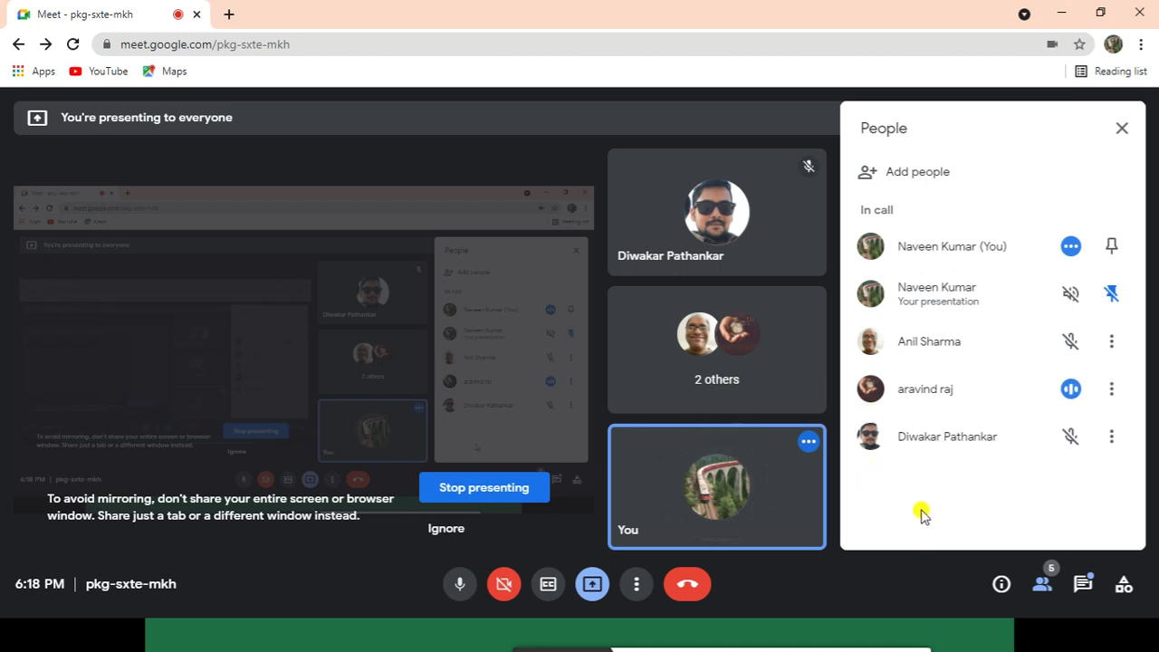
key(alt+Tab)
click(605, 340)
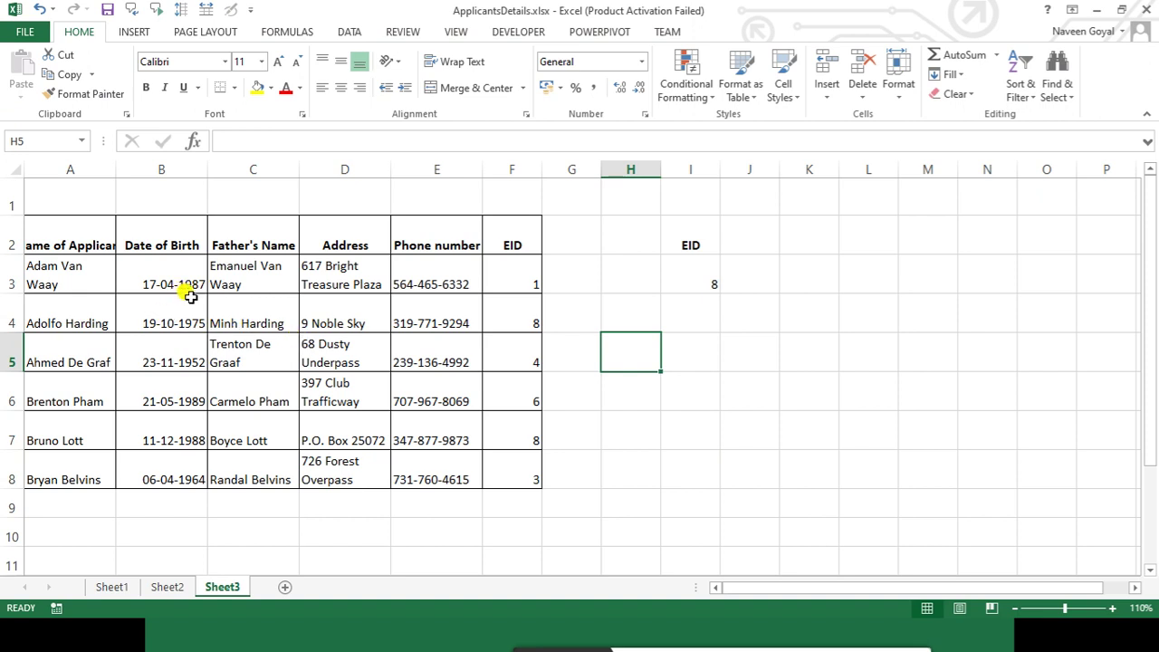
drag(101, 286, 524, 475)
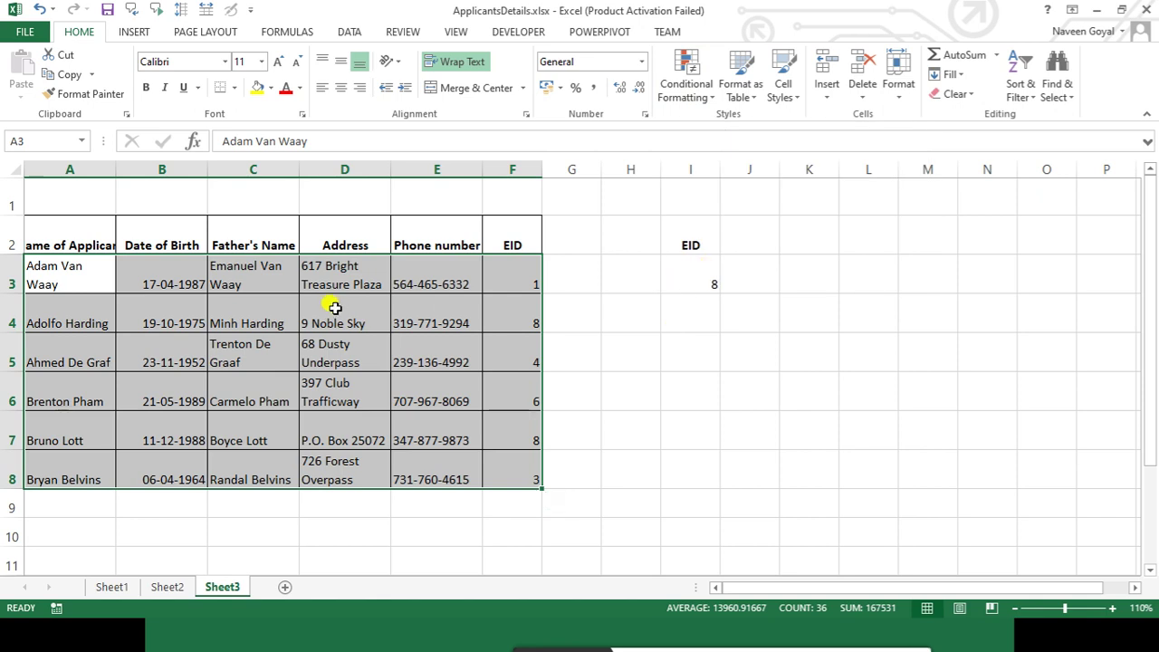
click(695, 271)
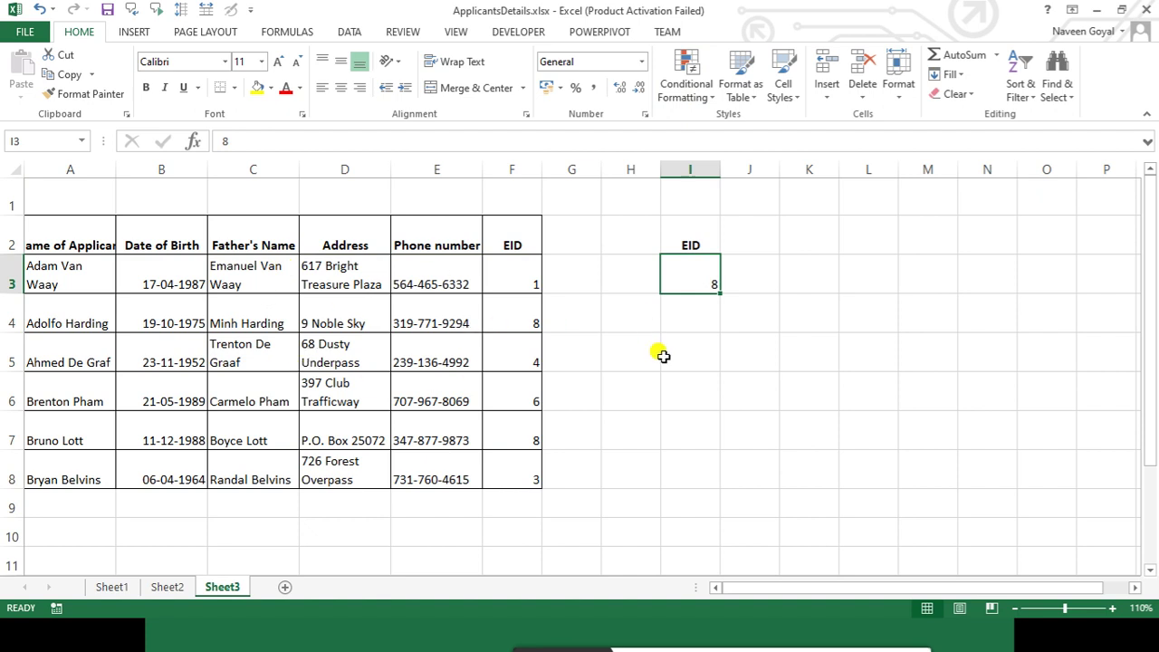
drag(90, 281, 535, 475)
Create a new 'Format only cells that contain' rule for cell values equal to 8
click(685, 63)
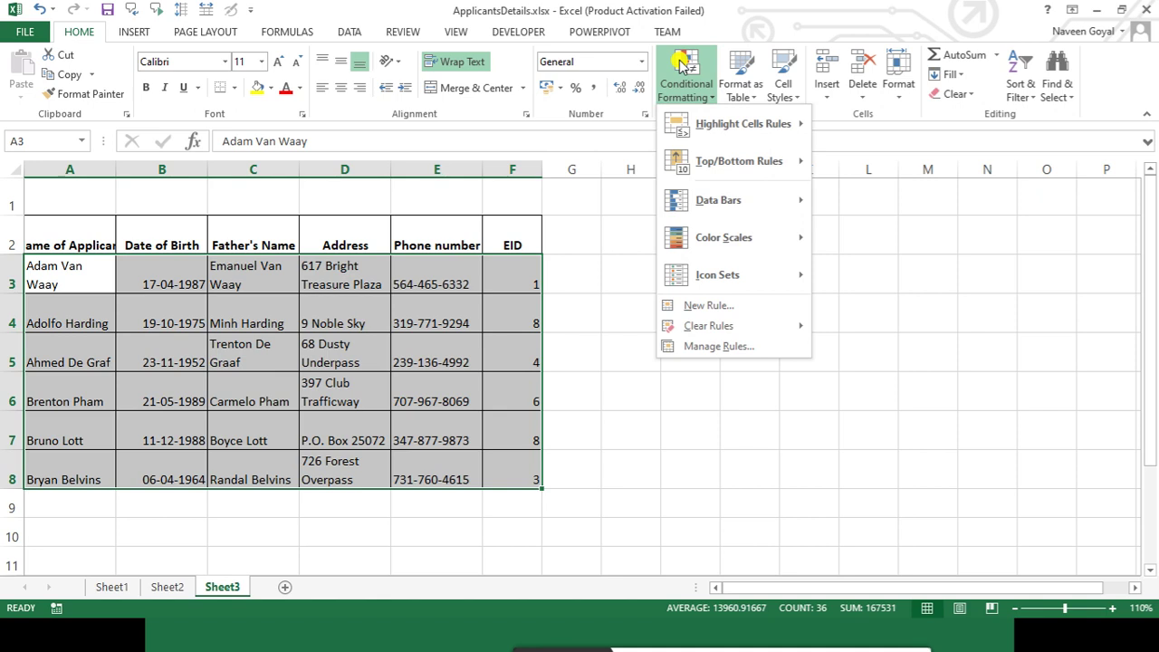
click(710, 305)
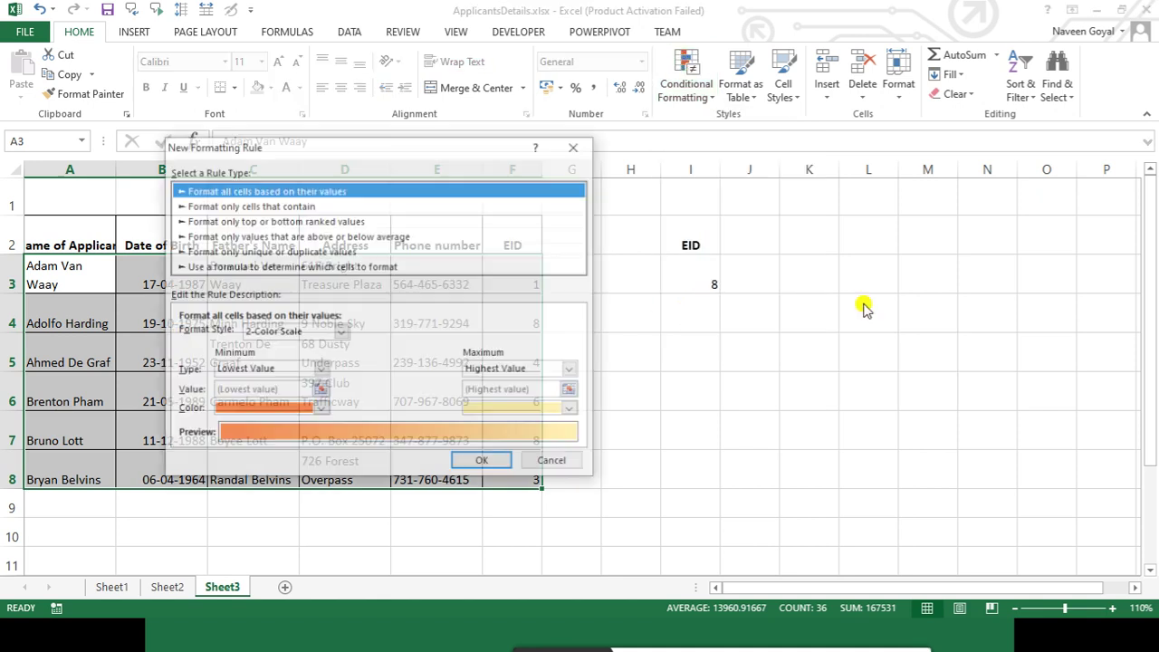
drag(447, 156, 892, 330)
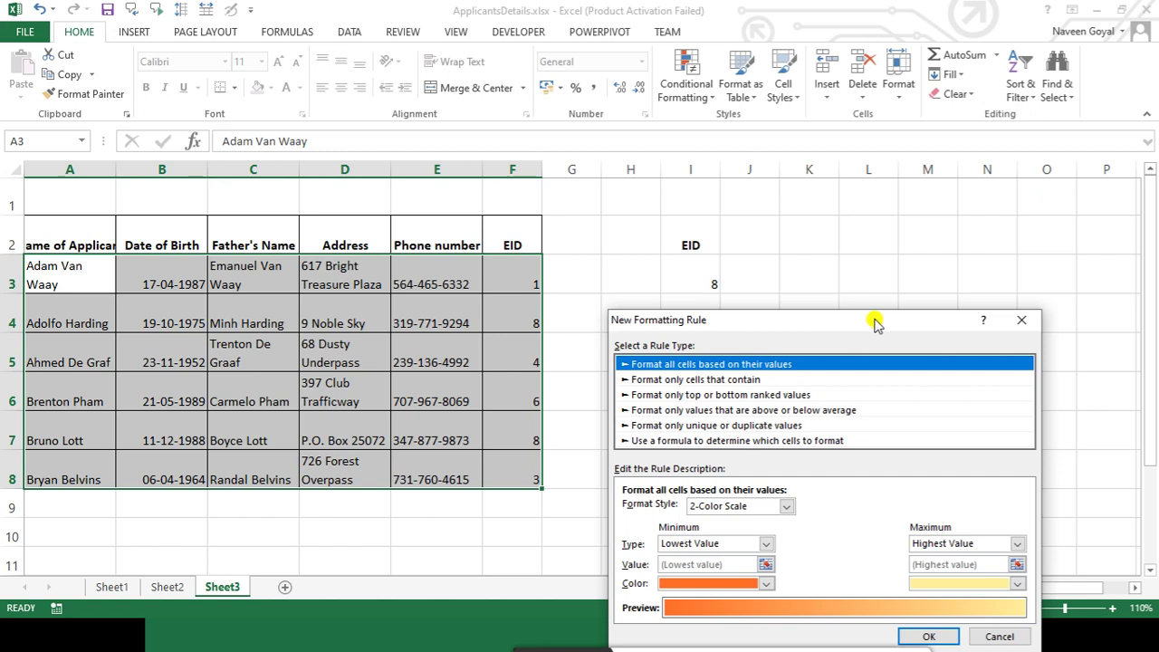
drag(875, 323, 874, 318)
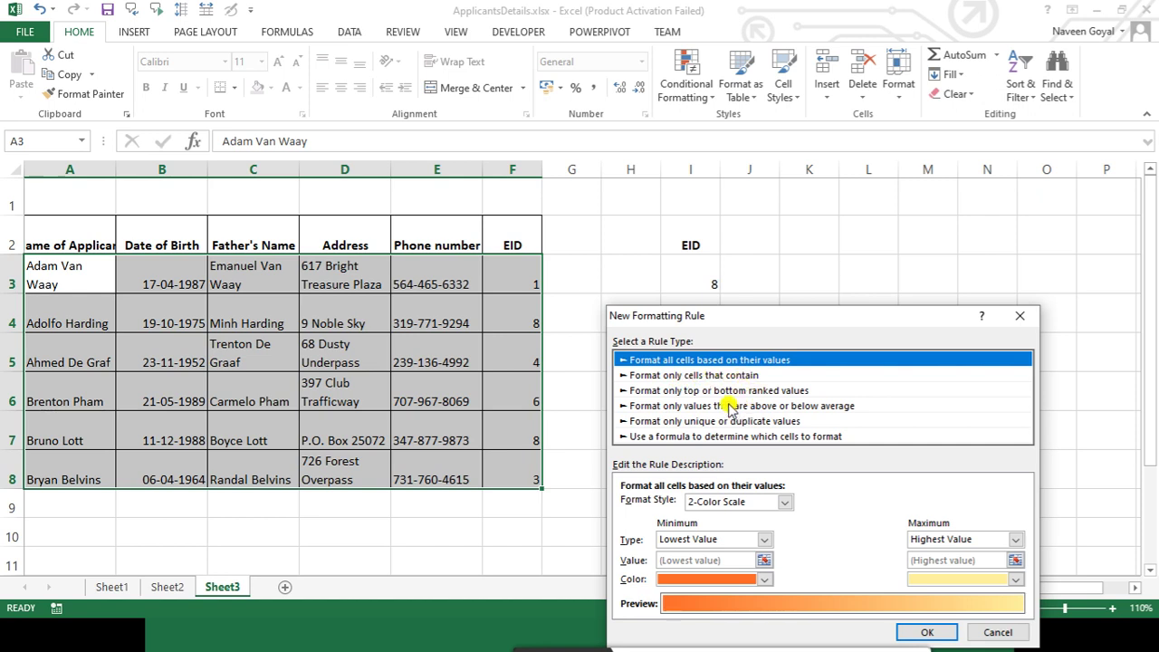
click(694, 375)
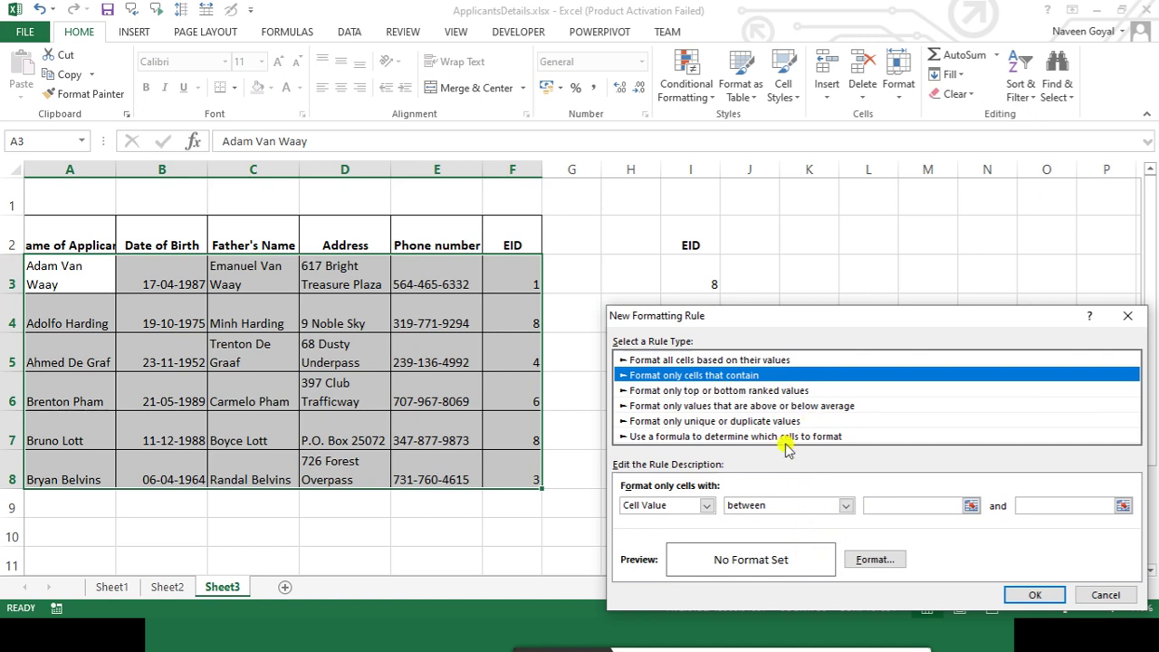
click(745, 505)
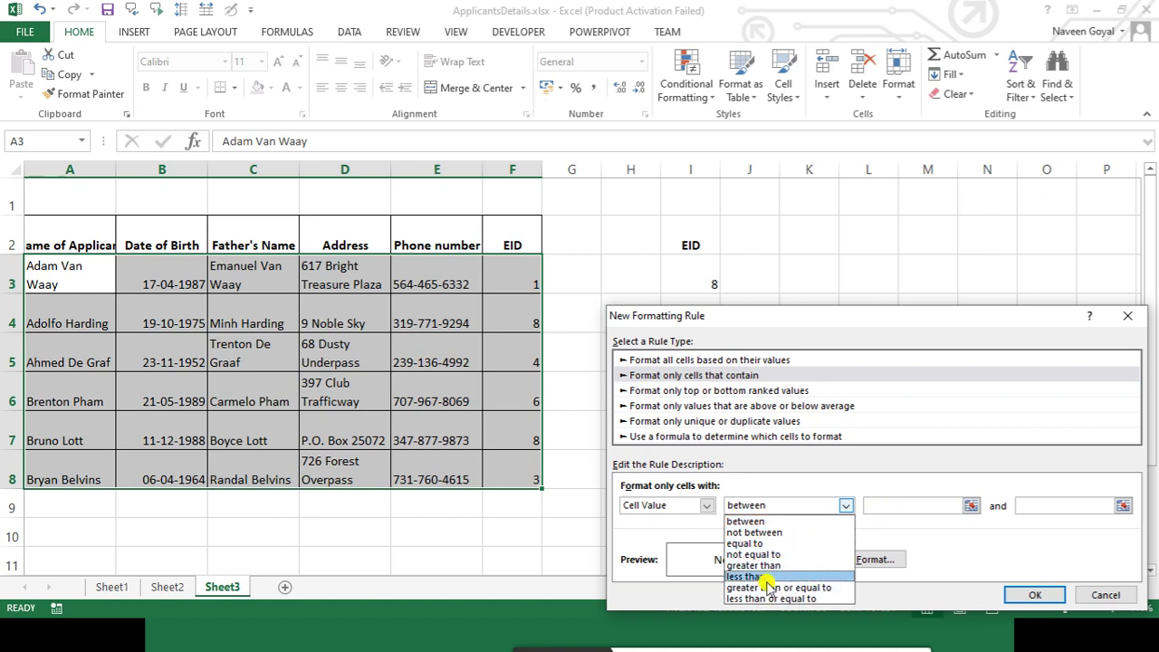
click(902, 510)
click(906, 508)
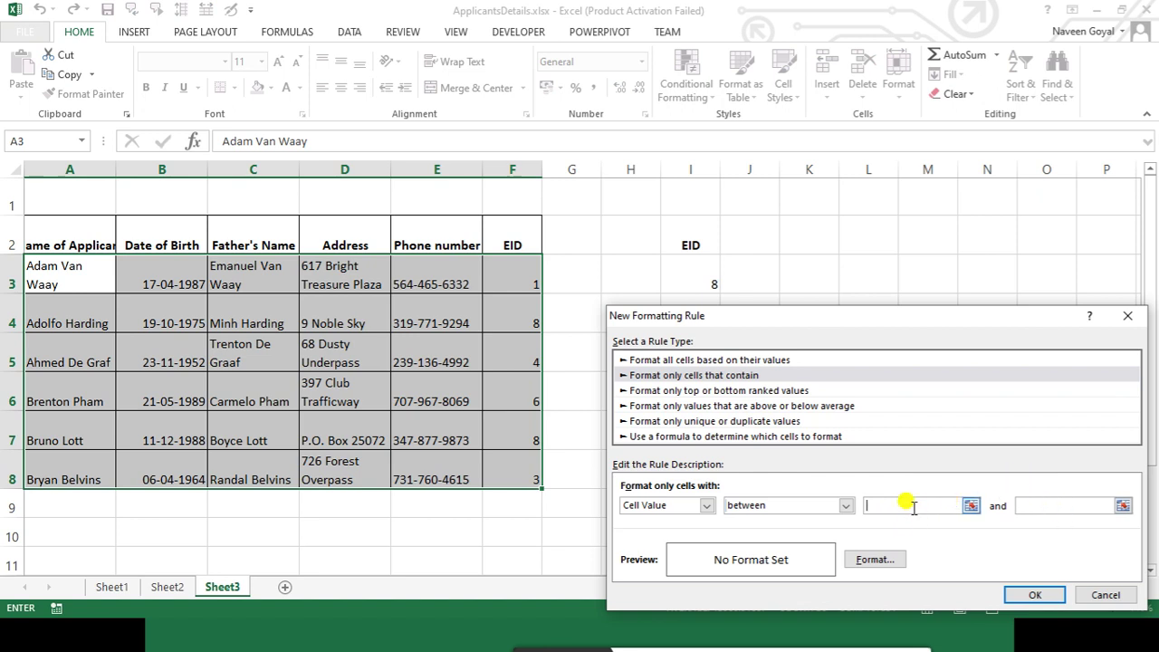
click(846, 505)
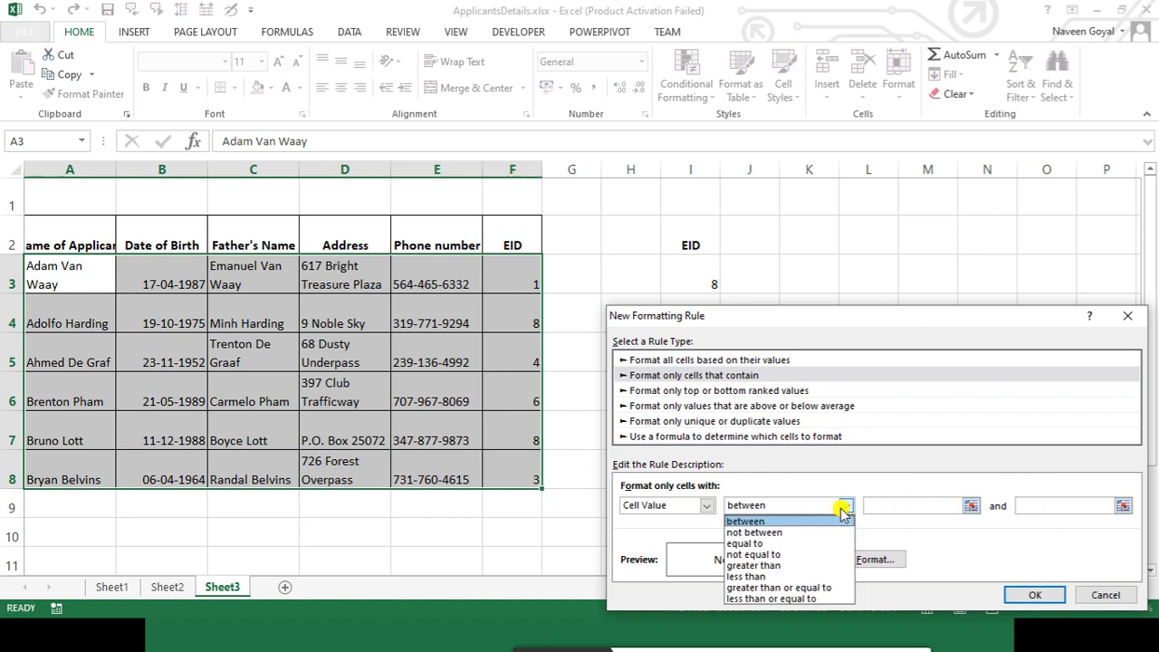
click(774, 546)
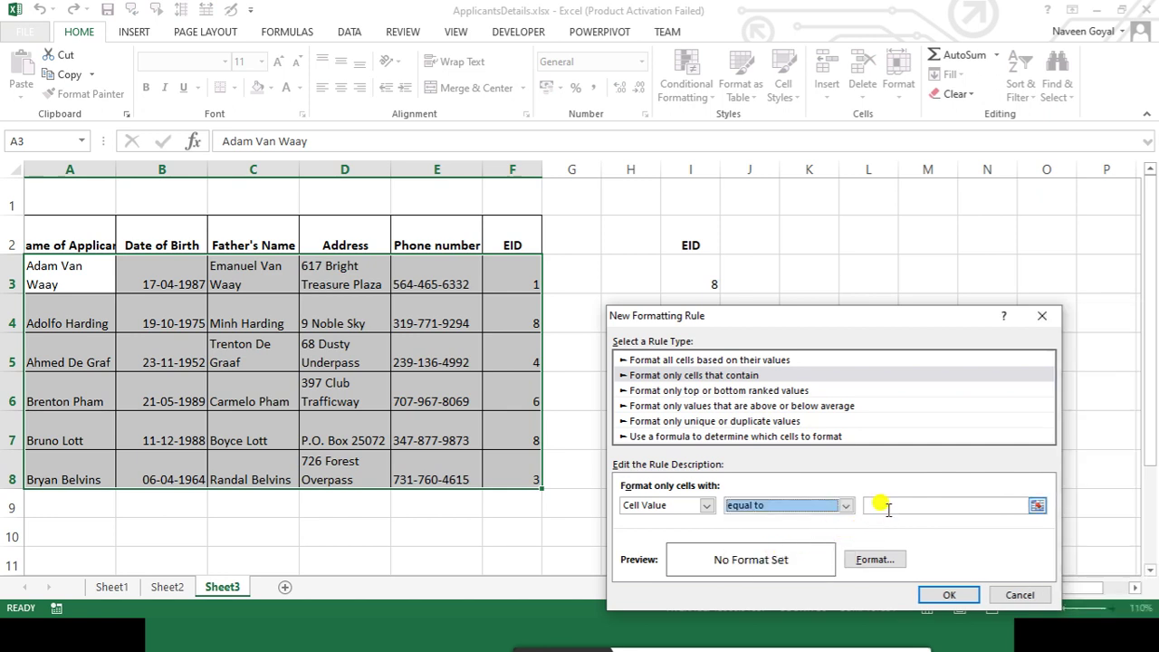
click(887, 507)
text(8)
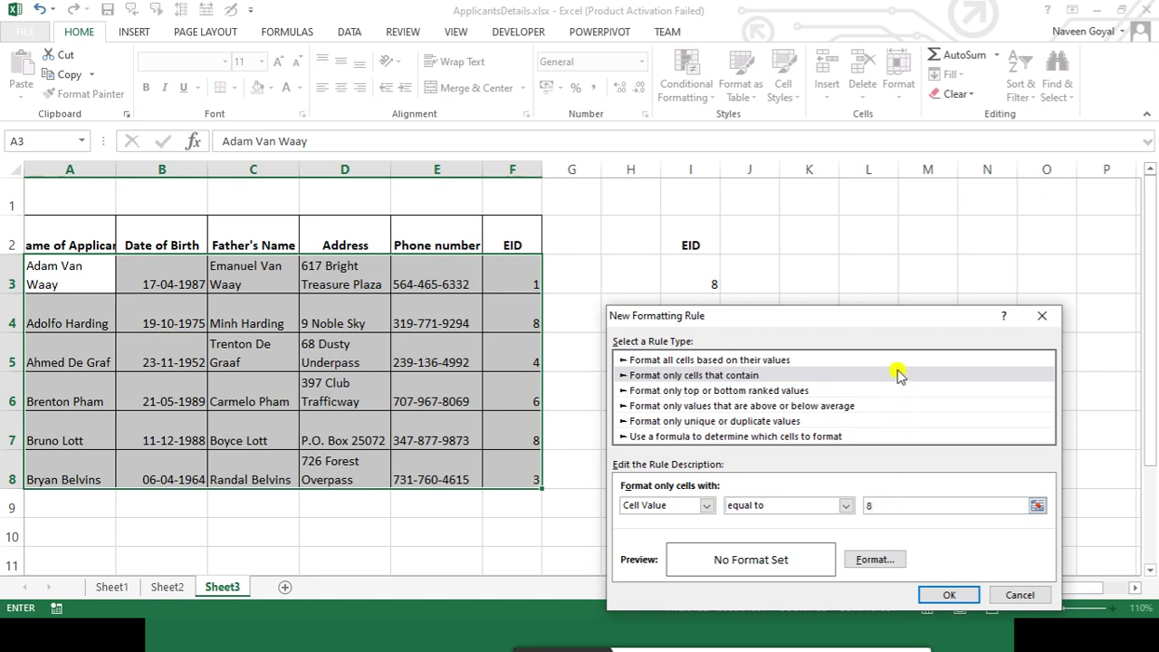
mouse_move(894, 330)
mouse_down()
mouse_move(913, 348)
mouse_move(903, 340)
mouse_up()
Give the rule a yellow fill, apply it, and check the highlighted F4
click(883, 573)
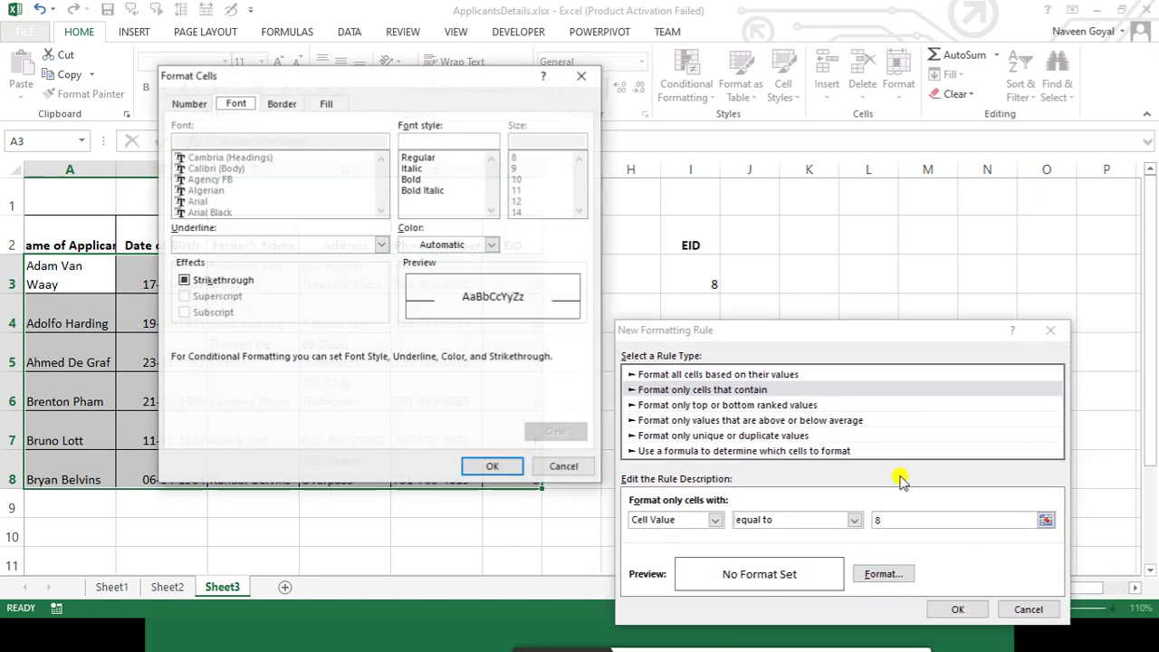
click(329, 103)
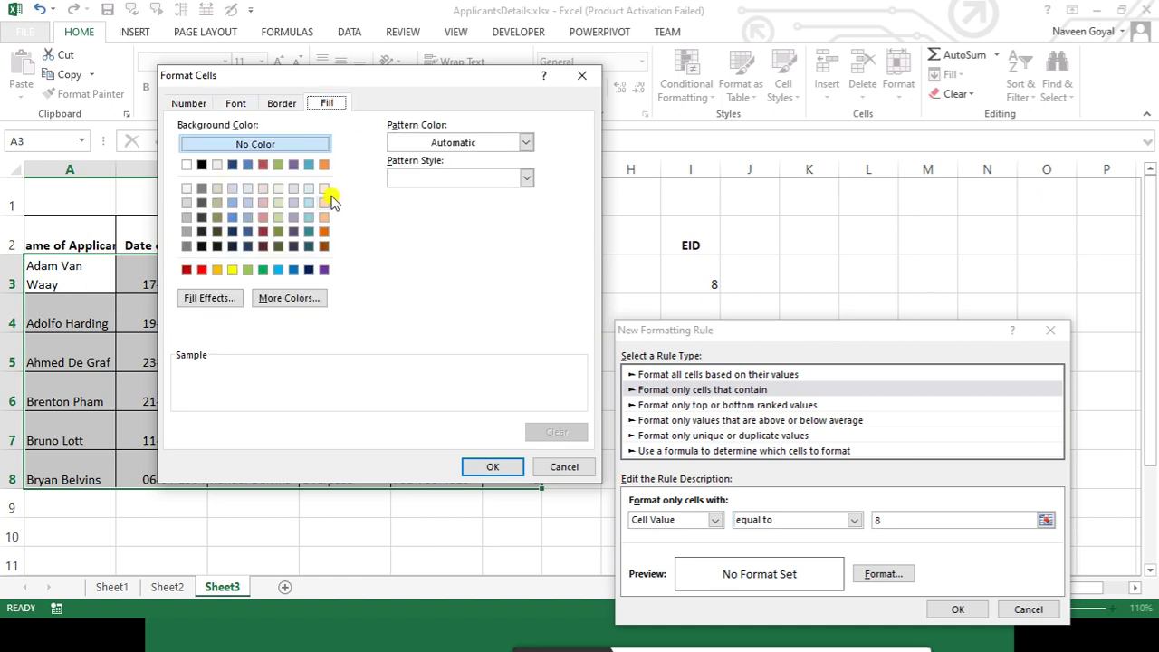
click(231, 269)
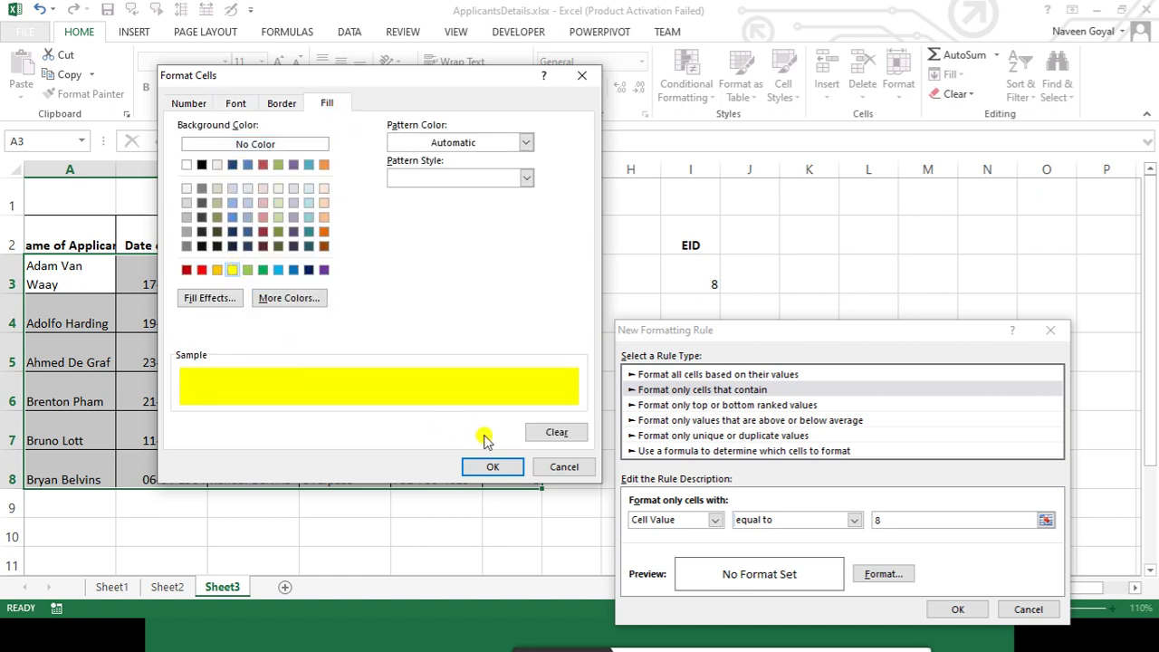
click(493, 467)
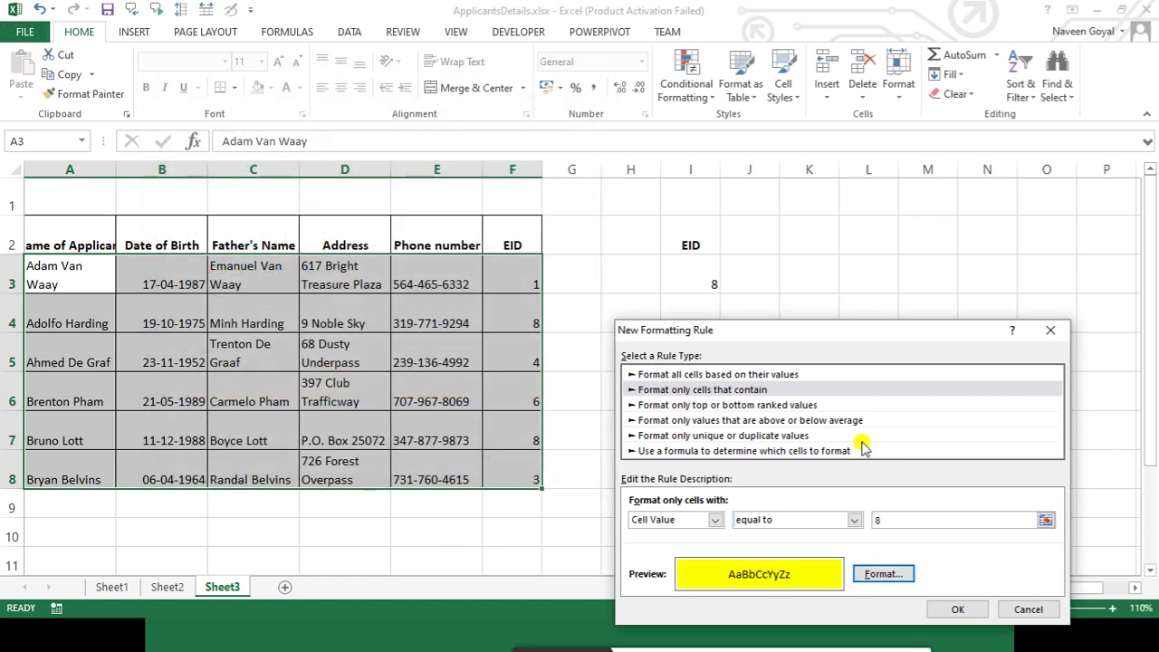
click(957, 610)
click(868, 469)
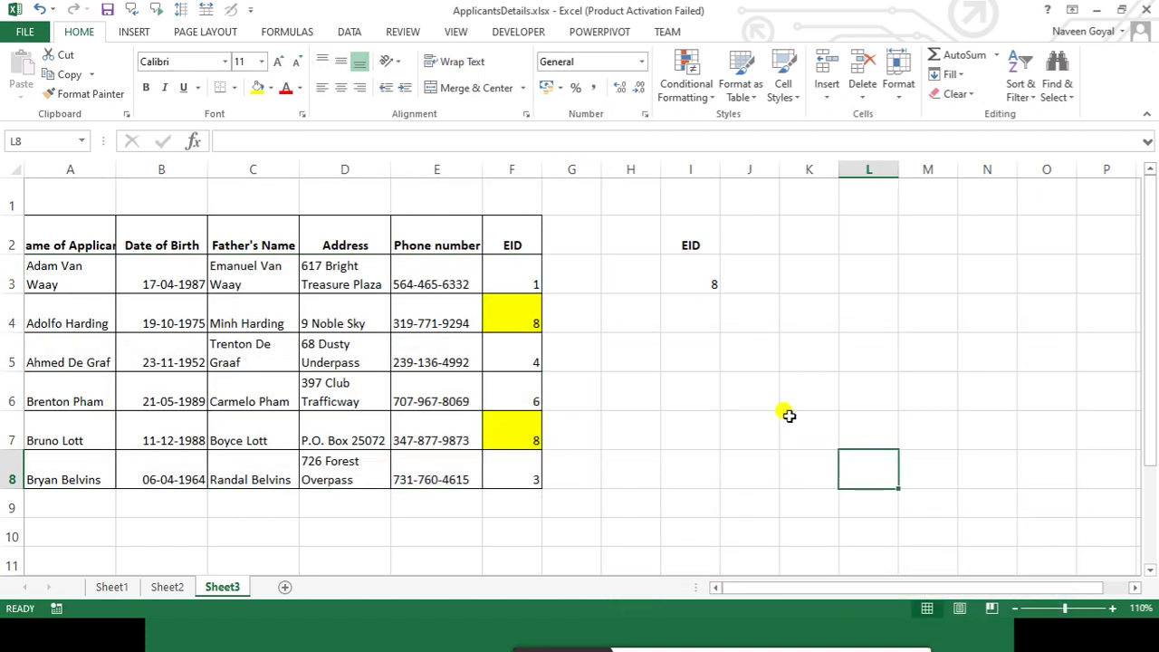
click(516, 319)
Check the highlighted EID in F7 and compare table rows 4 and 7
click(509, 432)
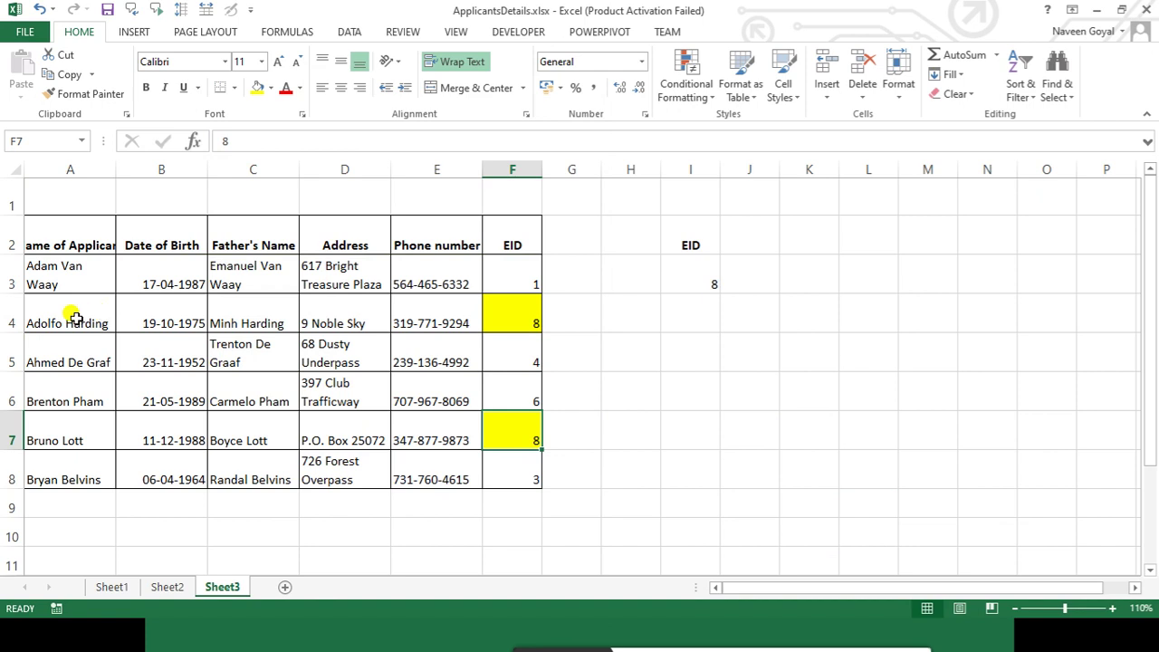
drag(72, 315, 480, 324)
drag(69, 314, 493, 299)
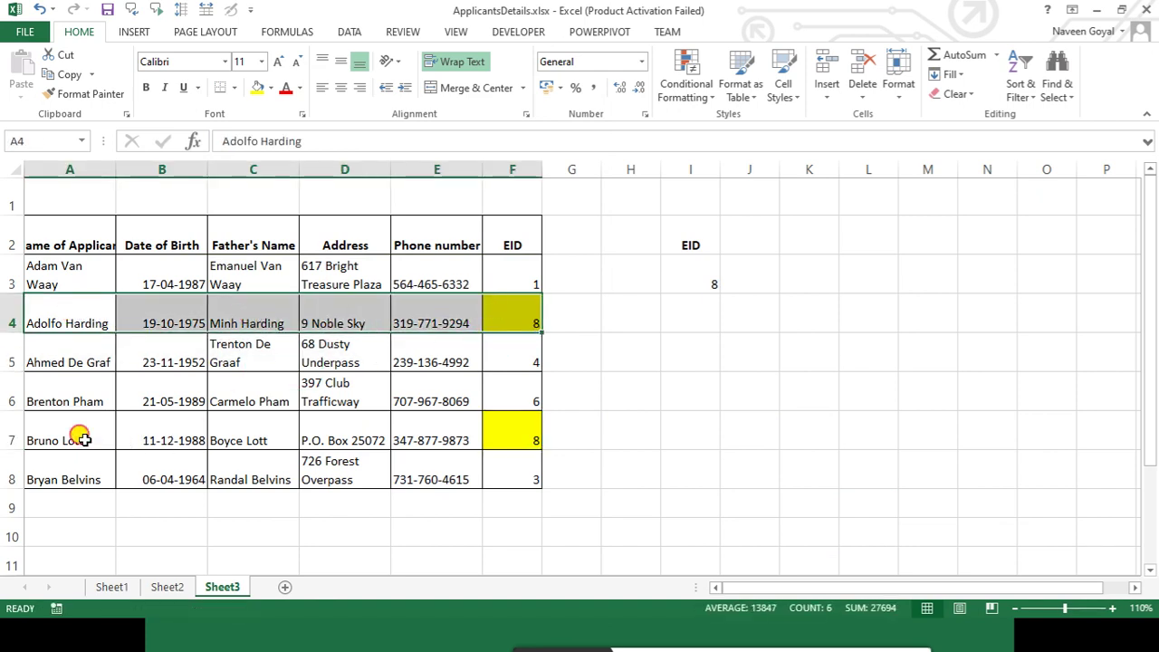
drag(78, 441, 508, 421)
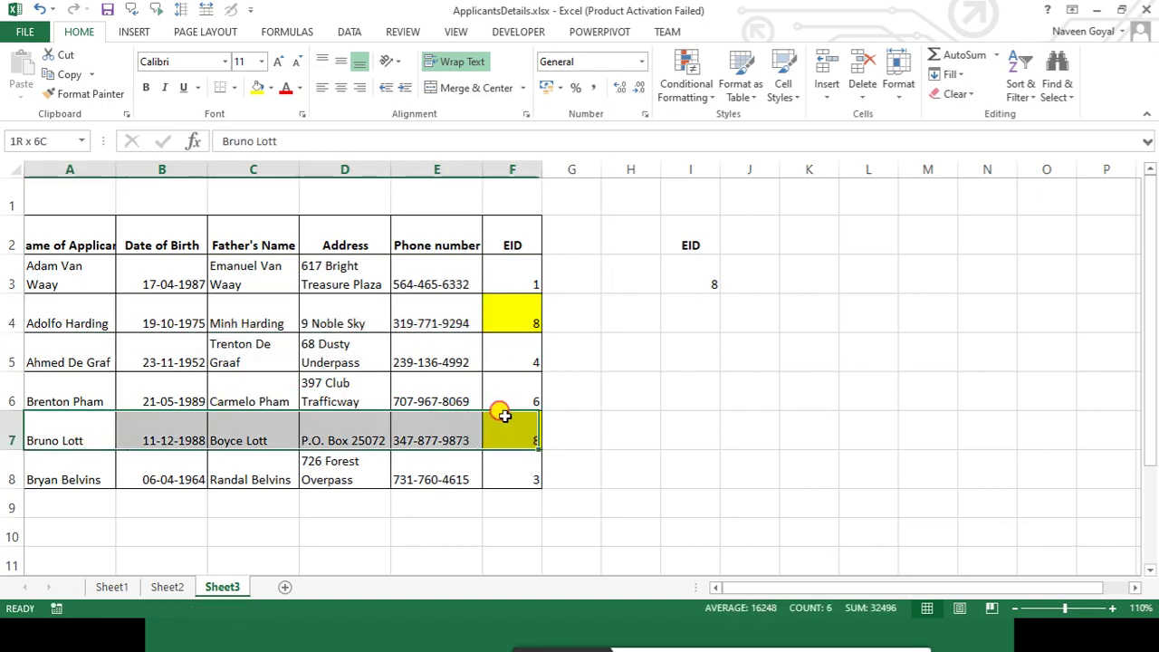
Enter 2 in lookup cell I3 and compare the highlighted EIDs in F4 and F7
click(705, 284)
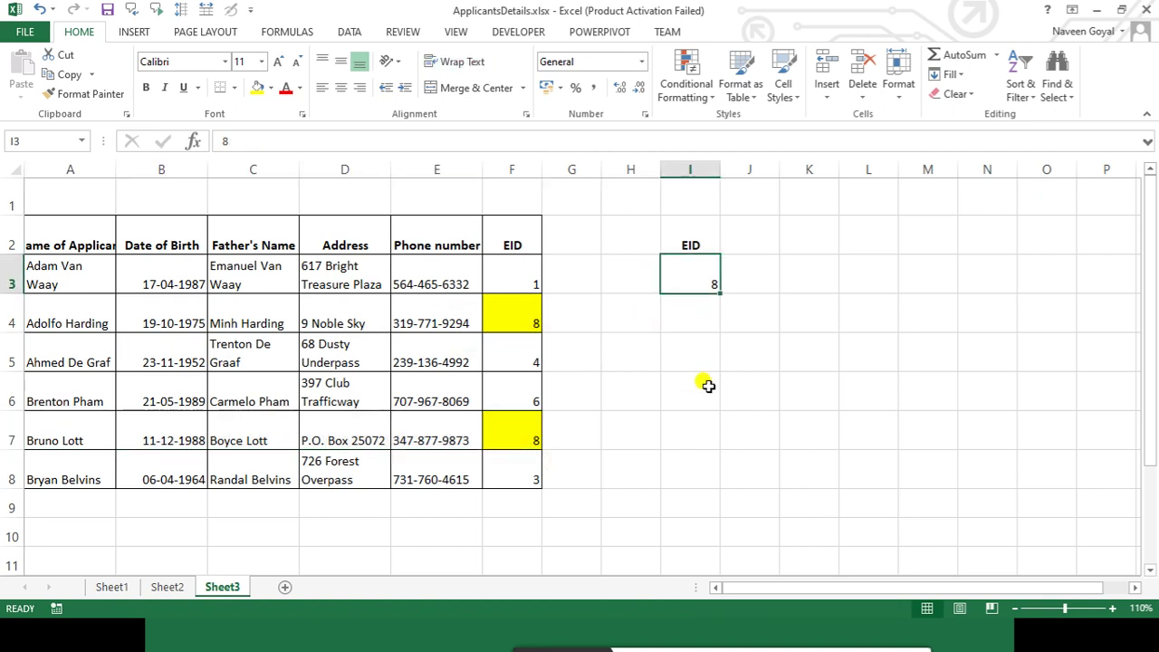
click(797, 389)
click(505, 317)
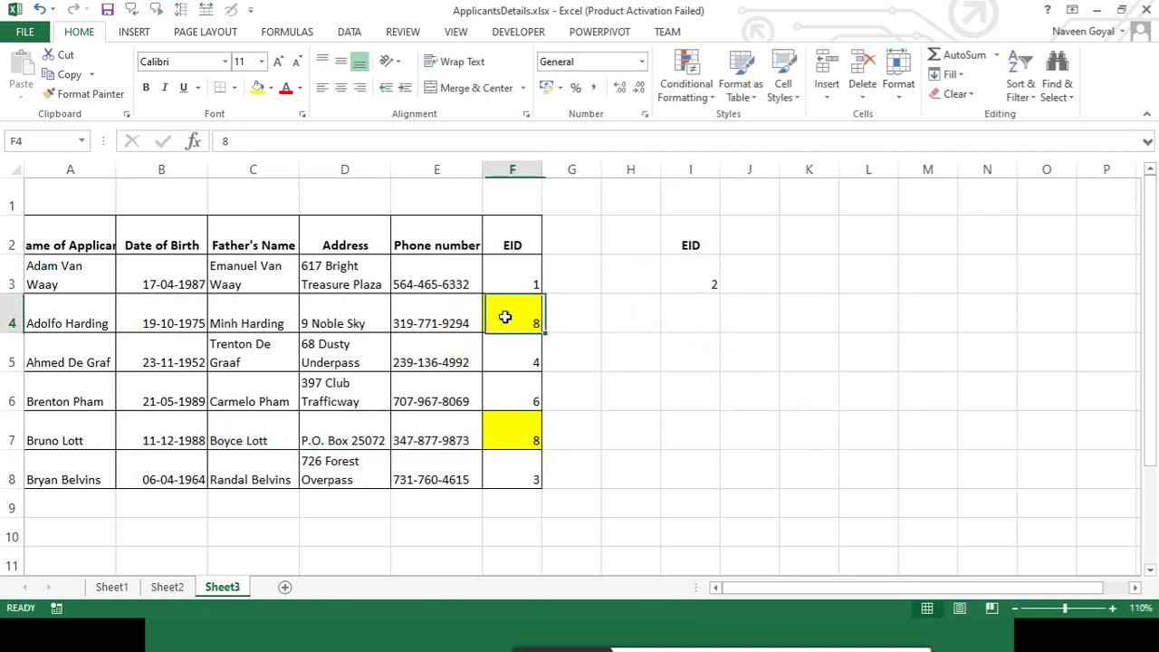
click(492, 434)
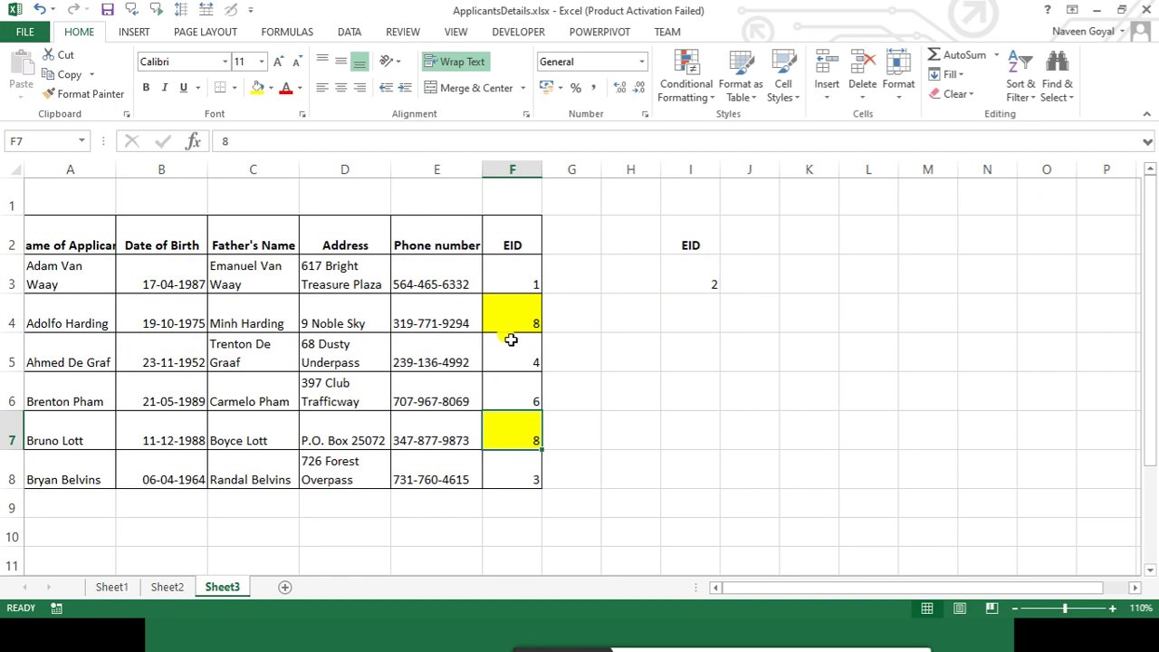
click(697, 281)
click(518, 317)
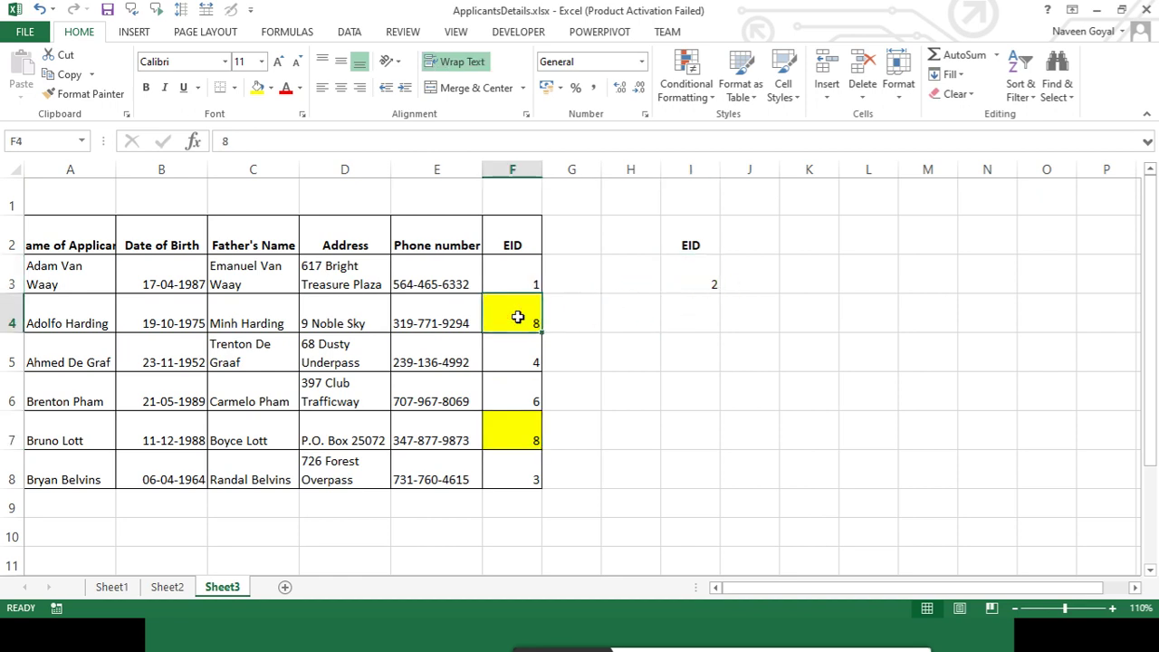
click(521, 429)
click(514, 319)
click(526, 418)
click(605, 380)
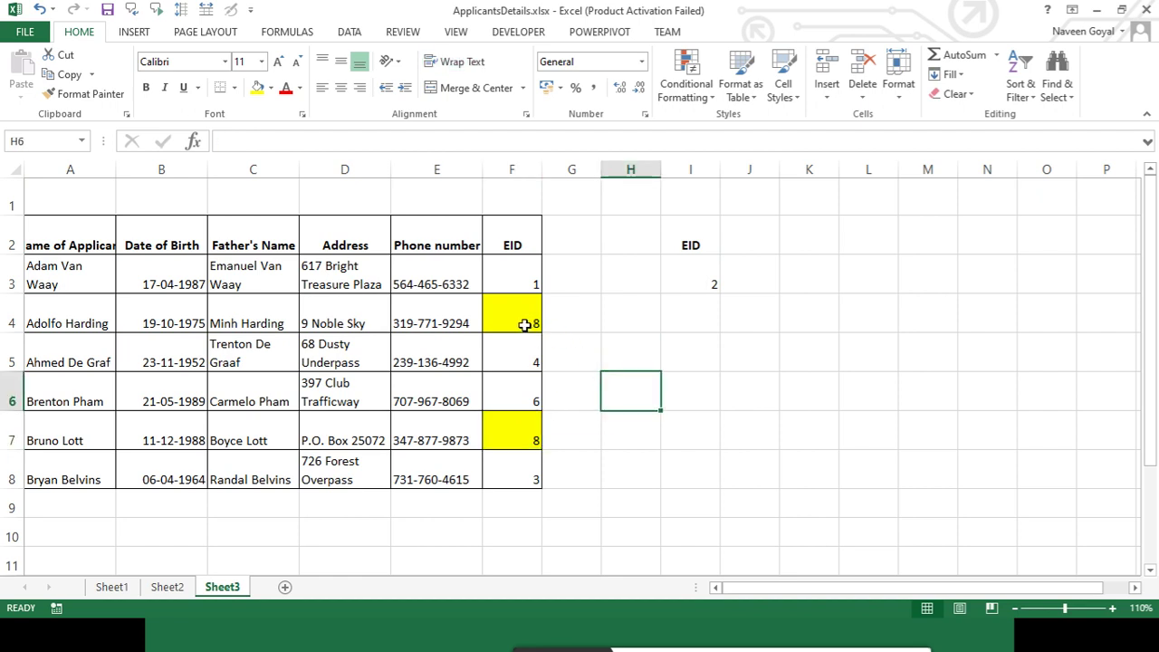
click(525, 325)
click(530, 433)
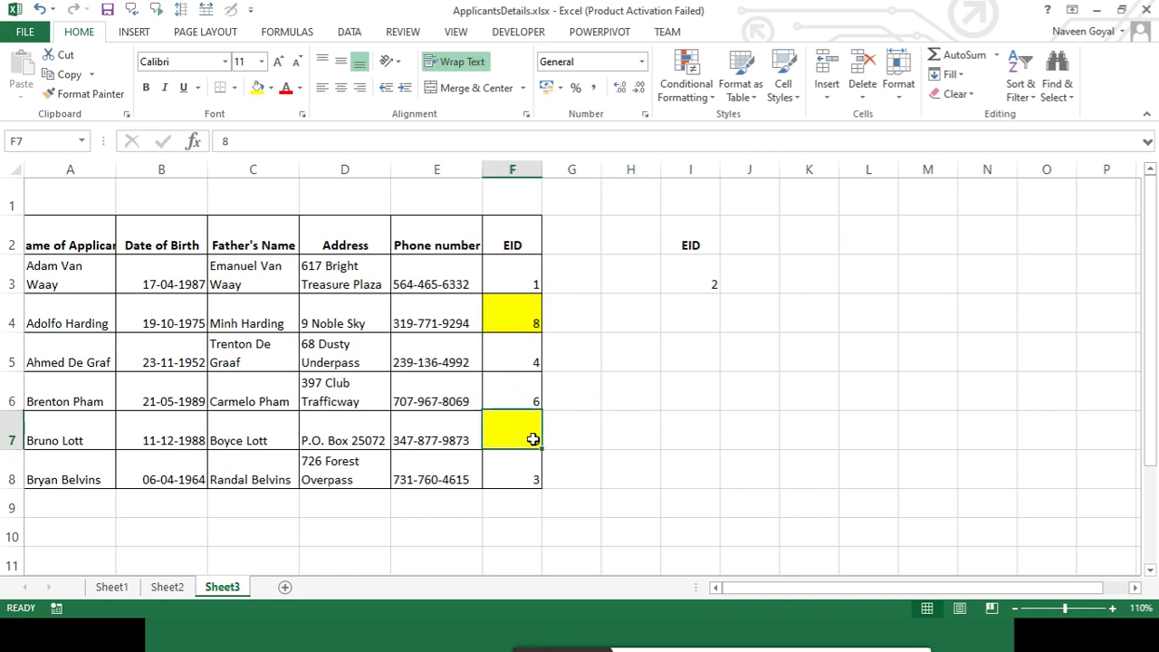
click(531, 310)
click(520, 442)
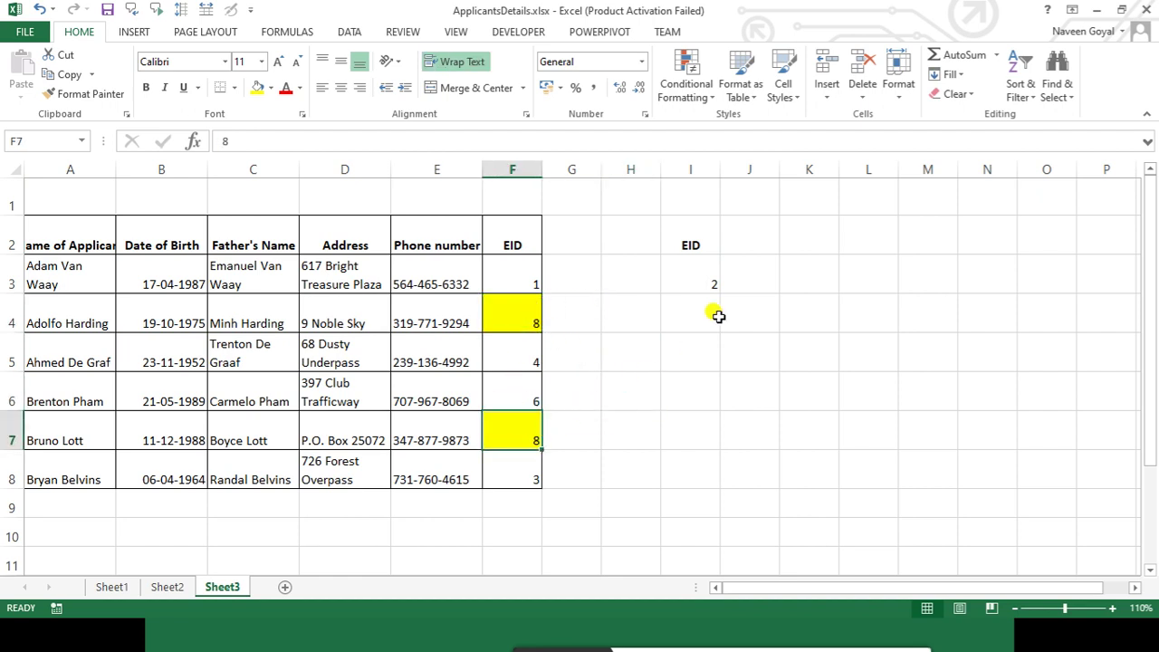
Undo the I3 entry, then delete the lookup value so I3 is empty
click(692, 284)
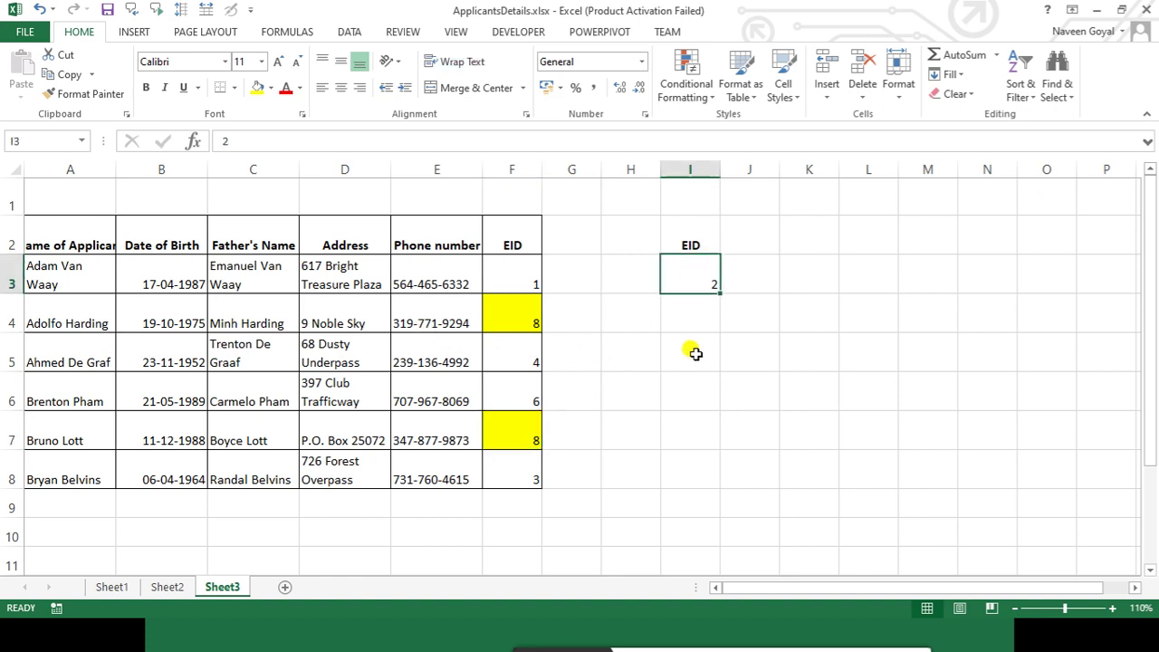
key(ctrl+z)
click(727, 386)
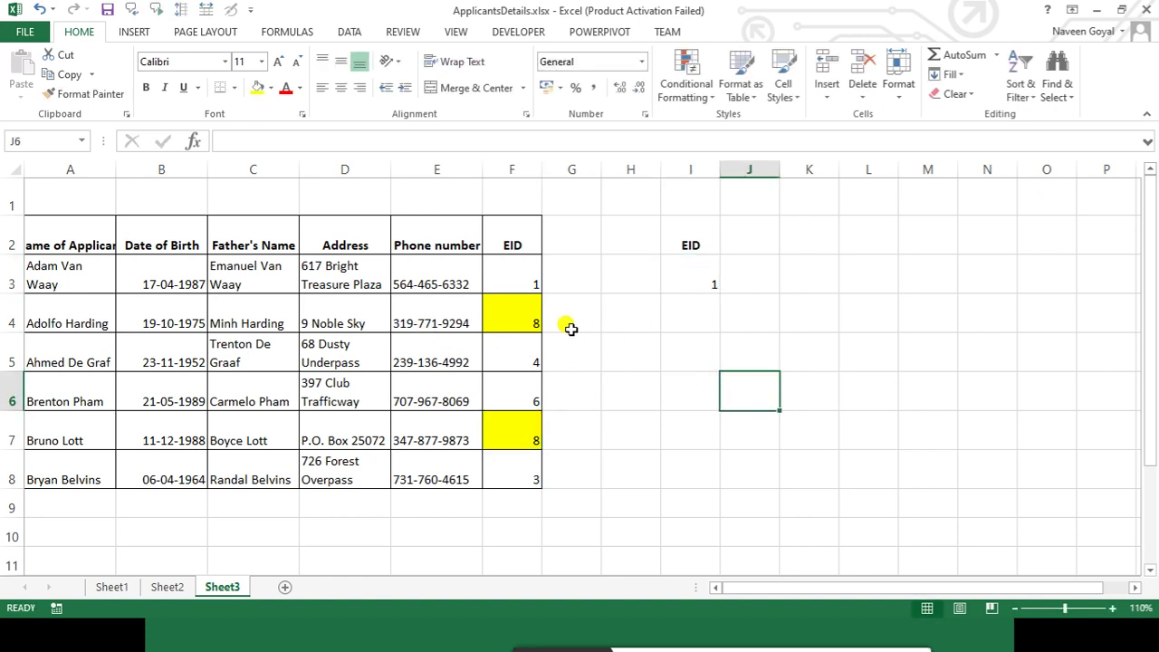
mouse_move(93, 272)
mouse_down()
mouse_move(463, 472)
mouse_move(489, 471)
mouse_up()
click(692, 419)
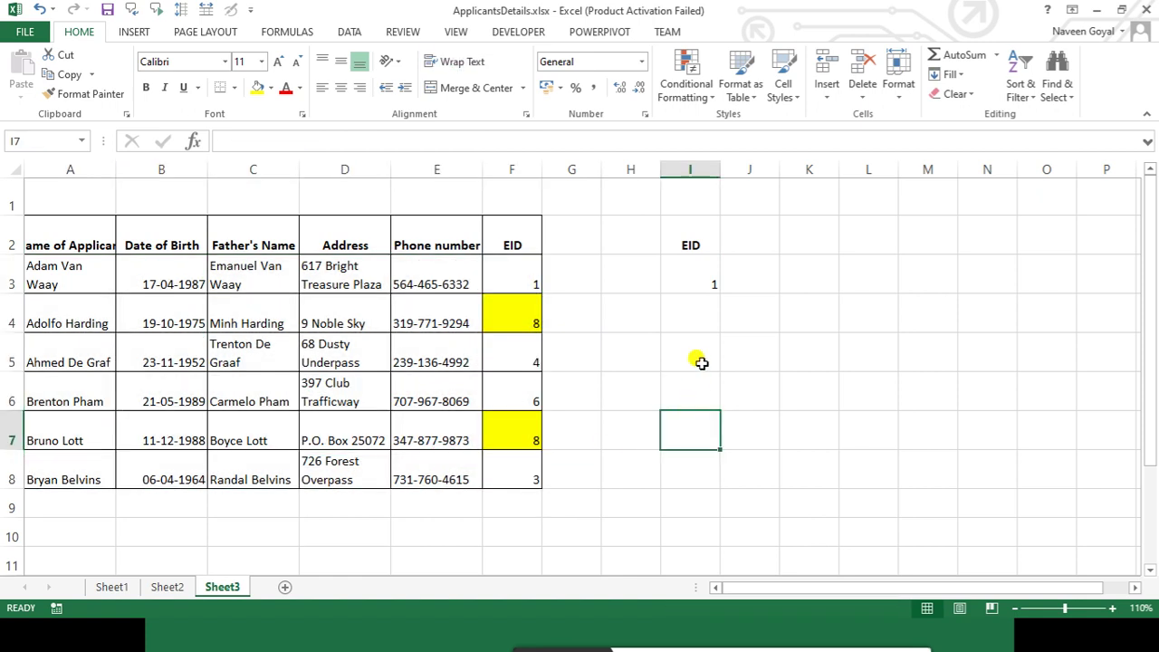
click(707, 272)
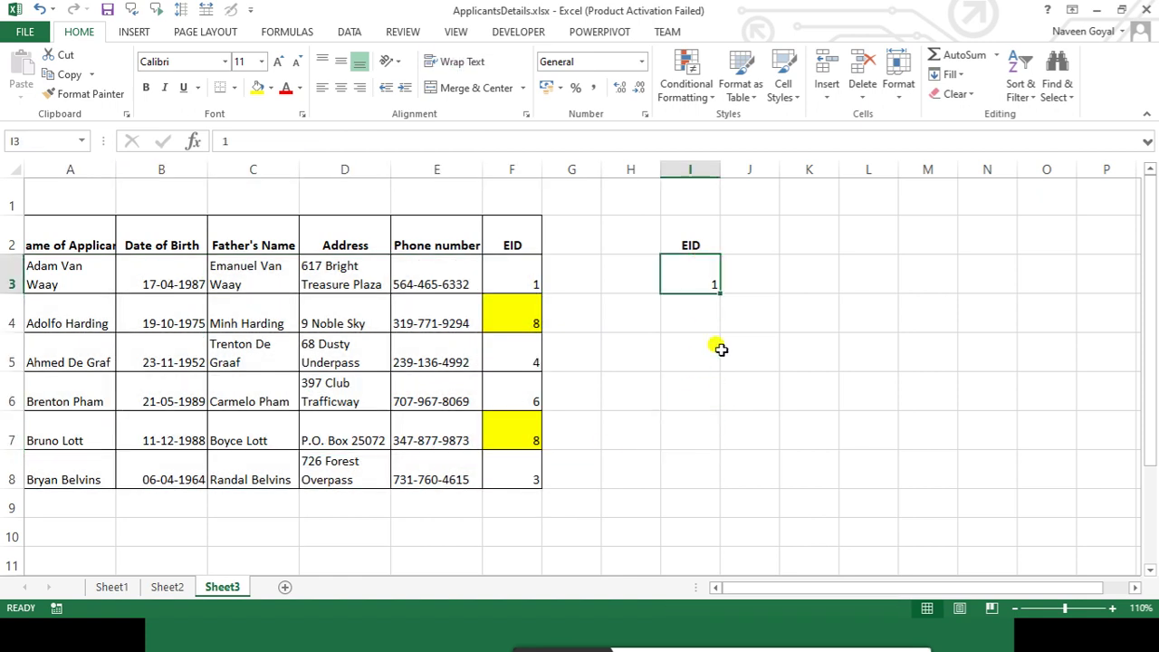
key(Delete)
click(715, 378)
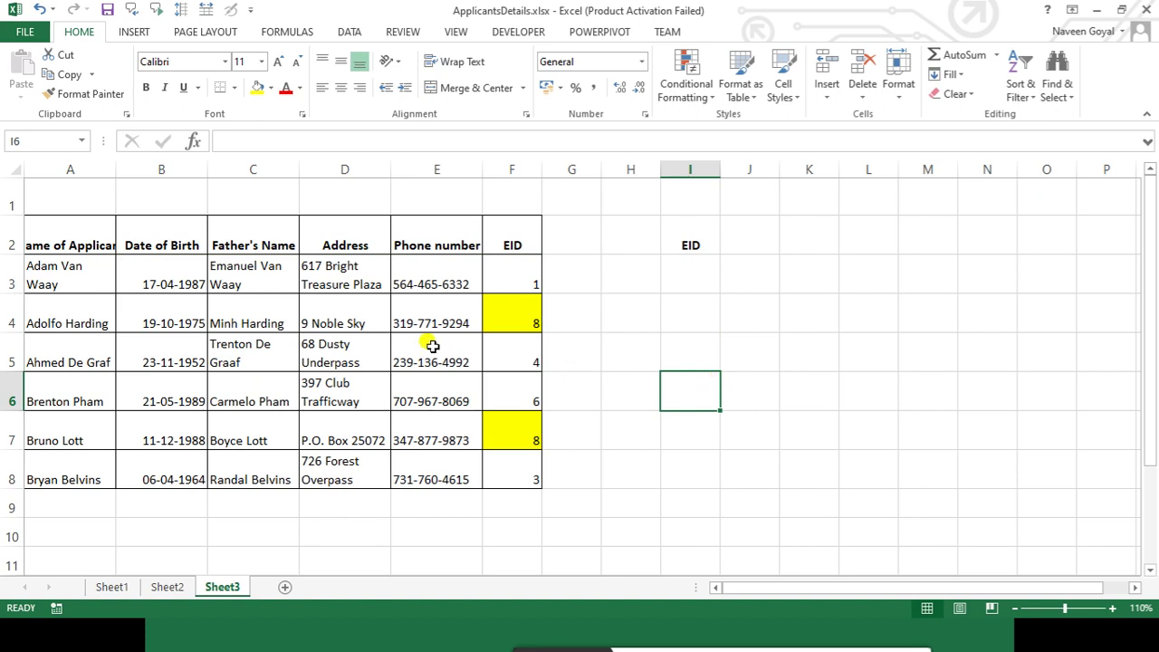
drag(77, 273, 503, 473)
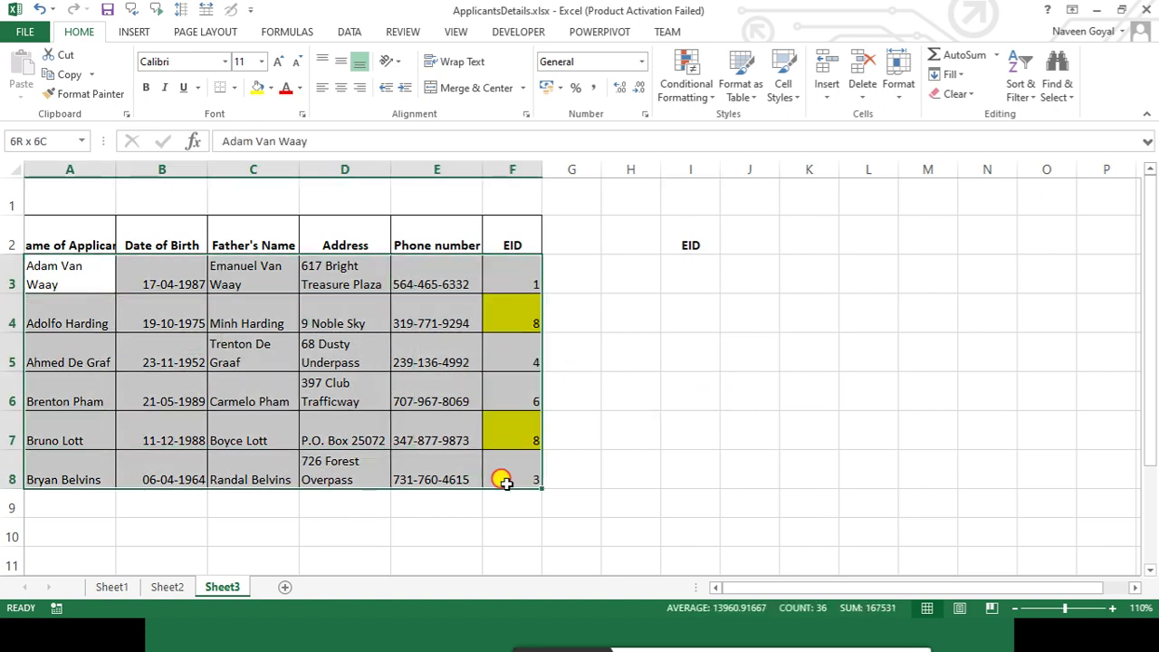
Clear all conditional formatting rules from the sheet, removing the yellow highlights
click(699, 98)
mouse_move(709, 326)
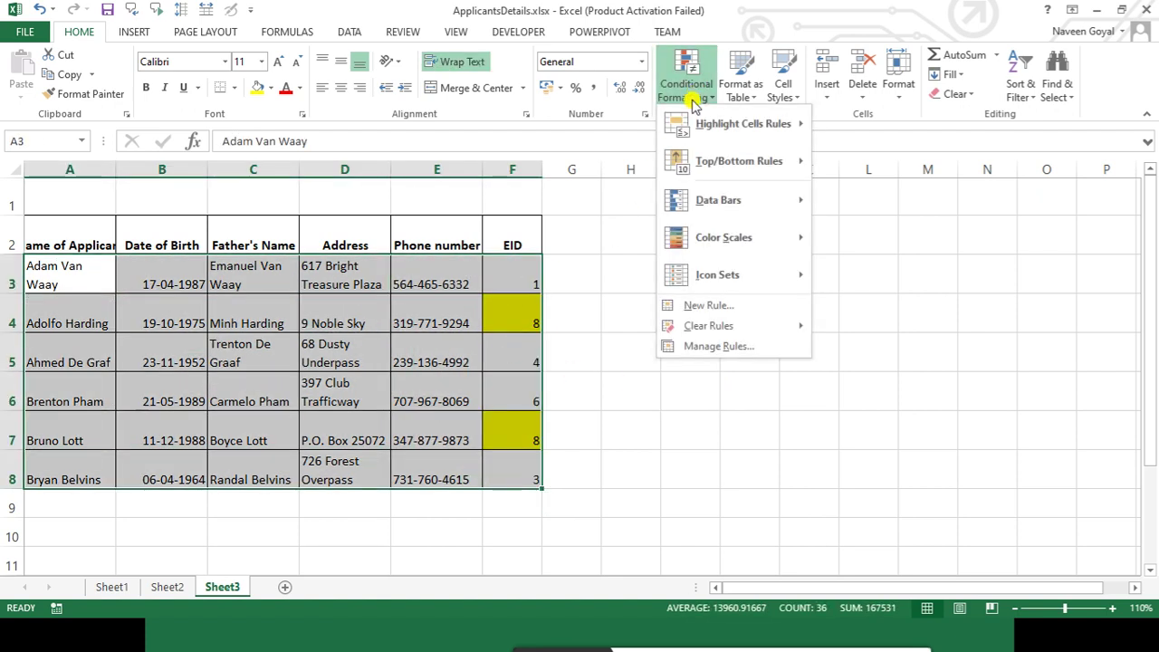
click(944, 346)
click(974, 387)
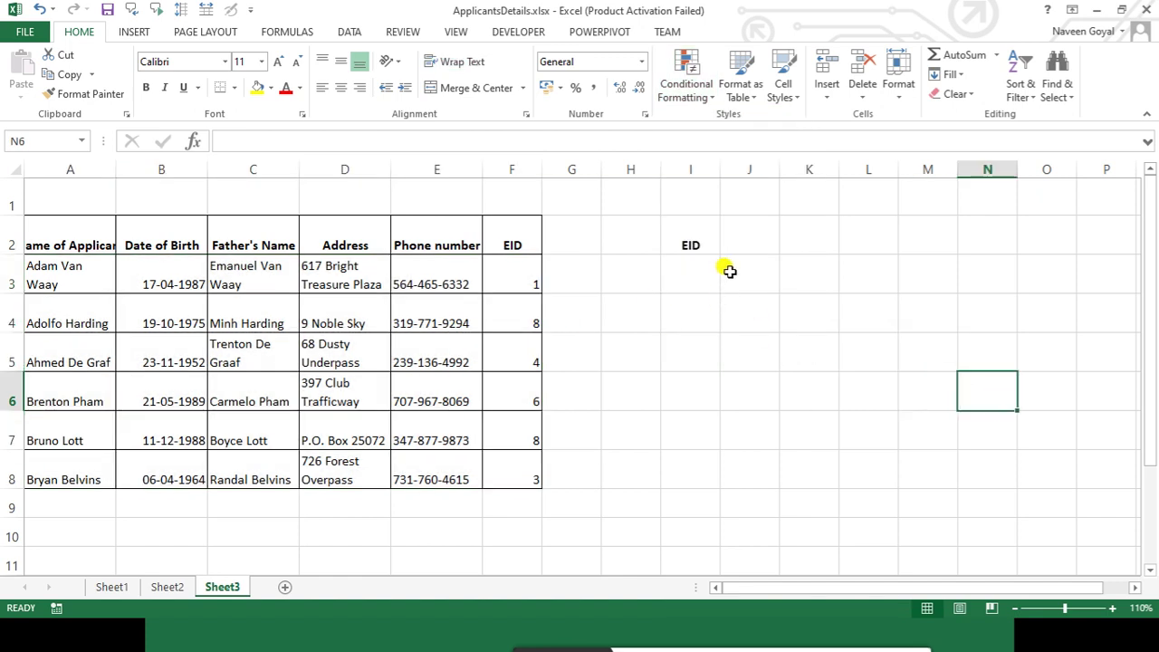
Enter EID 6 in lookup cell I3 and select the applicant table A3:F8
click(699, 277)
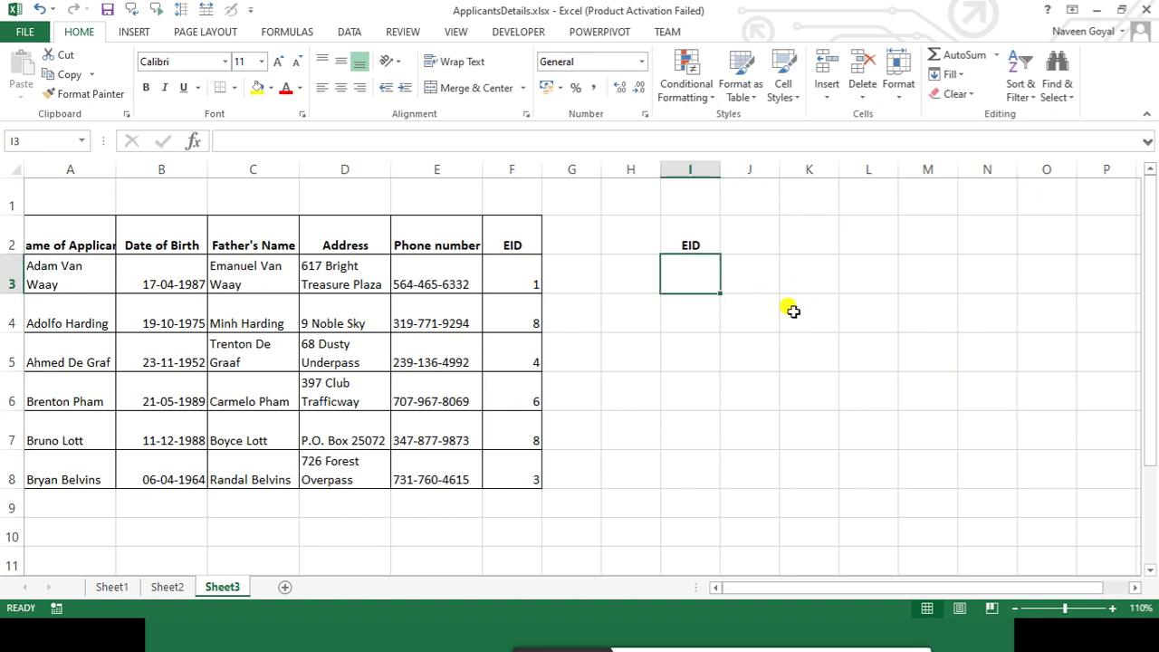
text(6)
click(768, 354)
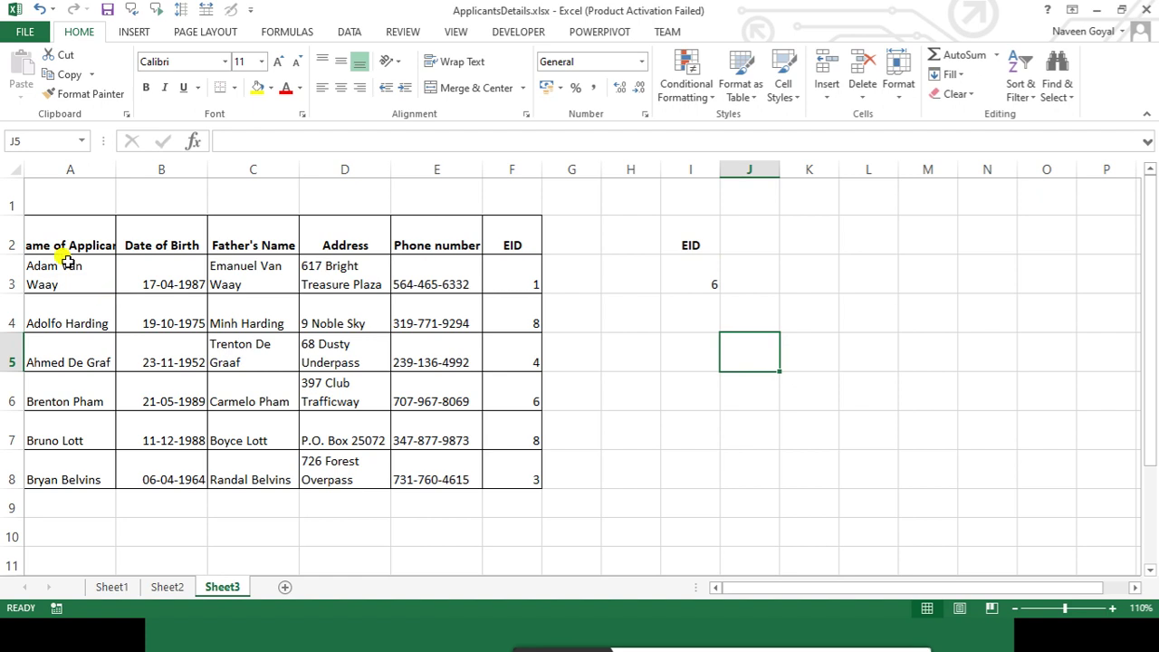
mouse_move(64, 267)
mouse_down()
mouse_move(518, 494)
mouse_move(512, 465)
mouse_up()
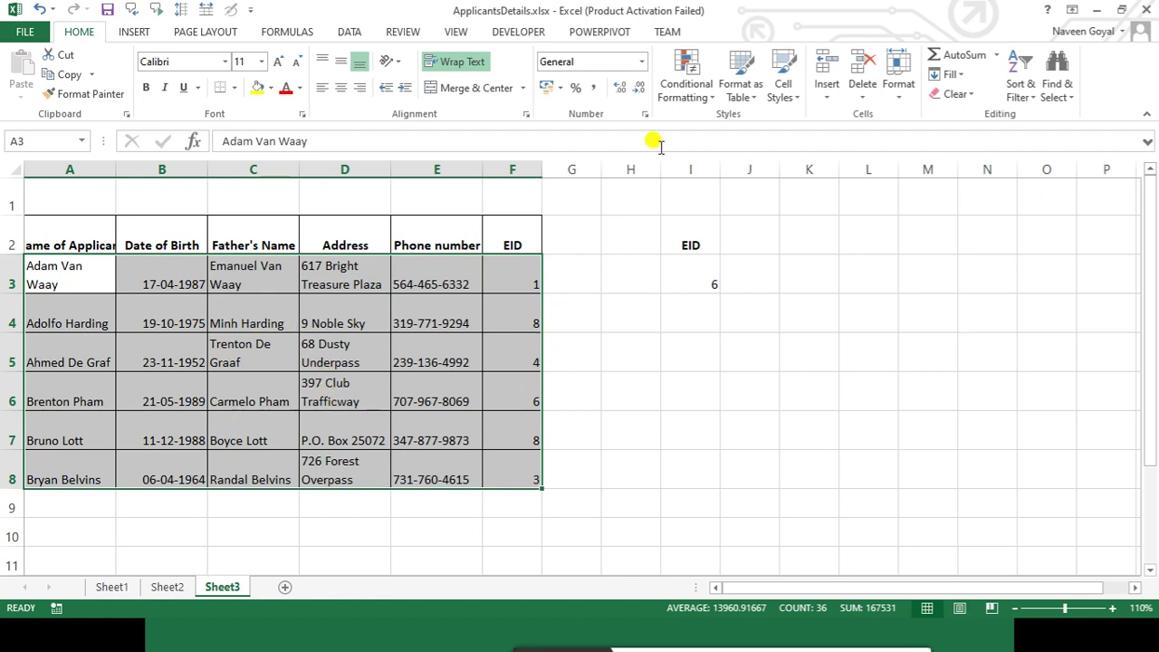
Start a new conditional formatting rule of type 'Use a formula to determine which cells to format'
click(686, 80)
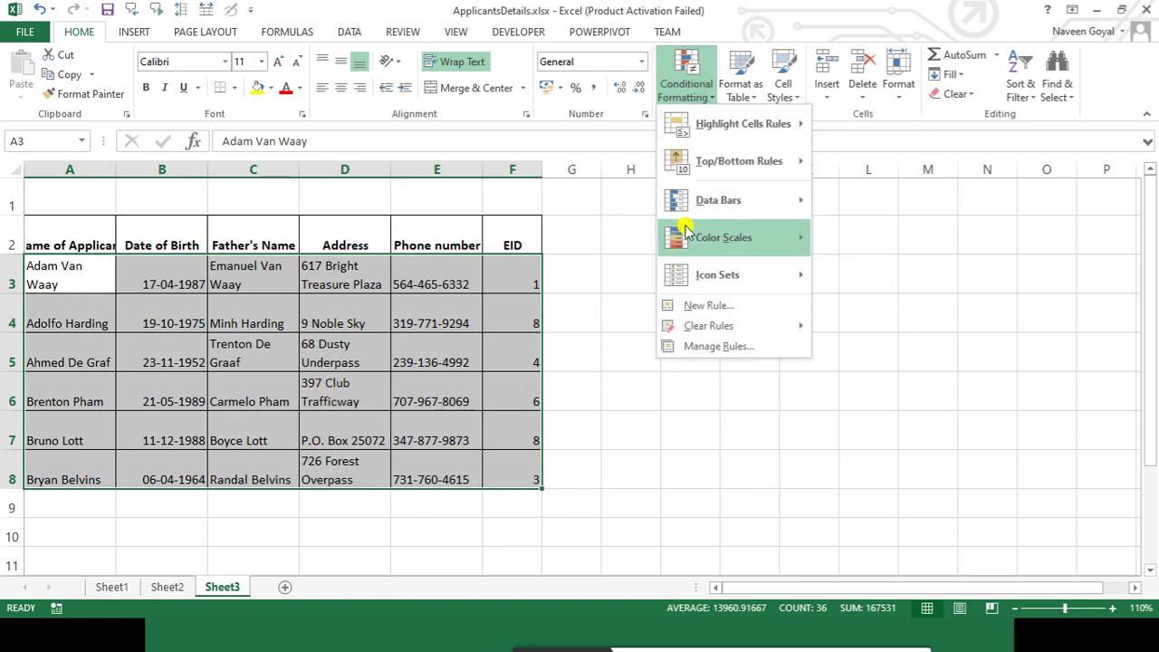
click(705, 304)
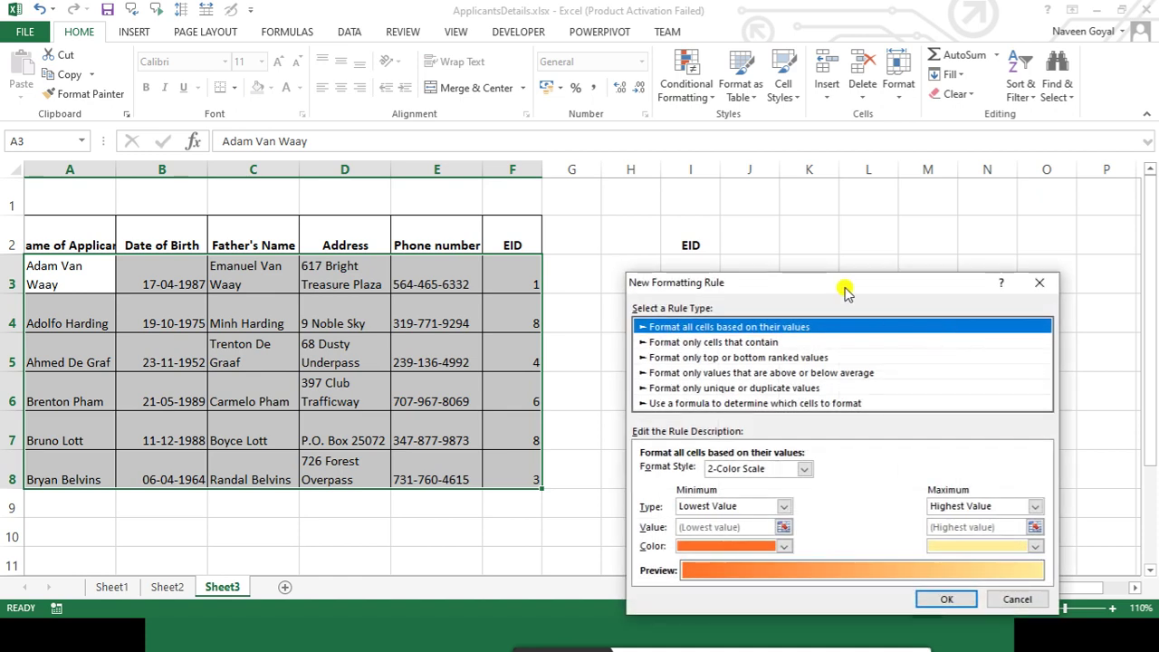
drag(844, 289, 818, 326)
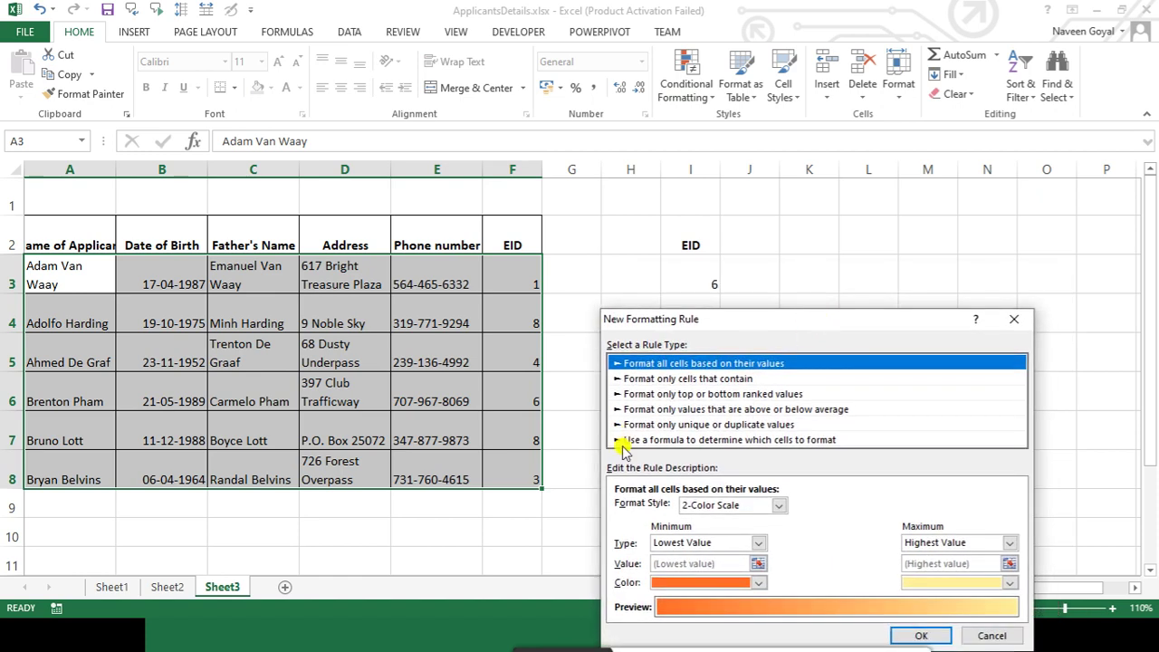
click(635, 440)
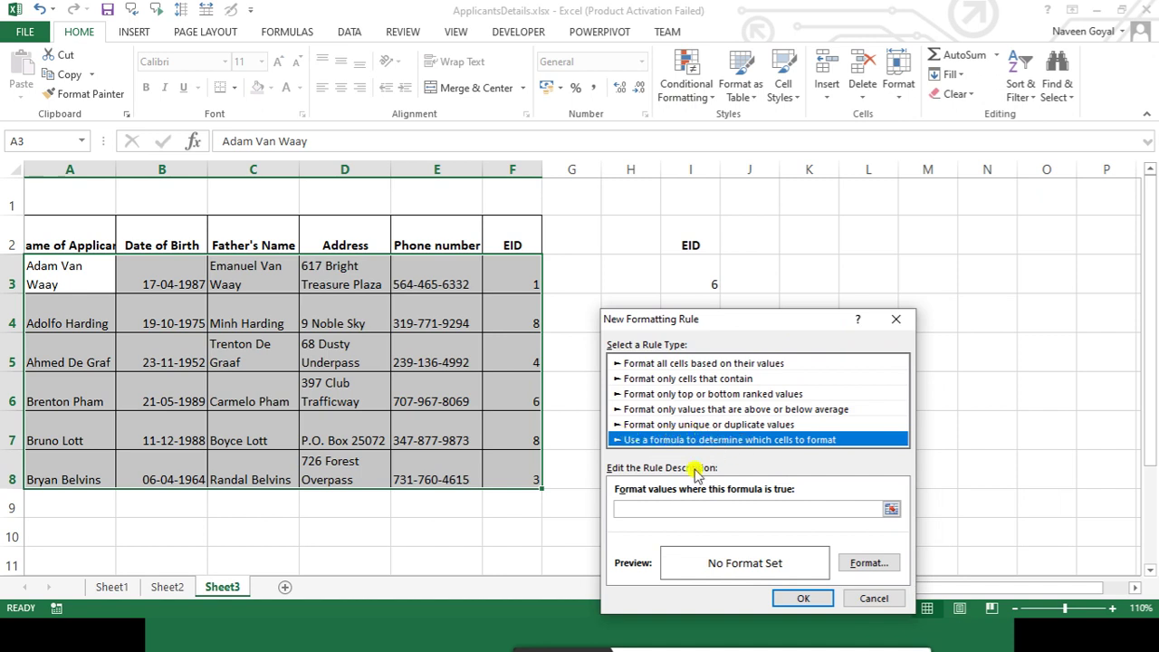
click(643, 509)
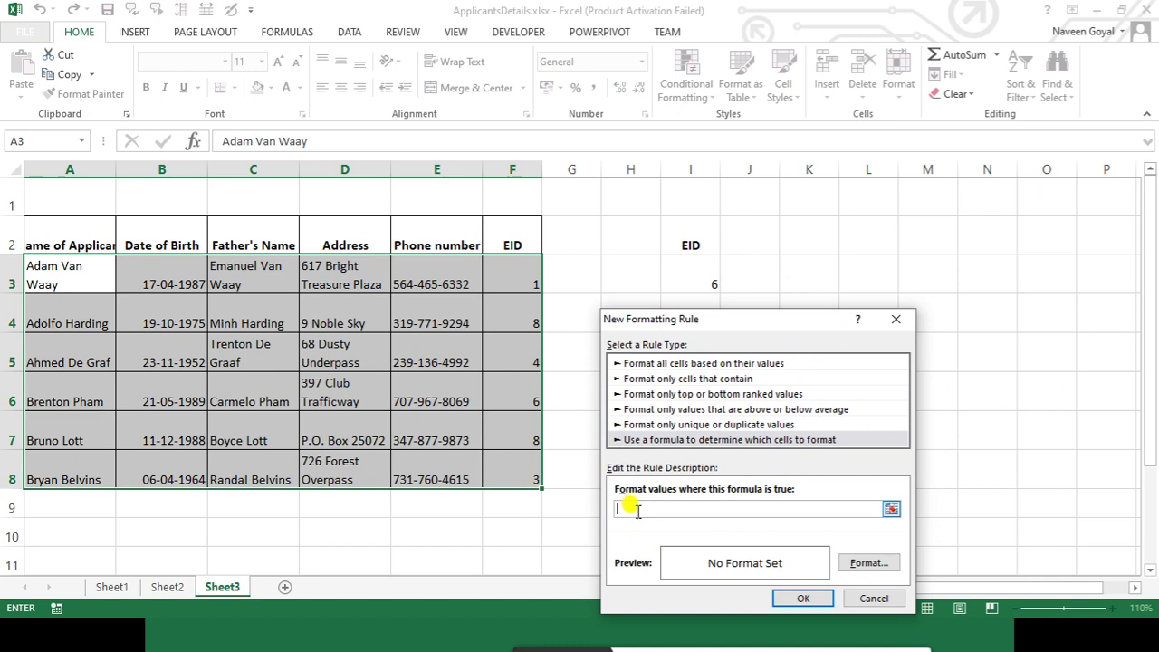
mouse_move(782, 322)
mouse_down()
mouse_move(968, 289)
mouse_move(962, 216)
mouse_up()
text(=)
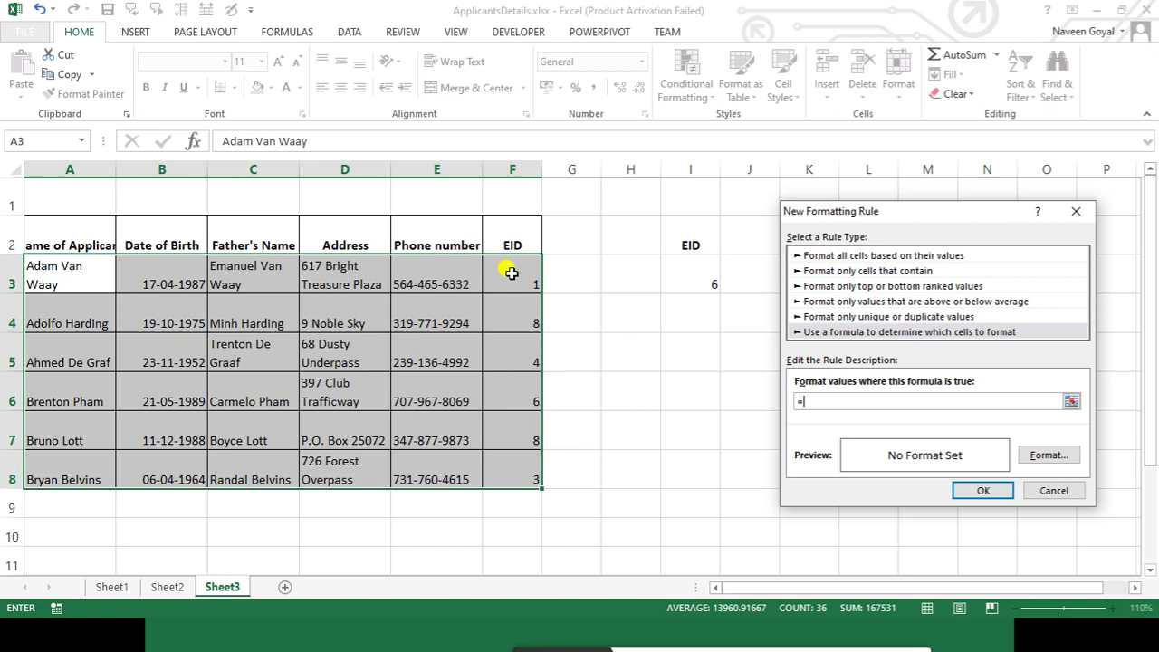
Build the rule formula =$F$3=$I$3 by referencing cells F3 and I3
click(512, 272)
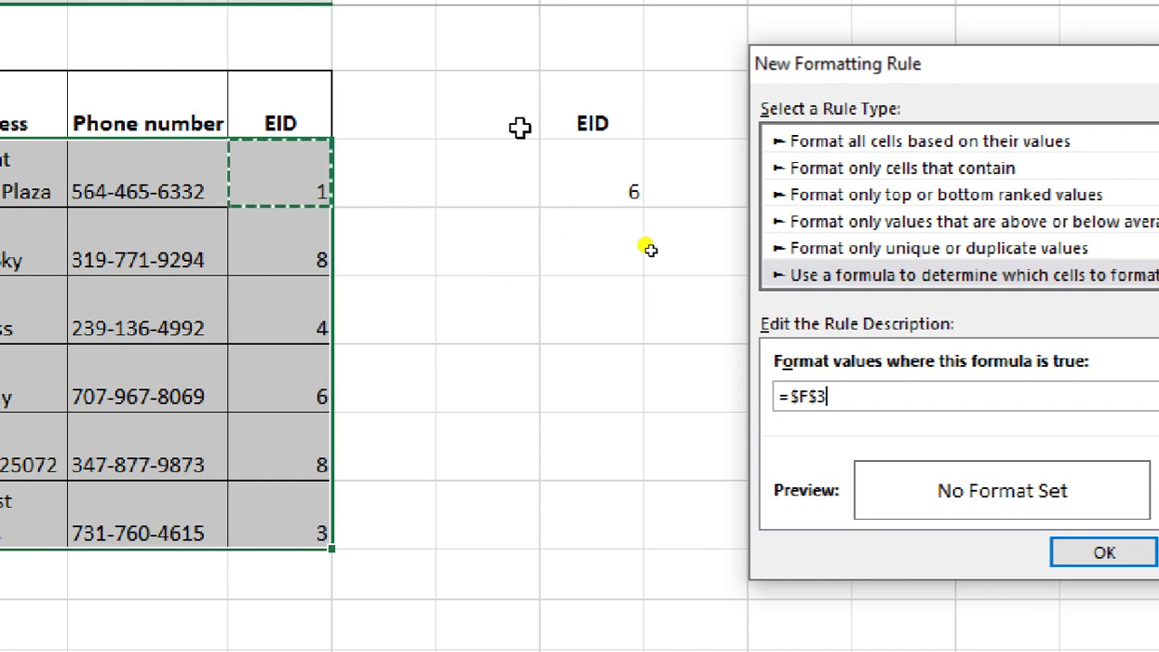
click(862, 396)
text(=)
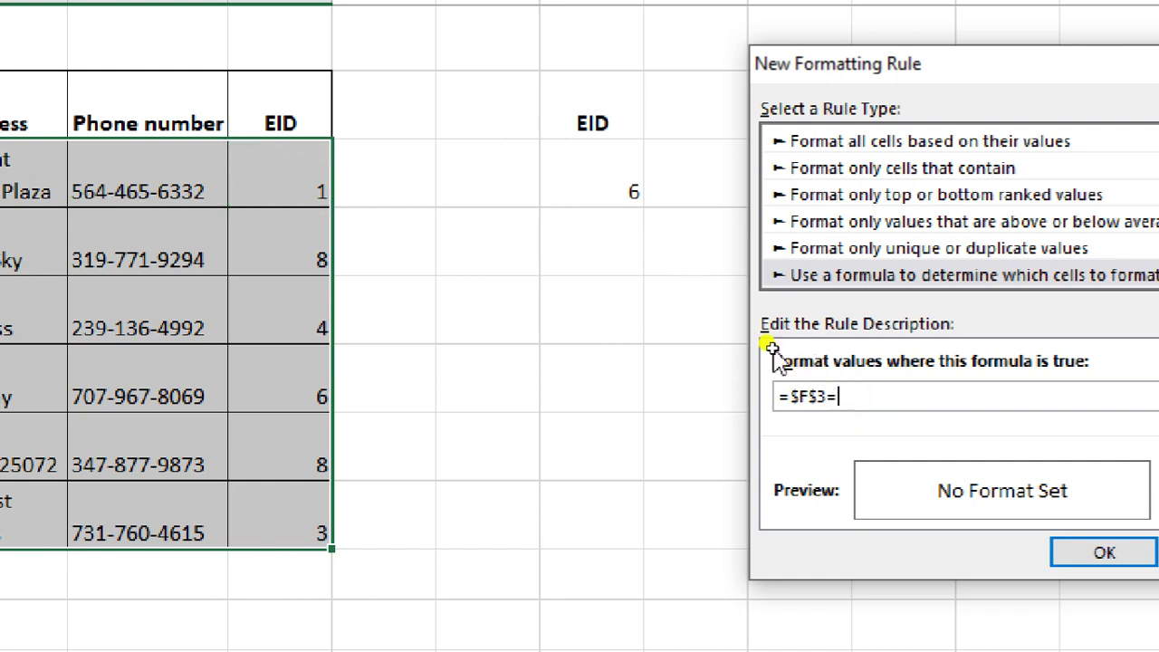
click(612, 201)
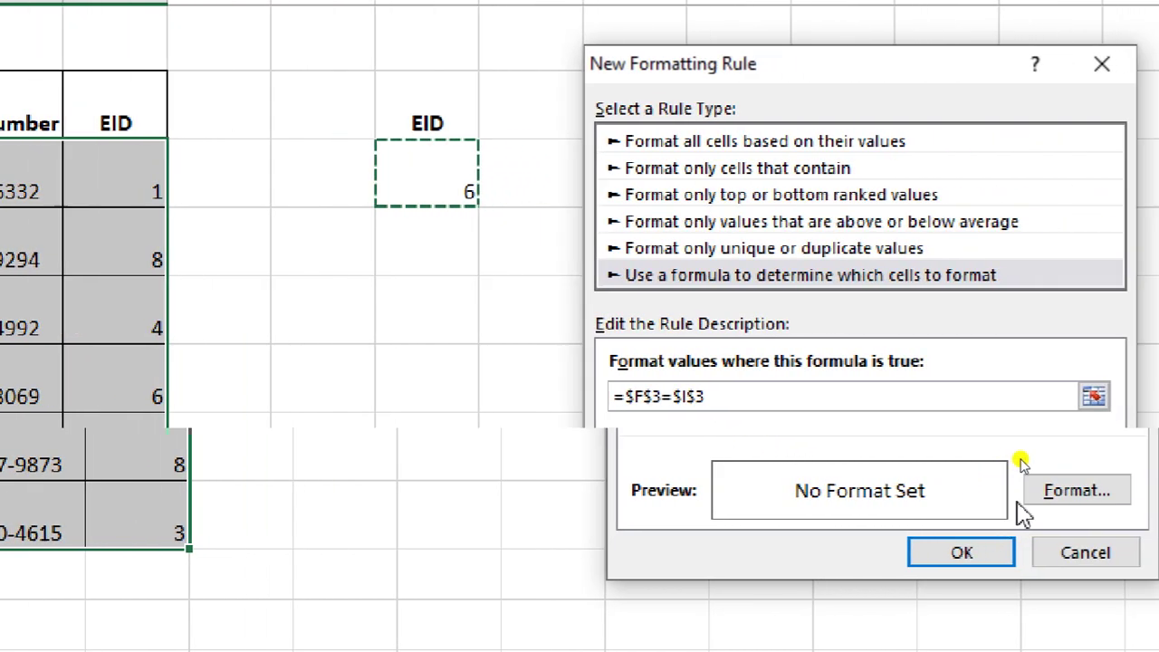
click(1092, 490)
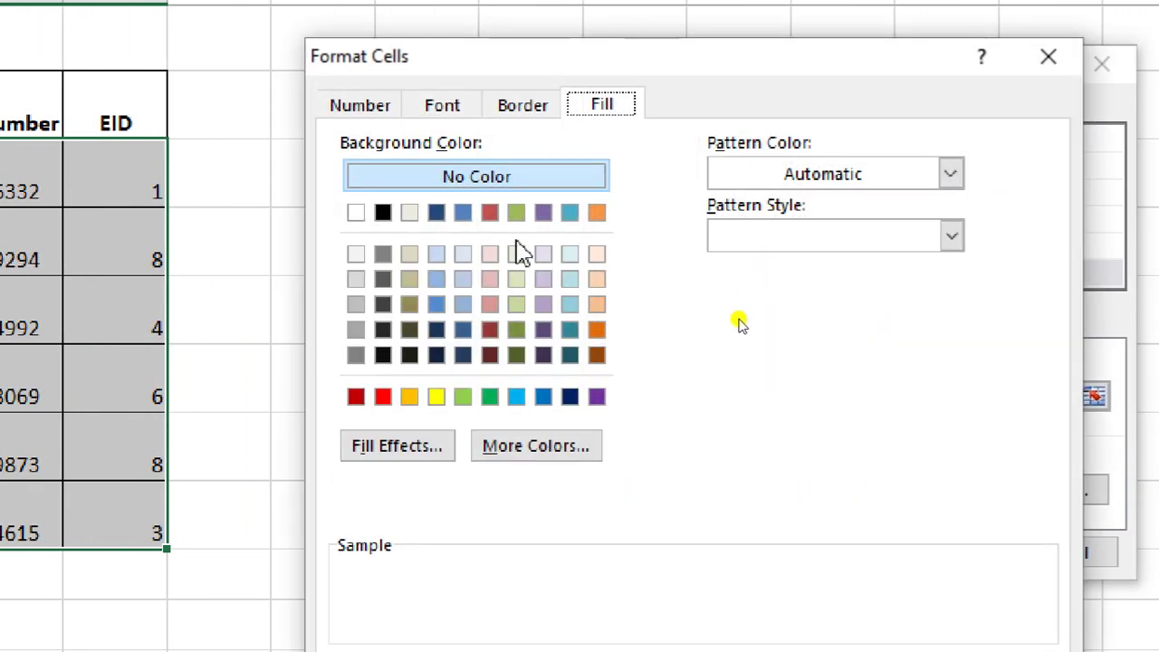
Pick yellow as the rule's fill colour and confirm it in Format Cells
click(438, 399)
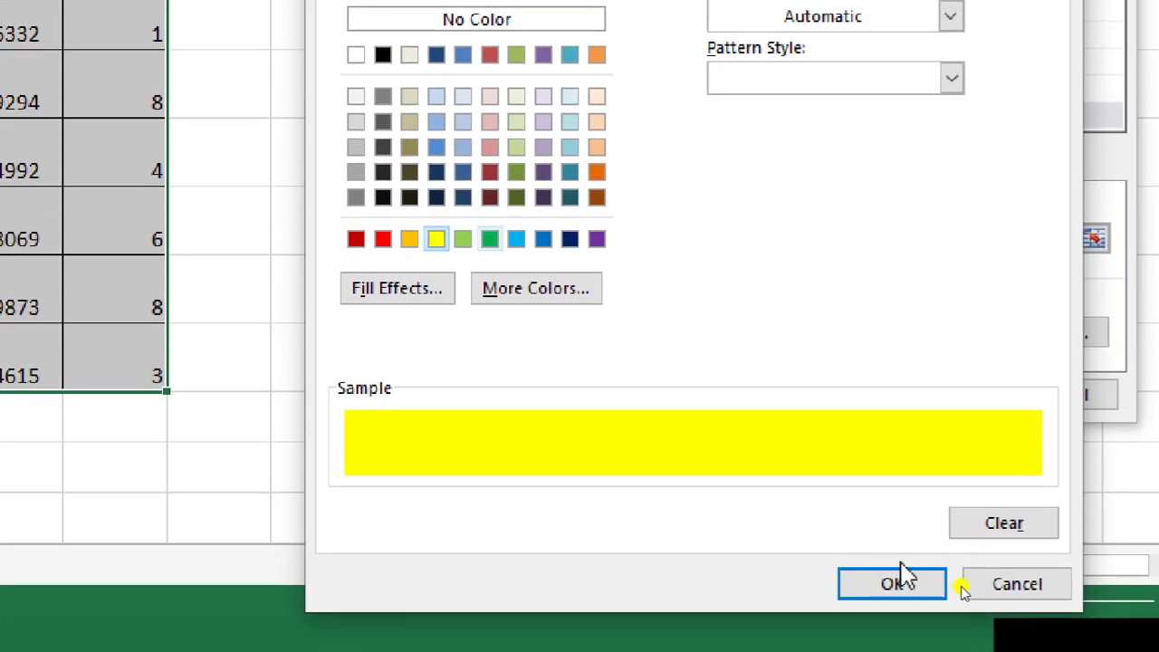
click(892, 613)
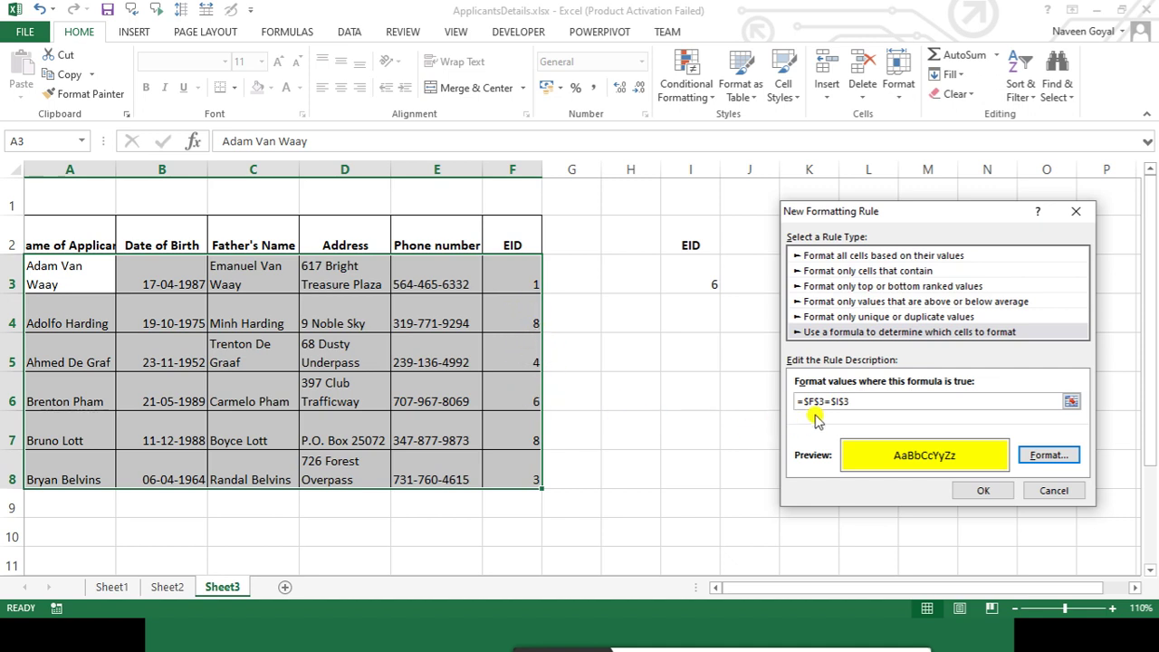
click(854, 401)
Change the formula to =$F3=$I$3 and apply the rule, highlighting the EID 6 row
click(814, 401)
key(BackSpace)
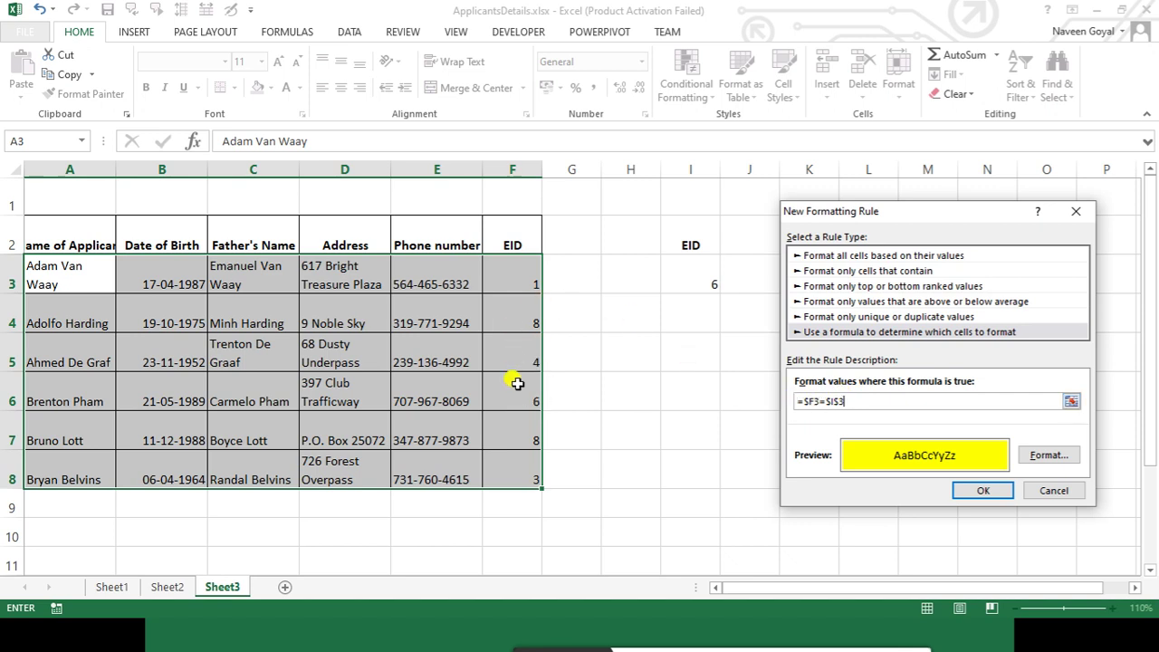
click(987, 494)
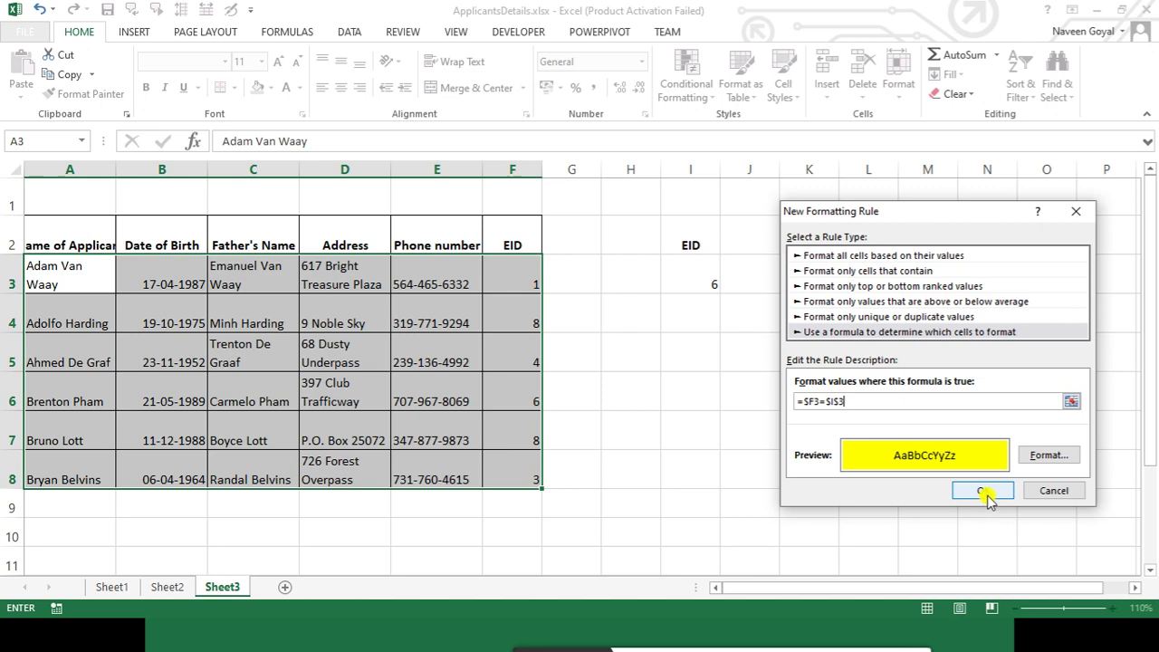
click(969, 475)
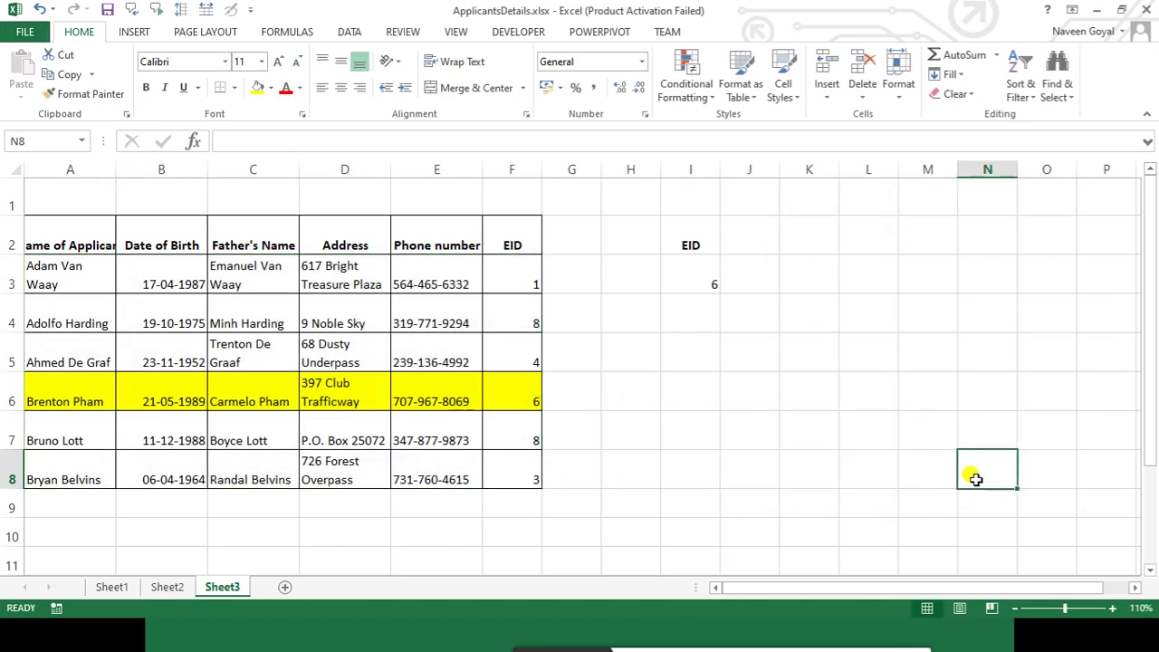
Enter EIDs 1, 8 and then 4 in lookup cell I3 to test the highlighting
click(703, 271)
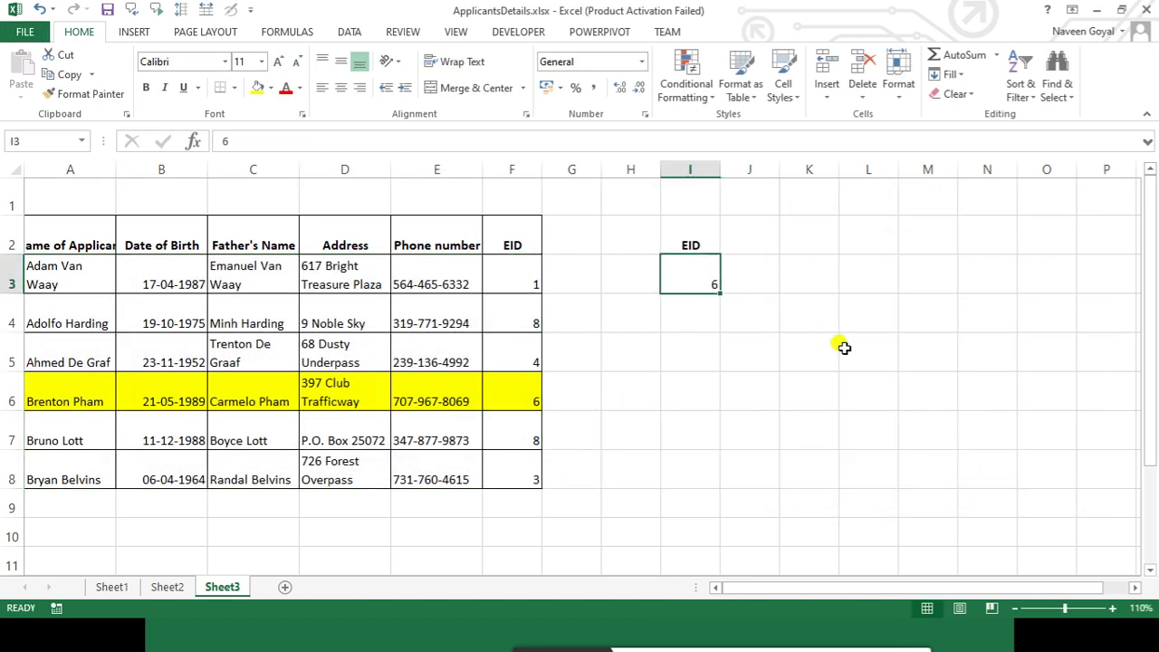
text(1)
click(876, 385)
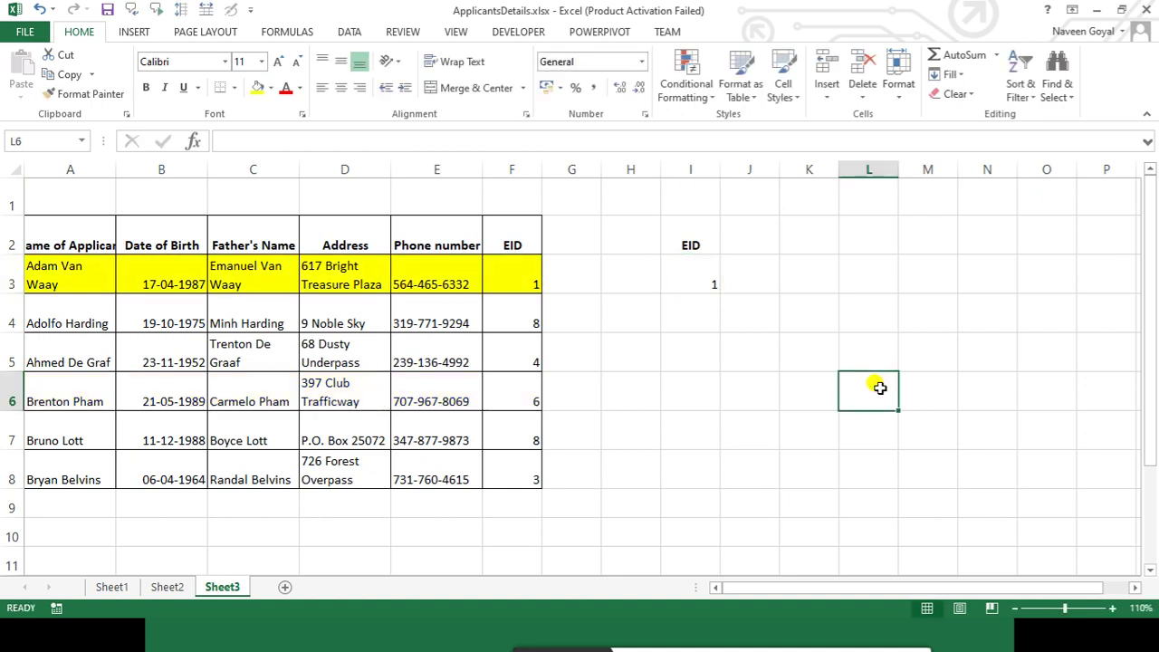
click(707, 287)
text(8)
click(819, 384)
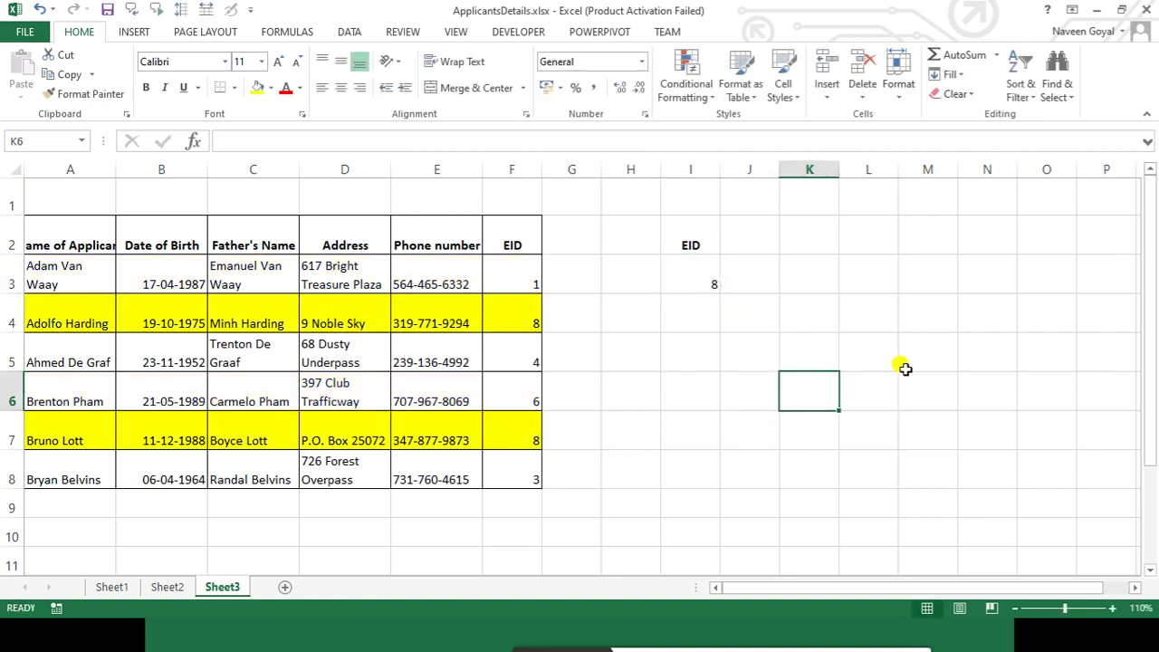
click(713, 280)
text(4)
click(845, 351)
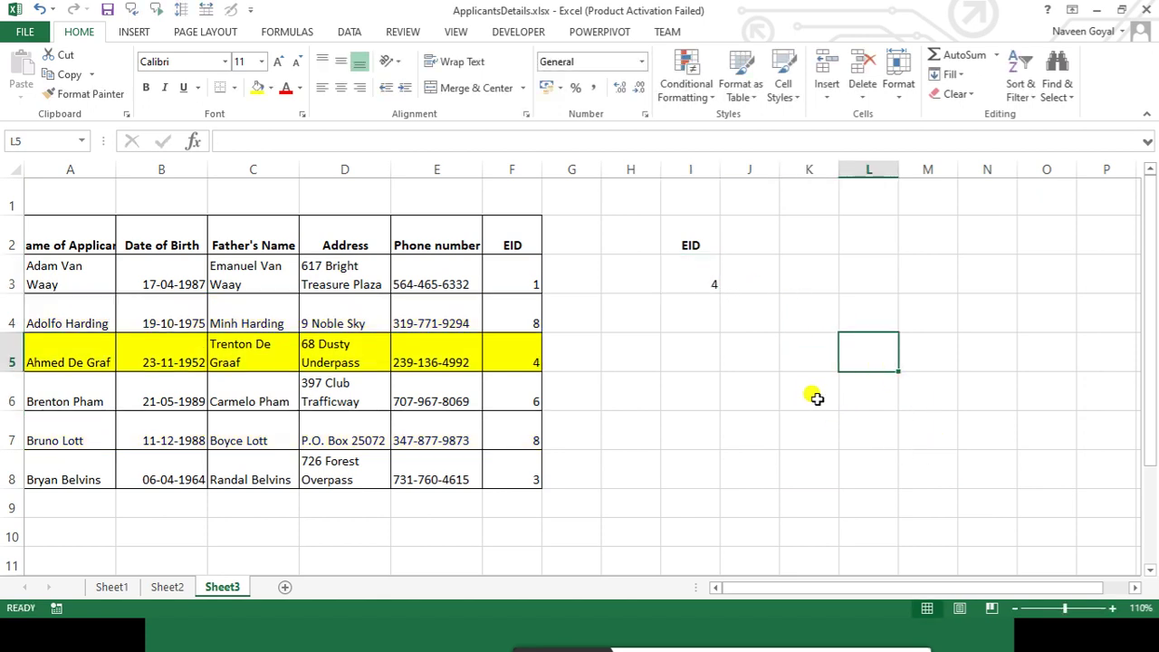
Compare the EID values in F3:F8 against the lookup value in I3
click(522, 281)
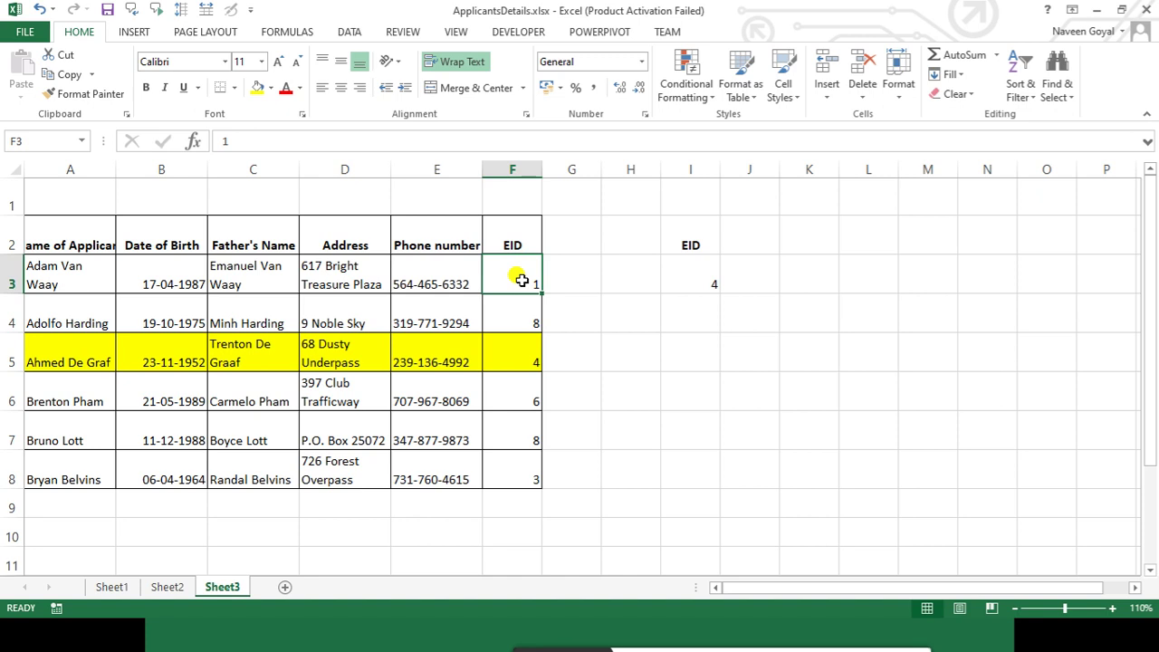
drag(522, 281, 515, 466)
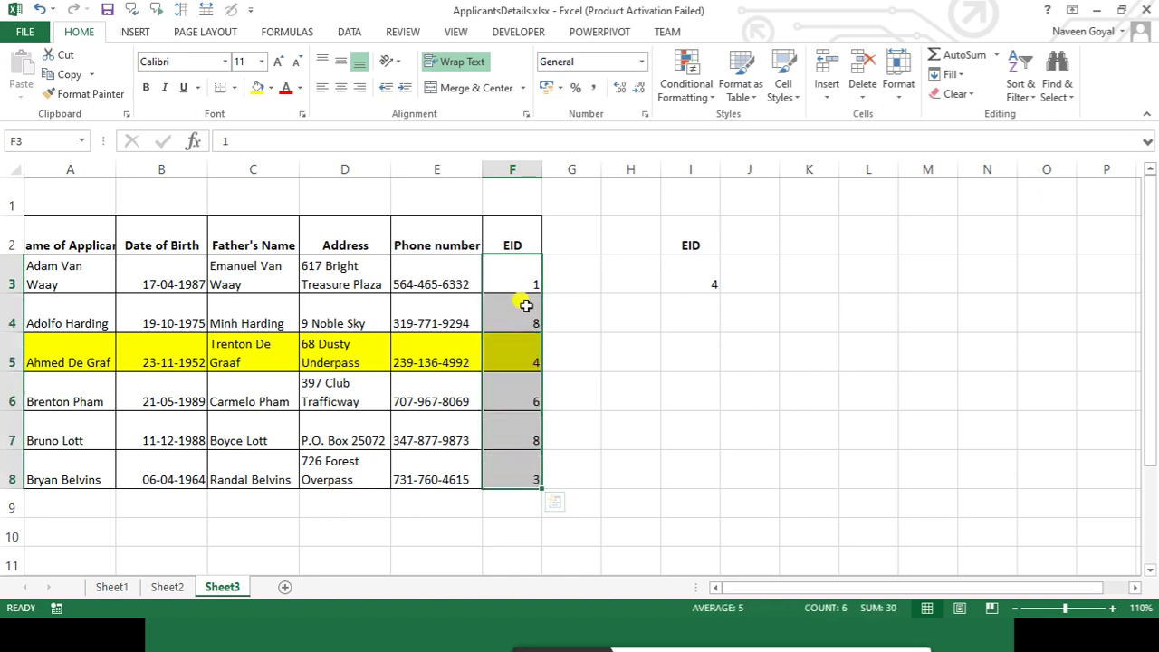
click(515, 278)
click(681, 275)
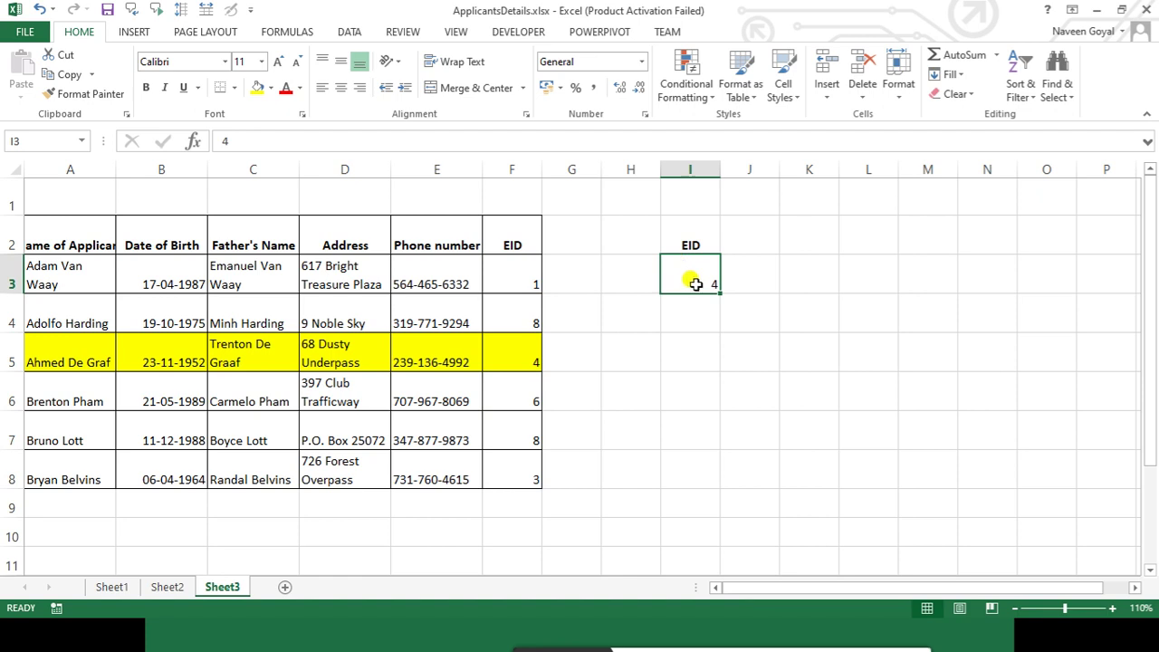
click(514, 277)
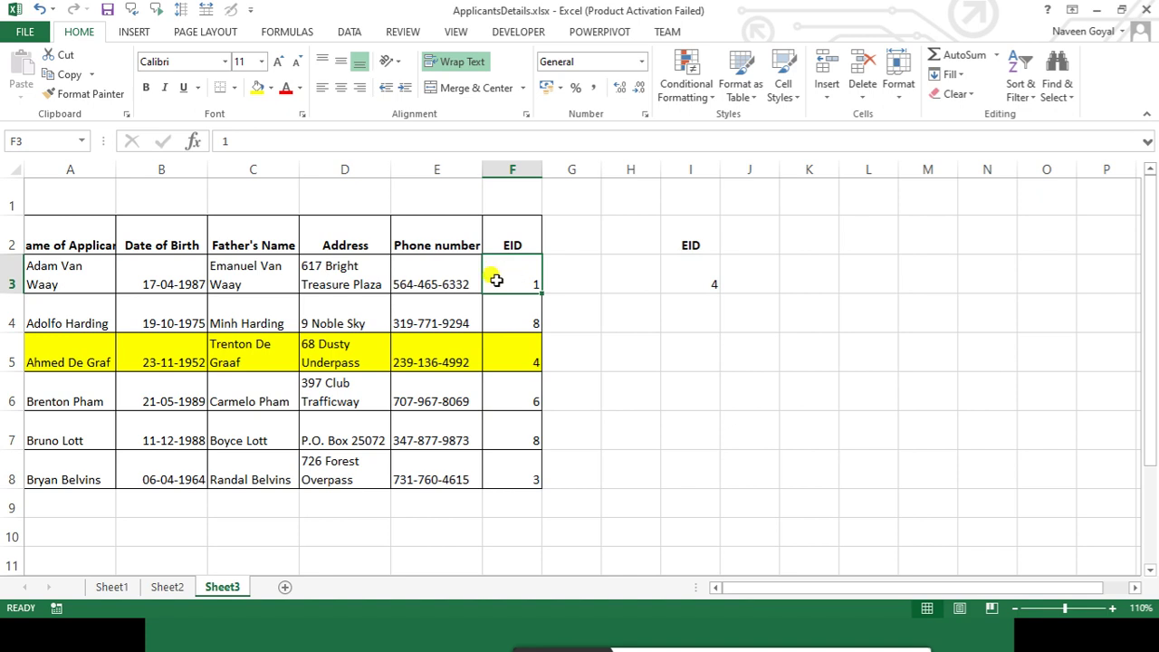
click(436, 280)
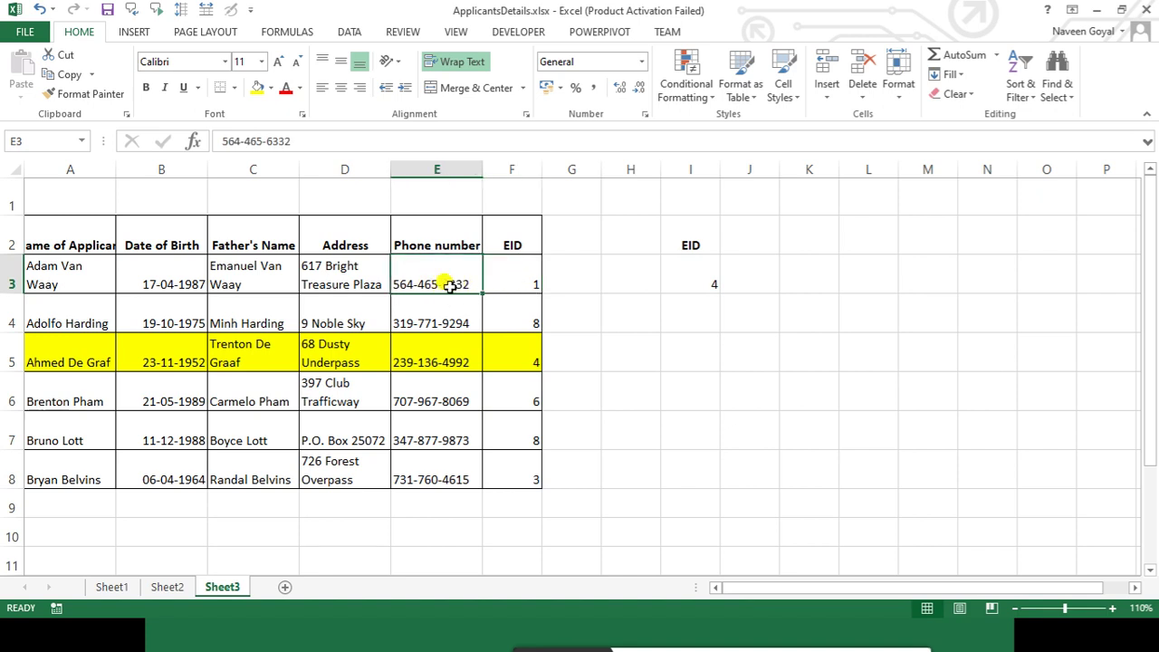
click(376, 267)
click(518, 285)
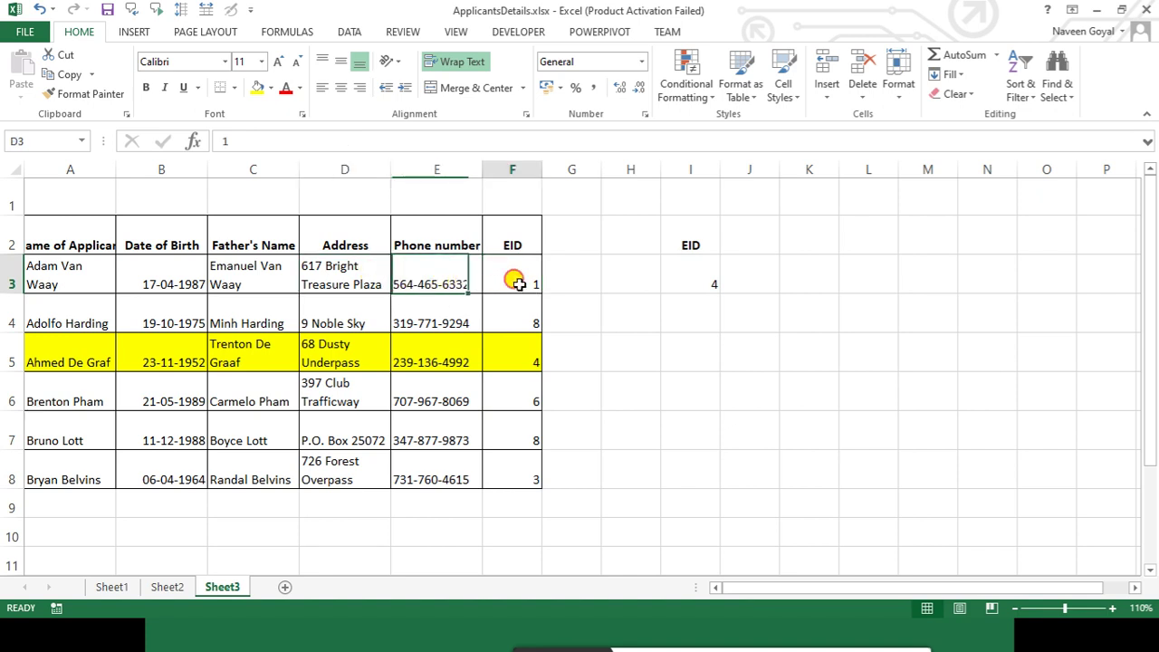
drag(518, 284, 517, 465)
click(694, 288)
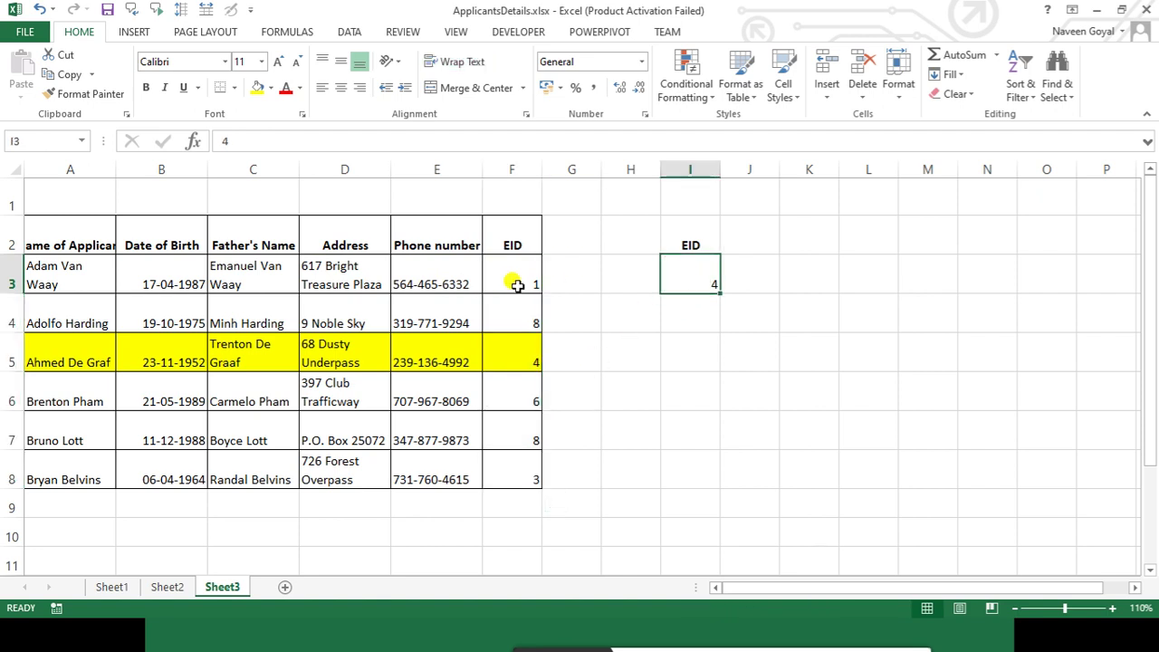
click(705, 370)
click(670, 274)
Check each EID in column F against I3, confirming row 5 (EID 4) is highlighted
click(527, 278)
click(711, 271)
click(522, 303)
click(691, 279)
click(530, 358)
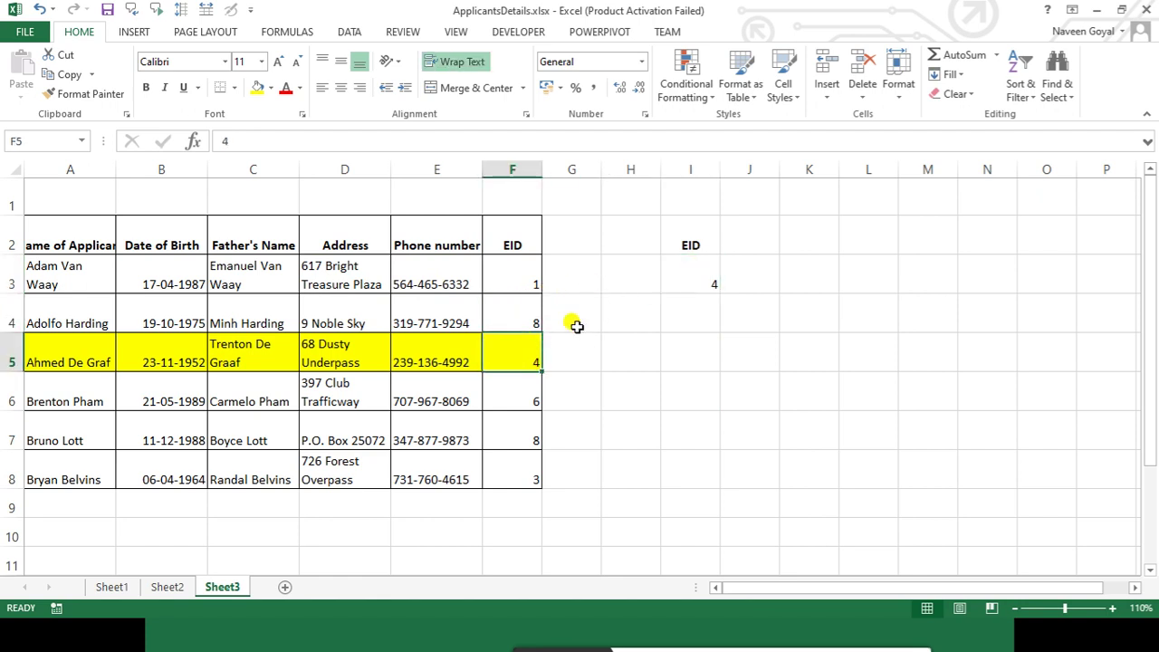
drag(525, 352, 70, 352)
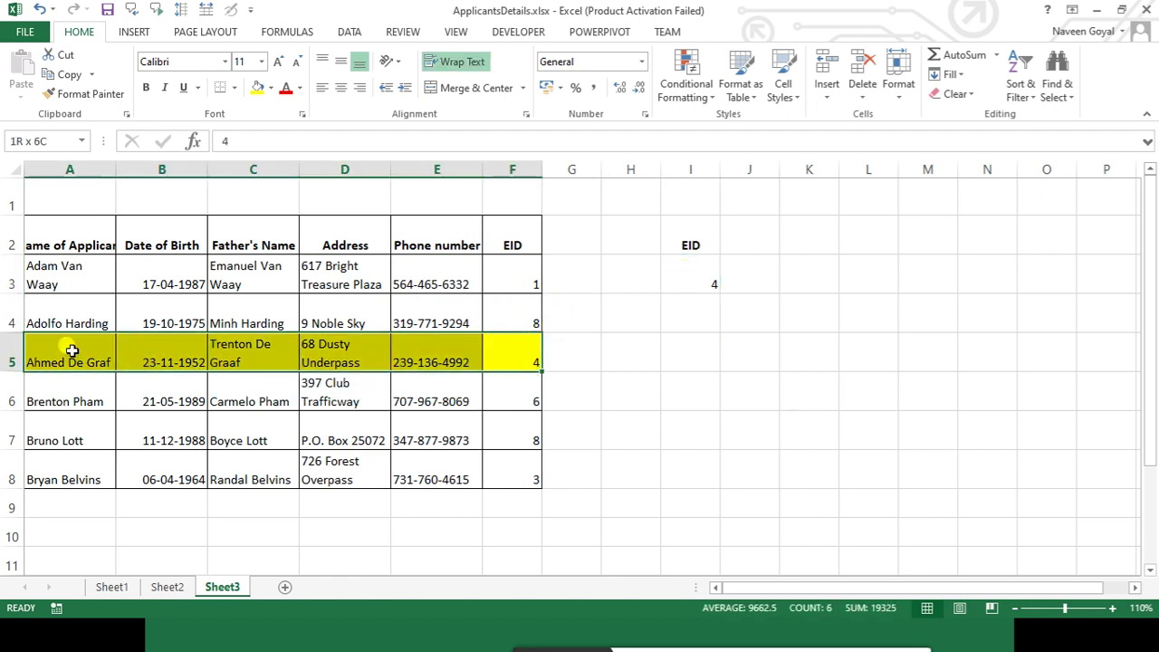
click(528, 378)
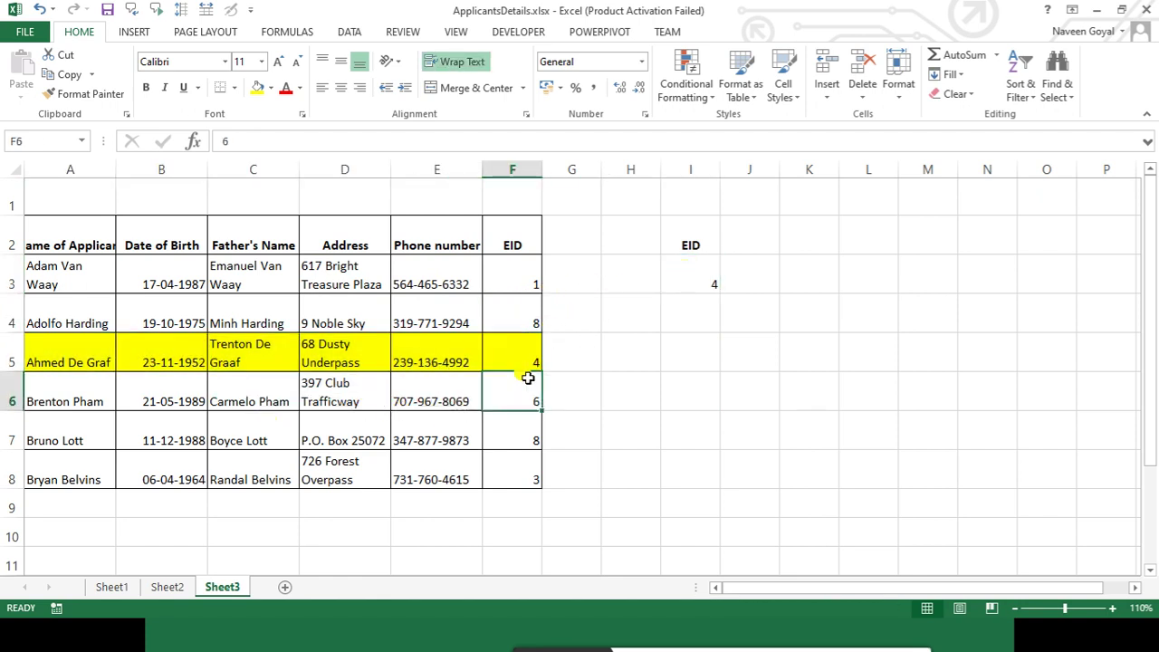
click(517, 429)
Enter 8 in I3 and verify that row 4 (EID 8) turns yellow
click(699, 270)
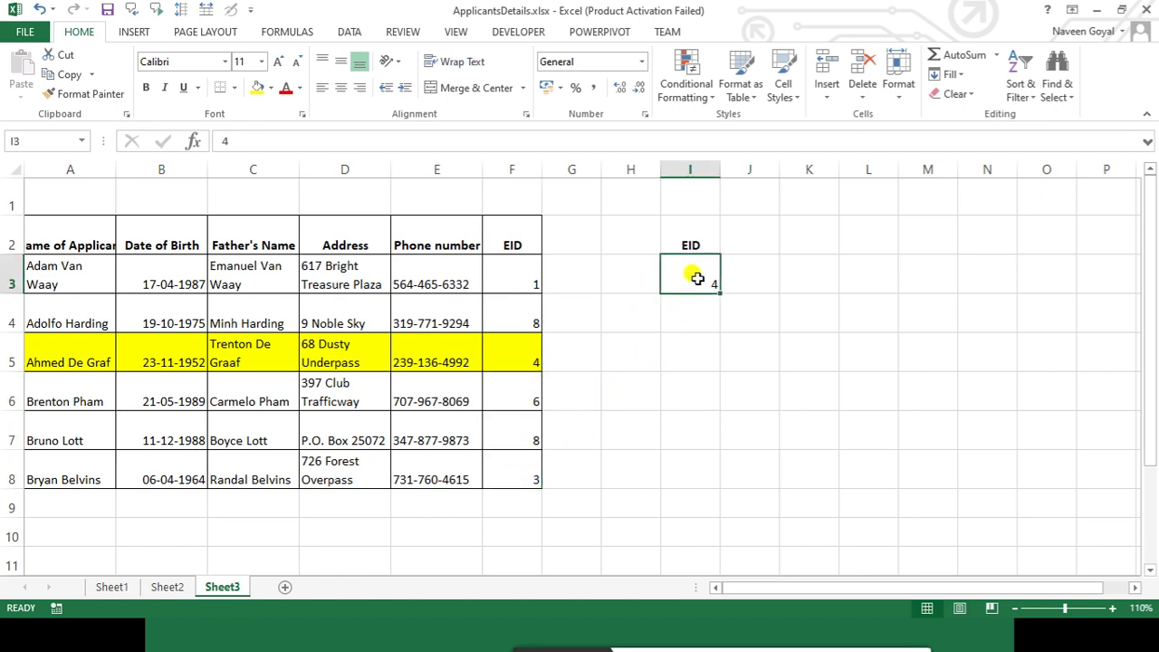
text(8)
key(Return)
click(680, 282)
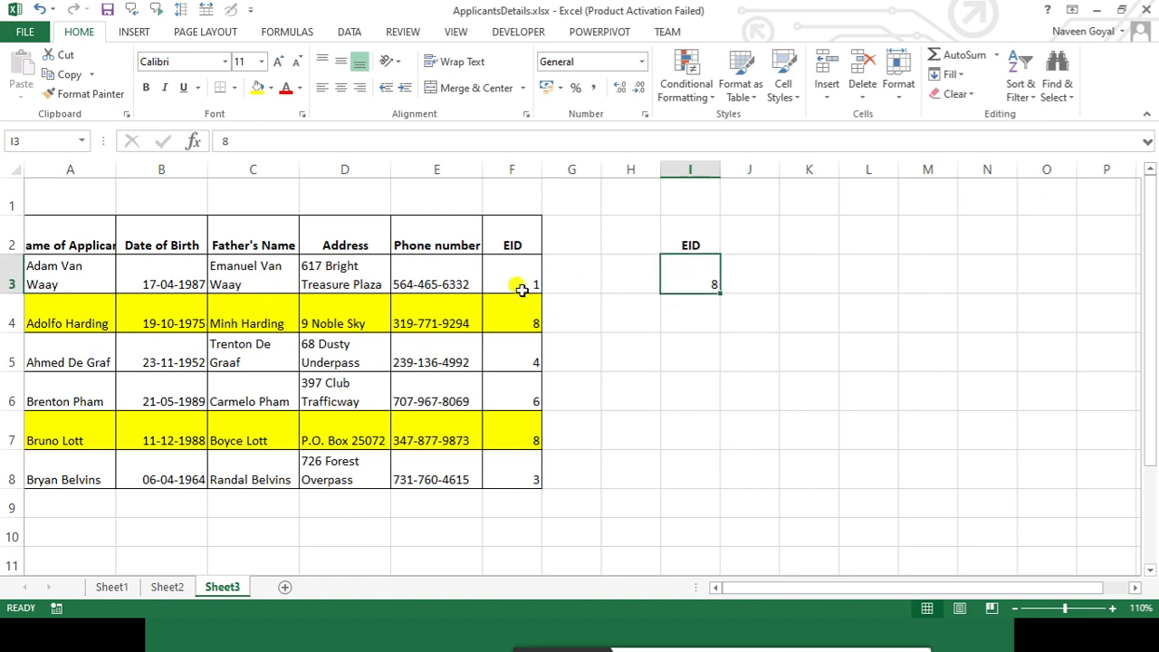
click(522, 289)
click(668, 278)
click(534, 316)
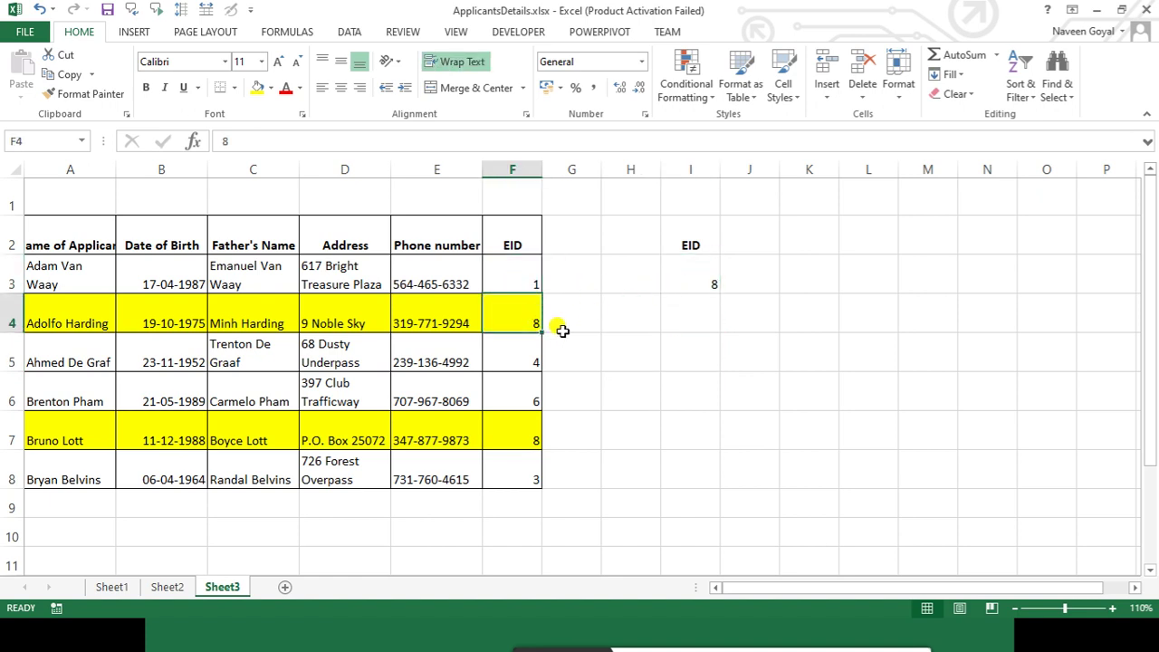
drag(507, 309, 230, 309)
click(494, 357)
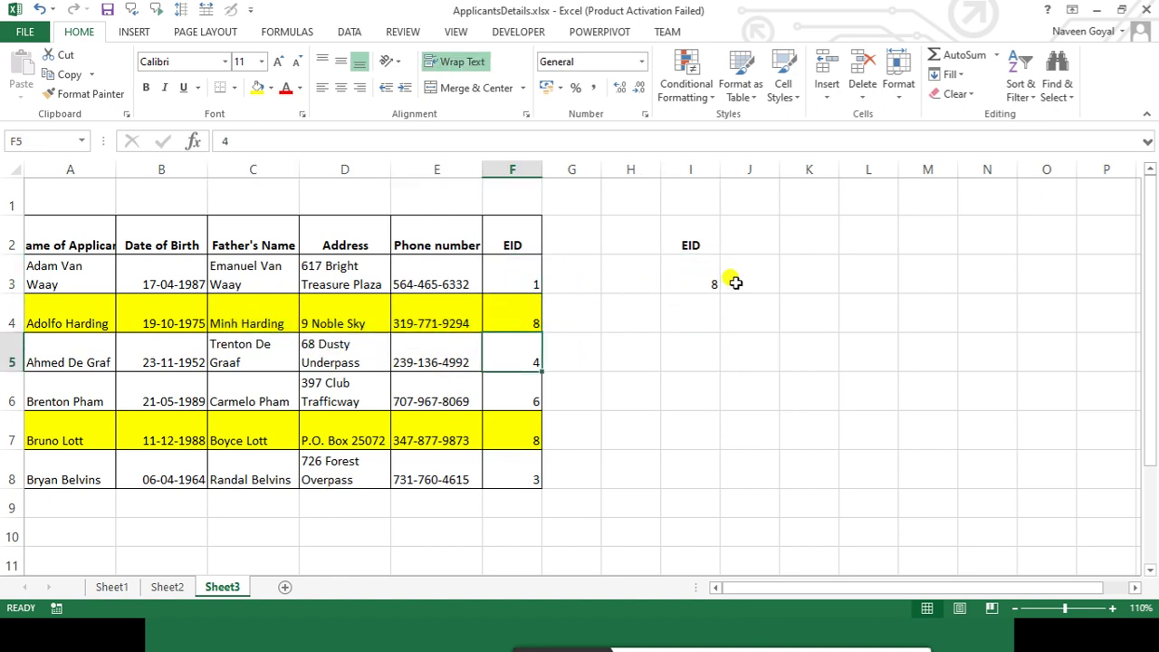
Confirm row 7 (EID 8) is also highlighted yellow across A–F
click(736, 283)
click(534, 391)
click(704, 288)
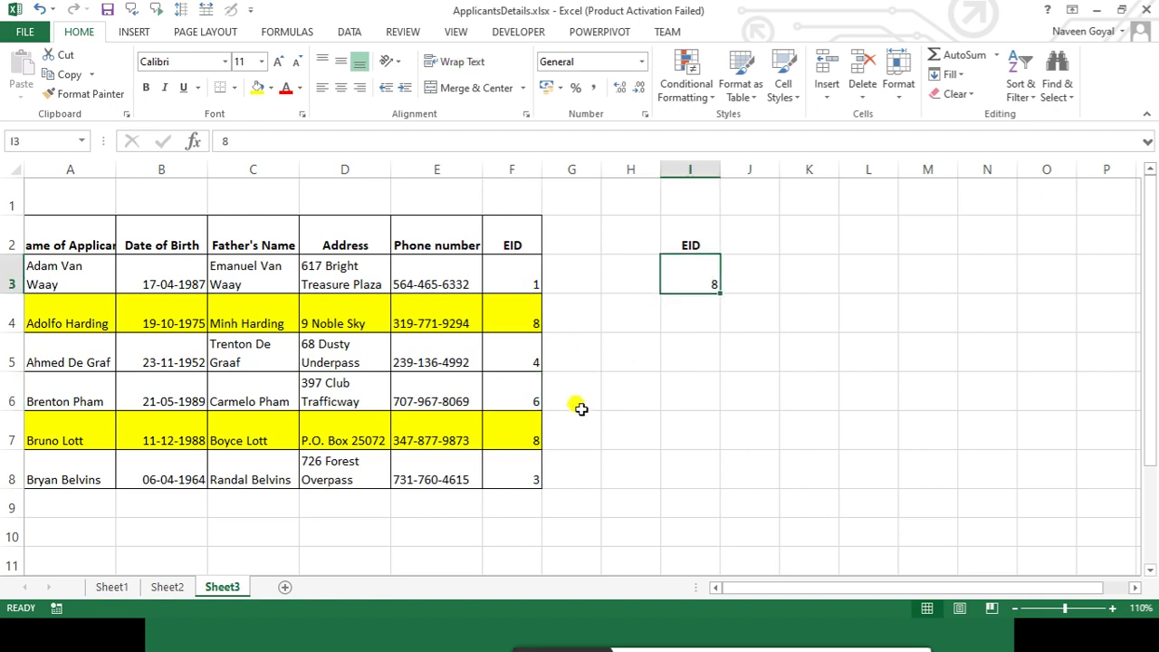
click(531, 428)
click(694, 274)
click(530, 437)
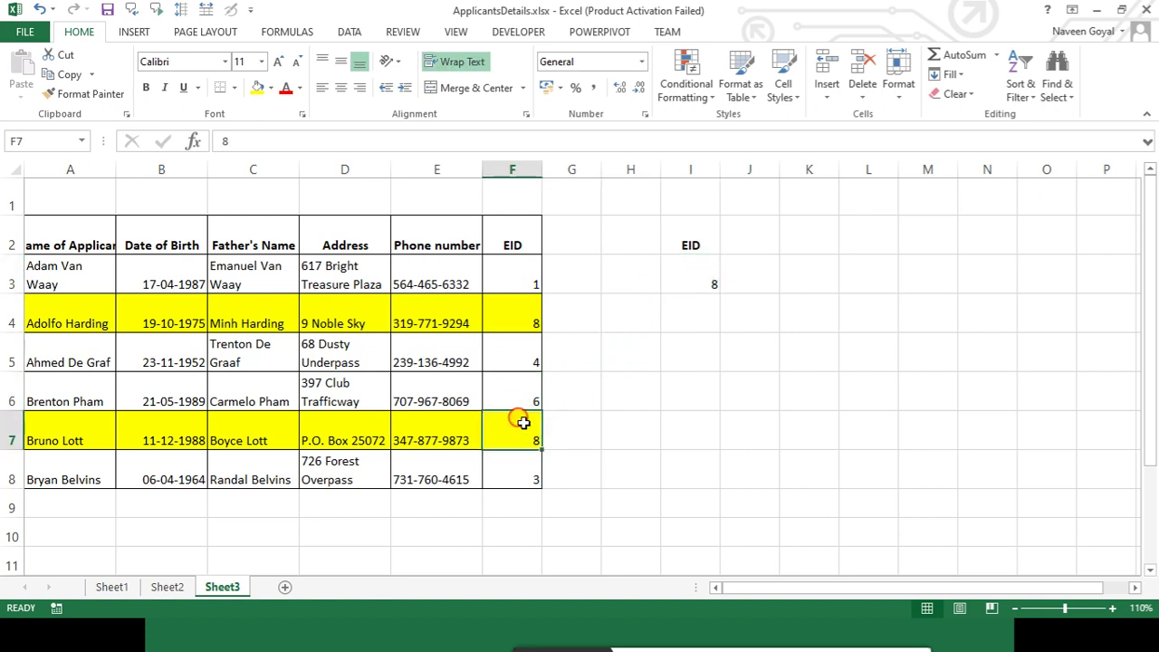
drag(523, 423, 84, 441)
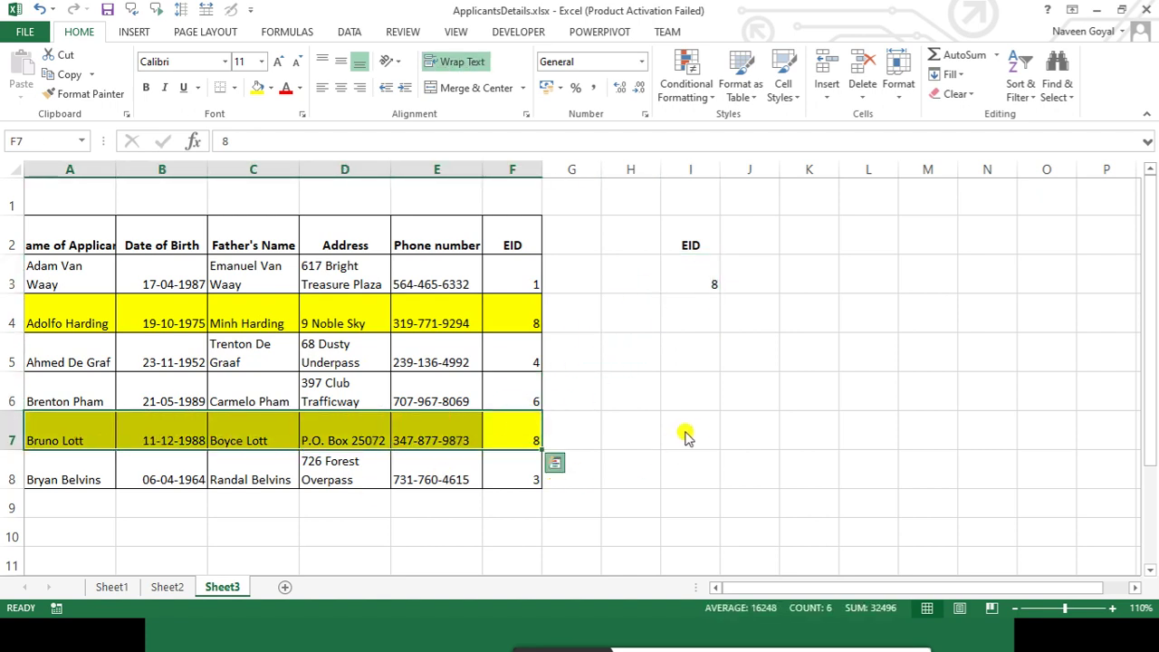
key(ctrl+q)
click(787, 441)
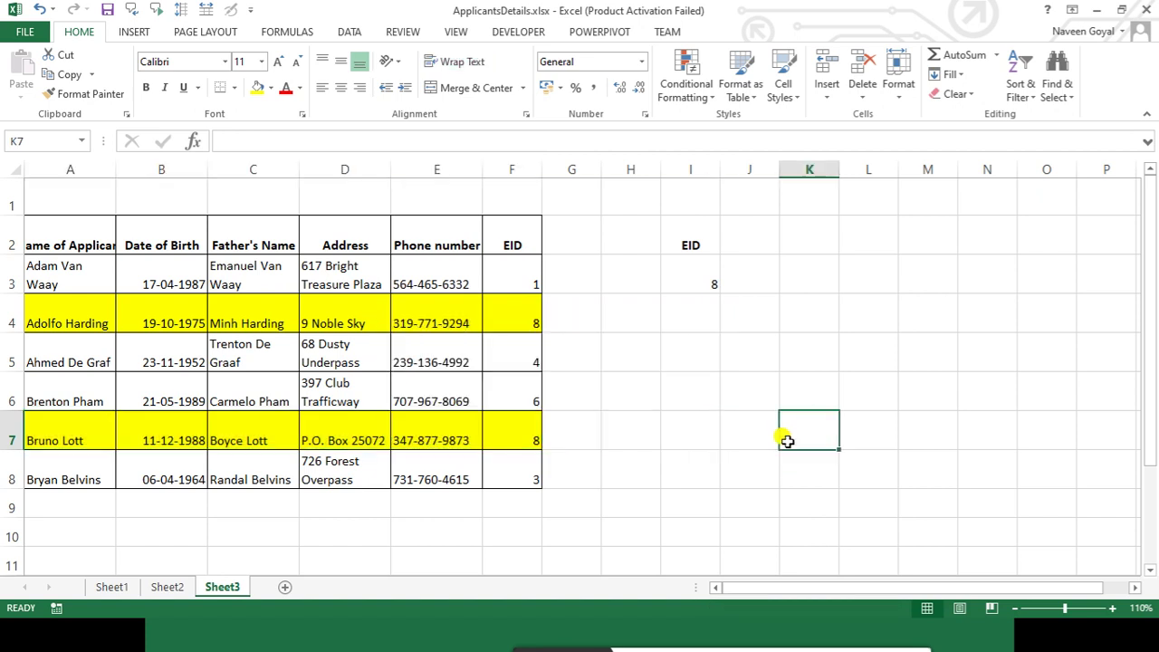
click(745, 362)
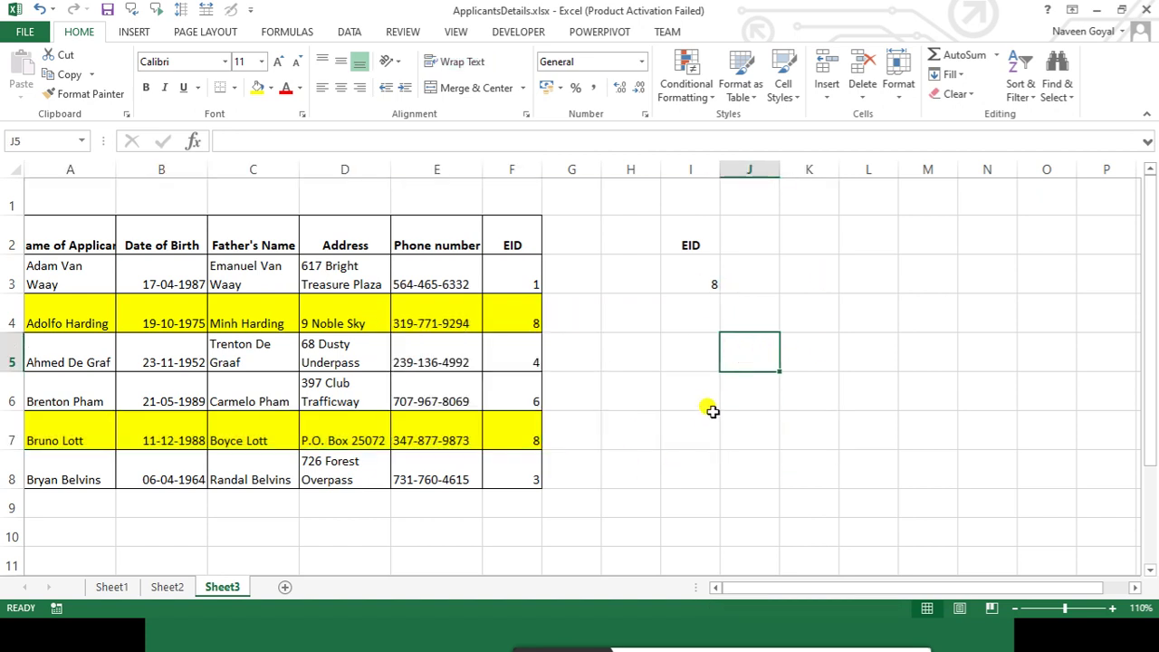
Switch to the Google Meet window and back to the Excel workbook
key(alt+Tab)
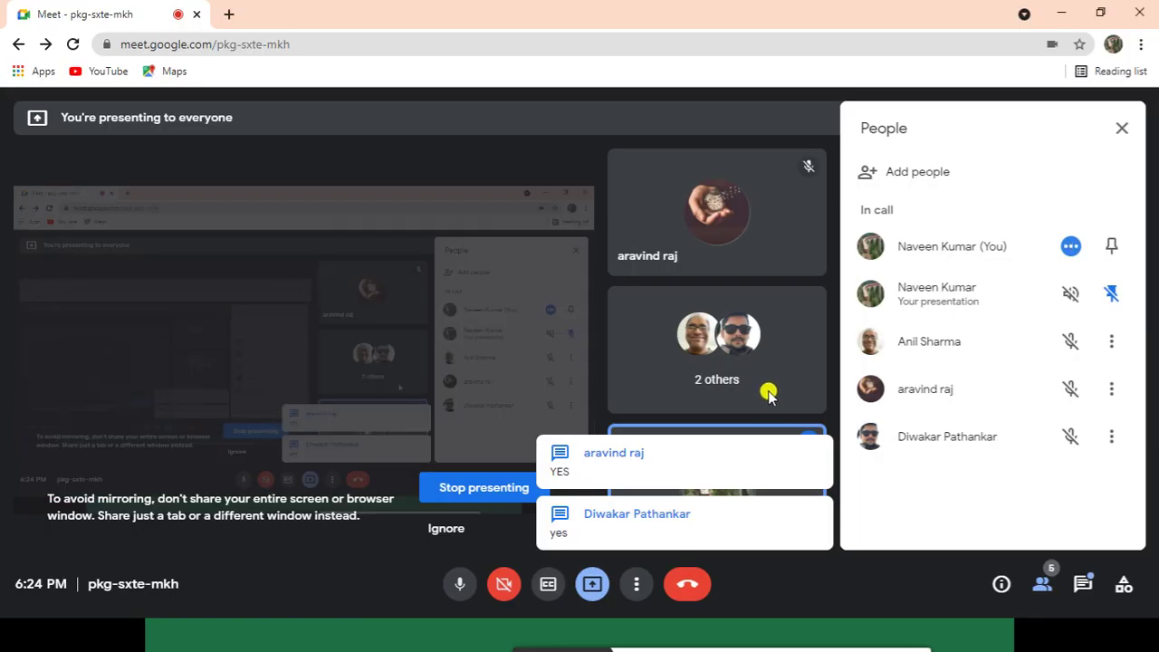
key(alt+Tab)
click(645, 384)
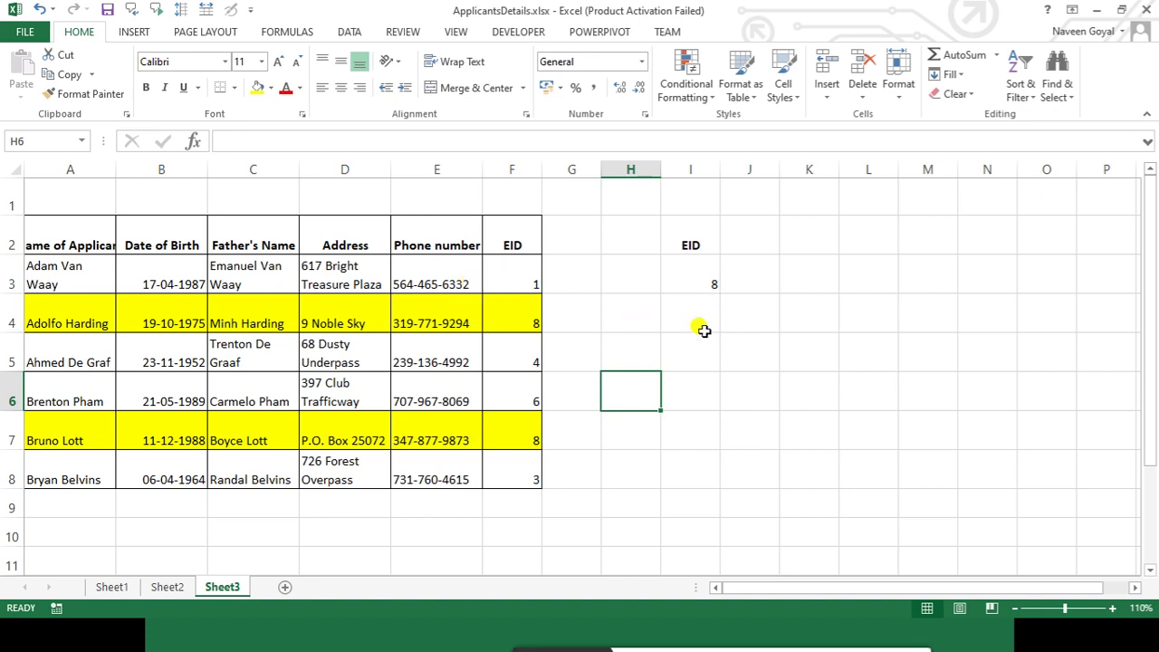
Delete the value 8 from lookup cell I3
click(698, 276)
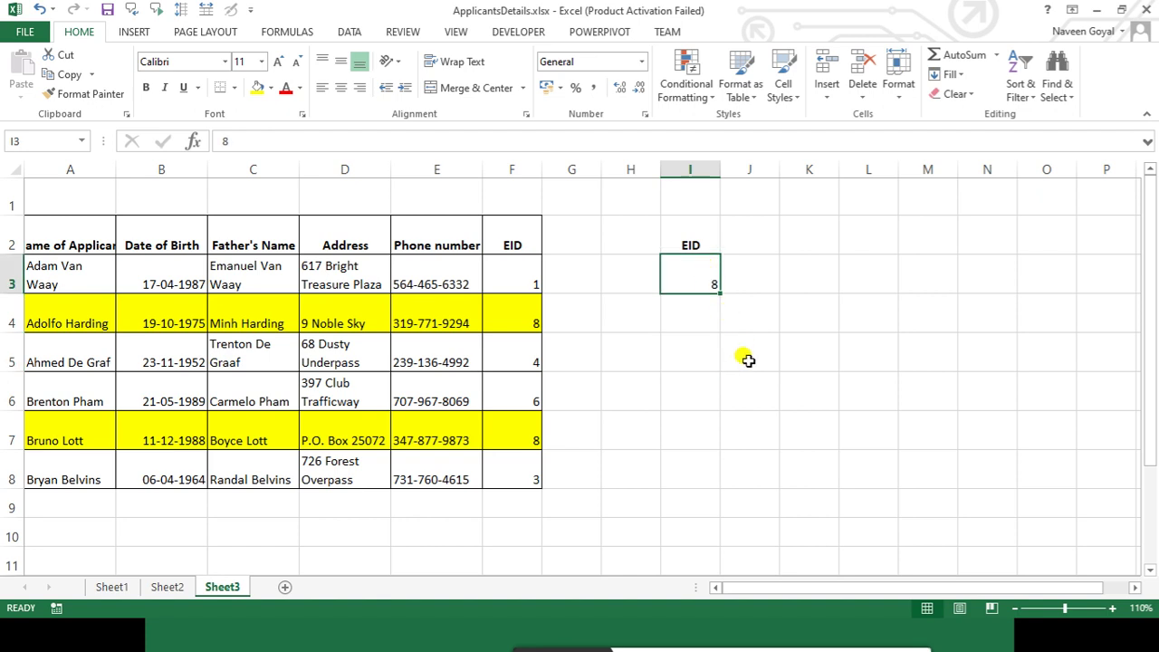
key(Delete)
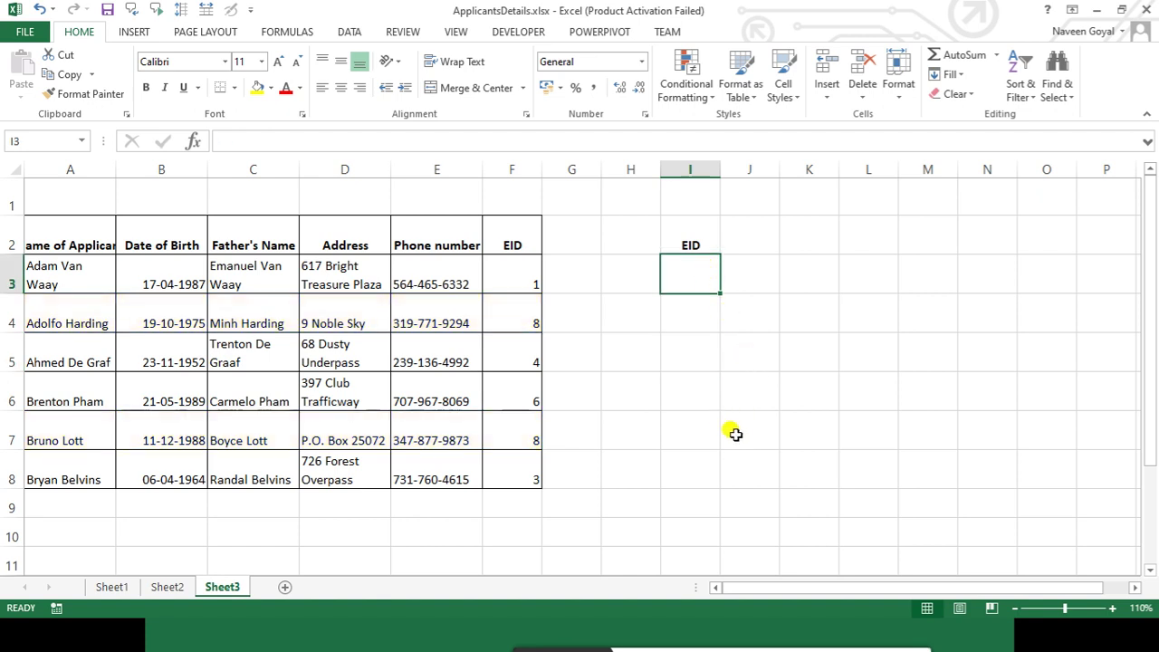
click(735, 431)
click(705, 248)
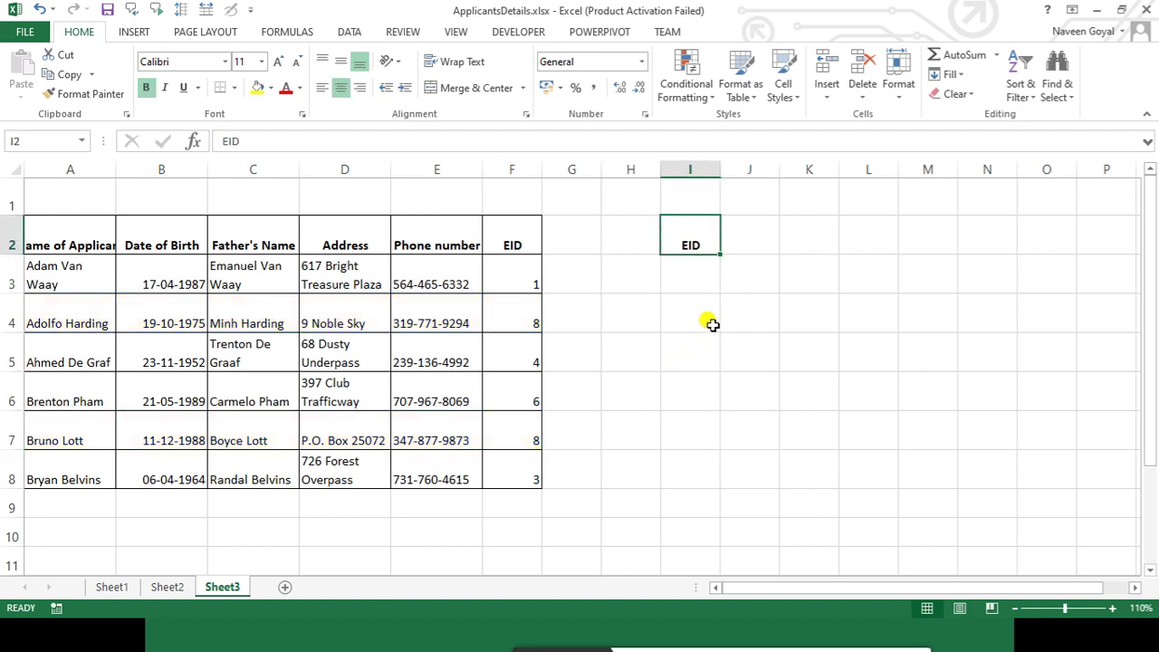
key(Down)
Clear the conditional formatting rules from the selected applicant rows
mouse_move(111, 264)
mouse_down()
mouse_move(484, 482)
mouse_move(521, 480)
mouse_up()
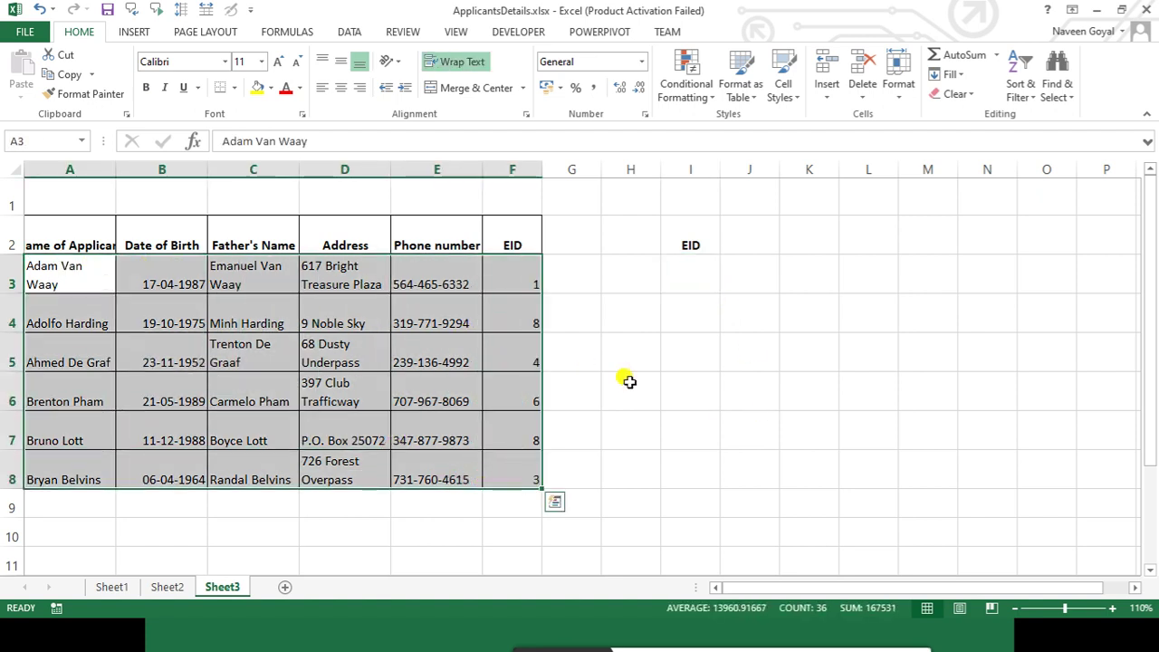
click(687, 89)
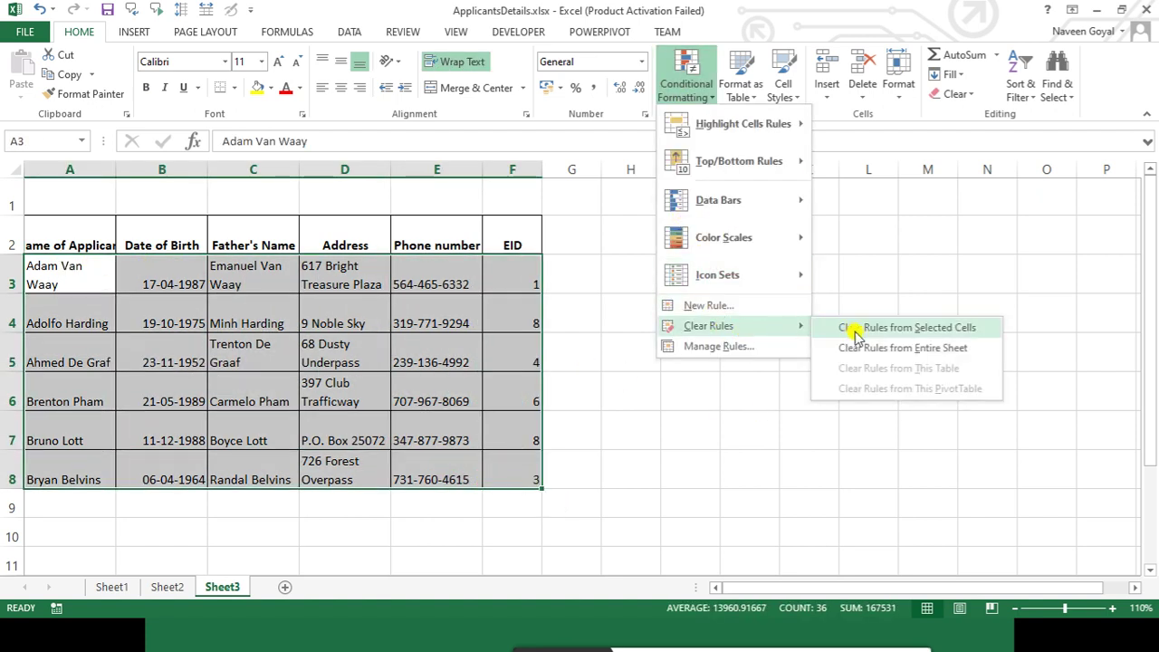
click(890, 348)
click(951, 385)
Delete the EID label from I2, leaving I2 empty and selected
click(698, 246)
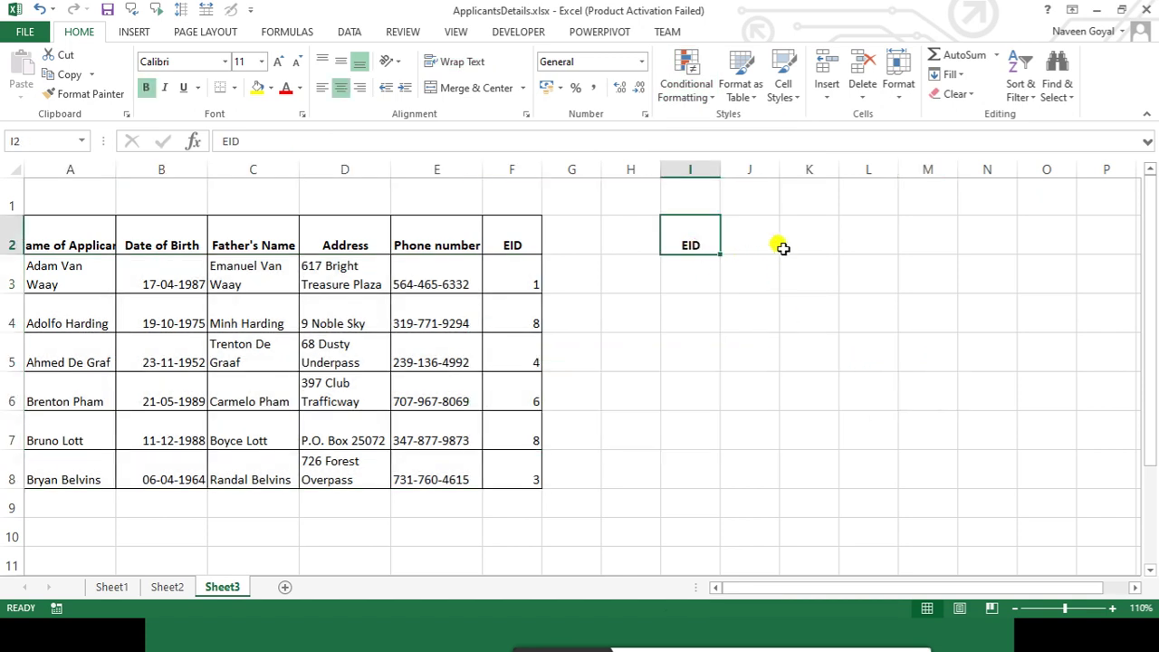
key(Delete)
key(Right)
key(Right)
key(Down)
key(Down)
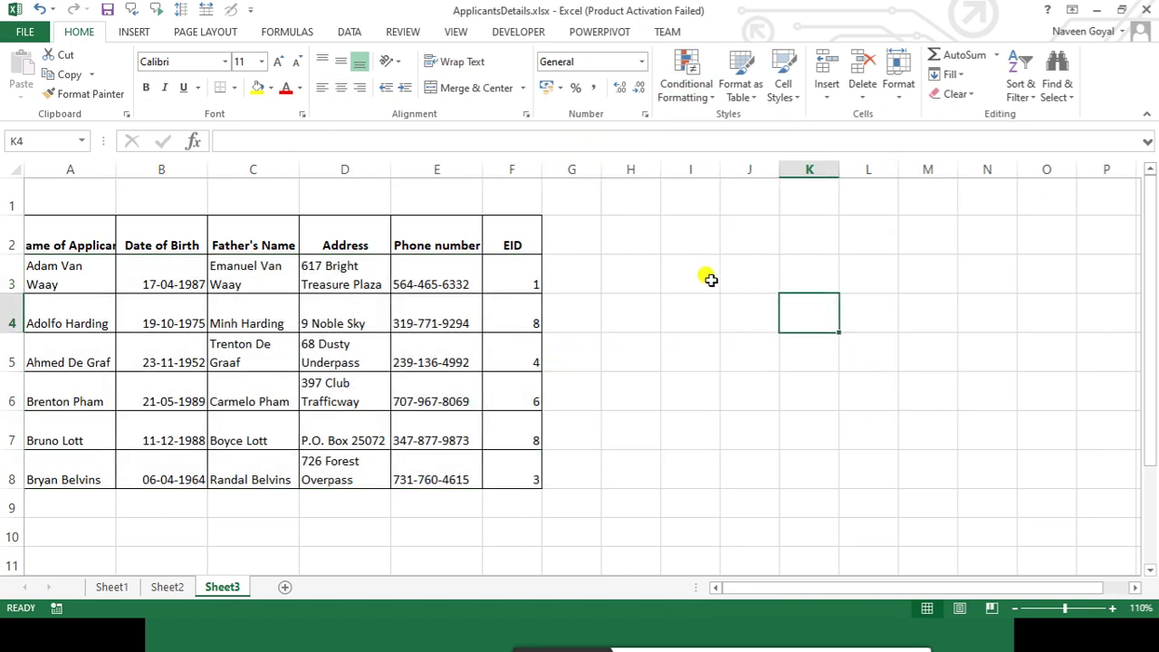
drag(100, 246, 549, 250)
click(644, 238)
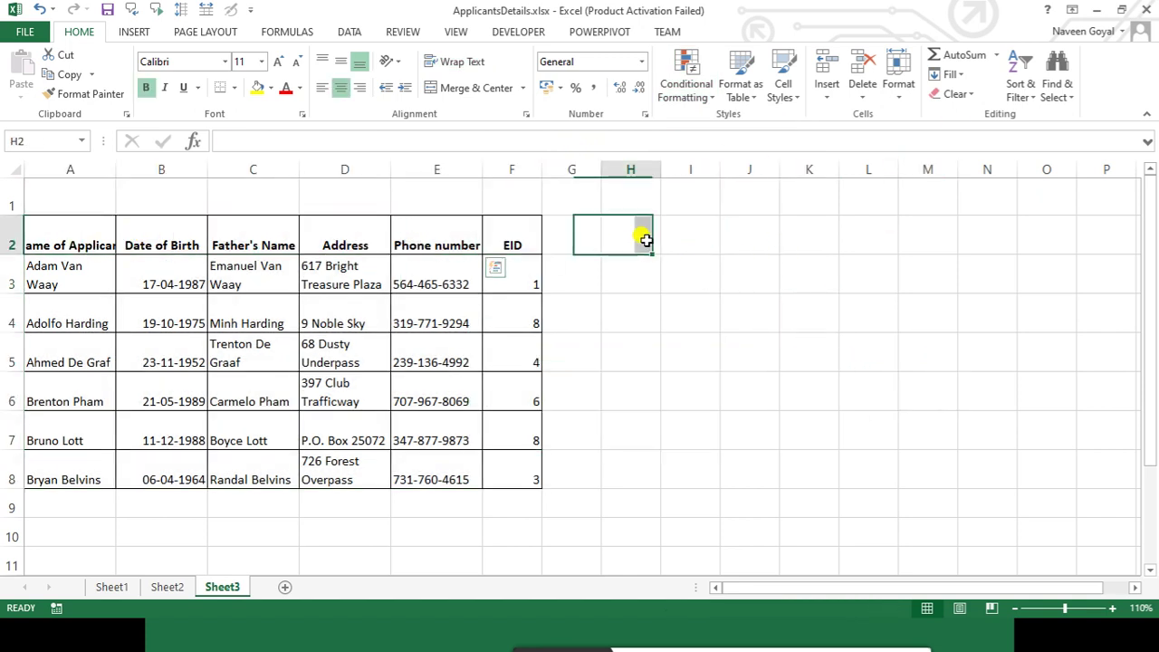
click(714, 247)
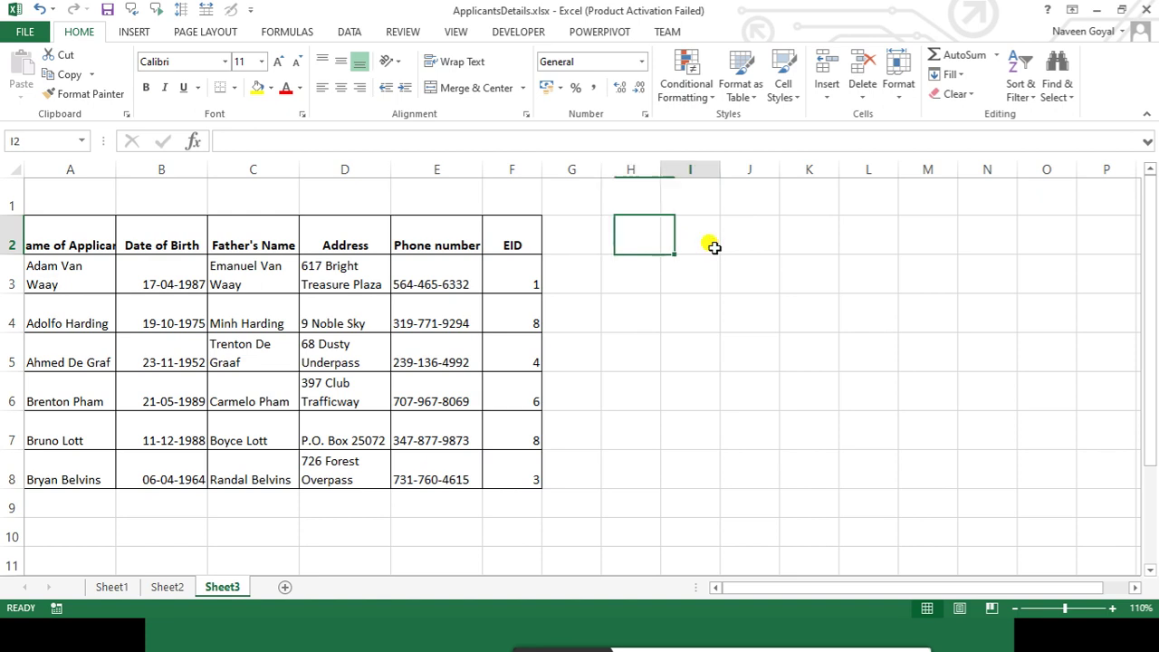
Add a List data validation to I2 with source =$A$2:$F$2
click(345, 33)
click(699, 86)
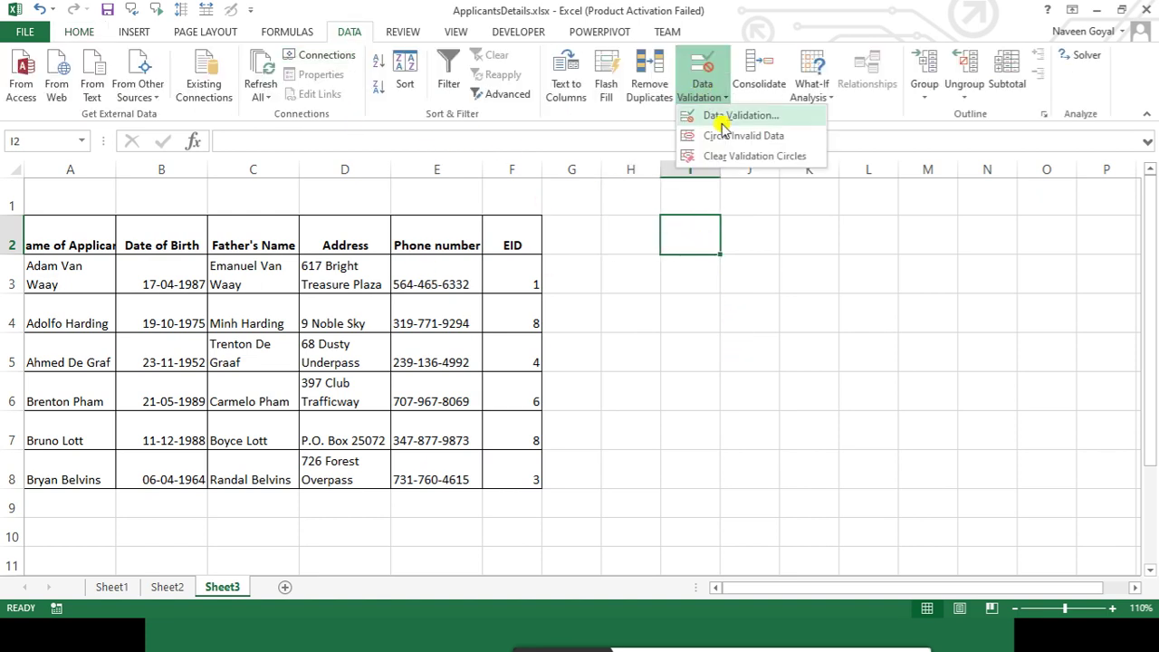
click(716, 115)
click(846, 280)
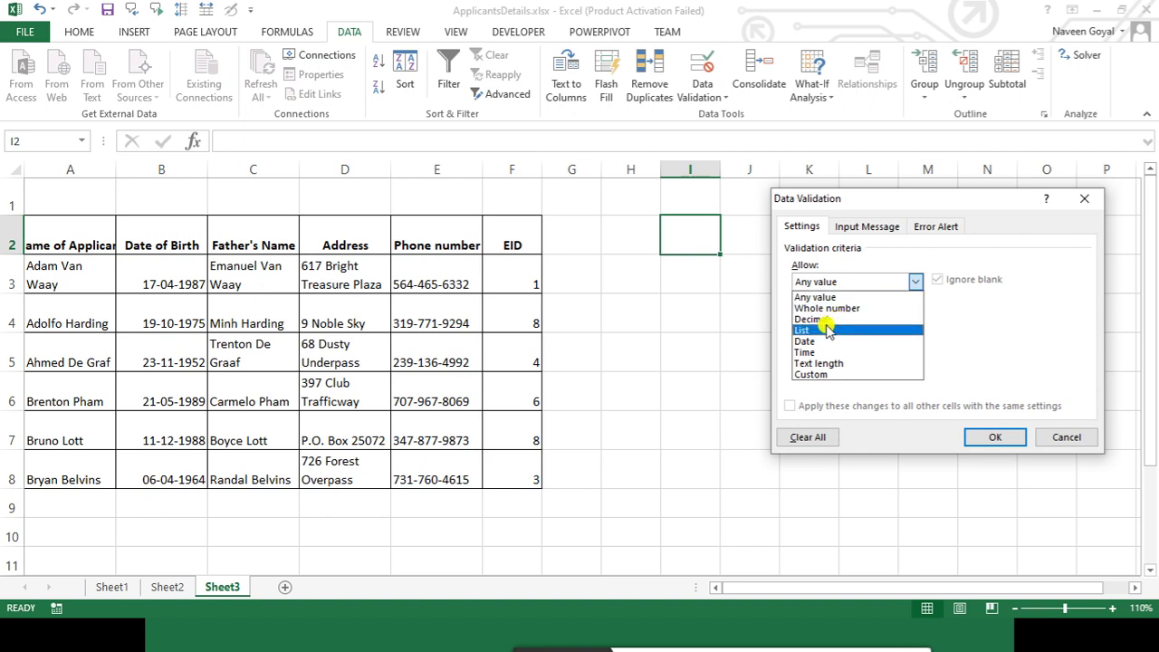
click(826, 329)
click(828, 349)
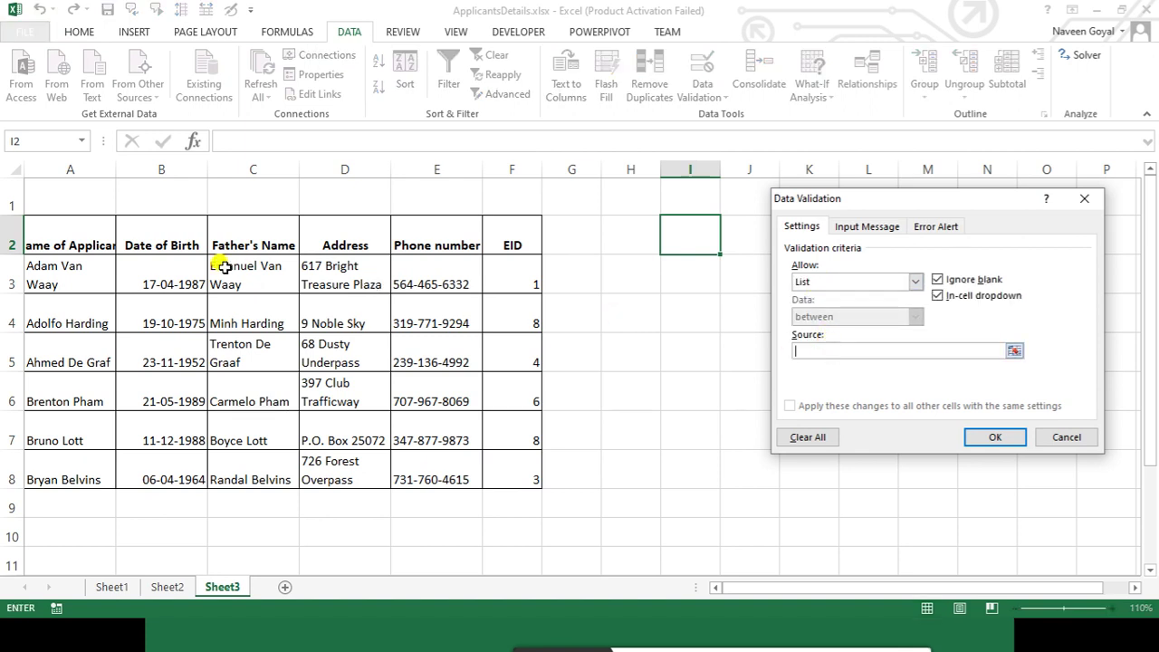
drag(74, 237, 512, 242)
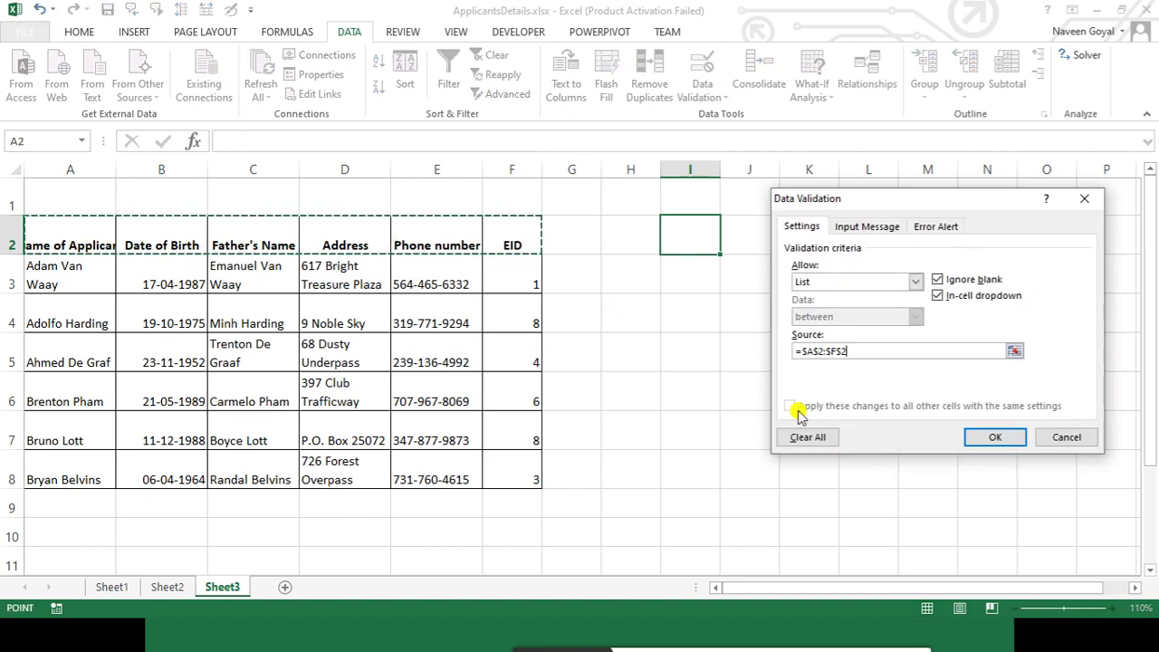
click(995, 437)
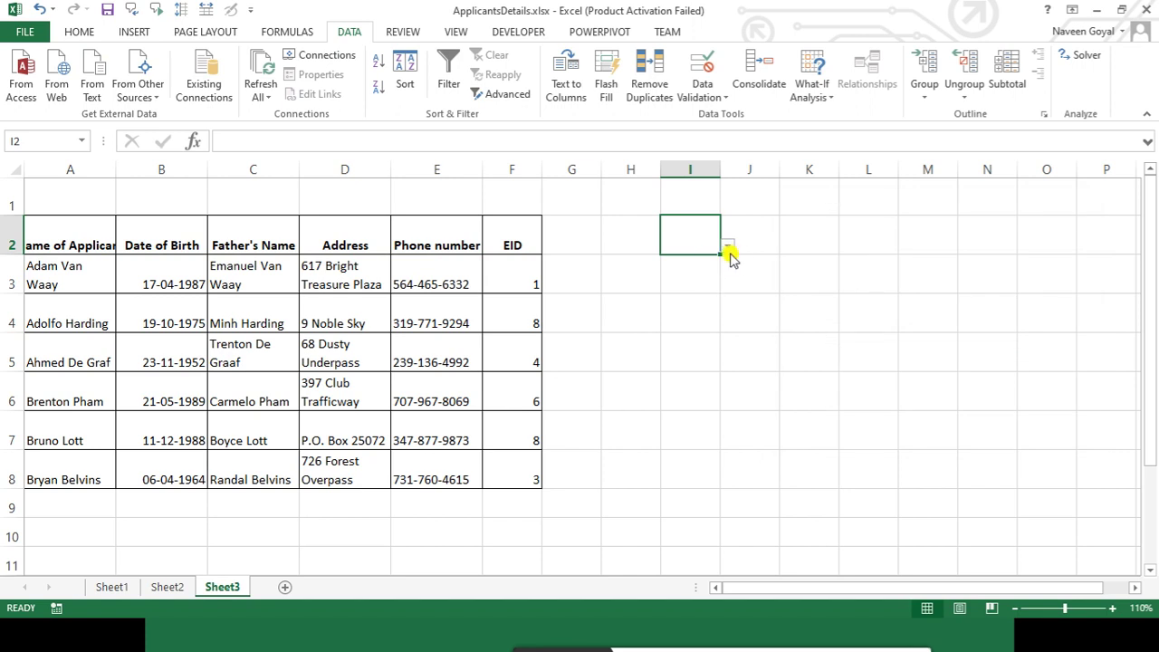
Choose Phone number from I2's dropdown
click(728, 246)
click(678, 311)
click(777, 296)
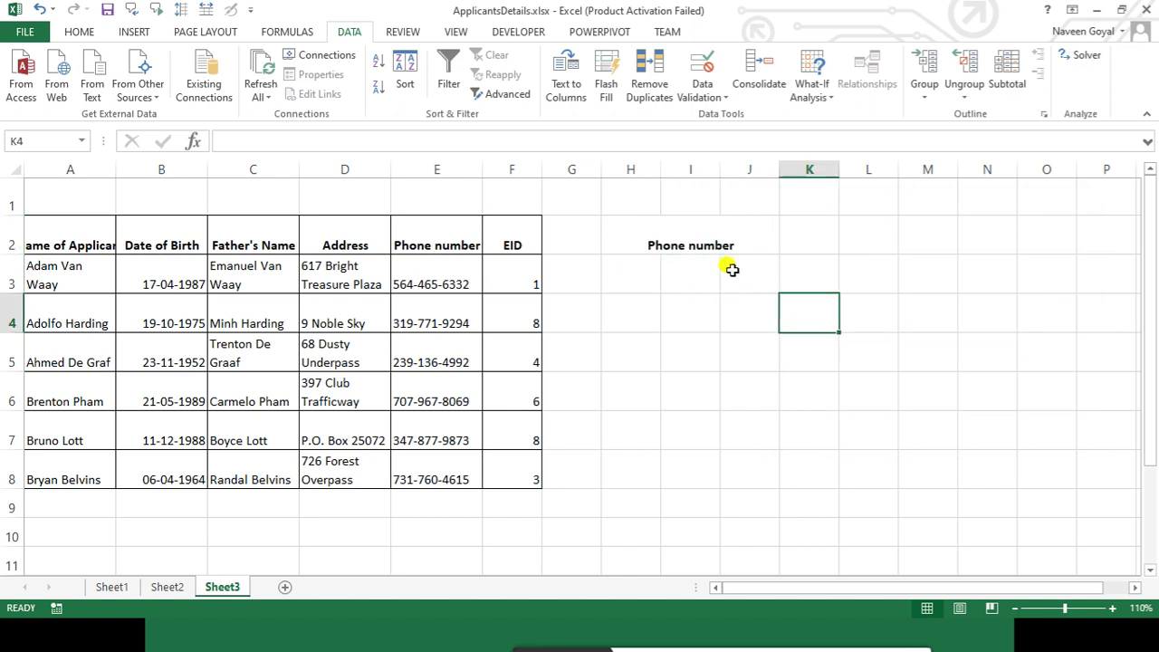
Widen column I and pick Father's Name in I2, matching column C
drag(721, 168, 794, 171)
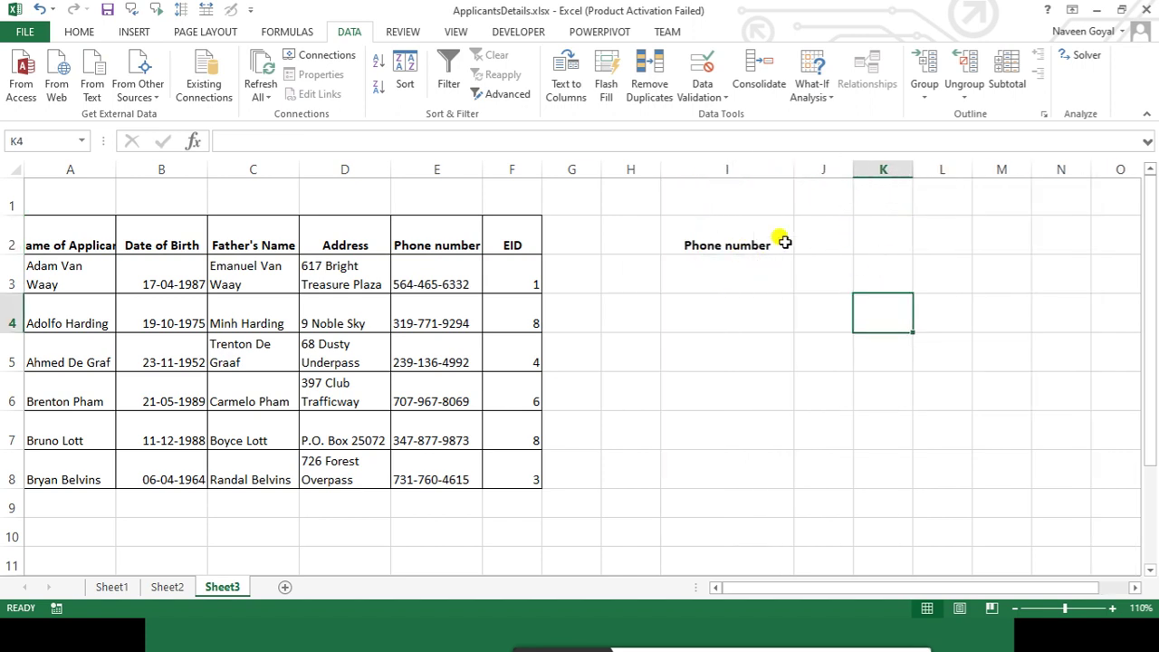
click(788, 243)
click(801, 245)
click(688, 286)
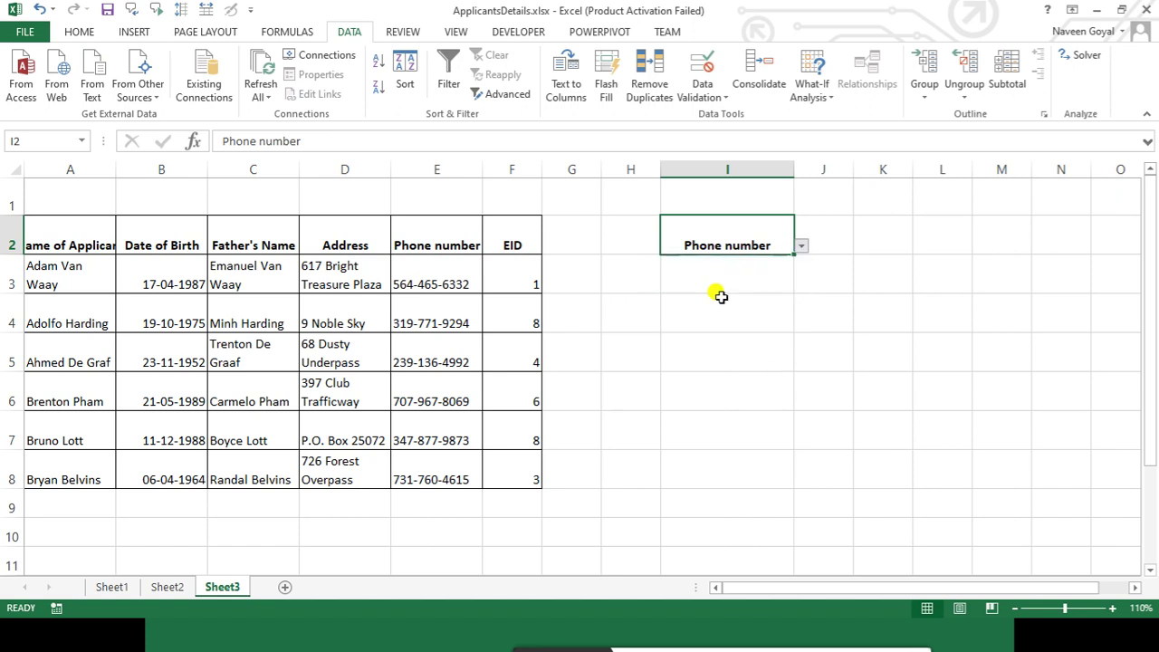
click(824, 389)
click(732, 247)
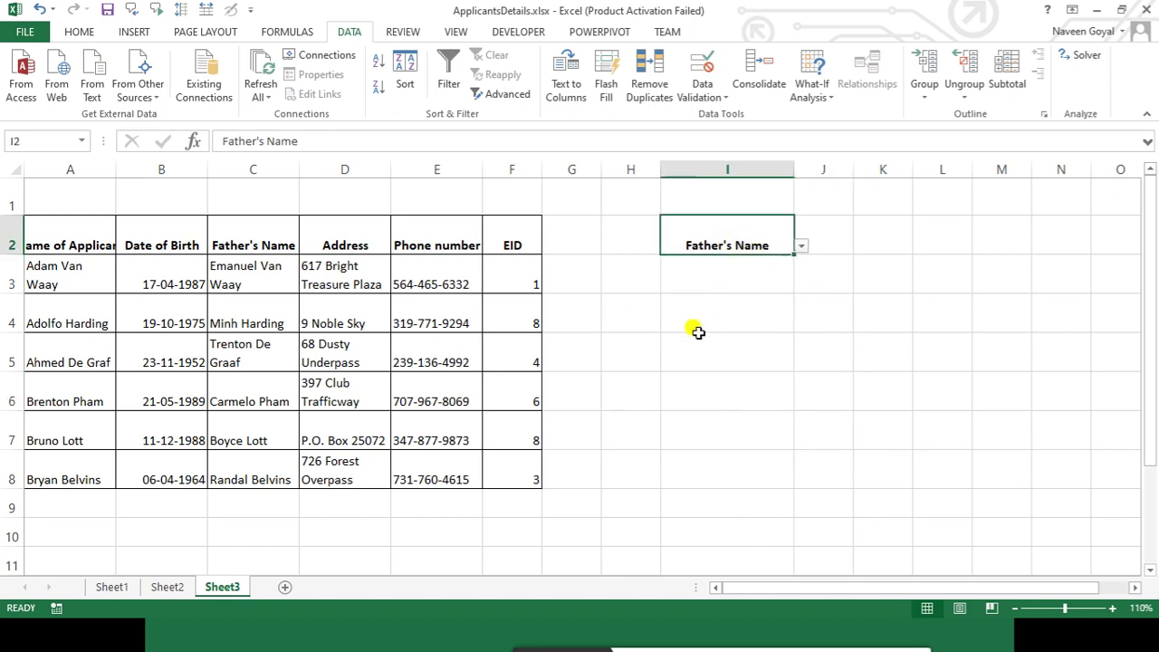
drag(270, 235, 237, 460)
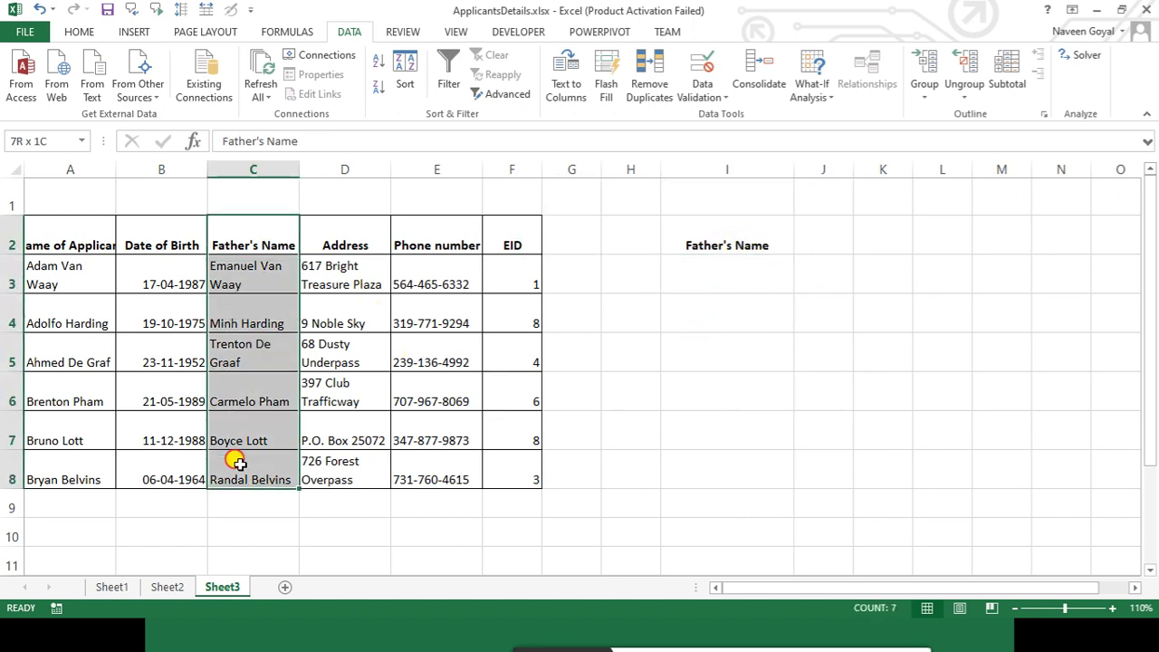
click(700, 413)
click(754, 277)
Switch I2 back to Phone number and compare it with column E
click(729, 231)
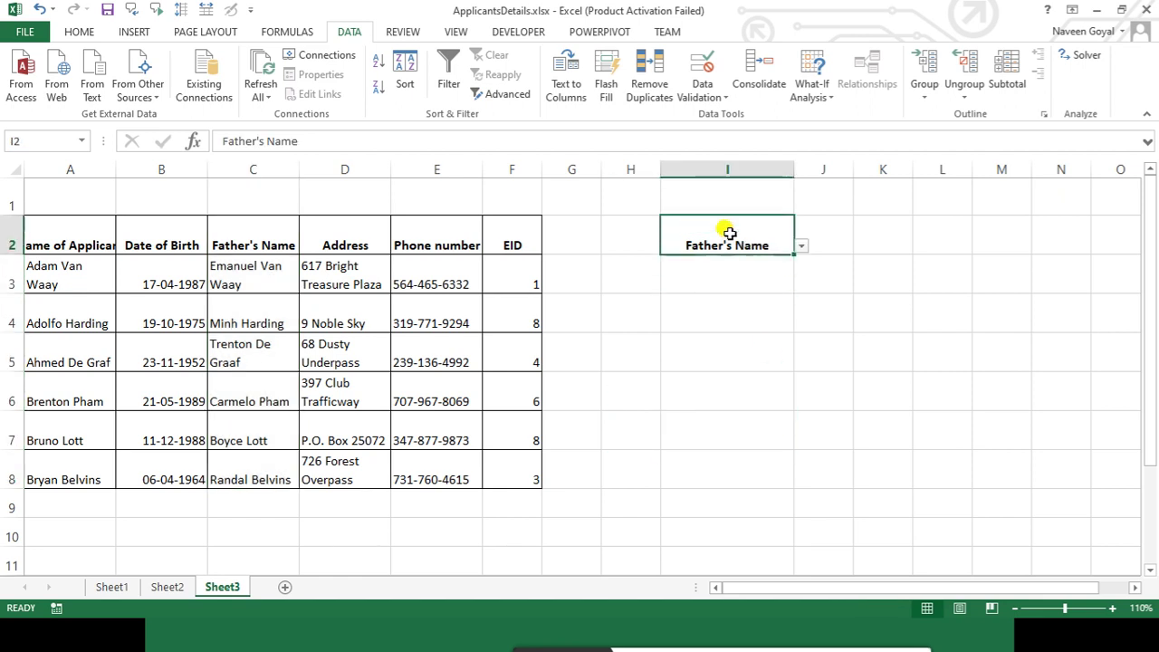
click(800, 246)
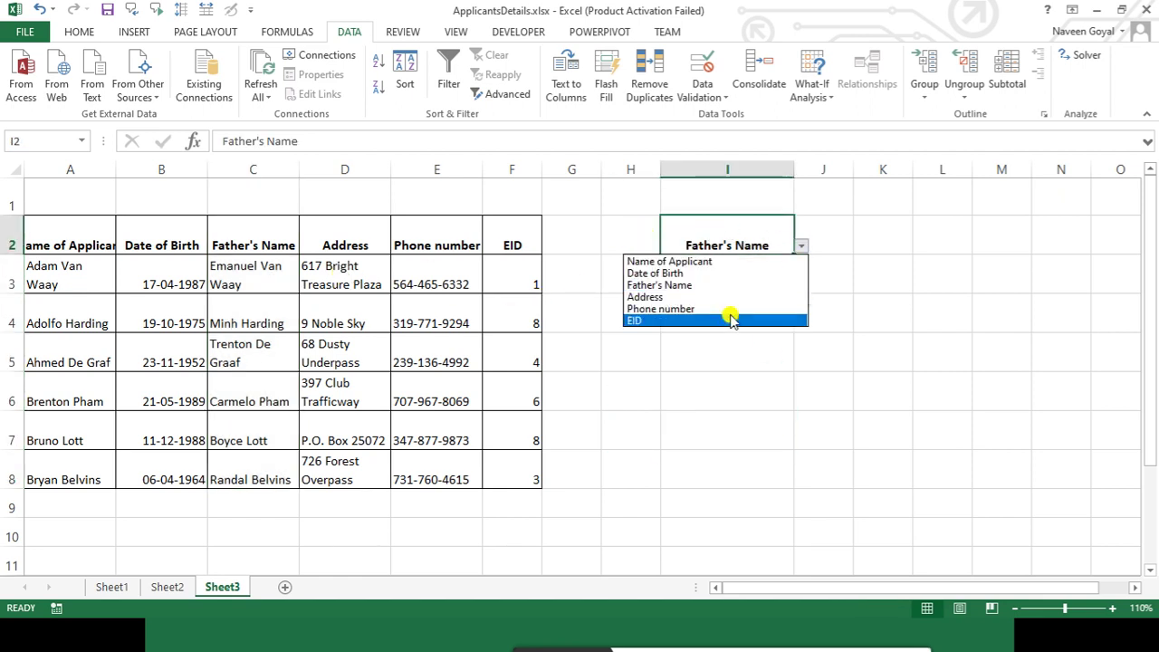
click(703, 309)
drag(412, 239, 407, 478)
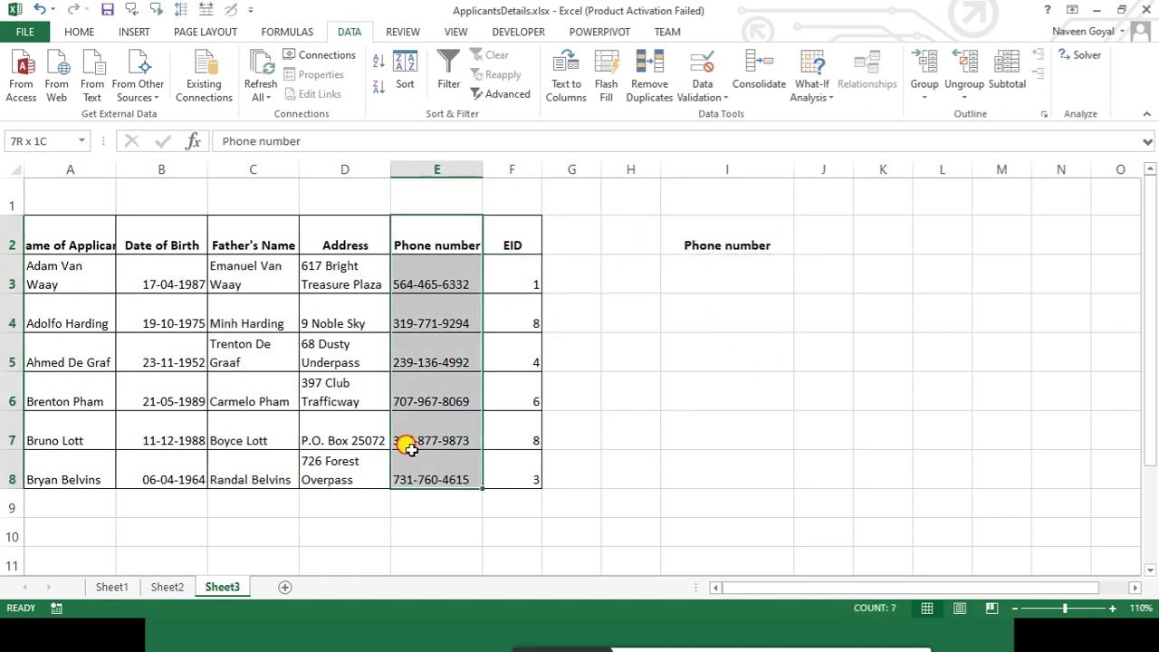
click(744, 433)
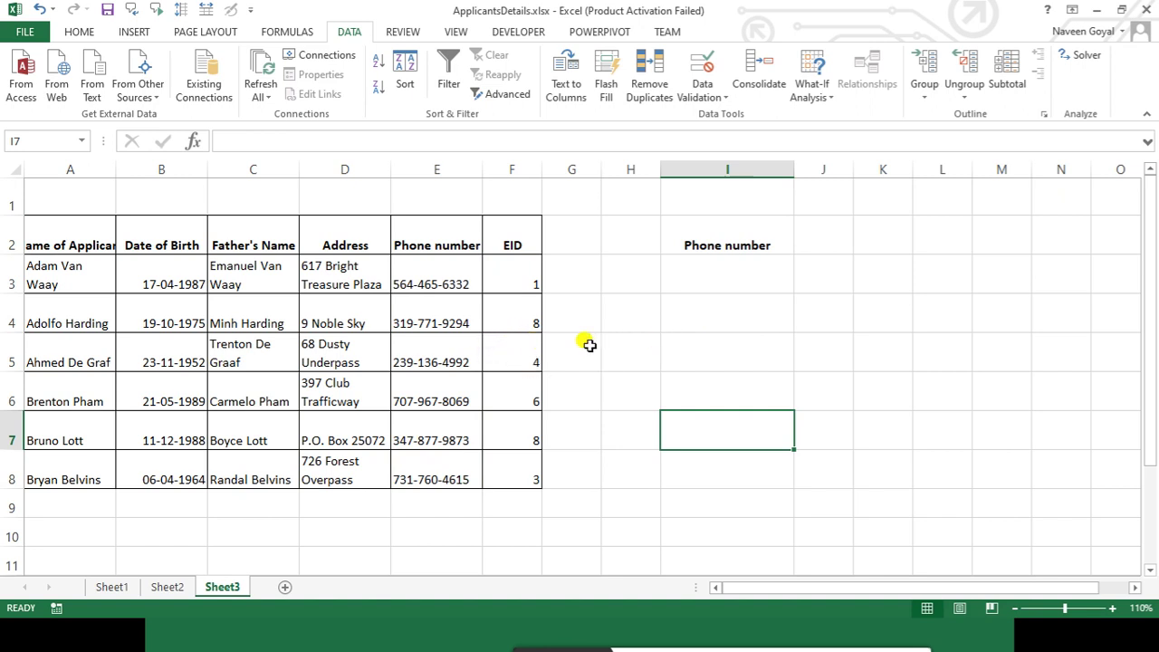
click(744, 243)
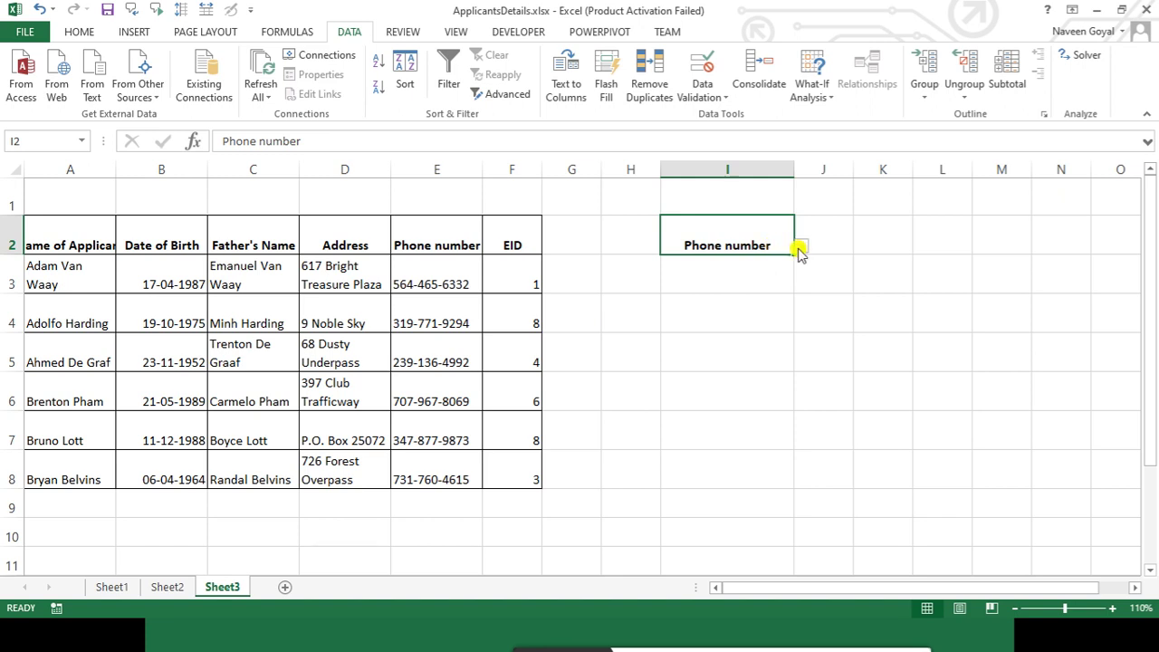
Choose Date of Birth in I2 and compare it with column B
drag(95, 245, 484, 444)
click(666, 444)
click(746, 234)
click(800, 245)
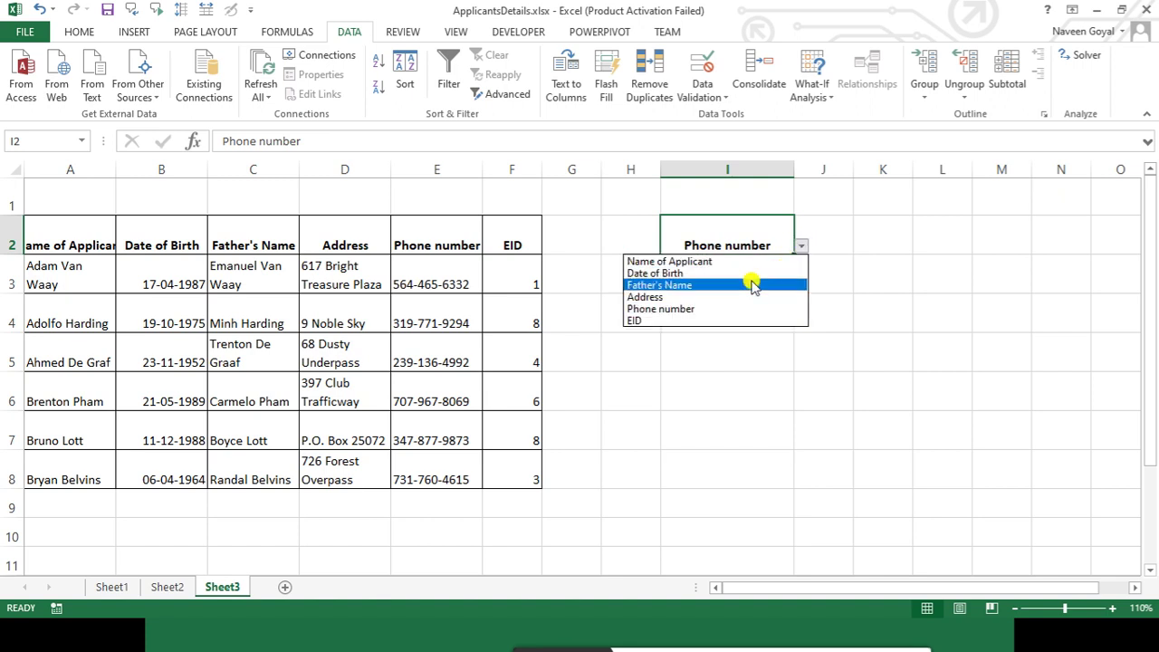
click(720, 275)
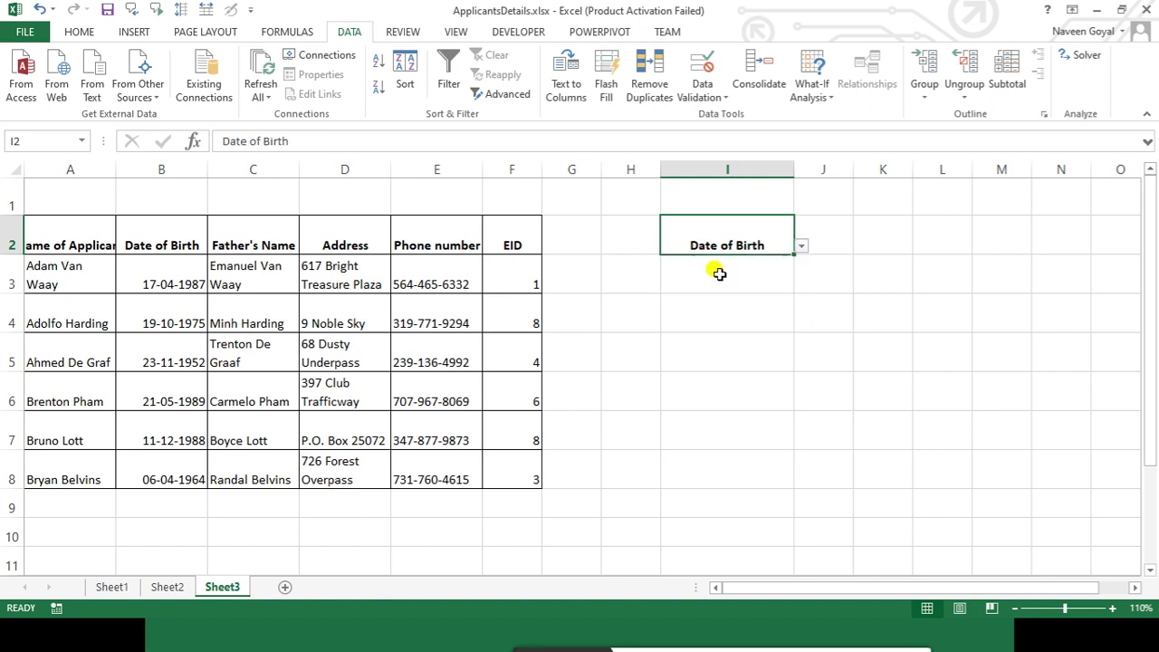
drag(157, 229, 166, 489)
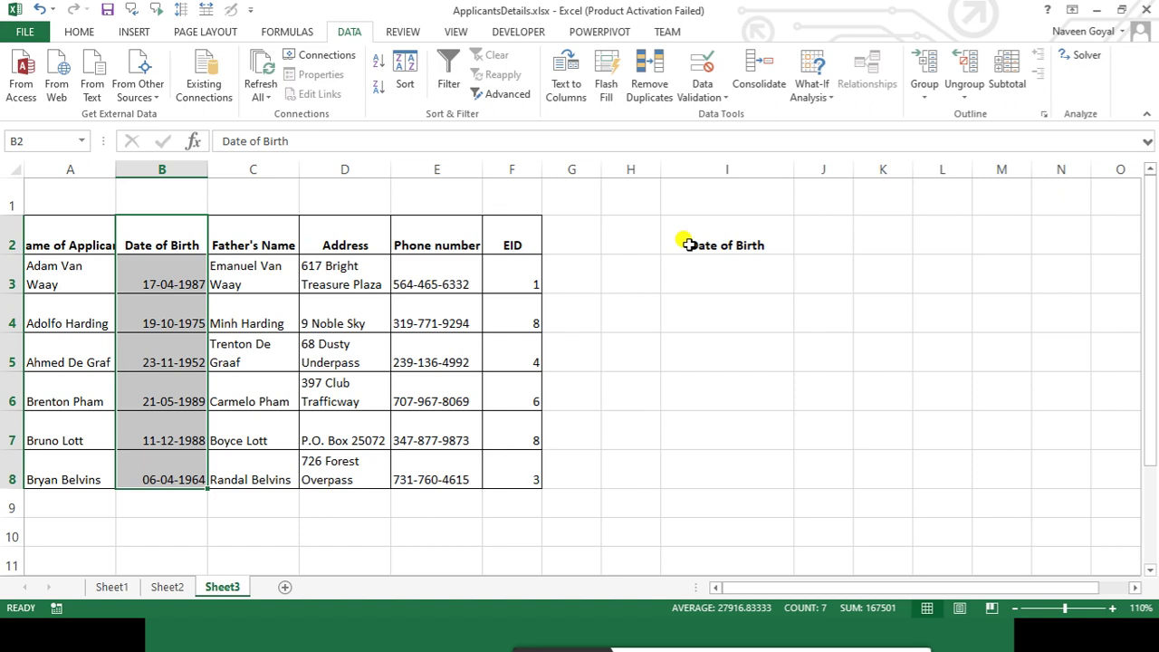
Set I2 back to Phone number, then open Data Validation for cell K2
click(720, 239)
click(801, 254)
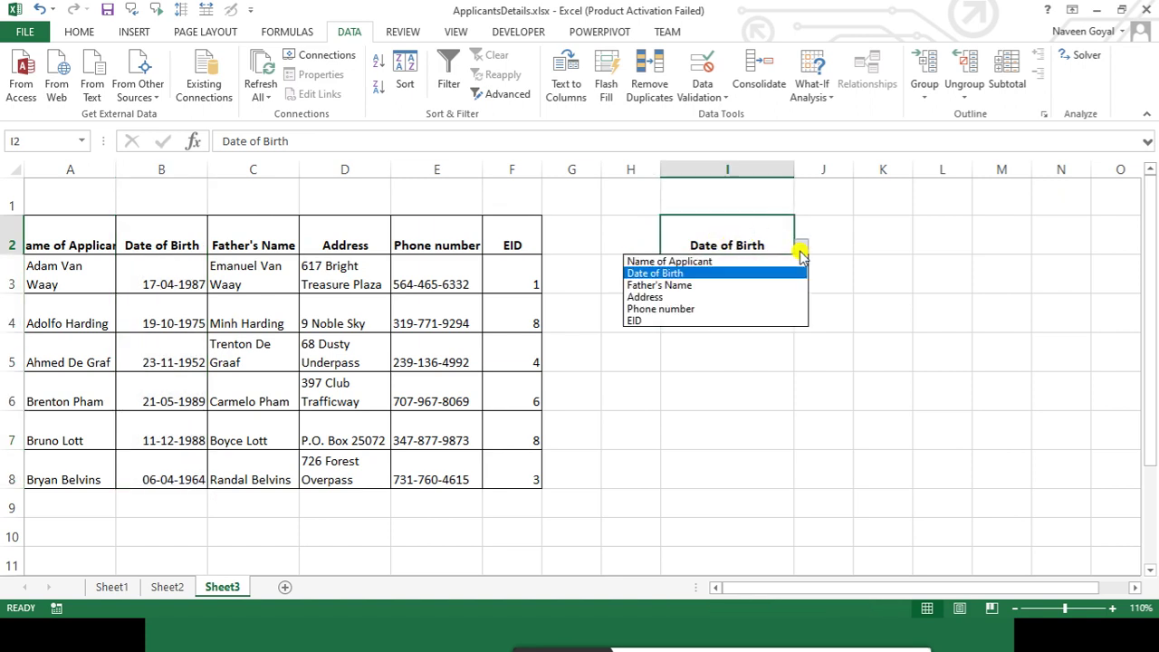
click(698, 310)
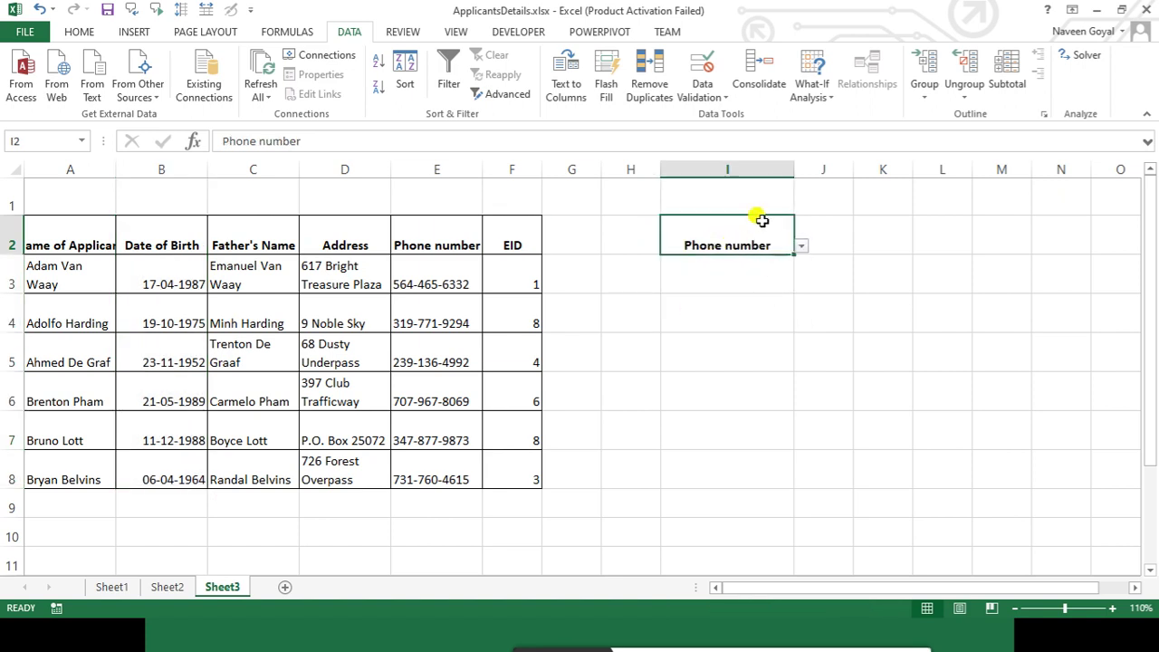
click(276, 239)
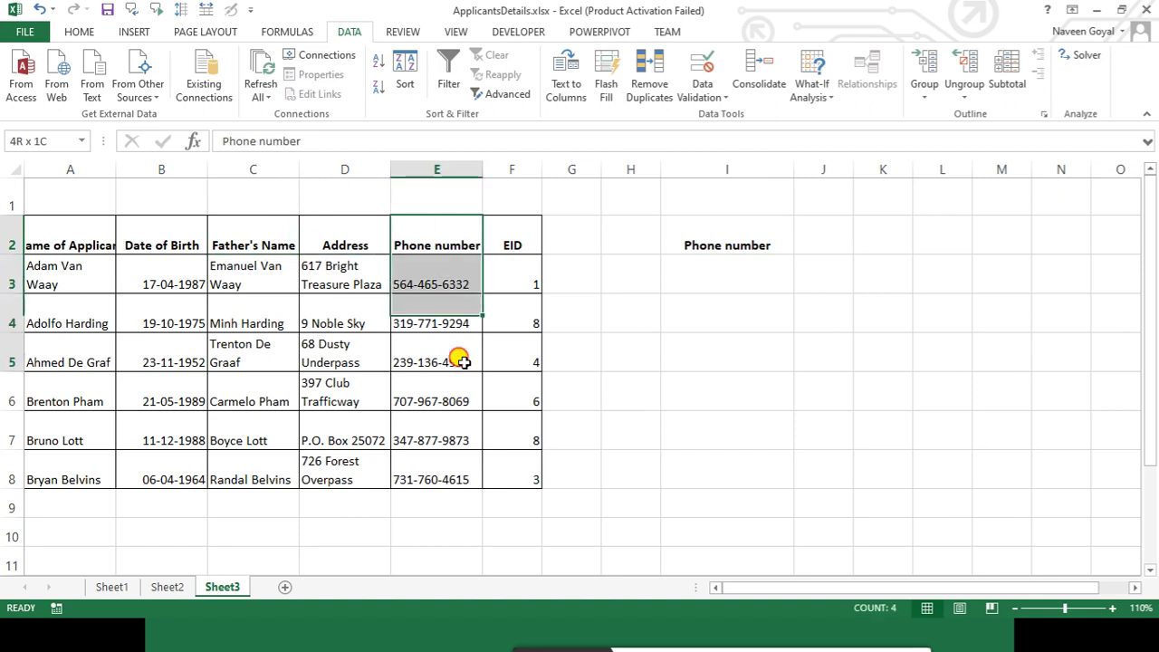
drag(394, 239, 467, 478)
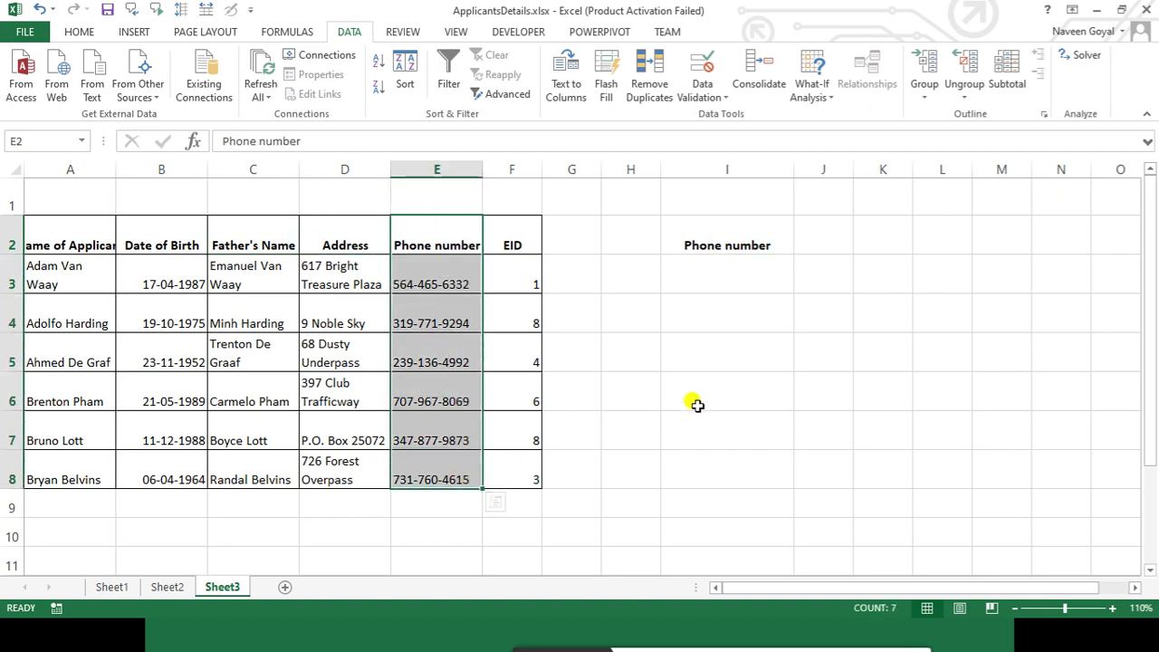
click(697, 405)
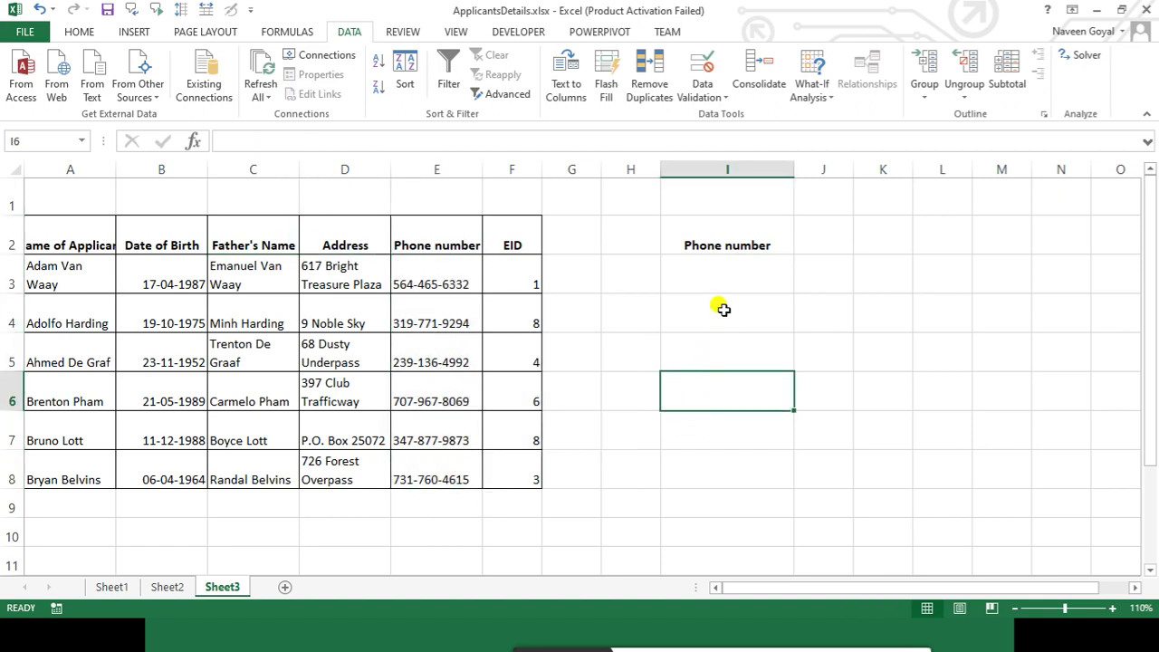
click(722, 237)
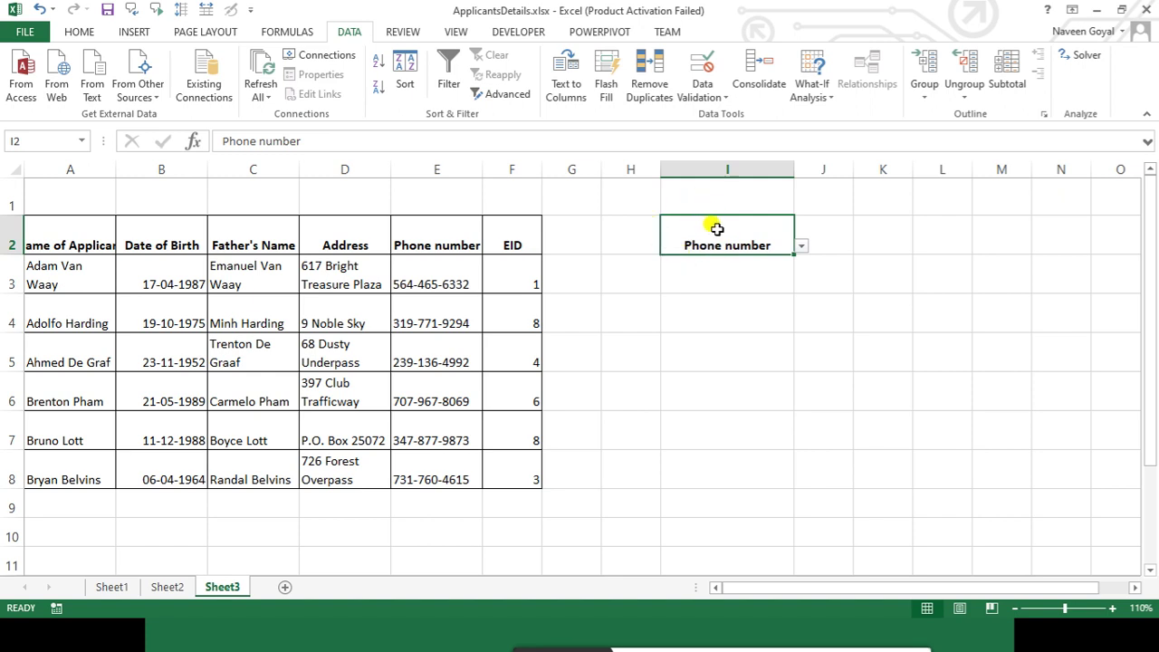
click(734, 290)
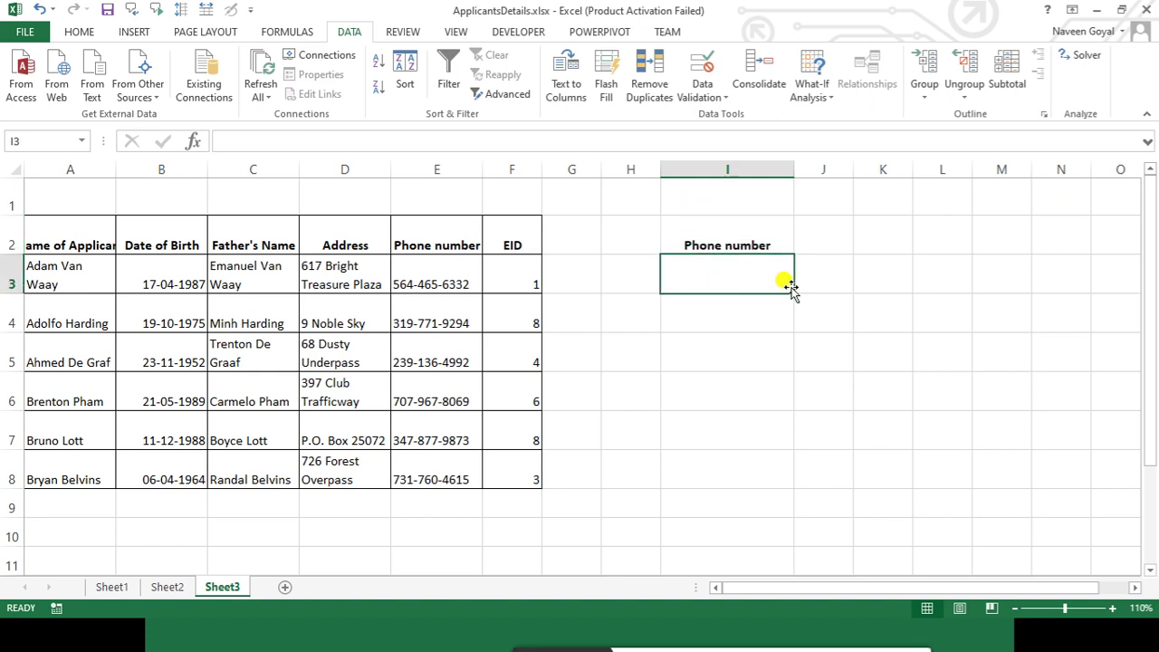
click(885, 241)
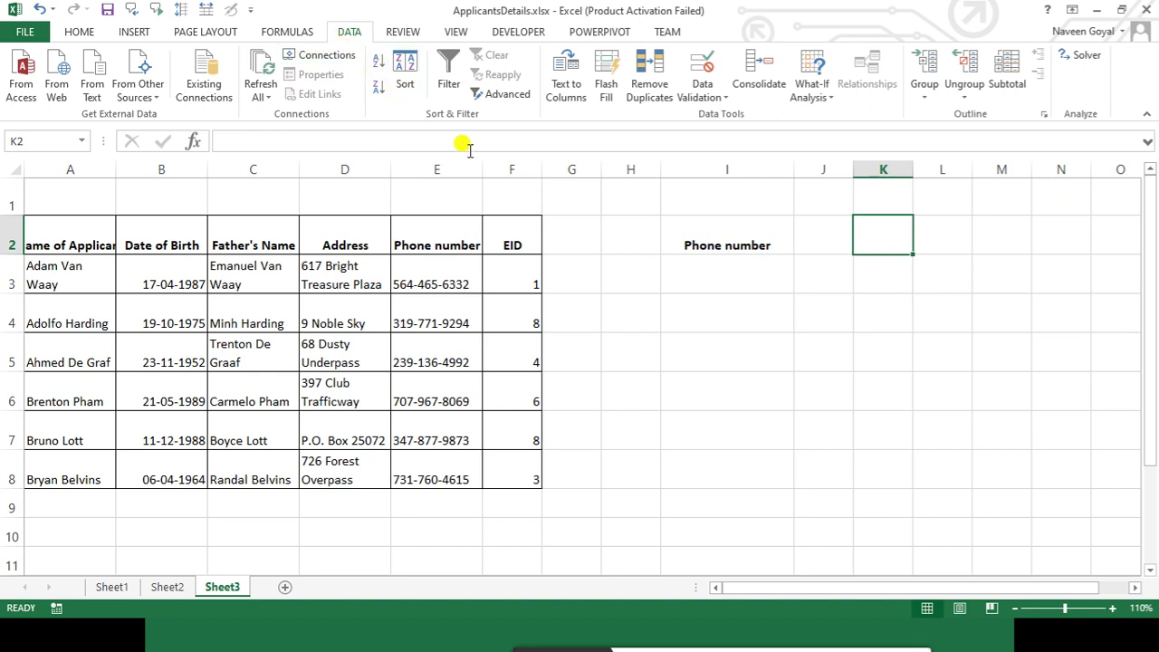
click(703, 75)
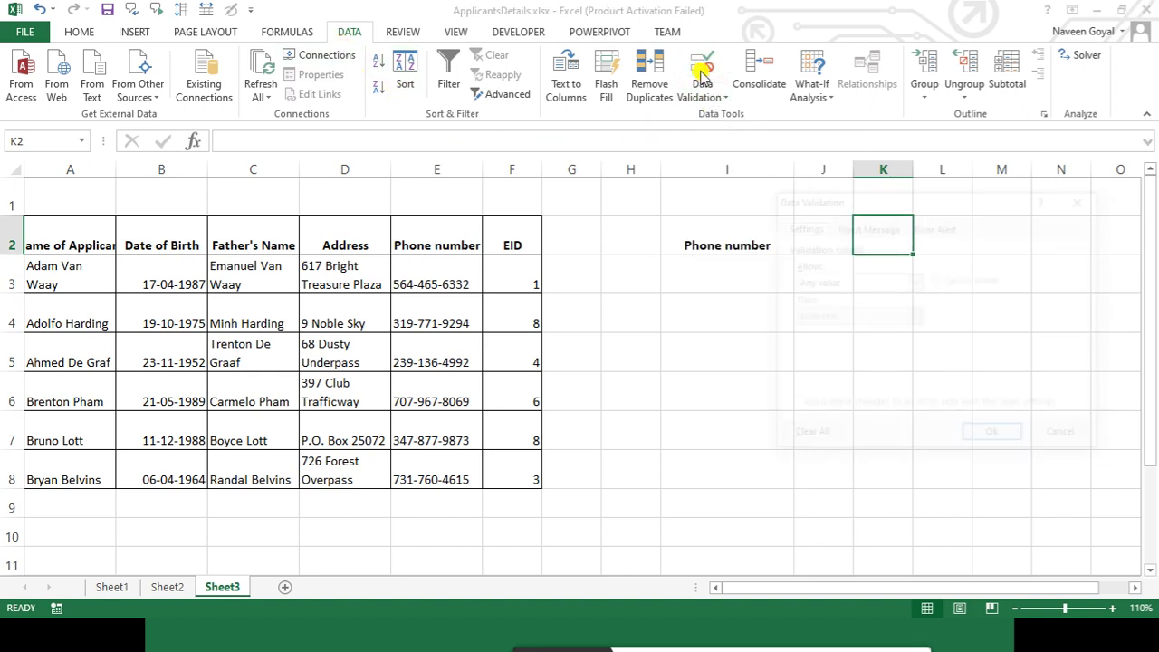
Give K2 a List validation sourced from the headers =$A$2:$F$2
drag(824, 199, 646, 306)
click(645, 388)
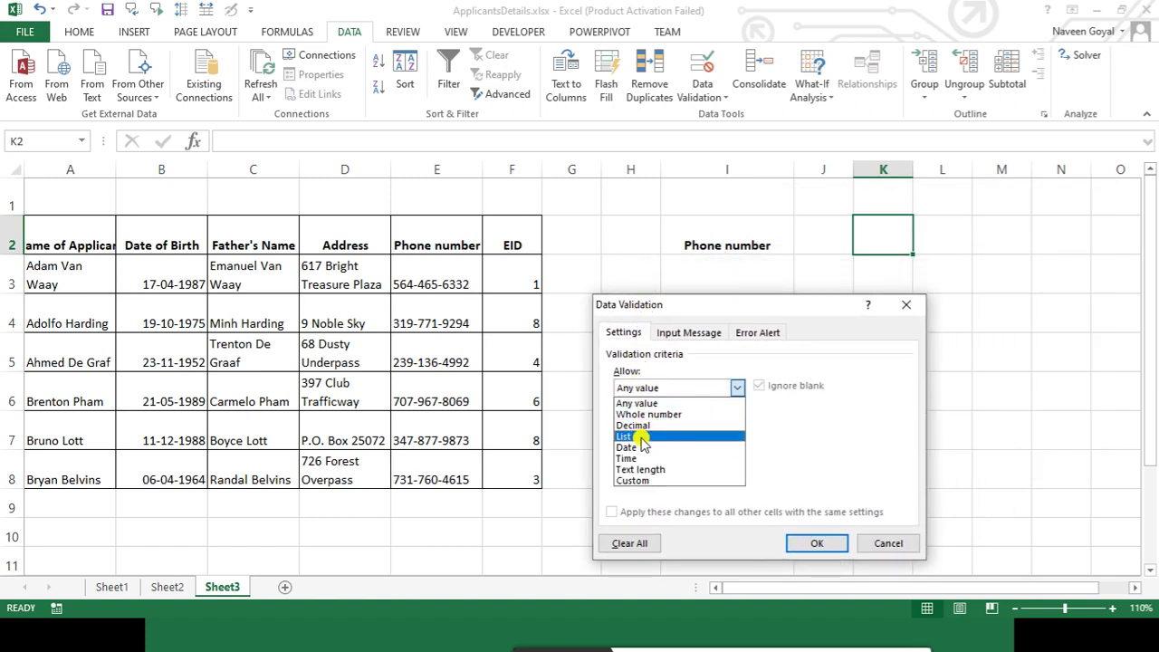
click(640, 438)
click(649, 455)
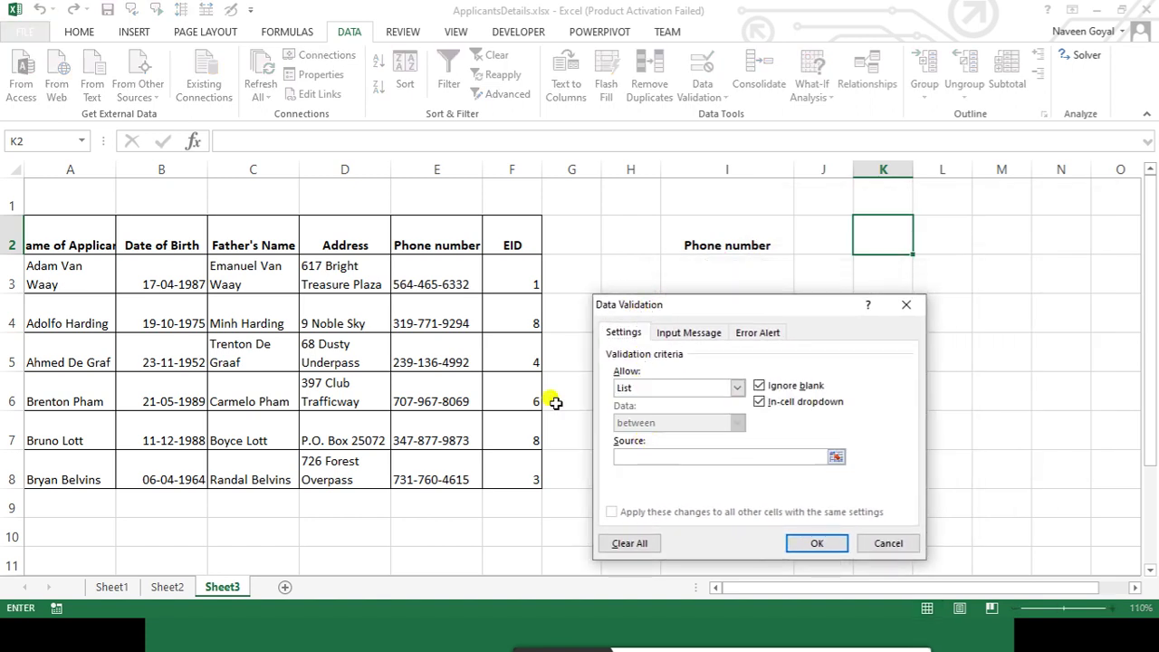
drag(69, 238, 491, 245)
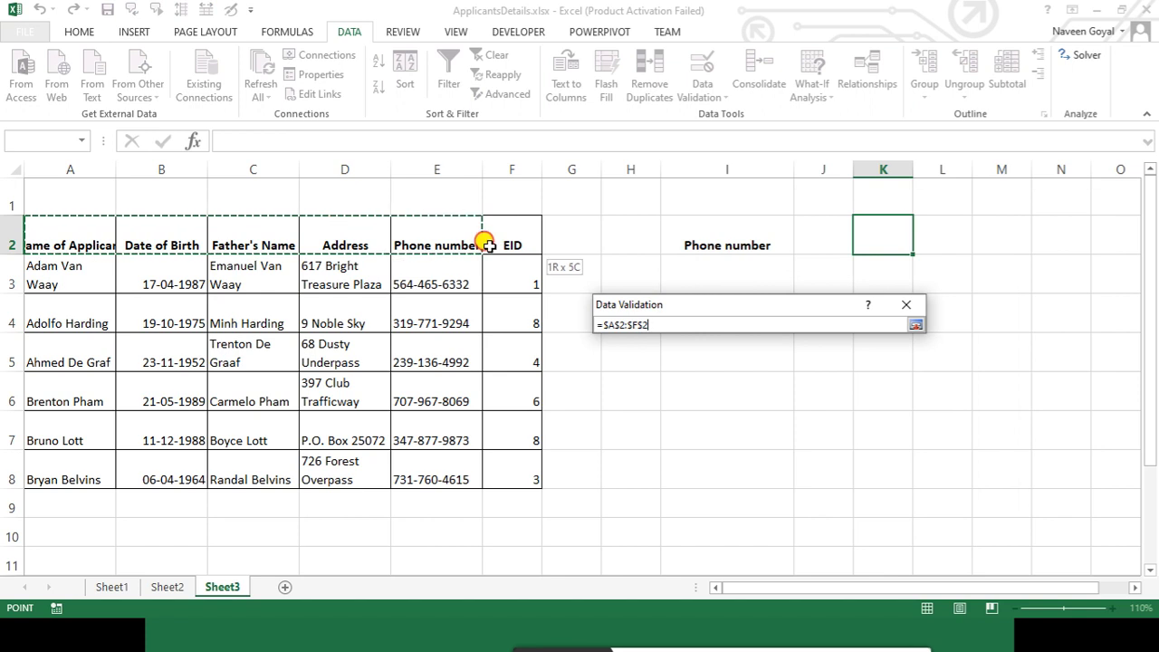
click(820, 545)
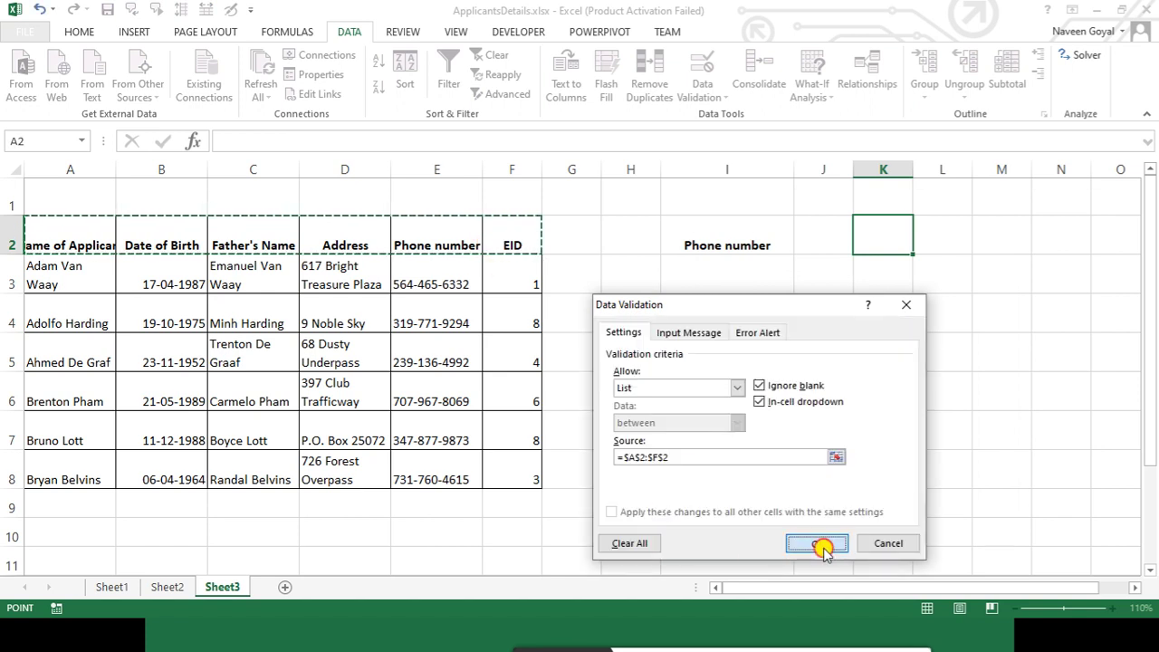
Set K2 to Phone number and widen column K to fit it
click(921, 245)
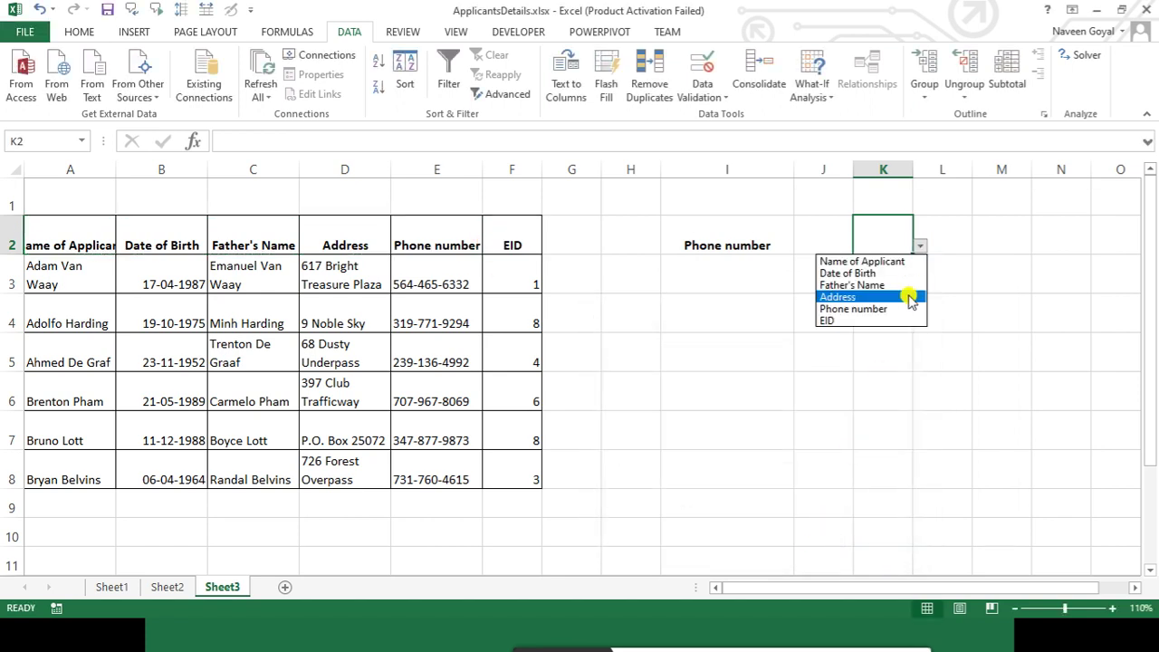
click(880, 311)
click(924, 374)
drag(913, 169, 945, 169)
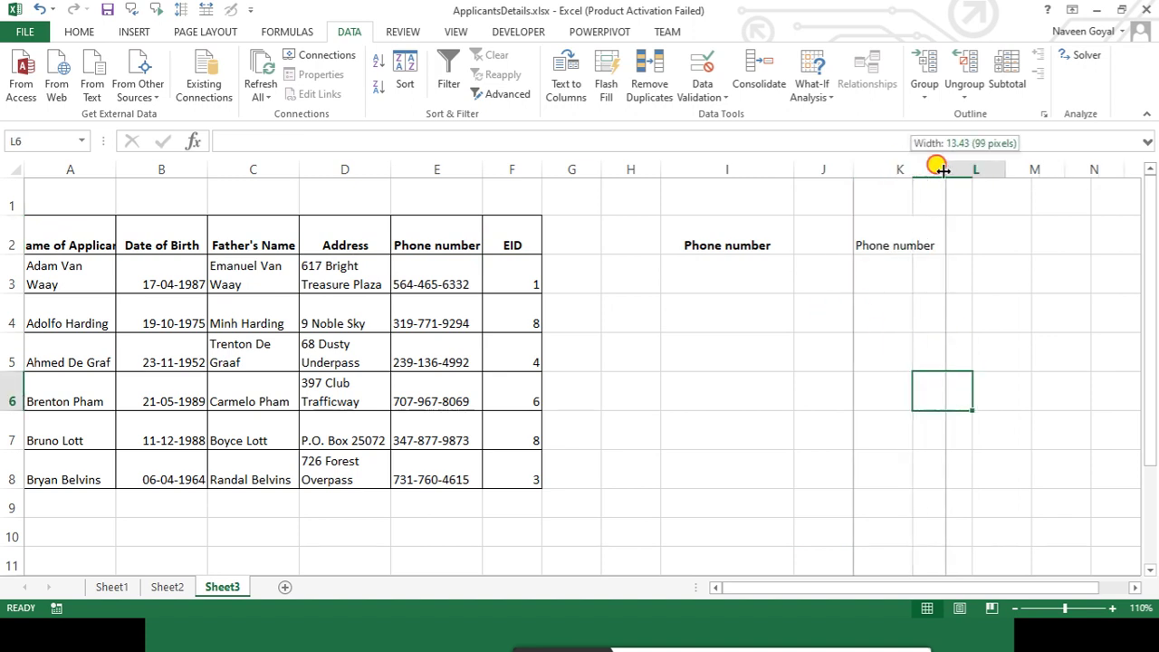
Autofit column A so the Name of Applicant header fits fully
click(1002, 297)
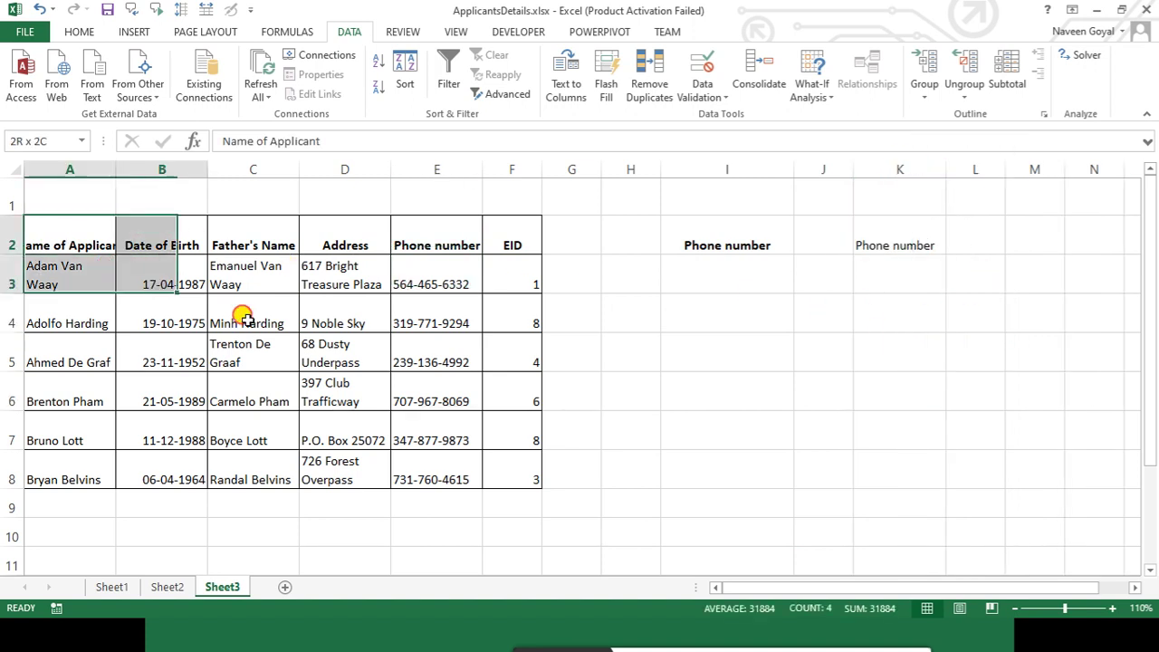
drag(57, 237, 517, 476)
double_click(39, 243)
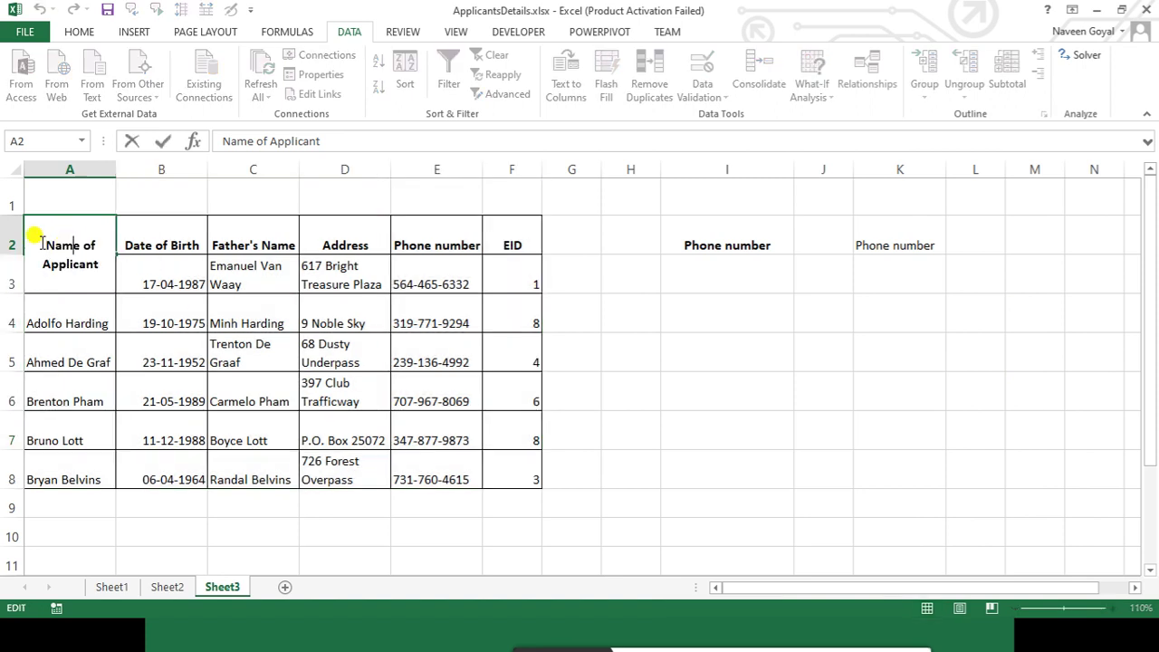
click(697, 417)
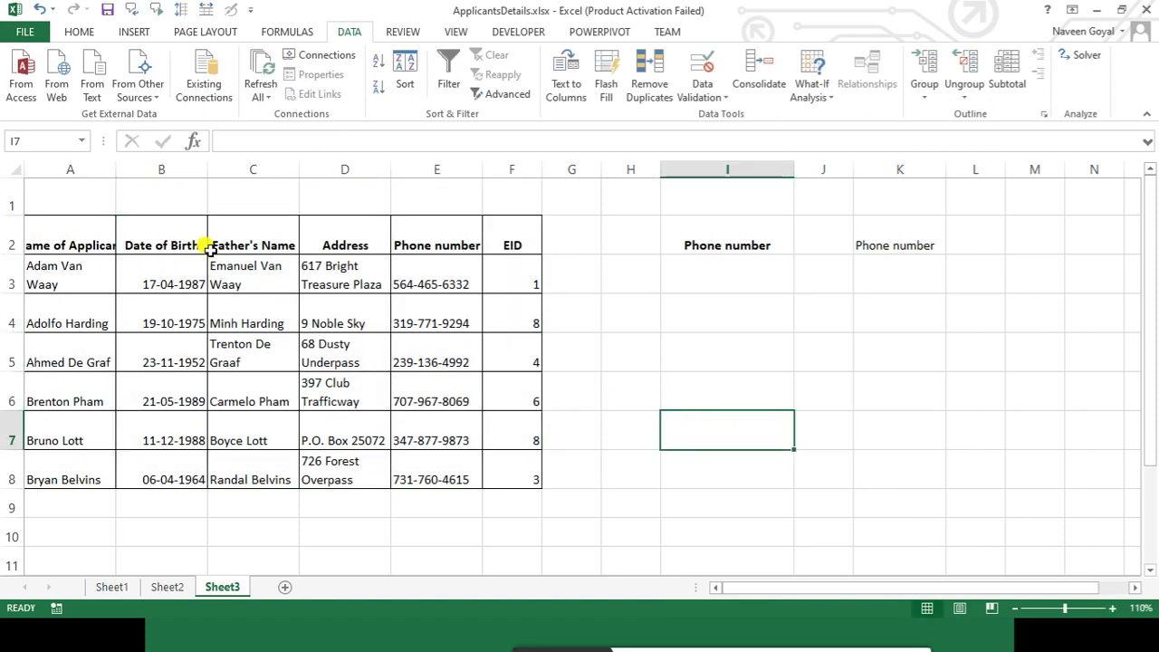
double_click(116, 170)
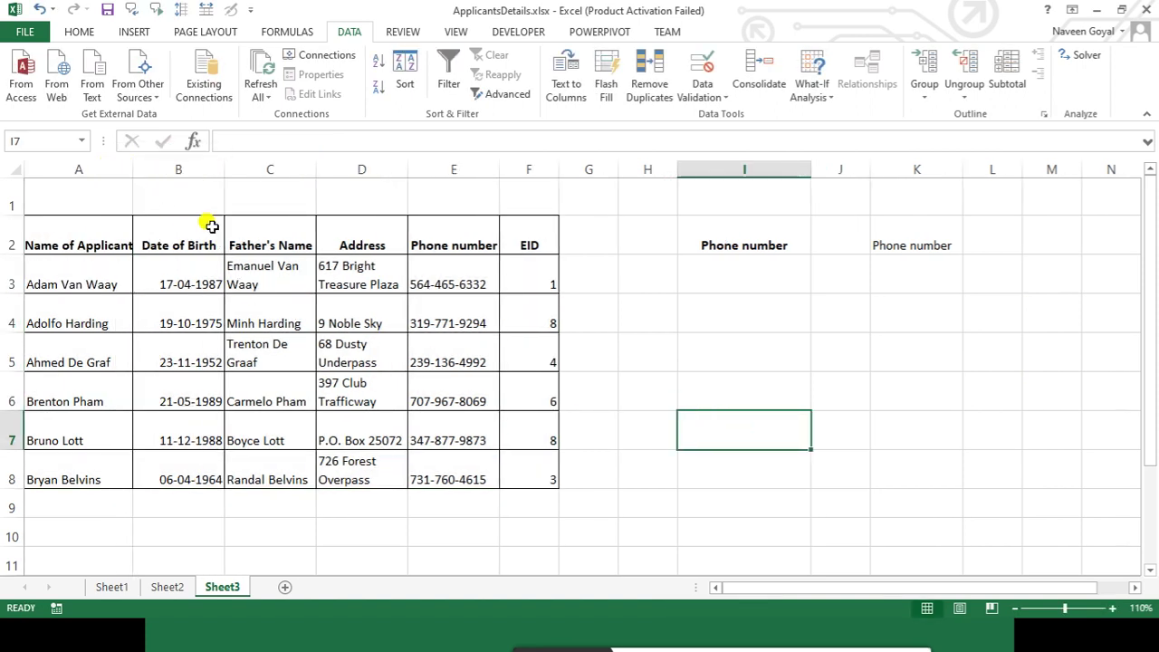
click(685, 318)
Check the applicant names in column A and select the table A2:F8
click(710, 241)
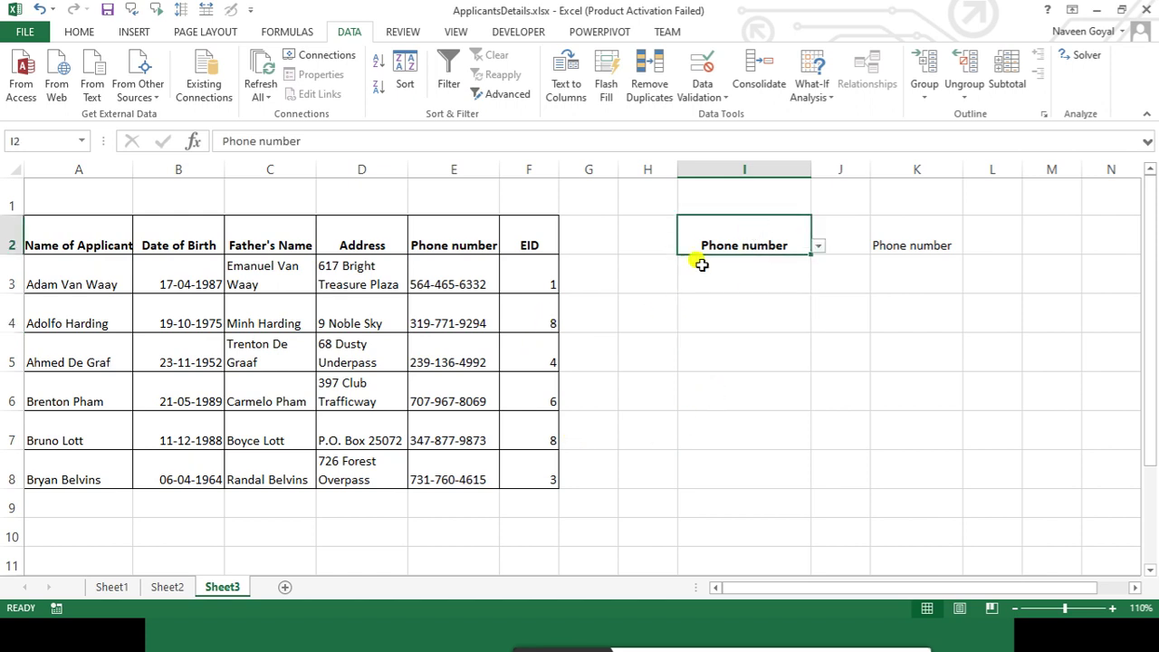
drag(86, 227, 95, 475)
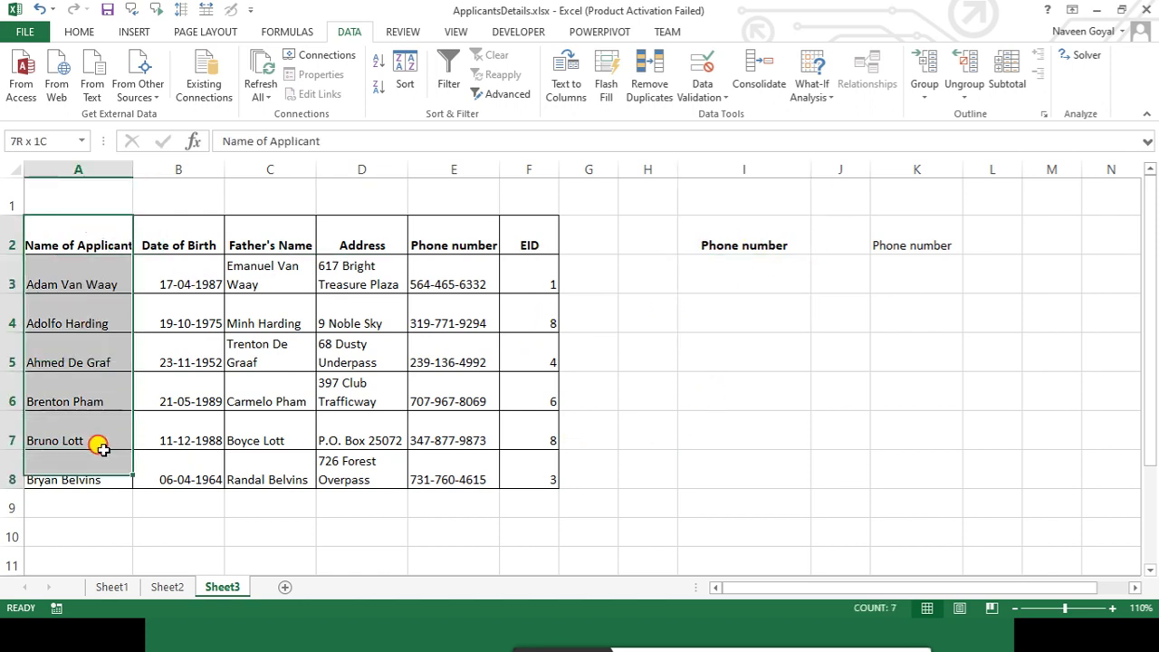
click(605, 452)
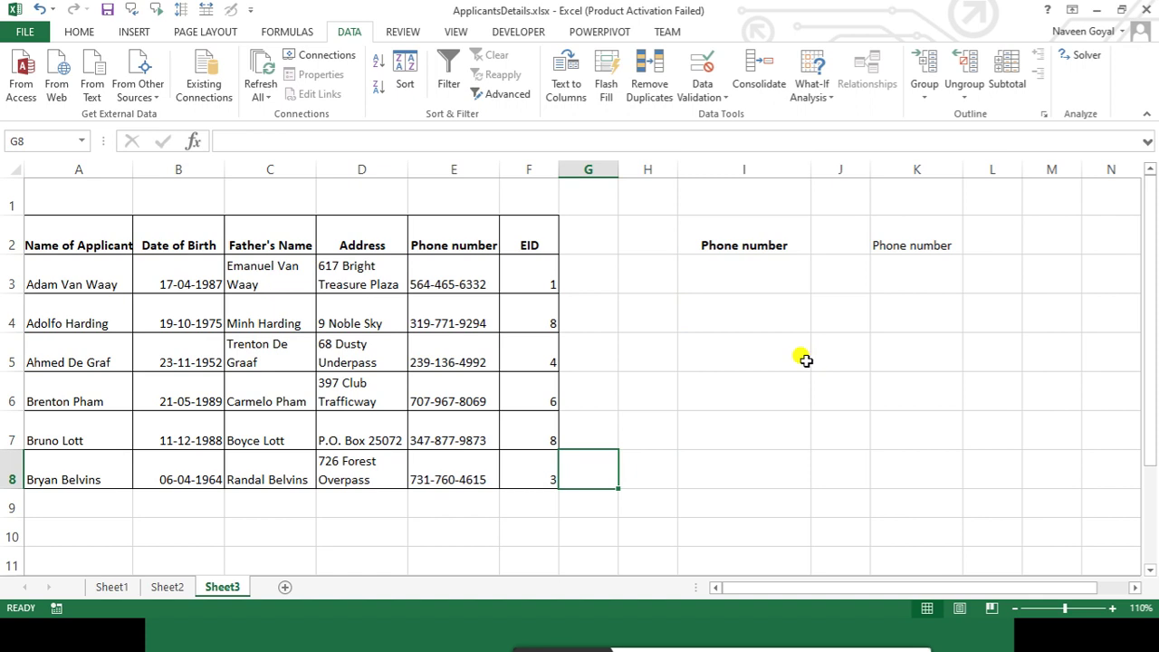
click(100, 231)
click(433, 362)
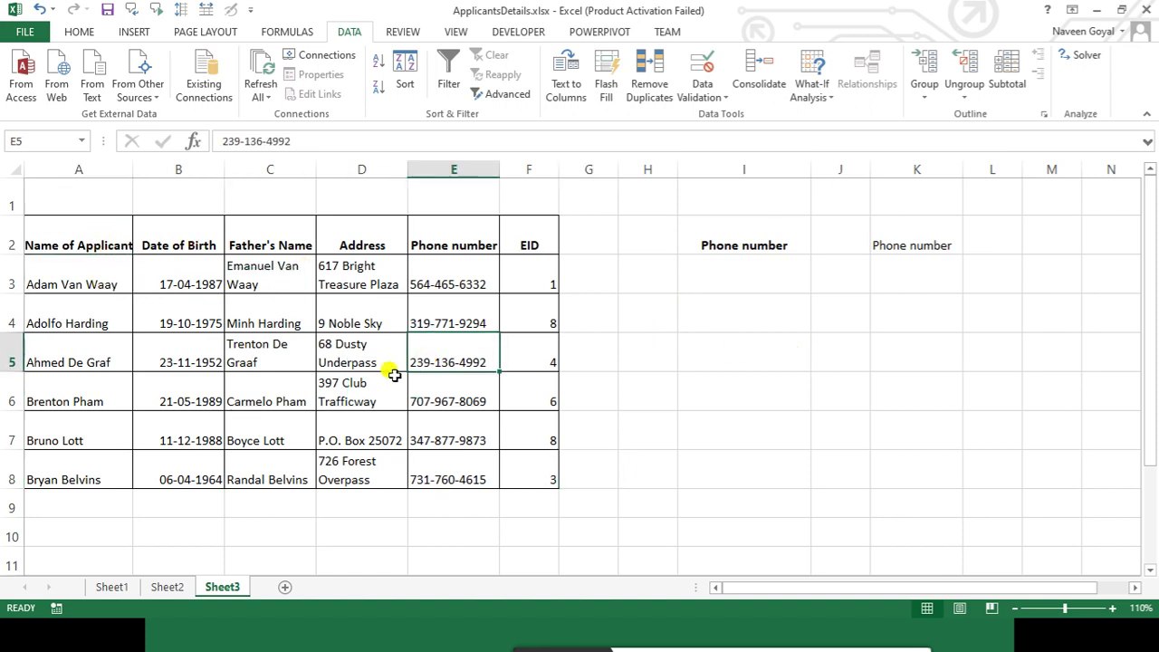
drag(79, 240, 521, 477)
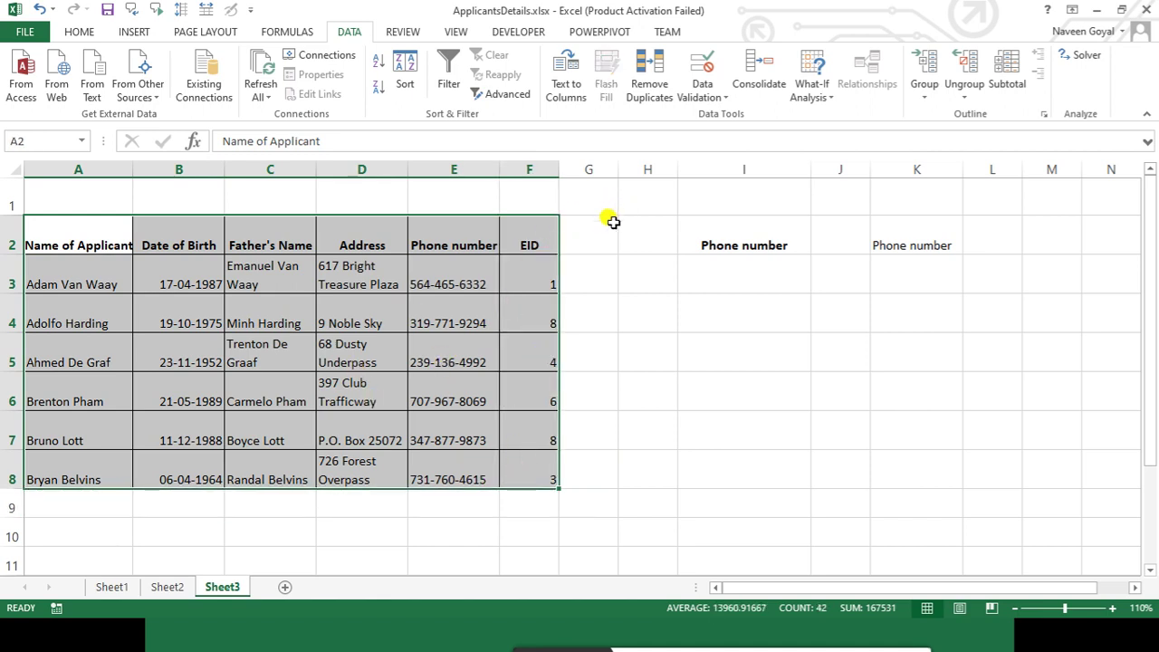
Create a formula-based New Rule for A2:F8 and begin its formula with =$I$2
click(80, 32)
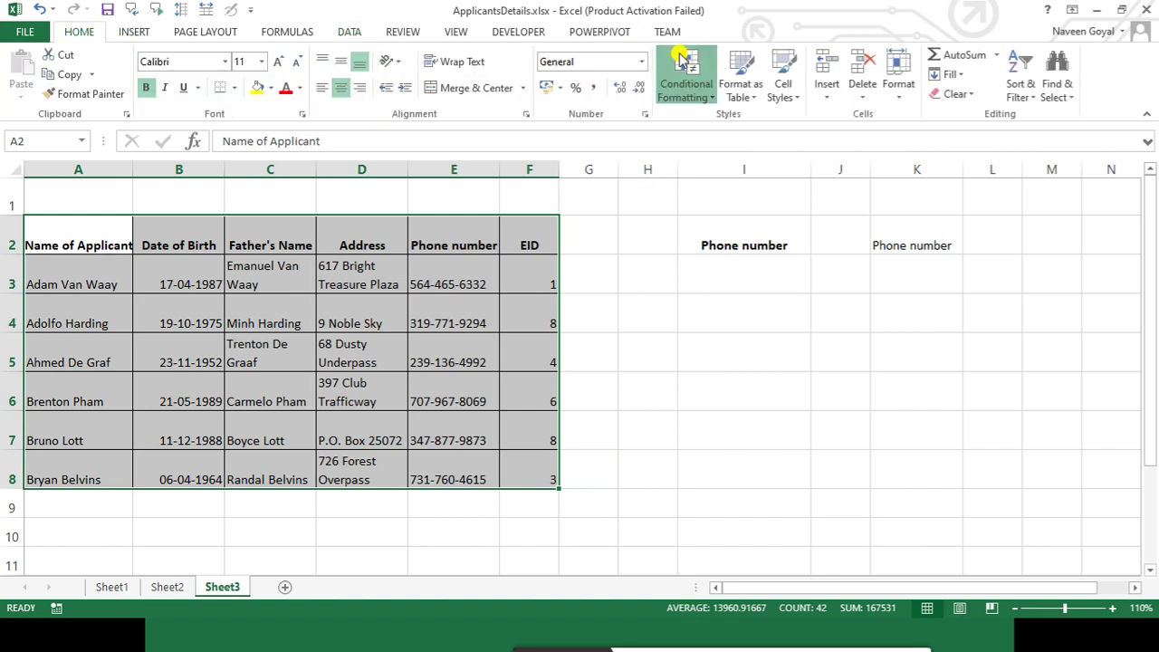
click(687, 83)
click(714, 305)
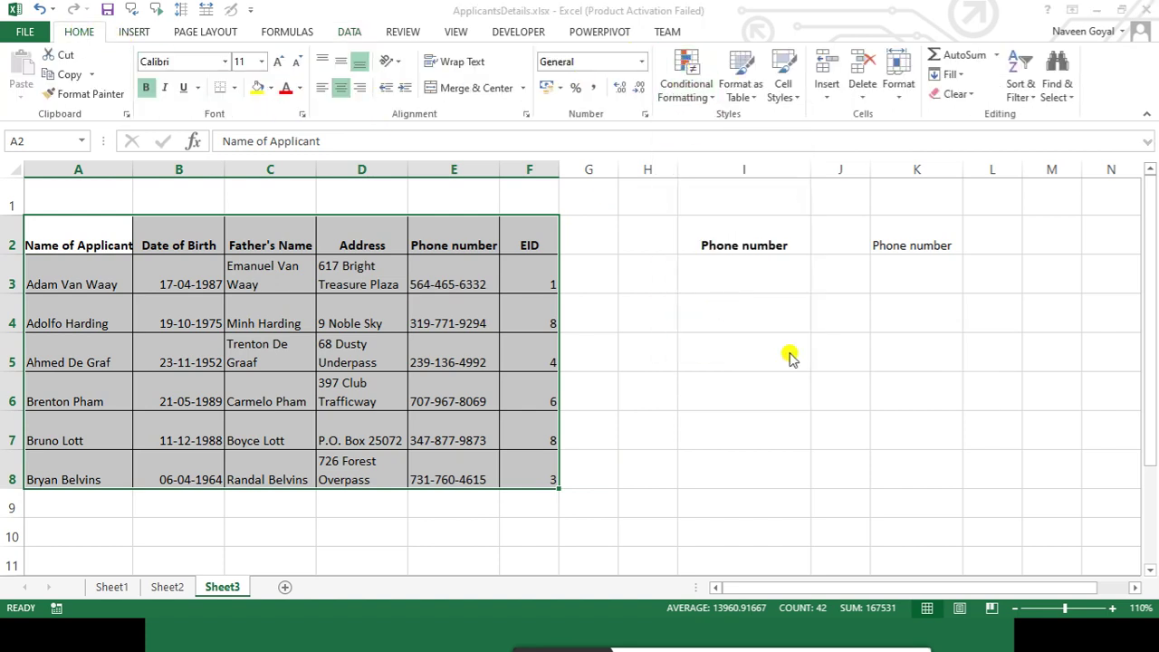
mouse_move(802, 302)
mouse_down()
mouse_move(834, 324)
mouse_move(838, 301)
mouse_up()
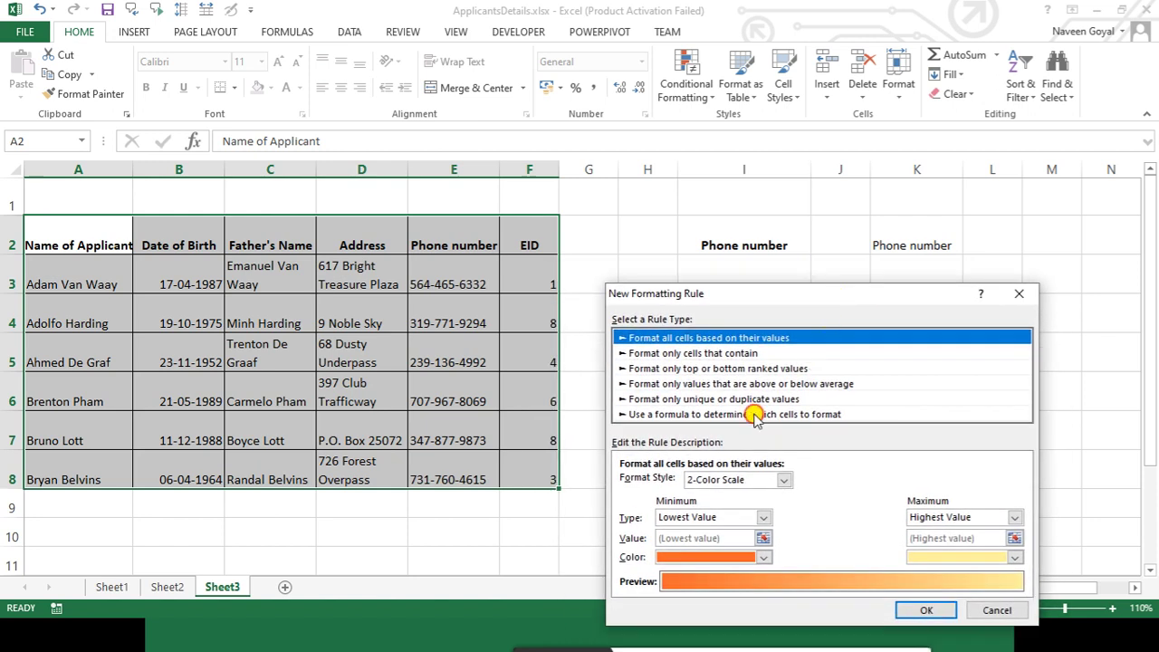
click(763, 414)
click(756, 487)
text(=$I$2)
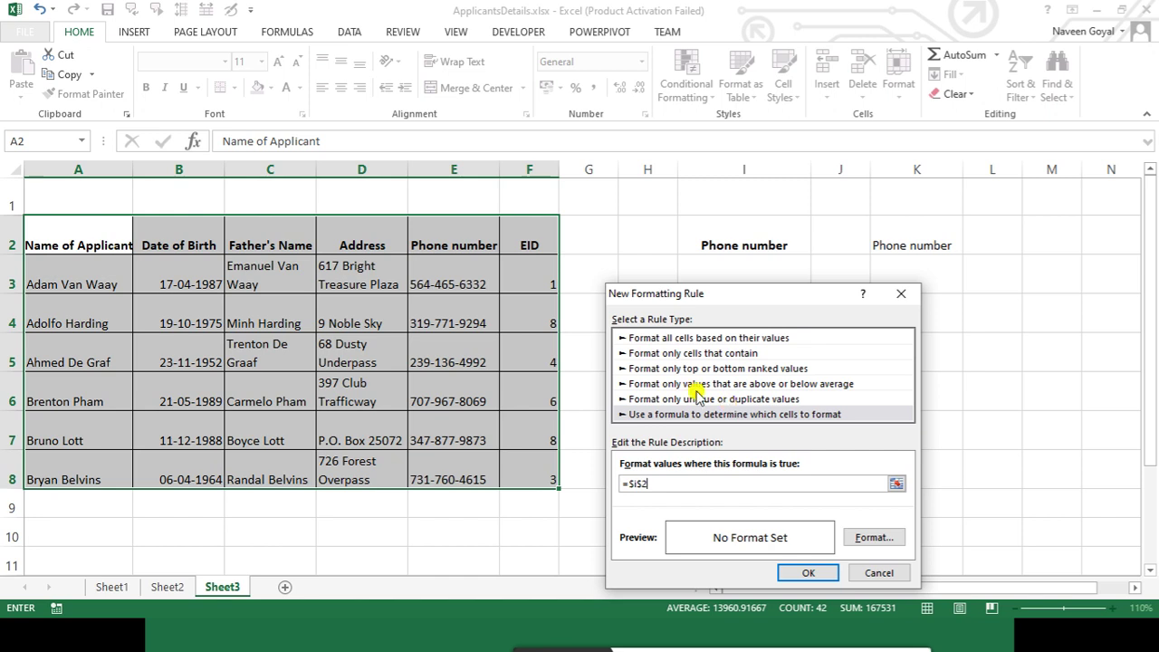
drag(702, 298, 748, 336)
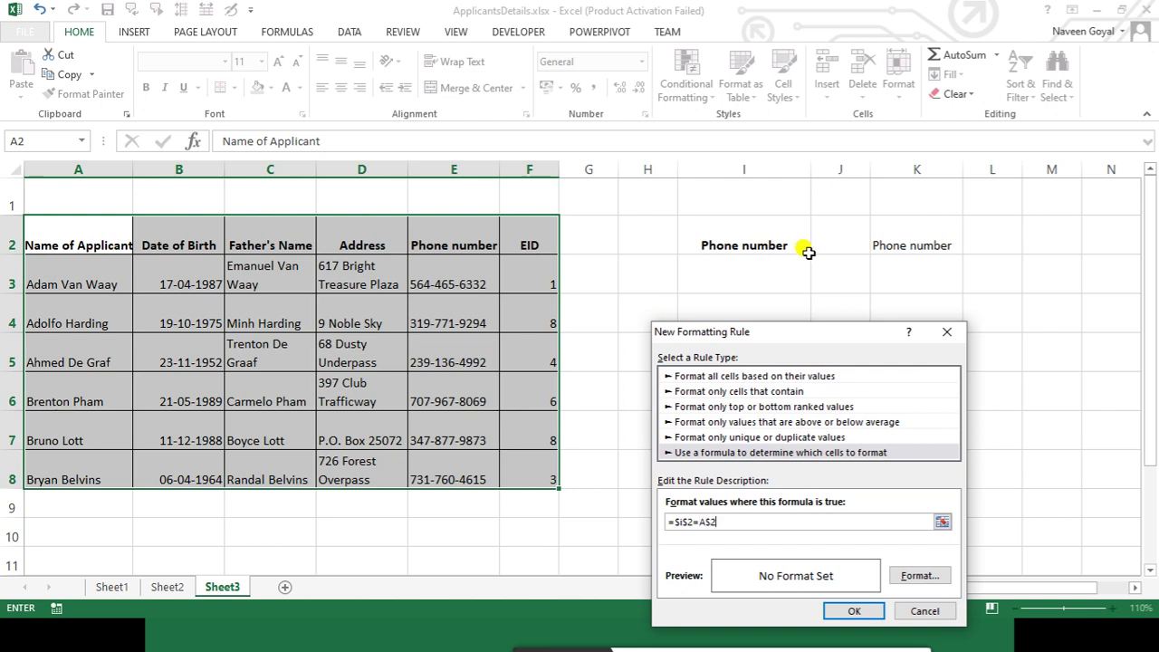
Give the =$I$2=A$2 conditional formatting rule a yellow fill and apply it
click(918, 576)
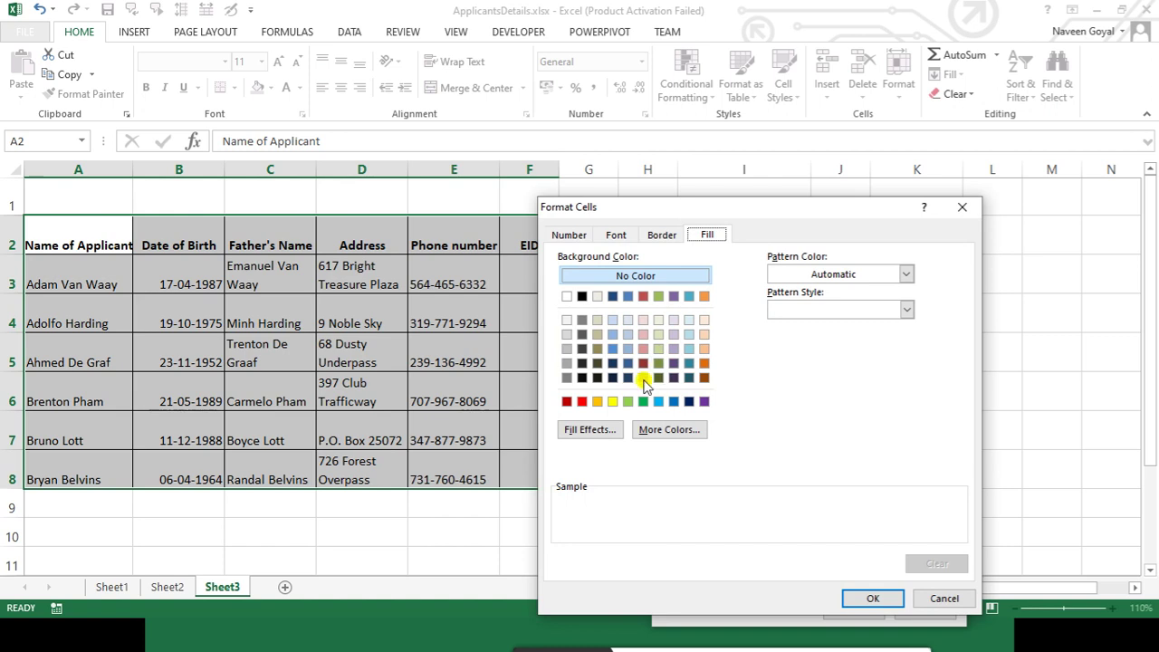
click(612, 401)
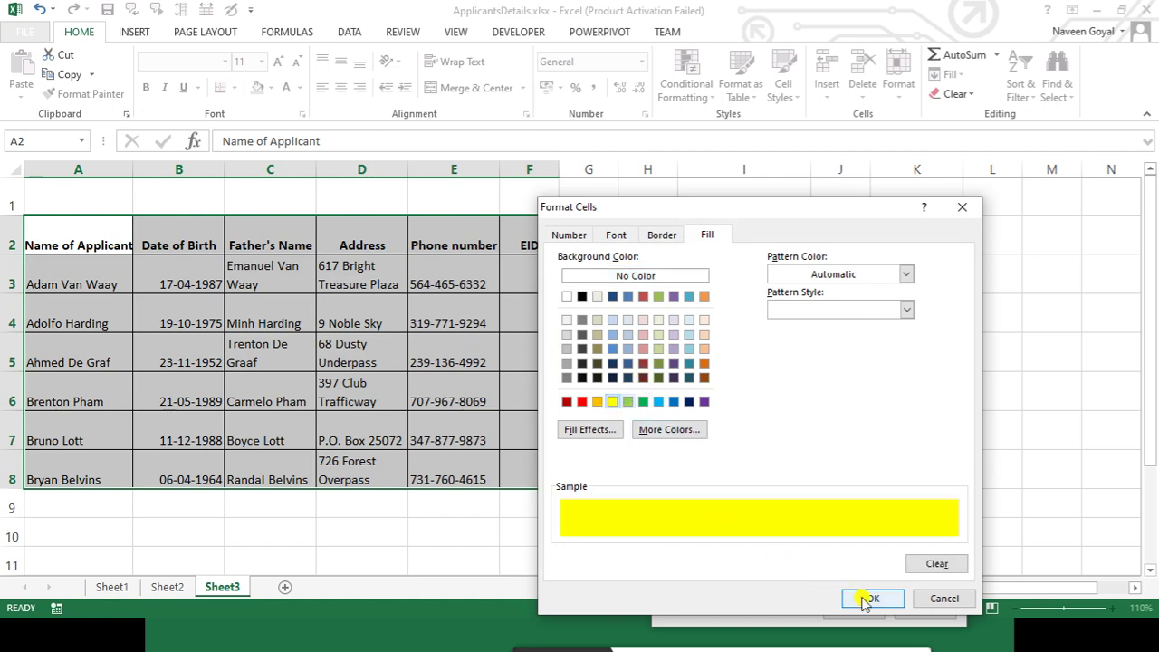
click(867, 599)
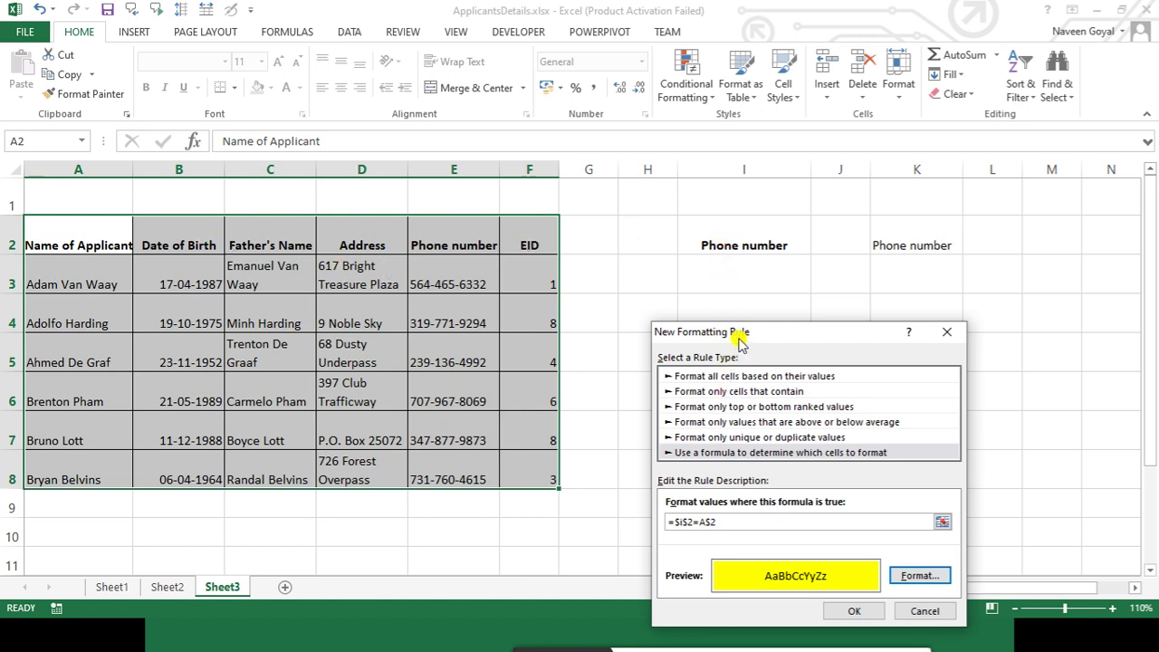
drag(735, 336, 755, 285)
click(873, 560)
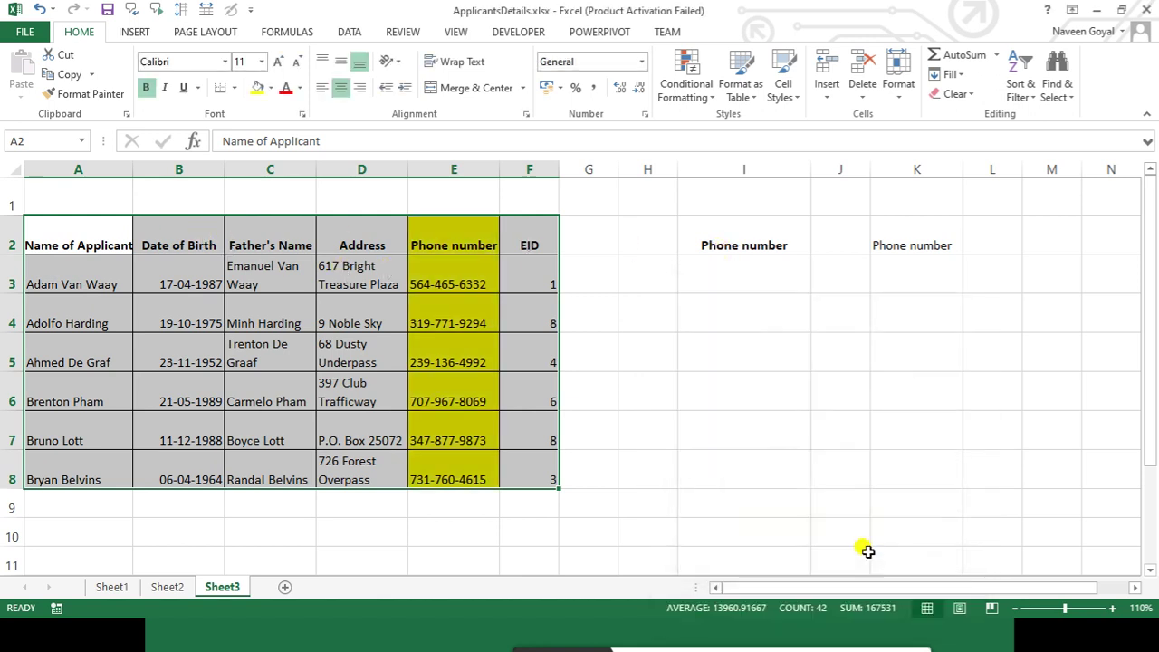
Choose Date of Birth in the I2 dropdown so that column turns yellow
click(815, 430)
click(725, 237)
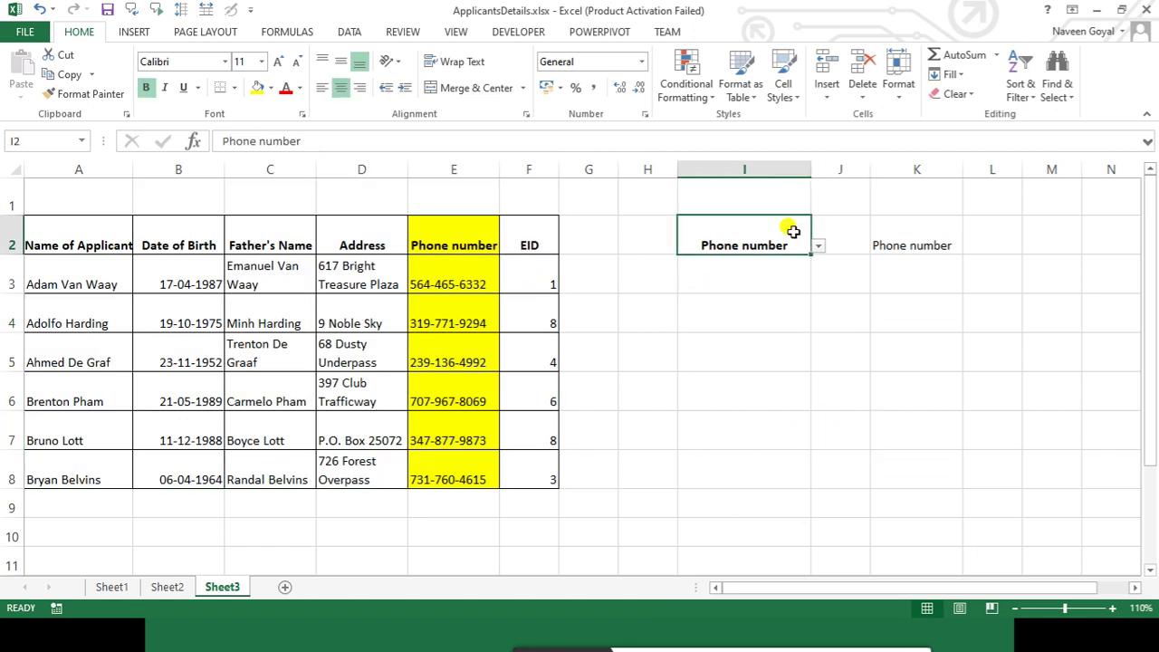
click(818, 246)
click(694, 309)
click(818, 248)
click(715, 273)
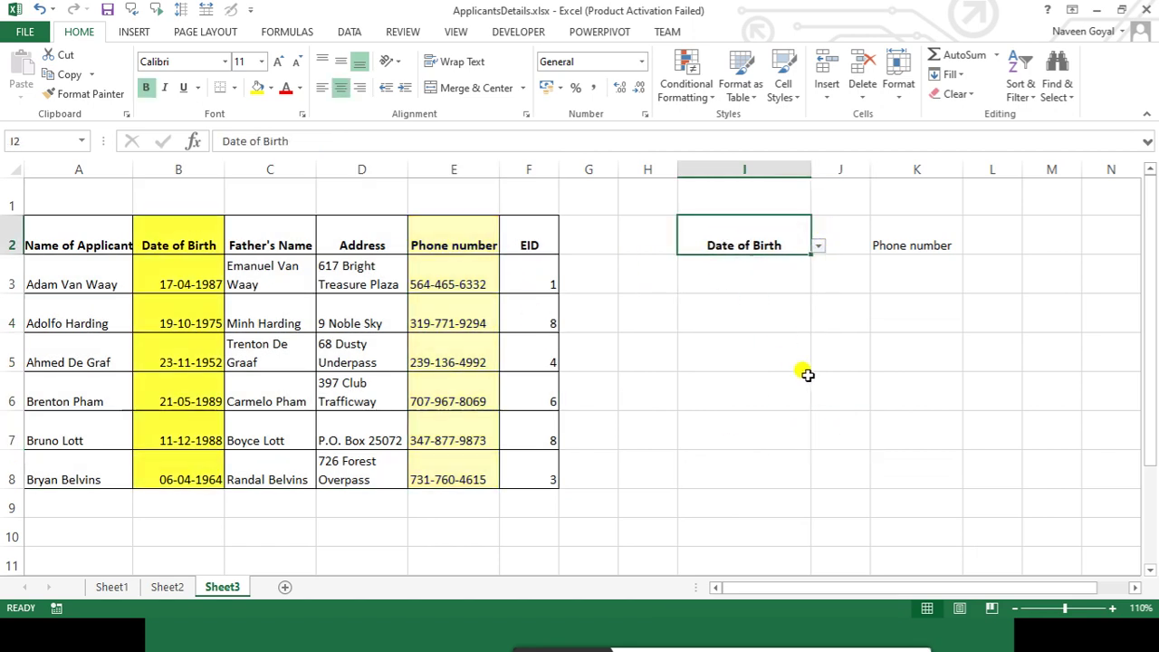
click(809, 375)
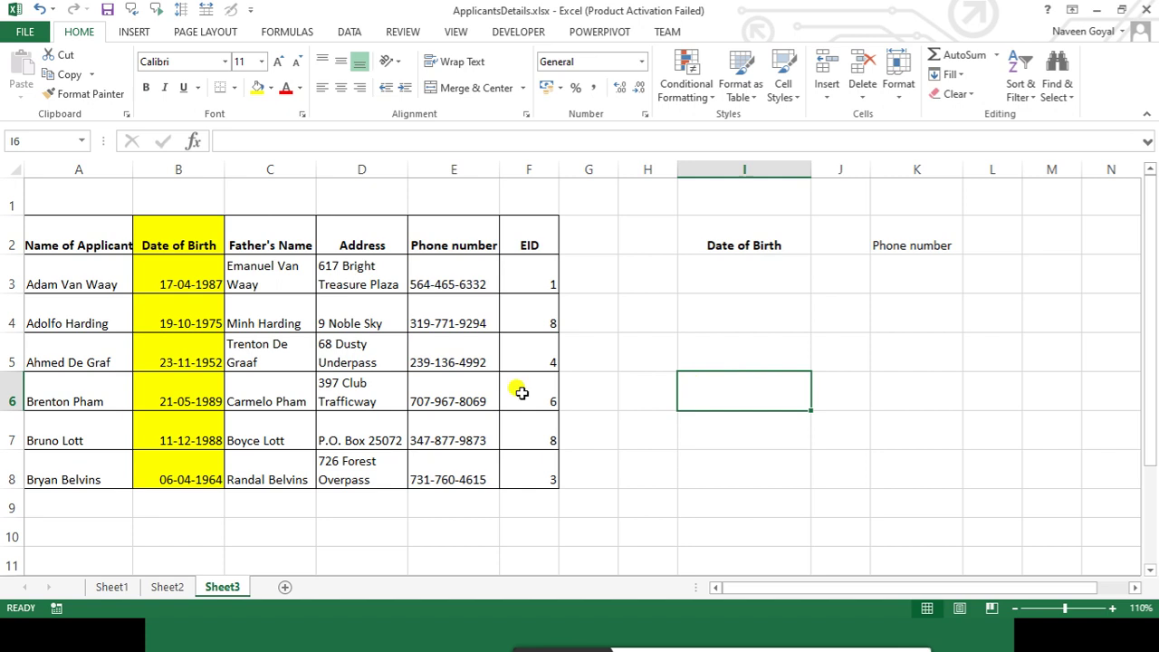
Review the highlighted table range A1:I8, then switch back to the PowerPoint slide show
click(238, 266)
click(747, 378)
click(776, 285)
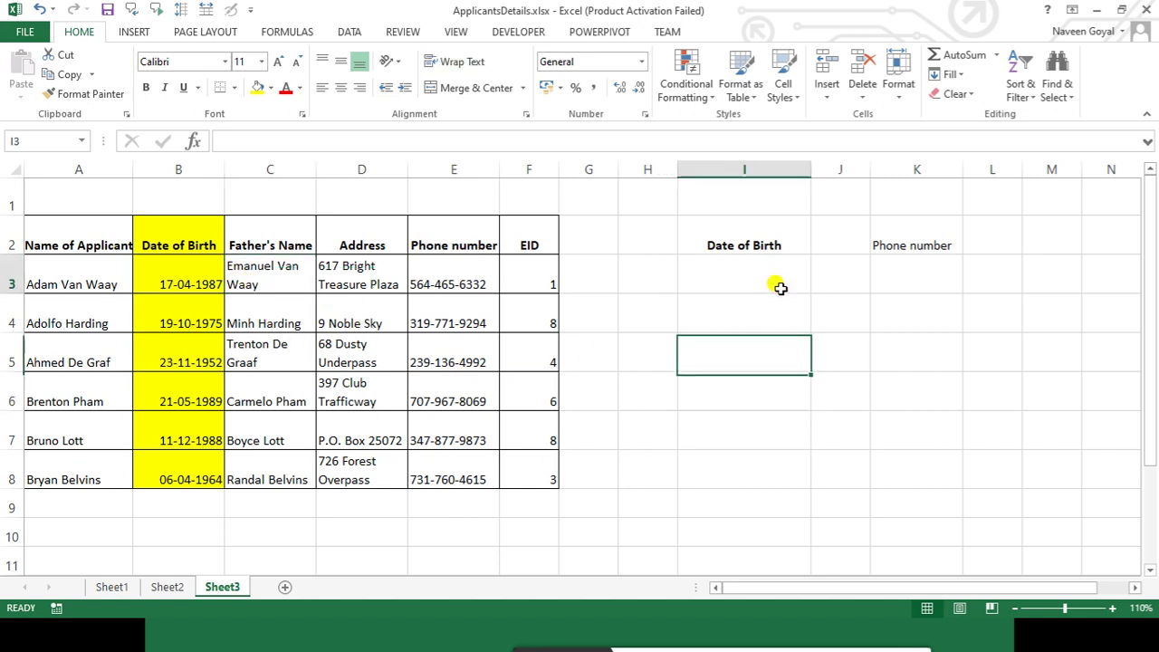
click(746, 419)
click(758, 344)
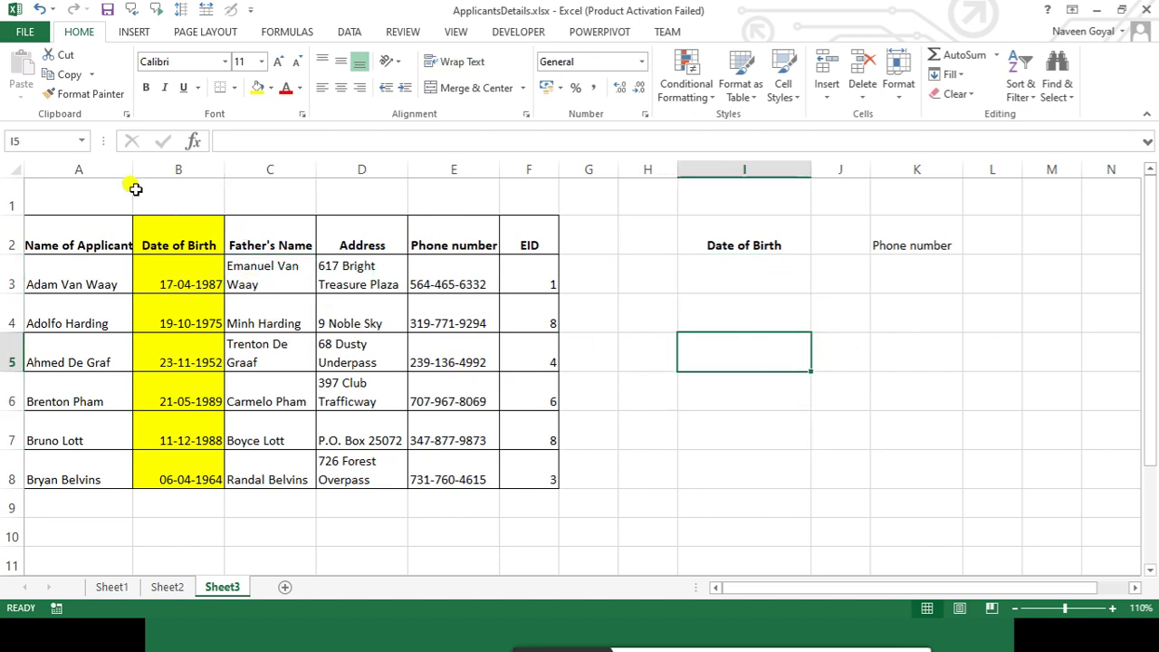
drag(127, 192, 730, 475)
click(987, 441)
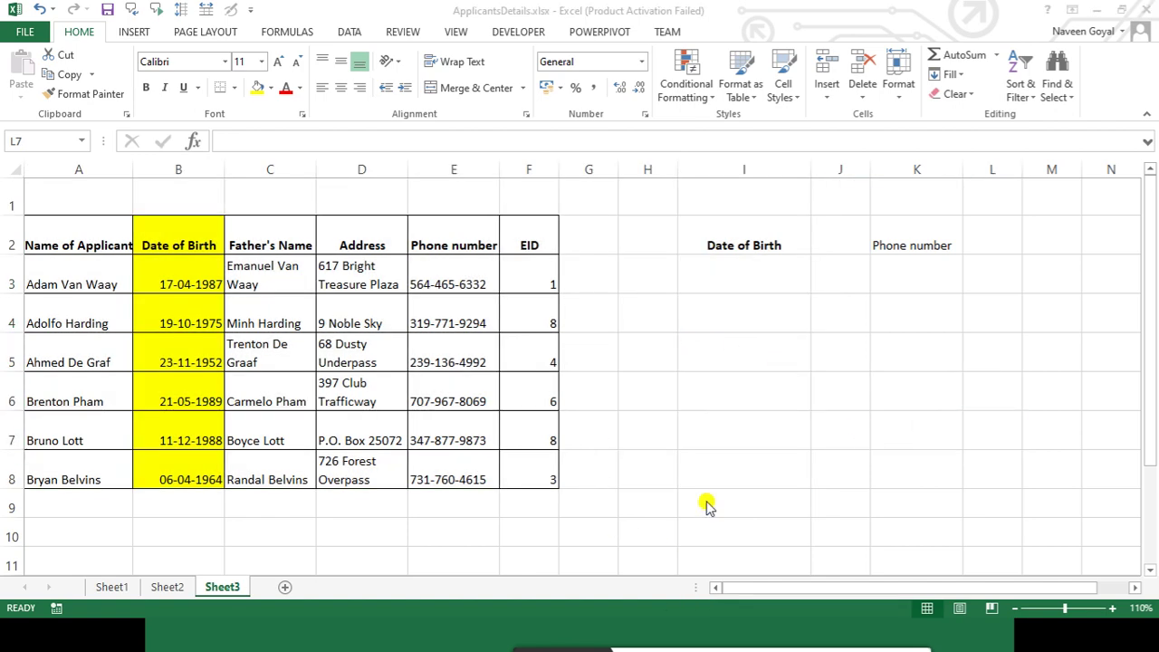
key(alt+Tab)
key(Tab)
key(Tab)
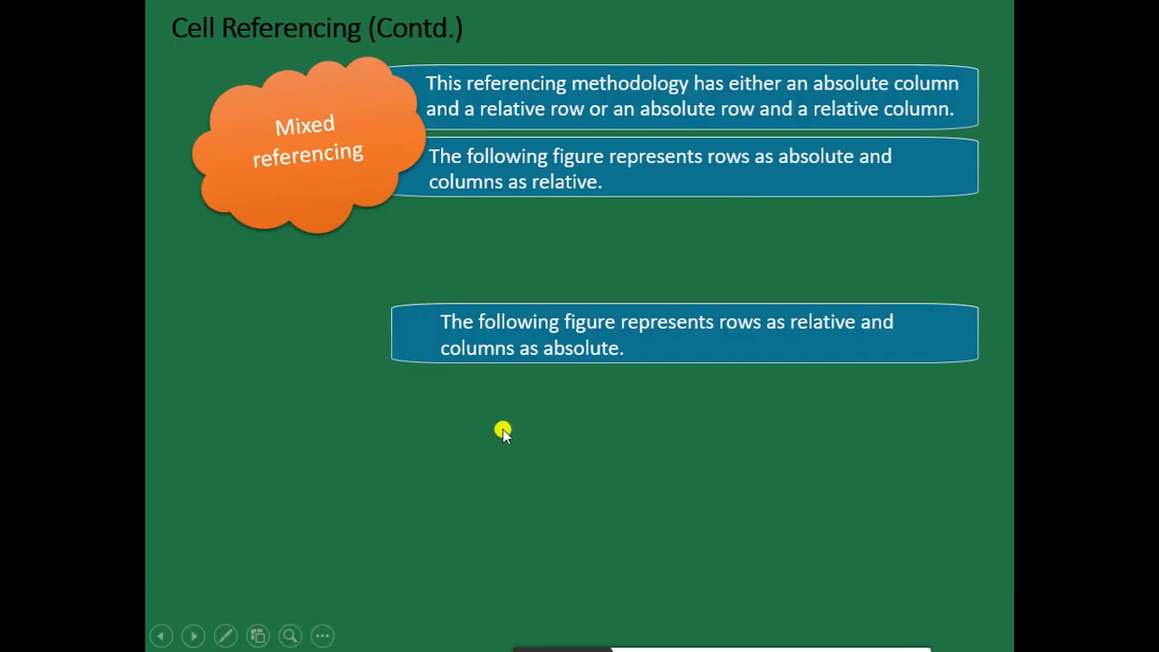
Advance to the 3-D referencing slide, then show the Windows desktop
click(503, 432)
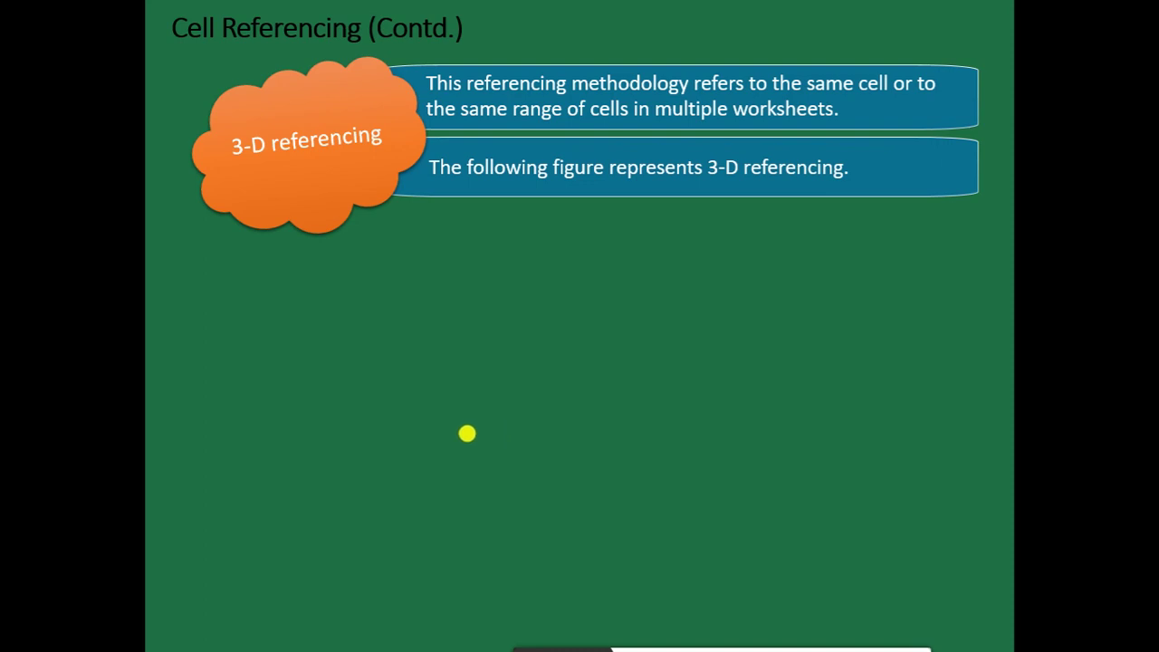
key(super+d)
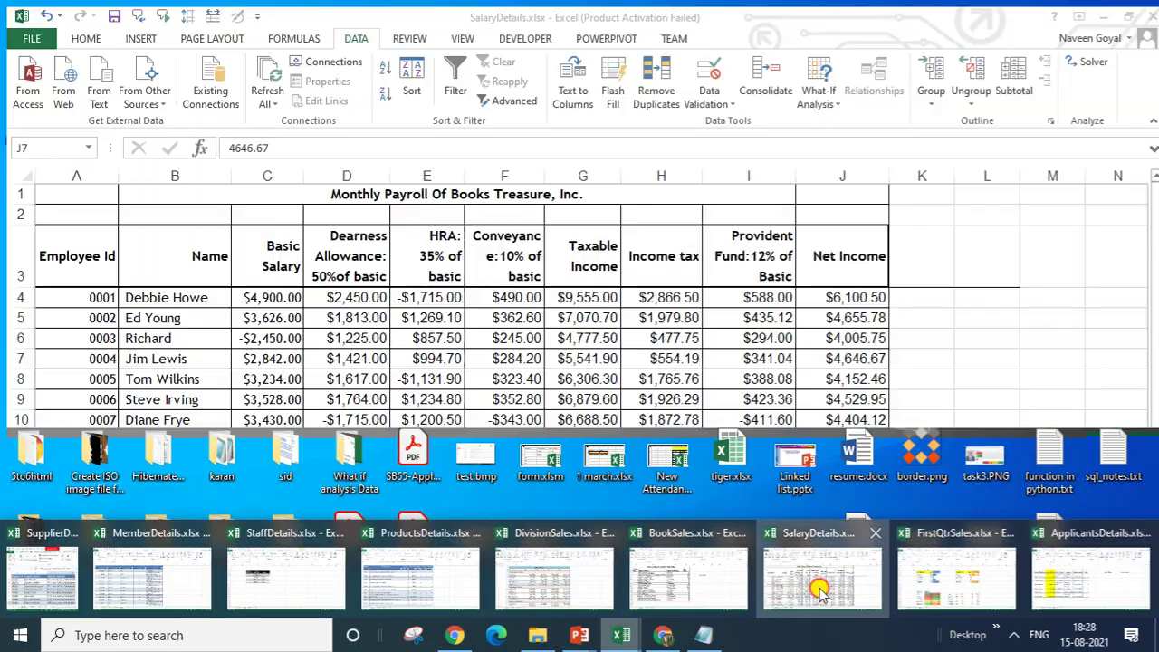
Bring SalaryDetails.xlsx forward and enter 345 in Sheet2's cell D6
click(809, 589)
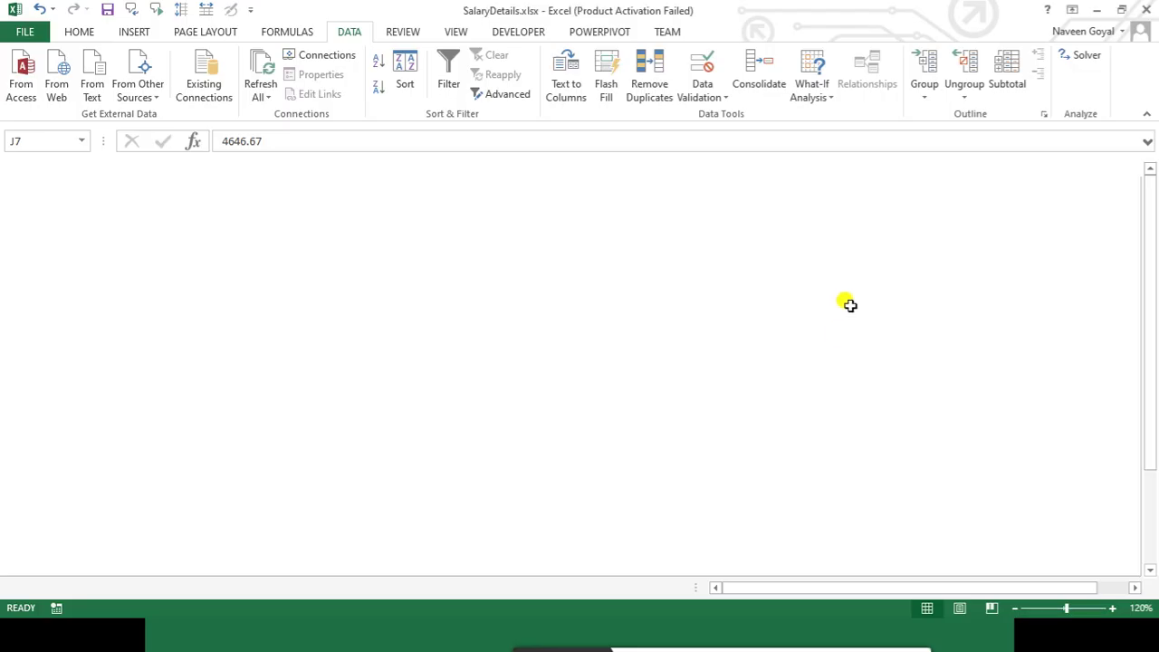
scroll(922, 410, down, 2)
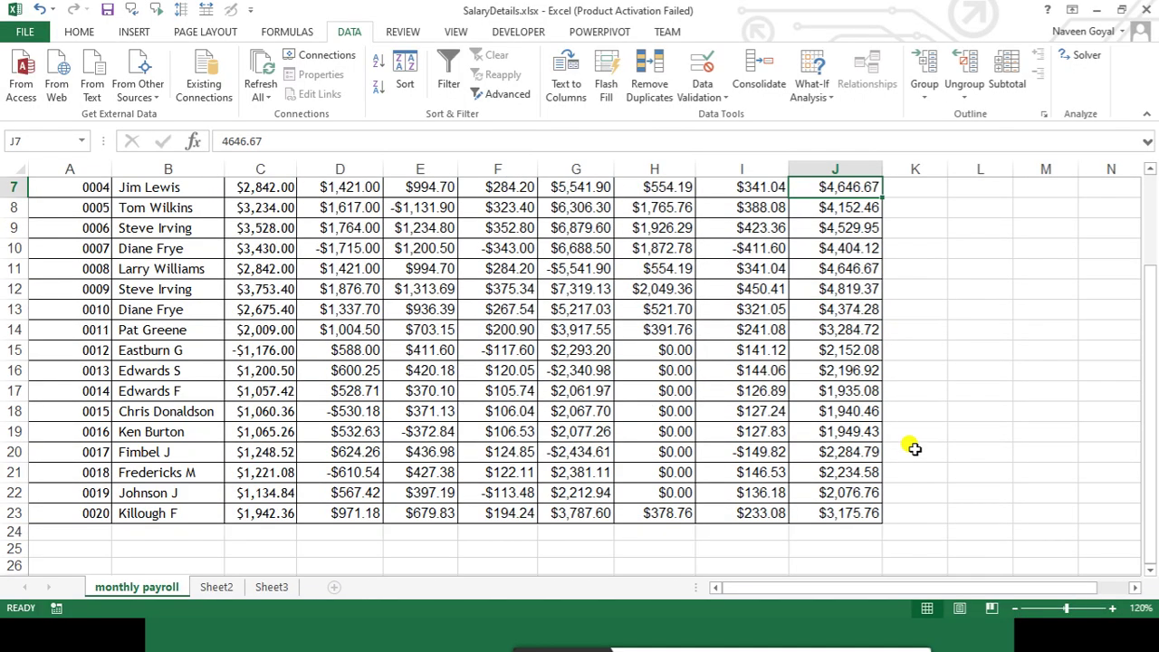
click(271, 587)
click(215, 587)
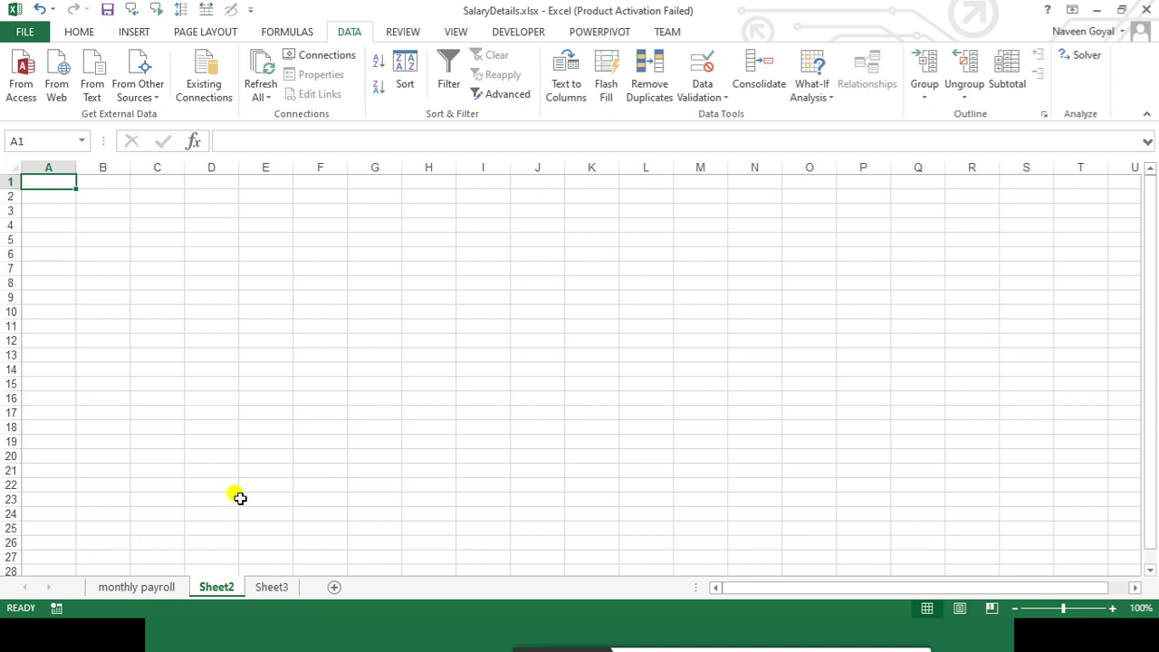
click(272, 587)
click(226, 587)
click(211, 253)
text(345)
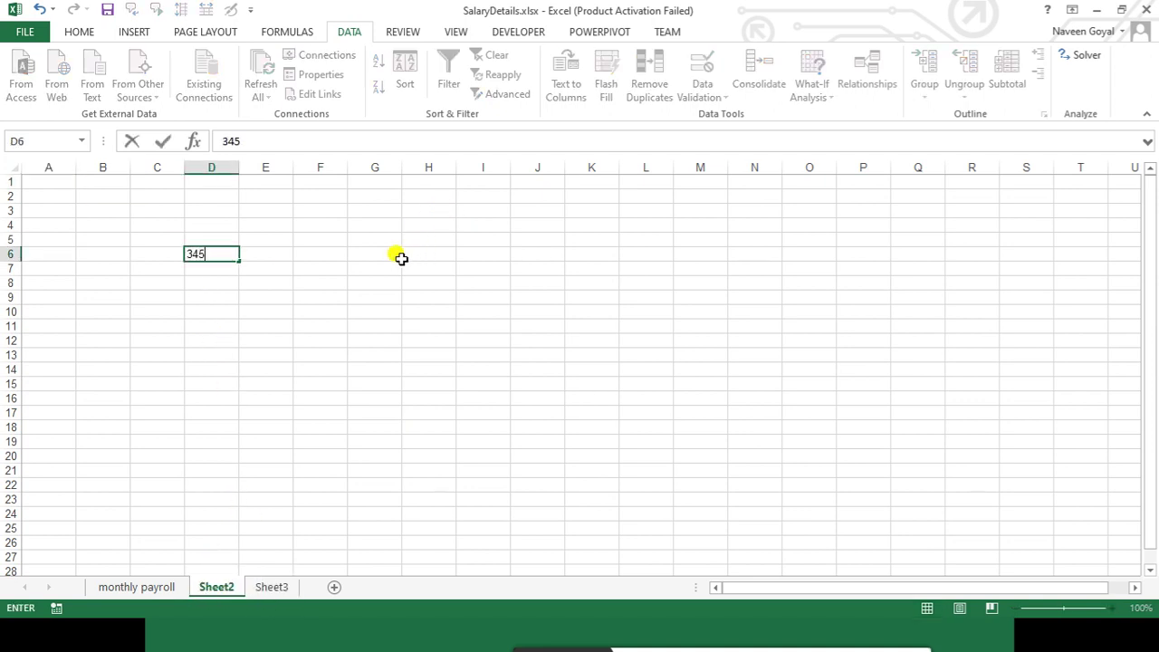
key(Return)
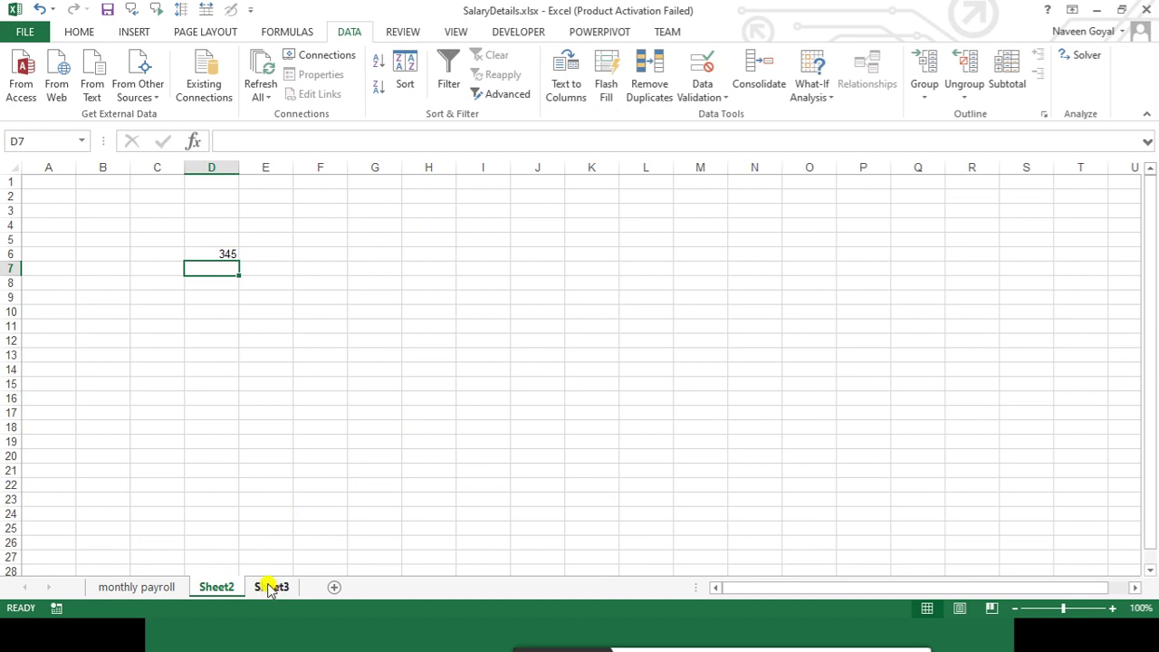
Go to Sheet3, zoom in, and select cell D5
click(270, 587)
click(266, 239)
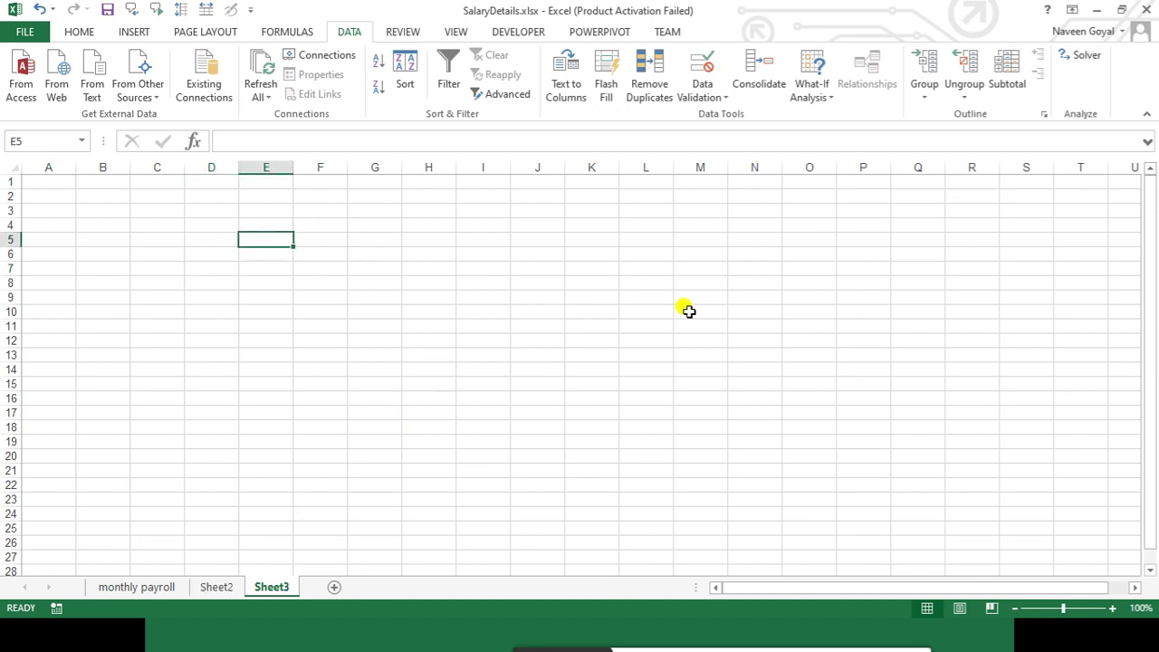
click(1116, 608)
click(1117, 608)
click(1116, 609)
click(1117, 608)
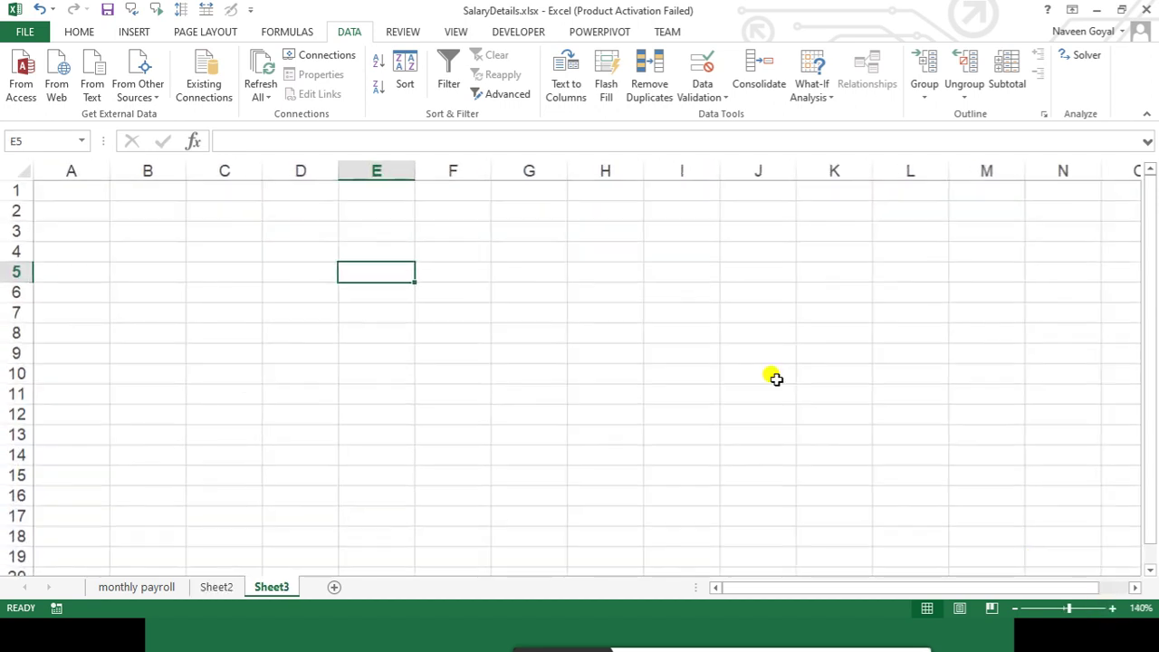
click(312, 272)
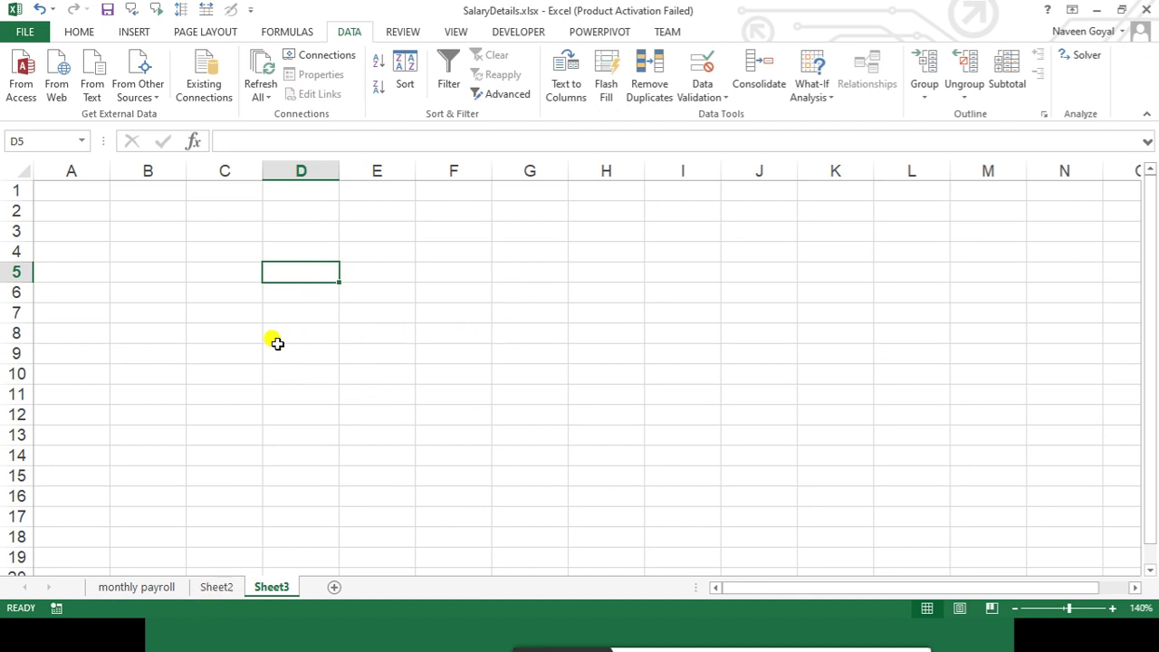
click(222, 587)
click(271, 587)
Build the formula =Sheet2!D6 in D5 by pointing at Sheet2's D6, showing 345
text(=)
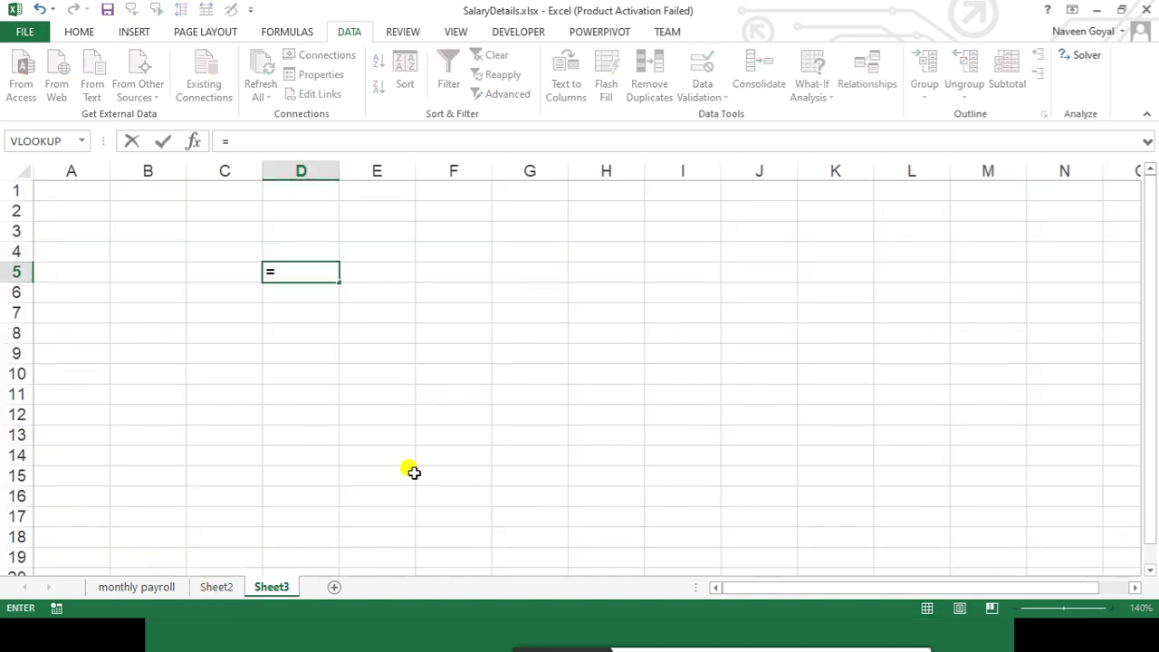
click(226, 589)
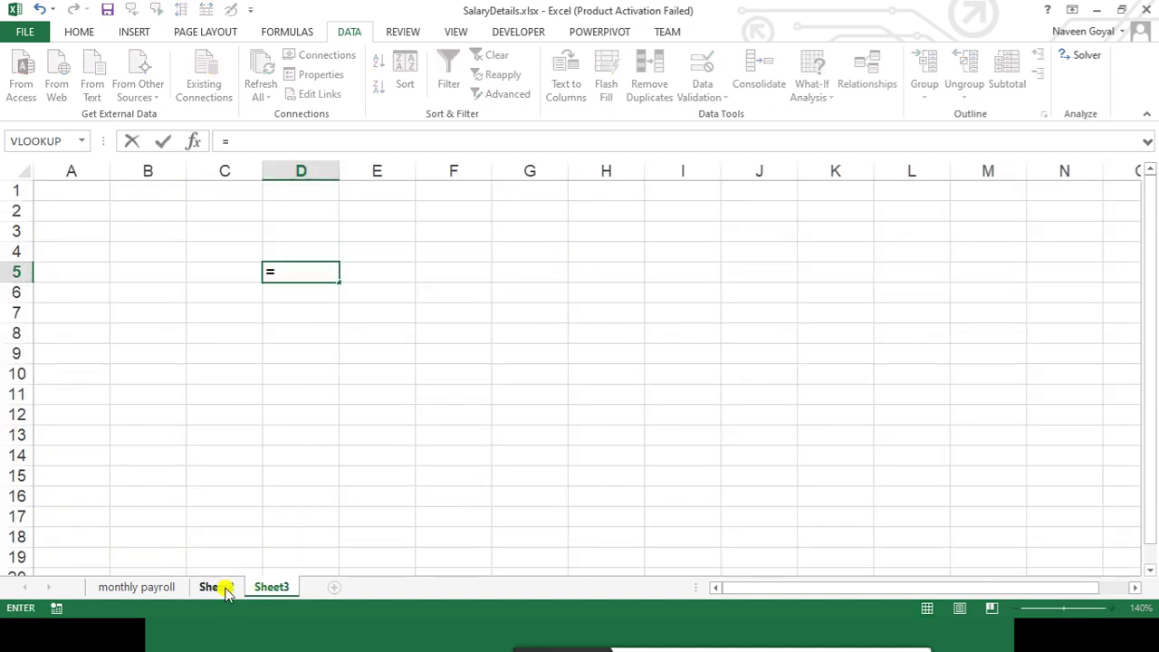
click(226, 589)
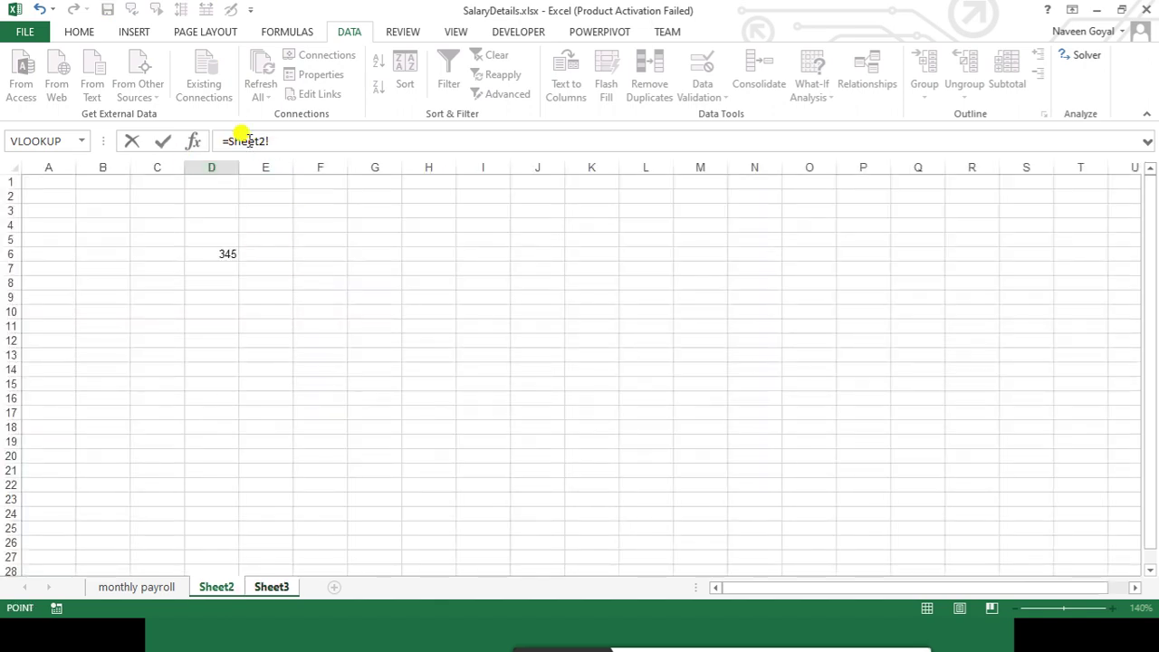
click(211, 258)
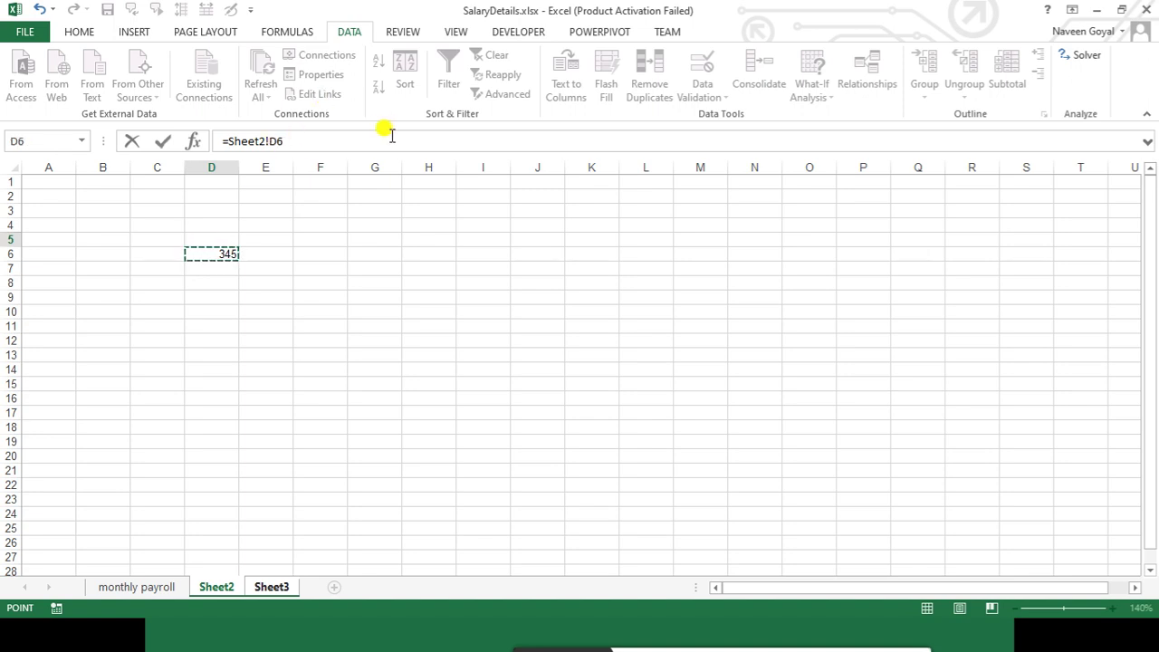
key(Return)
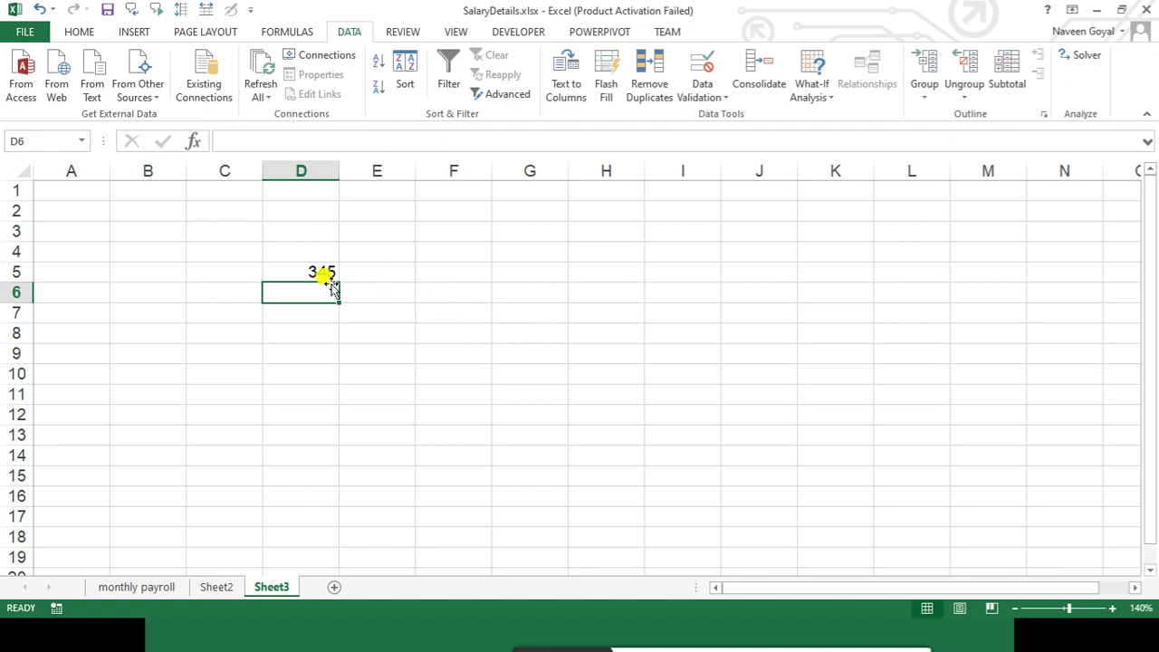
click(289, 270)
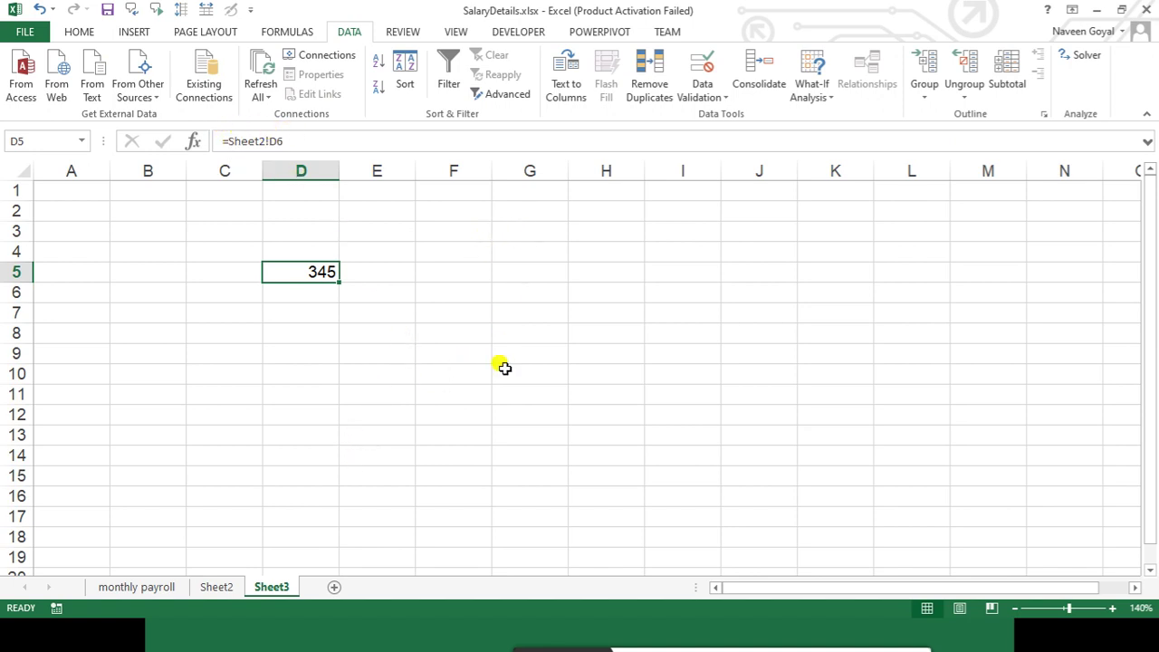
click(627, 274)
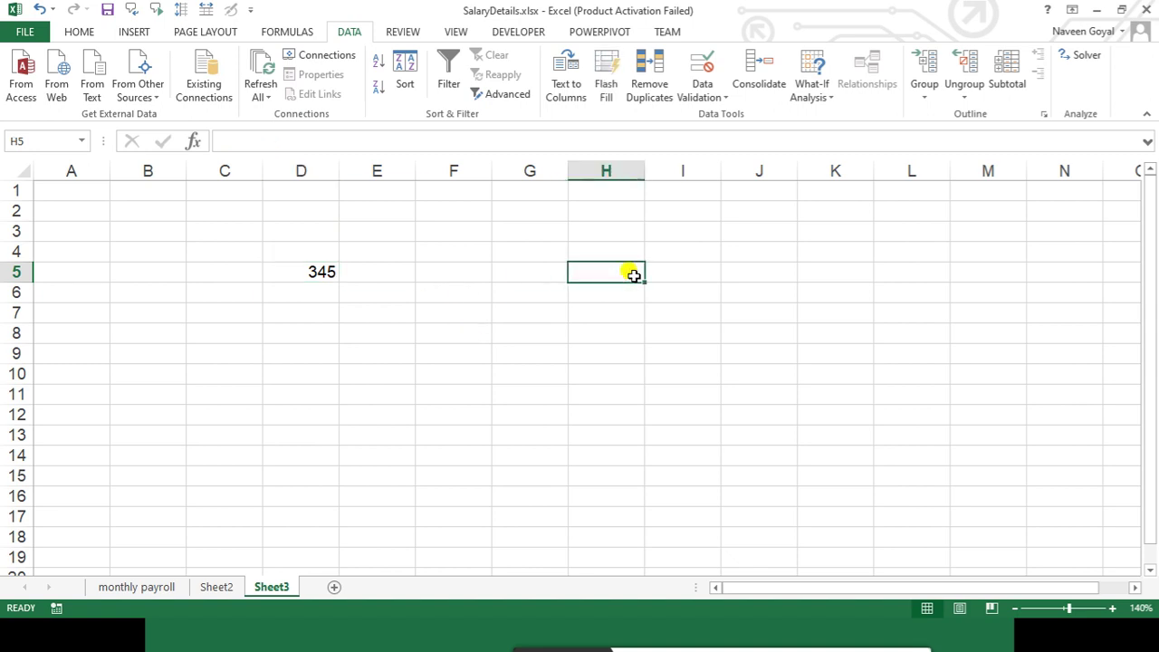
Enter =Sheet2!A1 in H5, then type 8 into Sheet2's cell A1
text(=sh)
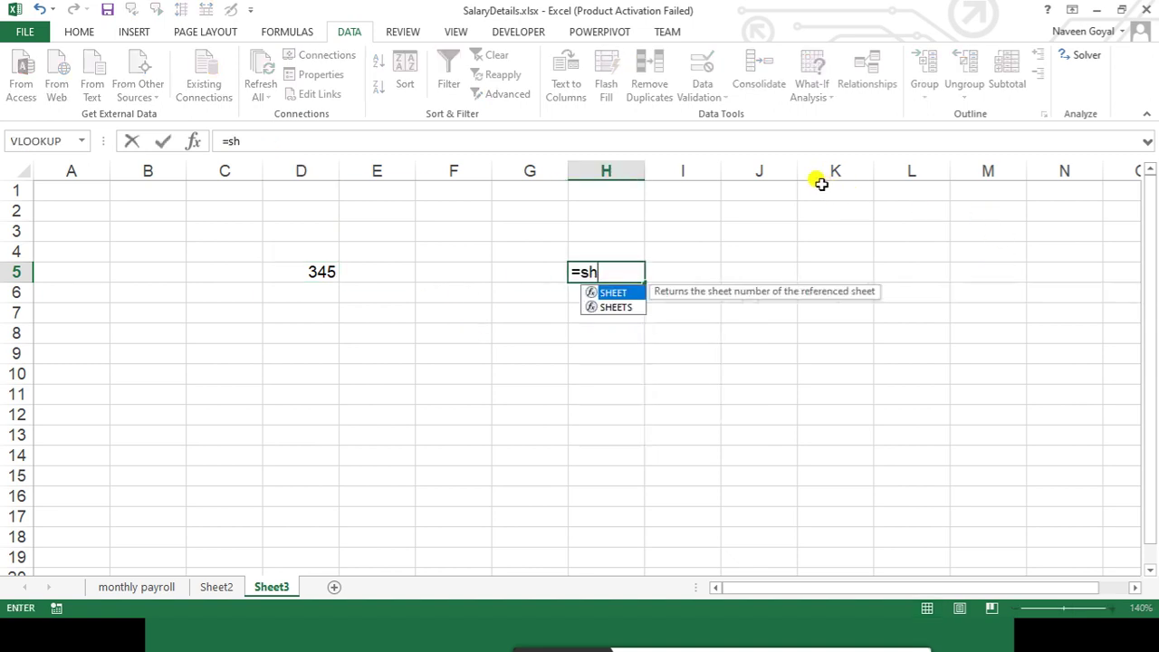
text(eet2!D)
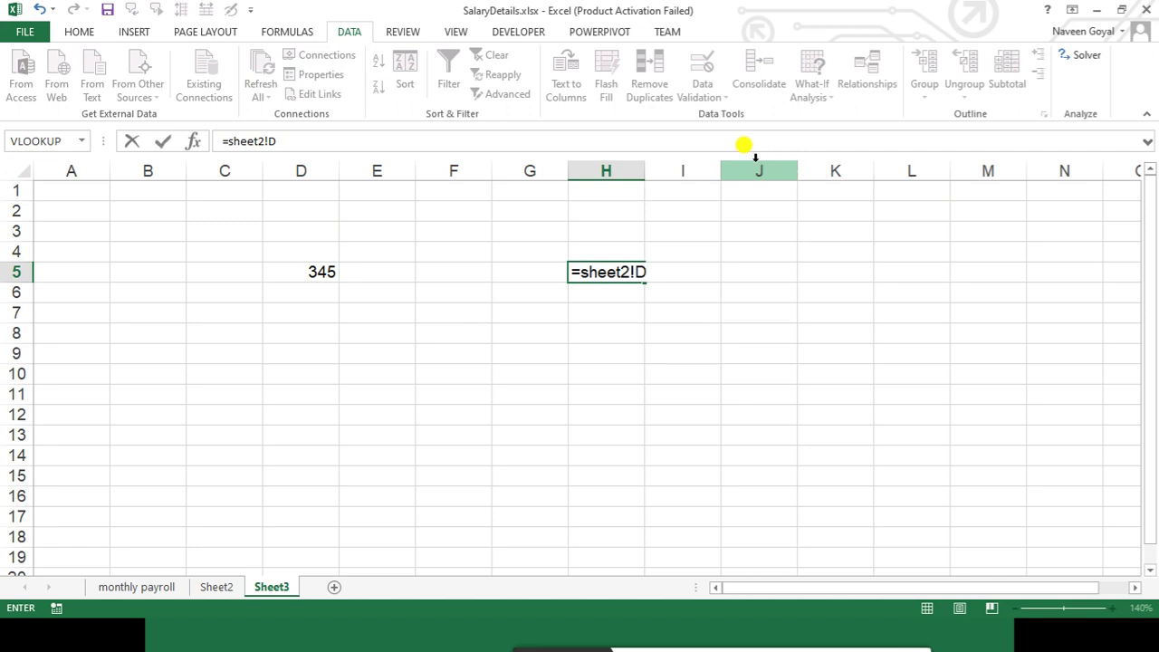
text(1)
key(Return)
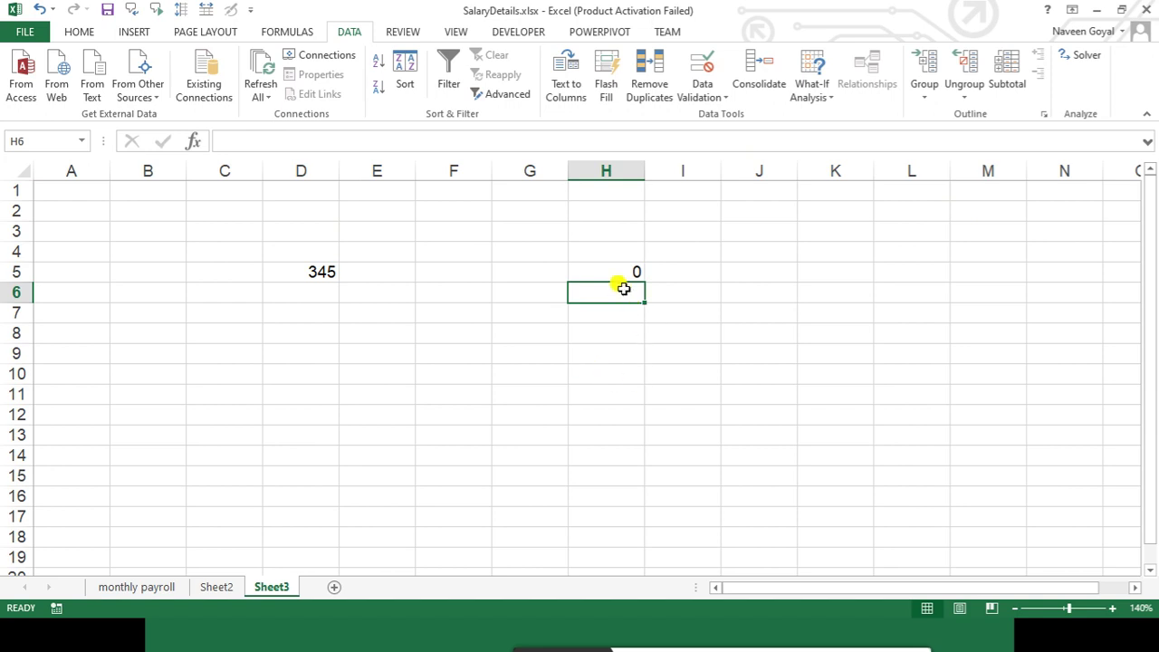
click(605, 274)
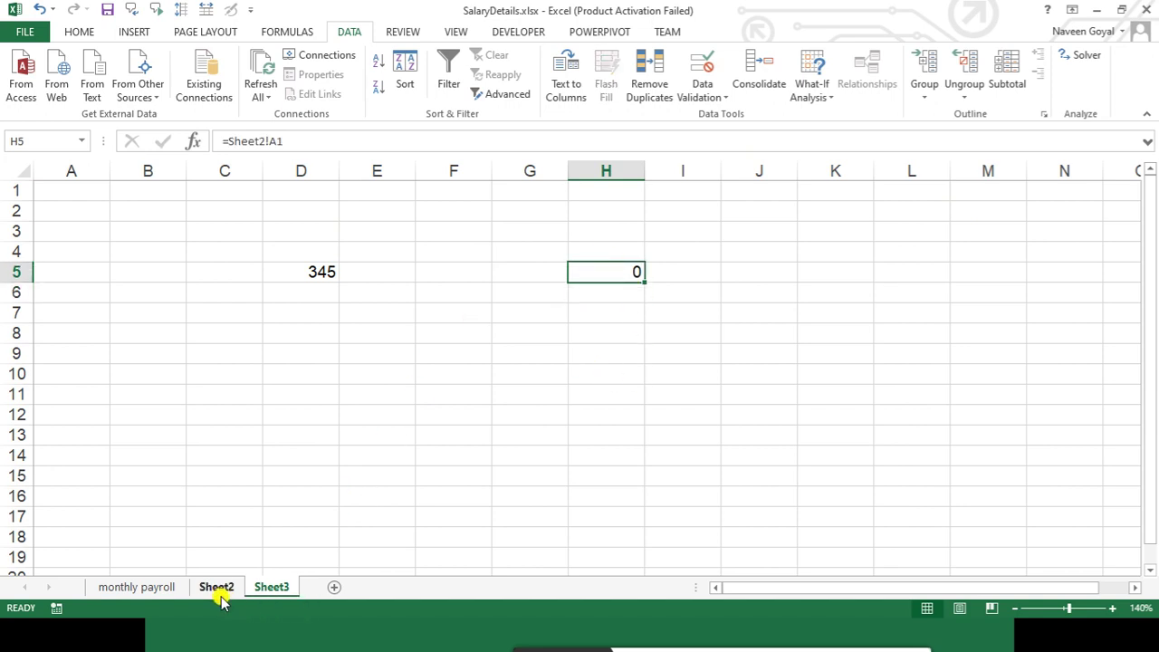
click(217, 589)
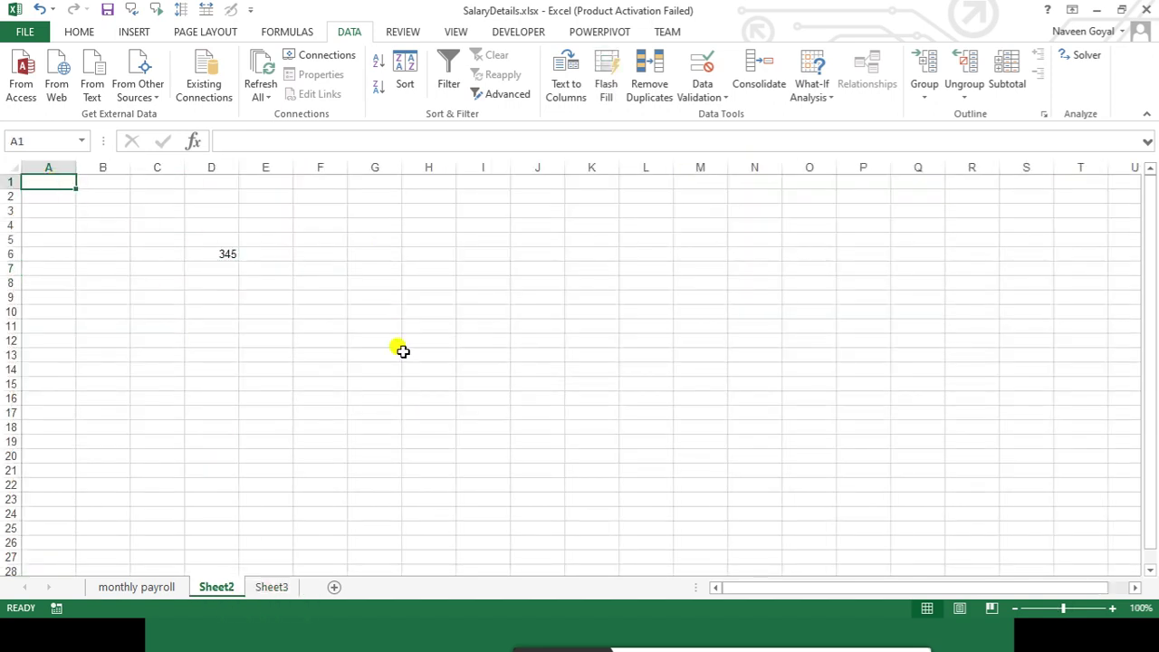
text(8)
click(521, 355)
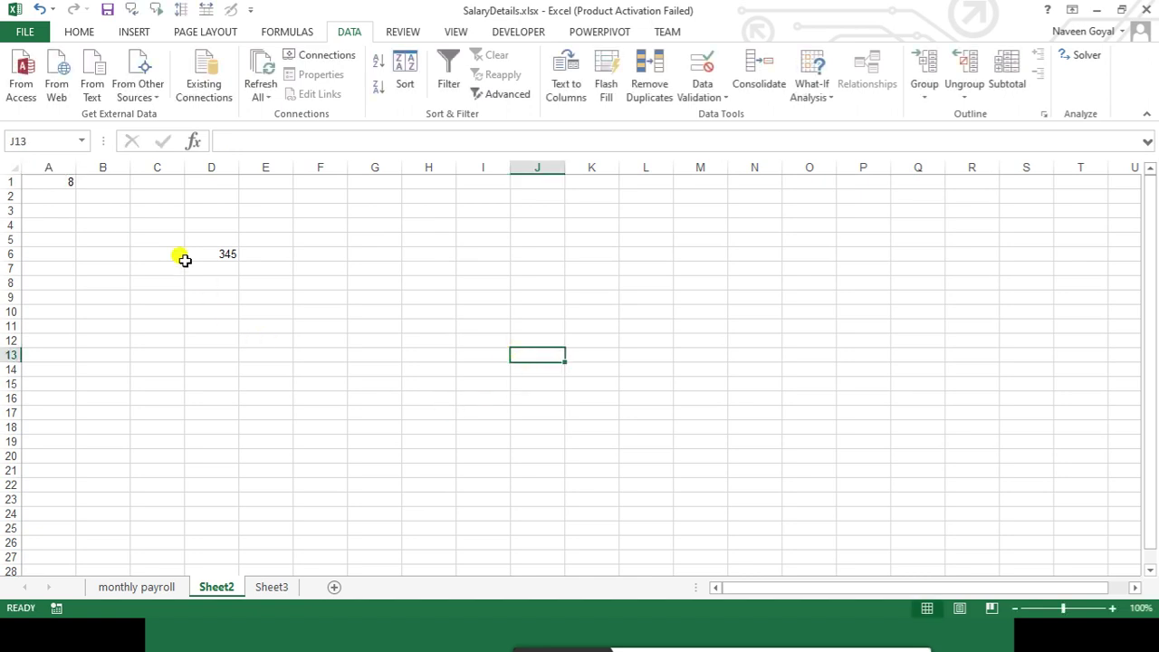
click(278, 588)
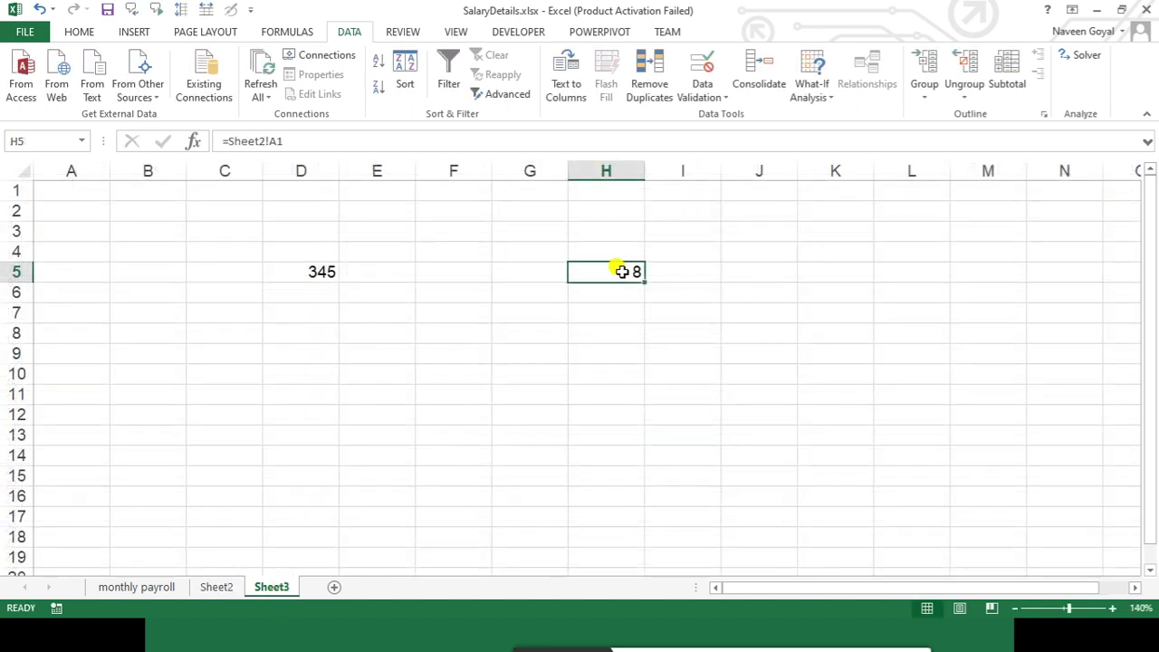
Compare Sheet3's H5 with Sheet2's A1 to confirm H5 shows the linked 8
click(782, 451)
click(626, 276)
click(217, 588)
click(57, 183)
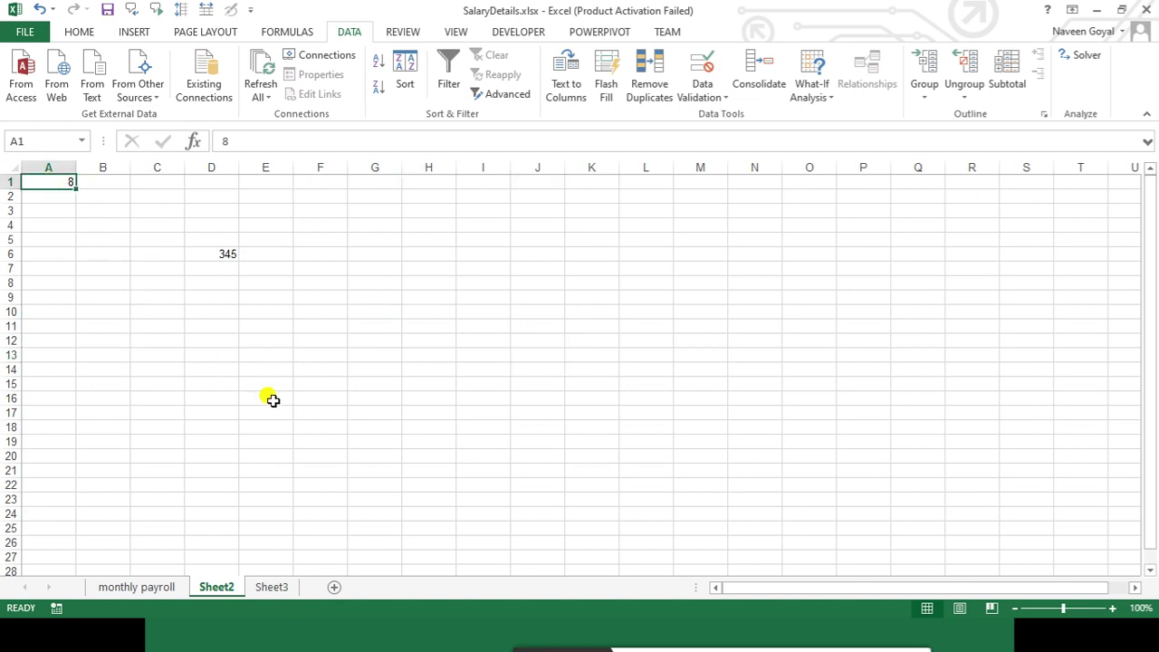
click(275, 587)
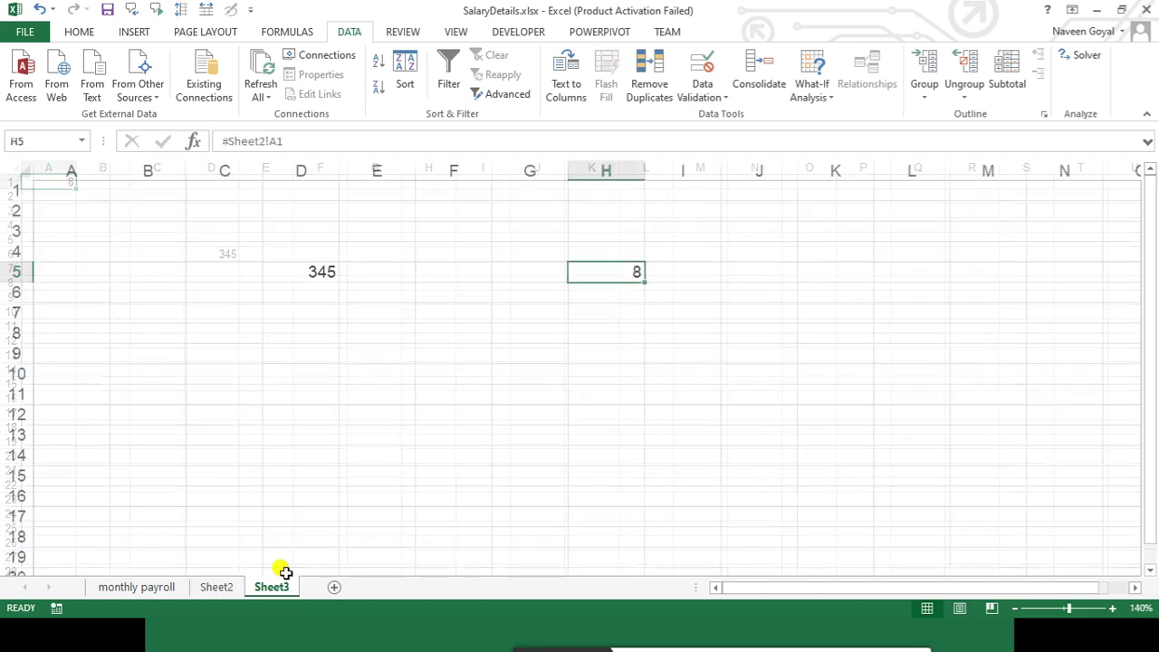
click(648, 353)
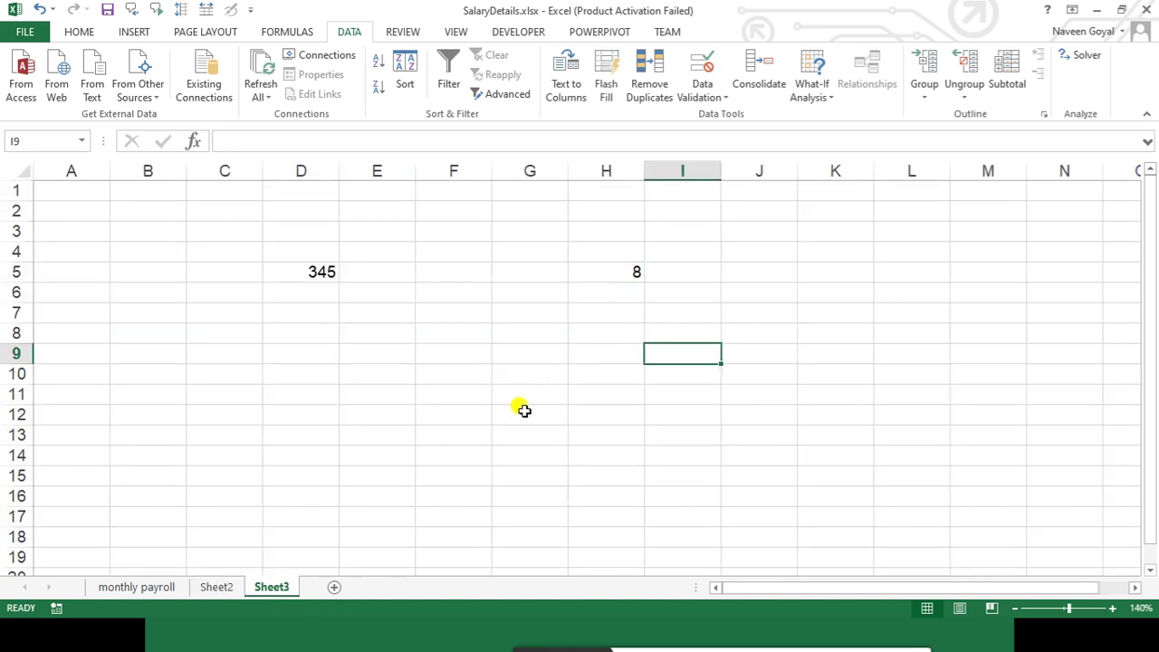
click(502, 378)
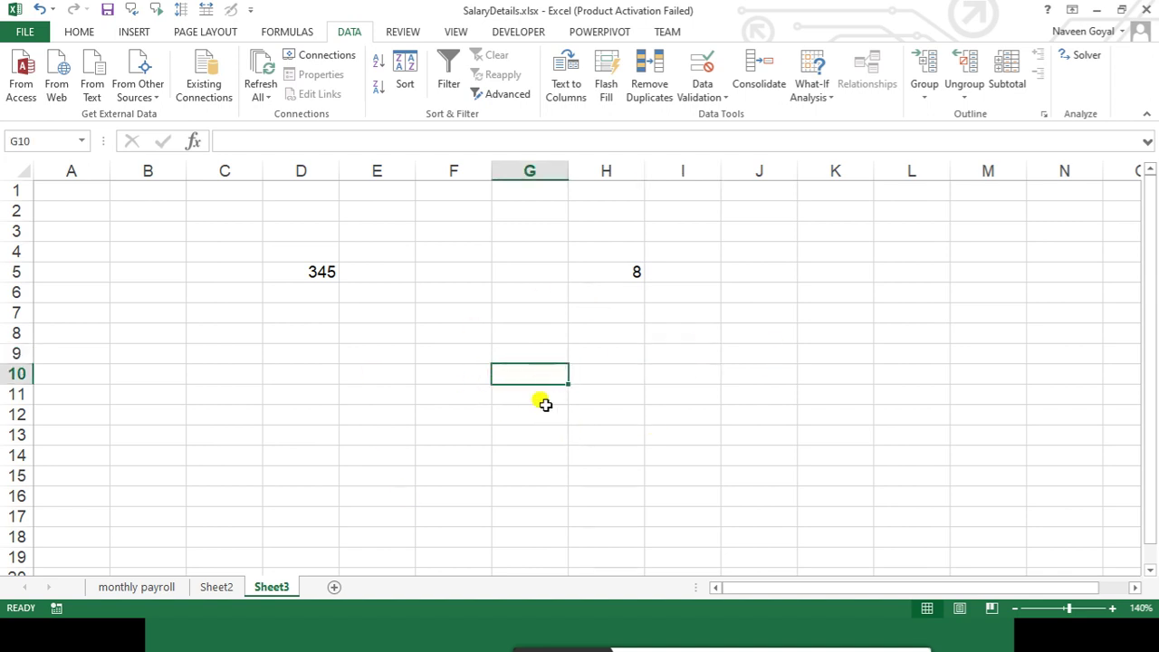
click(724, 399)
click(431, 391)
click(701, 412)
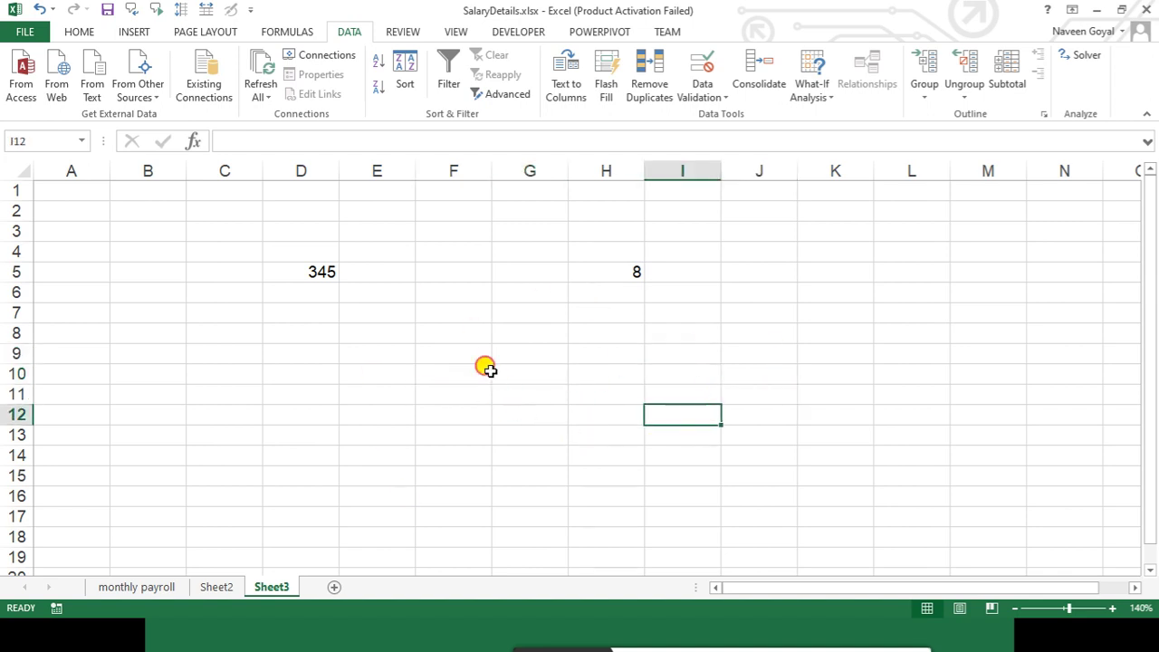
click(461, 372)
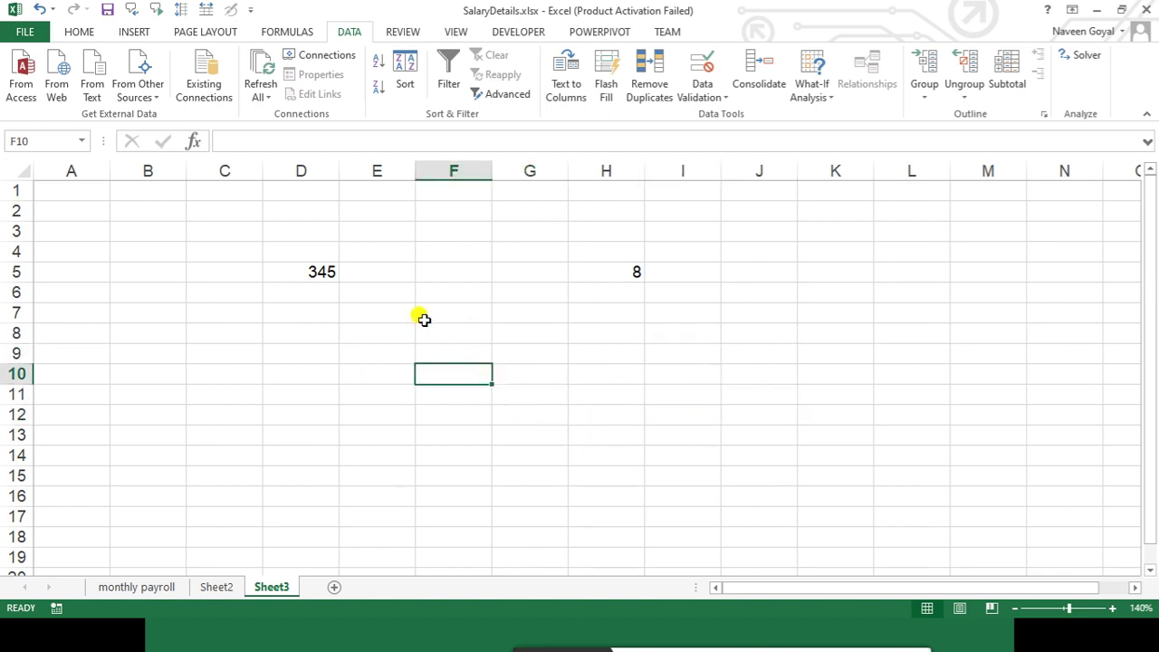
click(621, 271)
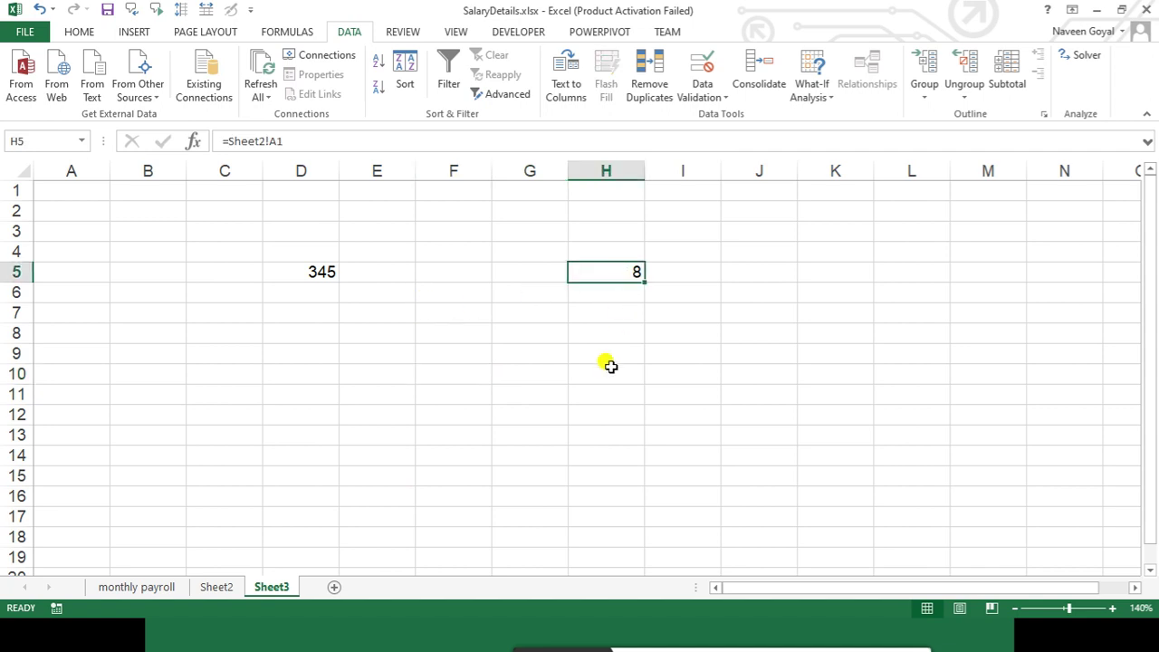
key(alt+Tab)
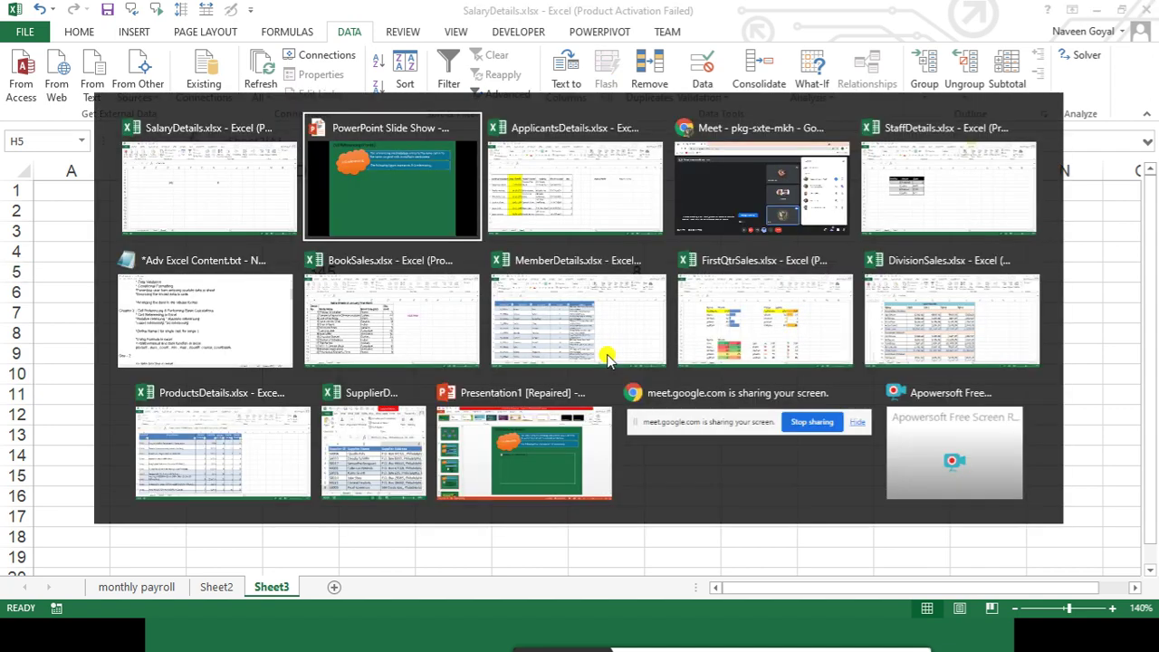
Check the Google Meet call, then bring the Adv Excel Content.txt notes to the front
key(Tab)
key(Tab)
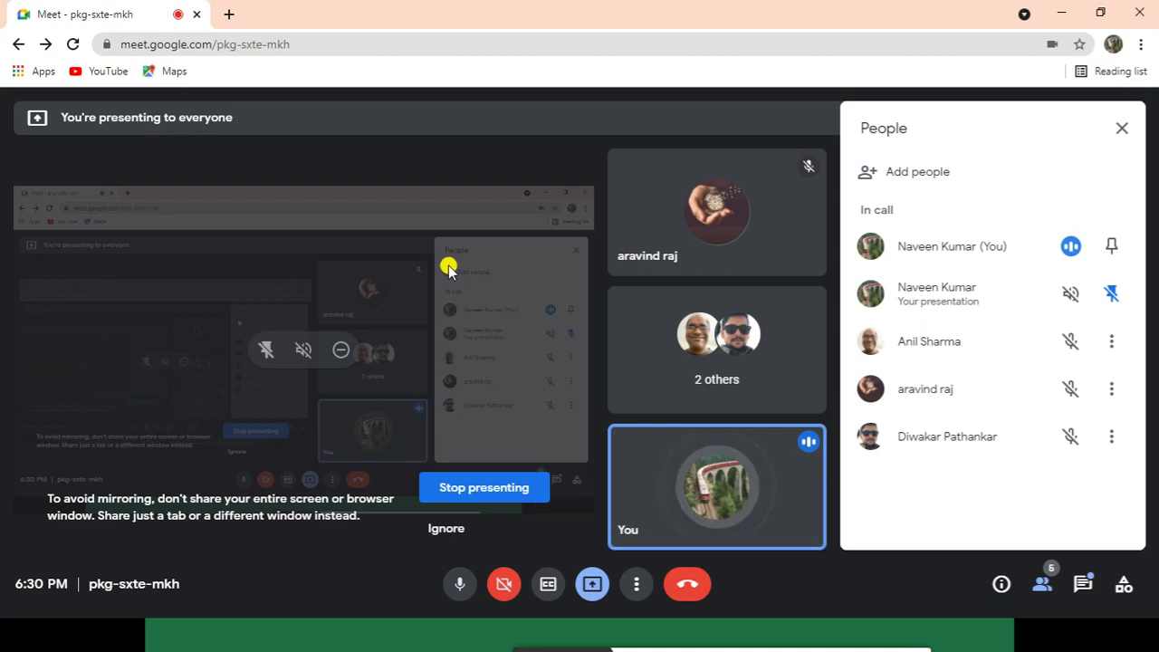
key(alt+Tab)
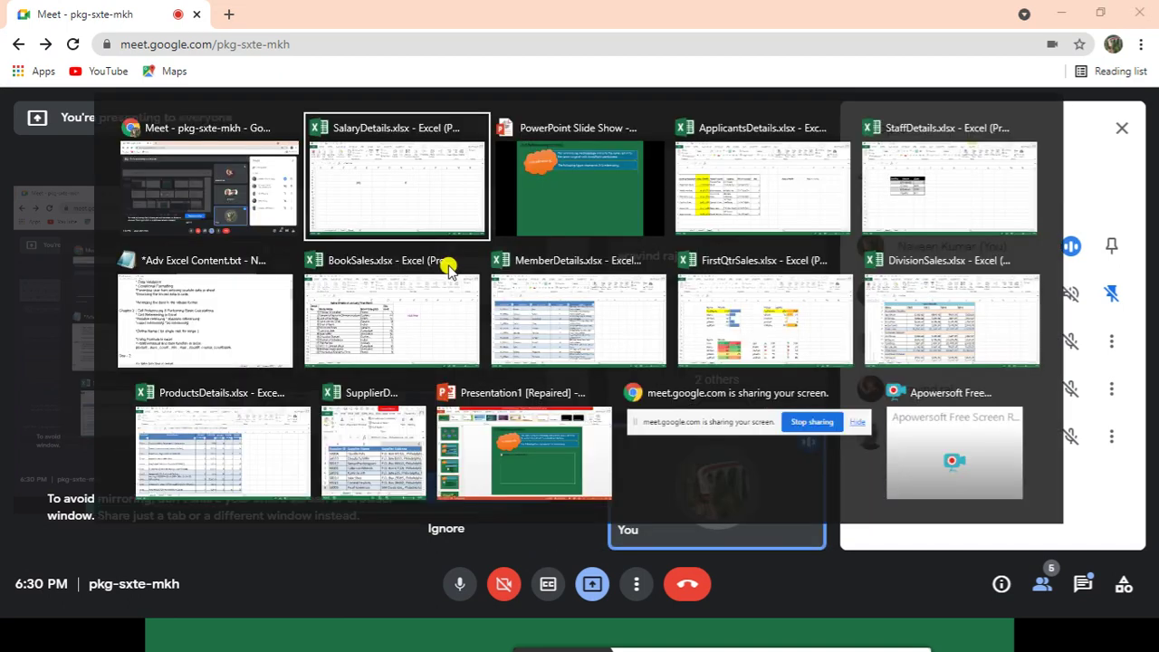
key(alt+Tab)
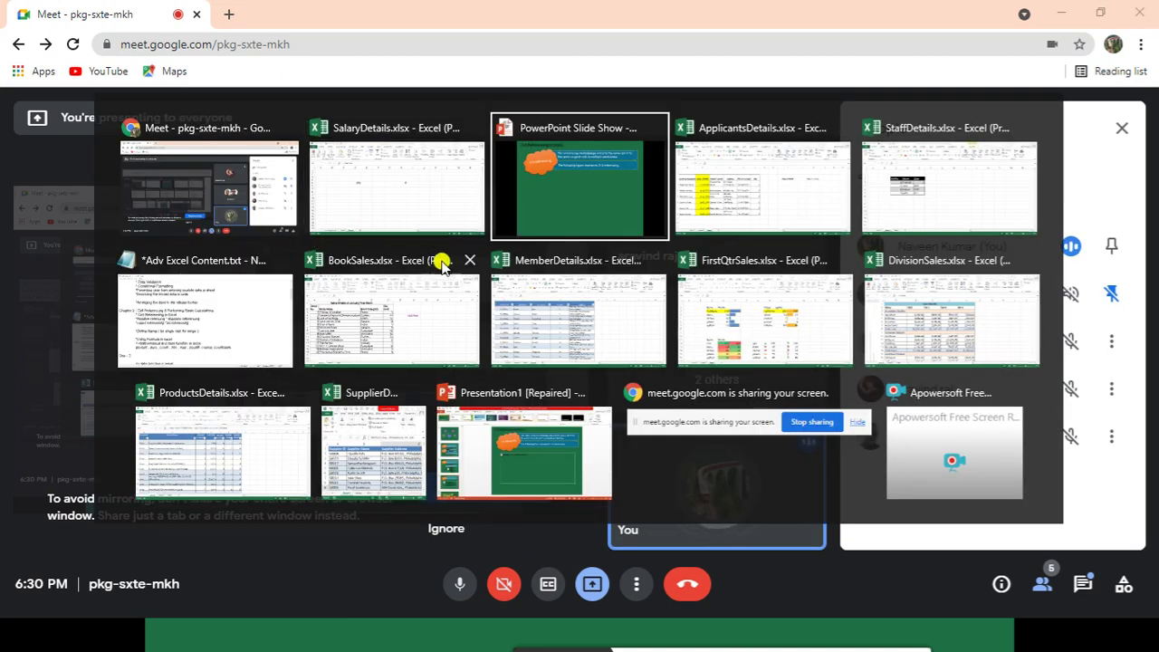
click(210, 340)
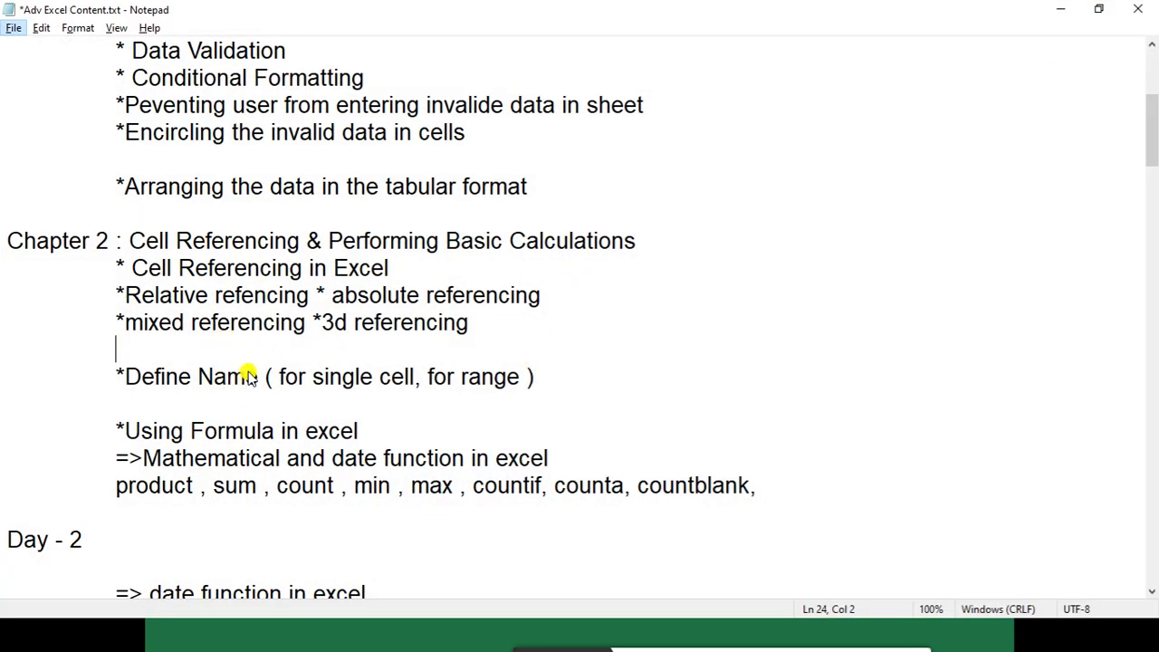
Move the Day - 2 heading to just after the *Define Name line
click(122, 377)
drag(116, 375, 647, 486)
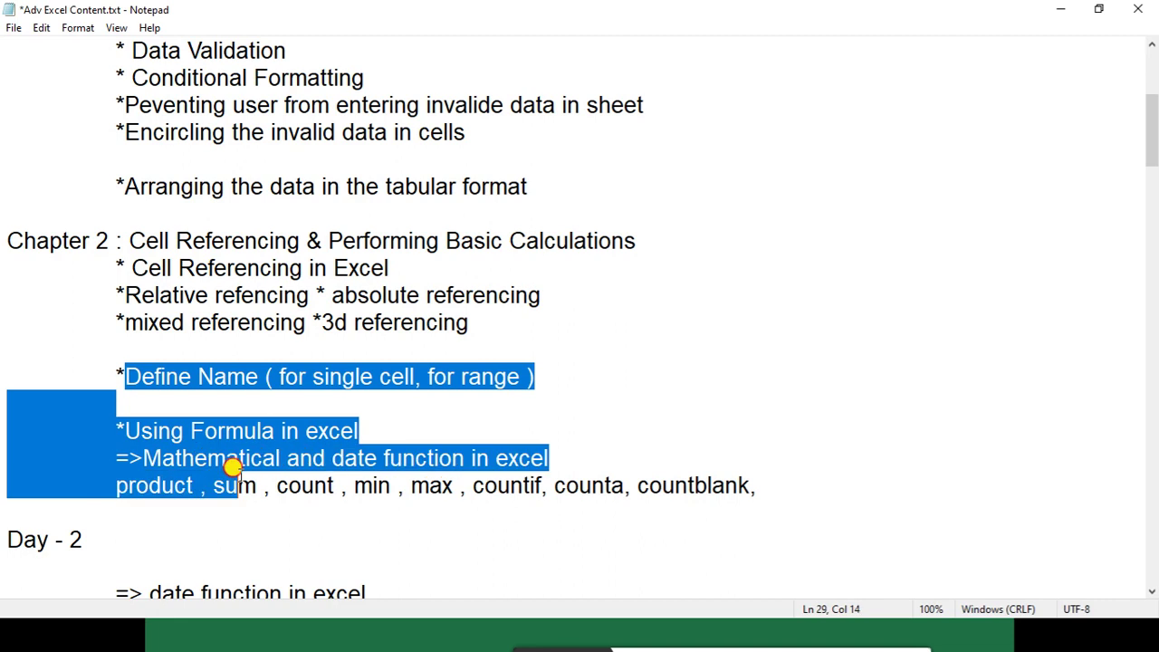
key(Right)
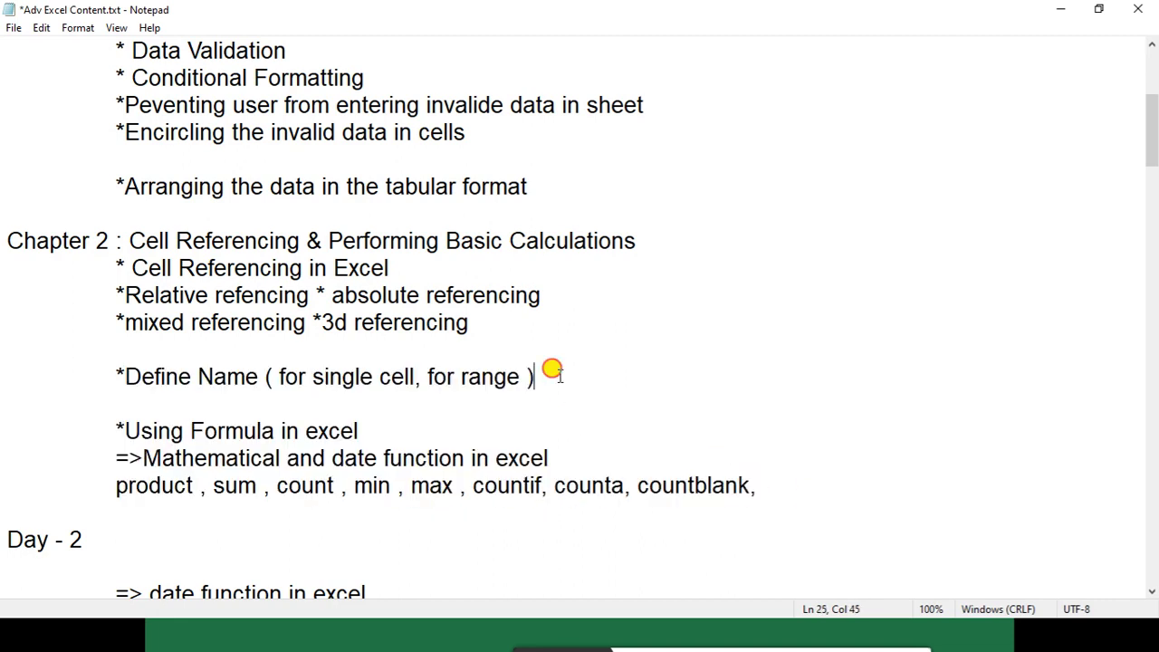
drag(543, 377, 109, 375)
scroll(236, 444, down, 1)
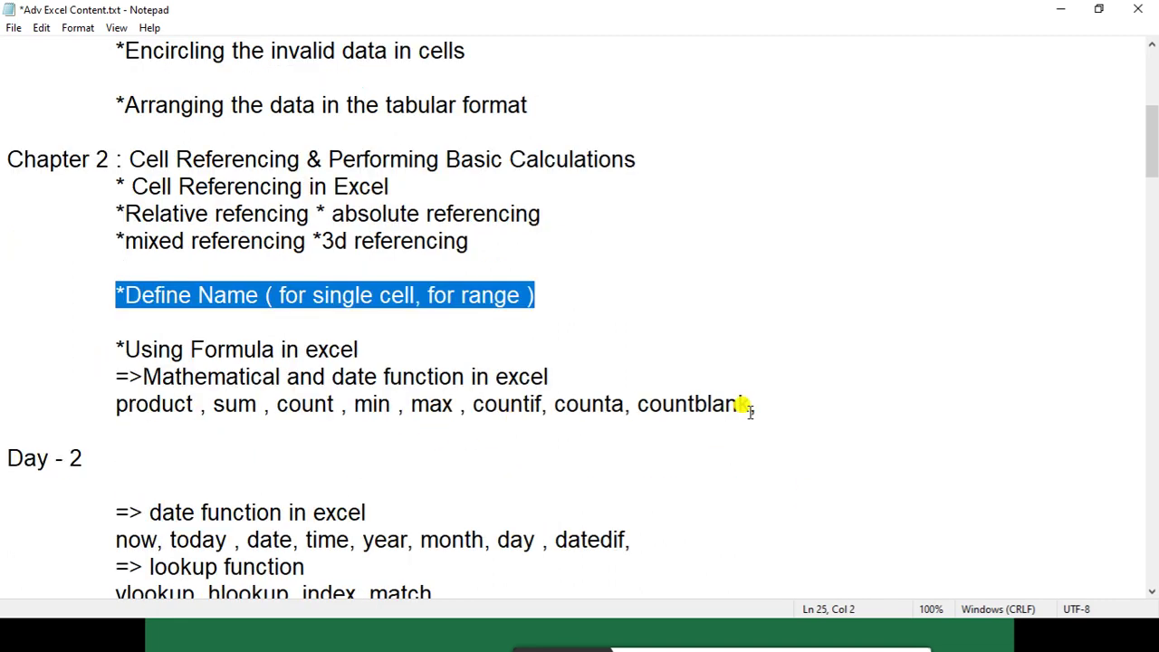
drag(756, 404, 498, 404)
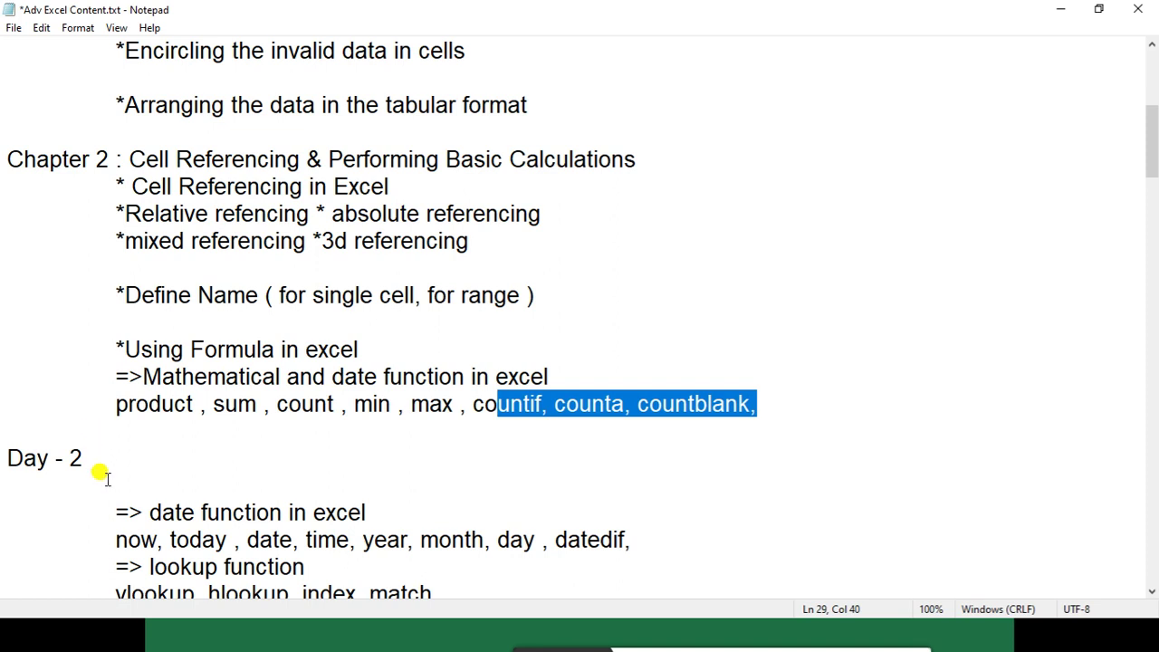
drag(82, 459, 2, 448)
key(ctrl+c)
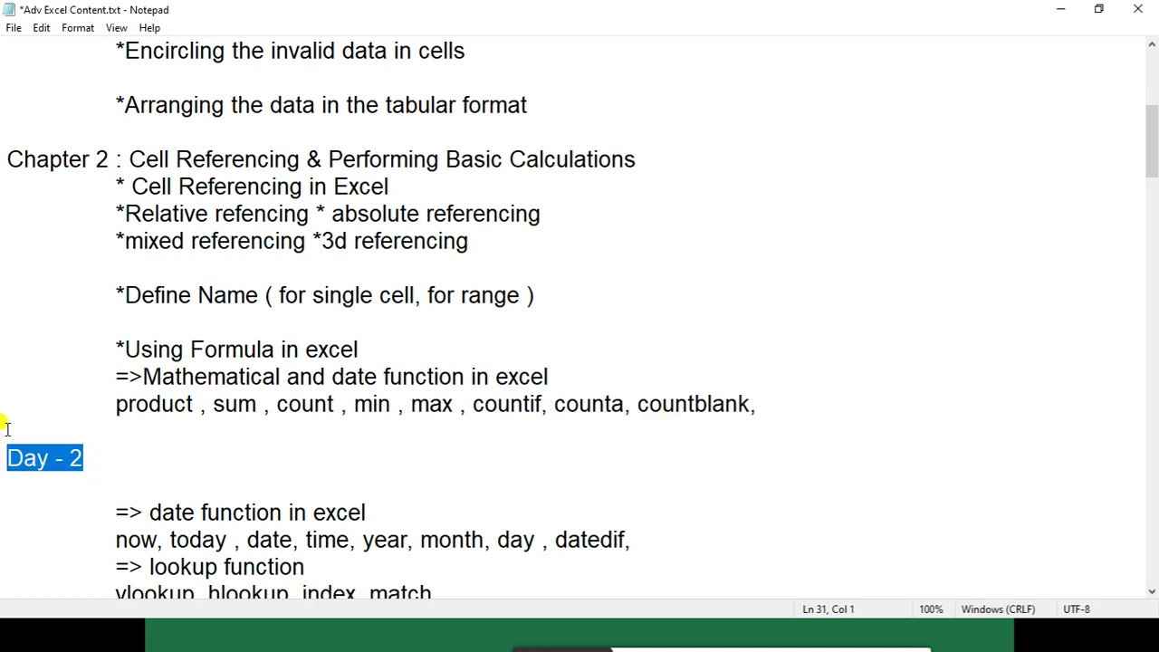
key(Delete)
key(ctrl+v)
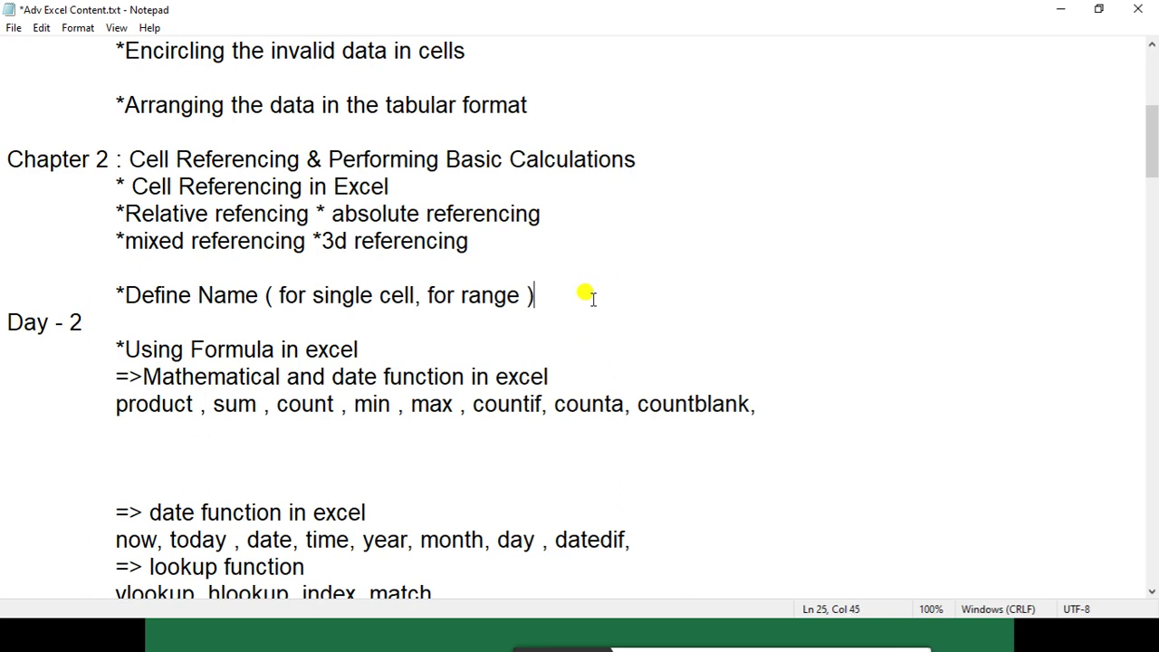
key(Return)
key(Return)
Insert a blank line before the Day - 2 heading to separate it
scroll(121, 414, down, 1)
scroll(115, 407, down, 1)
scroll(111, 410, down, 2)
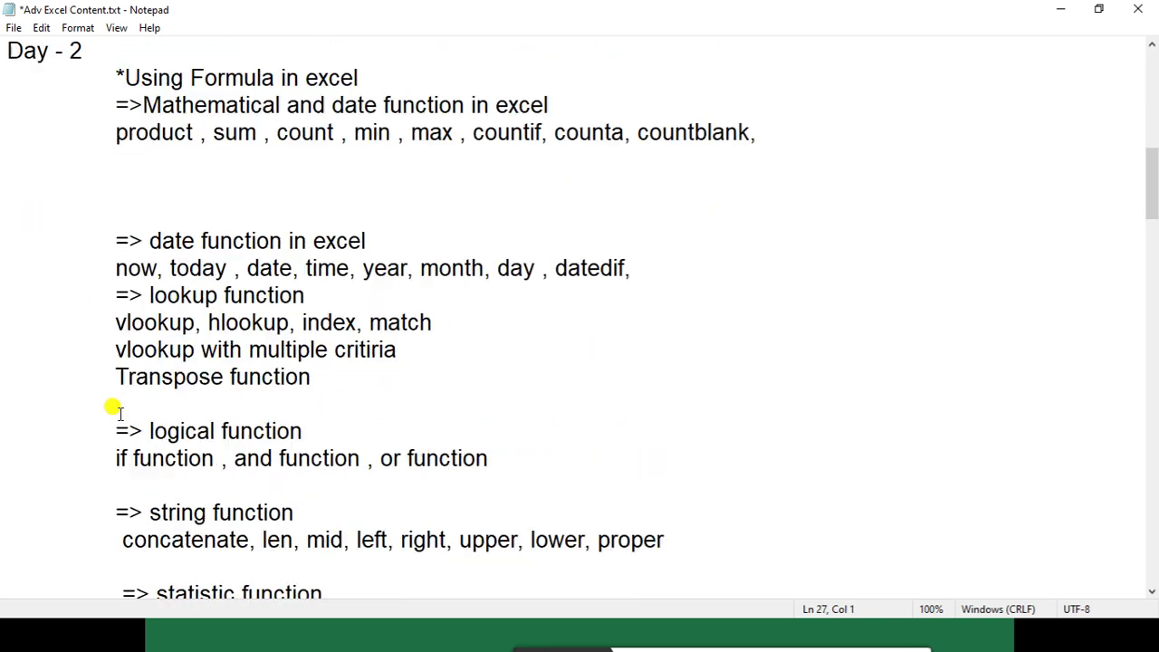
scroll(112, 409, up, 4)
scroll(90, 402, up, 1)
scroll(87, 379, up, 3)
scroll(88, 381, up, 1)
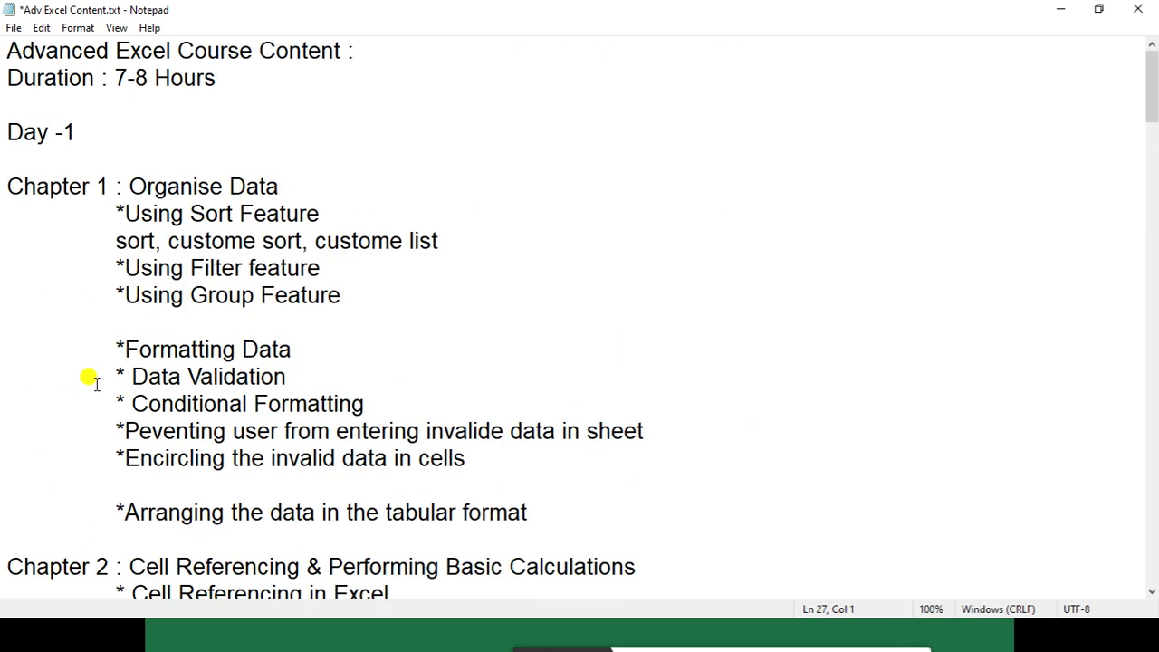
scroll(91, 380, down, 3)
scroll(91, 381, up, 1)
scroll(91, 380, down, 1)
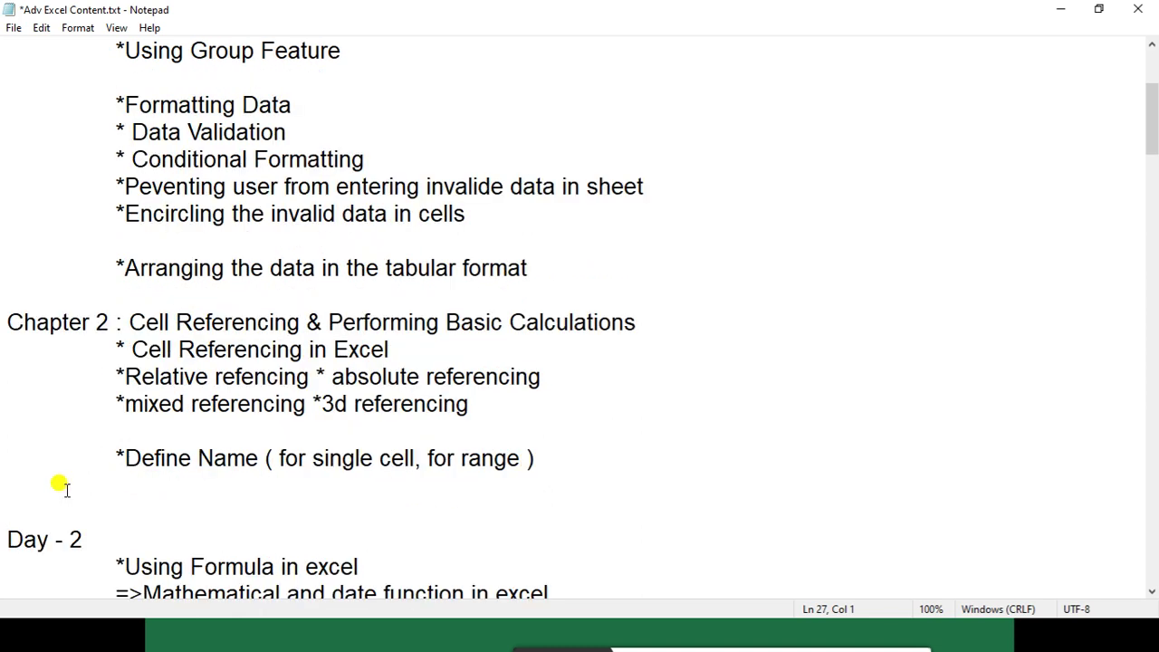
key(Return)
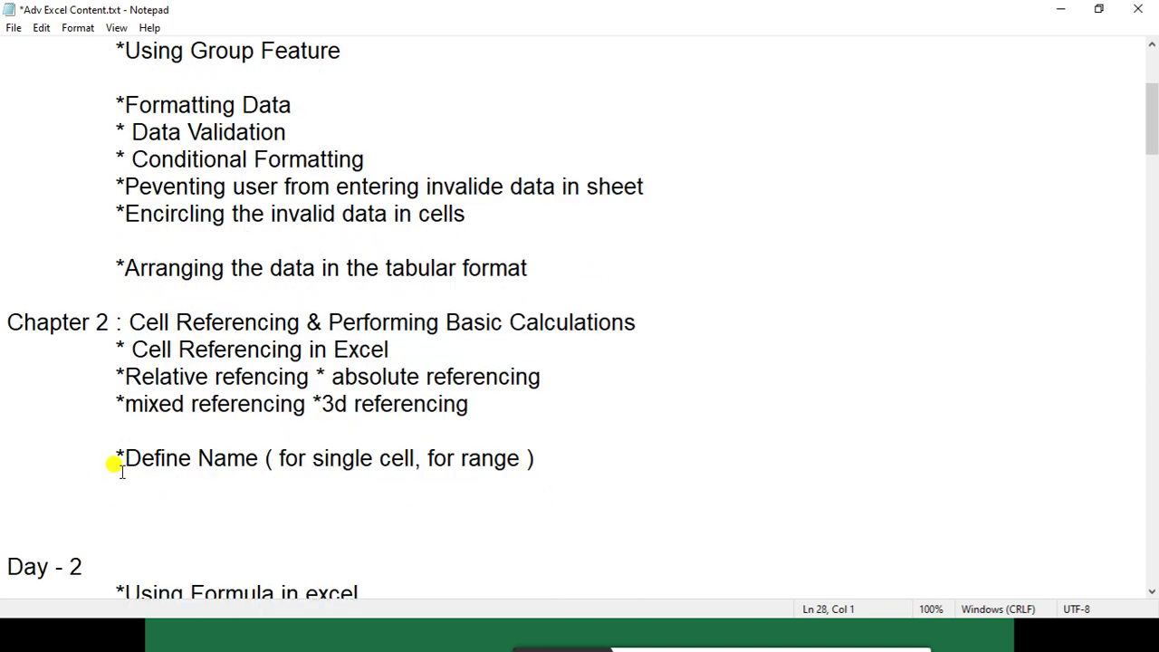
scroll(118, 467, up, 1)
scroll(127, 457, up, 2)
scroll(130, 453, down, 3)
scroll(204, 467, up, 1)
scroll(206, 473, up, 2)
scroll(206, 476, down, 2)
scroll(207, 473, down, 3)
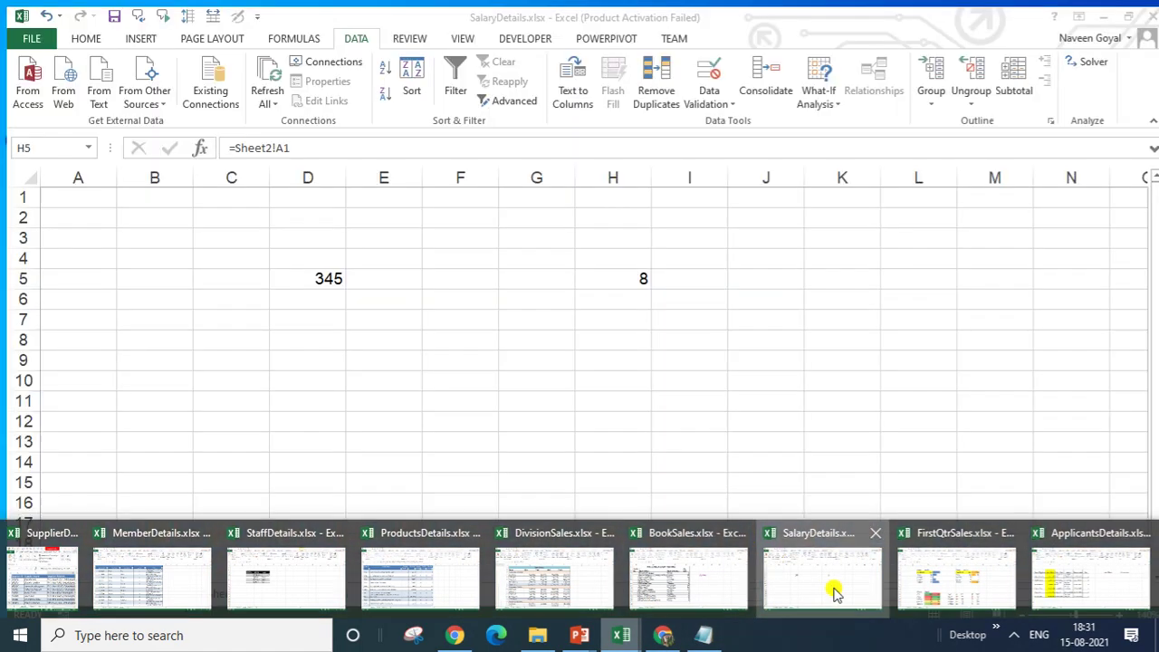
Bring SalaryDetails.xlsx forward on the monthly payroll sheet
click(833, 590)
click(833, 356)
click(690, 359)
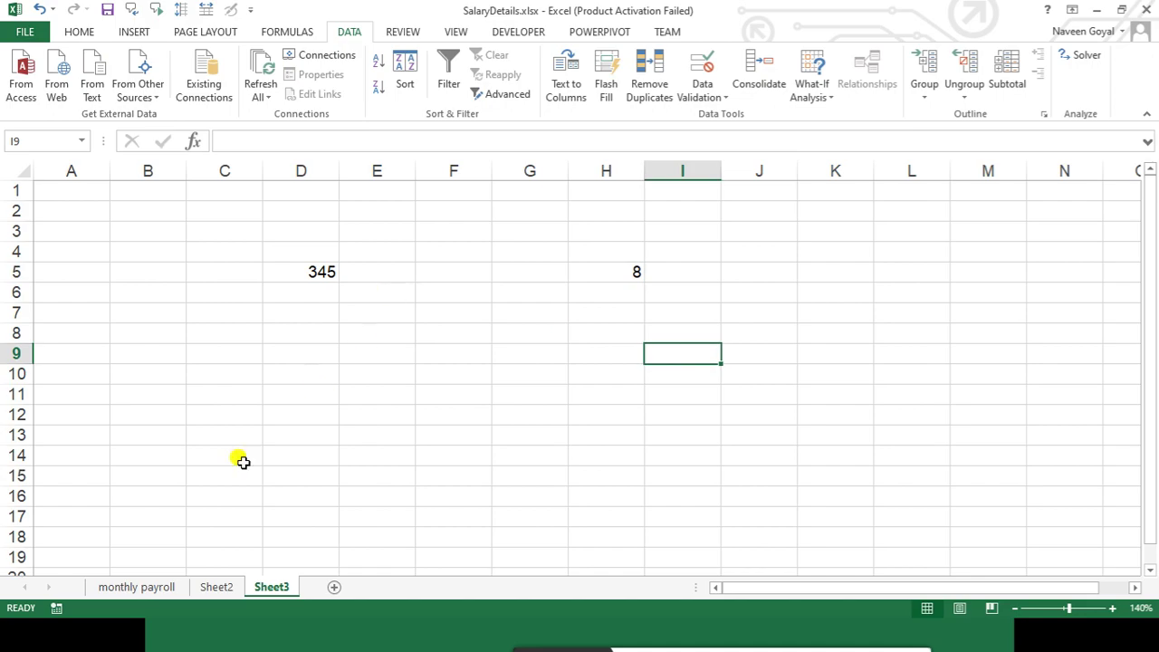
click(163, 589)
scroll(460, 414, up, 2)
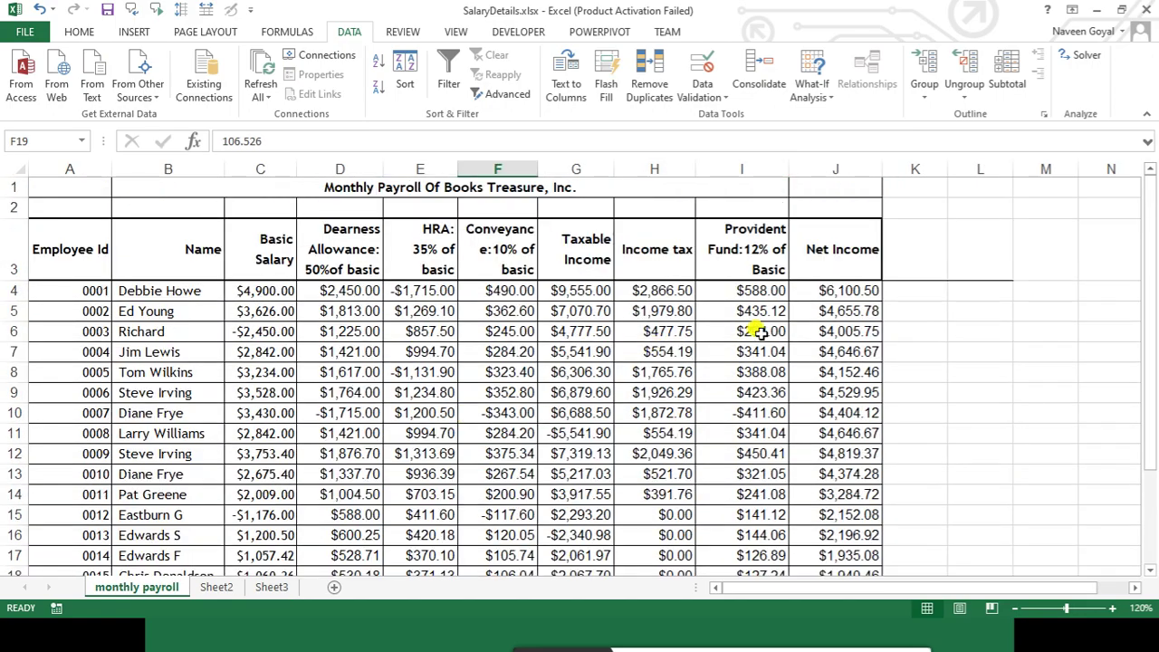
scroll(964, 414, down, 1)
scroll(331, 406, up, 1)
scroll(160, 362, down, 1)
scroll(159, 395, up, 1)
Select the Basic Salary cells C8:C13 for employees 0005 to 0010
drag(186, 367, 186, 489)
scroll(361, 453, down, 1)
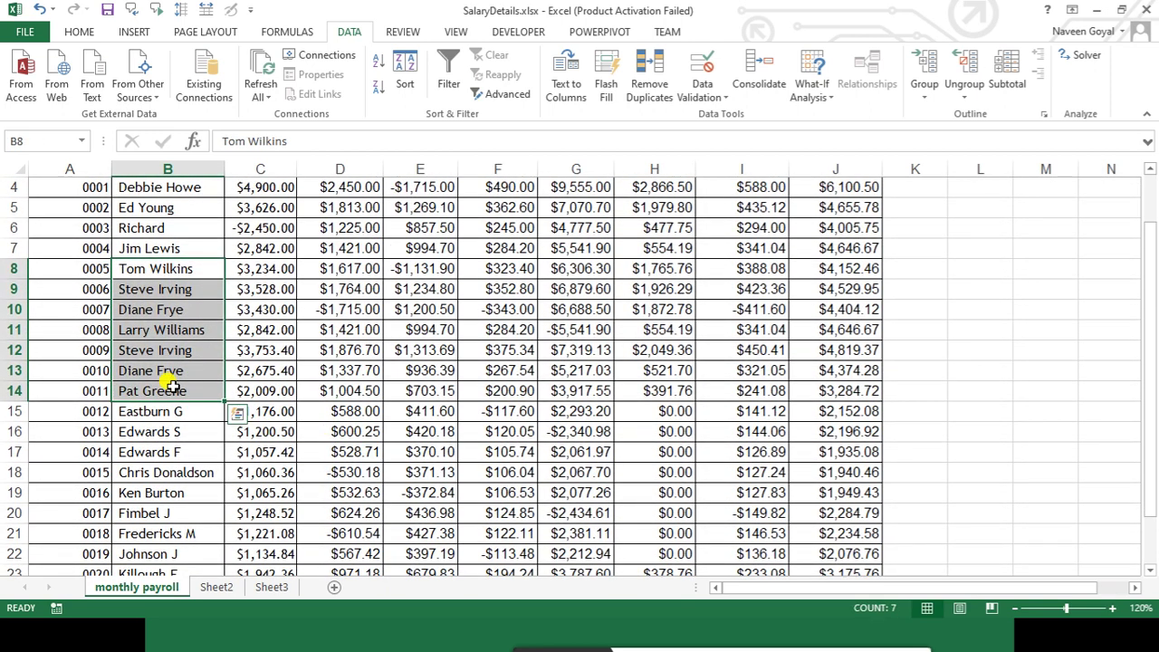
click(260, 271)
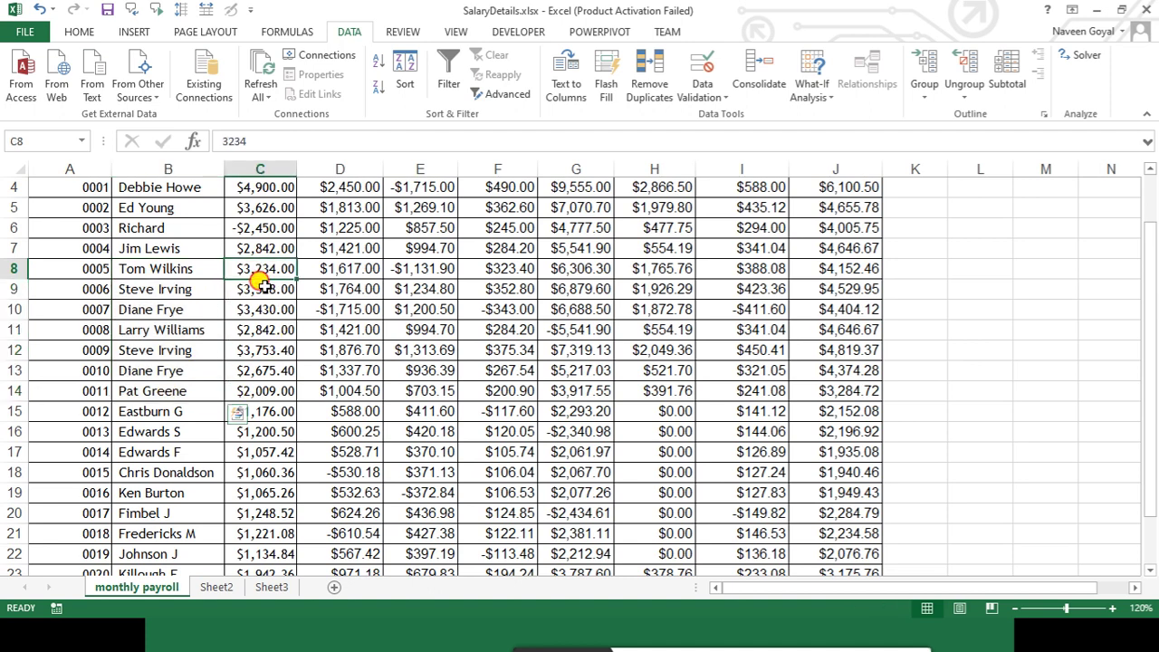
drag(260, 284, 260, 370)
scroll(503, 430, up, 1)
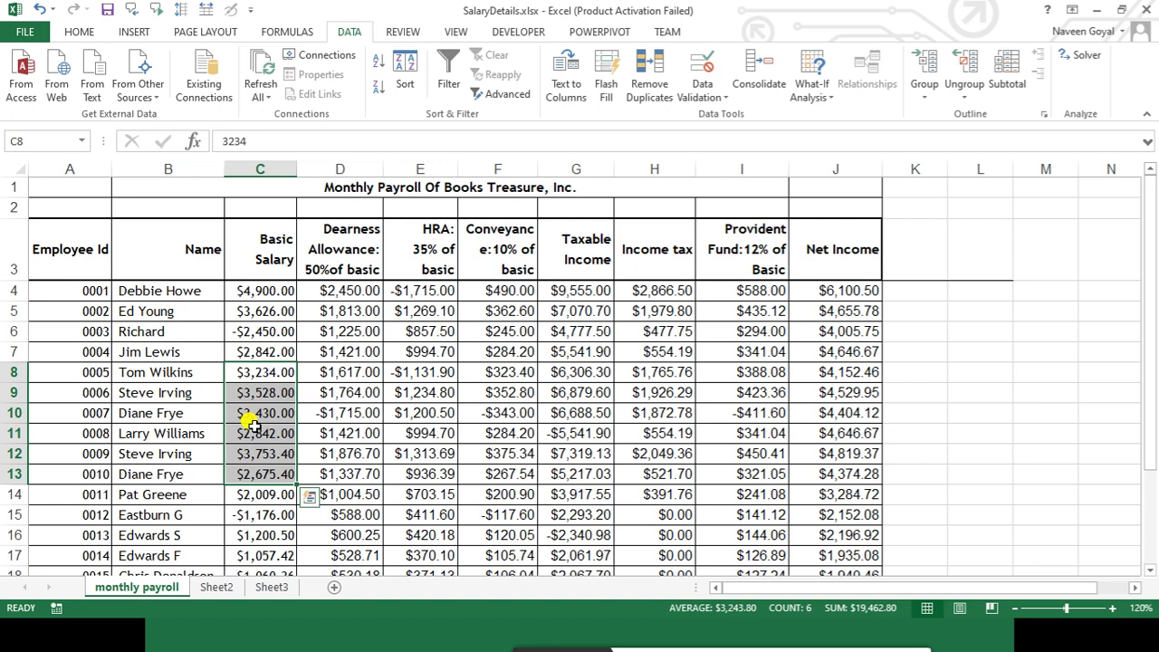
drag(260, 371, 259, 473)
Define the name q_1 for C8:C13 and jump to it from the Name Box
click(296, 35)
click(539, 55)
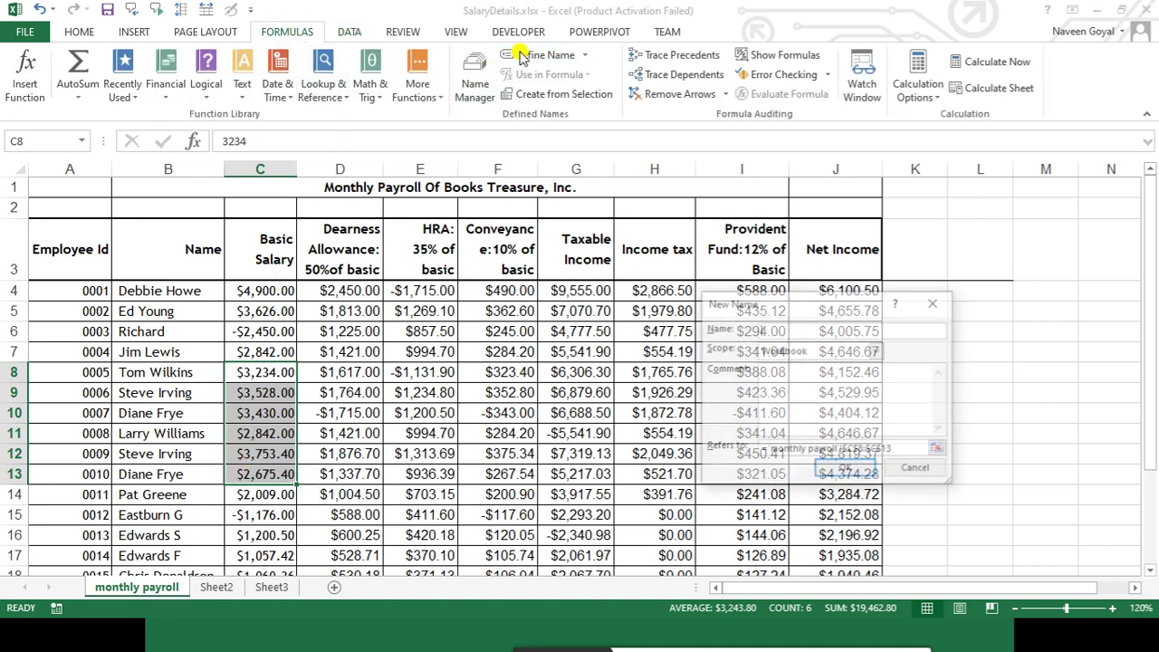
drag(738, 303, 553, 214)
text(q_1)
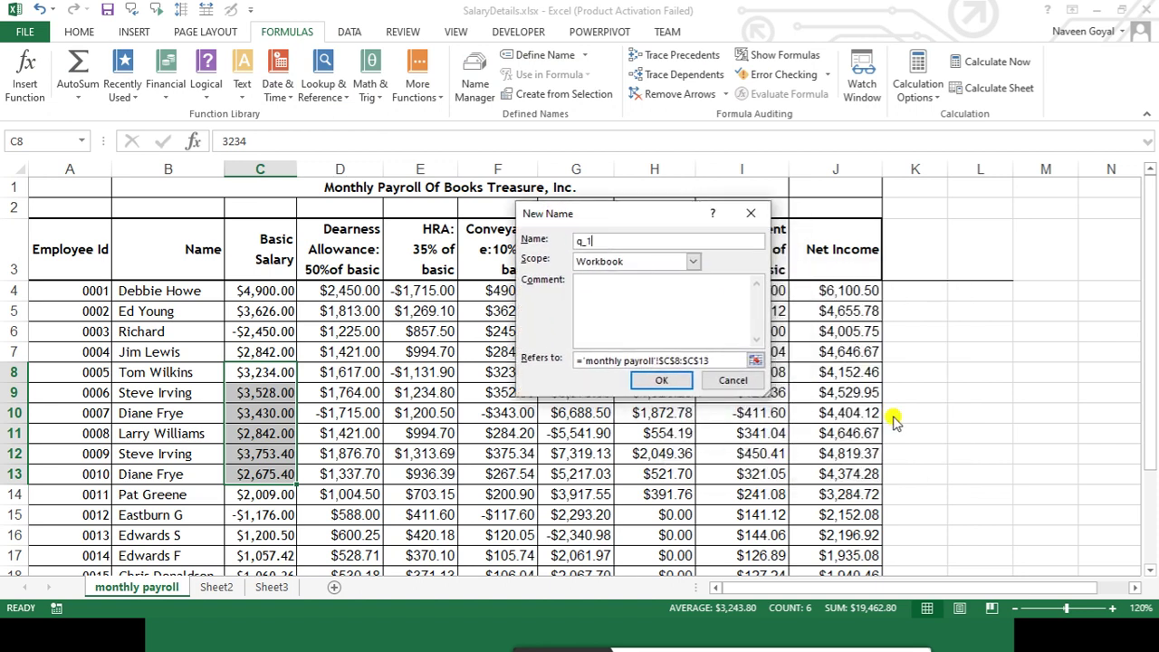
click(662, 380)
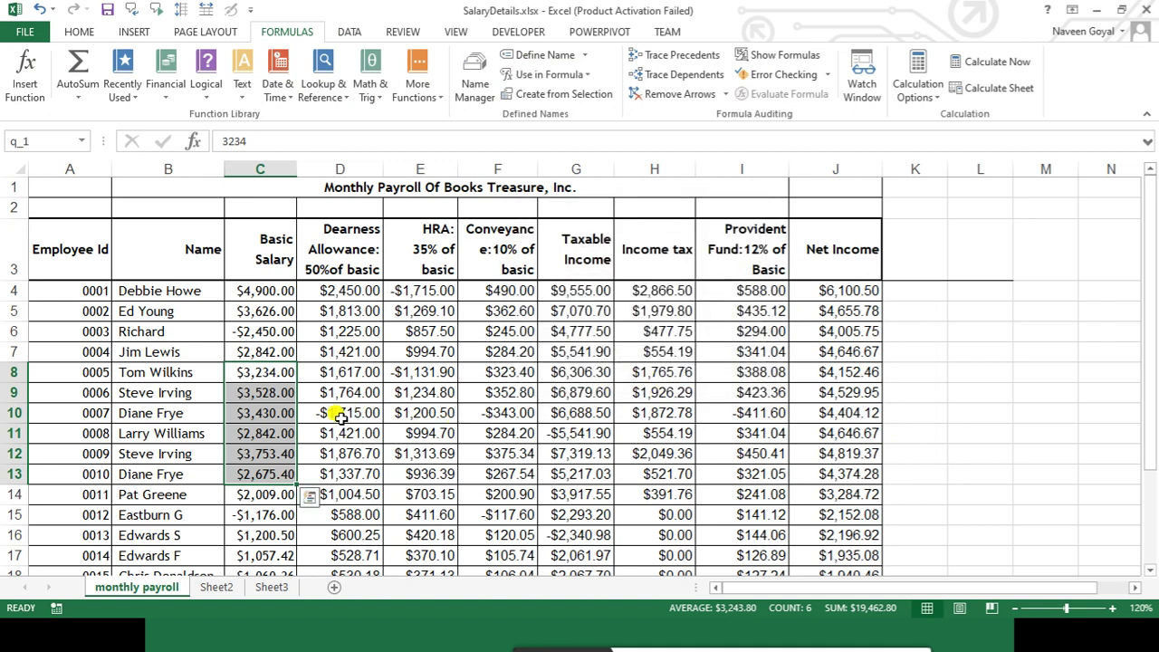
click(949, 348)
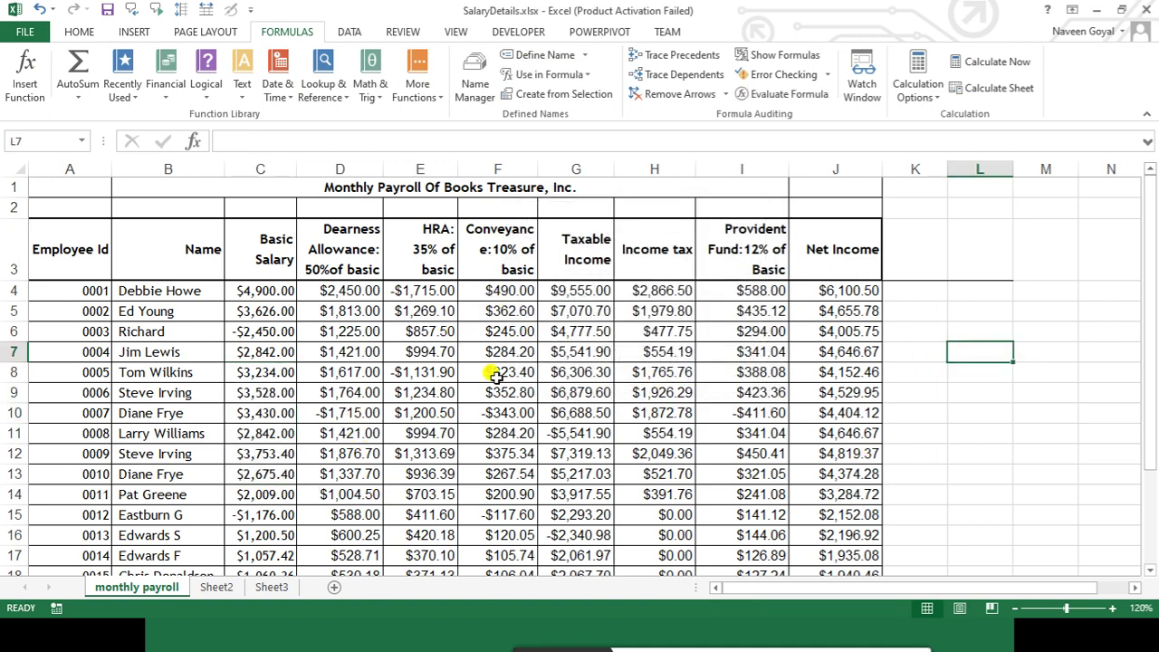
click(982, 390)
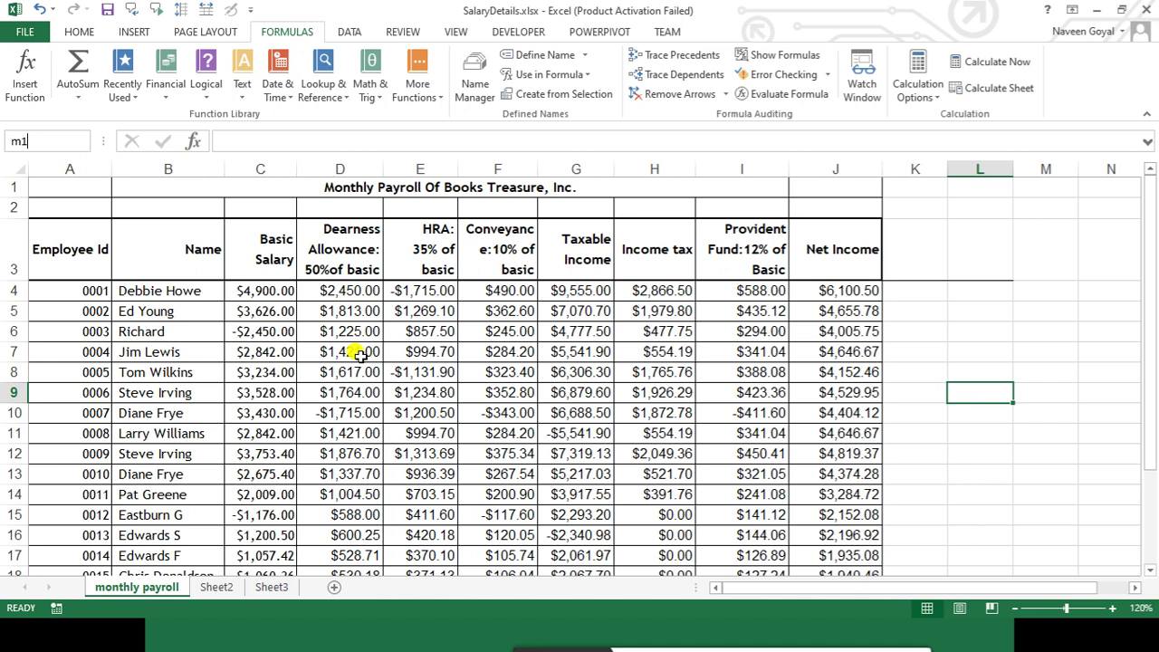
key(Return)
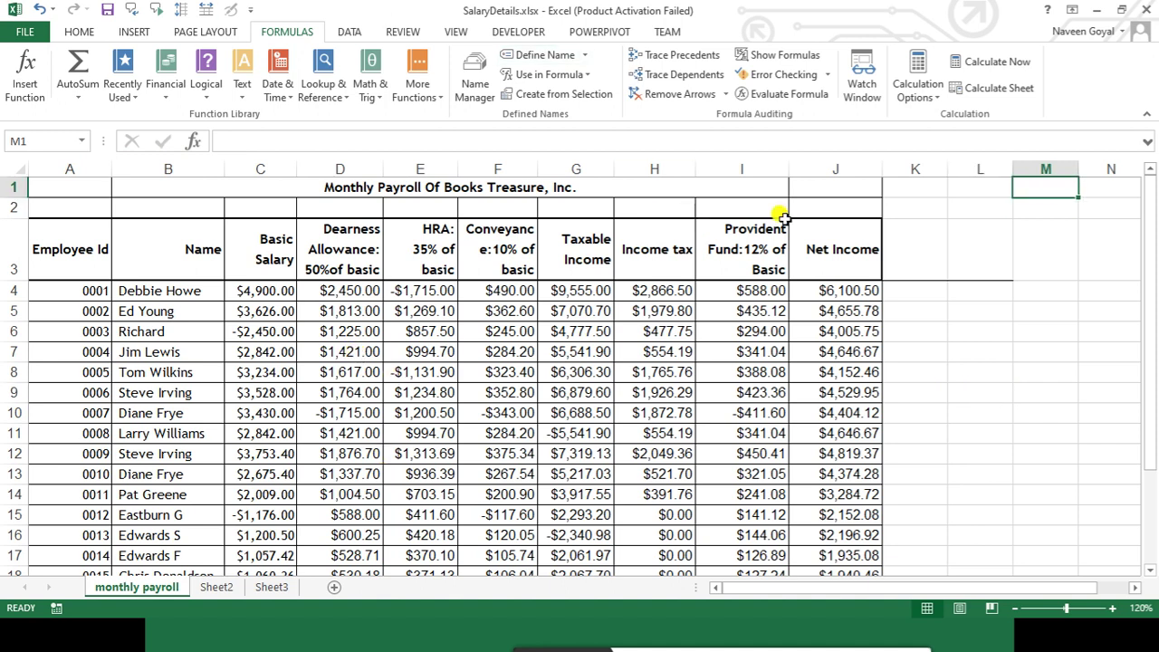
click(54, 142)
text(q_)
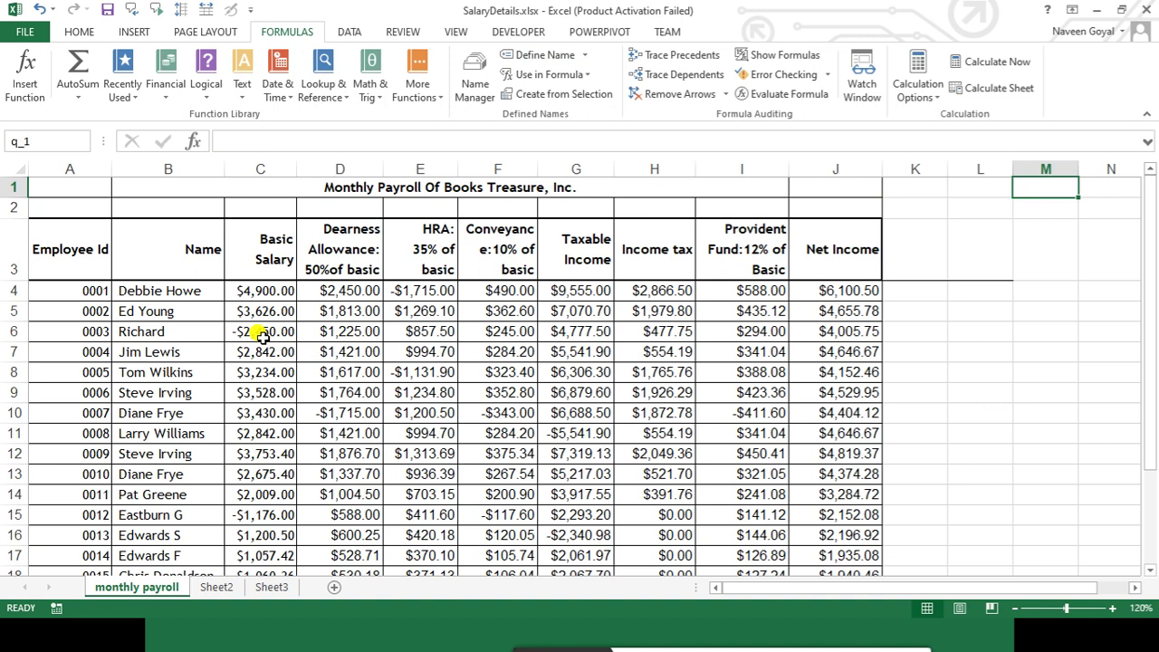
key(Return)
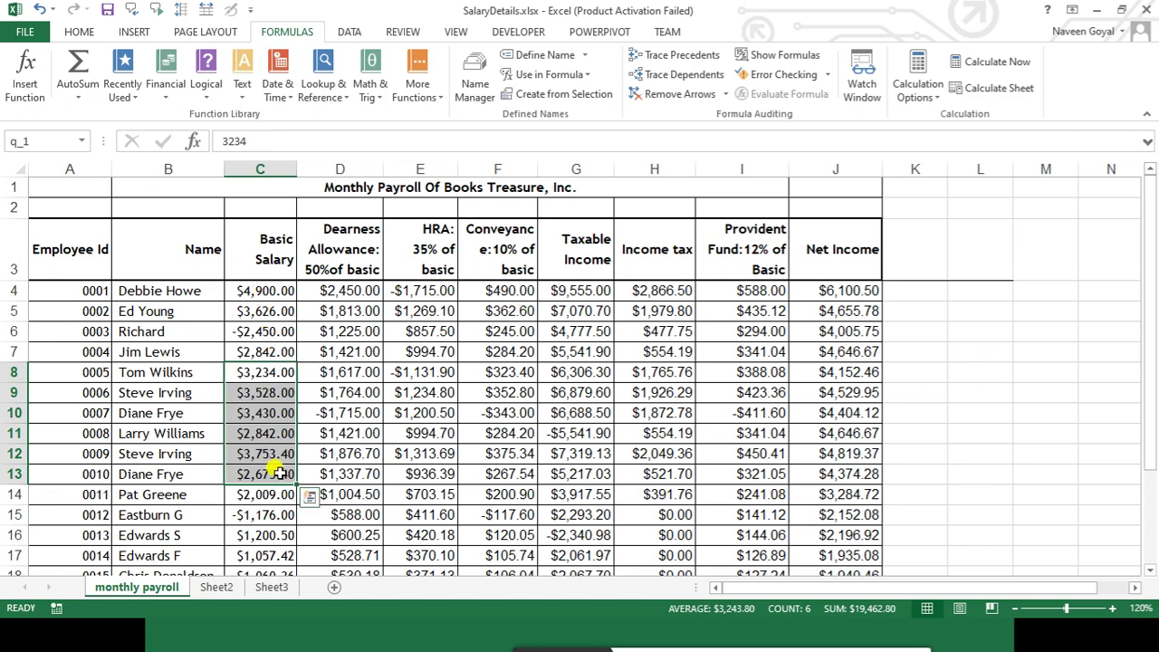
Select basic salaries C18:C20 and define them as the name q_2
scroll(267, 502, down, 1)
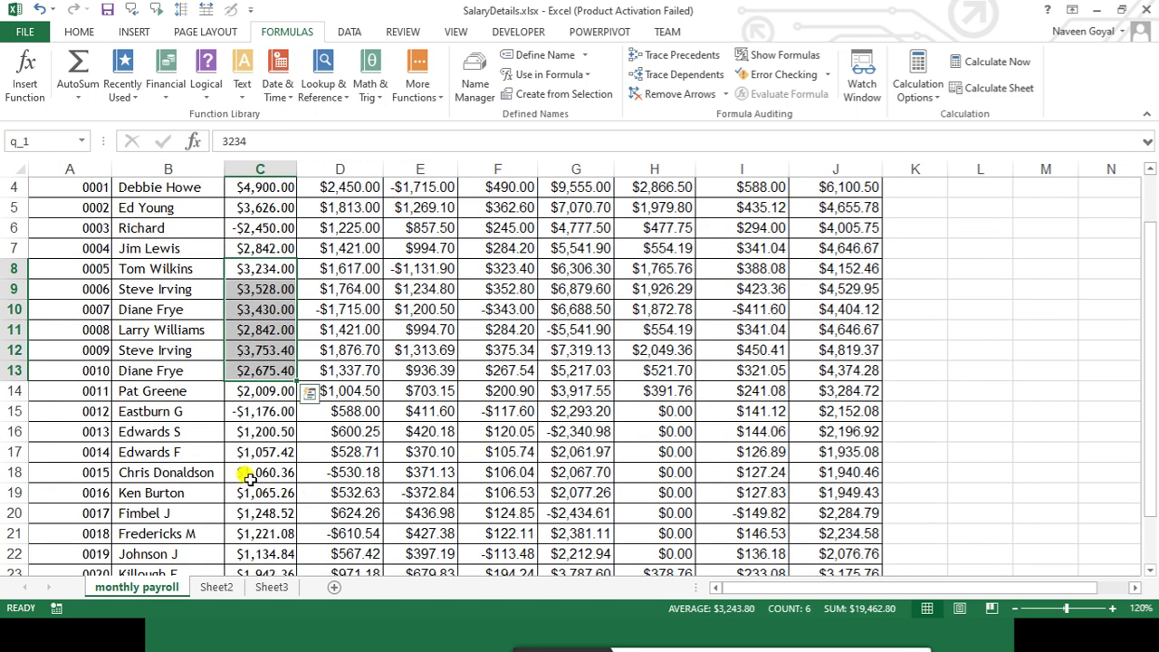
drag(245, 472, 249, 514)
scroll(217, 426, up, 1)
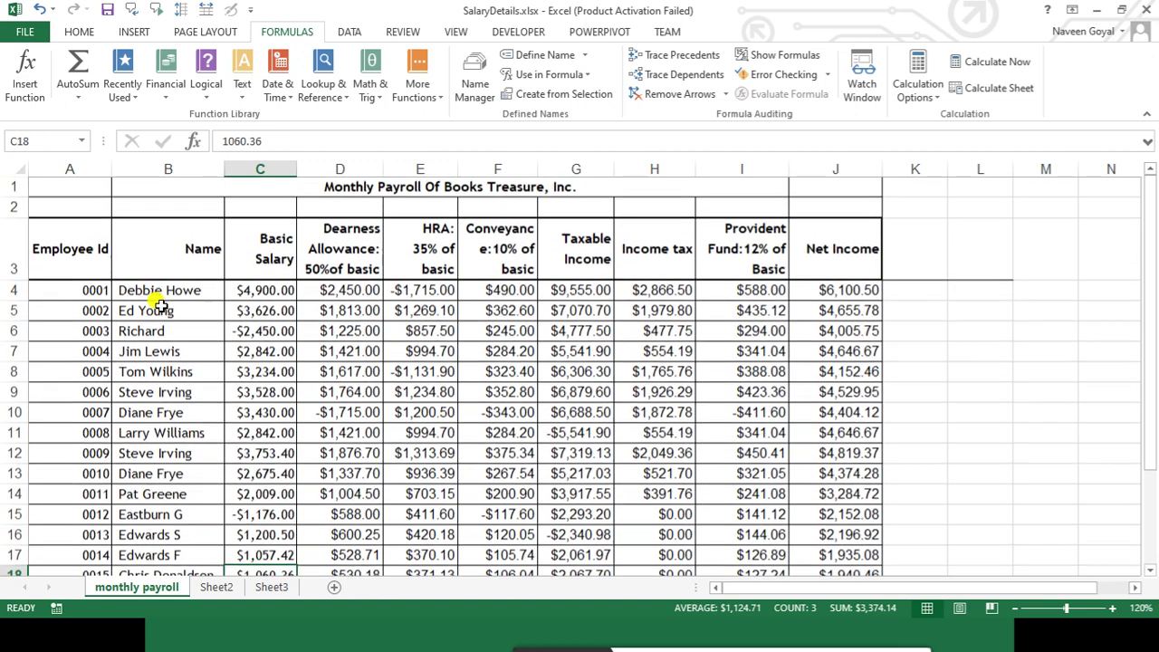
click(552, 55)
text(q_2)
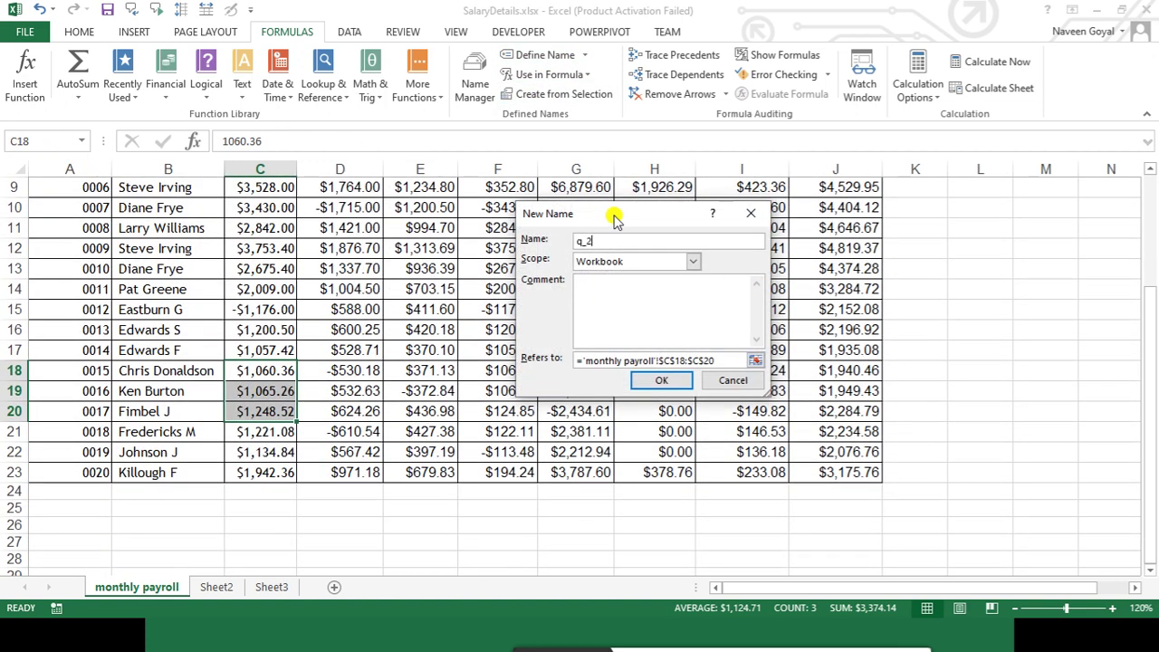
key(Return)
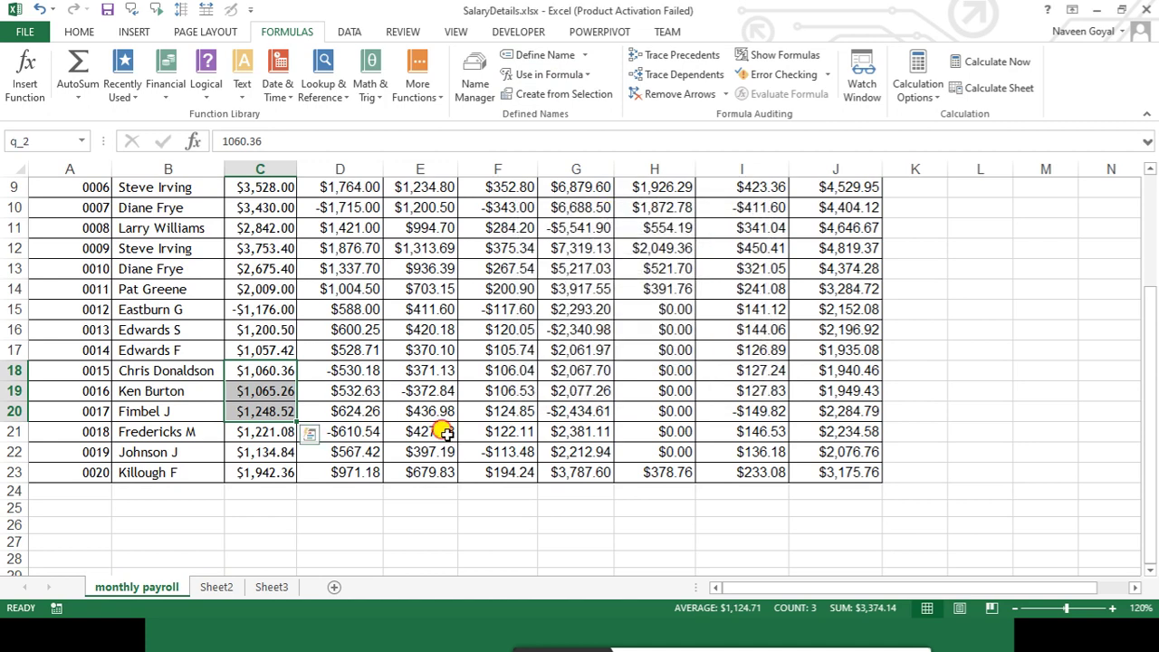
click(442, 431)
scroll(486, 453, up, 1)
scroll(496, 462, up, 1)
click(986, 356)
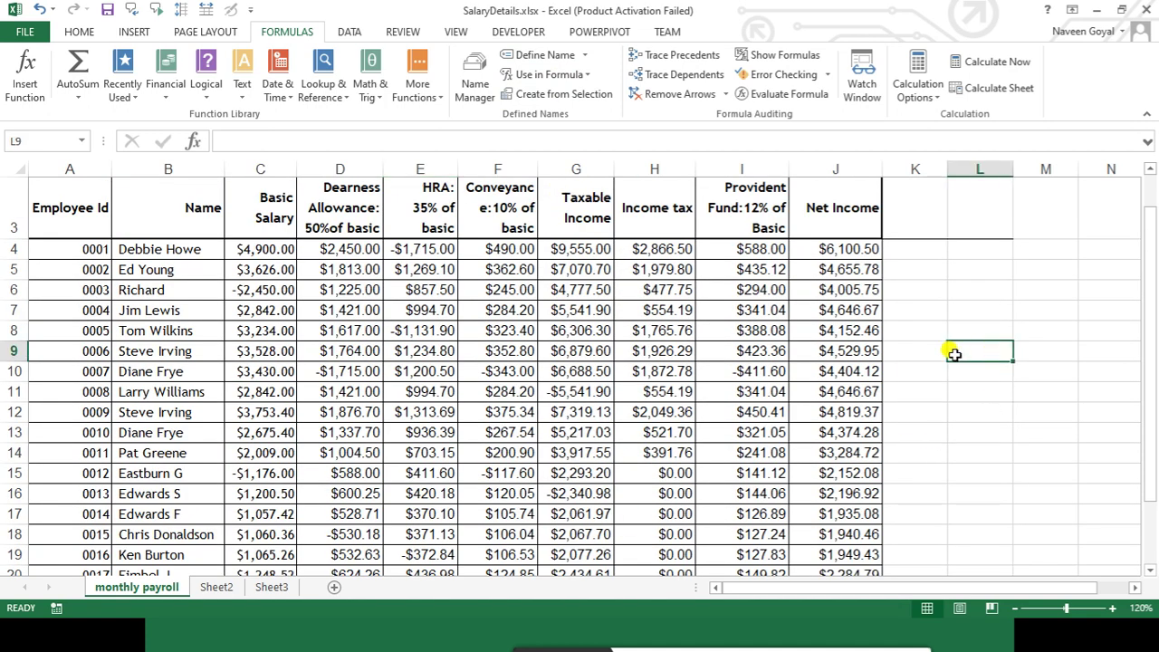
click(977, 322)
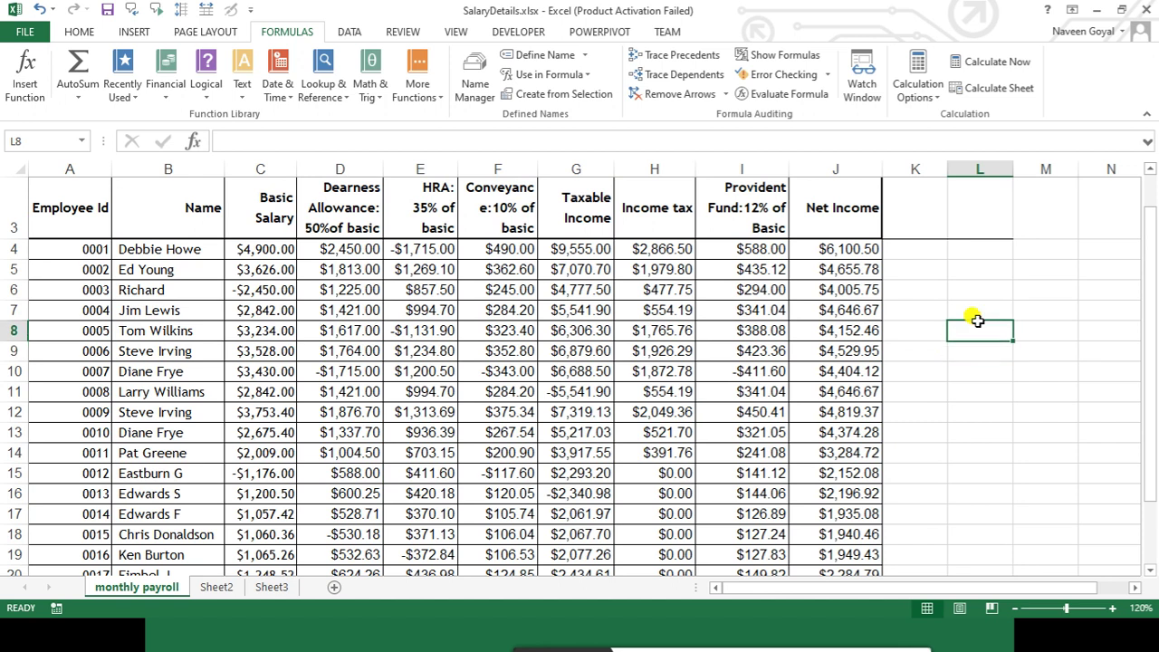
Enter =sum(q_1,q_2) in L8 to get 22,836.94, then select F7:G13 and H9
text(=)
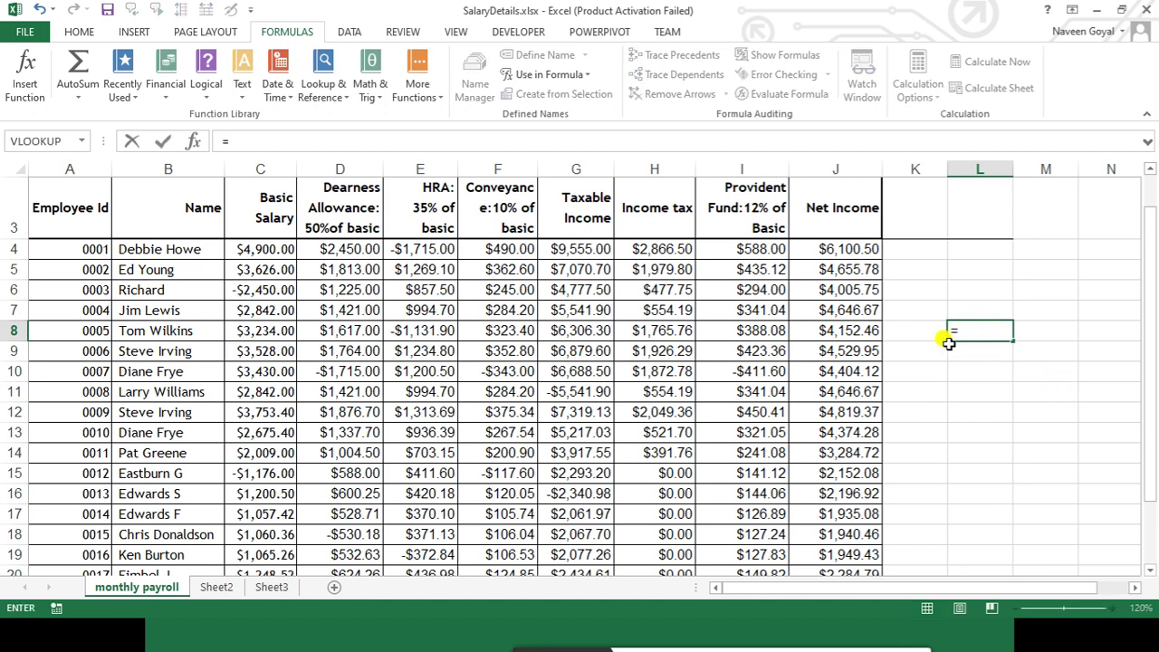
text(sum(q)
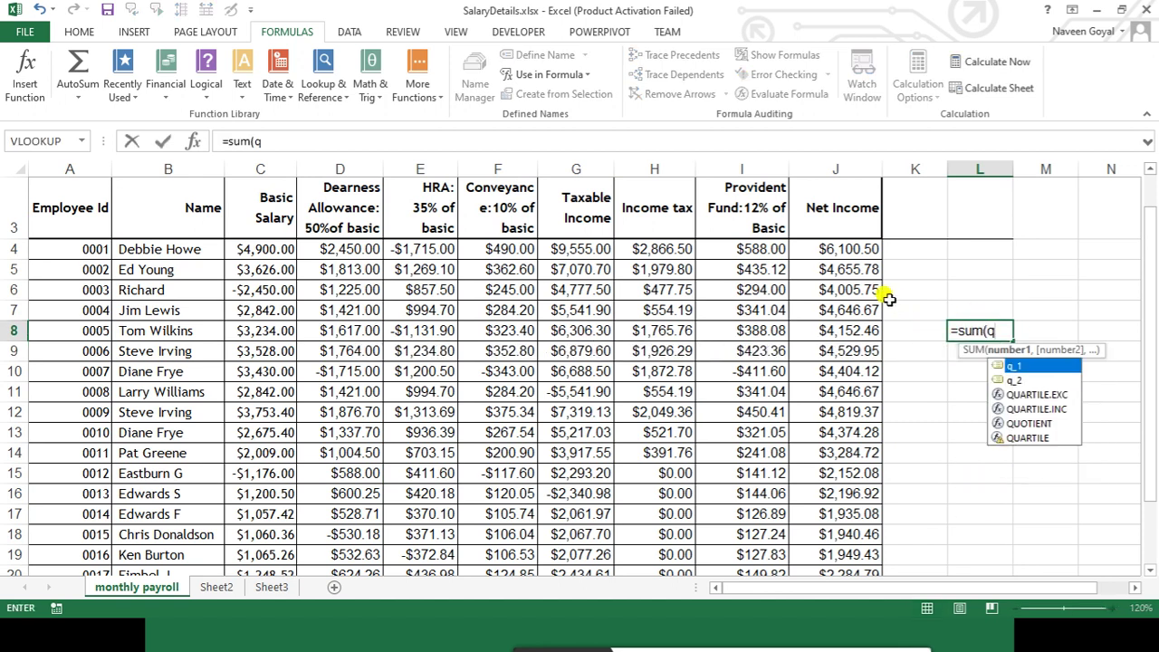
text(_1)
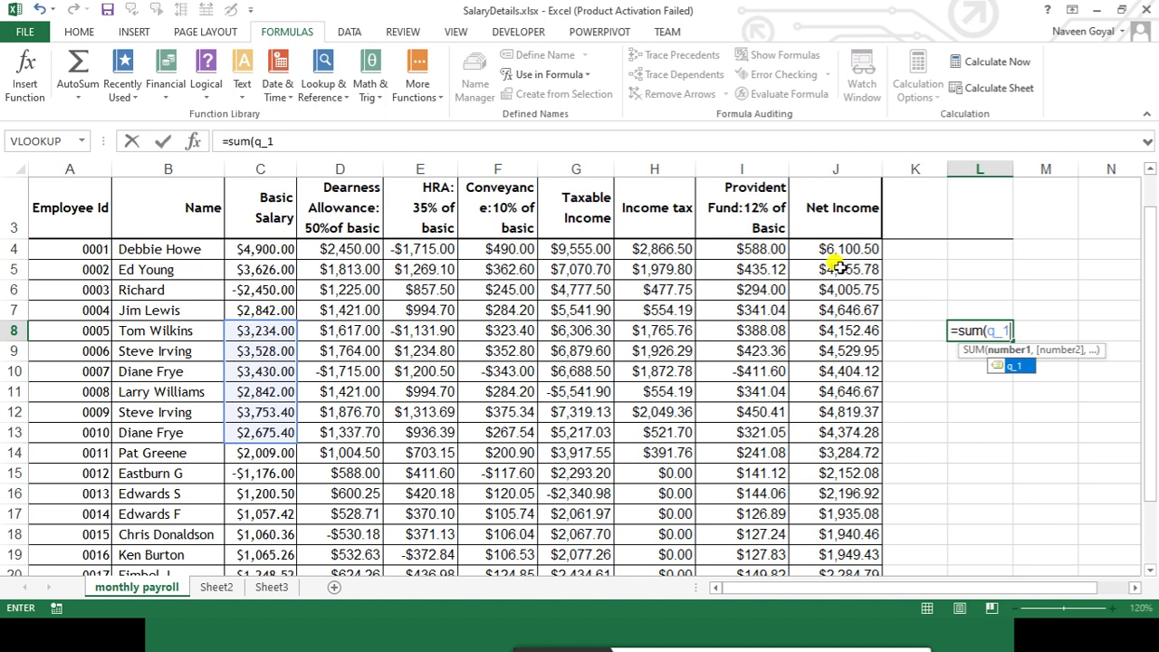
text(,q_2))
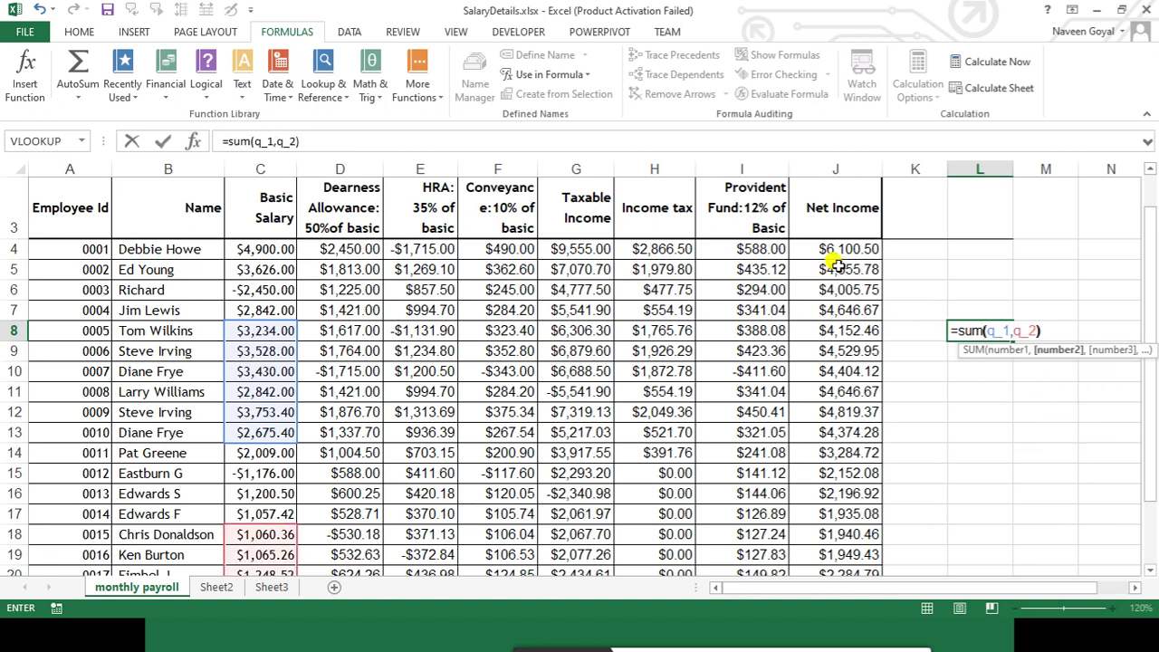
key(Return)
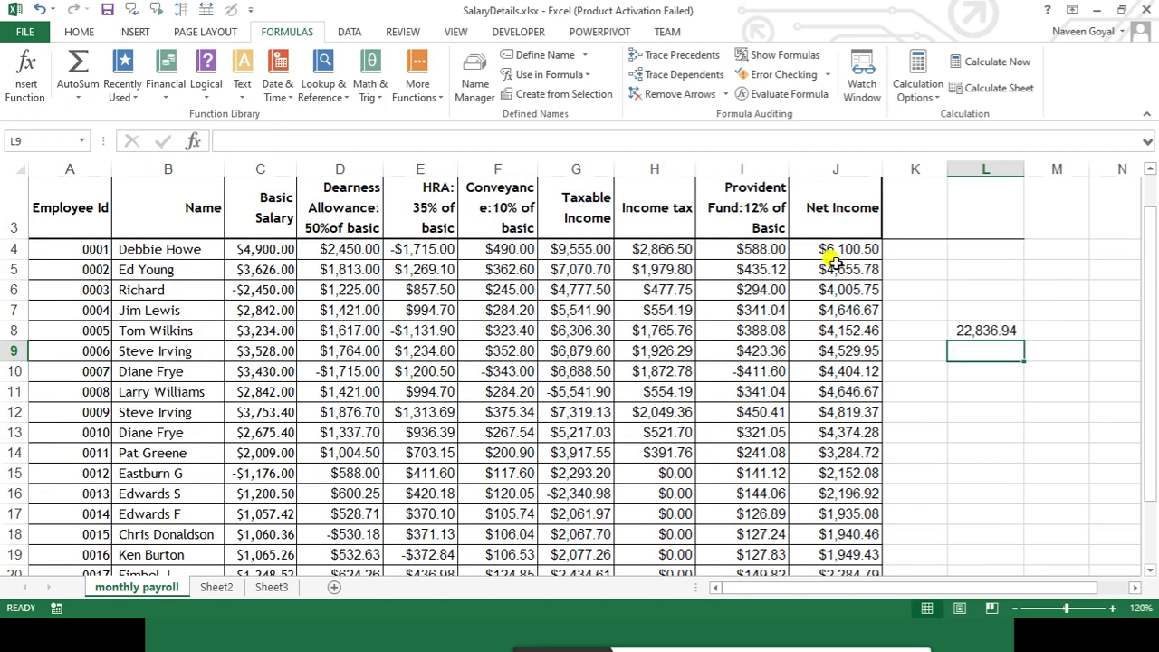
scroll(616, 330, up, 1)
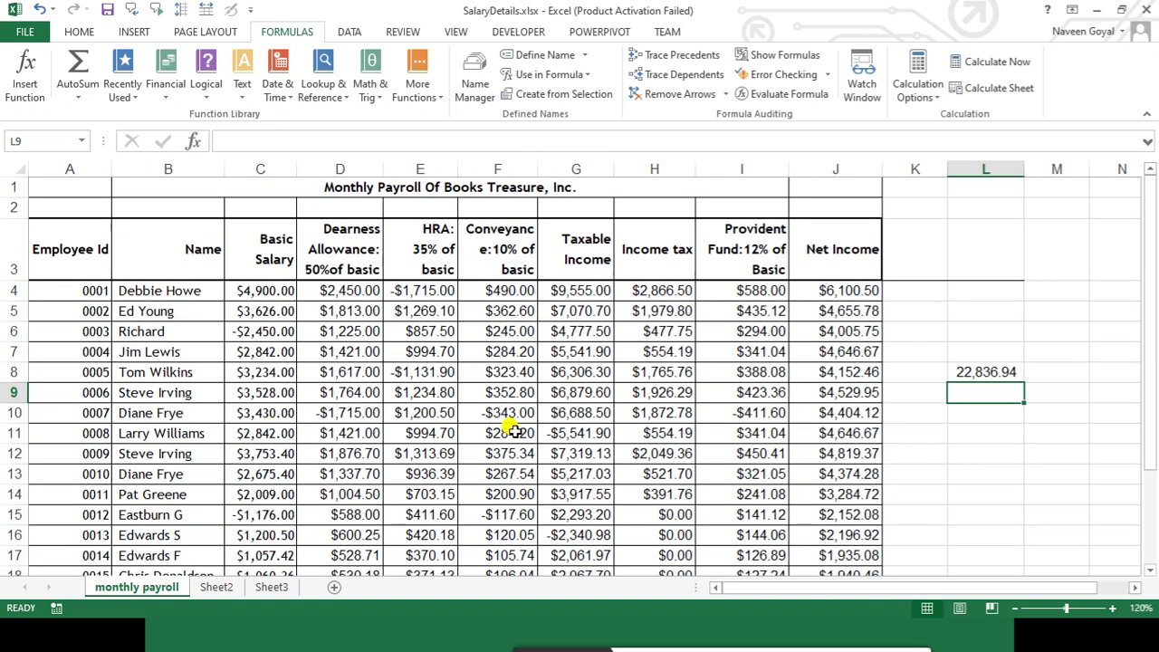
click(498, 413)
drag(494, 352, 587, 462)
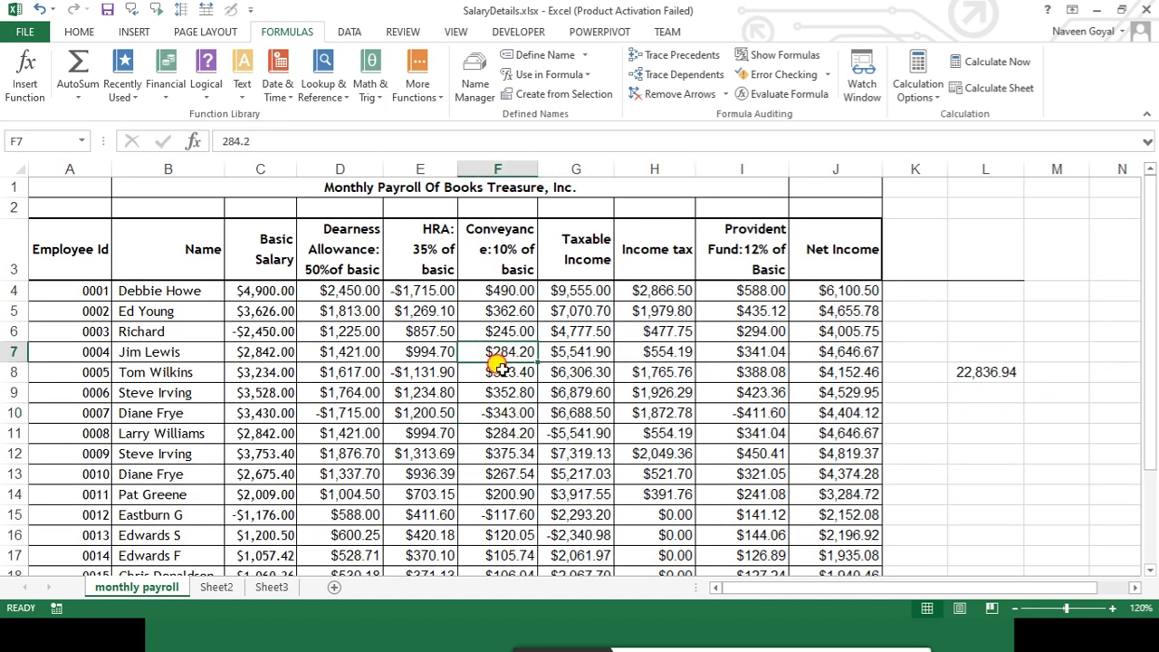
scroll(564, 407, down, 1)
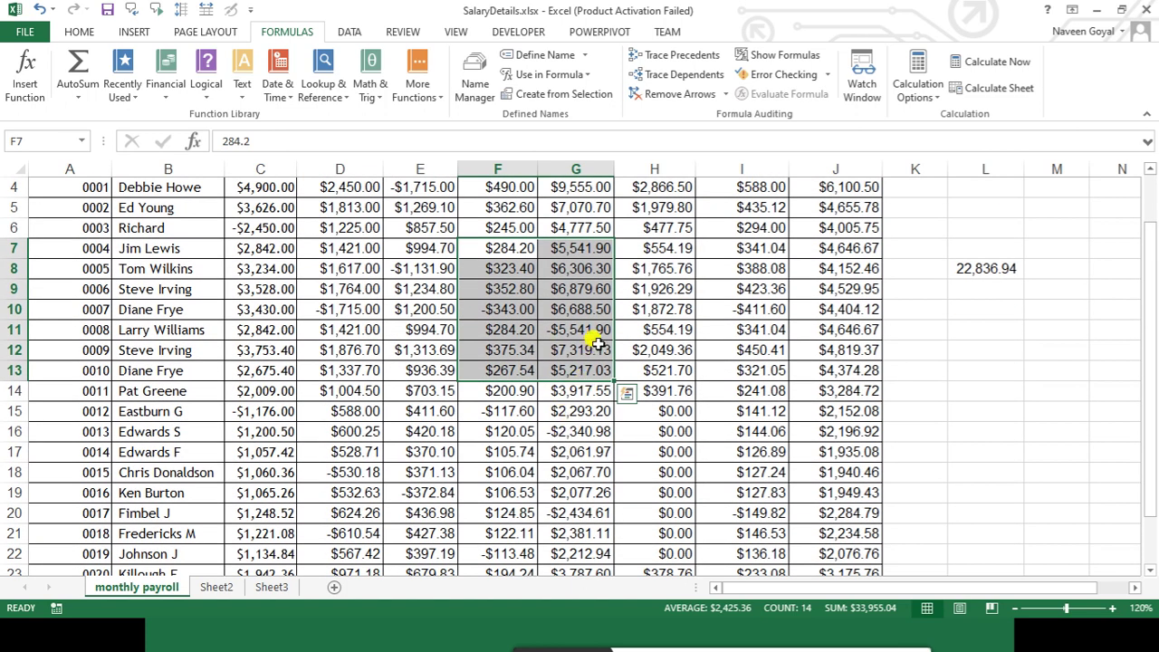
scroll(598, 341, up, 1)
click(667, 392)
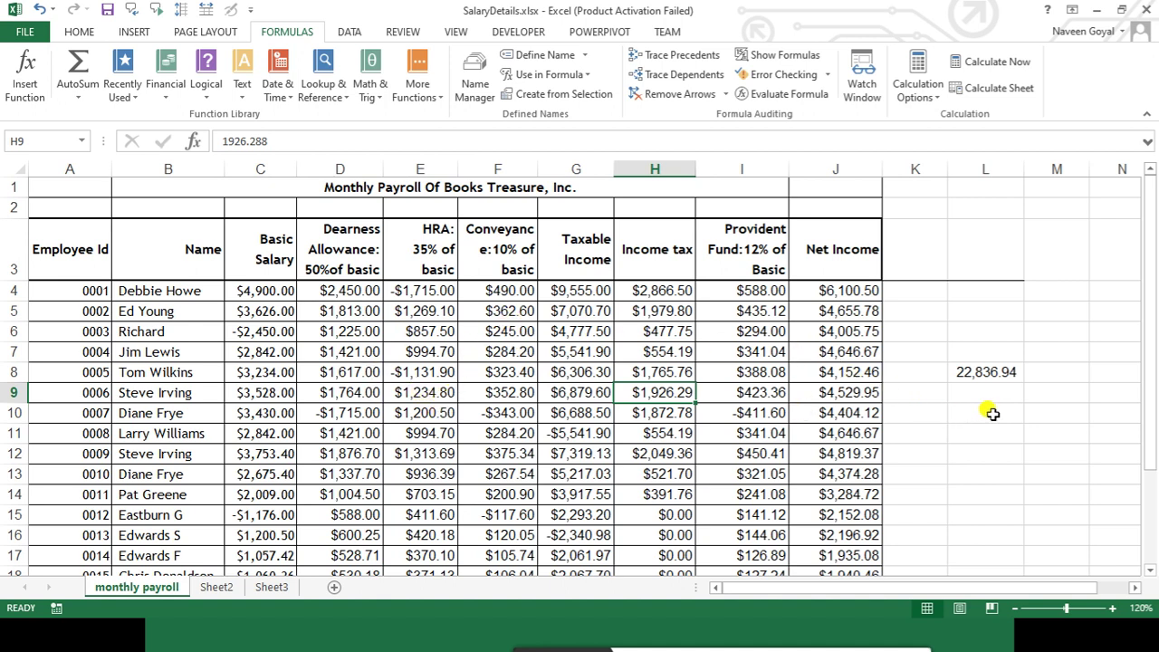
Change the q_2 name's Refers to range to ='monthly payroll'!$C$19:$C$22
click(474, 83)
click(490, 214)
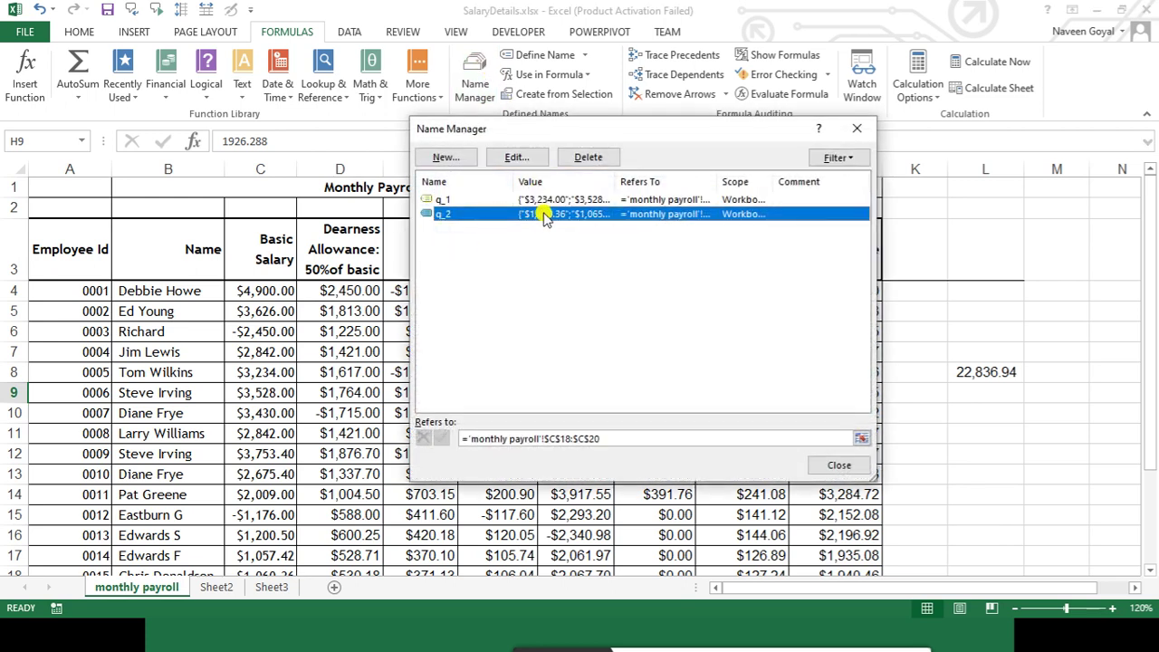
click(514, 157)
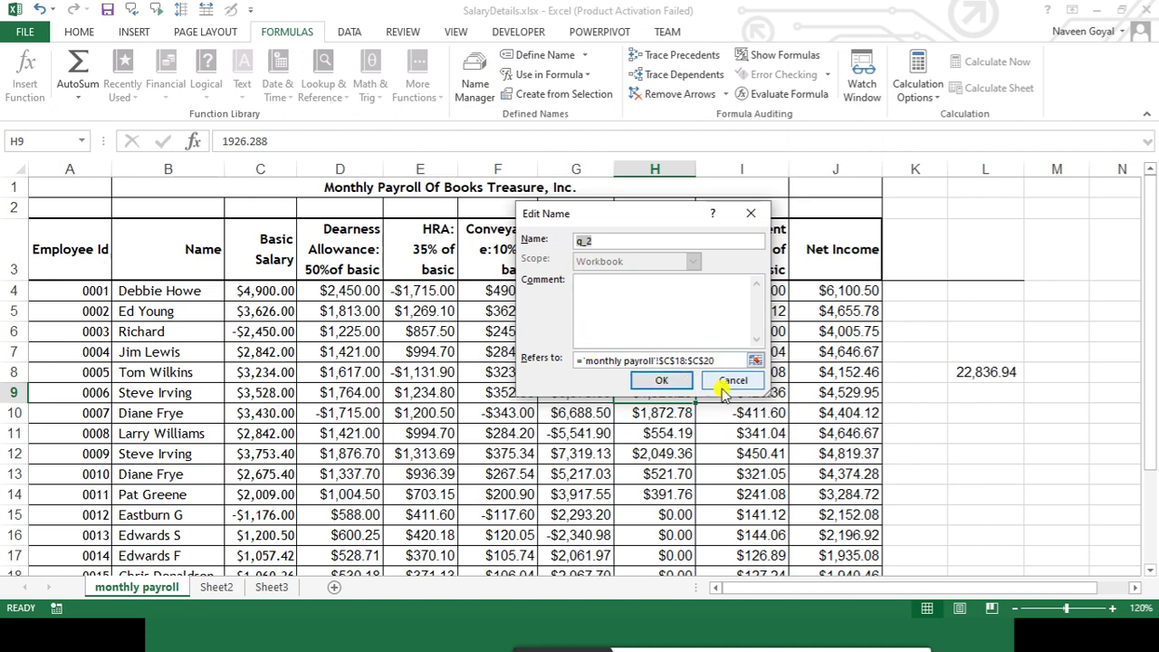
click(639, 360)
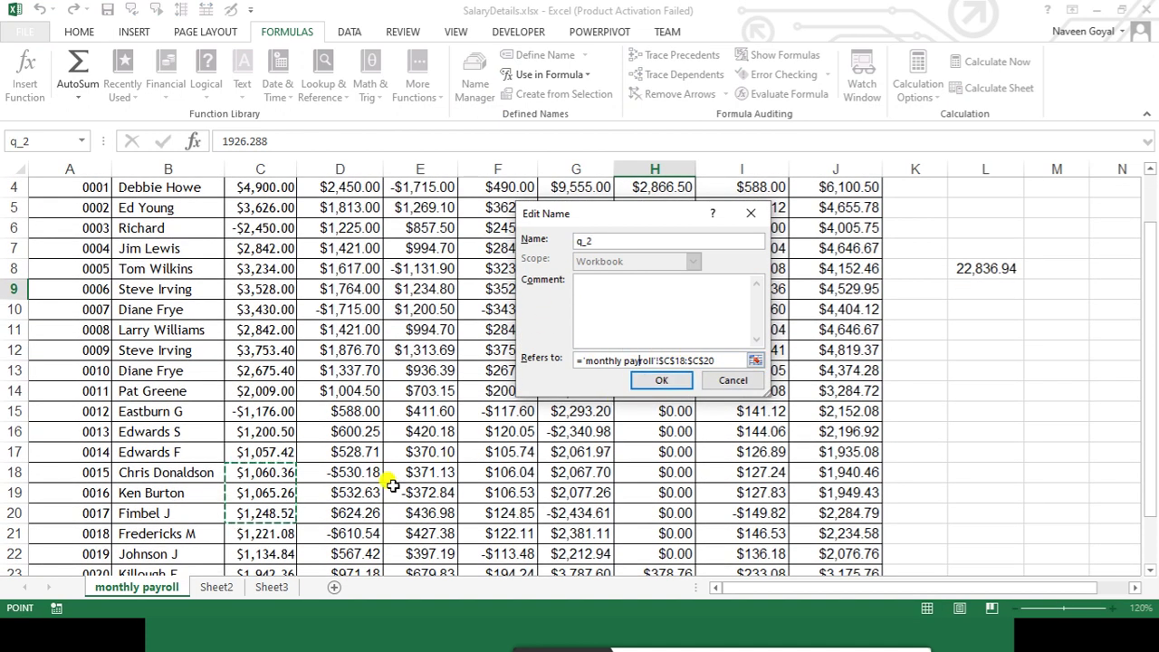
scroll(391, 485, down, 1)
click(725, 360)
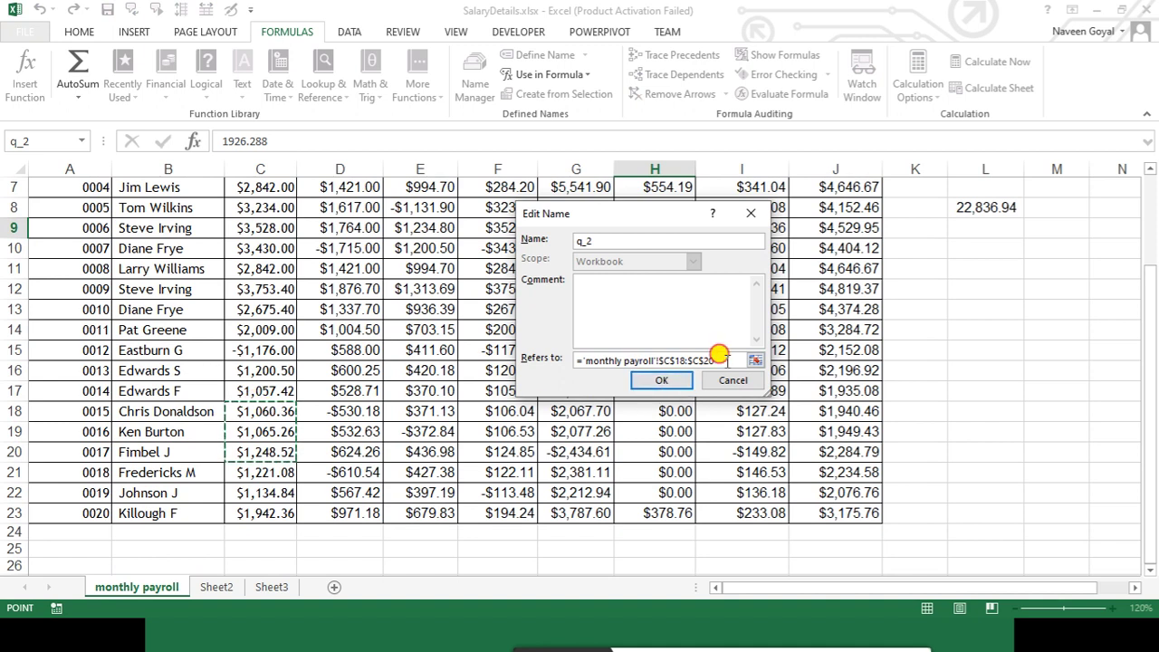
drag(725, 360, 518, 357)
key(BackSpace)
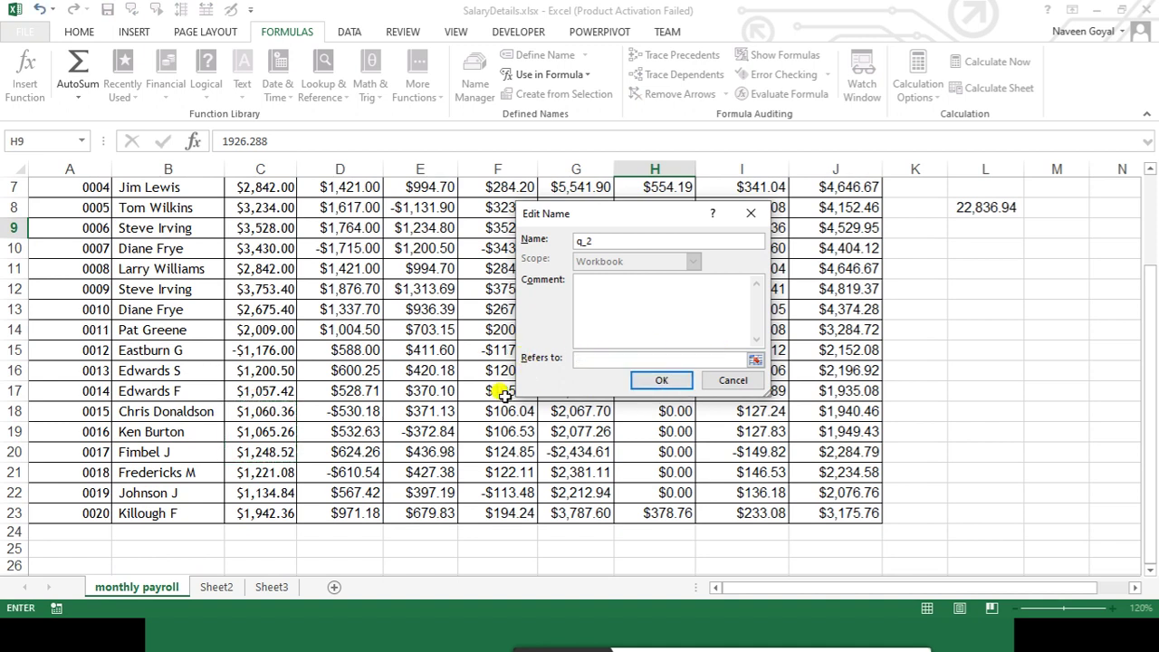
drag(272, 431, 272, 491)
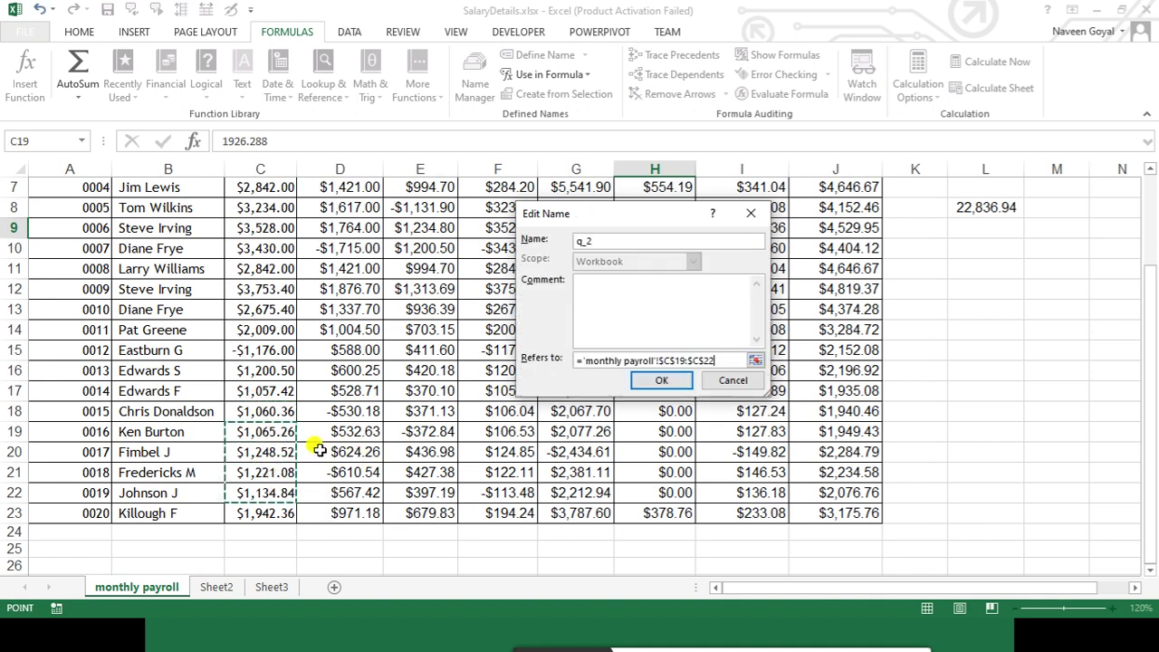
click(666, 380)
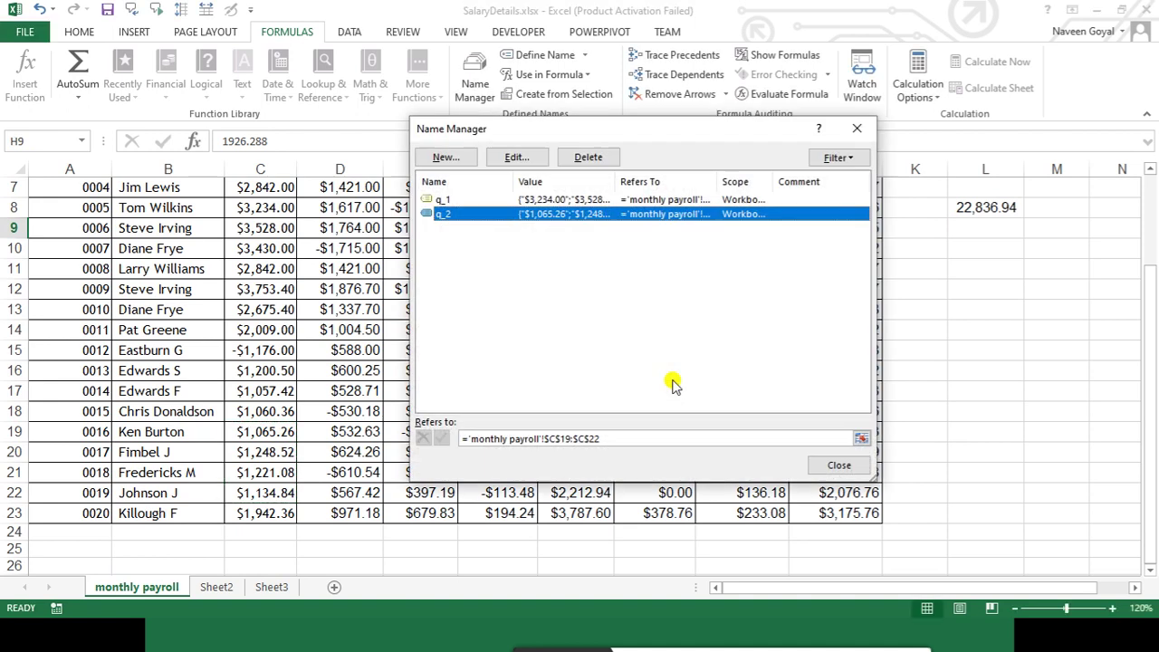
Close Name Manager and check that L8's =SUM(q_1,q_2) total is now 24,132.50
click(839, 464)
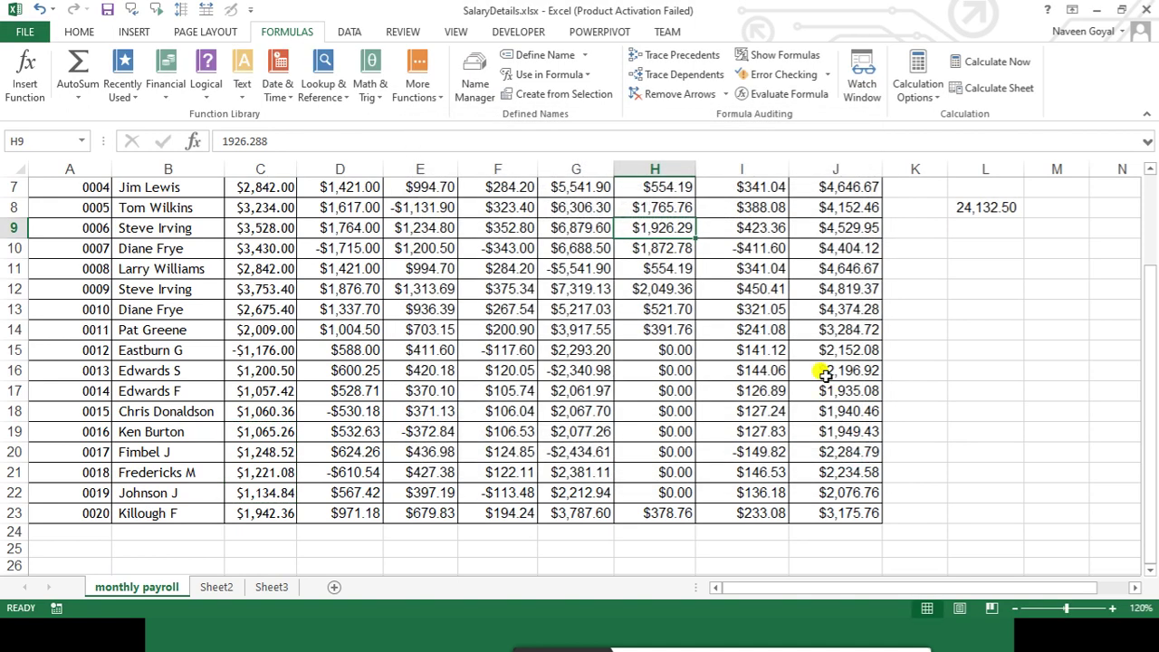
click(824, 371)
click(979, 210)
scroll(837, 357, up, 2)
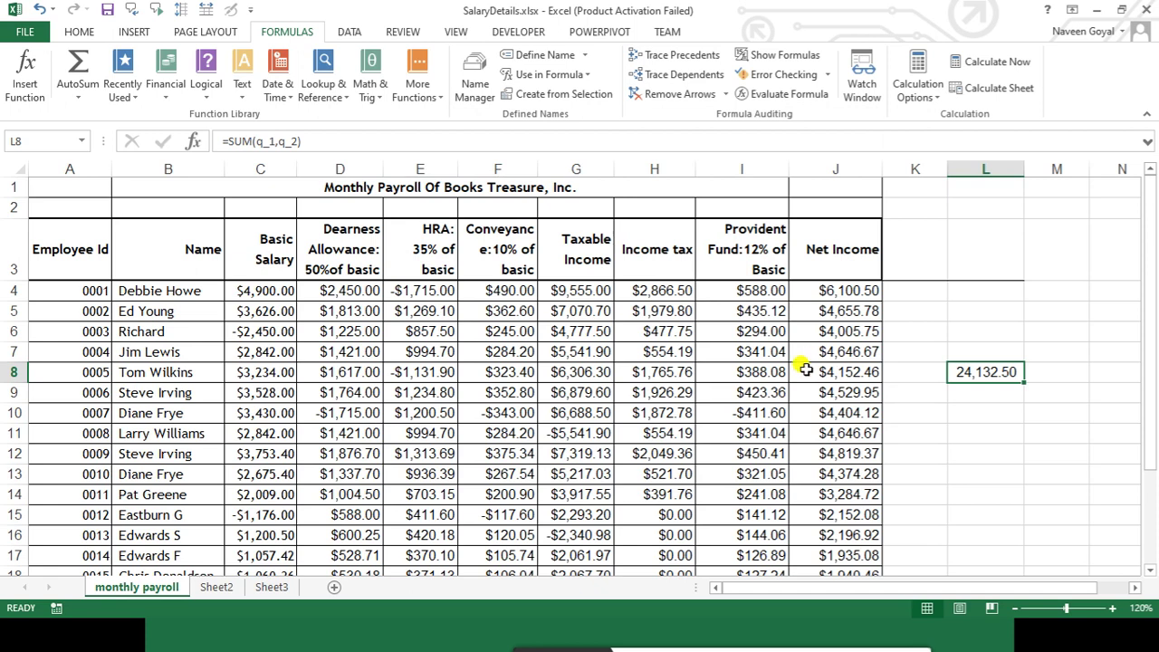
click(771, 372)
scroll(440, 473, down, 2)
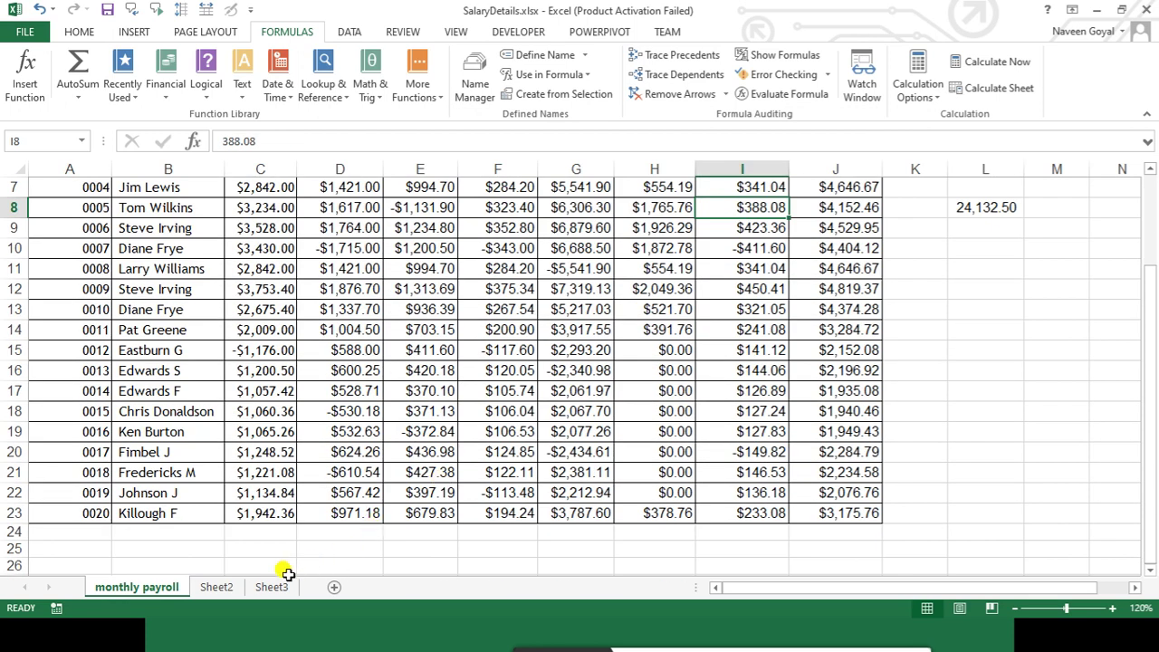
Switch to Sheet3, then select and deselect the C2:H9 block
click(272, 587)
drag(299, 210, 639, 335)
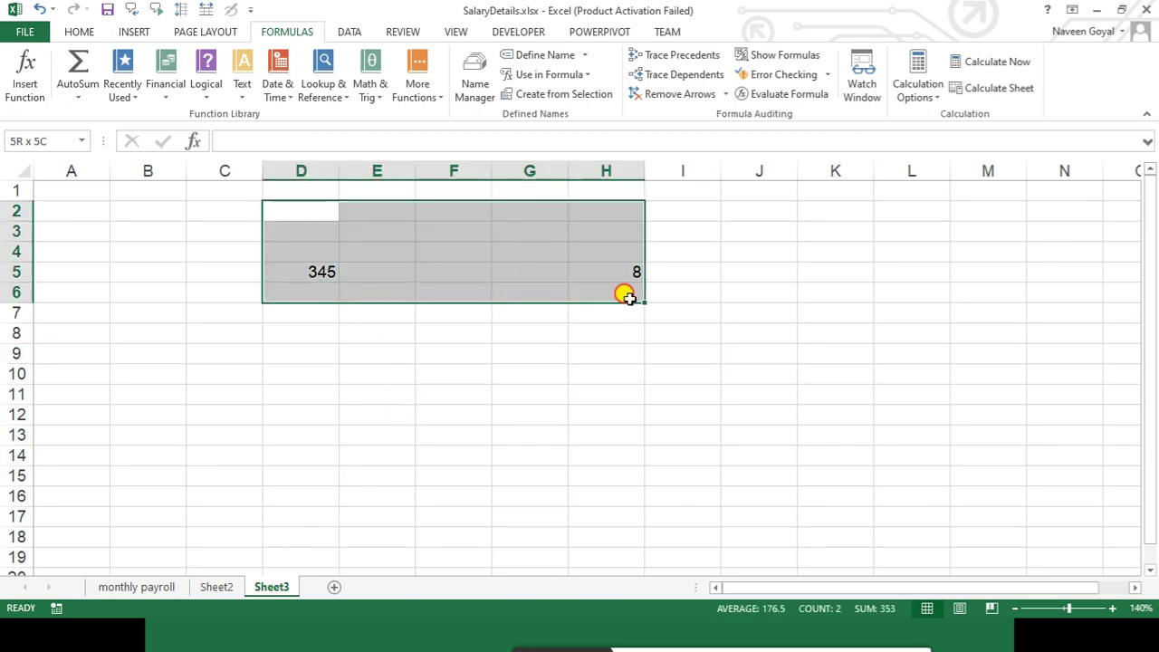
click(654, 430)
drag(410, 245, 362, 267)
drag(224, 211, 627, 351)
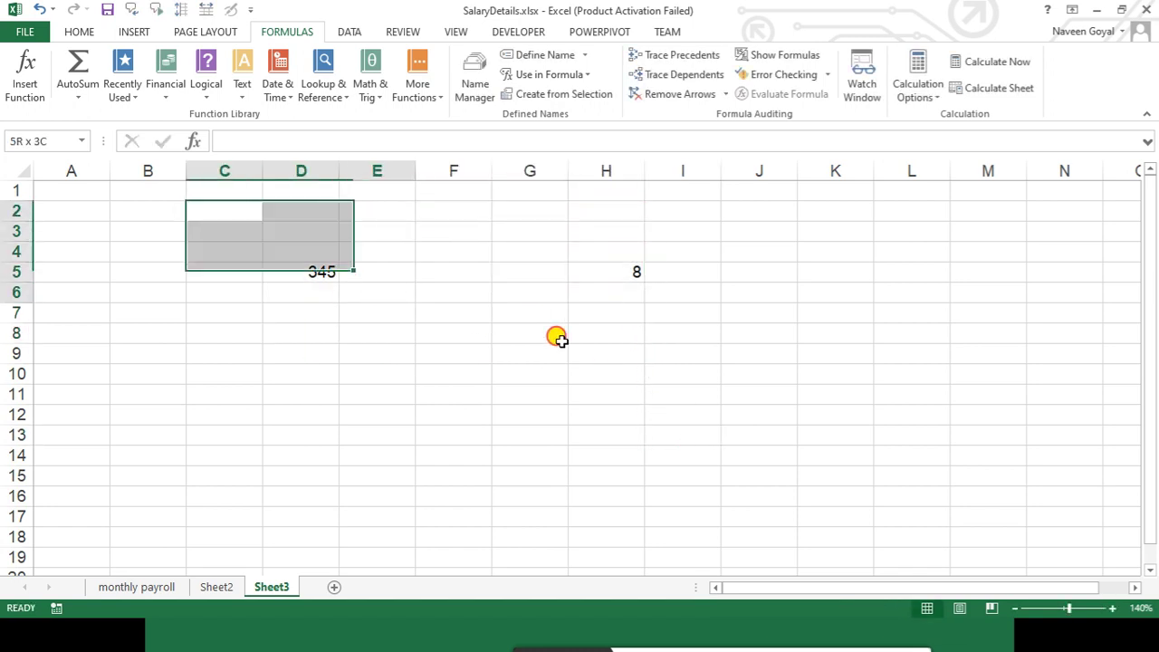
click(743, 431)
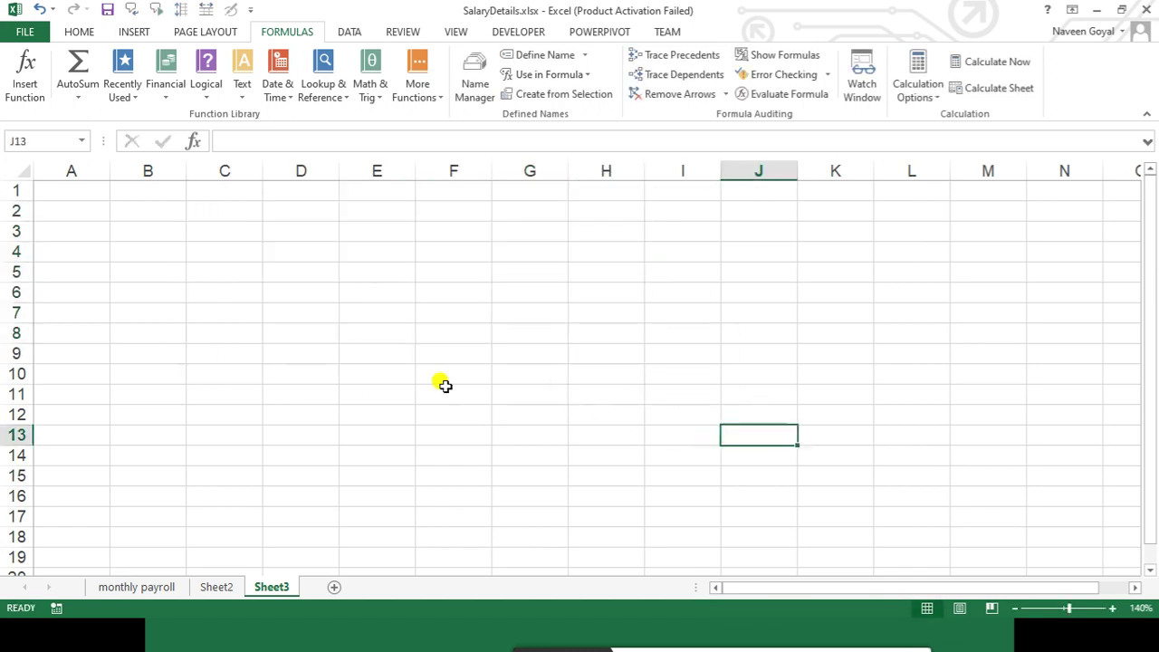
Enter the heading 'sales' in cell A3 and return to A4
click(100, 231)
text(m)
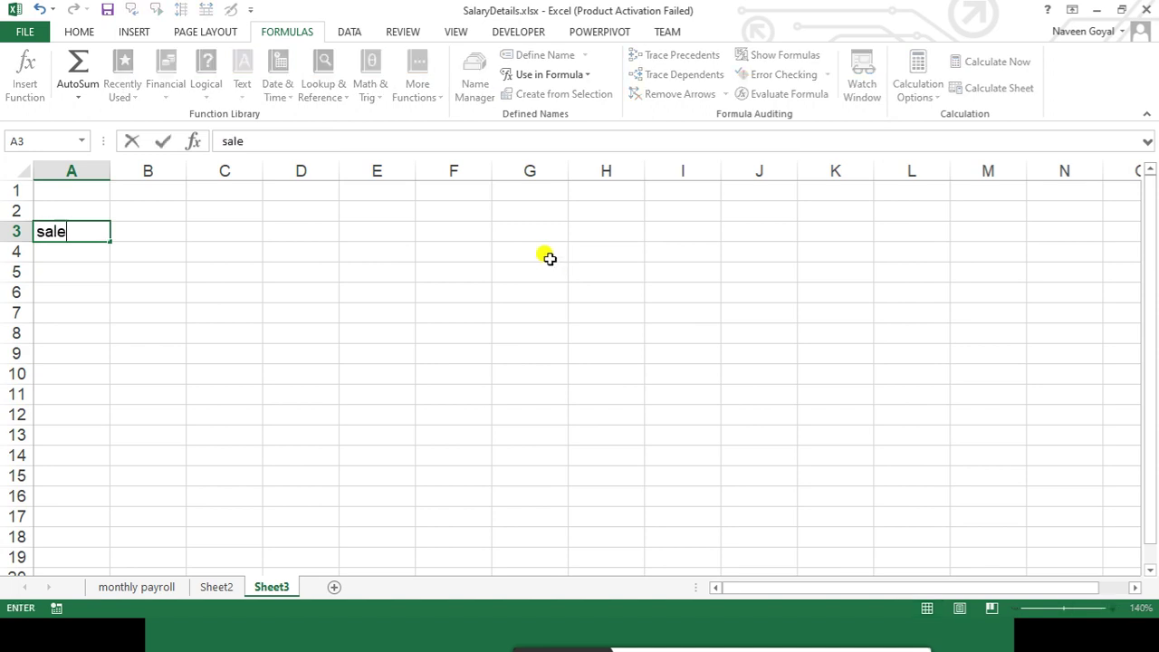
key(Return)
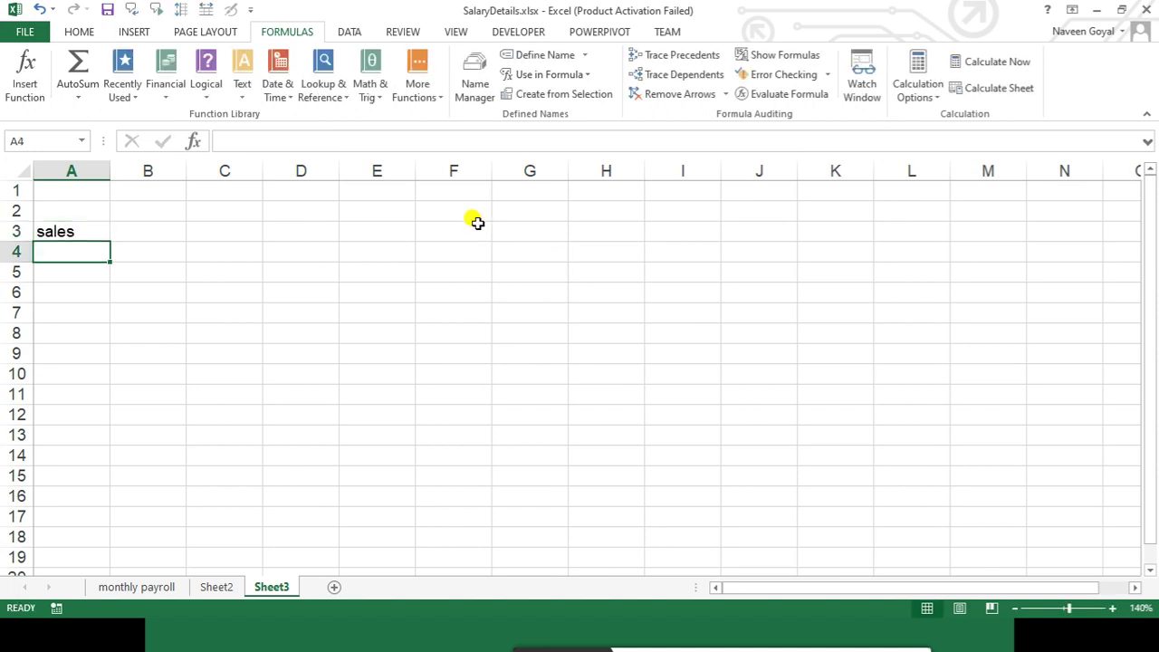
key(Right)
key(Up)
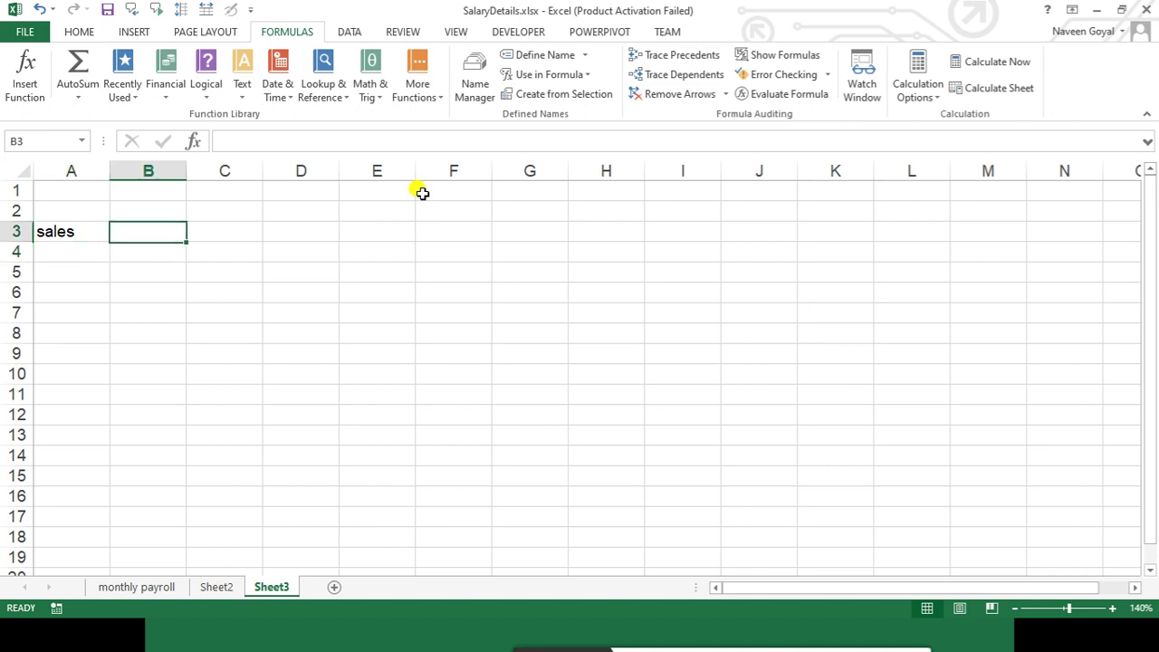
key(Down)
key(Left)
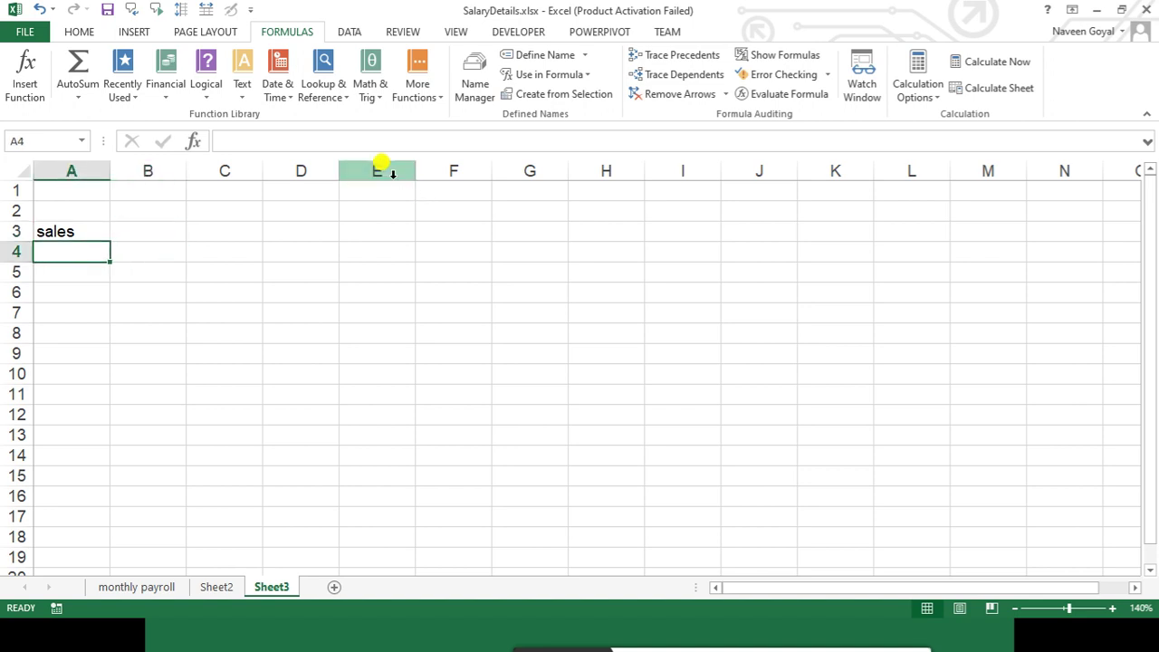
Enter 8787 as the first sale in A4 and move to cell A47
text(8787)
key(Return)
key(Return)
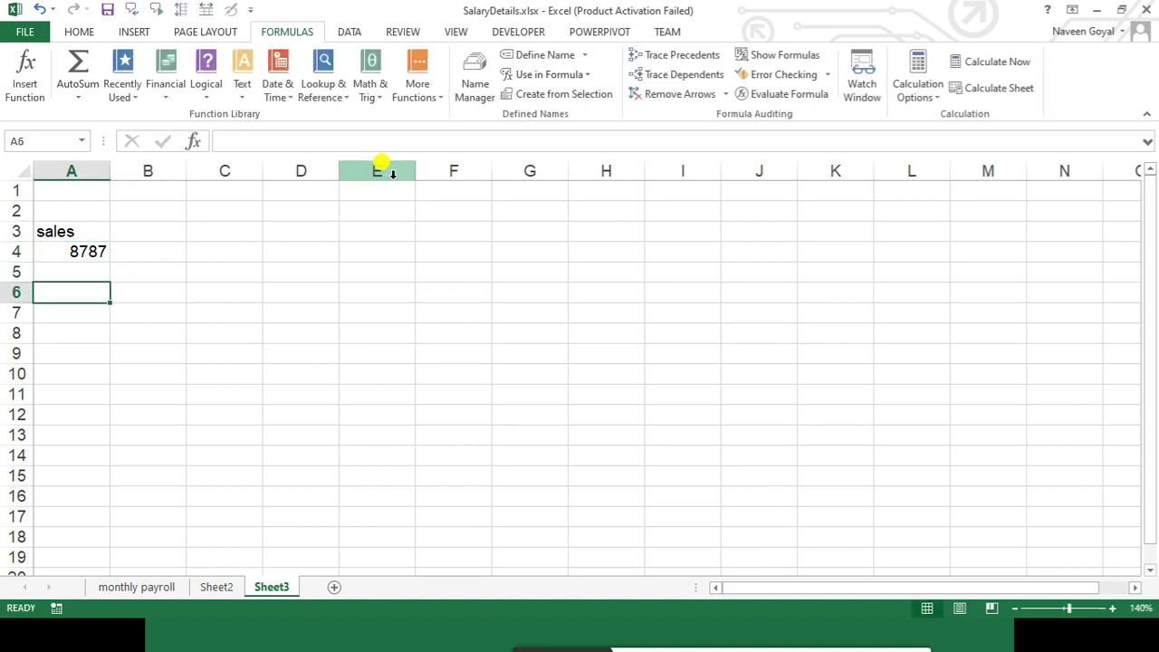
key(Down)
key(Down)
key(Down)
key(Down)
key(Down)
key(Down)
key(Down)
key(Down)
key(Down)
key(Down)
key(Down)
key(Down)
key(Down)
key(Down)
key(Down)
key(Down)
key(Down)
key(Down)
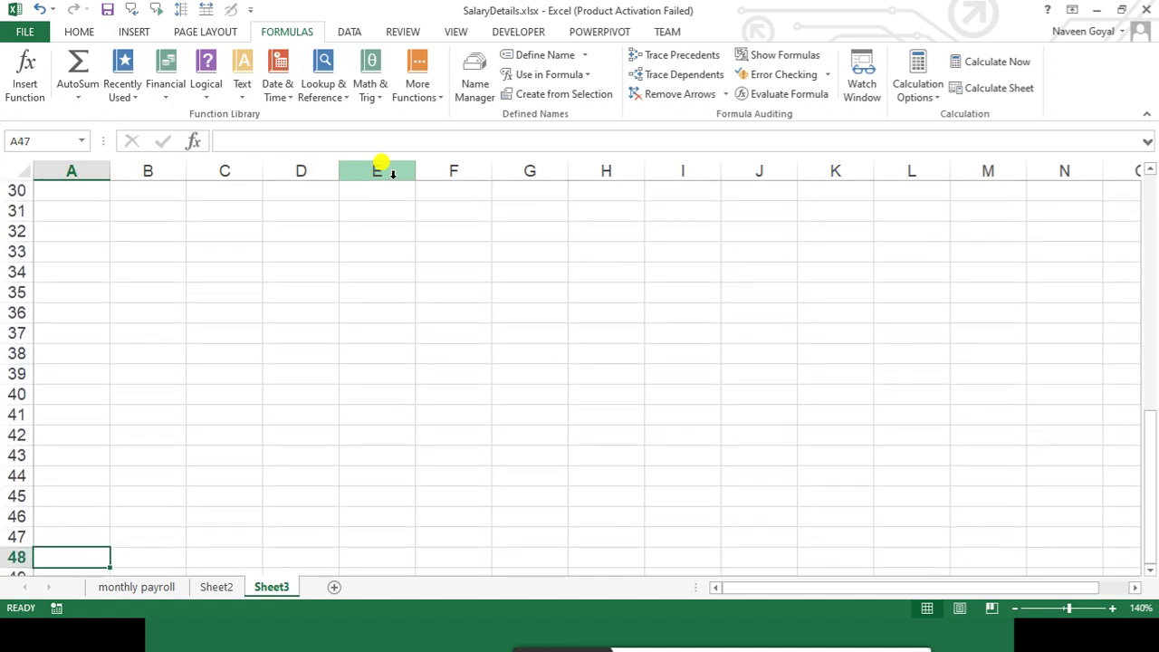
key(Up)
Enter =sum(A4:A45) in A47 to total the sales column, then select A5
text(=sum()
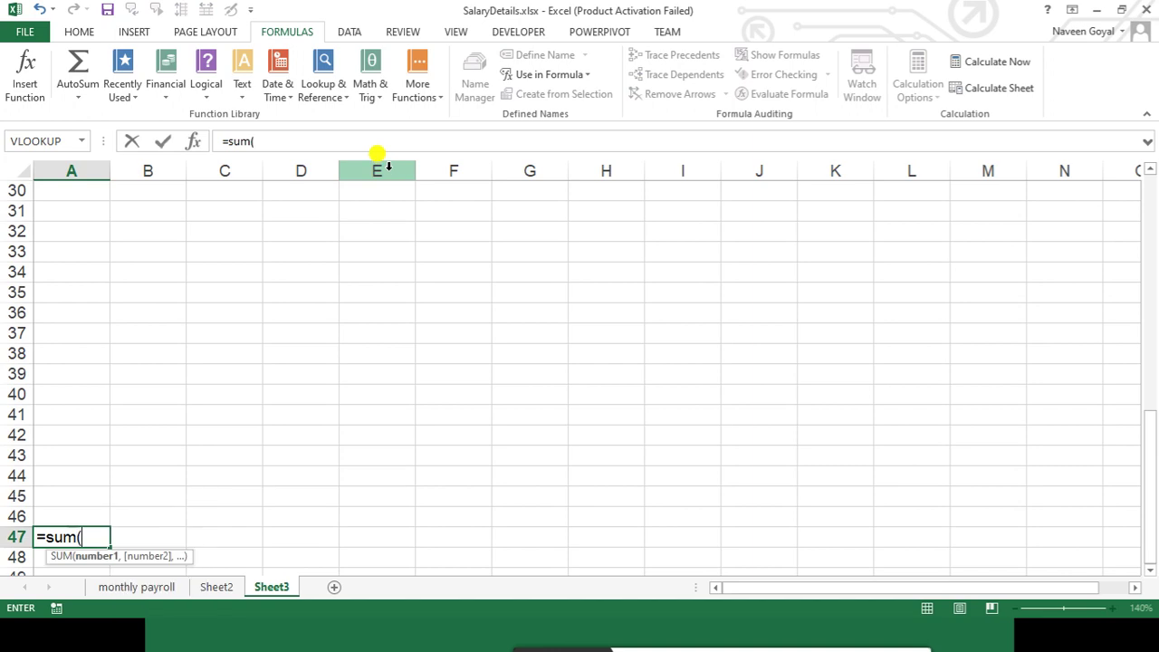
scroll(57, 468, up, 1)
scroll(90, 385, up, 5)
scroll(93, 375, up, 4)
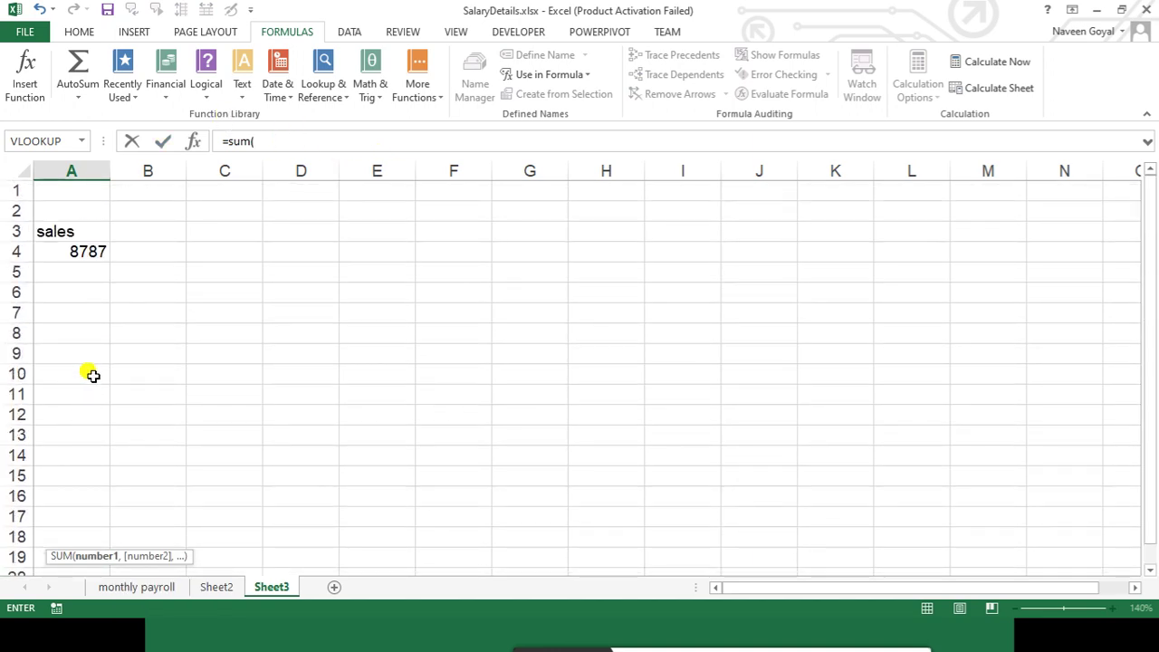
mouse_move(77, 244)
mouse_down()
mouse_move(63, 645)
mouse_move(135, 122)
mouse_move(102, 142)
mouse_move(88, 129)
mouse_move(62, 270)
mouse_move(55, 426)
mouse_move(65, 442)
mouse_up()
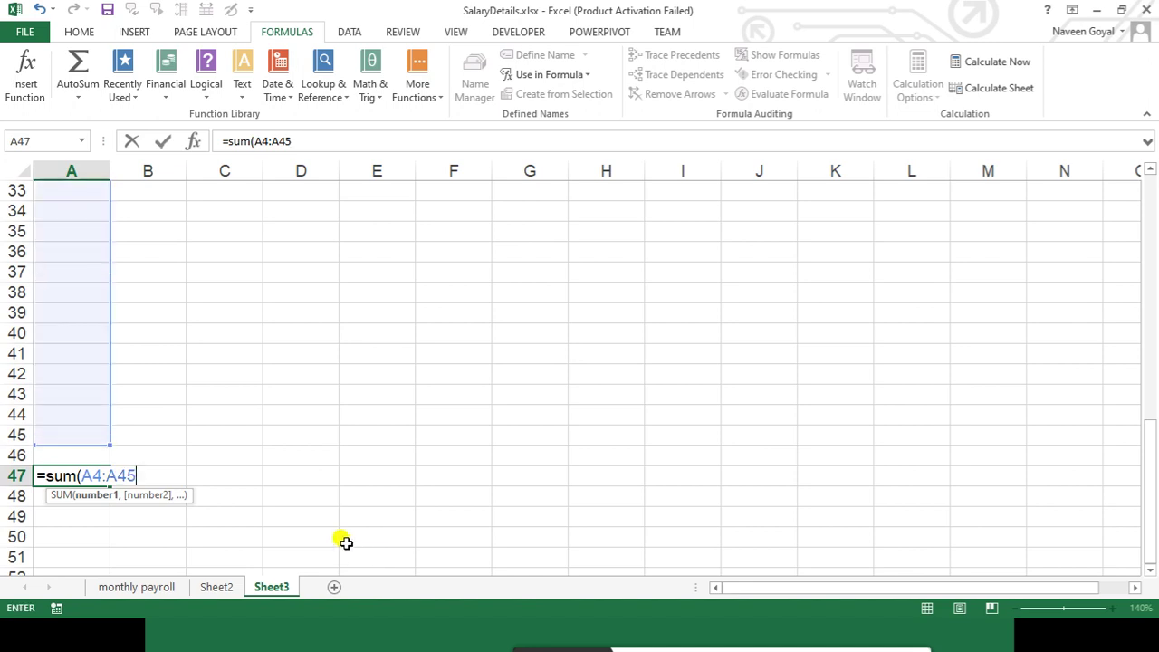
key(Return)
scroll(326, 496, up, 8)
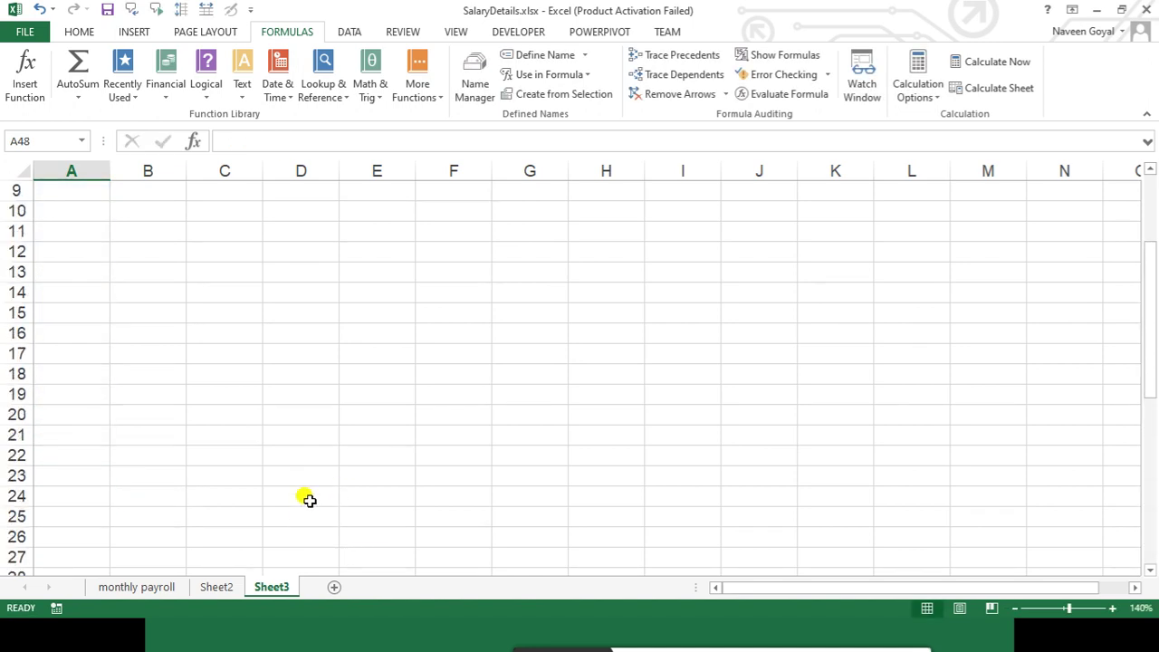
scroll(307, 507, up, 3)
click(77, 313)
click(83, 271)
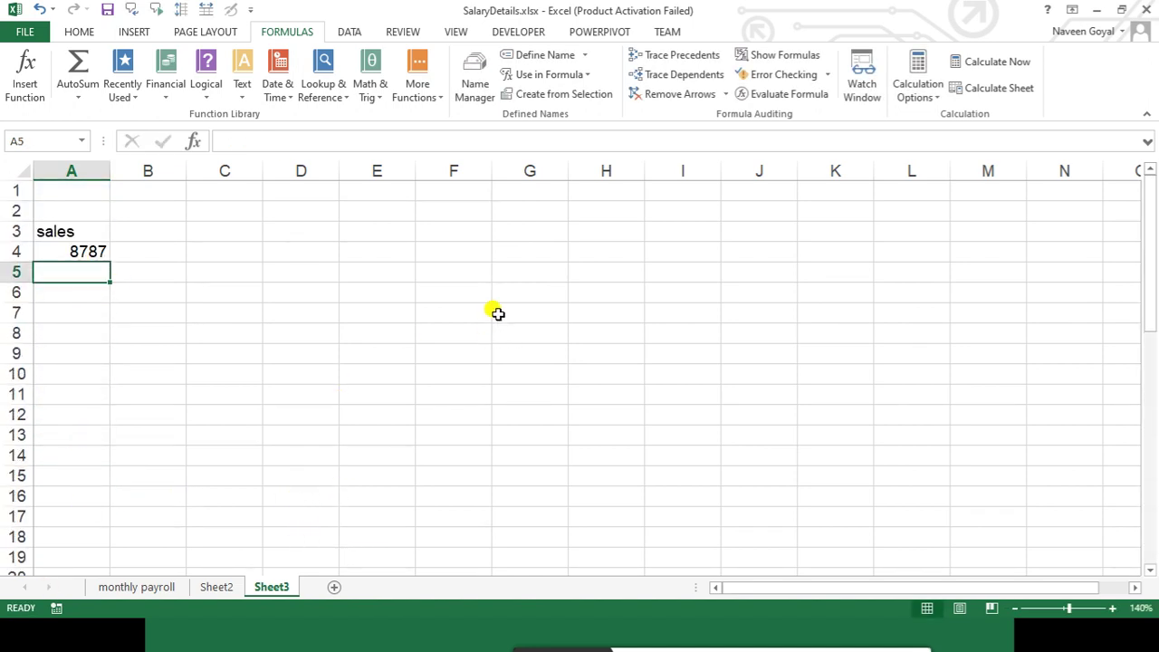
text(43)
click(469, 437)
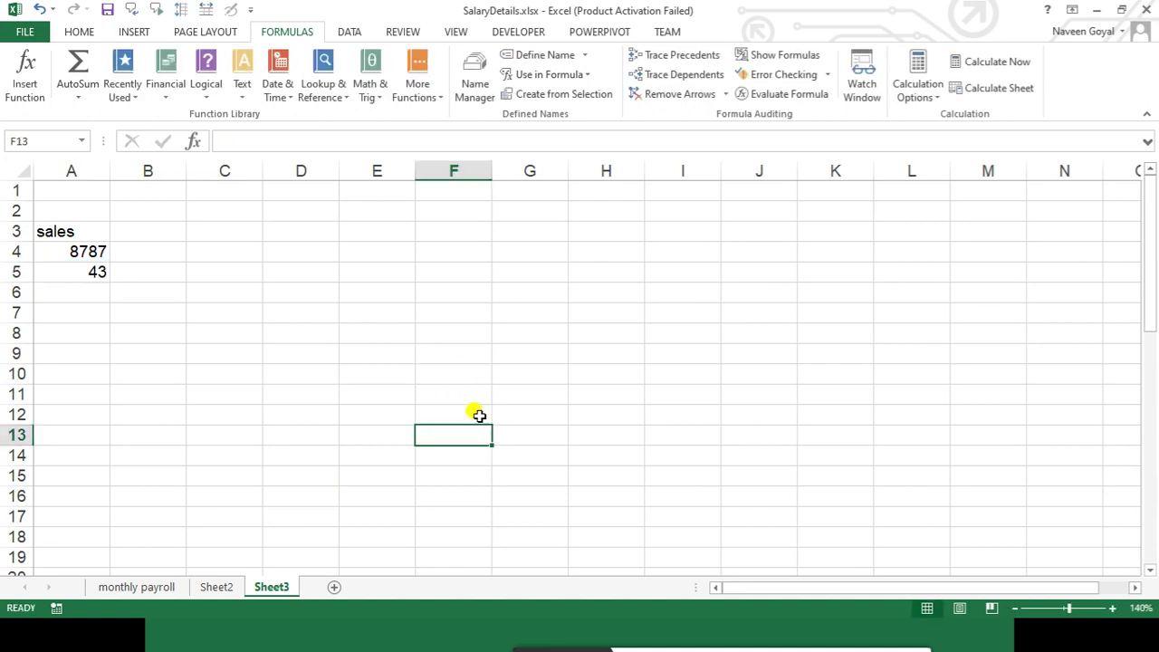
click(63, 288)
text(123)
click(435, 355)
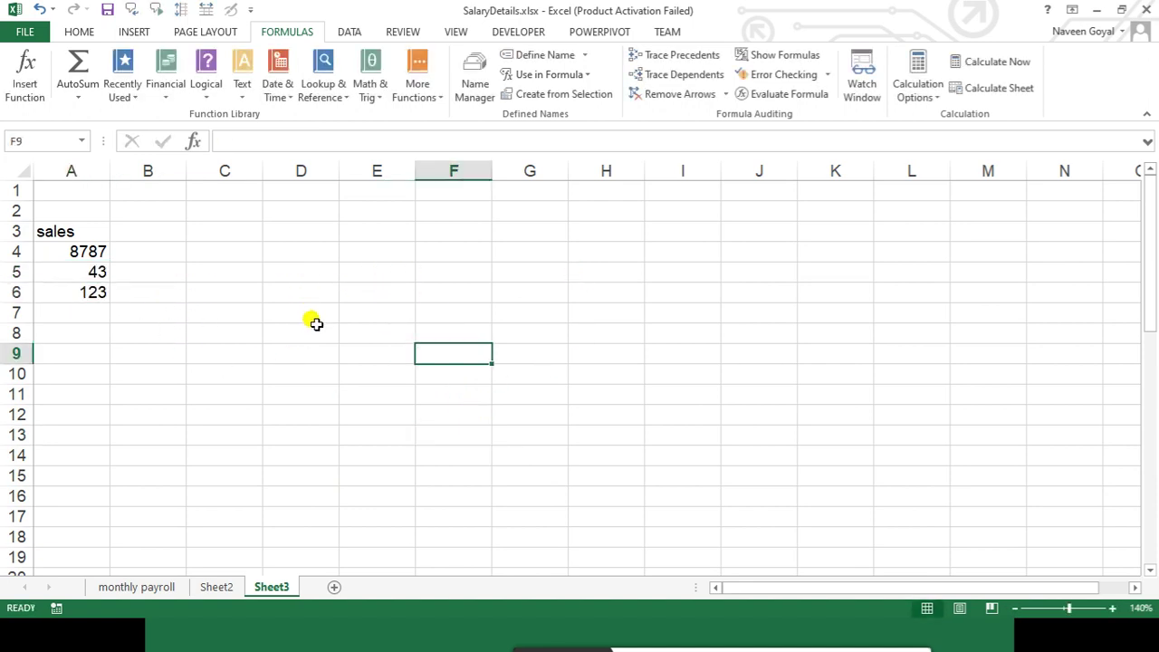
click(96, 352)
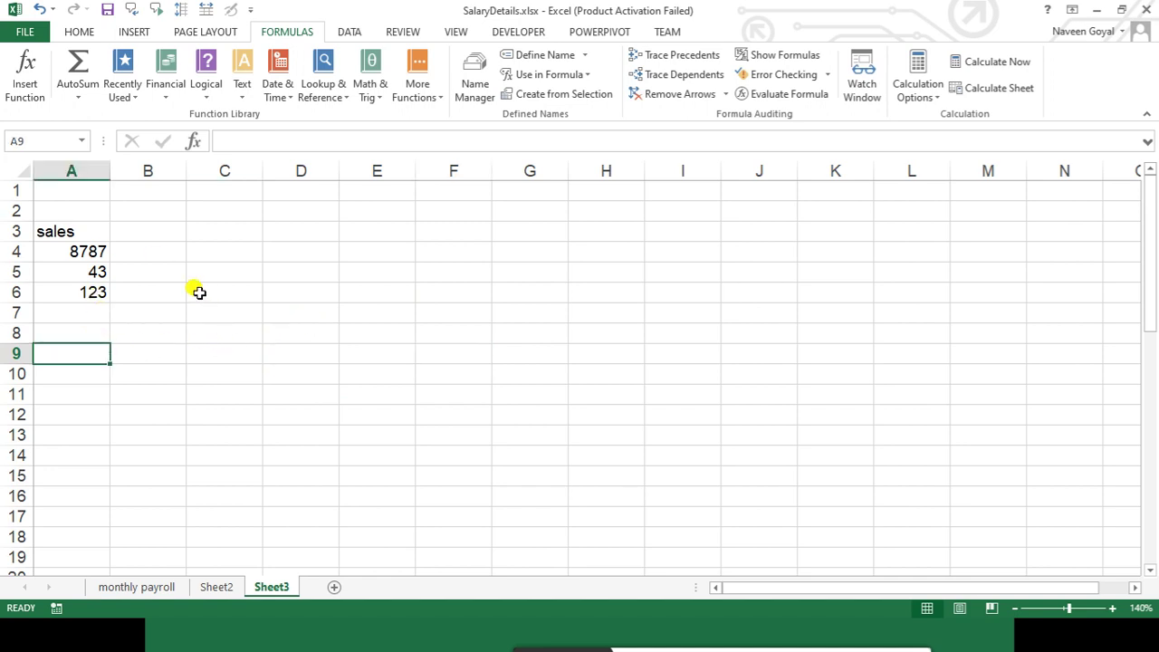
click(80, 32)
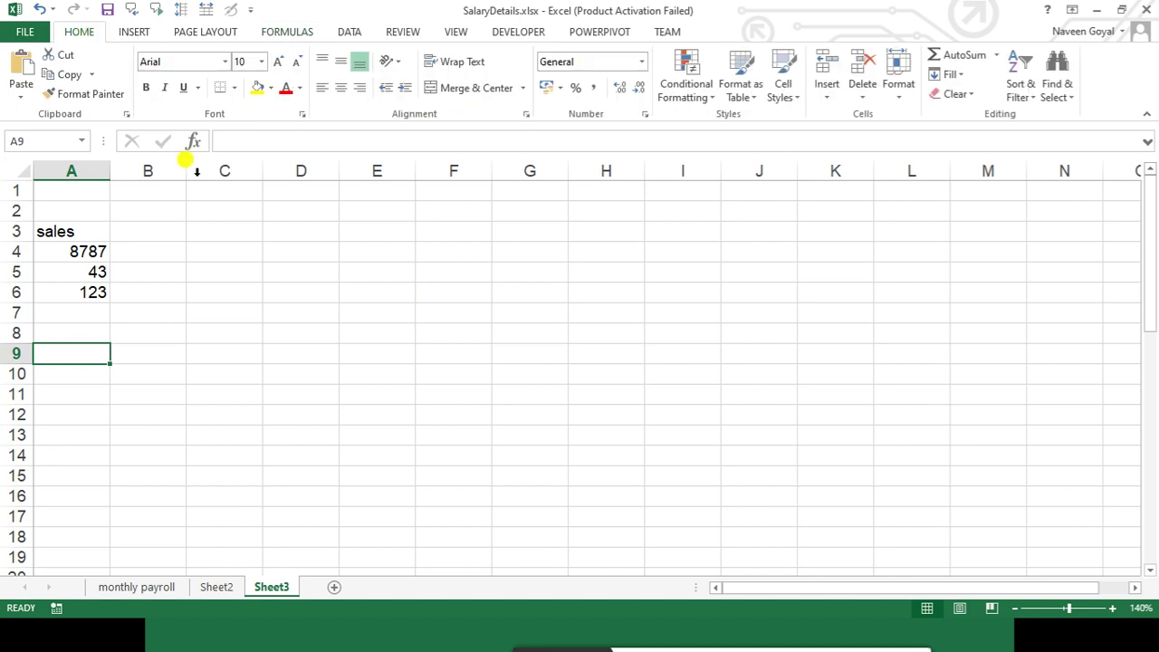
click(188, 333)
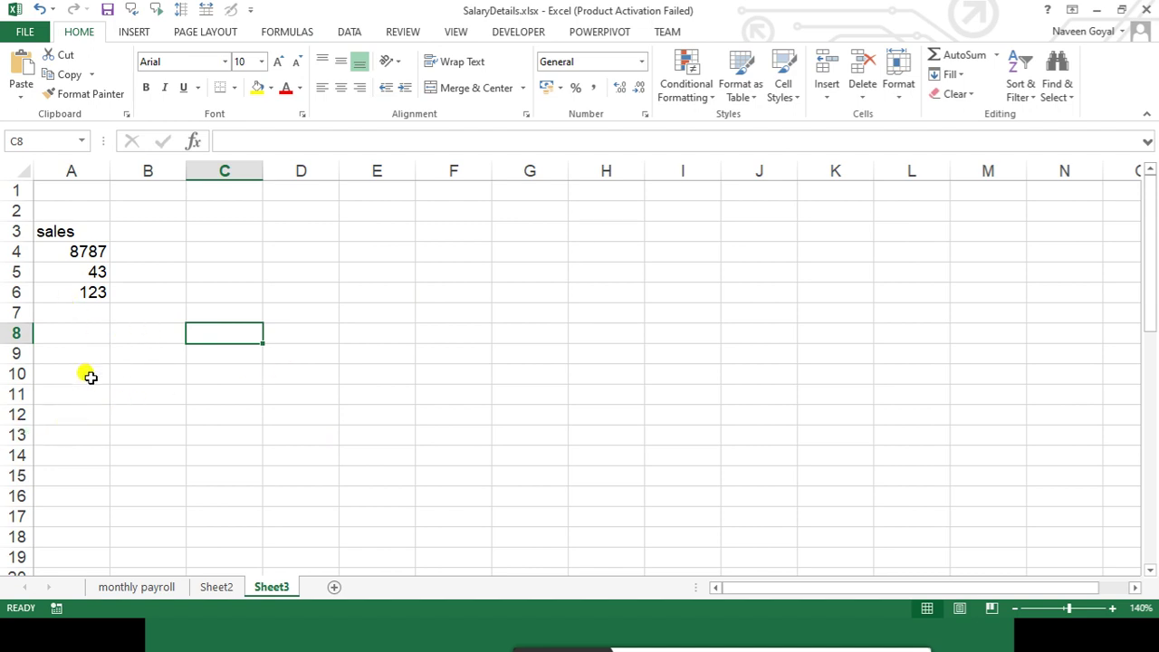
scroll(92, 345, down, 3)
scroll(85, 341, down, 1)
scroll(63, 381, down, 2)
scroll(63, 381, down, 2)
scroll(65, 381, down, 2)
scroll(54, 417, down, 1)
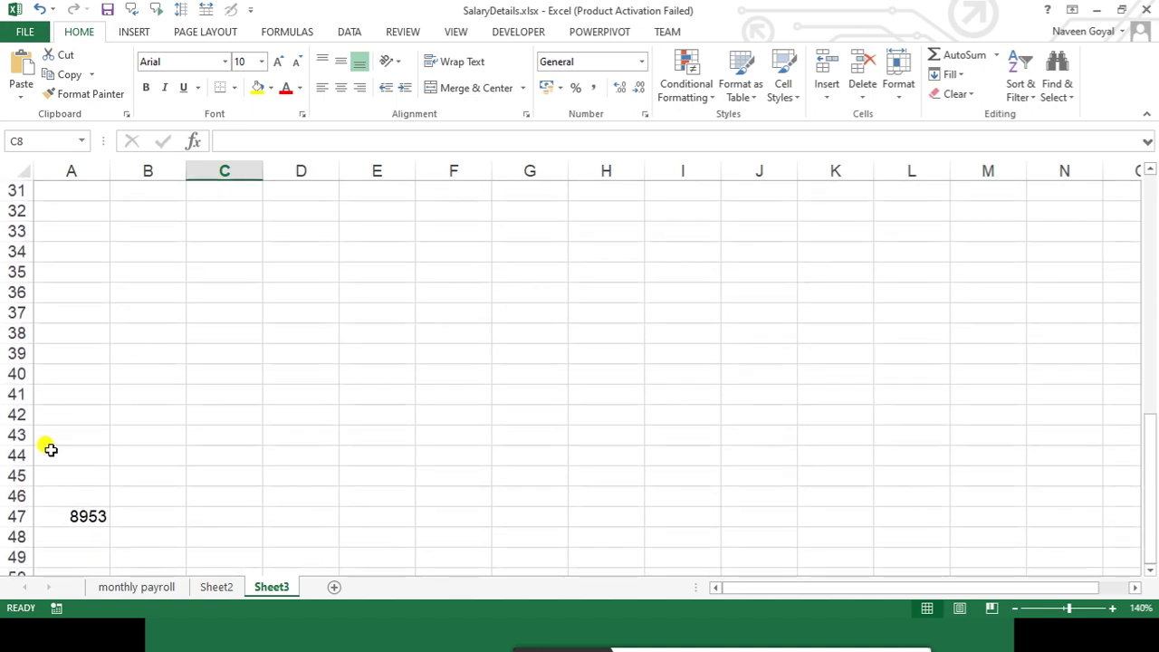
click(75, 515)
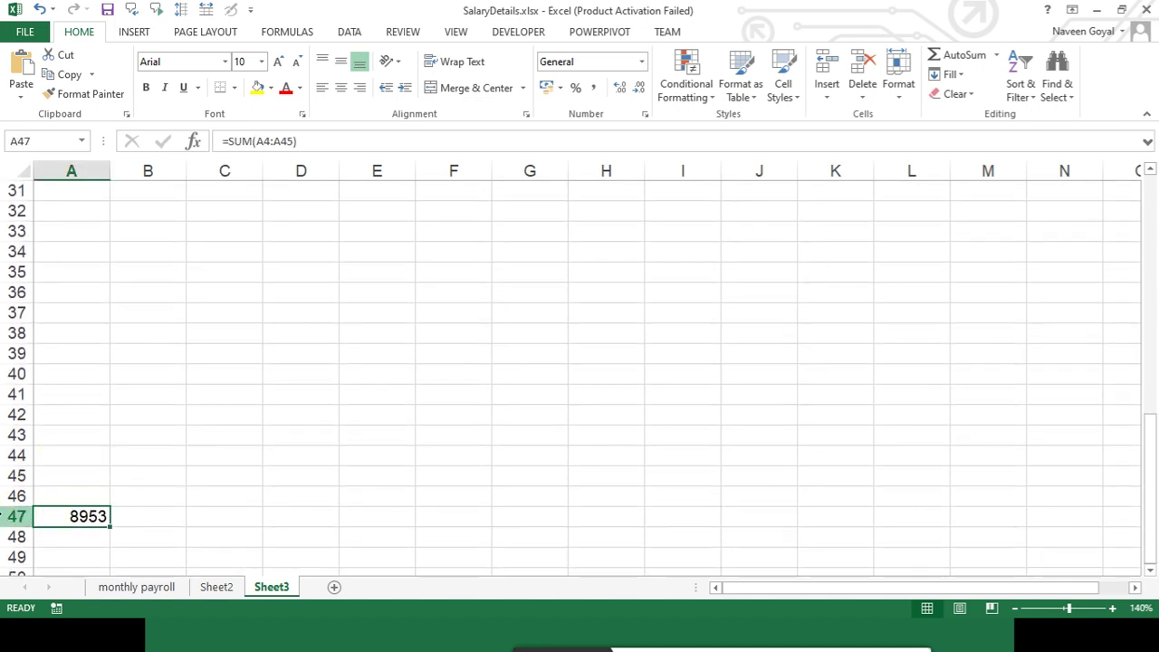
scroll(19, 515, down, 2)
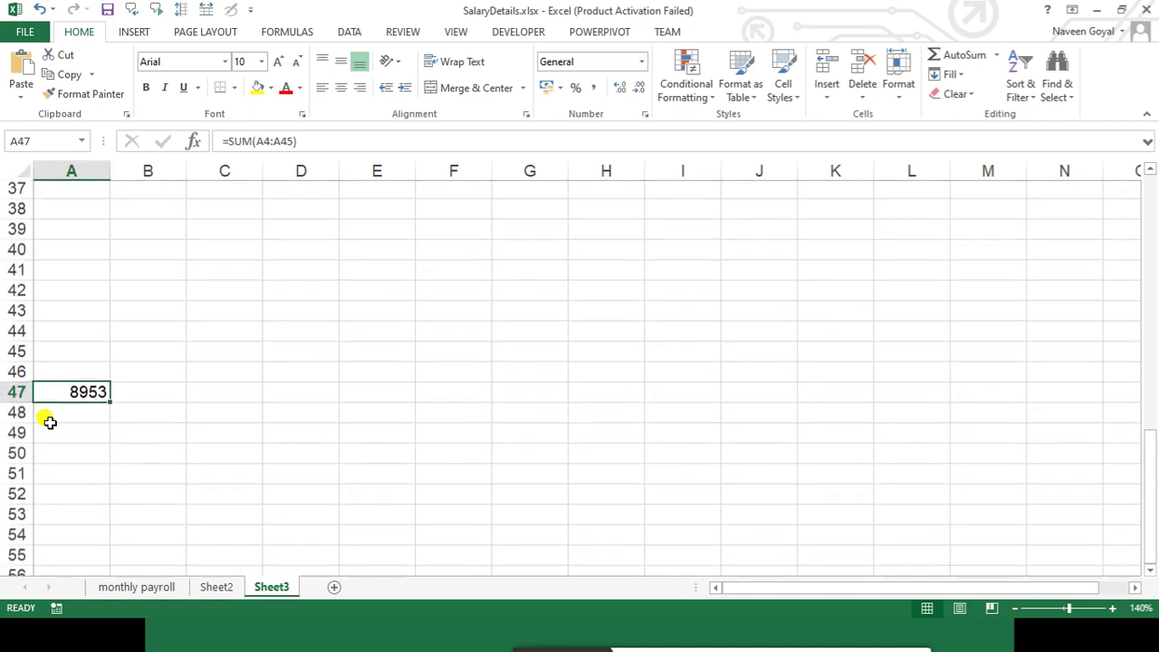
scroll(48, 445, down, 4)
scroll(48, 444, down, 5)
scroll(48, 445, down, 1)
scroll(50, 445, up, 7)
scroll(50, 445, up, 1)
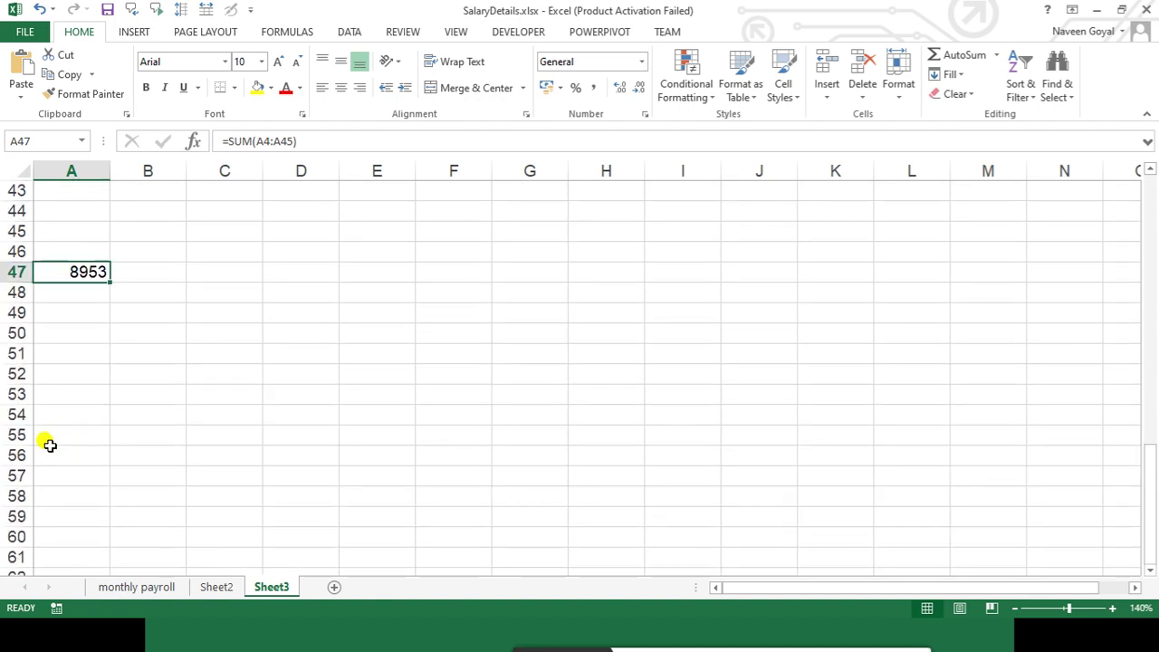
scroll(44, 443, up, 4)
scroll(57, 443, up, 4)
scroll(58, 443, up, 5)
scroll(60, 441, up, 1)
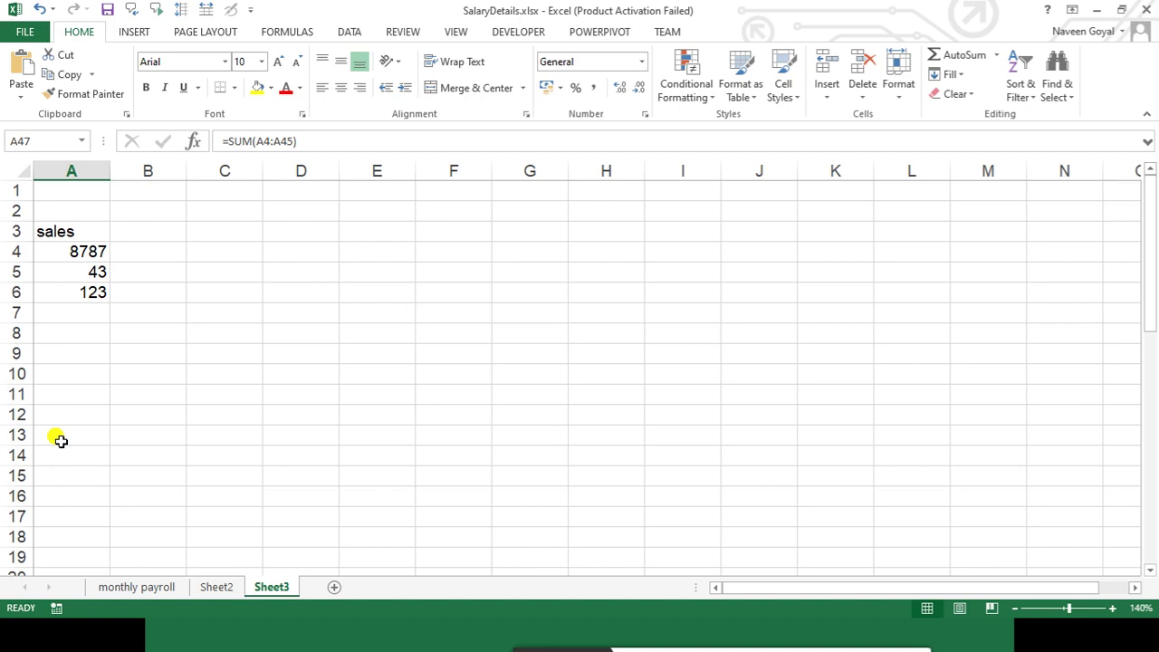
click(79, 354)
click(82, 334)
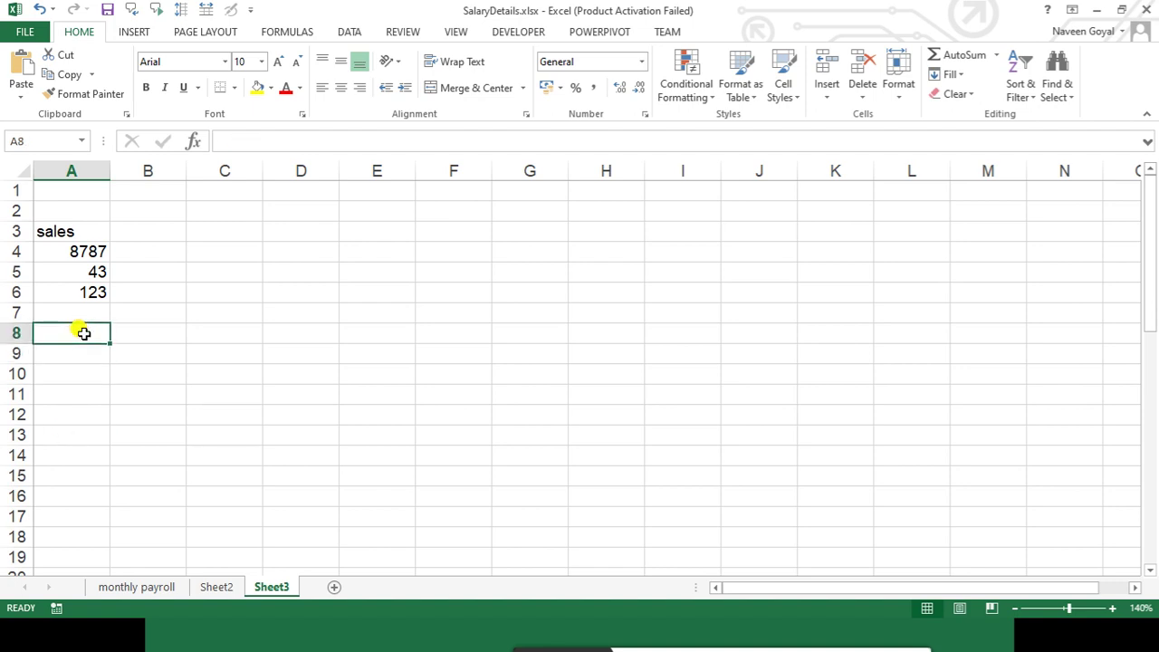
click(88, 386)
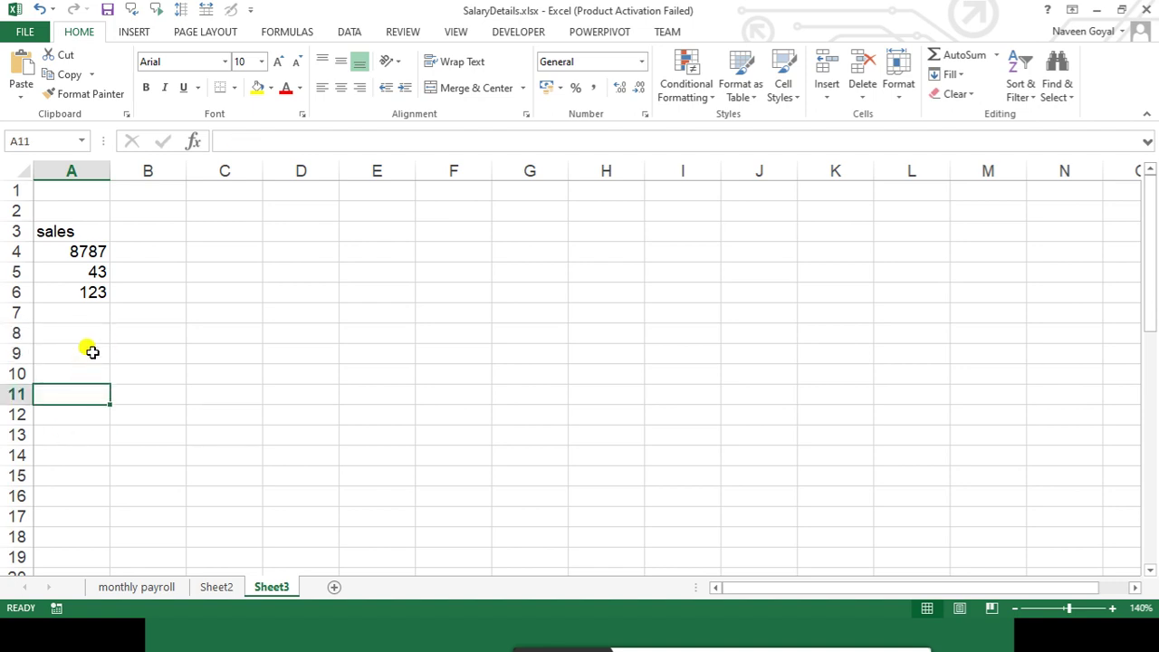
click(92, 353)
click(82, 314)
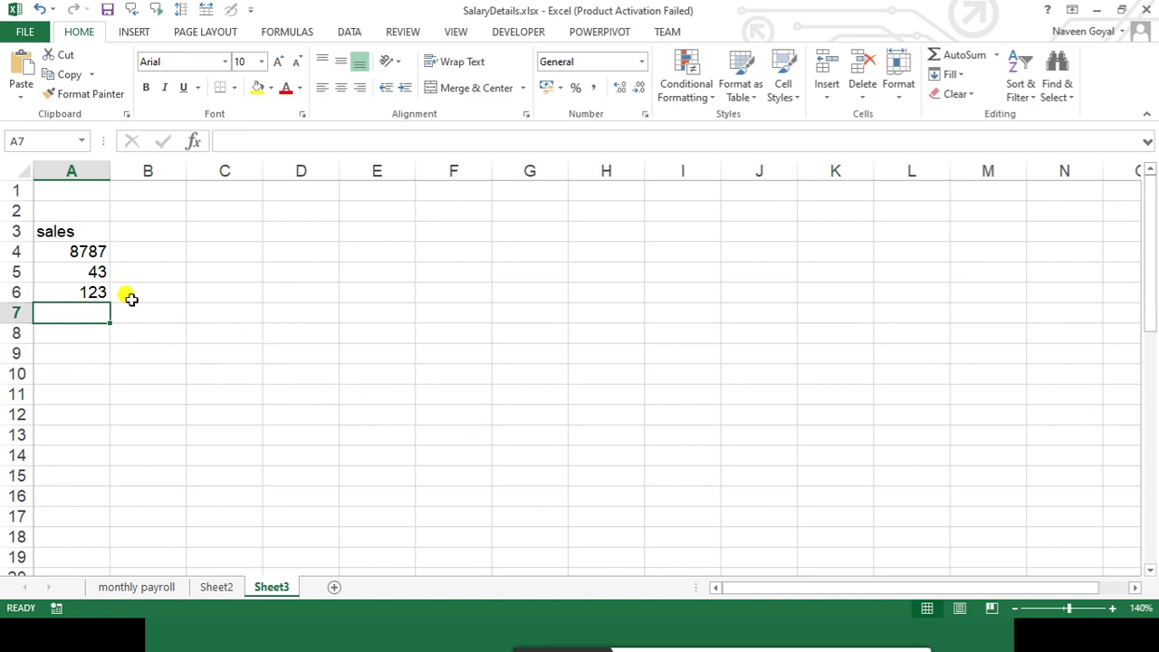
Enter 235 as the next sale in A7 and confirm the A47 total reads 9188
text(235)
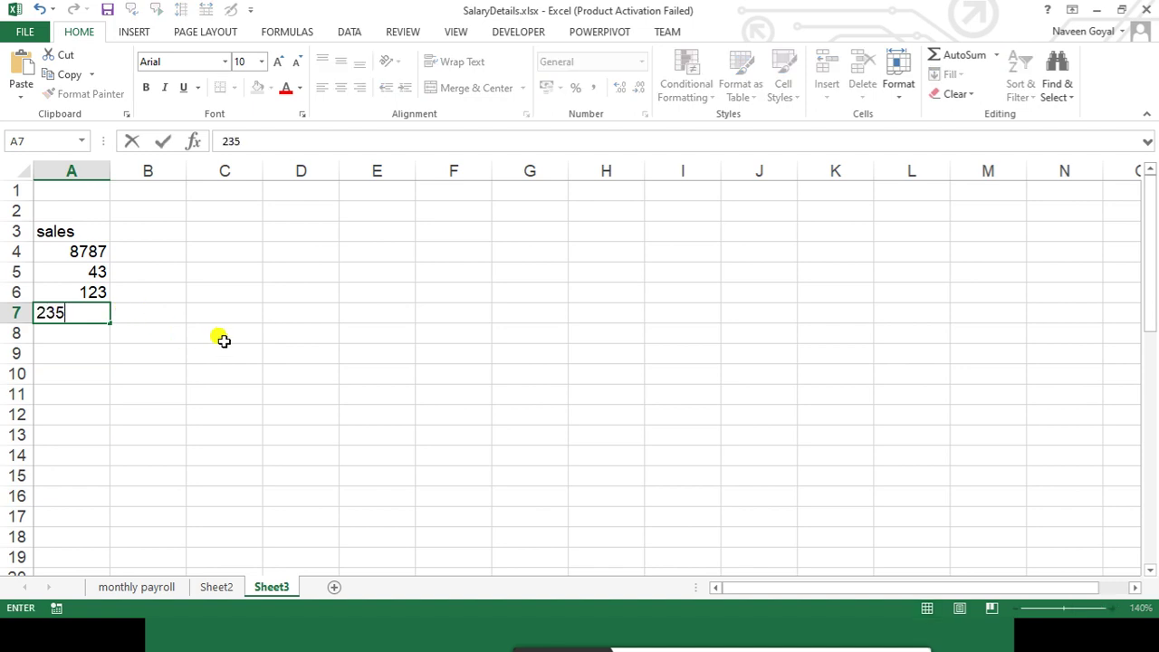
click(213, 337)
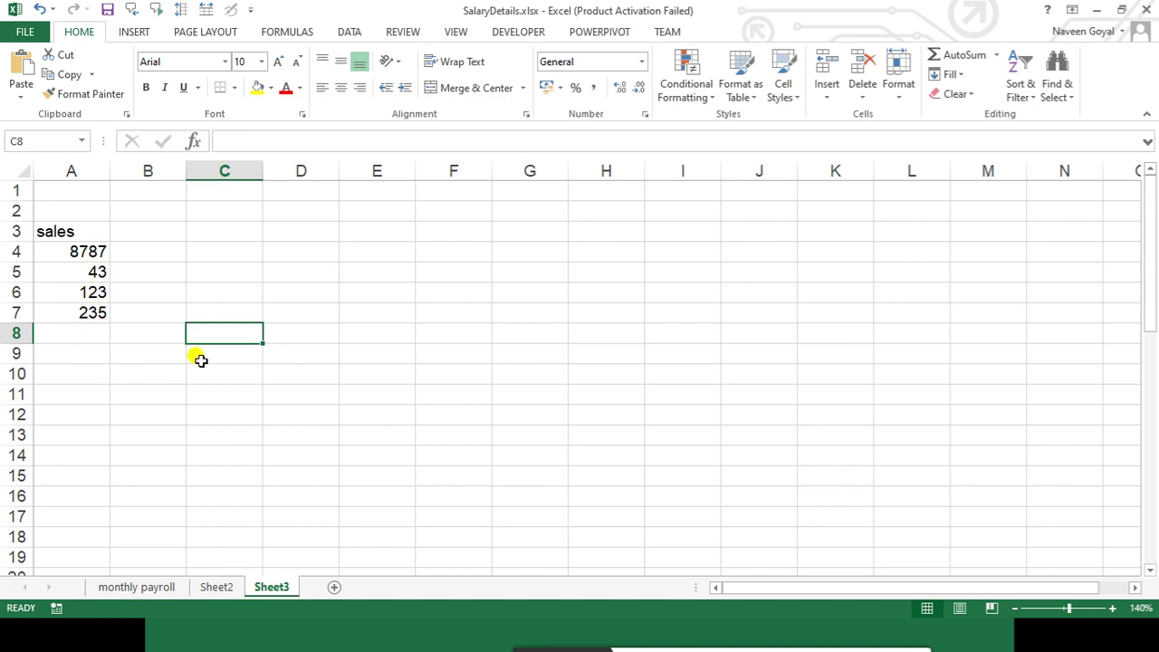
scroll(58, 369, down, 4)
scroll(57, 369, down, 5)
scroll(57, 371, down, 4)
scroll(58, 383, up, 5)
scroll(57, 383, up, 5)
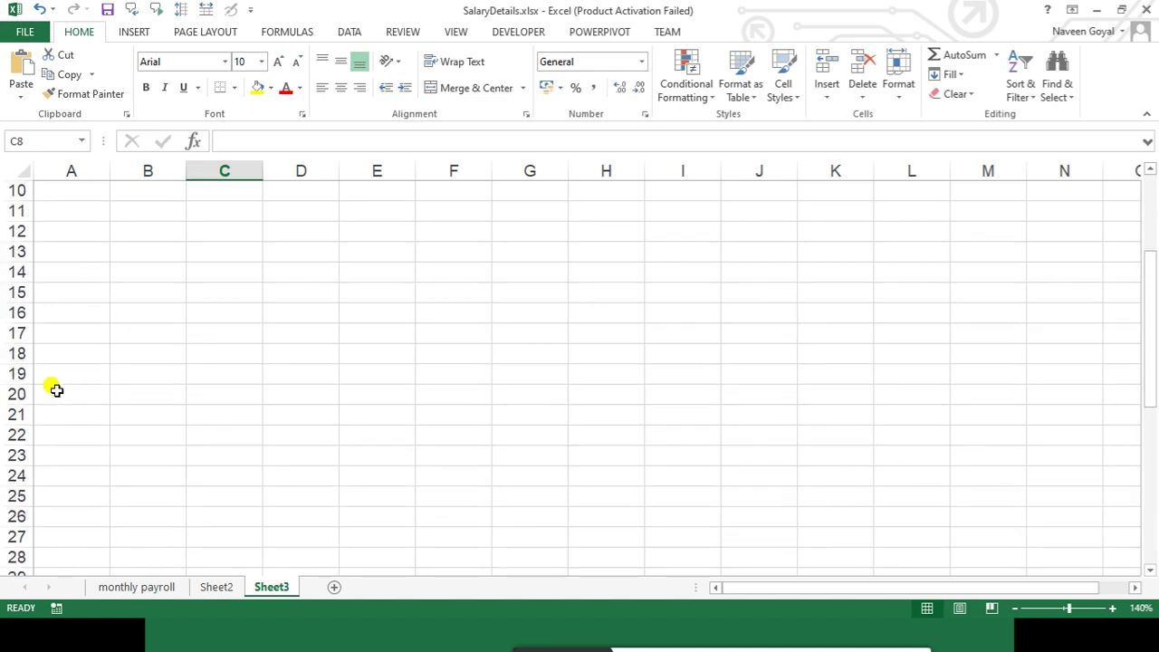
scroll(59, 376, up, 3)
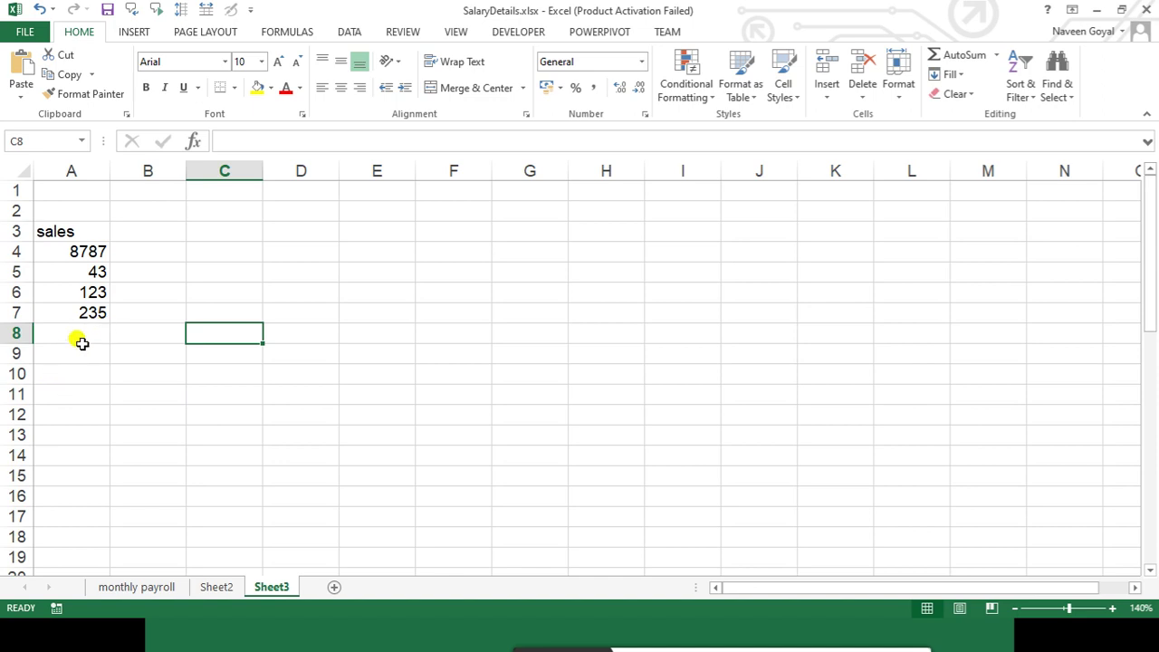
scroll(96, 357, down, 4)
scroll(98, 361, down, 6)
scroll(86, 326, down, 4)
scroll(172, 372, up, 10)
scroll(181, 365, up, 3)
scroll(93, 334, down, 5)
scroll(93, 333, down, 6)
scroll(93, 333, up, 4)
scroll(94, 333, up, 4)
scroll(94, 334, up, 3)
Select the empty cell directly below the sales values
click(96, 353)
scroll(109, 404, down, 6)
scroll(109, 398, down, 6)
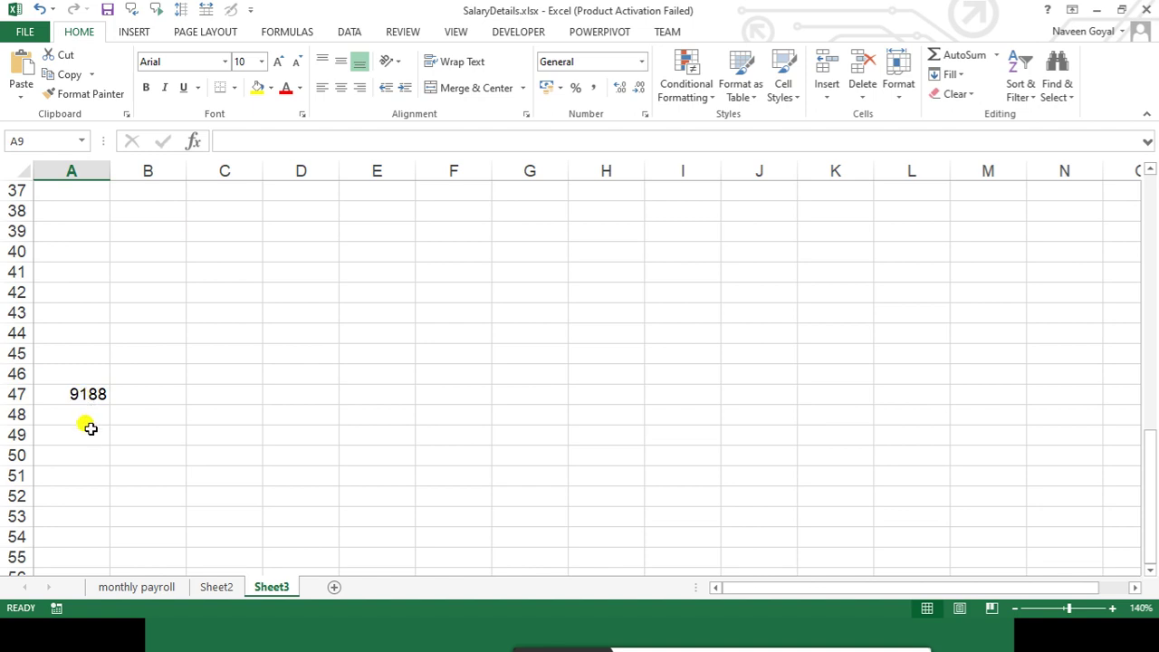
scroll(86, 431, up, 5)
scroll(83, 434, up, 5)
scroll(83, 435, up, 2)
click(134, 412)
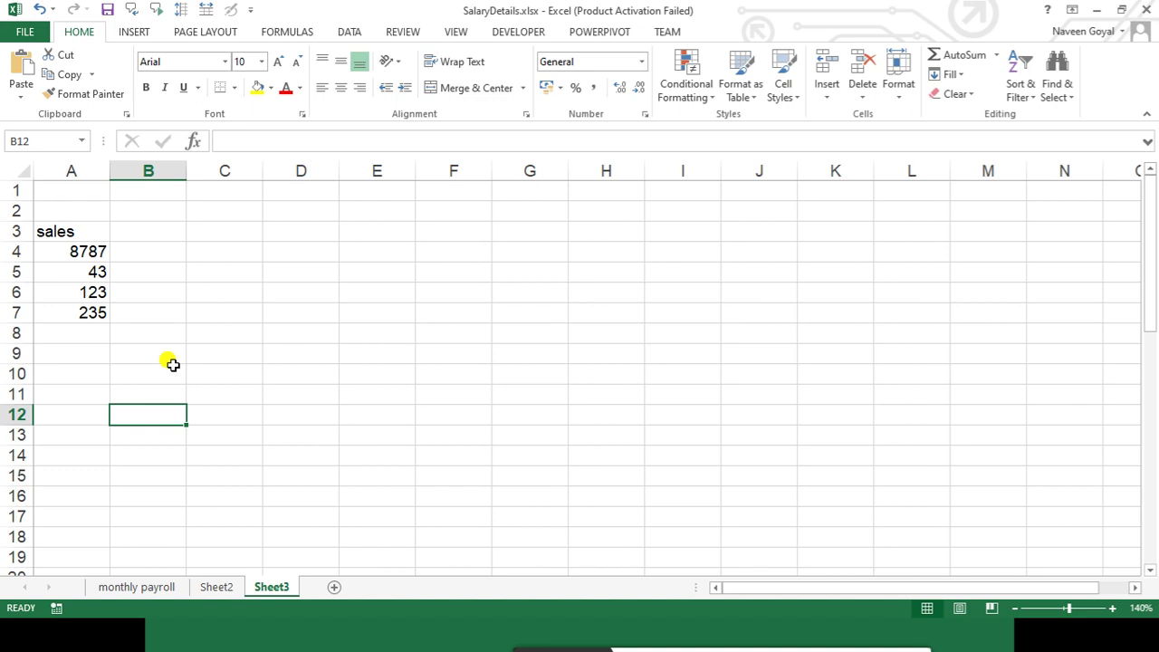
click(82, 330)
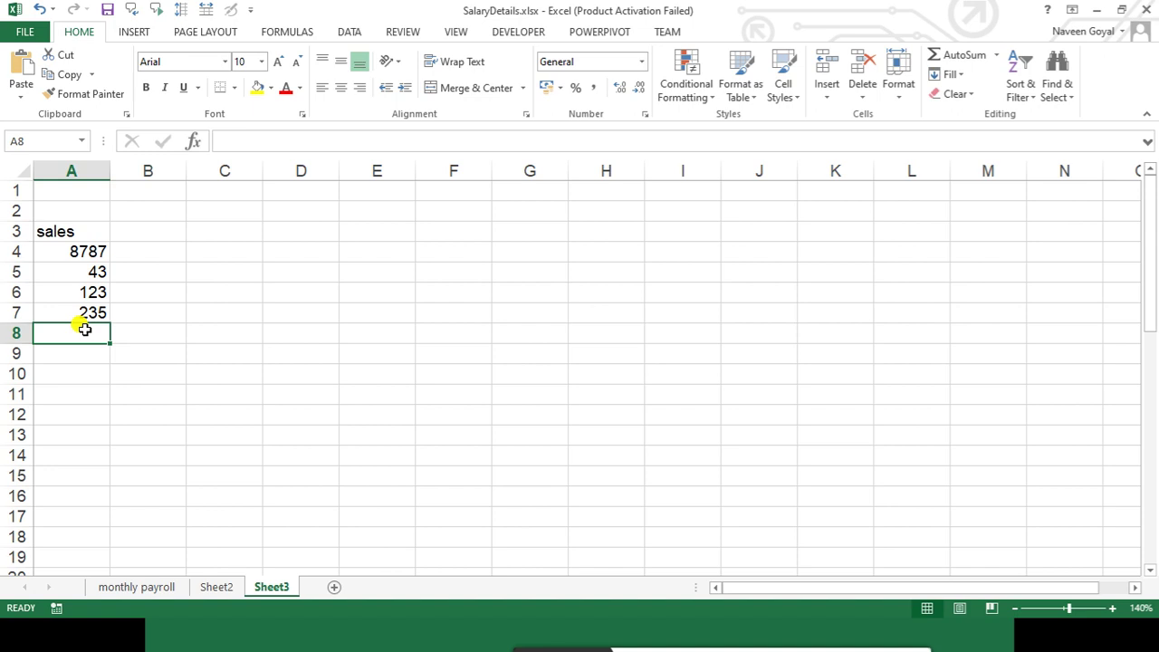
Put the formula =A47 in D5 so it shows the 9188 sales total
click(308, 269)
text(=)
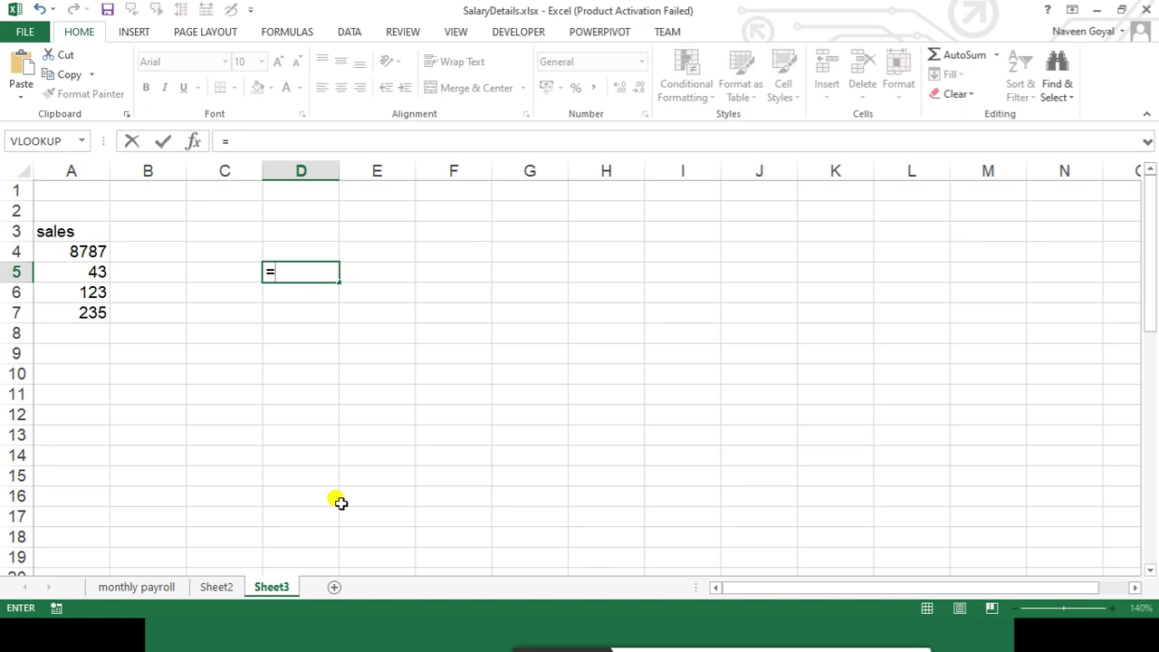
scroll(151, 567, down, 1)
scroll(138, 565, down, 2)
scroll(140, 561, down, 4)
scroll(145, 553, down, 3)
click(90, 515)
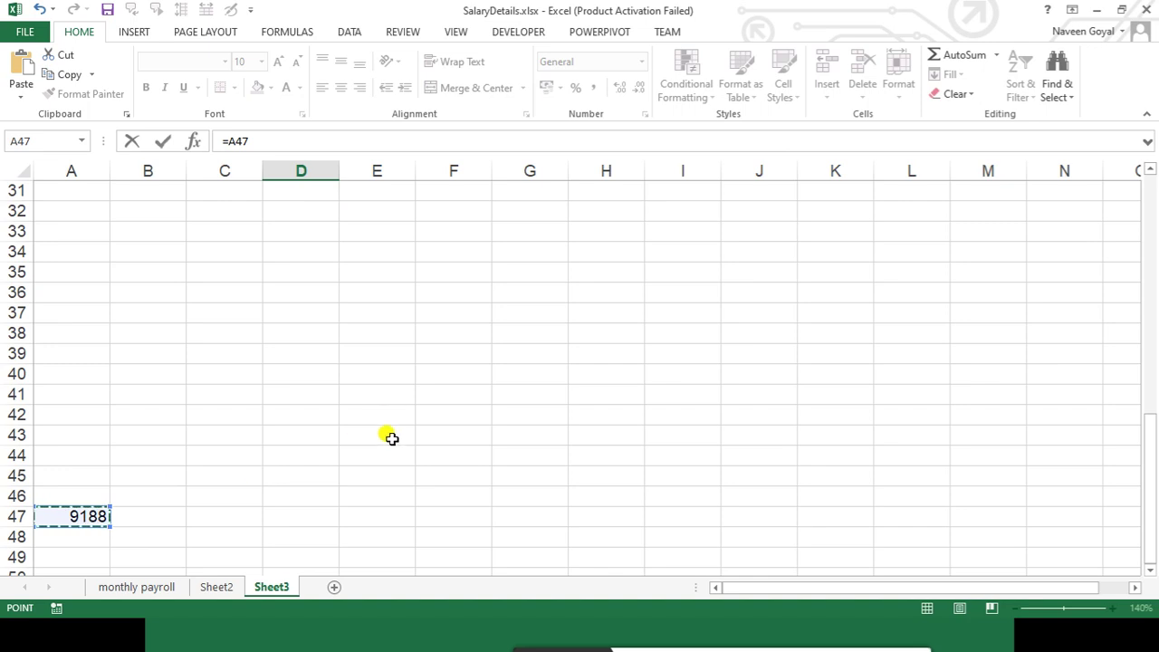
key(Return)
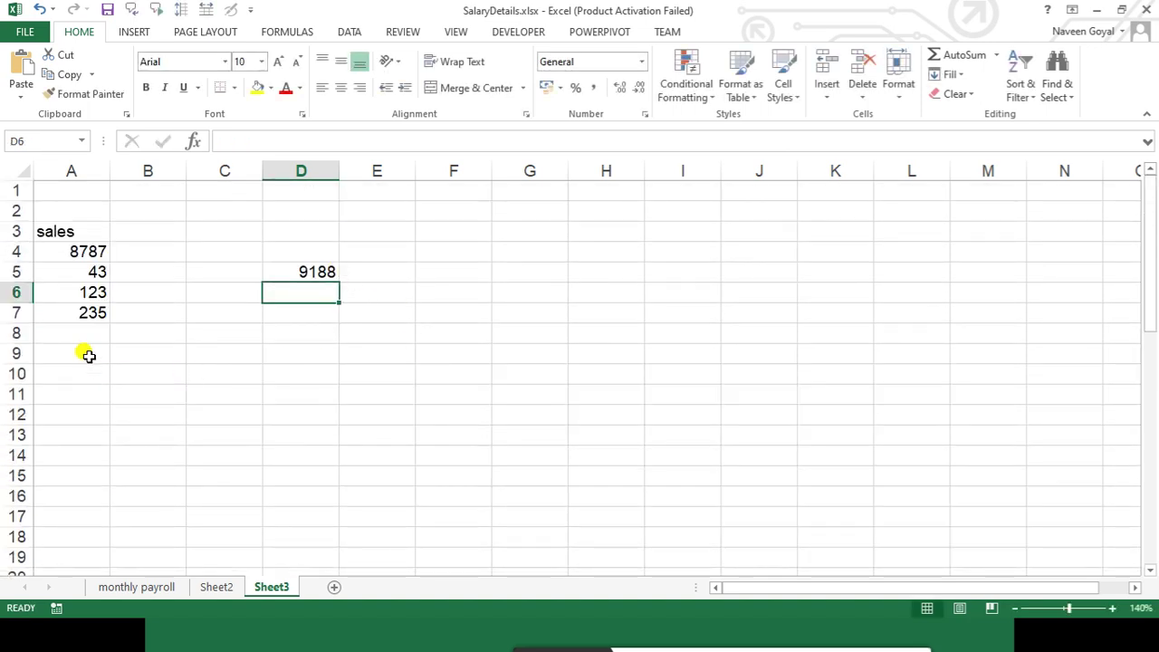
click(86, 333)
scroll(86, 383, down, 1)
scroll(86, 383, down, 1)
scroll(91, 385, down, 1)
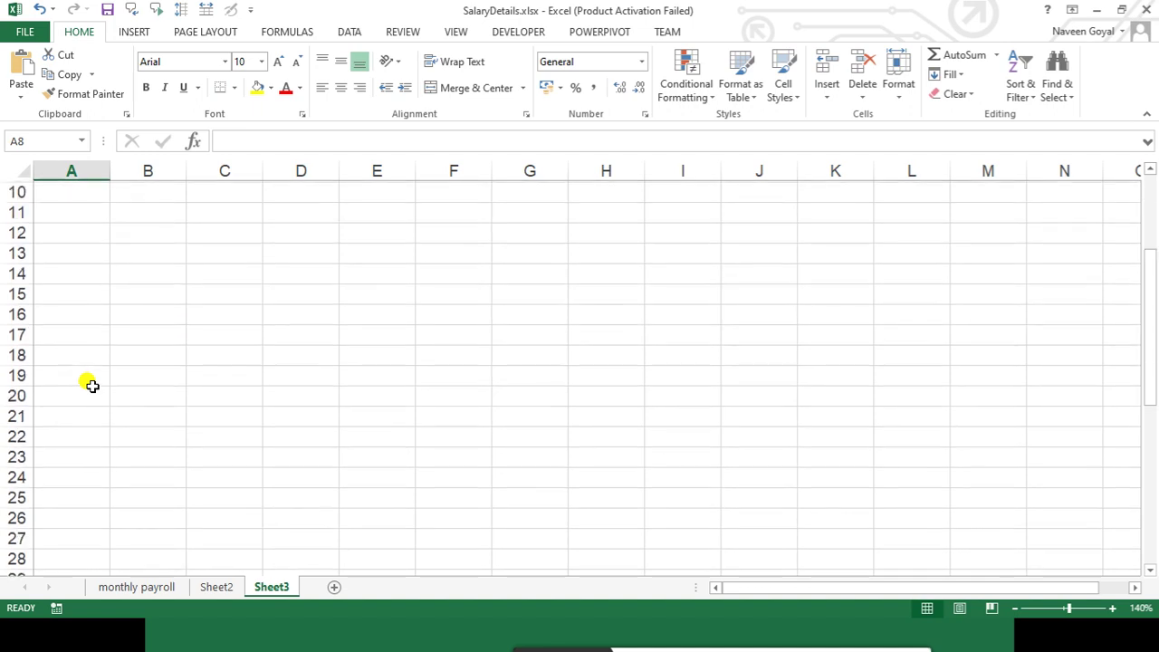
Enter the test value 13 in A12 as an extra sale
click(67, 231)
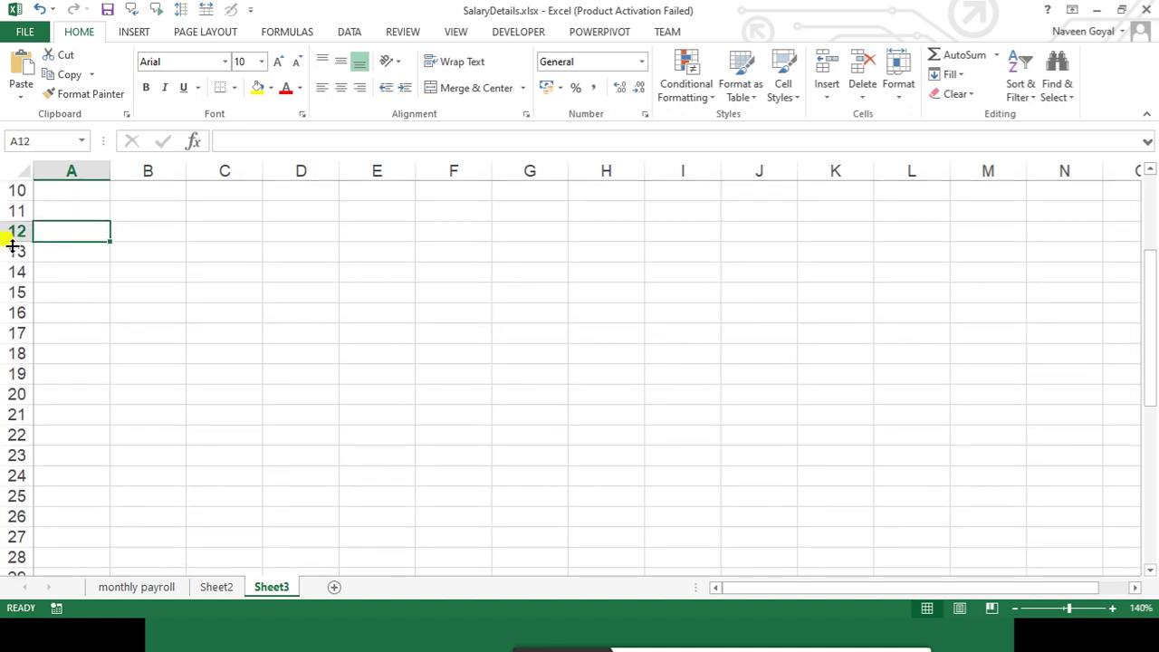
text(13)
click(244, 330)
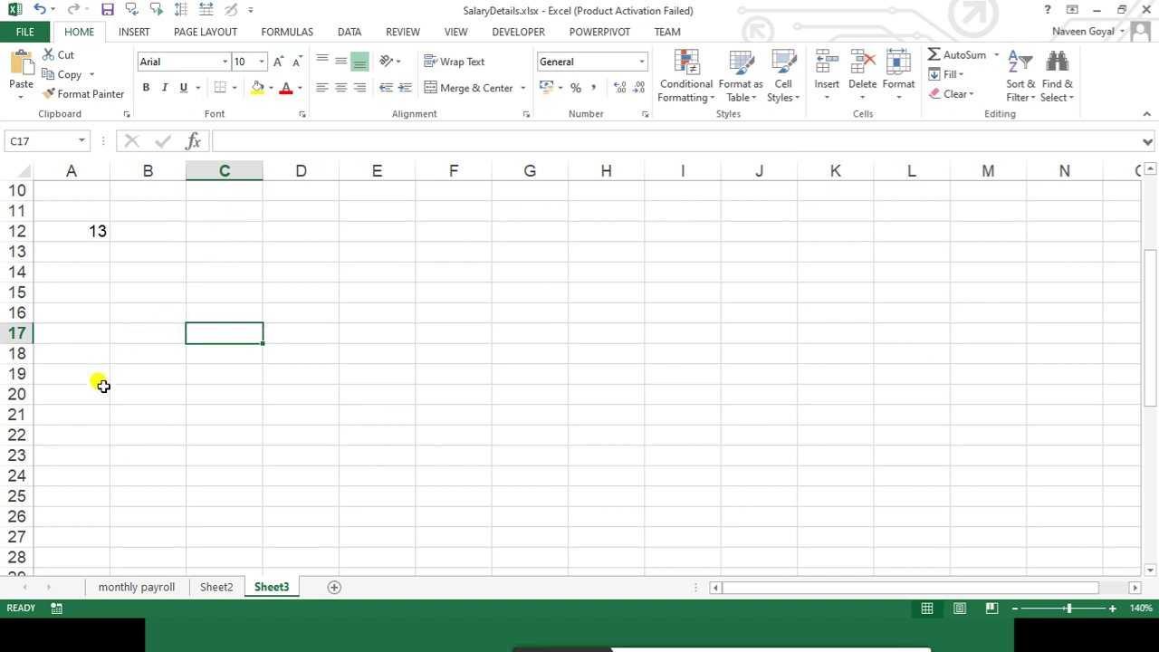
scroll(99, 393, up, 3)
scroll(118, 344, down, 3)
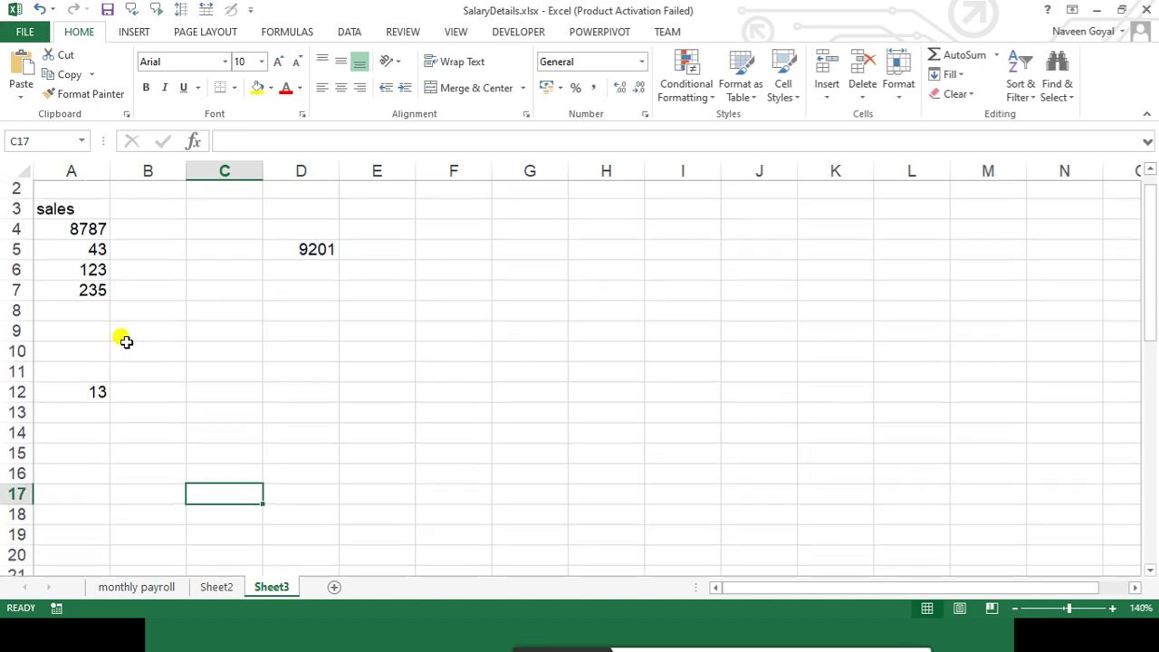
scroll(124, 362, up, 3)
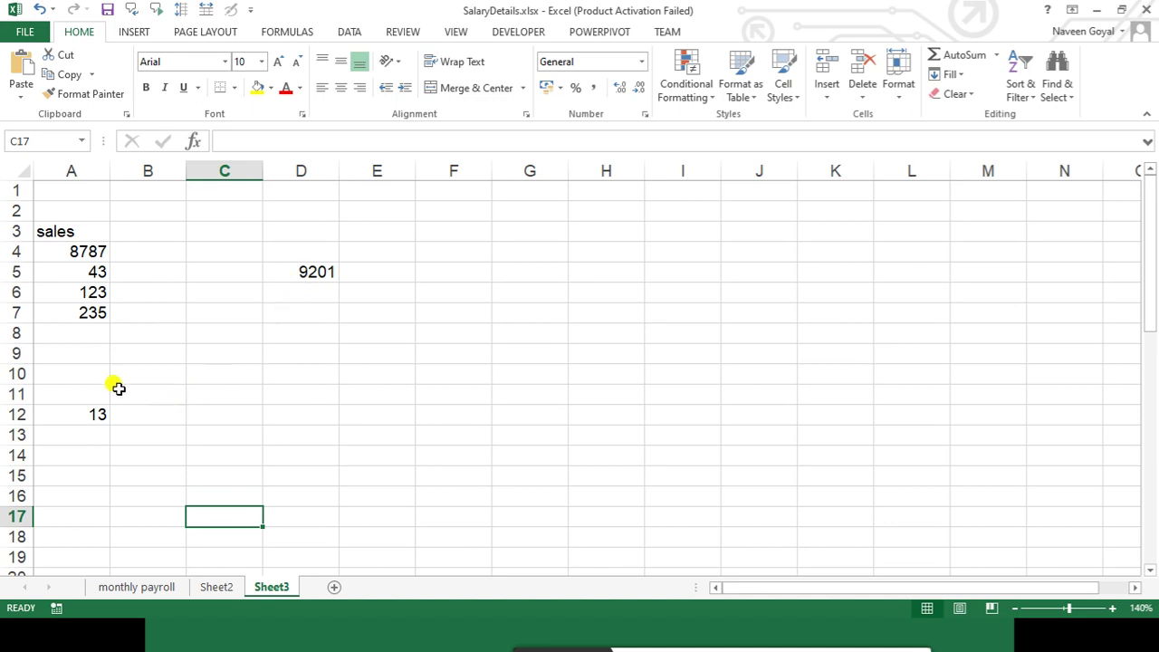
Delete the test value 13 and clear the =A47 link from D5
drag(78, 360, 120, 417)
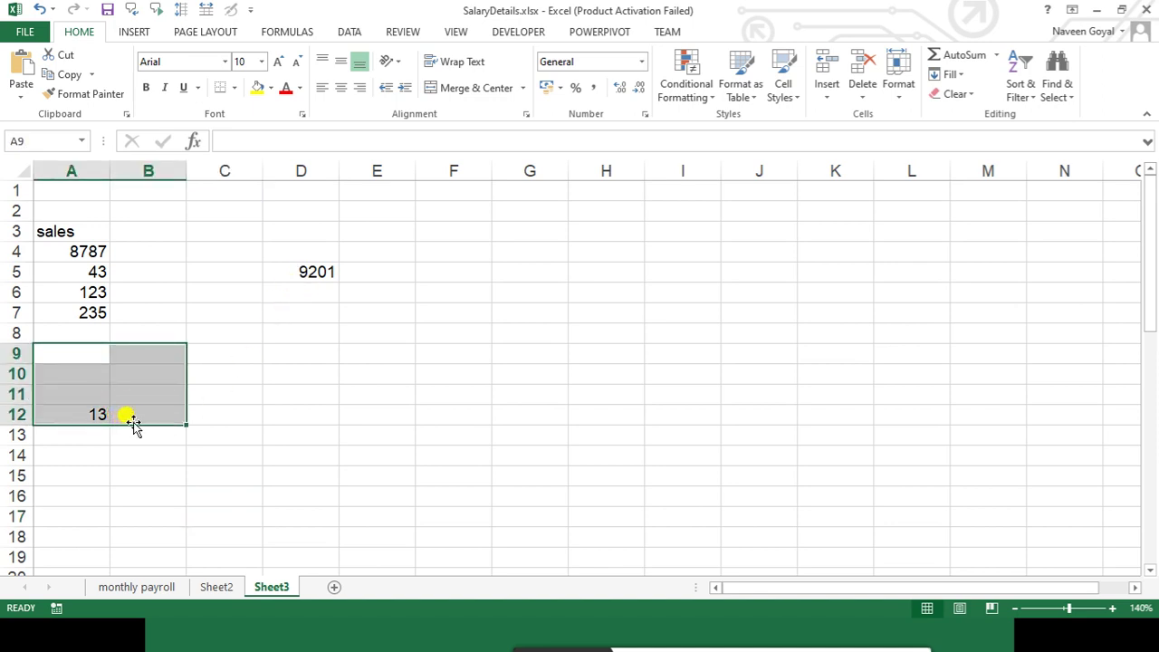
key(Delete)
click(370, 390)
click(319, 272)
key(Delete)
click(423, 378)
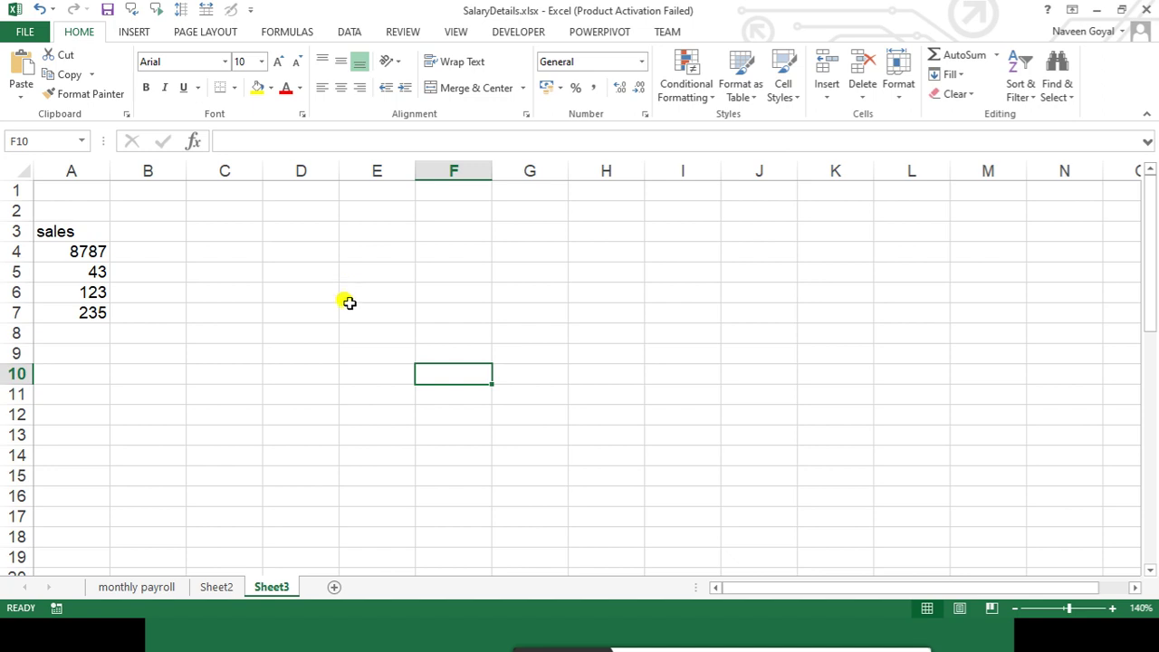
Review the sales column and select the cell beneath the sales list
scroll(78, 505, down, 3)
scroll(91, 512, down, 6)
scroll(118, 408, up, 2)
scroll(141, 304, up, 7)
scroll(218, 389, down, 4)
scroll(213, 453, down, 9)
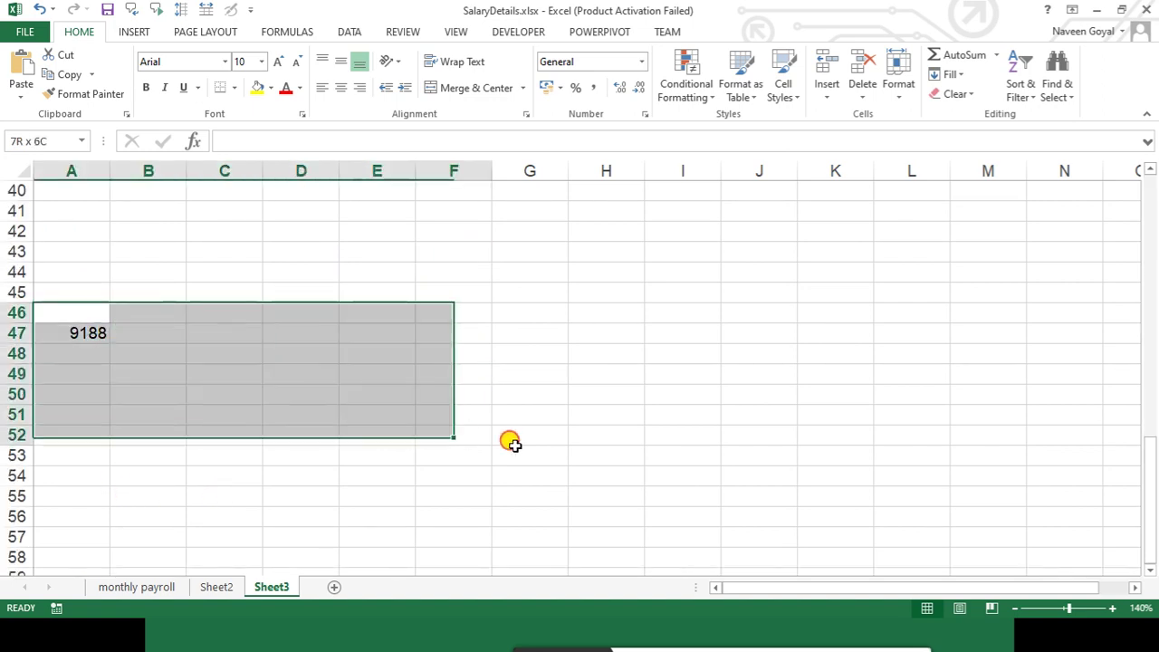
drag(59, 319, 487, 549)
scroll(463, 492, up, 11)
scroll(135, 356, up, 2)
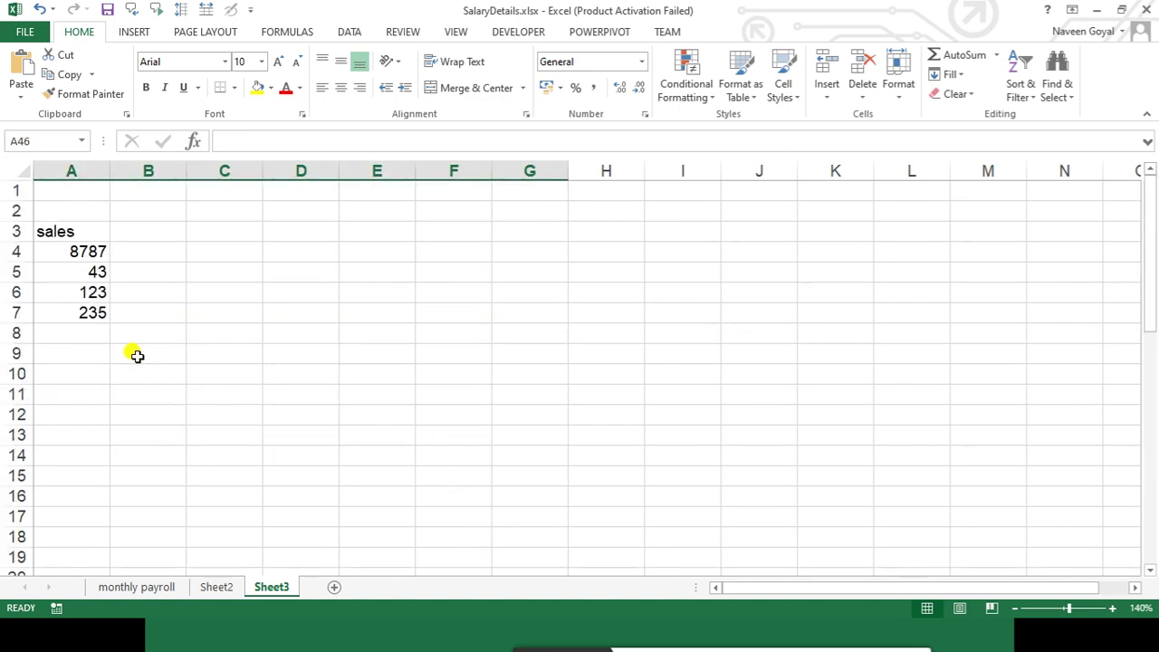
click(85, 359)
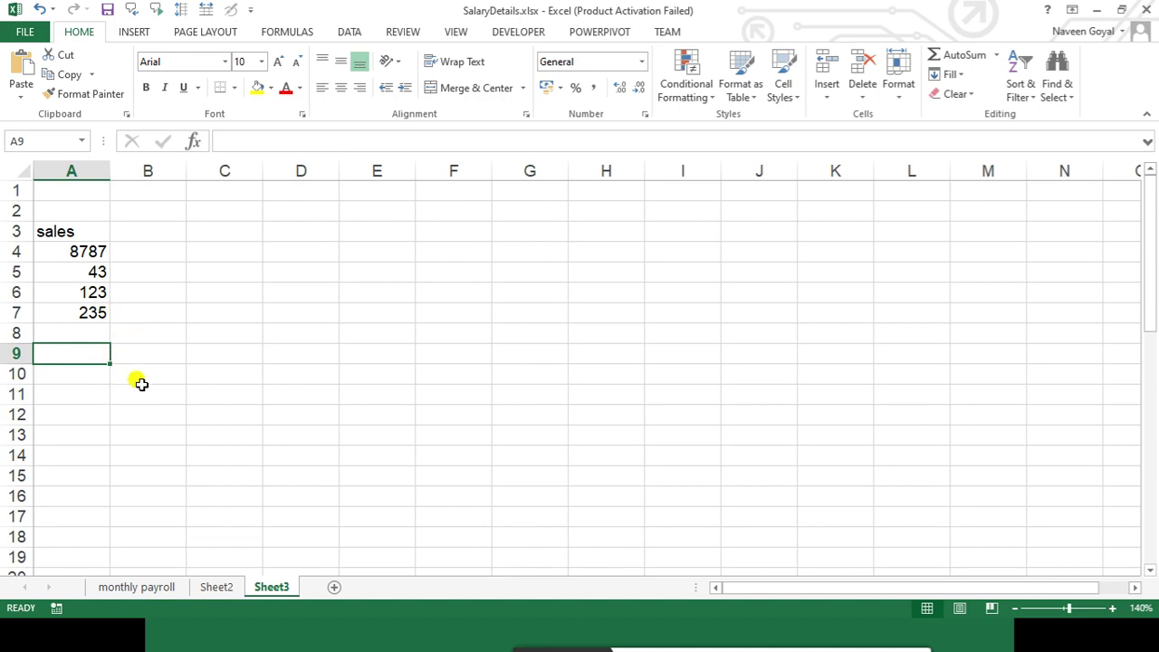
scroll(141, 371, down, 5)
scroll(135, 359, down, 10)
scroll(135, 368, up, 4)
scroll(136, 358, up, 6)
scroll(136, 349, up, 5)
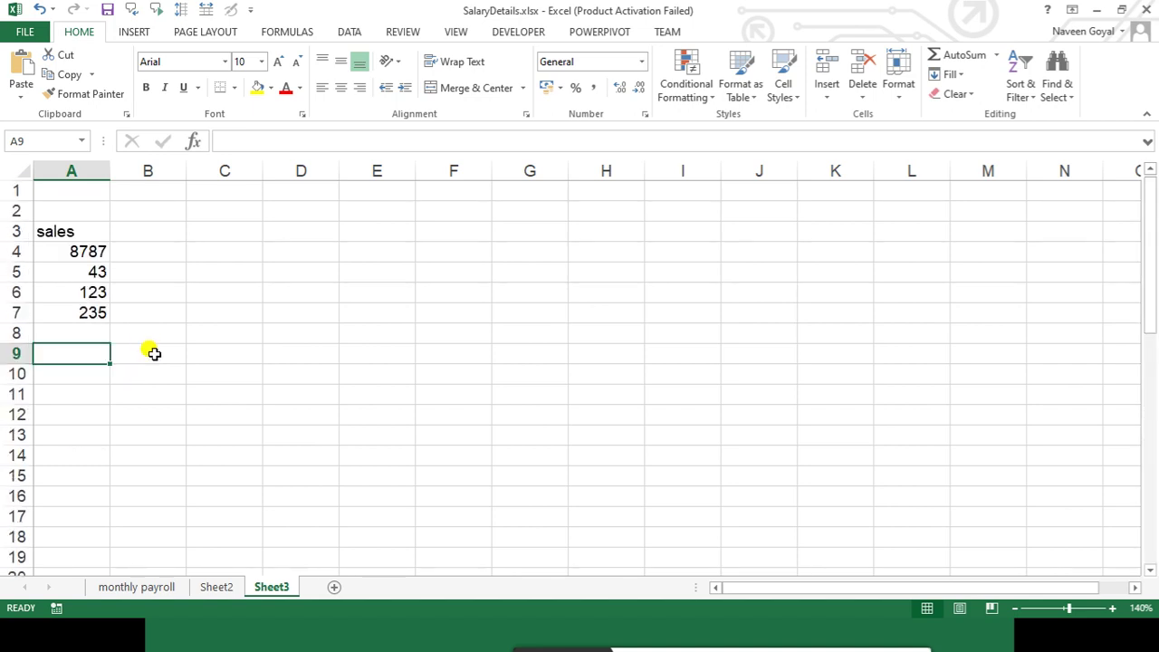
click(99, 333)
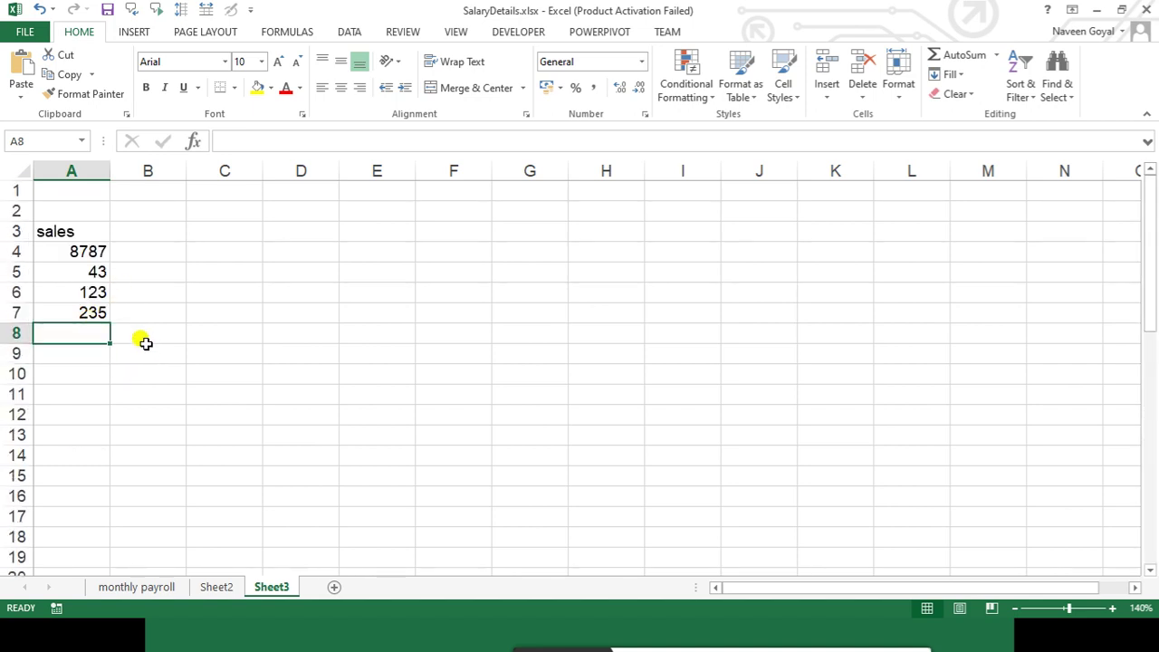
Inspect the SUM formula in A47, then select and deselect the block right of the sales column
scroll(132, 362, down, 4)
scroll(132, 362, down, 6)
scroll(118, 371, down, 2)
click(104, 397)
scroll(186, 391, up, 9)
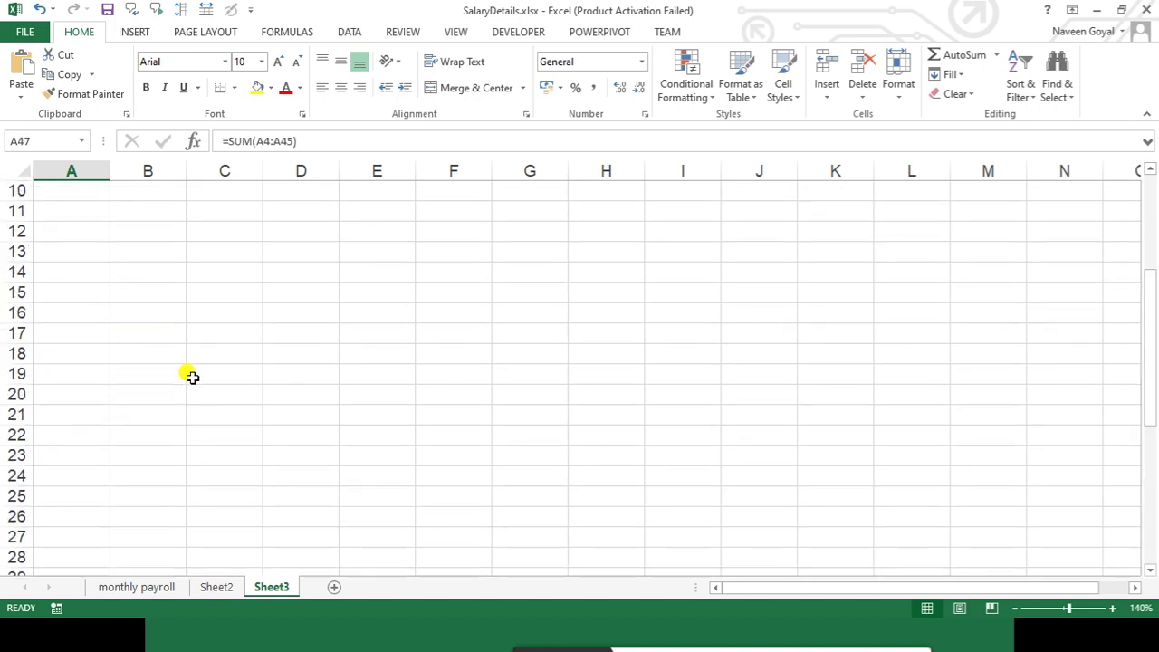
scroll(185, 392, up, 3)
click(88, 336)
scroll(136, 390, down, 3)
scroll(150, 403, up, 3)
mouse_move(287, 270)
mouse_down()
mouse_move(608, 384)
mouse_move(678, 363)
mouse_up()
click(679, 370)
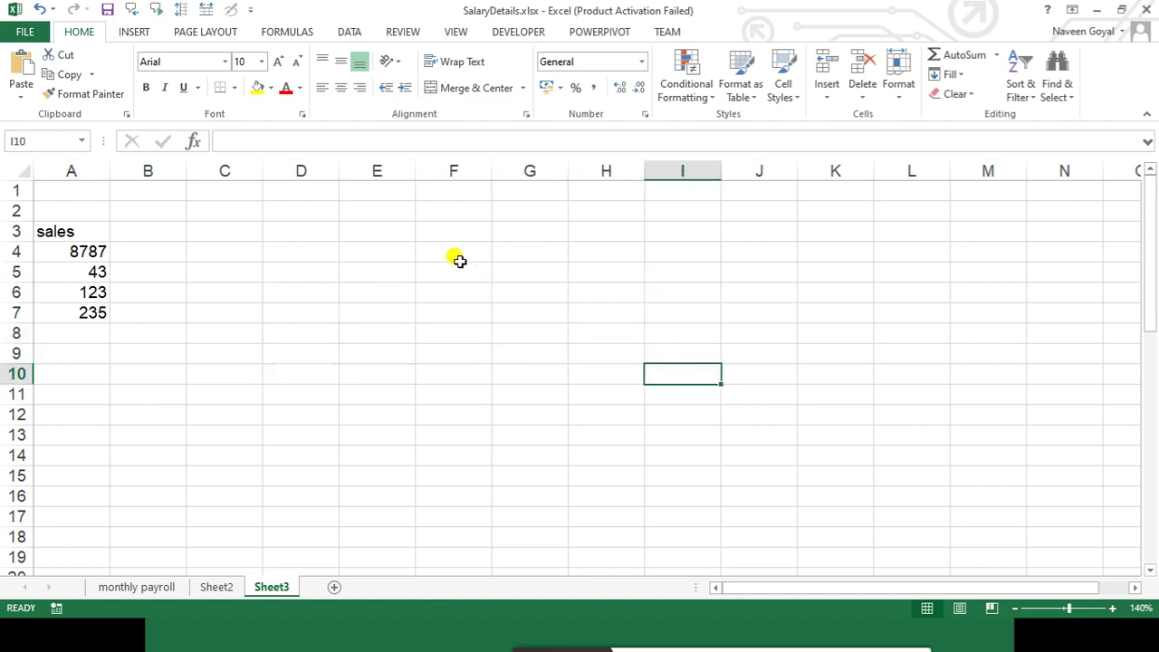
Select the A47 total and show the FORMULAS tab's auditing tools
scroll(275, 341, down, 1)
scroll(275, 341, down, 4)
scroll(277, 341, down, 2)
scroll(279, 340, down, 5)
click(107, 394)
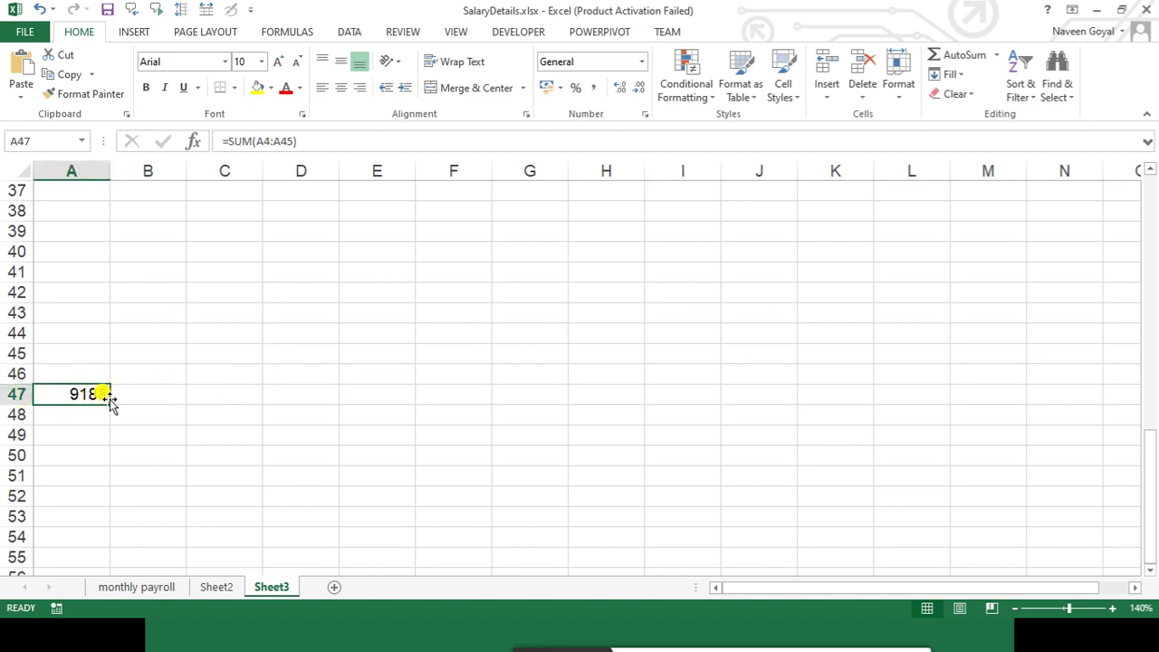
click(305, 32)
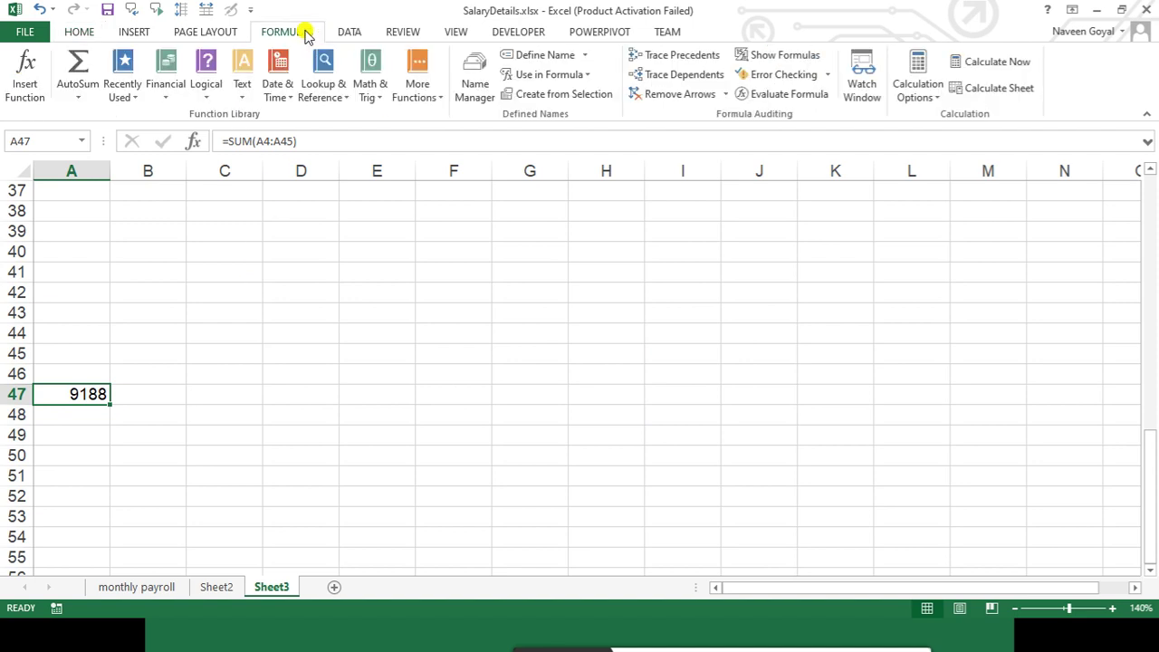
Add a Watch Window watch on the A47 sales total
click(862, 80)
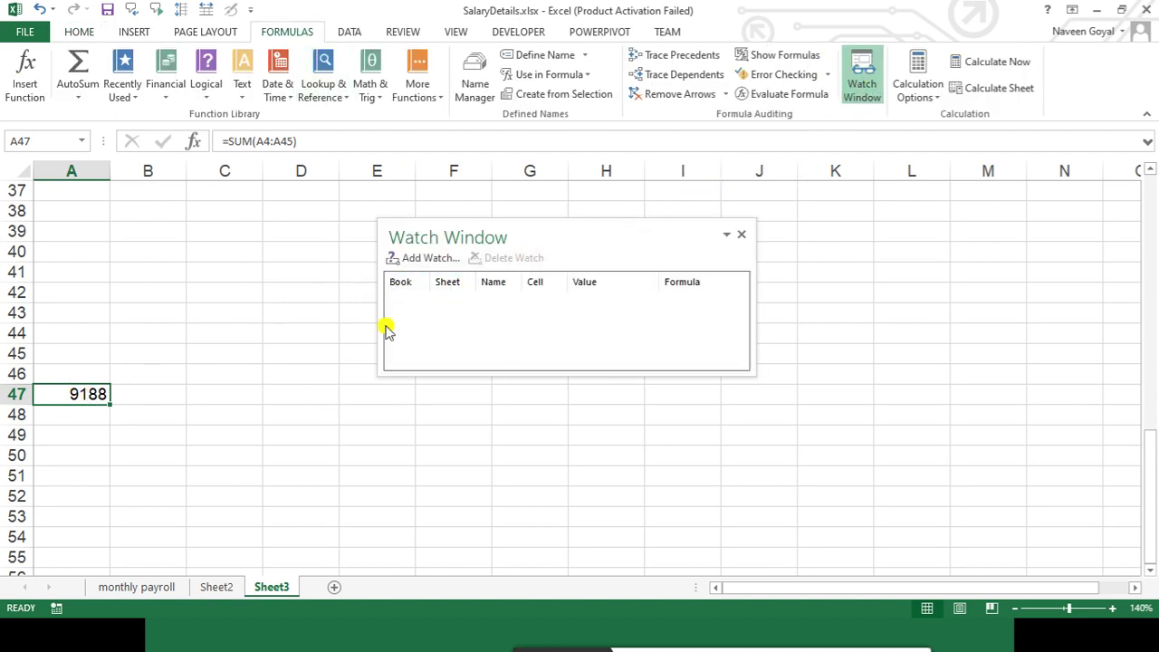
click(429, 260)
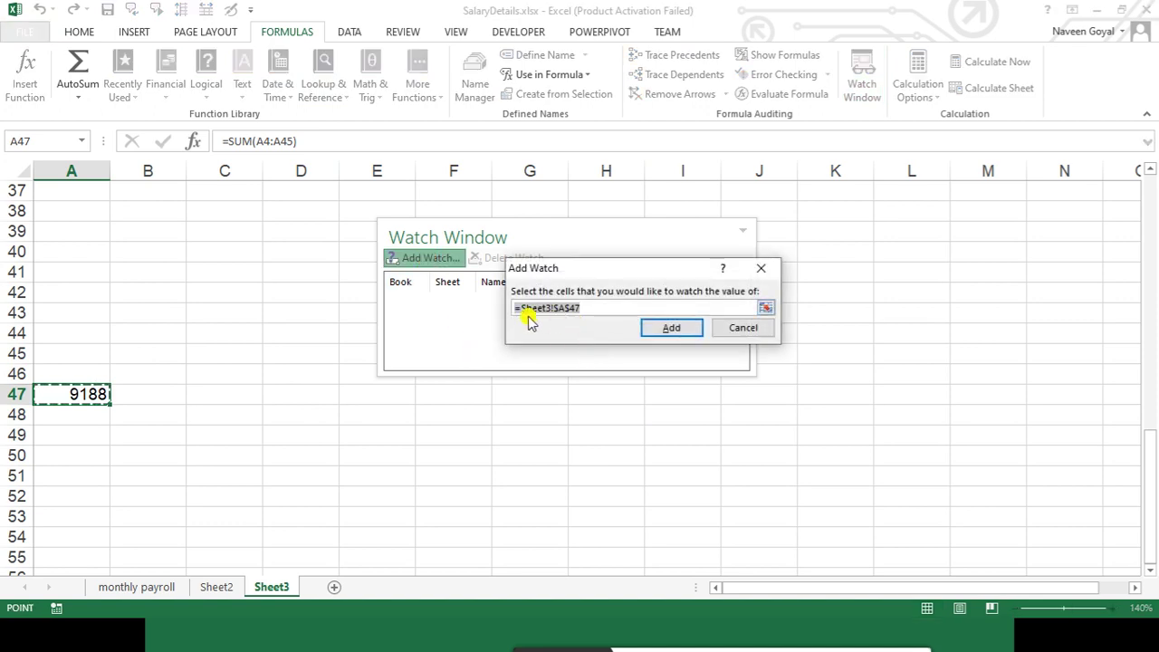
click(671, 330)
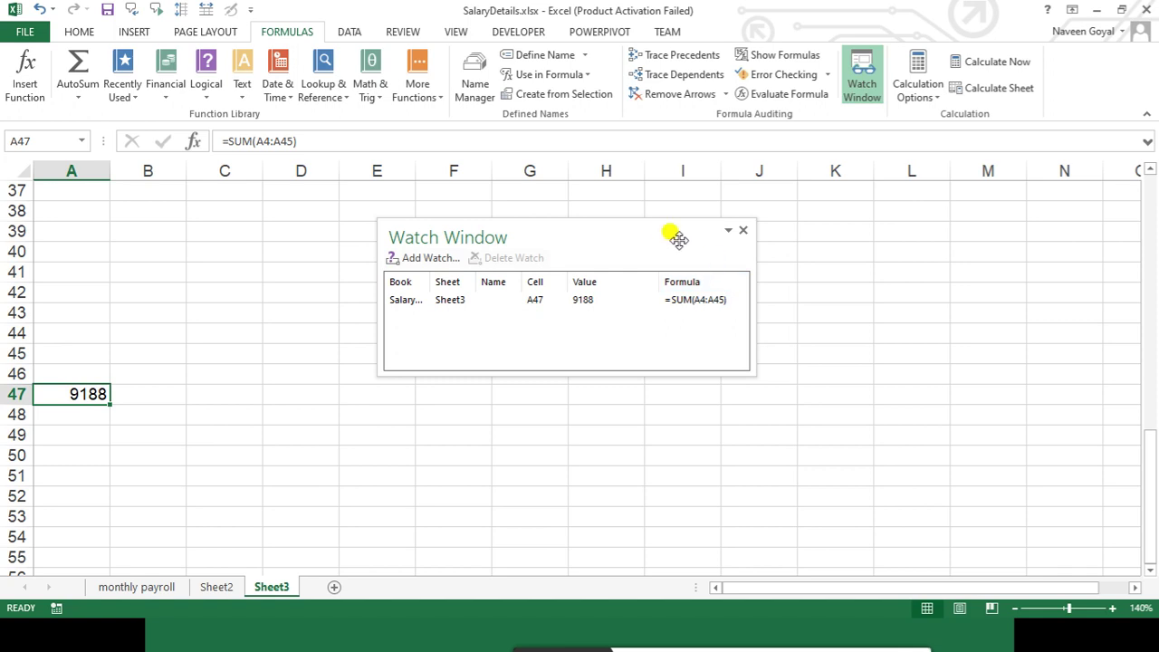
drag(667, 231, 751, 197)
click(393, 357)
Enter new sales 1, 123 and 343 in cells A8:A10
scroll(388, 469, up, 6)
scroll(386, 467, up, 5)
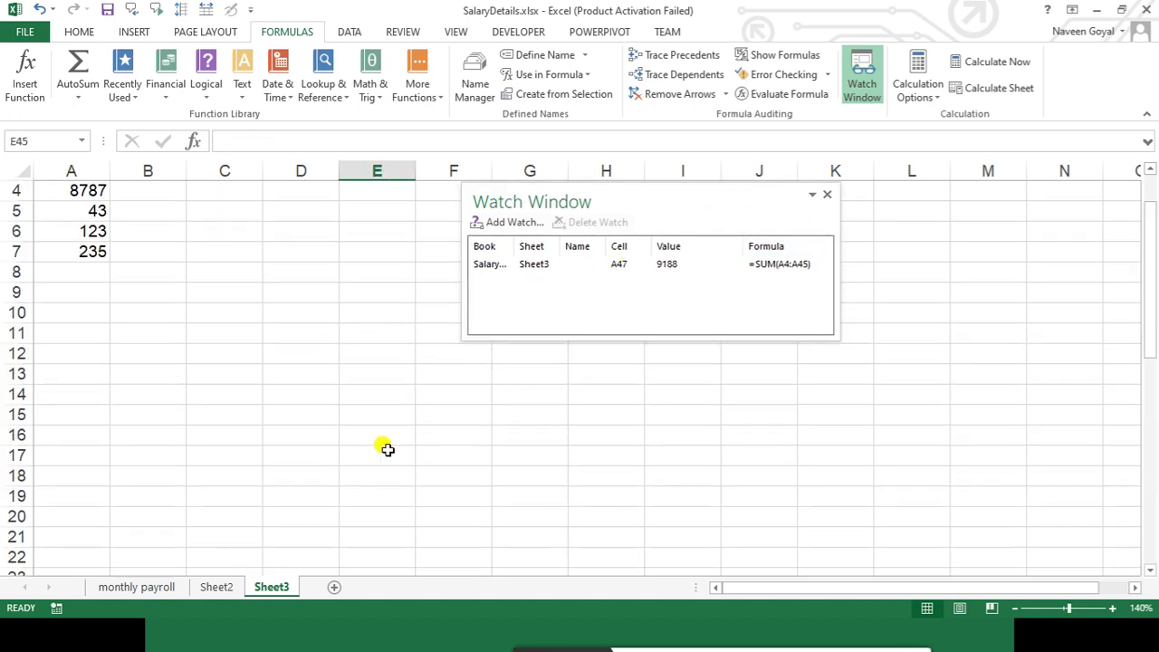
scroll(387, 468, up, 1)
mouse_move(632, 199)
mouse_down()
mouse_move(707, 272)
mouse_move(471, 227)
mouse_move(536, 277)
mouse_move(550, 305)
mouse_up()
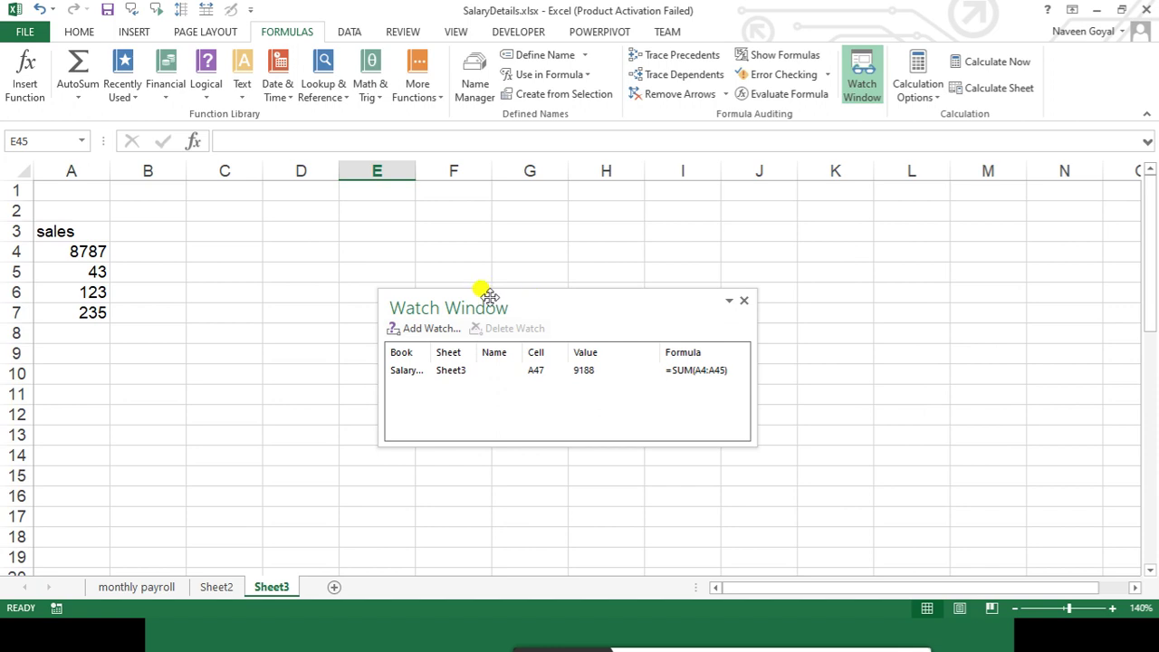
click(78, 334)
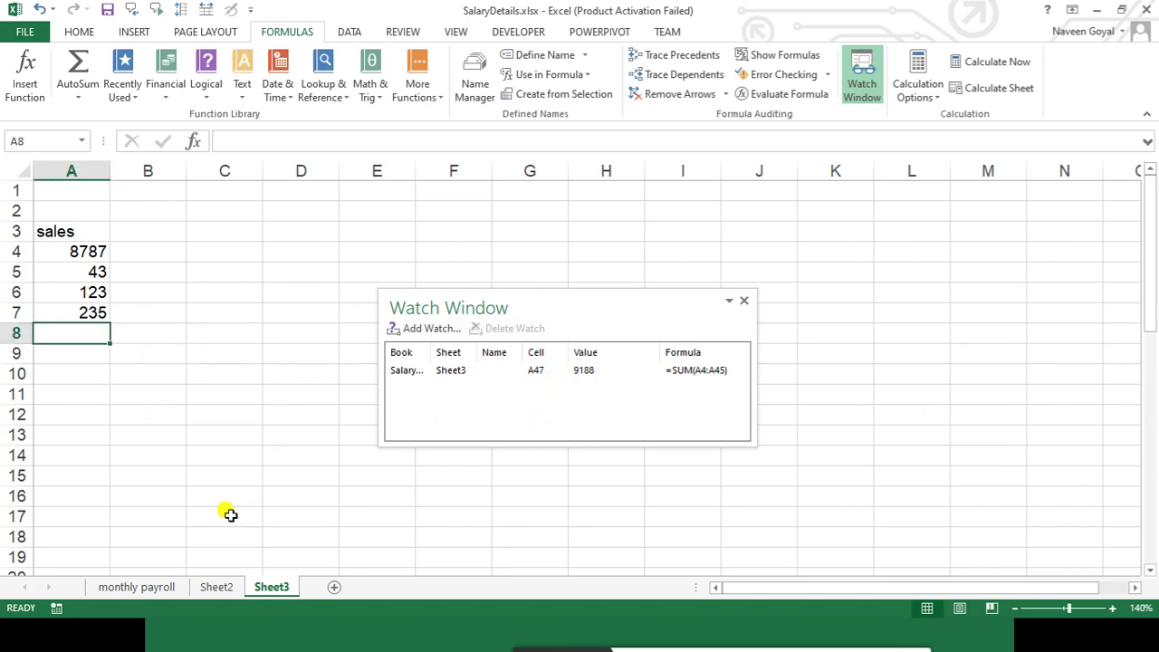
text(1)
key(Return)
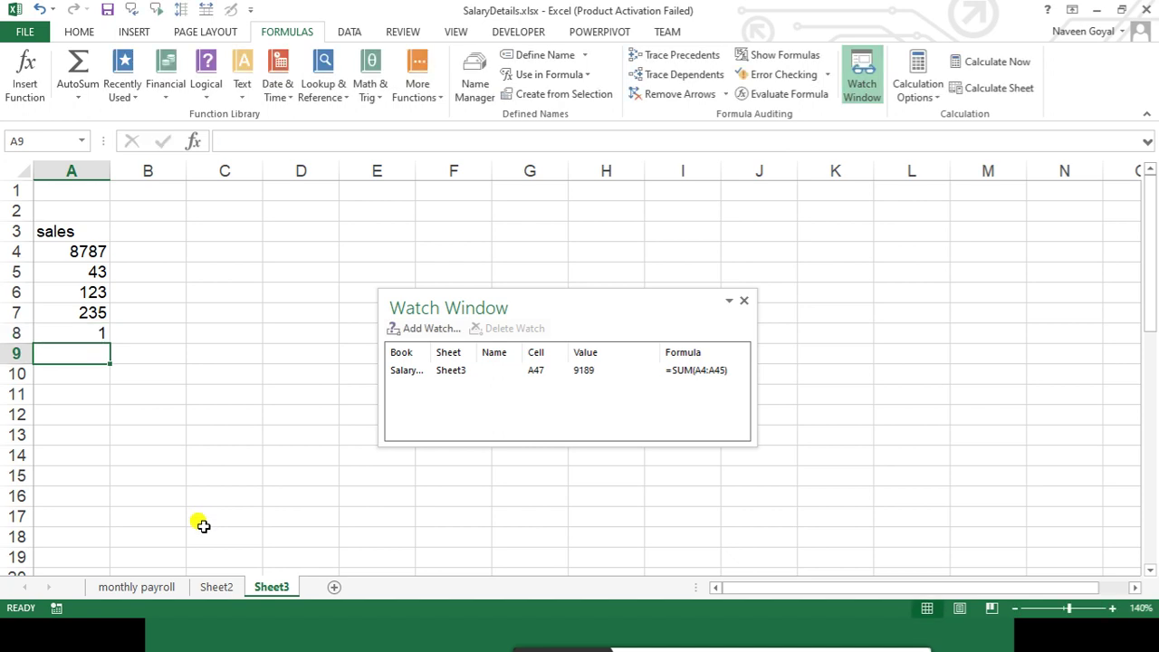
text(123)
key(Return)
text(343)
key(Return)
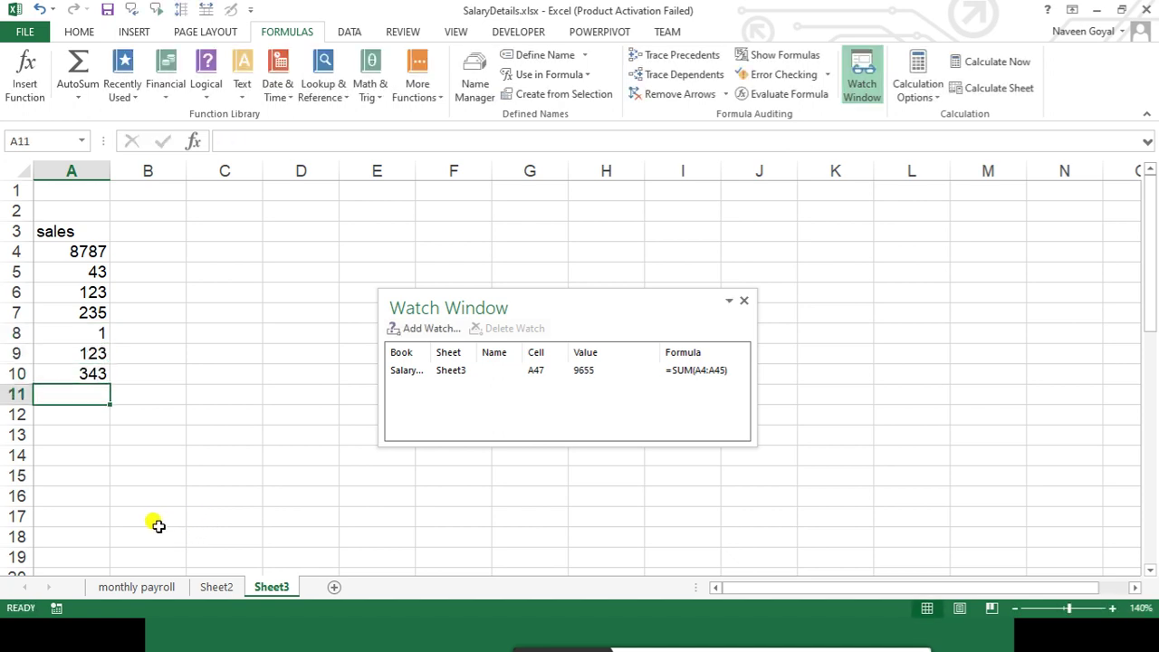
Add a second watch for cell B47
scroll(74, 507, down, 2)
scroll(82, 378, down, 2)
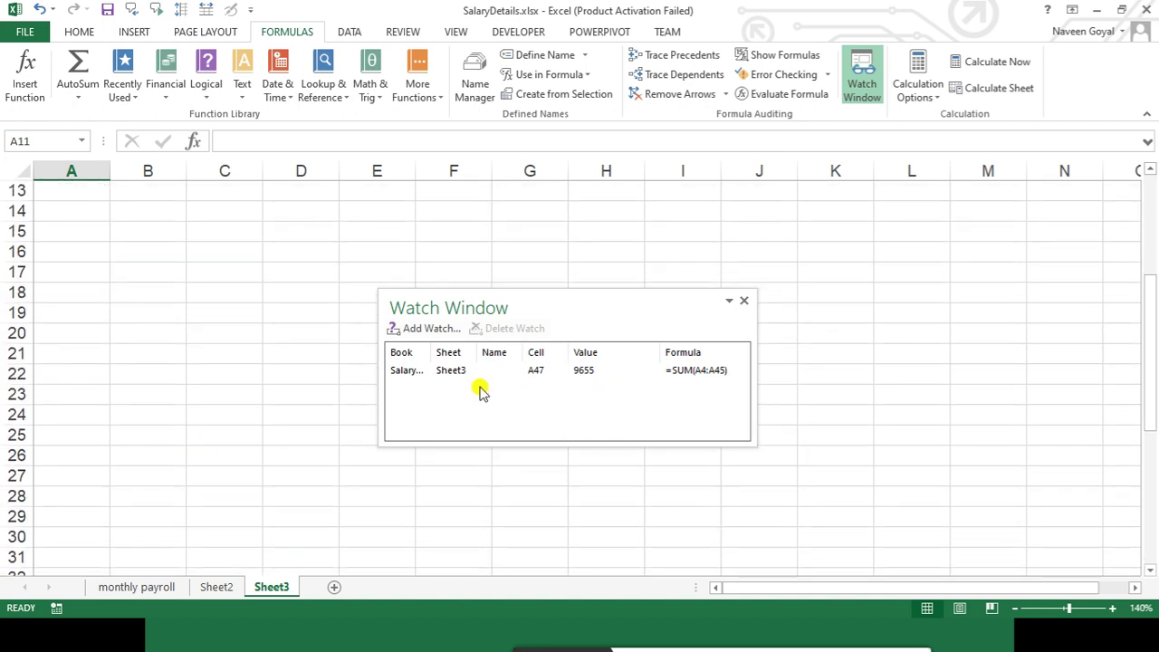
scroll(100, 308, down, 2)
scroll(109, 311, up, 4)
scroll(107, 311, up, 2)
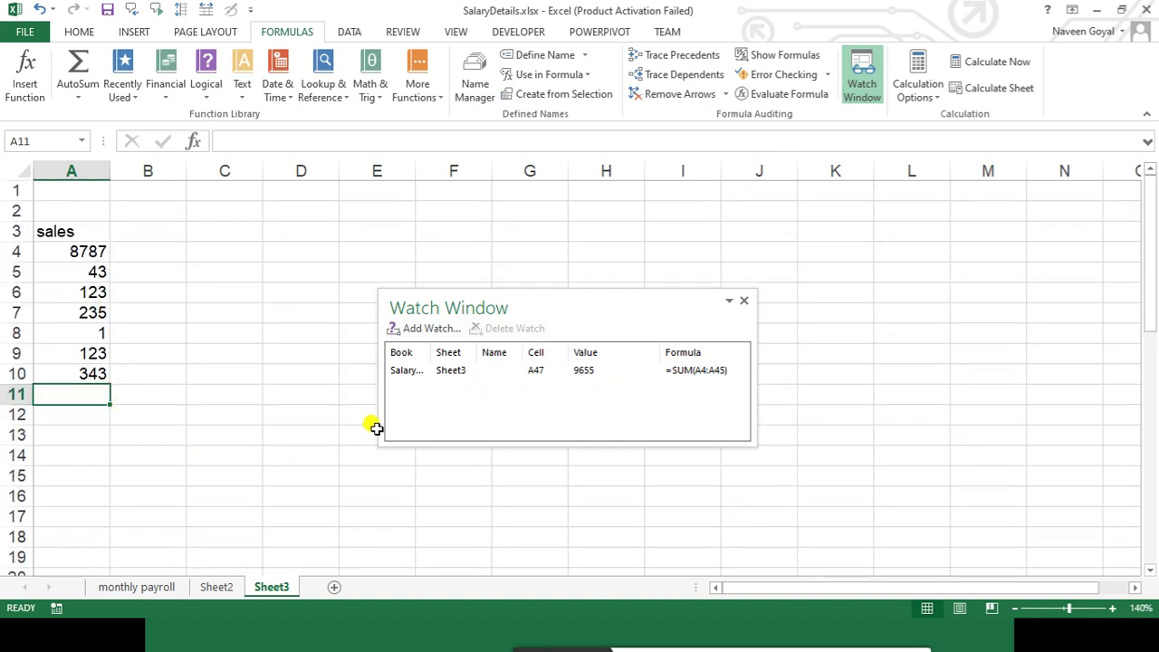
scroll(155, 417, down, 1)
scroll(79, 433, down, 3)
scroll(85, 437, down, 4)
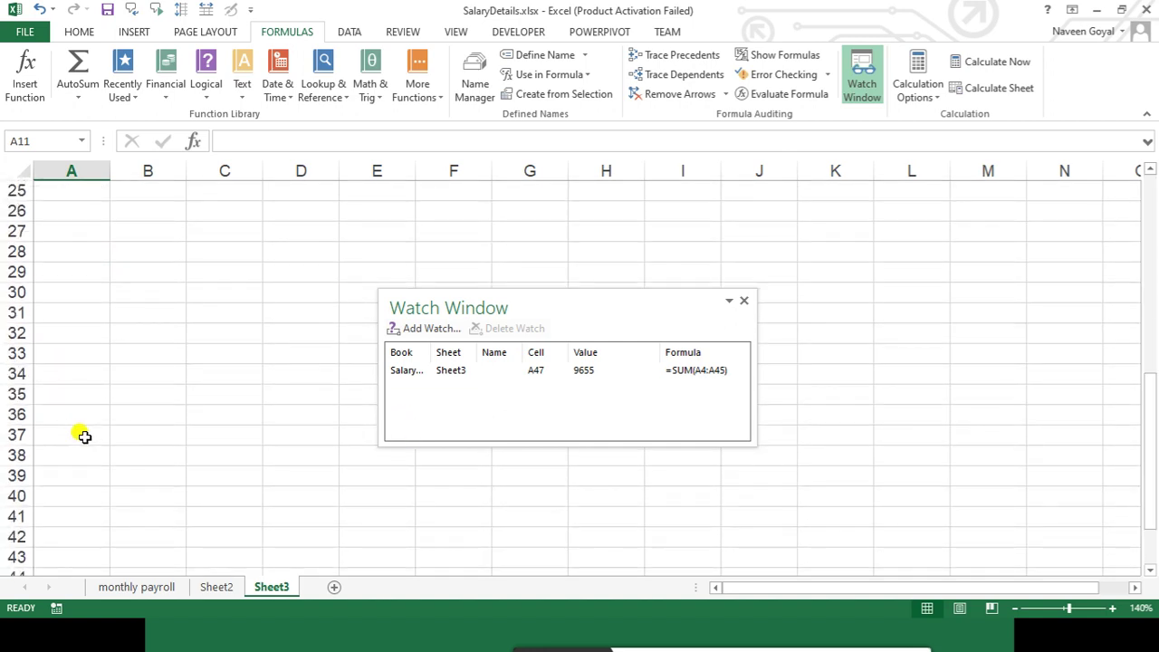
scroll(84, 437, down, 4)
click(182, 394)
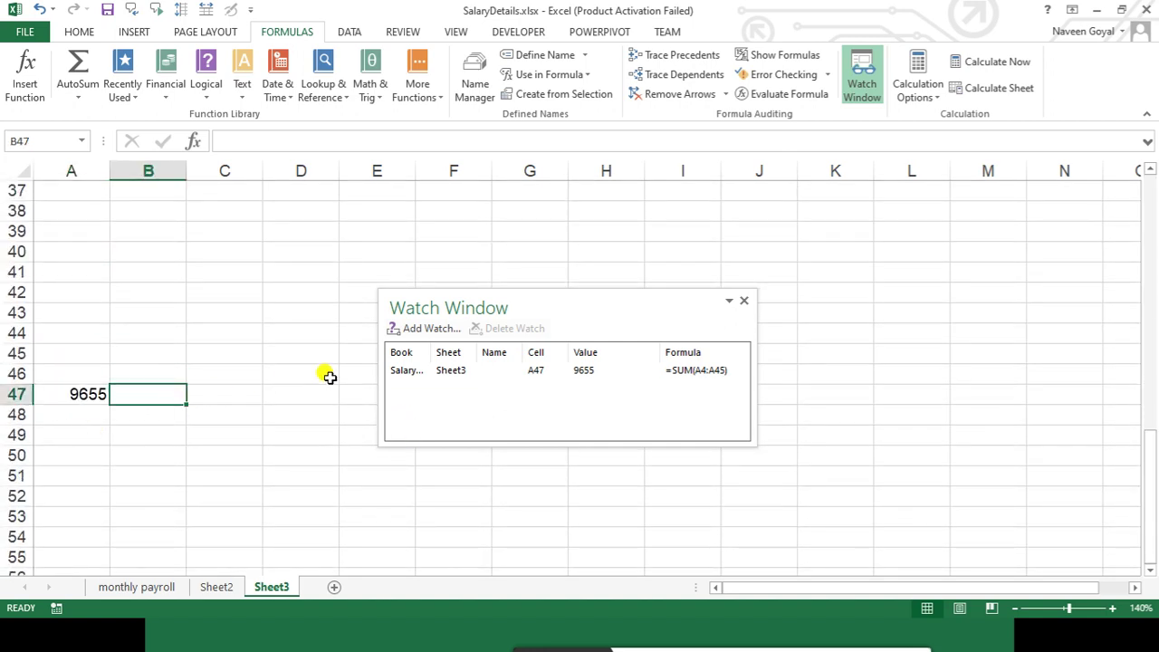
click(422, 329)
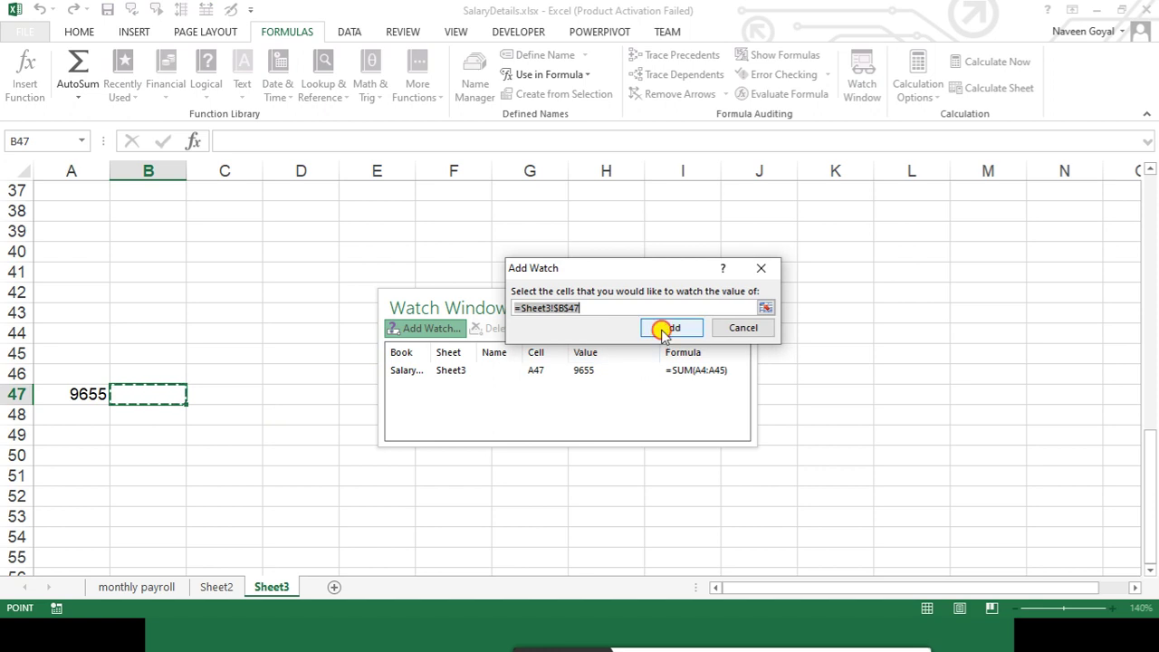
click(670, 327)
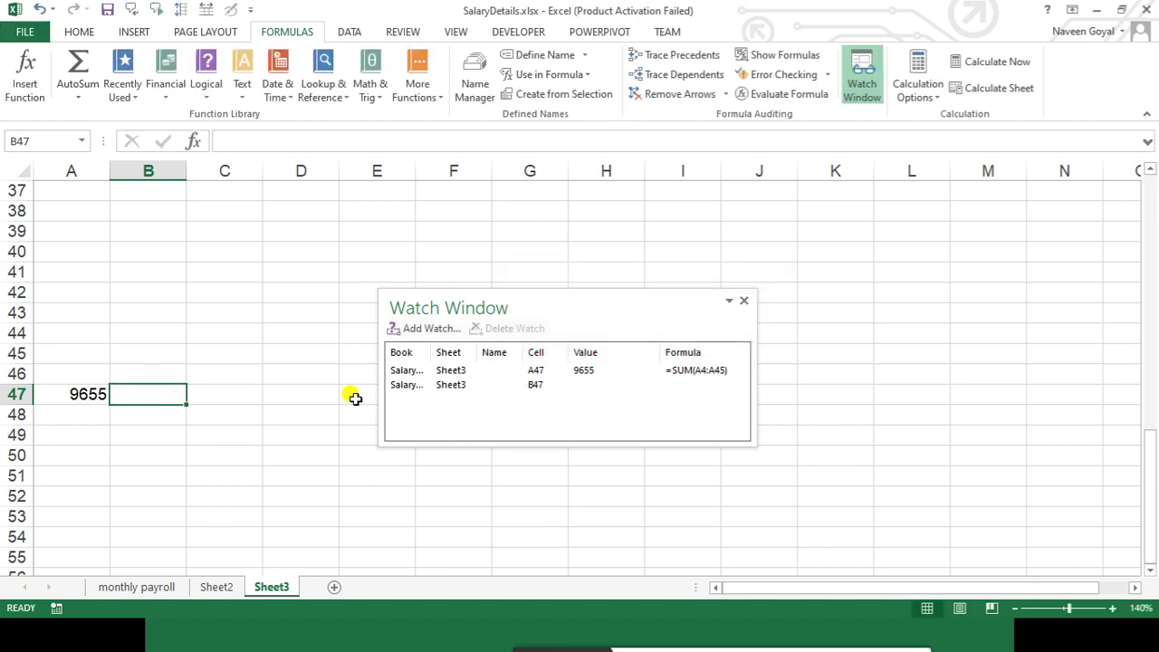
Close the Watch Window and select empty cell E10
click(753, 300)
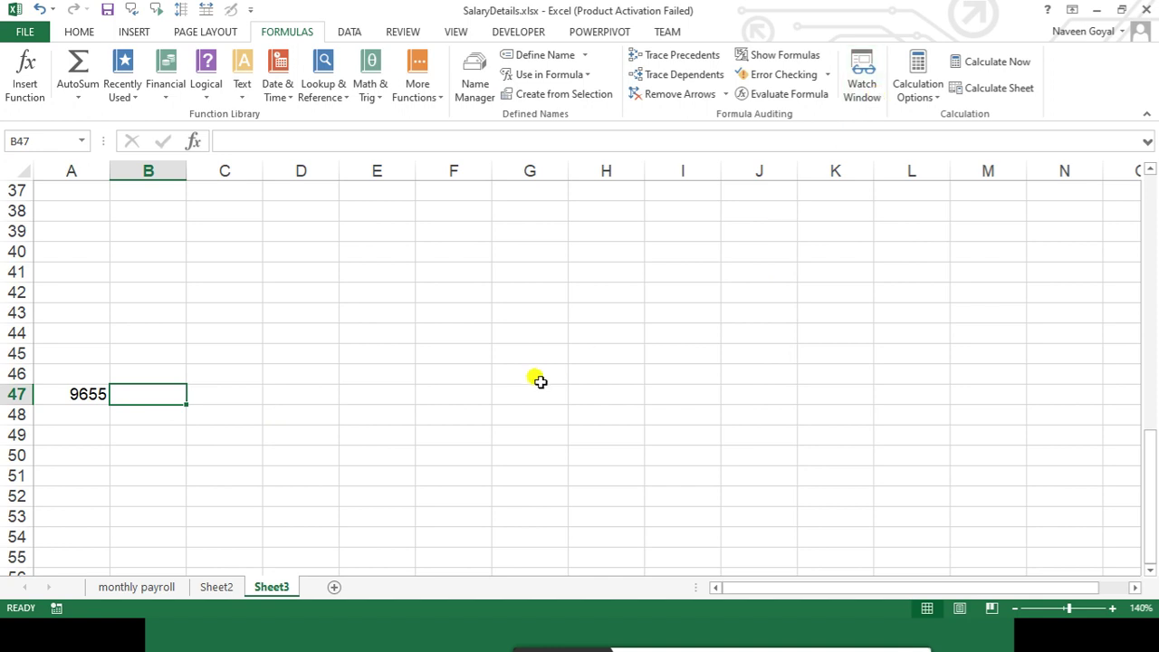
scroll(528, 376, up, 5)
scroll(528, 376, up, 6)
click(341, 370)
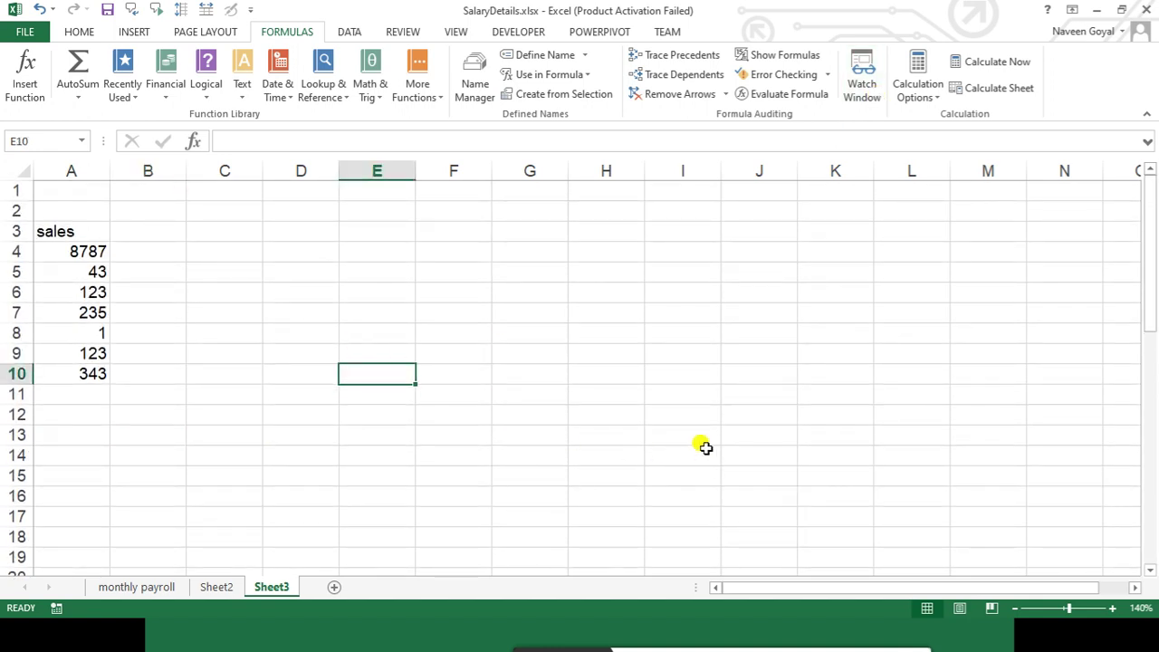
Bring the Notepad course outline back to the front, filling the screen
key(alt+Tab)
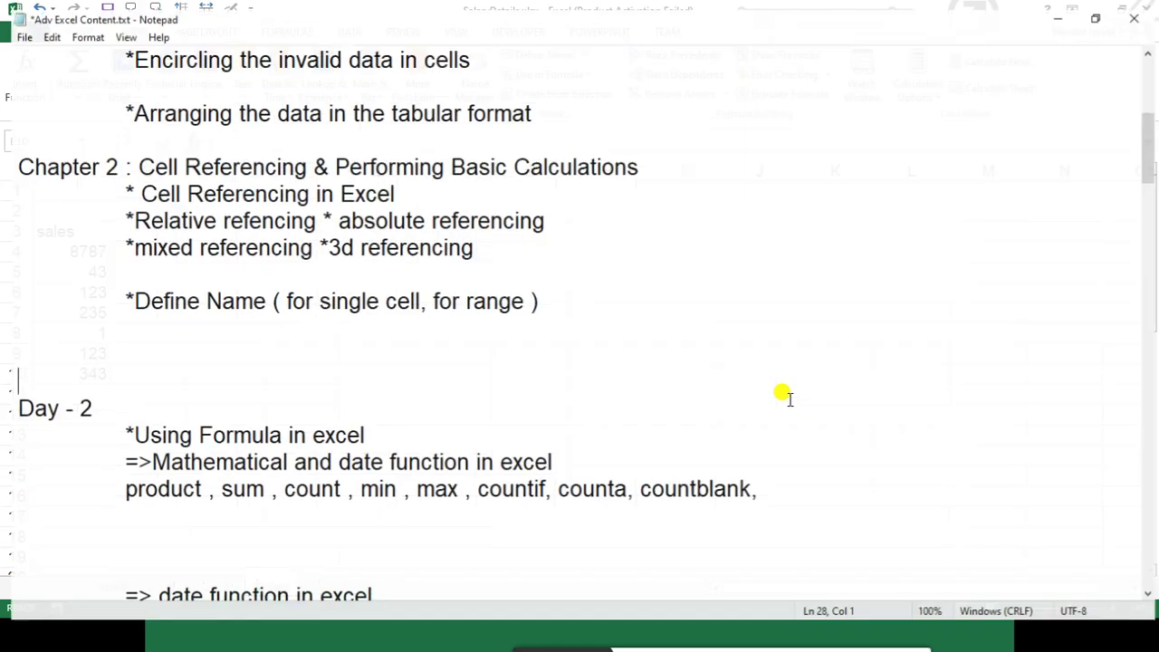
key(super+d)
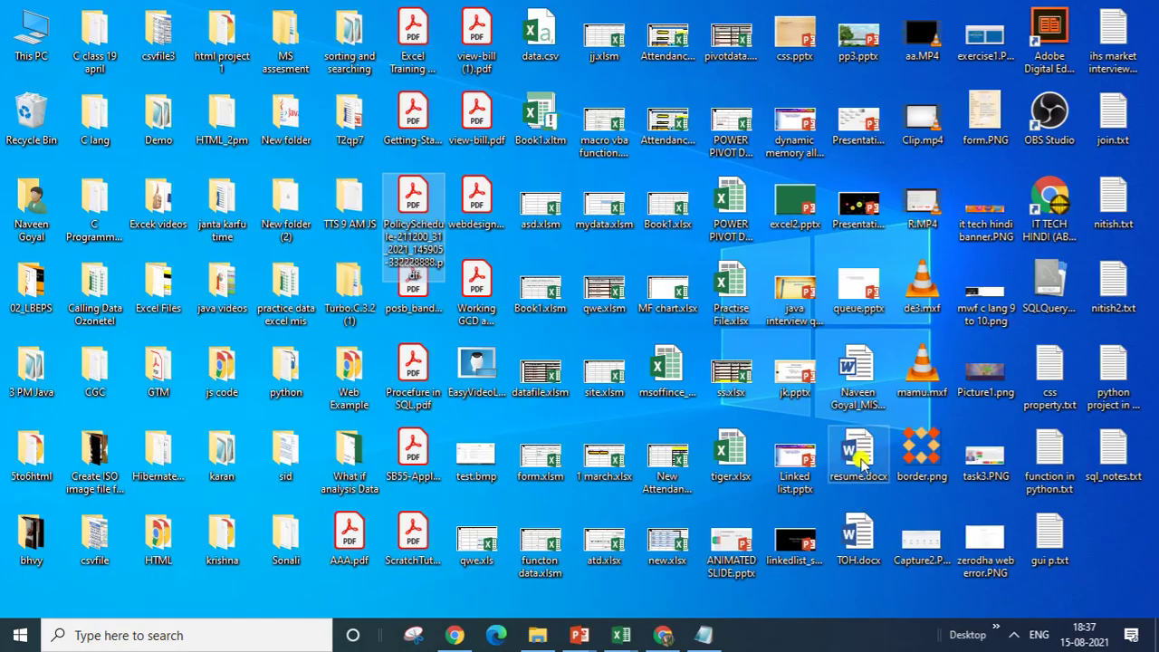
key(super+d)
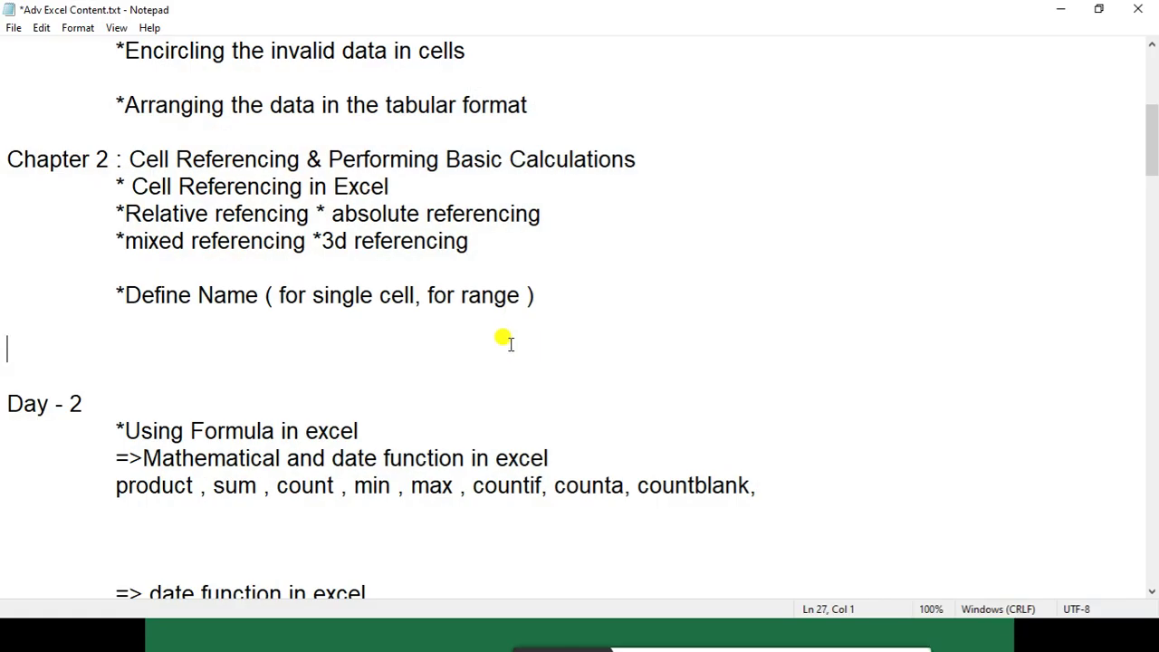
click(1098, 9)
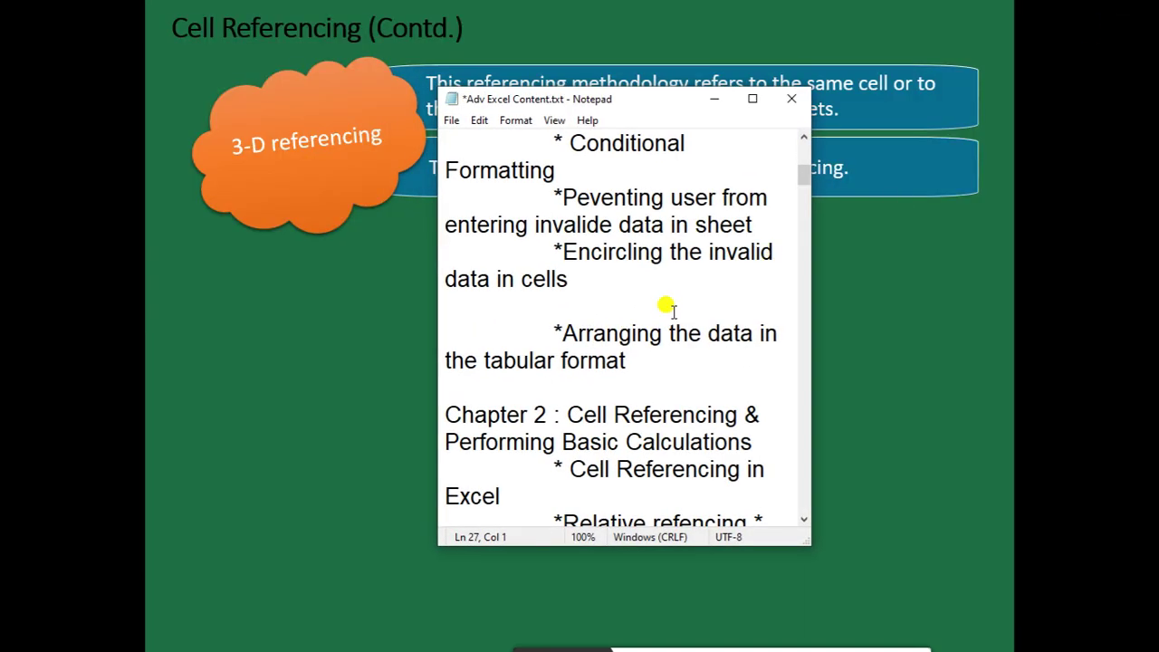
click(753, 99)
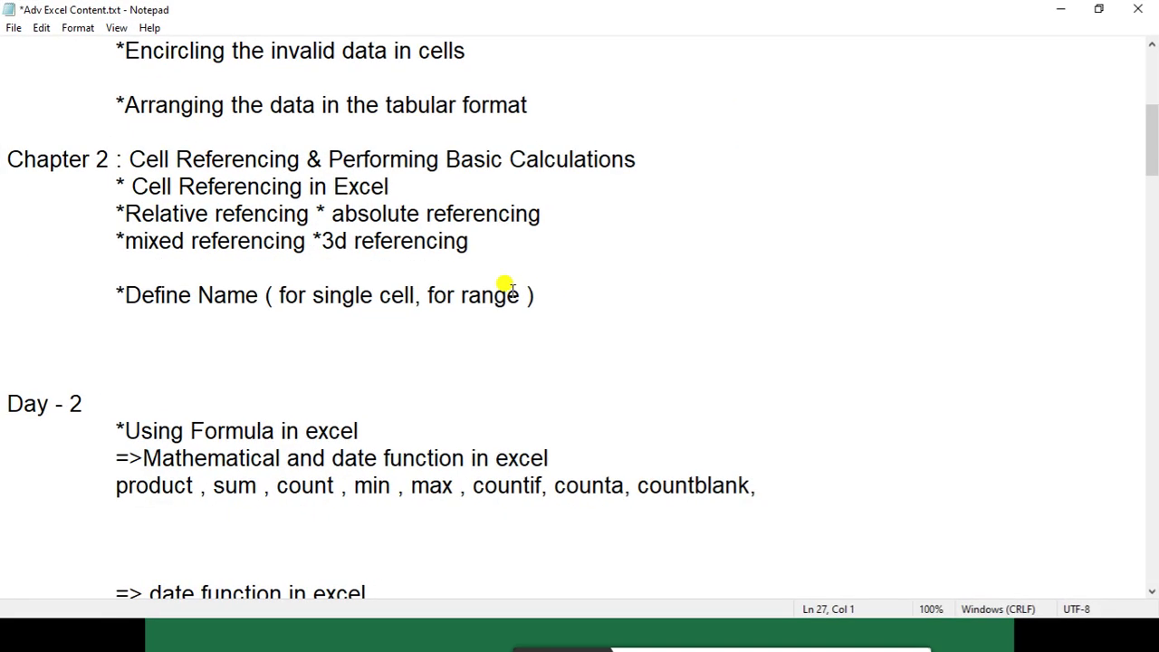
Scroll through the Adv Excel Content outline to review its chapters
scroll(509, 288, down, 2)
scroll(509, 288, down, 2)
scroll(494, 290, down, 2)
scroll(453, 288, down, 2)
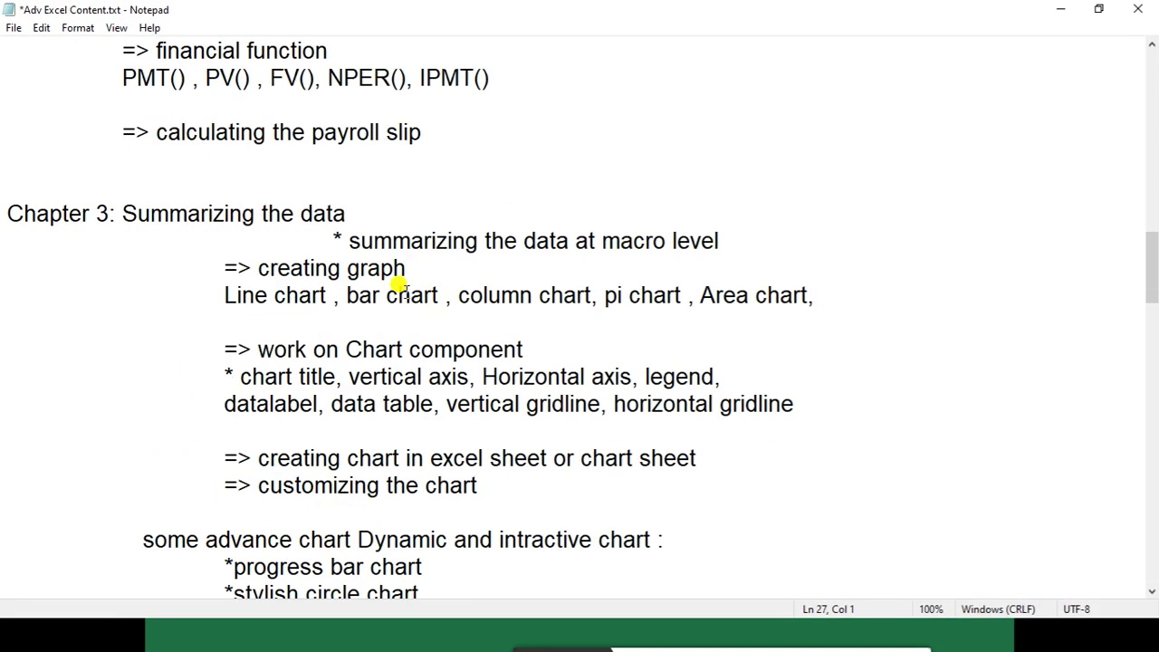
scroll(403, 290, down, 4)
scroll(403, 289, down, 5)
scroll(403, 290, down, 2)
scroll(403, 290, down, 2)
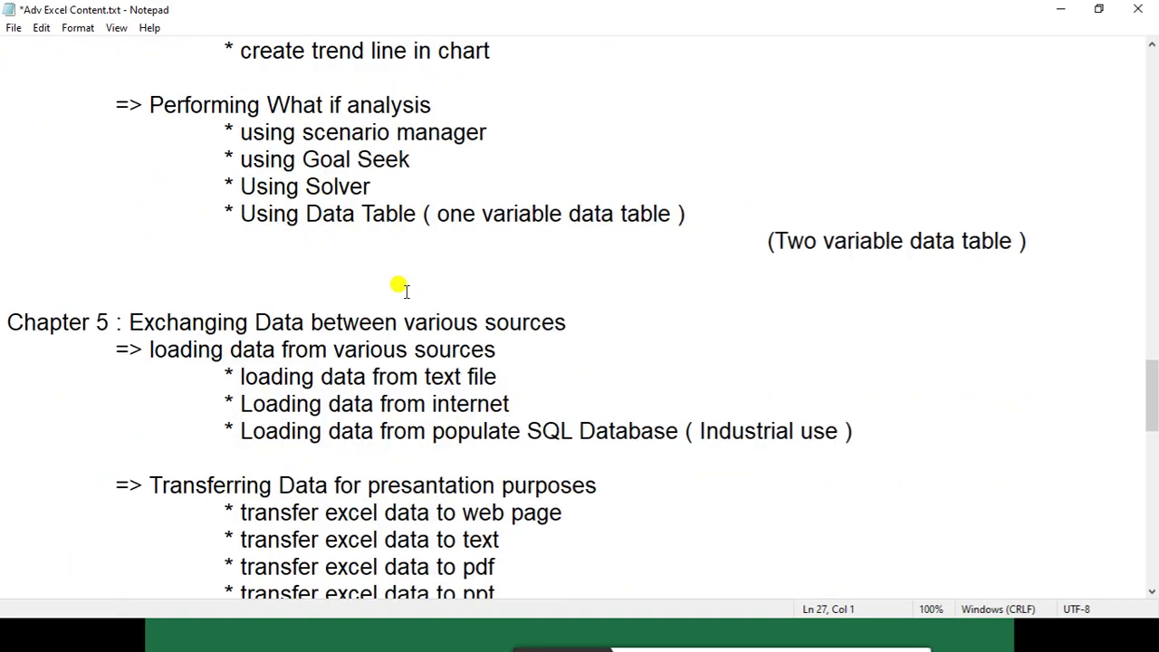
scroll(403, 290, down, 4)
scroll(403, 290, down, 3)
scroll(404, 289, down, 2)
scroll(404, 290, down, 3)
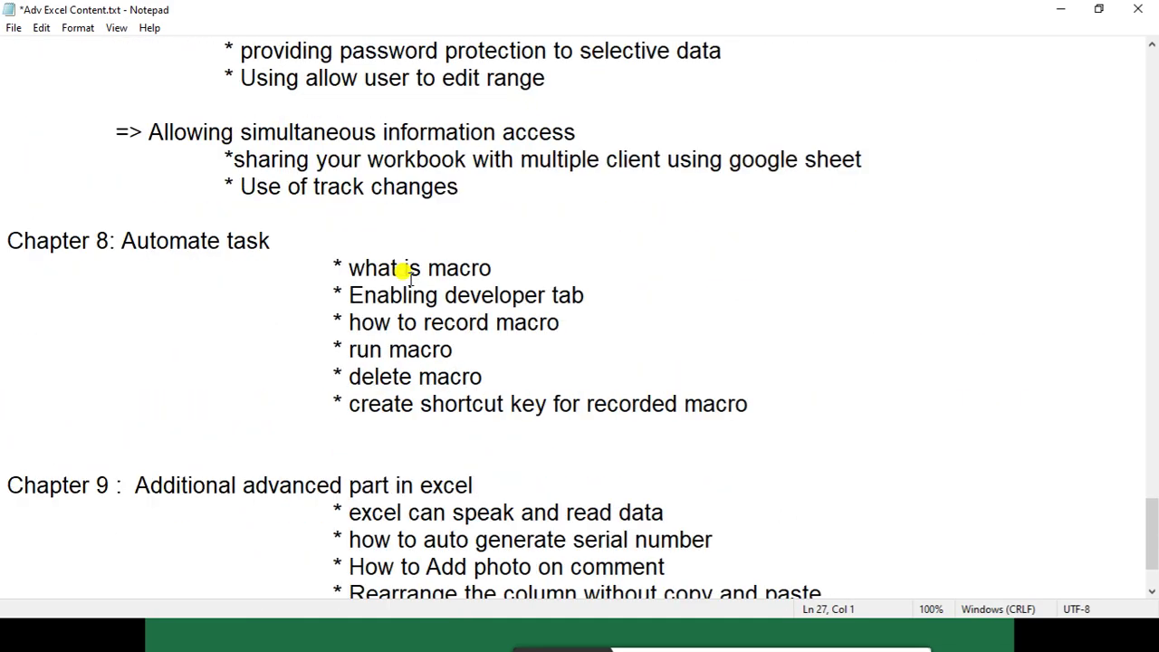
scroll(410, 279, down, 1)
scroll(410, 278, up, 7)
scroll(411, 279, up, 7)
scroll(410, 279, up, 7)
scroll(412, 275, up, 5)
scroll(409, 272, up, 1)
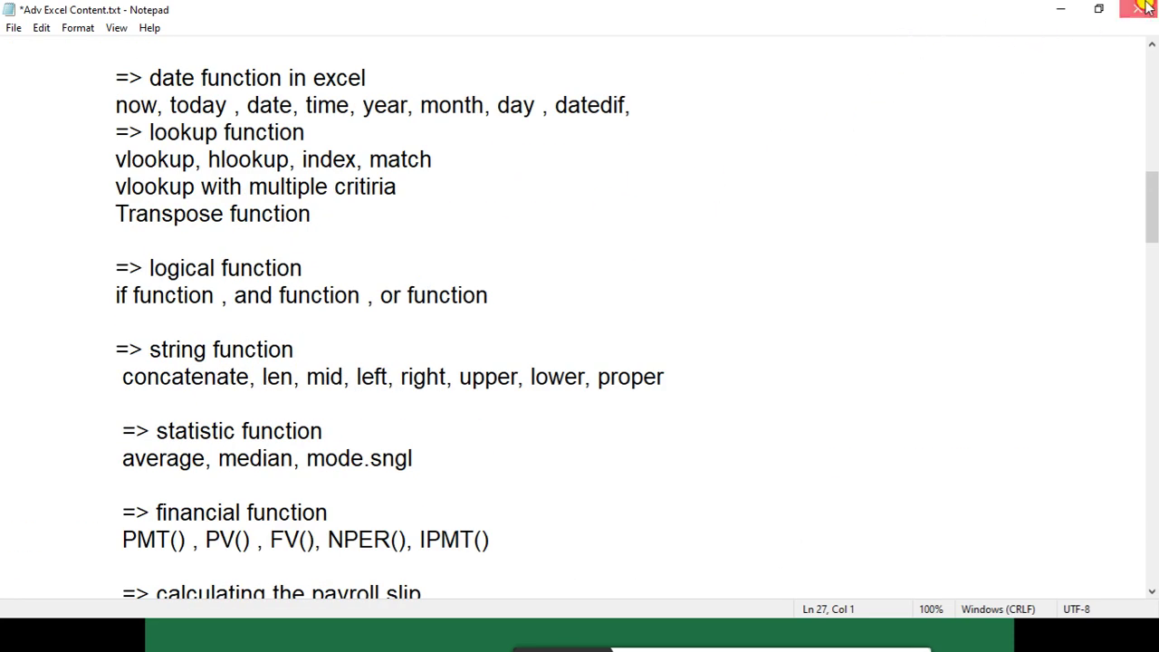
Save 'Adv Excel Content.txt' and close Notepad
click(16, 27)
click(40, 103)
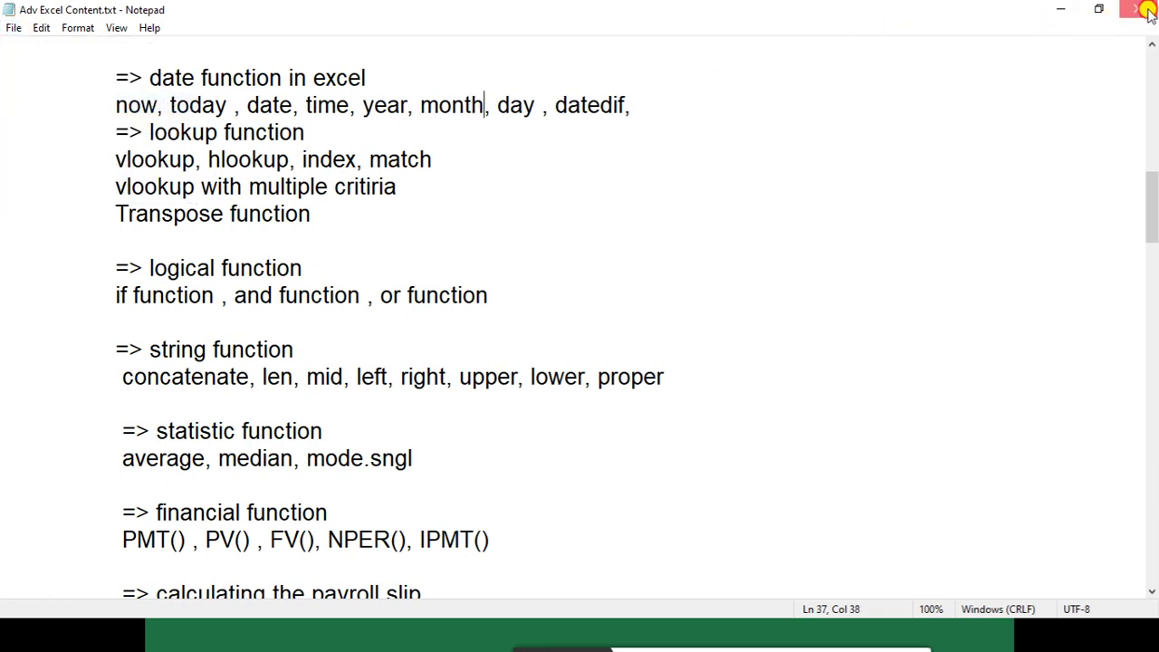
click(1139, 10)
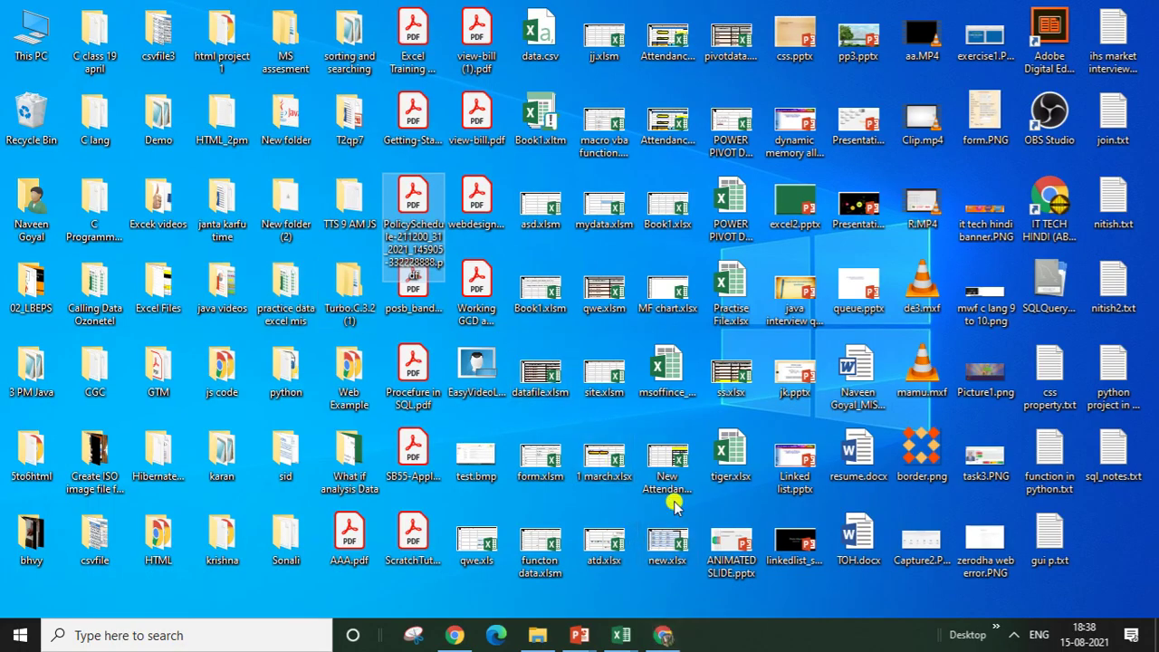
Return to the Google Meet call in Chrome and leave the meeting
click(663, 635)
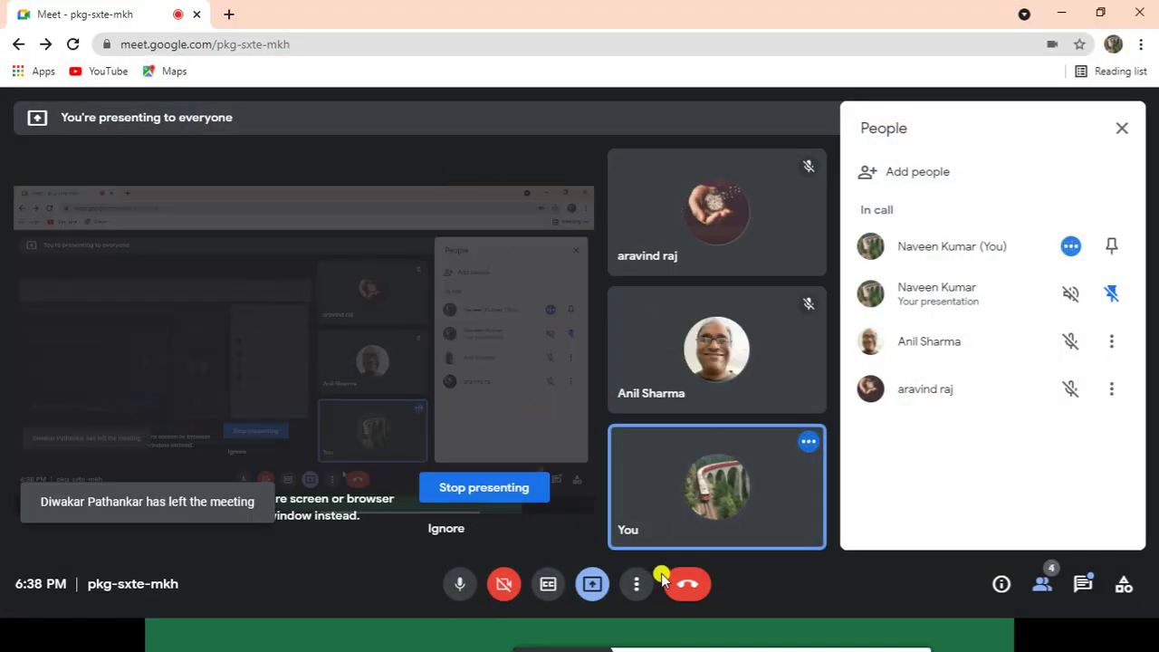
click(679, 588)
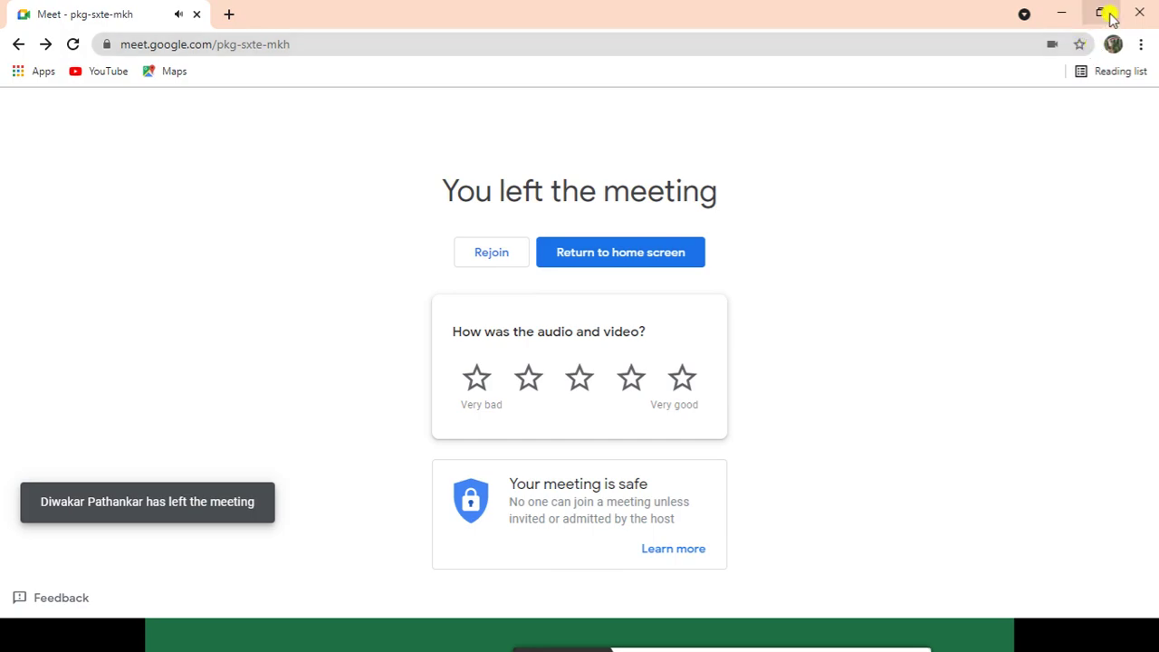